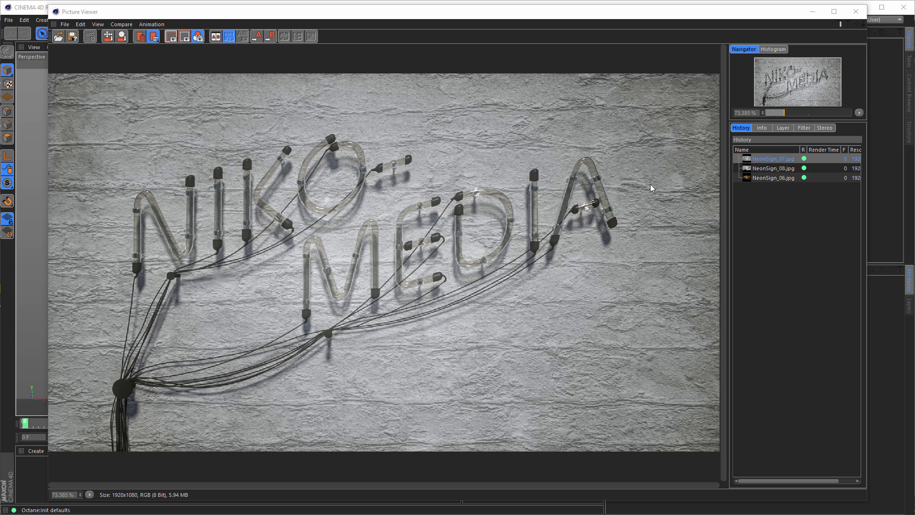
Compare the NeonSign_08, NeonSign_06 and NeonSign_07 reference renders and close the picture viewer
click(762, 170)
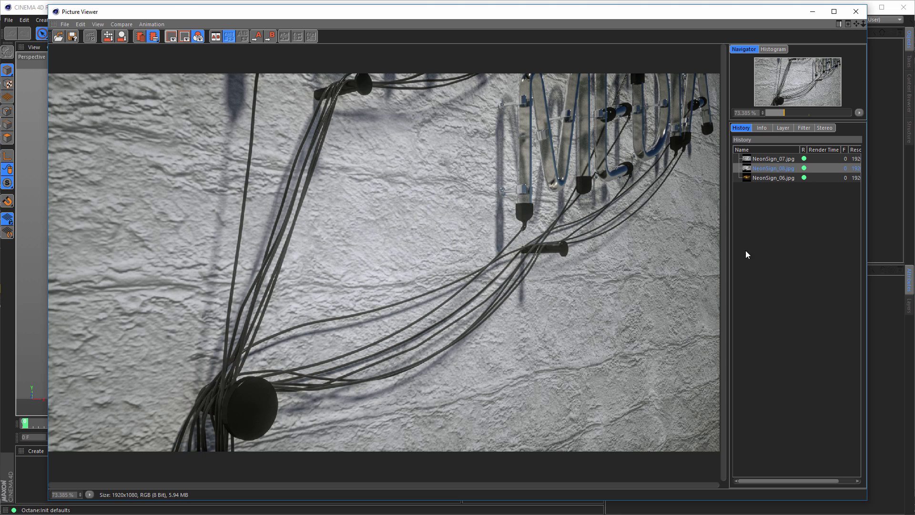
click(764, 177)
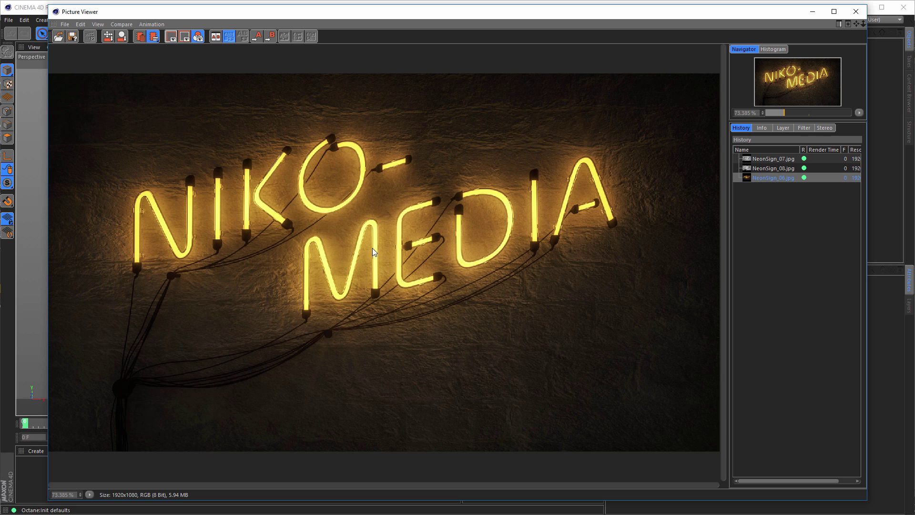
click(774, 160)
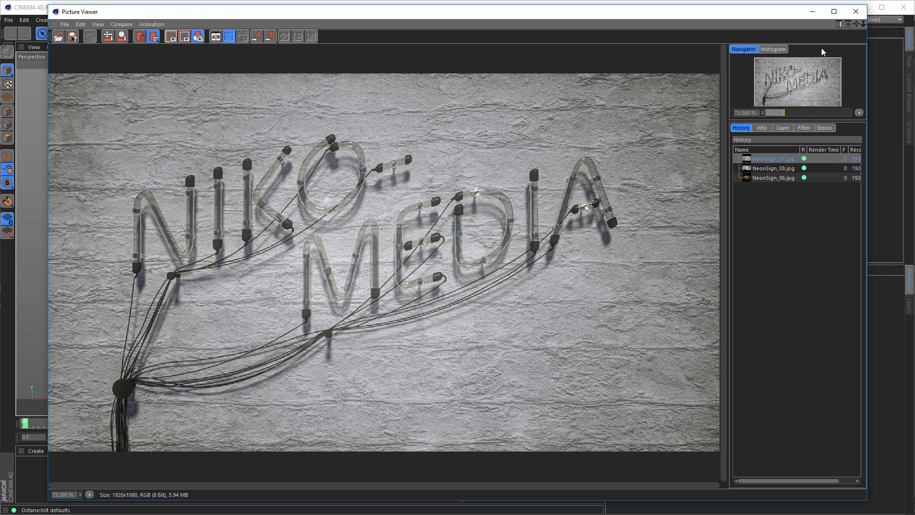
click(774, 178)
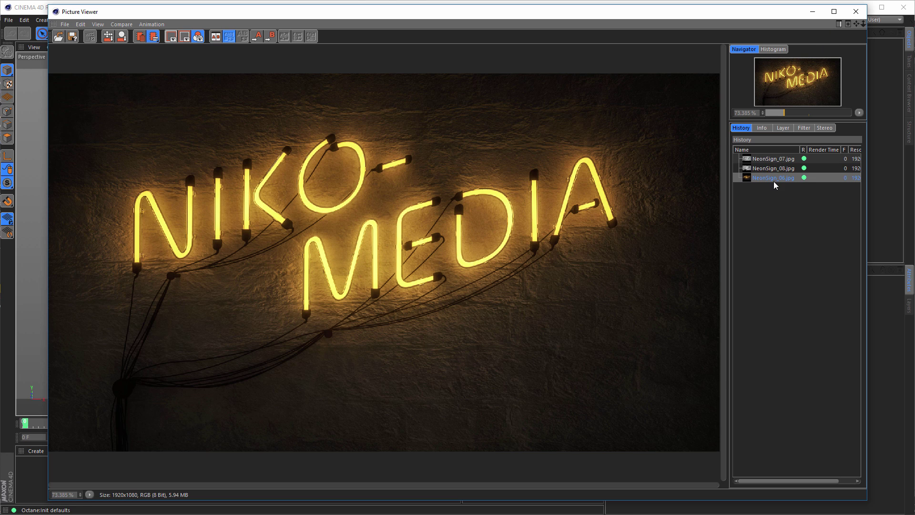
click(855, 11)
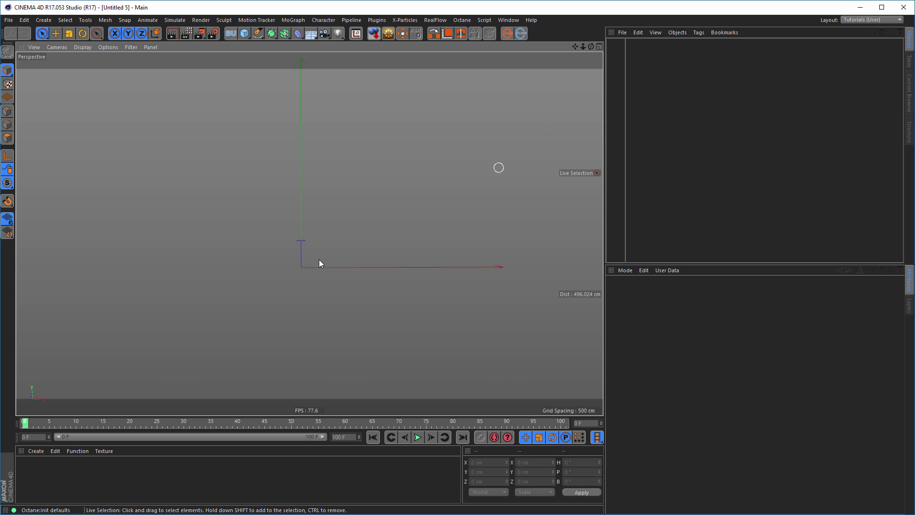
Switch to NexusFont to view the Moonbeam Regular preview of C4D, and close it
key(alt+Tab)
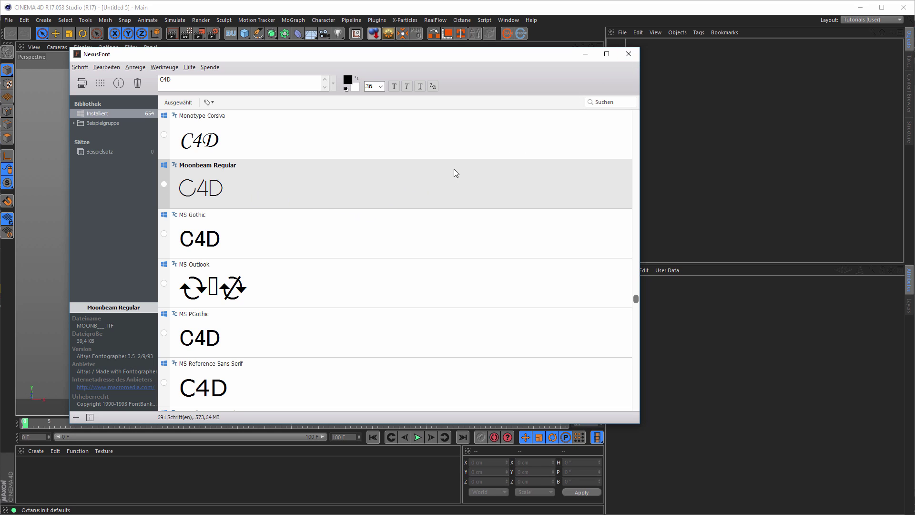
click(628, 55)
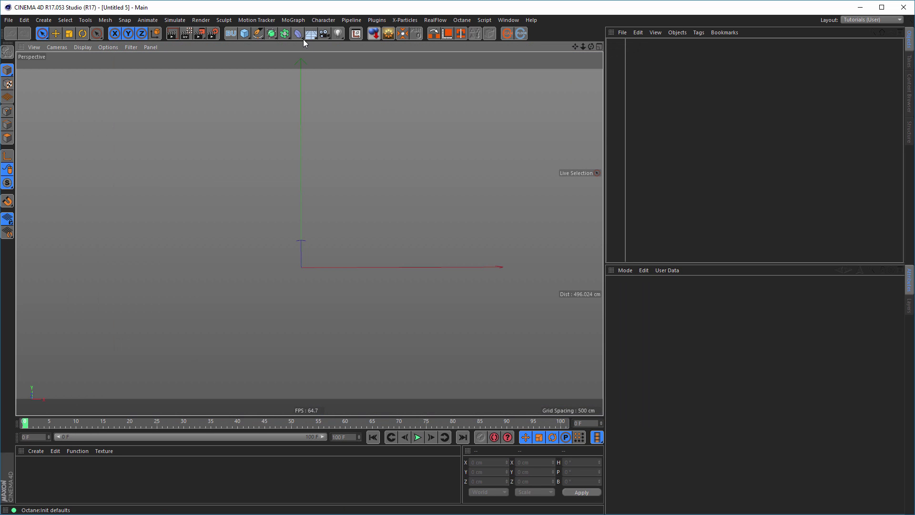
Create a text spline and set its text to C4D
click(259, 35)
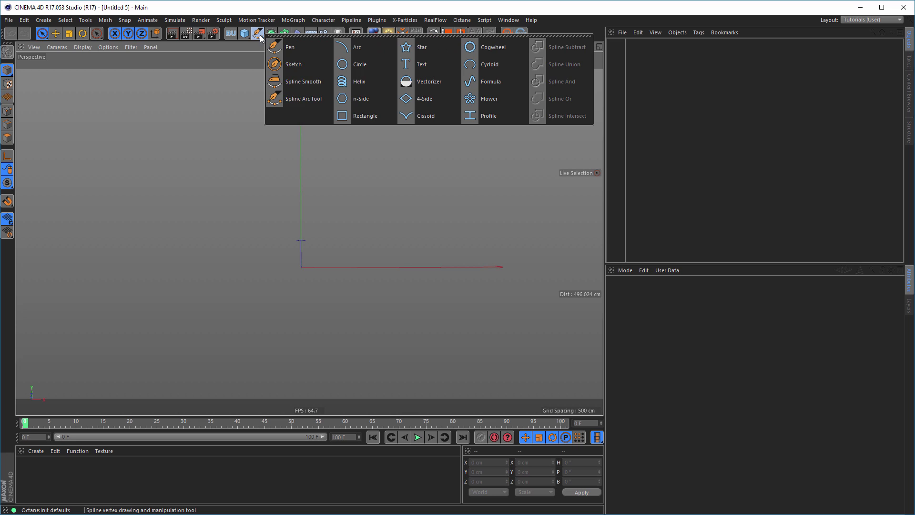
click(415, 65)
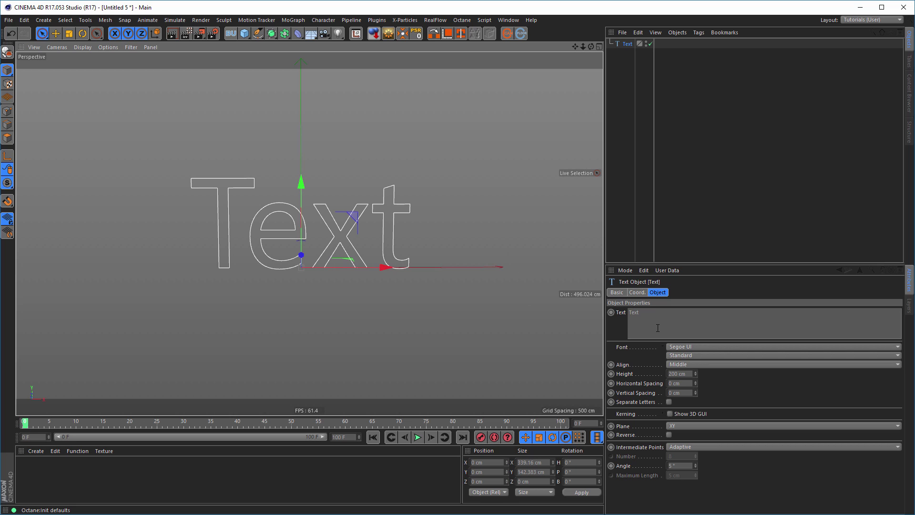
drag(680, 326, 603, 326)
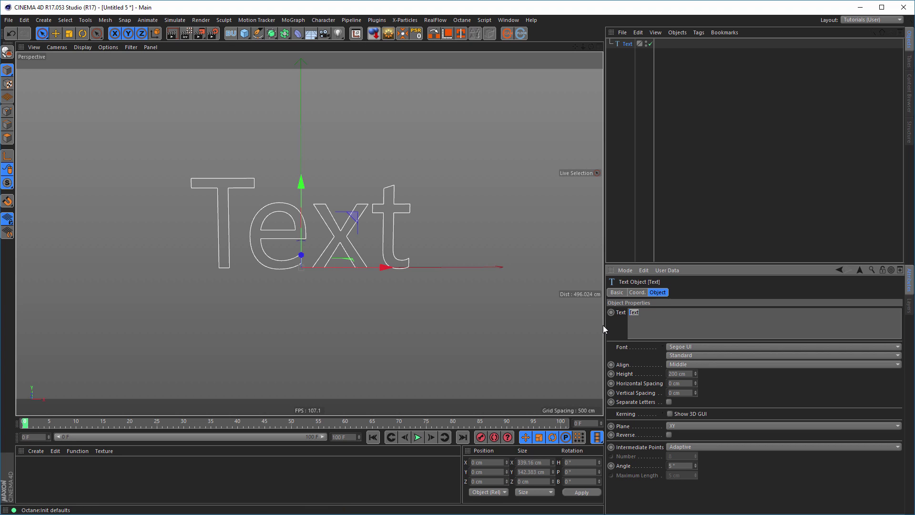
text(C4D)
Set the C4D text spline's font to Moonbeam Regular
click(686, 349)
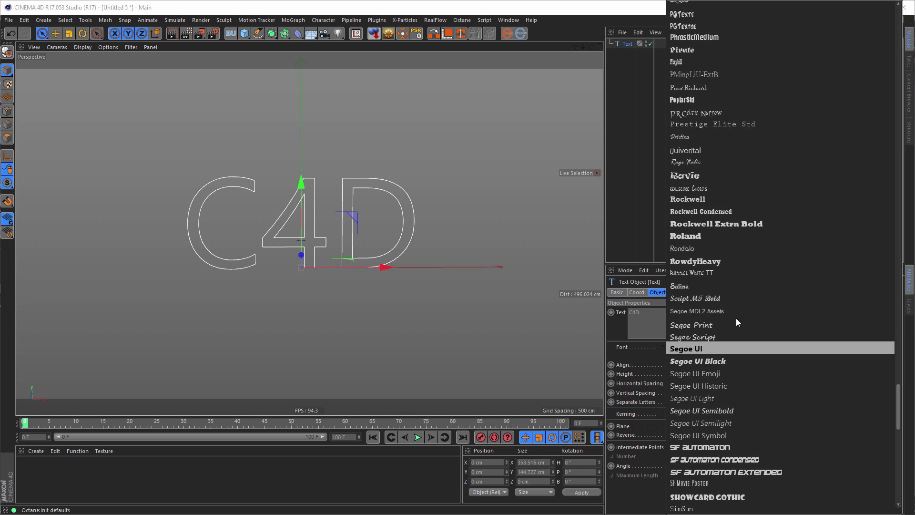
drag(900, 403, 898, 325)
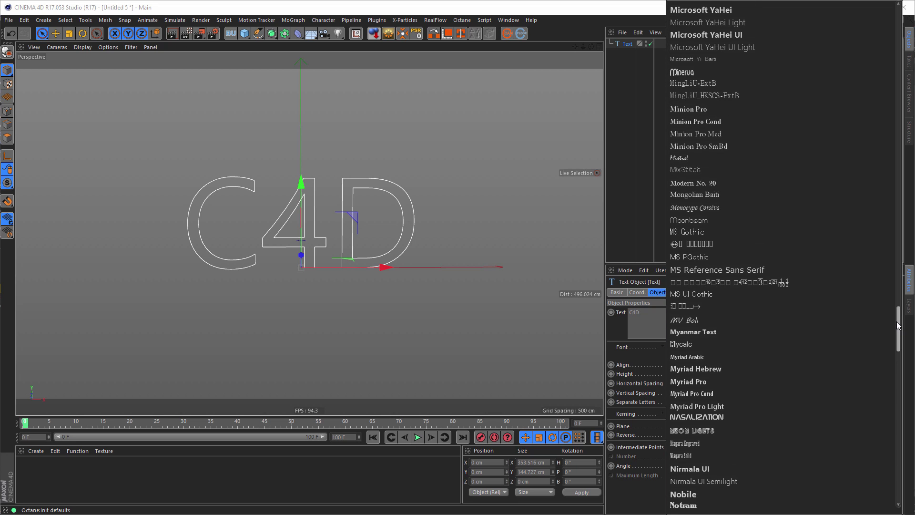
click(759, 221)
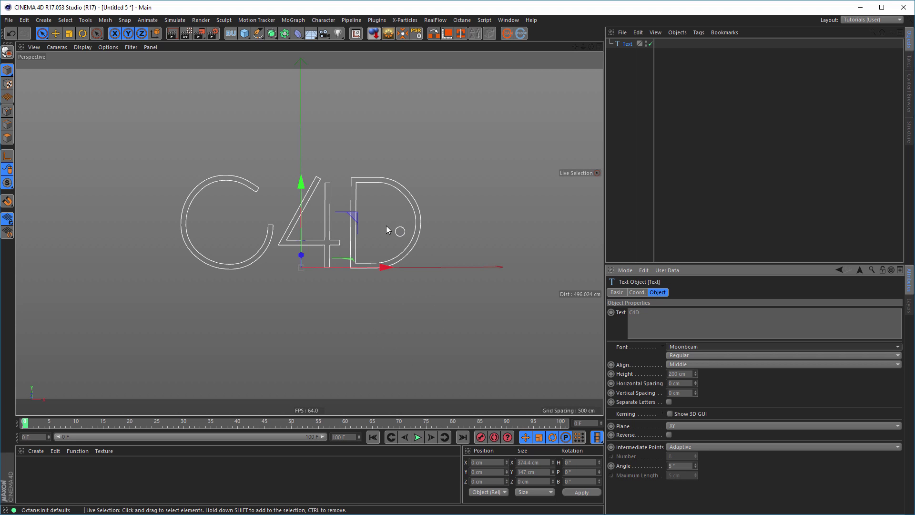
alt+right_drag(334, 213, 388, 214)
mouse_move(317, 216)
alt+mouse_down()
mouse_move(306, 218)
mouse_move(324, 203)
alt+mouse_up()
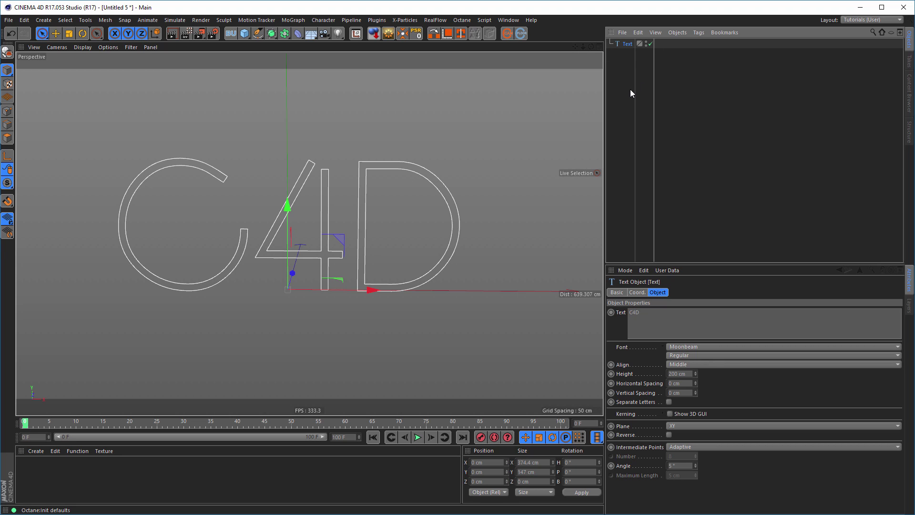
Make the text spline editable and explode its segments into separate splines in point mode
key(c)
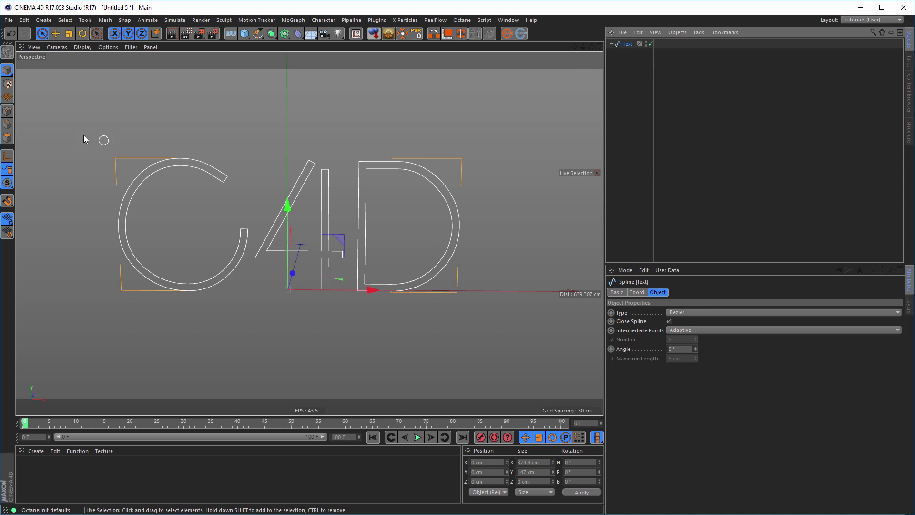
click(238, 128)
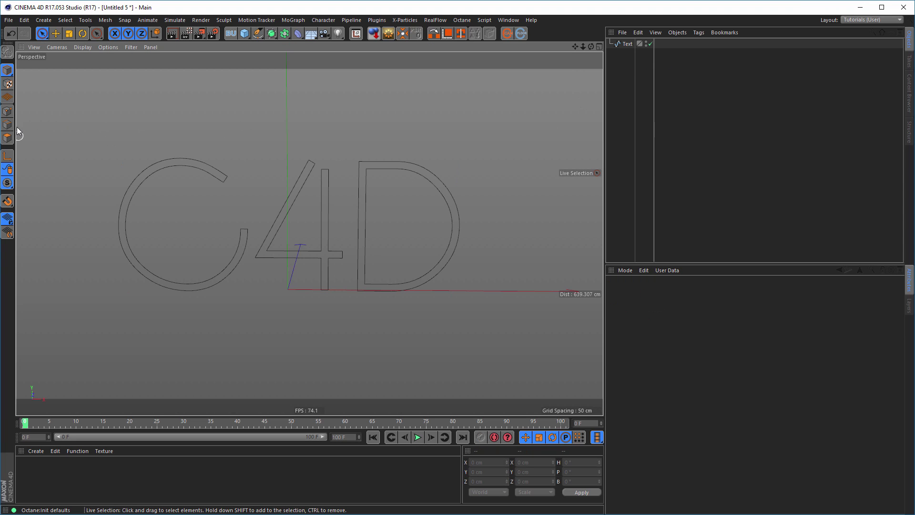
click(7, 111)
click(627, 43)
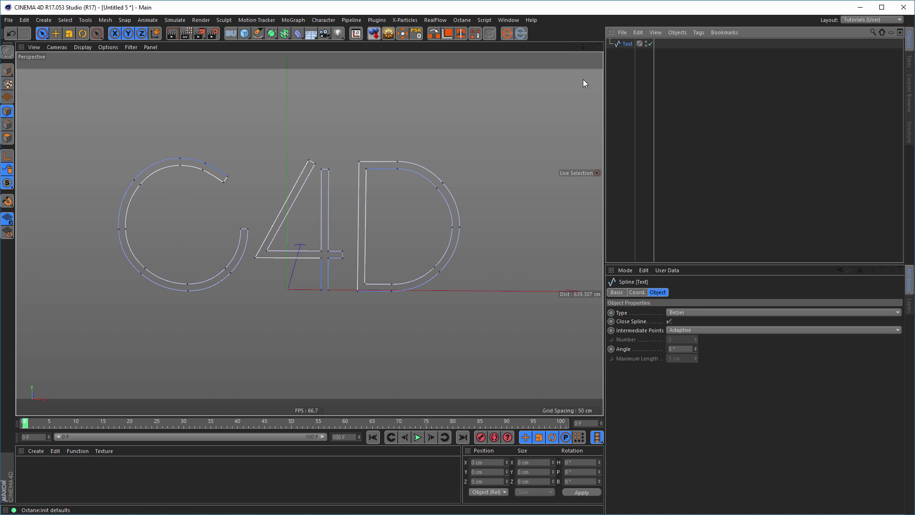
right_click(479, 161)
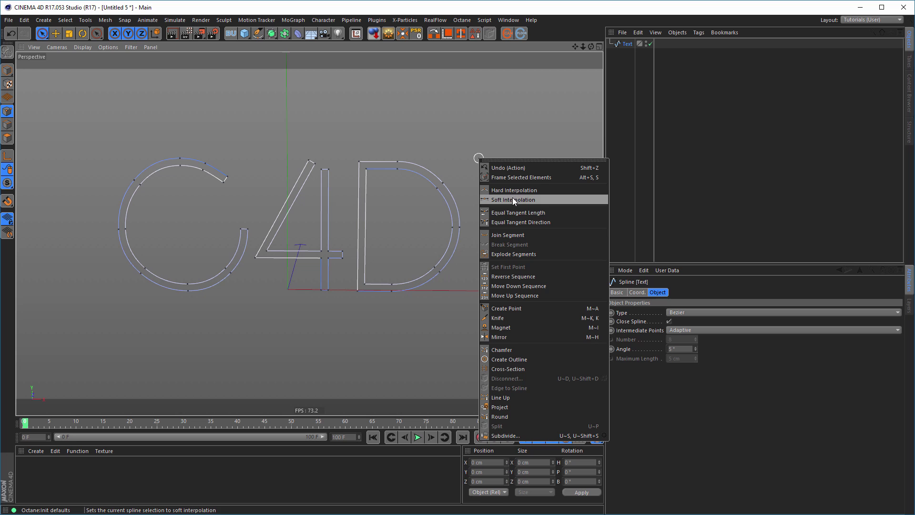
click(505, 254)
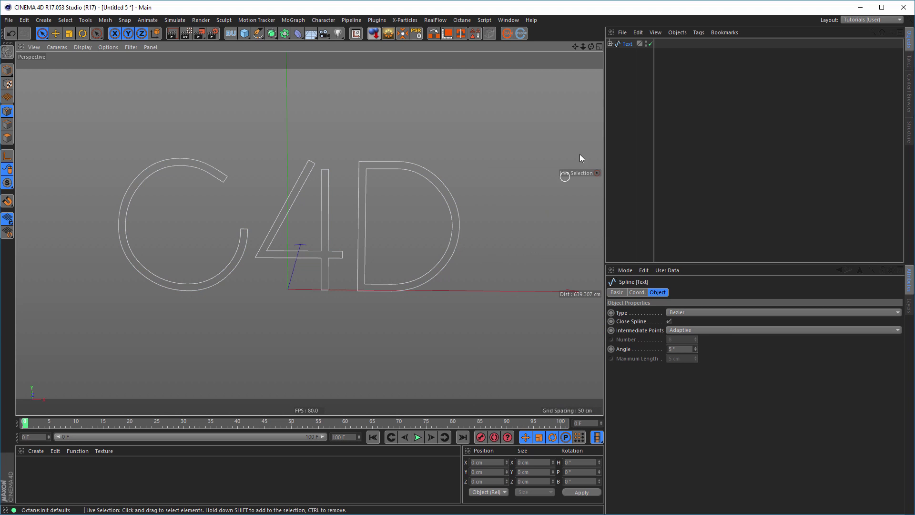
Move the splines Text.1 to Text.4 out of the Text parent and delete the empty parent
click(629, 54)
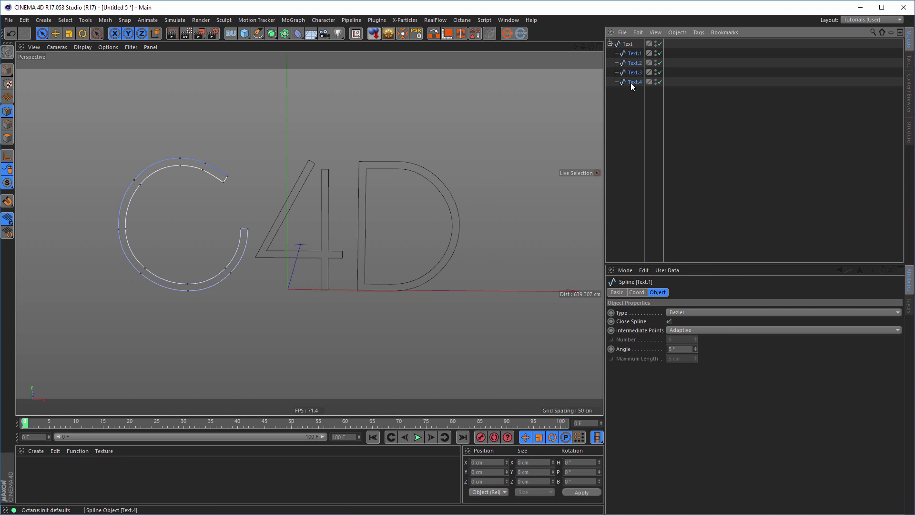
shift+click(631, 82)
drag(631, 84, 632, 157)
click(622, 47)
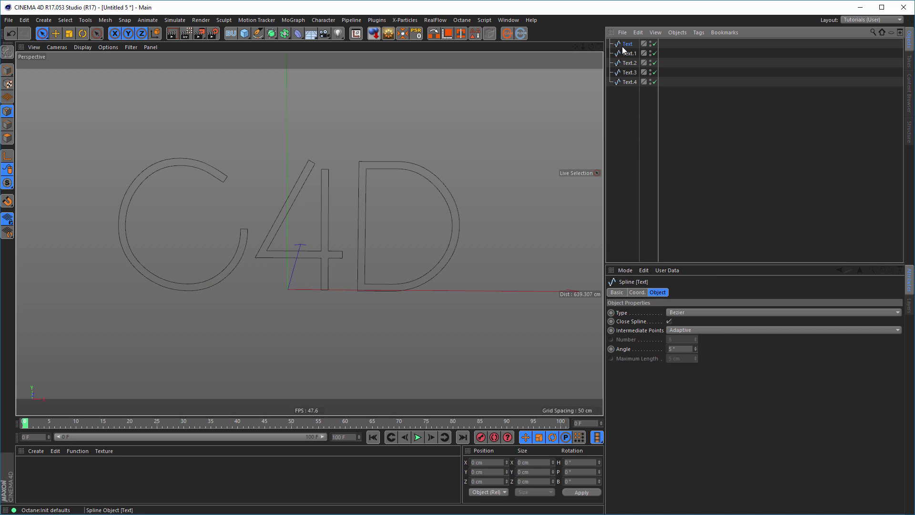
key(Delete)
Identify the spline forming the inner outline of the letter D and delete it
click(628, 47)
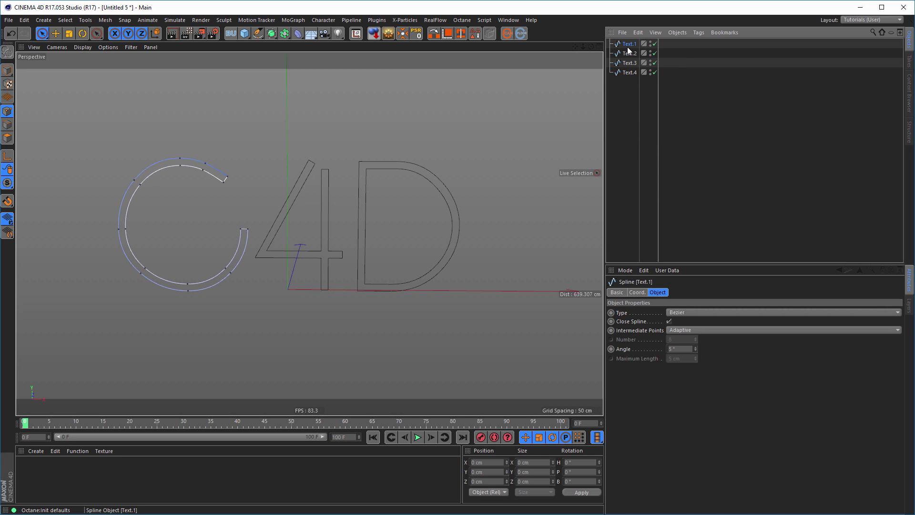
click(625, 54)
click(626, 64)
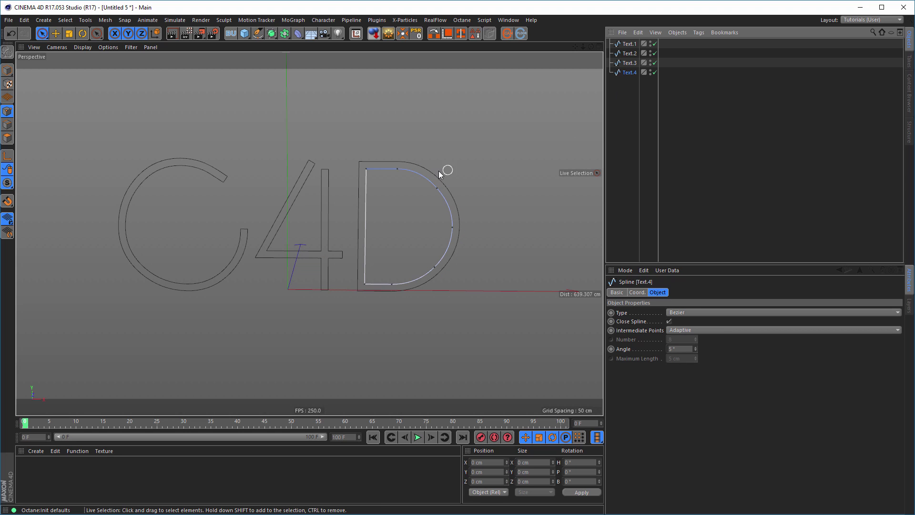
key(Delete)
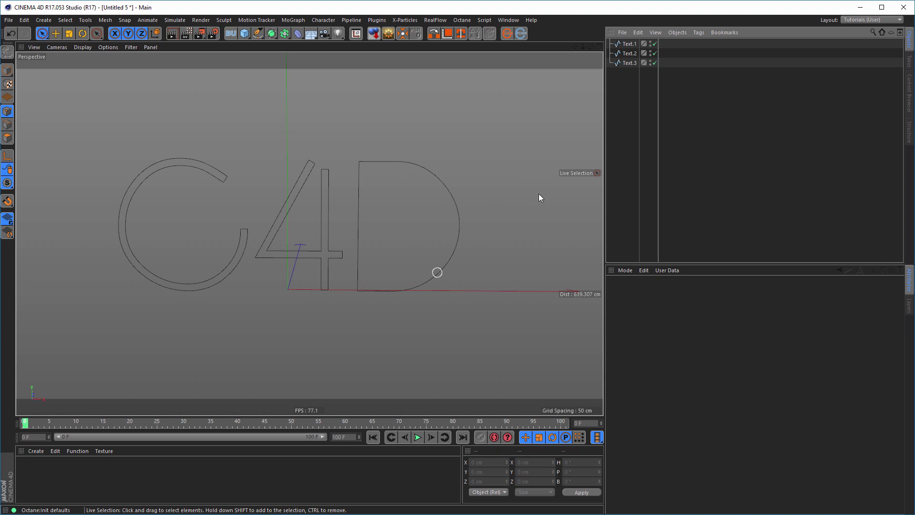
Rename the remaining outer outline spline of the letter D, Text.3, as D
click(627, 64)
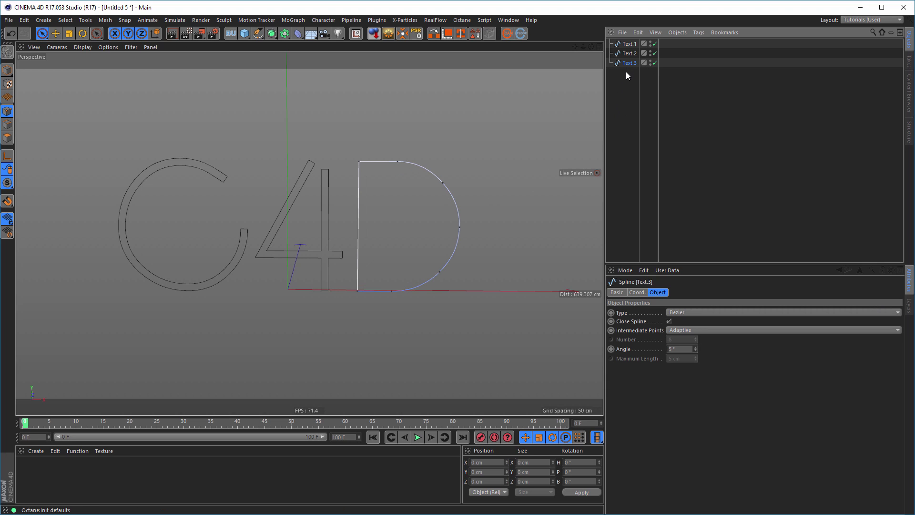
double_click(628, 65)
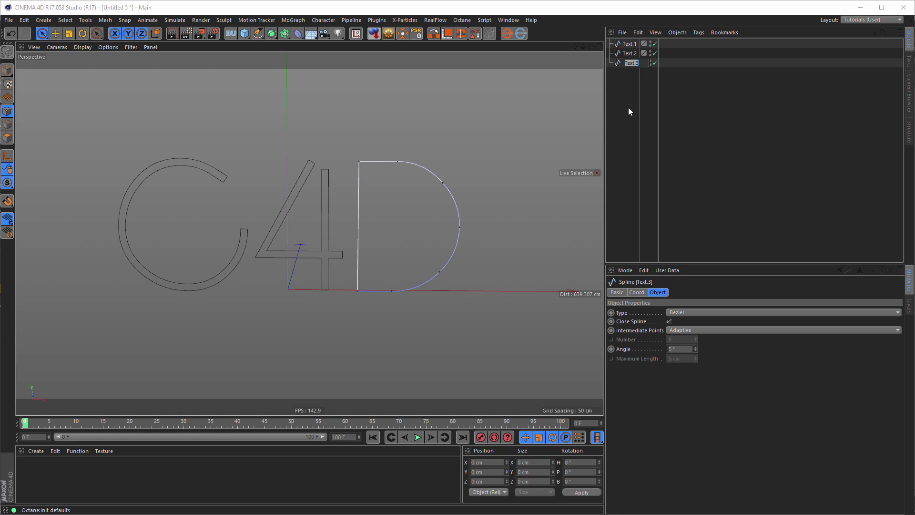
text(D)
key(Return)
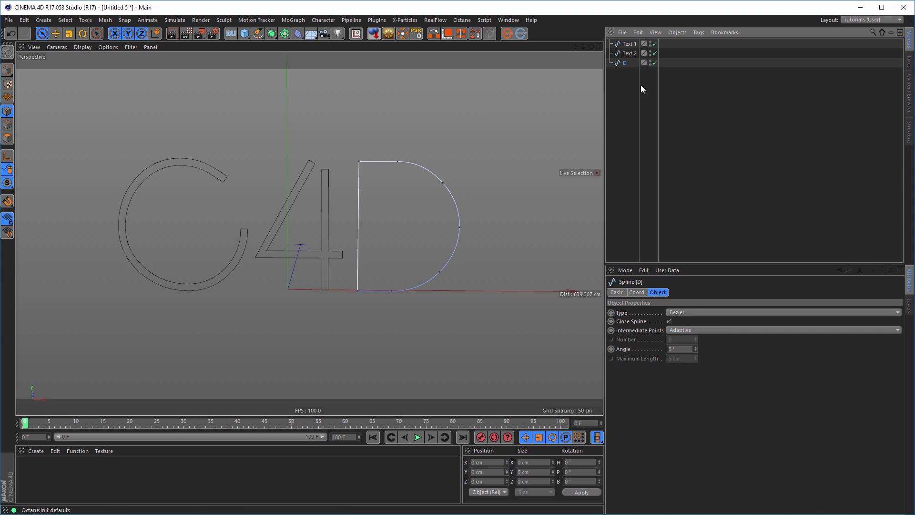
Disable Close Spline on the D and extend its open bottom end with a Pen point about halfway towards the stem
click(669, 321)
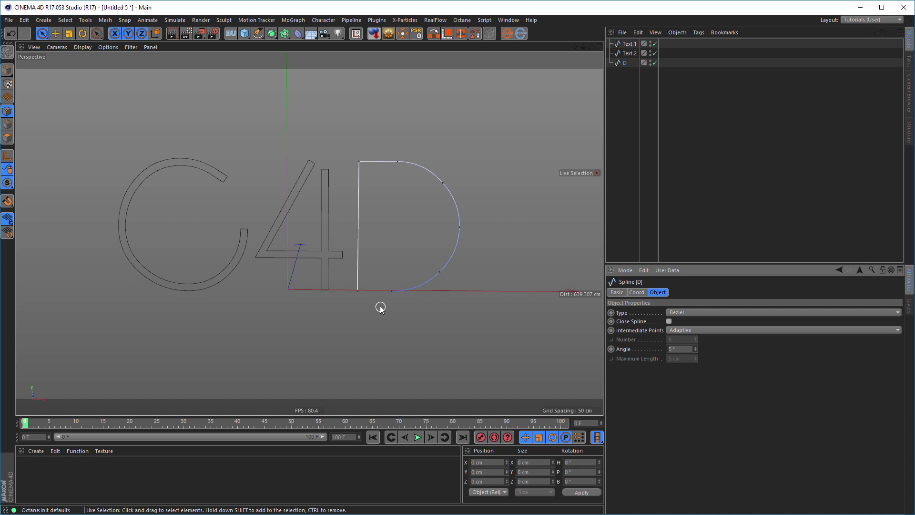
scroll(375, 301, up, 5)
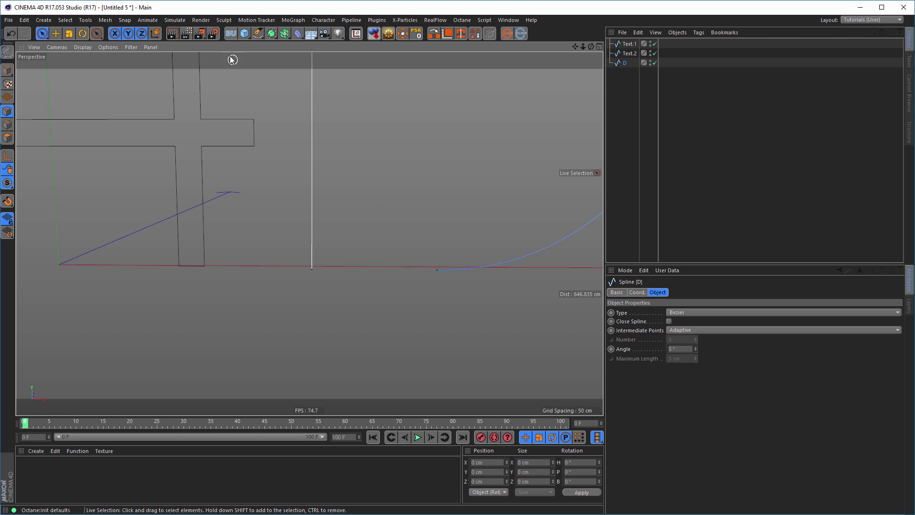
click(257, 32)
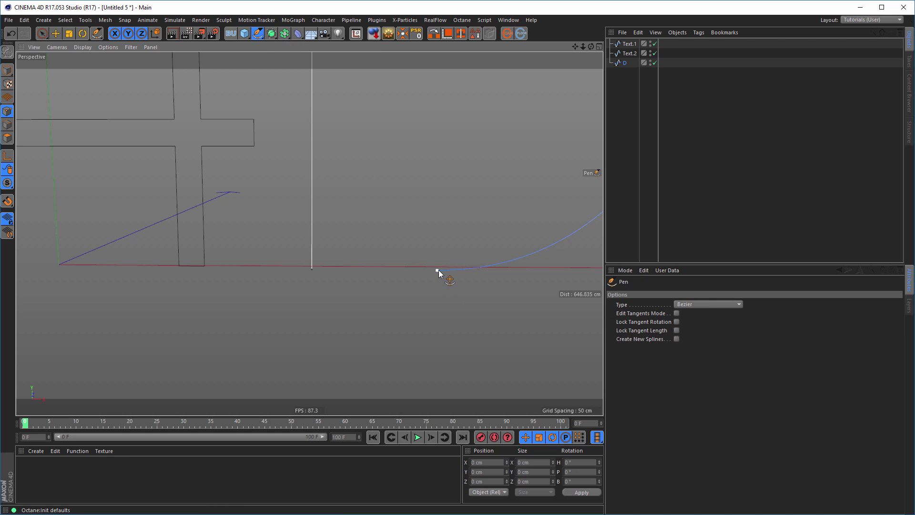
drag(437, 270, 376, 270)
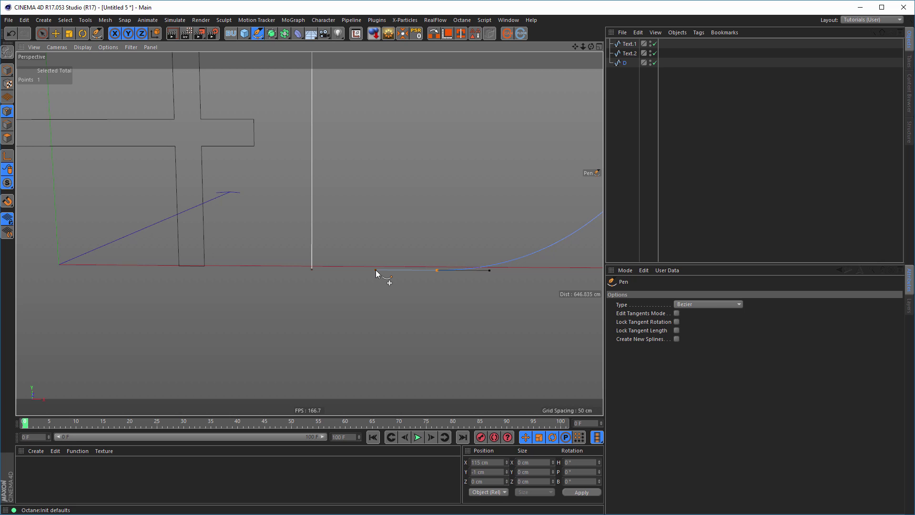
click(375, 270)
key(Escape)
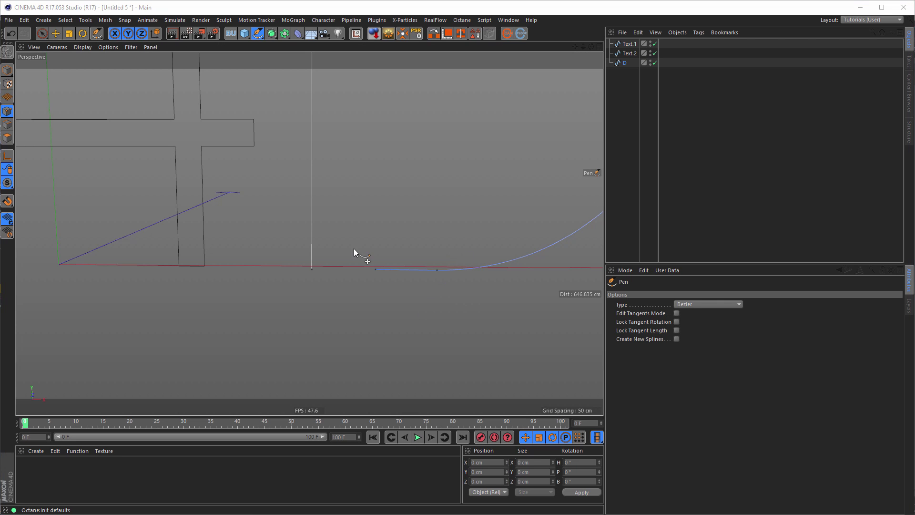
scroll(354, 248, down, 5)
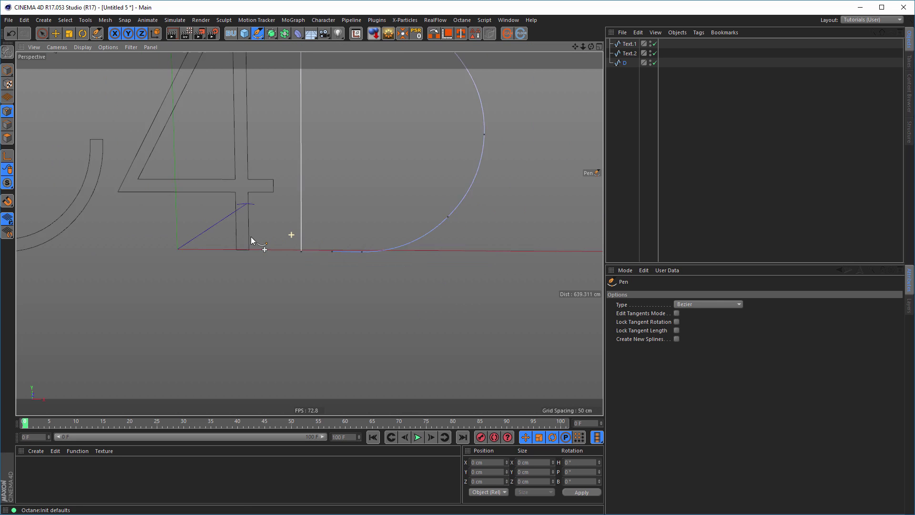
Delete the surplus points of the 4 in Text.2, keeping only the outer diagonal's top, the lower corner and the crossbar's outer end
click(628, 53)
key(space)
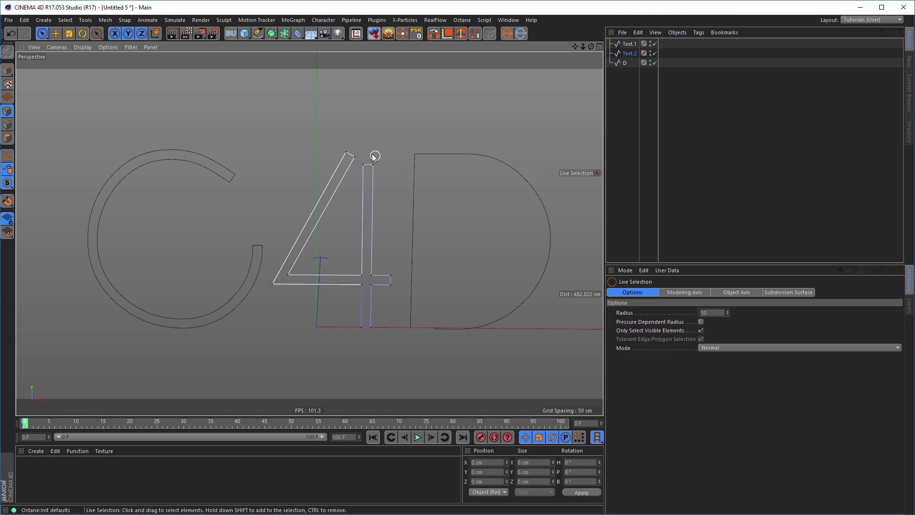
click(358, 157)
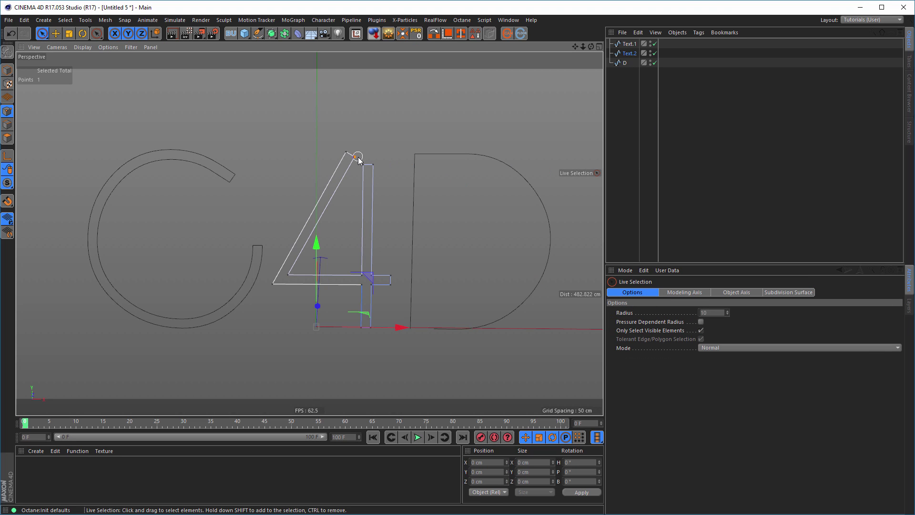
shift+click(289, 274)
shift+click(356, 276)
shift+click(364, 165)
mouse_move(371, 170)
shift+mouse_down()
mouse_move(369, 258)
mouse_move(388, 296)
mouse_move(370, 333)
mouse_move(351, 348)
mouse_move(333, 345)
shift+mouse_up()
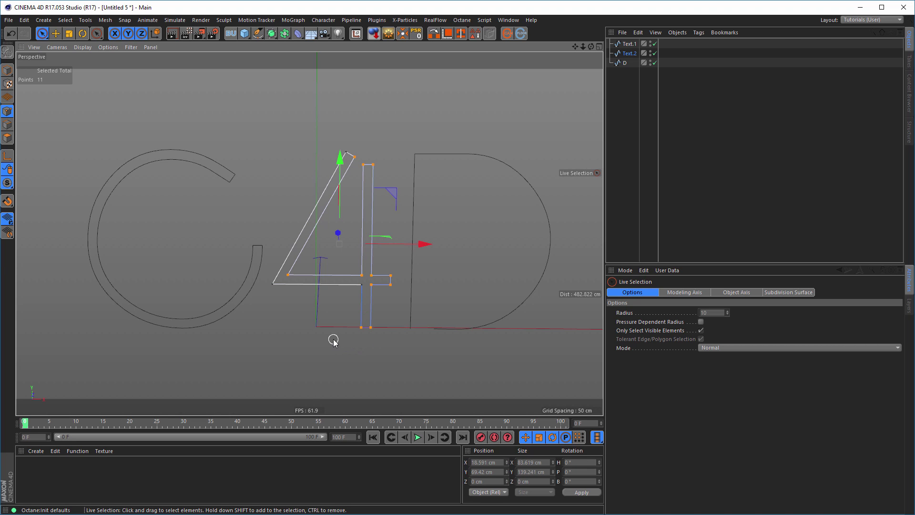
key(Delete)
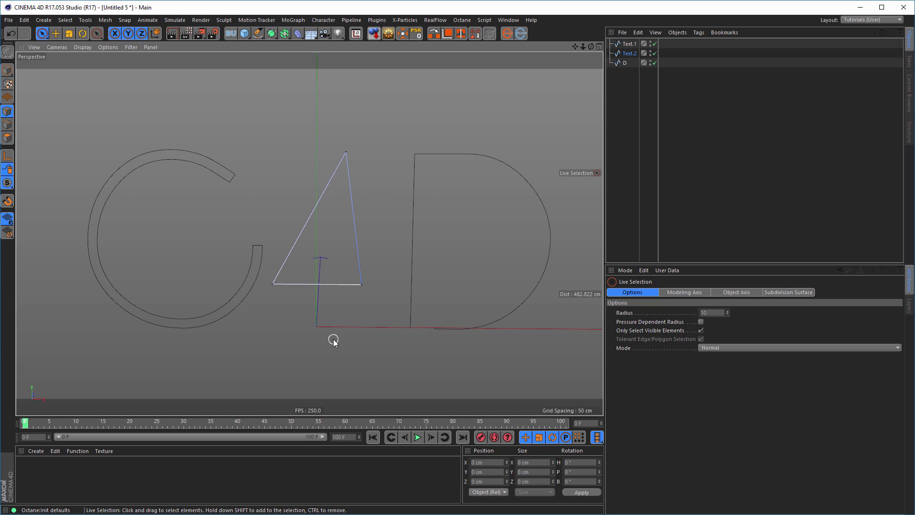
Disable Close Spline on the 4's spline and rename it from Text.2 to 4
click(629, 53)
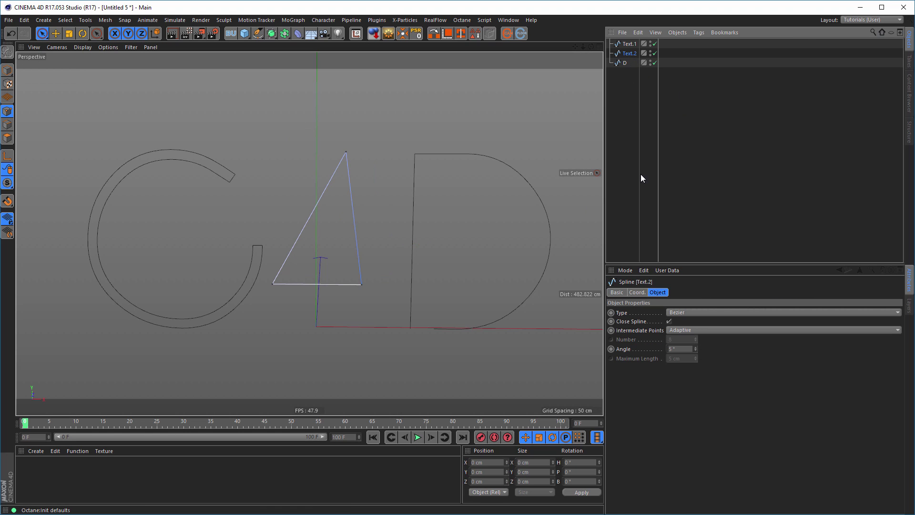
click(670, 322)
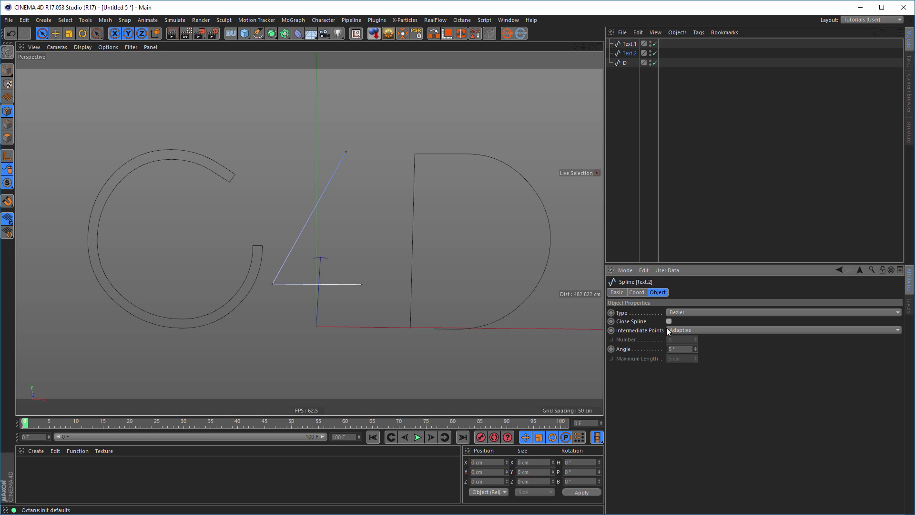
double_click(630, 54)
text(4)
key(Return)
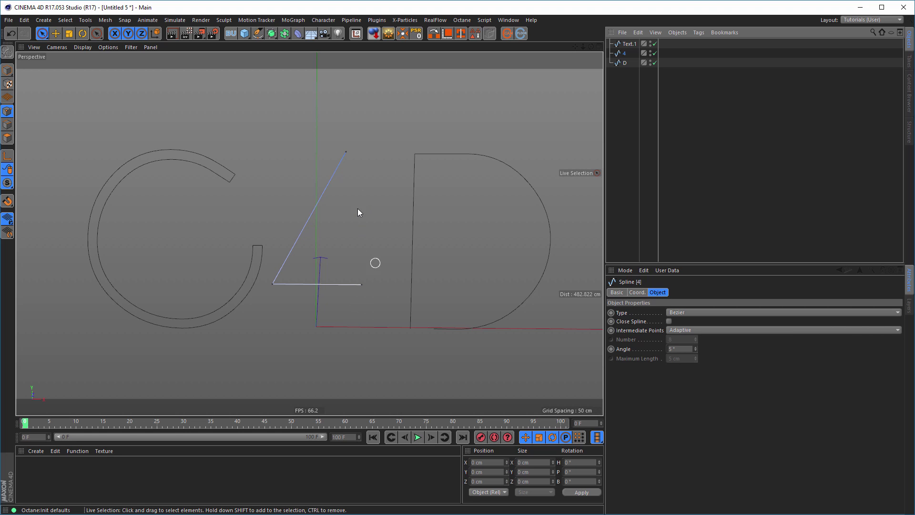
Copy the X position of the diagonal's top point, 23.331 cm, to the crossbar's right end point
click(346, 153)
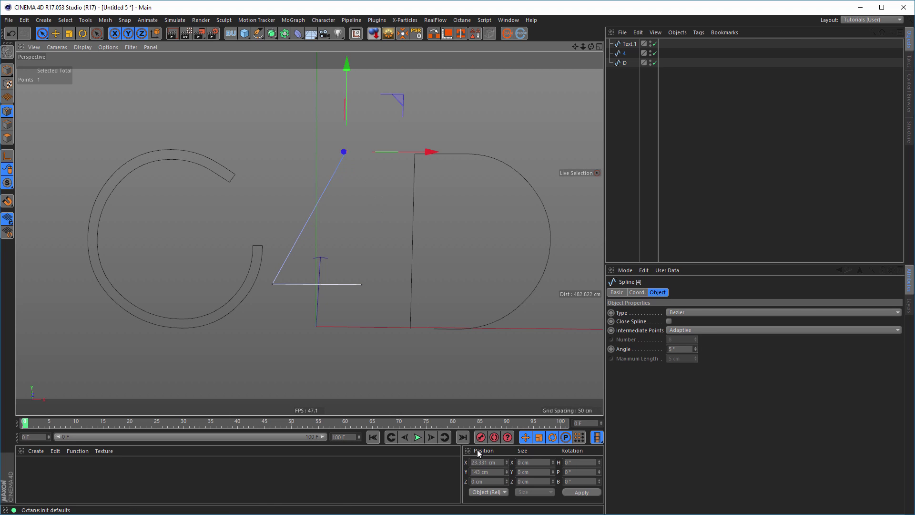
click(491, 462)
key(ctrl+c)
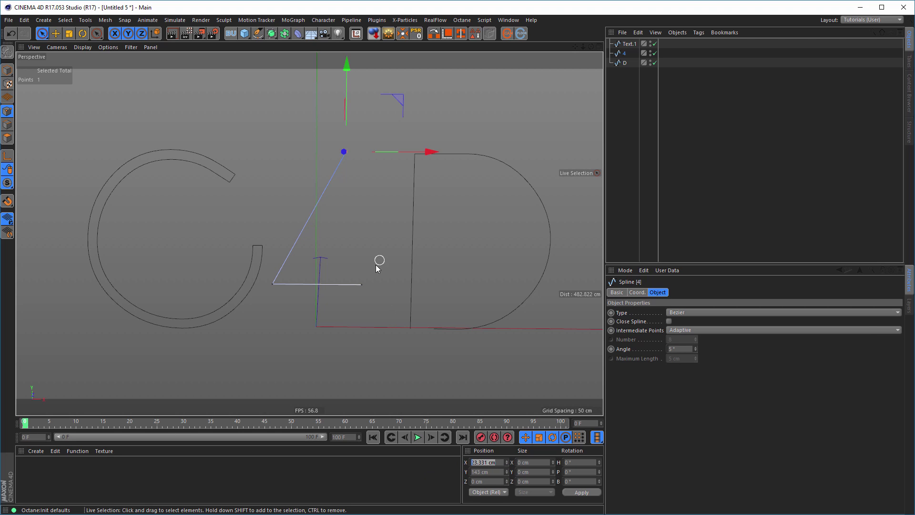
click(361, 285)
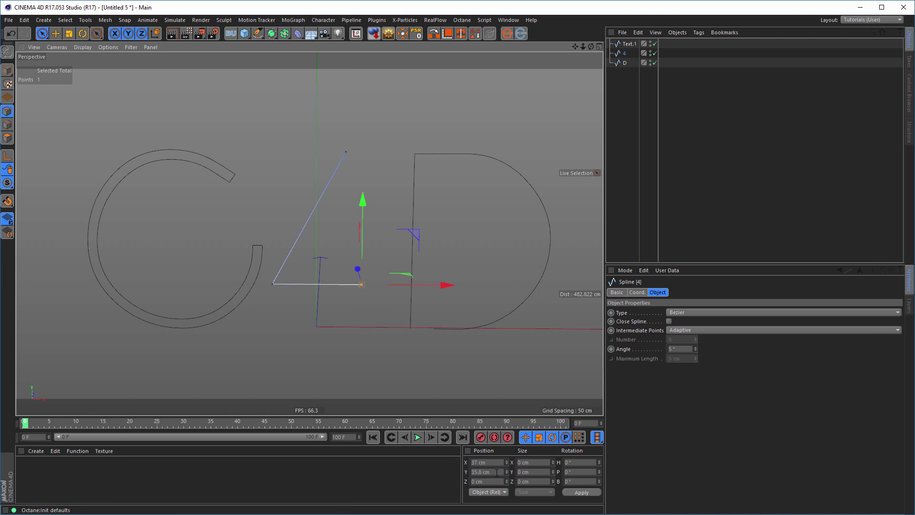
click(481, 462)
double_click(486, 463)
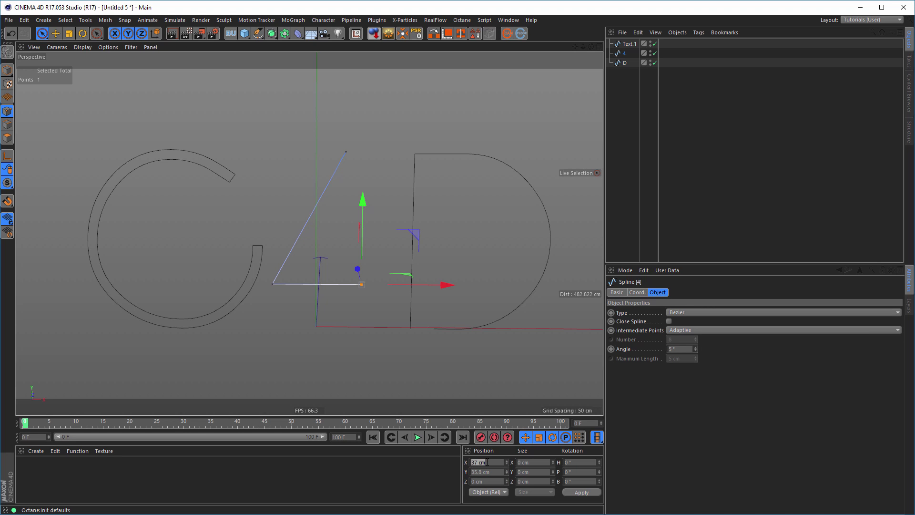
key(ctrl+v)
key(Return)
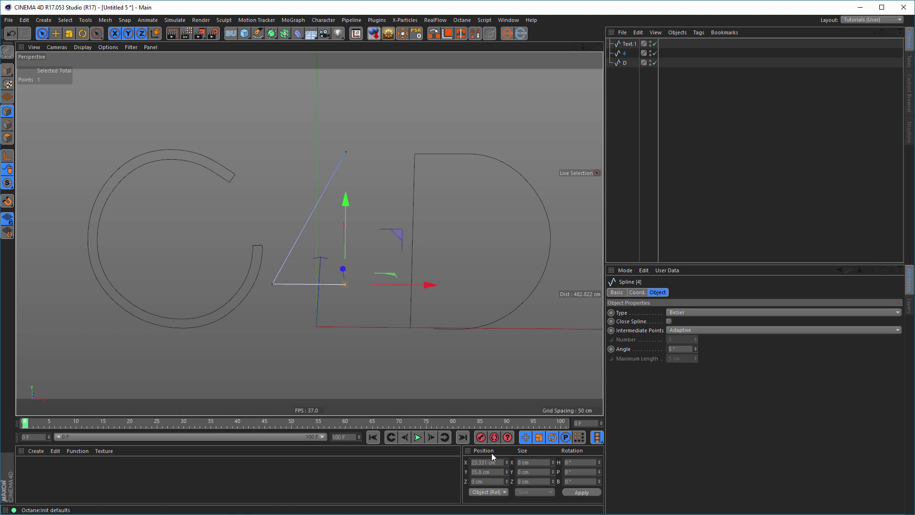
click(355, 349)
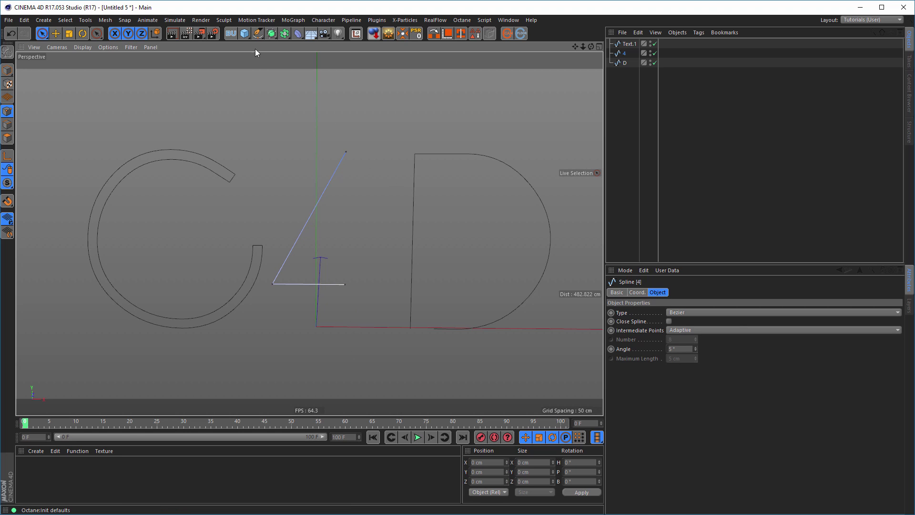
Draw the 4's vertical stem with the Pen, about 145 cm tall, just right of the diagonal's top and down to the baseline
click(258, 34)
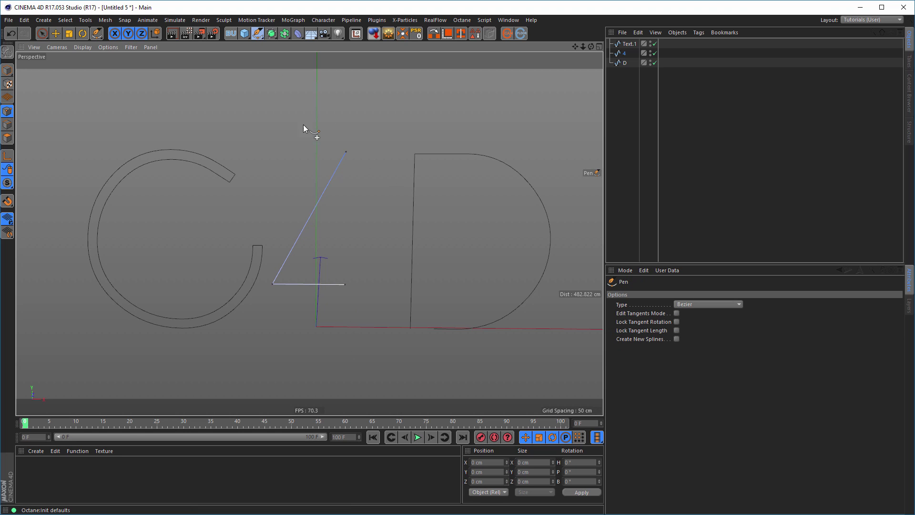
click(357, 150)
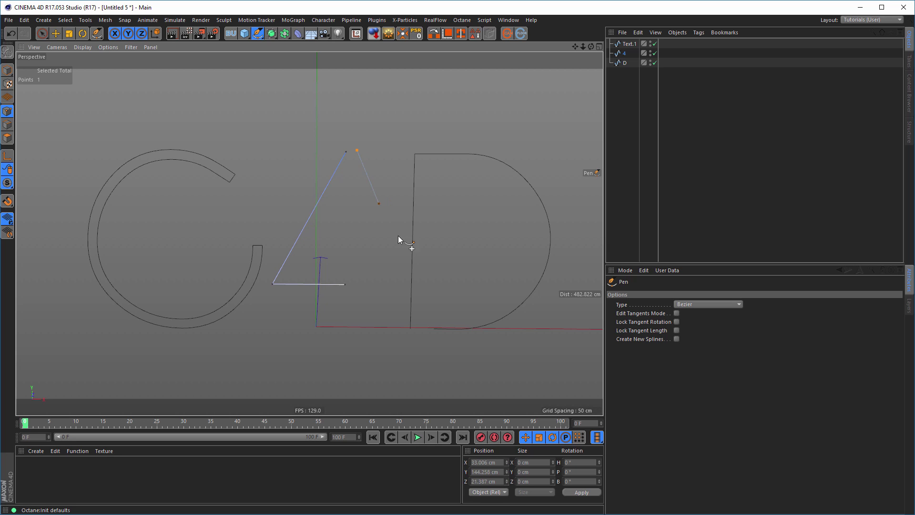
click(356, 327)
key(Escape)
key(space)
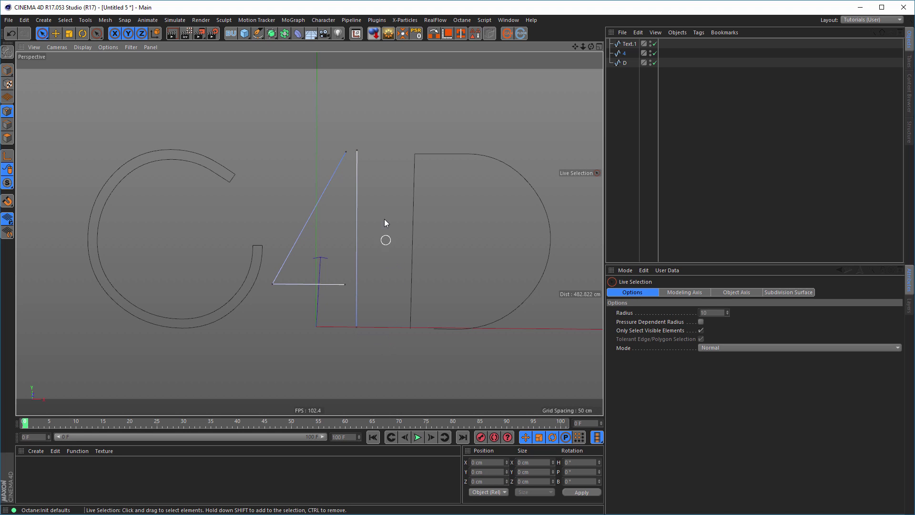
Straighten the stem by setting the X size of its two end points to 0 cm
click(358, 152)
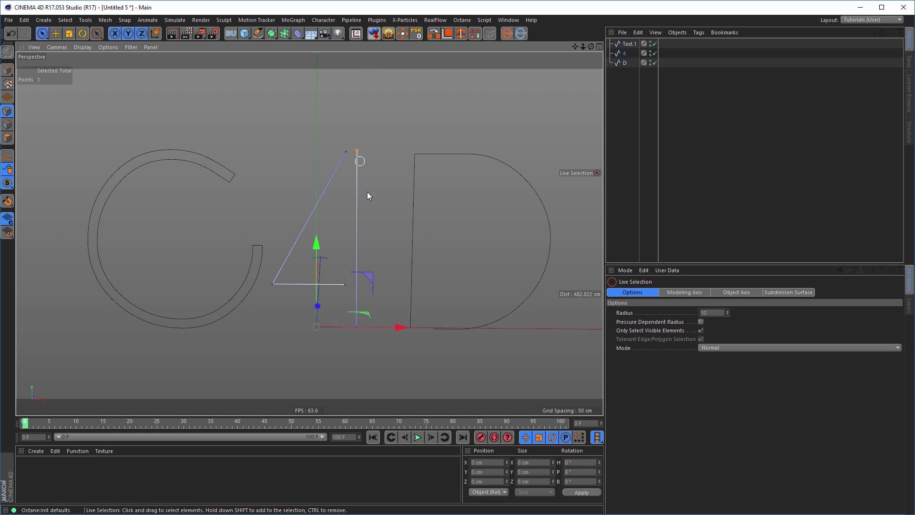
shift+click(357, 327)
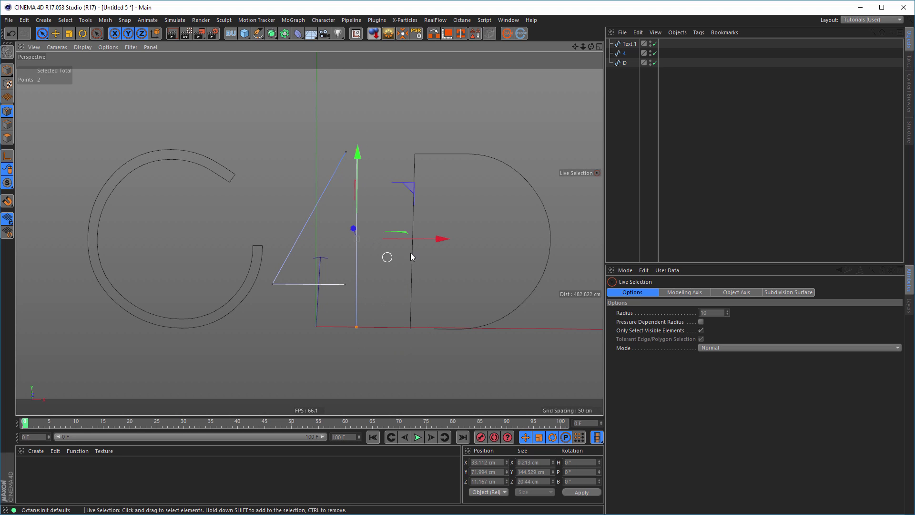
click(526, 462)
text(0)
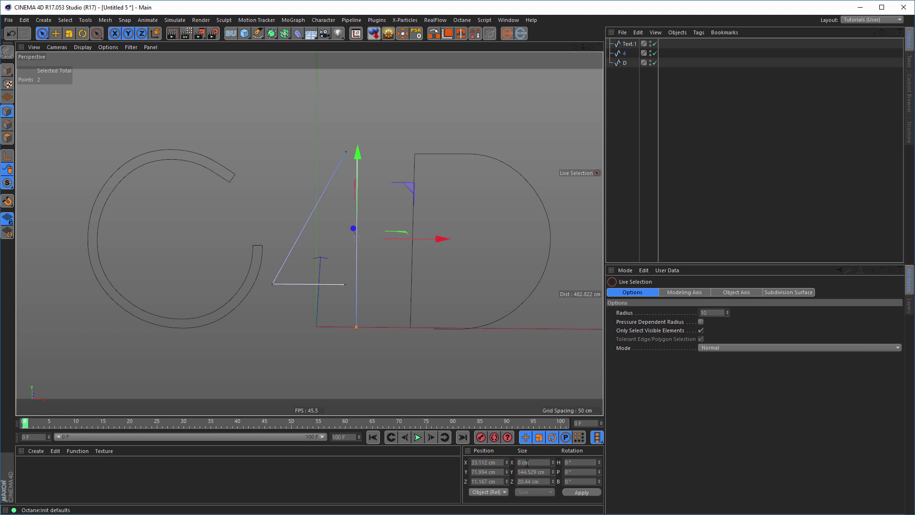
click(368, 371)
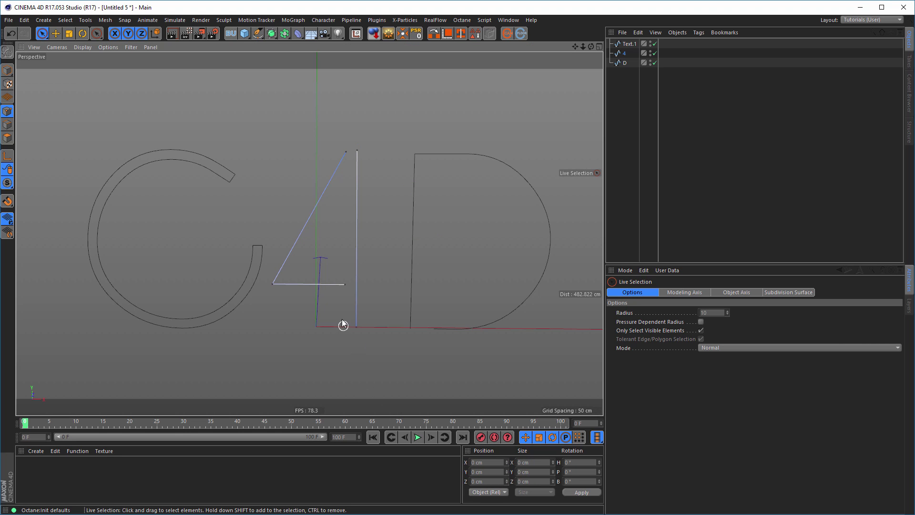
Look up the Y position of the diagonal's top point and select the stem's top point
mouse_move(356, 142)
mouse_down()
mouse_move(356, 157)
mouse_move(347, 143)
mouse_up()
click(347, 147)
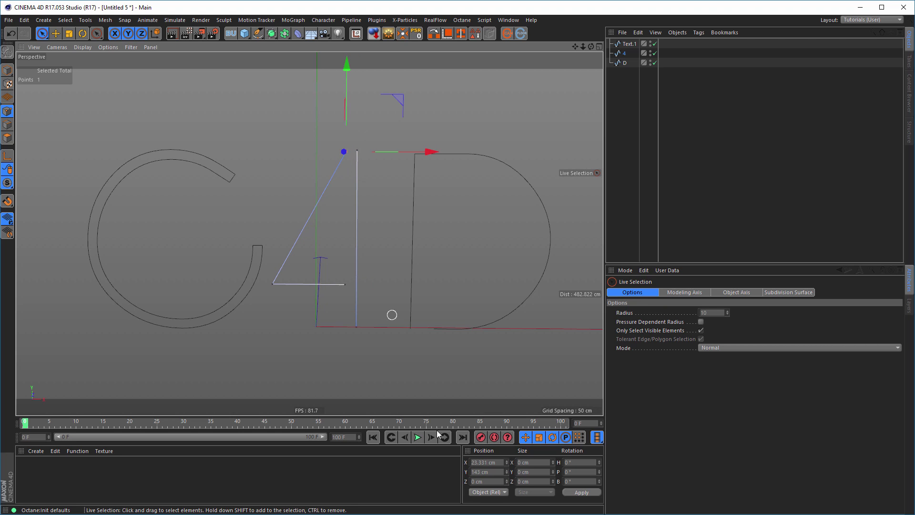
click(495, 472)
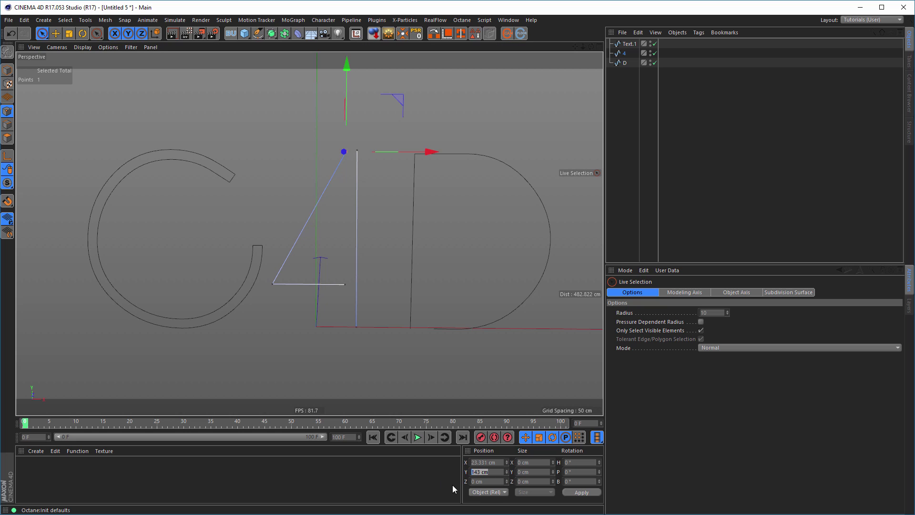
drag(374, 166, 357, 151)
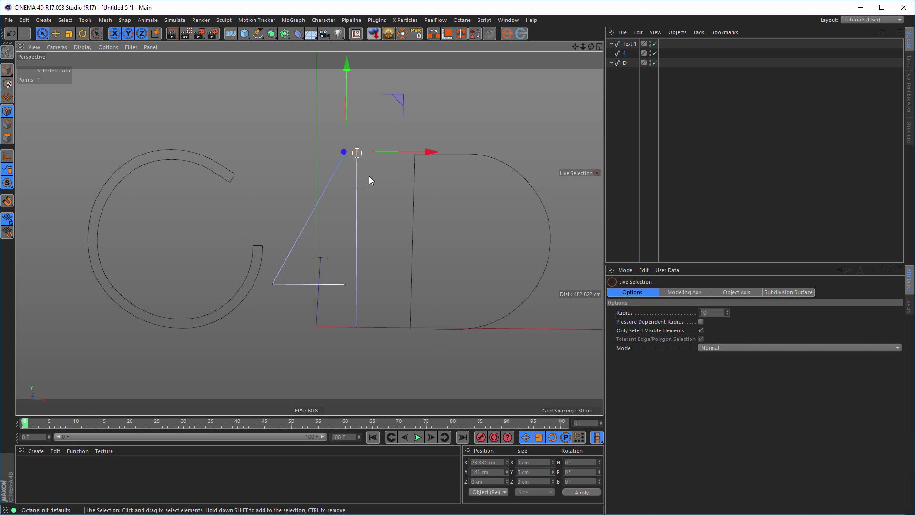
click(500, 472)
text(0)
key(Return)
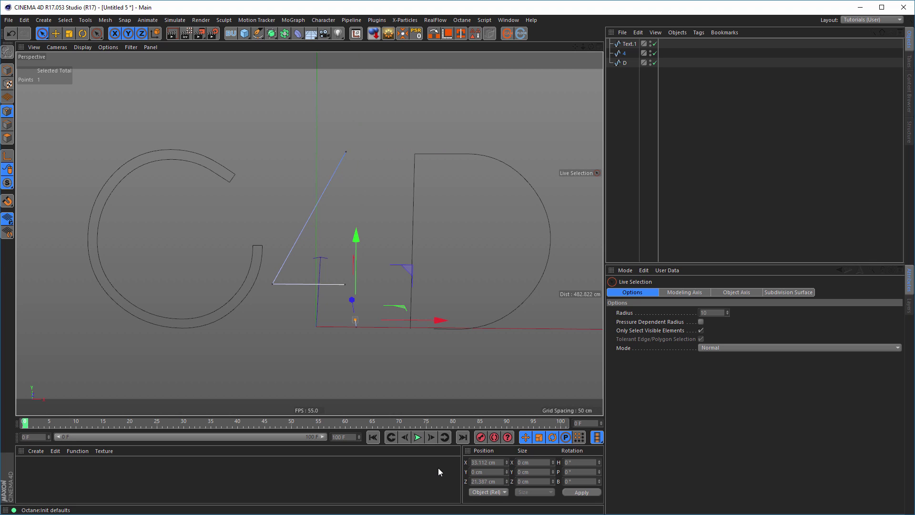
key(ctrl+z)
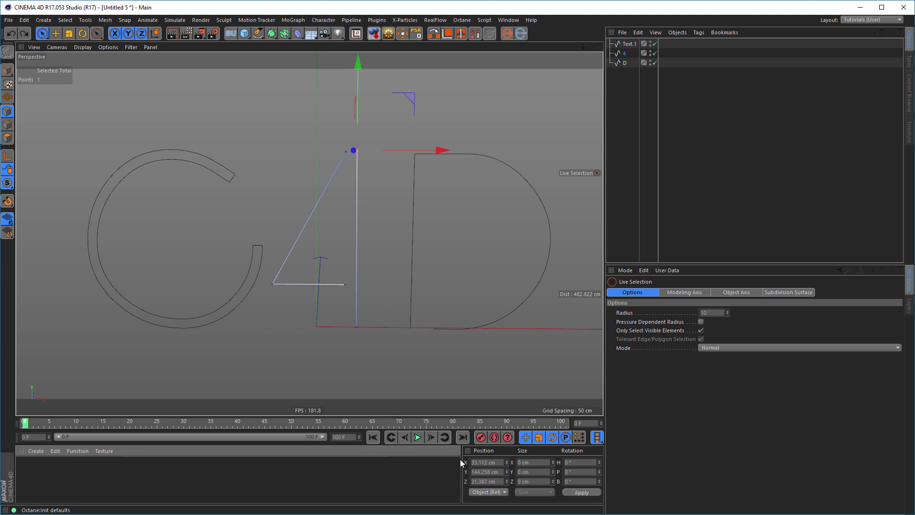
Set the Y position of the stem's top point to 143 cm, level with the diagonal's top
drag(504, 472, 447, 474)
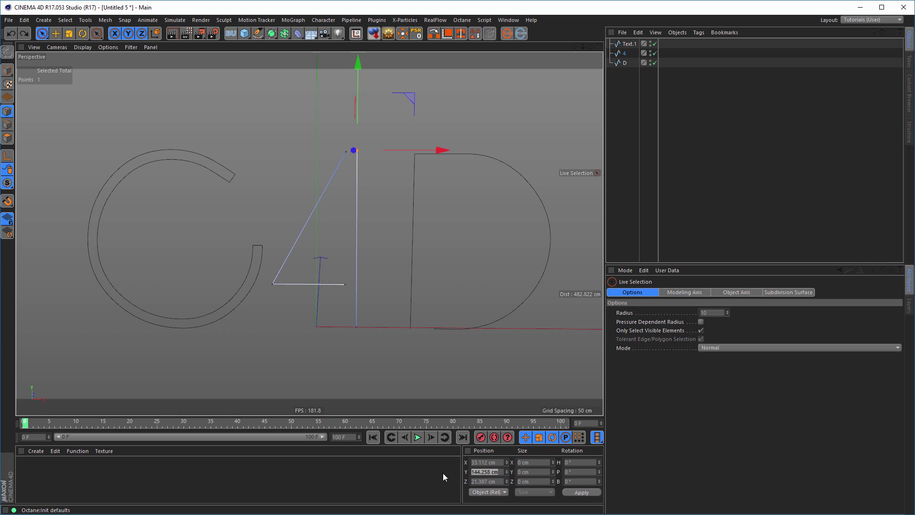
text(143)
key(Return)
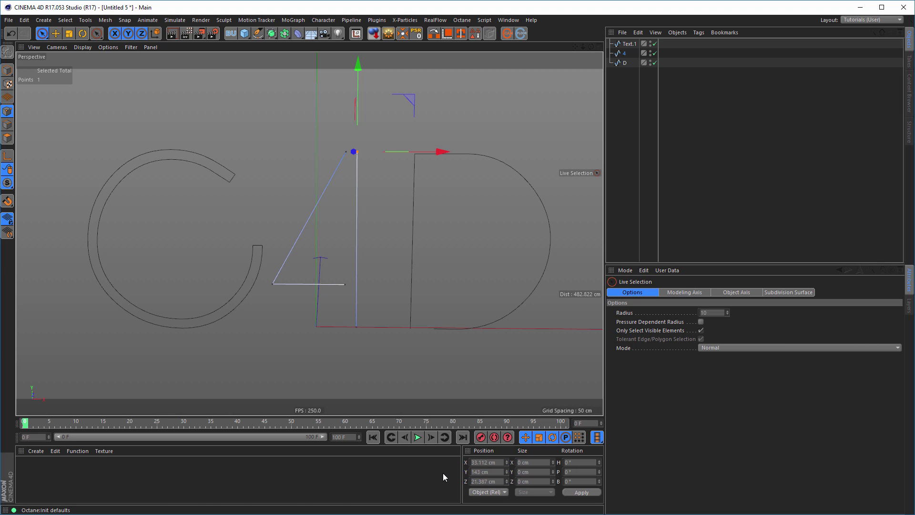
click(385, 343)
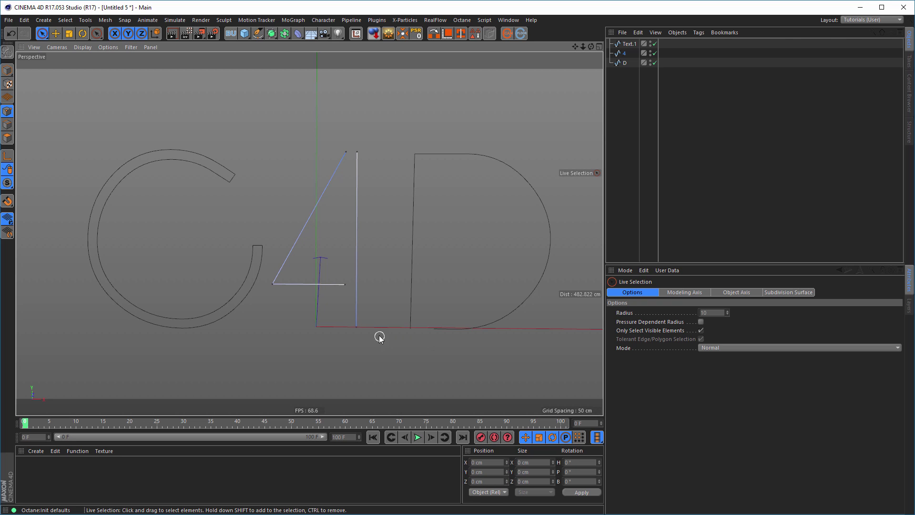
Delete all inner outline points of the letter C in Text.1, leaving only its outer curve
alt+middle_drag(287, 302, 333, 300)
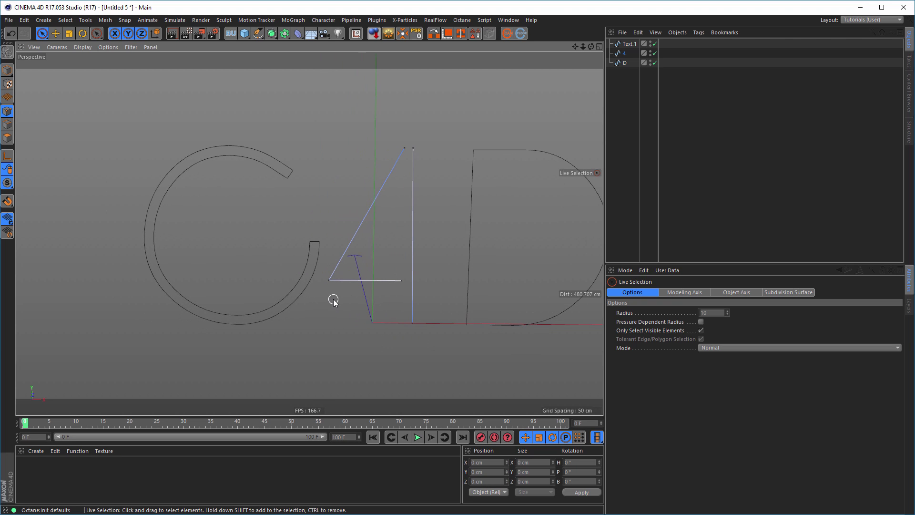
click(628, 44)
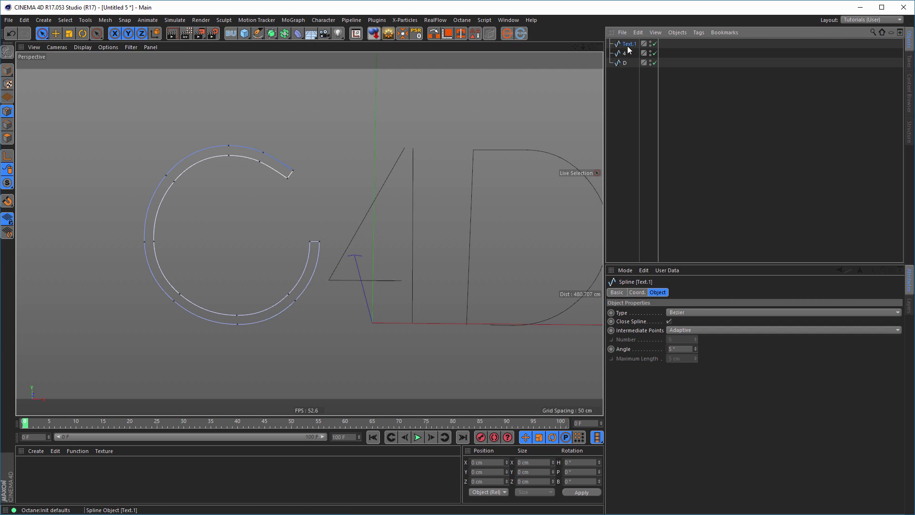
click(288, 178)
mouse_move(235, 164)
shift+mouse_down()
mouse_move(264, 168)
mouse_move(184, 173)
mouse_move(158, 232)
mouse_move(166, 269)
mouse_move(199, 307)
mouse_move(246, 314)
mouse_move(288, 295)
mouse_move(306, 241)
shift+mouse_up()
key(Delete)
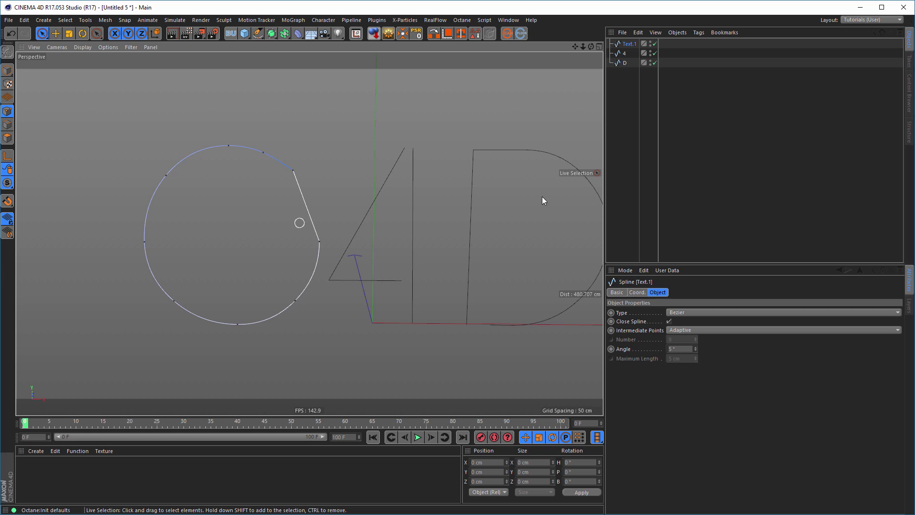
Rename the Text.1 spline as C and disable its Close Spline option
click(628, 43)
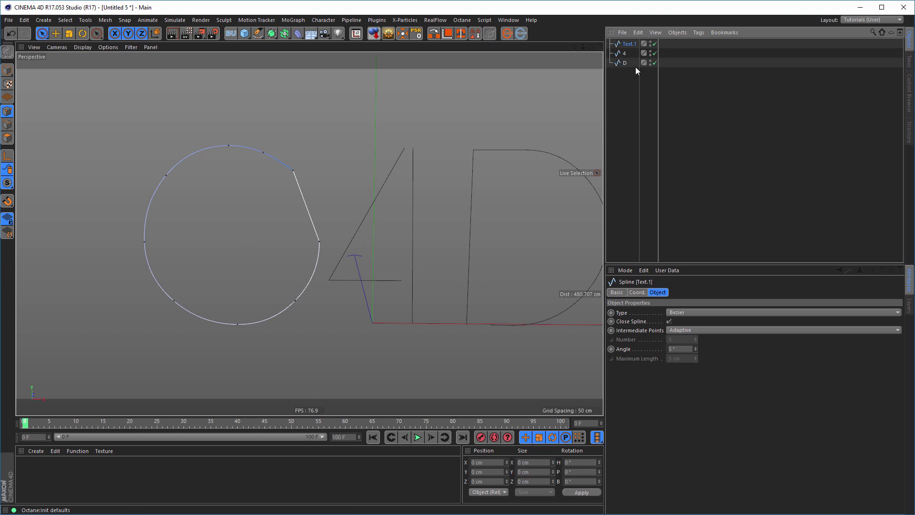
double_click(630, 43)
text(C)
key(Return)
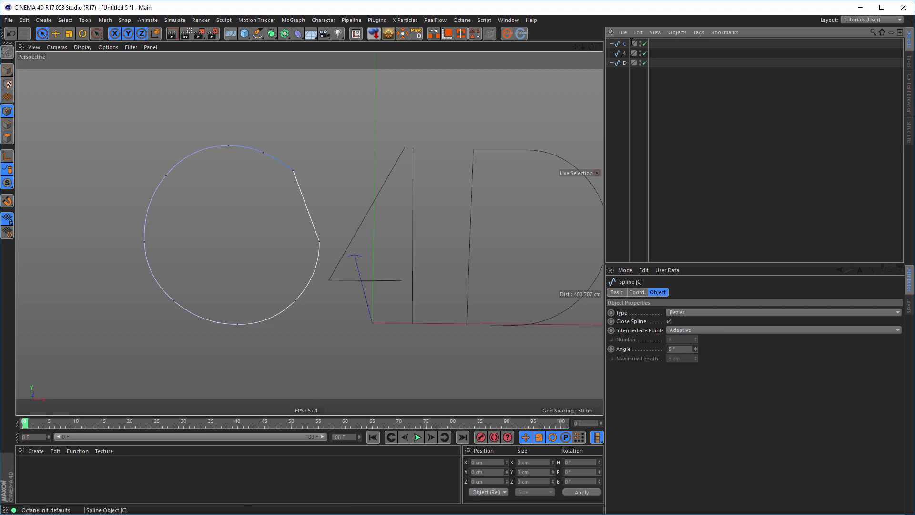
click(669, 321)
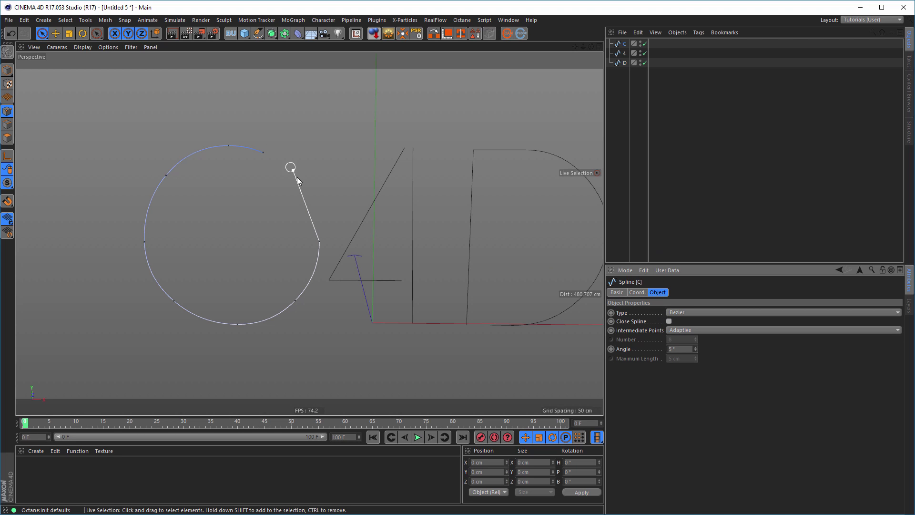
Set the C's end point on the upright side of its opening as the spline's first point
click(316, 245)
right_click(362, 154)
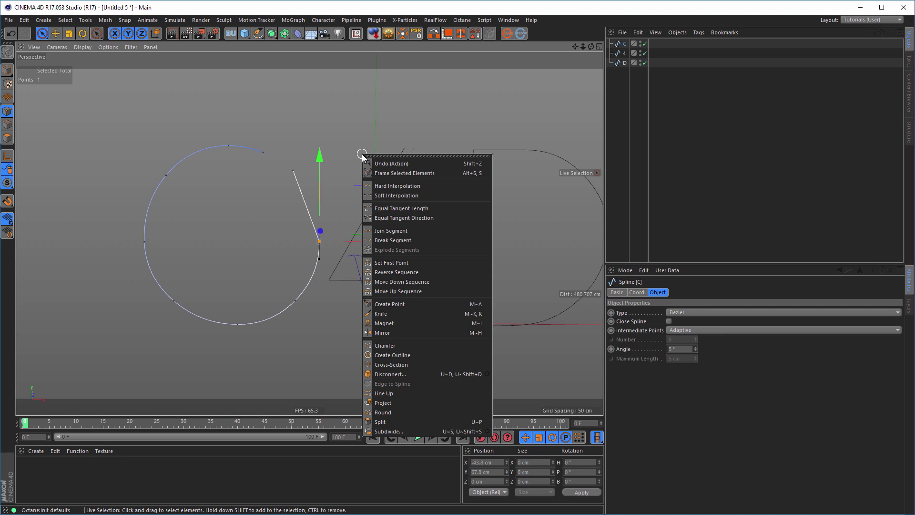
click(384, 262)
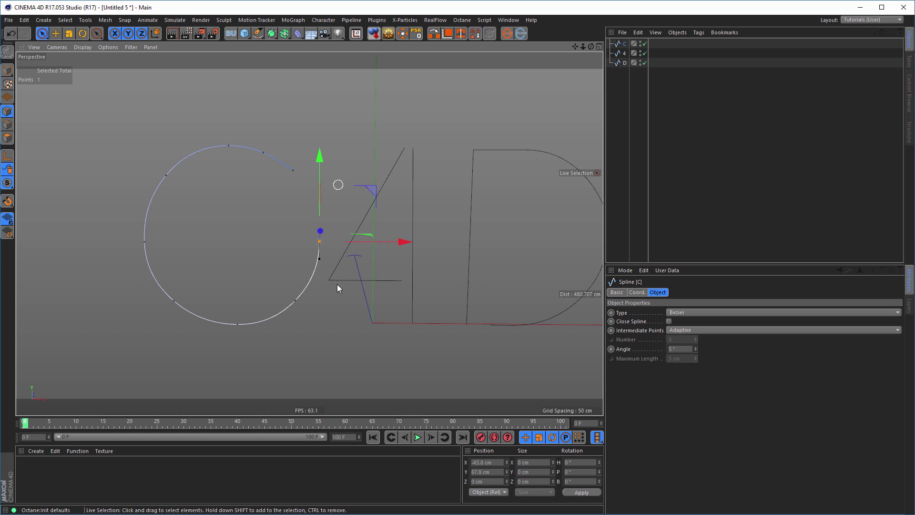
click(334, 332)
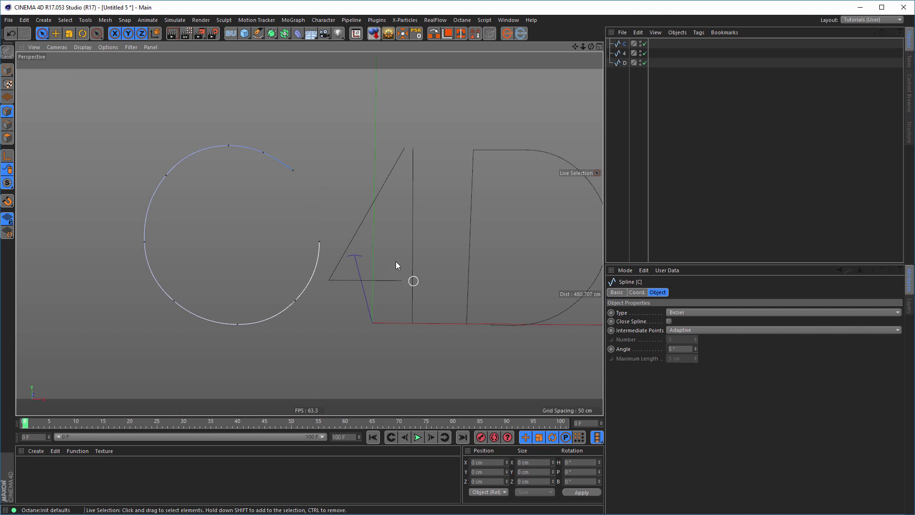
Create a Sweep object and place the C, 4 and D splines inside it
alt+middle_drag(389, 252, 324, 236)
alt+right_drag(336, 245, 323, 246)
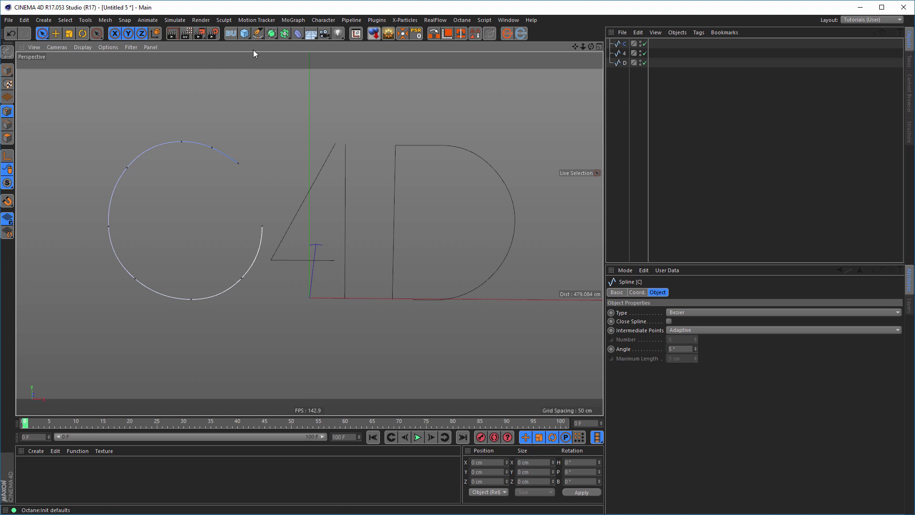
click(271, 34)
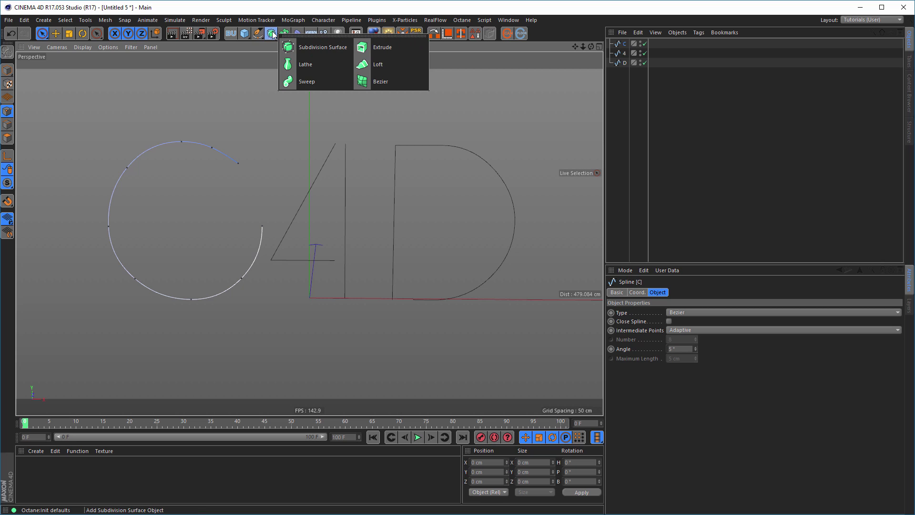
click(315, 81)
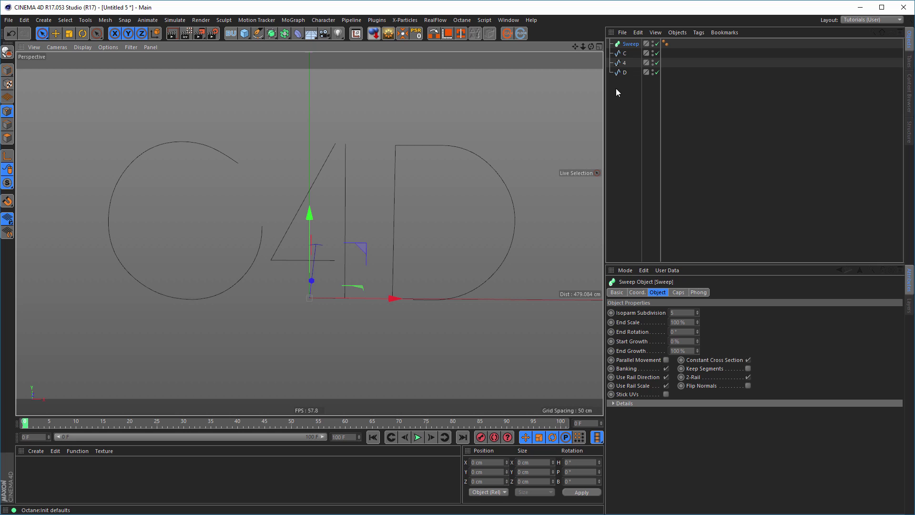
drag(616, 87, 630, 52)
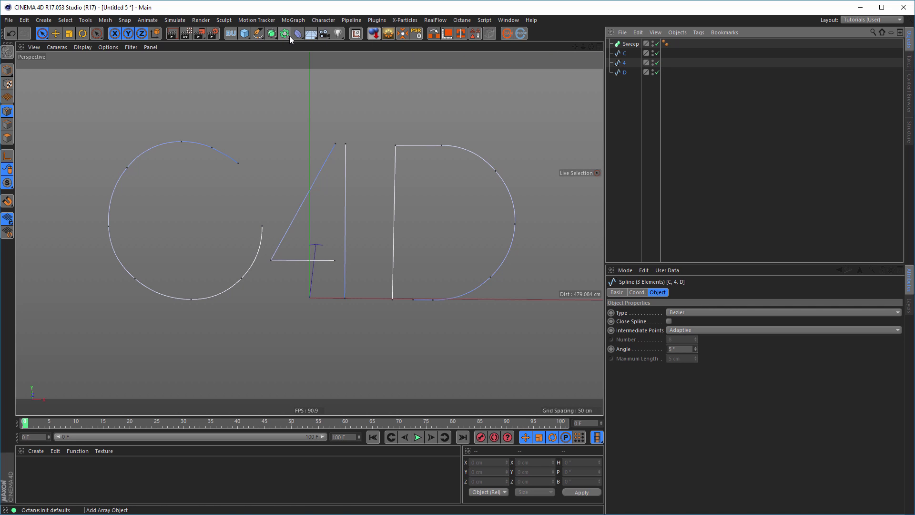
drag(629, 46, 630, 44)
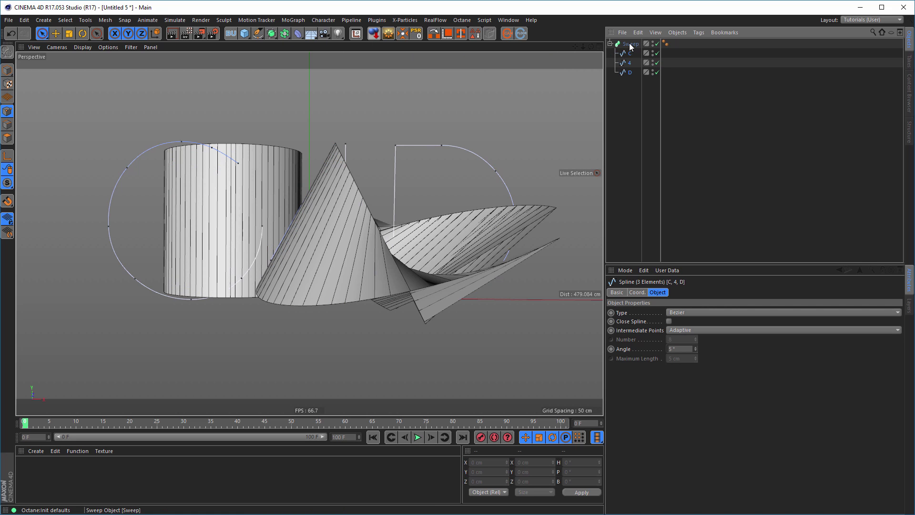
Group the C, 4 and D splines in a null inside the Sweep and make a Connect object its parent
scroll(336, 193, up, 2)
alt+drag(339, 168, 333, 191)
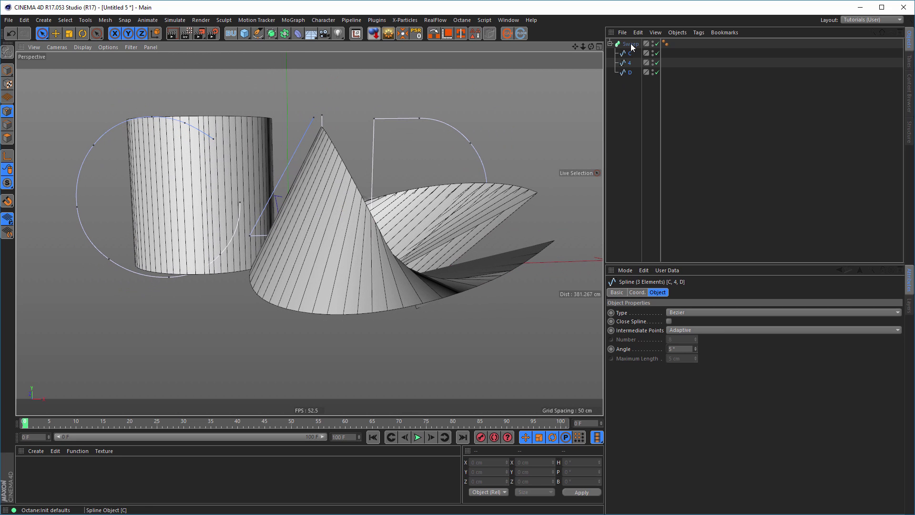
drag(622, 88, 633, 53)
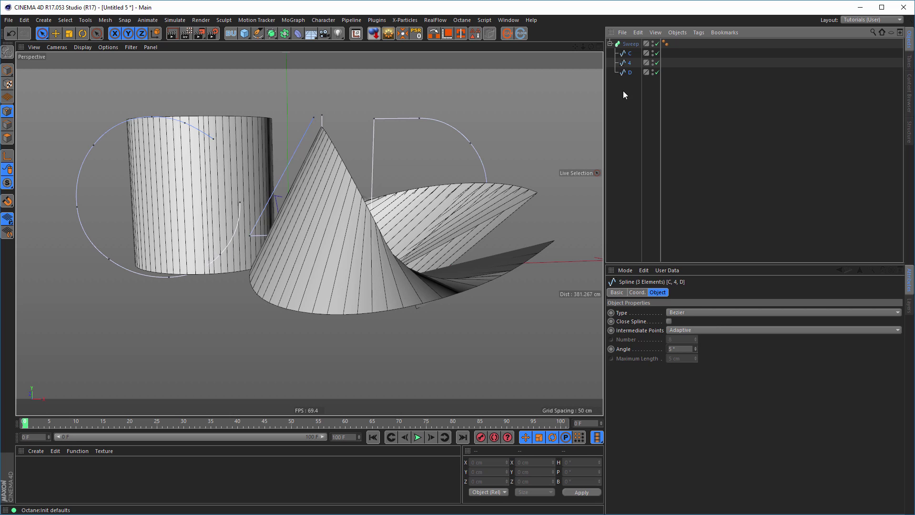
key(alt+g)
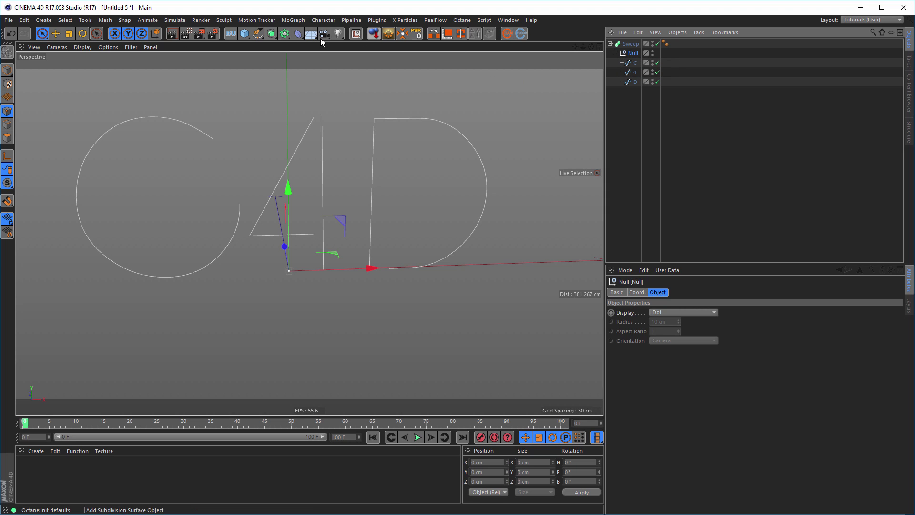
click(284, 34)
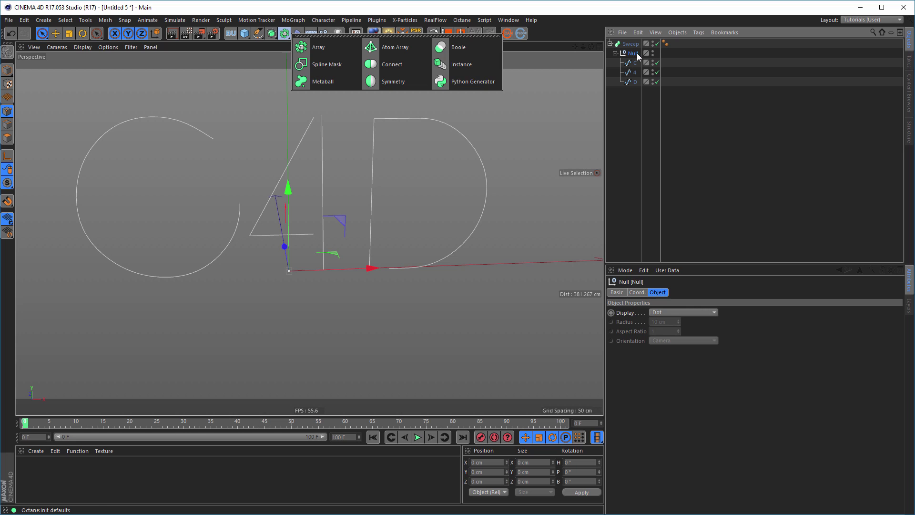
alt+click(391, 65)
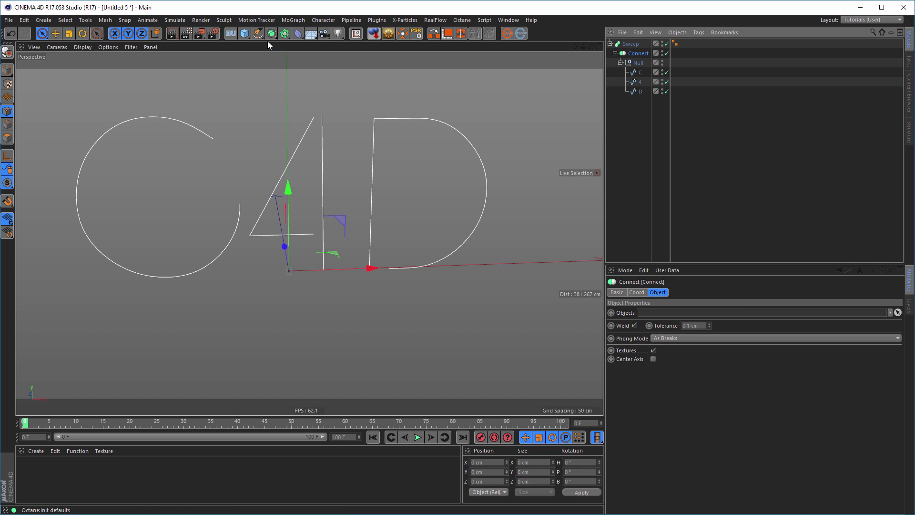
click(257, 33)
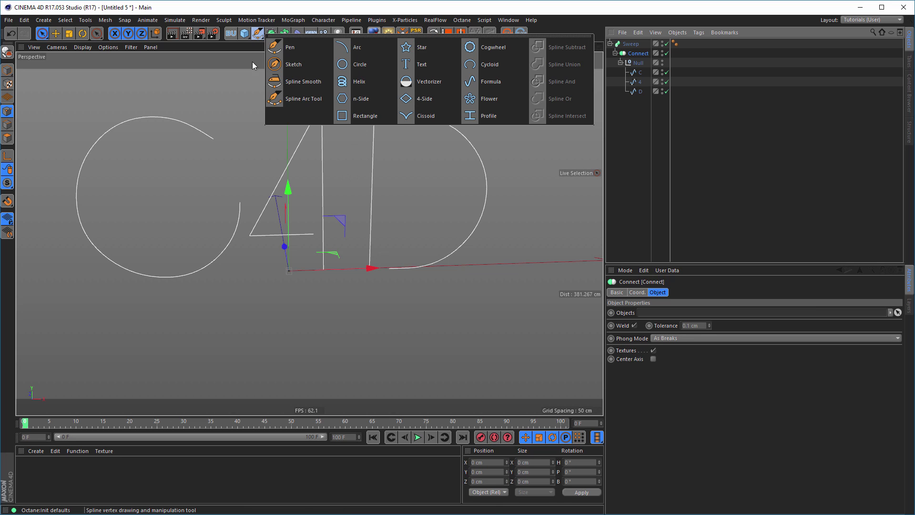
click(356, 66)
drag(690, 329, 630, 357)
text(5)
key(Return)
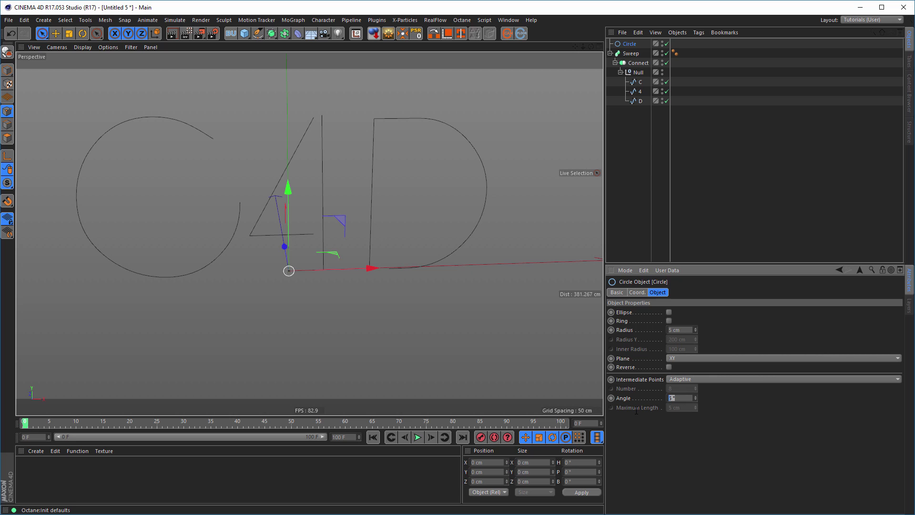
text(20)
drag(630, 46, 633, 57)
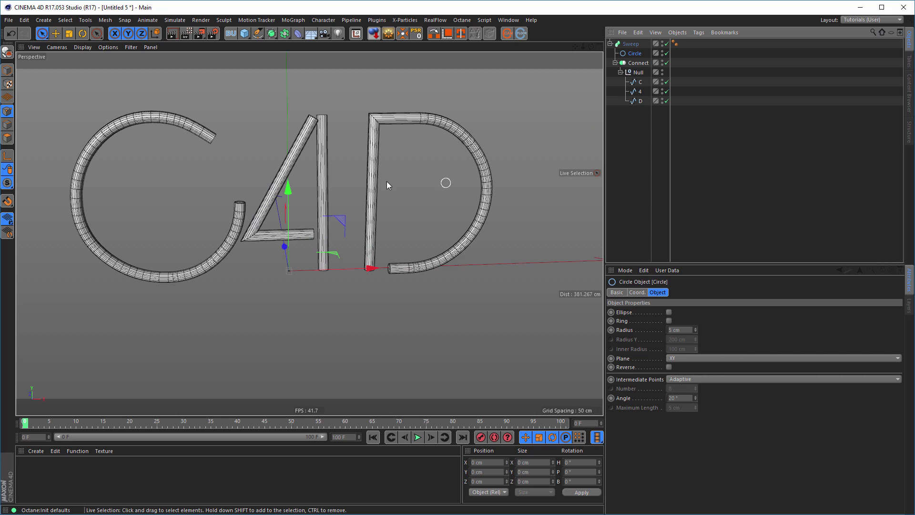
Disable the Sweep and Connect generators and select the 4 spline for point editing
alt+drag(338, 180, 411, 165)
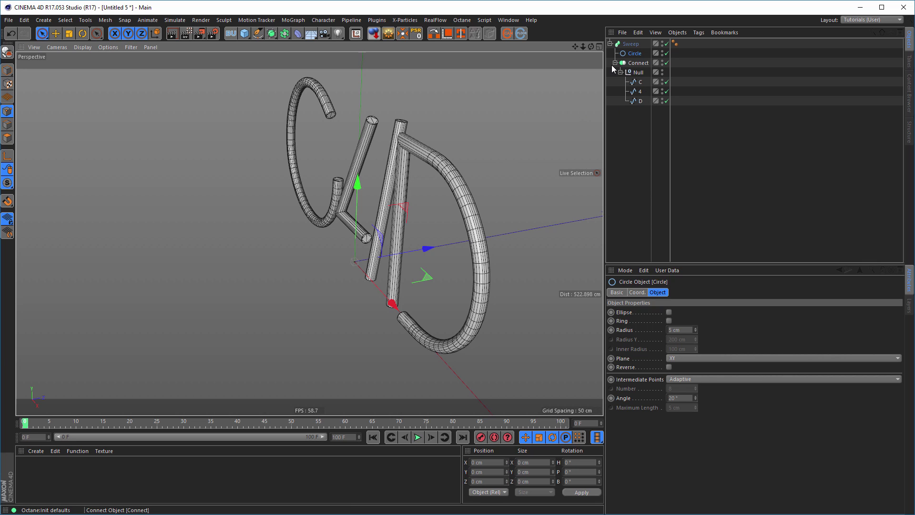
click(667, 44)
click(640, 91)
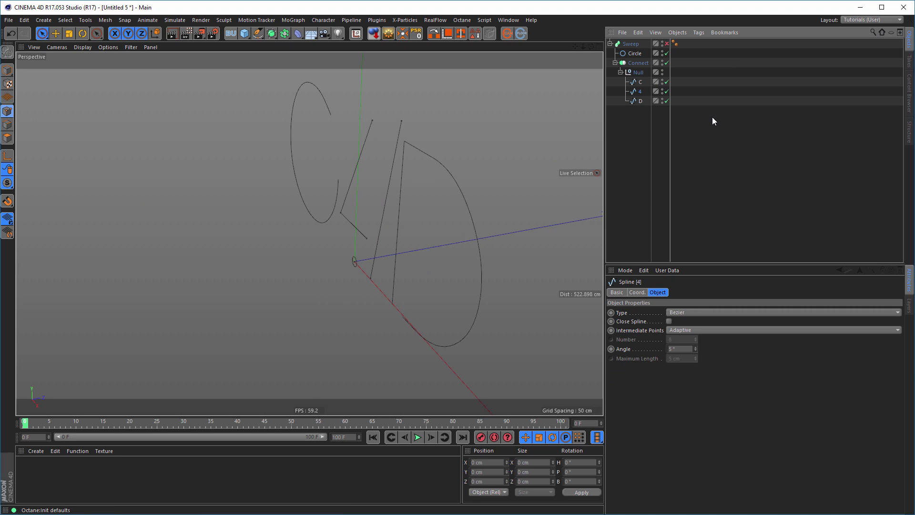
click(667, 62)
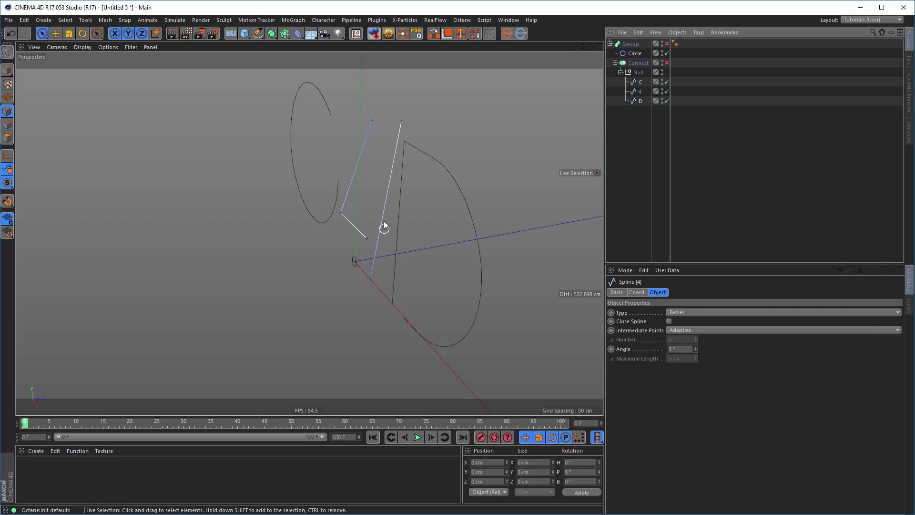
Copy the Z position of the 4's lower stem point to its top point, 0.947 cm
click(372, 277)
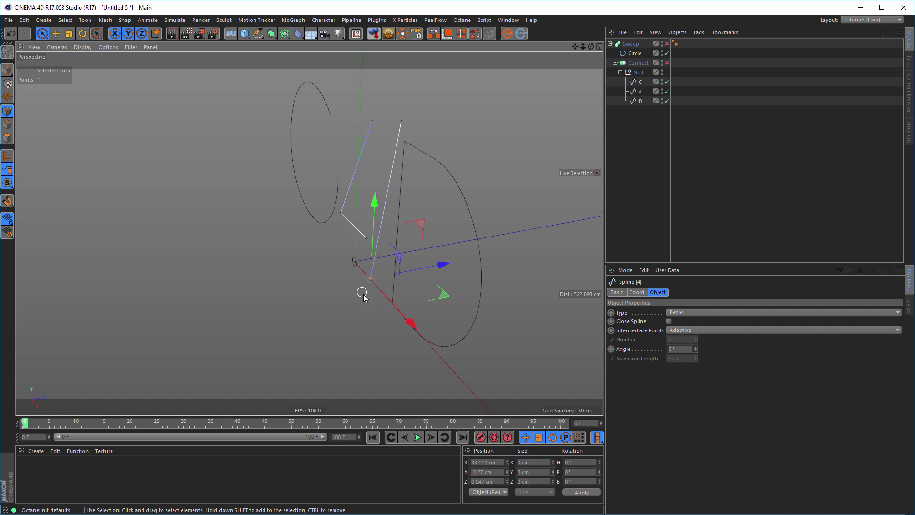
click(498, 481)
key(ctrl+c)
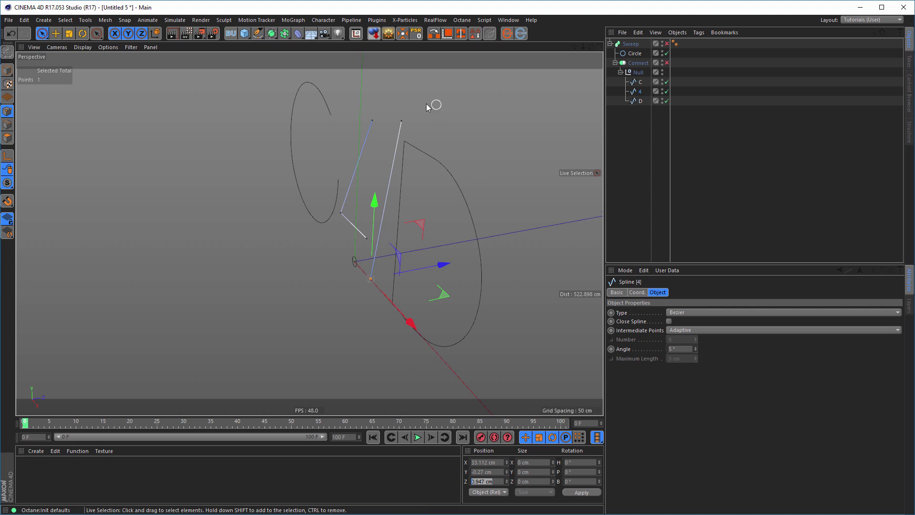
click(401, 121)
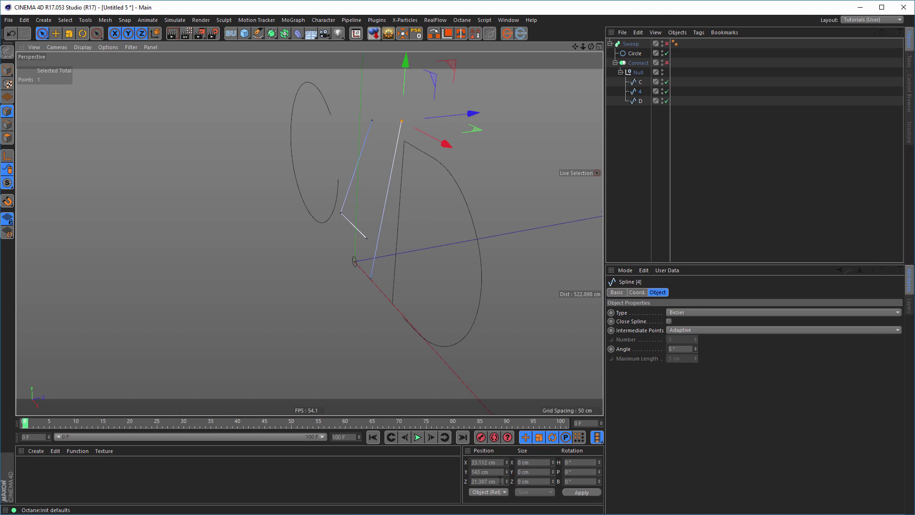
drag(501, 481, 432, 482)
key(ctrl+v)
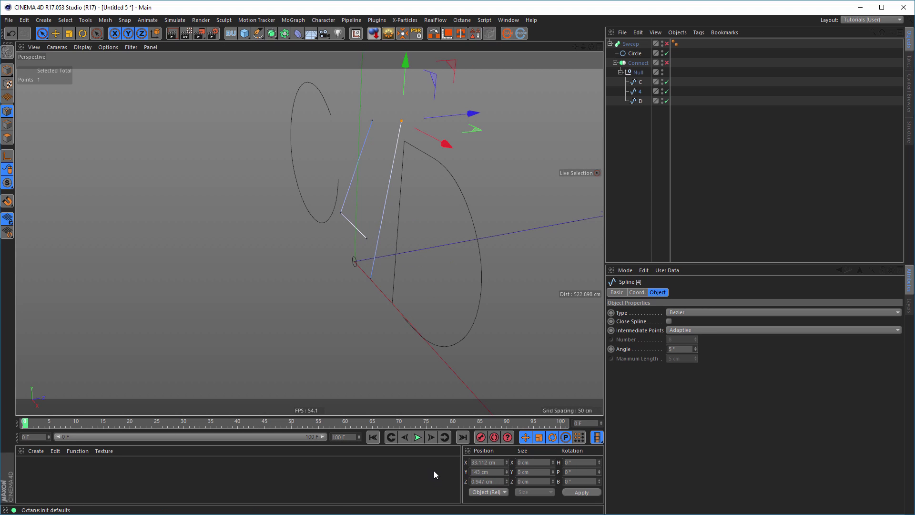
Set the Z position of both stem points of the 4 to 0 cm and check the top point's alignment
alt+drag(379, 182, 364, 122)
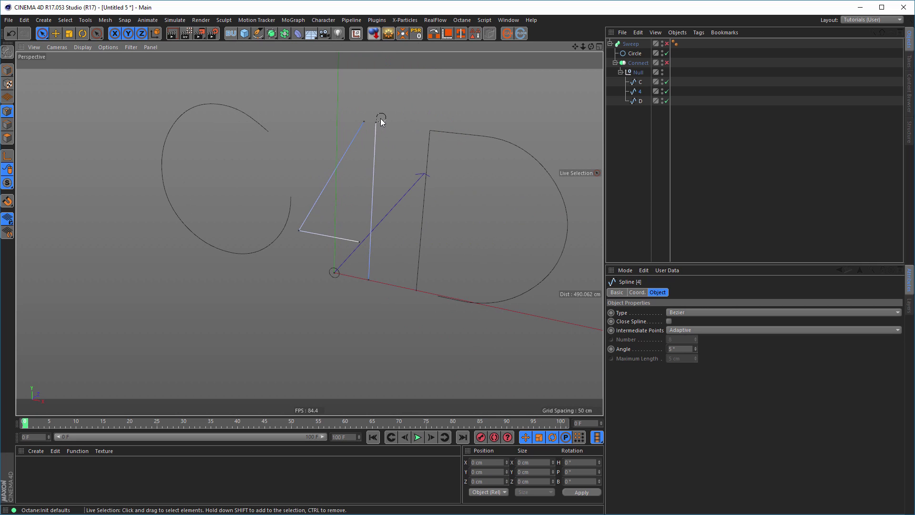
click(376, 123)
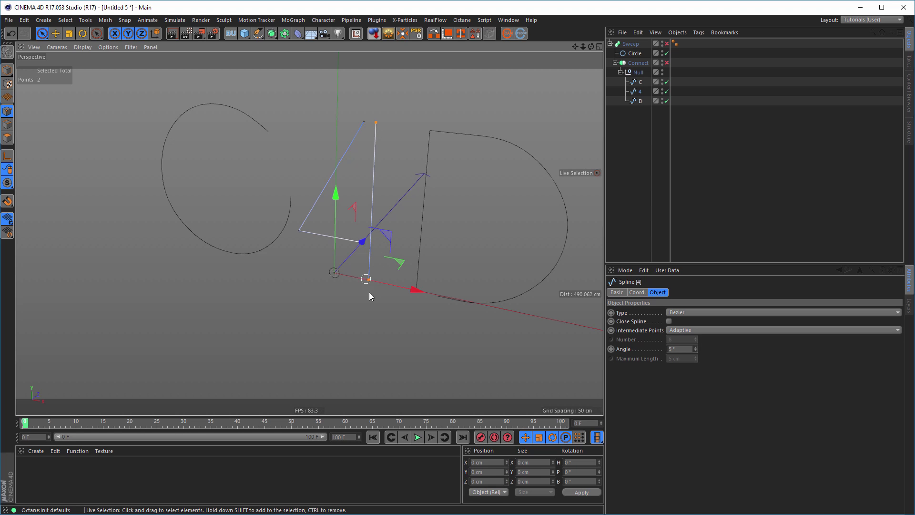
shift+click(368, 280)
click(486, 481)
text(0)
key(Return)
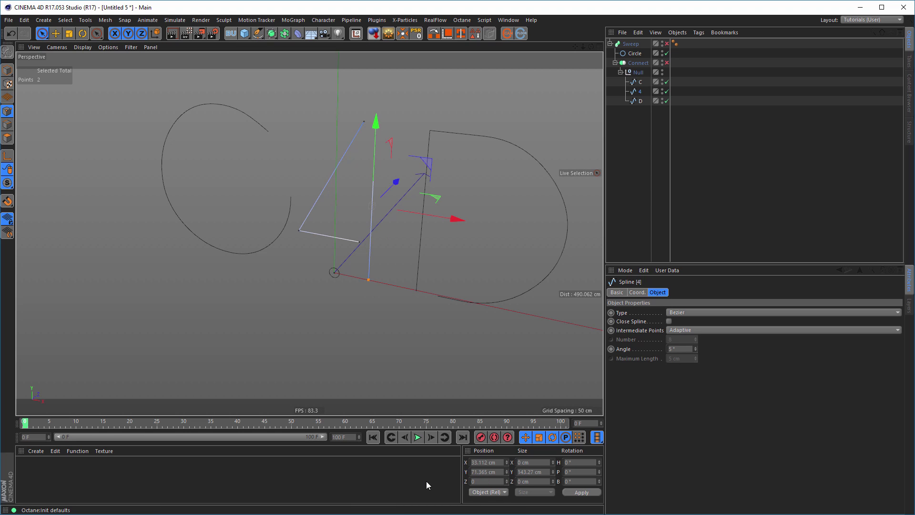
alt+drag(380, 281, 399, 278)
click(410, 115)
click(382, 127)
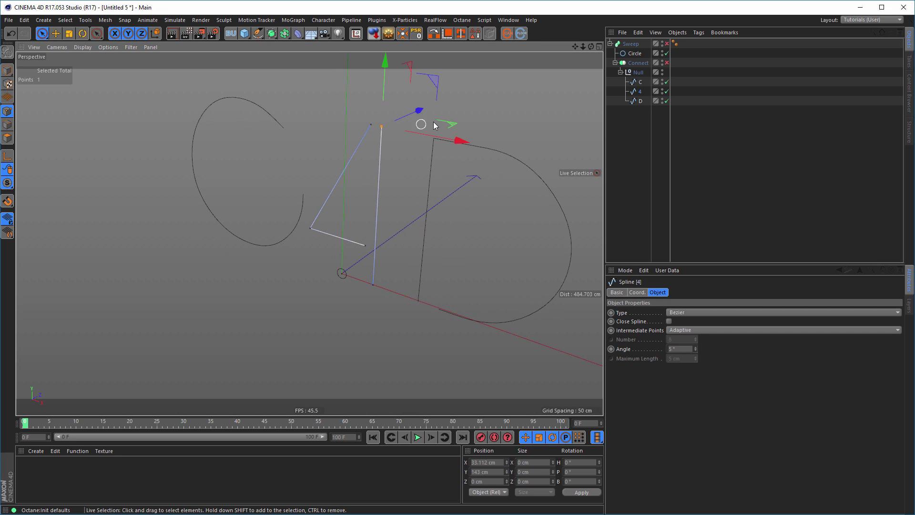
click(433, 122)
alt+drag(404, 205, 308, 239)
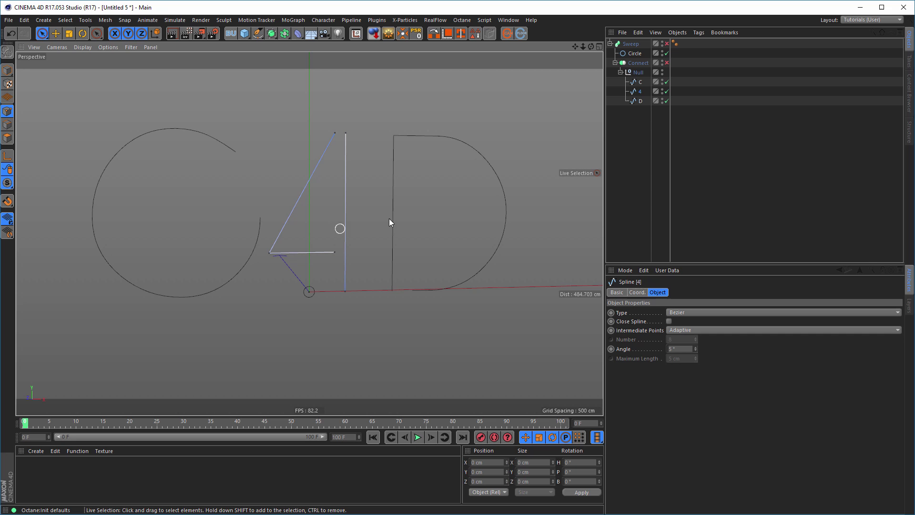
Re-enable the Connect and Sweep generators to display the C4D letters as tubes
click(667, 63)
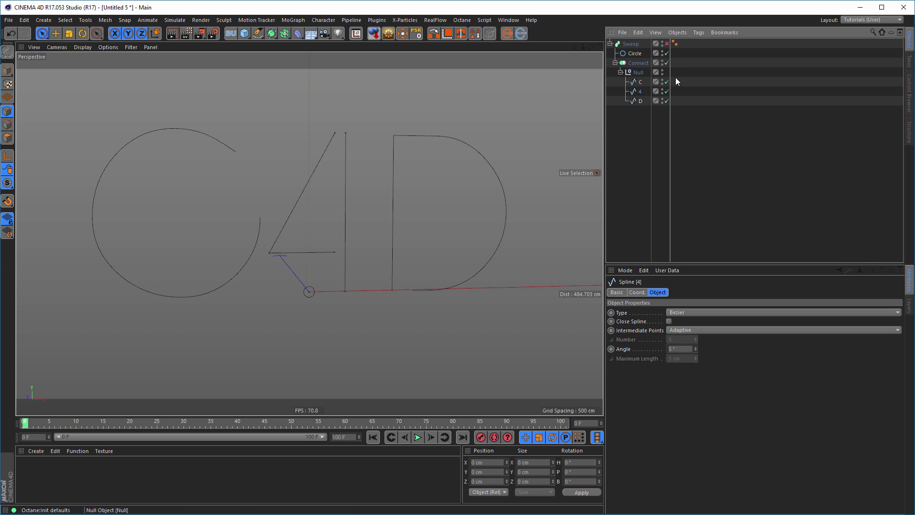
click(666, 43)
alt+drag(330, 229, 389, 180)
alt+right_drag(373, 164, 431, 160)
alt+drag(371, 166, 336, 175)
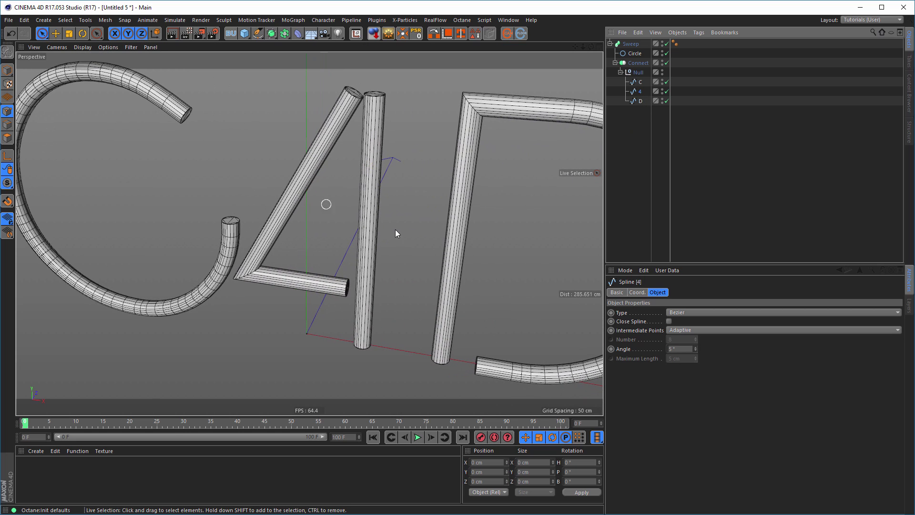
In the front view, move both stem points of the 4 about 7.5 cm along X, away from the diagonal
middle_click(404, 266)
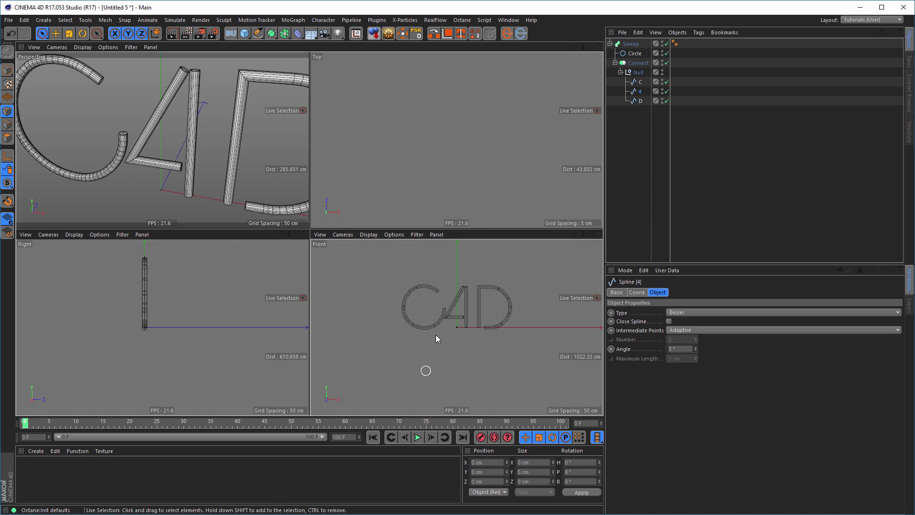
middle_click(429, 367)
scroll(367, 173, up, 5)
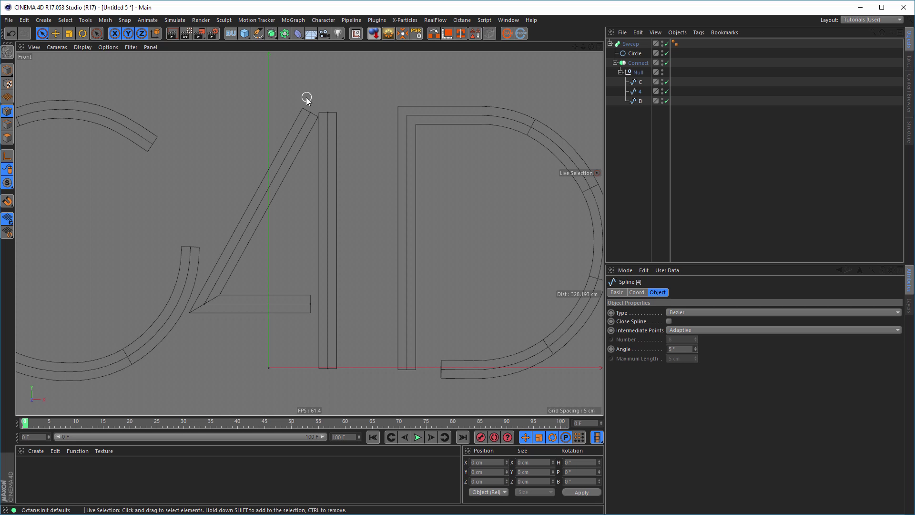
click(328, 113)
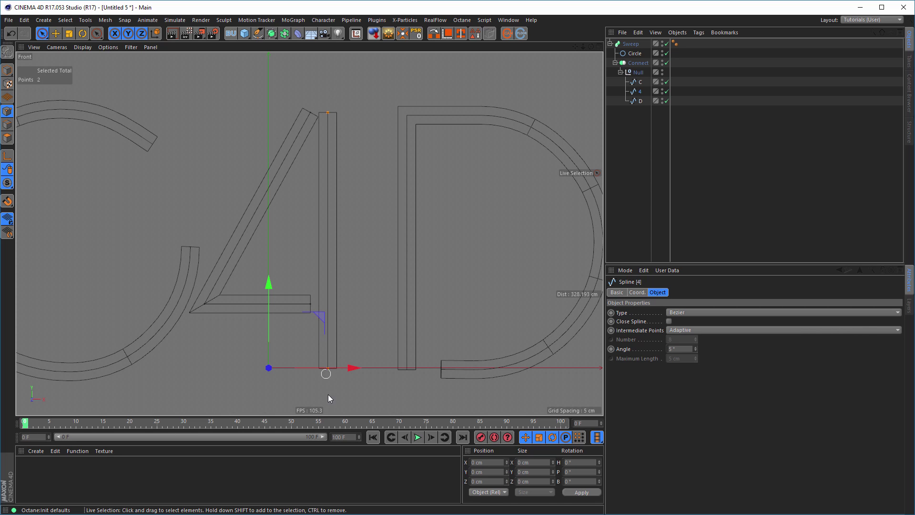
drag(416, 242, 428, 242)
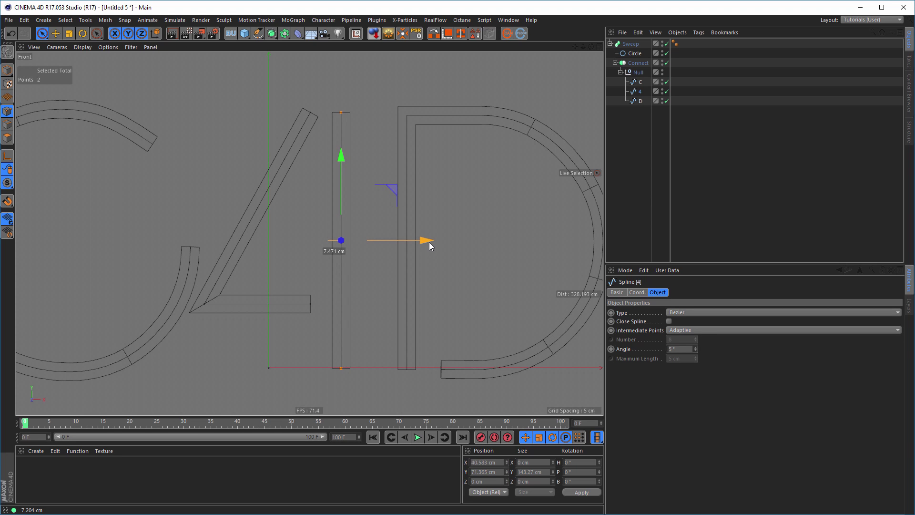
drag(430, 244, 429, 244)
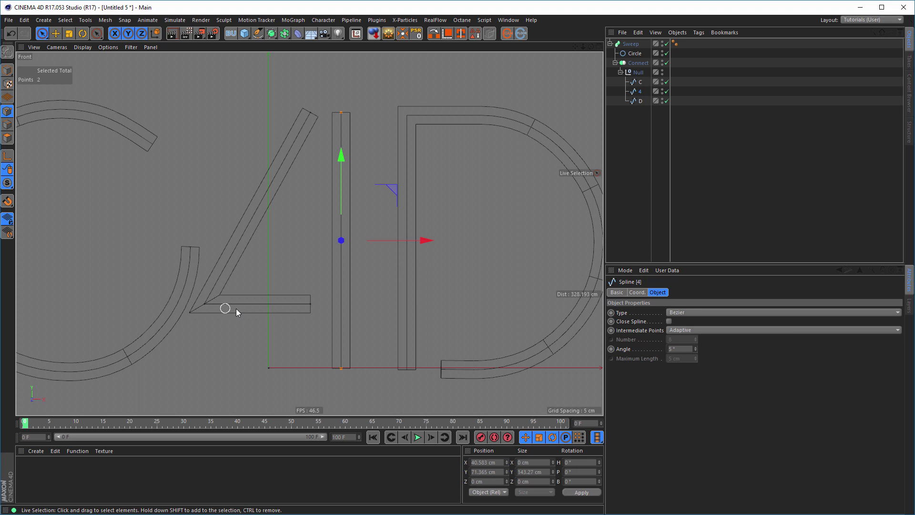
Examine the spacing of the 4's tubes and its sharp lower corner in the perspective view
middle_click(242, 345)
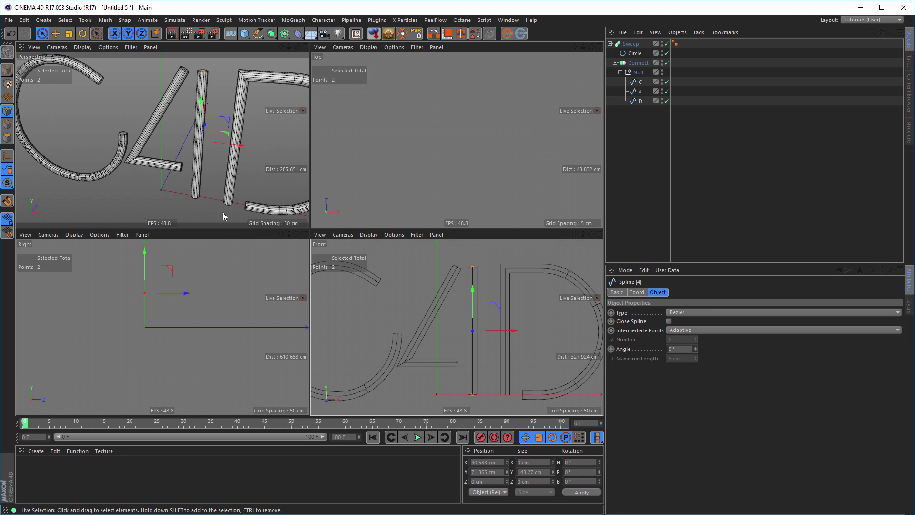
middle_click(229, 205)
alt+drag(237, 247, 169, 275)
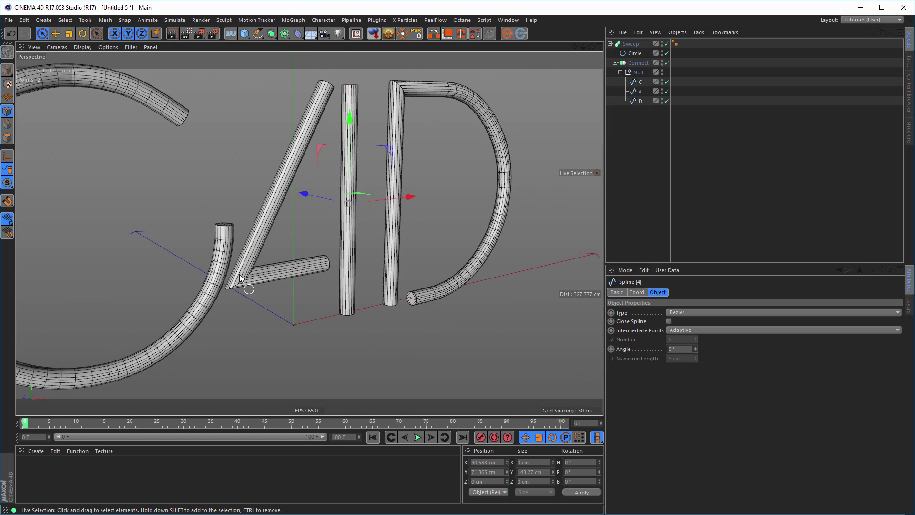
alt+right_drag(246, 275, 272, 273)
alt+drag(272, 272, 291, 277)
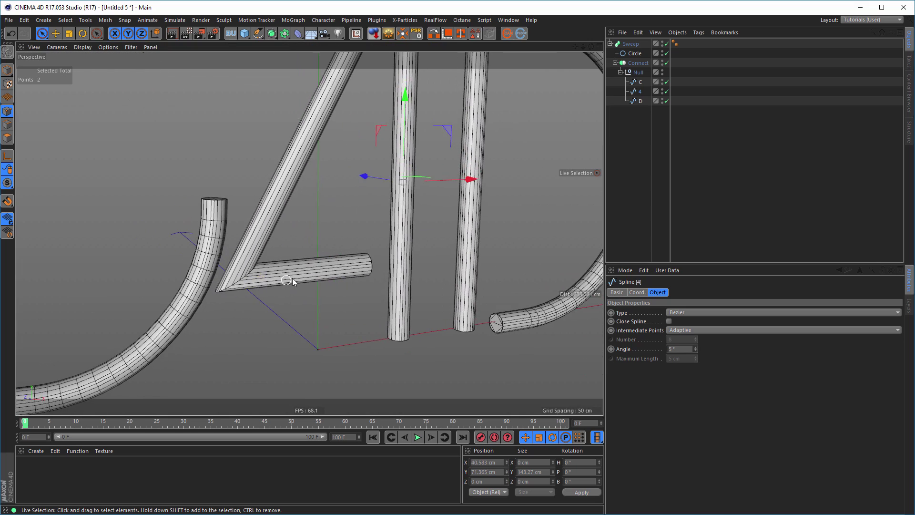
alt+right_drag(290, 276, 216, 289)
alt+middle_drag(274, 269, 281, 284)
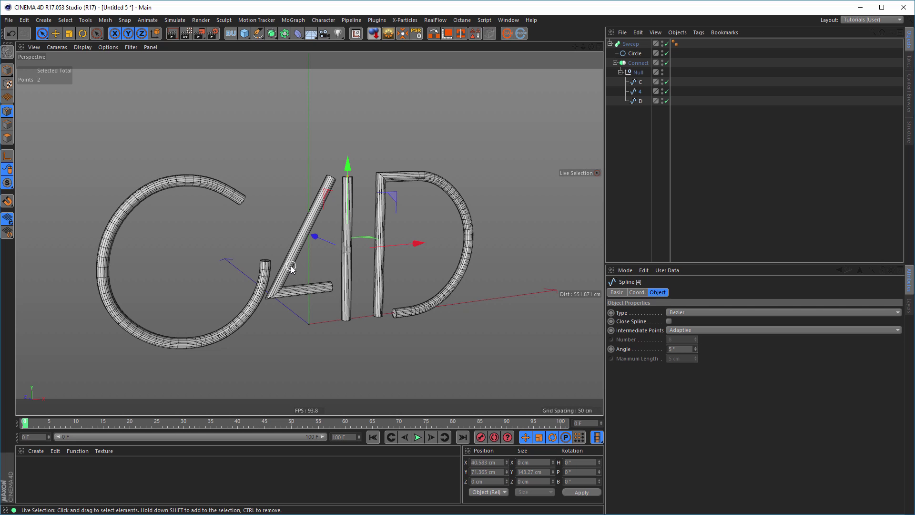
Place the Sweep inside a Subdivision Surface generator and check its effect on the 4's lower corner
click(639, 45)
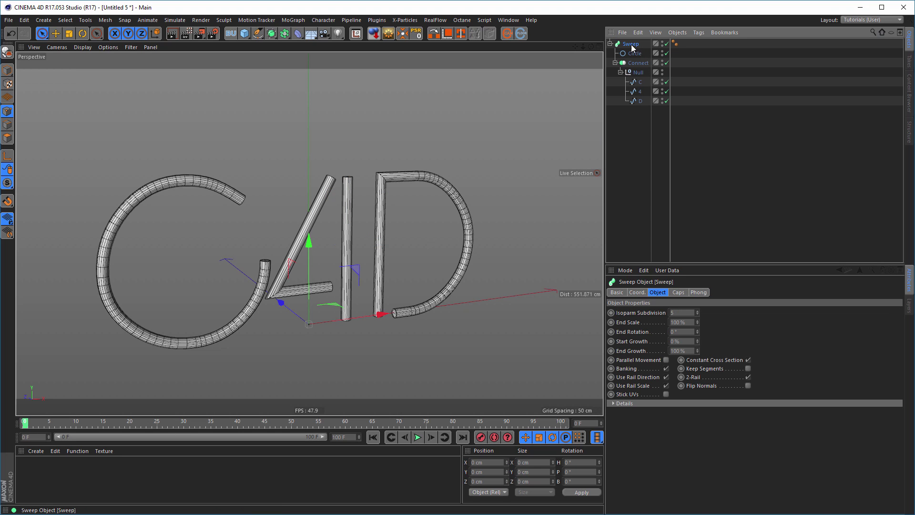
alt+click(272, 34)
scroll(352, 274, up, 5)
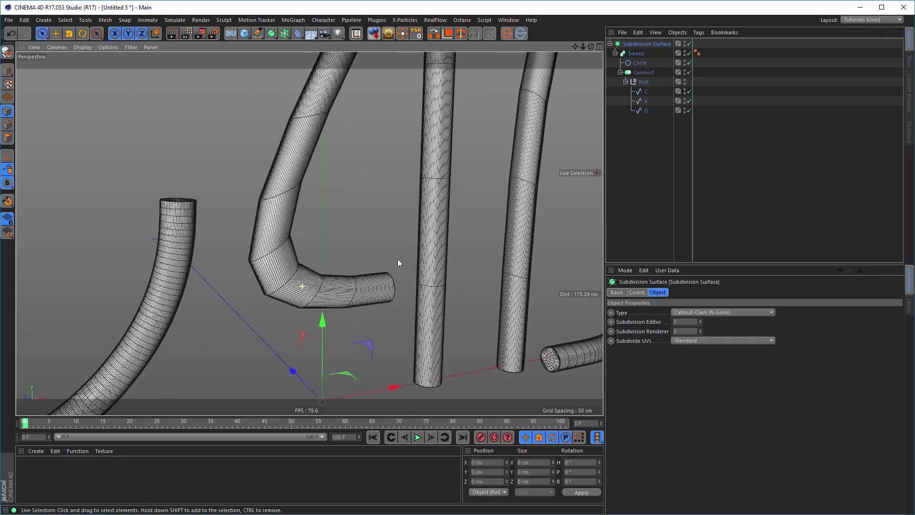
alt+drag(398, 262, 284, 297)
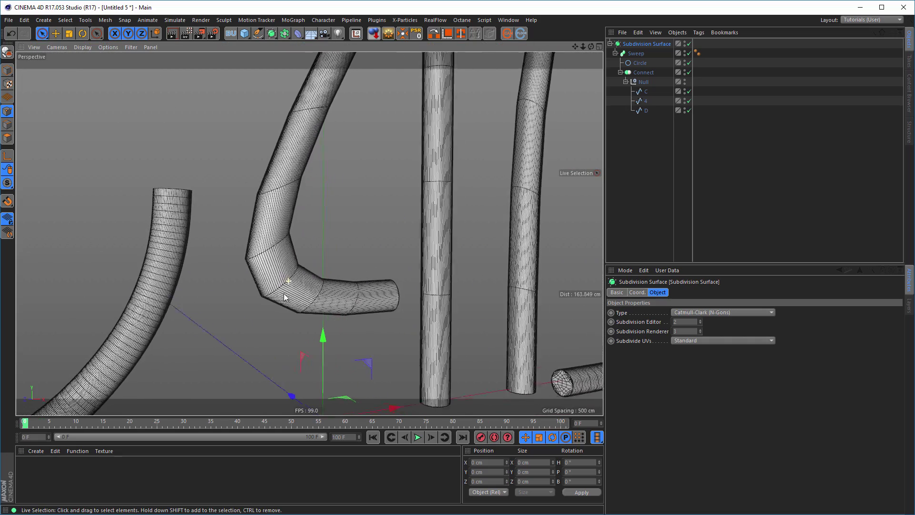
Disable the Subdivision Surface, Sweep and Connect generators and select the 4 spline for editing
click(689, 44)
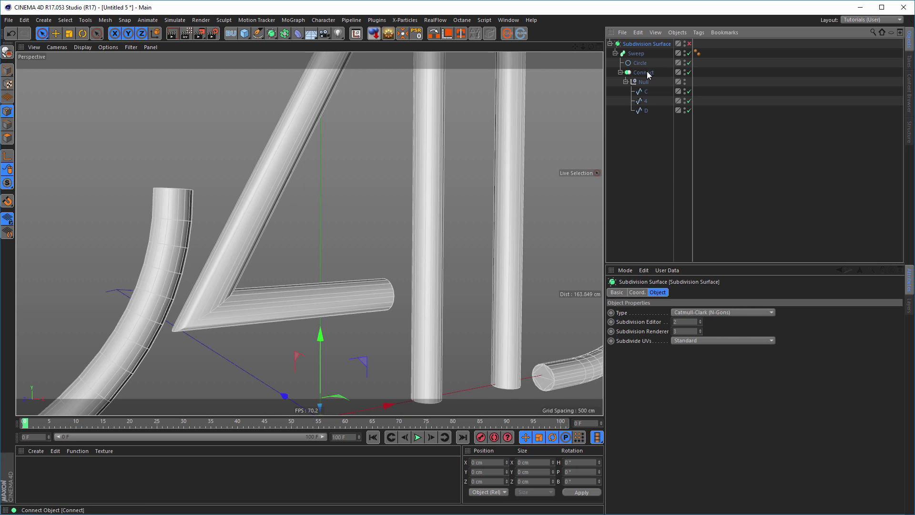
click(646, 101)
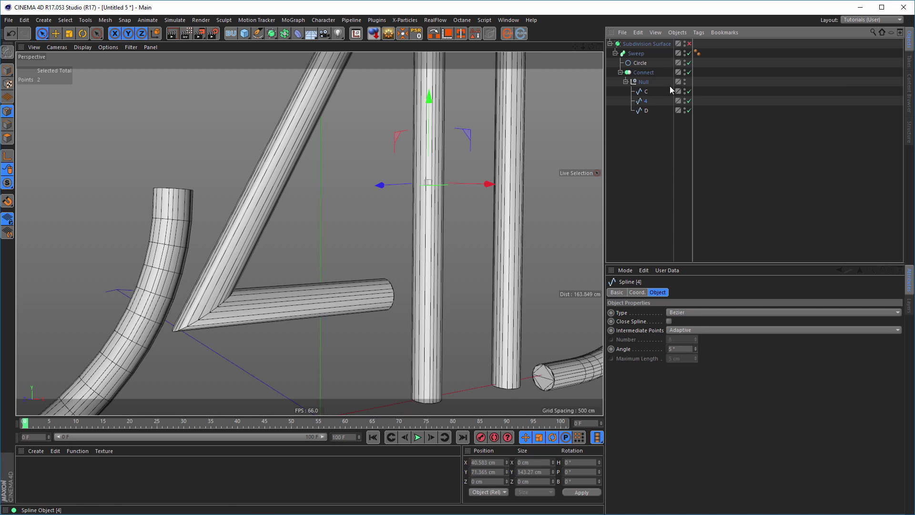
click(689, 53)
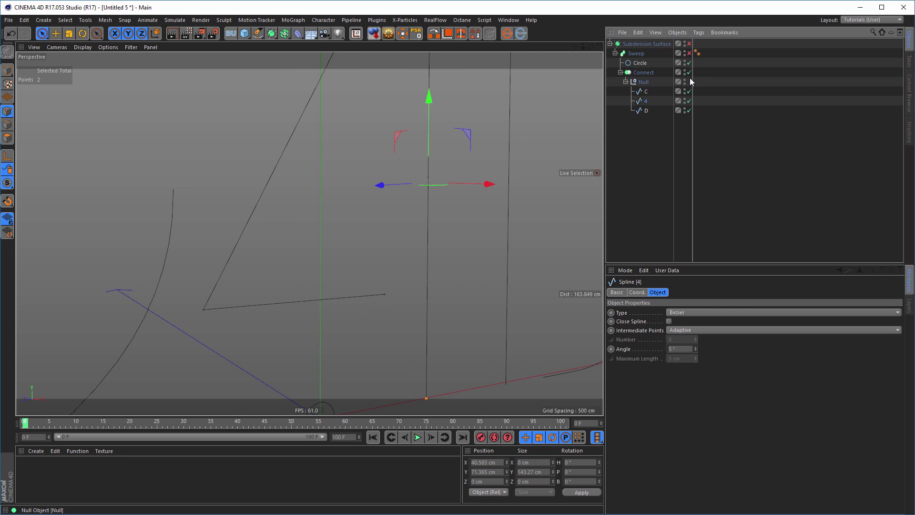
click(690, 72)
In the front view, chamfer the corner point joining the 4's diagonal and crossbar with a radius of about 12 cm
middle_click(381, 284)
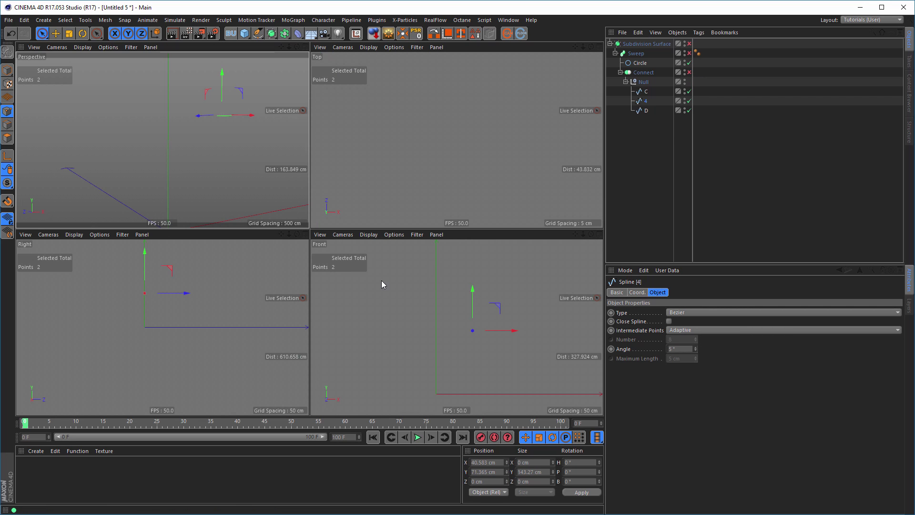
middle_click(364, 307)
click(204, 305)
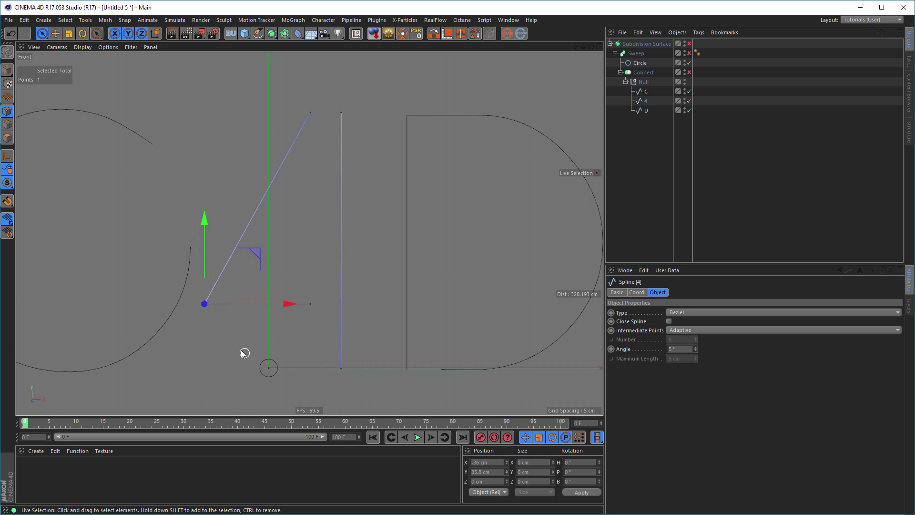
right_click(302, 339)
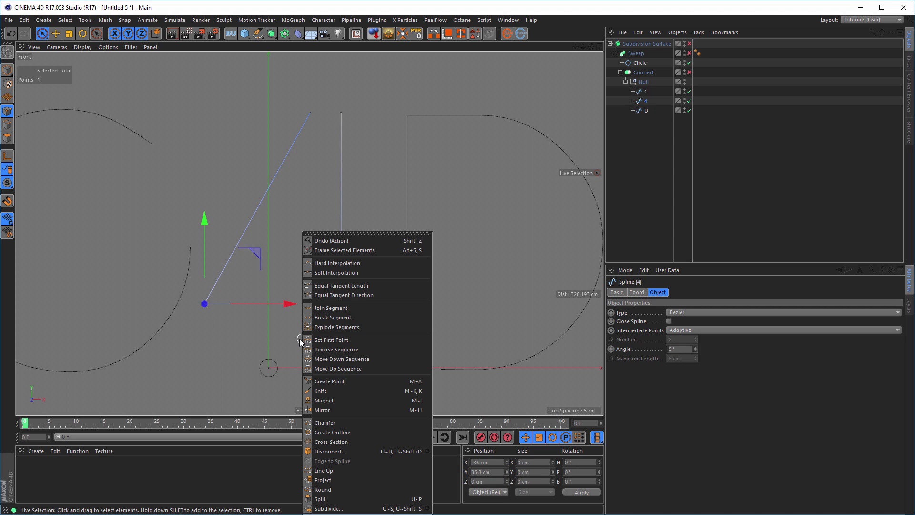
click(324, 422)
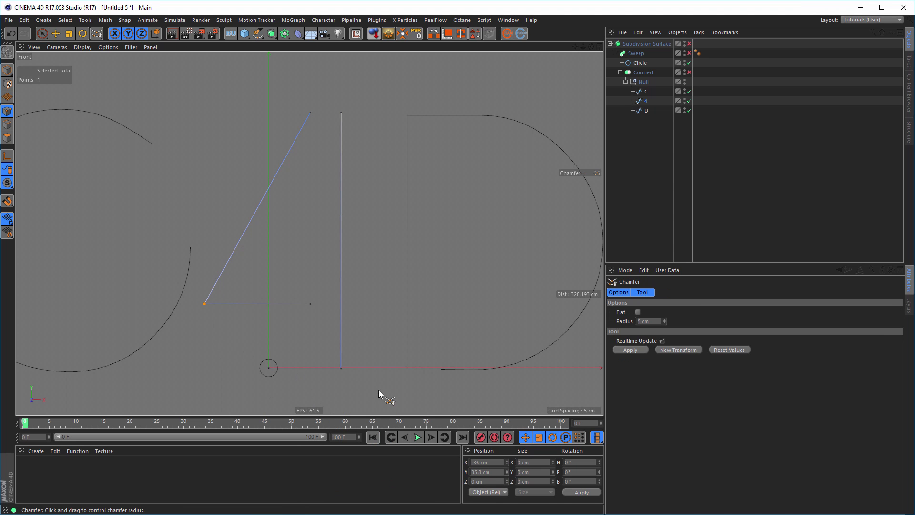
drag(286, 329, 314, 329)
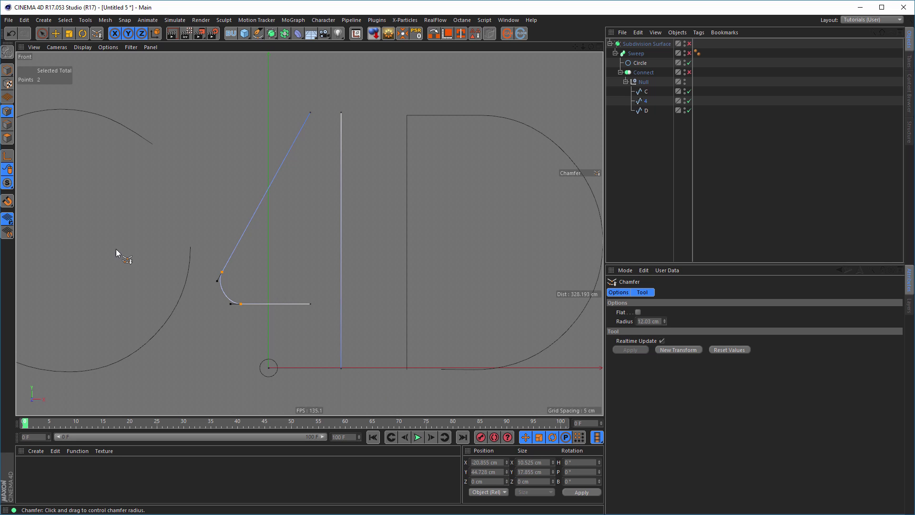
Re-enable the Connect and Sweep generators to show the 4's rounded corner as a tube in perspective
middle_click(395, 371)
middle_click(241, 159)
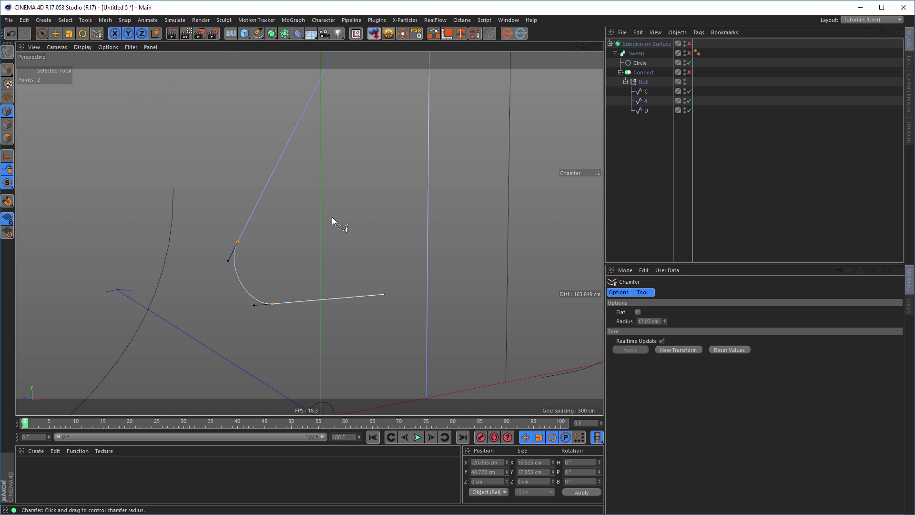
alt+middle_drag(297, 222, 308, 284)
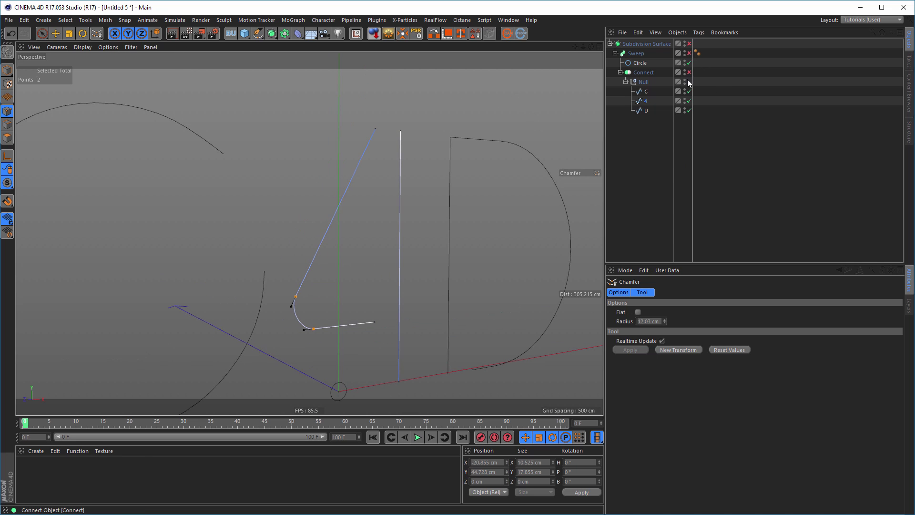
click(688, 72)
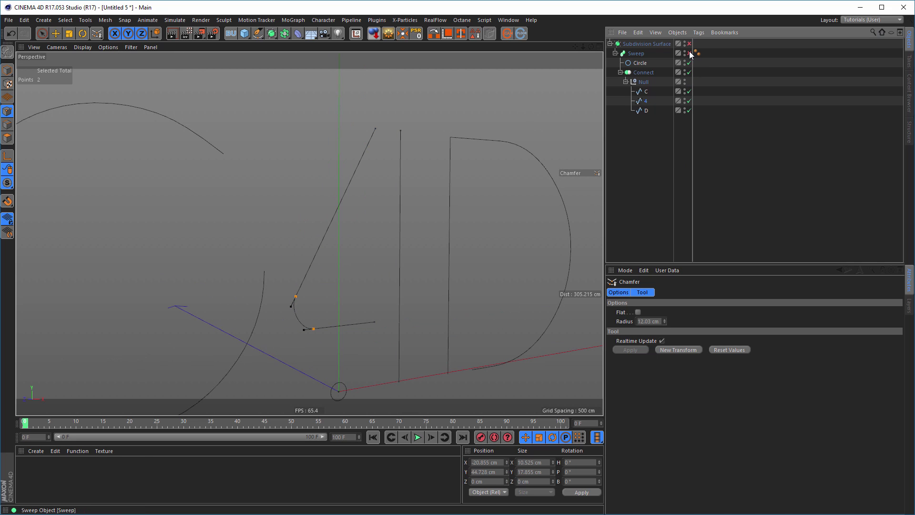
click(689, 53)
scroll(381, 277, up, 3)
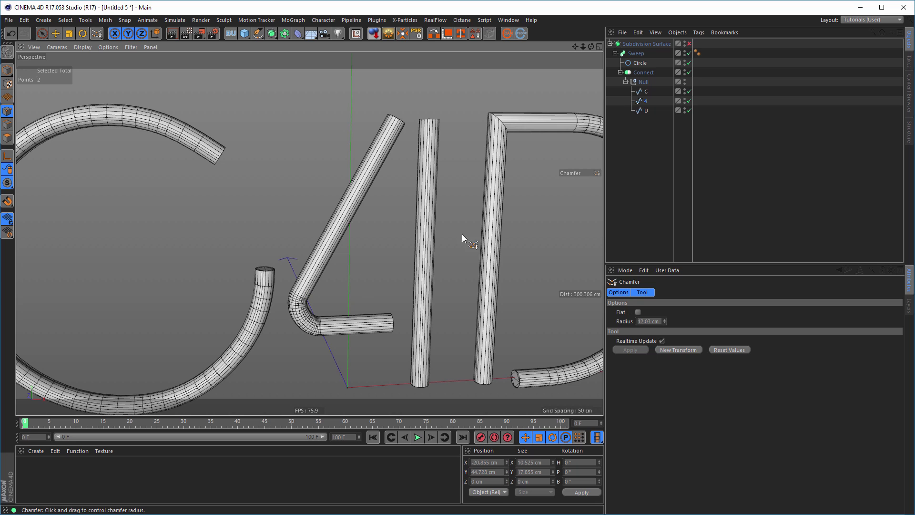
Set the 4 spline's adaptive interpolation angle to 20° and check the rounded corner's mesh
click(646, 102)
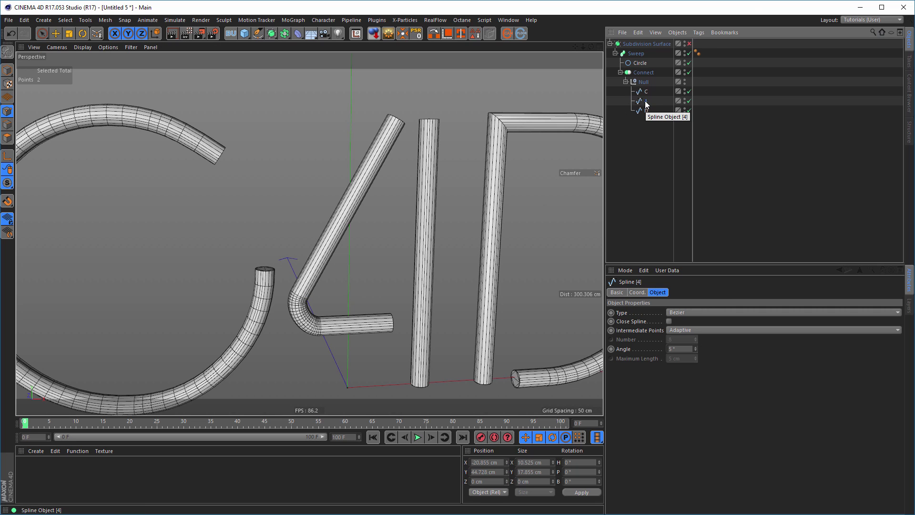
click(682, 349)
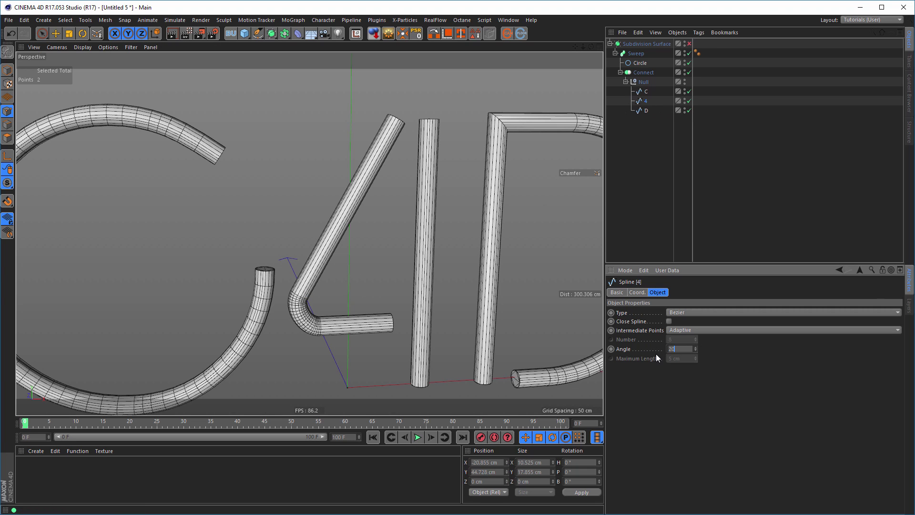
key(Return)
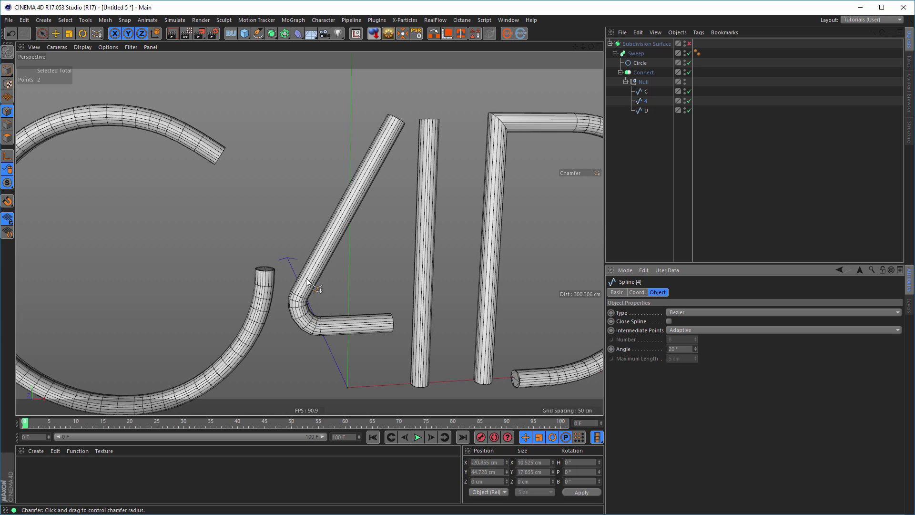
alt+drag(308, 282, 294, 309)
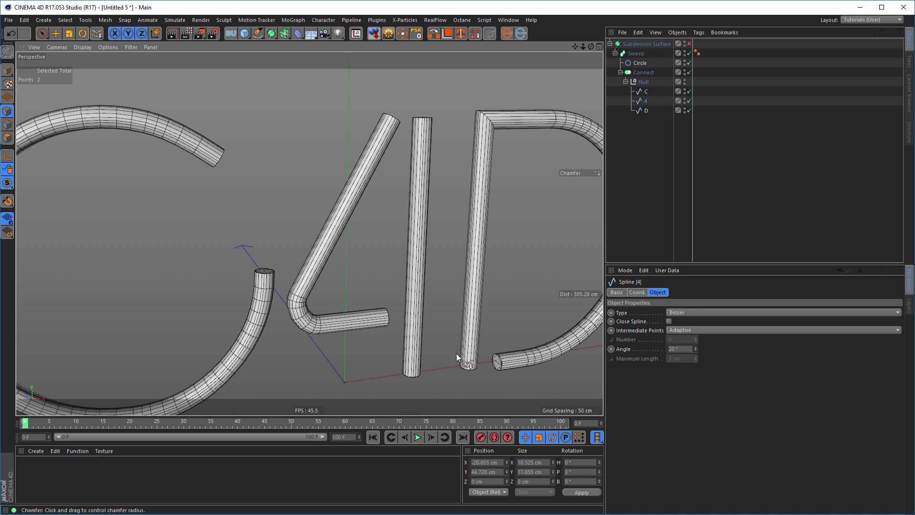
scroll(318, 308, down, 2)
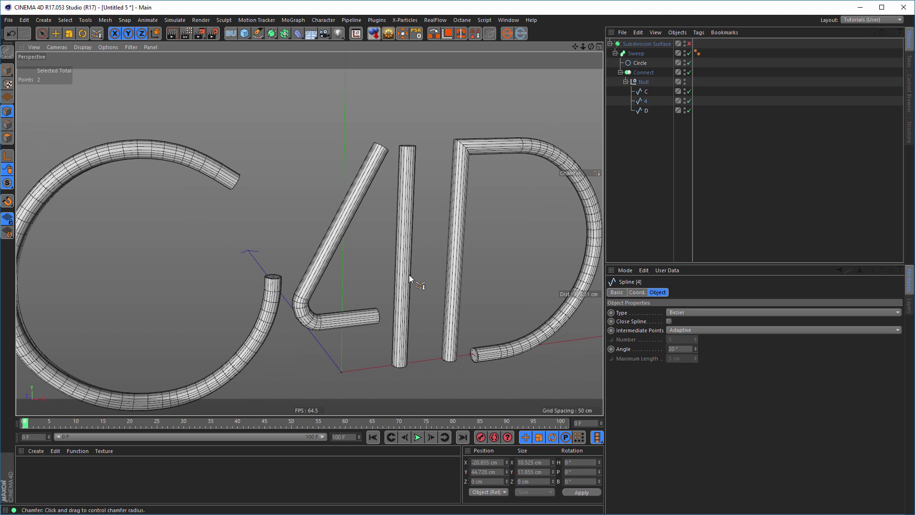
scroll(387, 159, up, 3)
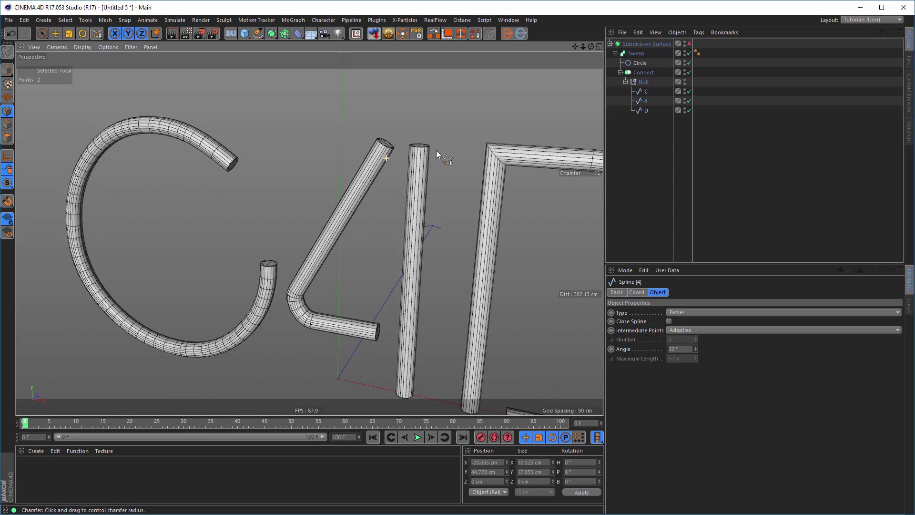
alt+drag(436, 150, 408, 201)
alt+middle_drag(440, 212, 425, 155)
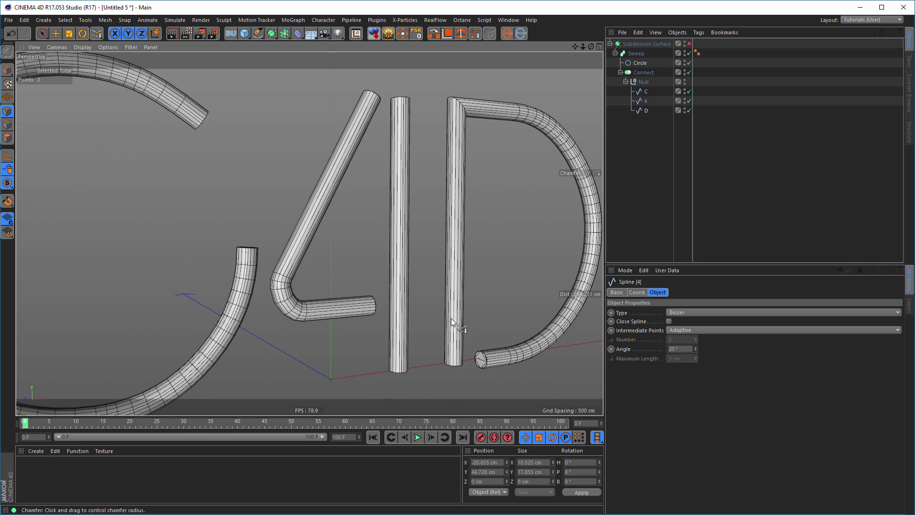
Set both the start and end caps of the Sweep to Fillet Cap
alt+middle_drag(474, 360, 394, 311)
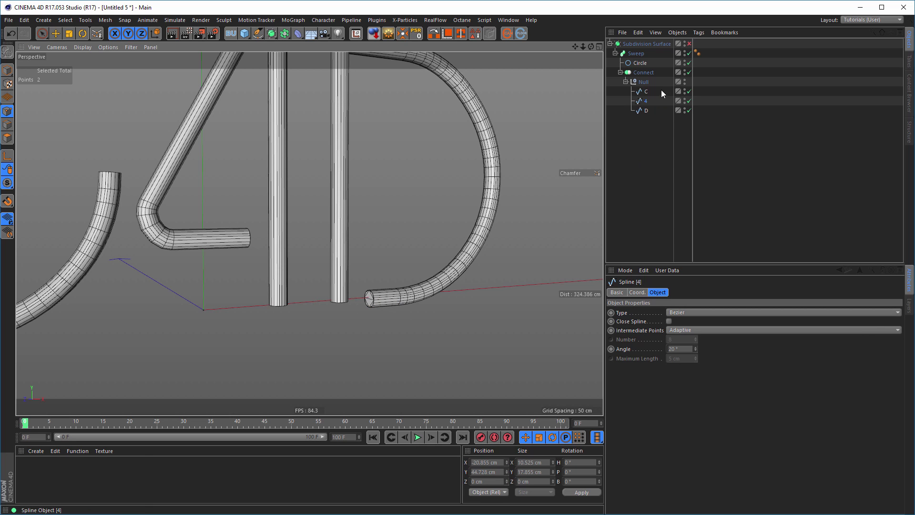
click(636, 53)
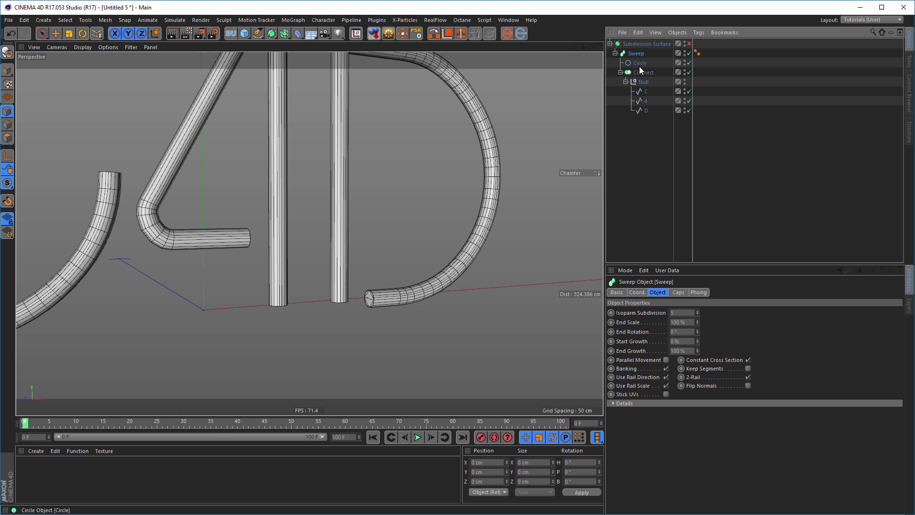
click(679, 292)
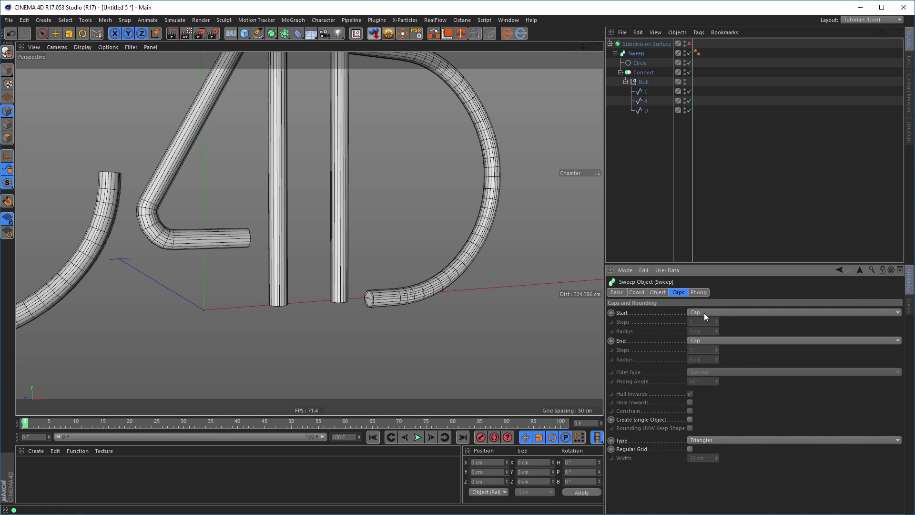
click(705, 313)
click(705, 348)
click(708, 340)
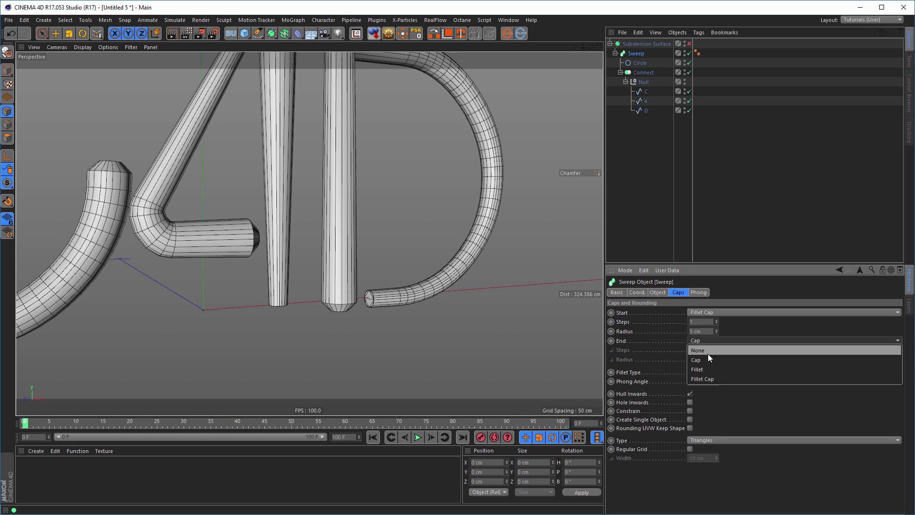
click(709, 376)
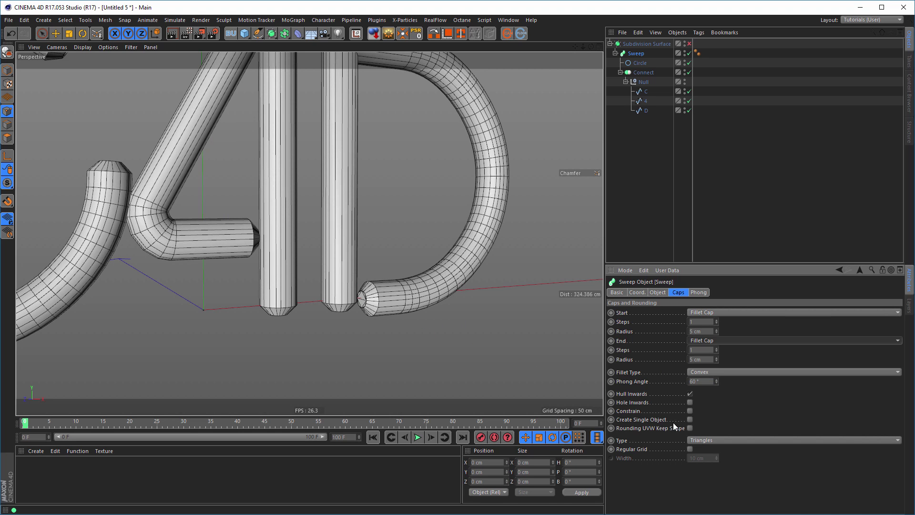
Enable Constrain and Create Single Object for the Sweep's caps, checking the tube end of the D
click(690, 411)
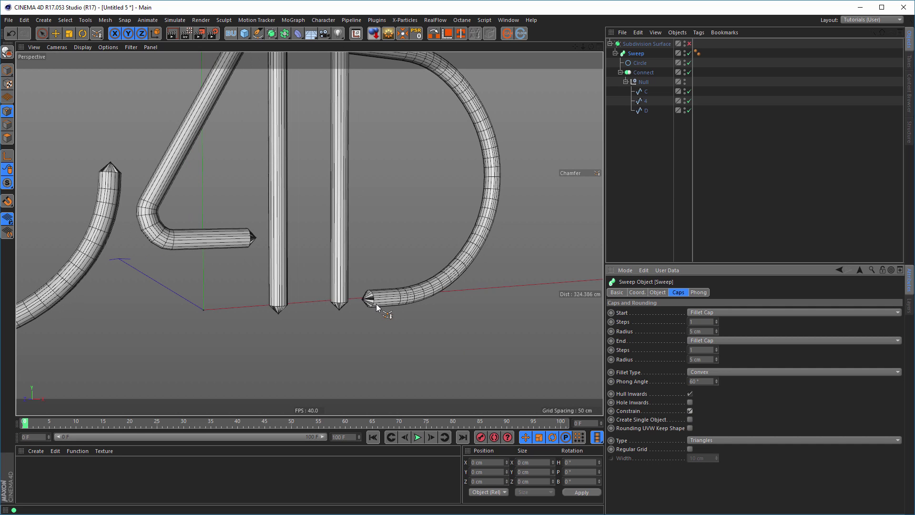
alt+right_drag(377, 302, 540, 284)
alt+drag(420, 286, 430, 283)
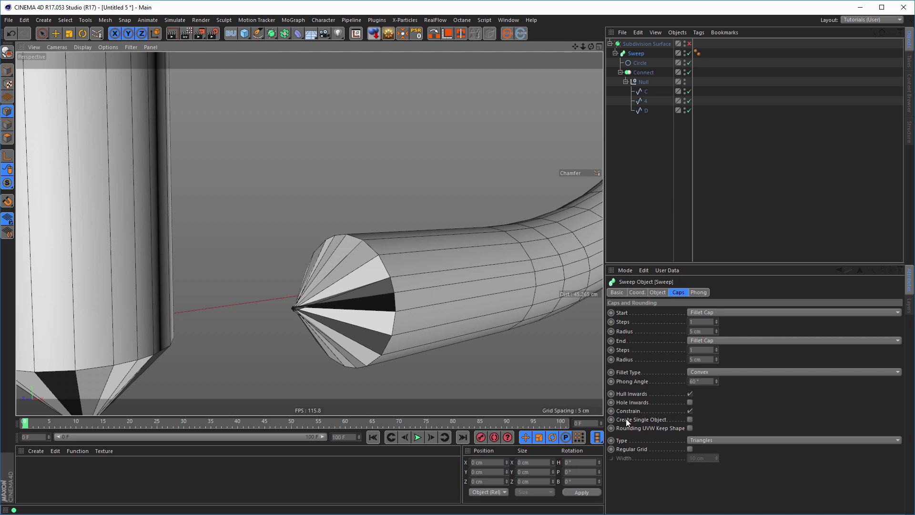
click(690, 419)
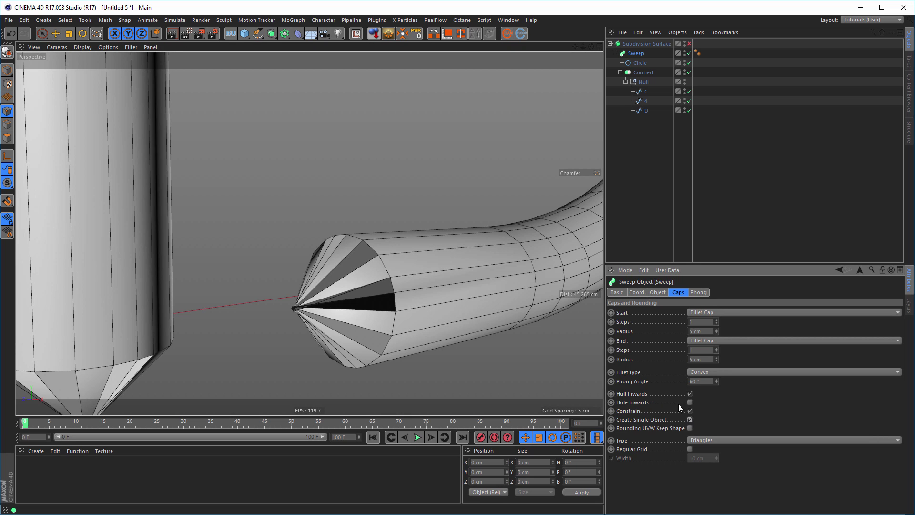
Set the start and end cap fillet steps of the Sweep to 5
click(704, 321)
drag(698, 350, 661, 350)
text(5)
key(Return)
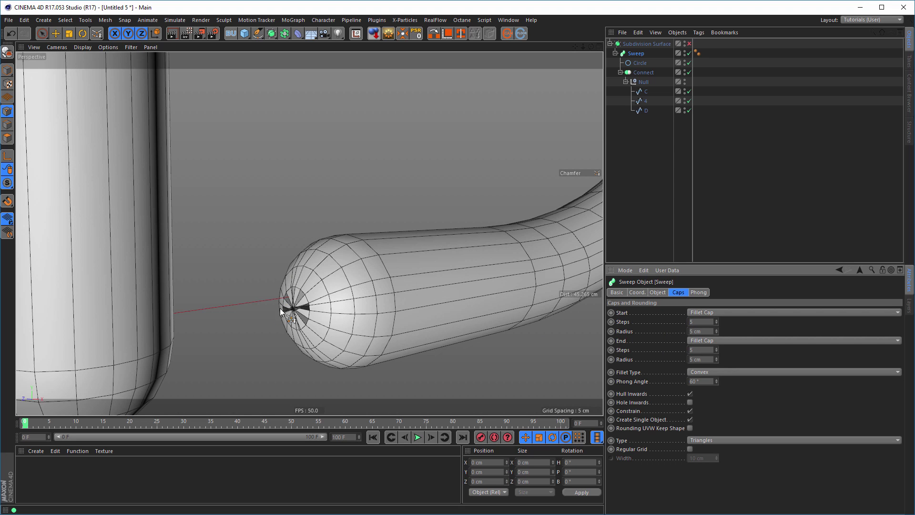
Lower the fillet radius of the Sweep's end cap to 3.9 cm
scroll(286, 308, up, 5)
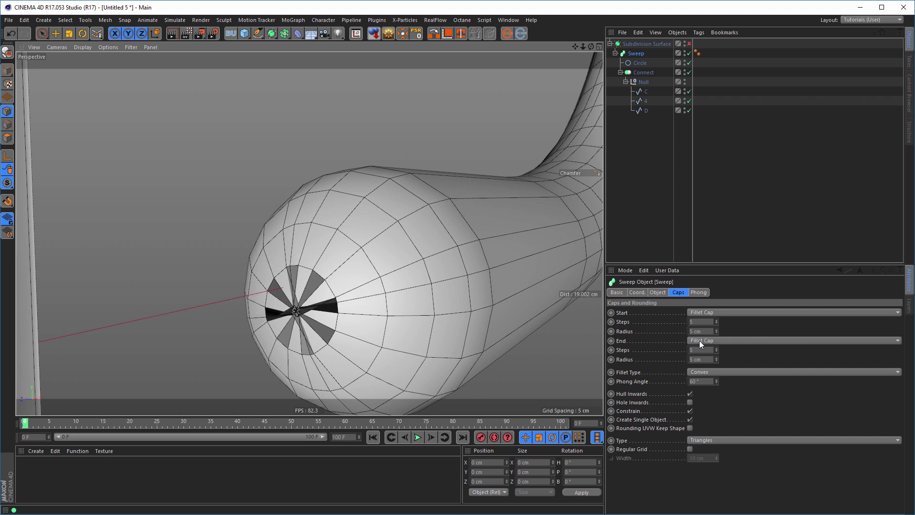
click(717, 361)
click(716, 361)
click(716, 361)
click(716, 361)
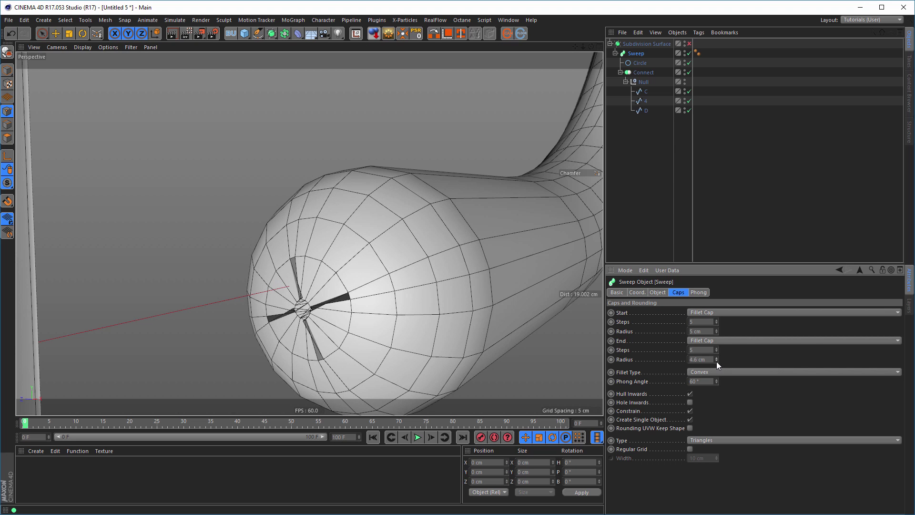
click(716, 361)
click(716, 362)
click(716, 361)
click(716, 361)
click(716, 362)
click(716, 362)
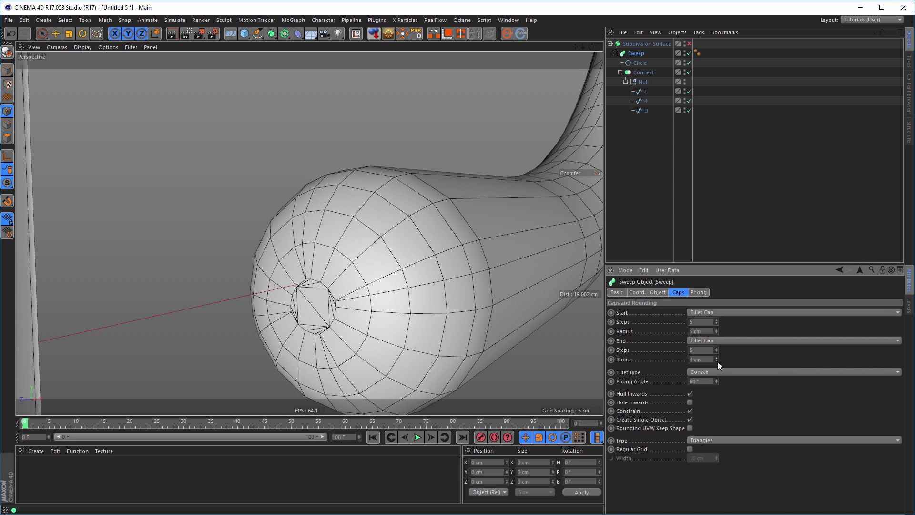
click(717, 361)
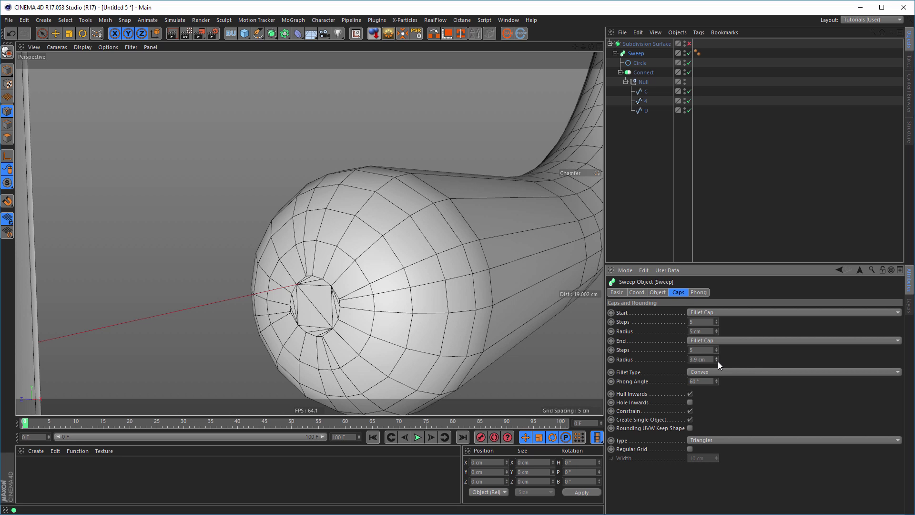
Set both the start and end cap fillet radius of the Sweep to 4 cm
mouse_move(364, 304)
alt+mouse_down()
mouse_move(350, 292)
mouse_move(362, 292)
alt+mouse_up()
click(711, 359)
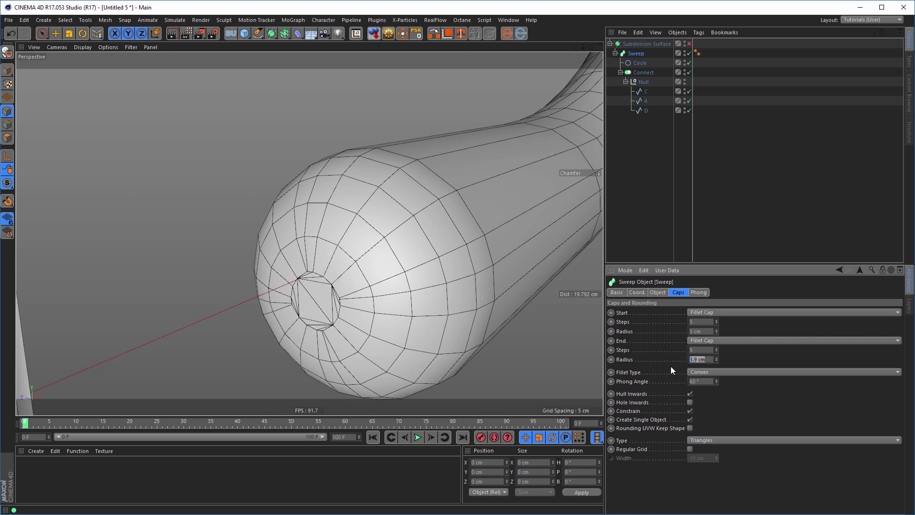
text(4)
key(Return)
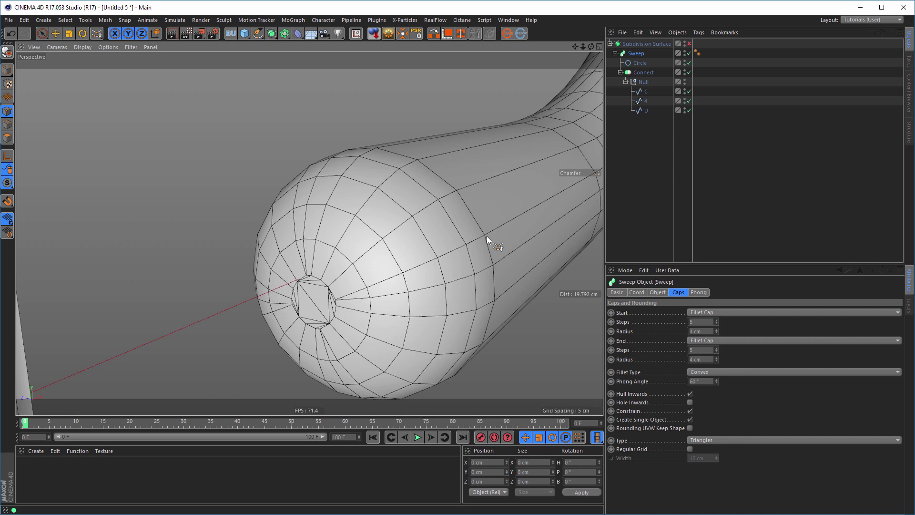
scroll(487, 236, down, 5)
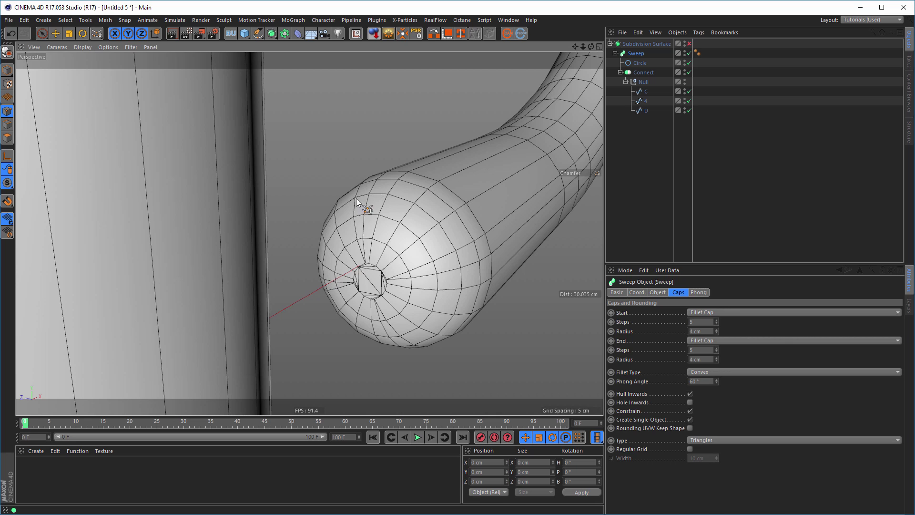
Switch the Circle profile's intermediate points to Uniform with a number of 2
click(639, 63)
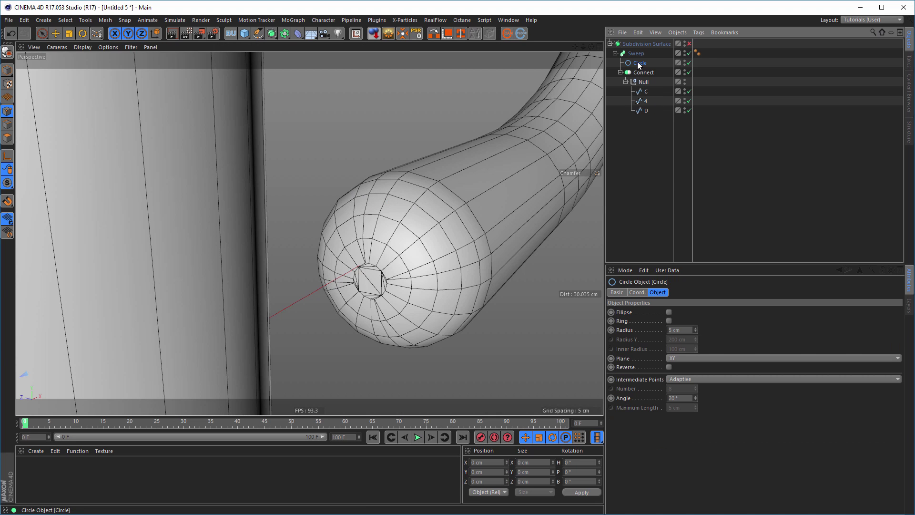
click(677, 379)
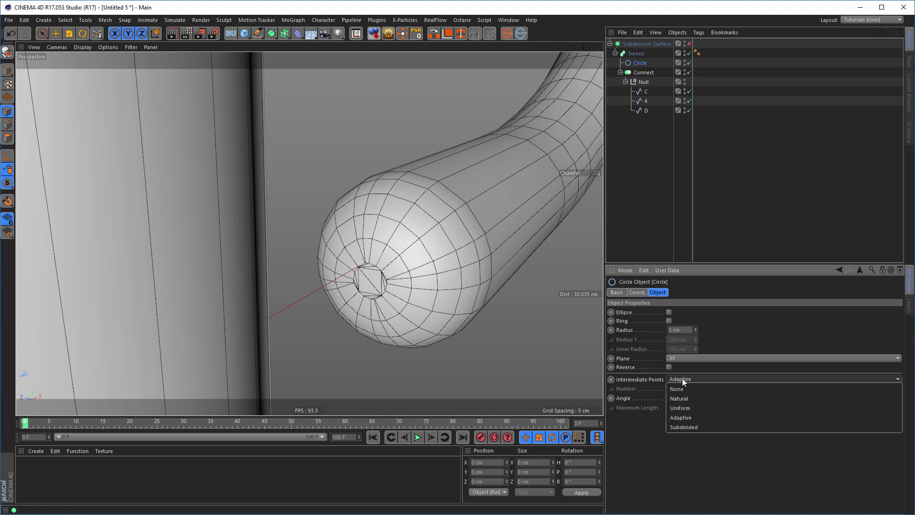
click(686, 408)
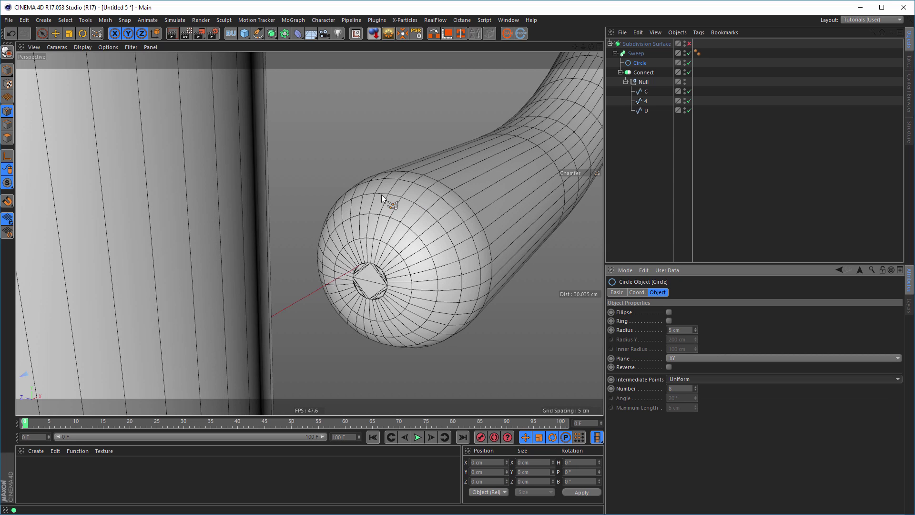
click(695, 390)
click(695, 390)
click(695, 390)
click(695, 390)
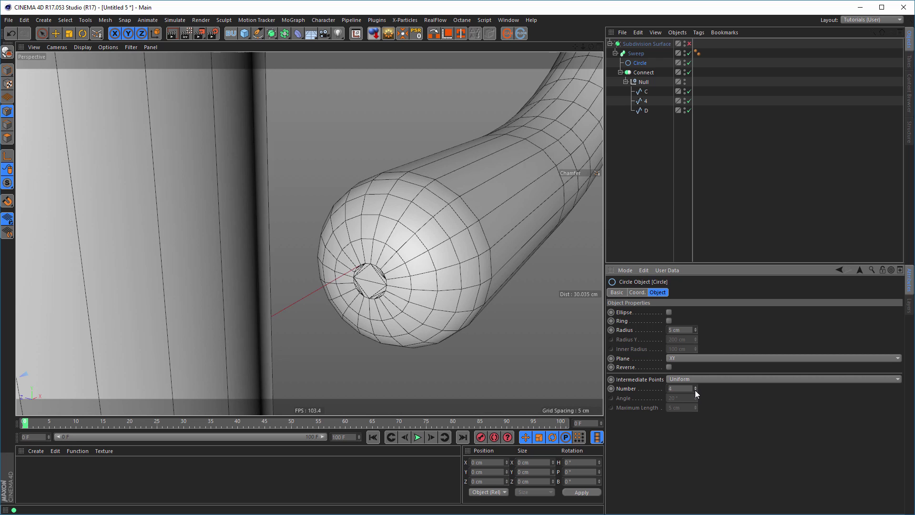
click(695, 390)
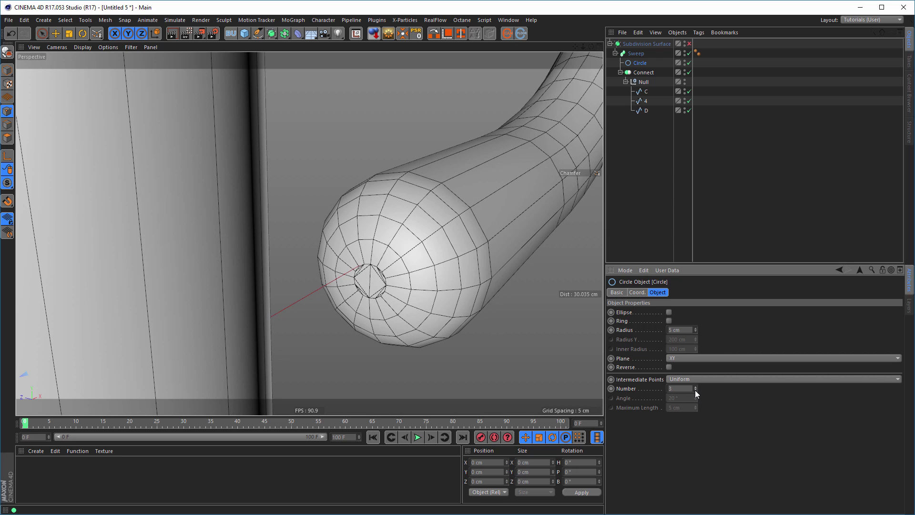
click(695, 390)
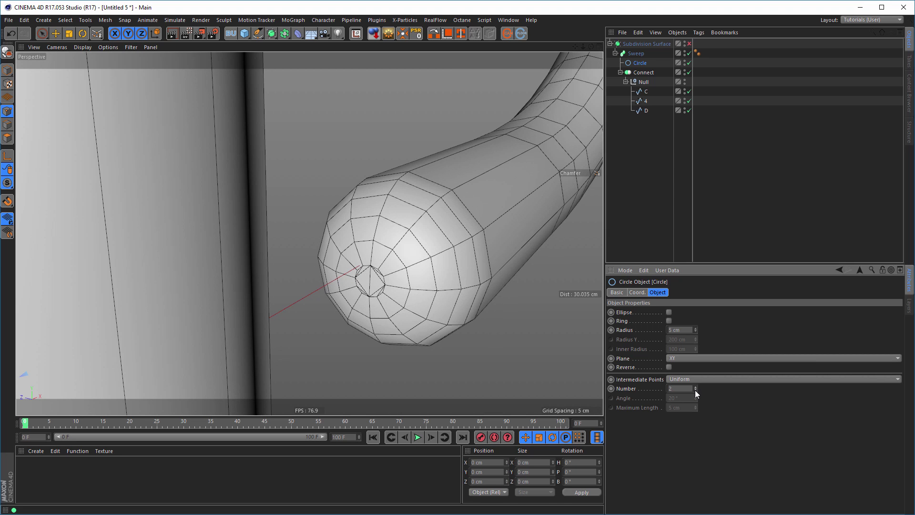
Set the Sweep's cap type to N-gons for the small face at the tube end
alt+drag(399, 289, 418, 304)
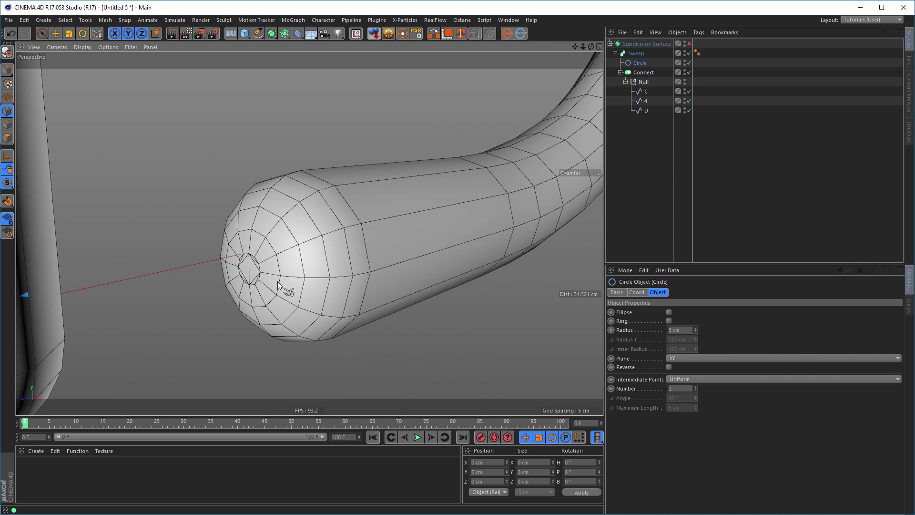
alt+right_drag(277, 280, 251, 287)
alt+middle_drag(292, 279, 357, 273)
alt+right_drag(330, 273, 436, 263)
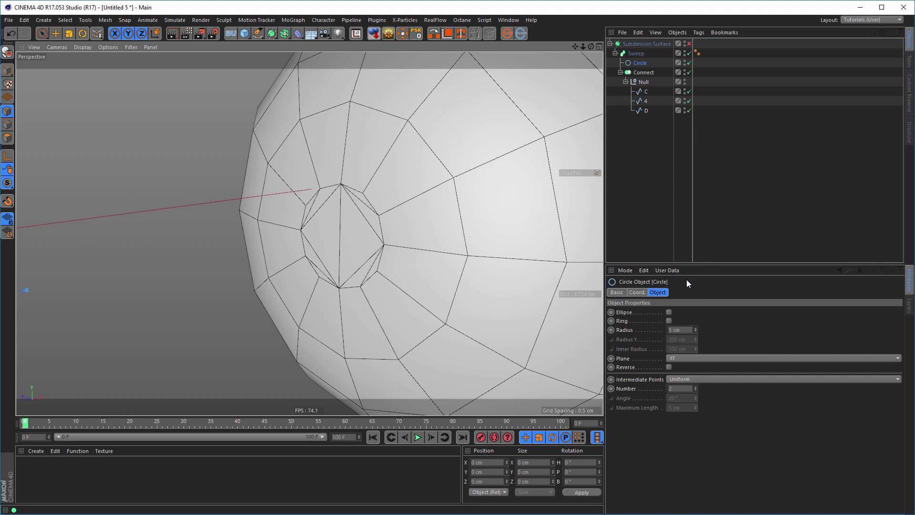
click(643, 54)
click(678, 292)
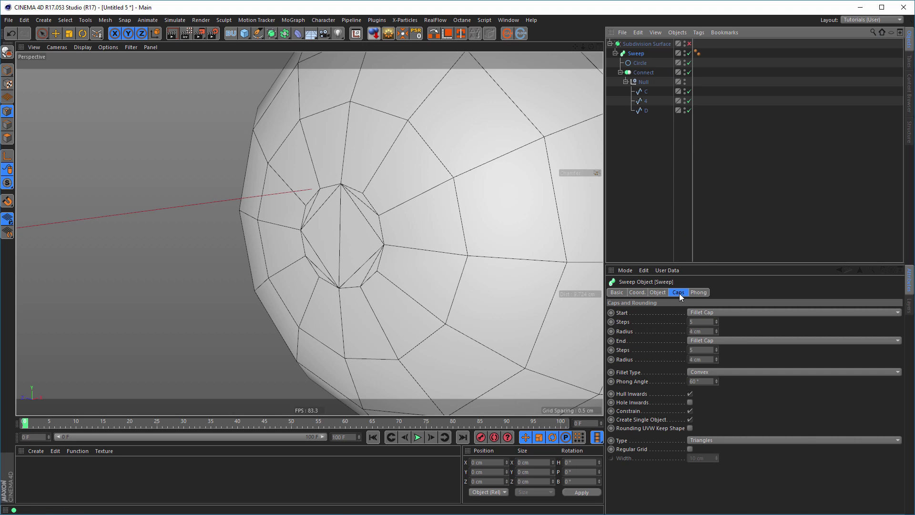
click(709, 440)
click(703, 468)
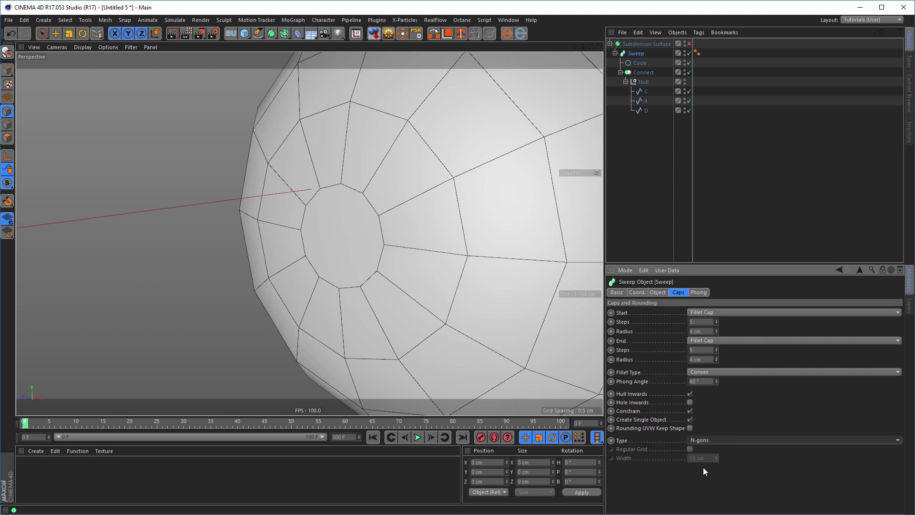
Inspect the rounded end caps of the C, 4 and D tubes, including the 4's short crossbar, from several angles
scroll(378, 246, down, 5)
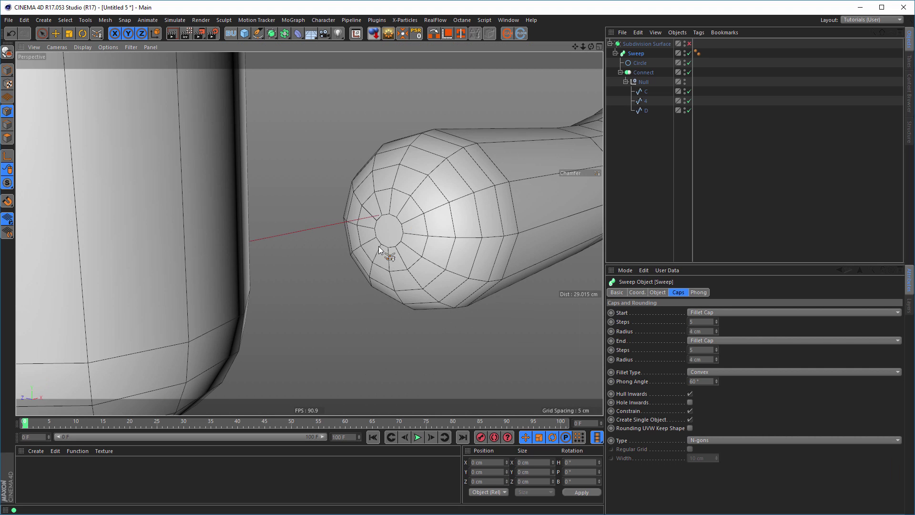
alt+drag(281, 282, 299, 319)
scroll(379, 224, down, 5)
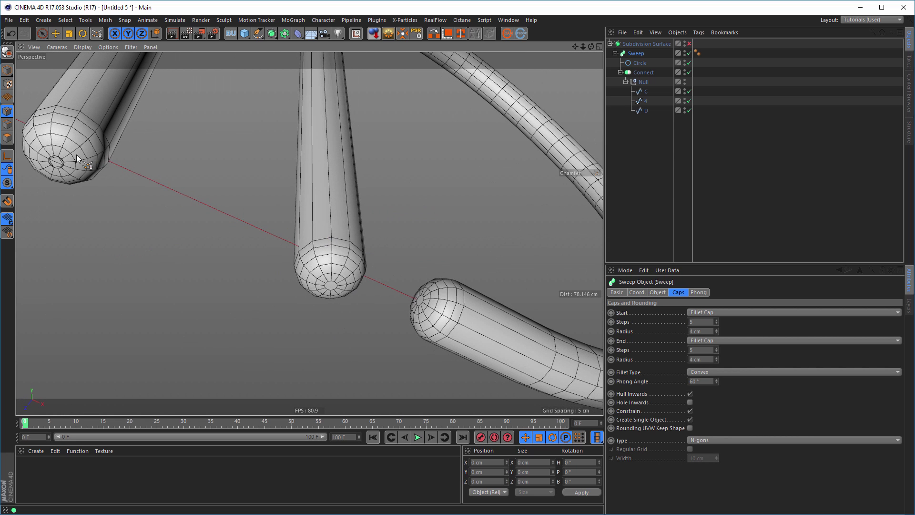
alt+middle_drag(77, 155, 232, 229)
alt+drag(185, 224, 198, 246)
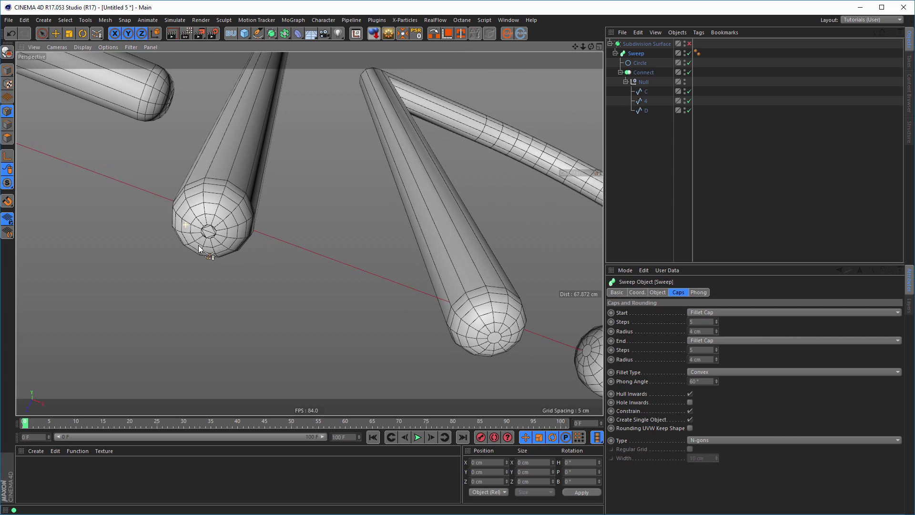
alt+right_drag(198, 245, 225, 187)
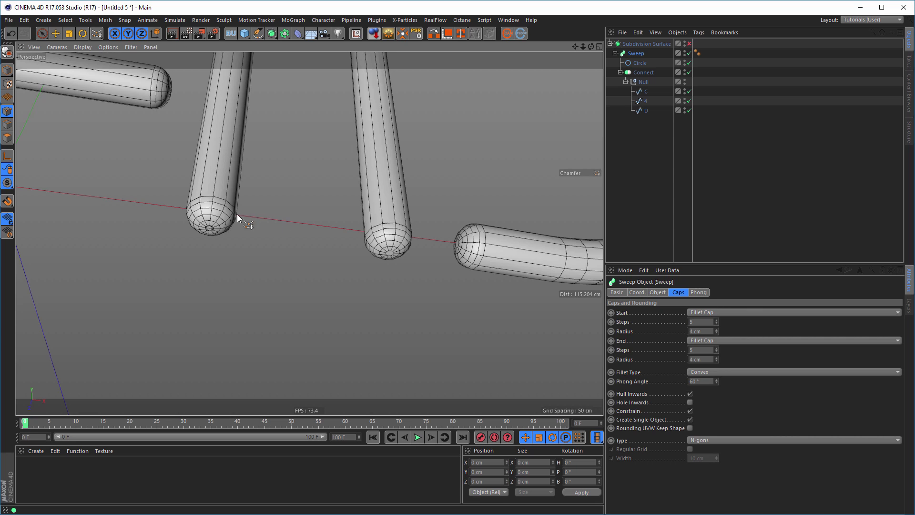
alt+right_drag(237, 214, 241, 192)
alt+middle_drag(241, 192, 265, 284)
alt+drag(265, 284, 207, 241)
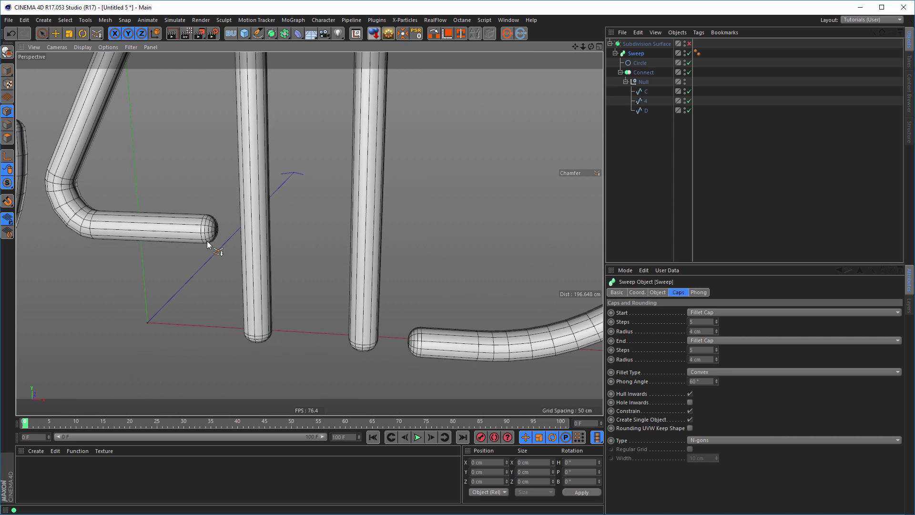
alt+right_drag(207, 241, 197, 241)
alt+drag(196, 241, 227, 242)
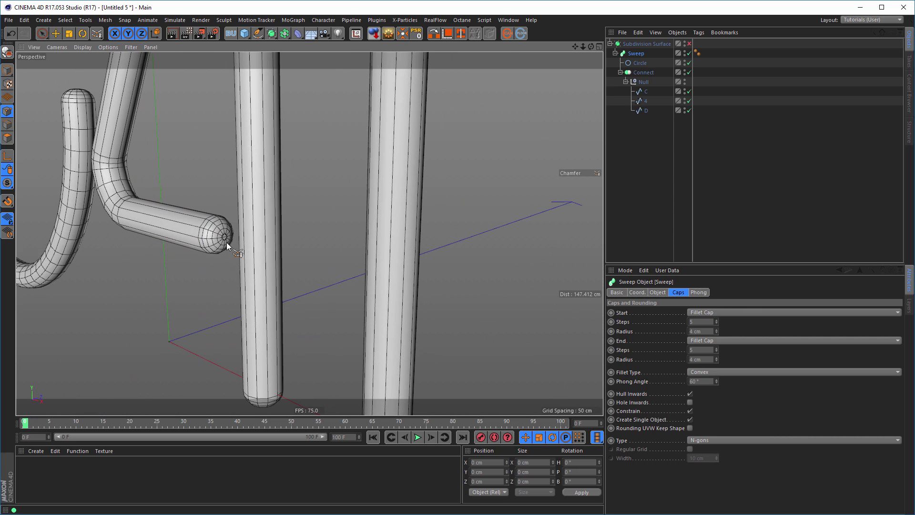
alt+right_drag(227, 242, 364, 238)
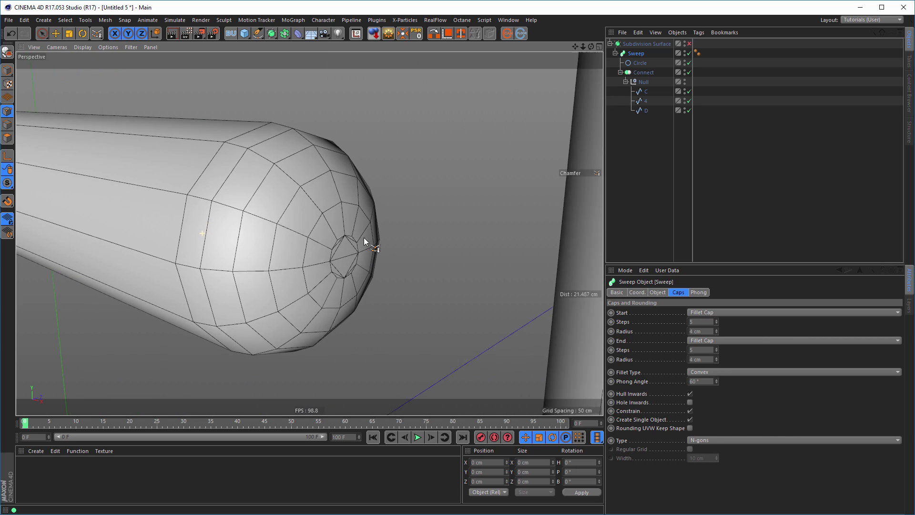
mouse_move(364, 237)
alt+mouse_down()
mouse_move(364, 251)
mouse_move(376, 247)
alt+mouse_up()
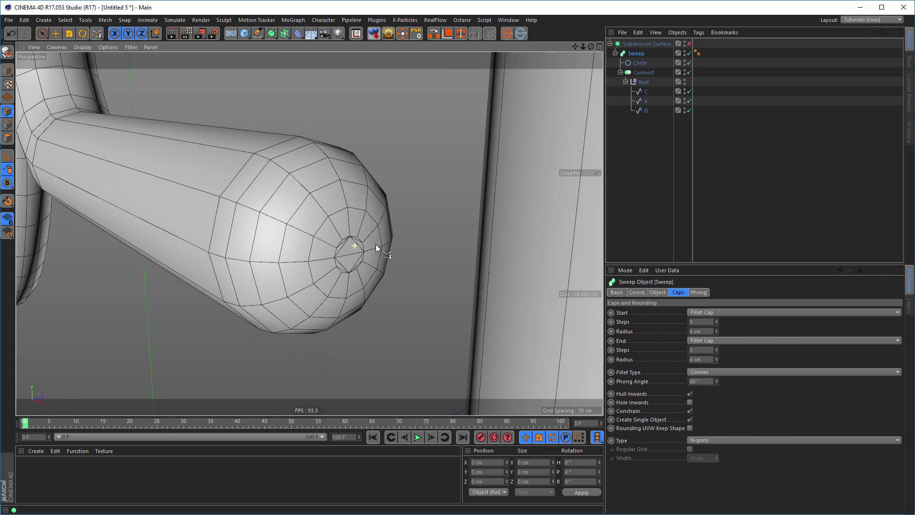
alt+right_drag(376, 248, 165, 284)
alt+drag(372, 246, 419, 256)
alt+right_drag(420, 256, 354, 260)
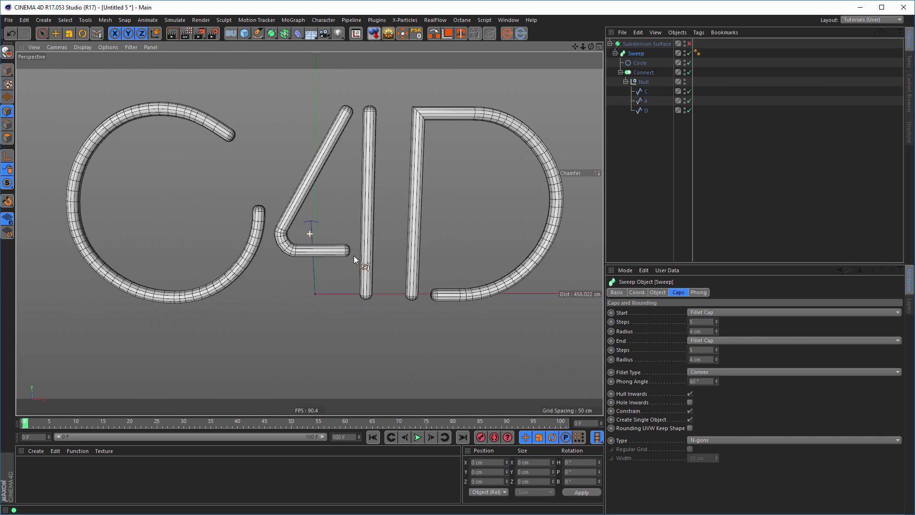
alt+drag(354, 259, 369, 267)
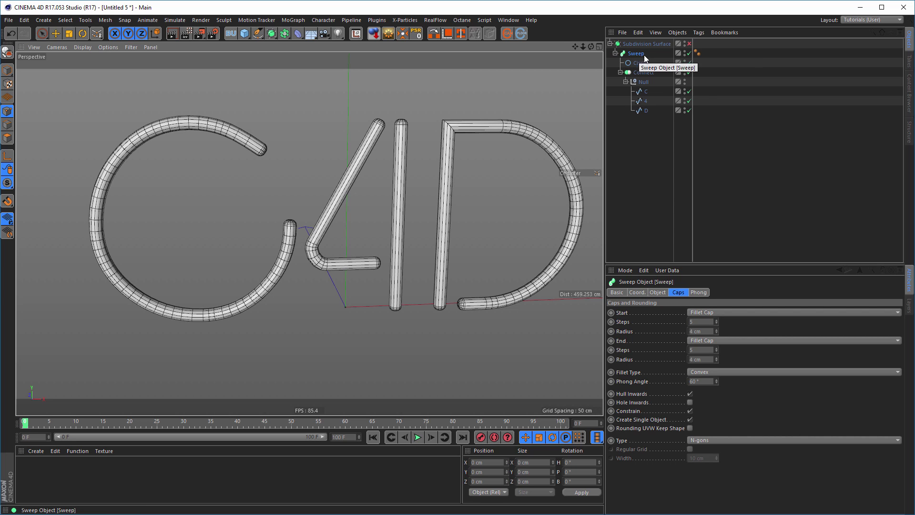
Create a disabled copy of the Sweep named Light at the top level, outside the Subdivision Surface
click(615, 54)
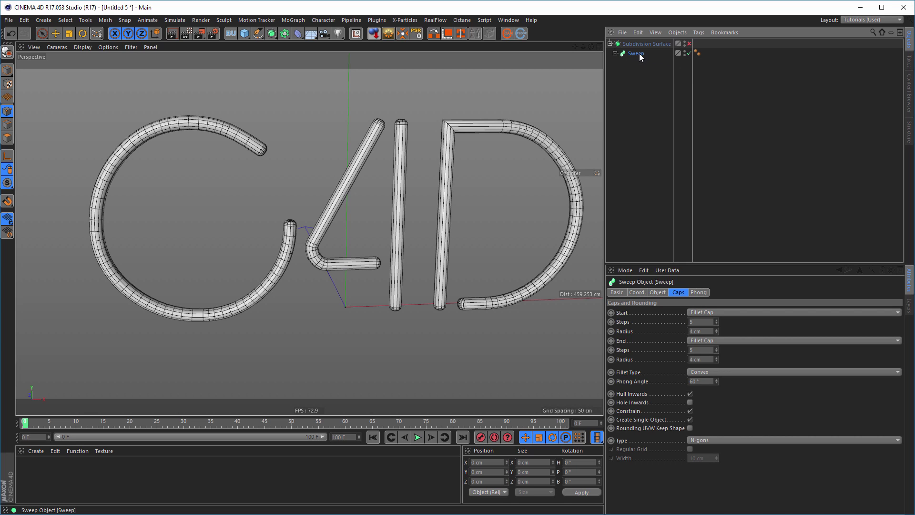
mouse_move(637, 53)
ctrl+mouse_down()
mouse_move(634, 77)
mouse_move(635, 42)
ctrl+mouse_up()
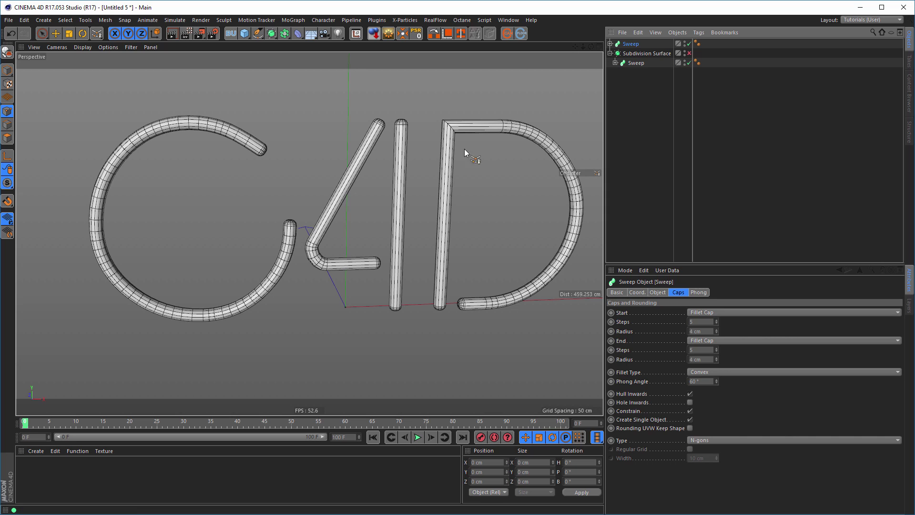
double_click(632, 43)
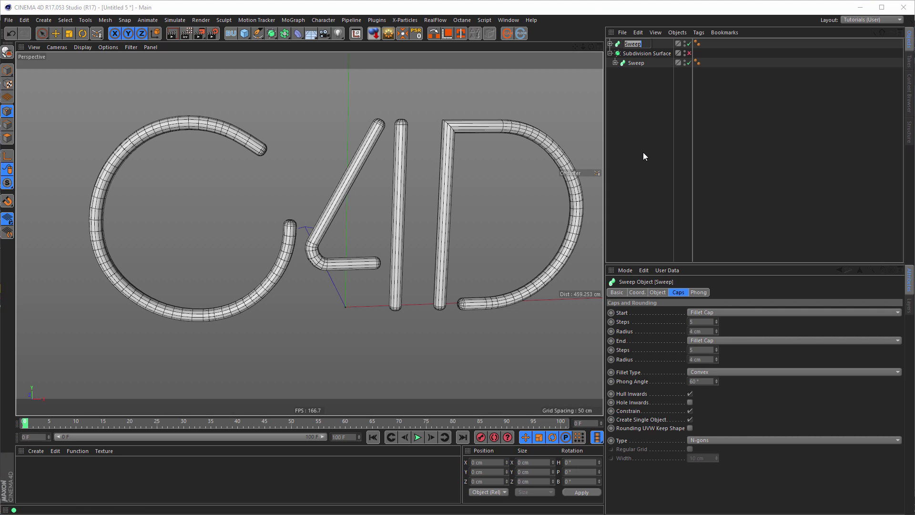
text(Light)
key(Return)
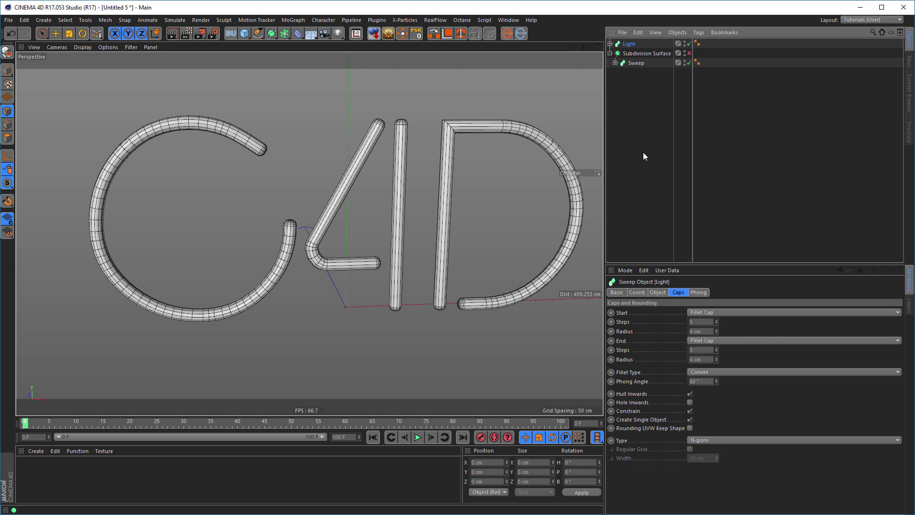
click(689, 44)
Save the scene to the Desktop under the file name neon
key(ctrl+s)
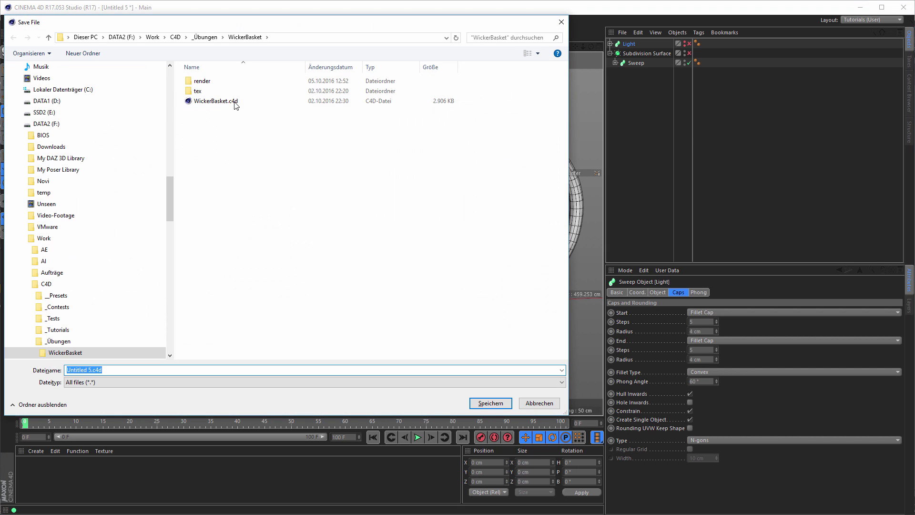
click(69, 37)
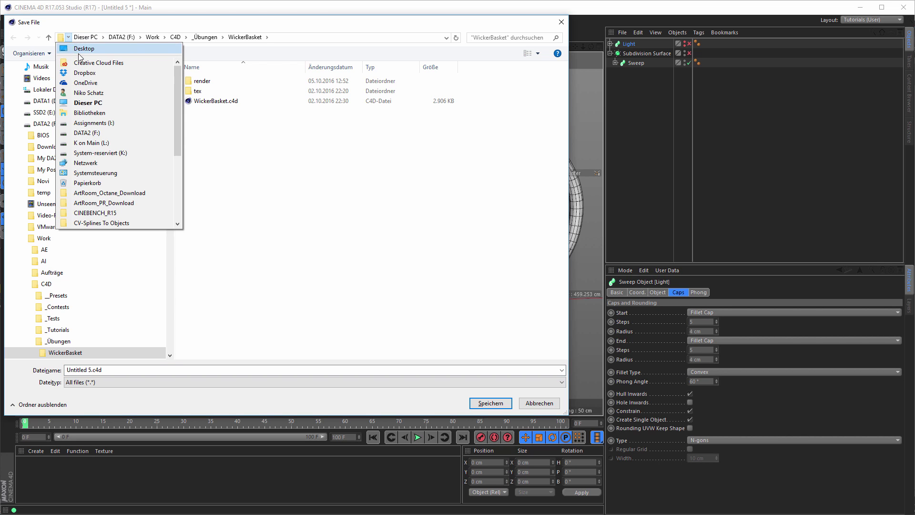
click(79, 54)
click(180, 370)
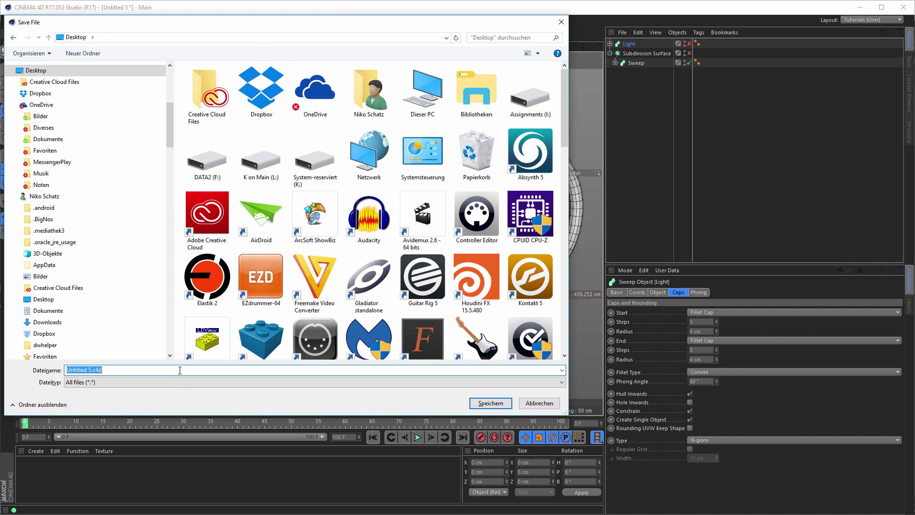
text(neon)
key(Return)
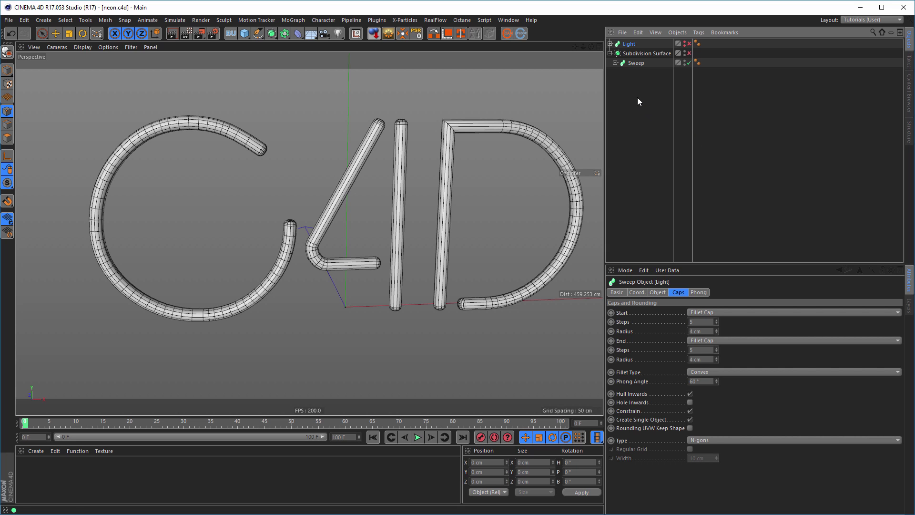
Enable the Subdivision Surface to check how it smooths the sharp upper corner of the D tube
click(635, 63)
ctrl+click(643, 53)
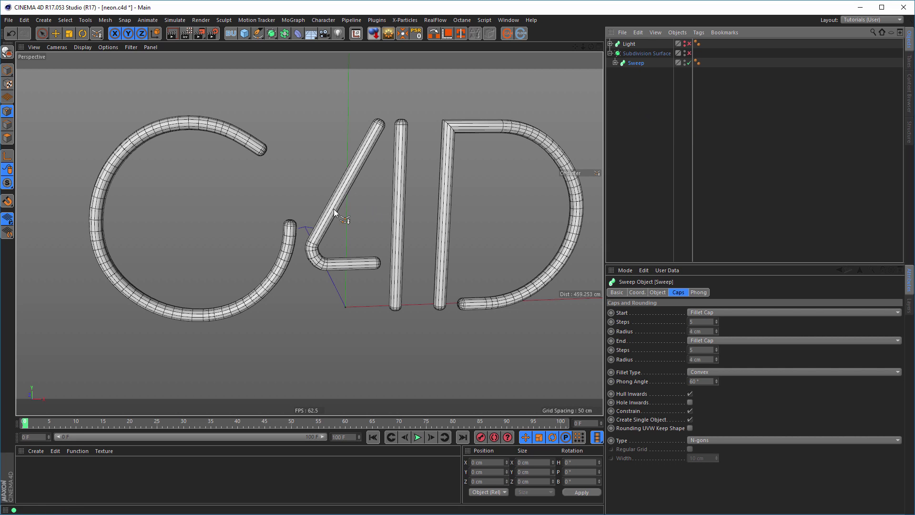
alt+drag(334, 209, 330, 211)
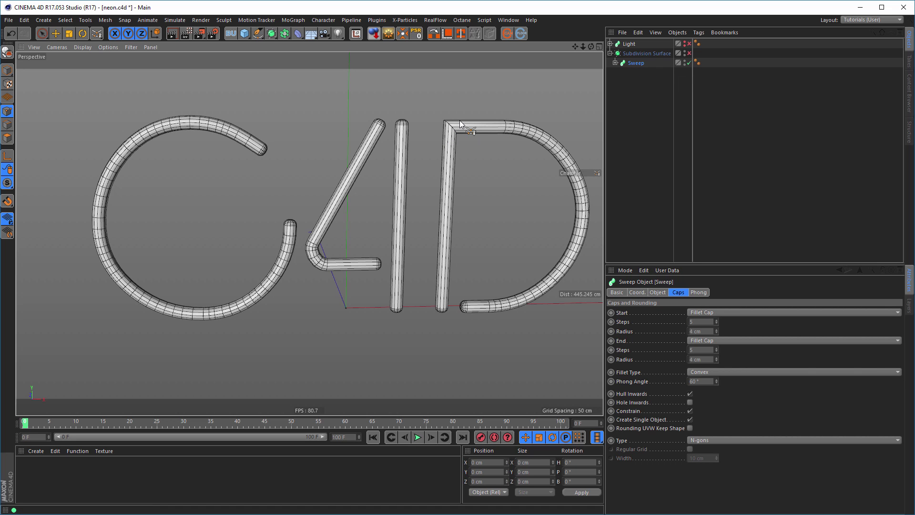
scroll(450, 138, up, 6)
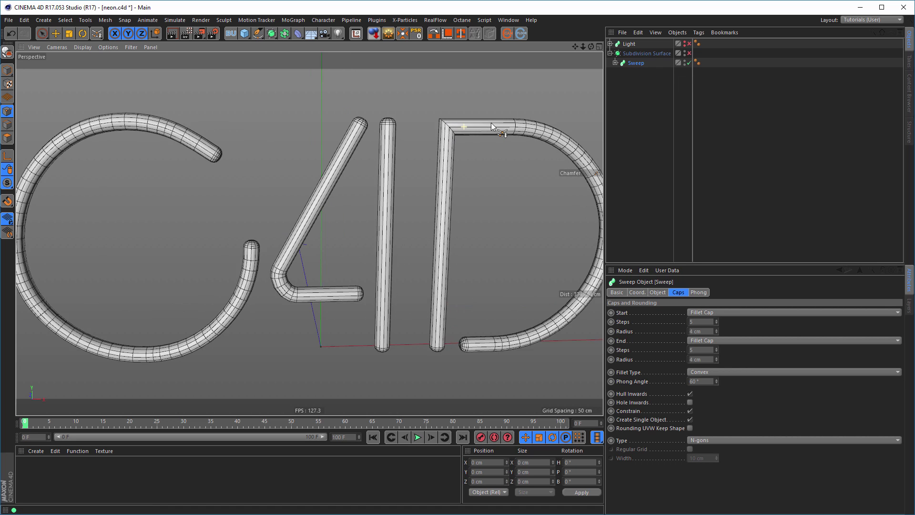
scroll(411, 156, up, 4)
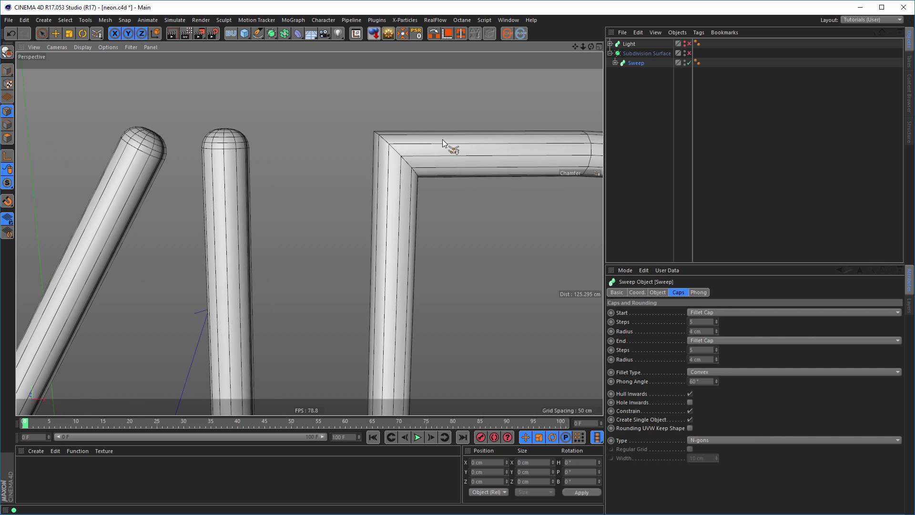
click(689, 53)
scroll(376, 193, down, 10)
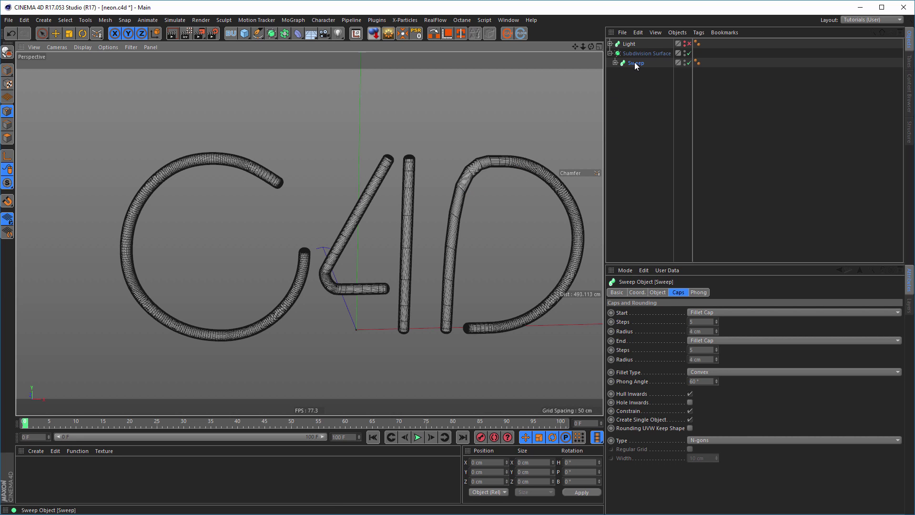
Disable the Sweep and Connect objects, and select the D spline's sharp upper corner point in the front view
click(616, 64)
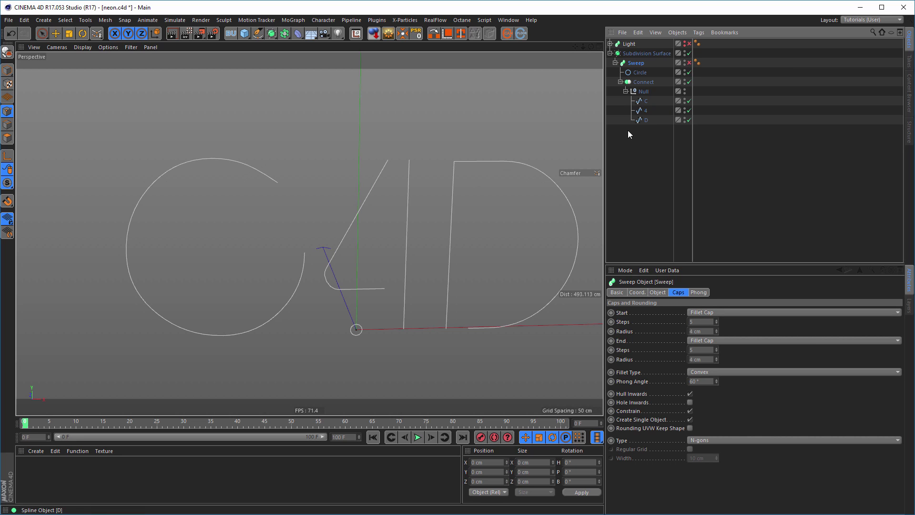
click(646, 120)
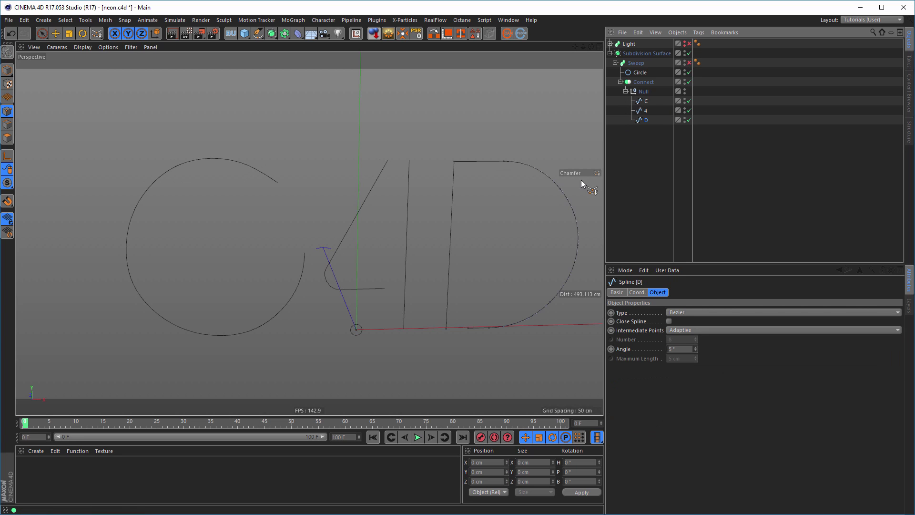
key(space)
click(455, 162)
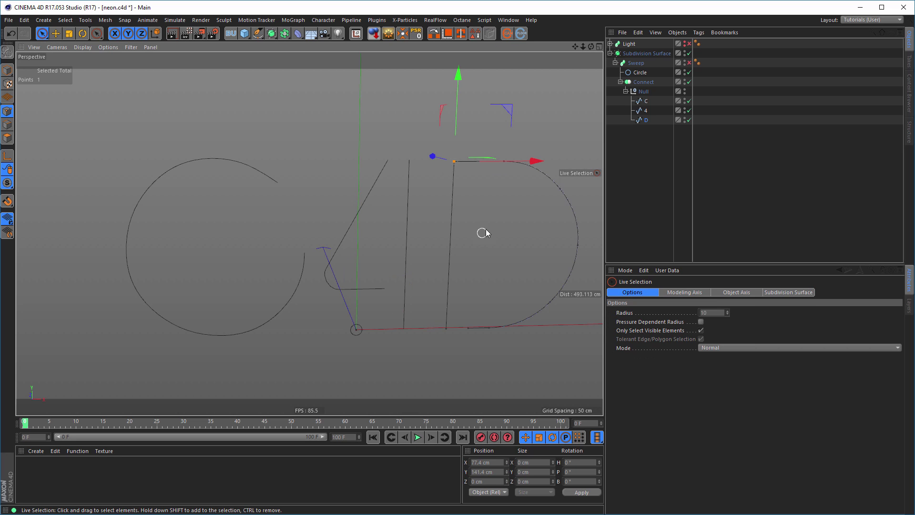
click(689, 82)
alt+middle_drag(494, 204, 447, 218)
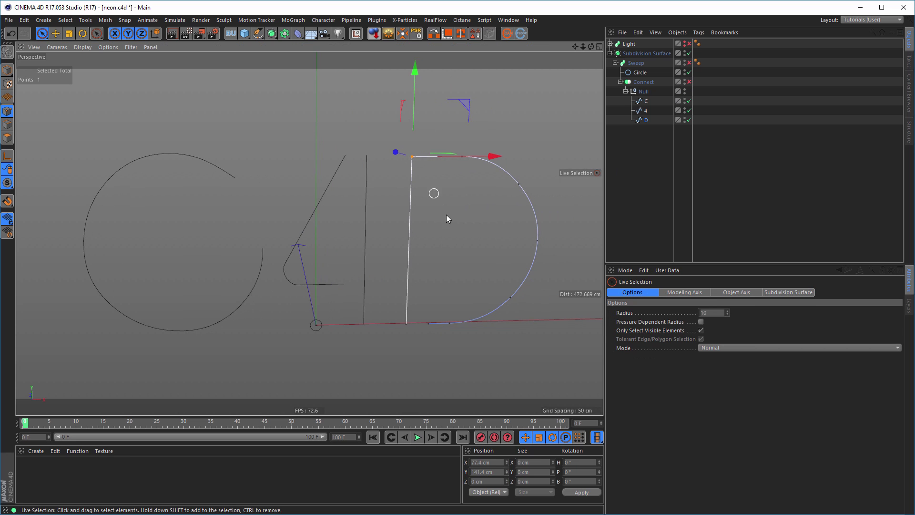
middle_click(452, 319)
middle_click(450, 318)
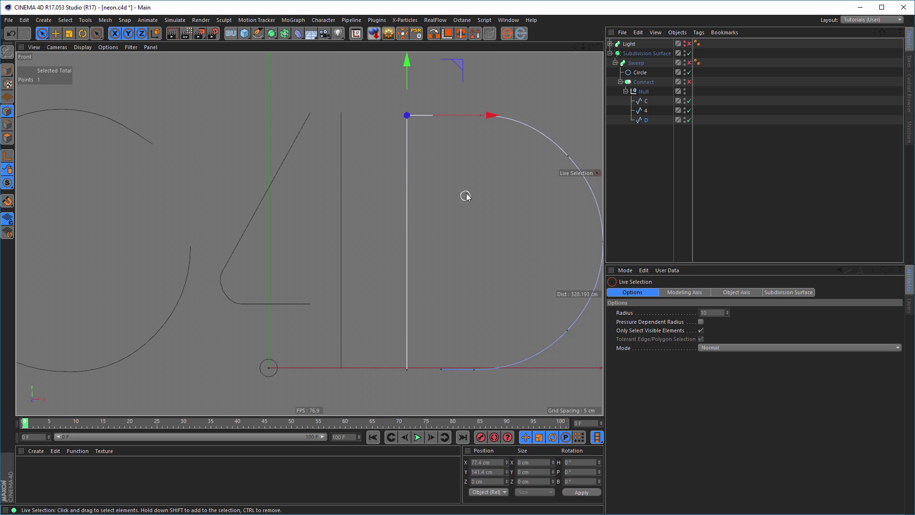
Chamfer the selected corner point of the D spline with a radius of about 15.32 cm
right_click(487, 179)
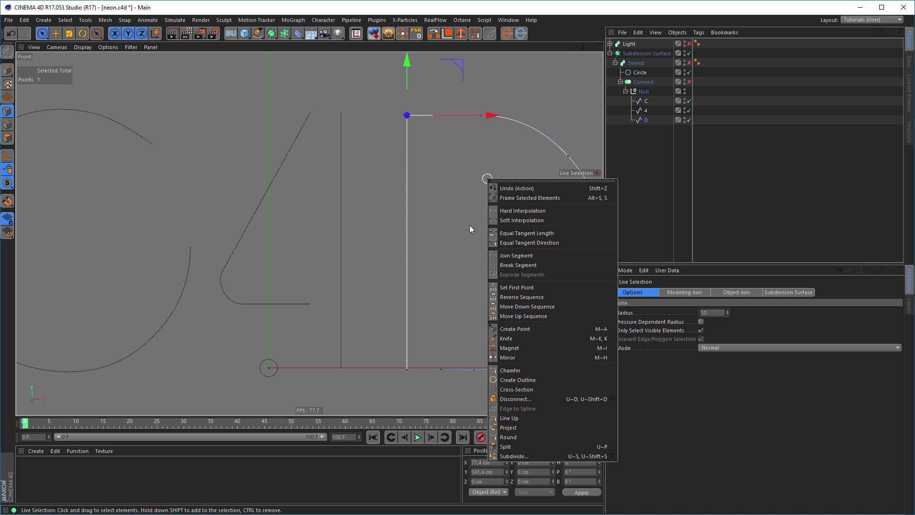
click(510, 371)
drag(476, 229, 502, 228)
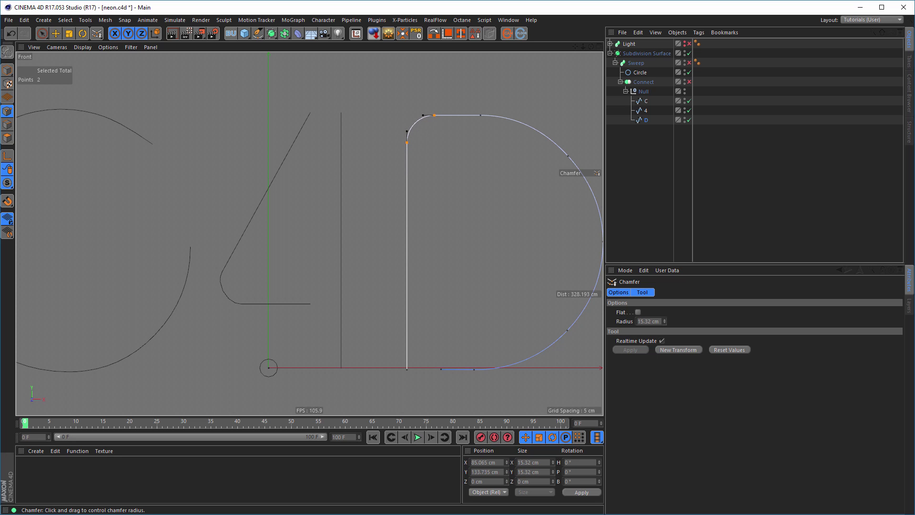
Return to the perspective view in Model mode and re-enable the Connect and Sweep objects
middle_click(470, 260)
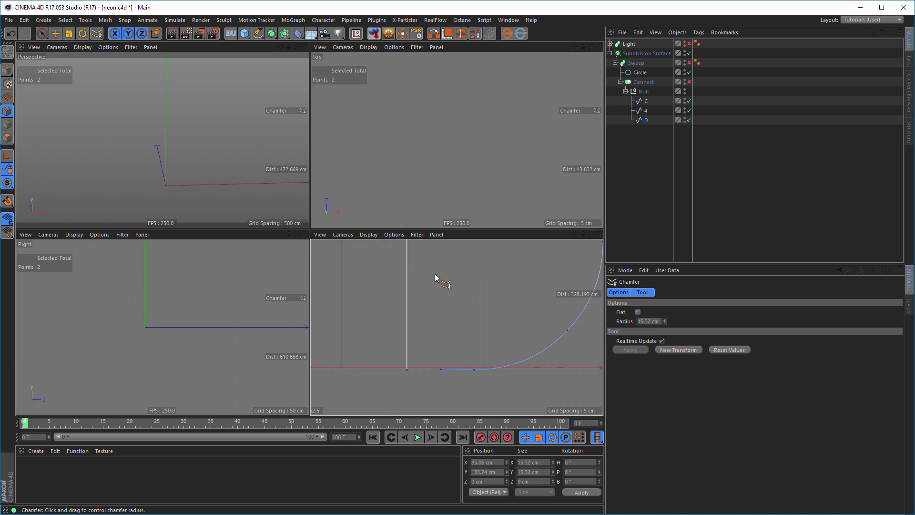
middle_click(177, 157)
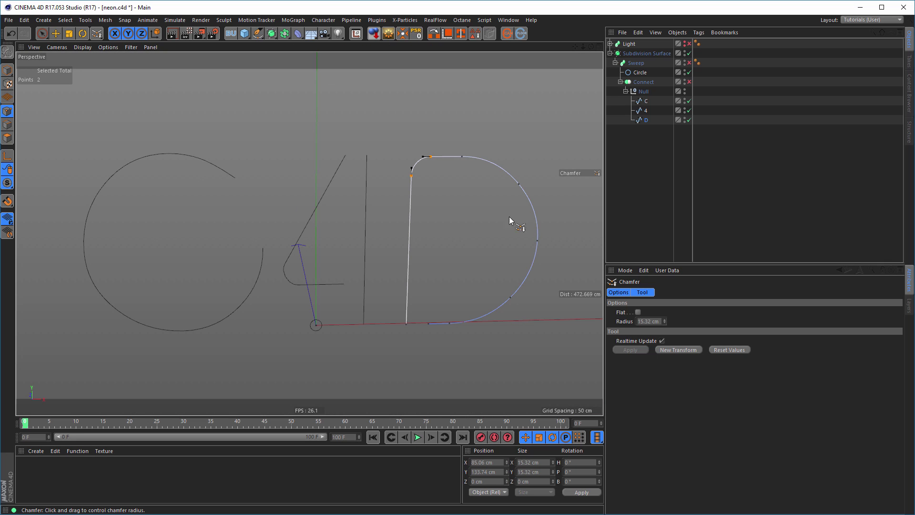
click(7, 70)
click(689, 82)
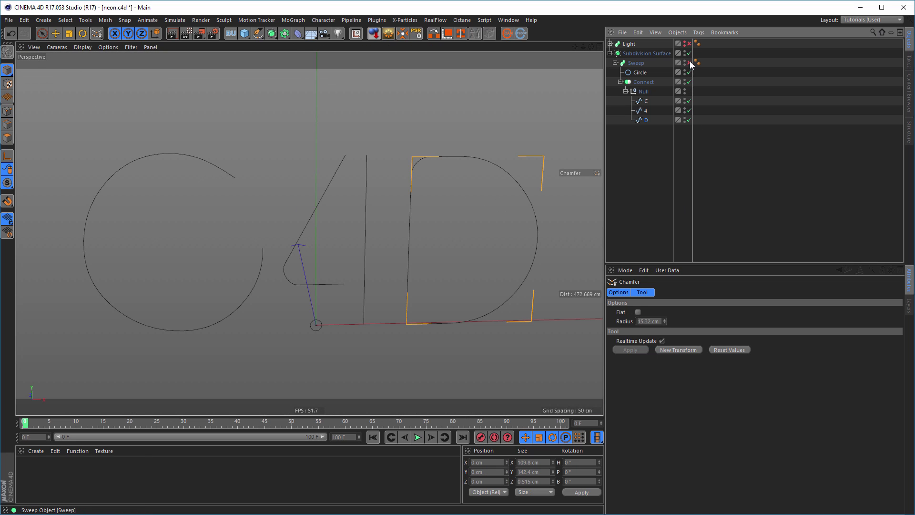
click(690, 62)
scroll(433, 171, up, 8)
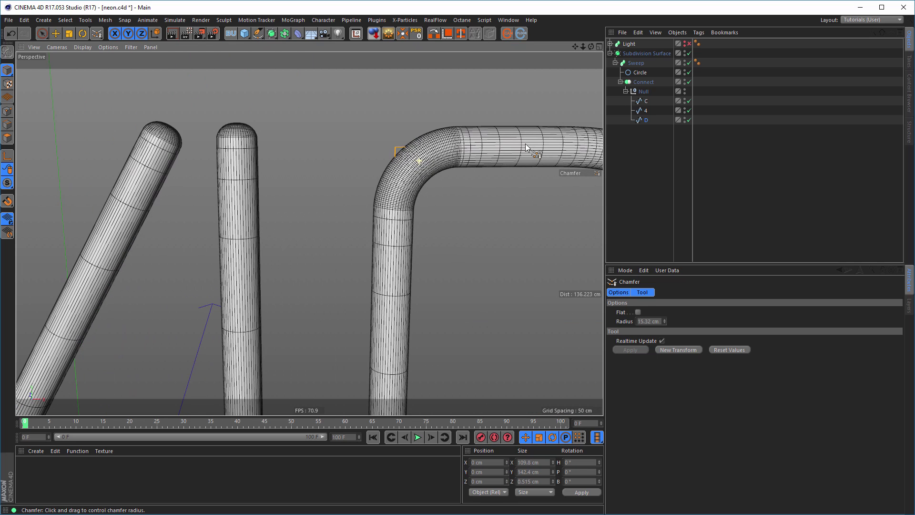
Set the D spline's adaptive intermediate-point angle to 20°
click(641, 121)
click(679, 349)
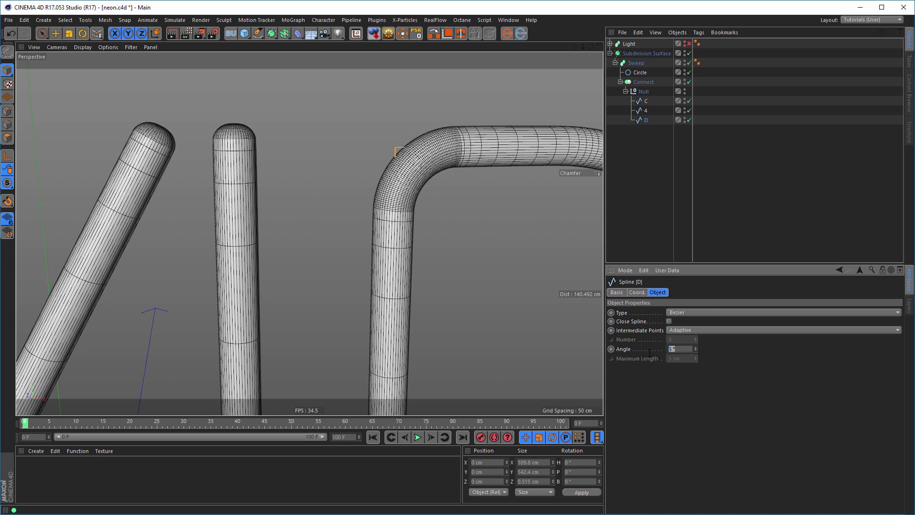
text(20)
key(Return)
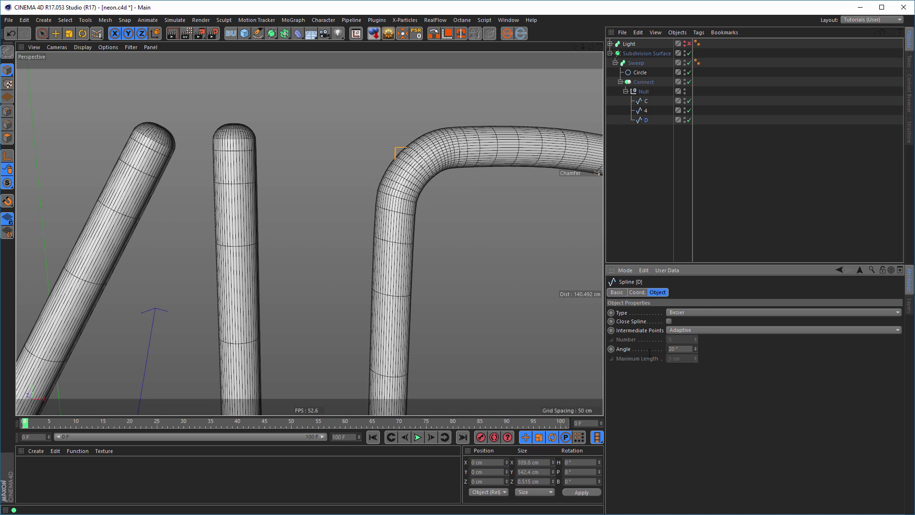
Examine the mesh density of the subdivided C, 4 and D tubes from several angles and distances
scroll(414, 261, down, 10)
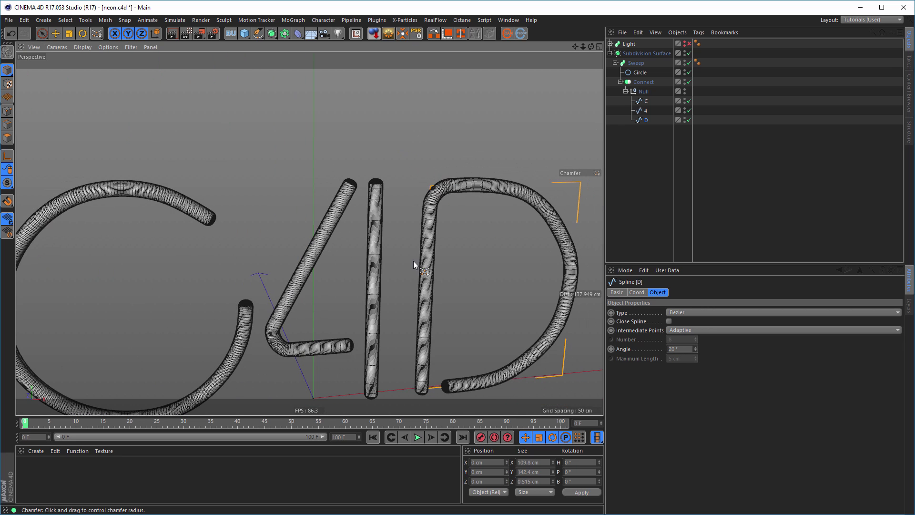
alt+drag(510, 244, 547, 245)
alt+middle_drag(547, 246, 181, 136)
scroll(474, 219, down, 4)
alt+middle_drag(474, 221, 332, 209)
alt+drag(492, 241, 399, 269)
scroll(305, 231, down, 3)
scroll(291, 177, up, 5)
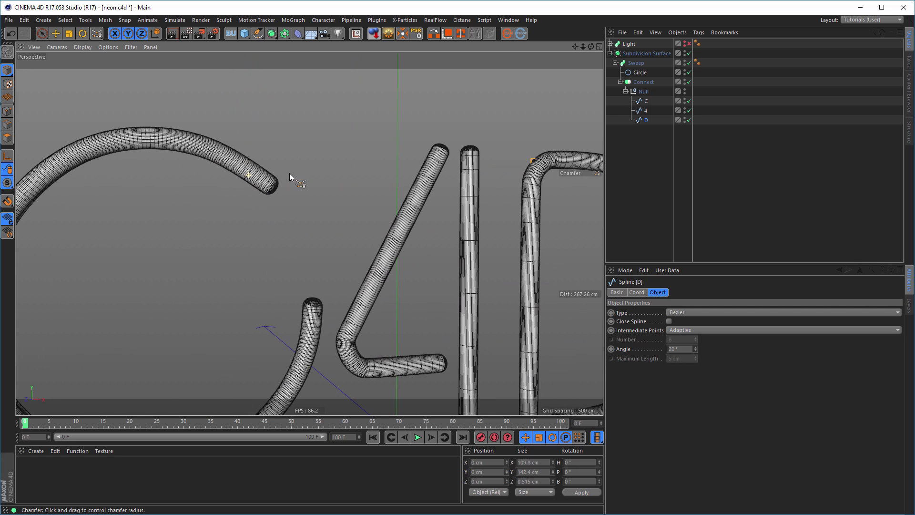
Disable the Subdivision Surface and compare the base mesh spacing along the C, 4 and D tubes
click(689, 53)
scroll(432, 223, down, 2)
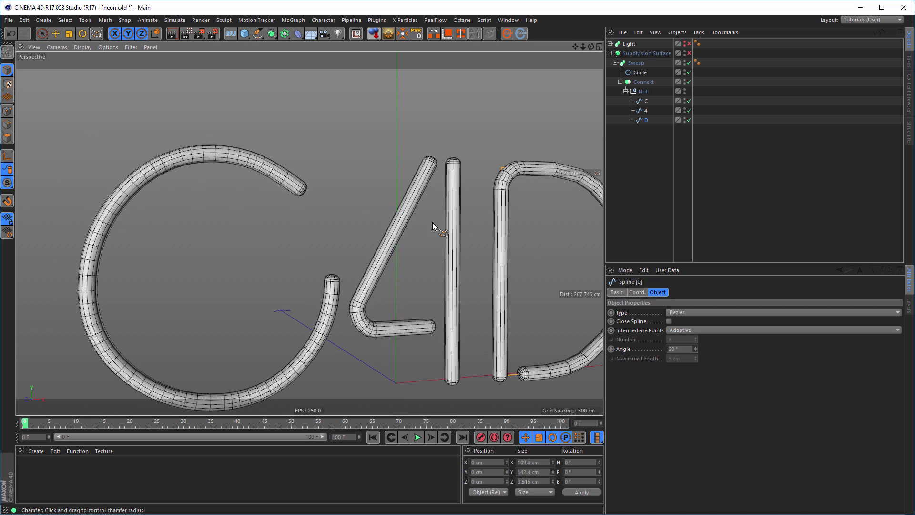
scroll(432, 222, down, 1)
scroll(479, 166, up, 4)
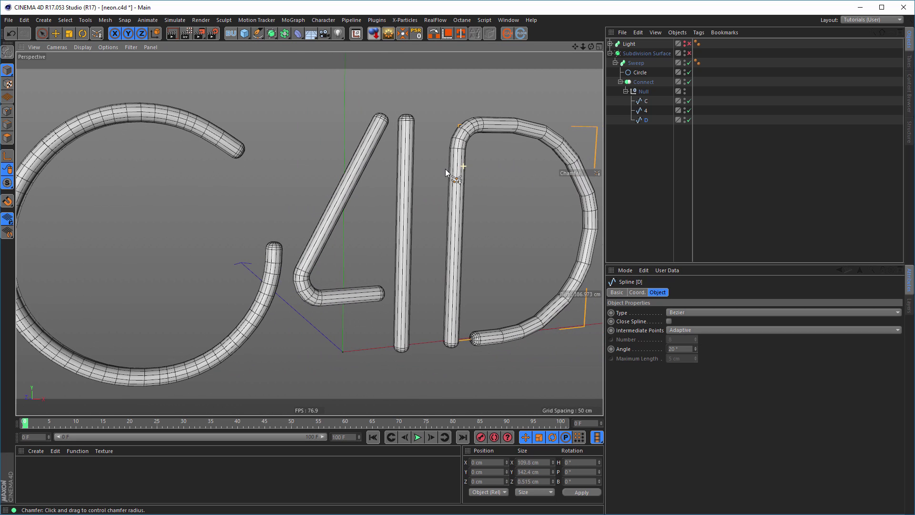
Set the intermediate points of the C, 4 and D splines together to Uniform
shift+click(646, 101)
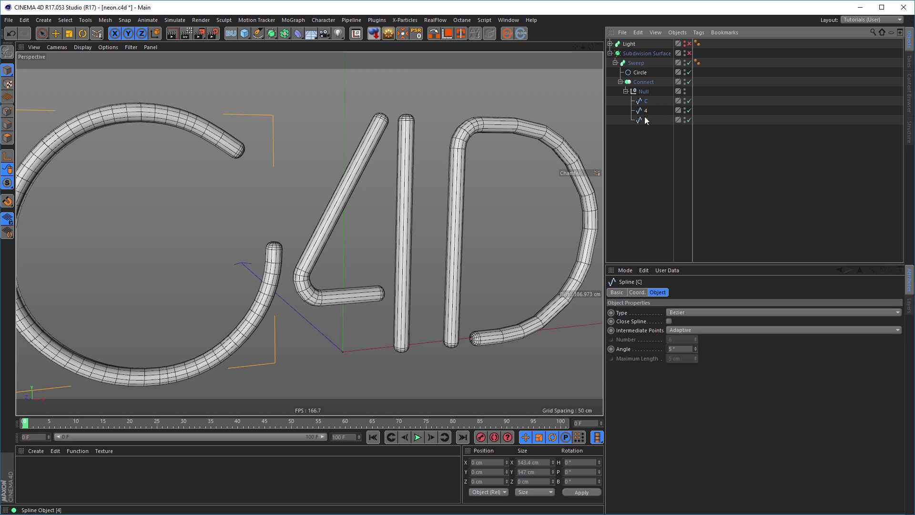
click(683, 331)
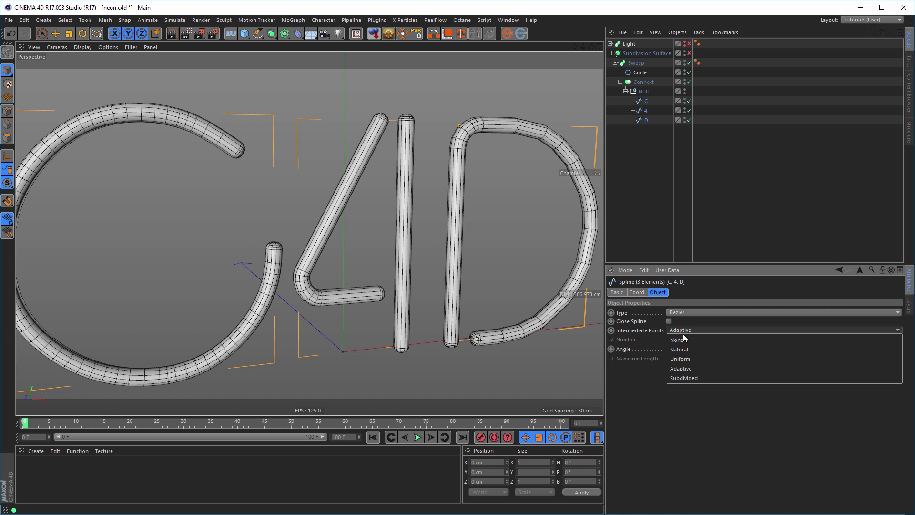
click(685, 360)
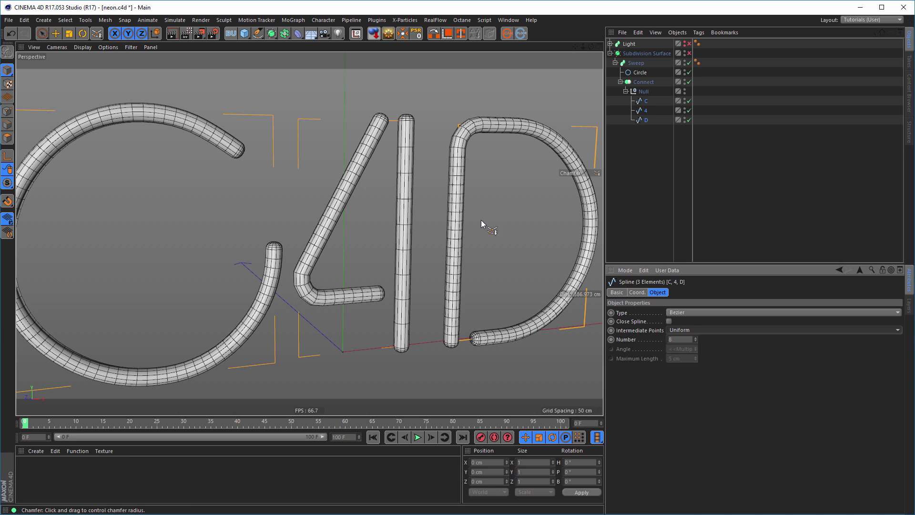
Compare the C's tube end with the reference renders, including NeonSign_08.jpg, in the Picture Viewer
scroll(384, 158, up, 5)
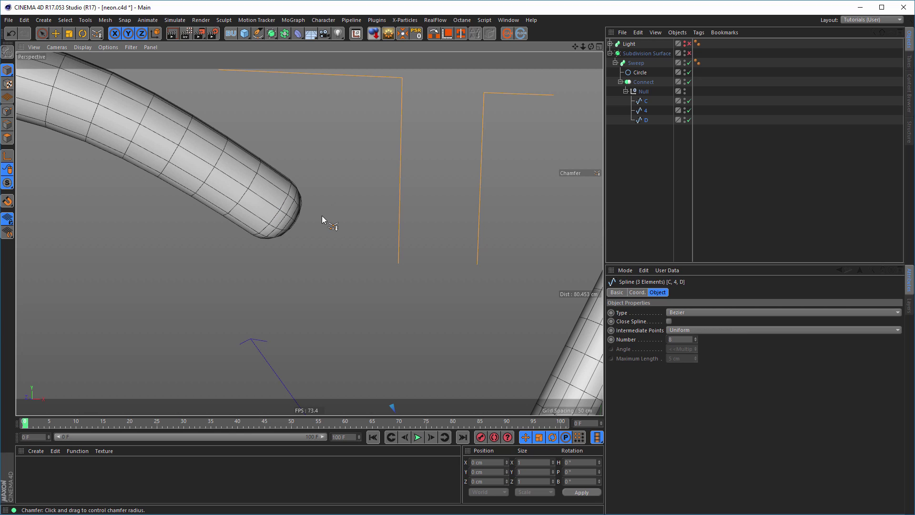
key(shift+F6)
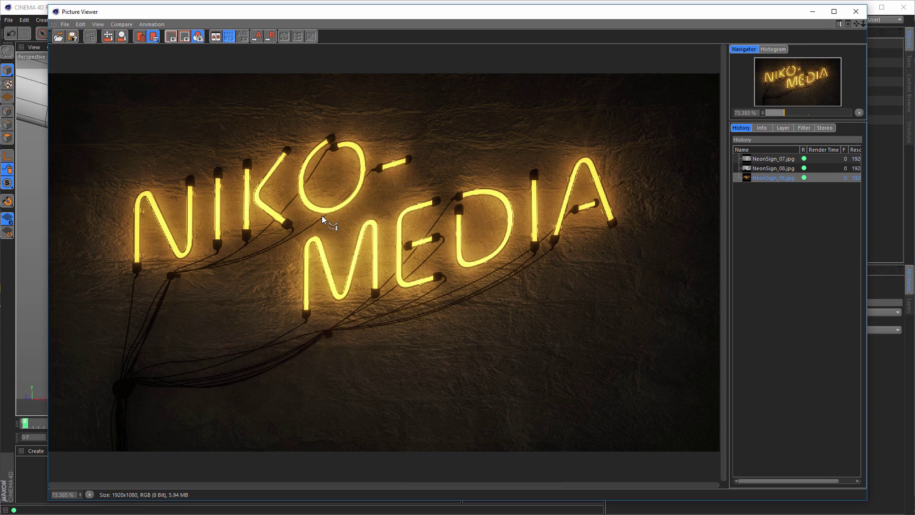
click(772, 169)
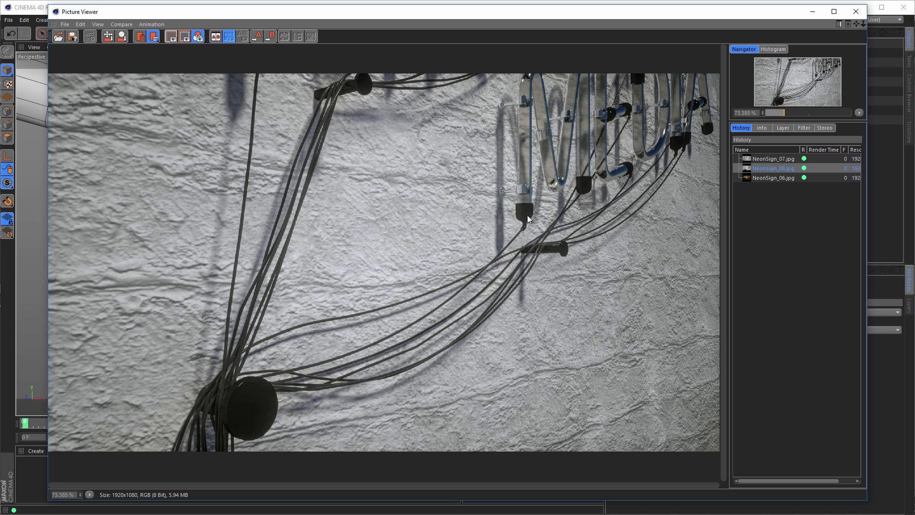
click(856, 11)
Check the segment spacing along the tubes and set the three splines' Number of intermediate points to 7
scroll(231, 165, down, 5)
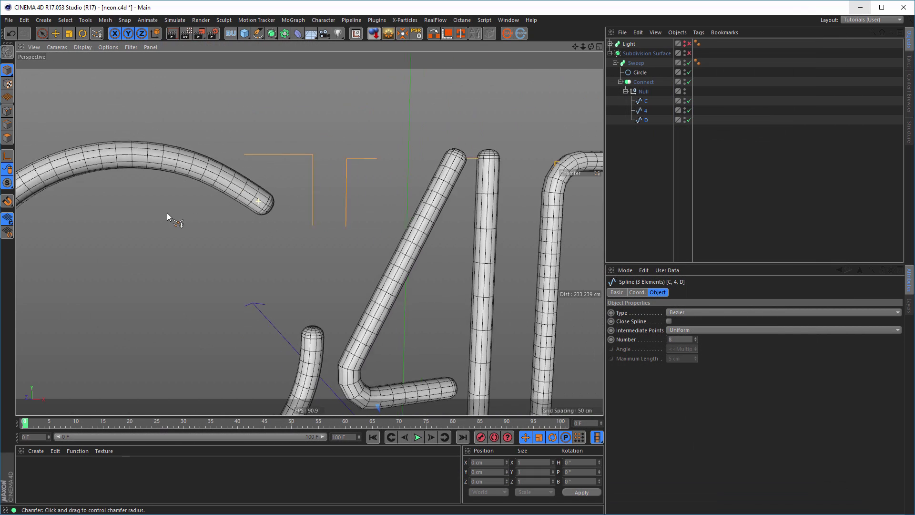
scroll(313, 339, up, 3)
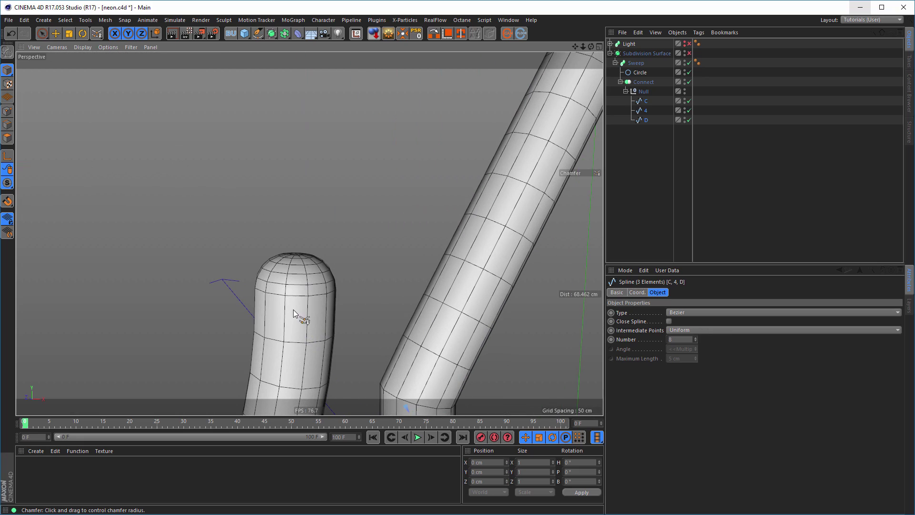
scroll(297, 317, down, 4)
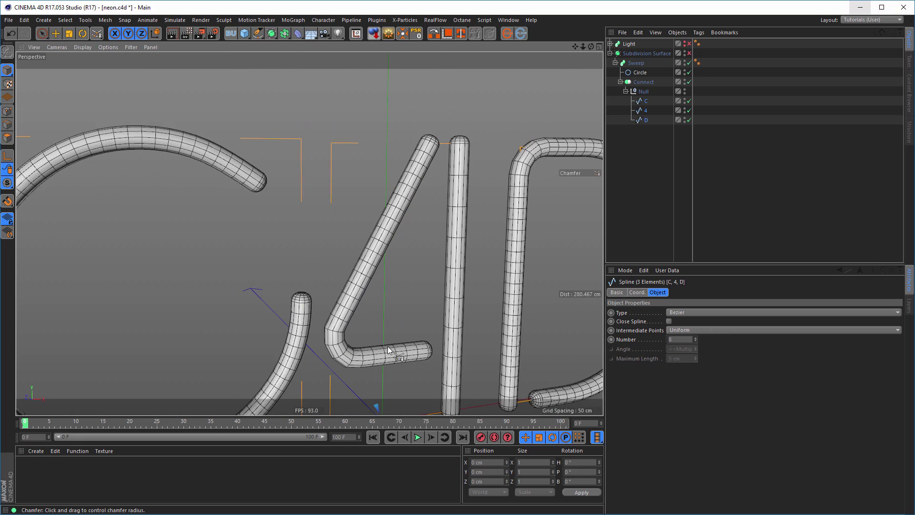
scroll(388, 350, up, 3)
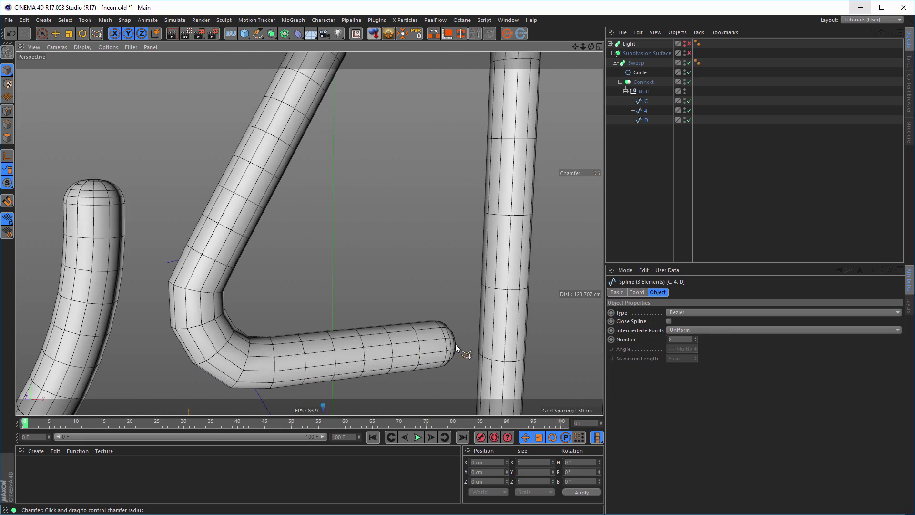
scroll(459, 352, down, 5)
alt+middle_drag(383, 291, 365, 277)
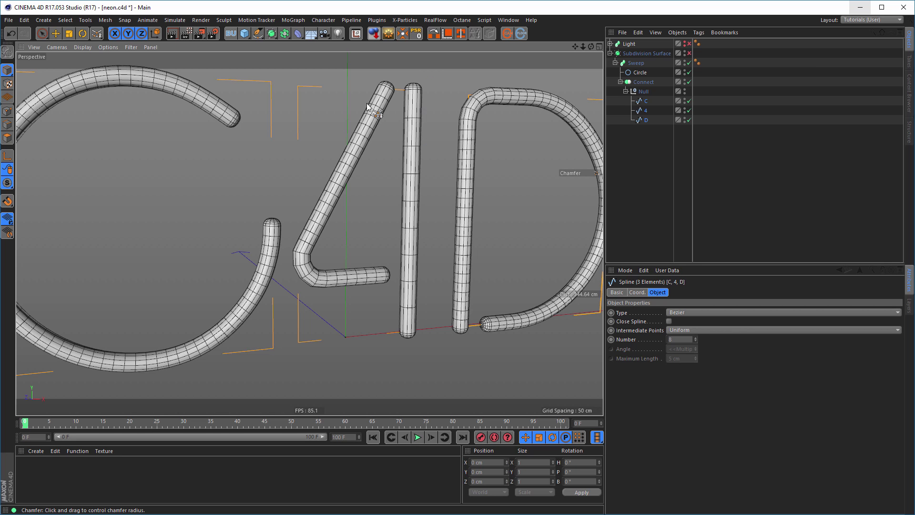
scroll(265, 173, up, 2)
alt+drag(265, 170, 296, 174)
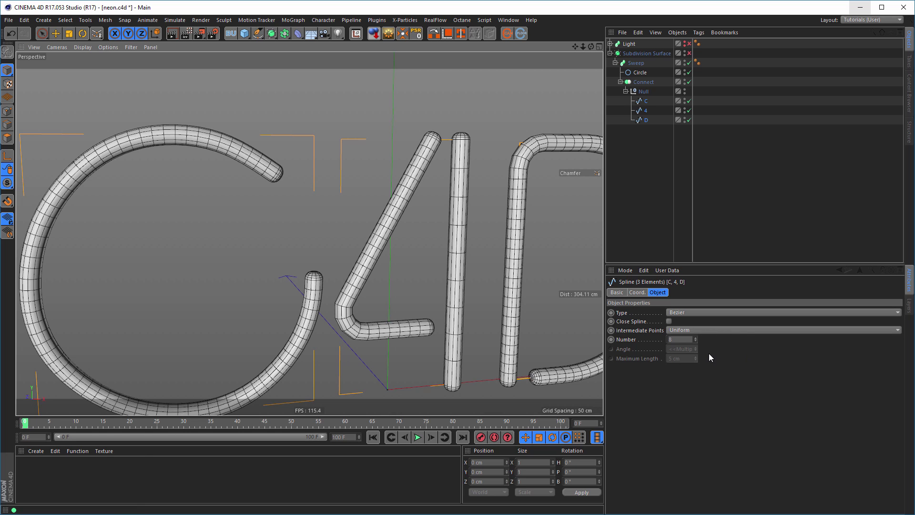
click(696, 341)
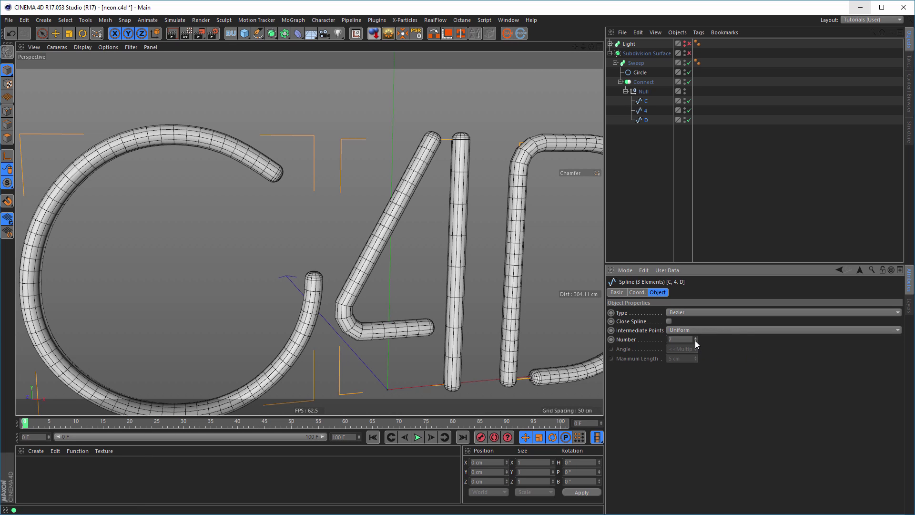
Set the Number of intermediate points of the C, 4 and D splines to 6
click(695, 341)
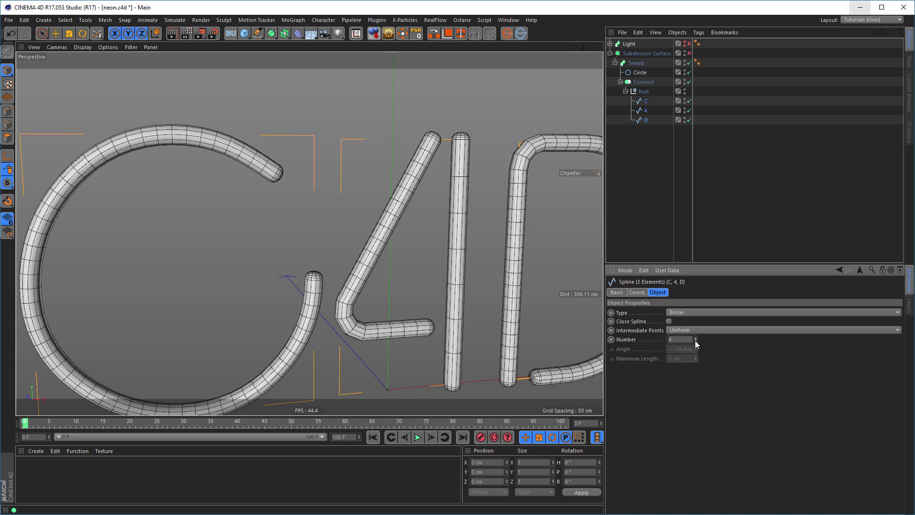
key(o)
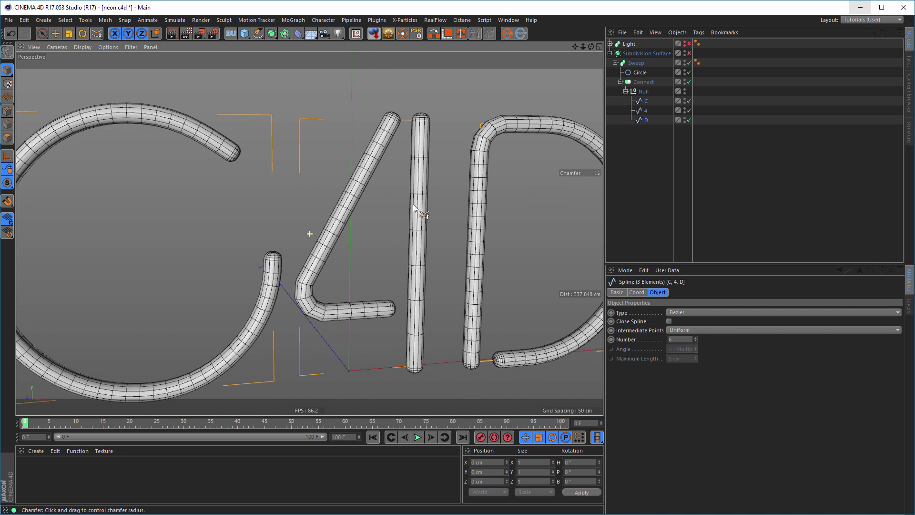
alt+right_drag(384, 214, 380, 214)
alt+drag(471, 230, 481, 224)
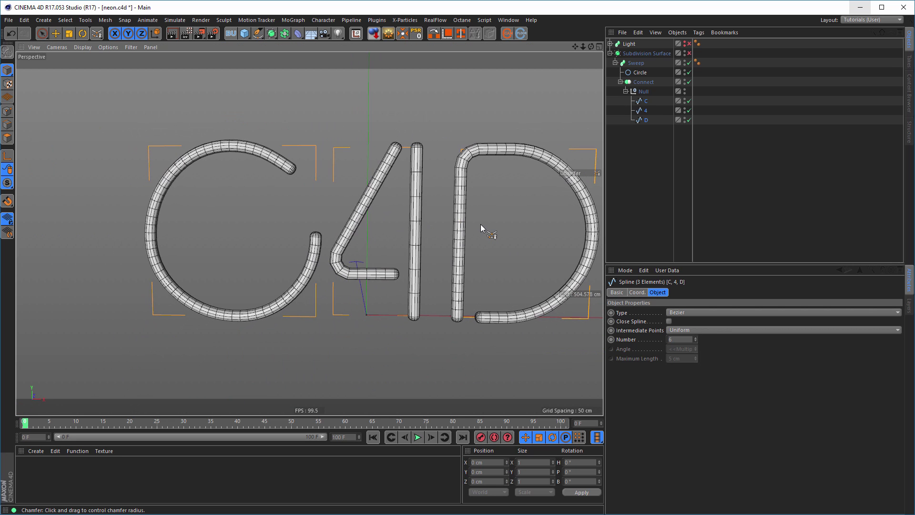
Enable the Subdivision Surface to examine the smoothed C, 4 and D tubes, and disable it again to compare the base mesh
click(689, 53)
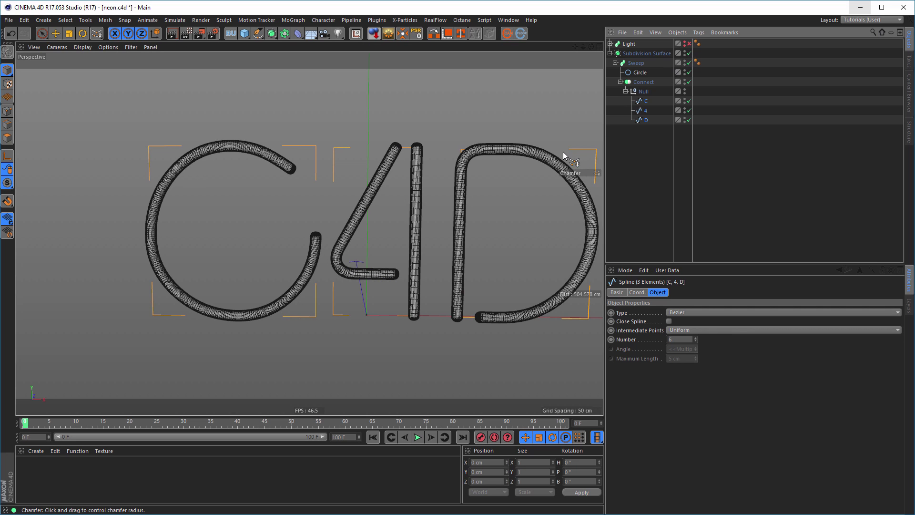
alt+middle_drag(509, 194, 452, 186)
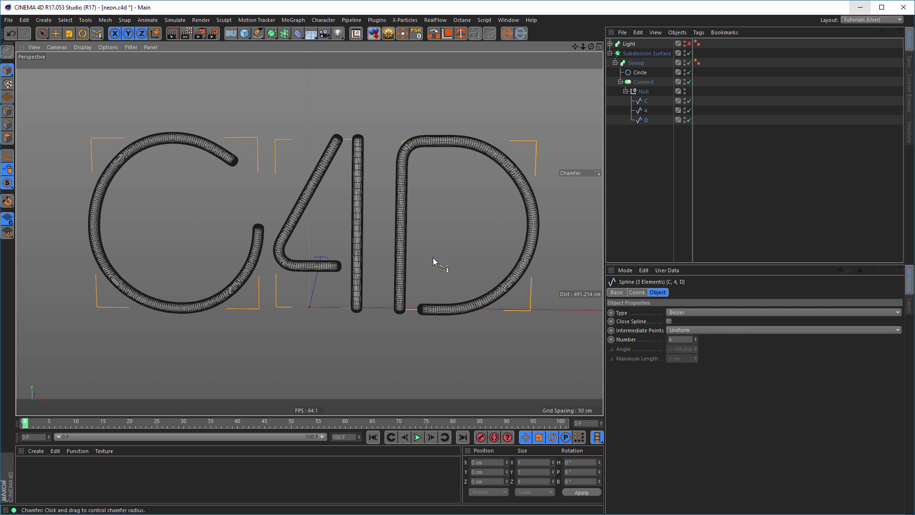
middle_click(385, 240)
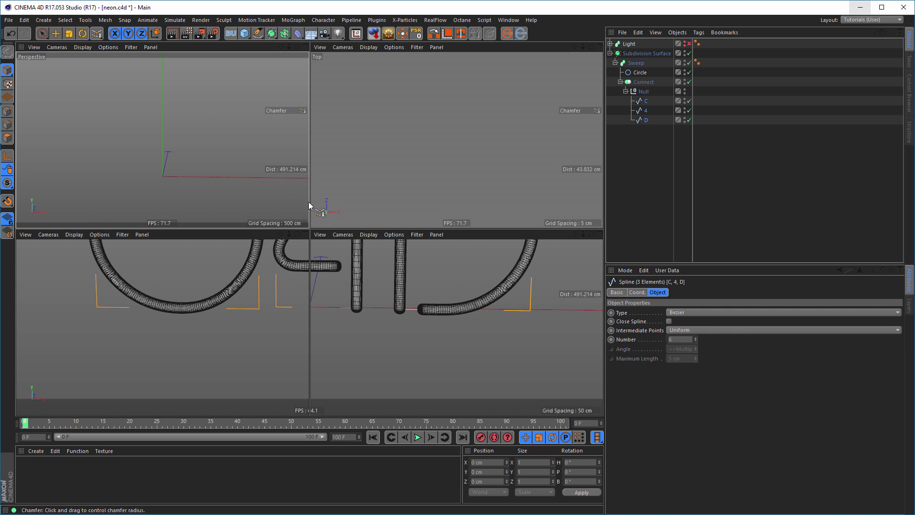
middle_click(252, 188)
alt+drag(311, 183, 303, 184)
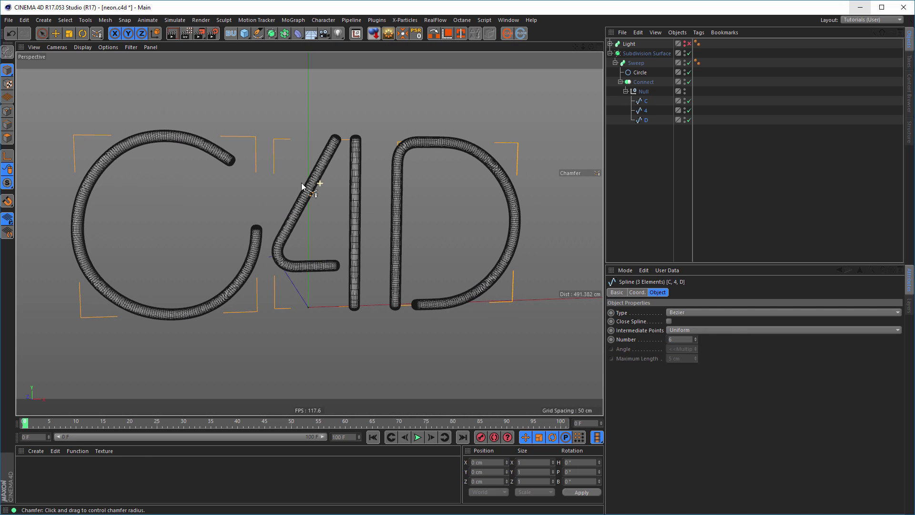
click(689, 54)
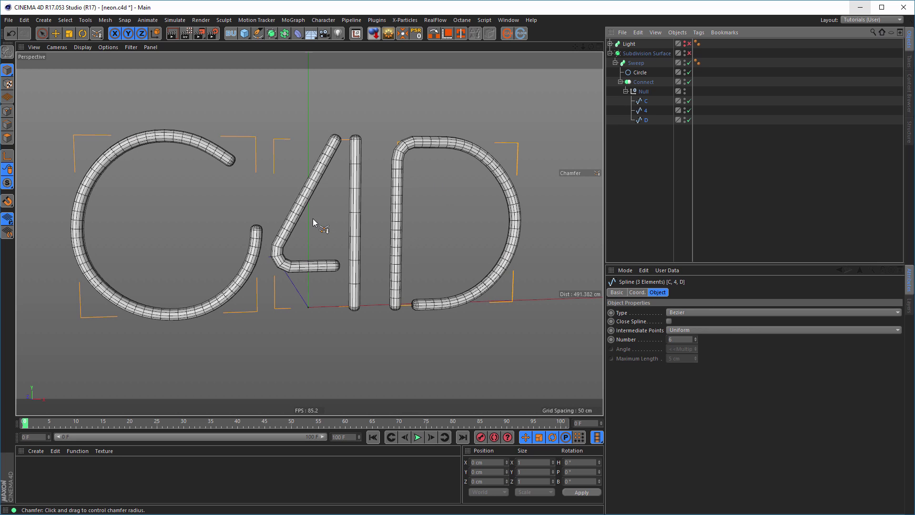
scroll(348, 208, up, 5)
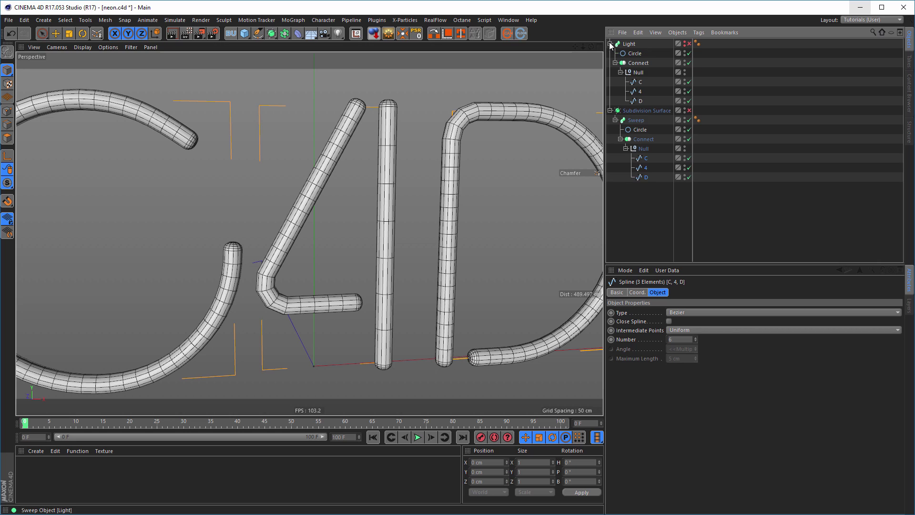
Delete the old Light sweep and place a copy of the current Sweep above and outside the Subdivision Surface
click(628, 43)
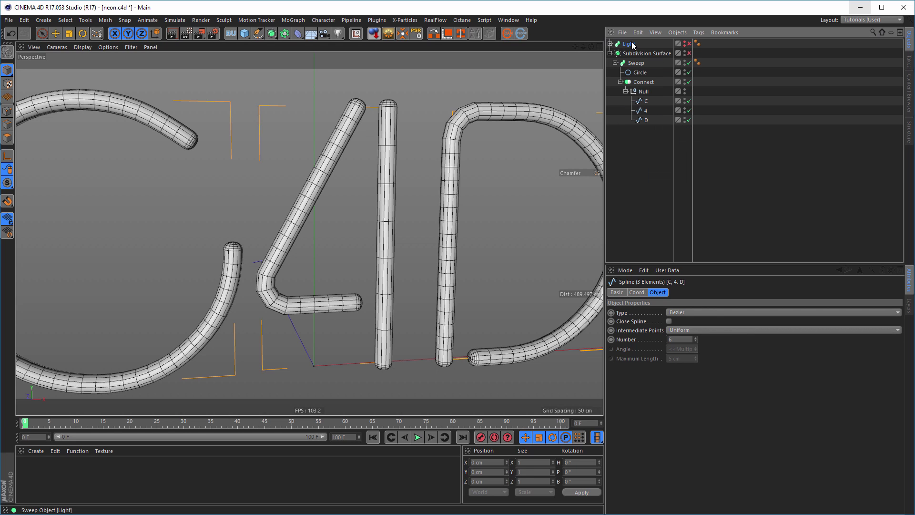
key(Delete)
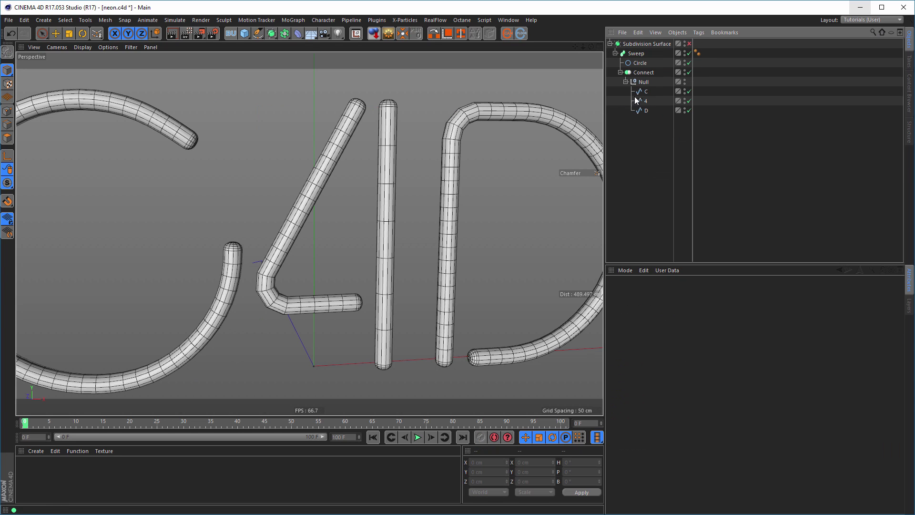
click(615, 53)
click(633, 52)
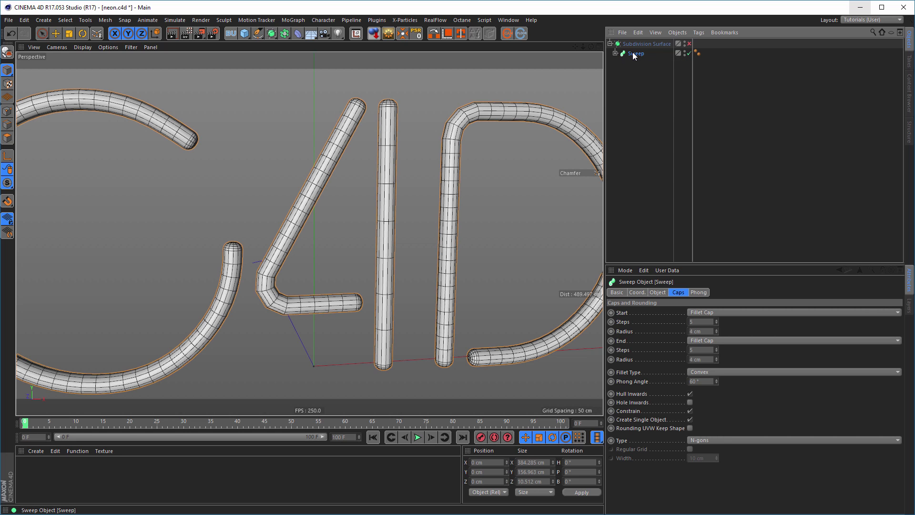
drag(633, 52, 638, 42)
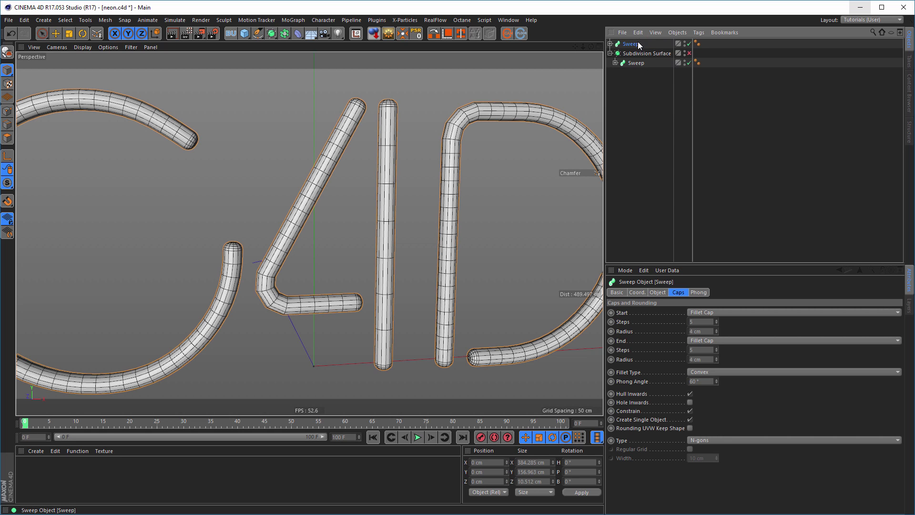
Rename the copied Sweep as Light, hide it in the editor and renderer, and deactivate it
double_click(633, 43)
text(L)
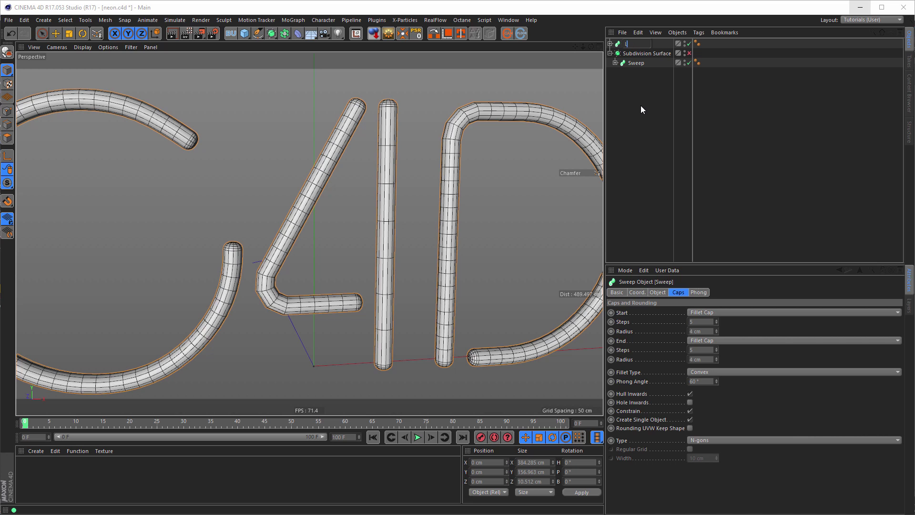
text(ight)
key(Return)
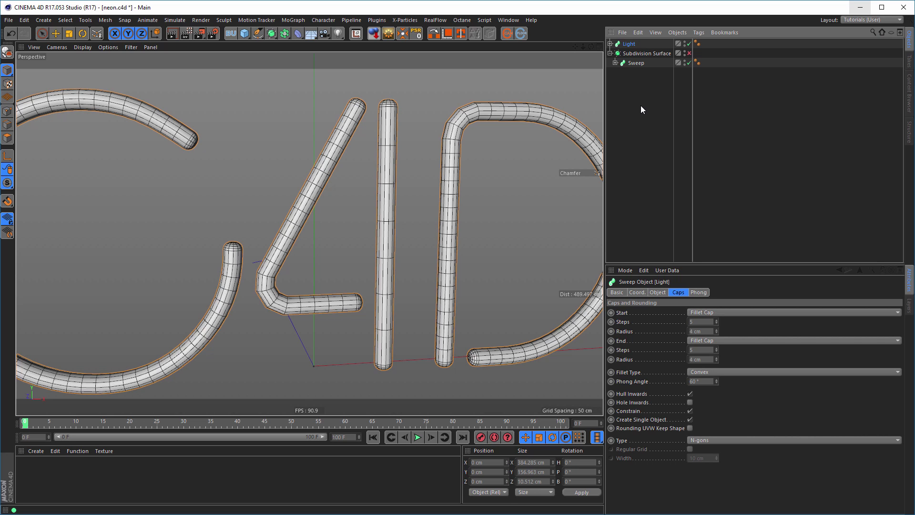
click(685, 42)
click(688, 44)
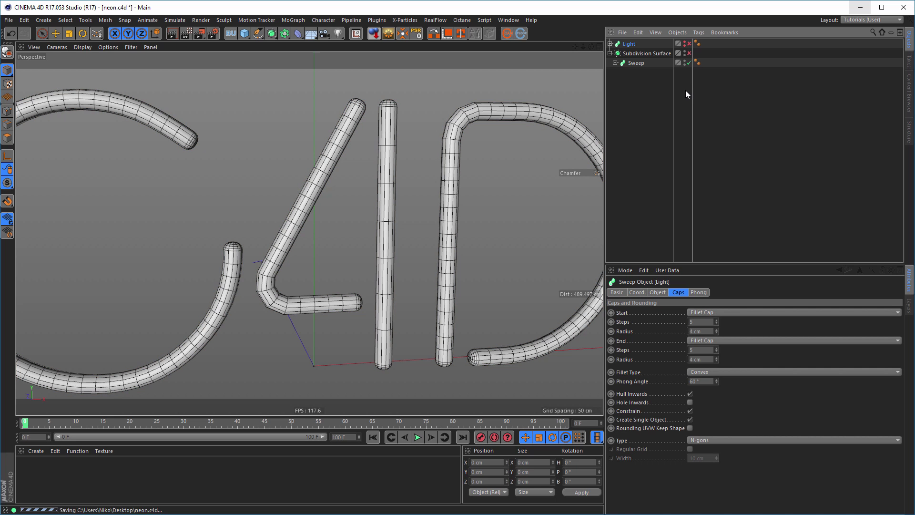
Collapse the Sweep inside the Subdivision Surface into a single polygon object and delete its four polygon selection tags R1, C1, R2 and C2
scroll(341, 199, down, 2)
alt+right_drag(340, 199, 336, 197)
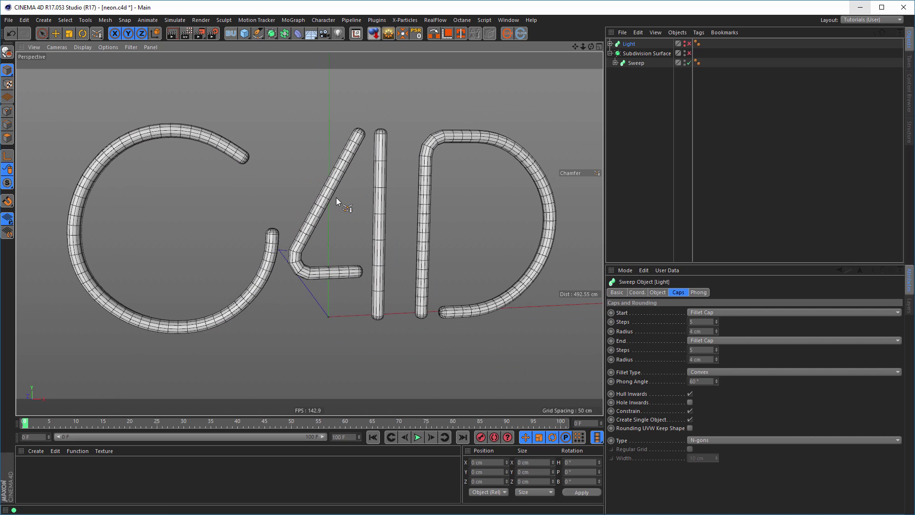
alt+drag(336, 197, 349, 199)
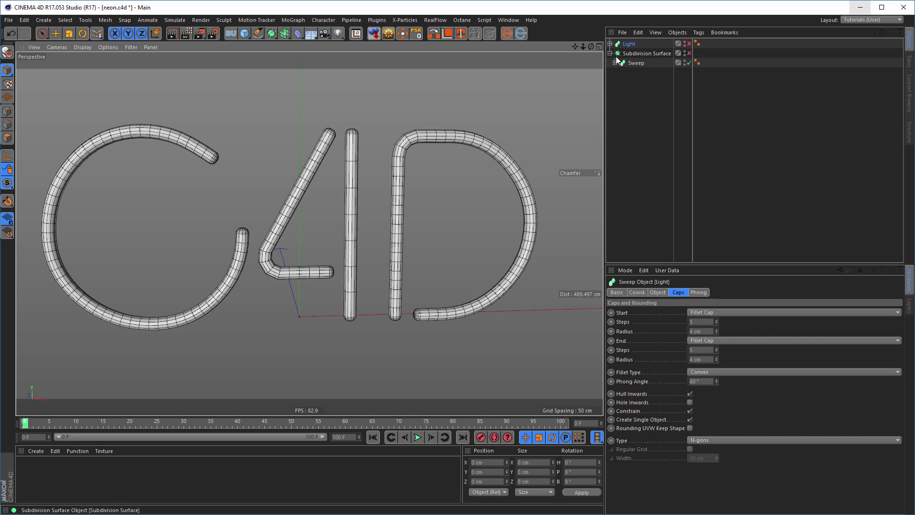
click(634, 64)
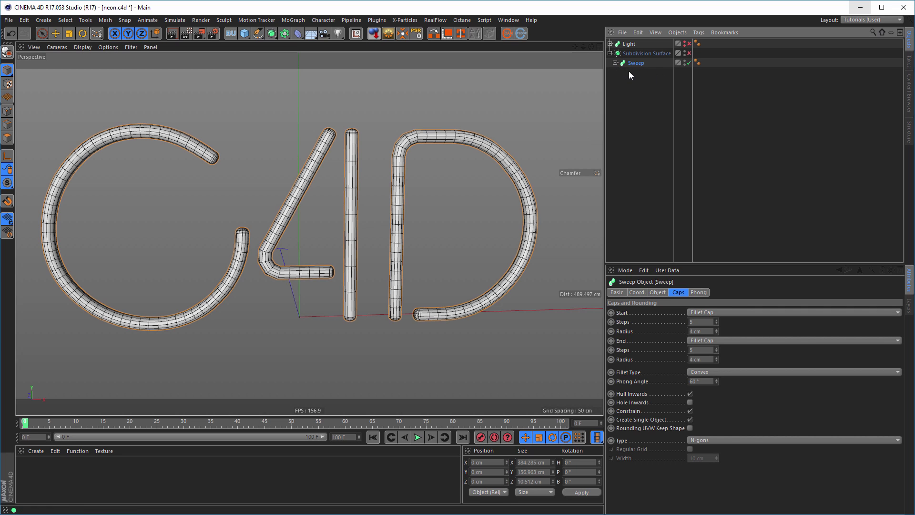
click(615, 63)
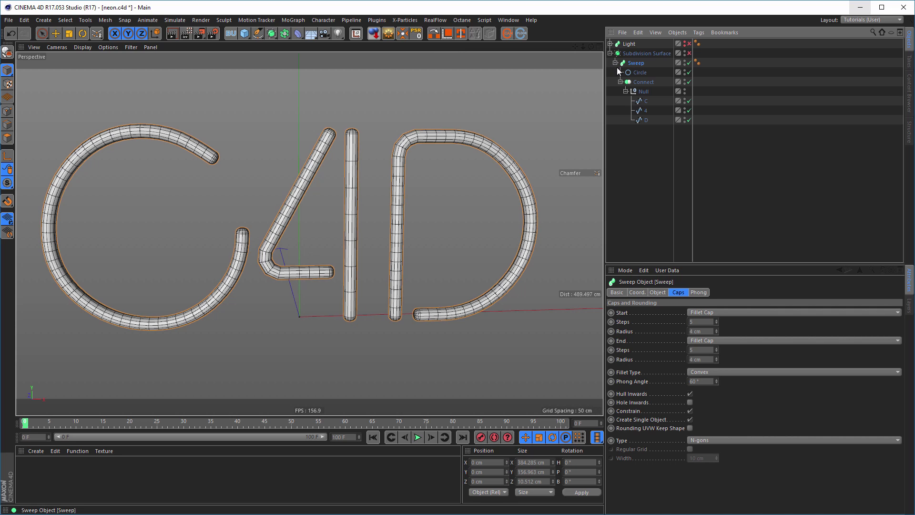
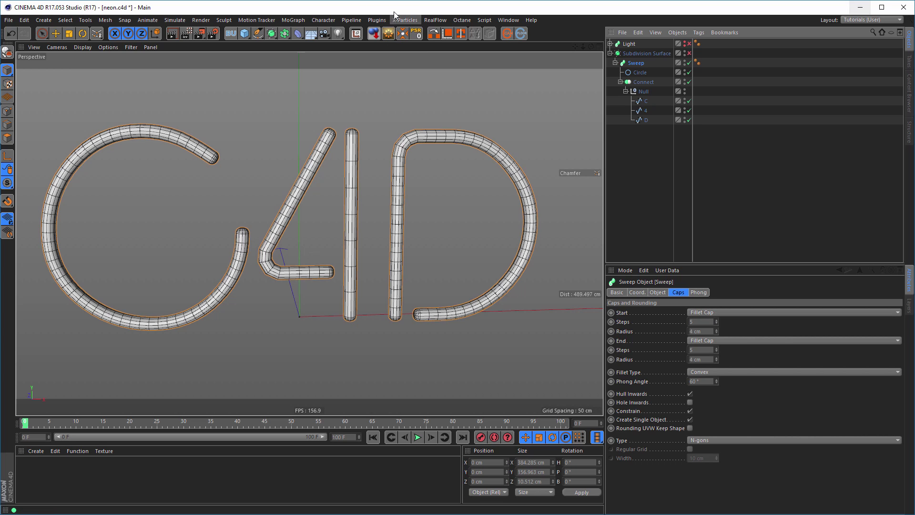
click(388, 39)
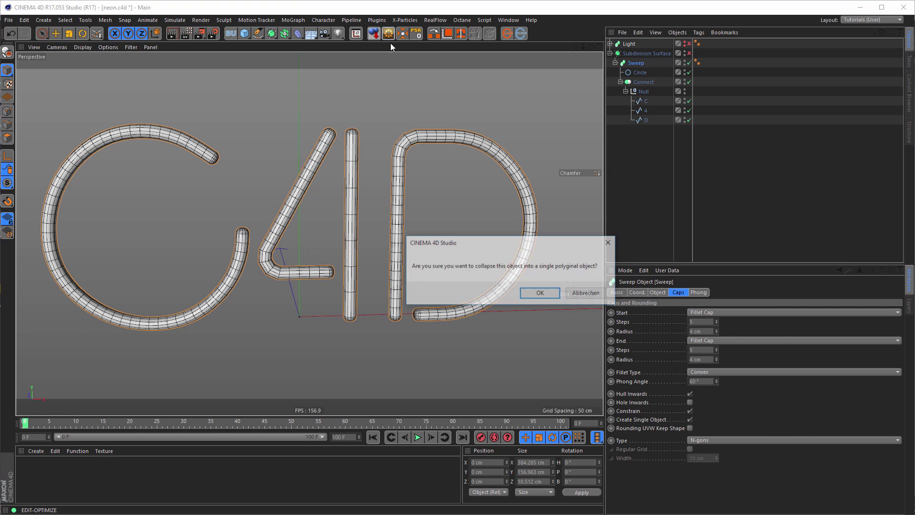
click(541, 293)
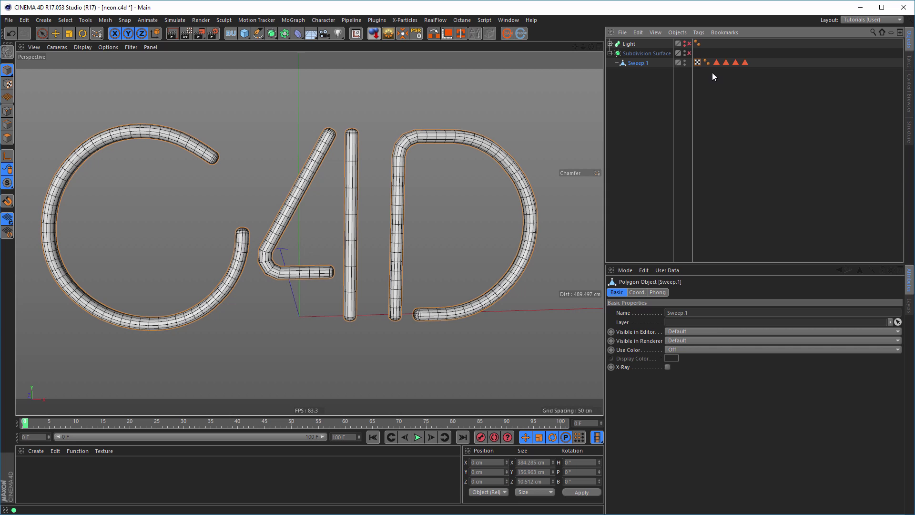
drag(788, 72, 802, 86)
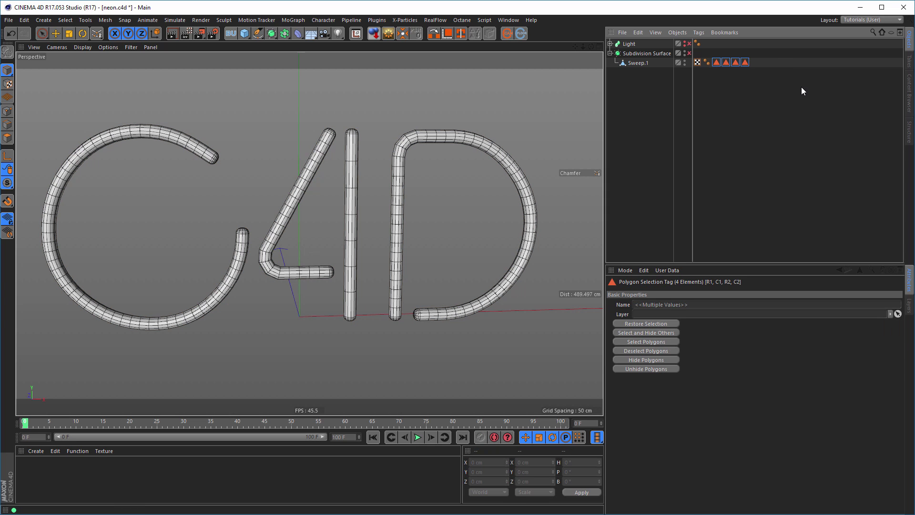
key(Delete)
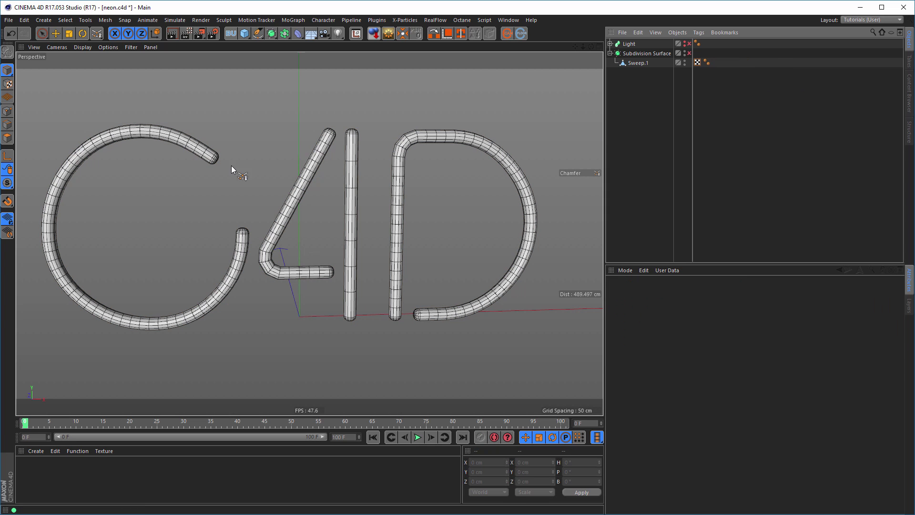
In polygon mode, loop-select the ring of polygons surrounding the innermost cap faces at the C's upper tube end
alt+middle_drag(223, 166, 275, 169)
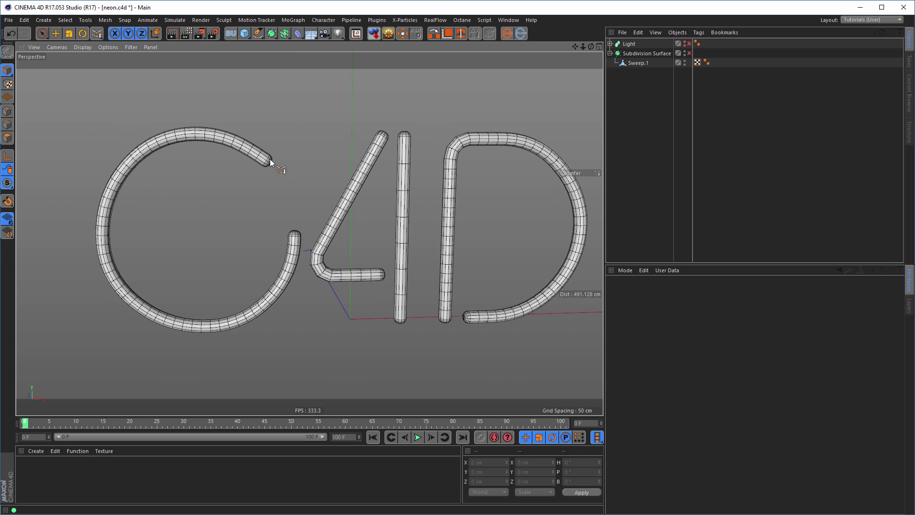
mouse_move(270, 161)
alt+mouse_down()
mouse_move(293, 170)
mouse_move(266, 164)
alt+mouse_up()
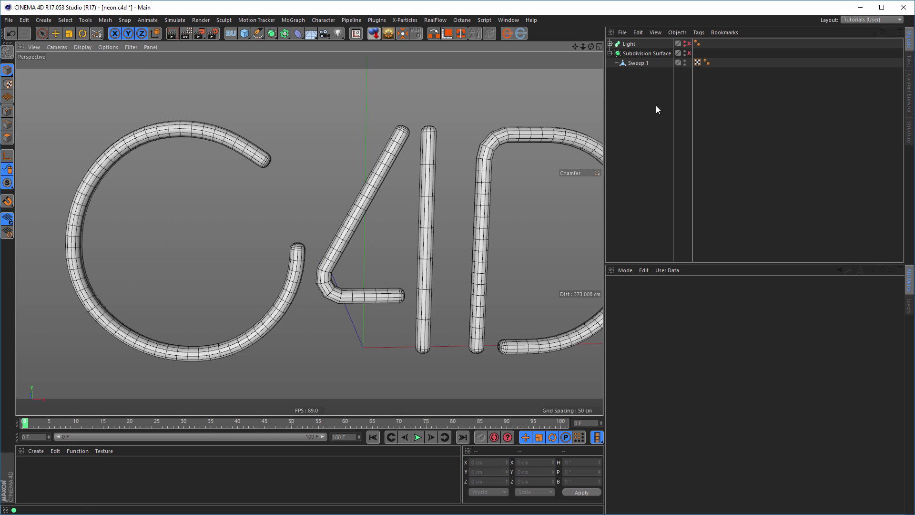
click(636, 64)
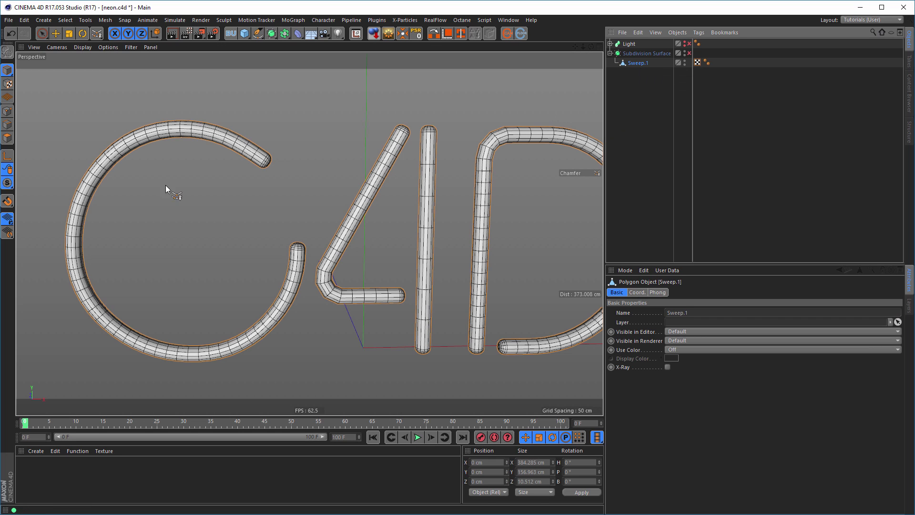
click(7, 140)
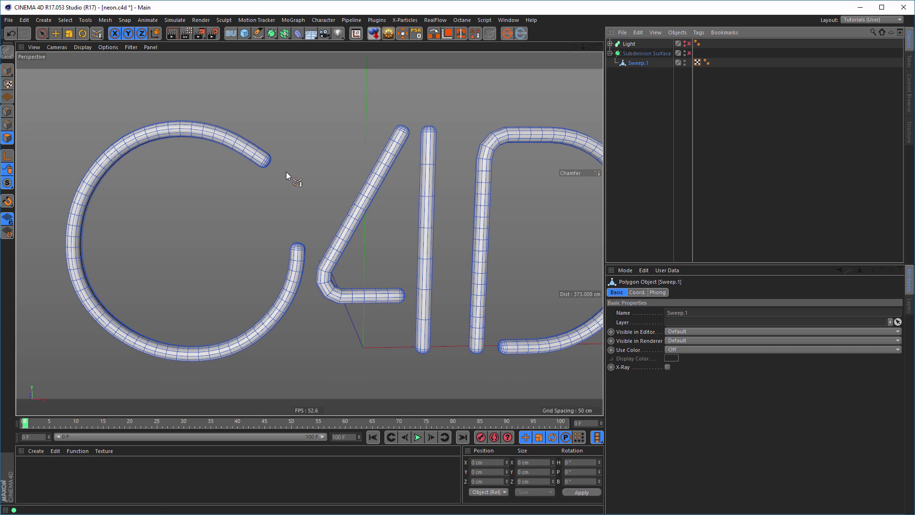
scroll(272, 170, up, 8)
alt+drag(232, 158, 324, 199)
alt+right_drag(310, 164, 354, 164)
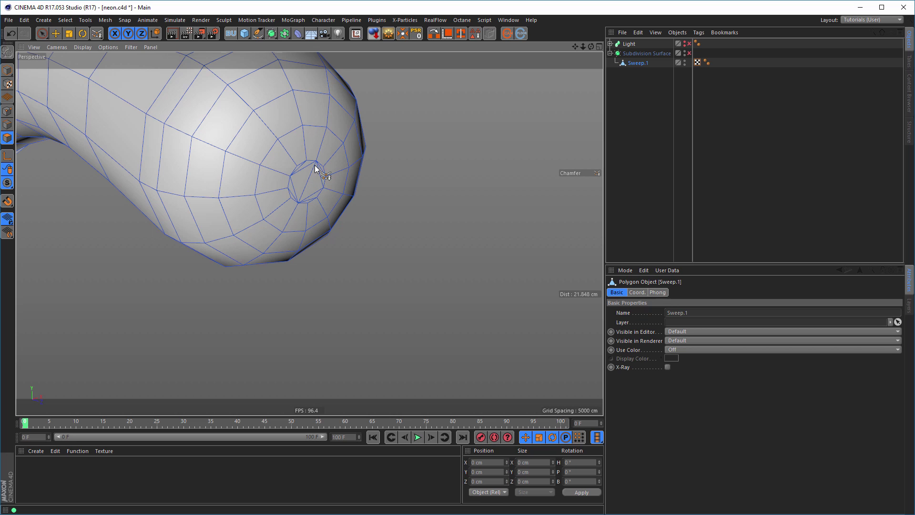
scroll(336, 166, up, 3)
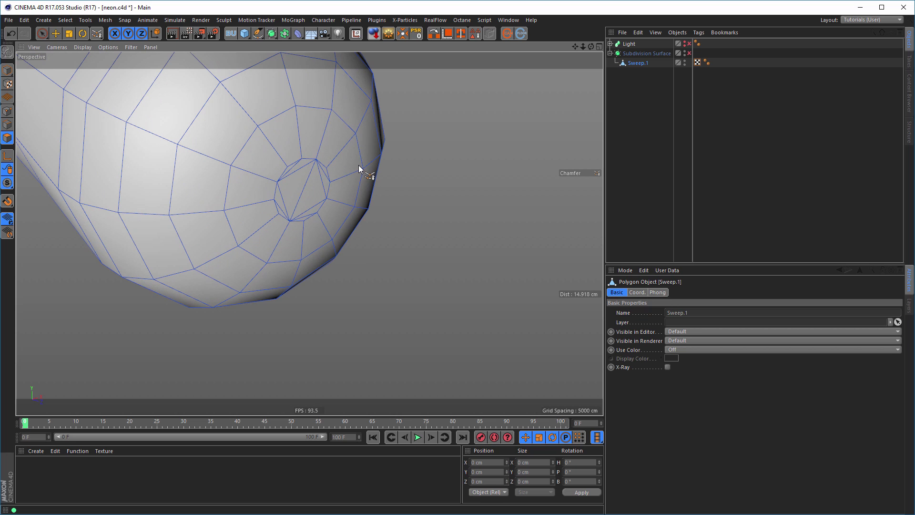
right_click(242, 205)
click(267, 220)
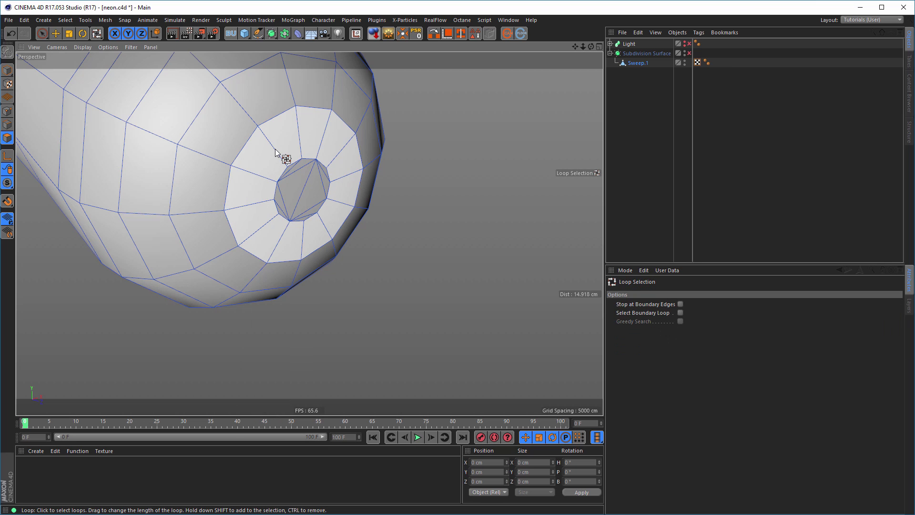
click(275, 150)
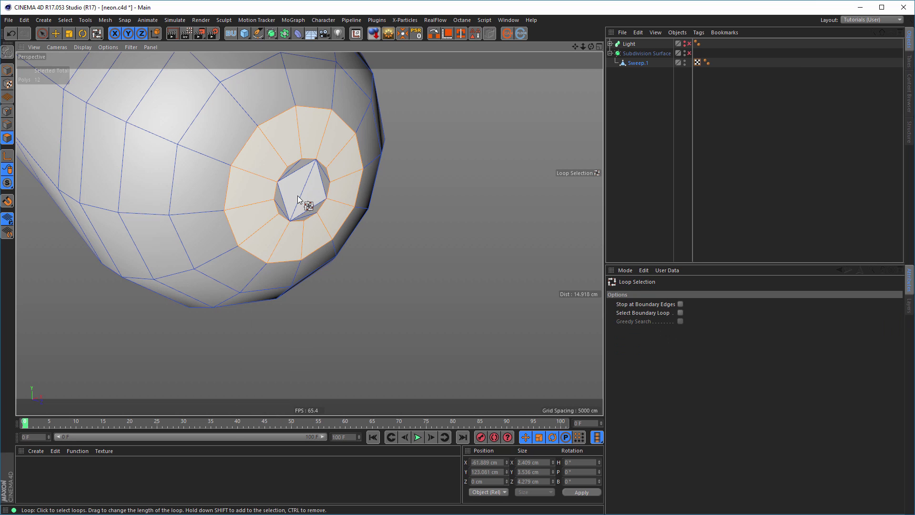
Use Fill Selection to select the cap's central polygons enclosed by the selected ring
right_click(422, 214)
click(448, 314)
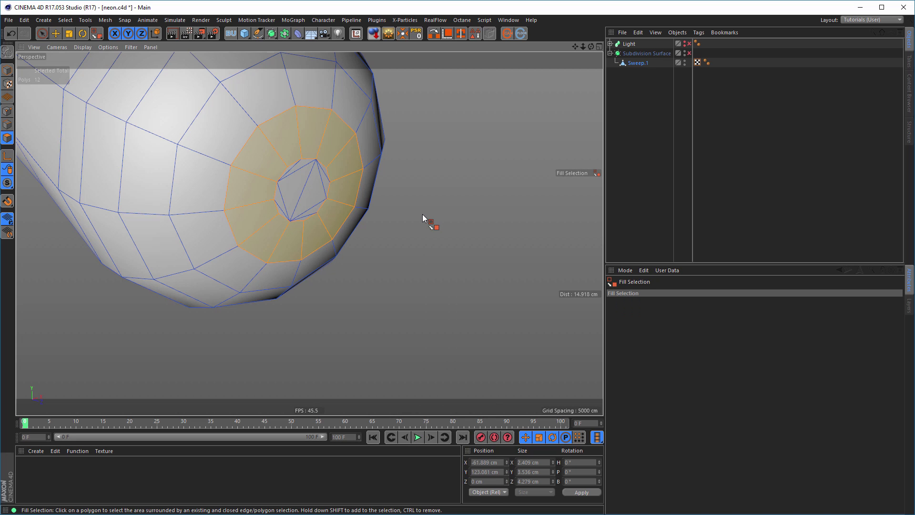
click(301, 190)
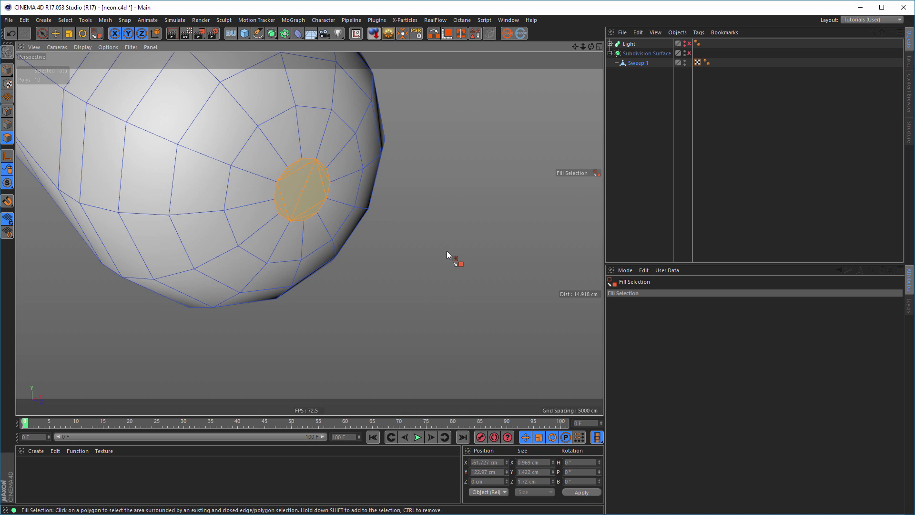
Dissolve the selected centre polygons of the C's upper end cap into a single face
right_click(436, 215)
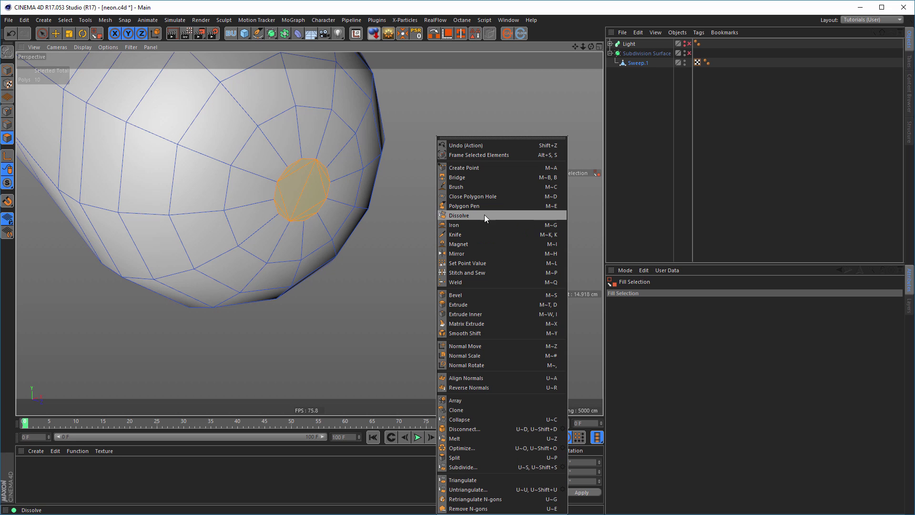
click(498, 212)
Loop-select the ring of polygons surrounding the innermost cap faces at the C's lower tube end
alt+right_drag(292, 219, 229, 252)
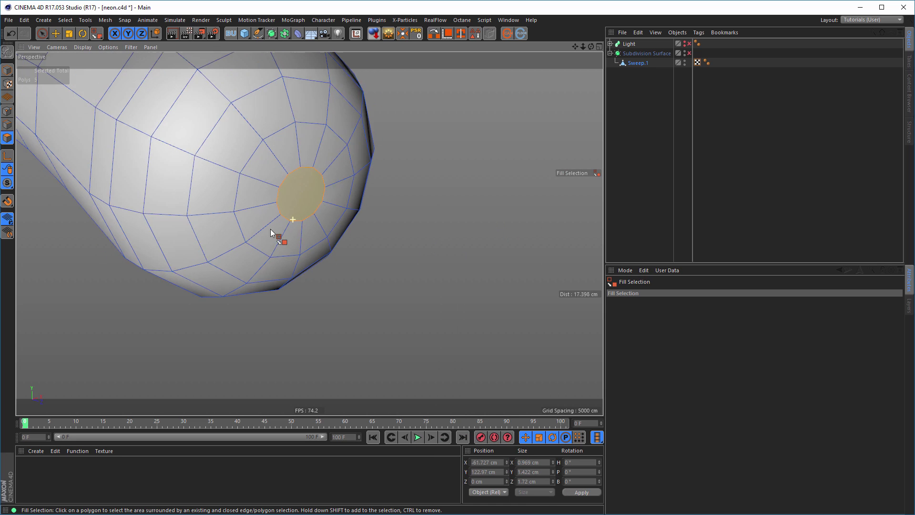
alt+right_drag(321, 259, 189, 287)
alt+middle_drag(313, 215, 321, 194)
alt+right_drag(315, 199, 157, 262)
alt+right_drag(324, 271, 549, 200)
alt+drag(360, 223, 353, 286)
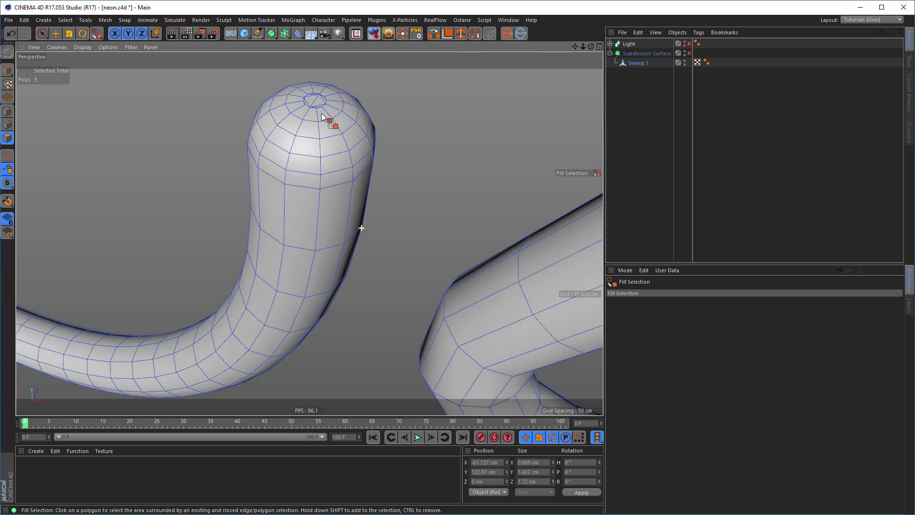
alt+right_drag(320, 112, 362, 111)
alt+drag(362, 111, 360, 232)
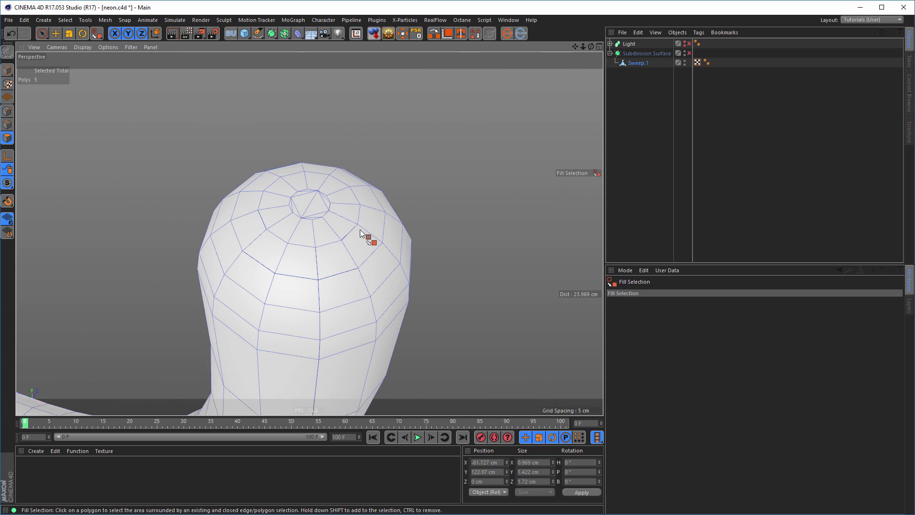
key(u)
key(l)
click(341, 219)
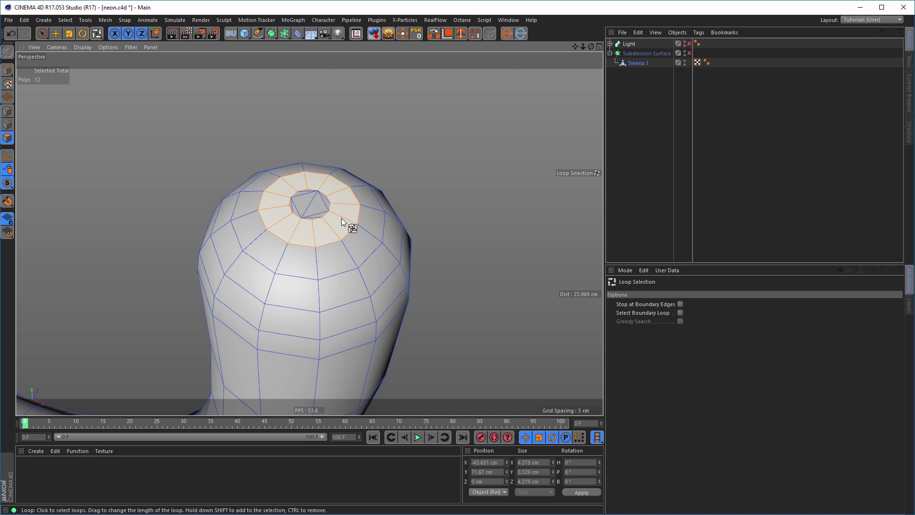
Fill-select the centre polygons enclosed by the ring on the C's lower end cap and dissolve them
key(u)
key(f)
click(326, 206)
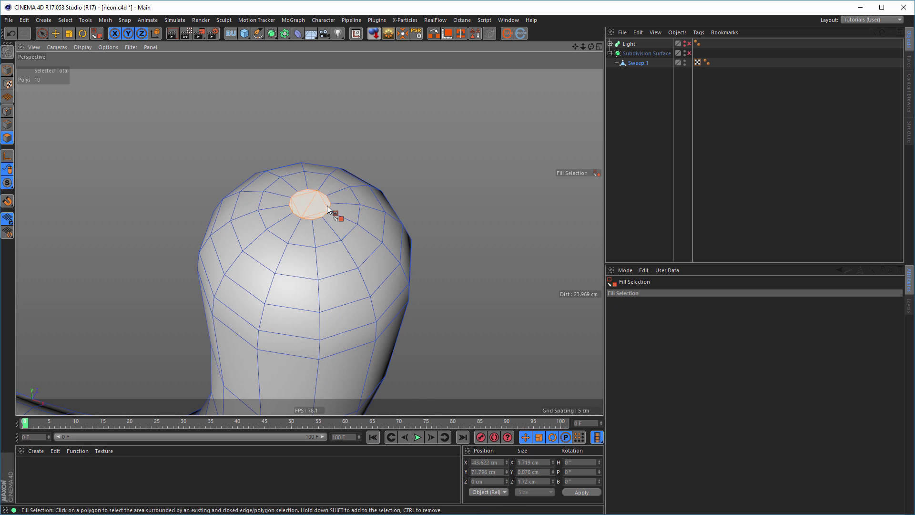
right_click(468, 194)
click(526, 216)
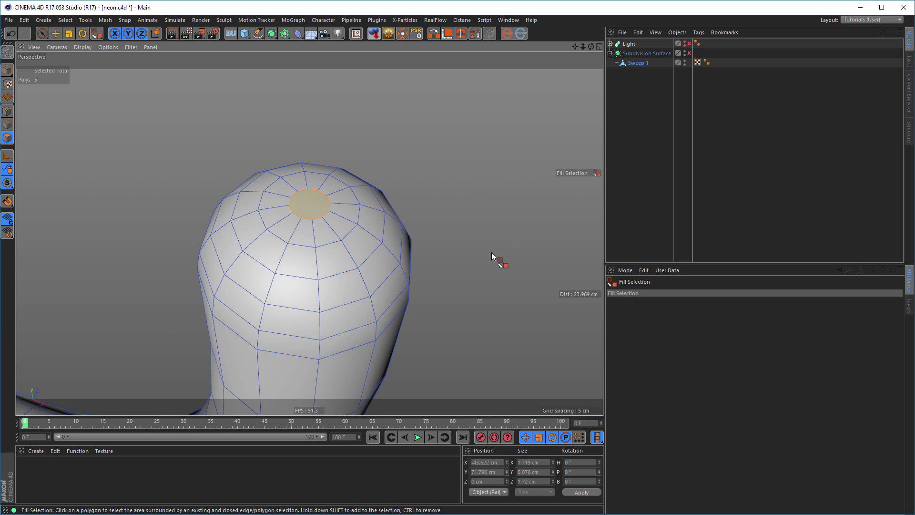
Loop-select the polygon ring around the innermost cap faces at the end of the 4's horizontal bar
scroll(419, 242, down, 10)
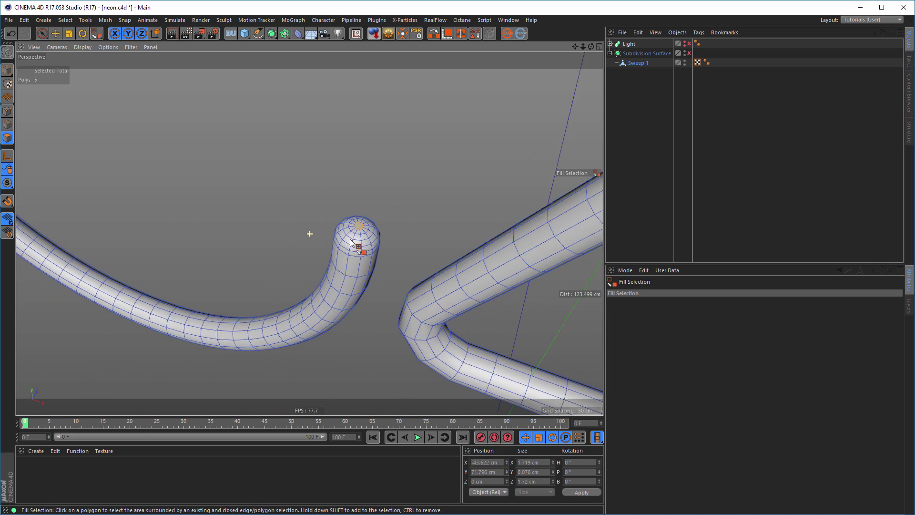
alt+drag(351, 242, 545, 322)
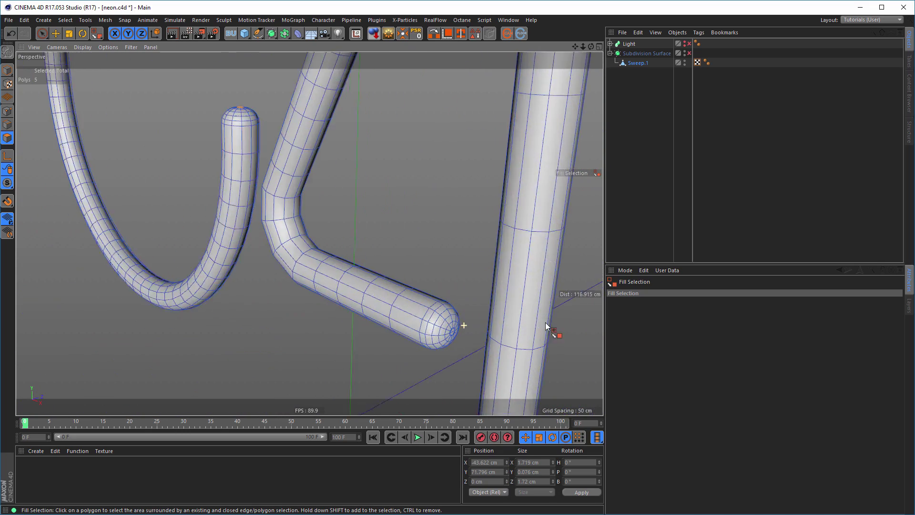
scroll(453, 325, up, 10)
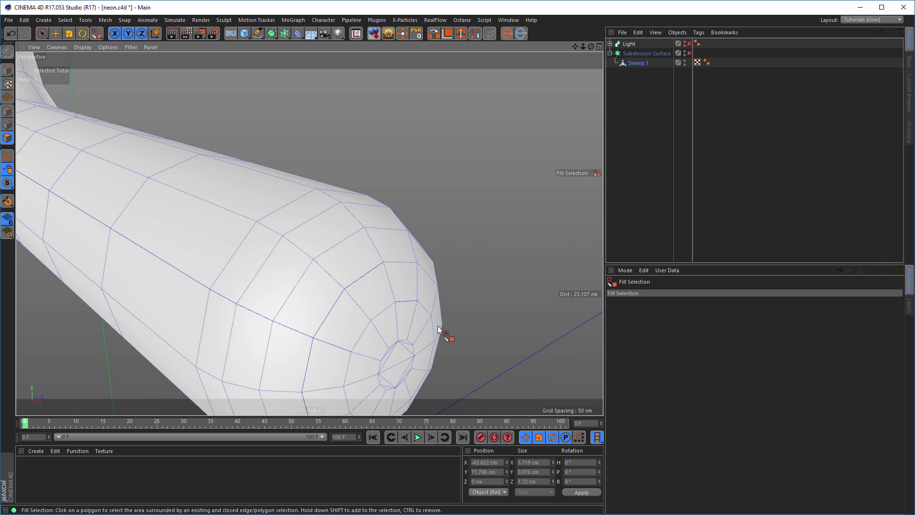
key(u)
key(l)
click(410, 325)
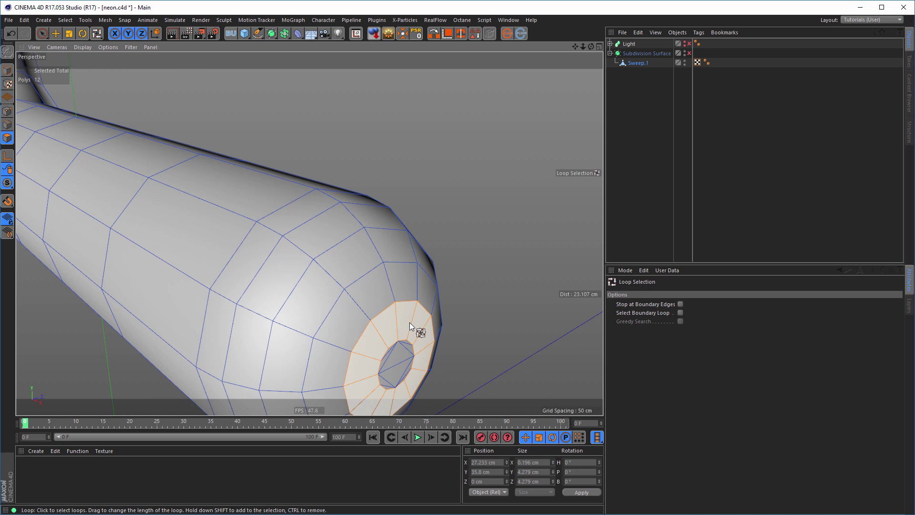
Fill-select the enclosed centre polygons on the 4's horizontal bar cap and dissolve them
key(u)
key(f)
click(401, 353)
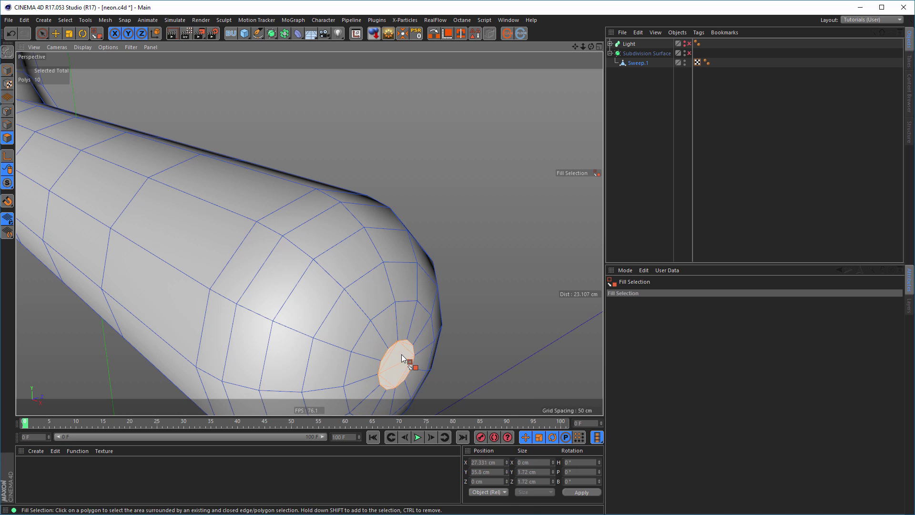
right_click(402, 354)
click(482, 219)
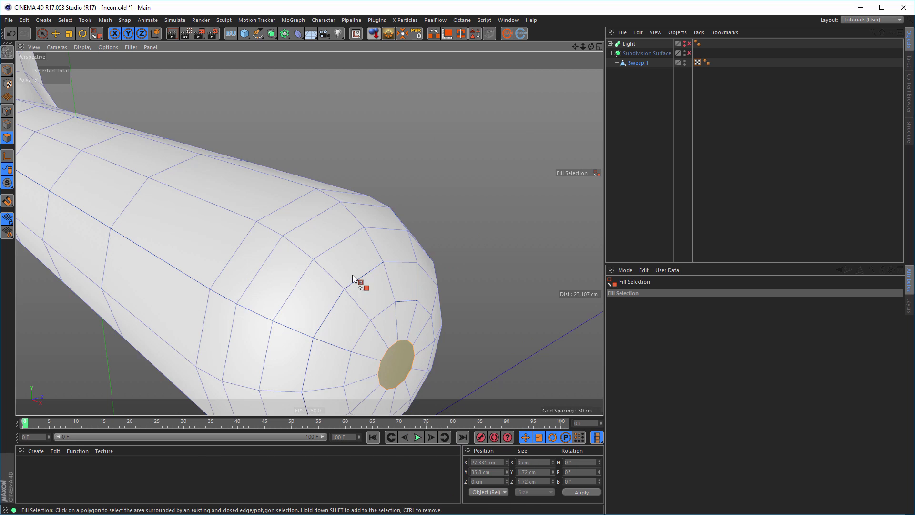
Loop-select the polygon ring around the innermost cap faces at the upper end of the 4's diagonal tube
alt+right_drag(353, 274, 230, 298)
alt+middle_drag(292, 285, 301, 349)
alt+middle_drag(335, 177, 318, 426)
alt+right_drag(360, 226, 379, 213)
alt+drag(384, 209, 385, 194)
alt+right_drag(385, 193, 474, 204)
key(u)
key(l)
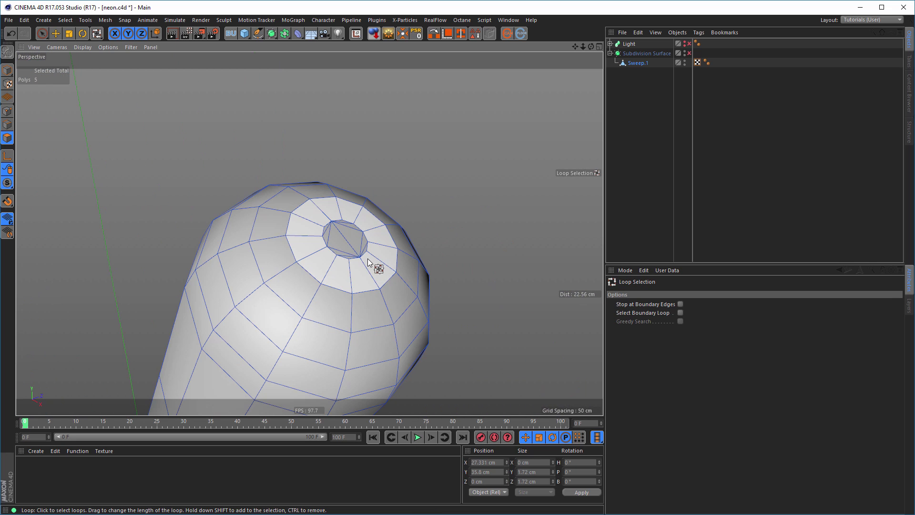
click(367, 259)
Fill-select the enclosed centre polygons on the upper cap of the 4's diagonal tube and dissolve them
key(u)
key(f)
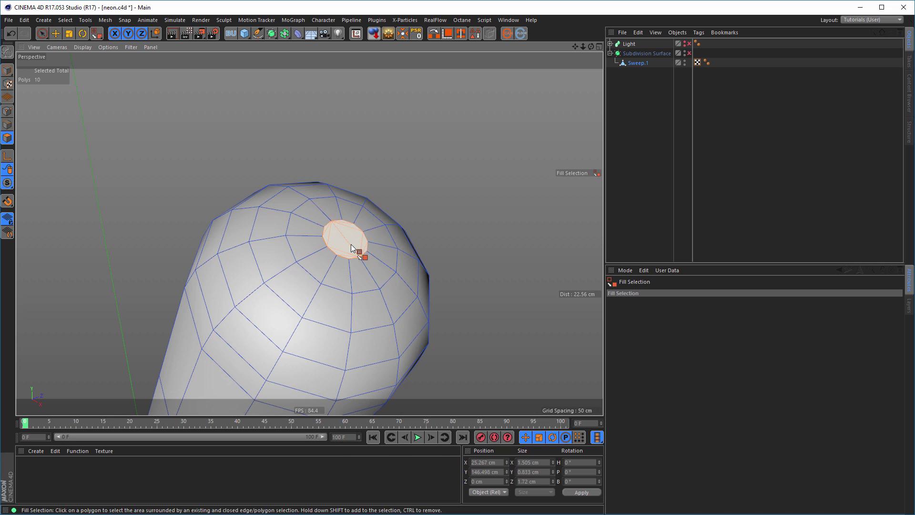
click(355, 245)
right_click(352, 244)
click(430, 218)
Loop-select the polygon ring around the innermost cap faces at the upper end of the 4's vertical tube
alt+right_drag(388, 295, 193, 316)
alt+drag(442, 327, 425, 304)
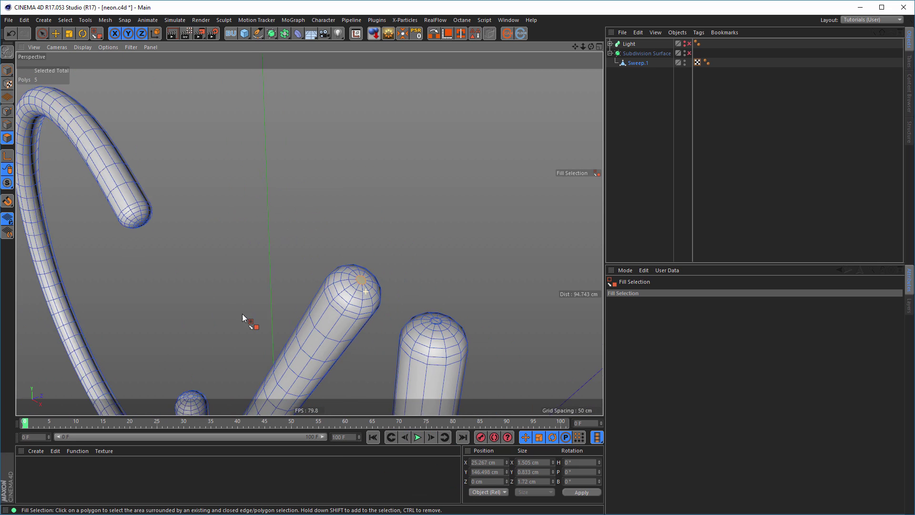
alt+right_drag(425, 304, 527, 285)
key(u)
key(l)
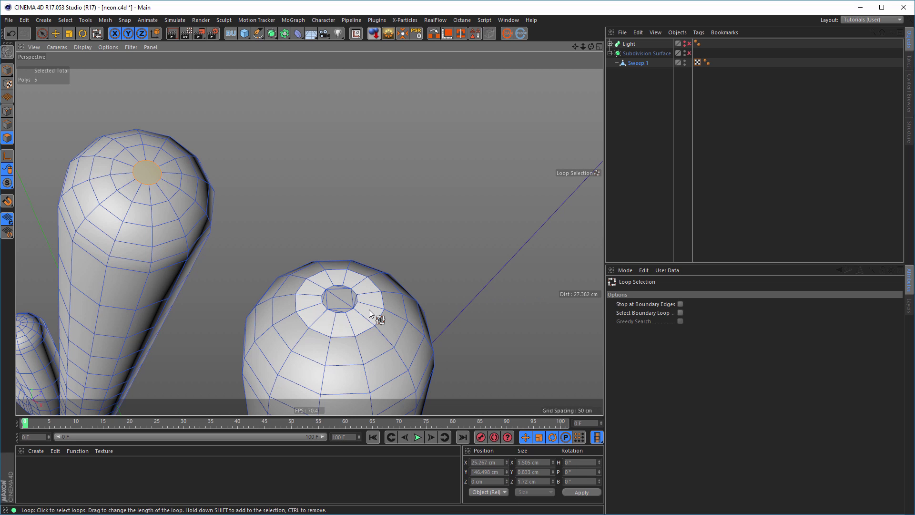
click(373, 314)
Fill-select the enclosed centre polygons on the upper cap of the 4's vertical tube and dissolve them
key(u)
key(f)
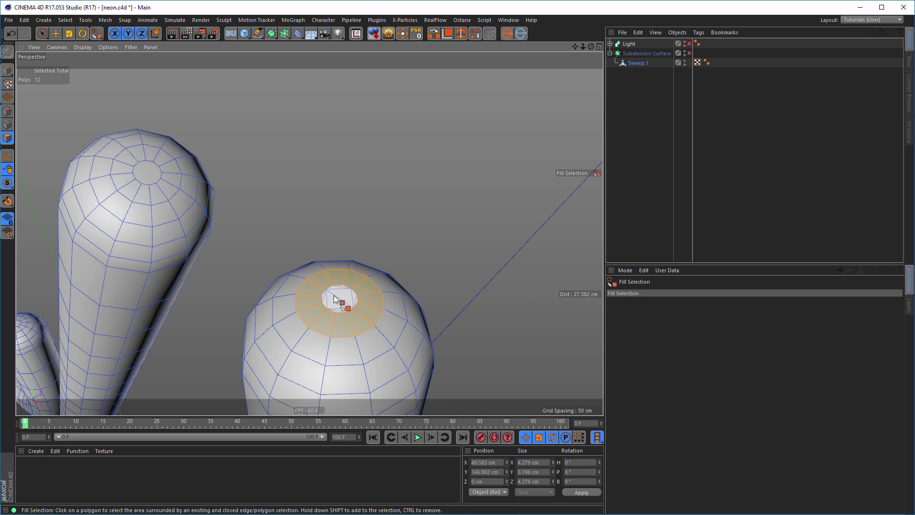
click(336, 300)
right_click(334, 298)
click(419, 216)
Loop-select the polygon ring around the innermost cap faces at the lower end of the 4's vertical tube
alt+right_drag(386, 281, 306, 364)
alt+middle_drag(381, 291, 378, 184)
alt+drag(365, 244, 359, 281)
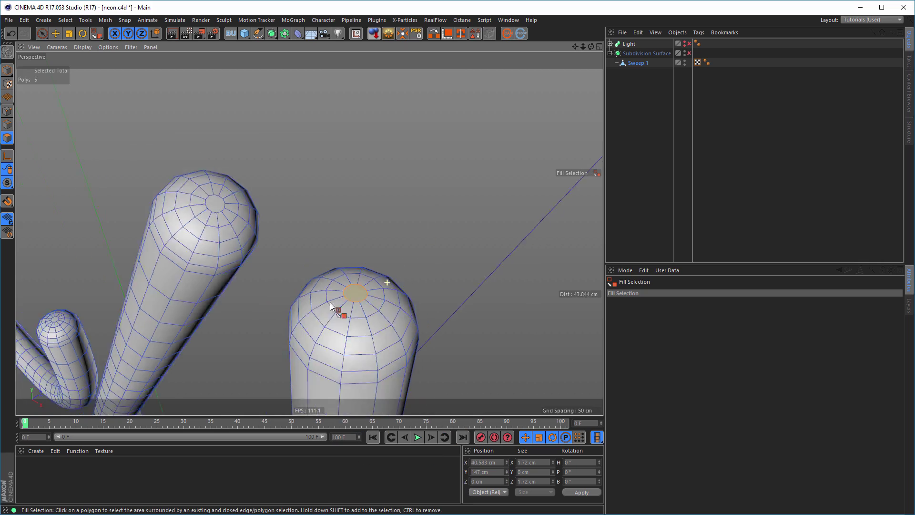
alt+right_drag(358, 283, 527, 253)
alt+drag(416, 275, 423, 301)
key(u)
key(l)
click(393, 284)
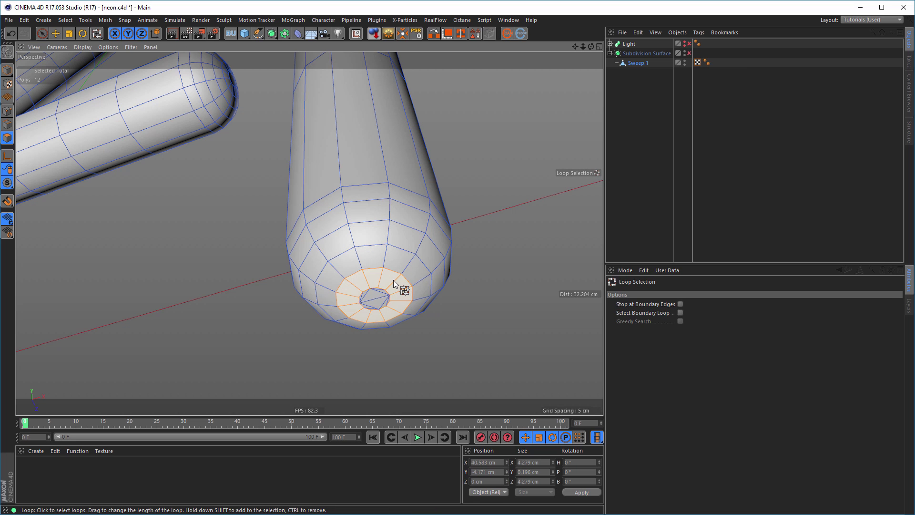
Fill-select the enclosed centre polygons on the lower cap of the 4's vertical tube and dissolve them
key(u)
key(f)
click(380, 297)
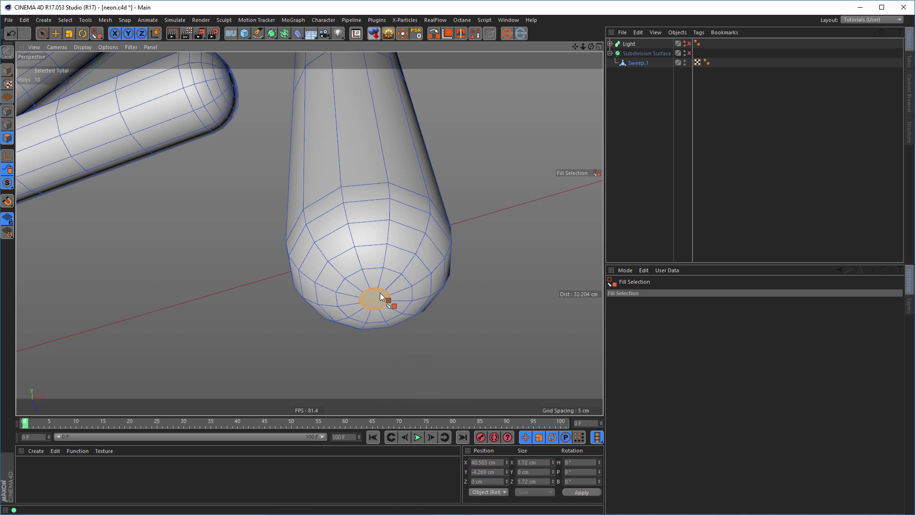
right_click(380, 296)
click(479, 222)
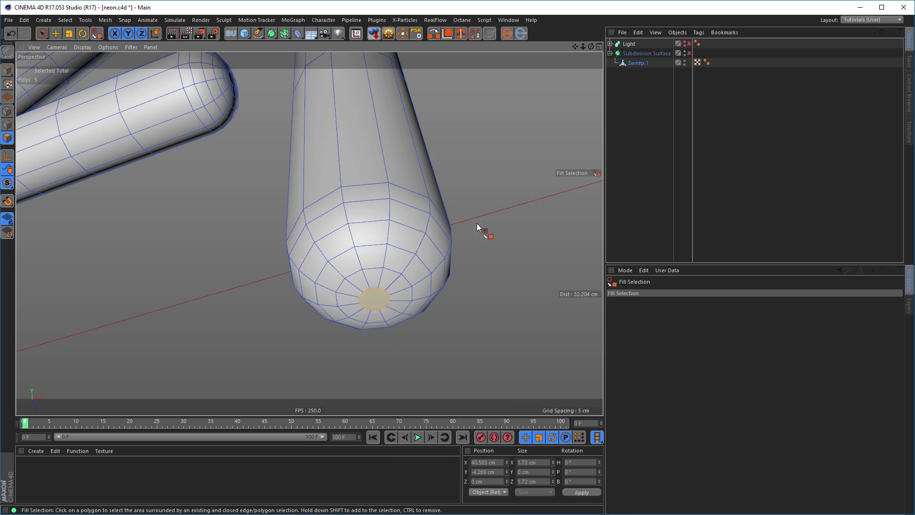
Examine the end caps and polygon flow of the C, 4 and D tubes from several angles
scroll(418, 274, down, 8)
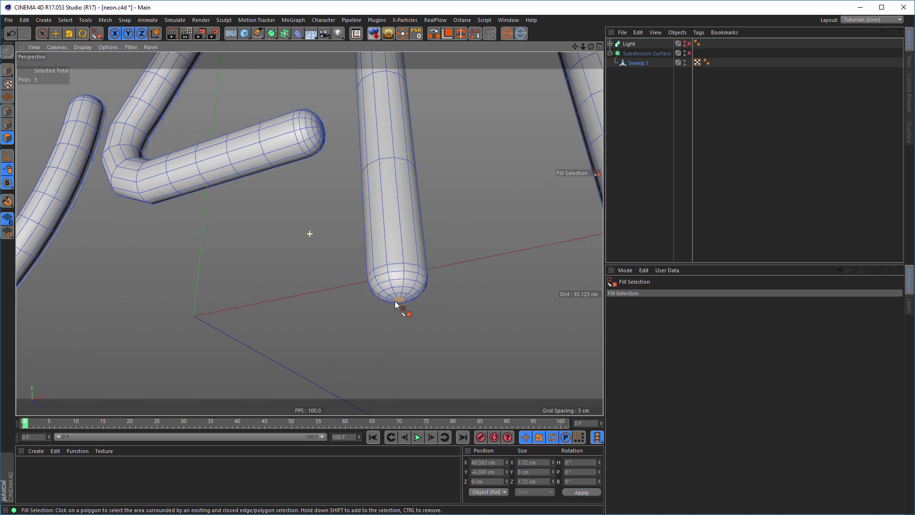
alt+drag(396, 268, 310, 229)
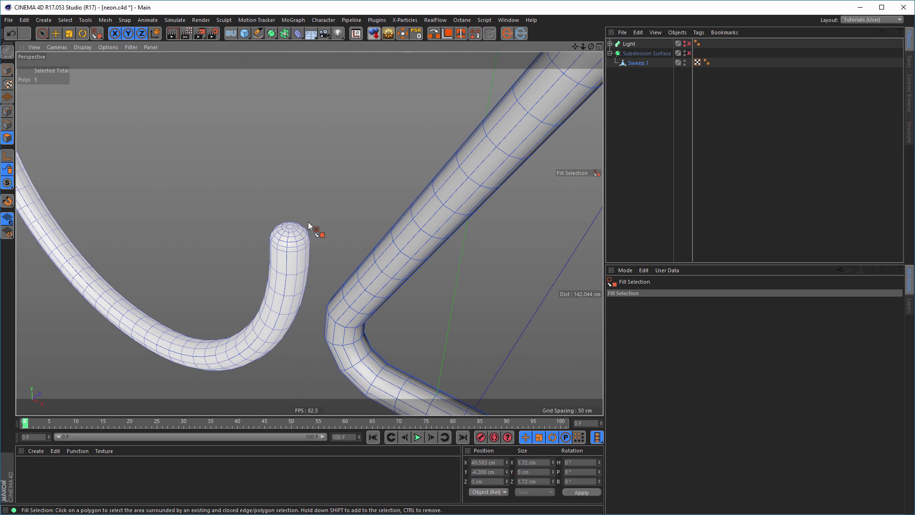
scroll(302, 237, up, 10)
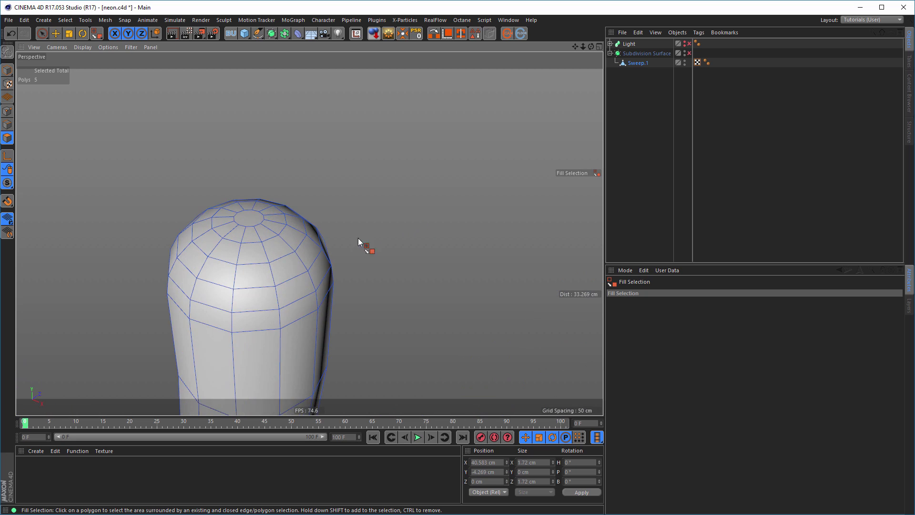
alt+right_drag(262, 221, 147, 264)
alt+right_drag(235, 240, 205, 253)
mouse_move(410, 186)
alt+mouse_down()
mouse_move(405, 143)
mouse_move(403, 174)
alt+mouse_up()
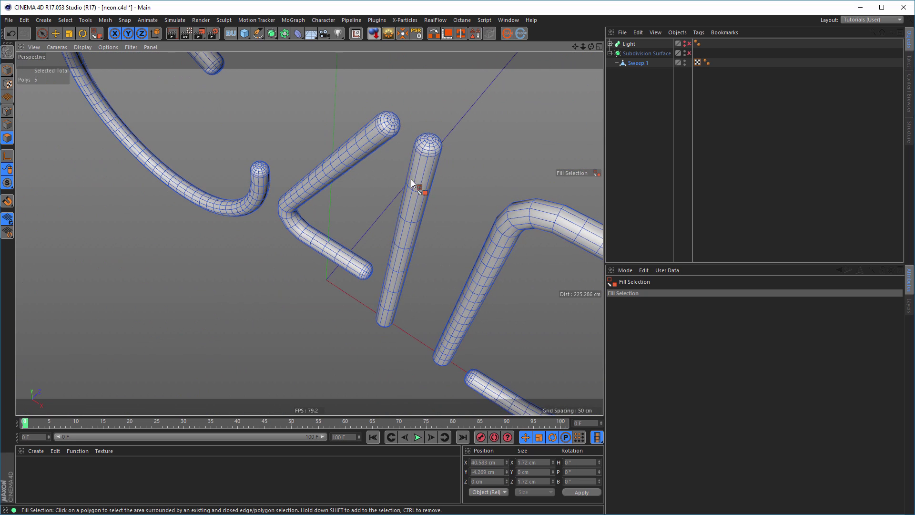
scroll(429, 257, down, 5)
alt+drag(429, 257, 394, 172)
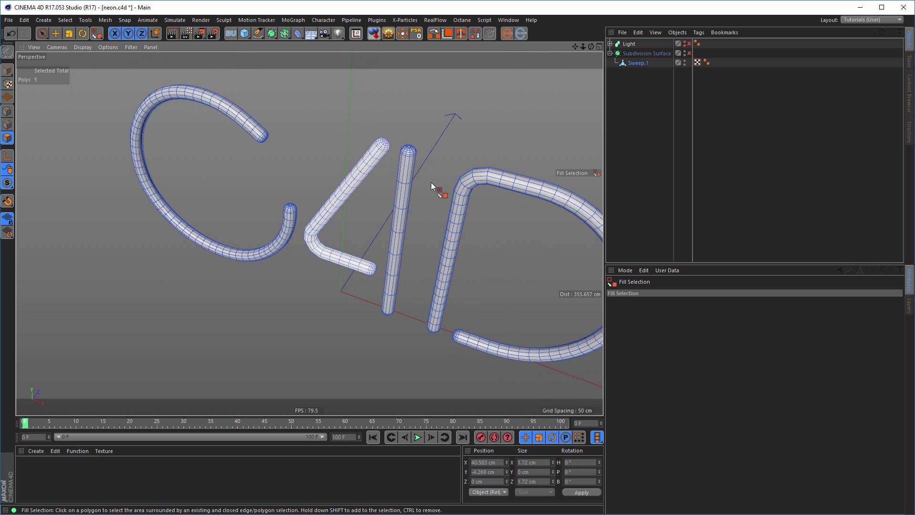
alt+drag(382, 198, 263, 191)
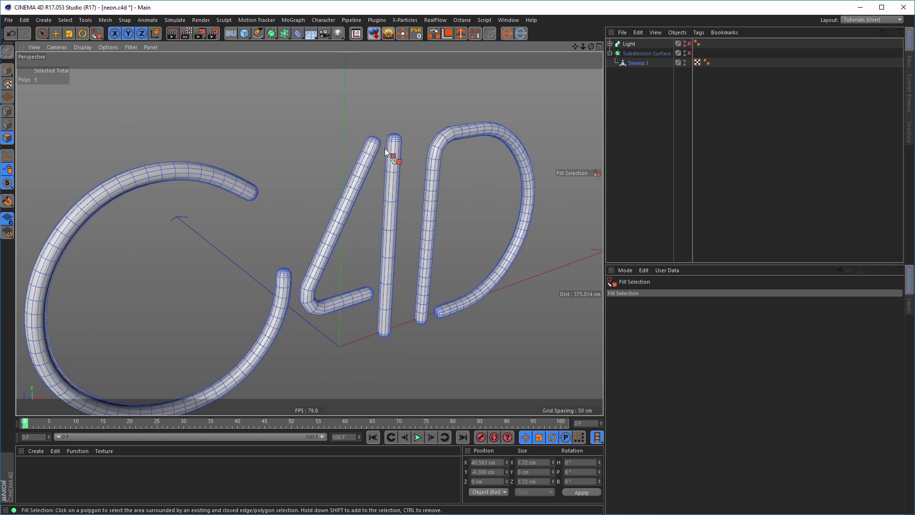
alt+right_drag(390, 148, 442, 149)
alt+drag(414, 135, 411, 69)
alt+drag(402, 162, 390, 240)
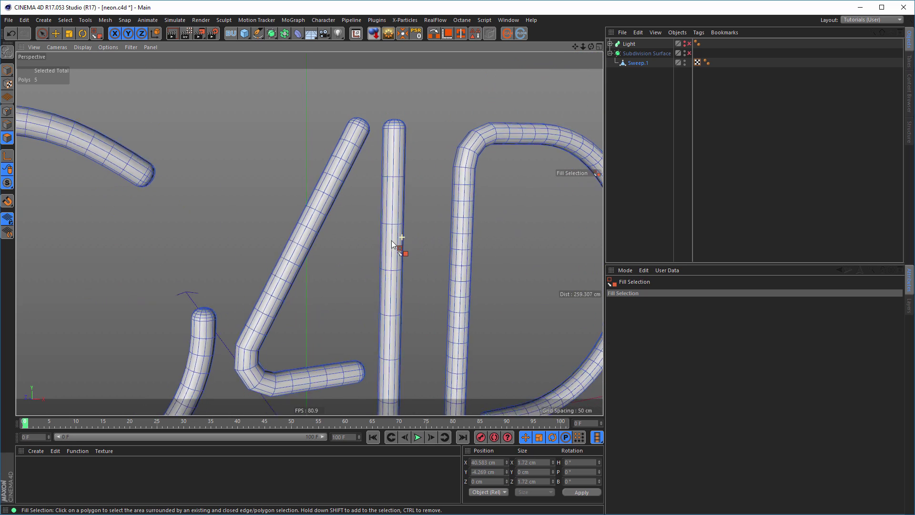
alt+right_drag(391, 240, 354, 257)
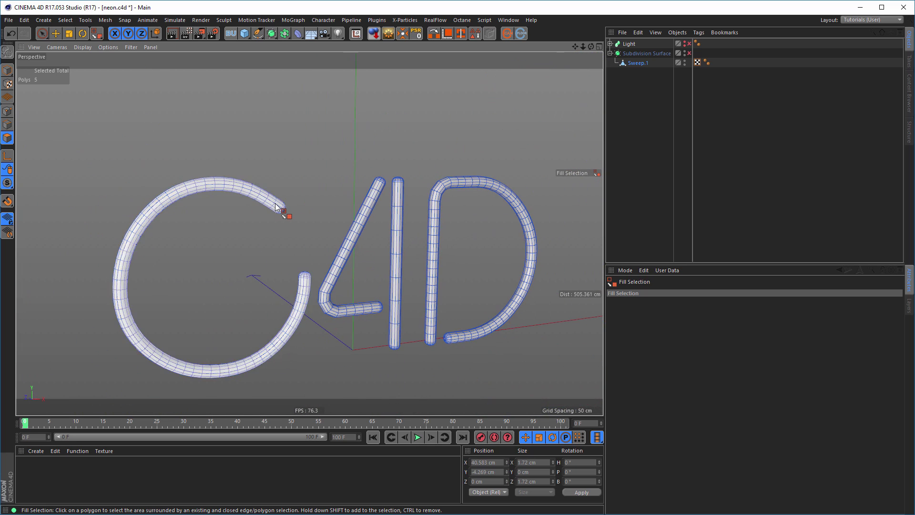
Loop-select the ring of tube polygons directly behind the rounded cap at the C's upper end
alt+right_drag(275, 204, 470, 186)
alt+drag(311, 210, 390, 207)
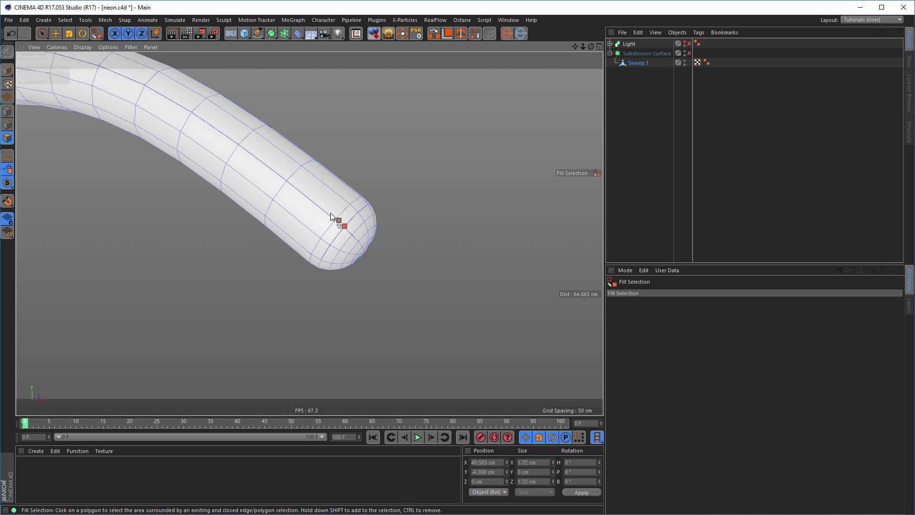
key(u)
key(l)
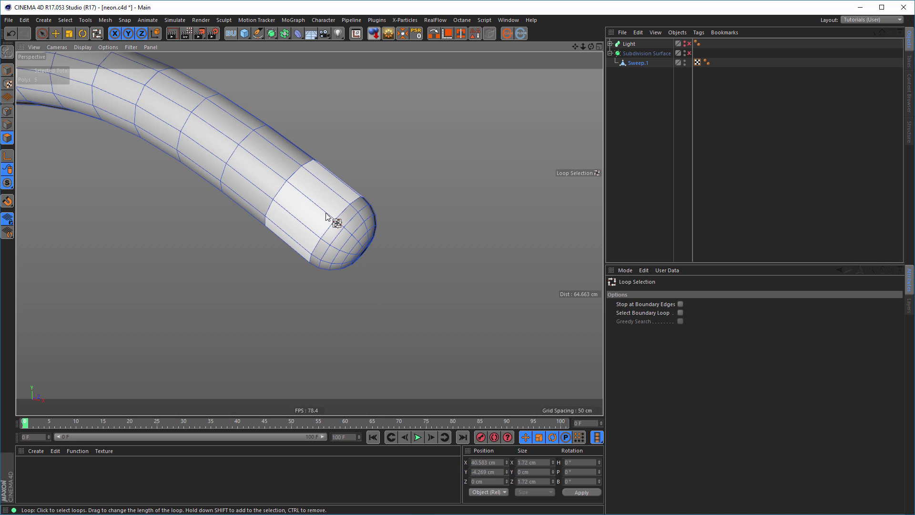
click(307, 231)
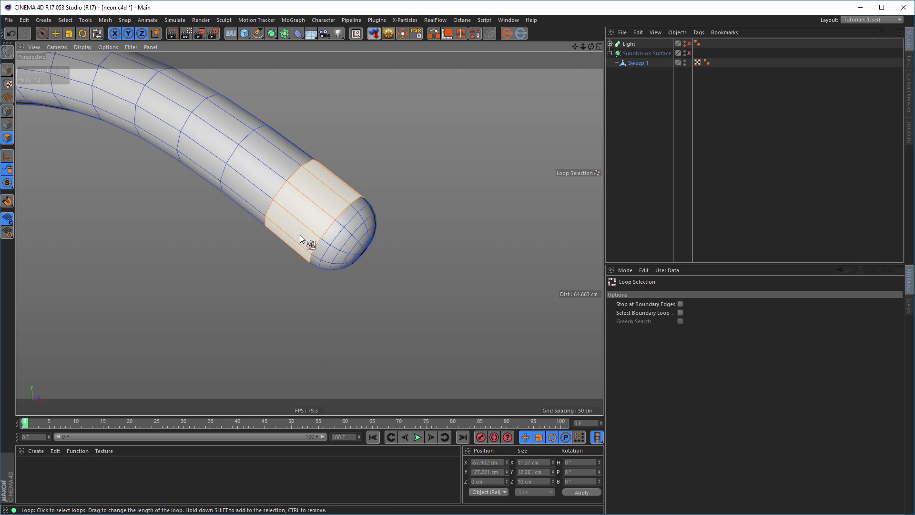
alt+right_drag(296, 235, 259, 246)
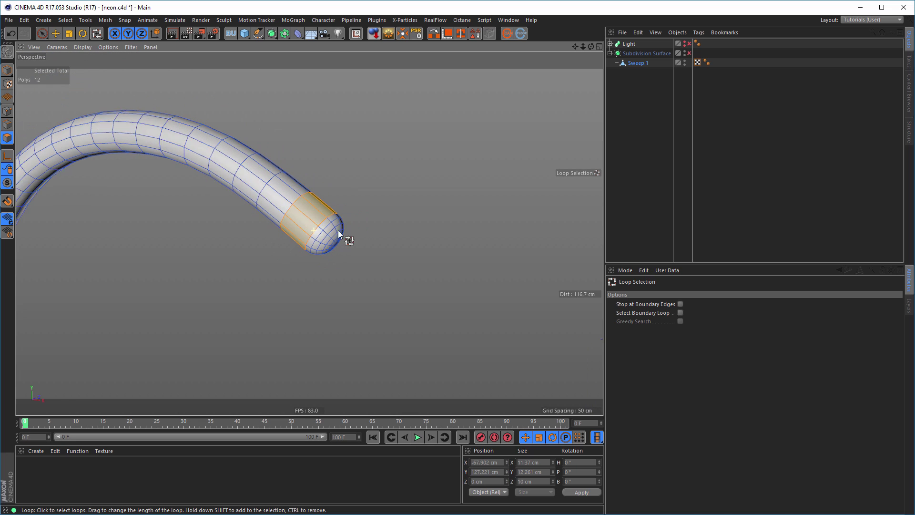
alt+right_drag(338, 230, 389, 230)
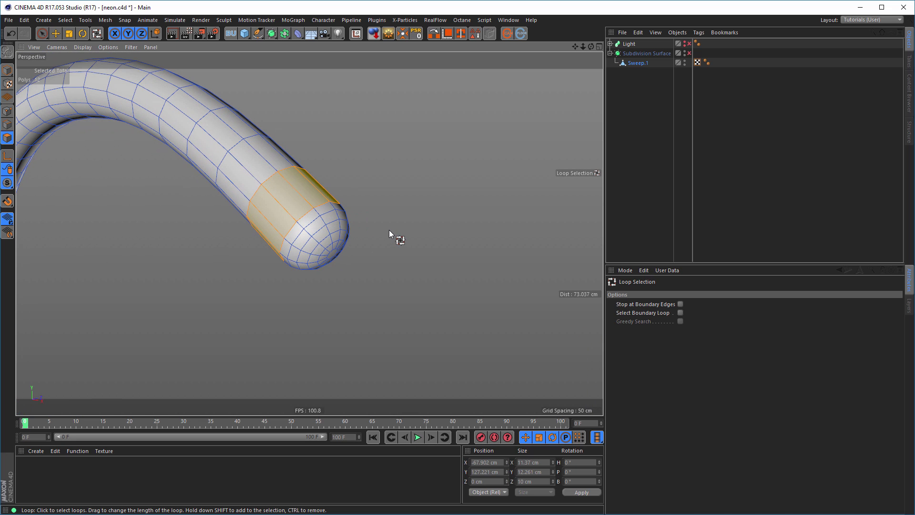
Fill-select the rounded cap enclosed by the selected polygon ring at the C's upper end
key(u)
key(f)
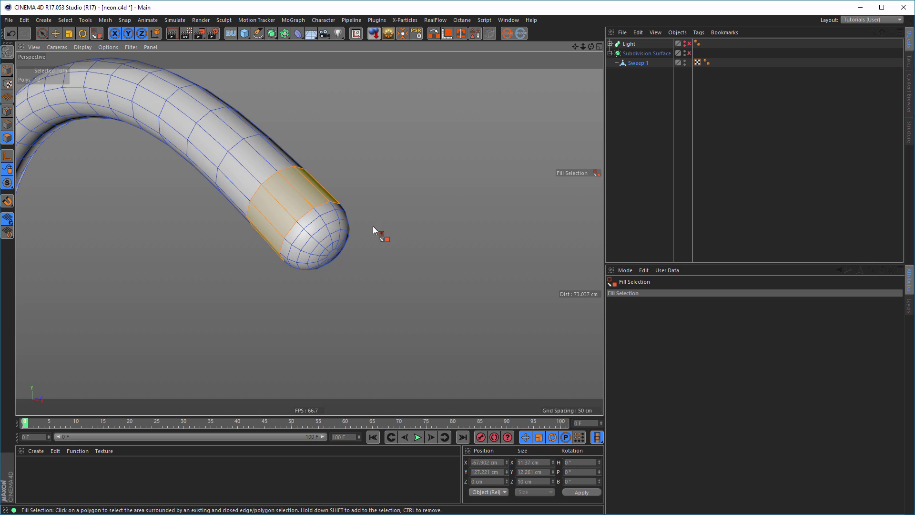
click(329, 229)
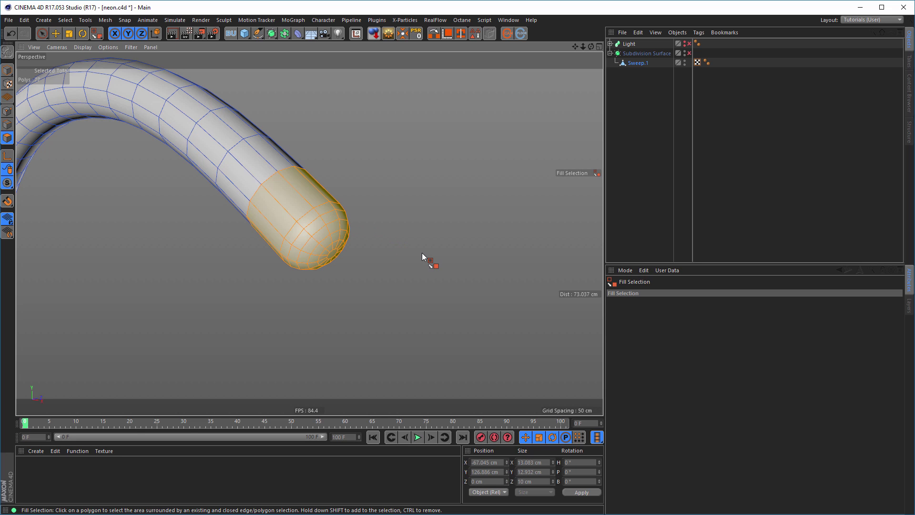
Add the polygon ring behind the cap and the enclosed rounded cap at the C's lower end to the selection
alt+right_drag(409, 255, 289, 305)
alt+middle_drag(409, 381, 367, 297)
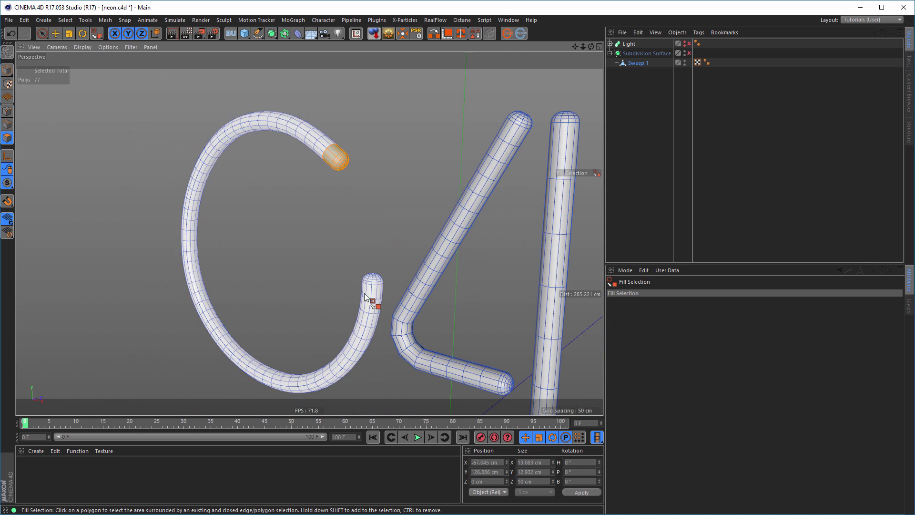
alt+right_drag(367, 297, 467, 273)
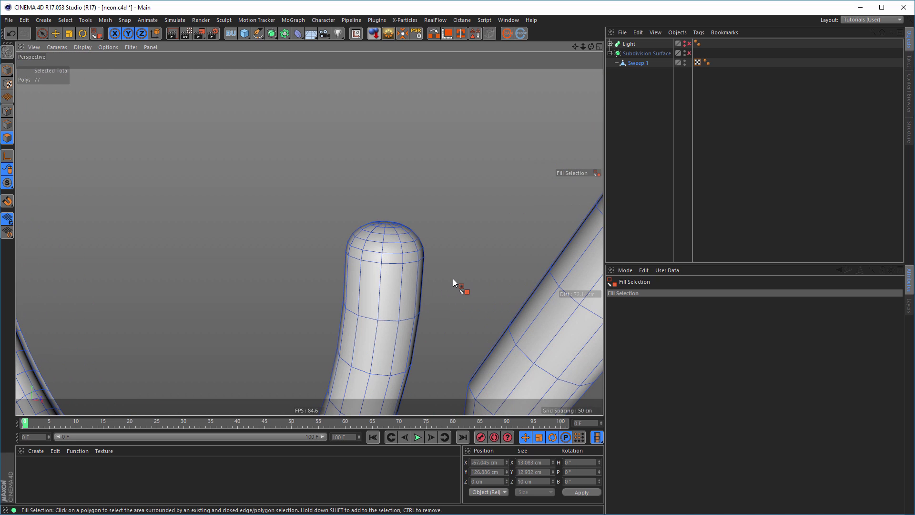
key(u)
key(l)
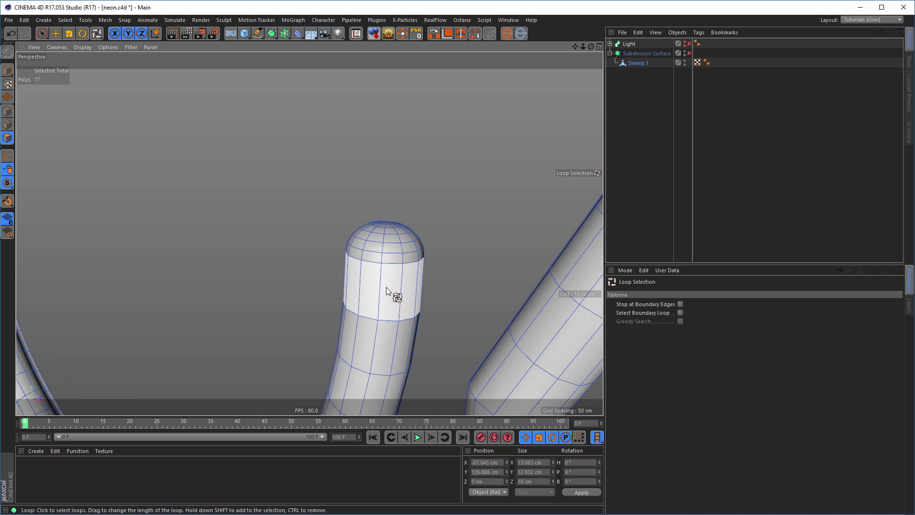
shift+click(386, 287)
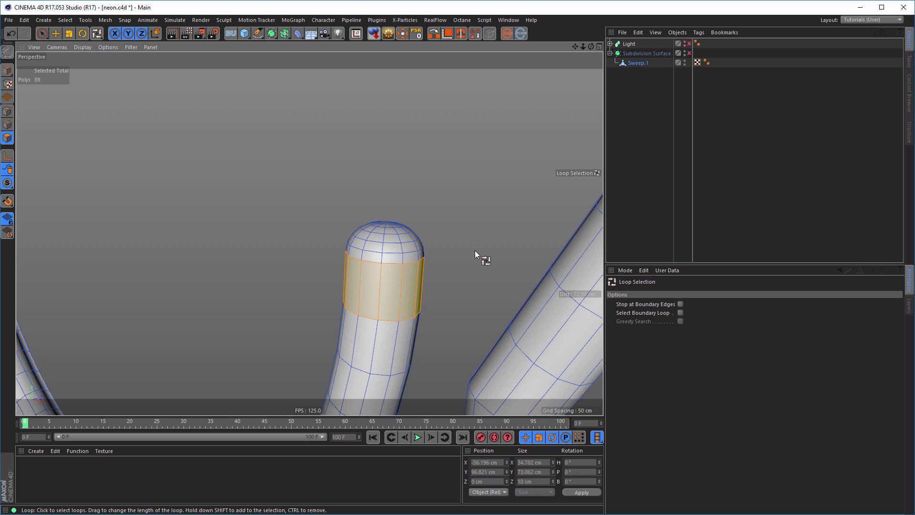
key(u)
key(f)
shift+click(390, 240)
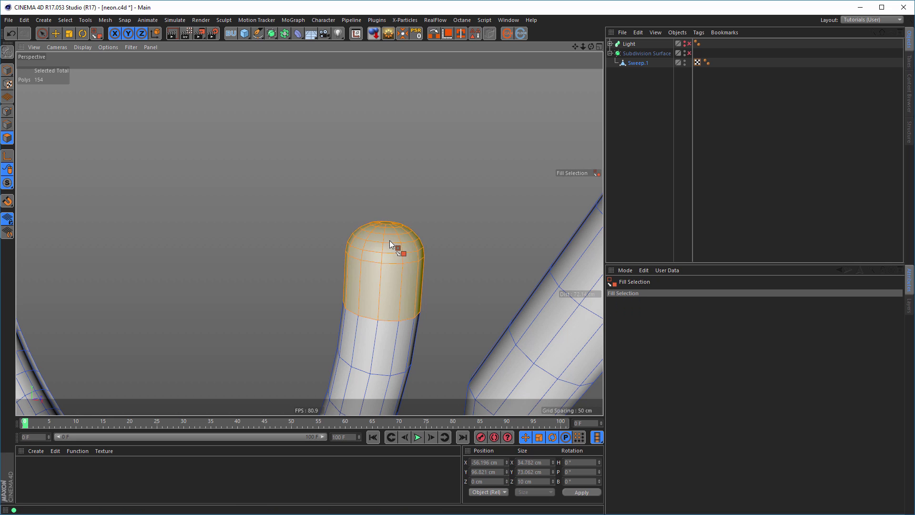
Split the selected end sections of the C into a separate polygon object
alt+right_drag(388, 244, 270, 275)
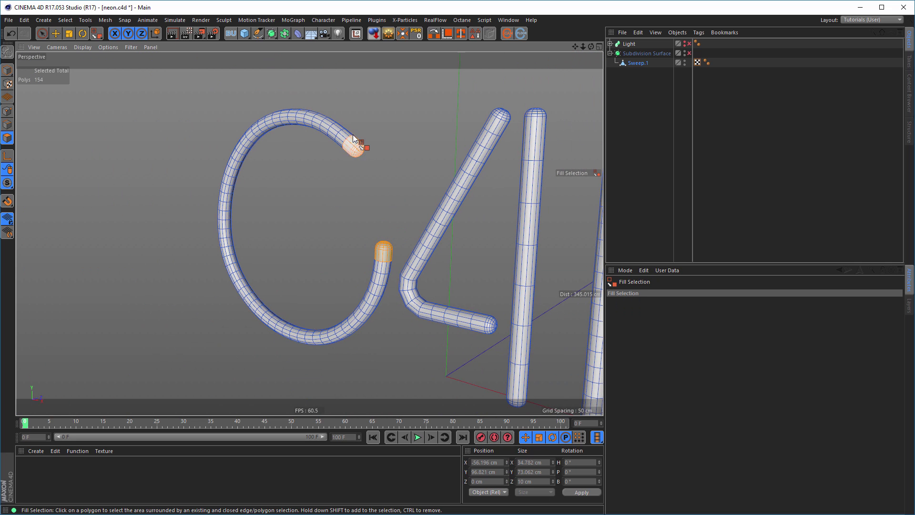
right_click(431, 145)
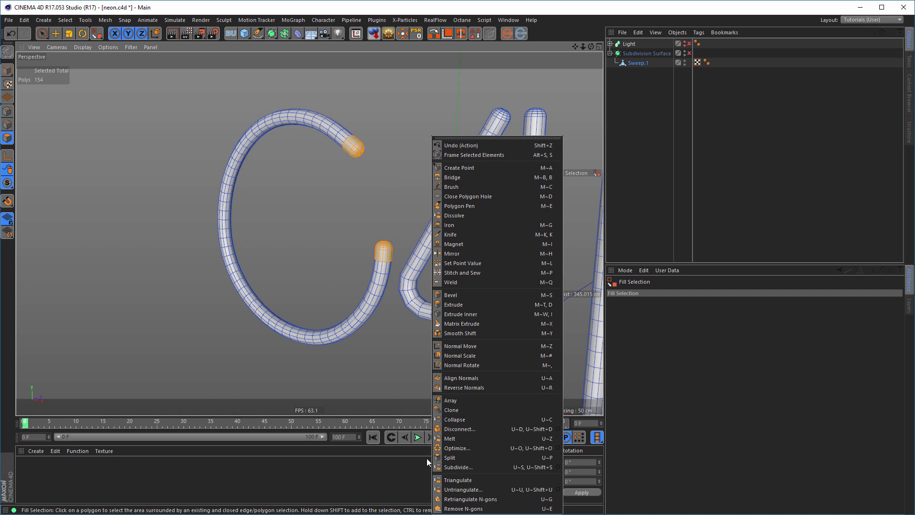
click(453, 457)
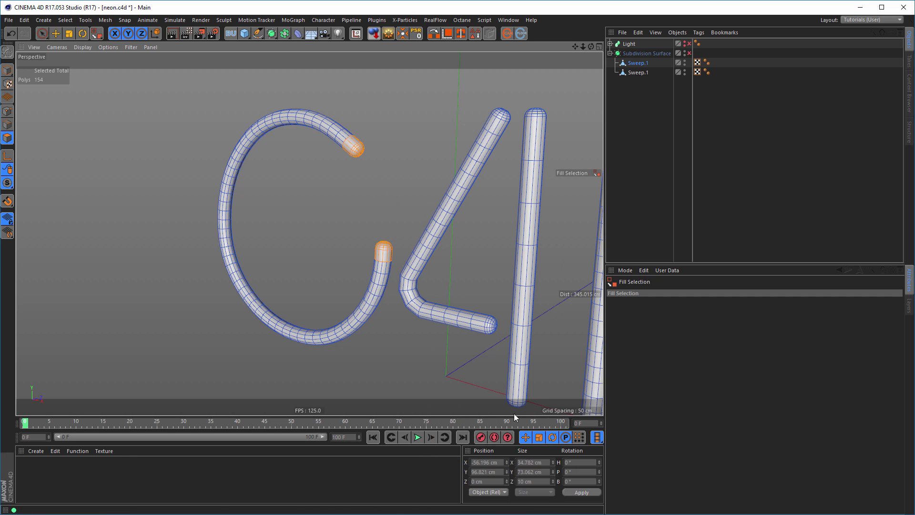
Take the split-off end sections out of the Subdivision Surface and rename the object C
click(633, 72)
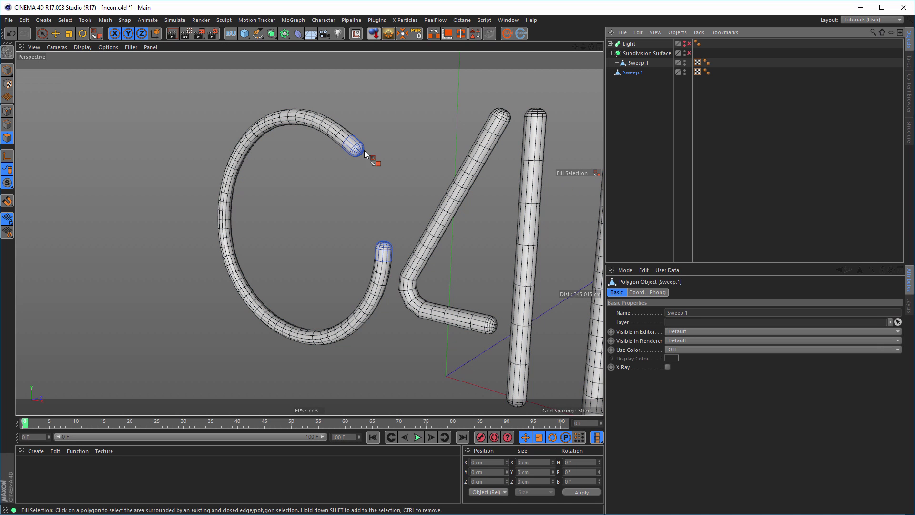
double_click(632, 74)
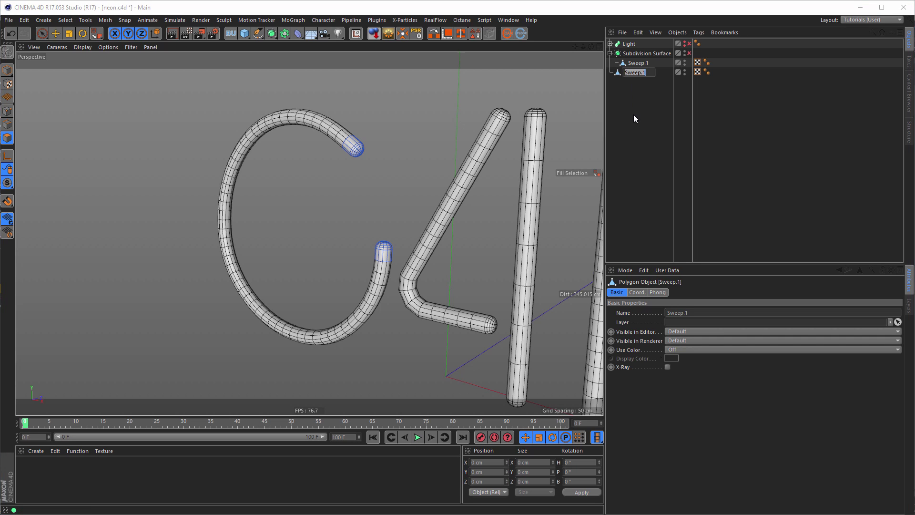
text(C)
key(Return)
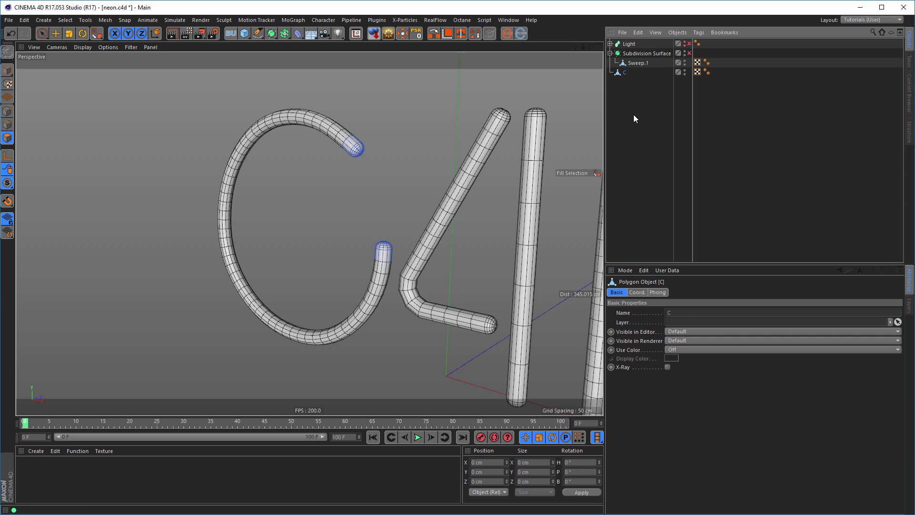
Group the C end-section object under a null named Endings
key(alt+g)
click(610, 73)
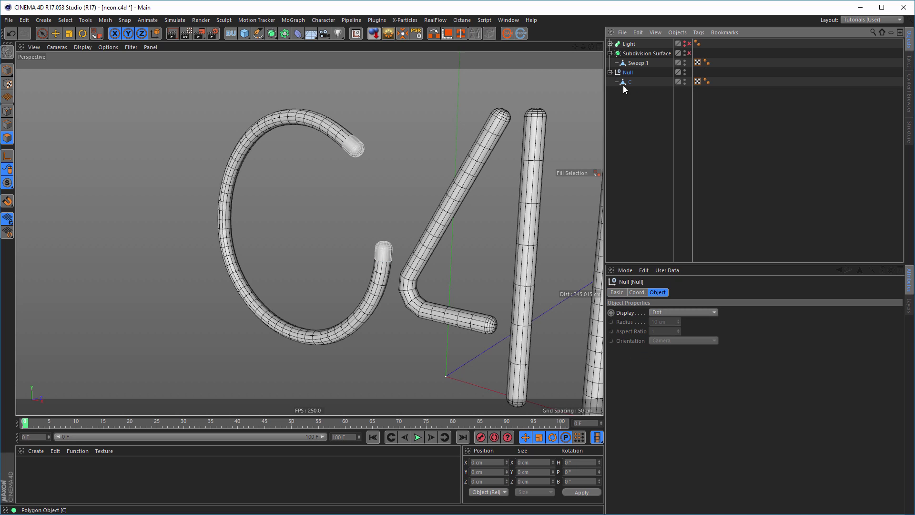
double_click(627, 73)
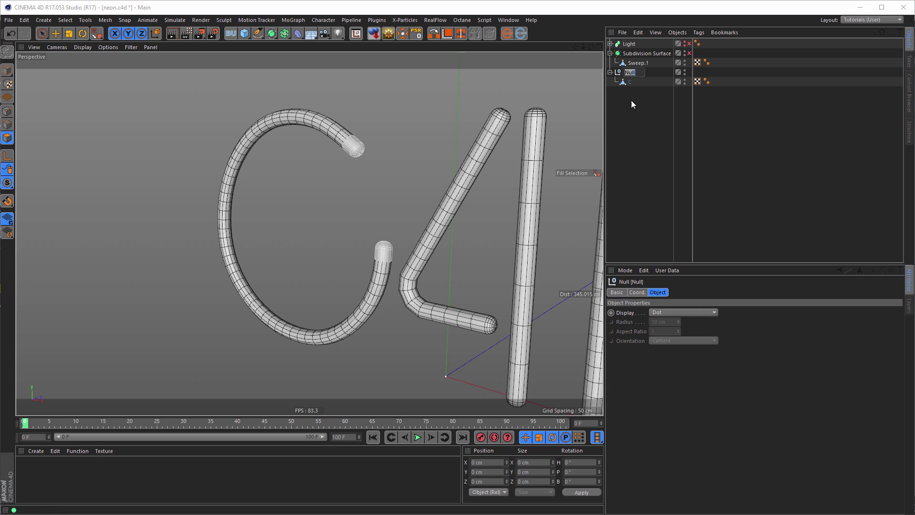
text(Endings)
key(Return)
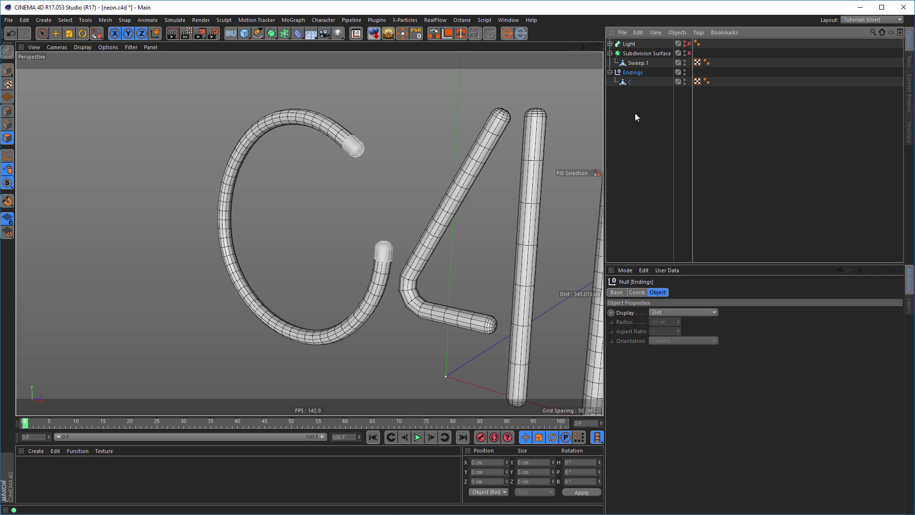
Select all polygons of the C object inside the Endings group
click(627, 83)
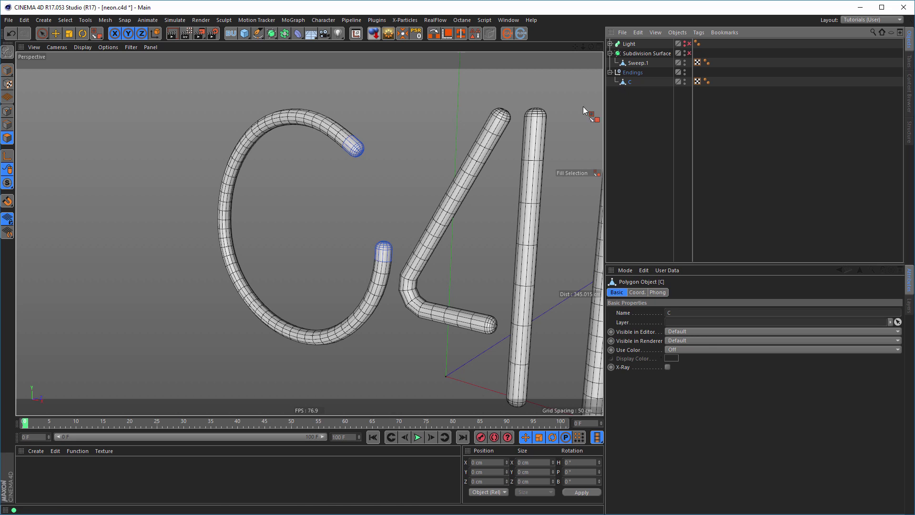
alt+drag(355, 146, 276, 159)
alt+right_drag(356, 141, 271, 175)
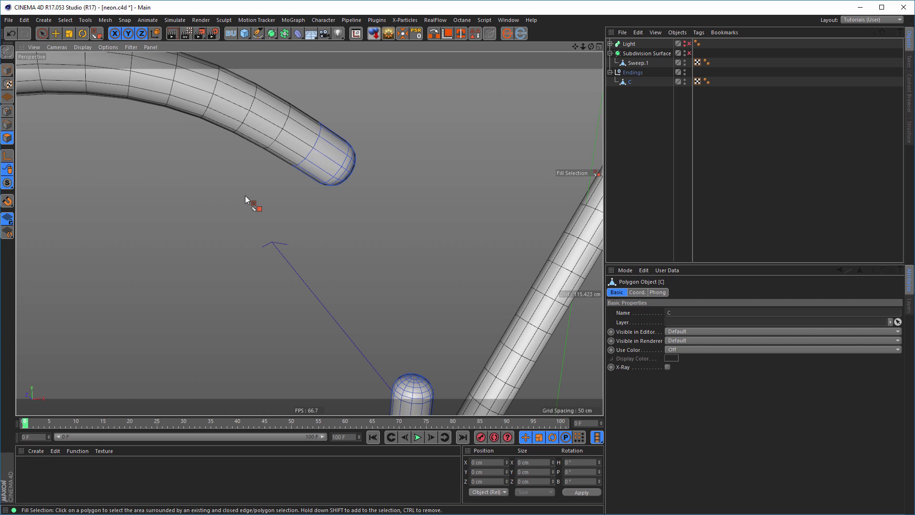
click(343, 175)
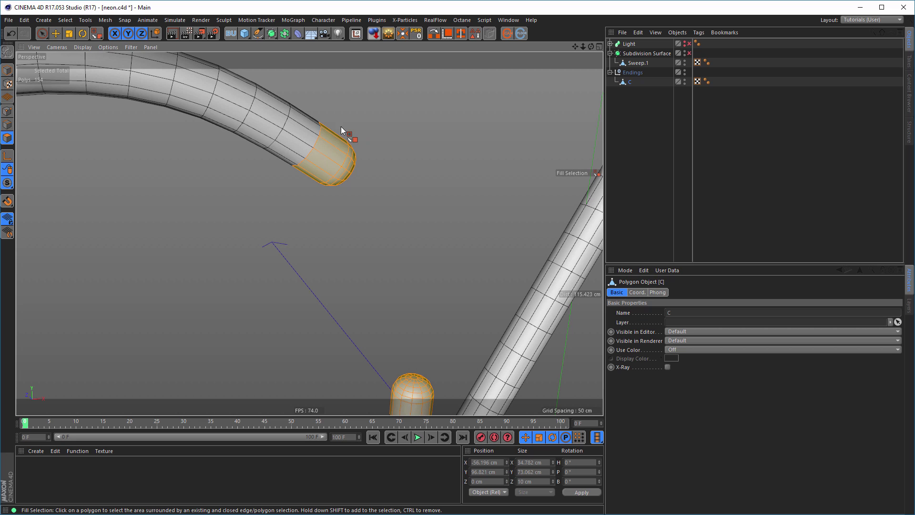
alt+middle_drag(341, 127, 390, 184)
Extrude the selected end-section polygons outward by about 0.9 cm with Create Caps enabled
key(d)
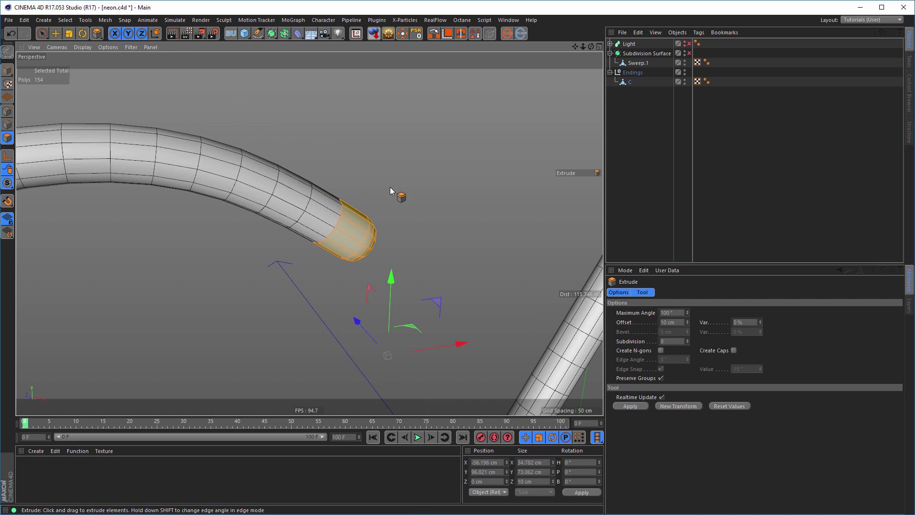
alt+right_drag(353, 196, 376, 194)
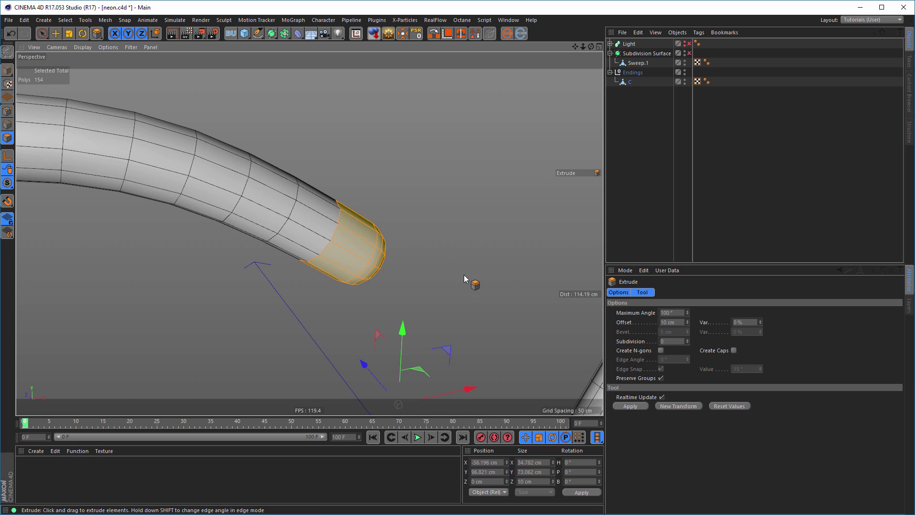
click(733, 350)
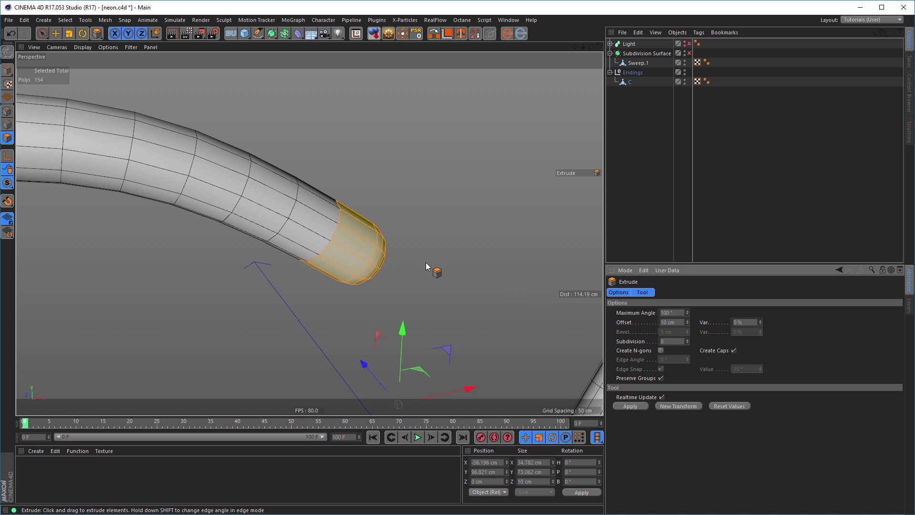
drag(428, 263, 438, 263)
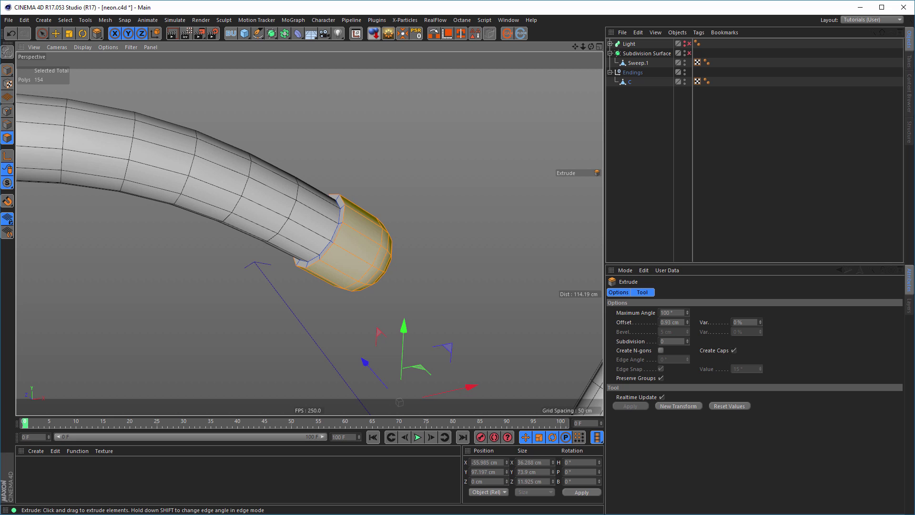
Set the end-section extrusion's offset to 1 cm and its subdivision to 2
alt+drag(340, 222, 408, 226)
scroll(362, 220, up, 6)
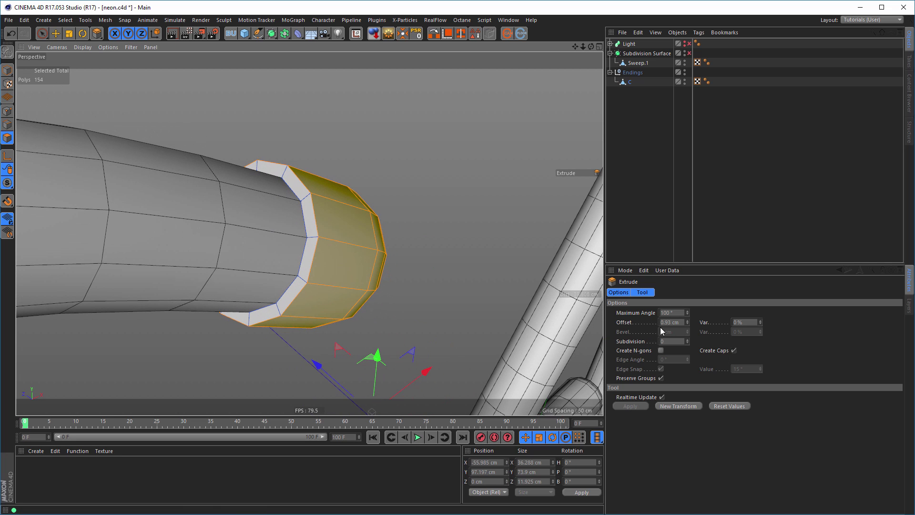
drag(683, 322, 634, 327)
text(1)
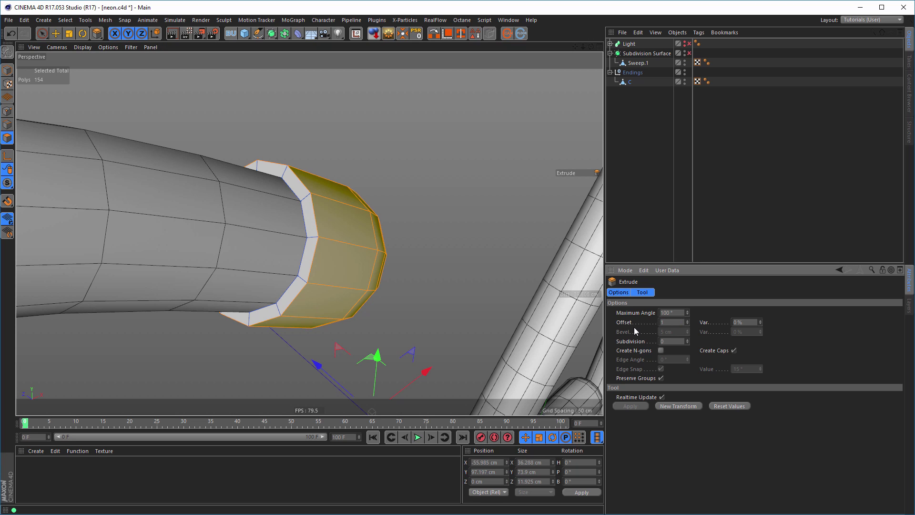
click(687, 340)
click(687, 339)
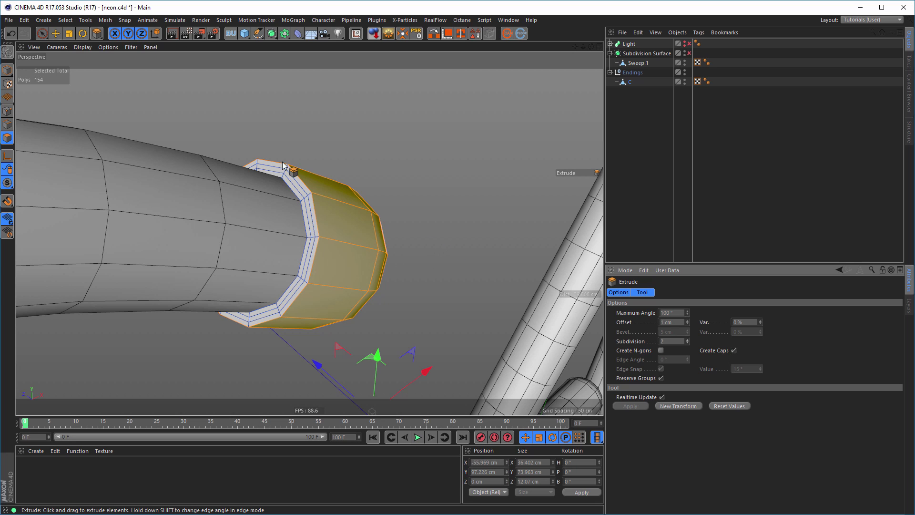
Switch to Model mode and group the Sweep.1 tube mesh under a null named C4D
click(8, 71)
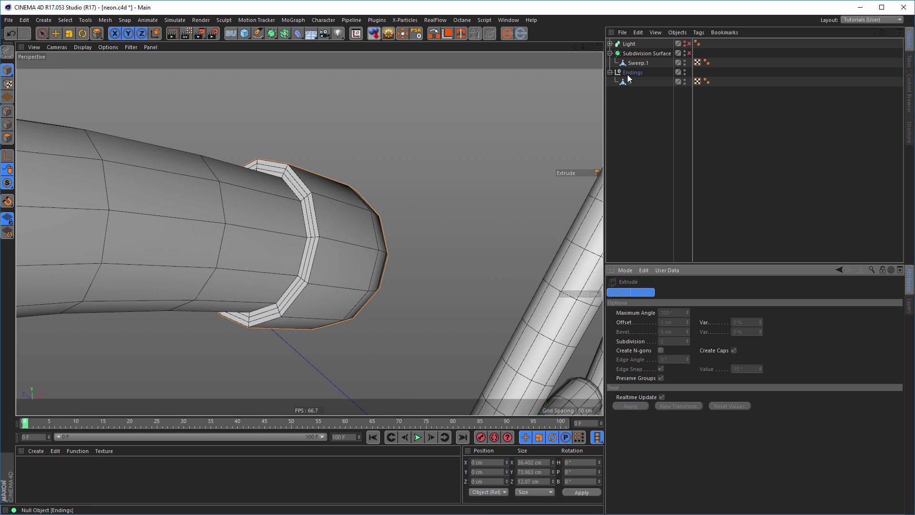
click(637, 63)
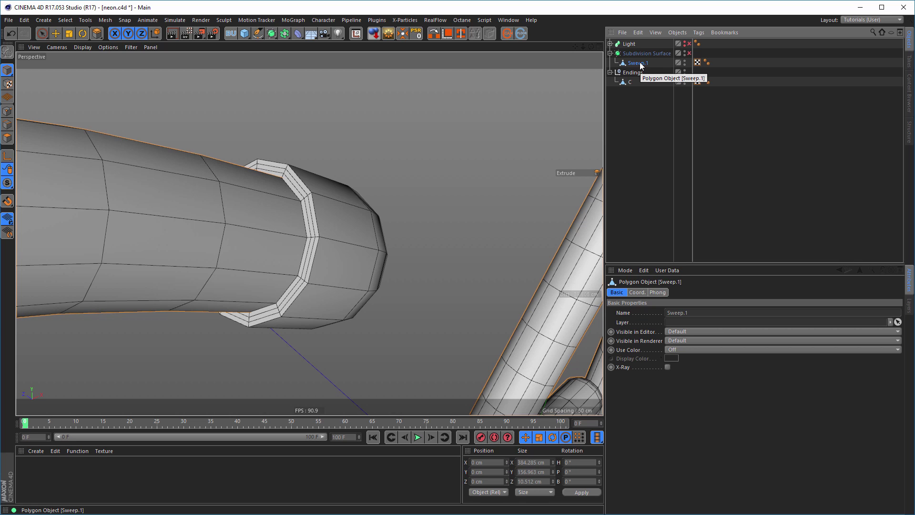
key(alt+g)
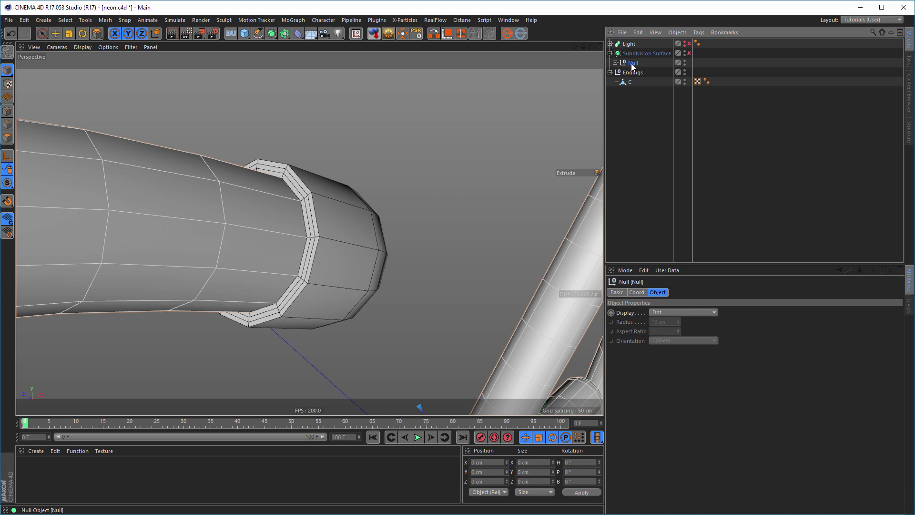
double_click(632, 62)
text(C4D)
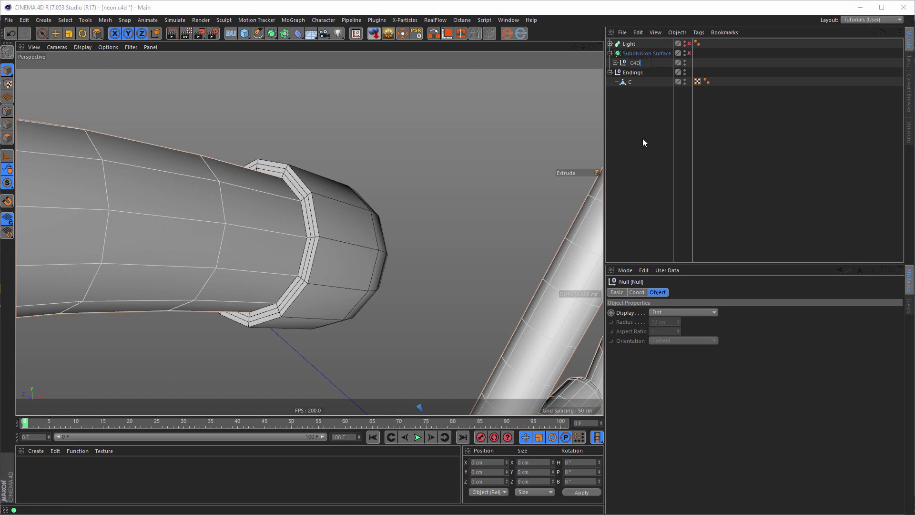
key(Return)
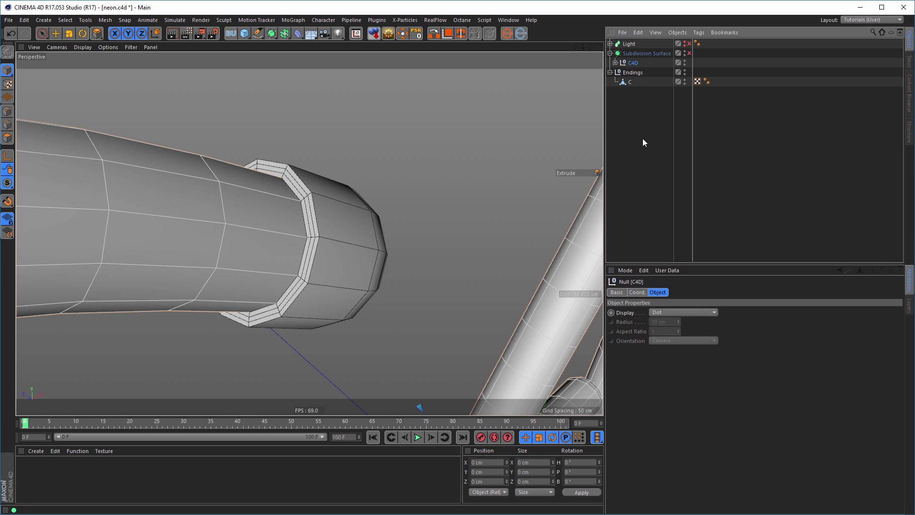
Move the Endings group into the Subdivision Surface below C4D, enable the Subdivision Surface, and inspect the C's end cap
drag(619, 72, 631, 67)
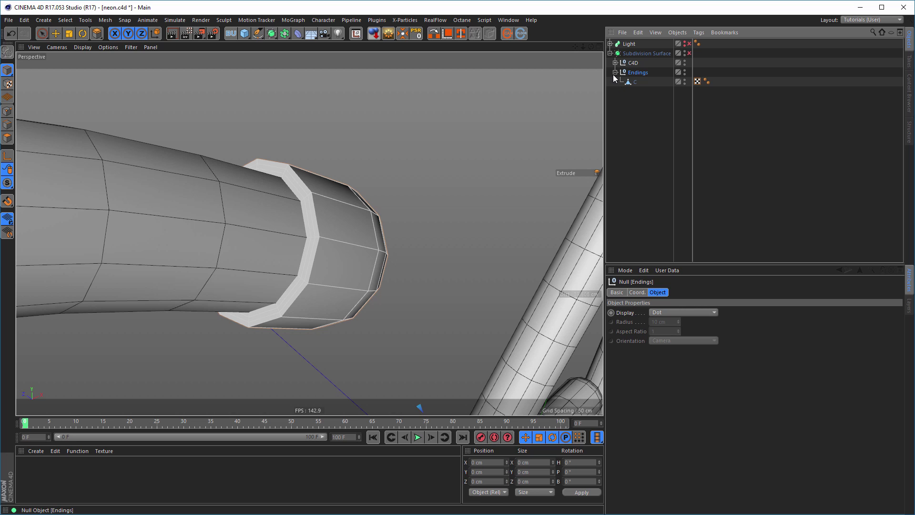
click(689, 53)
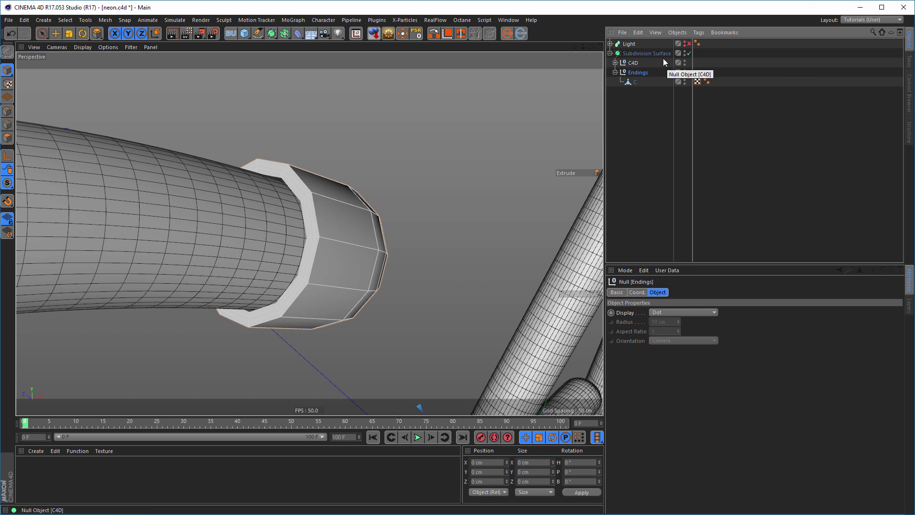
click(651, 55)
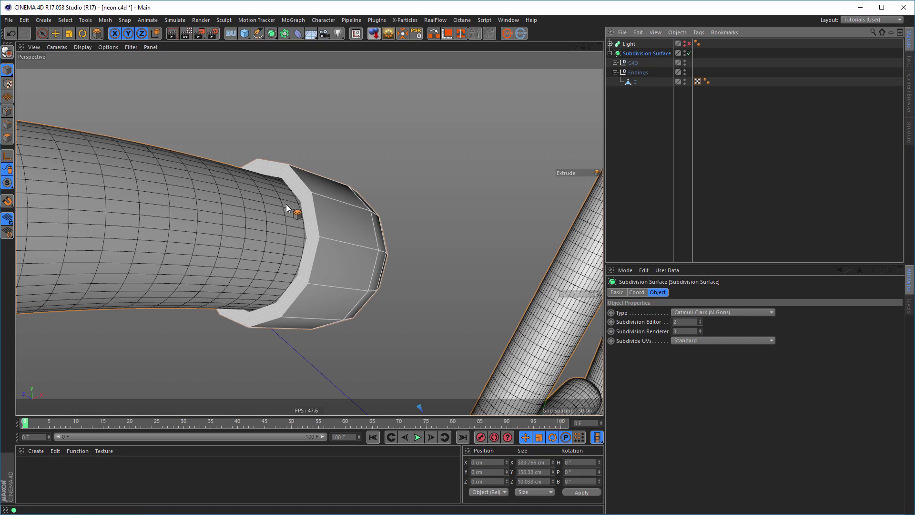
alt+right_drag(286, 204, 359, 193)
alt+drag(360, 193, 394, 140)
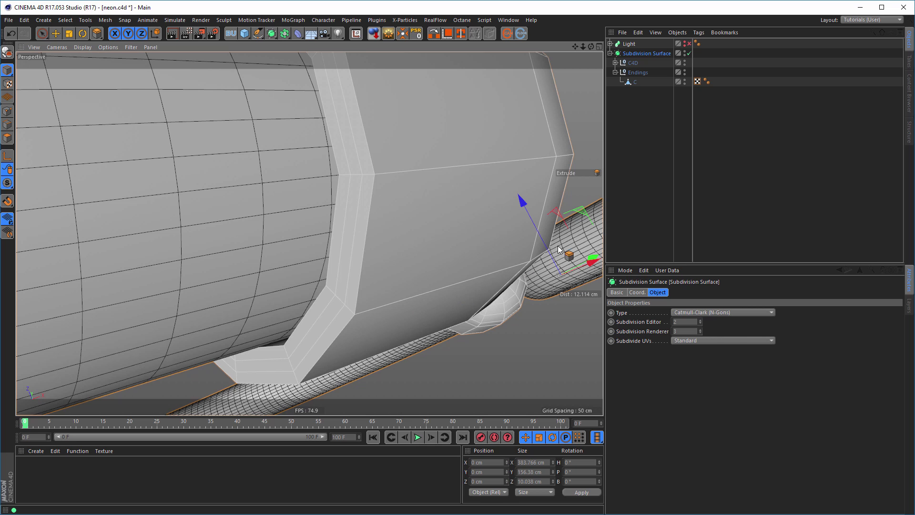
Optimize the points of the C end-cap mesh in Points mode, and return to Model mode with the mesh selected
click(628, 84)
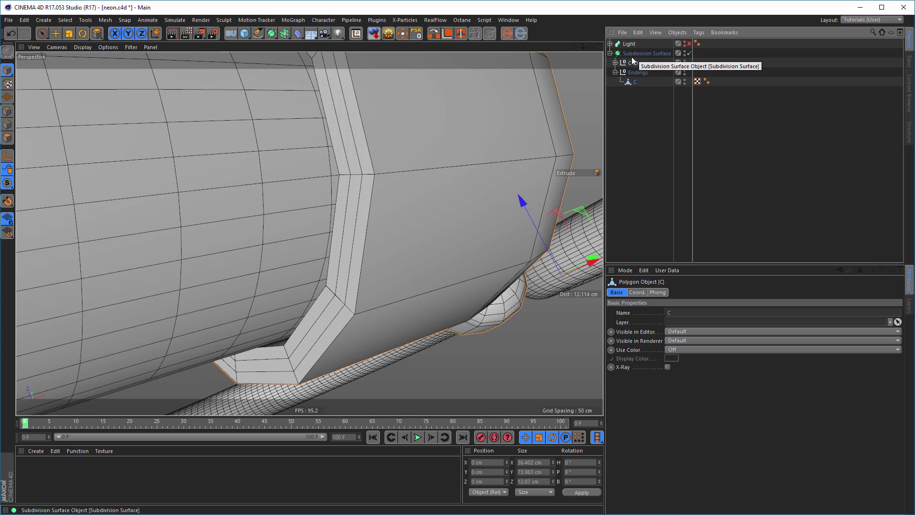
alt+middle_drag(446, 154, 354, 248)
alt+right_drag(354, 248, 387, 225)
alt+drag(387, 225, 380, 233)
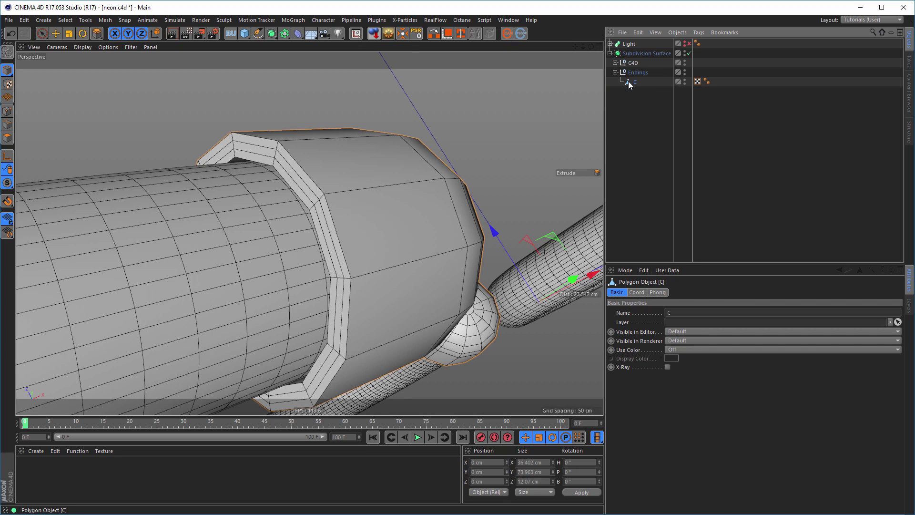
click(11, 114)
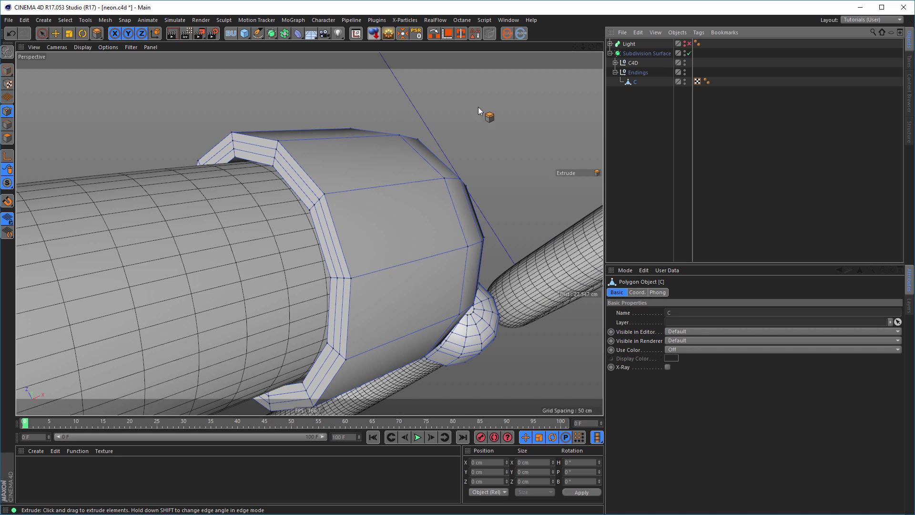
right_click(520, 107)
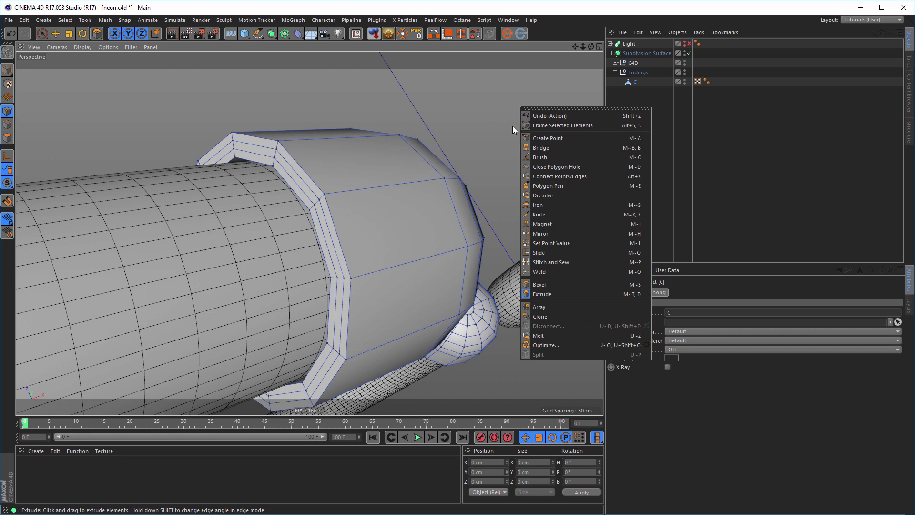
click(510, 126)
key(space)
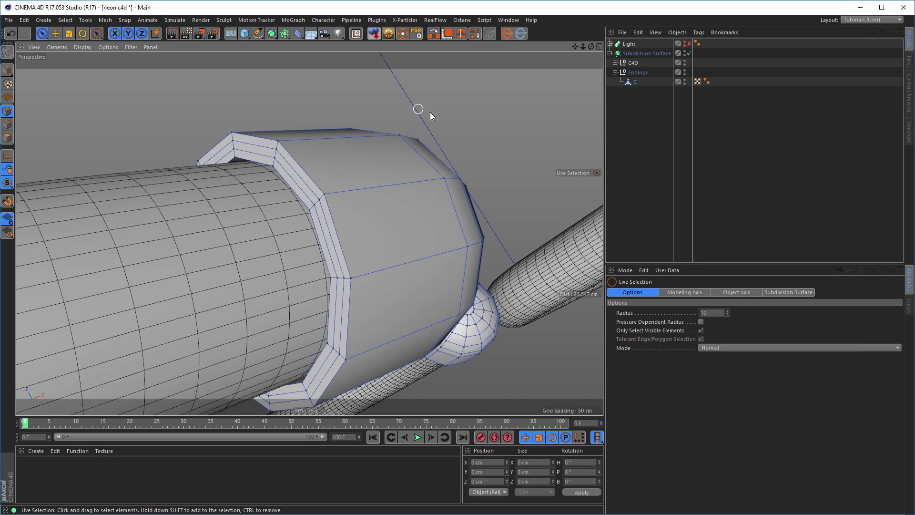
right_click(510, 101)
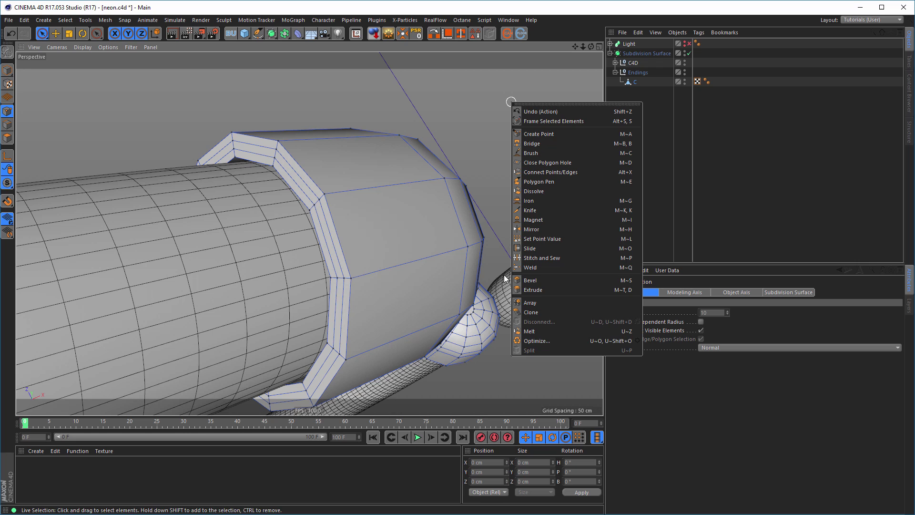
click(548, 341)
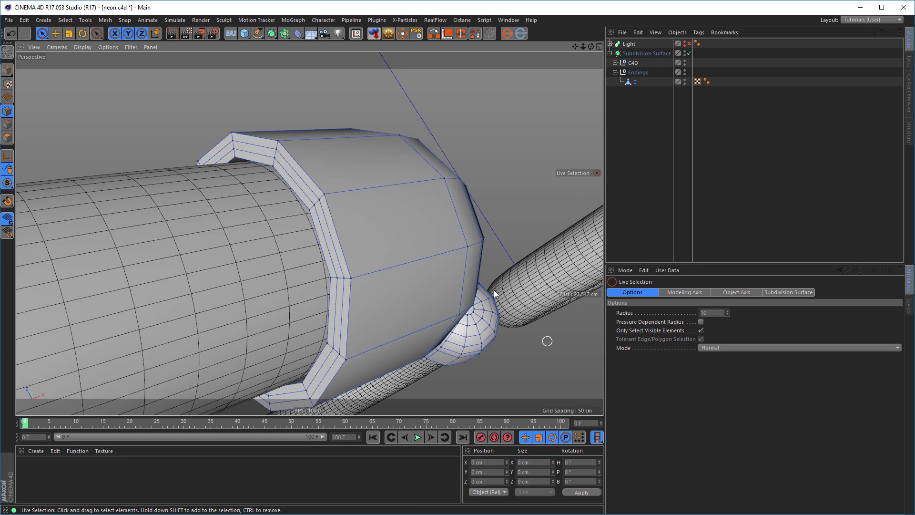
click(7, 70)
click(635, 82)
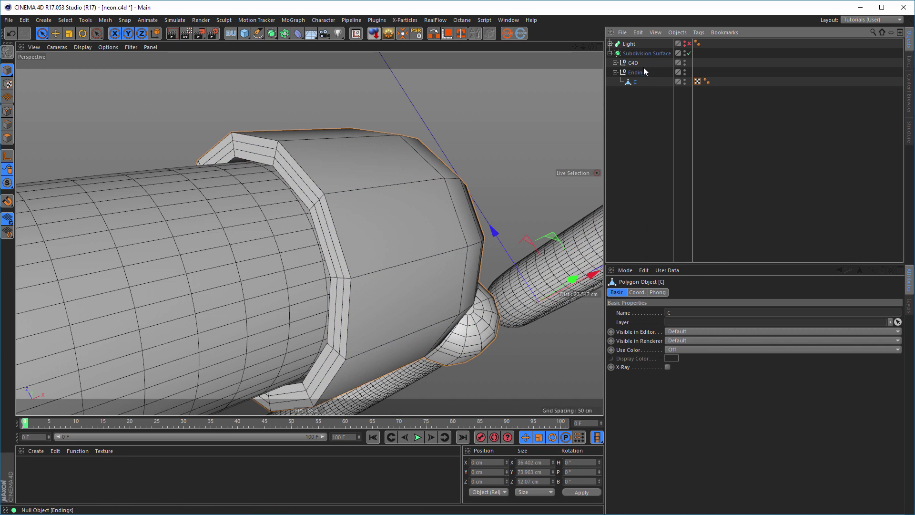
Try an editor subdivision of 3 on the Subdivision Surface and return it to 2
click(659, 53)
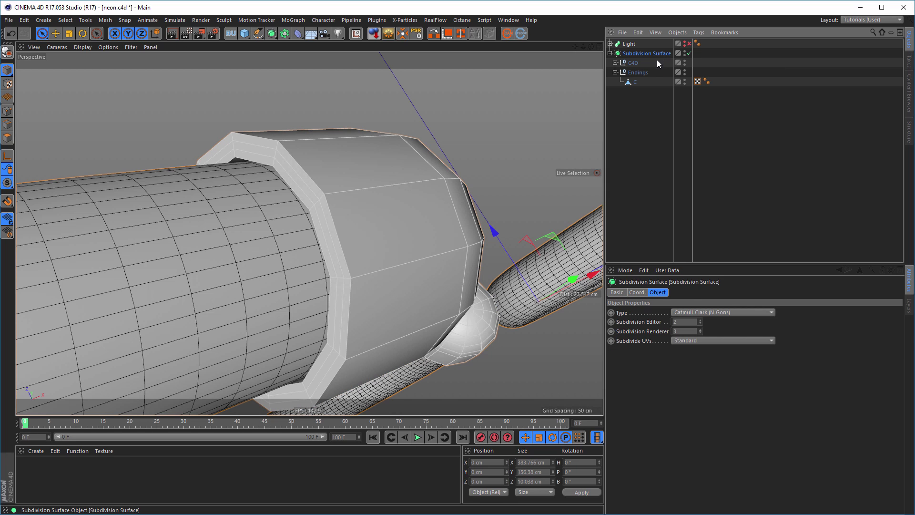
click(701, 320)
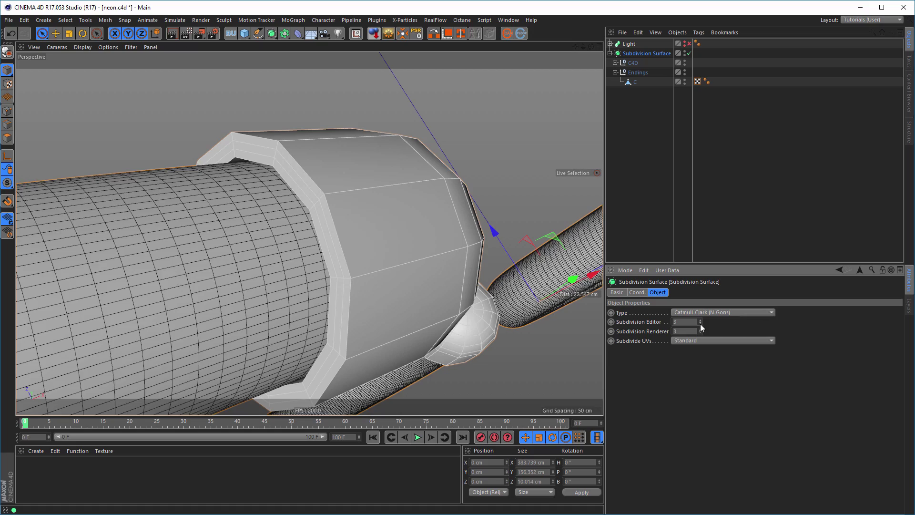
click(700, 324)
Collapse the Endings group and move it into the C4D null alongside the Sweep.1 mesh
scroll(372, 276, down, 10)
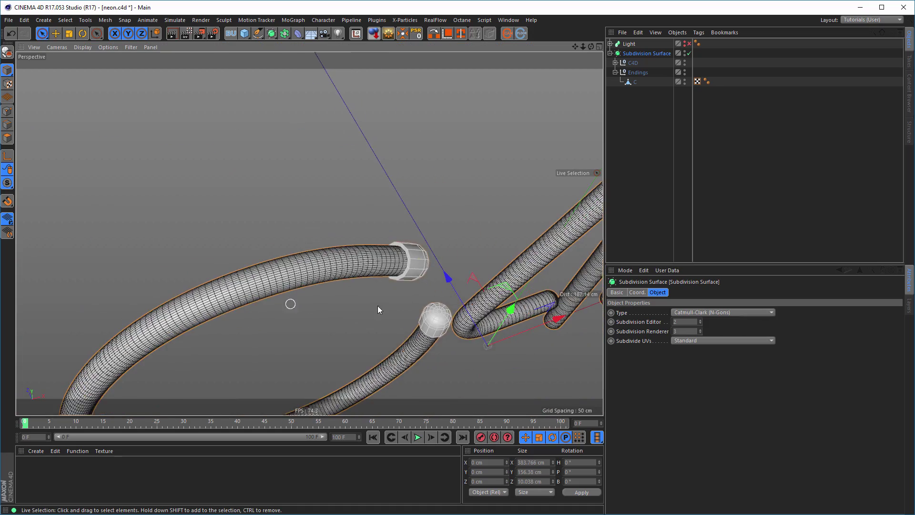
alt+drag(377, 309, 477, 273)
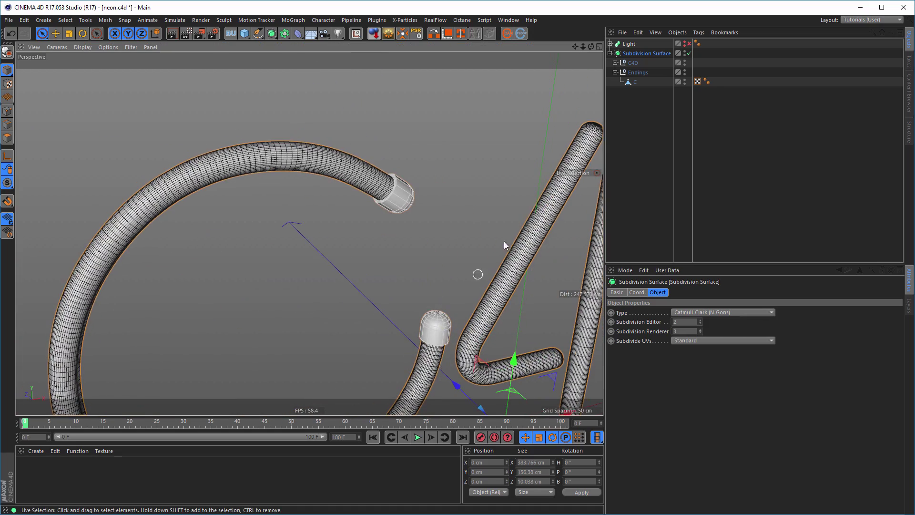
click(624, 73)
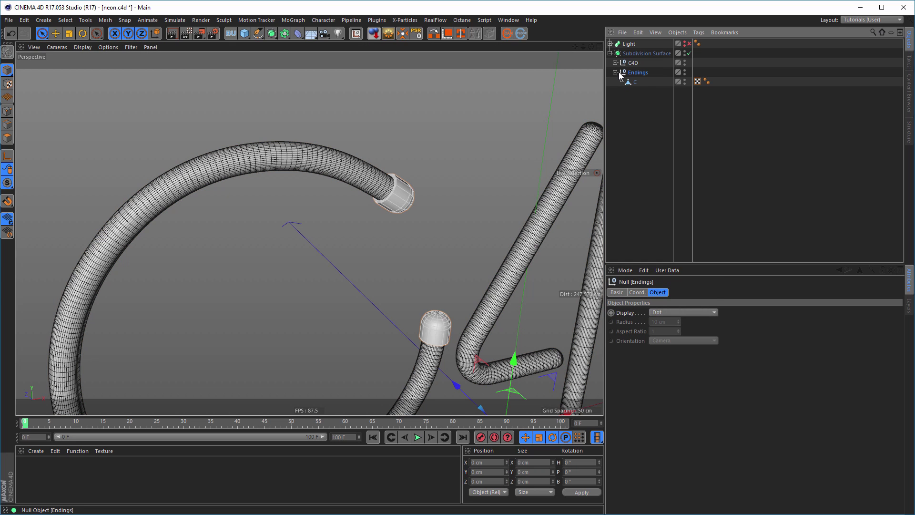
click(616, 72)
click(615, 62)
drag(633, 84, 642, 77)
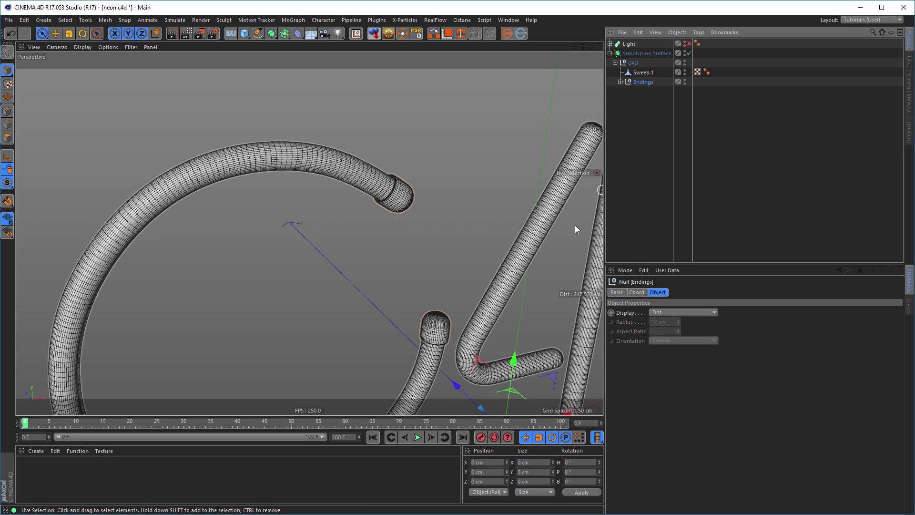
Examine the smoothed end caps of the C up close and against the rest of the C4D lettering
scroll(406, 199, up, 15)
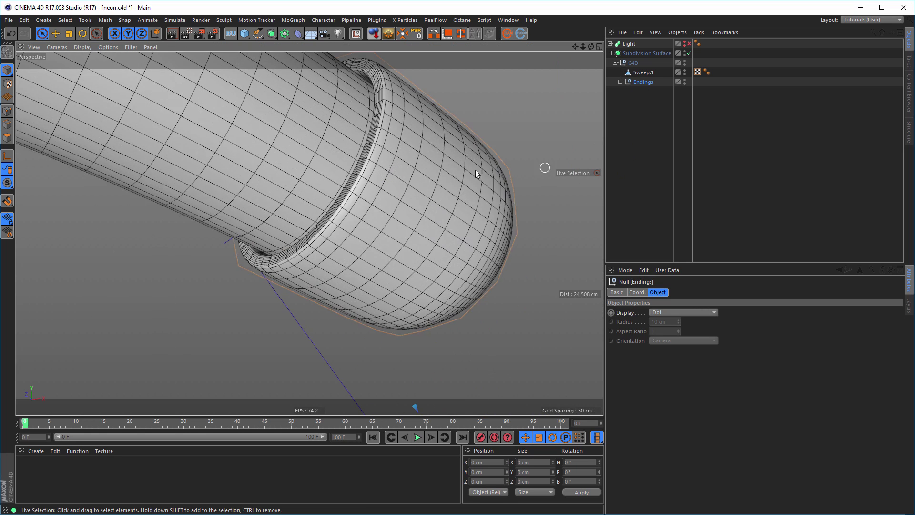
alt+drag(420, 164, 380, 129)
alt+right_drag(380, 129, 347, 150)
alt+middle_drag(347, 151, 357, 238)
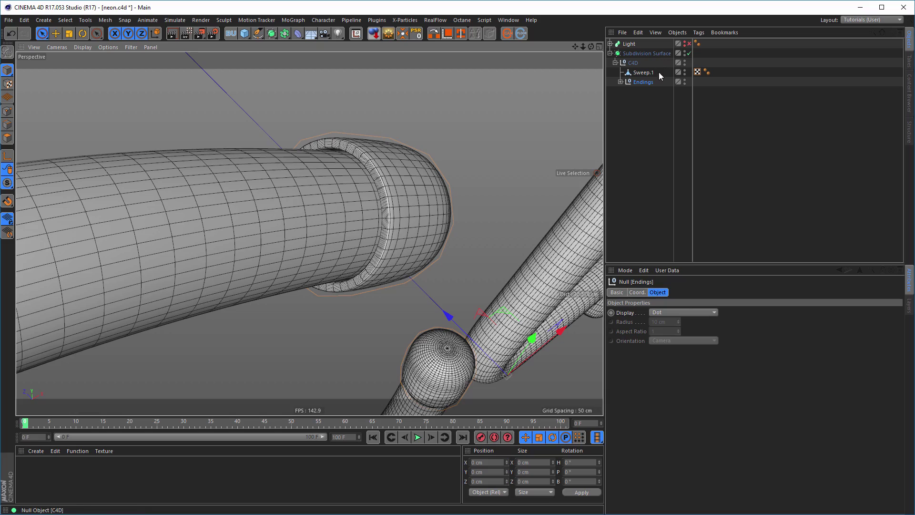
alt+right_drag(367, 181, 189, 233)
alt+drag(309, 233, 367, 274)
alt+right_drag(397, 270, 482, 267)
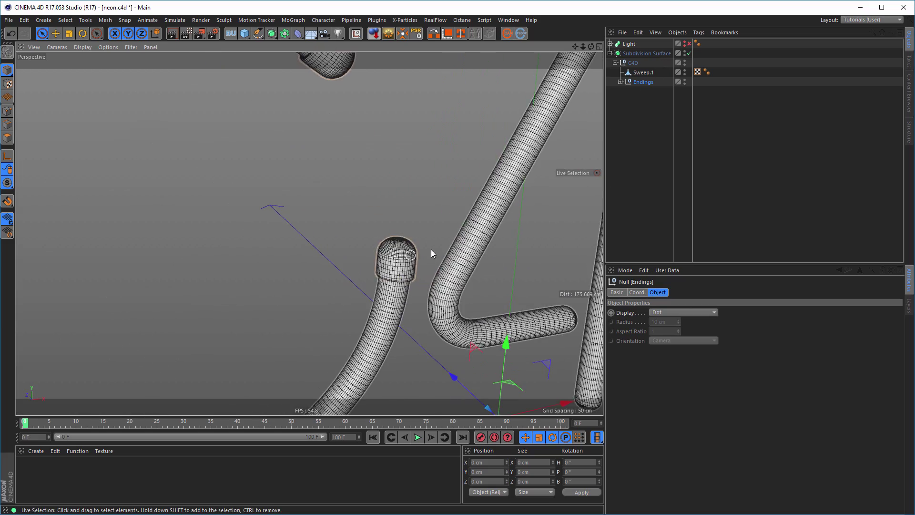
alt+right_drag(418, 185, 324, 217)
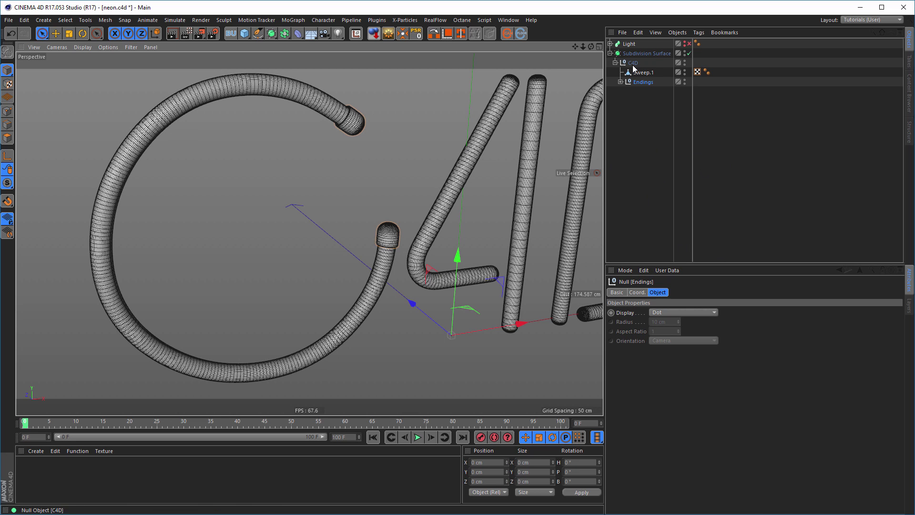
alt+right_drag(353, 126, 310, 115)
alt+drag(311, 113, 305, 106)
alt+middle_drag(304, 106, 332, 222)
alt+right_drag(331, 222, 442, 204)
alt+drag(442, 204, 477, 194)
alt+right_drag(477, 193, 453, 233)
alt+middle_drag(407, 199, 361, 147)
alt+right_drag(361, 146, 320, 216)
mouse_move(321, 215)
alt+middle_down()
mouse_move(372, 188)
mouse_move(375, 233)
alt+middle_up()
alt+right_drag(375, 234, 372, 236)
alt+drag(373, 239, 460, 225)
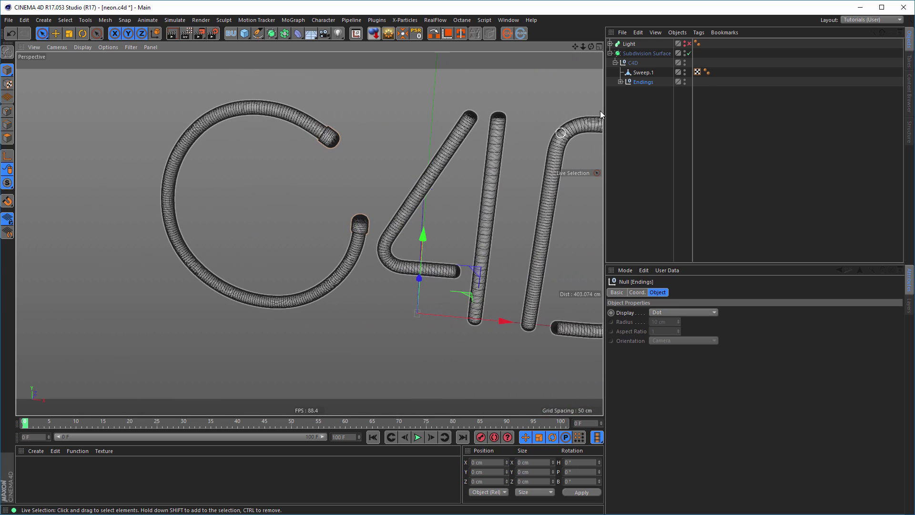
Disable the Subdivision Surface and switch to Polygons mode with the Sweep.1 tube mesh selected
click(620, 82)
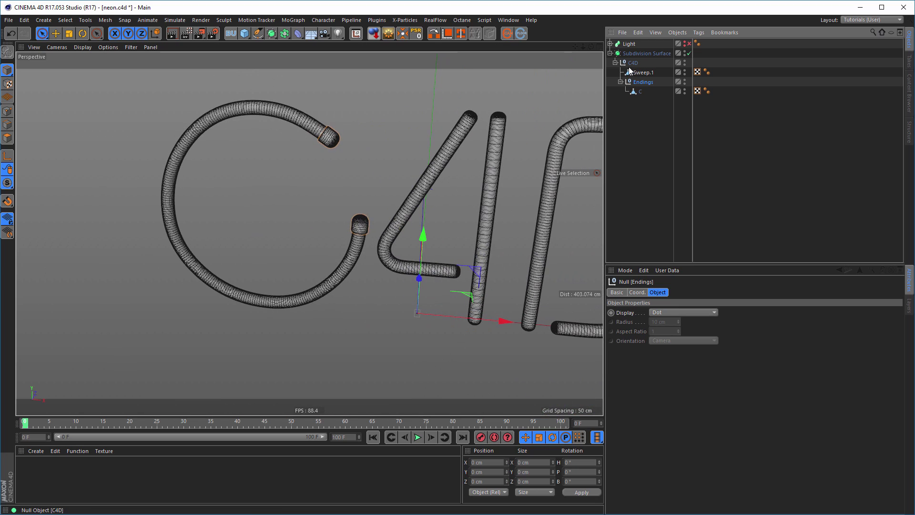
click(644, 73)
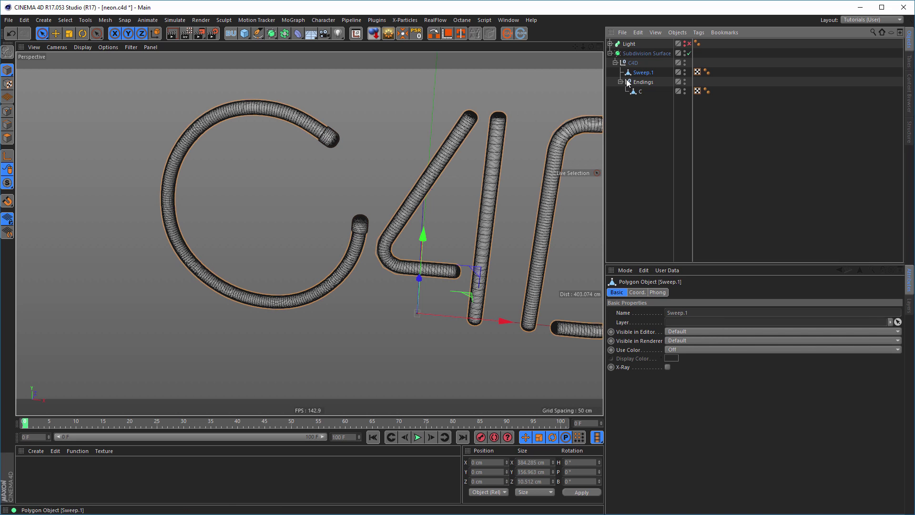
click(689, 52)
alt+drag(267, 267, 416, 154)
scroll(387, 144, up, 10)
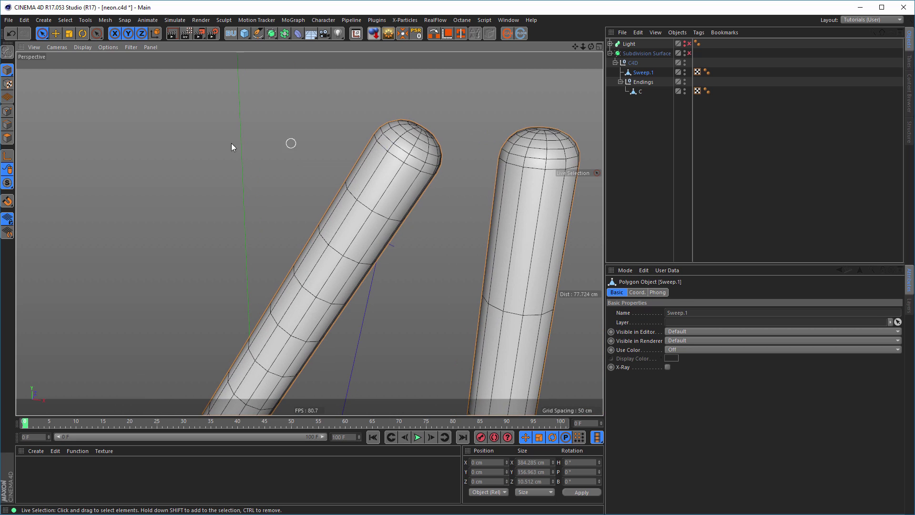
click(8, 138)
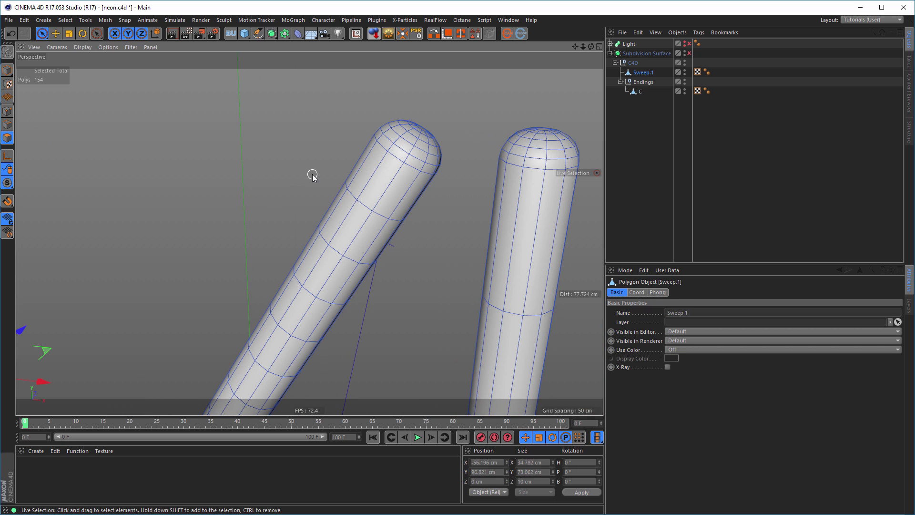
Select the polygon loop below the upper rounded end of the 4's bent tube, including the tip, using Loop and Fill Selection
key(u)
key(l)
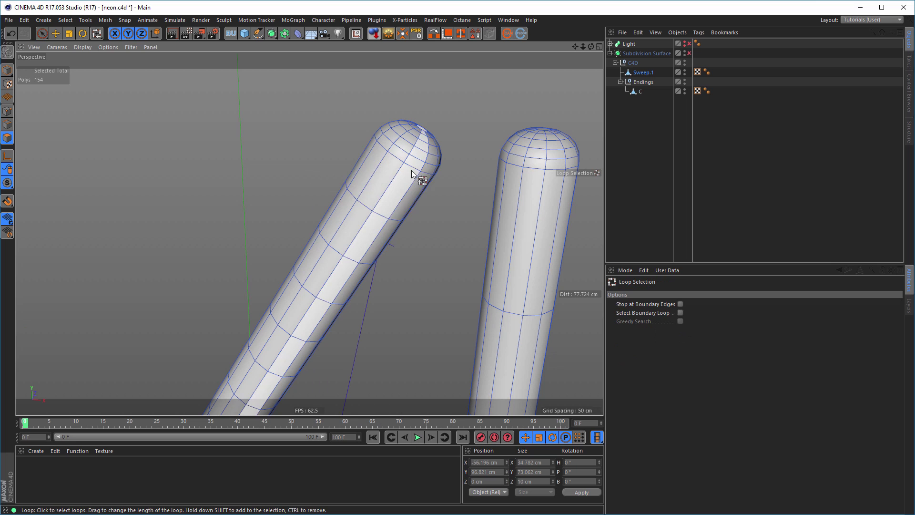
click(390, 182)
key(u)
key(f)
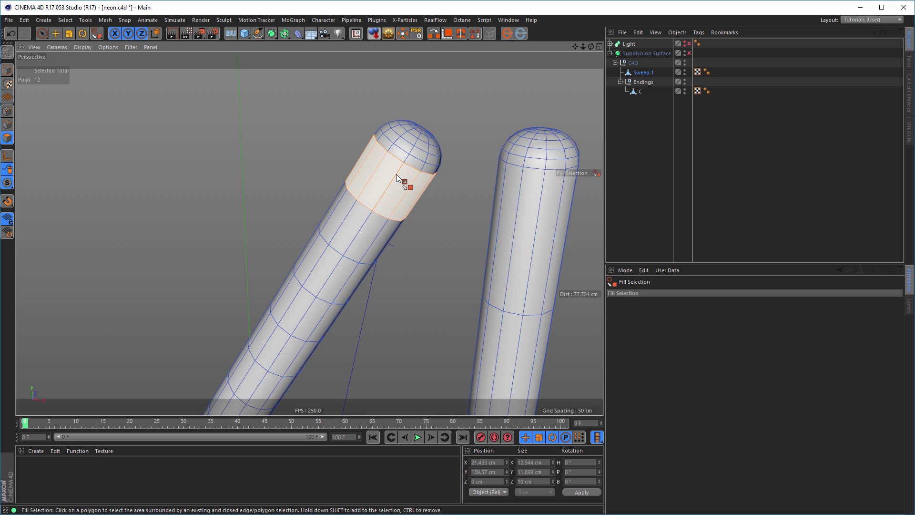
click(410, 150)
Add the lower horizontal end of the 4's bent tube to the selection, including its last polygon loop and rounded tip
scroll(305, 238, down, 8)
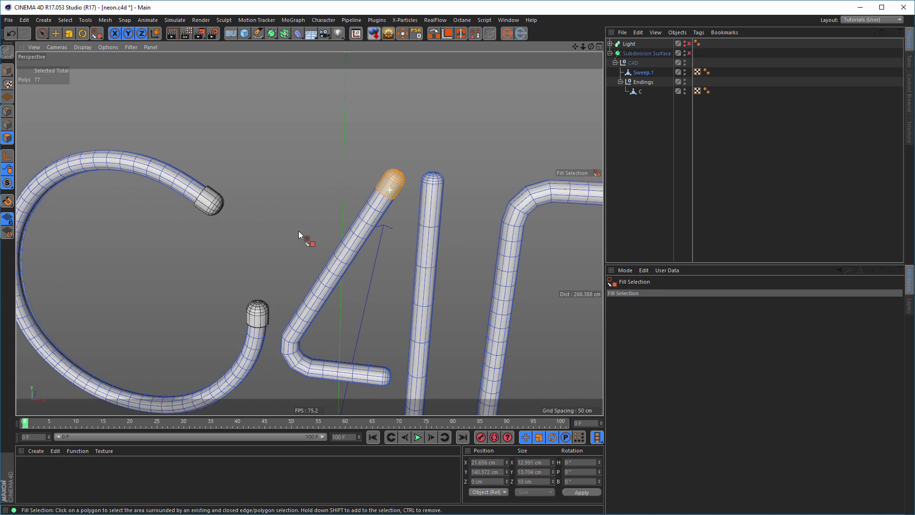
scroll(390, 292, up, 6)
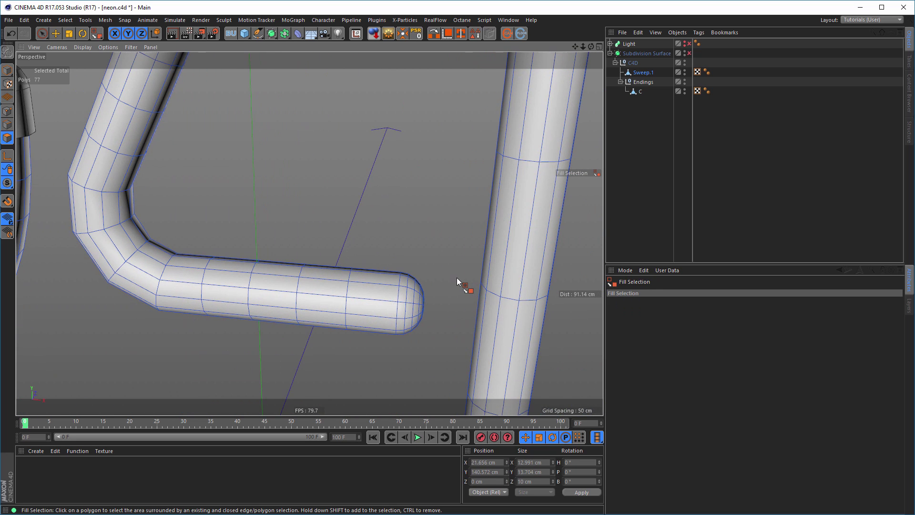
key(u)
key(l)
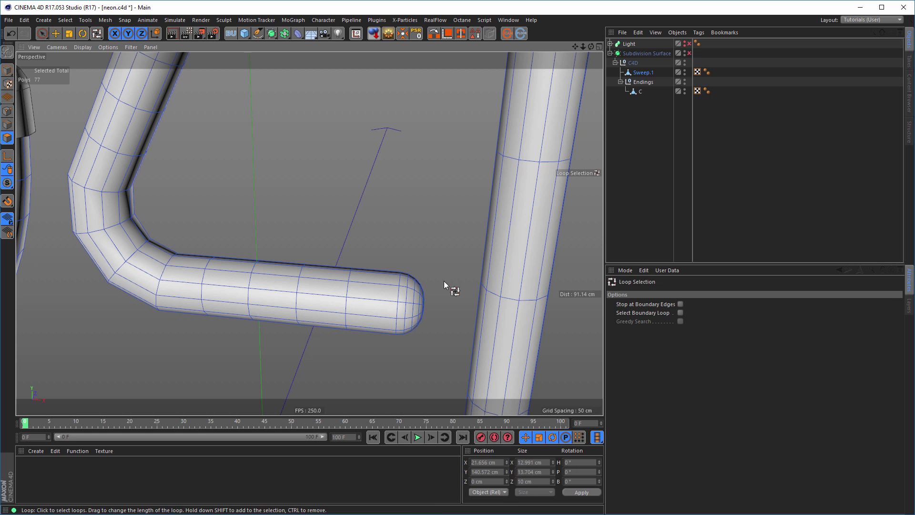
shift+click(376, 291)
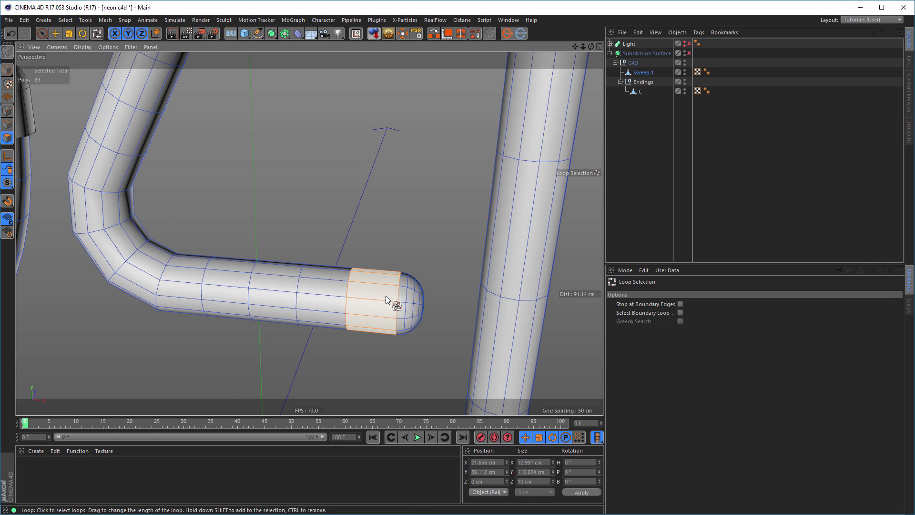
key(u)
key(f)
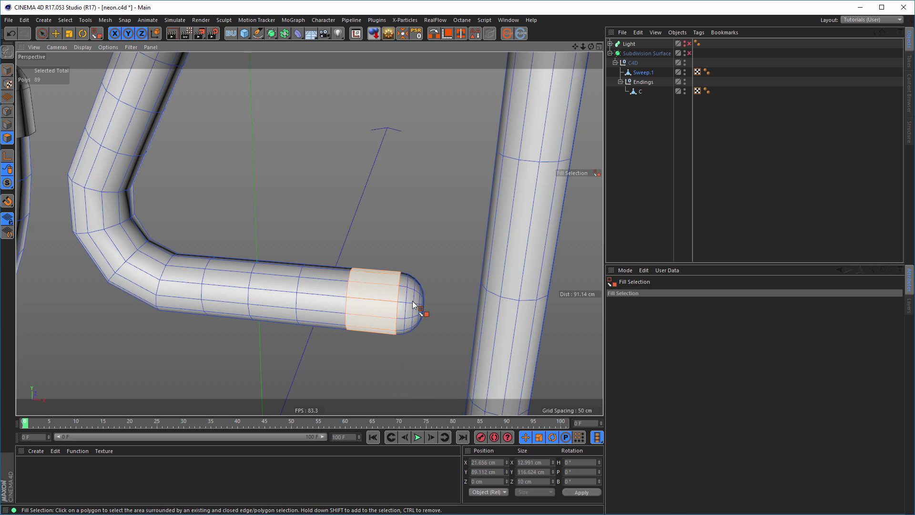
shift+click(420, 304)
Split the selected end polygons of the 4's bent tube into a separate object and select that new mesh
alt+right_drag(375, 227, 309, 235)
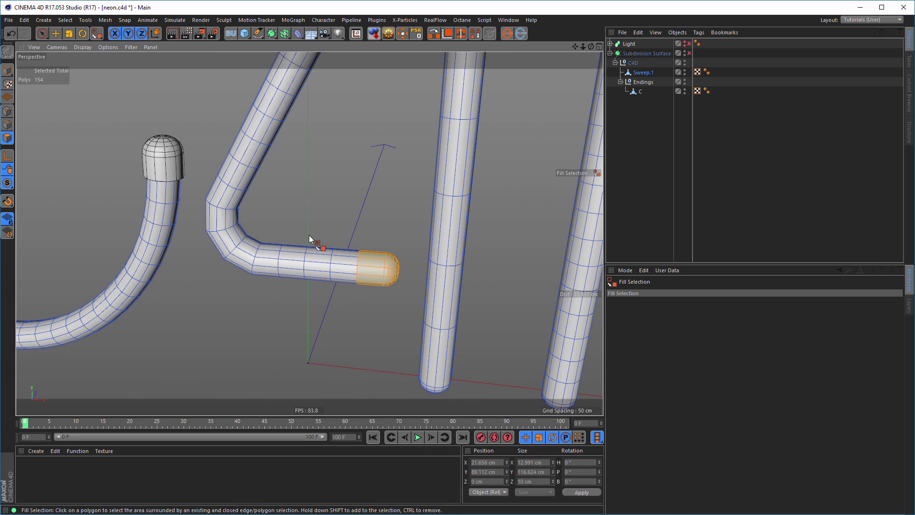
alt+middle_drag(309, 233, 304, 334)
alt+right_drag(333, 229, 264, 244)
alt+middle_drag(317, 141, 289, 218)
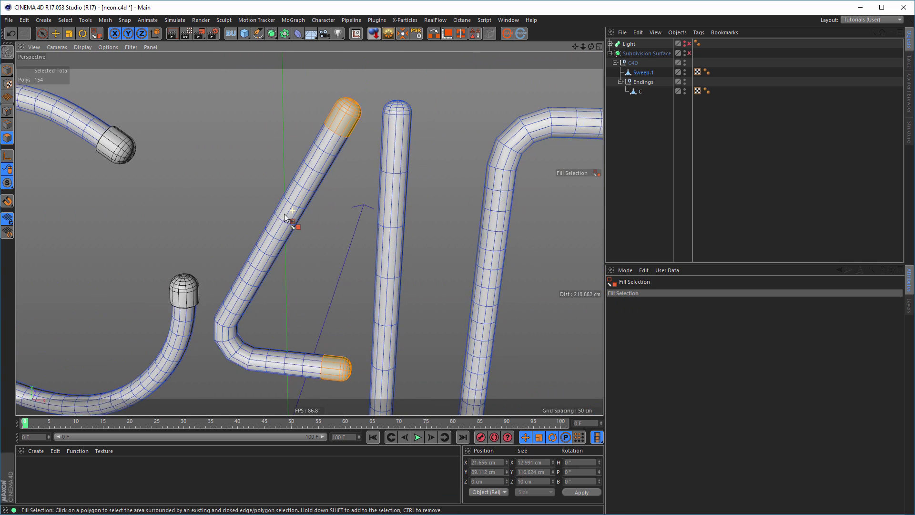
alt+drag(288, 217, 323, 229)
right_click(324, 230)
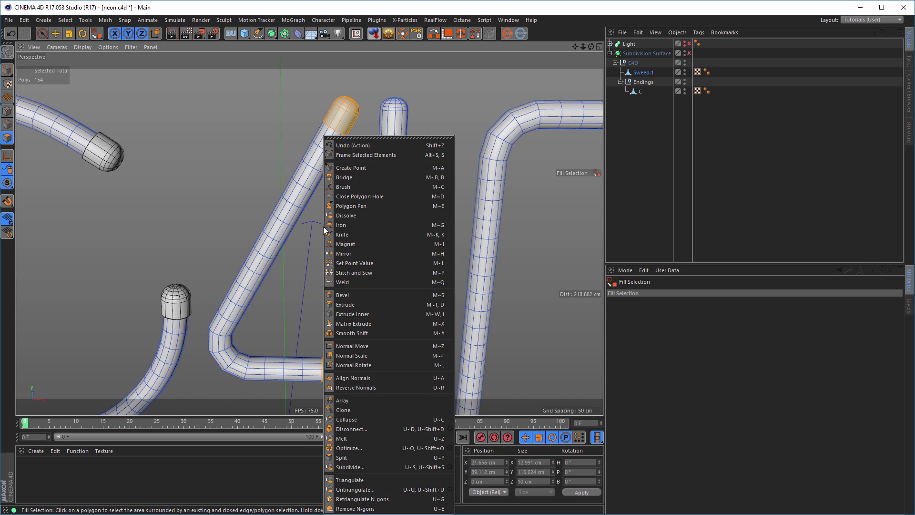
click(373, 458)
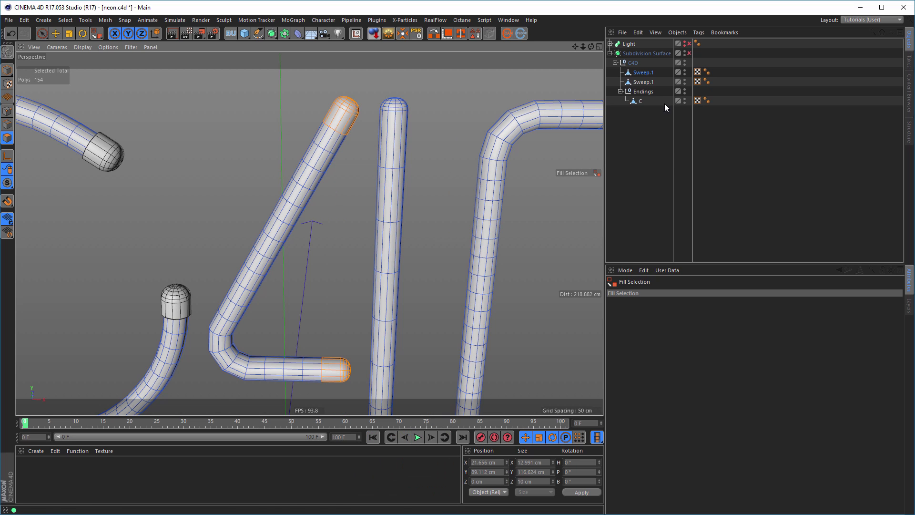
click(645, 81)
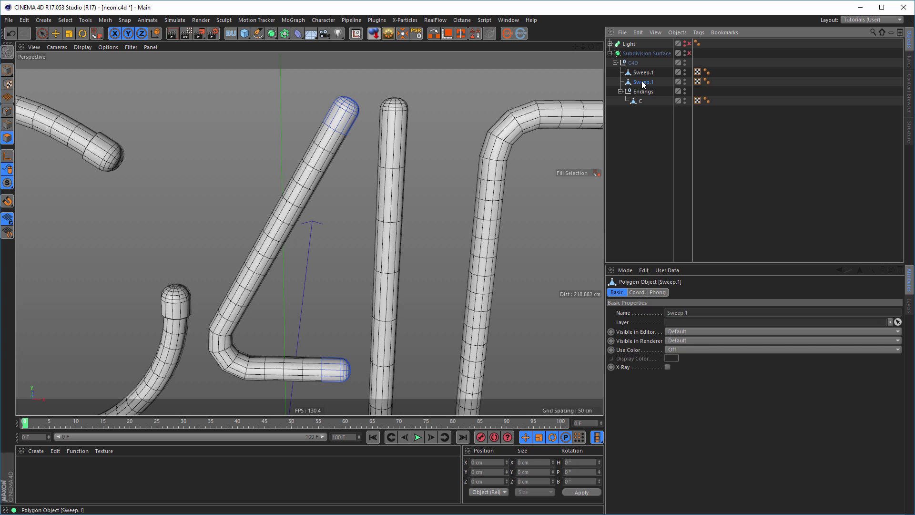
Move the split end-cap mesh of the 4's bent tube into the Endings group and rename it 4_1
drag(645, 85, 643, 109)
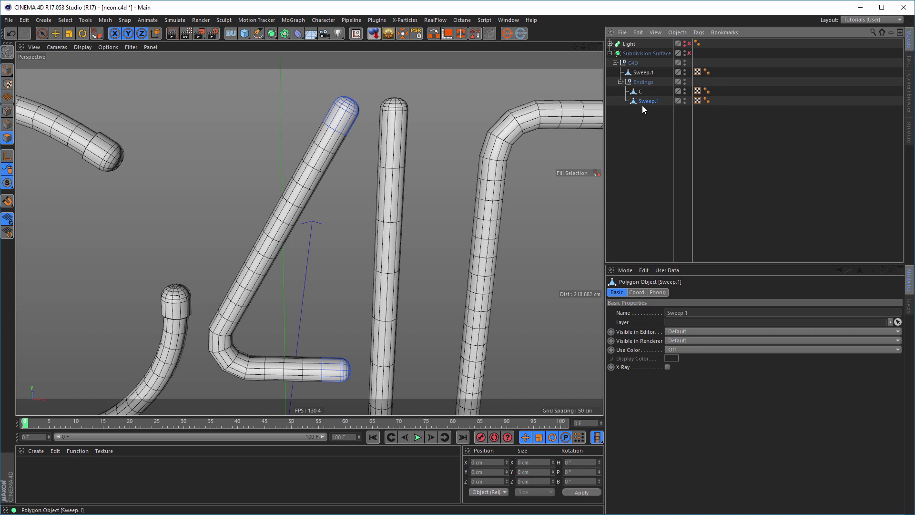
double_click(648, 101)
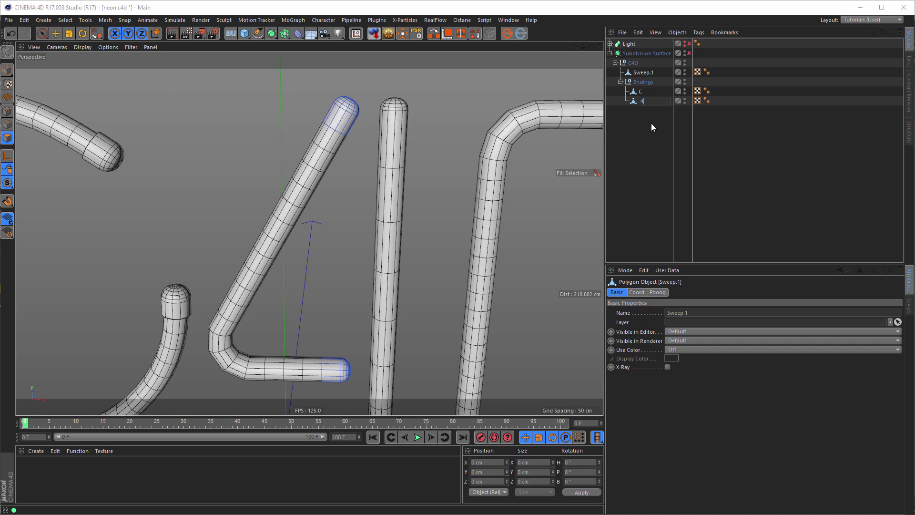
key(Return)
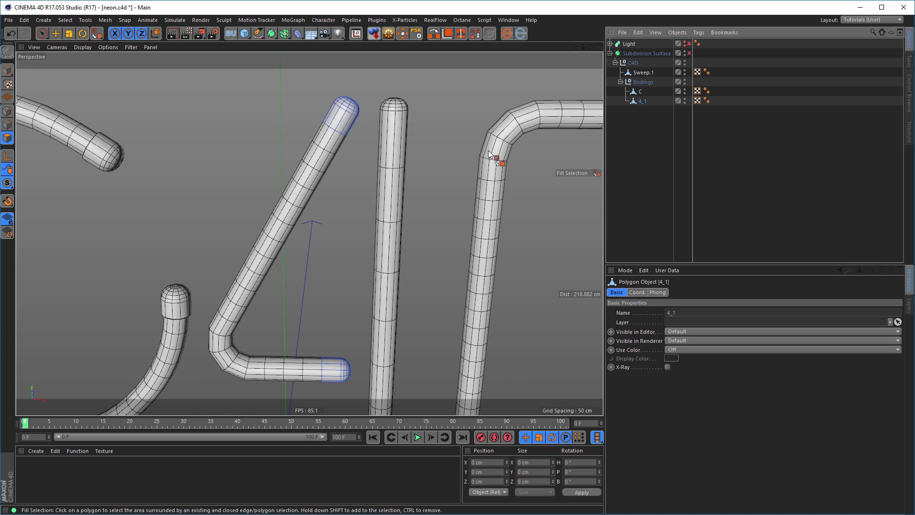
Select all polygons of 4_1 and extrude them with a 1 cm offset, 2 subdivisions and Create Caps enabled
alt+middle_drag(346, 111, 338, 126)
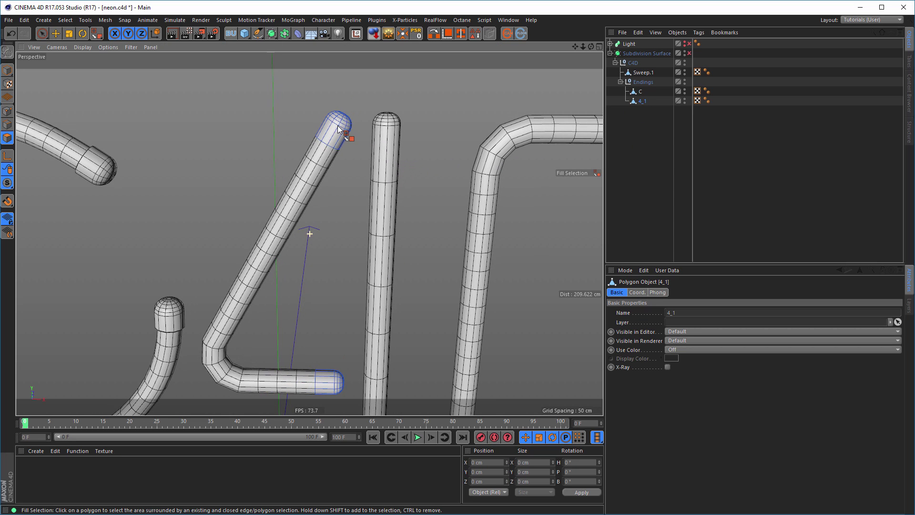
click(6, 138)
key(ctrl+a)
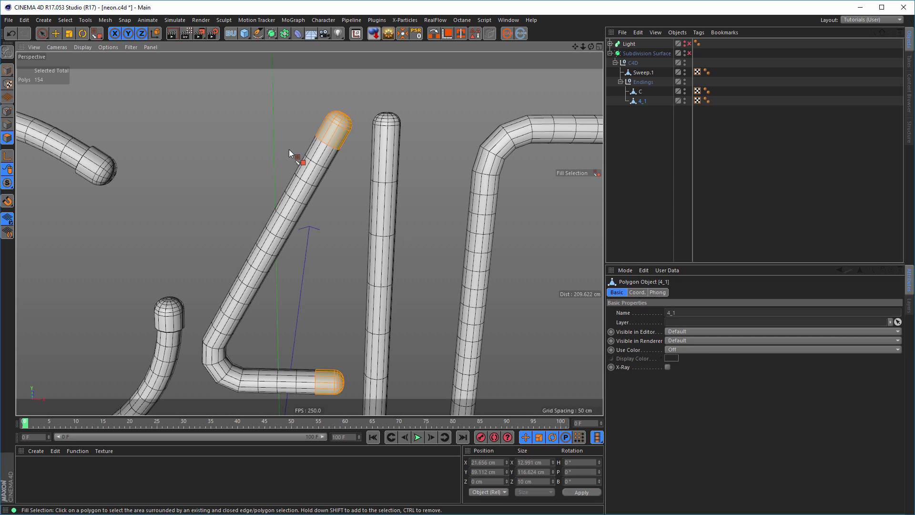
key(d)
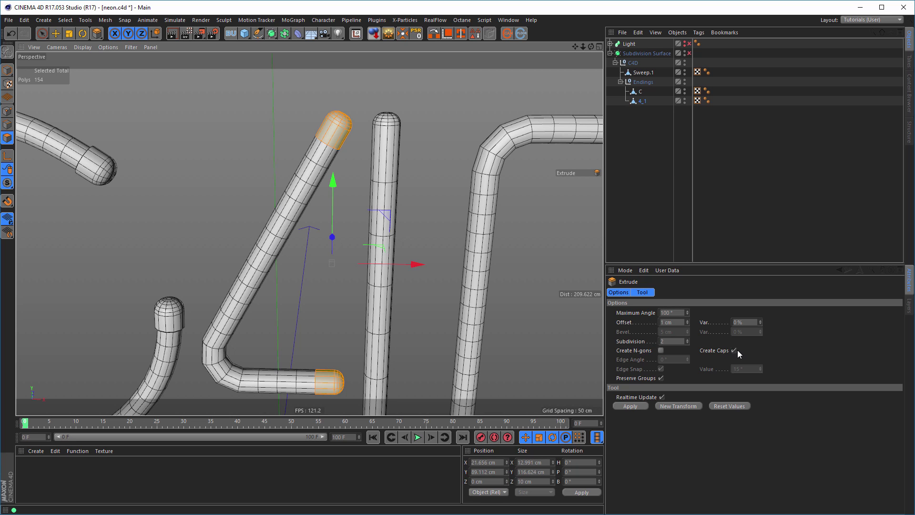
click(636, 407)
Inspect the thickened upper cap of the 4 in Model mode with the Subdivision Surface temporarily enabled
alt+drag(307, 167, 257, 204)
alt+right_drag(331, 137, 426, 142)
click(8, 70)
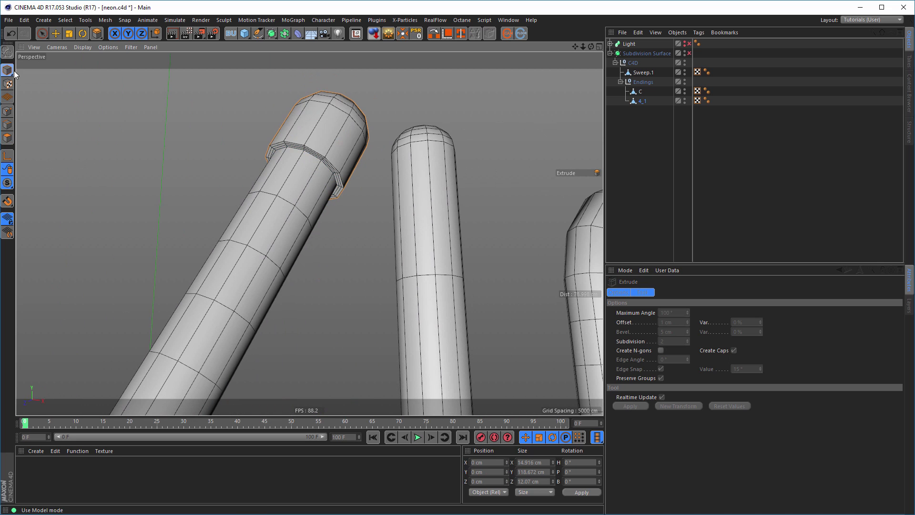
click(689, 54)
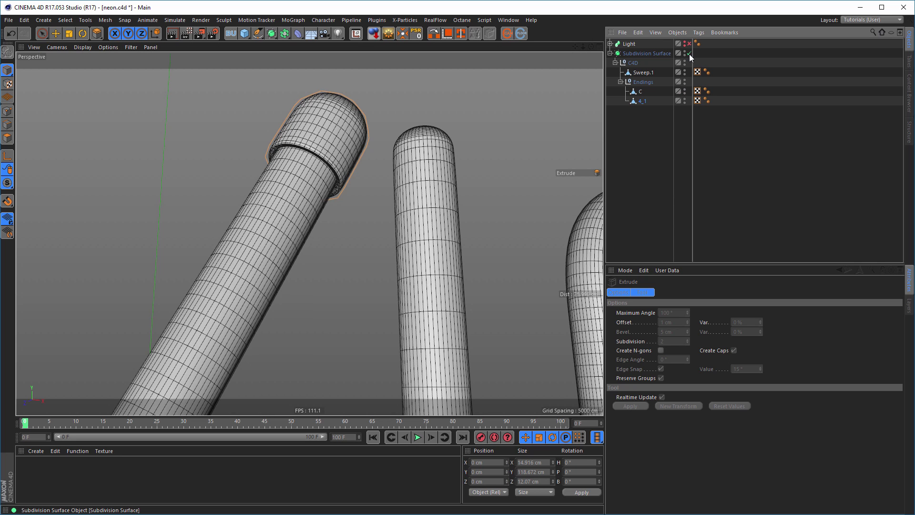
click(690, 53)
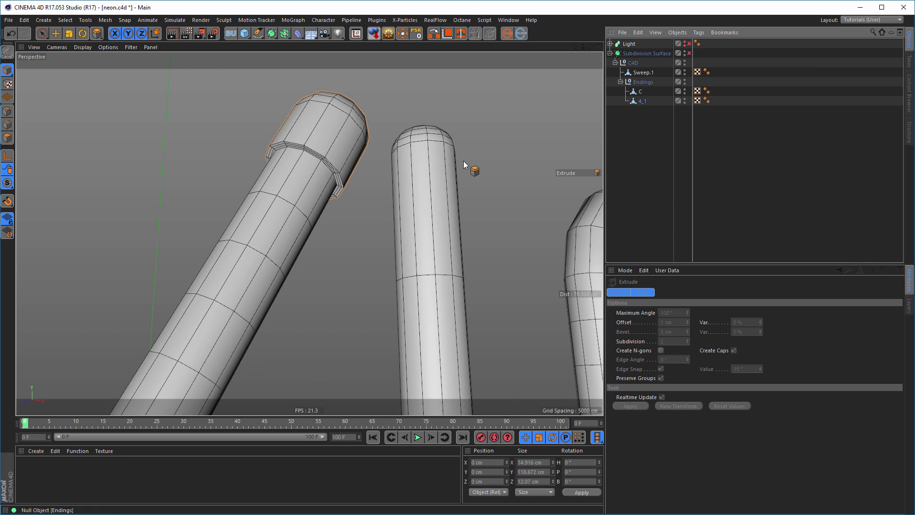
alt+right_drag(335, 205, 222, 246)
alt+middle_drag(341, 252, 341, 252)
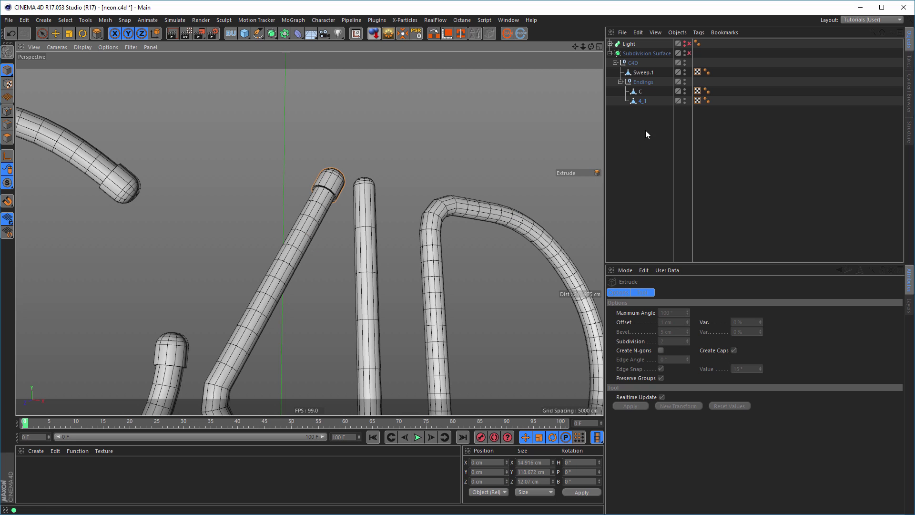
Select one edge loop near each end of the 4's straight vertical tube in the Sweep.1 mesh using Loop Selection
click(643, 73)
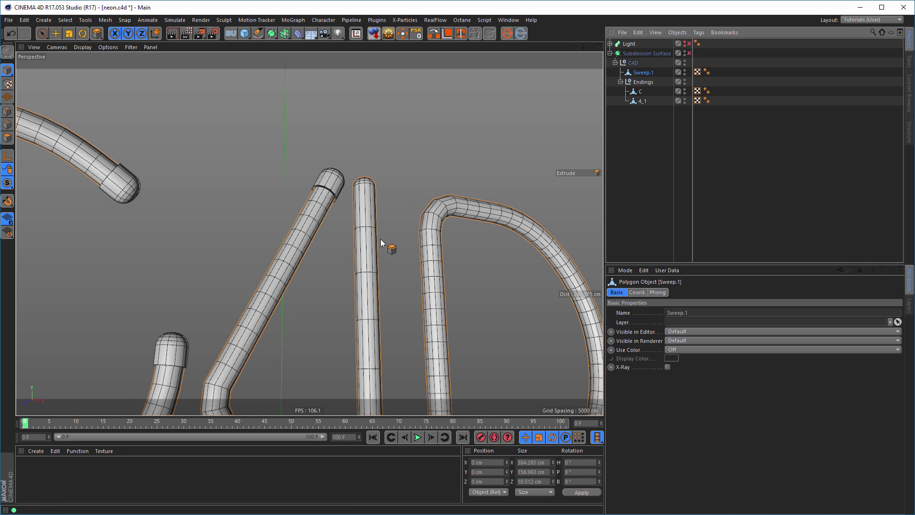
key(o)
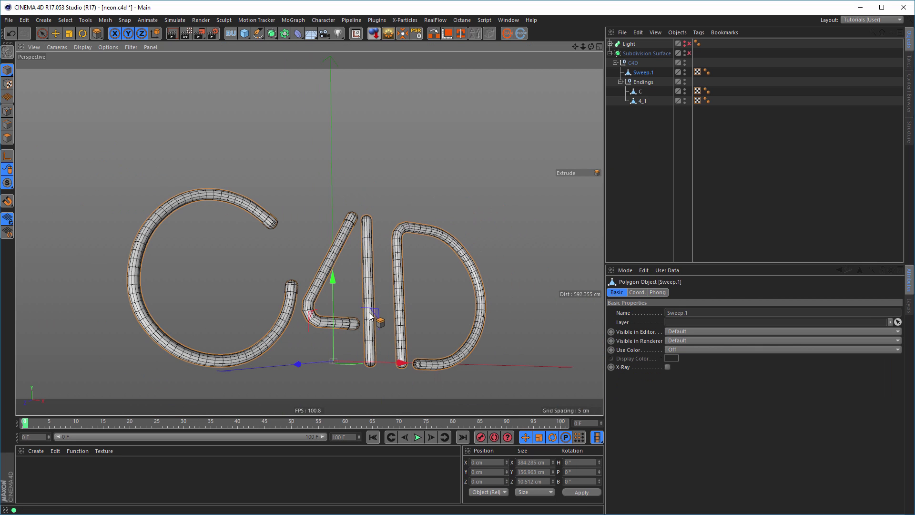
alt+drag(381, 260, 415, 233)
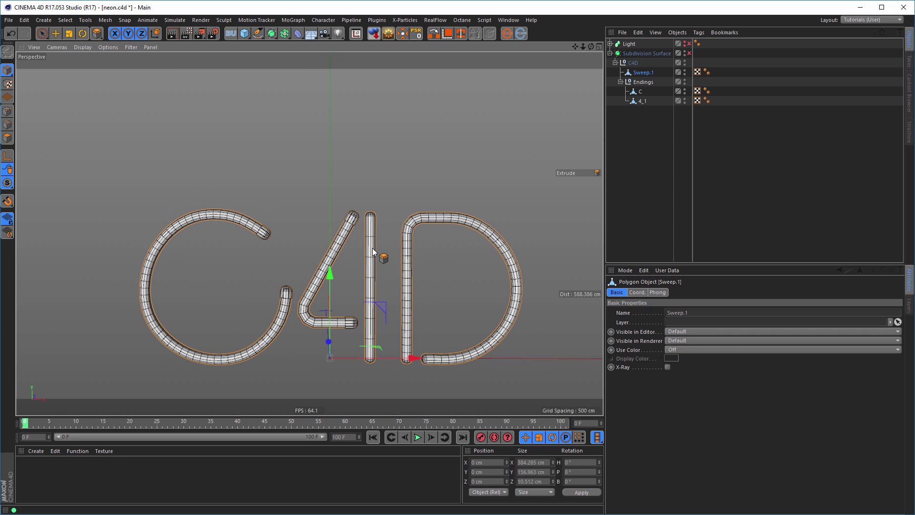
scroll(376, 226, up, 3)
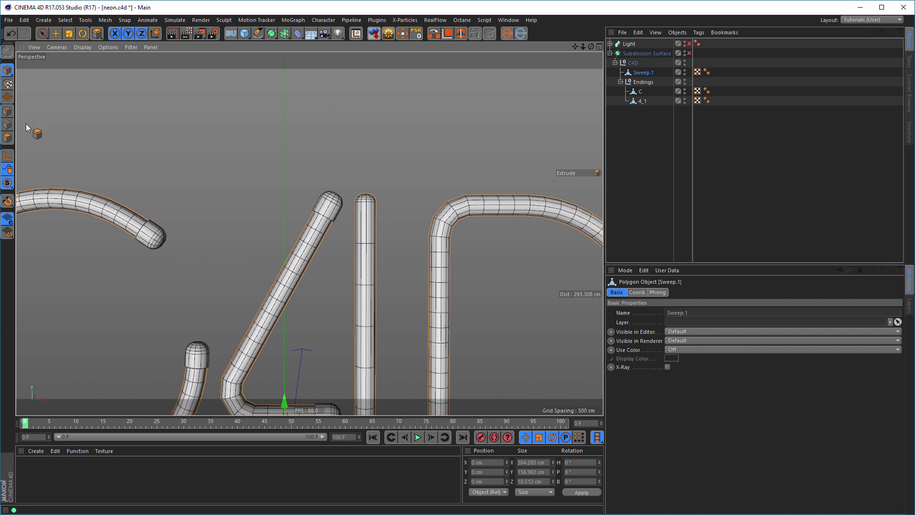
click(8, 125)
key(u)
key(l)
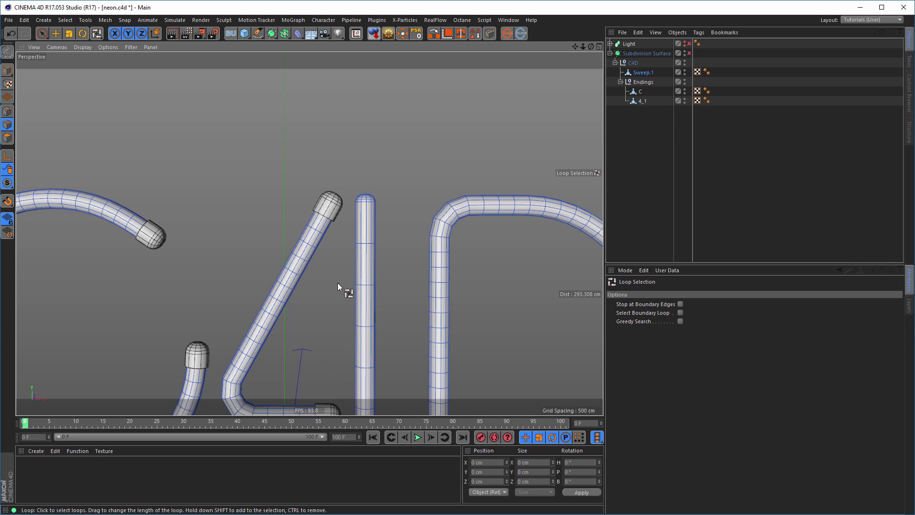
click(368, 244)
alt+middle_drag(353, 305, 382, 172)
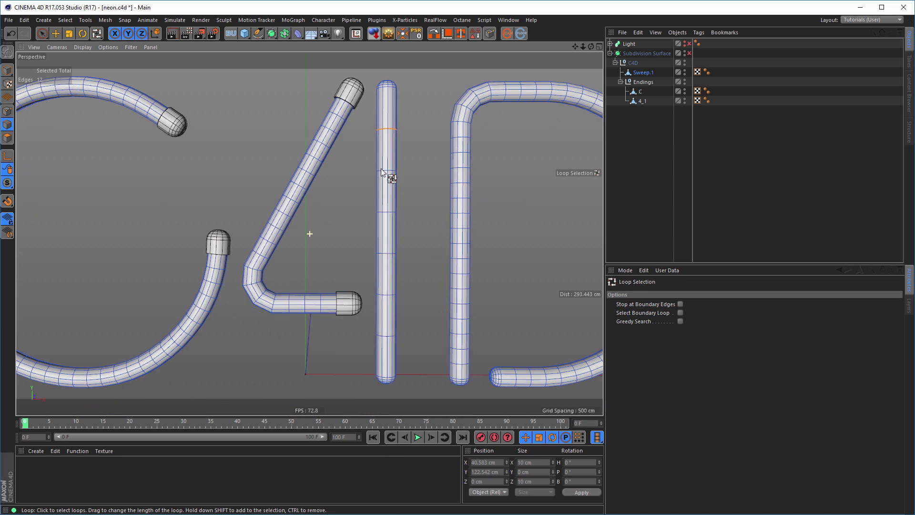
shift+click(390, 288)
Scale the two selected edge loops of the 4's vertical tube along Y in the Front view
key(F5)
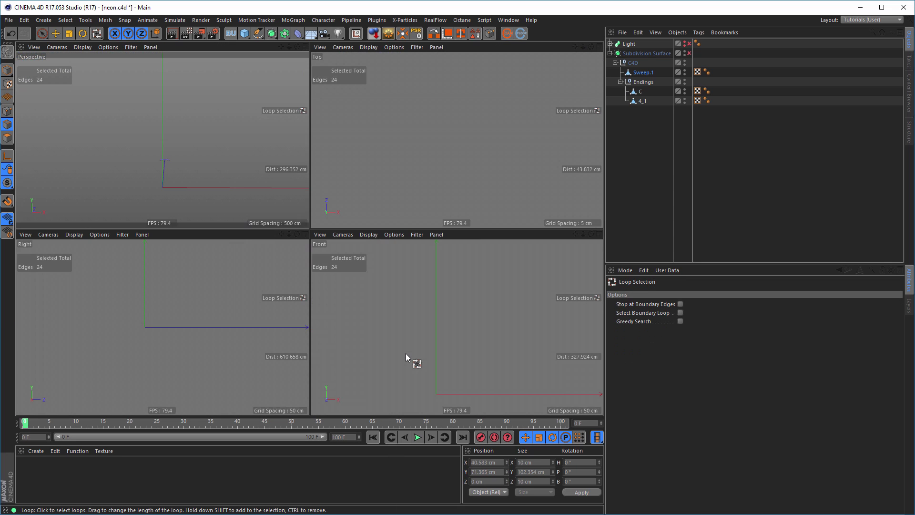
key(F4)
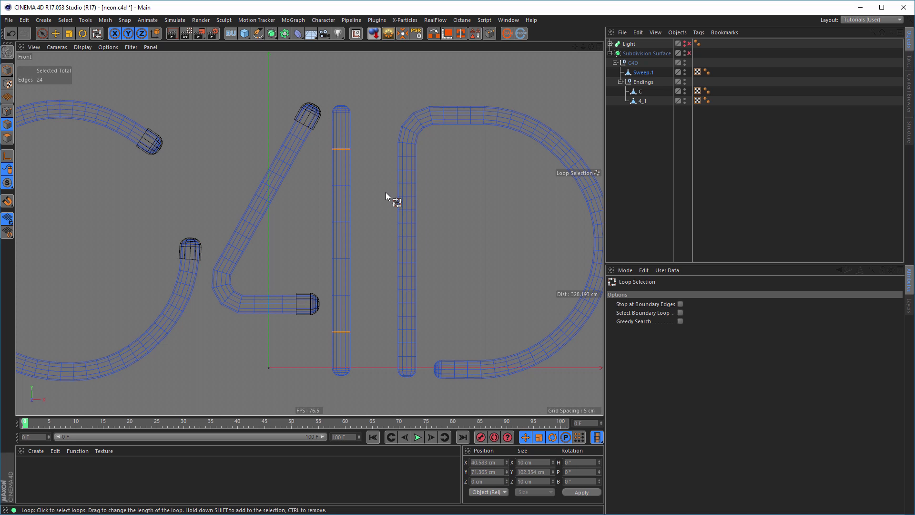
key(t)
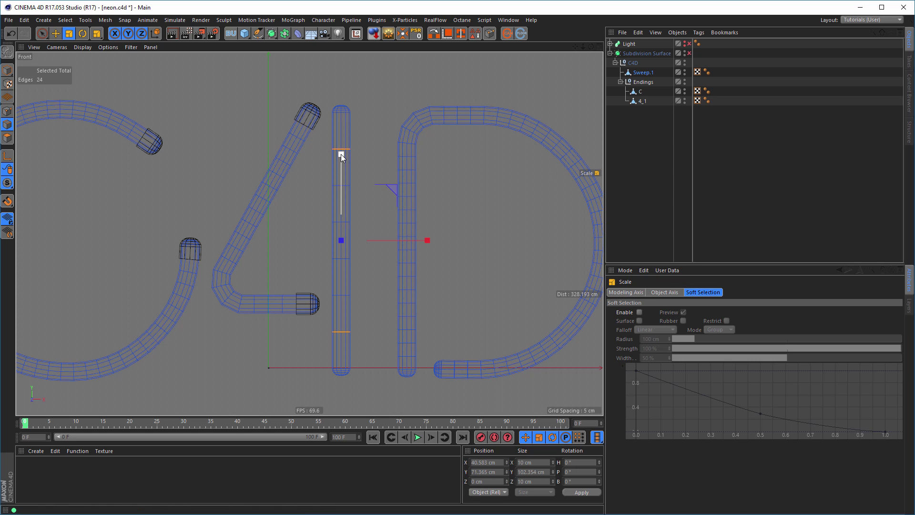
Scale the selected edge loops on the 4's vertical bar apart along Y to about 127.5 cm
drag(342, 153, 350, 132)
drag(350, 131, 351, 134)
drag(353, 132, 354, 132)
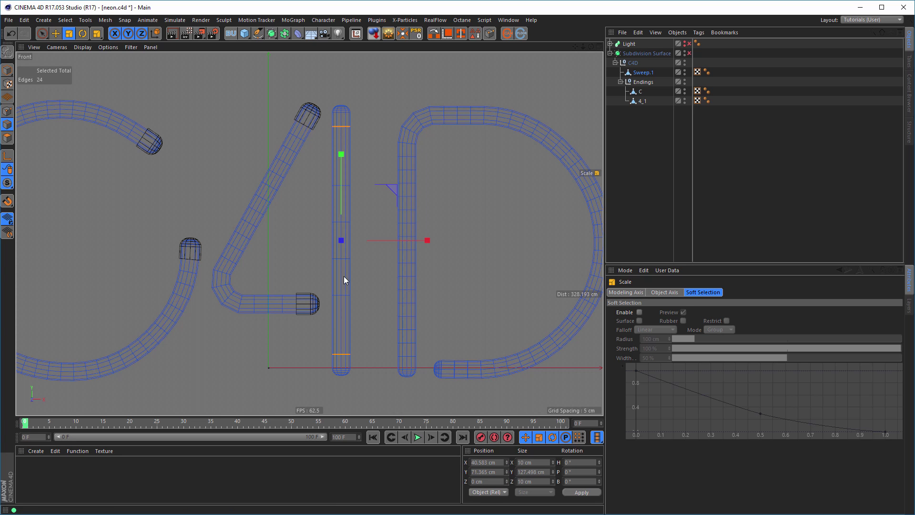
In polygon mode, loop-select the polygon bands just before the rounded tips at both ends of the 4's vertical bar
middle_click(373, 344)
middle_click(217, 164)
alt+middle_drag(383, 128, 320, 277)
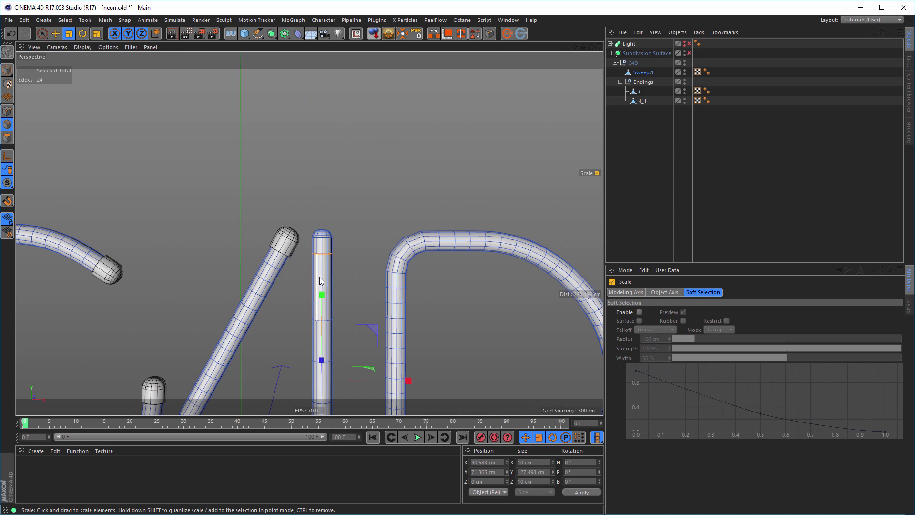
alt+drag(326, 233, 326, 248)
alt+right_drag(327, 251, 404, 228)
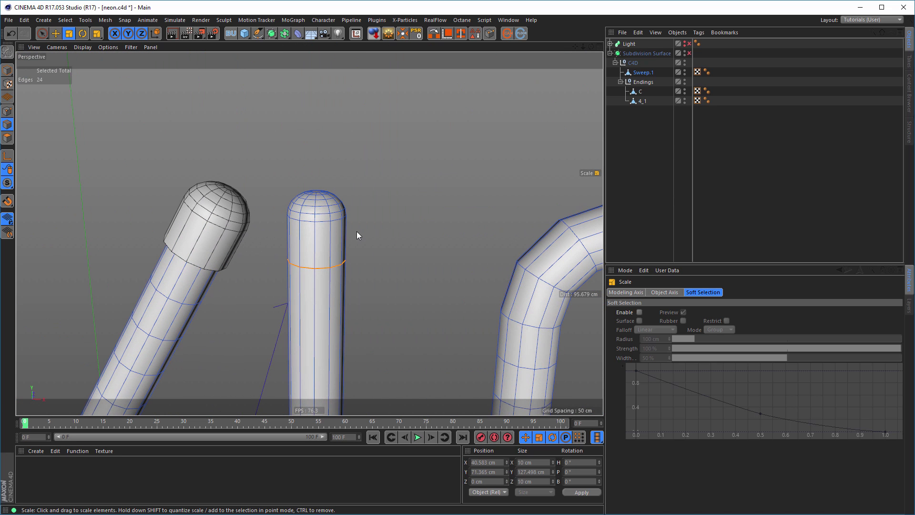
click(7, 138)
key(u)
key(l)
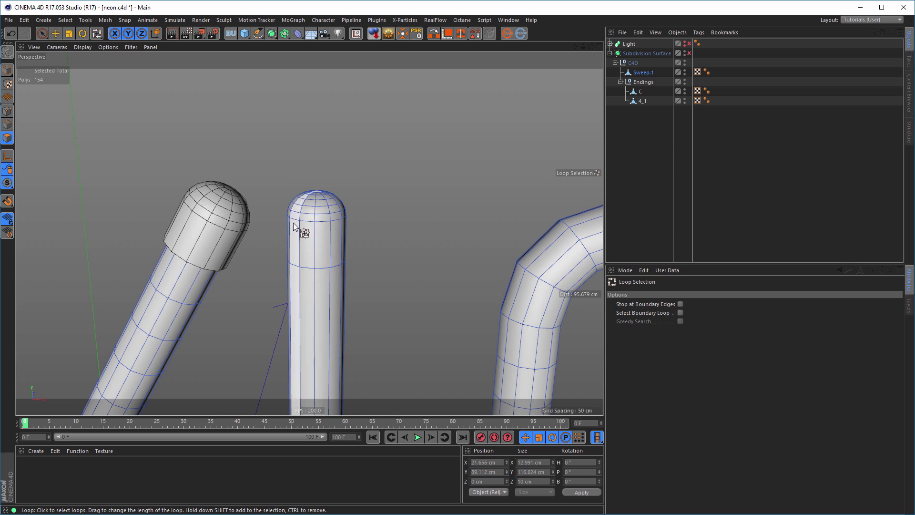
click(307, 242)
alt+right_drag(310, 276, 344, 272)
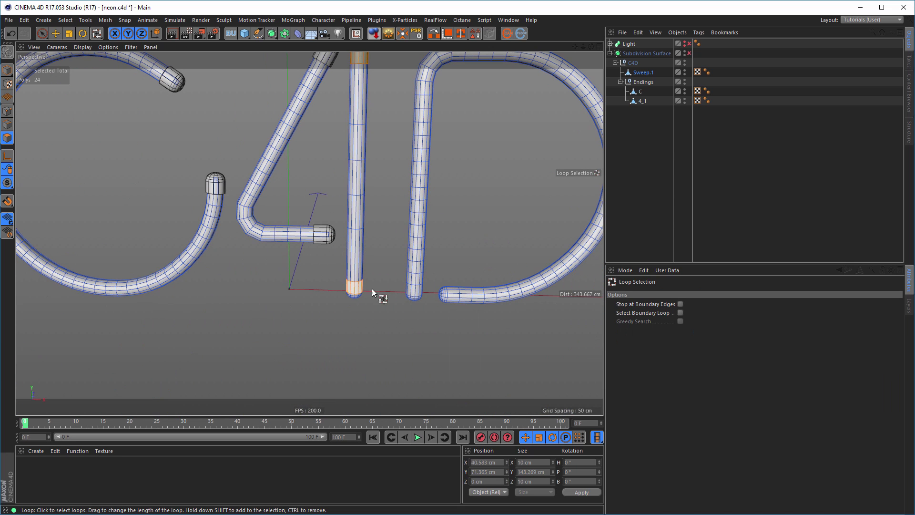
Add the rounded tips at both ends of the 4's vertical bar to the selection with Fill Selection
alt+middle_drag(364, 125, 338, 270)
alt+drag(340, 210, 342, 191)
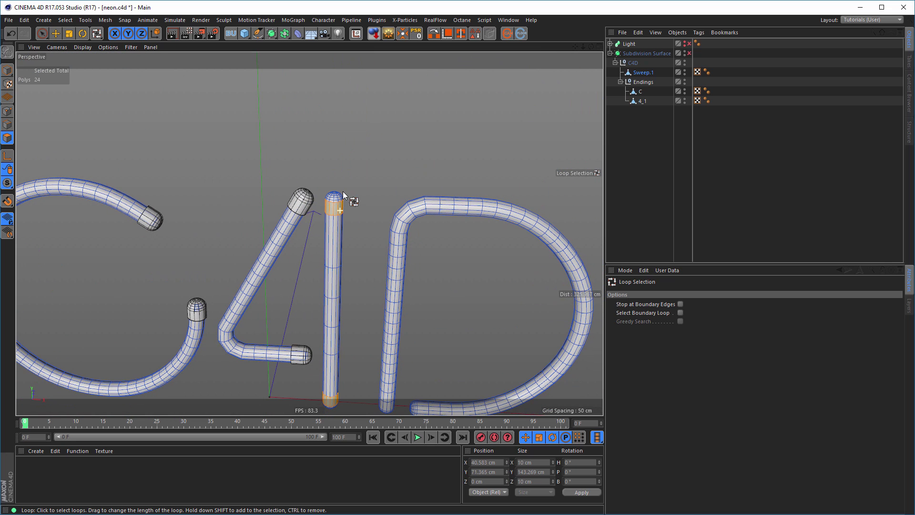
key(u)
key(f)
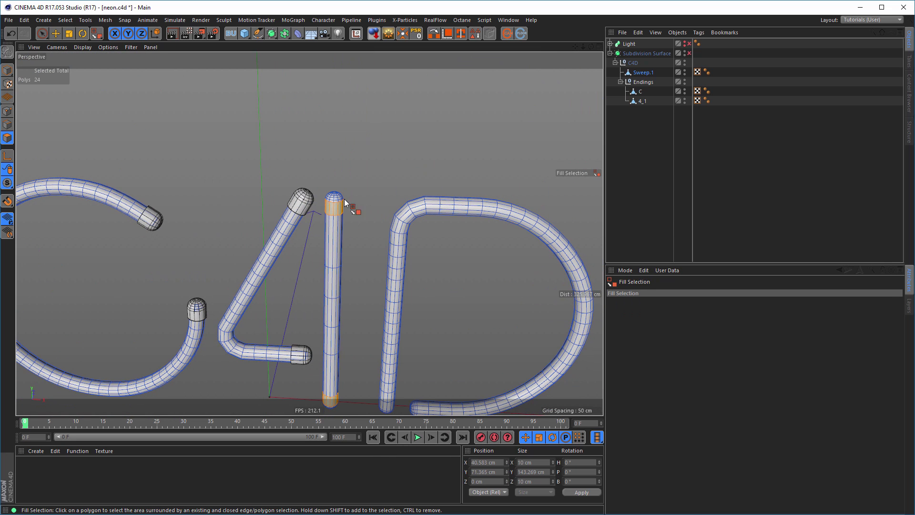
shift+click(334, 200)
alt+drag(350, 252, 347, 300)
scroll(344, 293, up, 5)
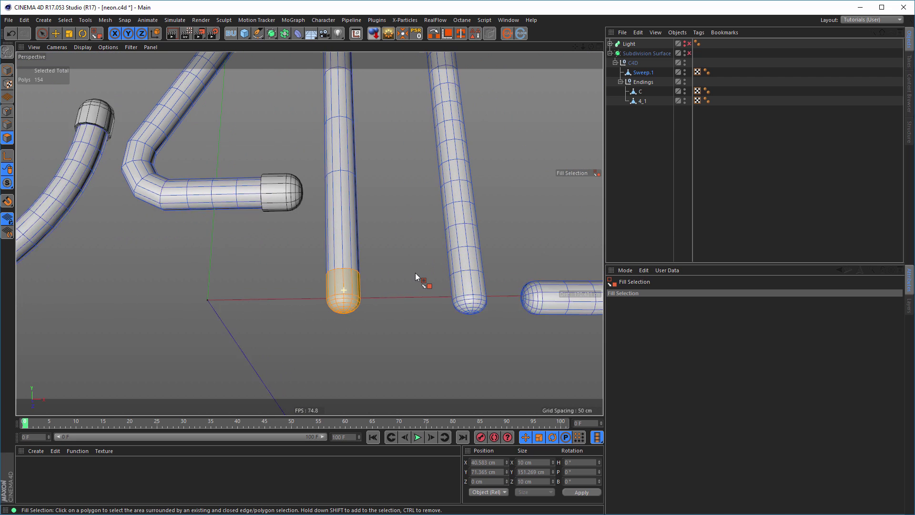
Split the selected bar ends into a separate object and move it into the Endings group below 4_1
right_click(412, 259)
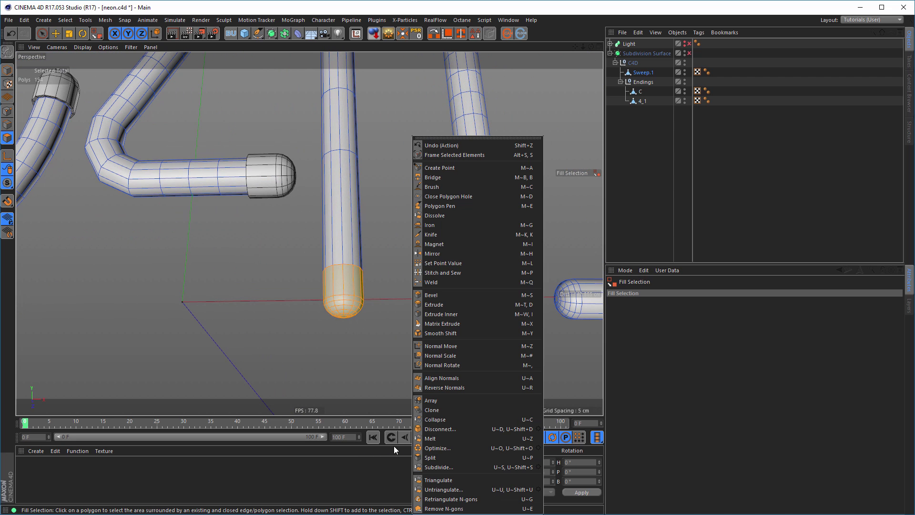
click(434, 457)
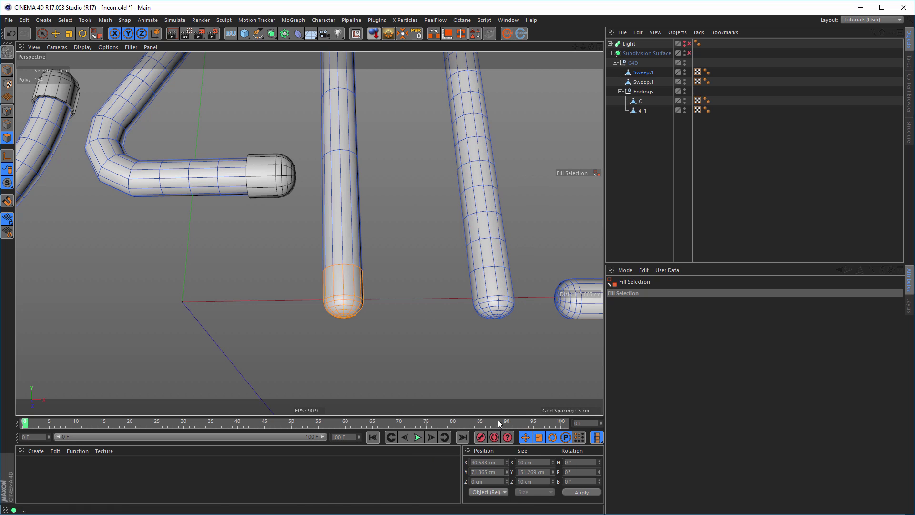
click(644, 82)
drag(645, 113, 643, 117)
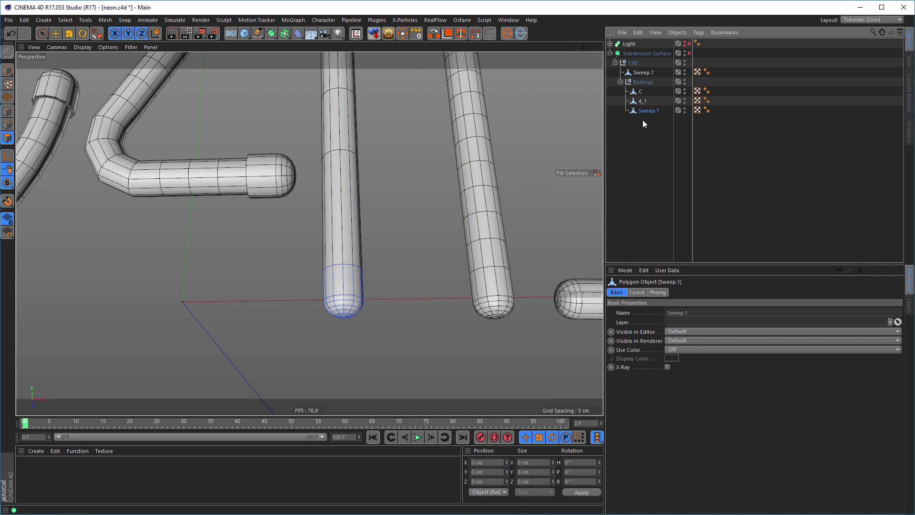
Rename the split-off bar endings object as 4_2
double_click(645, 111)
text(4)
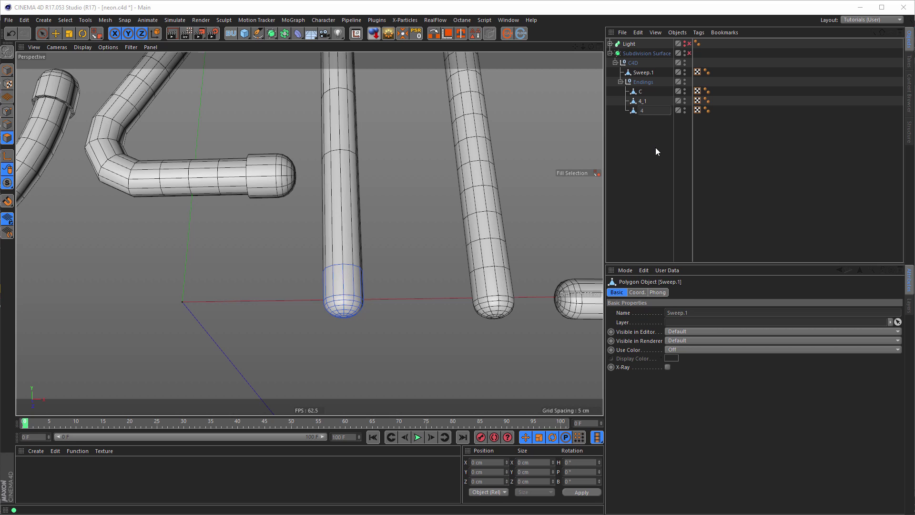
text(_2)
key(Return)
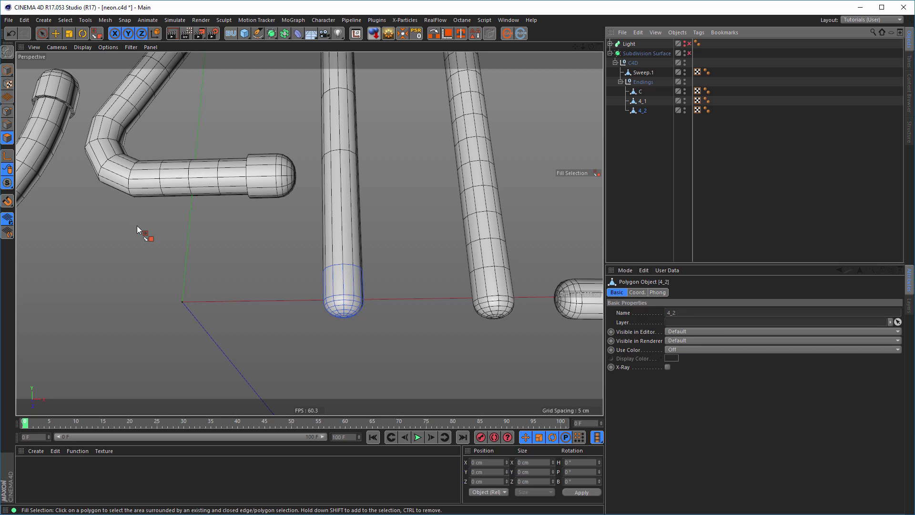
Select all polygons of 4_2 and extrude them with a 1 cm offset
key(ctrl+a)
alt+right_drag(361, 232, 312, 223)
alt+middle_drag(313, 223, 296, 278)
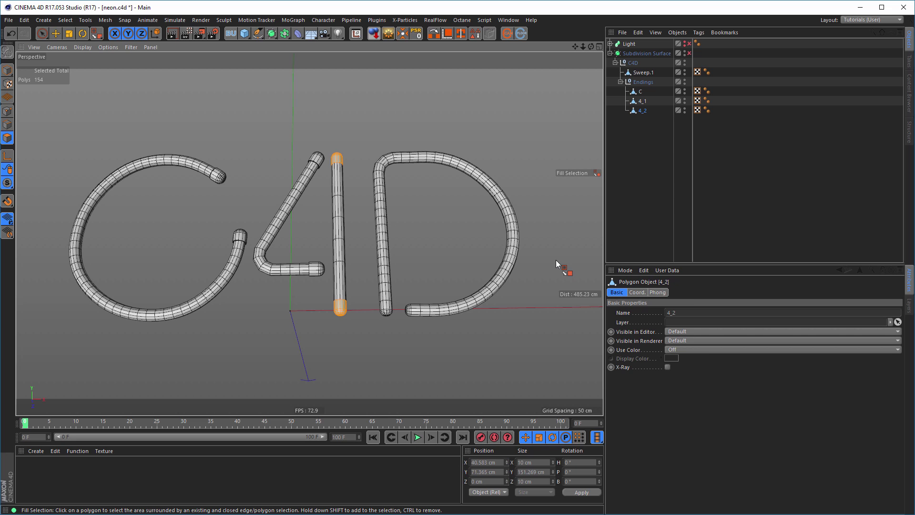
key(d)
click(628, 406)
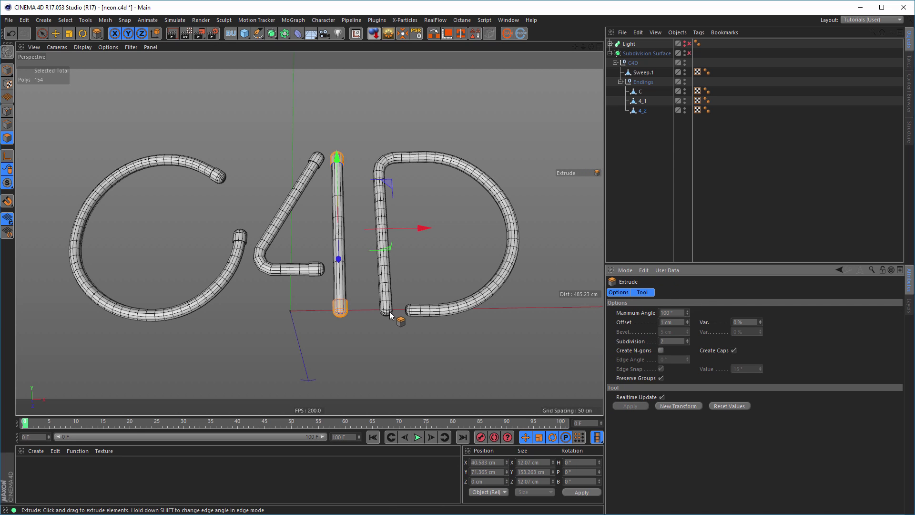
On Sweep.1, loop-select the polygon bands just before the rounded tips at both ends of the D
alt+right_drag(342, 304, 423, 324)
alt+drag(423, 324, 354, 280)
alt+right_drag(355, 280, 310, 289)
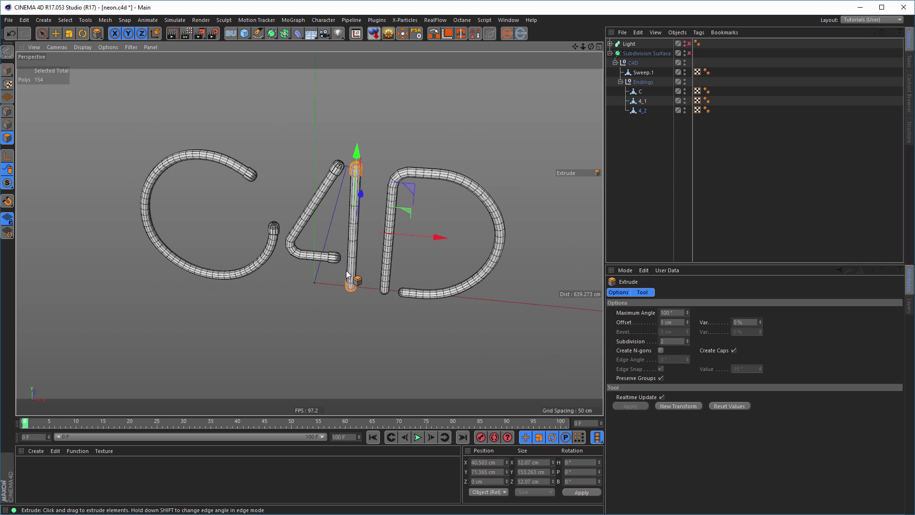
alt+drag(346, 270, 329, 262)
alt+right_drag(329, 263, 341, 251)
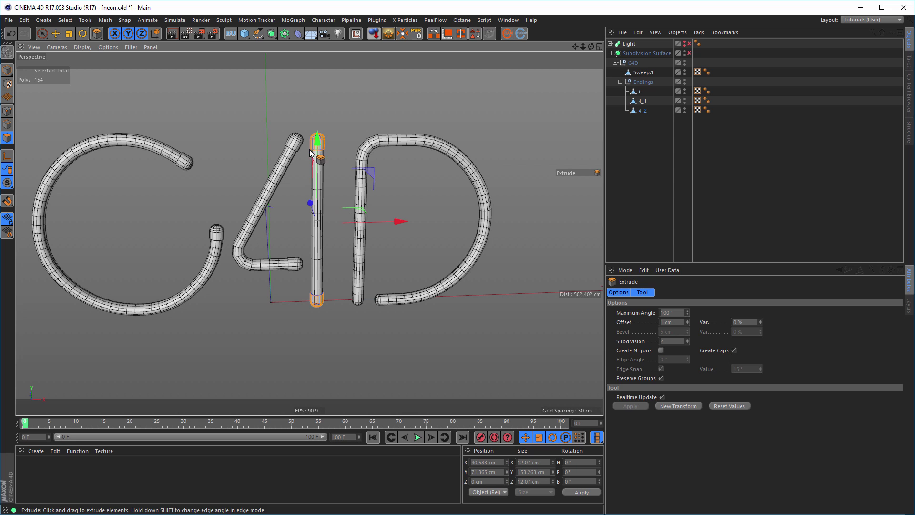
scroll(431, 281, up, 3)
alt+drag(431, 279, 436, 322)
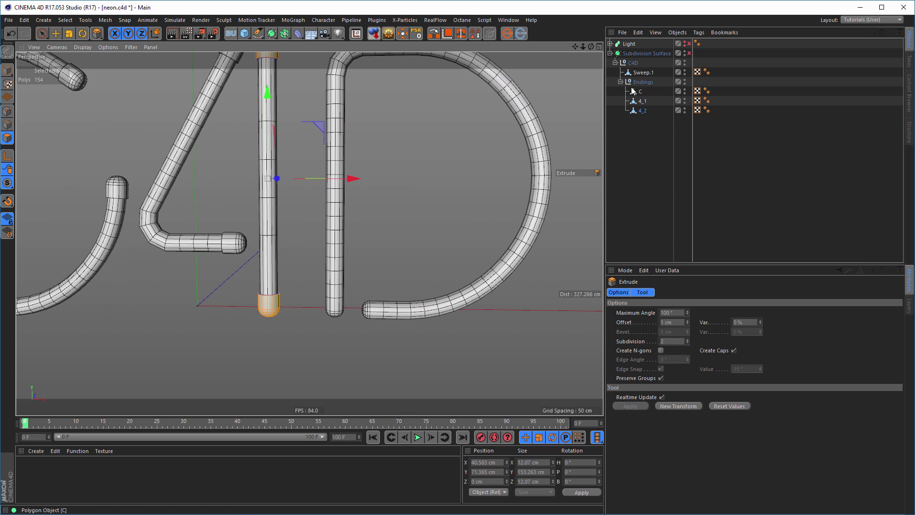
click(643, 72)
scroll(356, 317, up, 1)
scroll(356, 316, up, 5)
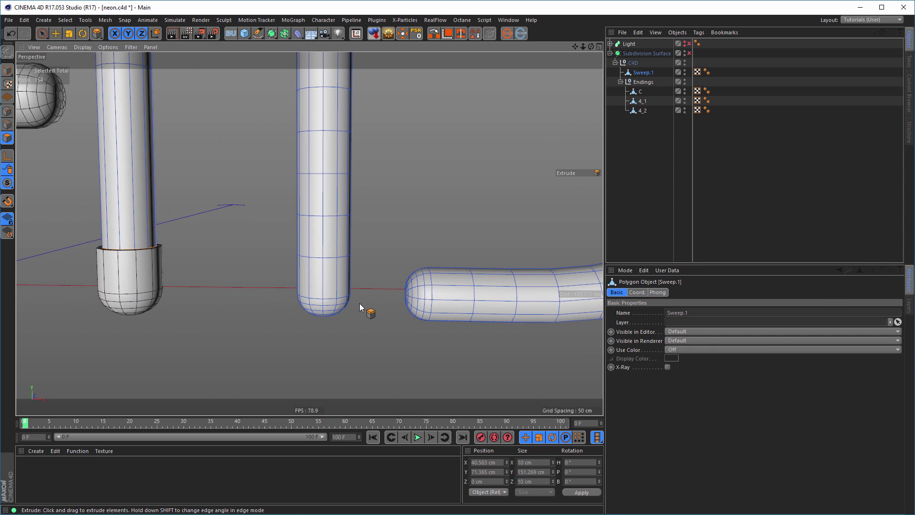
key(u)
key(l)
click(328, 274)
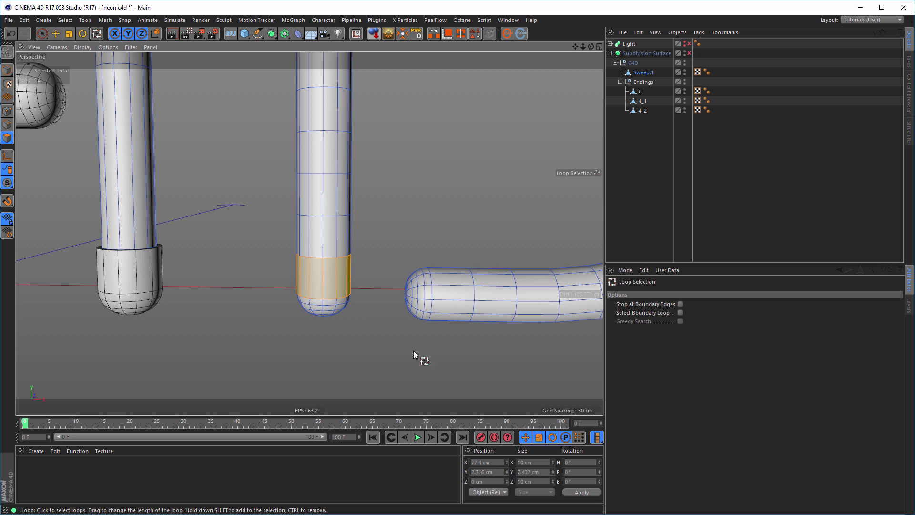
shift+click(449, 294)
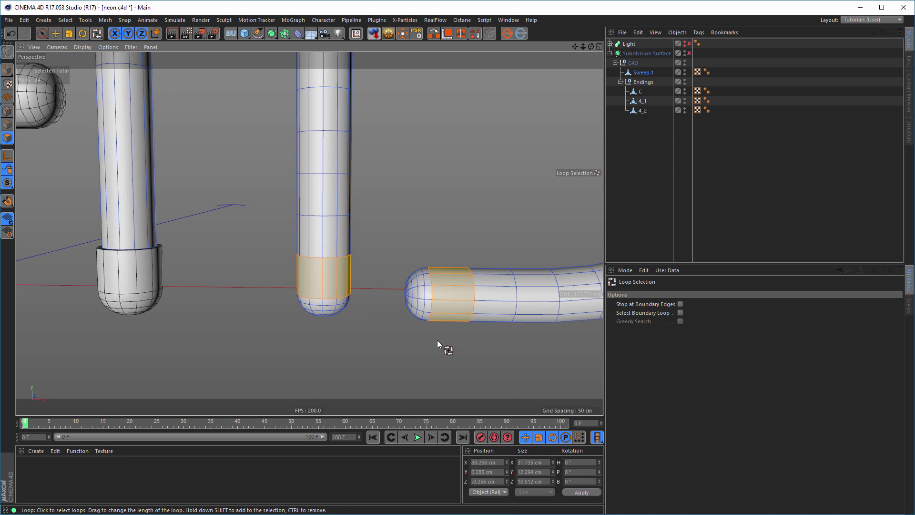
Add both rounded tips of the D to the selection with Fill Selection
key(u)
key(i)
click(336, 310)
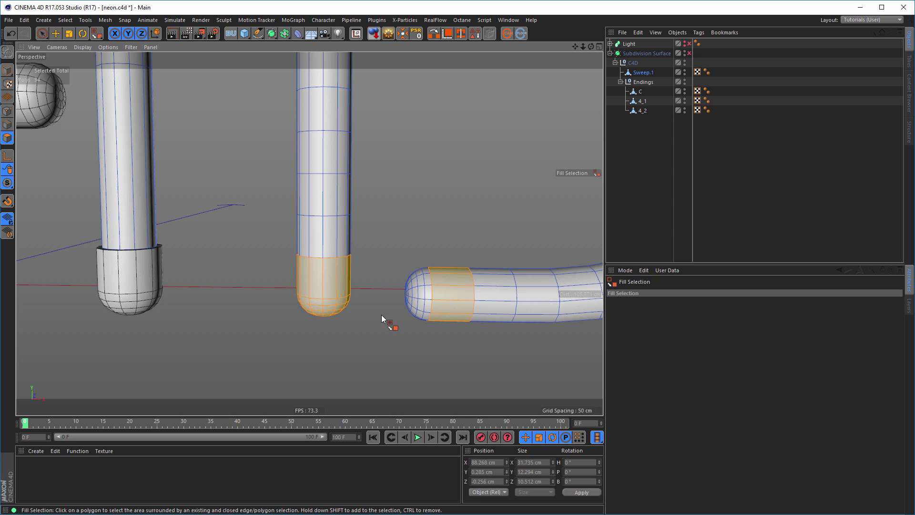
shift+click(420, 294)
Split the selected D ends into a separate object and move it into the Endings group below 4_2
right_click(389, 355)
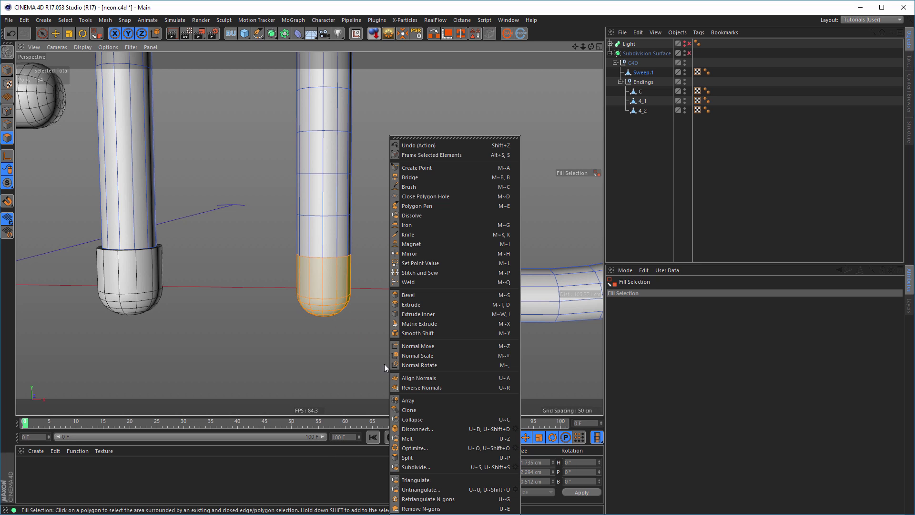
click(408, 457)
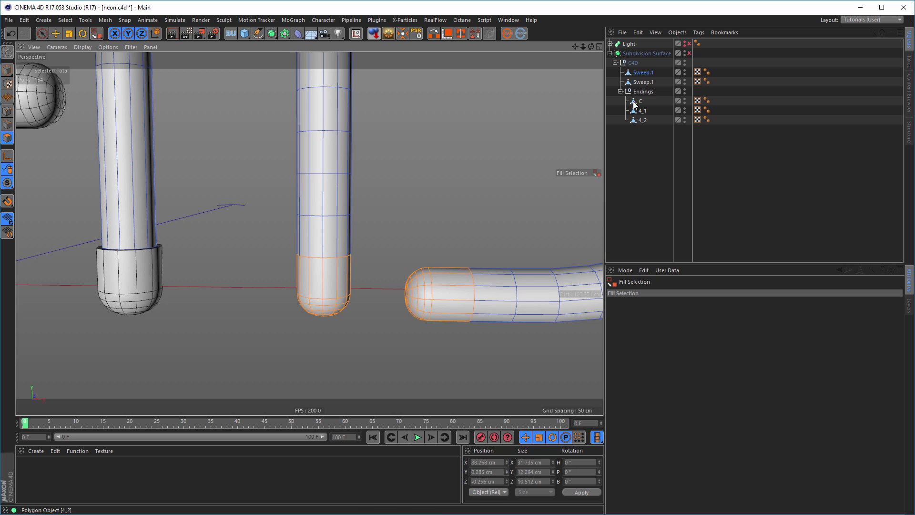
drag(637, 83, 644, 126)
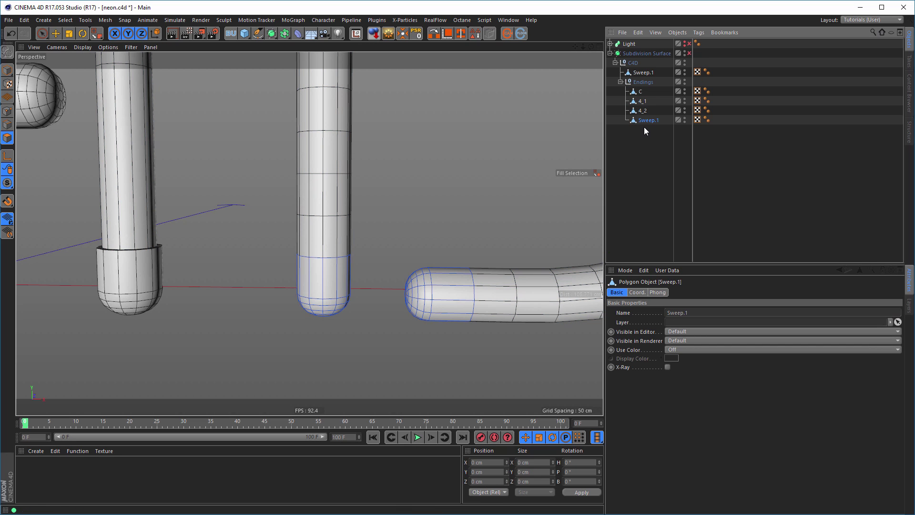
Rename the split-off endings object of the last letter as D
double_click(645, 122)
text(D)
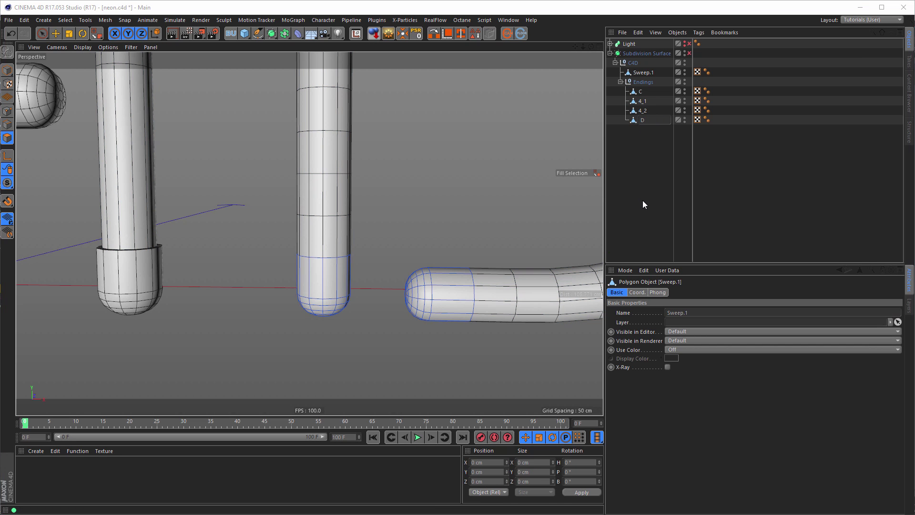
key(Return)
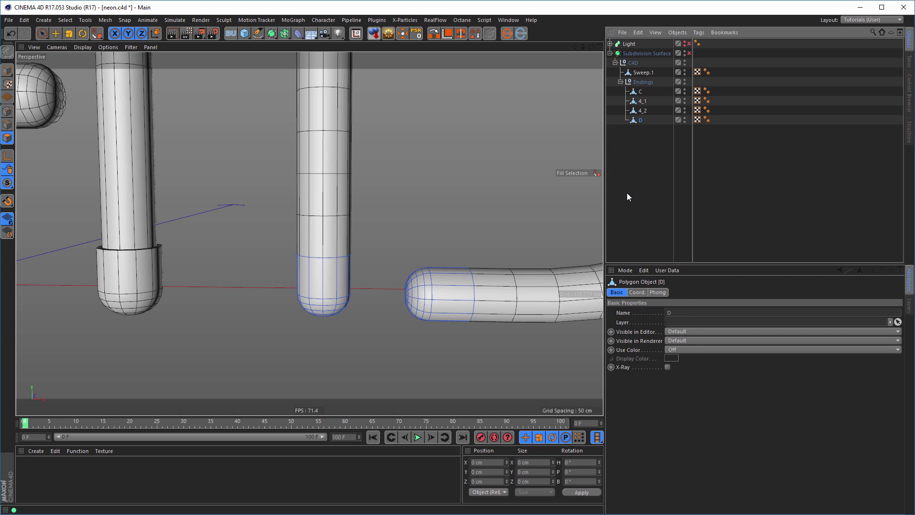
Select all polygons of the D endings object and extrude them with a 1 cm offset
key(ctrl+a)
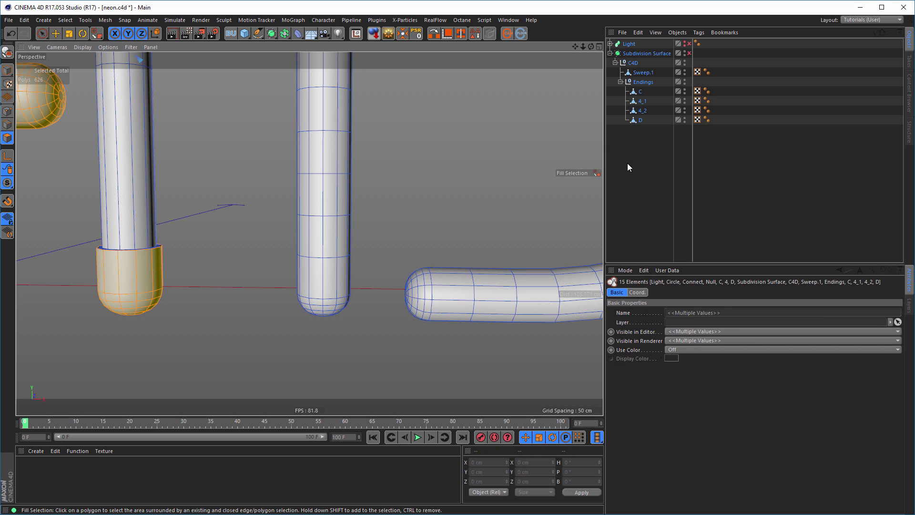
click(639, 120)
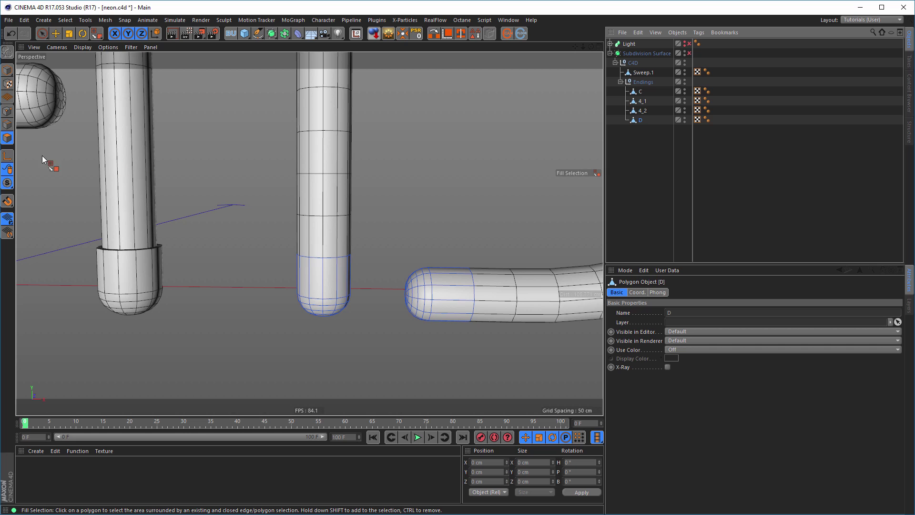
click(274, 277)
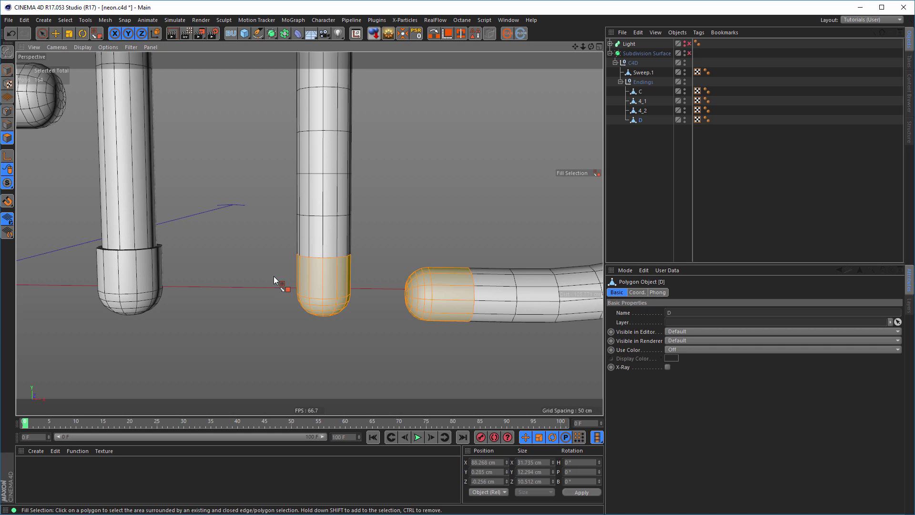
key(d)
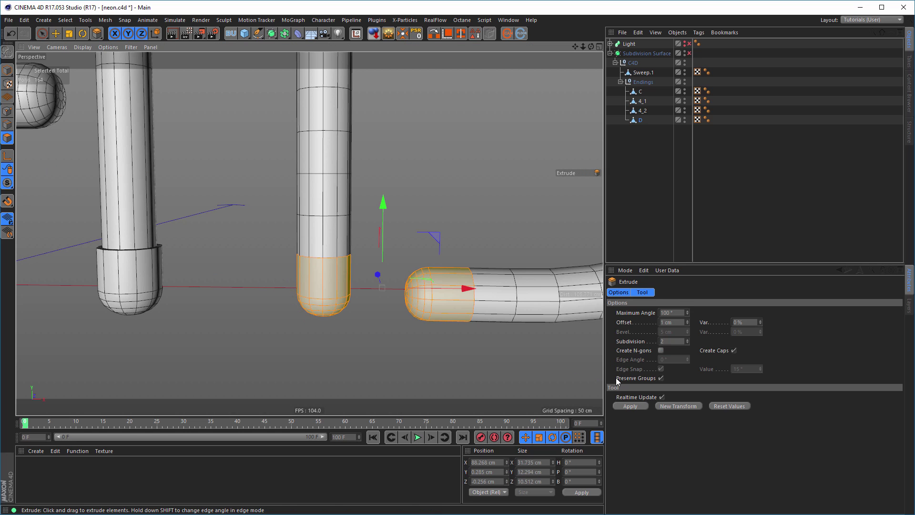
click(630, 406)
Switch to model mode and turn the Subdivision Surface on to smooth the letters and their end caps
alt+drag(359, 301, 333, 274)
click(7, 70)
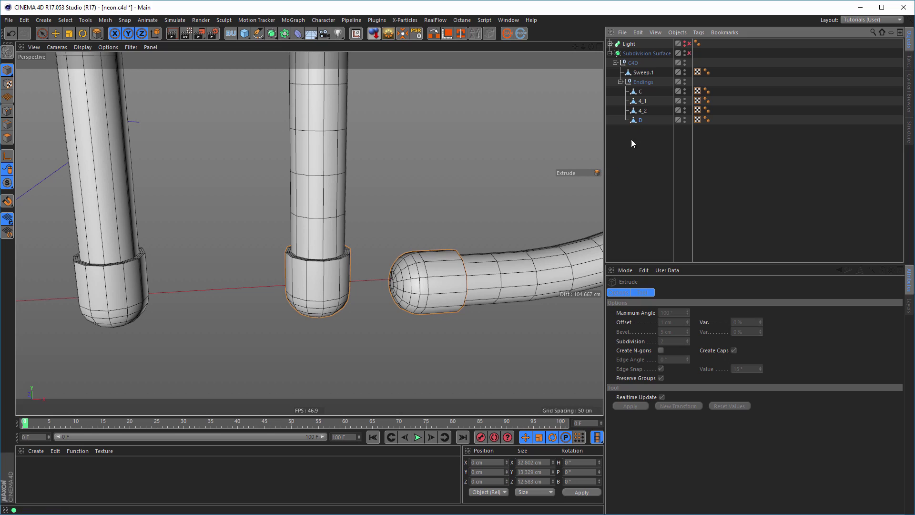
click(689, 53)
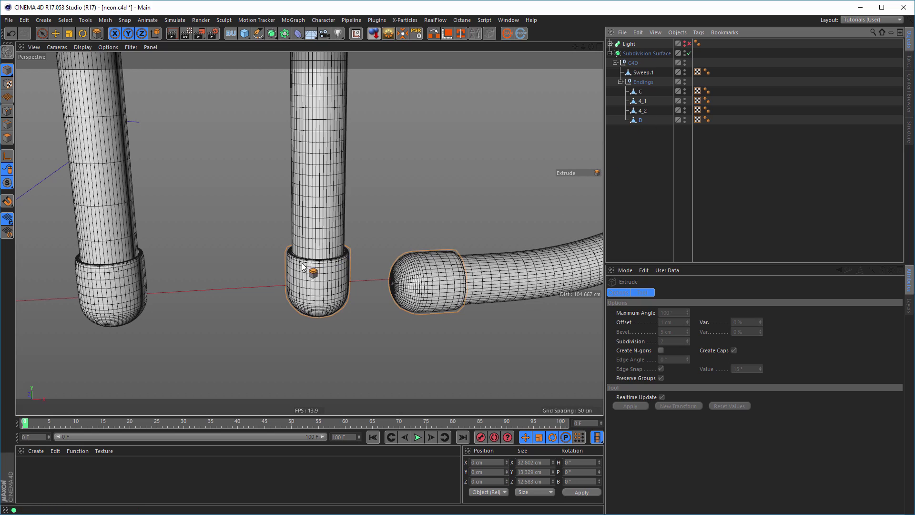
alt+right_drag(301, 262, 168, 279)
alt+middle_drag(344, 262, 379, 276)
alt+drag(380, 275, 392, 308)
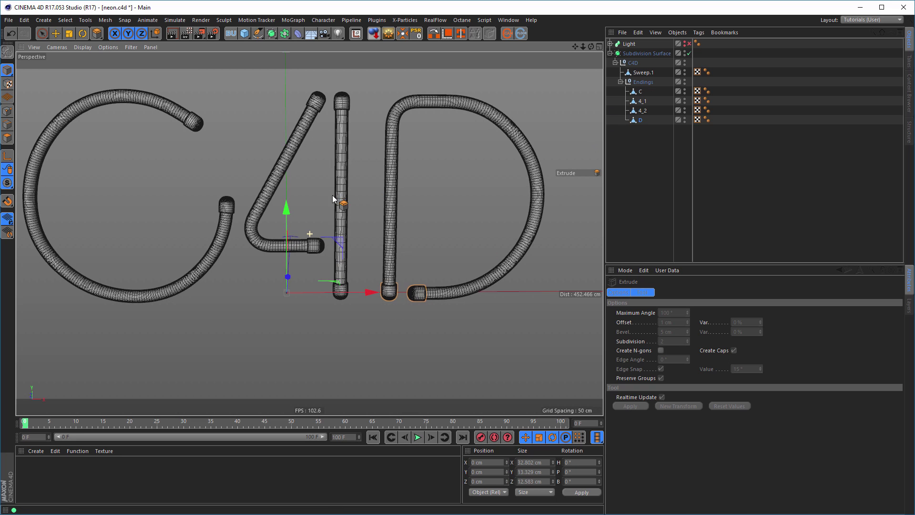
alt+middle_drag(333, 196, 380, 211)
scroll(308, 137, up, 6)
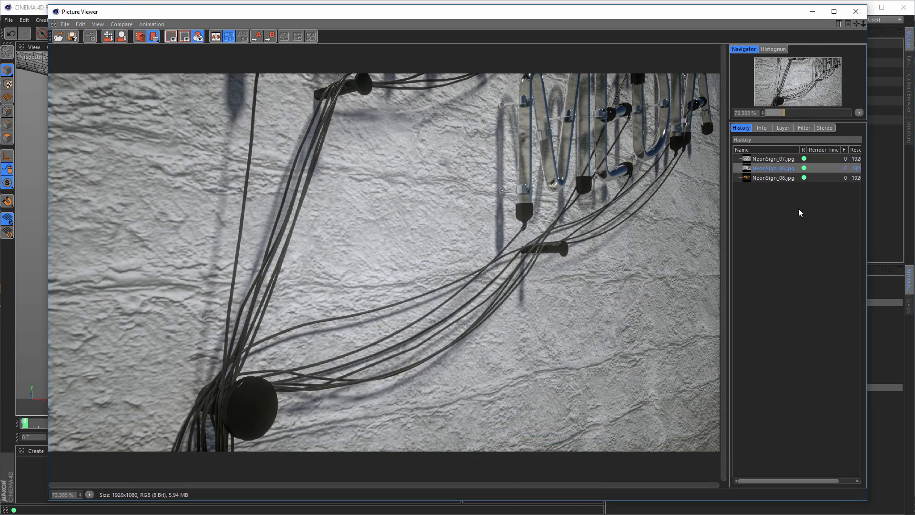
Examine the end caps and cables in the reference render NeonSign_07.jpg, then close the Picture Viewer
click(769, 159)
scroll(310, 154, up, 5)
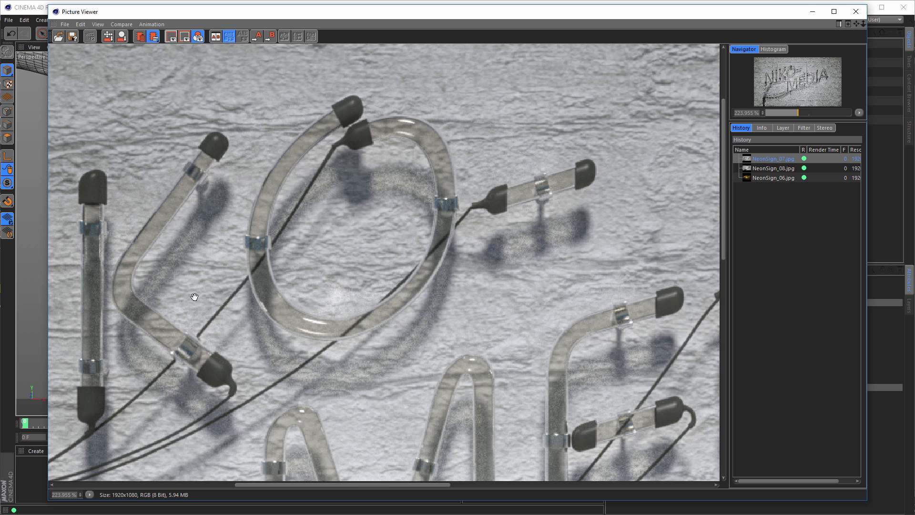
mouse_move(240, 338)
mouse_down()
mouse_move(419, 188)
mouse_move(413, 213)
mouse_up()
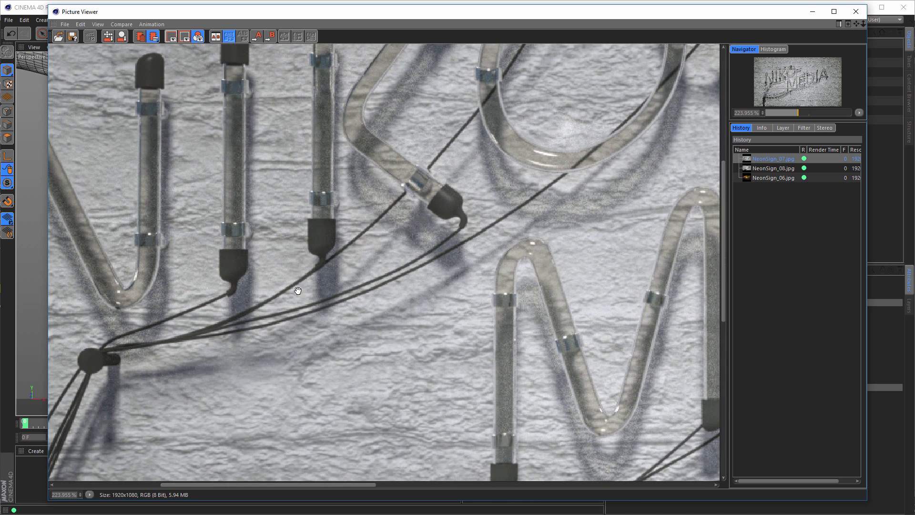
mouse_move(297, 290)
mouse_down()
mouse_move(416, 229)
mouse_move(391, 236)
mouse_up()
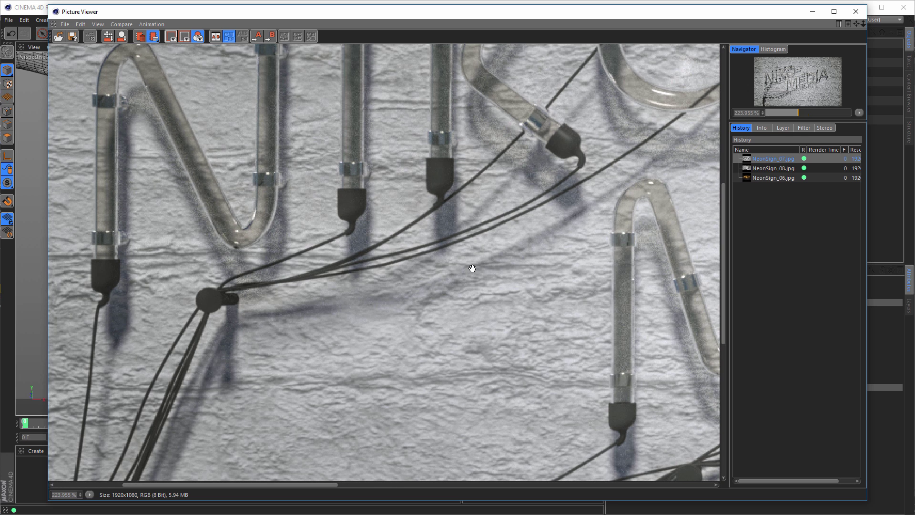
scroll(442, 279, down, 5)
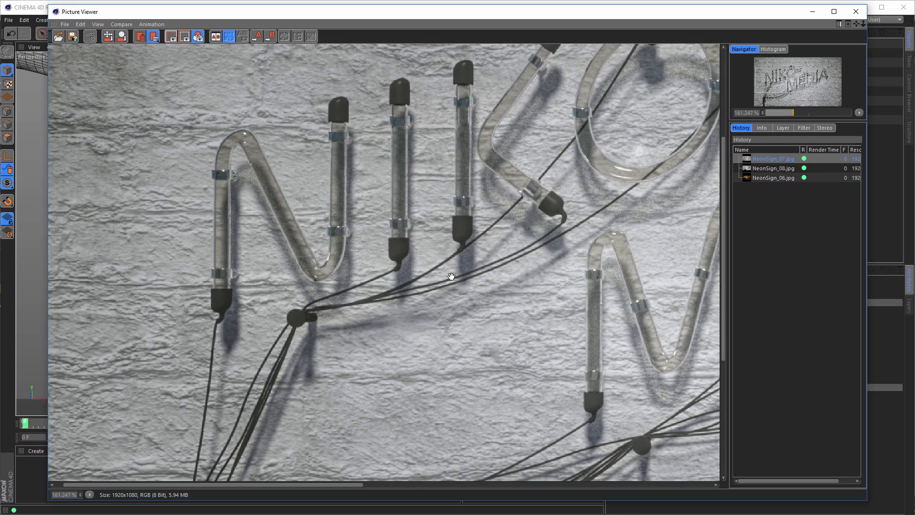
click(856, 12)
Turn off the Subdivision Surface and switch to polygon mode on the C endings object
alt+middle_drag(239, 157, 395, 147)
alt+right_drag(395, 148, 286, 173)
mouse_move(375, 142)
alt+mouse_down()
mouse_move(353, 152)
mouse_move(367, 150)
alt+mouse_up()
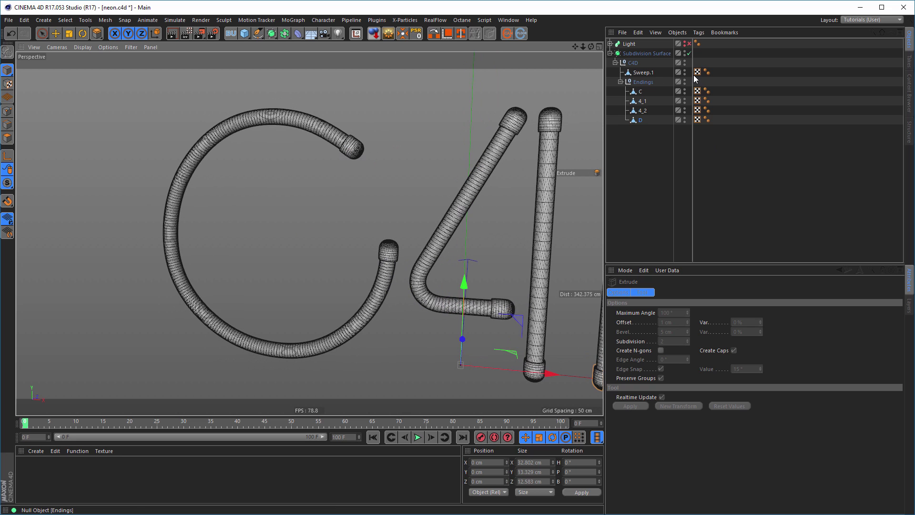
click(690, 53)
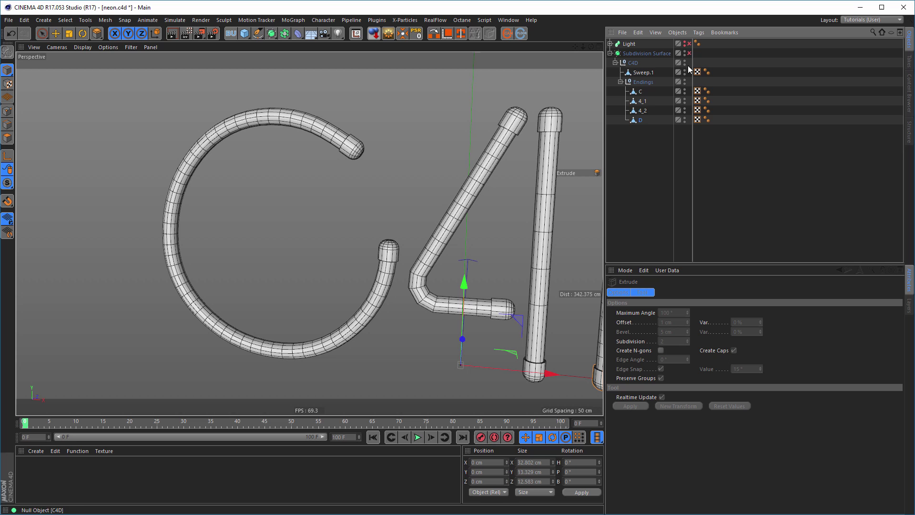
click(640, 93)
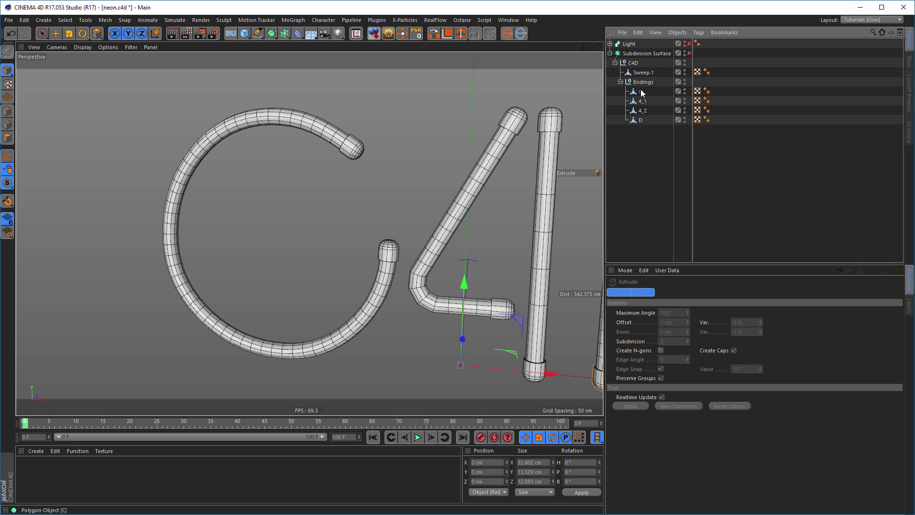
click(7, 138)
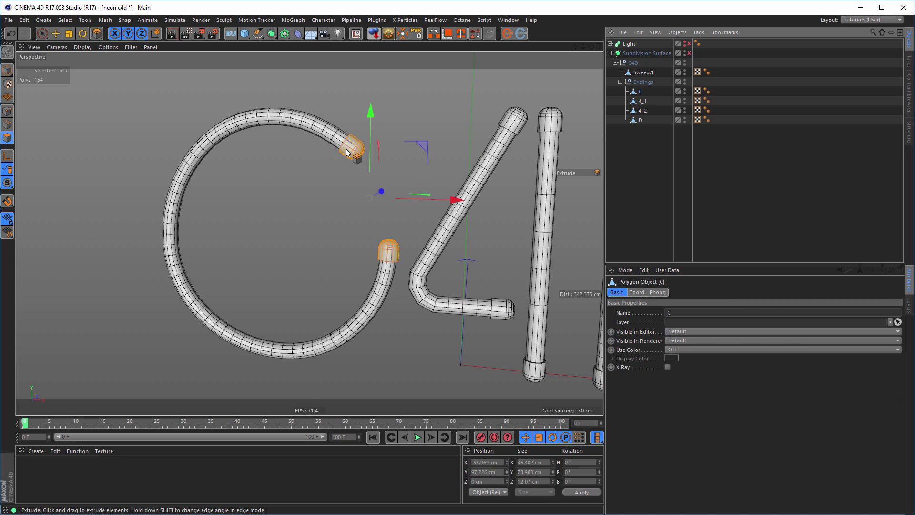
Select the tip of the C's upper end cap using a loop selection around it and a fill selection of its centre
alt+middle_drag(354, 158, 280, 178)
alt+right_drag(281, 178, 441, 142)
alt+drag(302, 123, 355, 163)
key(space)
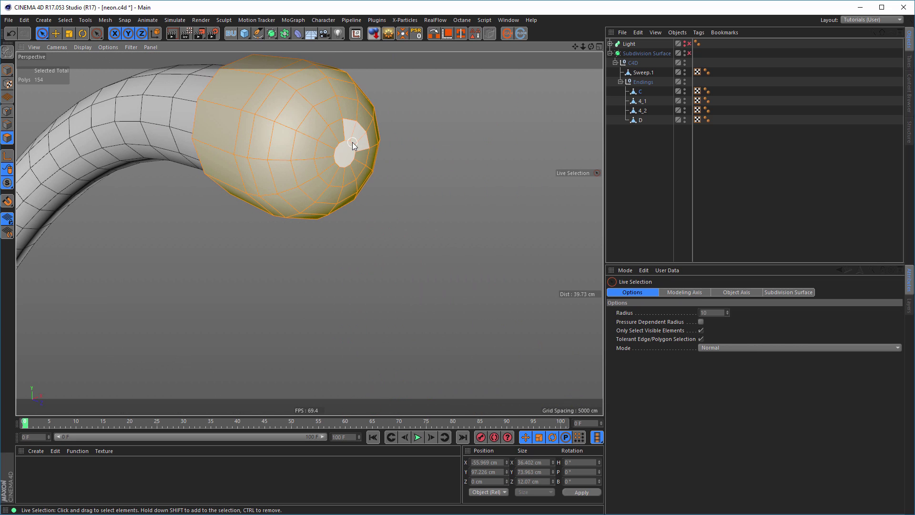
key(u)
key(l)
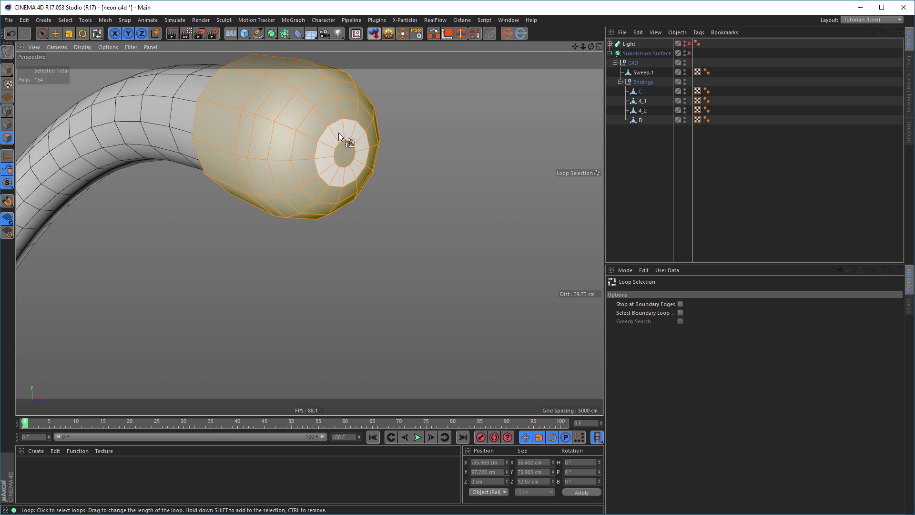
click(338, 136)
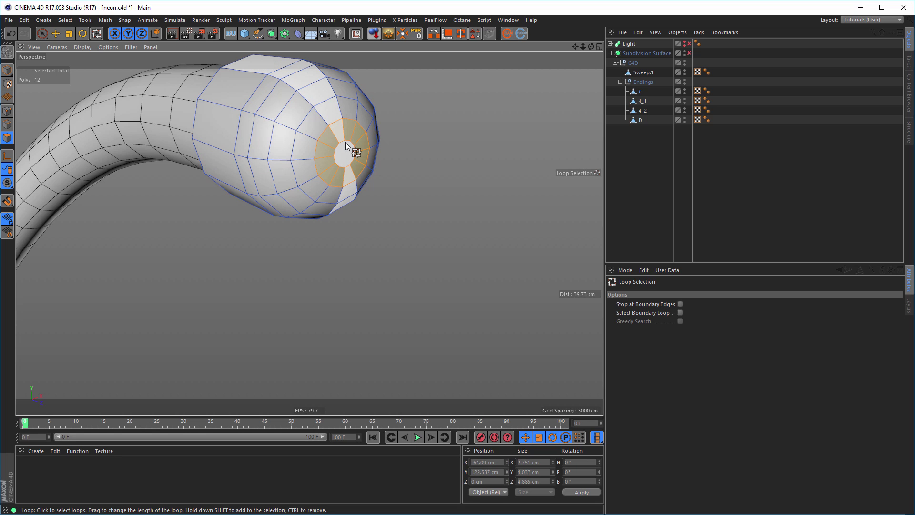
key(u)
key(f)
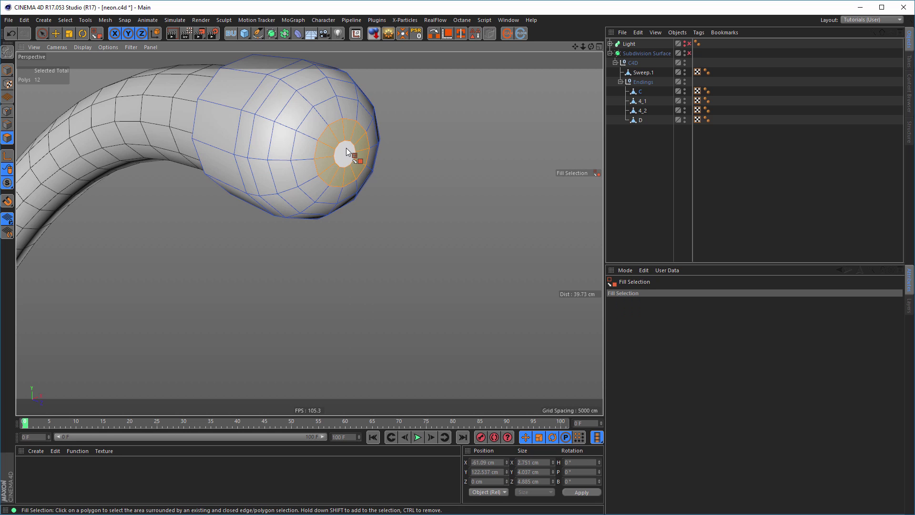
click(343, 151)
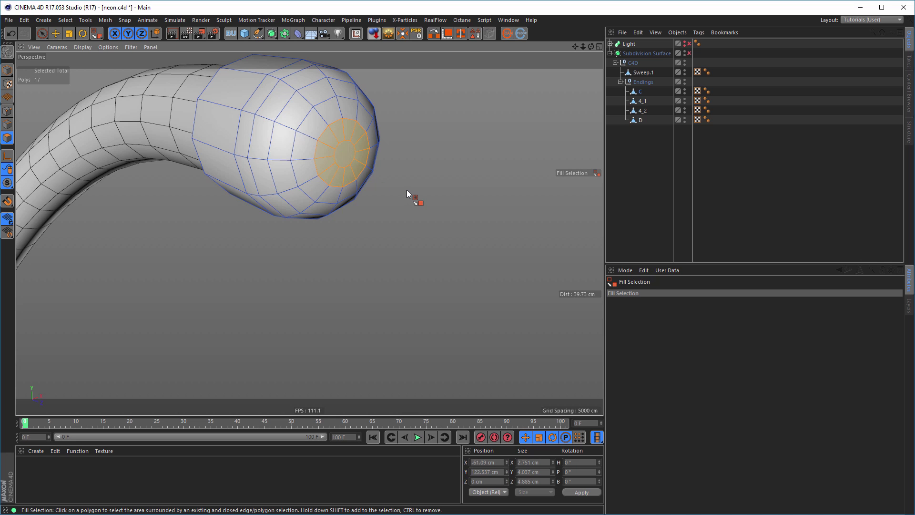
Set the Move tool's modeling axis orientation to Normal and pull the selected cap tip slightly outward in the front view
key(e)
middle_click(388, 238)
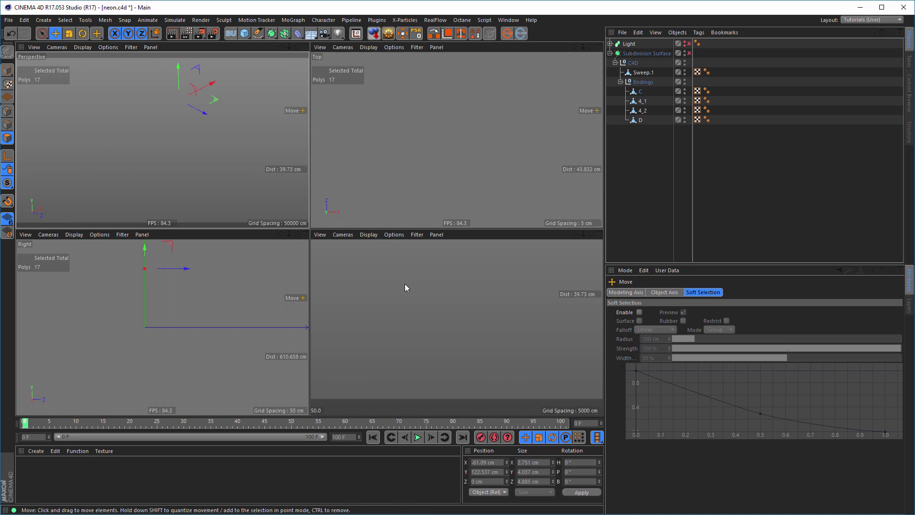
middle_click(405, 284)
scroll(199, 148, up, 6)
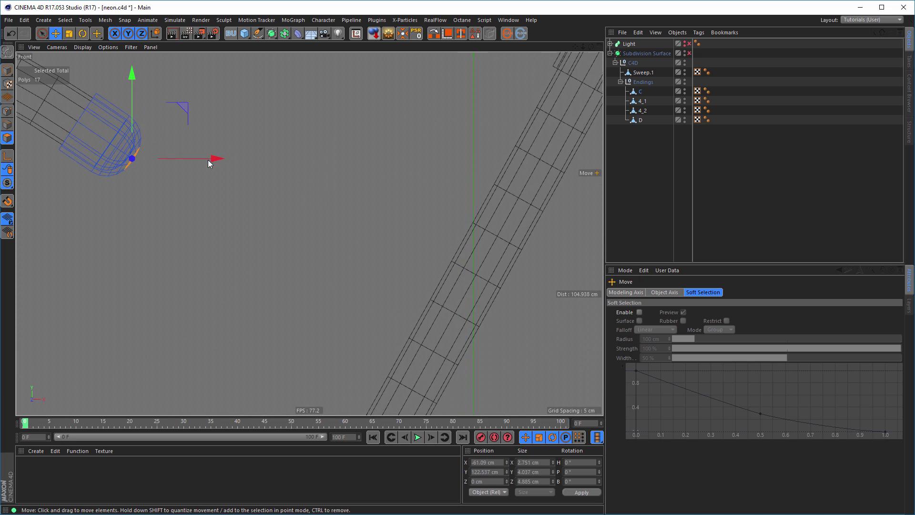
scroll(377, 182, up, 3)
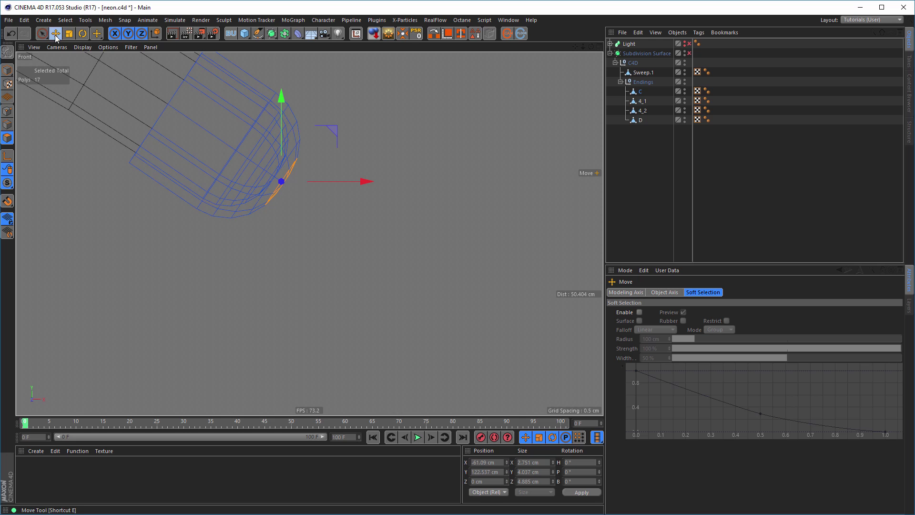
click(622, 292)
click(757, 313)
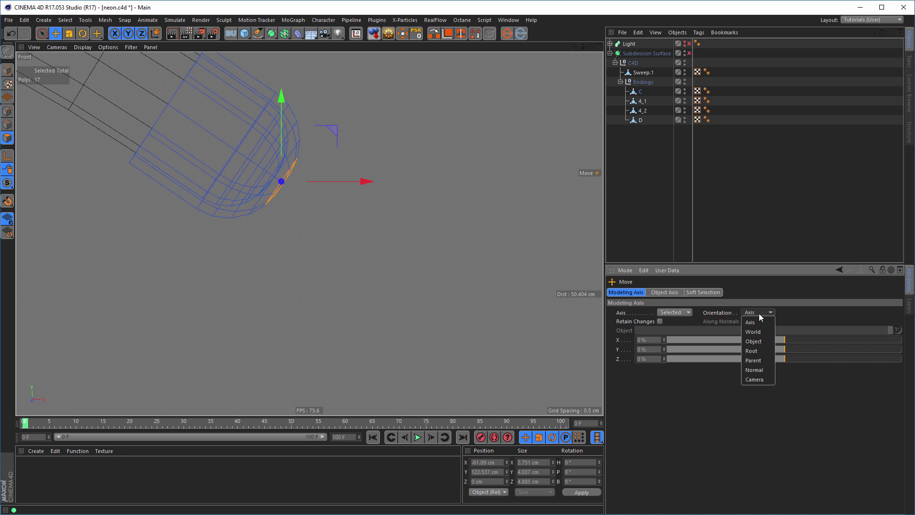
click(757, 370)
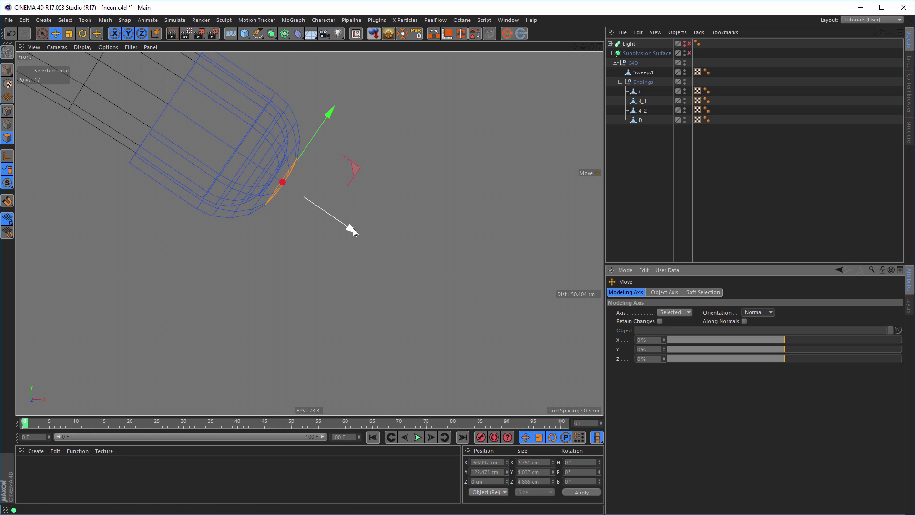
drag(356, 230, 370, 237)
middle_click(341, 249)
middle_click(241, 162)
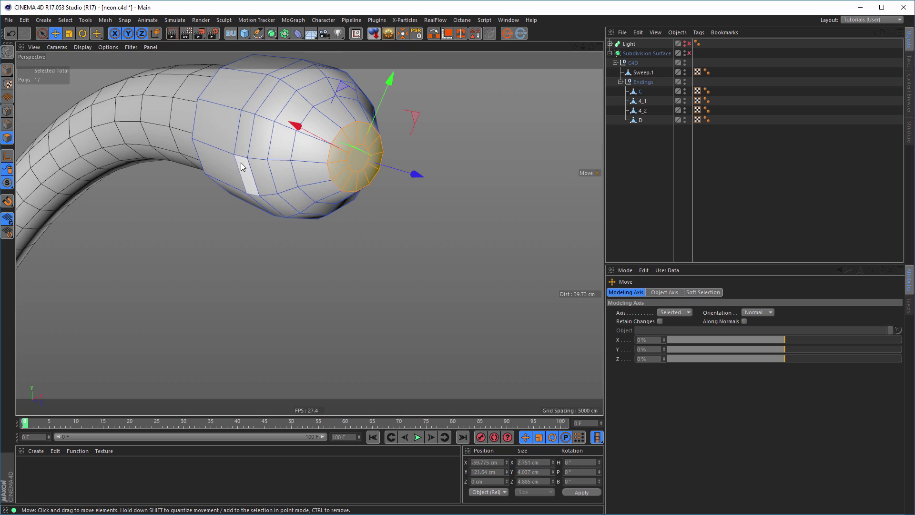
Reduce the selection to the tip's central polygons and extend them outward along their normal into a narrow neck
right_click(314, 190)
click(334, 212)
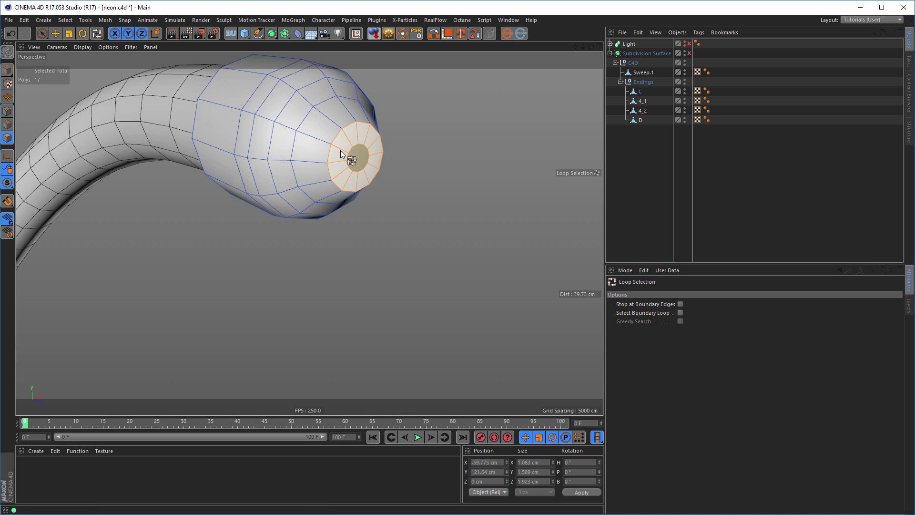
middle_click(396, 269)
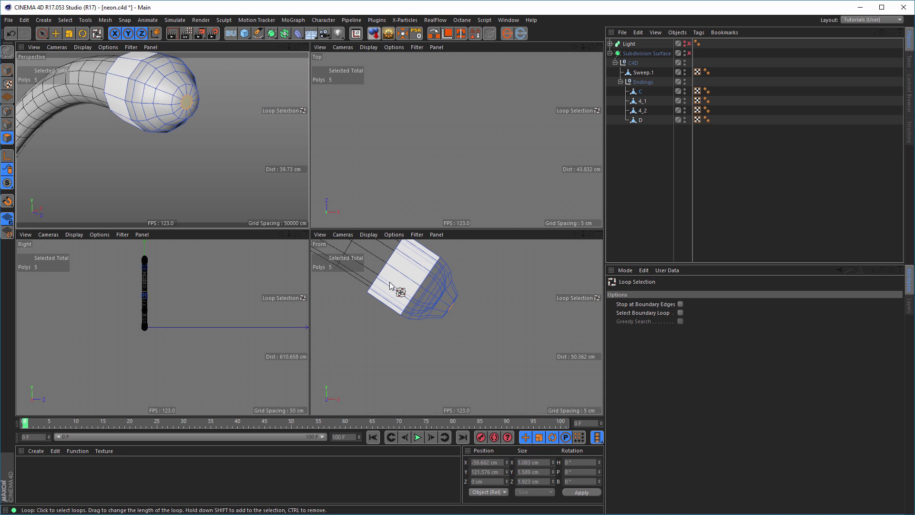
middle_click(390, 282)
key(e)
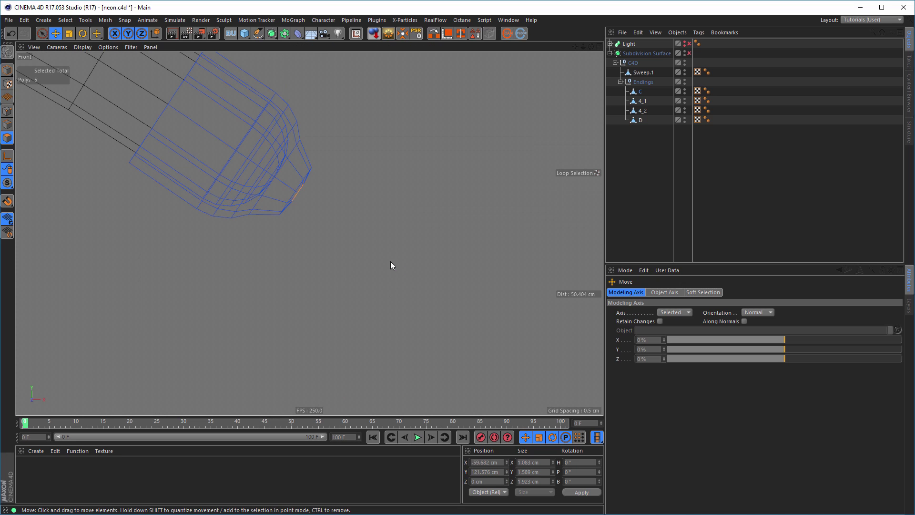
drag(369, 239, 397, 260)
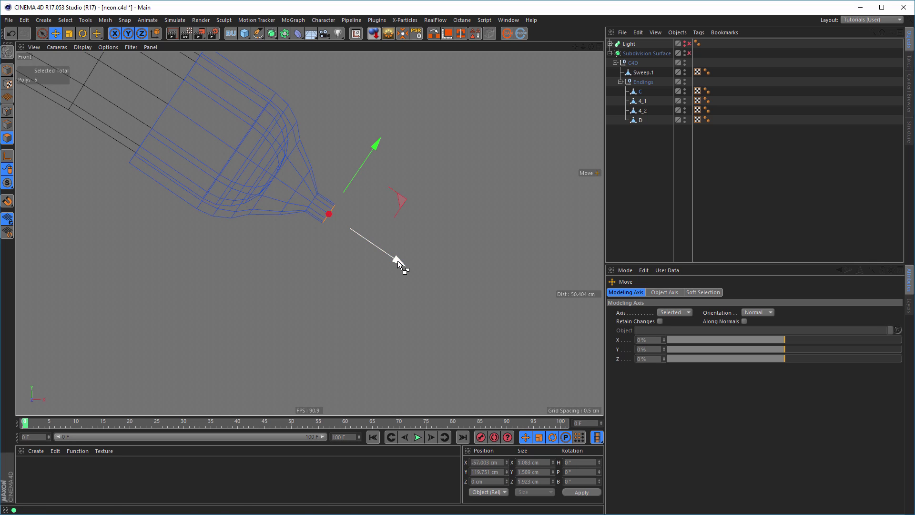
scroll(336, 224, up, 2)
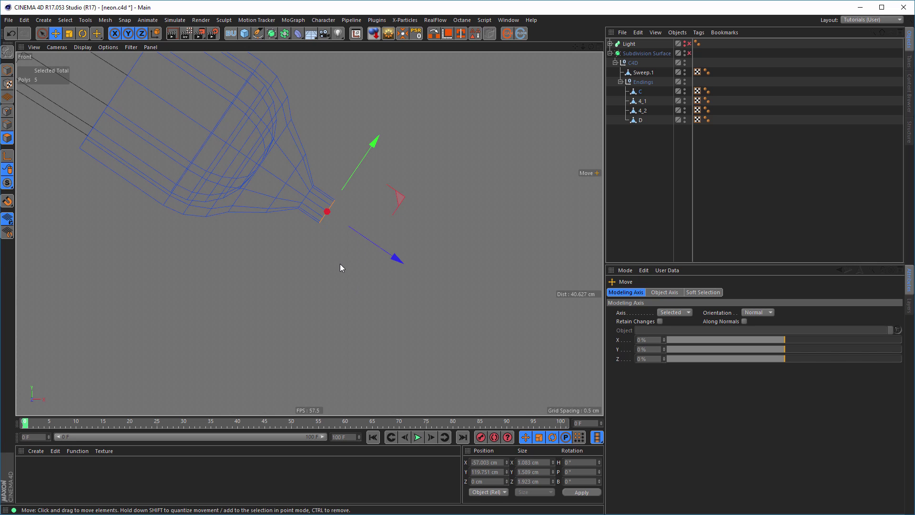
Rotate the neck's end face partly downward and extrude another segment along its normal
key(r)
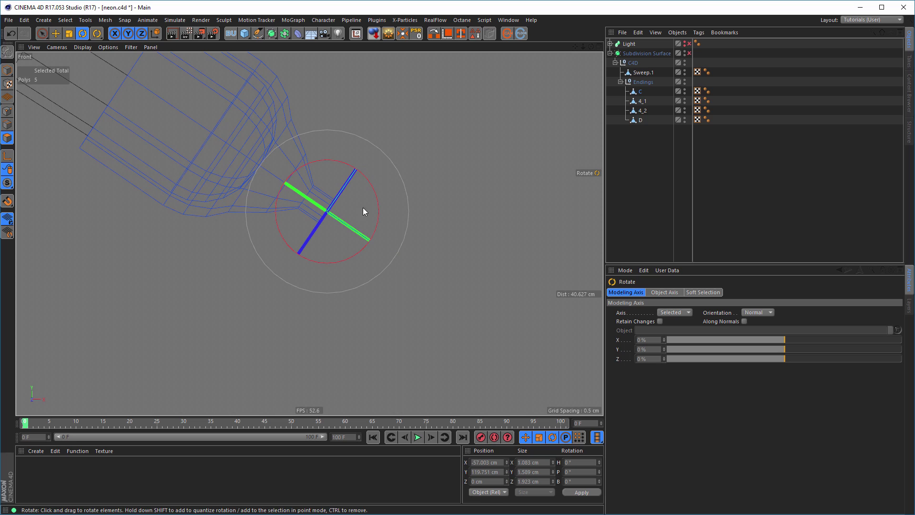
drag(372, 185, 379, 208)
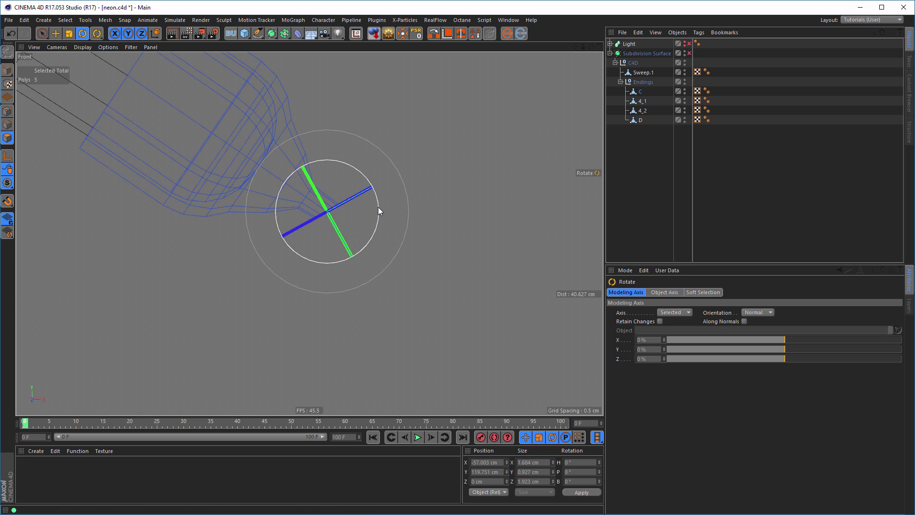
key(e)
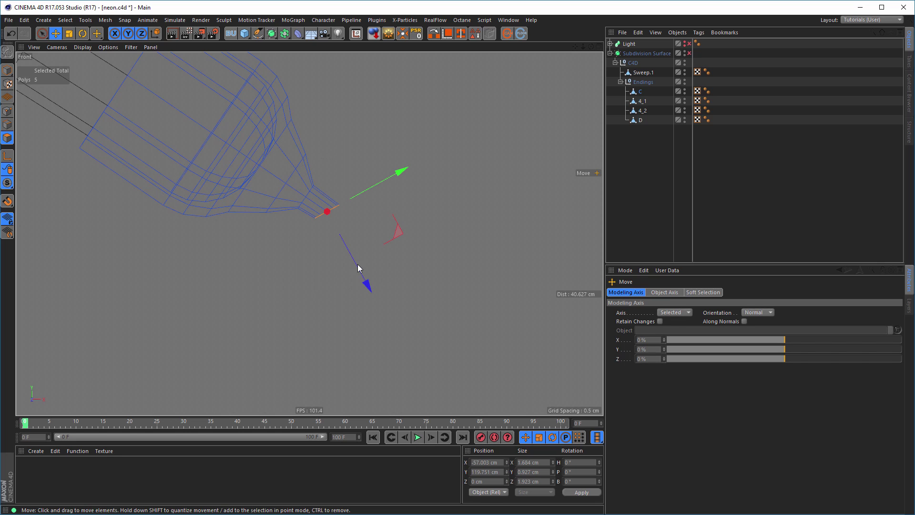
drag(368, 286, 379, 308)
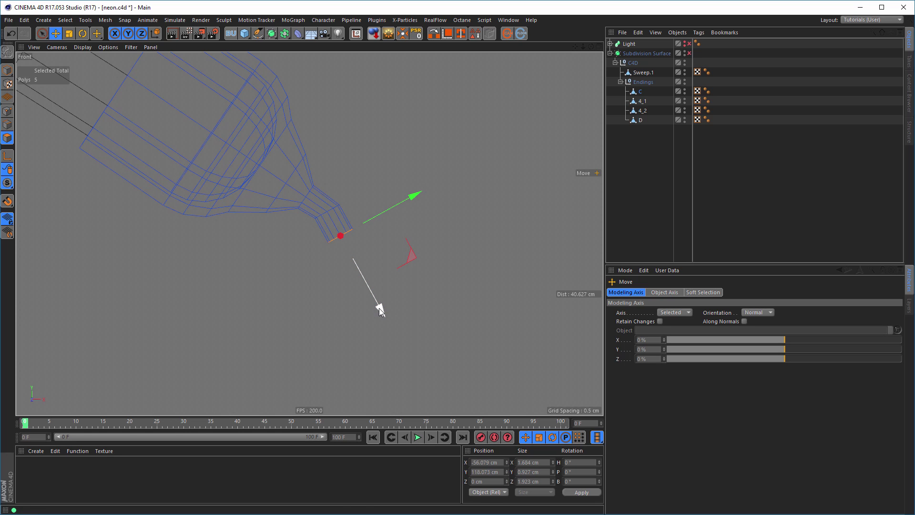
Rotate the neck's end face until it points straight down and extrude a vertical segment from it
key(r)
drag(392, 246, 382, 272)
key(e)
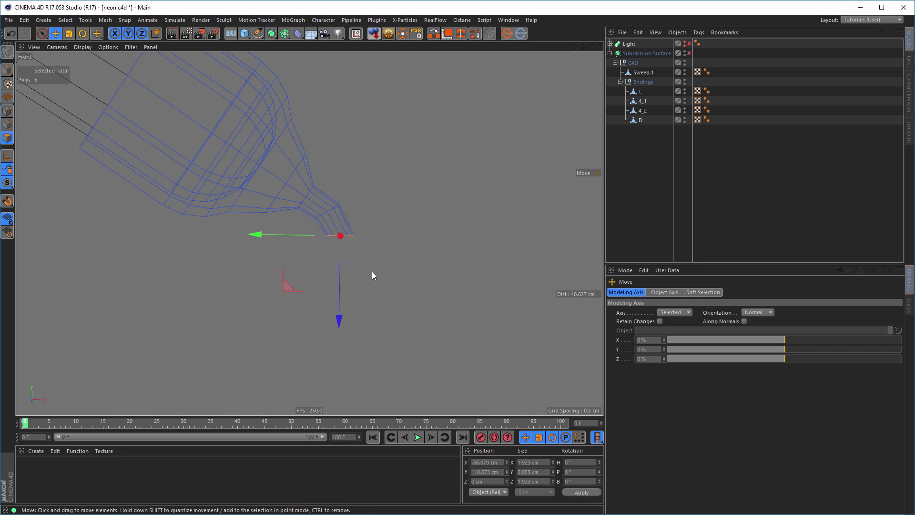
drag(341, 320, 342, 344)
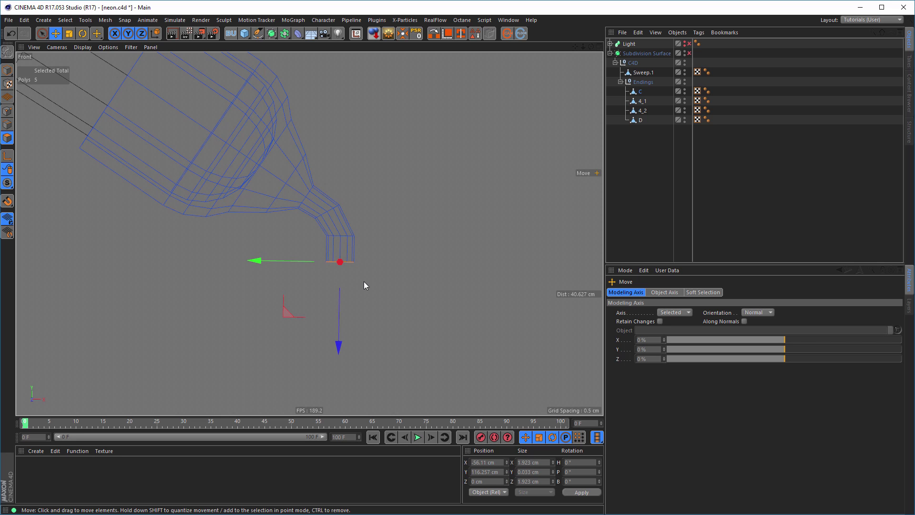
Examine the bent neck and its end face in the front and perspective views
alt+right_drag(350, 261, 277, 261)
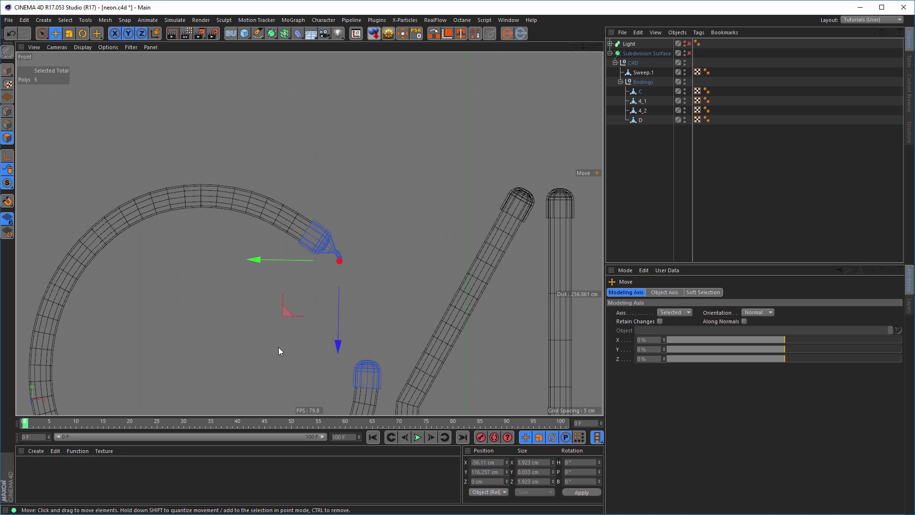
alt+right_drag(341, 274, 435, 244)
alt+middle_drag(351, 151, 370, 154)
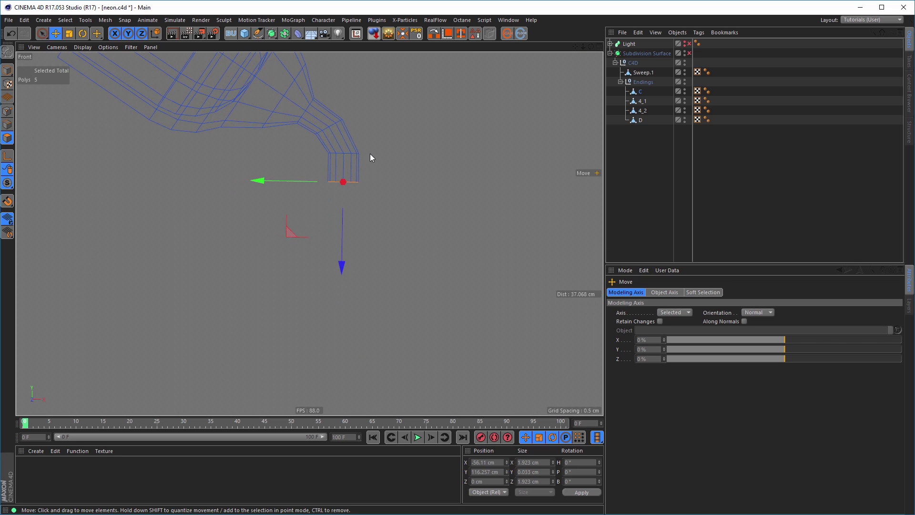
middle_click(370, 153)
middle_click(214, 164)
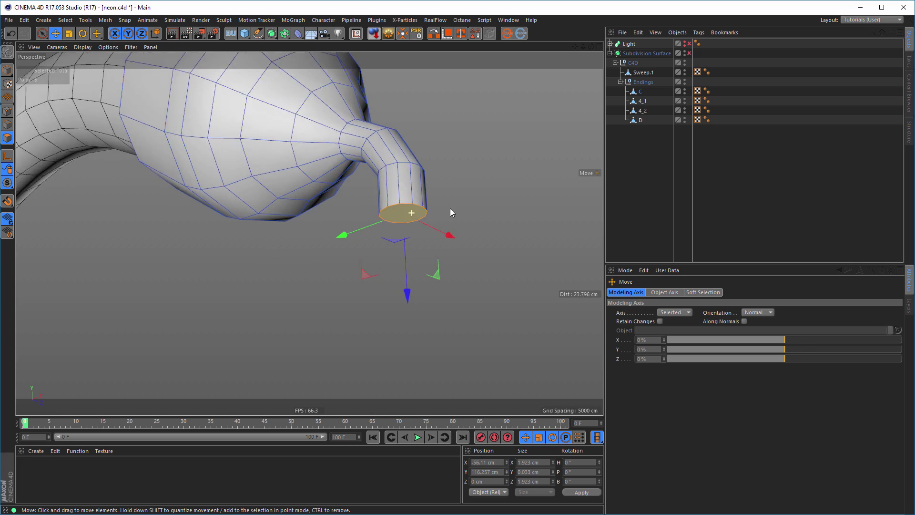
alt+right_drag(450, 208, 482, 209)
alt+drag(397, 193, 350, 255)
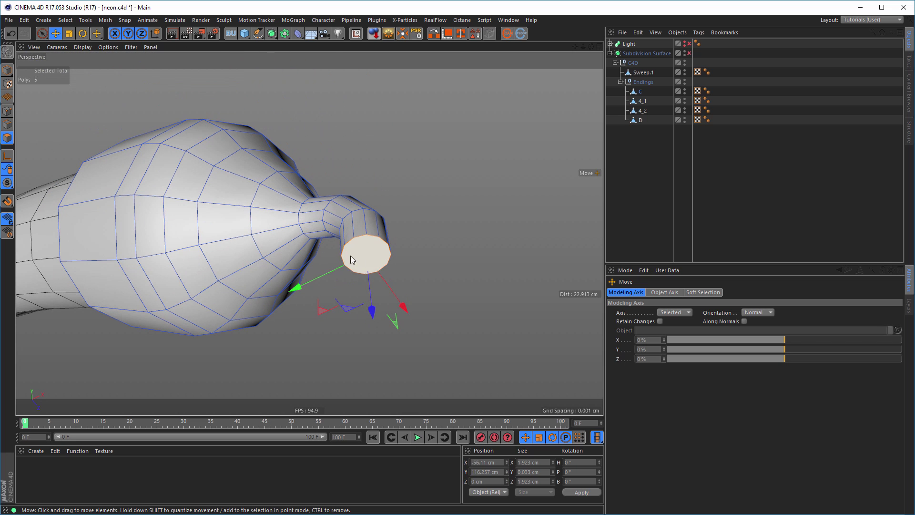
alt+right_drag(393, 251, 422, 245)
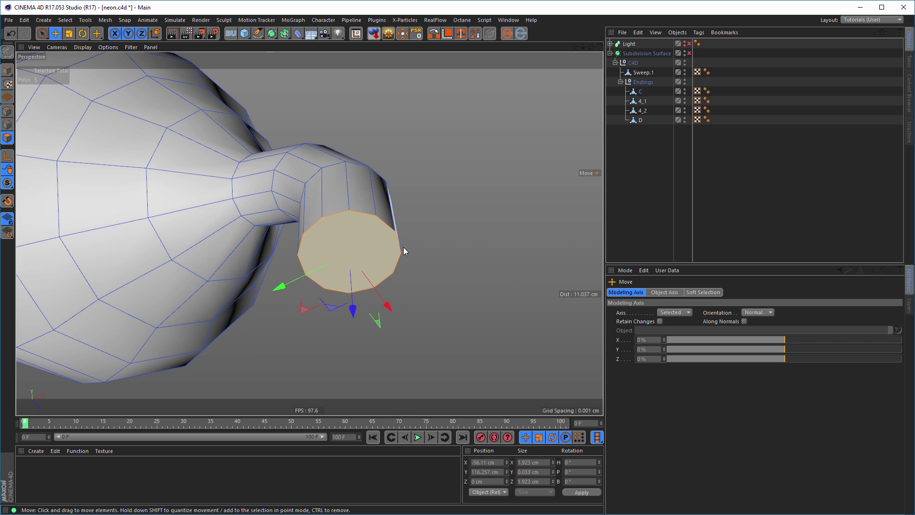
Scale the neck's end face slightly along its local Y axis to about 1.97 cm wide
key(t)
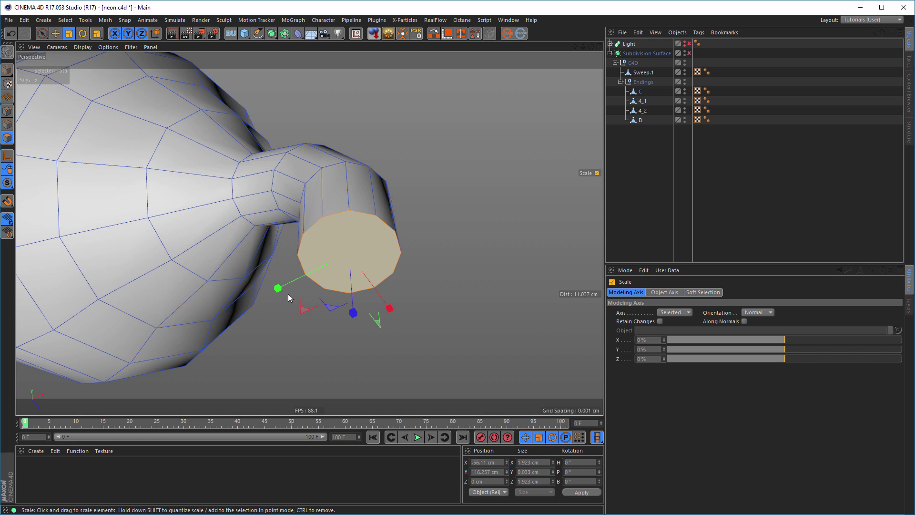
mouse_move(281, 290)
mouse_down()
mouse_move(244, 303)
mouse_move(288, 284)
mouse_move(278, 292)
mouse_up()
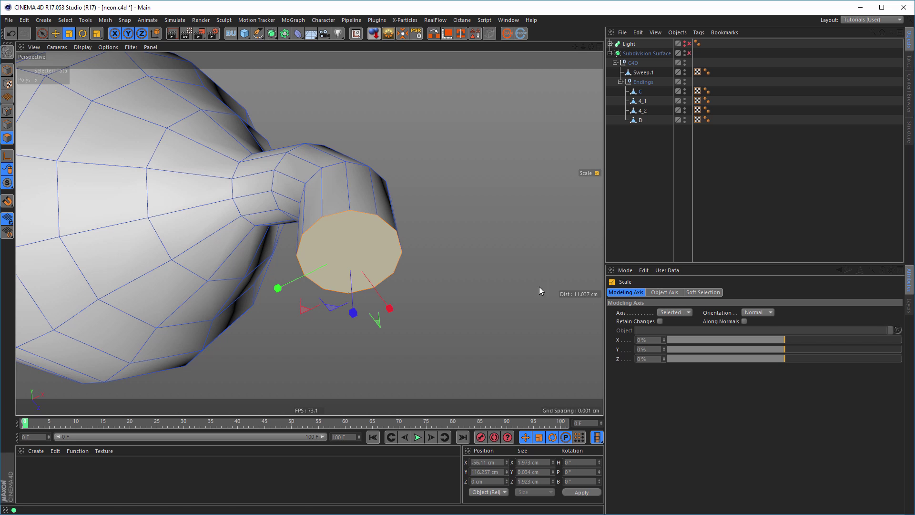
alt+drag(381, 260, 323, 159)
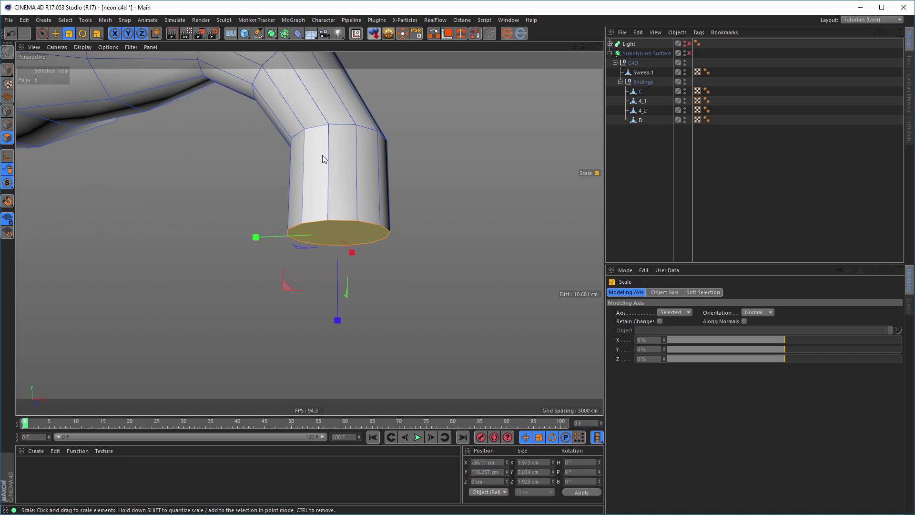
scroll(312, 262, down, 10)
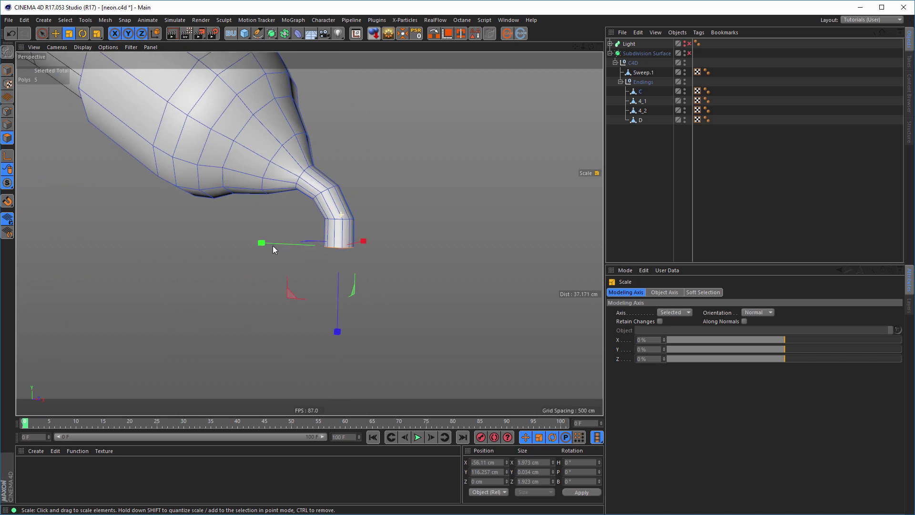
alt+drag(273, 245, 256, 255)
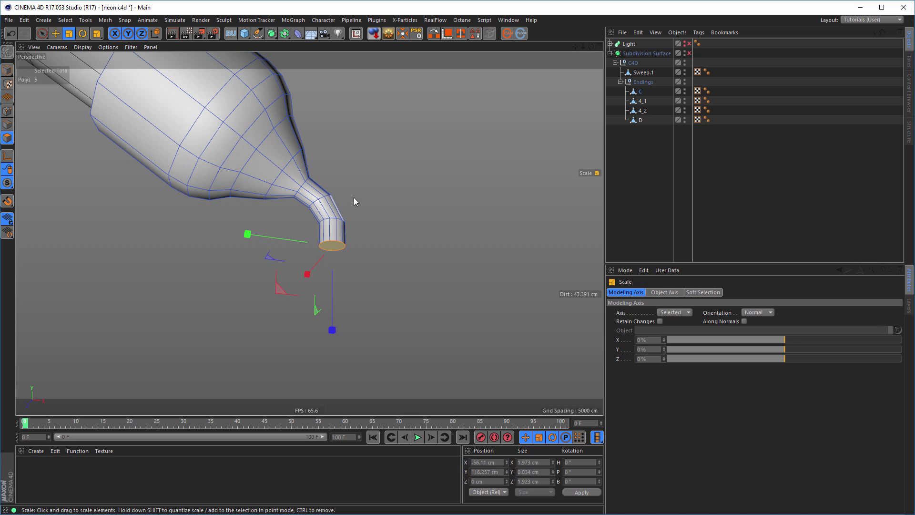
Preview the neck with subdivision smoothing, switch smoothing off again, and examine the neck's shape and thickness in the front and perspective views
click(690, 53)
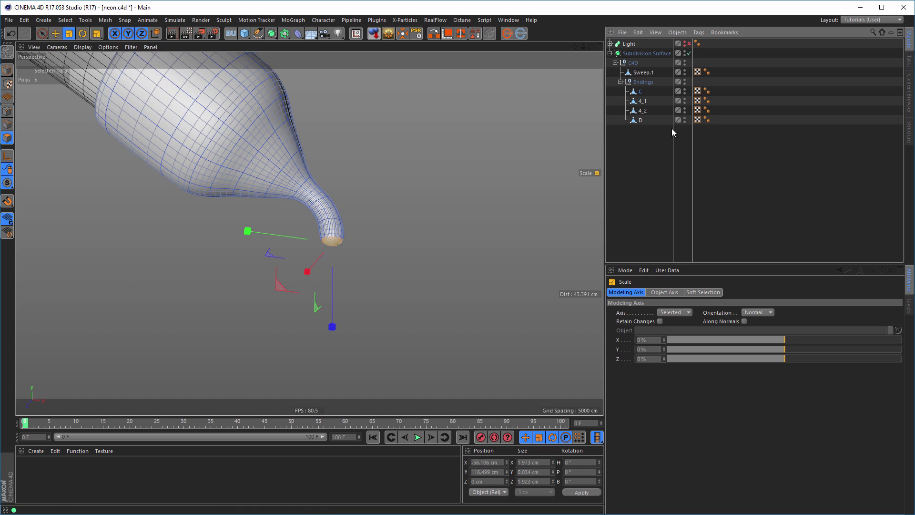
click(690, 53)
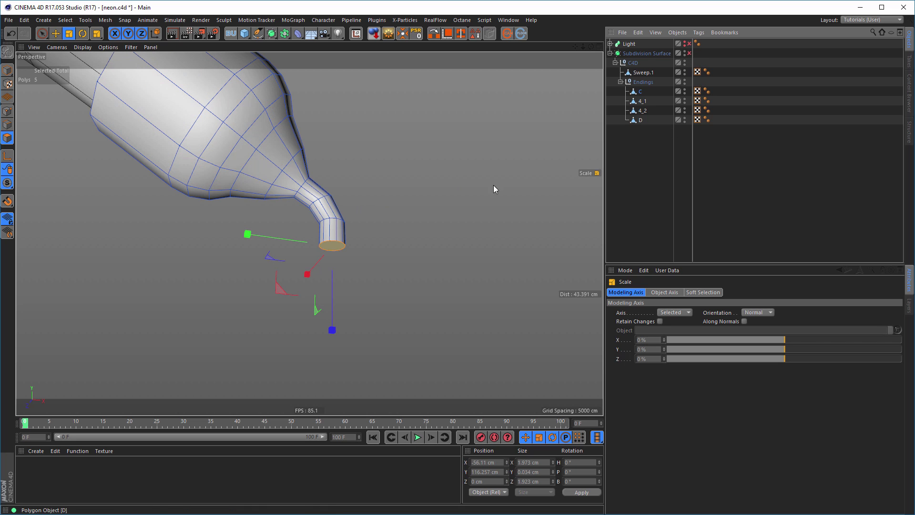
scroll(414, 227, up, 6)
scroll(385, 267, down, 8)
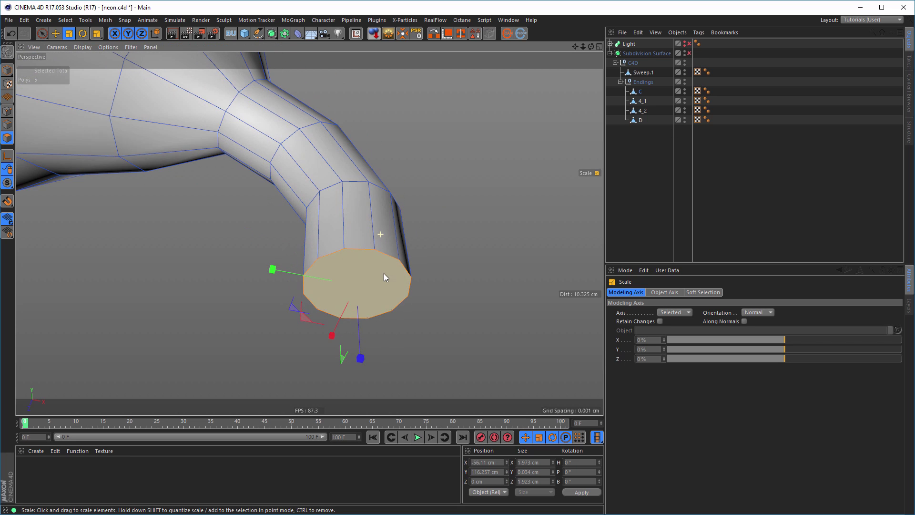
middle_click(262, 264)
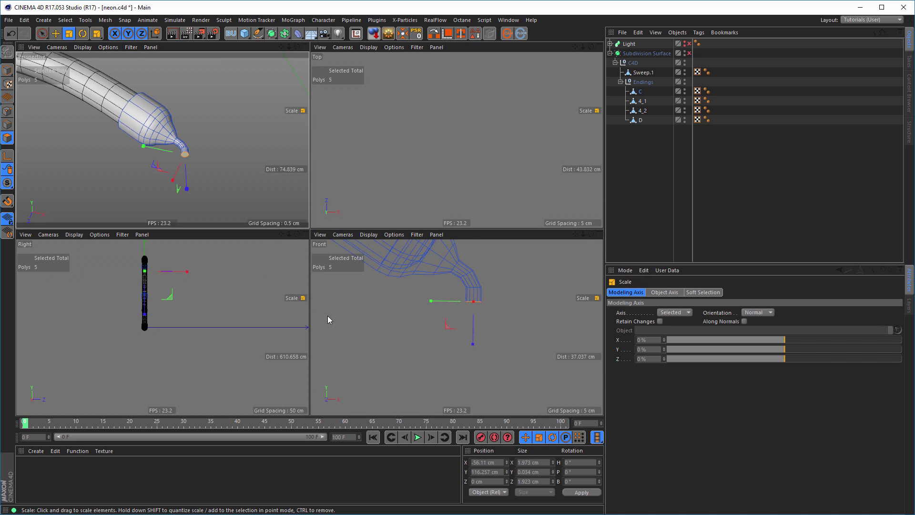
middle_click(330, 305)
scroll(245, 302, down, 6)
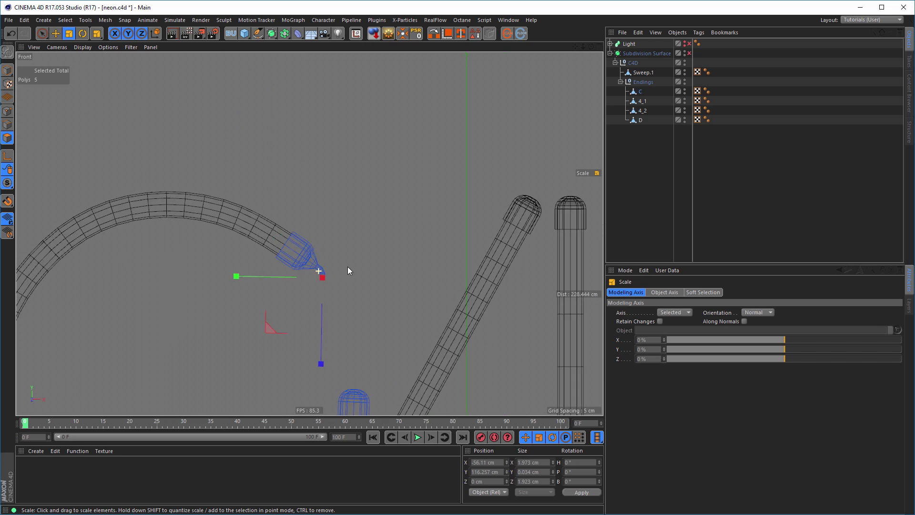
scroll(316, 275, up, 5)
middle_click(313, 300)
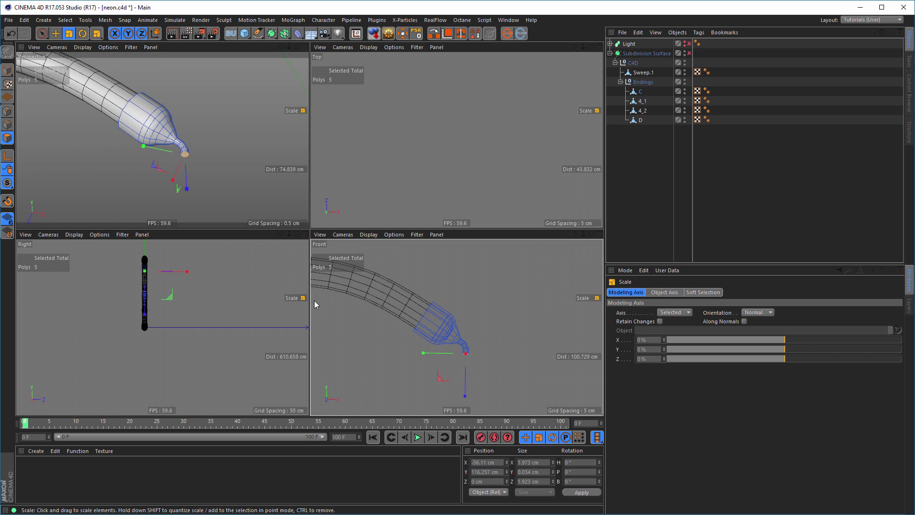
middle_click(210, 168)
scroll(343, 234, up, 6)
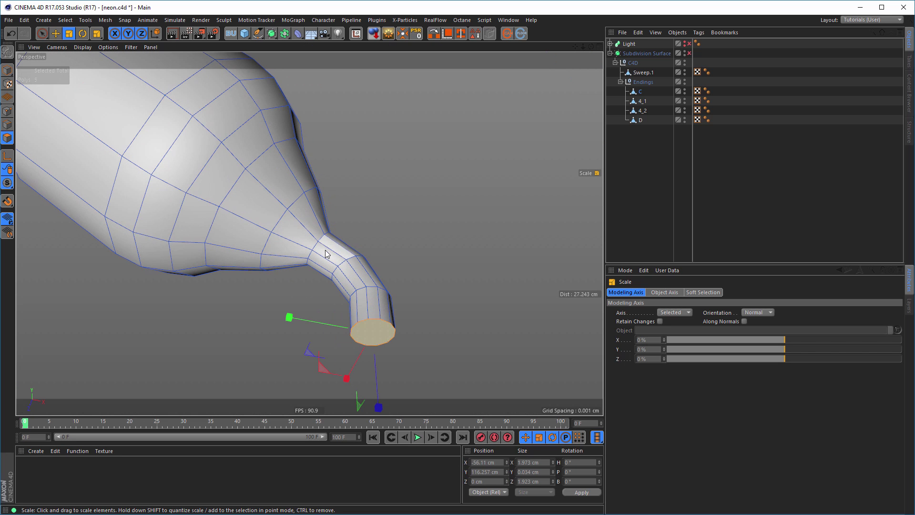
scroll(351, 227, up, 4)
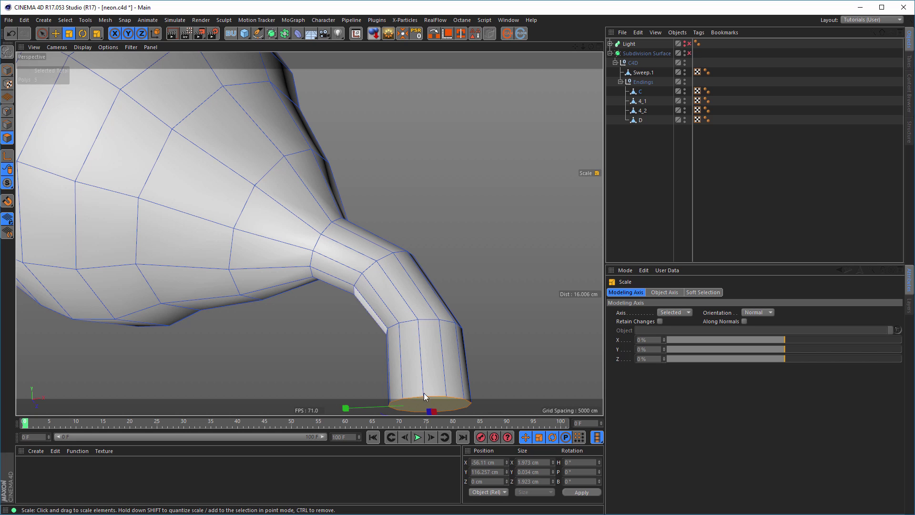
Select the edge loop where the neck meets the cap and scale it down uniformly to about 1.74 cm across
click(7, 125)
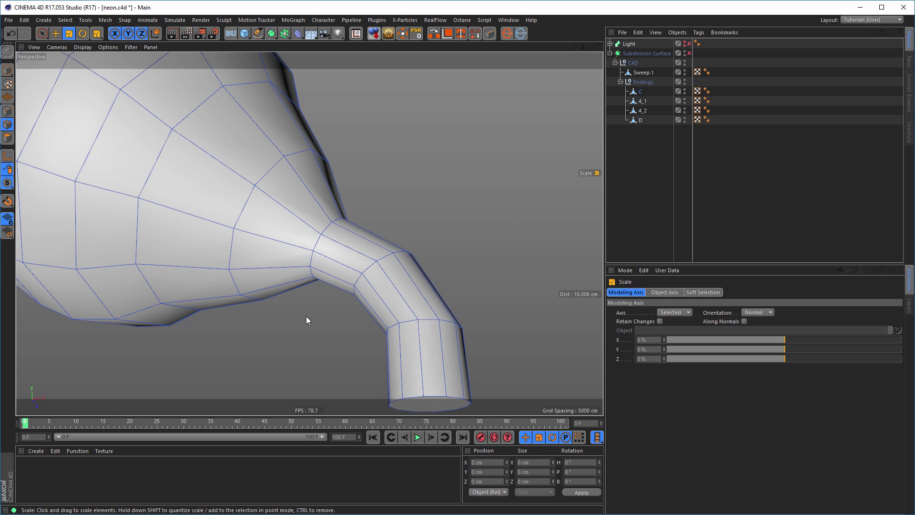
key(u)
key(l)
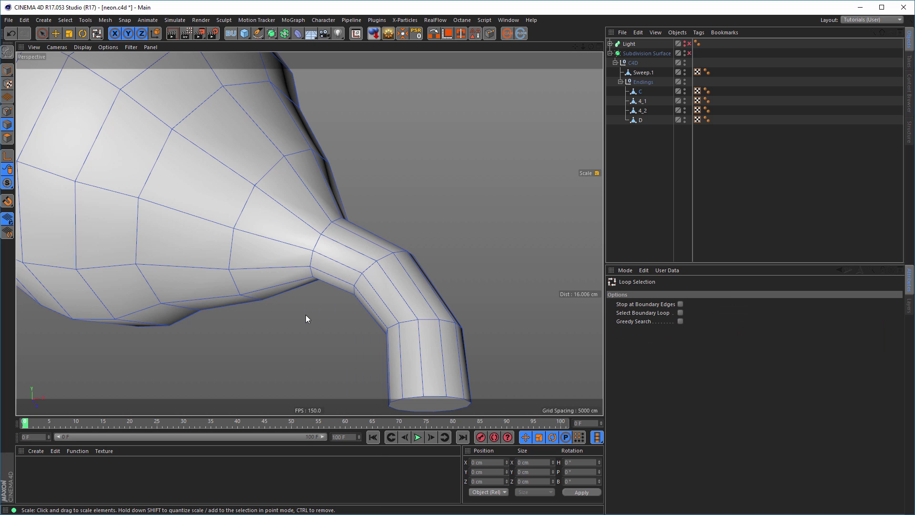
click(325, 247)
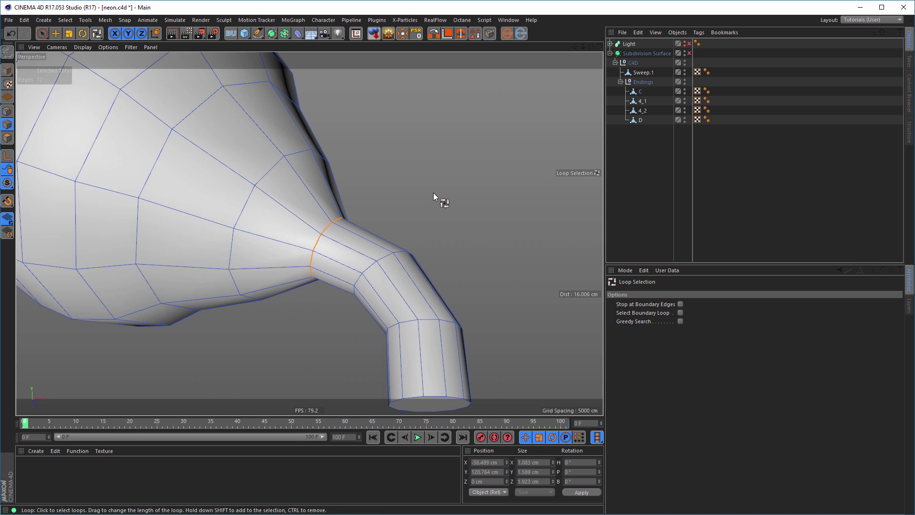
key(t)
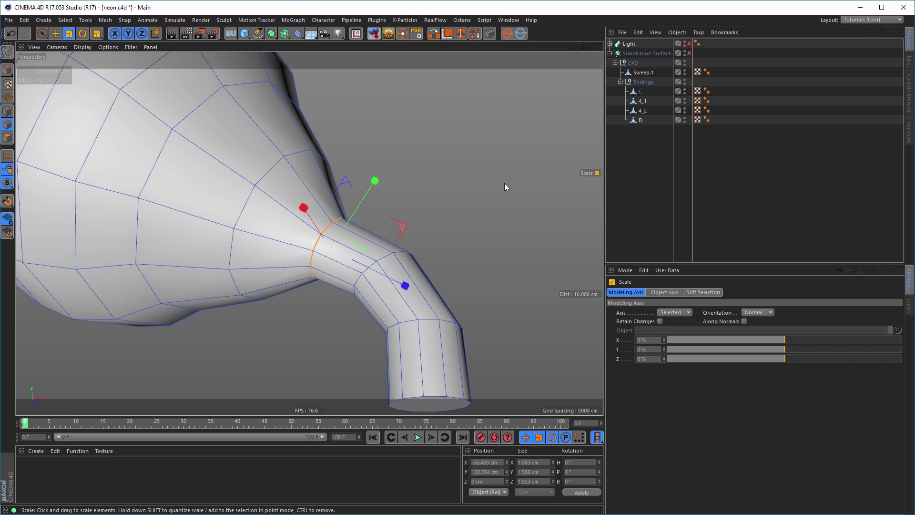
drag(502, 184, 471, 198)
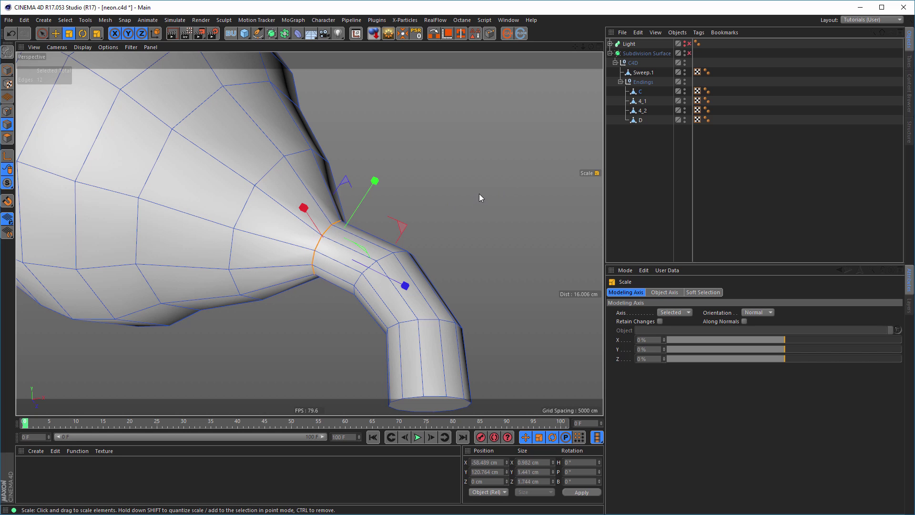
Slide the neck's base loop back towards the cap along its normal and enlarge it to about 2.29 cm across
key(e)
drag(402, 286, 384, 278)
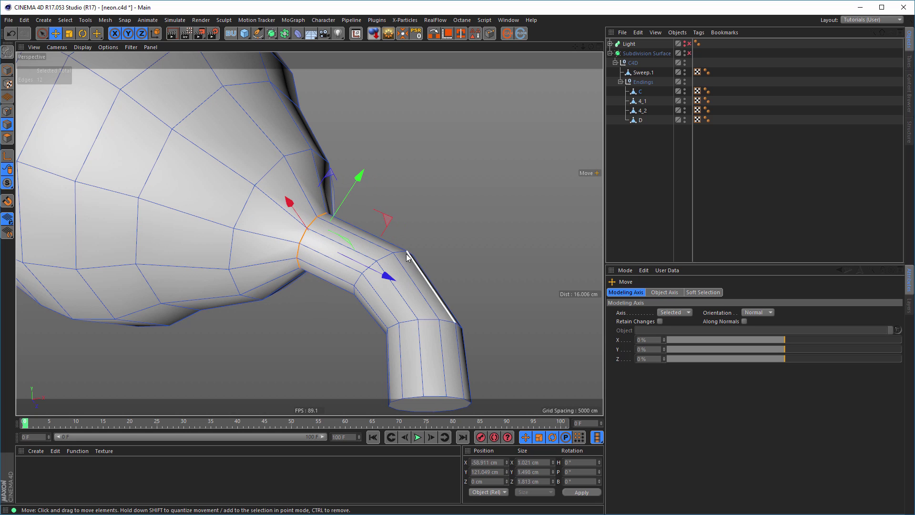
key(t)
drag(421, 245, 518, 206)
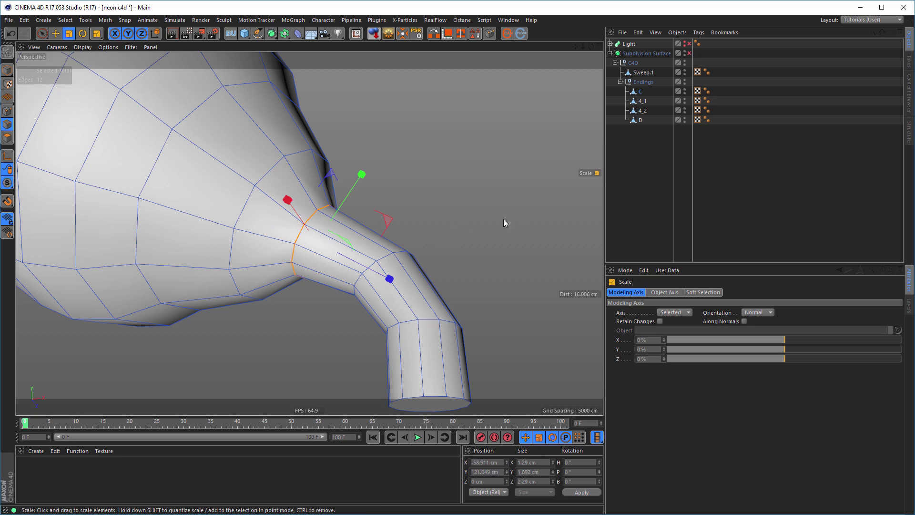
Select the edge loop at the neck's first bend and scale it up uniformly to about 2.35 cm across
key(u)
key(l)
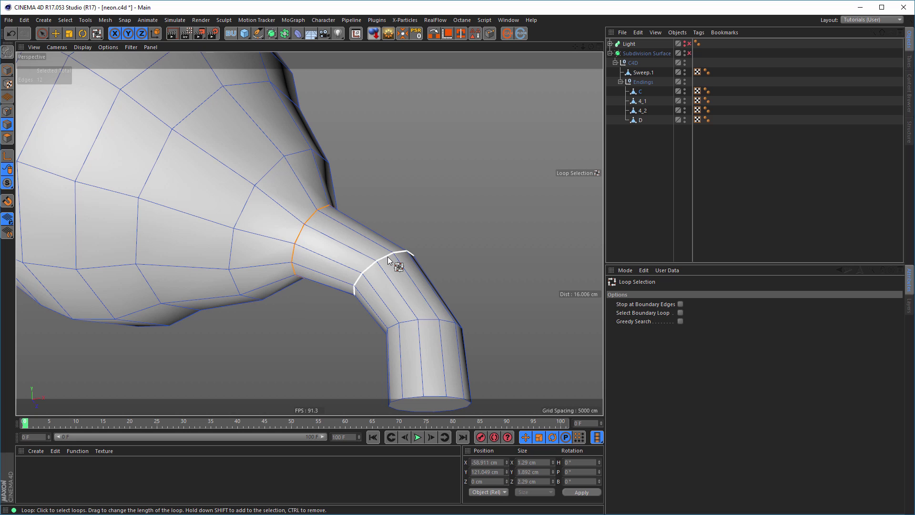
click(400, 259)
key(t)
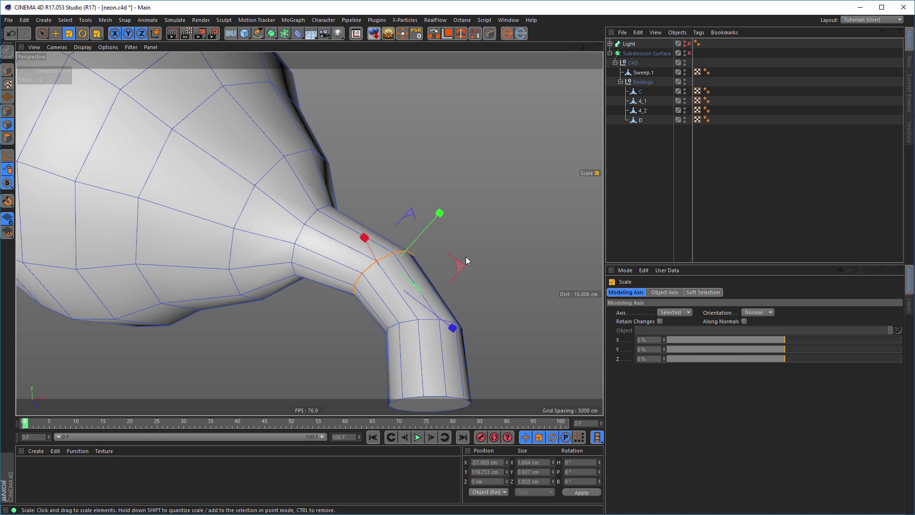
drag(531, 253, 596, 214)
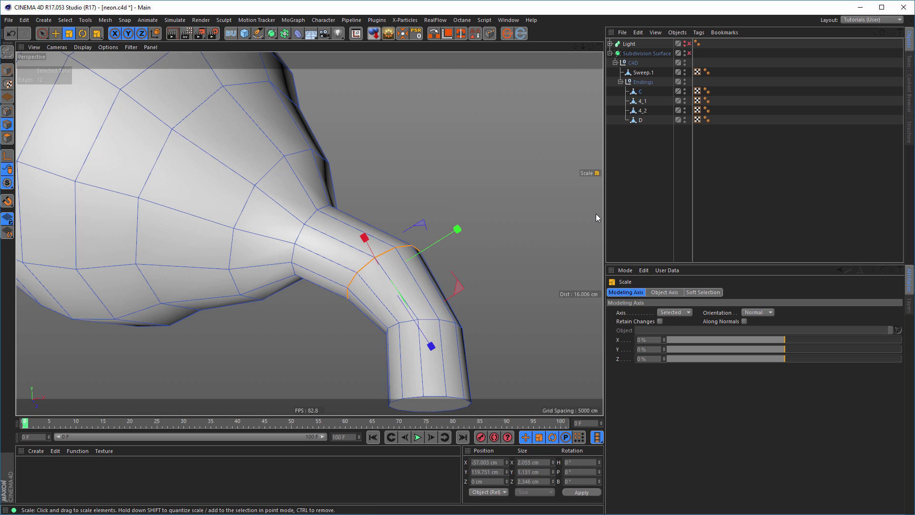
Select the edge loop at the neck's second bend and scale it up uniformly to about 2.36 cm across
key(u)
key(l)
click(460, 319)
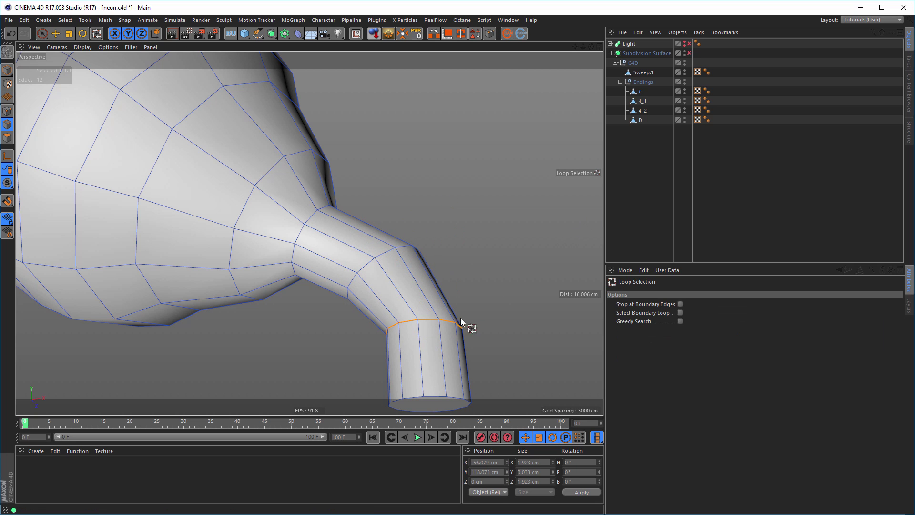
key(t)
drag(516, 319, 590, 279)
alt+middle_drag(508, 308, 436, 214)
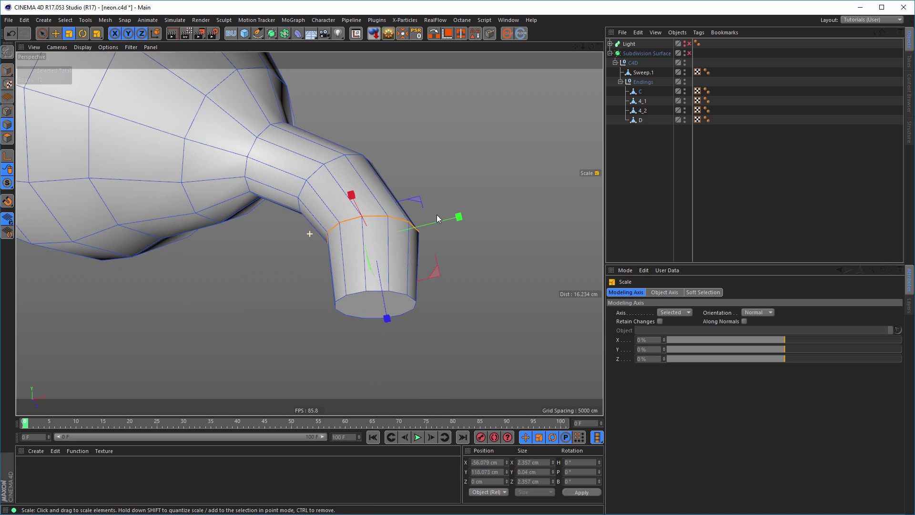
Select the edge loop around the neck's end face and scale it up uniformly to about 2.4 cm wide
key(u)
key(l)
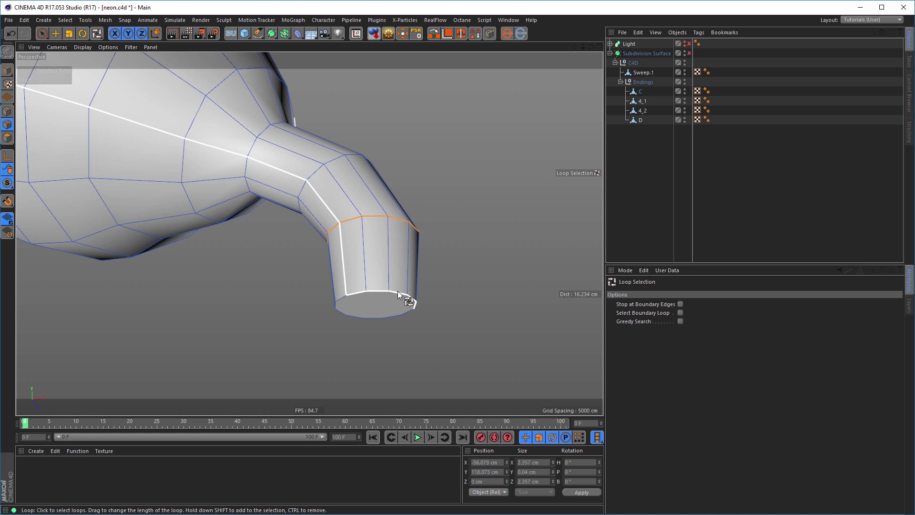
click(419, 313)
key(t)
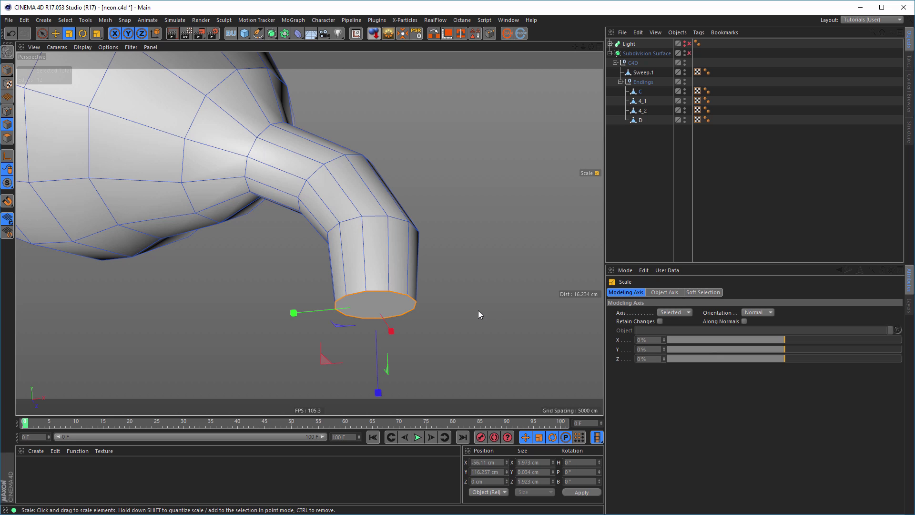
drag(476, 310, 542, 270)
scroll(381, 286, down, 10)
scroll(407, 252, up, 6)
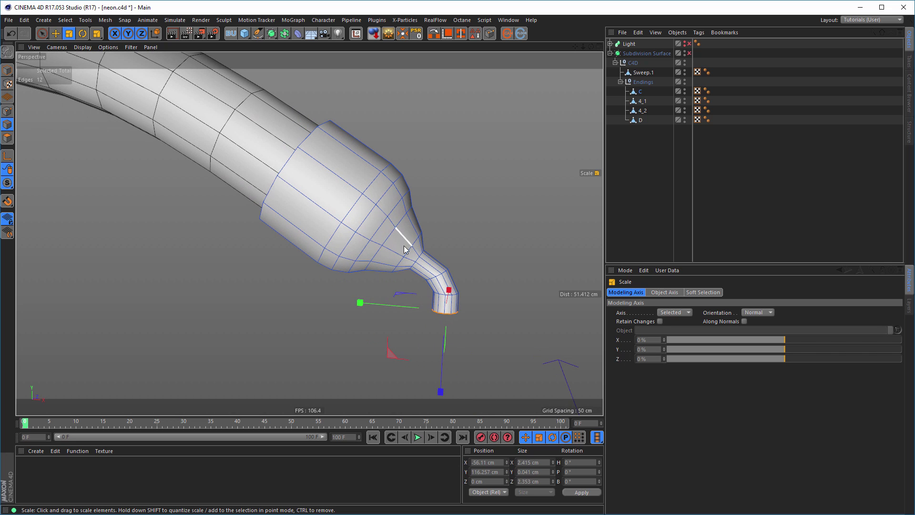
Return to the polygon selection of the neck's end face and set the modeling axis orientation to Axis
alt+drag(465, 326, 437, 311)
scroll(466, 327, up, 9)
alt+drag(450, 270, 453, 287)
alt+middle_drag(421, 264, 339, 264)
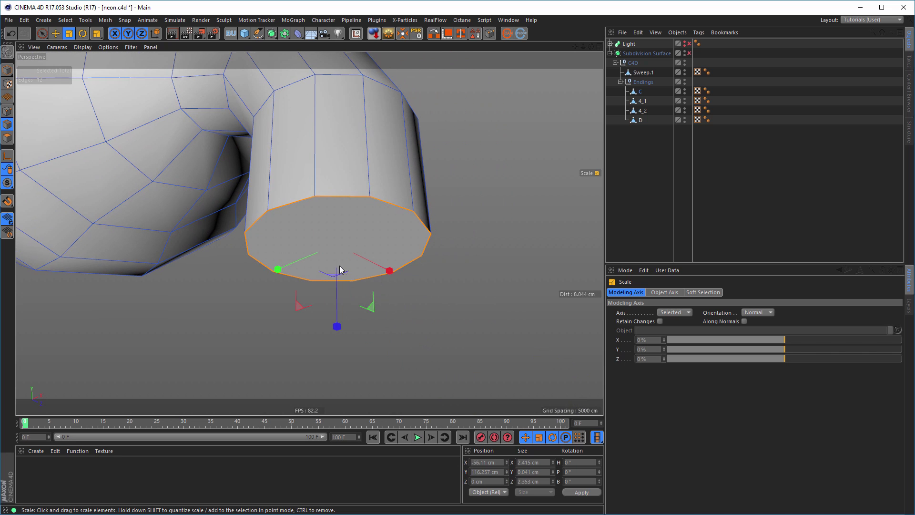
click(7, 138)
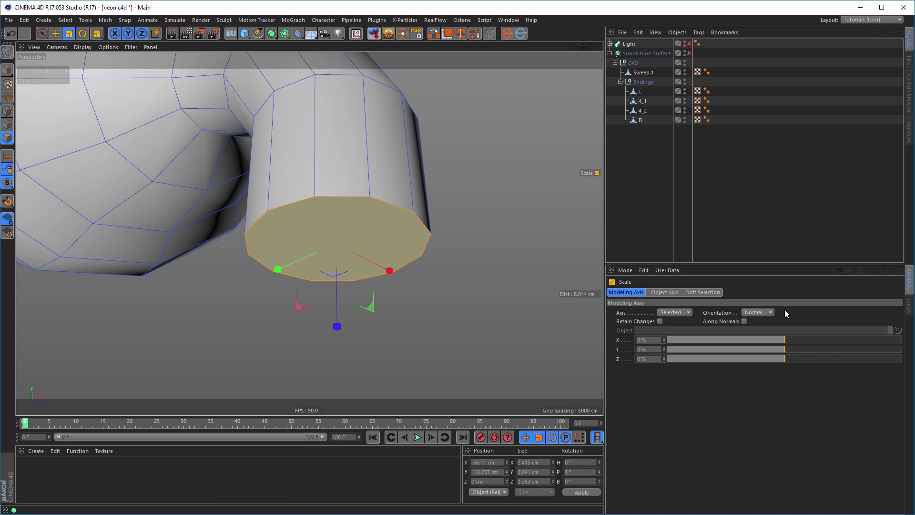
click(758, 312)
click(752, 323)
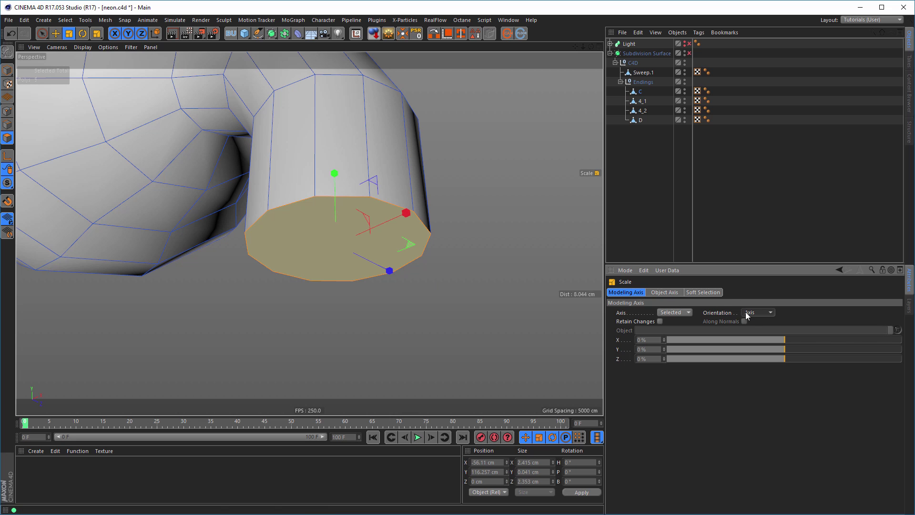
Inset the neck's end face with Extrude Inner by 0.3 cm, using 3 subdivisions
mouse_move(343, 216)
alt+mouse_down()
mouse_move(335, 198)
mouse_move(288, 174)
mouse_move(344, 222)
alt+mouse_up()
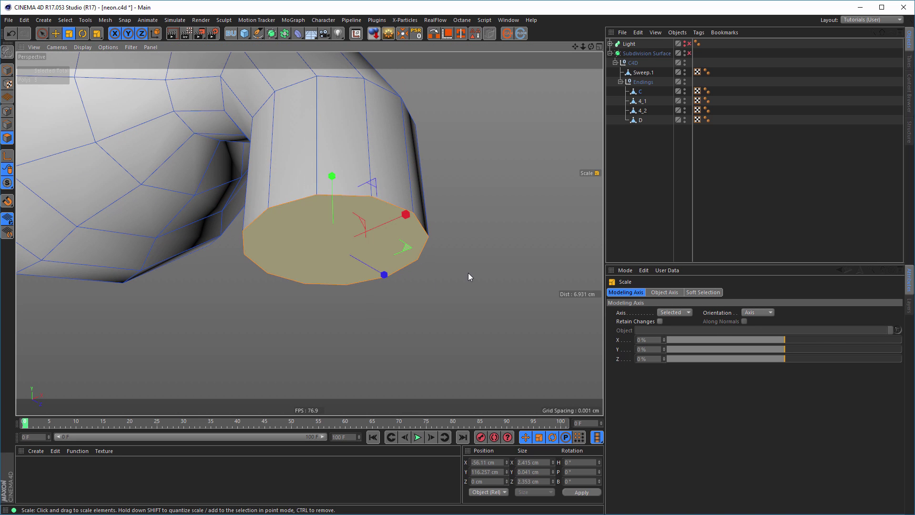
key(i)
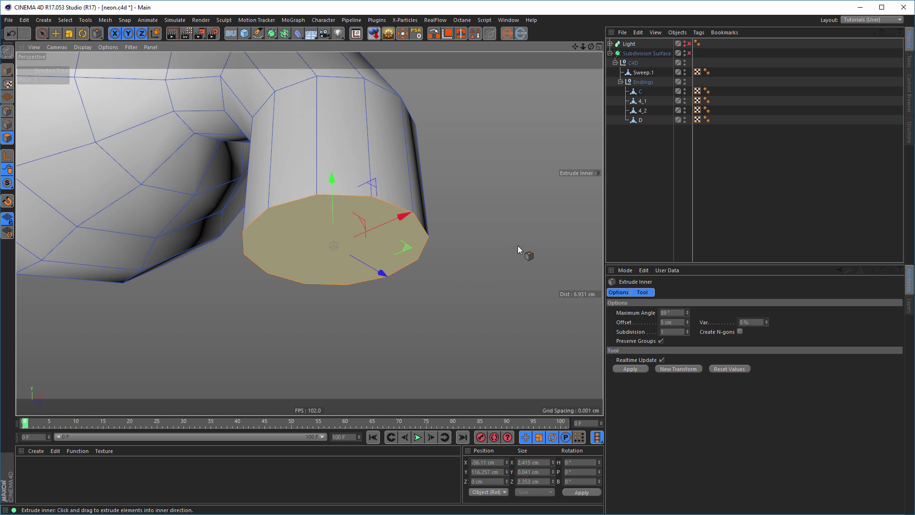
drag(518, 245, 519, 244)
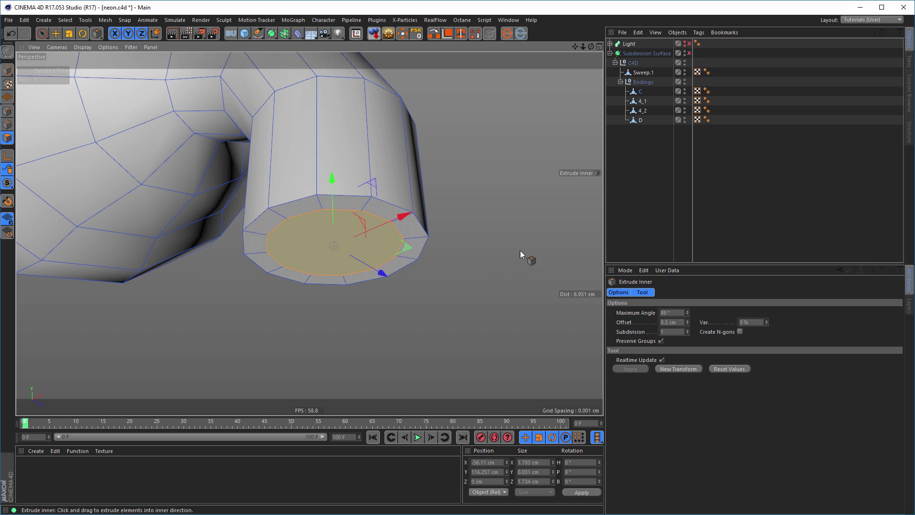
click(687, 330)
click(687, 330)
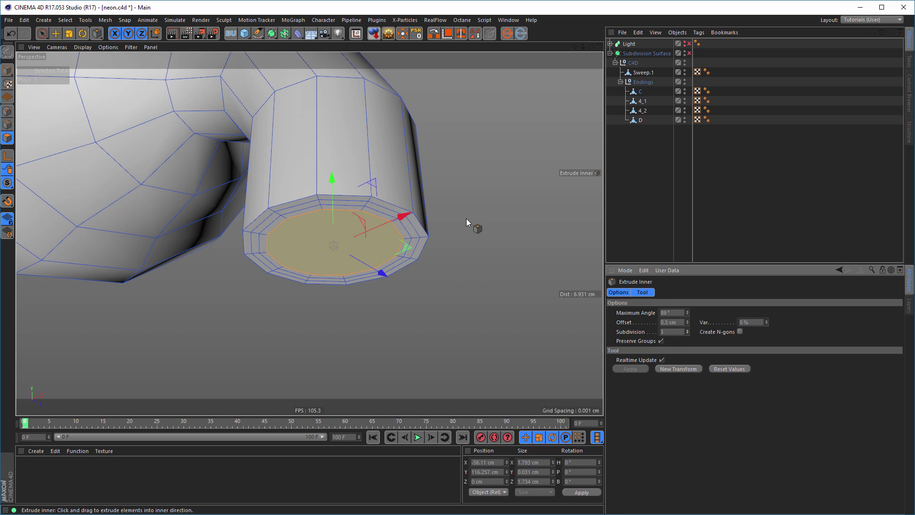
Switch to model mode and enable the Subdivision Surface to inspect the smoothed opening of the C cap's neck
alt+drag(358, 210, 332, 189)
click(8, 71)
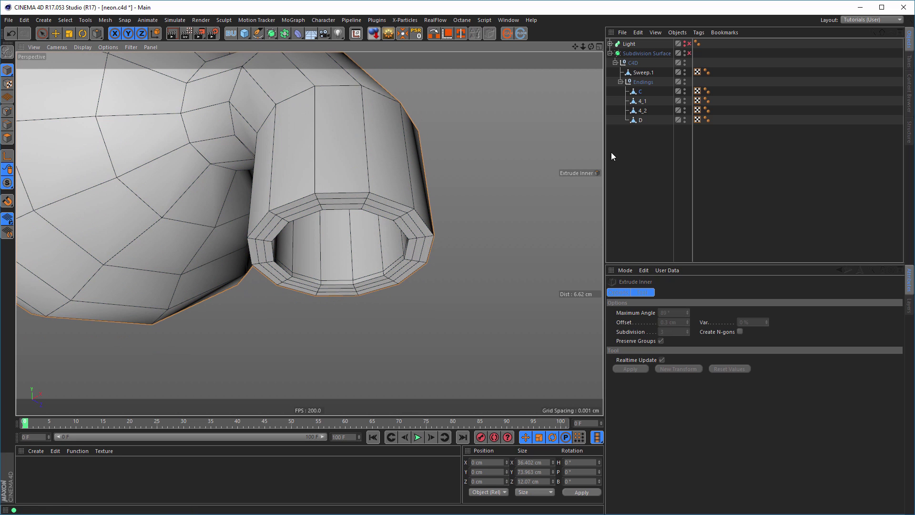
click(689, 52)
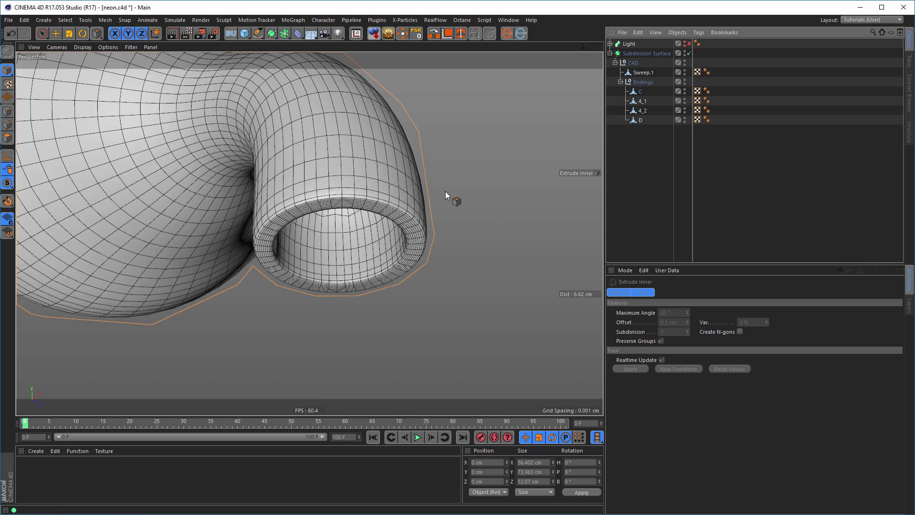
alt+drag(445, 191, 265, 250)
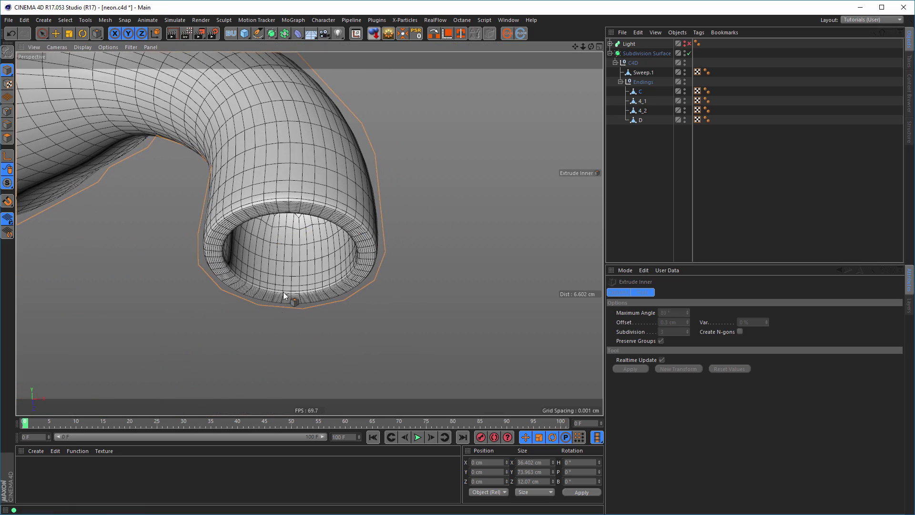
scroll(297, 209, down, 5)
alt+drag(293, 210, 320, 188)
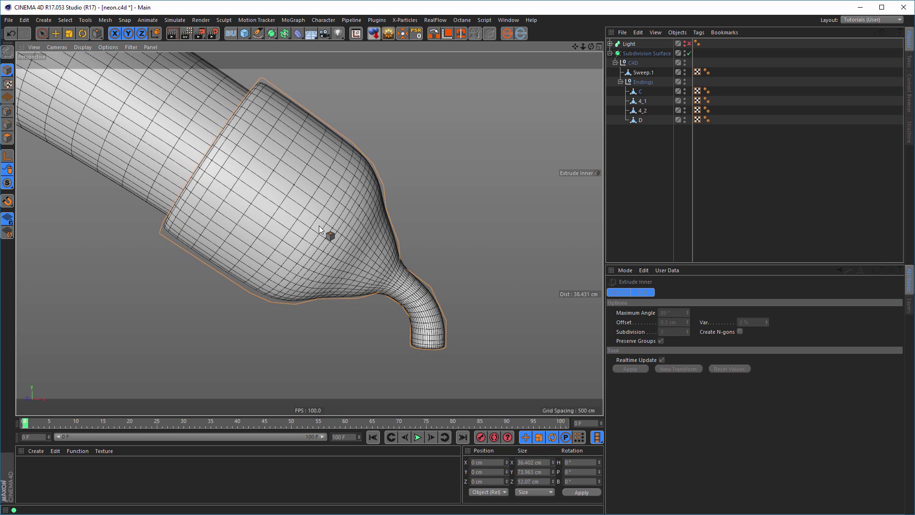
Examine the smoothed cap and neck of the C against the rest of the C4D lettering
alt+drag(351, 251, 372, 281)
alt+right_drag(372, 281, 334, 267)
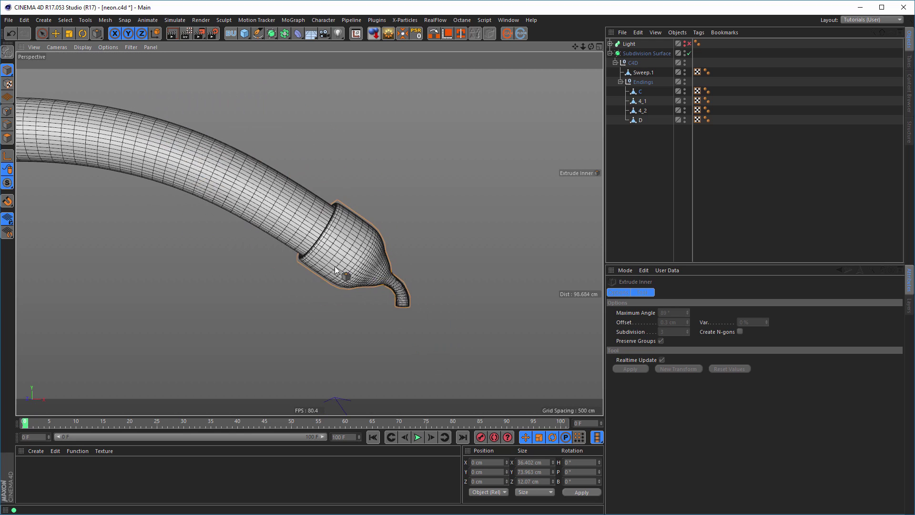
alt+drag(335, 267, 361, 250)
alt+right_drag(361, 250, 332, 312)
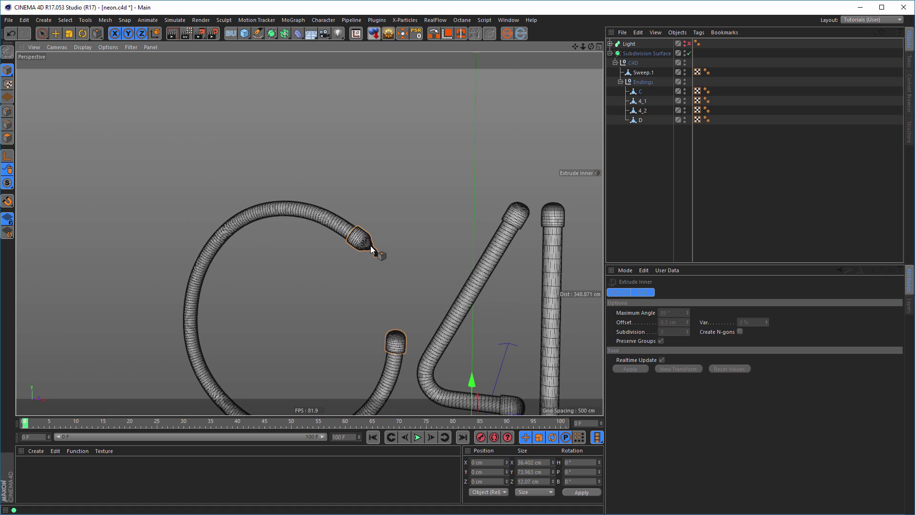
alt+drag(370, 246, 341, 242)
alt+right_drag(373, 257, 445, 247)
mouse_move(364, 244)
alt+mouse_down()
mouse_move(301, 251)
mouse_move(366, 234)
alt+mouse_up()
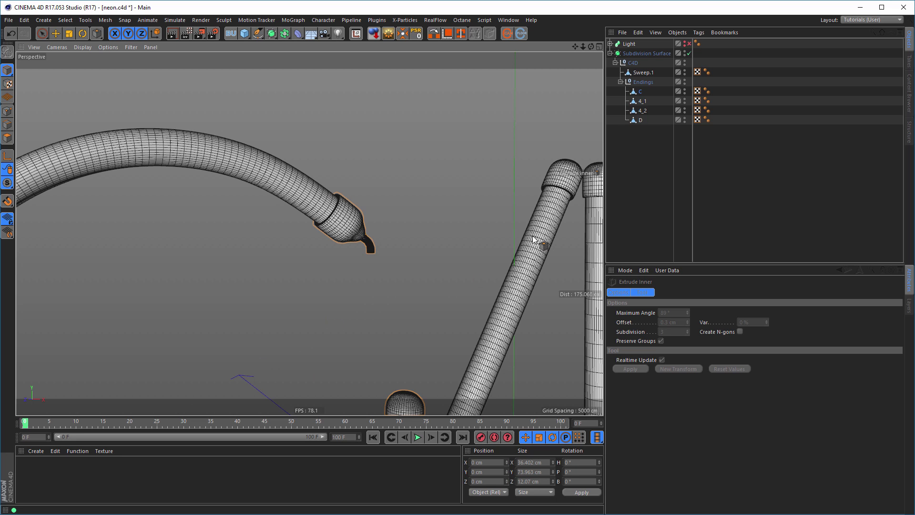
alt+right_drag(445, 228, 547, 261)
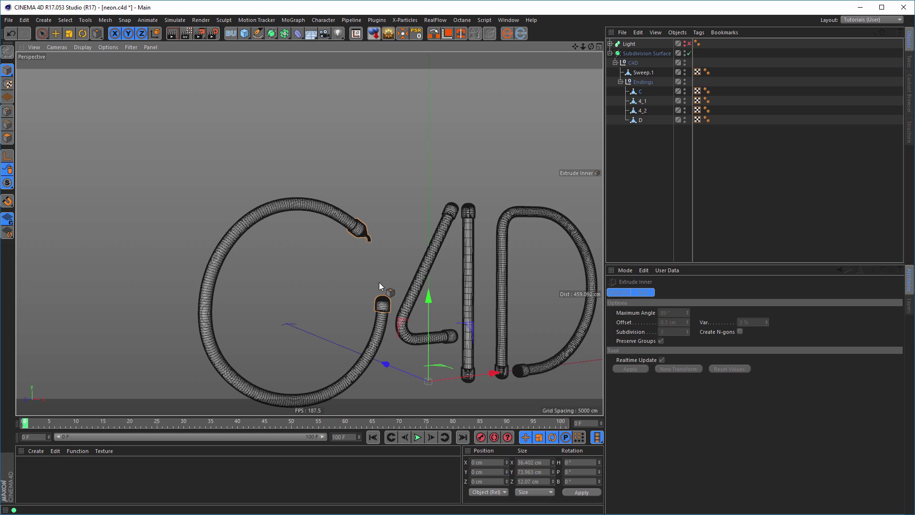
alt+drag(376, 219, 377, 246)
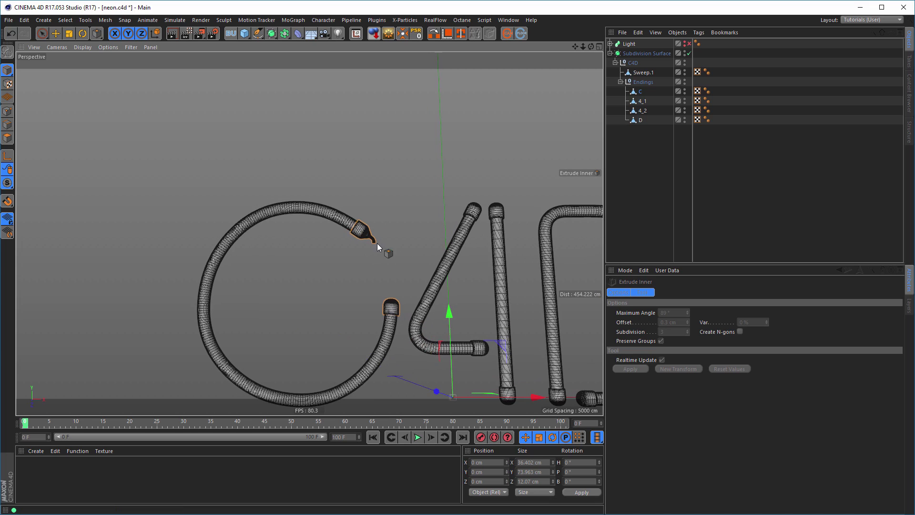
scroll(377, 243, up, 10)
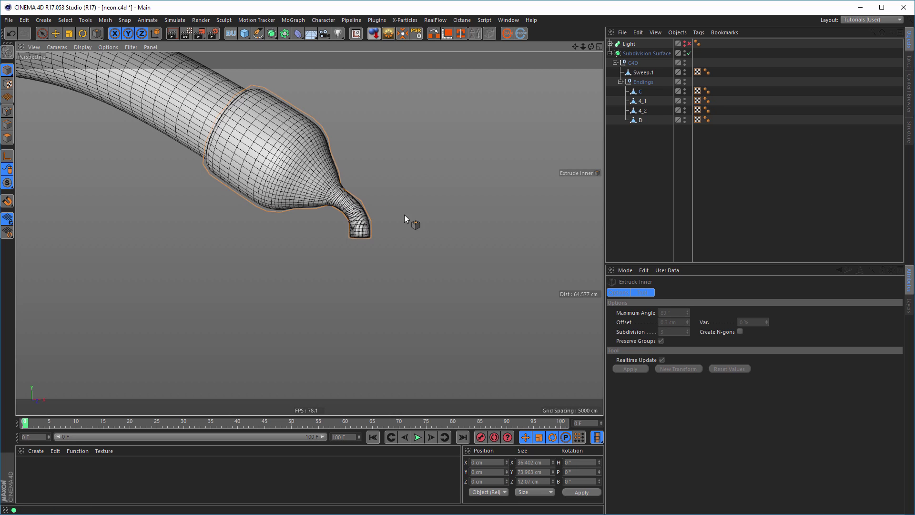
Disable the Subdivision Surface and prepare the C ending for loop selection in edge mode
click(689, 53)
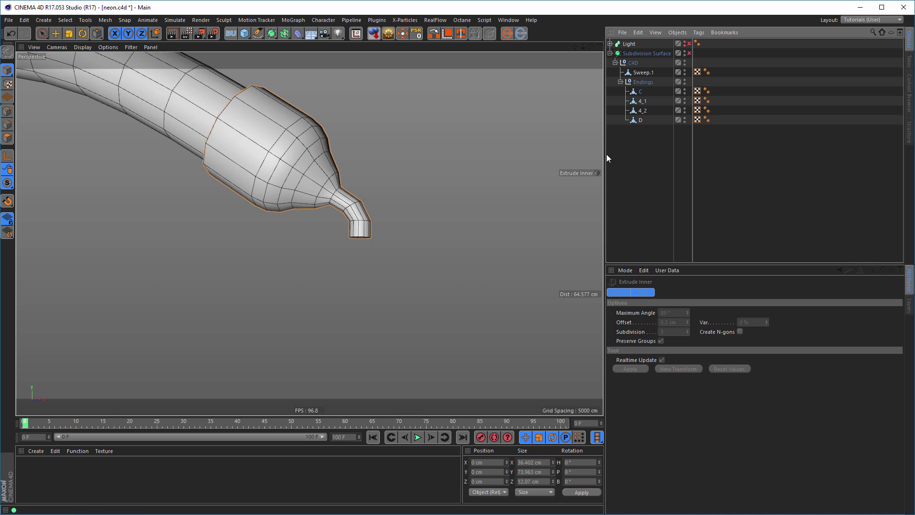
scroll(367, 205, up, 5)
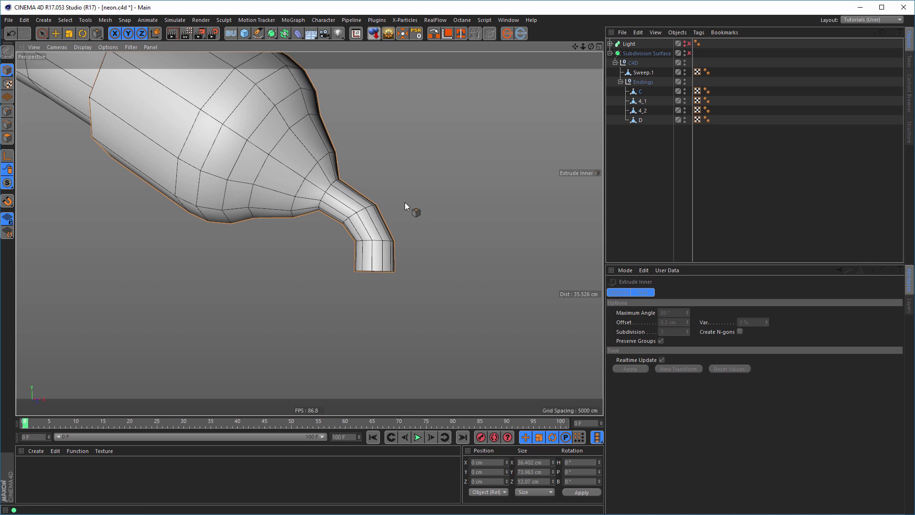
alt+drag(362, 197, 356, 184)
key(u)
key(l)
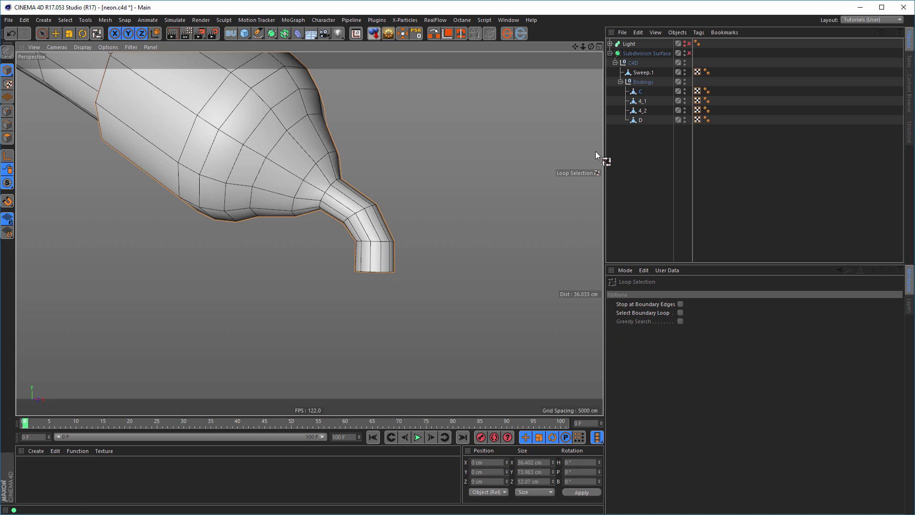
click(639, 91)
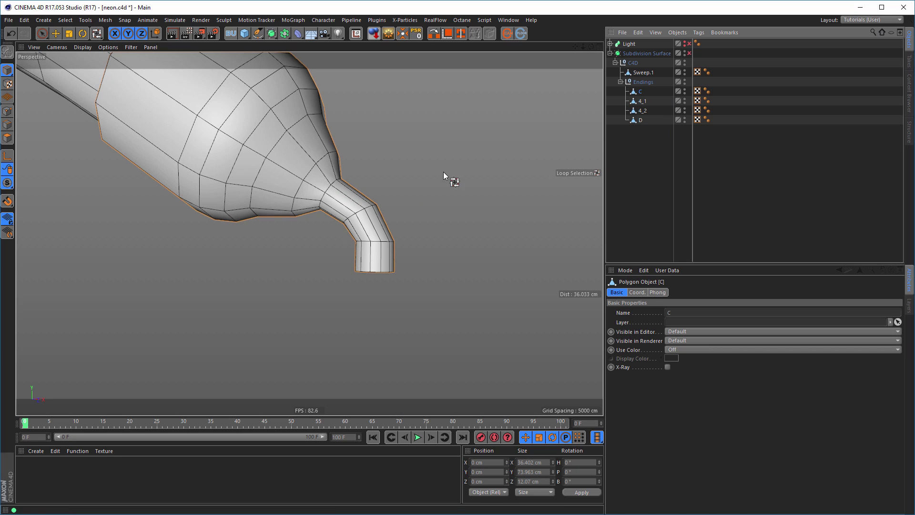
click(7, 124)
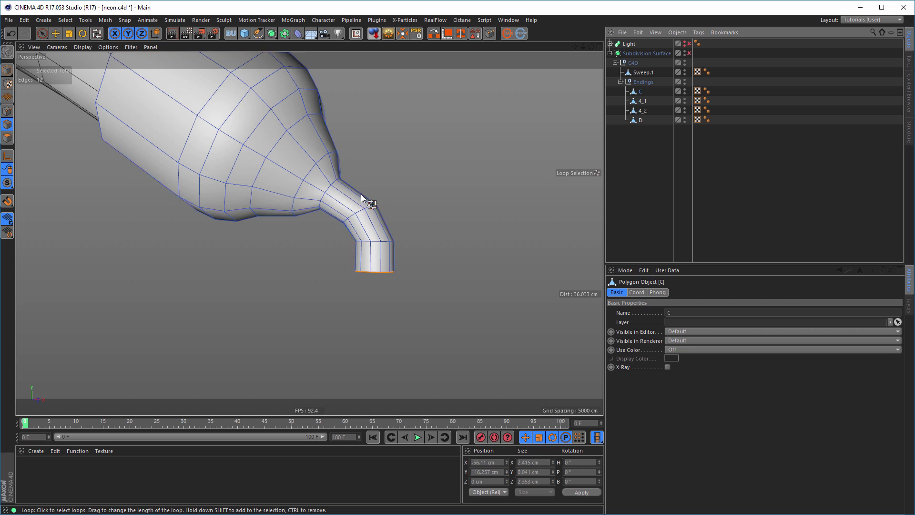
Select the three edge loops at the neck's base, first bend and second bend together
shift+click(356, 212)
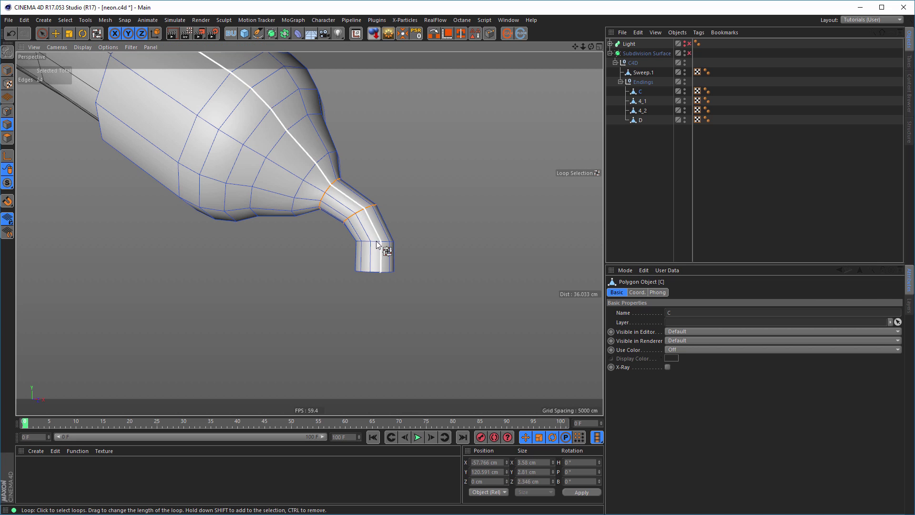
shift+click(376, 242)
alt+drag(385, 265, 386, 340)
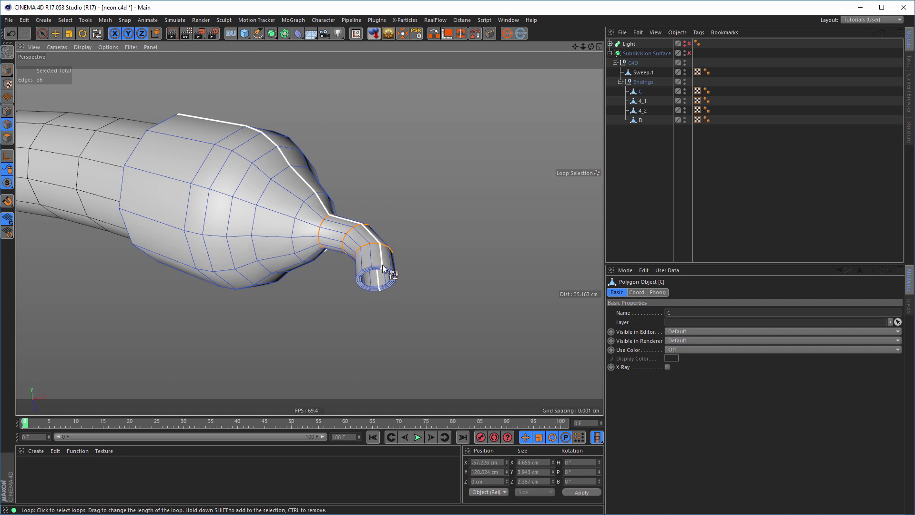
alt+right_drag(388, 265, 457, 258)
alt+drag(454, 261, 415, 236)
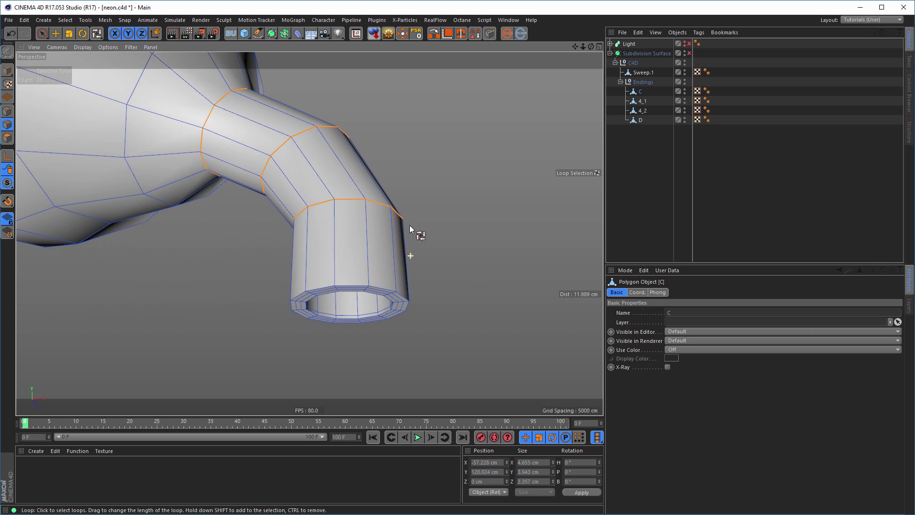
Turn off Only Select Visible Elements for Rectangle Selection and add all edges of the neck's end ring to the selection
click(42, 34)
click(87, 64)
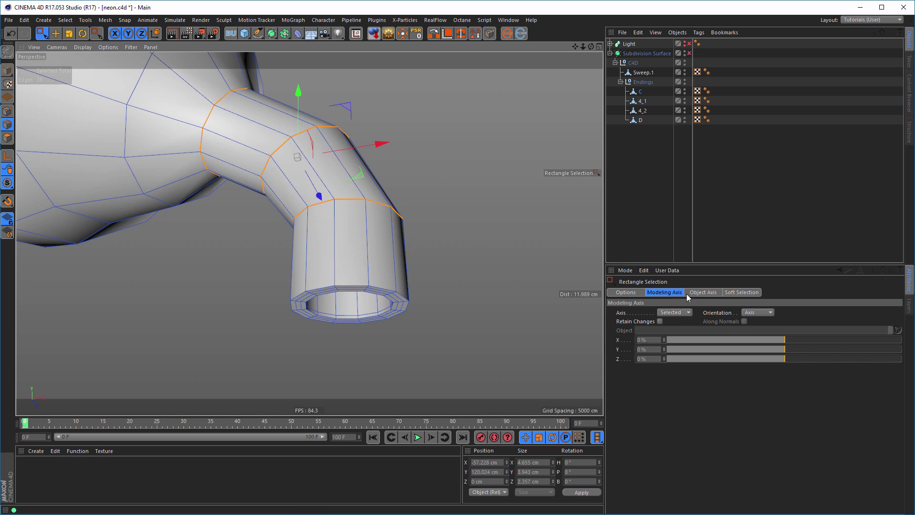
click(625, 292)
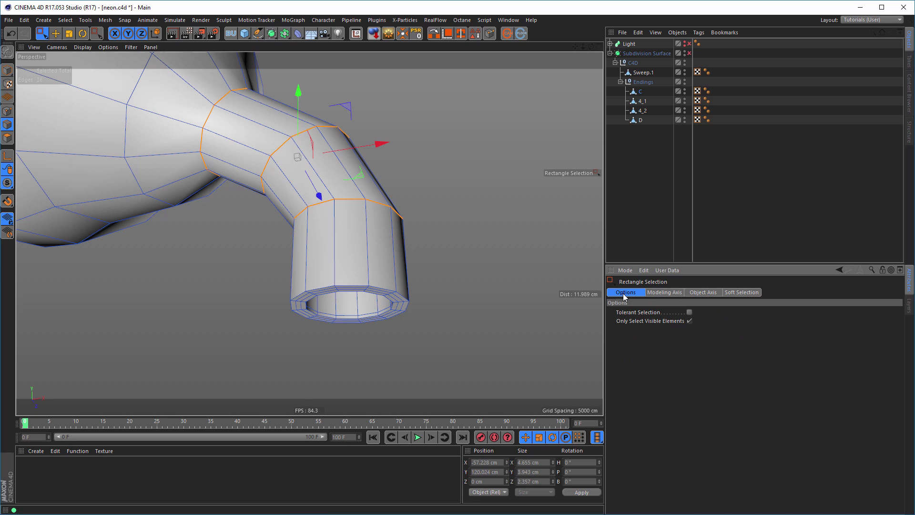
click(688, 322)
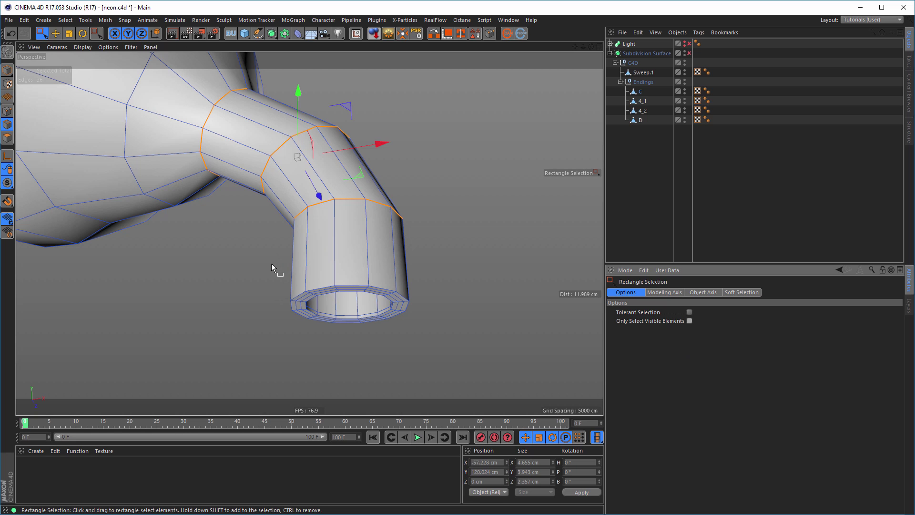
drag(271, 263, 462, 362)
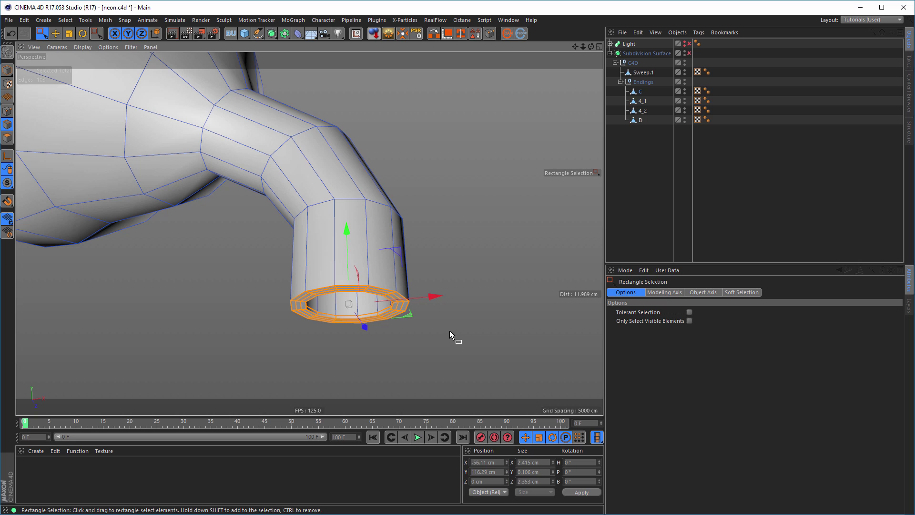
key(ctrl+z)
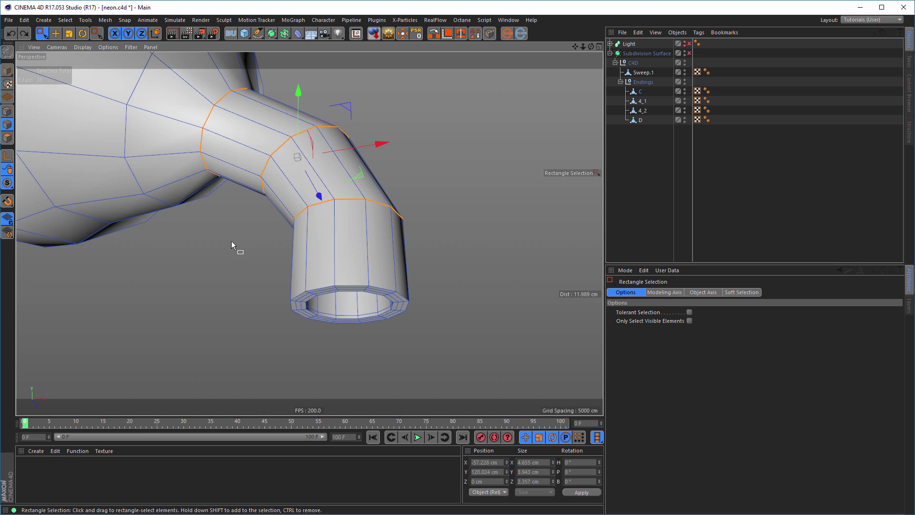
drag(256, 262, 458, 369)
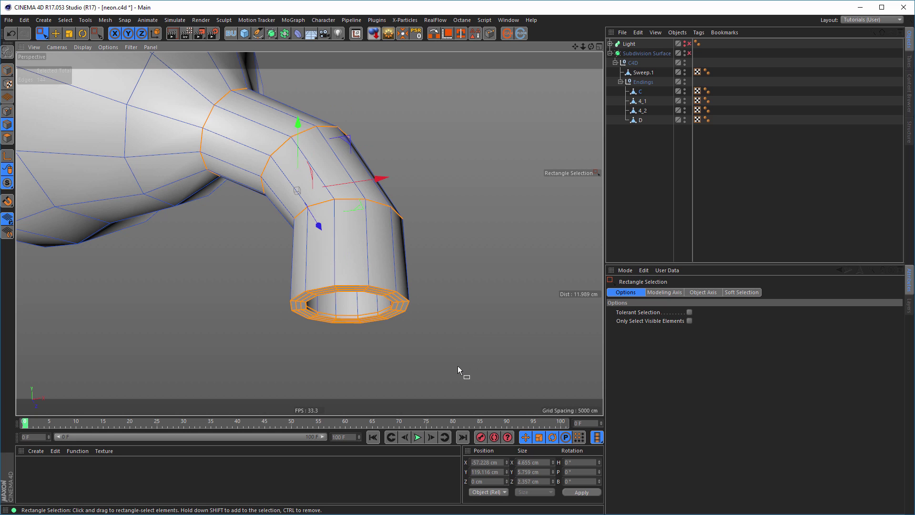
In the front view, move the selected neck edges slightly toward the cap, to about X -57.44 cm, Y 119.05 cm
middle_click(416, 331)
middle_click(414, 351)
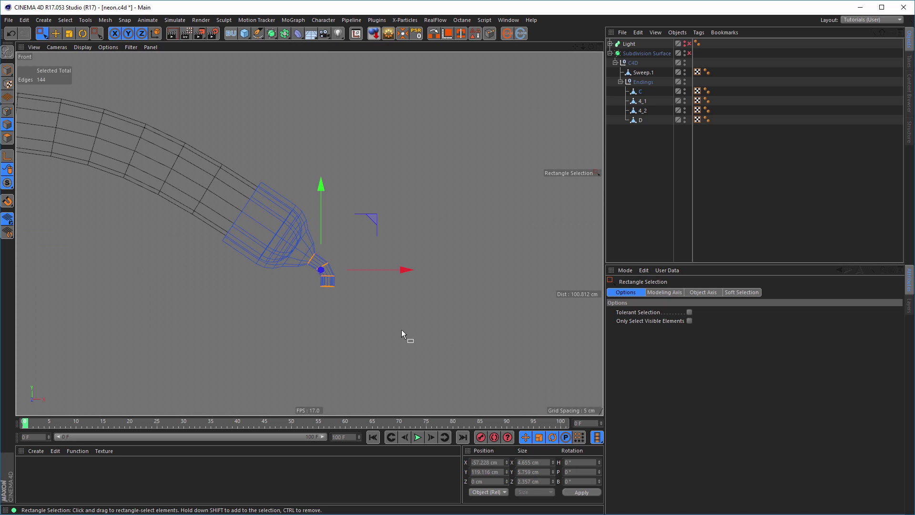
scroll(309, 273, up, 5)
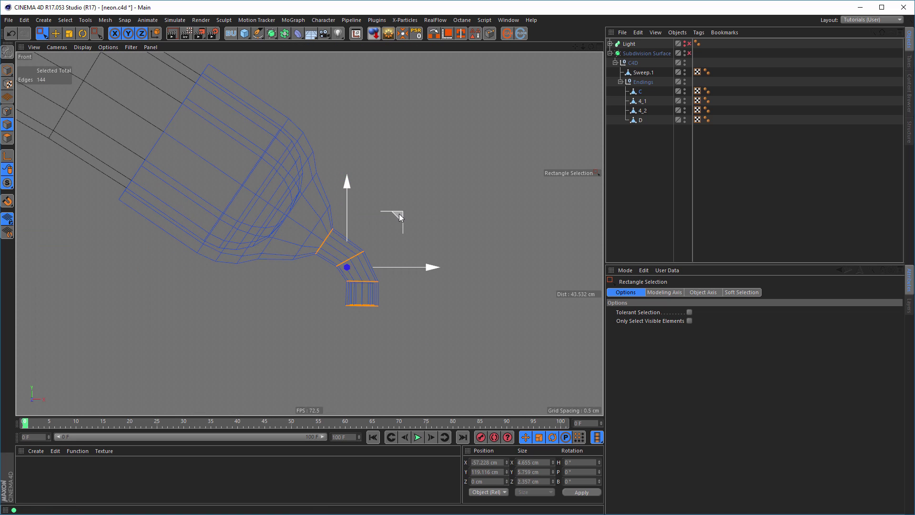
drag(399, 214, 395, 216)
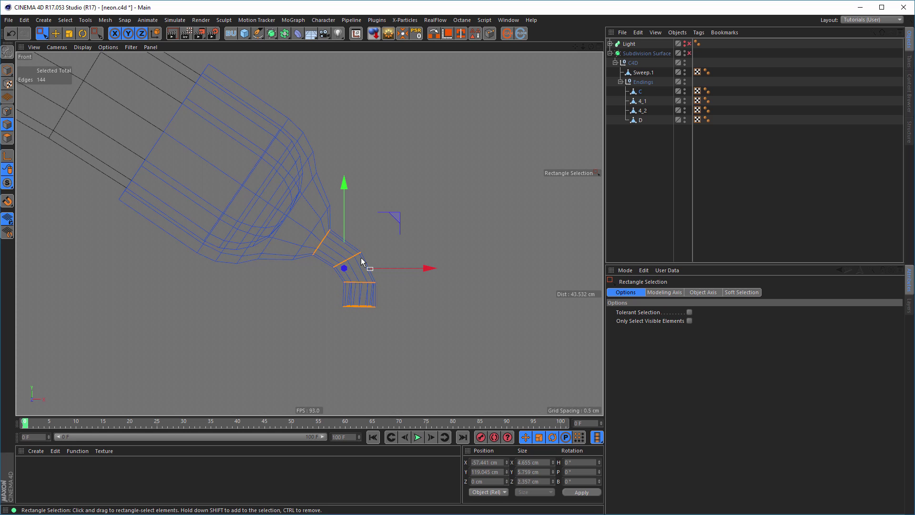
Select the edge loop at the neck's first bend and move it to about X -57.79 cm, Y 120.07 cm
scroll(347, 261, up, 4)
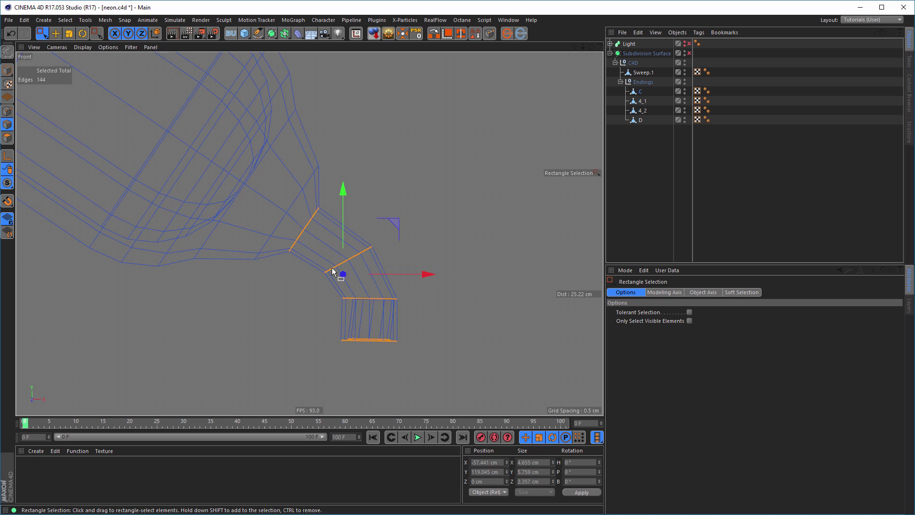
key(u)
key(l)
click(346, 262)
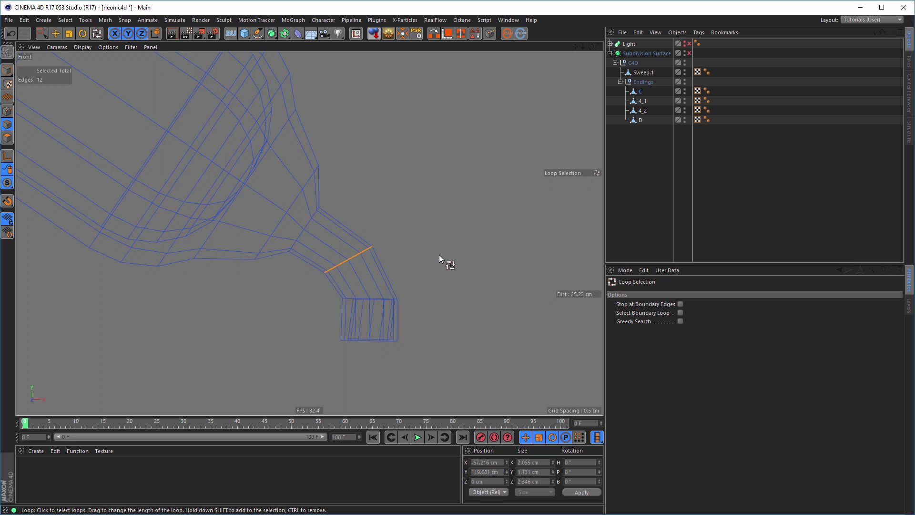
key(e)
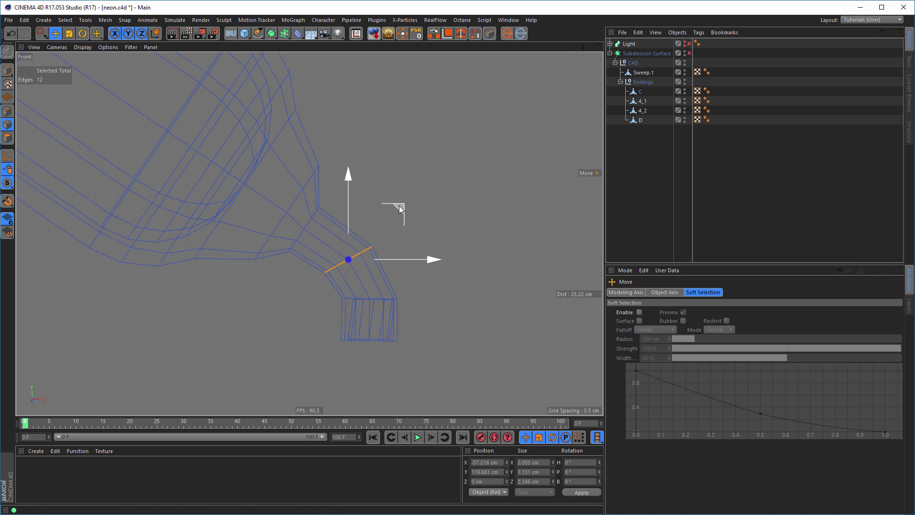
drag(399, 206, 385, 197)
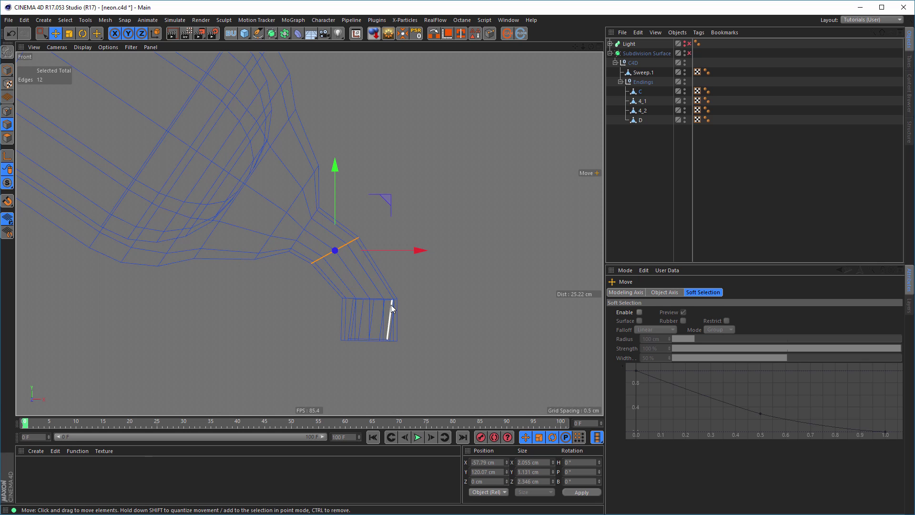
Select the edge loop at the neck's second bend and move it to about X -56.74 cm, Y 118.45 cm
key(u)
key(l)
click(374, 299)
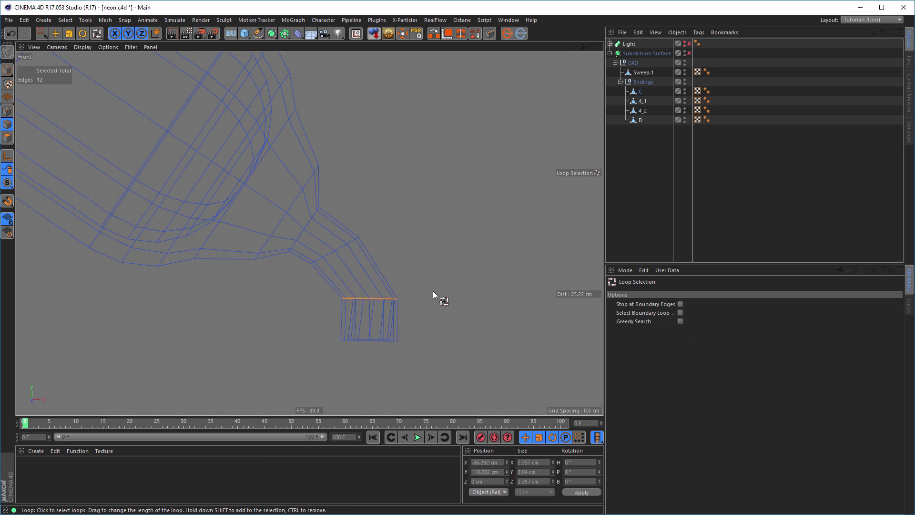
key(t)
key(e)
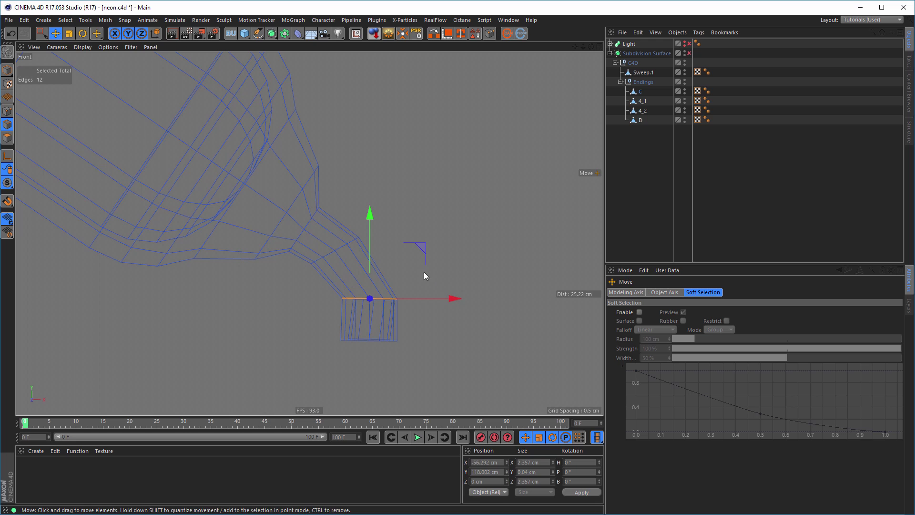
drag(422, 246, 412, 235)
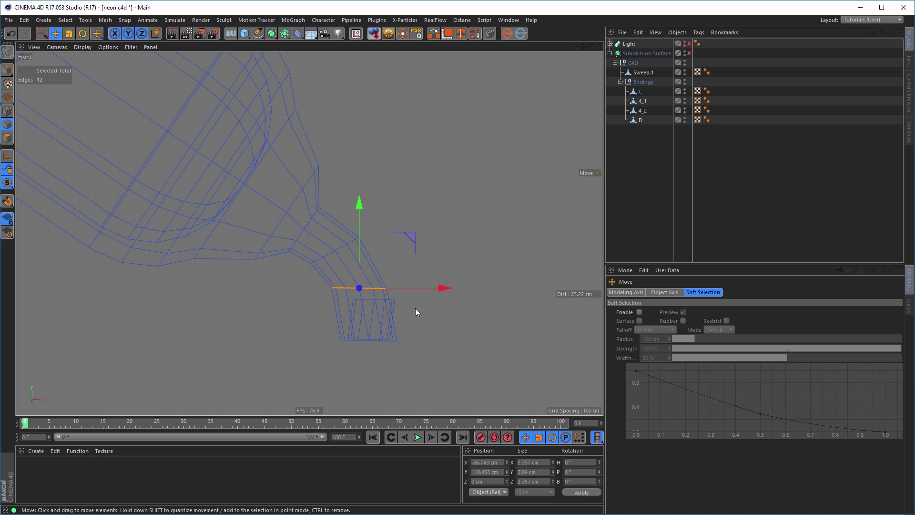
Select the edge loop at the neck's outer end and try moving it to about X -56.77 cm, Y 116.15 cm
key(u)
key(l)
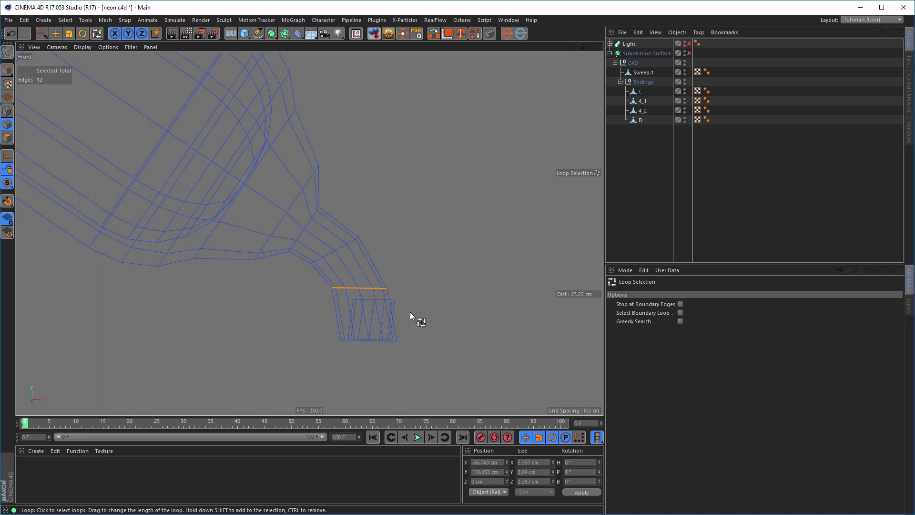
click(374, 341)
key(t)
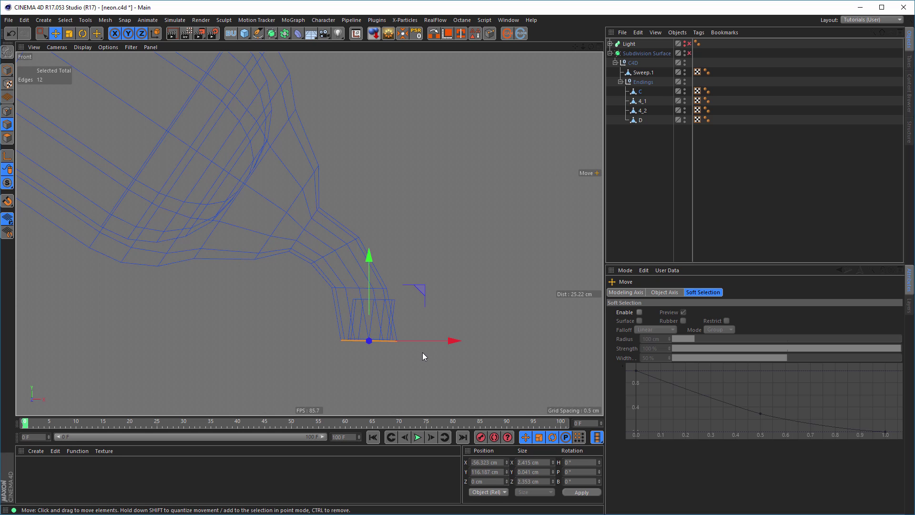
key(e)
drag(420, 289, 409, 291)
scroll(405, 327, up, 4)
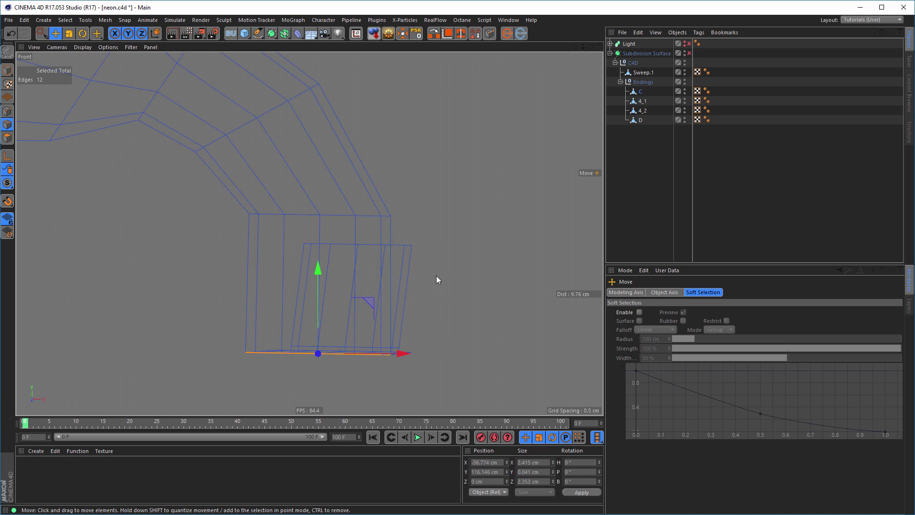
Check the shifted neck end in the perspective view and undo the move and selection of its outer end loop
key(u)
key(l)
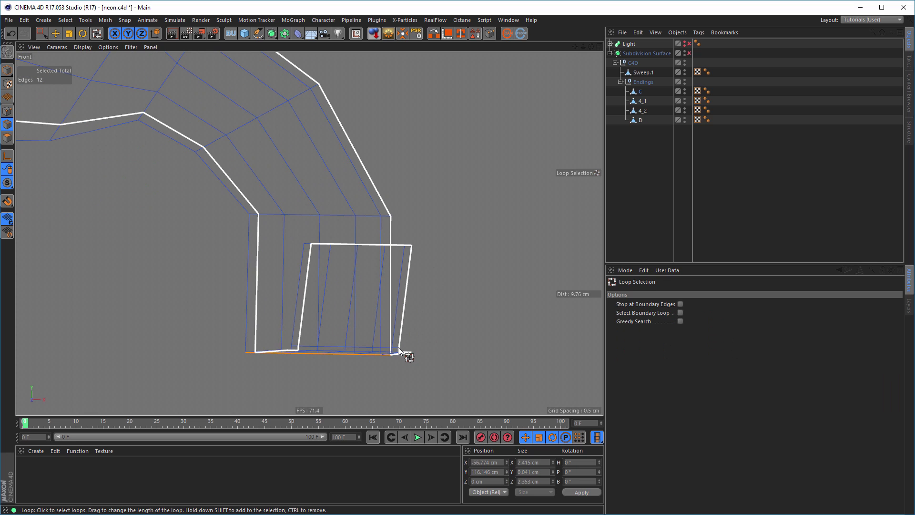
middle_click(402, 242)
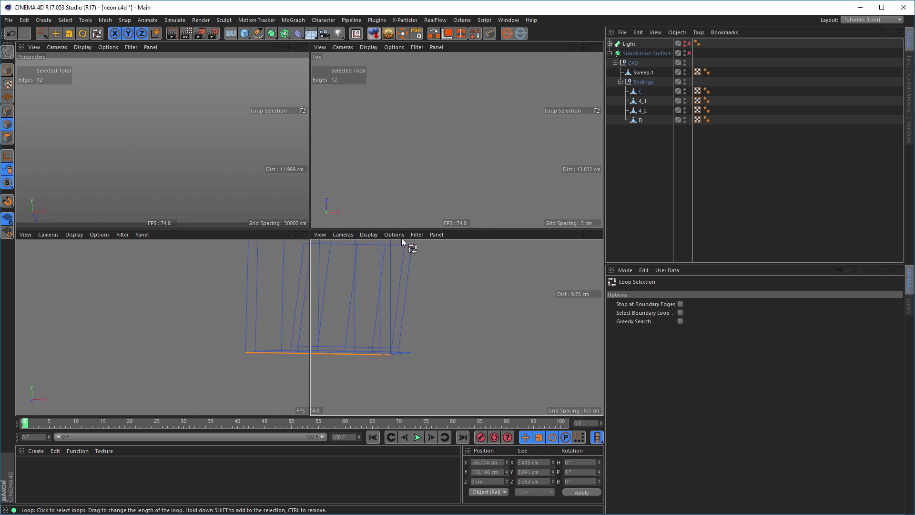
middle_click(219, 178)
mouse_move(348, 229)
alt+mouse_down()
mouse_move(340, 185)
mouse_move(370, 118)
alt+mouse_up()
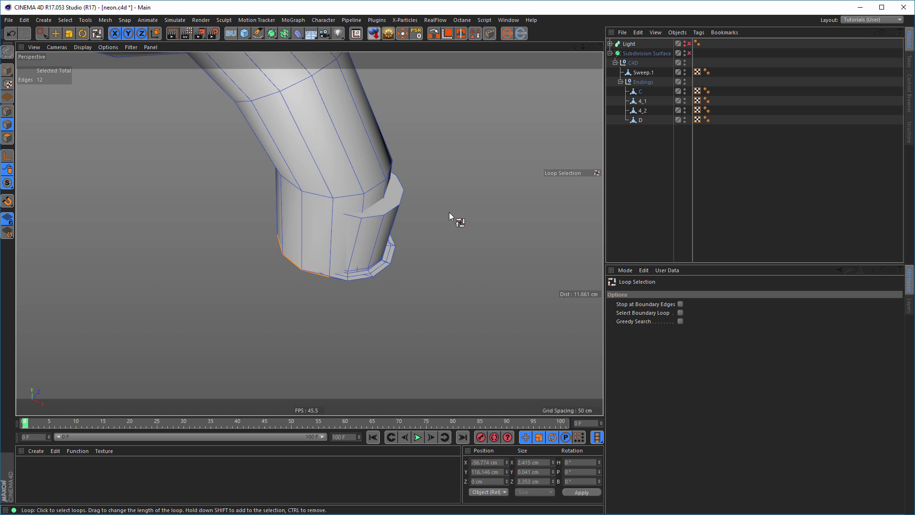
key(ctrl+z)
key(ctrl+z)
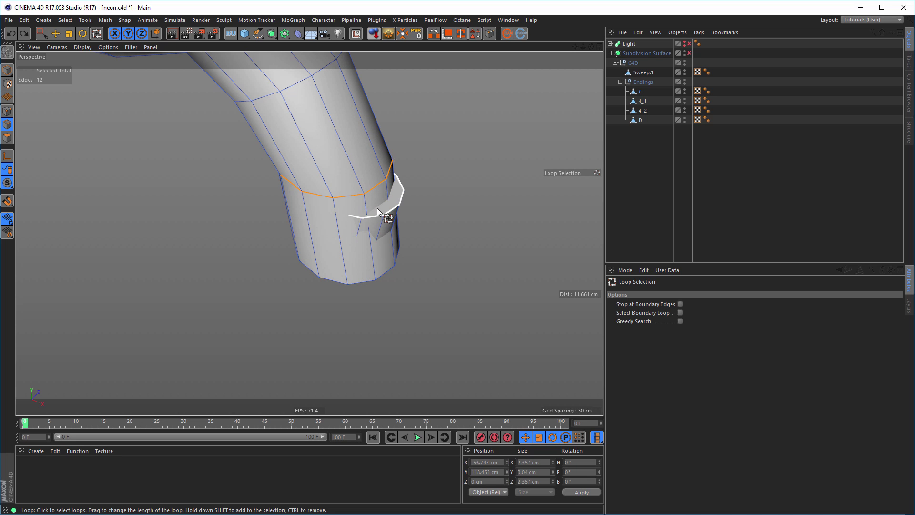
Select the inner edge loop of the neck's hollow and move it in the front view to about X -56.68 cm, Y 118.04 cm
alt+drag(376, 209, 355, 242)
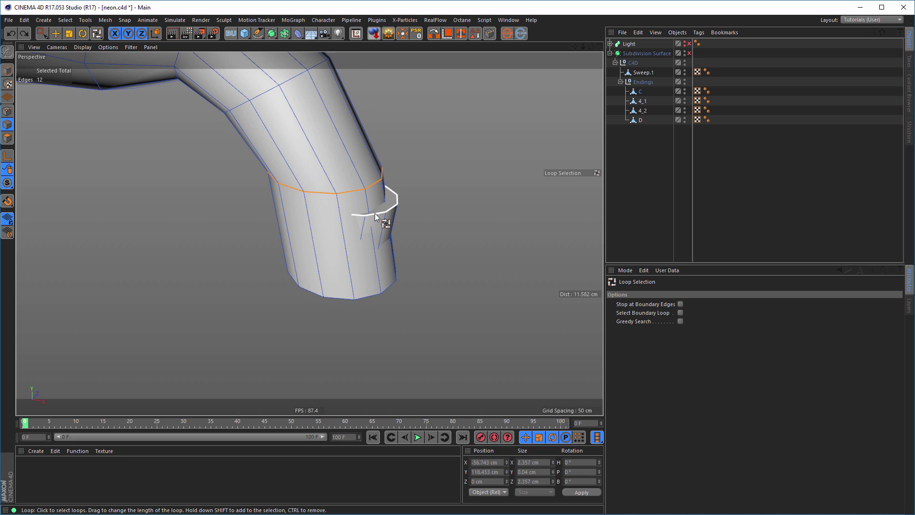
click(387, 220)
middle_click(407, 244)
middle_click(420, 306)
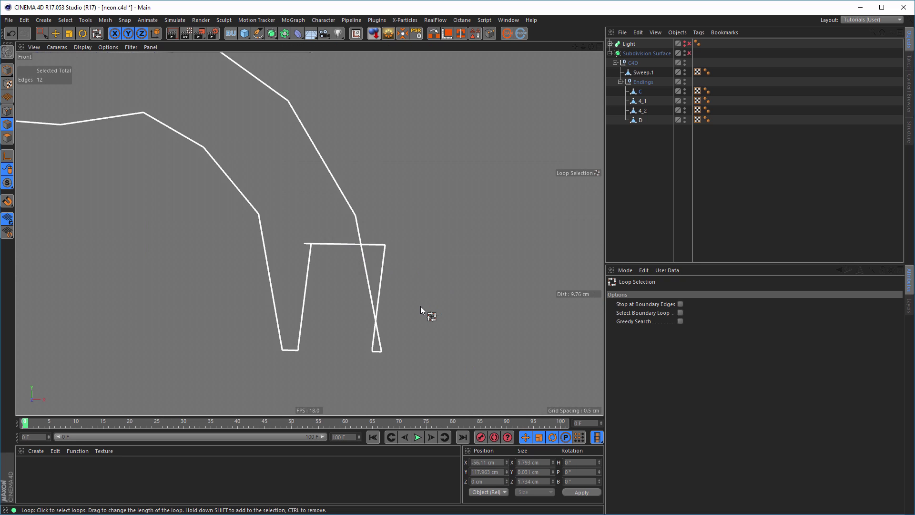
key(e)
key(e)
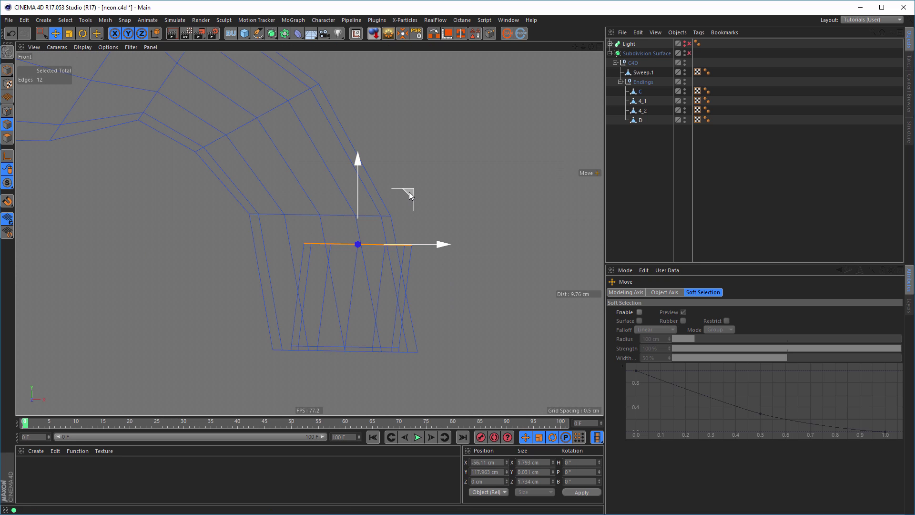
drag(409, 191, 375, 187)
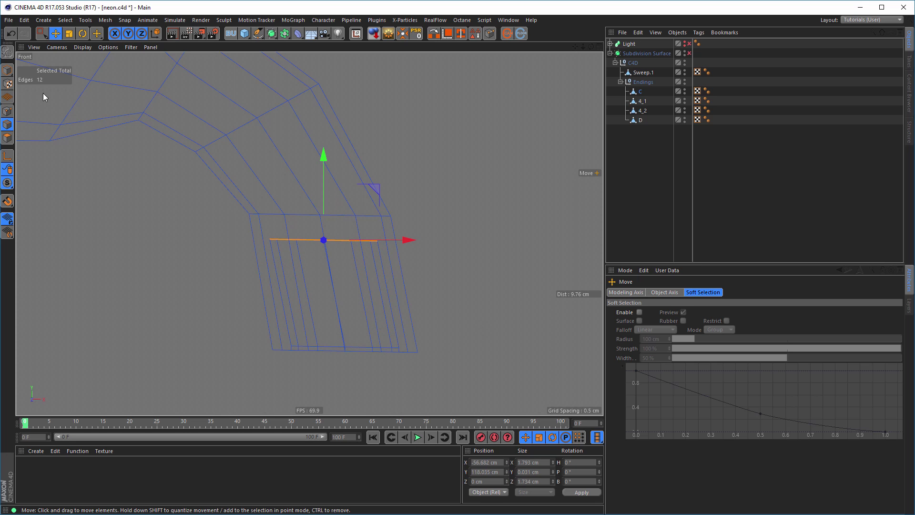
Rectangle-select all edges at the neck's open end and move them to about X -56.71 cm, Y 116.27 cm
click(42, 33)
drag(239, 327, 510, 408)
drag(393, 297, 369, 294)
middle_click(454, 304)
middle_click(184, 178)
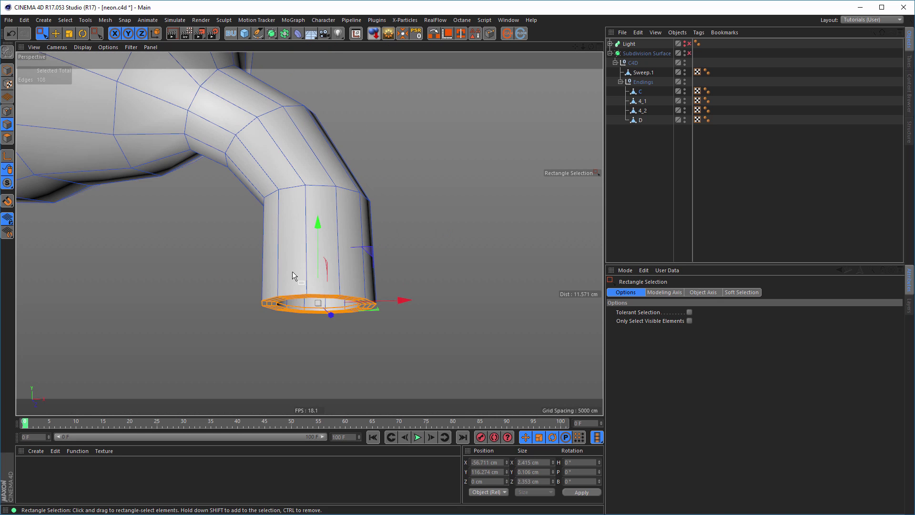
Examine the C cap's bent neck and hollow opening from several angles, up close and within the whole sign
alt+right_drag(292, 272, 256, 250)
alt+middle_drag(256, 250, 334, 288)
alt+drag(268, 257, 397, 261)
alt+right_drag(339, 302, 425, 292)
alt+drag(387, 303, 416, 377)
alt+drag(396, 322, 367, 253)
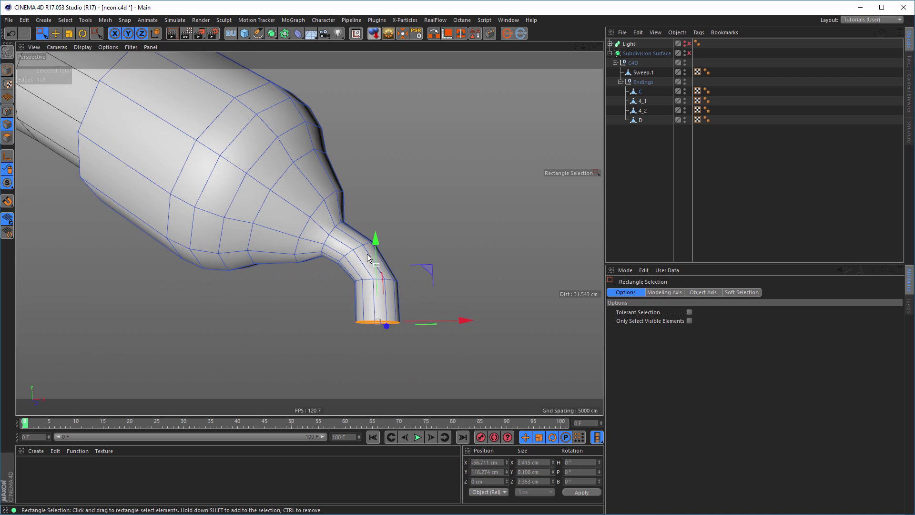
alt+right_drag(367, 254, 276, 256)
alt+middle_drag(316, 235, 347, 202)
alt+right_drag(347, 202, 293, 220)
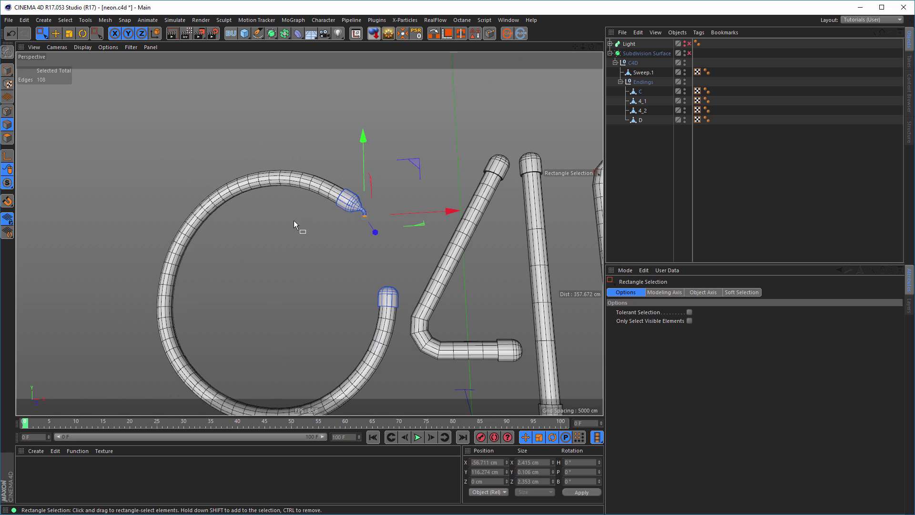
alt+drag(332, 195, 305, 171)
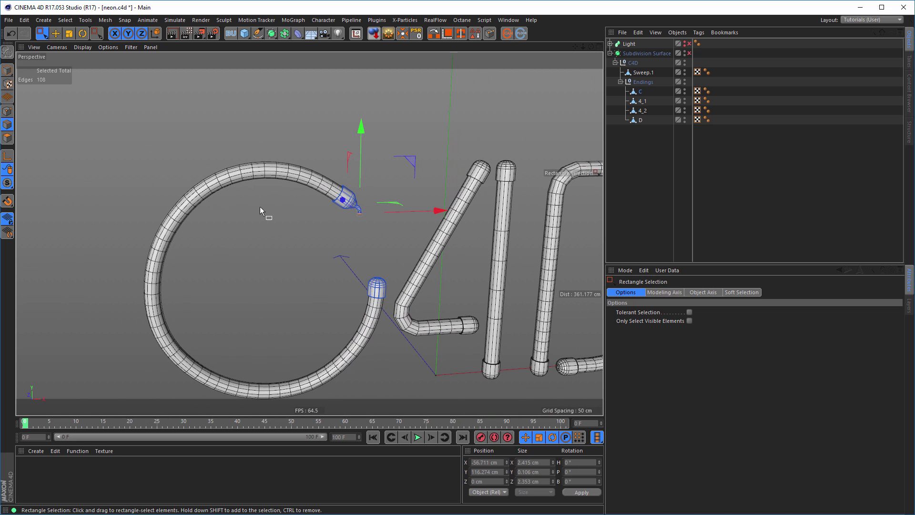
Switch from edge editing to Model mode and review the C's cable cap against the other caps of the sign
click(7, 70)
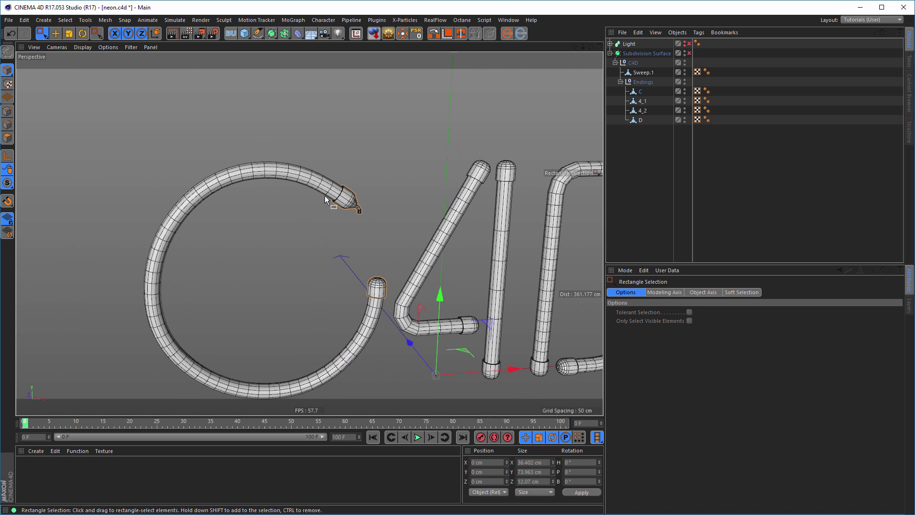
alt+drag(325, 195, 314, 139)
alt+middle_drag(314, 139, 289, 103)
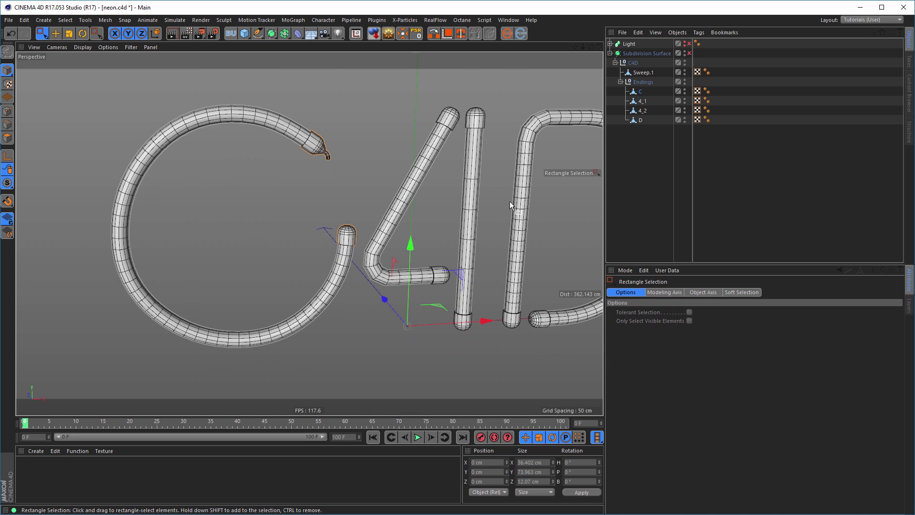
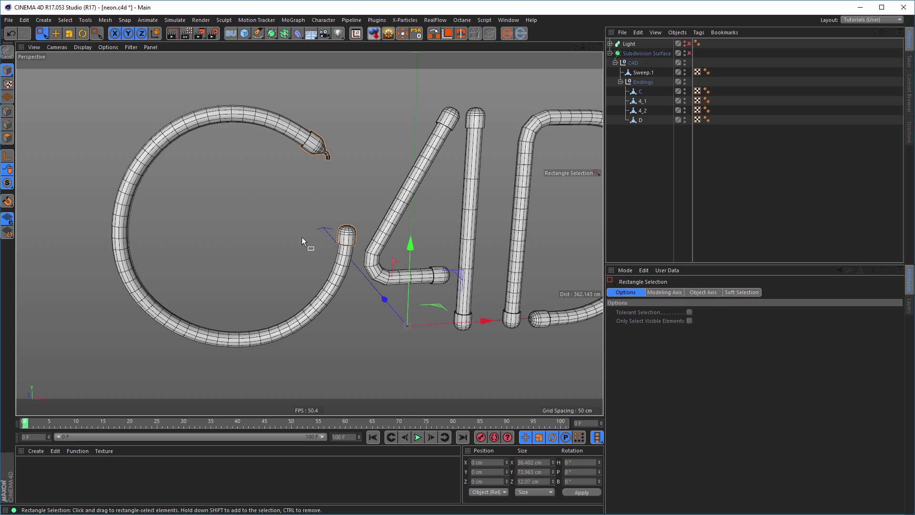
mouse_move(309, 238)
alt+mouse_down()
mouse_move(270, 245)
mouse_move(341, 217)
mouse_move(339, 227)
mouse_move(294, 238)
alt+mouse_up()
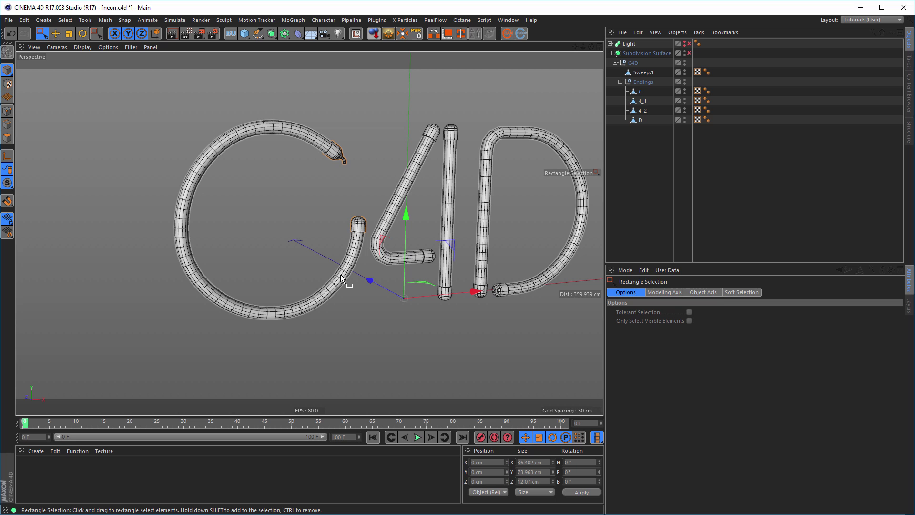
alt+drag(339, 282, 331, 291)
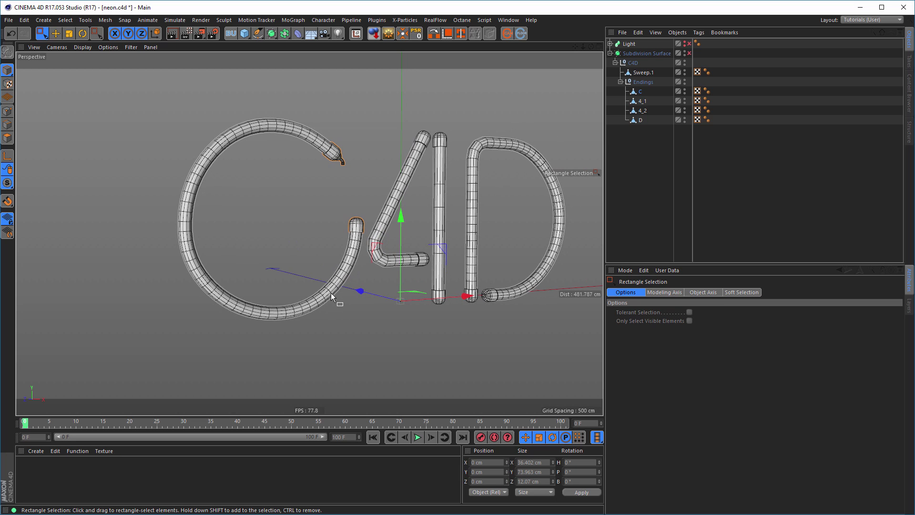
mouse_move(333, 292)
alt+middle_down()
mouse_move(378, 298)
mouse_move(331, 292)
alt+middle_up()
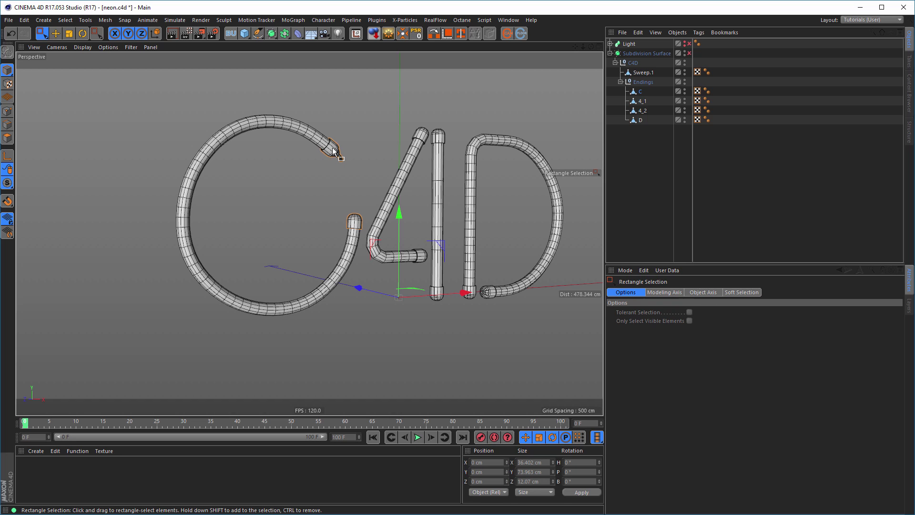
scroll(336, 141, up, 1)
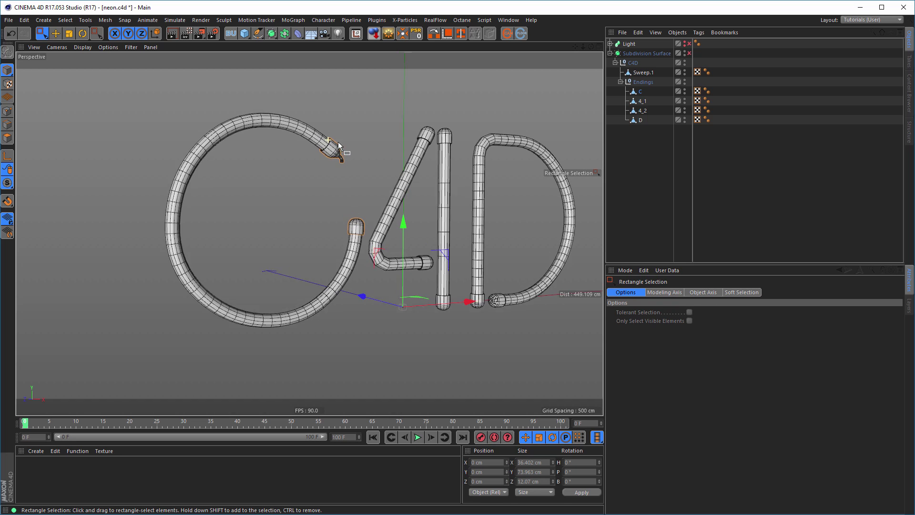
scroll(416, 139, up, 5)
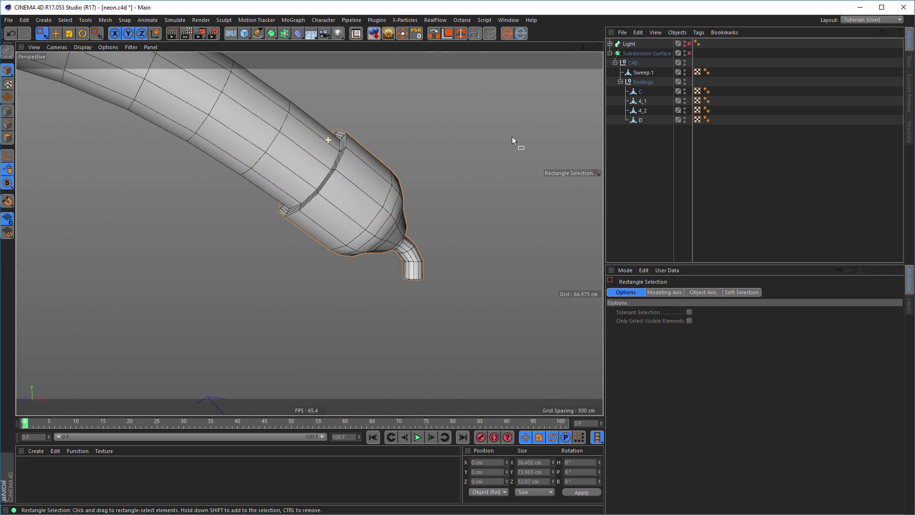
scroll(415, 157, down, 6)
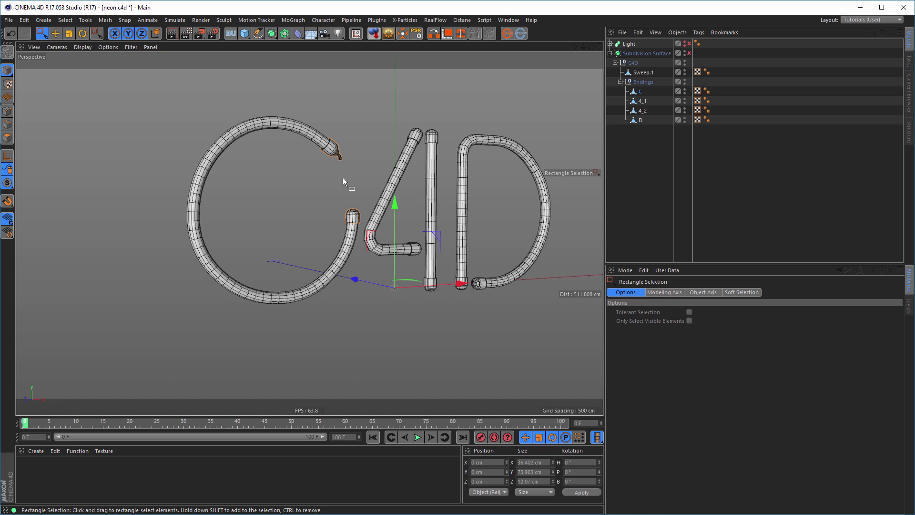
mouse_move(342, 178)
alt+mouse_down()
mouse_move(291, 183)
mouse_move(356, 168)
mouse_move(342, 171)
alt+mouse_up()
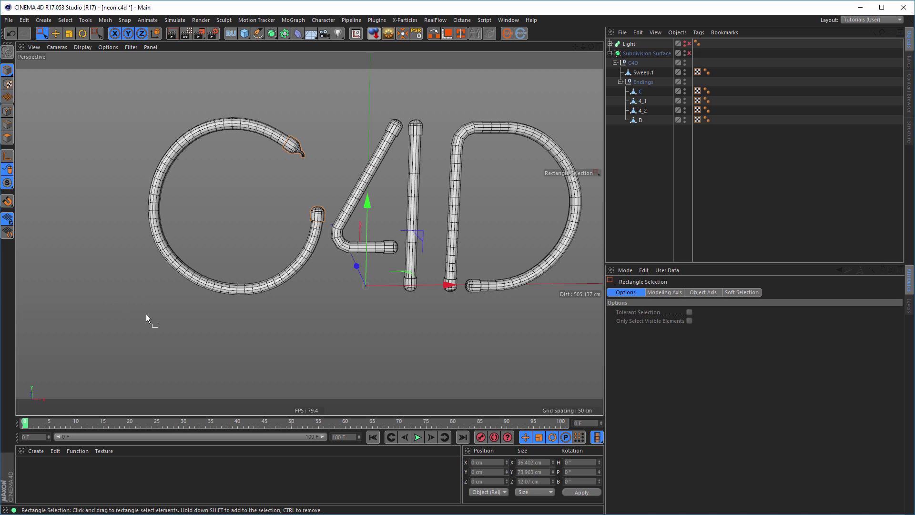
Examine the cables and their round wall holders in the NeonSign_07.jpg reference in the Picture Viewer, and close it
key(shift+F6)
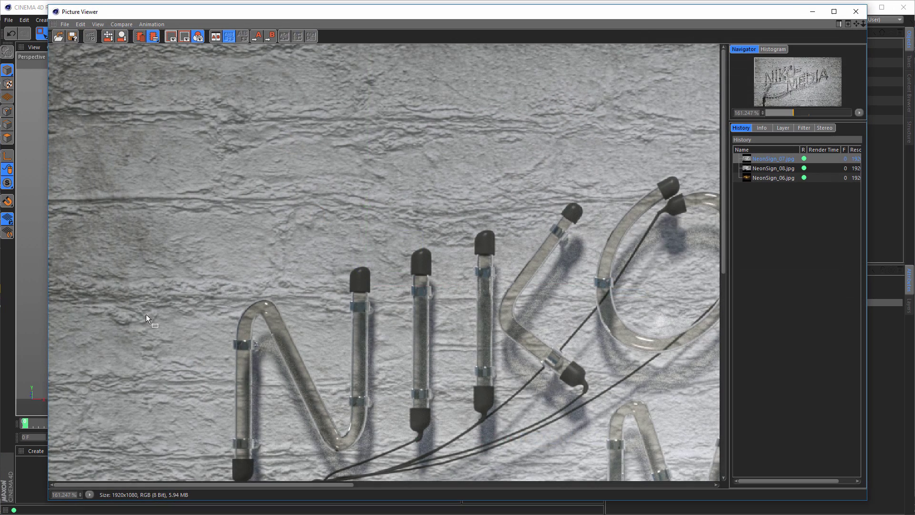
drag(335, 370, 312, 139)
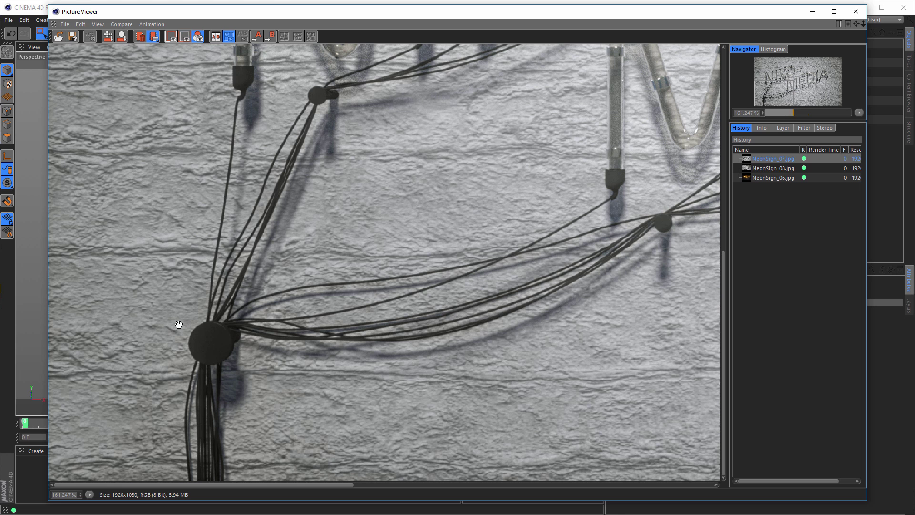
drag(666, 228, 433, 345)
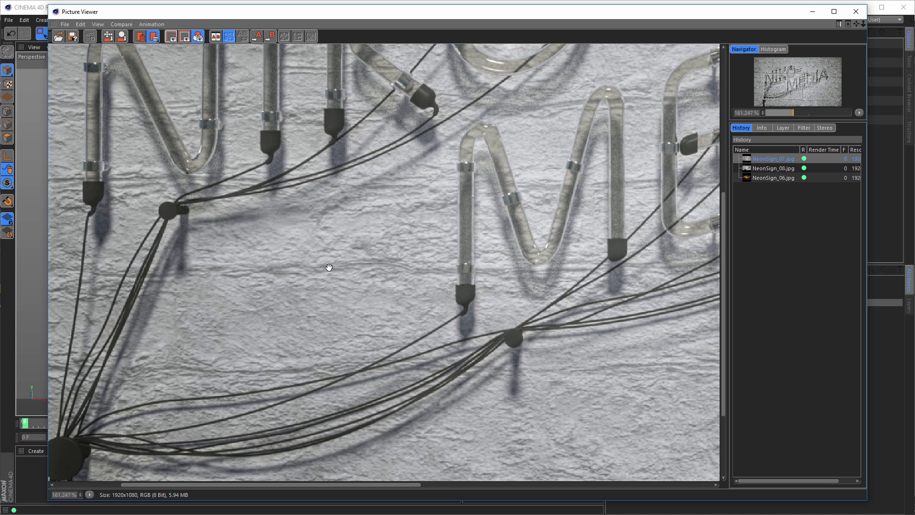
click(856, 11)
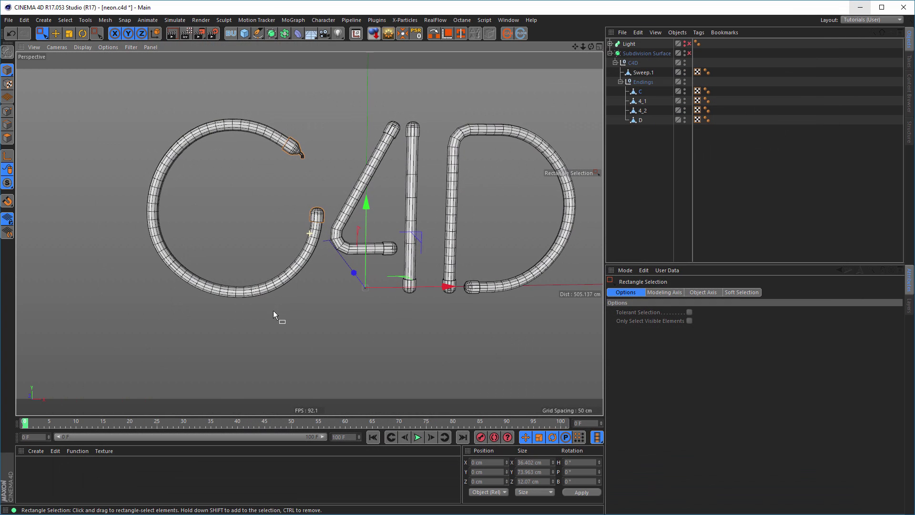
Frame the C in the front view and add a Cylinder primitive to the scene
middle_click(286, 339)
middle_click(370, 368)
alt+right_drag(369, 367, 213, 364)
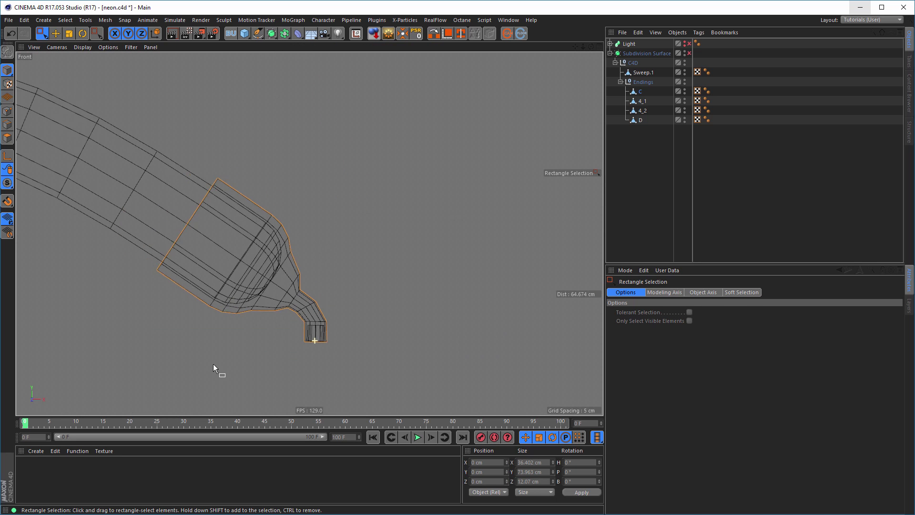
alt+middle_drag(213, 364, 401, 247)
alt+right_drag(402, 248, 229, 210)
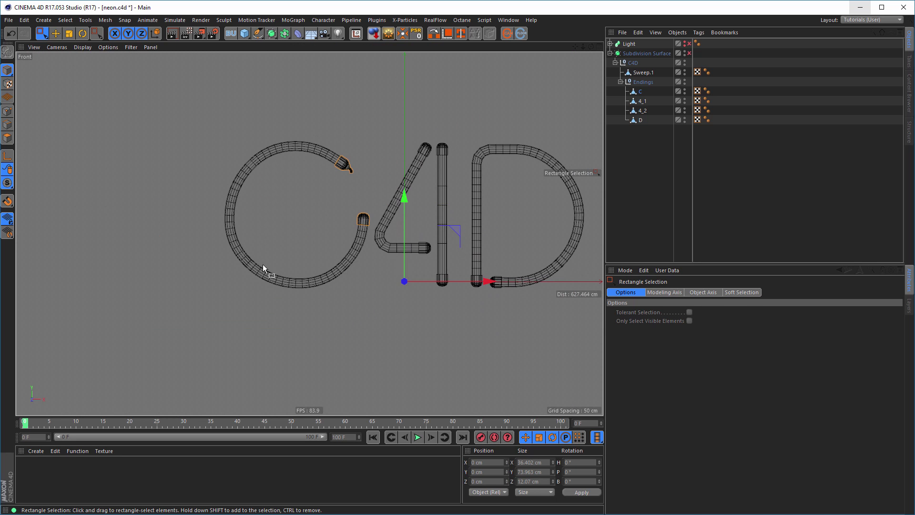
alt+right_drag(263, 268, 293, 256)
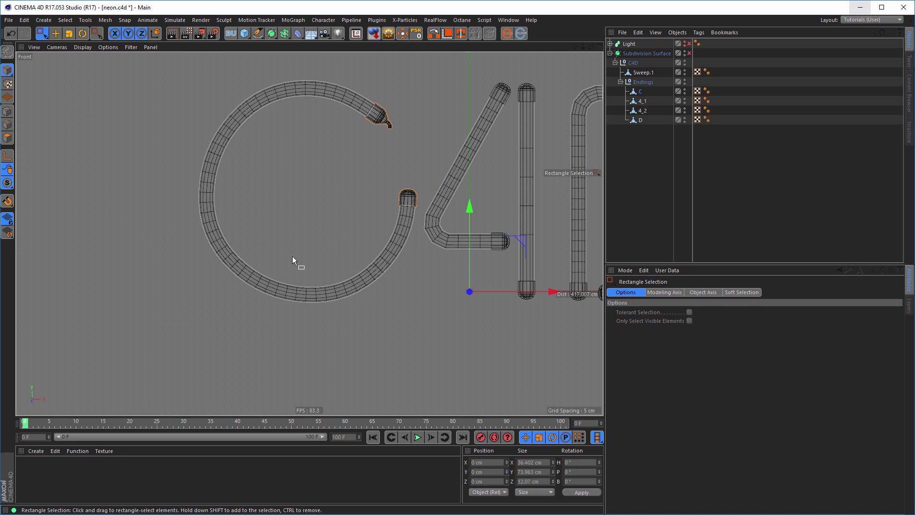
click(246, 37)
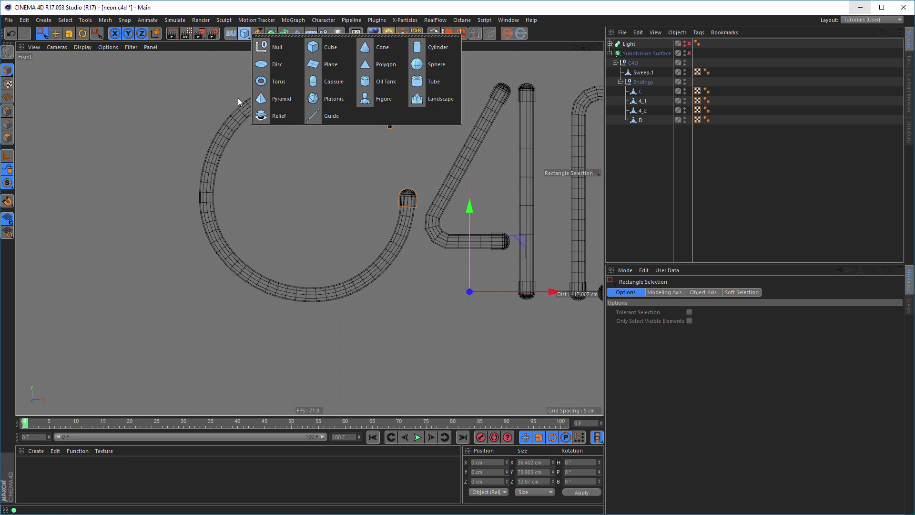
click(431, 47)
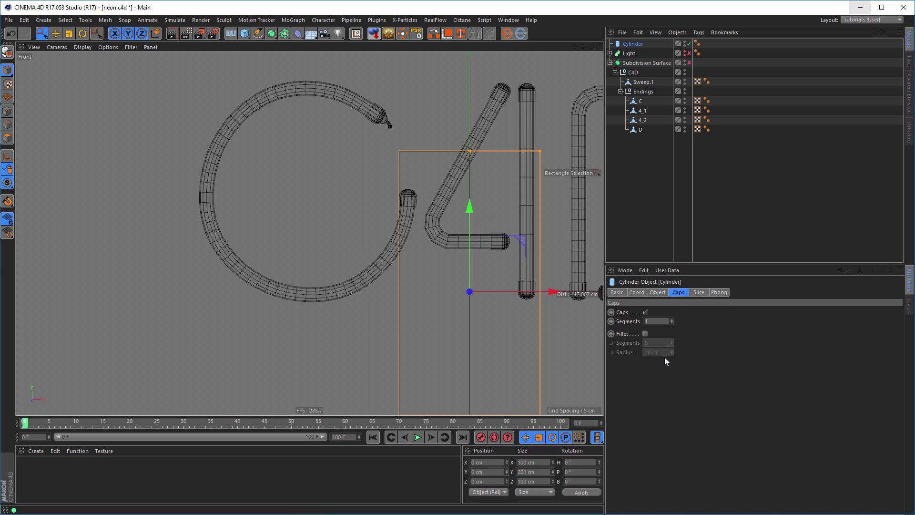
Orient the cylinder along +Z and move it to the empty area below and left of the C in the front view
click(658, 292)
click(681, 351)
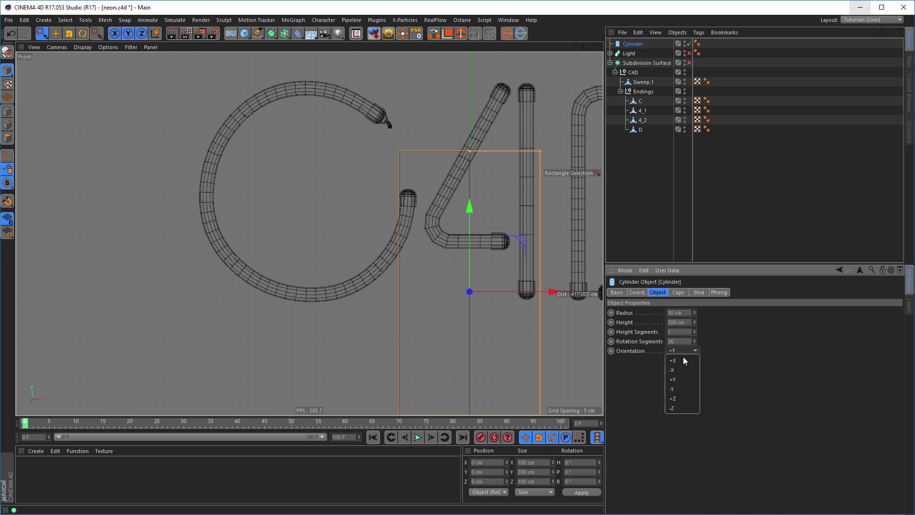
click(684, 398)
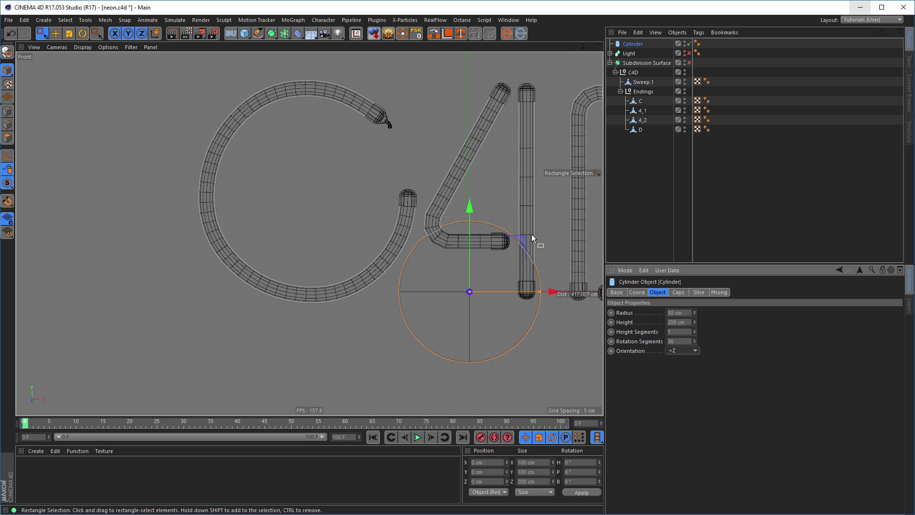
scroll(482, 250, down, 3)
alt+middle_drag(503, 232, 475, 203)
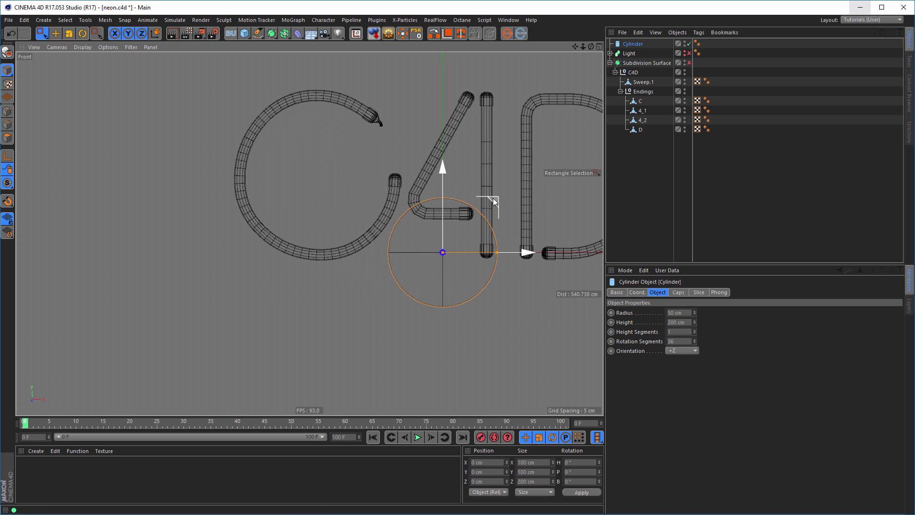
drag(493, 201, 229, 243)
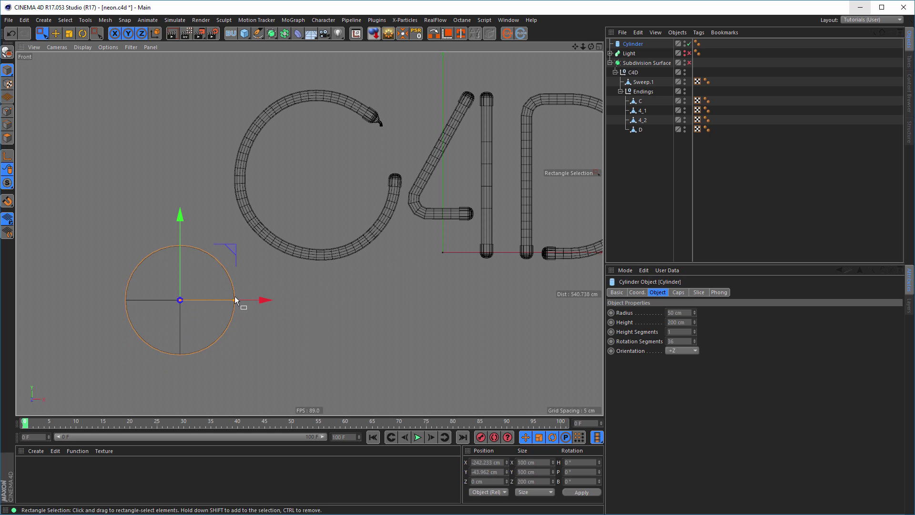
Shrink the cylinder's radius to about 14.6 cm and shift it slightly to X about -235.6 cm, Y about -44.4 cm
drag(235, 299, 199, 306)
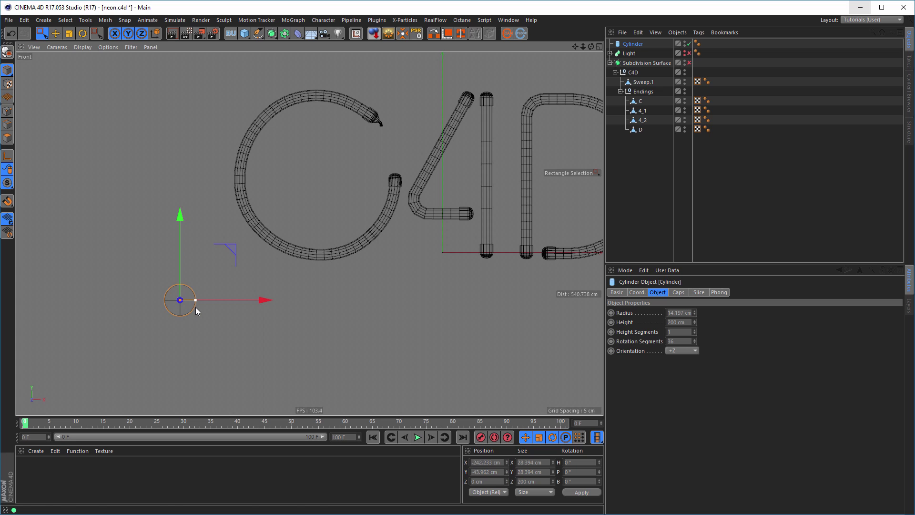
drag(196, 307, 198, 309)
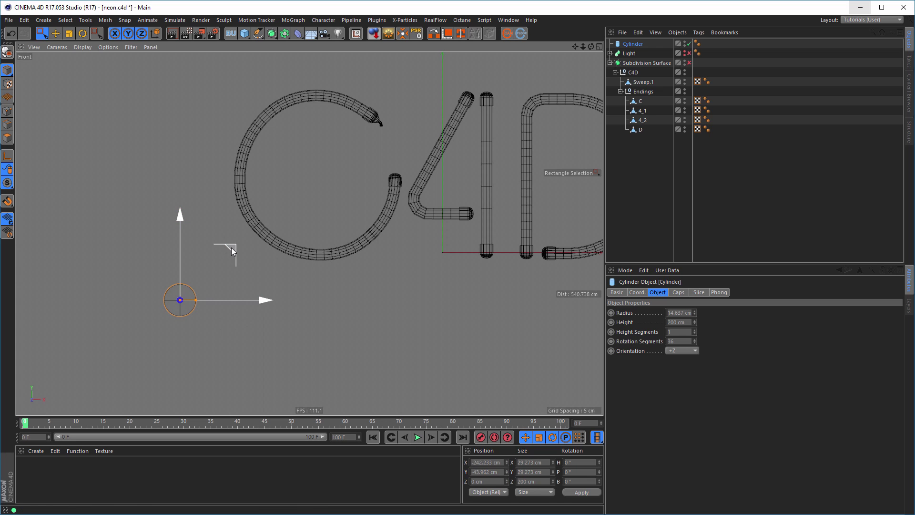
drag(231, 248, 237, 250)
Set the cylinder's height to 99 cm and its height segments to 2, working in the perspective view
middle_click(363, 316)
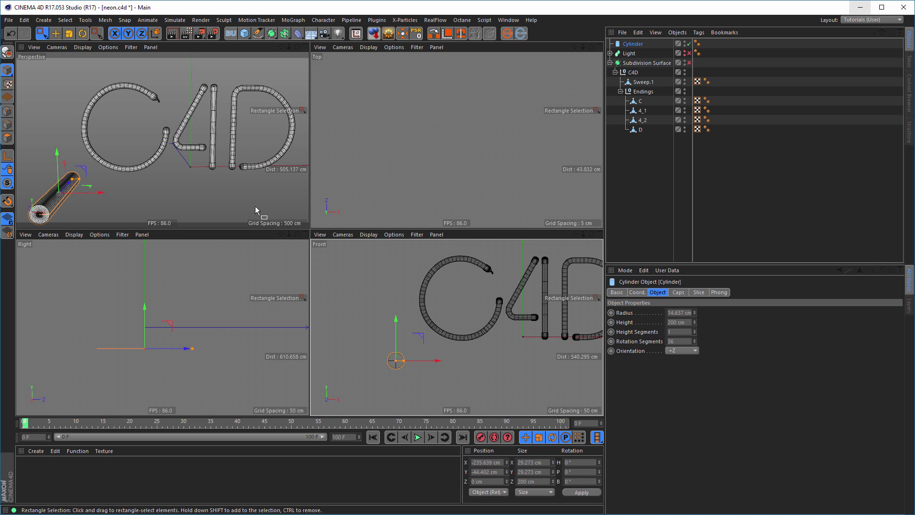
middle_click(250, 198)
alt+drag(167, 313, 236, 341)
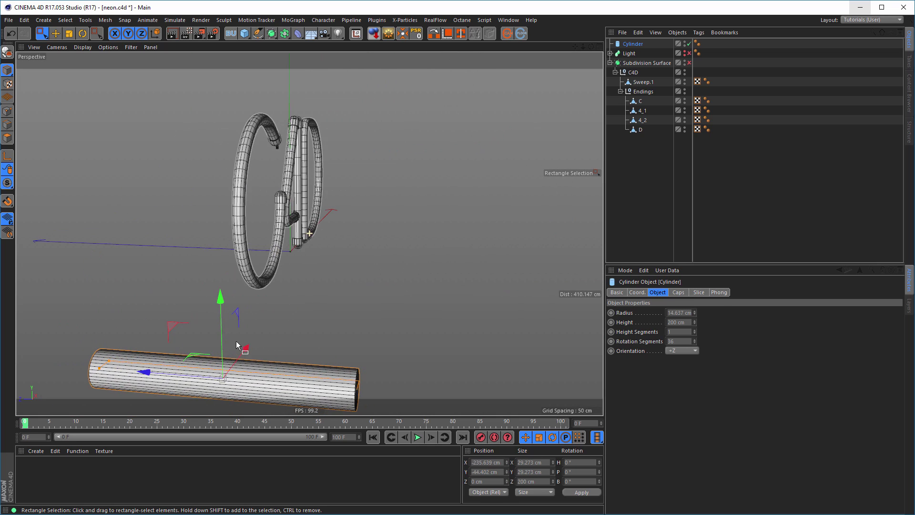
alt+drag(296, 284, 482, 269)
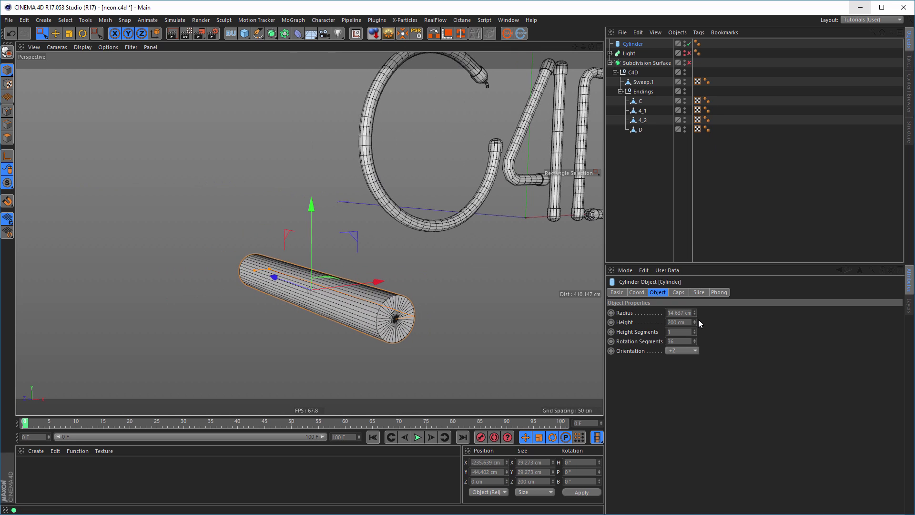
drag(695, 322, 695, 371)
alt+drag(380, 270, 254, 250)
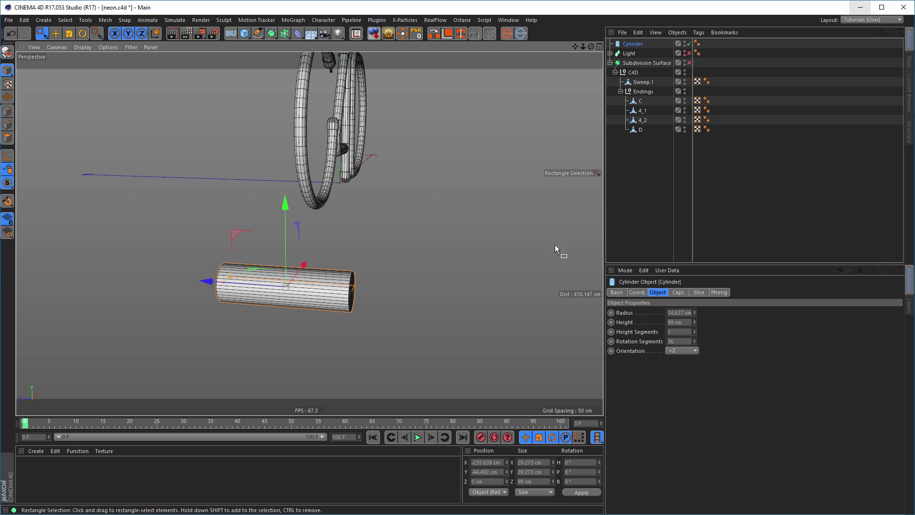
click(695, 331)
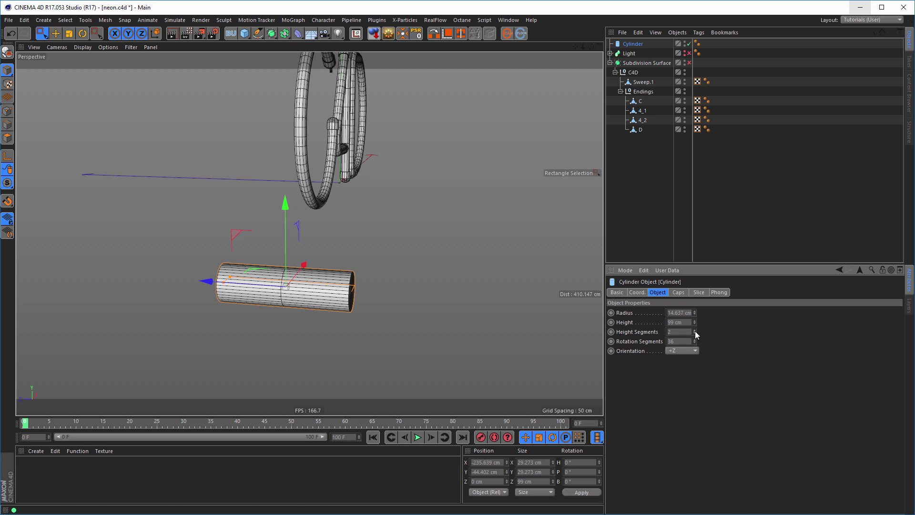
scroll(321, 296, up, 5)
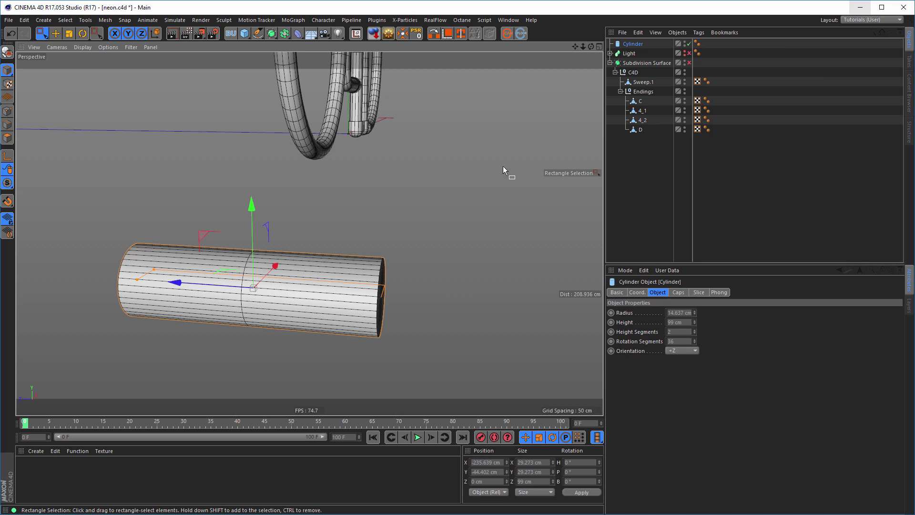
Collapse the cylinder into a single optimized polygon object and switch to edge editing
click(388, 34)
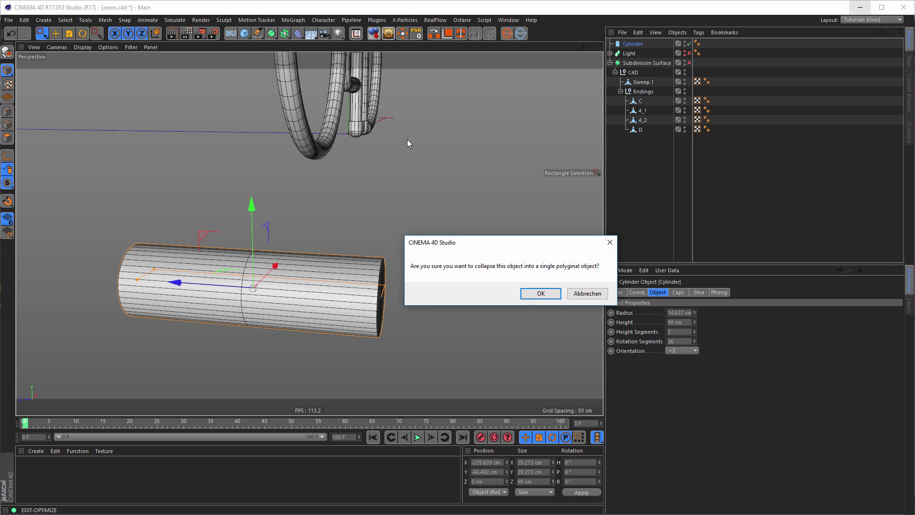
click(536, 292)
click(7, 125)
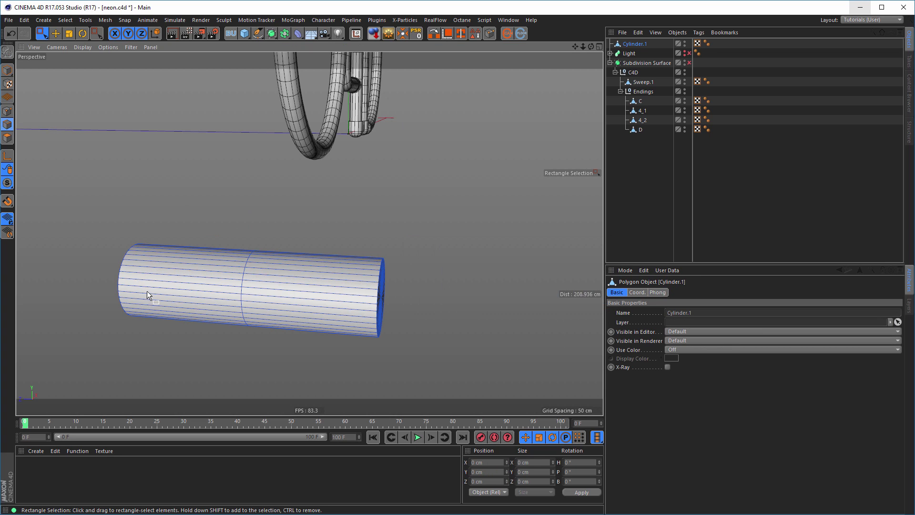
Select the cylinder's middle edge loop and slide it along the Z axis close to one end, at Z about -43.6 cm
right_click(154, 291)
click(237, 279)
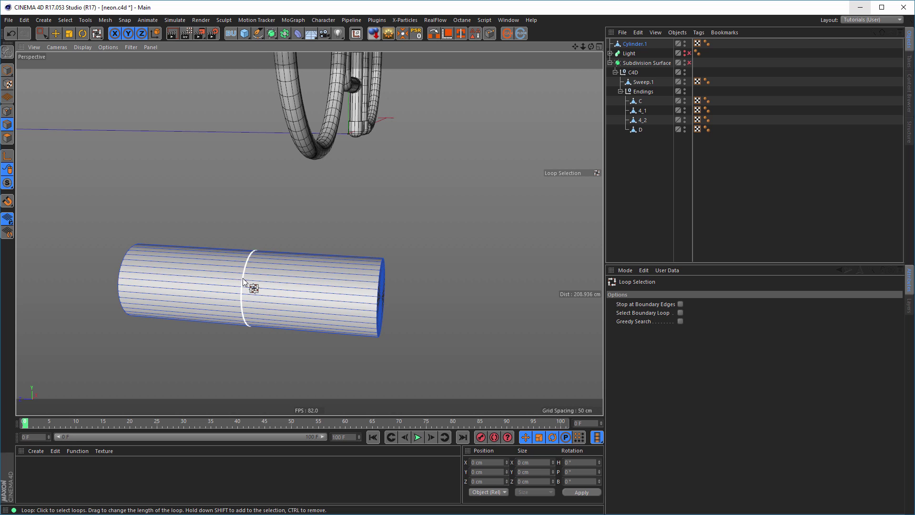
click(249, 290)
key(e)
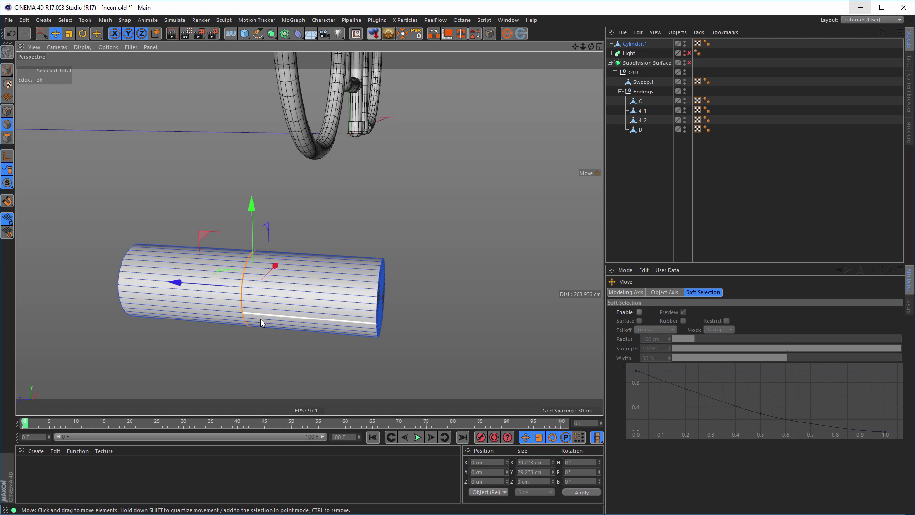
drag(172, 283, 301, 286)
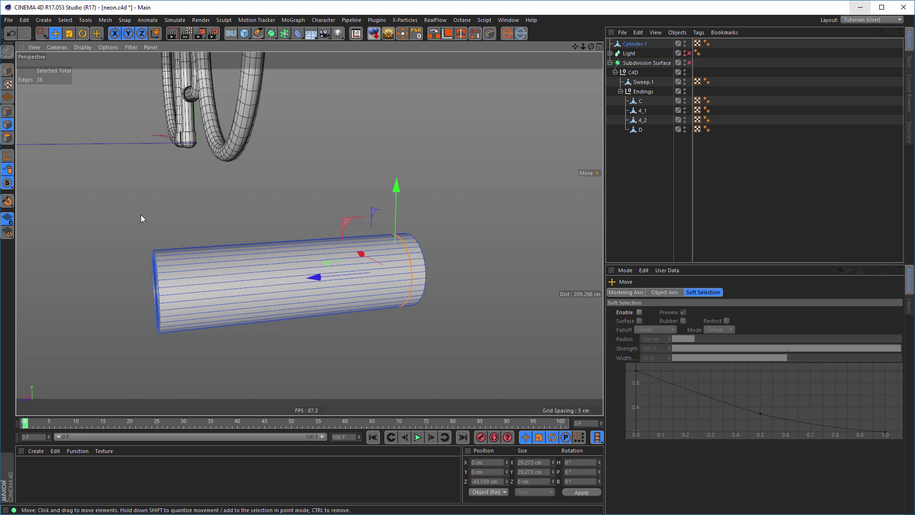
Loop-select the cylinder's long polygon section and scale it in X and Y to a thin stem about 10.8 cm across
key(u)
key(l)
click(9, 138)
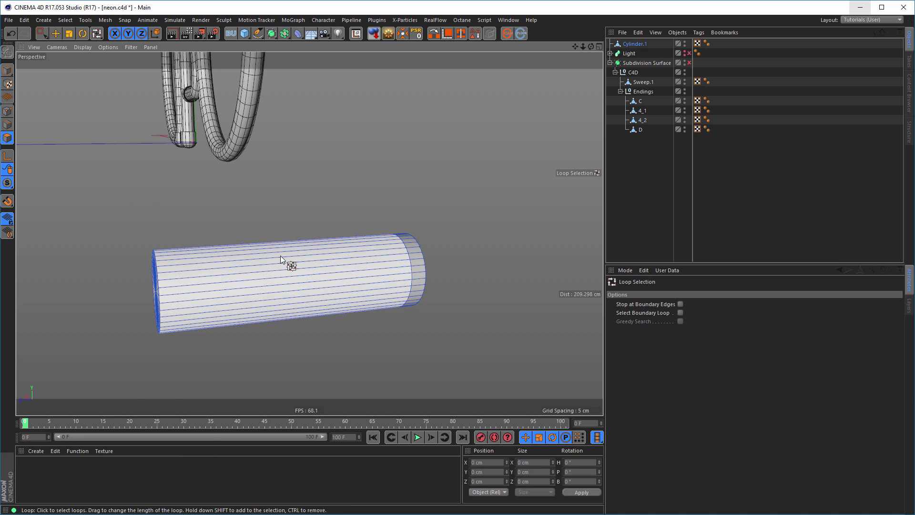
click(306, 289)
alt+drag(314, 298, 485, 193)
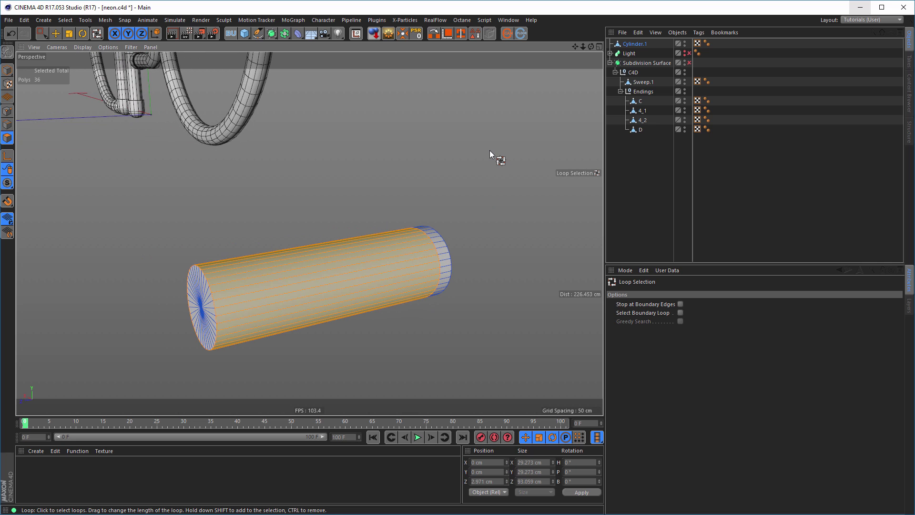
key(t)
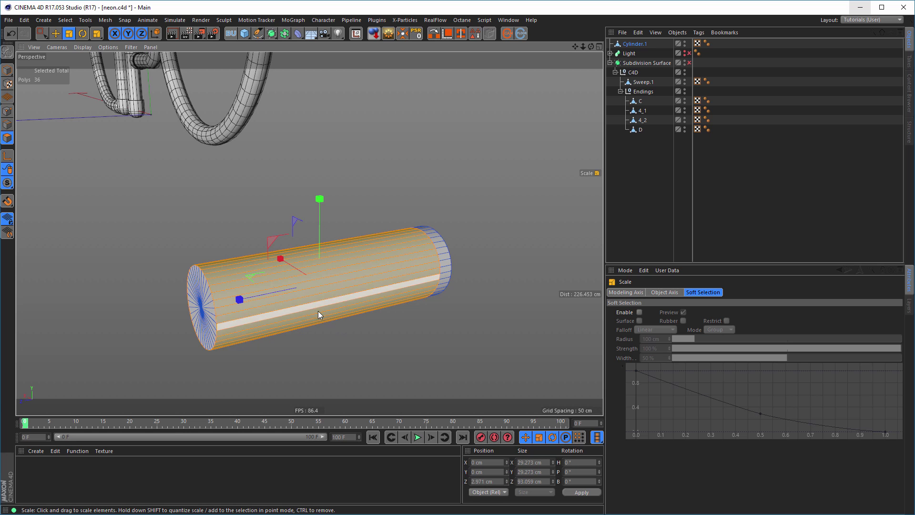
click(239, 299)
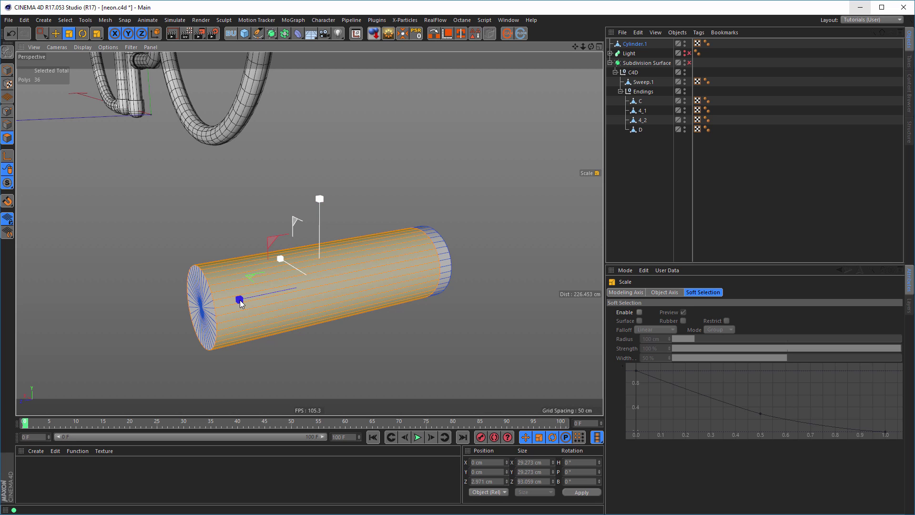
mouse_move(240, 301)
mouse_down()
mouse_move(259, 299)
mouse_move(244, 301)
mouse_up()
key(ctrl+z)
drag(242, 301, 333, 291)
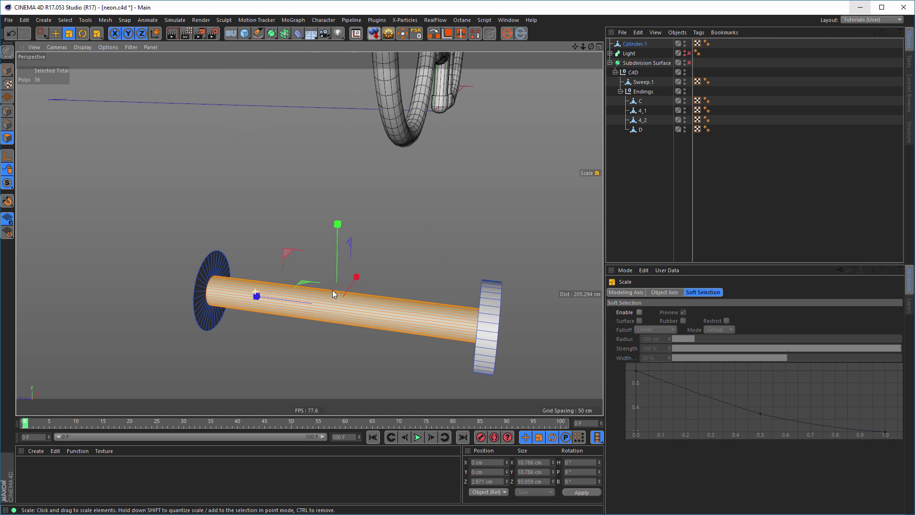
Loop-select the outer ring of points on the wide open disc at the stem's far end and delete it
click(7, 111)
key(u)
key(l)
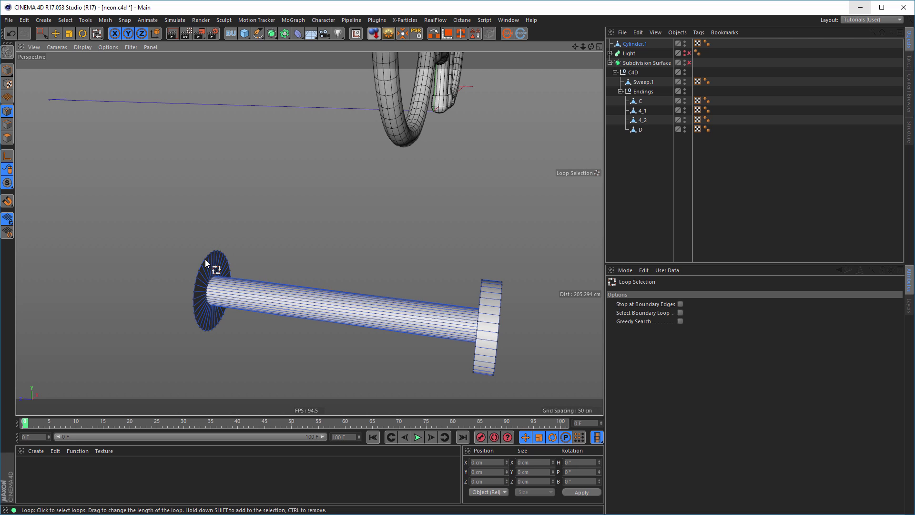
scroll(265, 240, up, 2)
scroll(266, 242, up, 2)
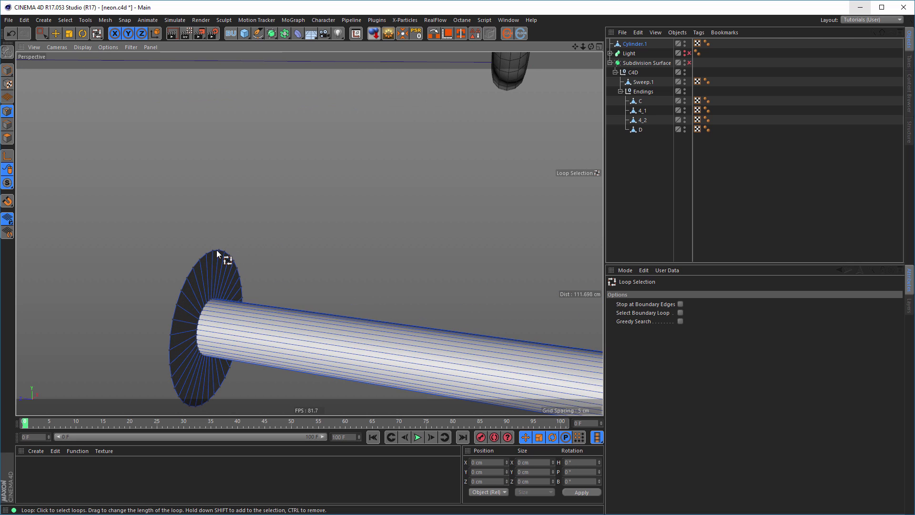
click(221, 250)
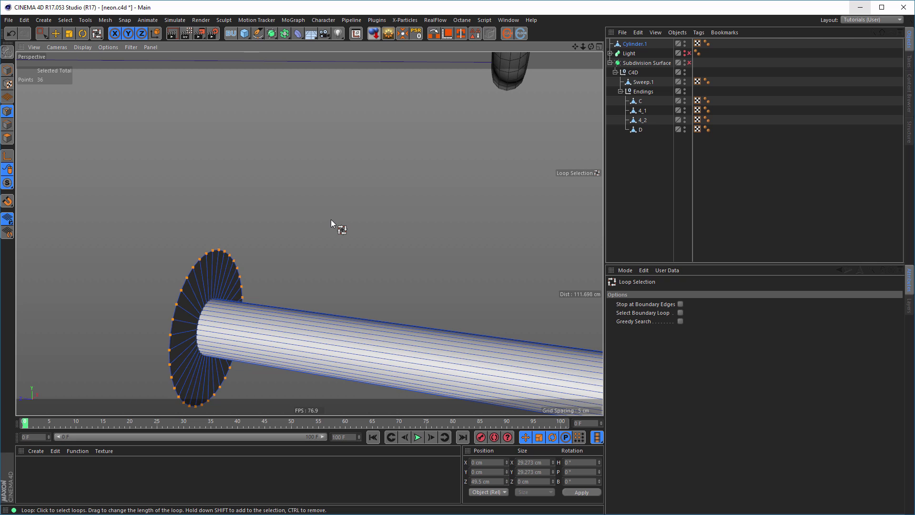
key(Delete)
scroll(329, 336, down, 7)
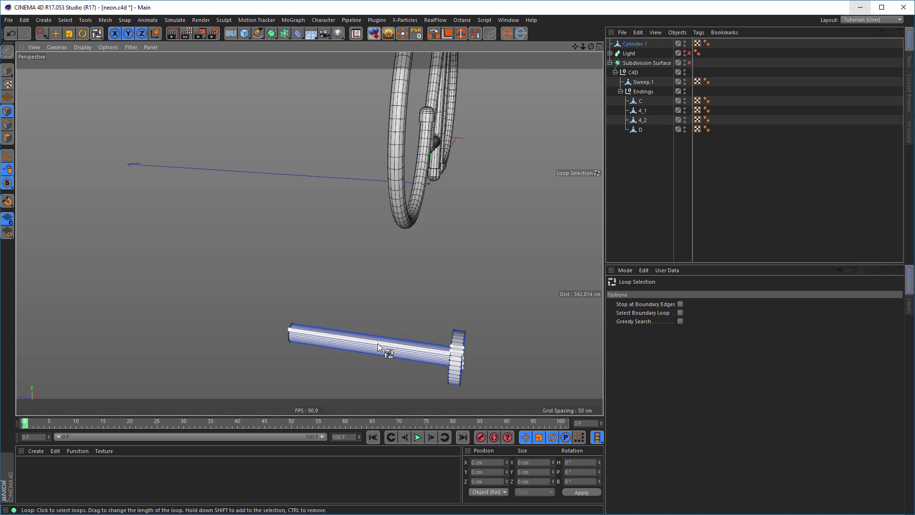
Return to Model mode and add a Bevel deformer as a child of Cylinder.1
alt+middle_drag(408, 353, 340, 311)
alt+drag(341, 311, 403, 324)
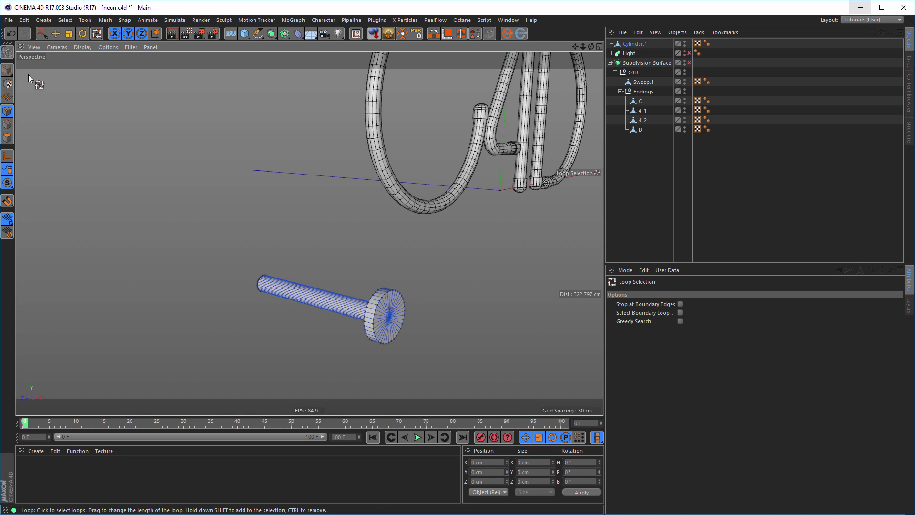
click(7, 70)
click(636, 44)
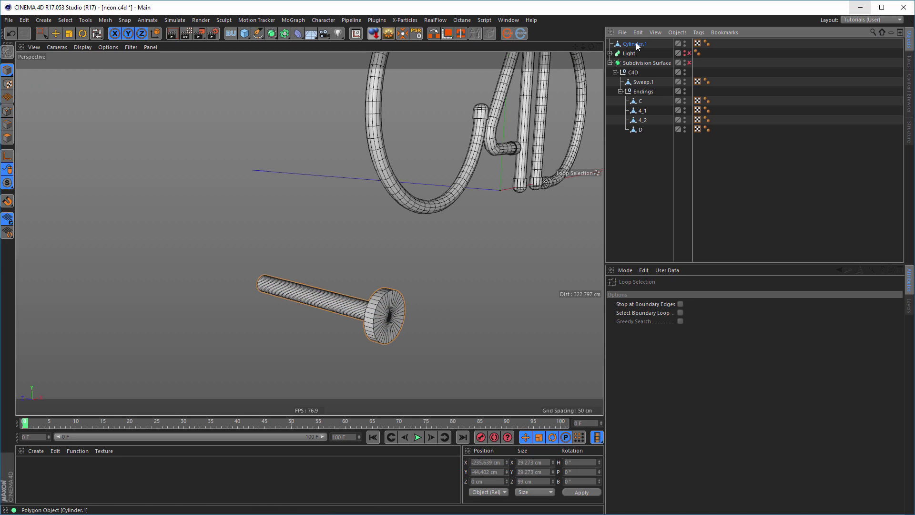
click(298, 34)
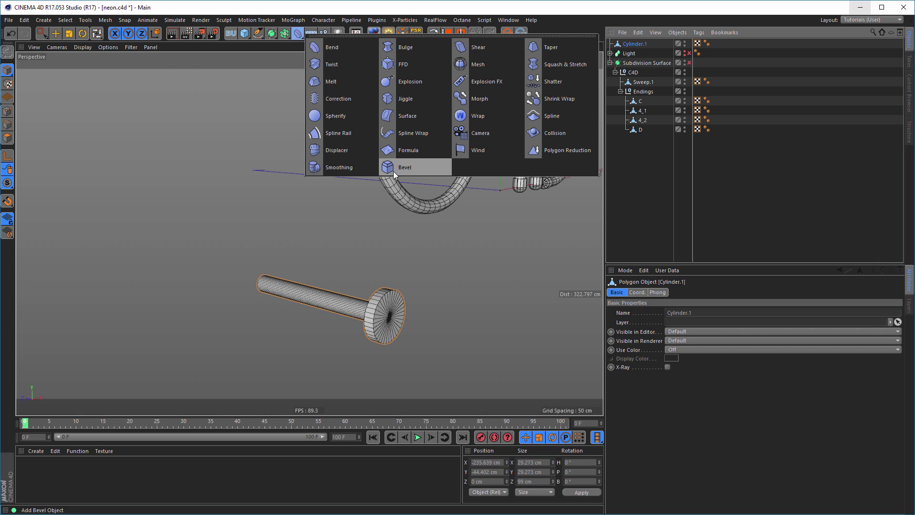
shift+click(404, 167)
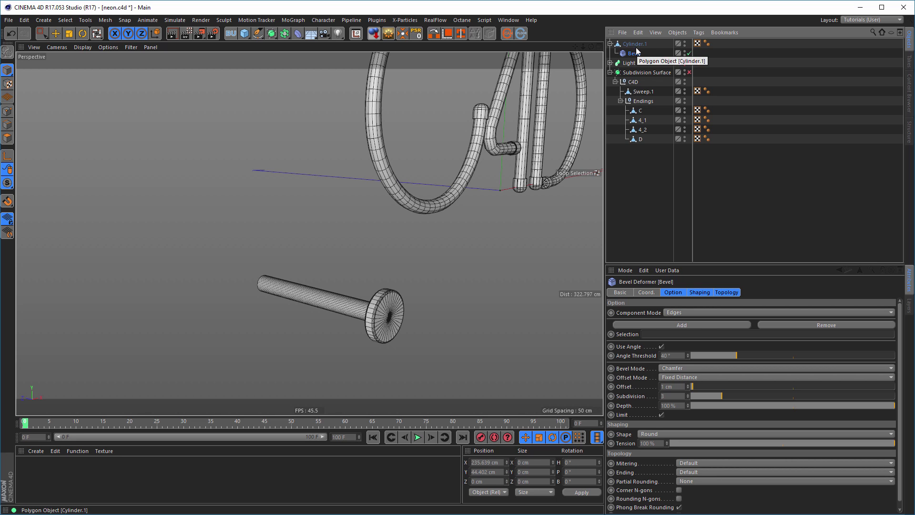
Examine the holder's beveled disc and stem up close and in relation to the whole C4D sign
scroll(386, 303, up, 5)
alt+drag(317, 273, 356, 277)
alt+right_drag(355, 278, 300, 295)
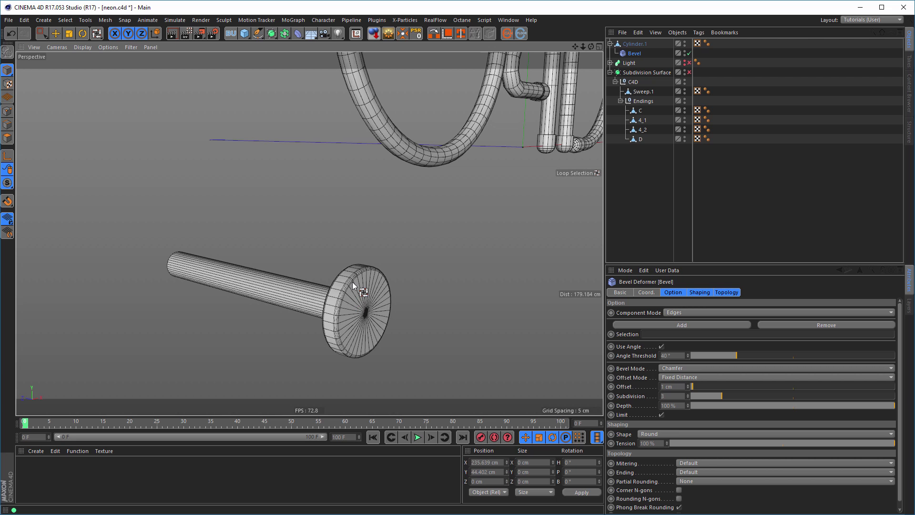
alt+right_drag(353, 282, 327, 291)
alt+middle_drag(342, 290, 414, 288)
alt+drag(416, 288, 292, 308)
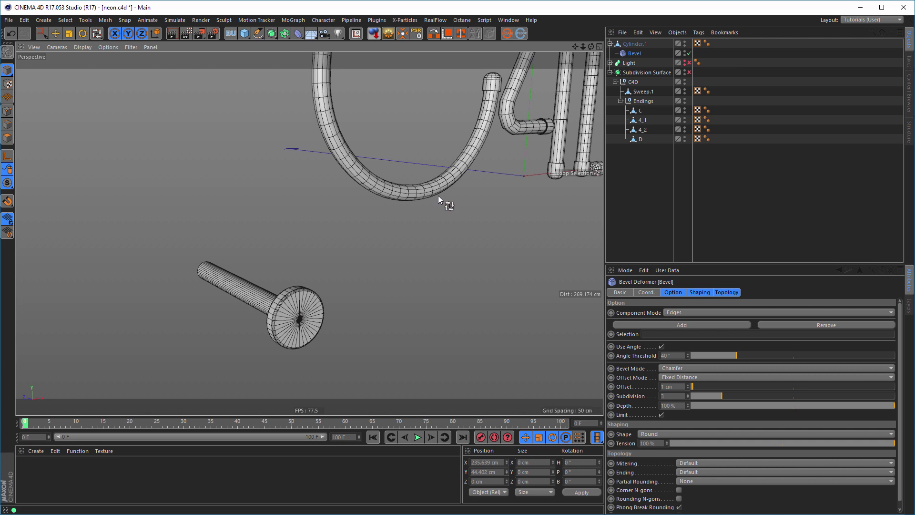
alt+right_drag(297, 306, 287, 287)
alt+middle_drag(288, 286, 275, 310)
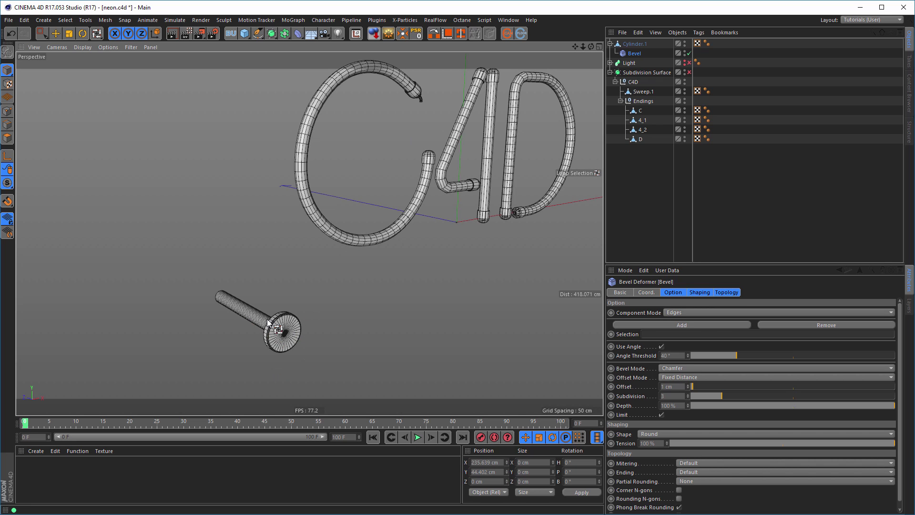
Add a Hair Collider tag to the cable holder object Cylinder.1
click(635, 44)
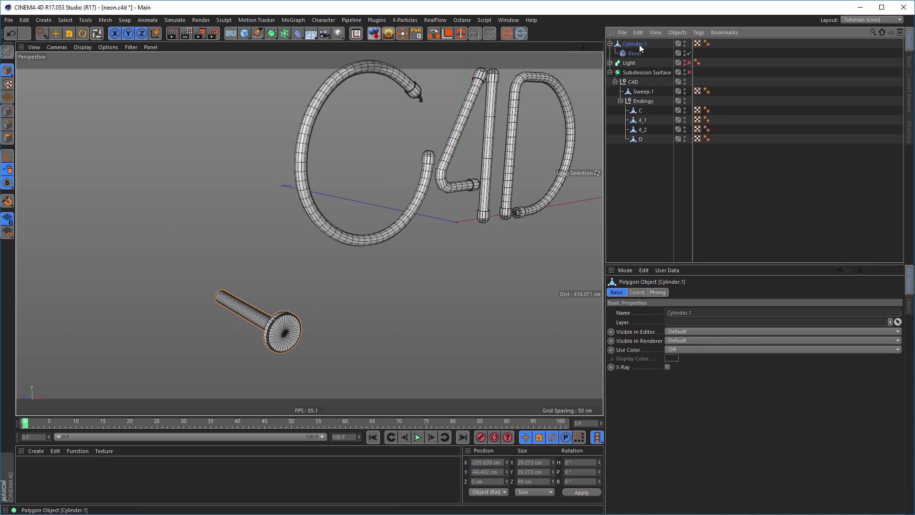
right_click(640, 44)
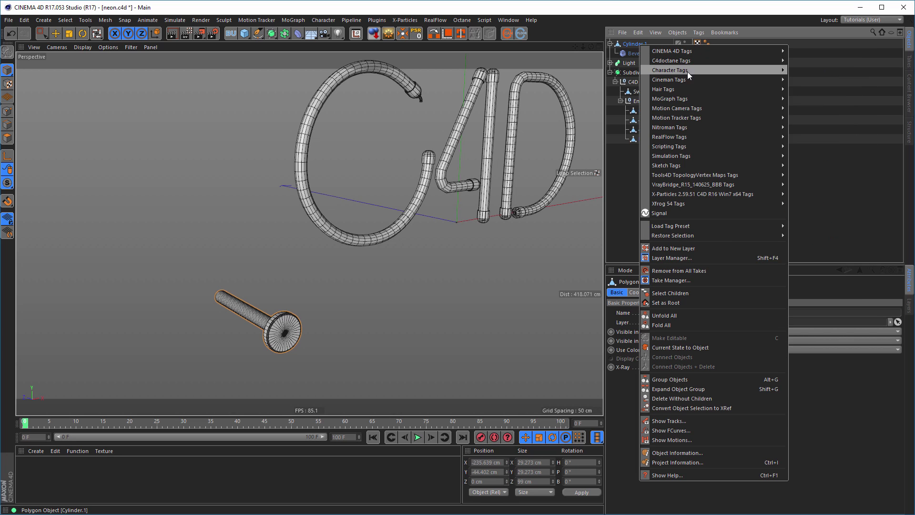
mouse_move(712, 89)
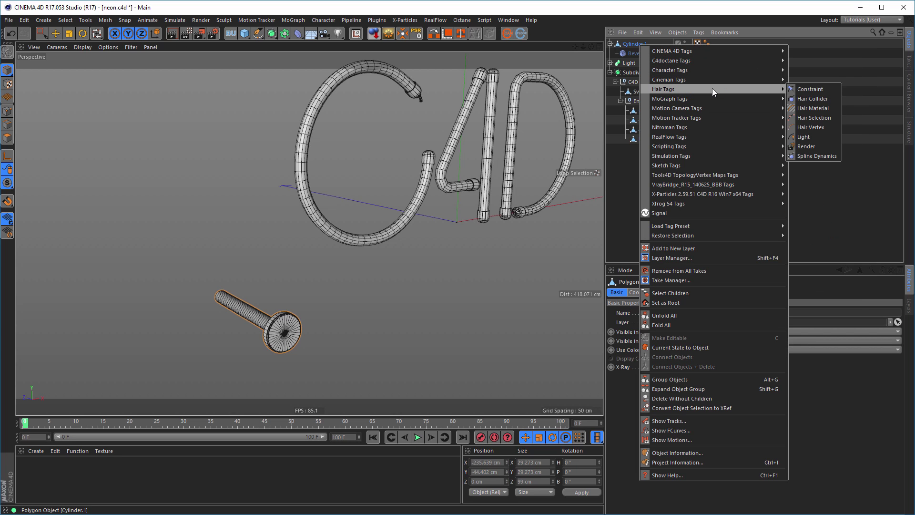
click(813, 98)
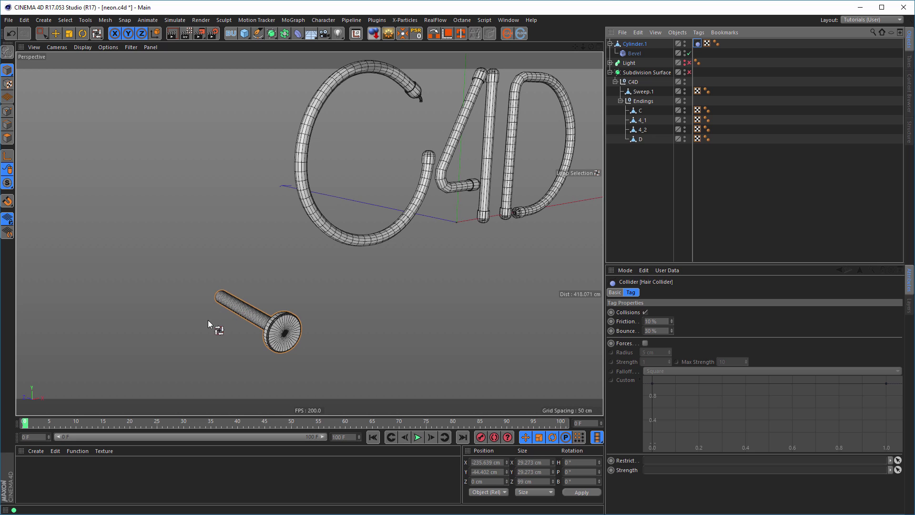
In the Front view, start a Bezier spline with the Pen inside the nozzle of C's upper ending and add a second point just below it
middle_click(423, 259)
middle_click(431, 320)
scroll(403, 134, up, 15)
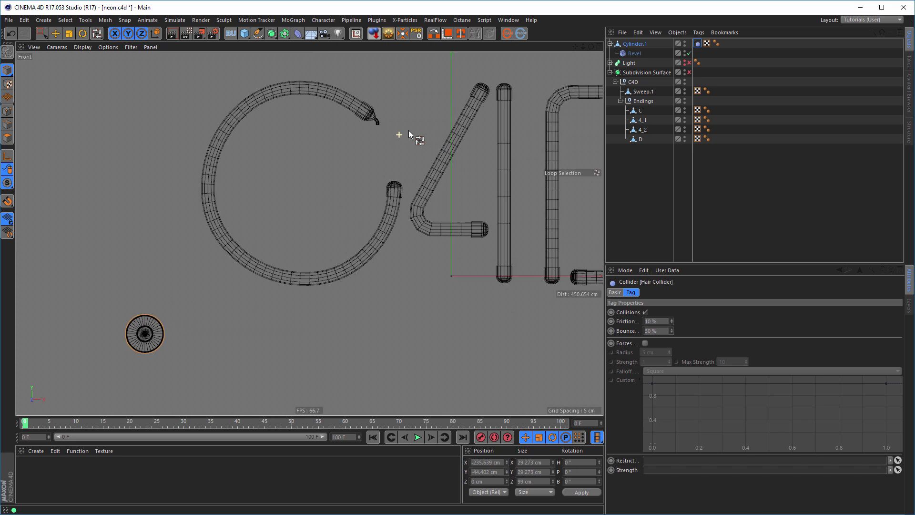
scroll(403, 134, up, 7)
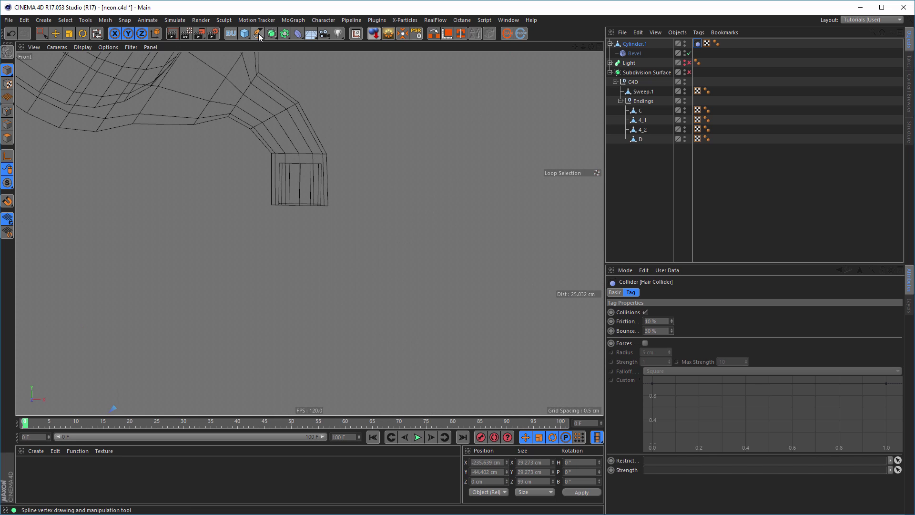
click(299, 162)
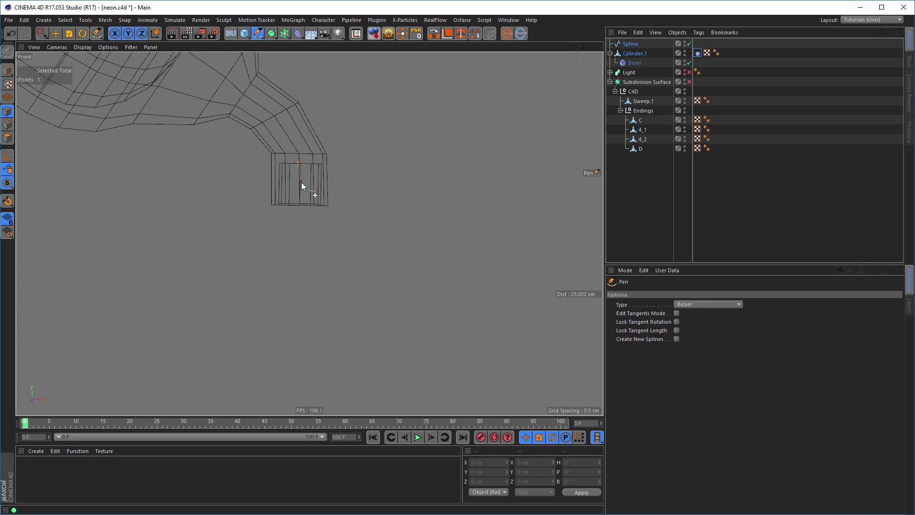
scroll(298, 208, down, 8)
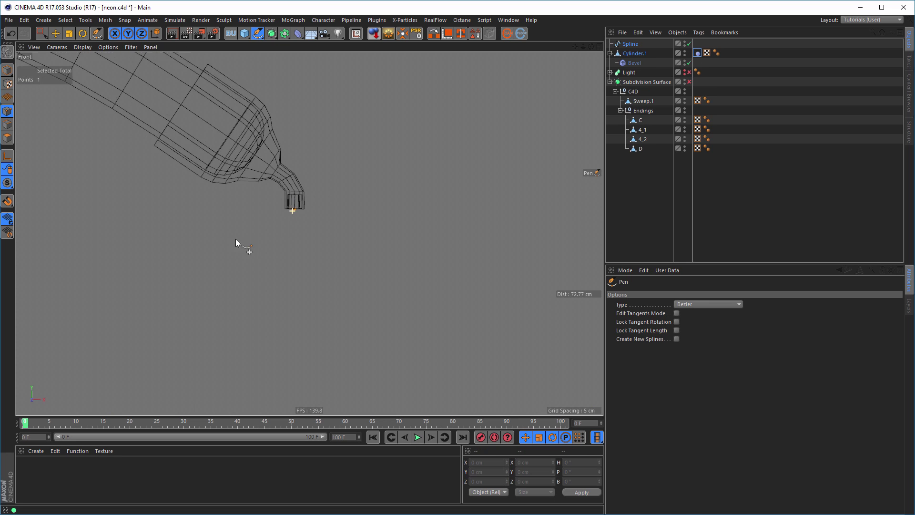
alt+middle_drag(295, 228, 359, 198)
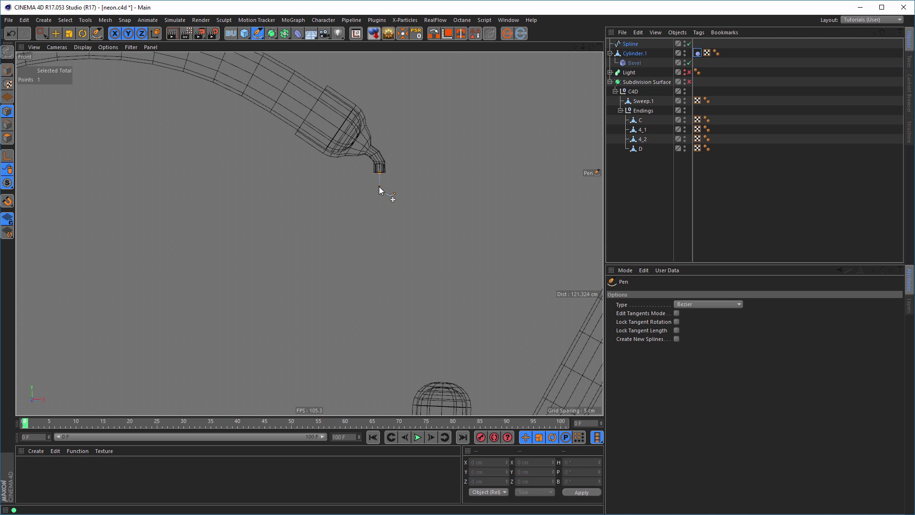
click(379, 187)
Extend the spline with a point on the cable holder's disc and a last point well beyond it, diagonally down and away from the C, and finish drawing
scroll(365, 205, down, 5)
alt+middle_drag(314, 230, 396, 164)
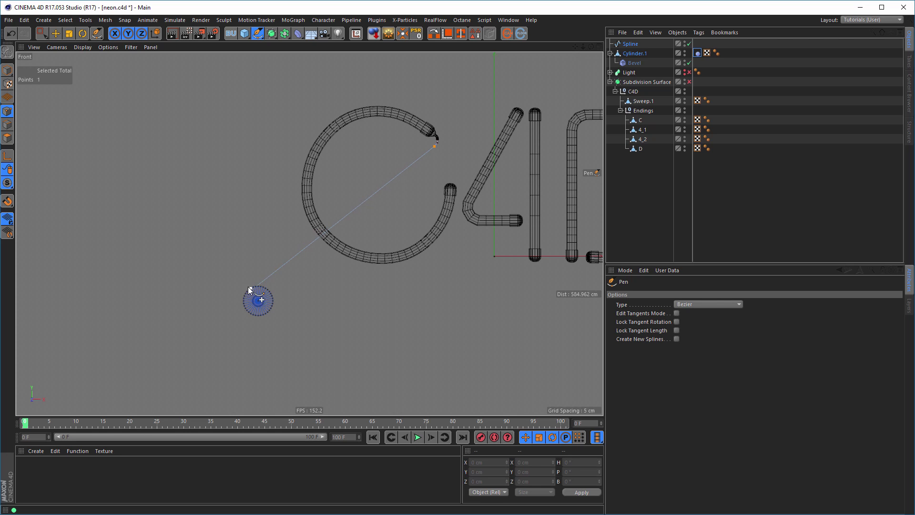
click(633, 42)
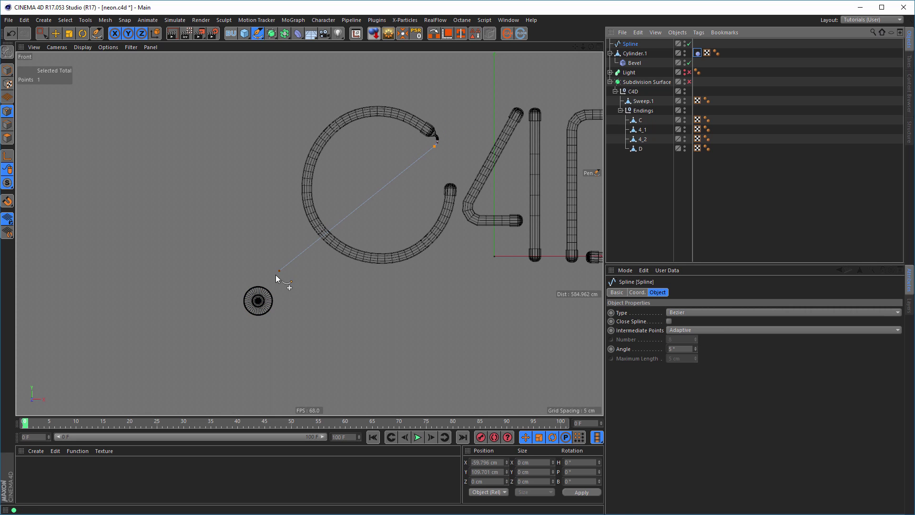
scroll(260, 298, up, 4)
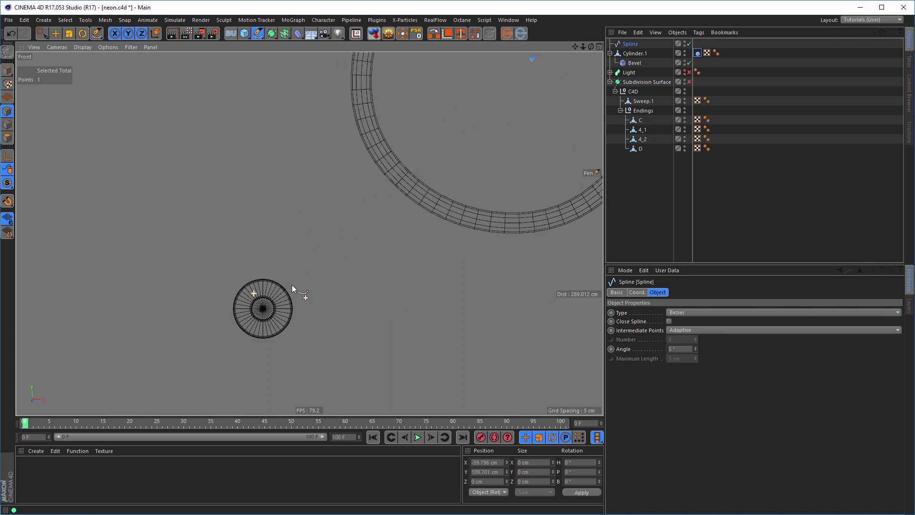
click(254, 293)
scroll(254, 293, down, 5)
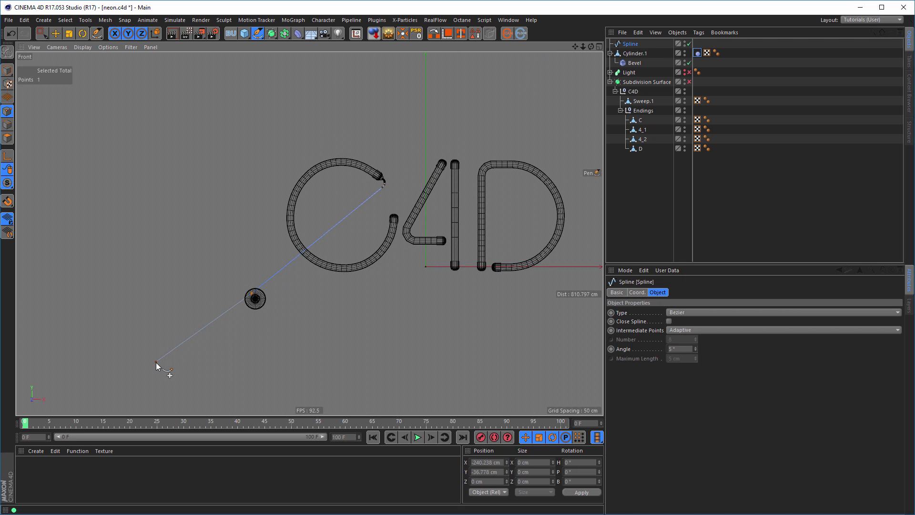
click(155, 367)
key(Escape)
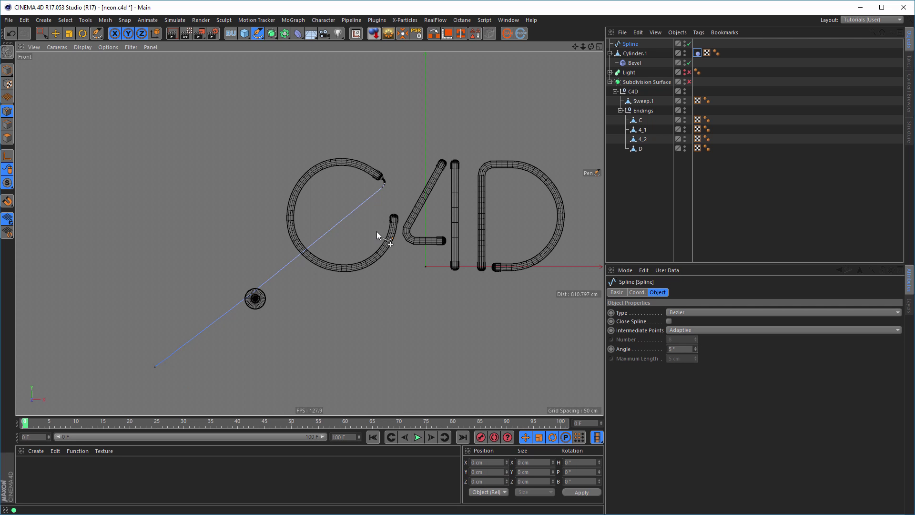
Live-select the spline points at the holder and at the free end, and subdivide the segment between them three times
scroll(396, 184, up, 6)
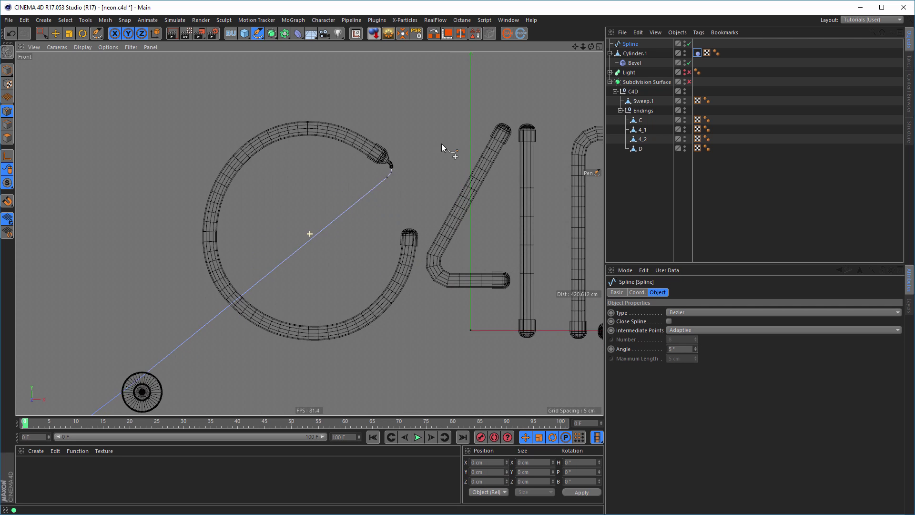
scroll(441, 144, down, 6)
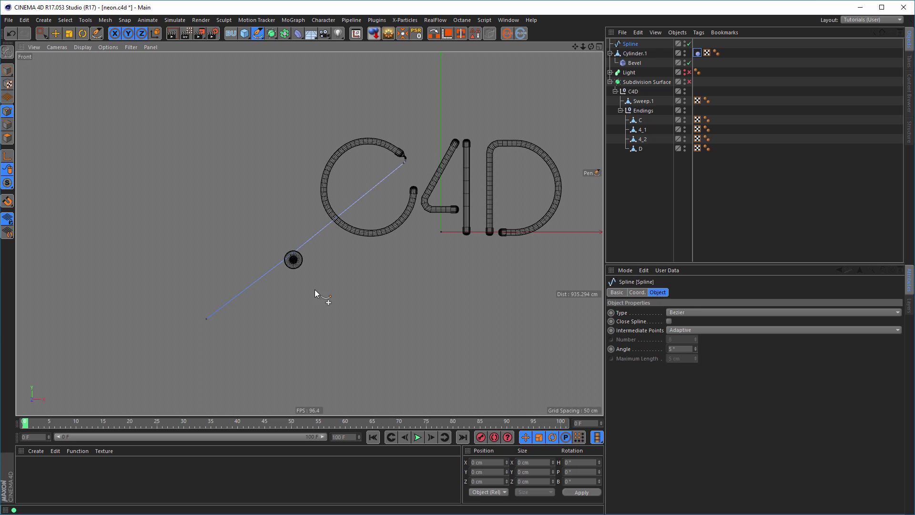
key(0)
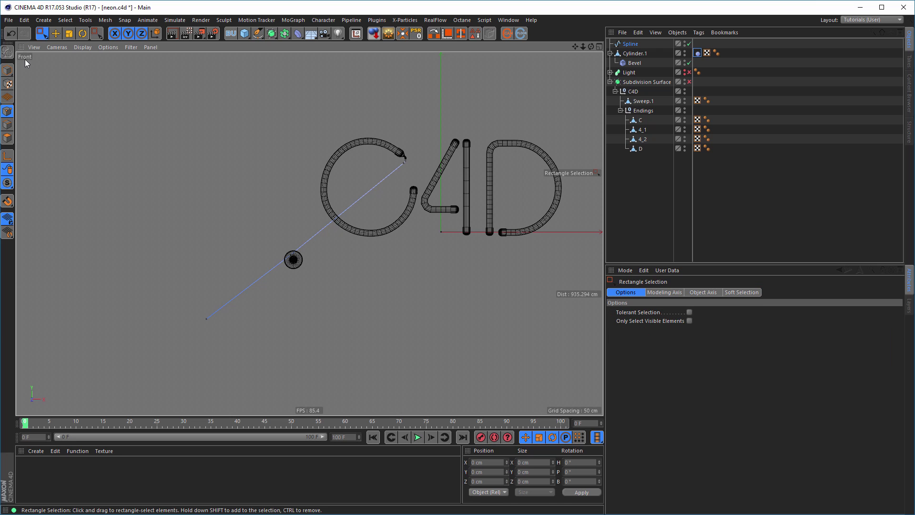
drag(42, 33, 76, 45)
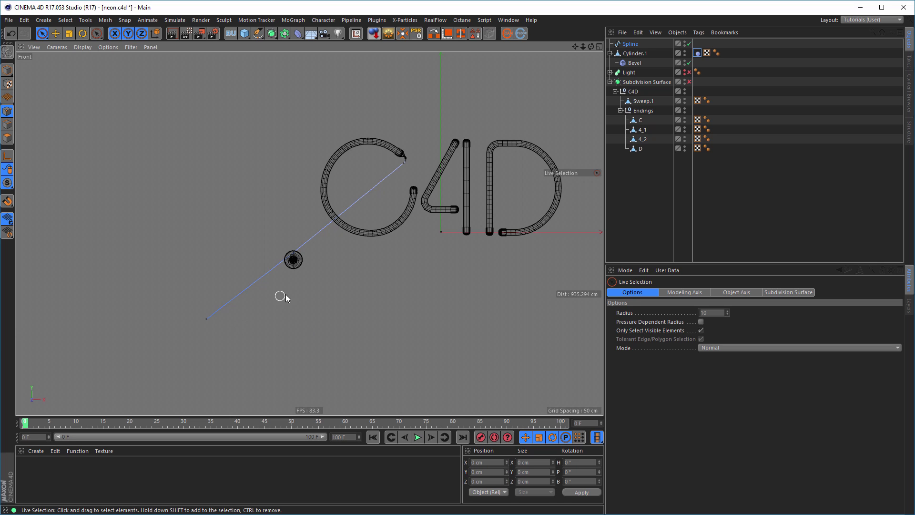
scroll(285, 295, up, 3)
drag(316, 207, 144, 346)
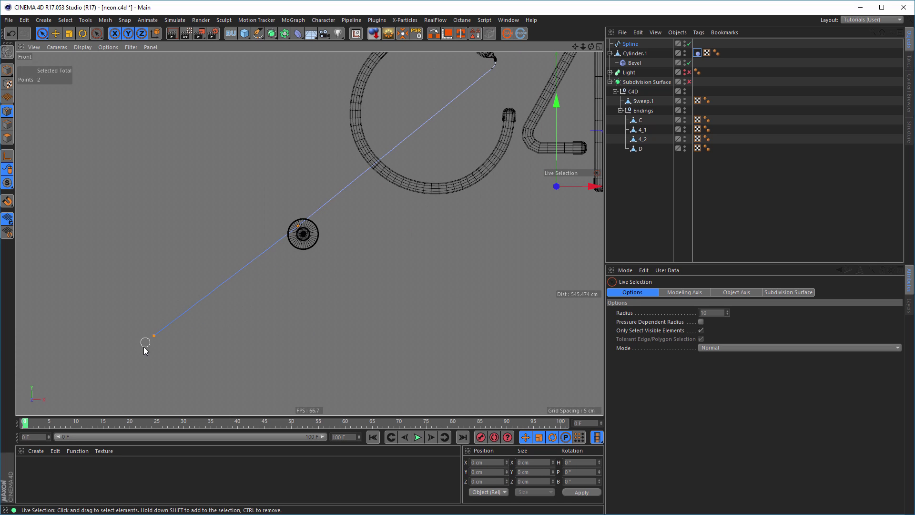
right_click(315, 354)
click(315, 354)
right_click(315, 354)
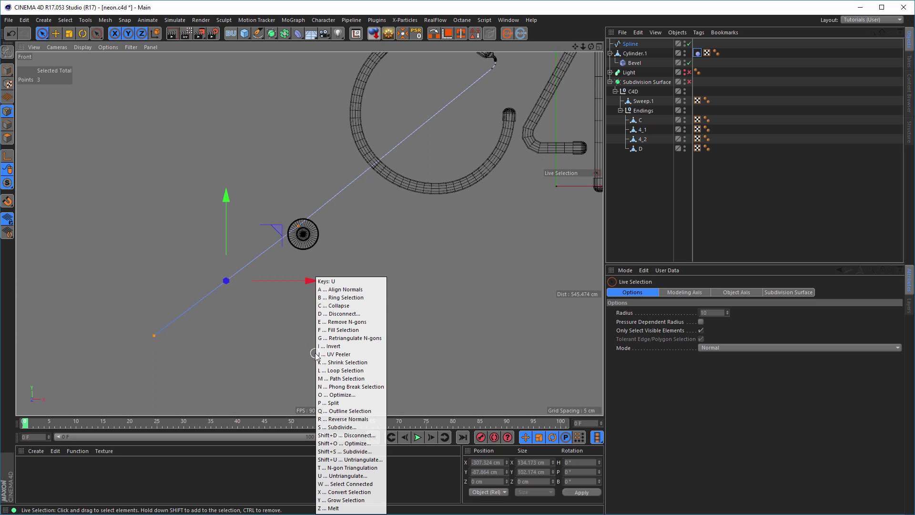
click(316, 354)
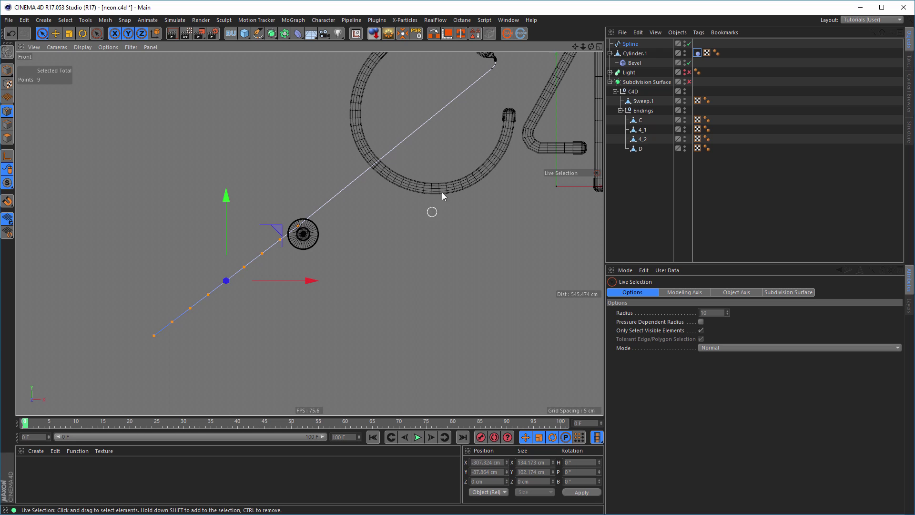
Select the spline points below C's ending and at the holder, subdivide that segment three times, and deselect the points
click(491, 70)
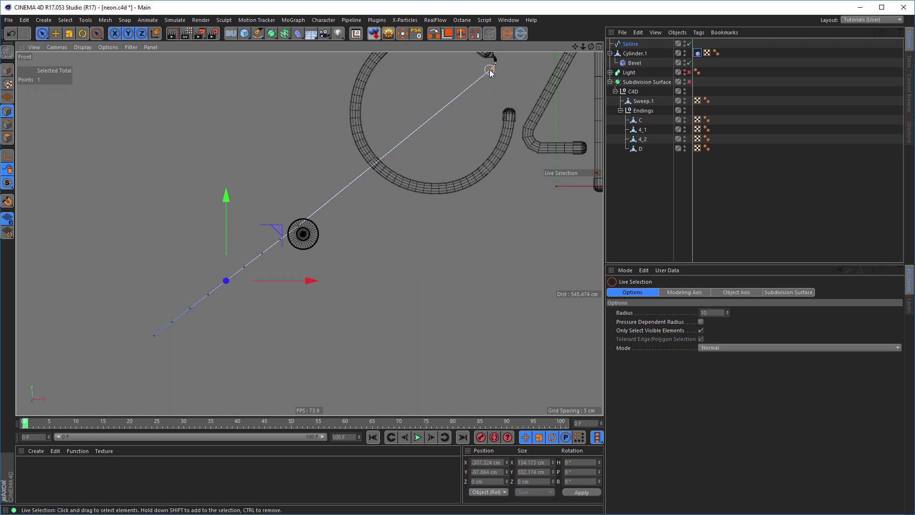
shift+click(305, 229)
key(u)
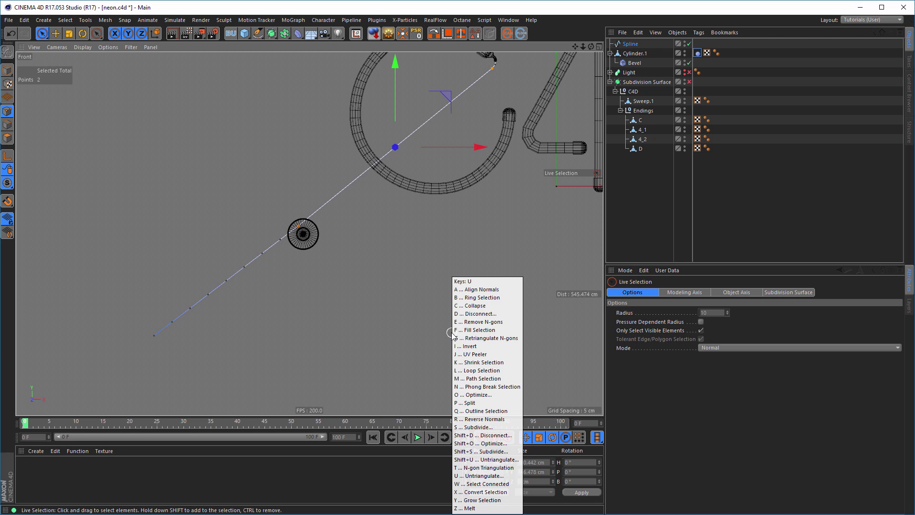
key(s)
key(u)
key(s)
key(u)
key(s)
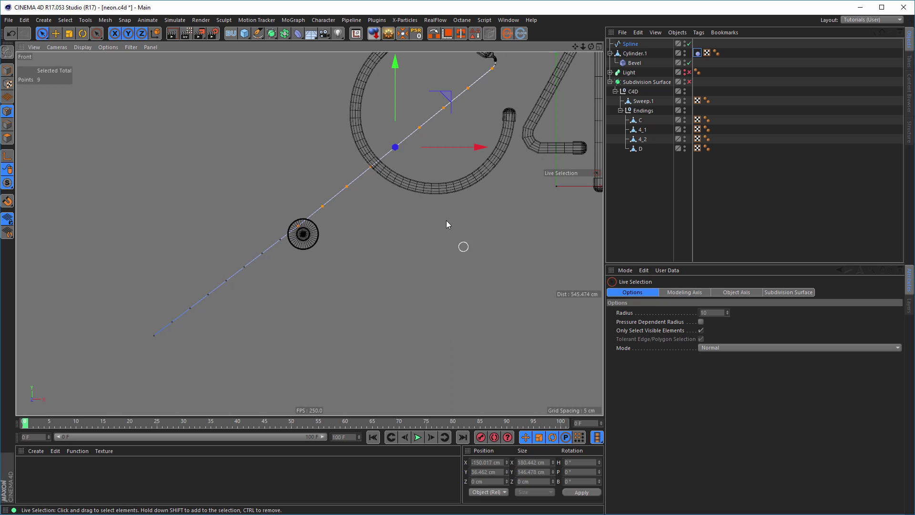
alt+middle_drag(431, 219, 376, 276)
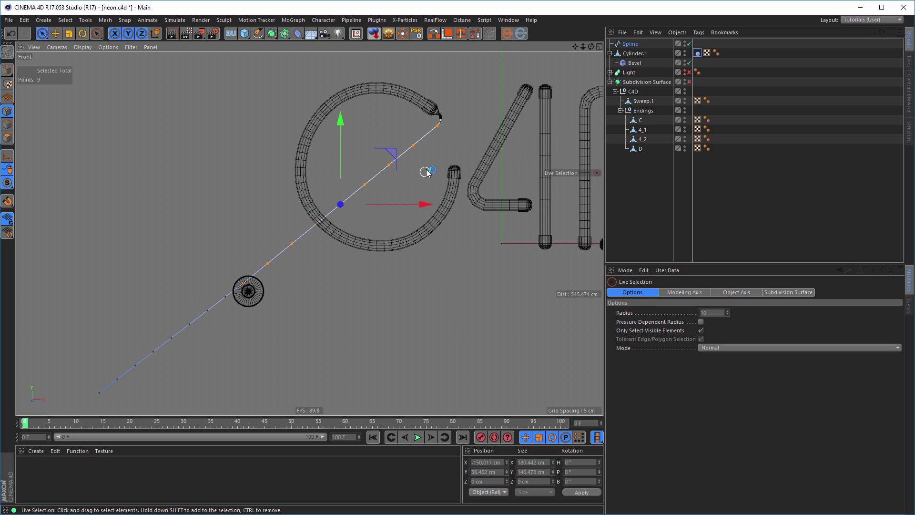
scroll(452, 128, up, 1)
scroll(453, 128, up, 1)
click(456, 134)
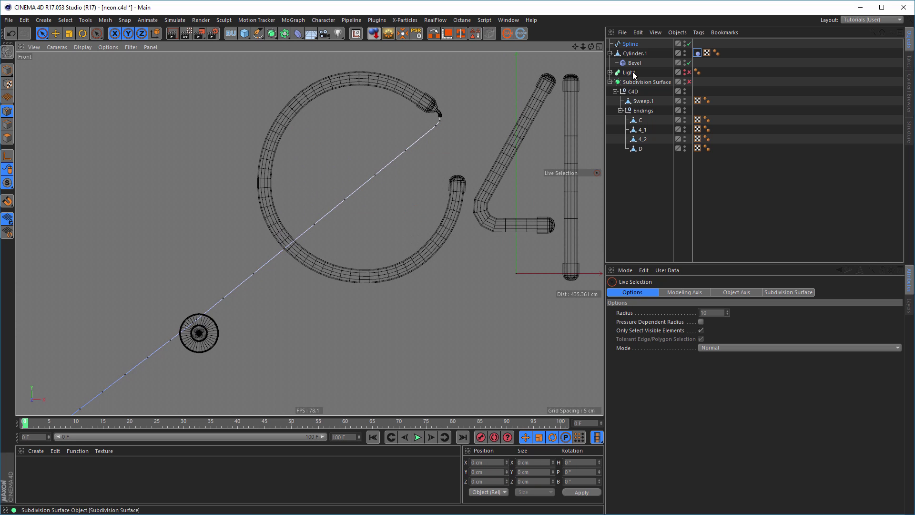
Move Spline to the end of the object hierarchy and add a Spline Dynamics hair tag to it
drag(630, 44, 637, 173)
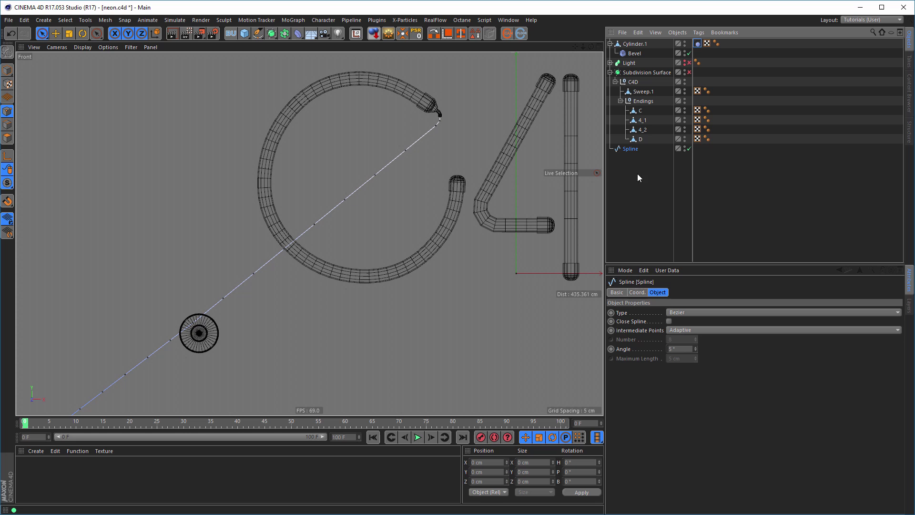
right_click(629, 148)
mouse_move(695, 130)
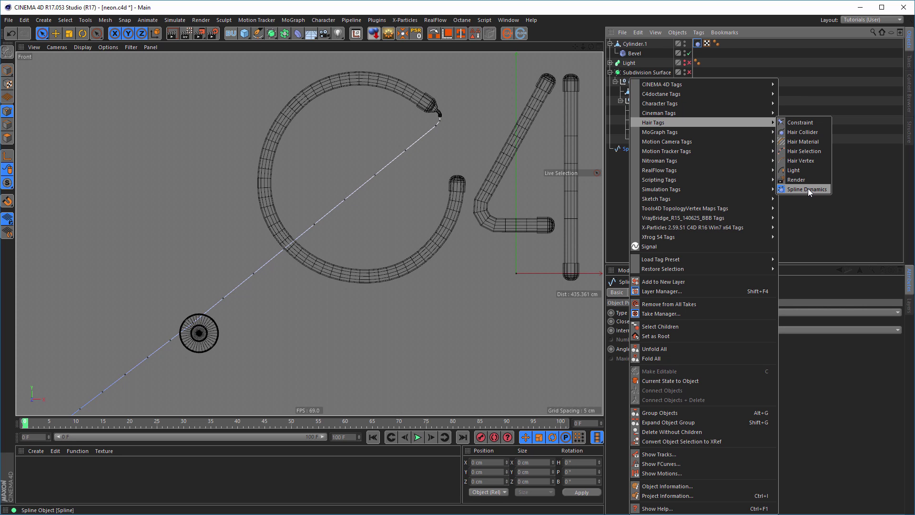
click(808, 190)
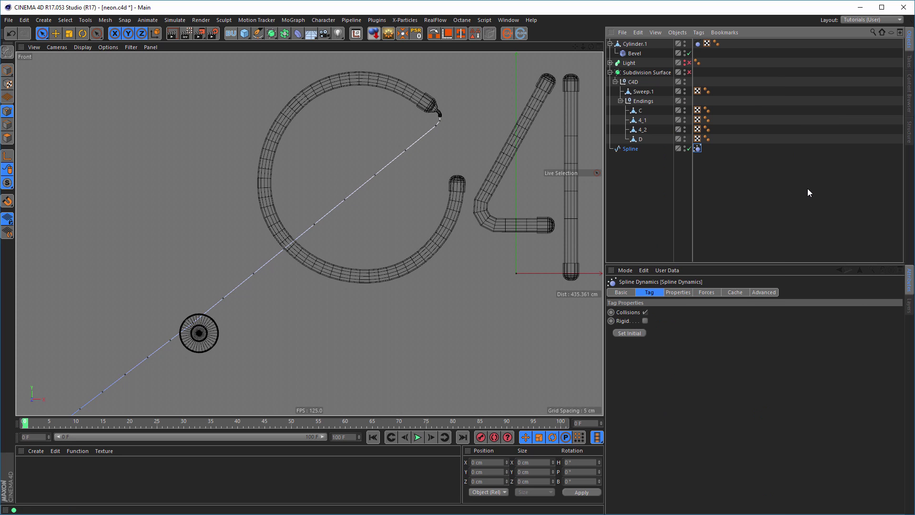
Play the cable spline's dynamics simulation twice to check how it falls around the holder, rewinding to frame 0 after each run
click(417, 438)
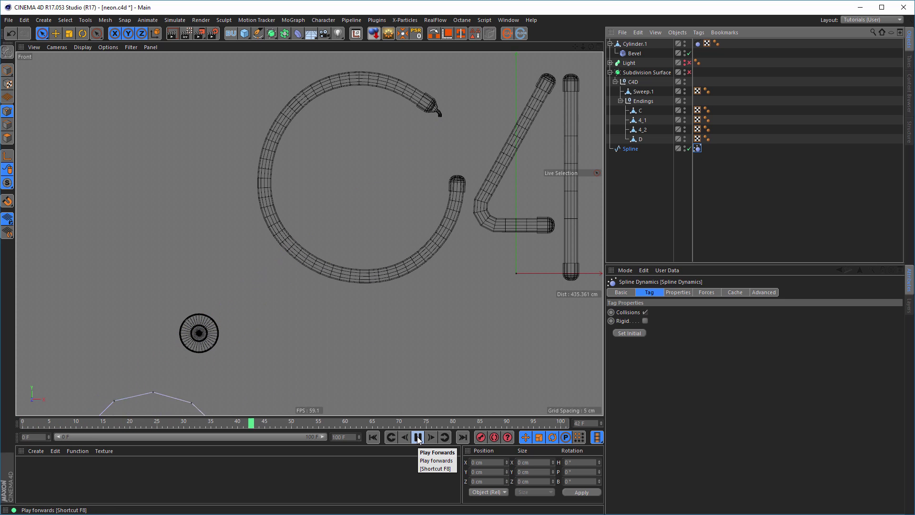
click(418, 438)
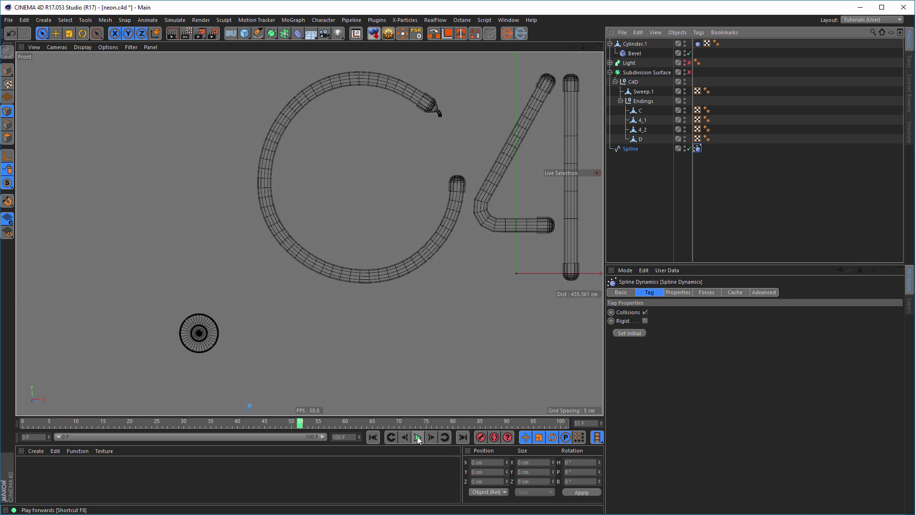
click(375, 438)
scroll(379, 363, down, 1)
alt+middle_drag(375, 348, 405, 264)
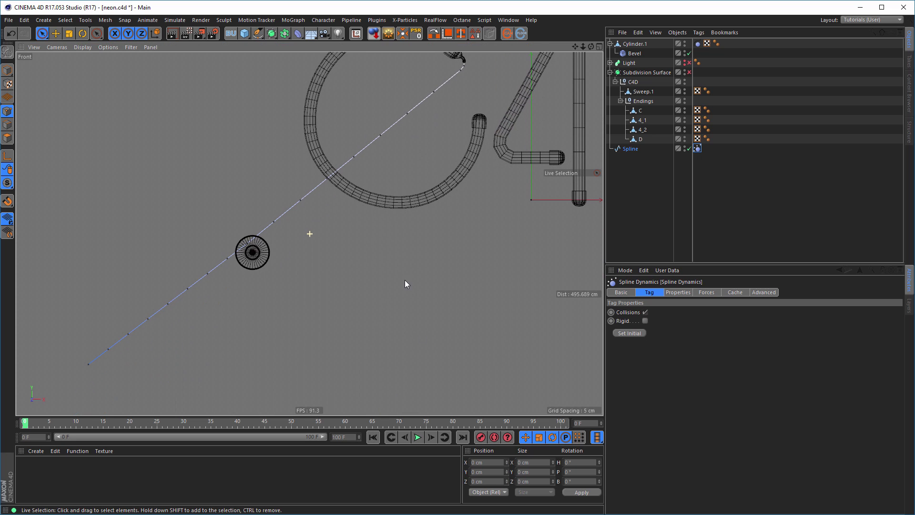
click(417, 438)
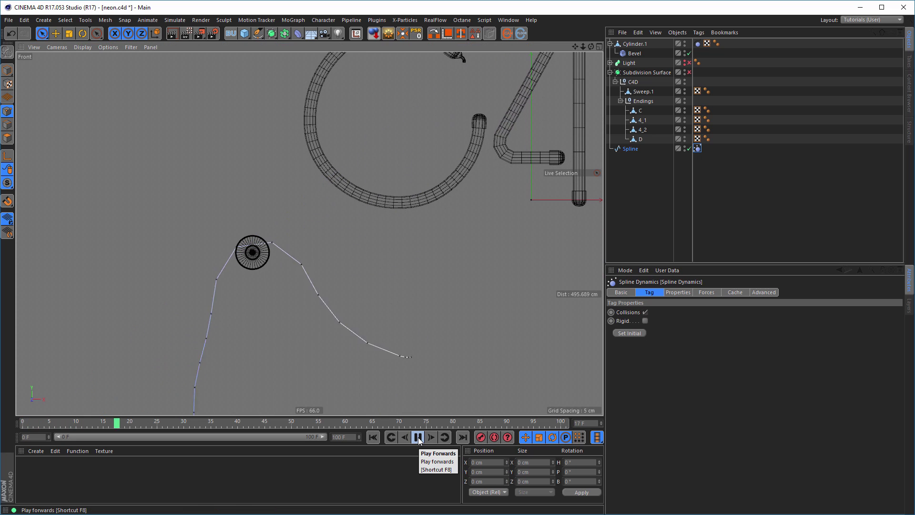
click(419, 437)
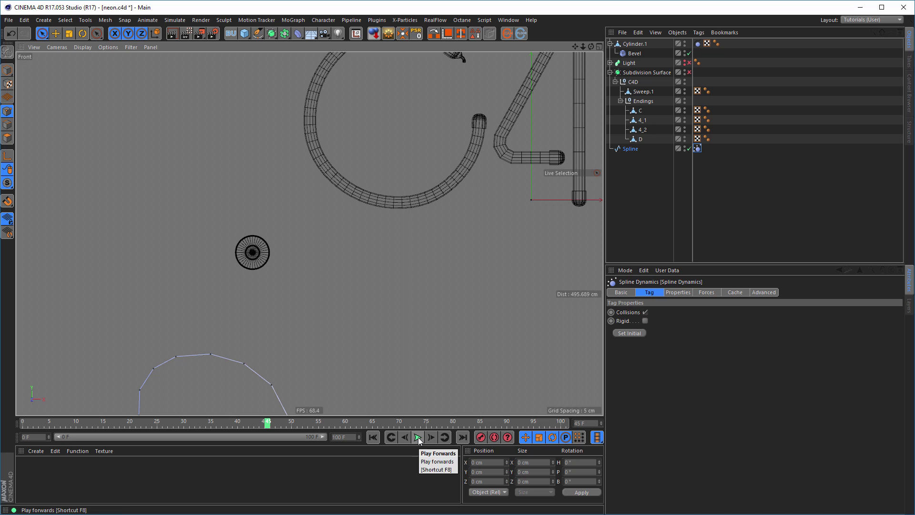
click(374, 437)
alt+middle_drag(429, 267, 378, 377)
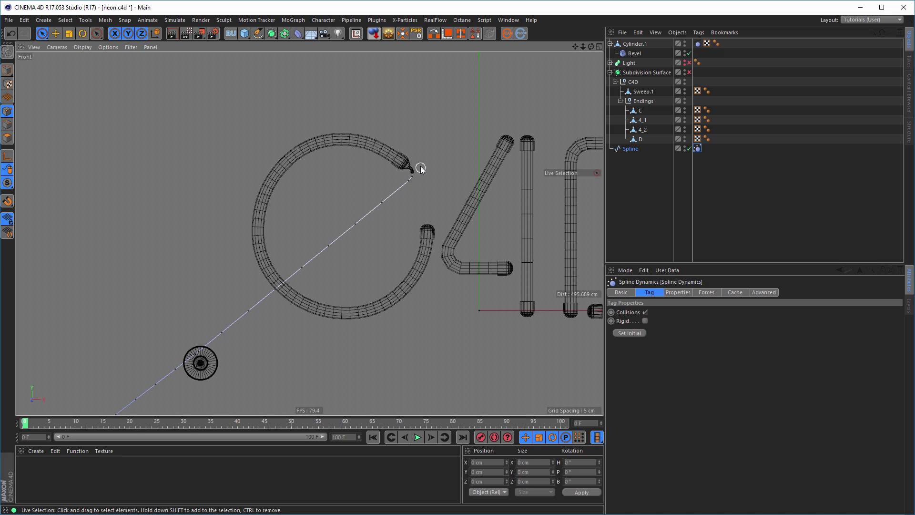
Add a hair Constraint tag to Spline and assign the C ending as its constraint object
alt+right_drag(417, 168, 550, 165)
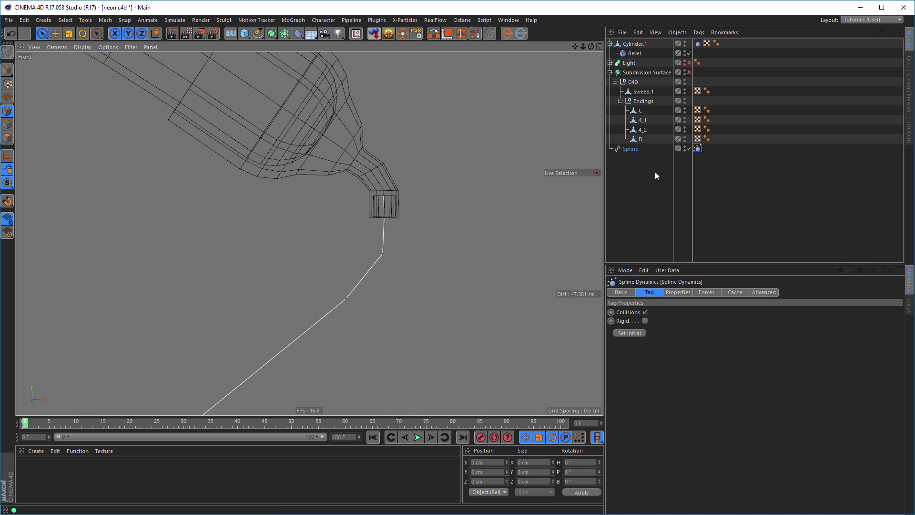
click(633, 149)
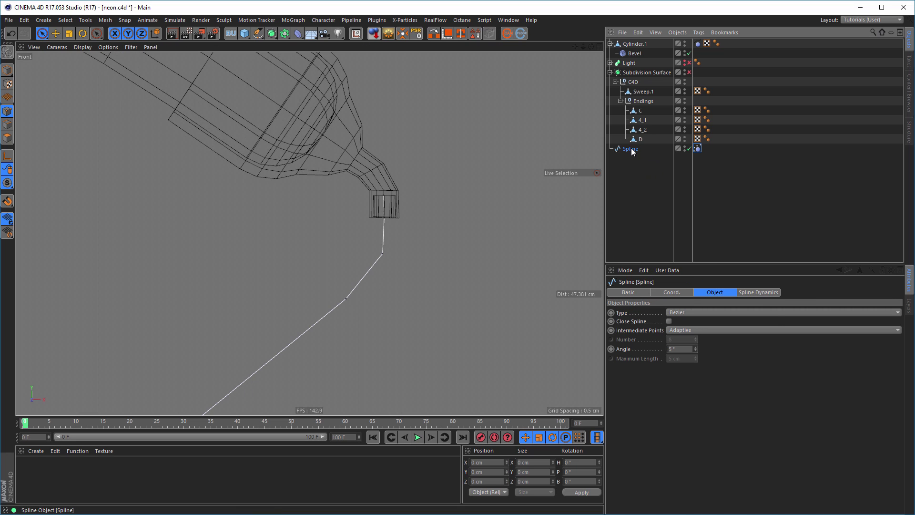
right_click(633, 149)
mouse_move(697, 124)
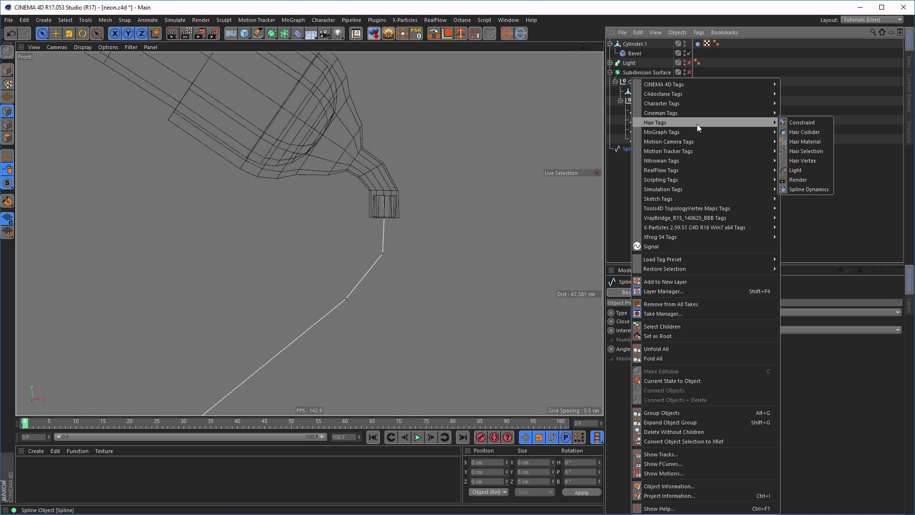
click(805, 124)
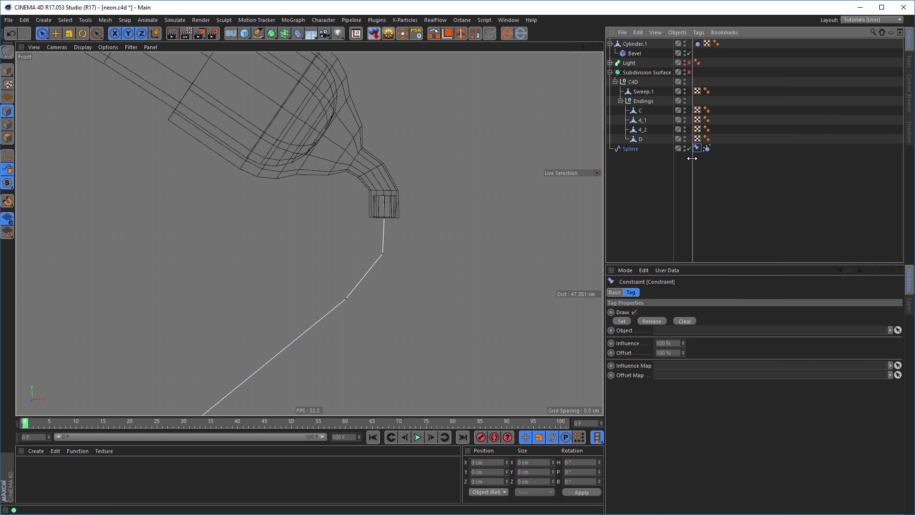
scroll(340, 221, down, 10)
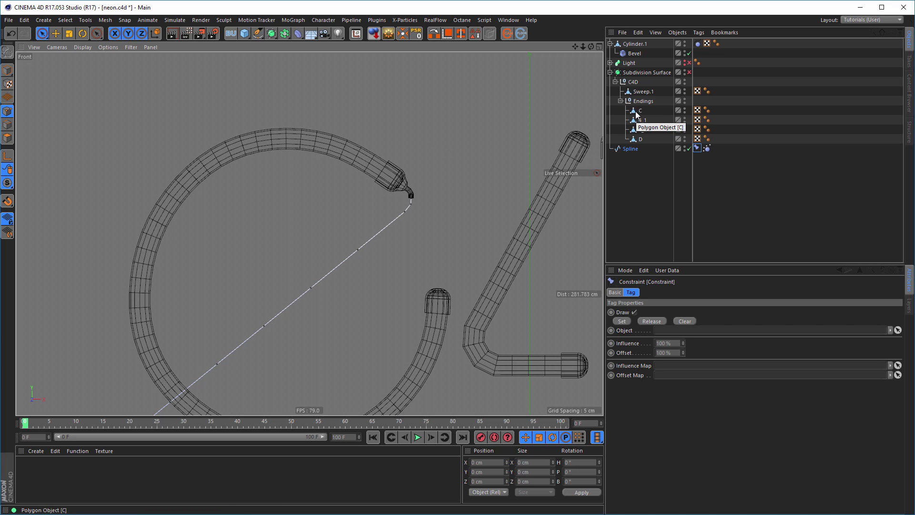
drag(637, 112, 667, 331)
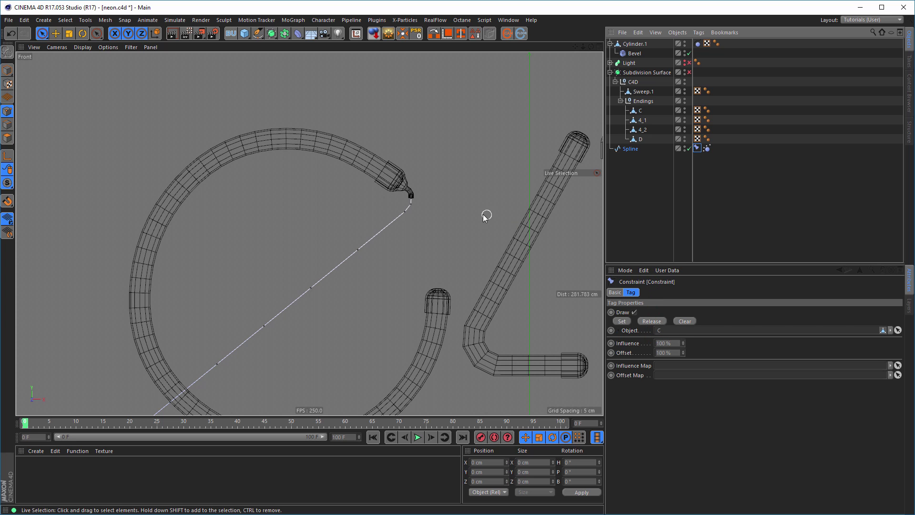
Live-select the four spline points at and just below the tip of C's ending, and set them as the constrained points
scroll(429, 193, up, 2)
scroll(521, 192, up, 5)
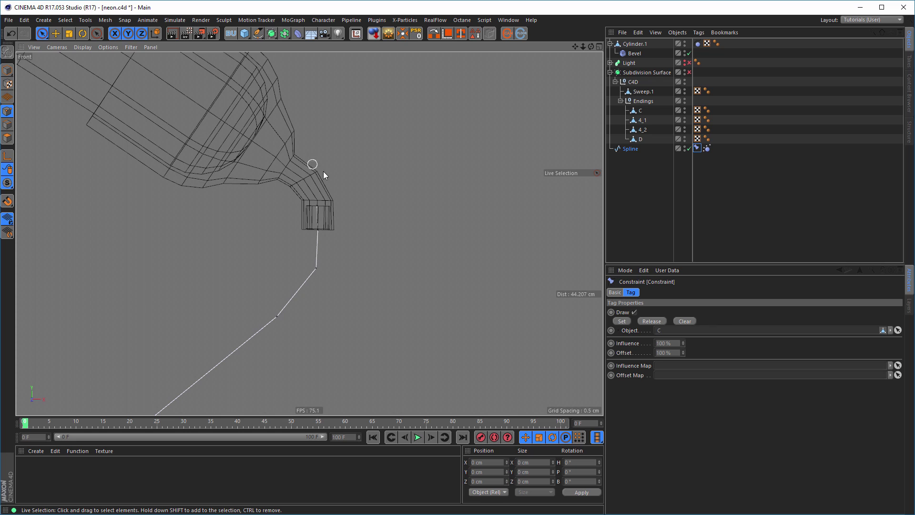
mouse_move(318, 202)
mouse_down()
mouse_move(316, 272)
mouse_move(281, 321)
mouse_up()
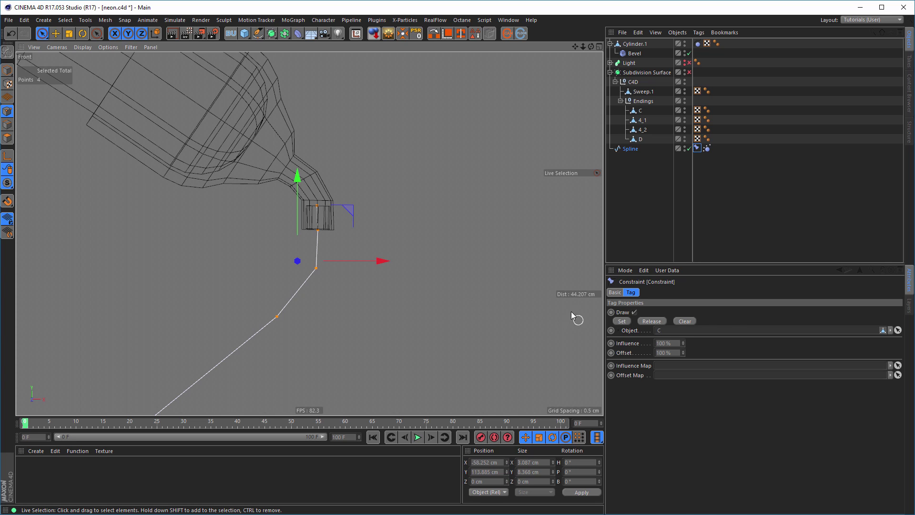
click(622, 321)
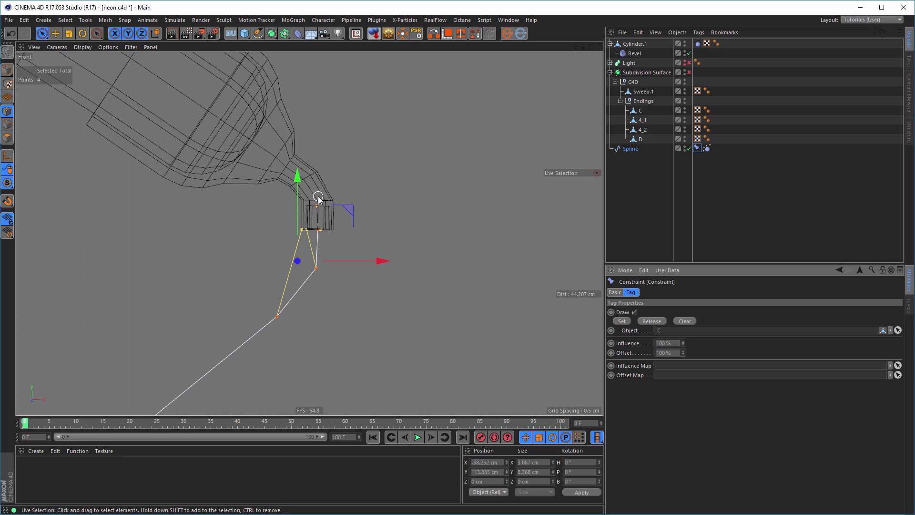
Play the constrained cable spline's simulation to check how it falls over the holder, and rewind to frame 0
alt+right_drag(319, 314, 236, 345)
alt+middle_drag(273, 356, 323, 209)
alt+right_drag(325, 207, 282, 230)
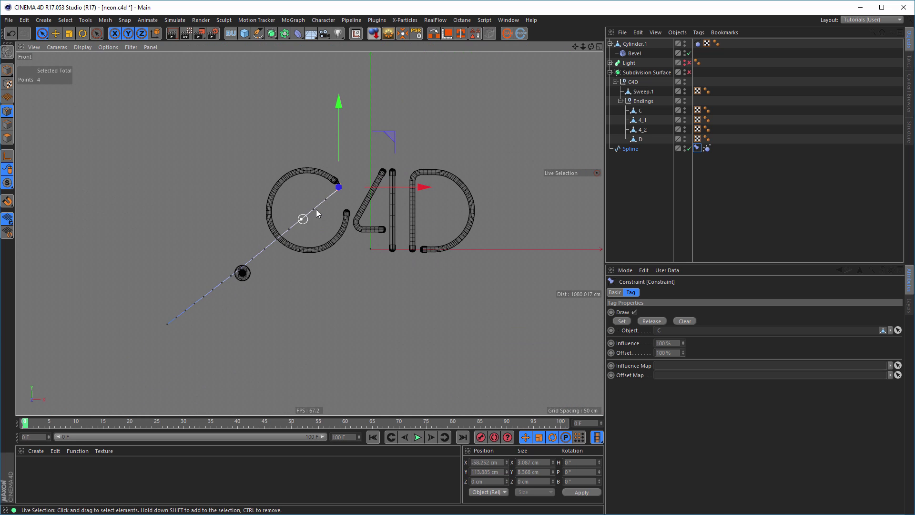
alt+middle_drag(316, 212, 326, 202)
alt+right_drag(325, 204, 352, 204)
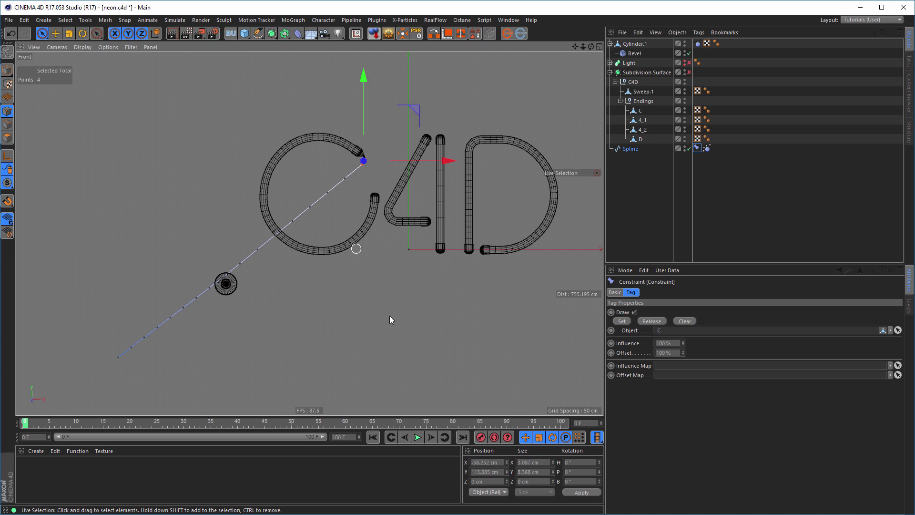
click(418, 437)
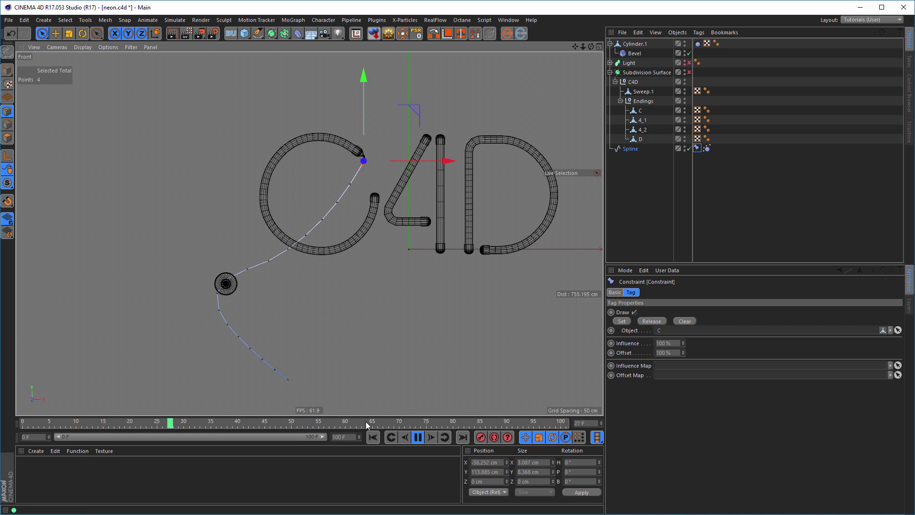
click(418, 437)
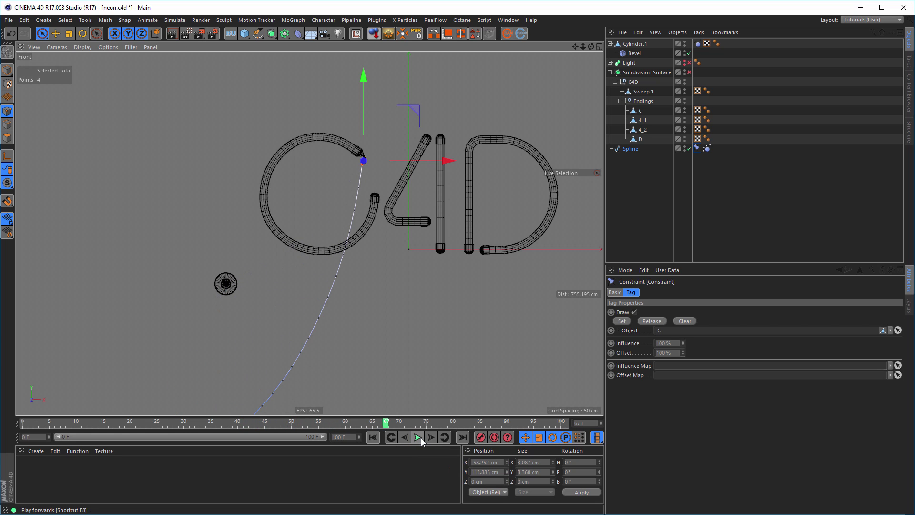
click(374, 437)
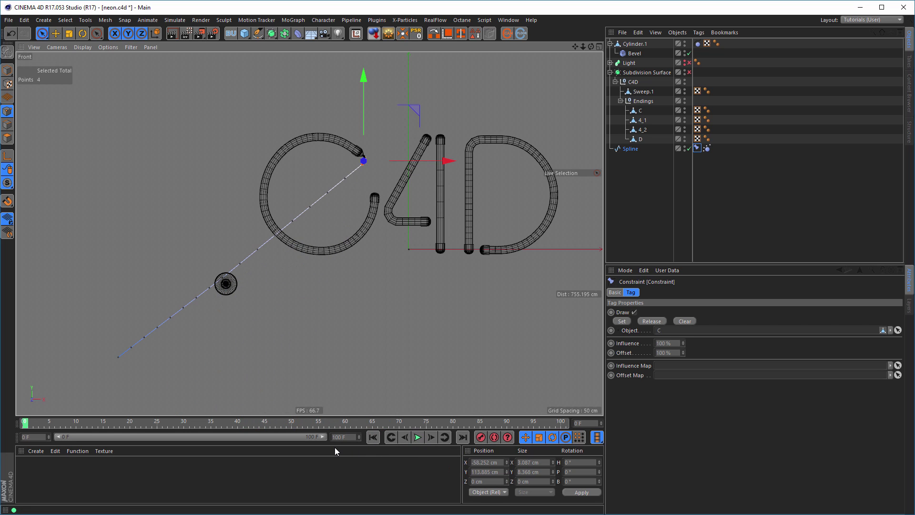
Set the animation length to 200 frames and extend the preview range to the full length
click(352, 438)
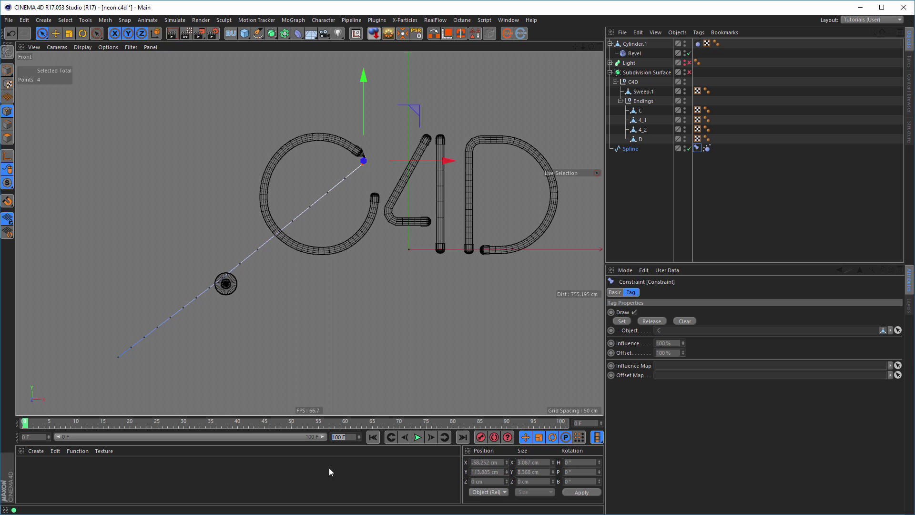
text(200)
key(Return)
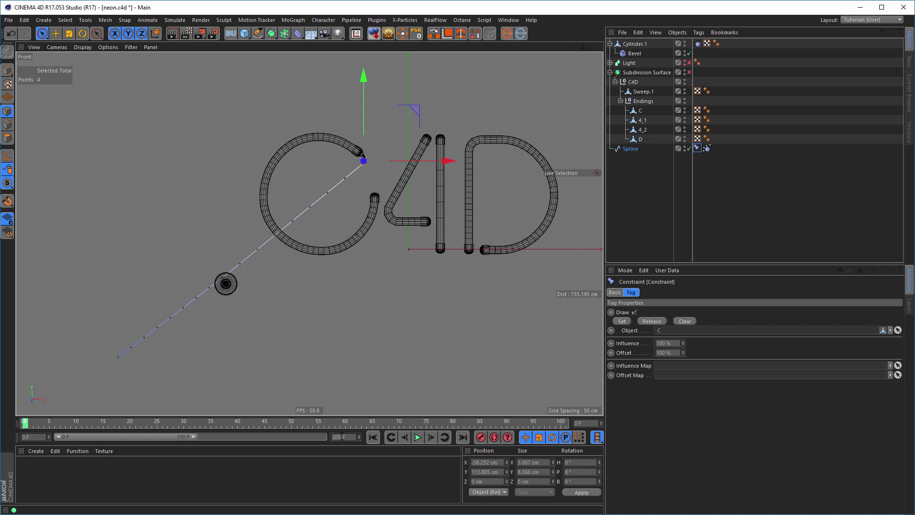
drag(198, 436, 356, 453)
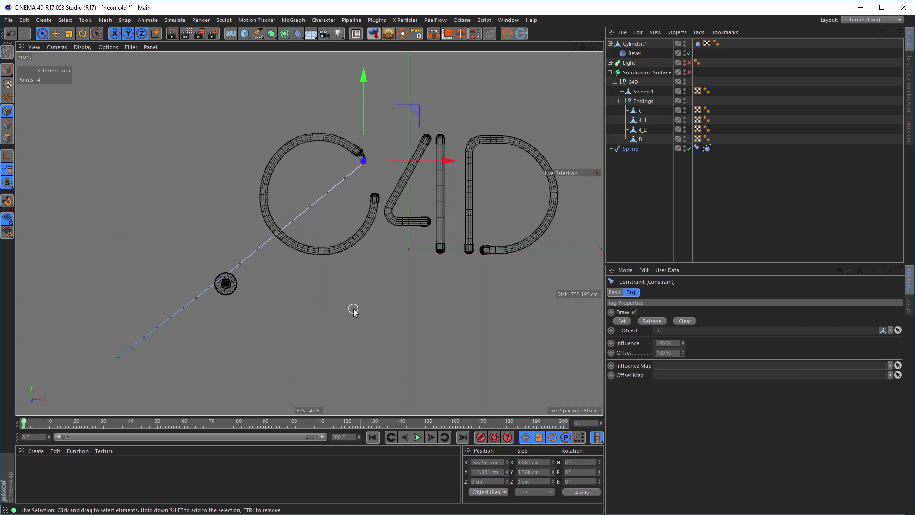
Set the project's expert dynamics Steps per Frame to 25
key(ctrl+d)
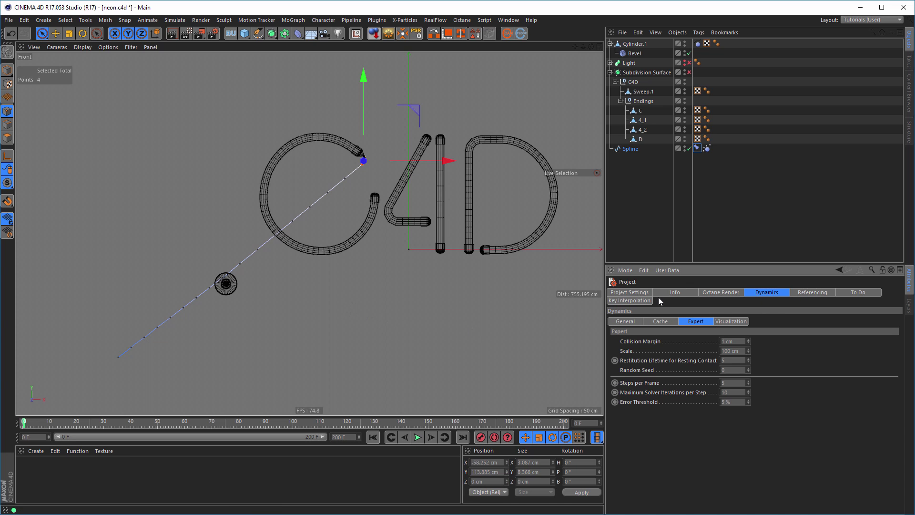
click(762, 293)
text(25)
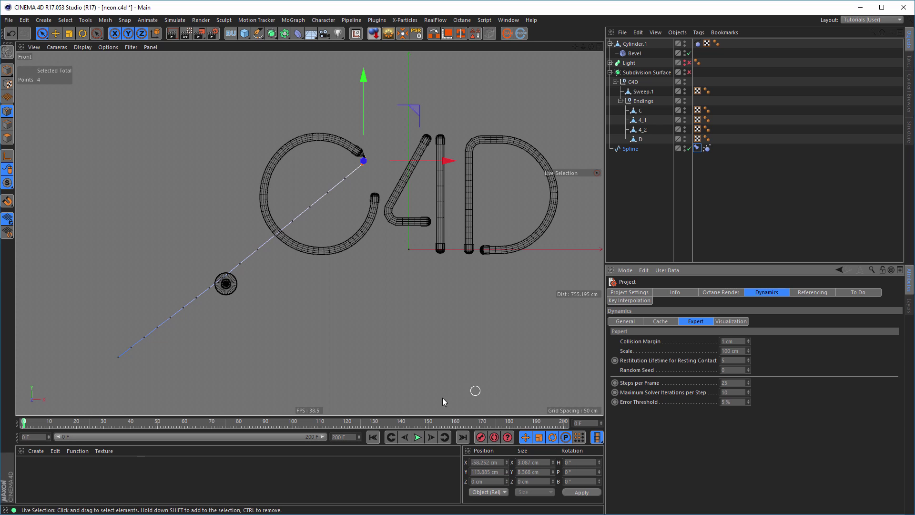
Replay the cable simulation with the new dynamics setting to check its collision with the holder, and rewind to frame 0
click(418, 437)
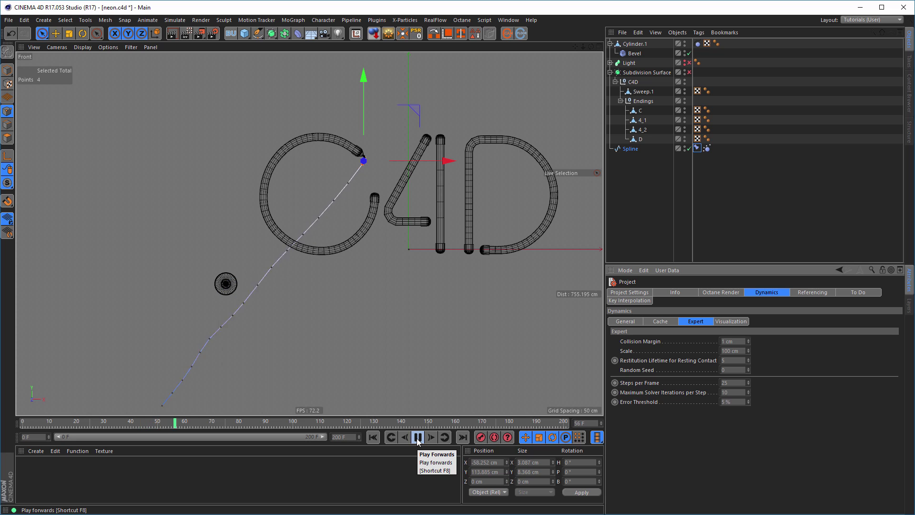
click(418, 437)
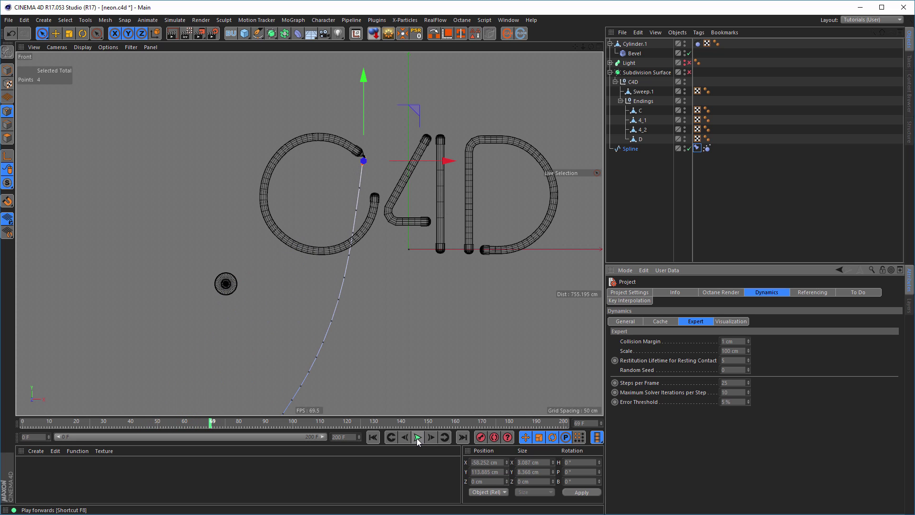
click(372, 437)
Live-select the three spline points around the cable holder and subdivide the segments between them twice
scroll(213, 285, up, 10)
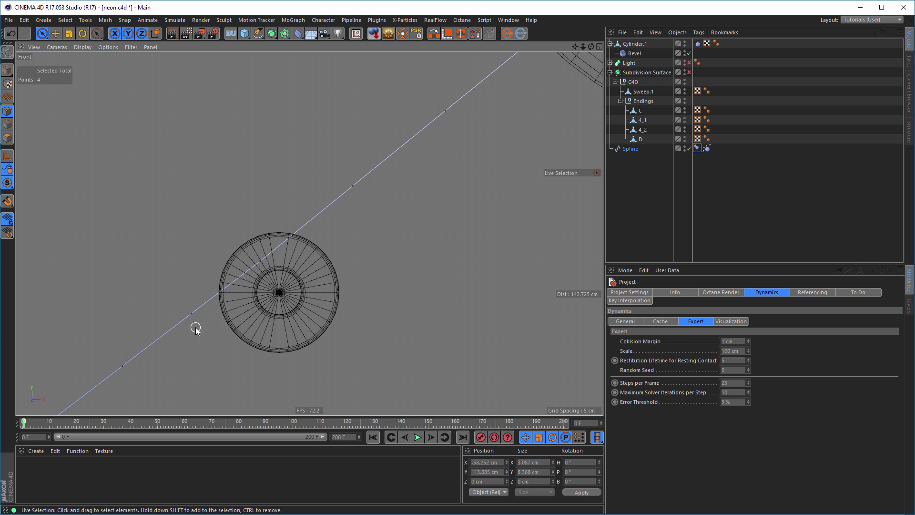
click(191, 313)
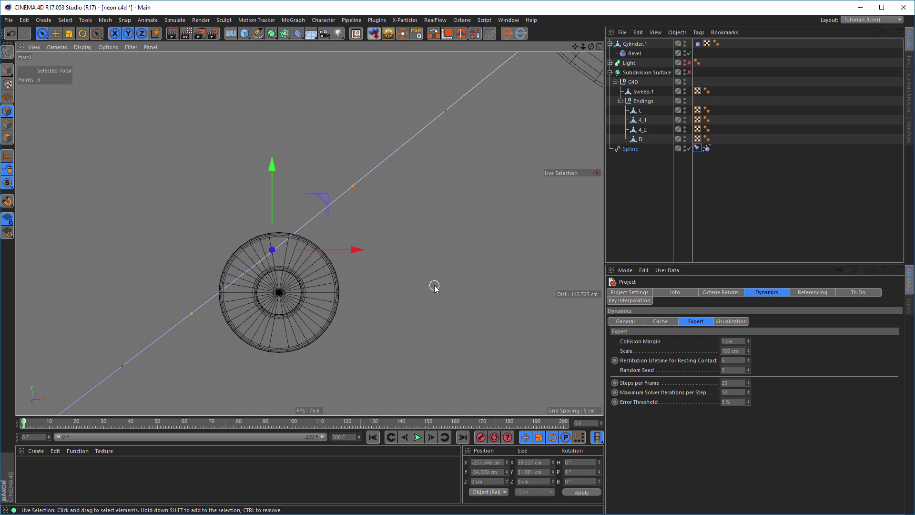
key(u)
key(s)
key(u)
key(s)
Reselect the four spline points at C's ending and set them again in the Constraint tag
scroll(367, 286, down, 5)
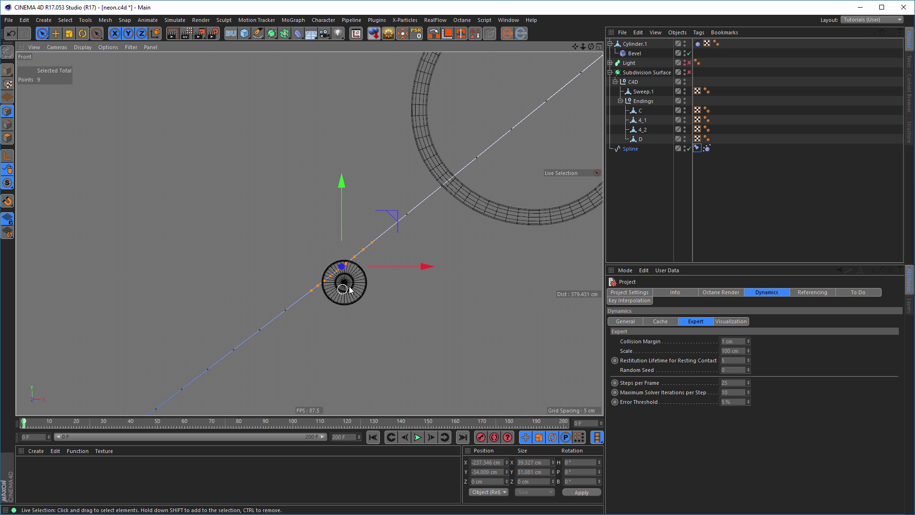
alt+middle_drag(495, 187, 269, 351)
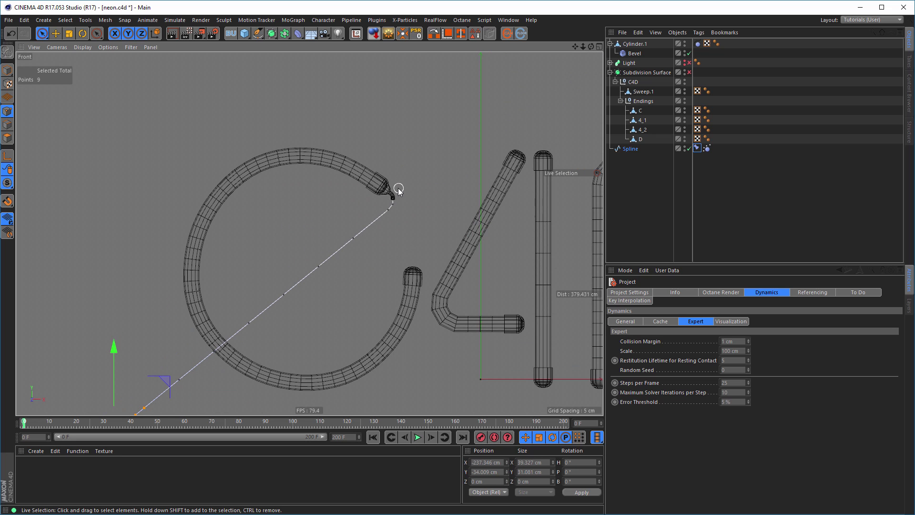
scroll(401, 191, up, 8)
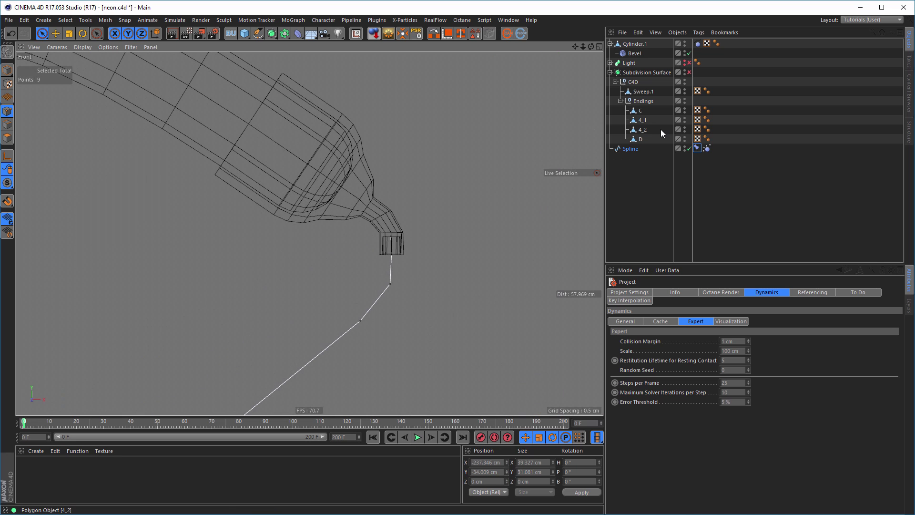
click(696, 148)
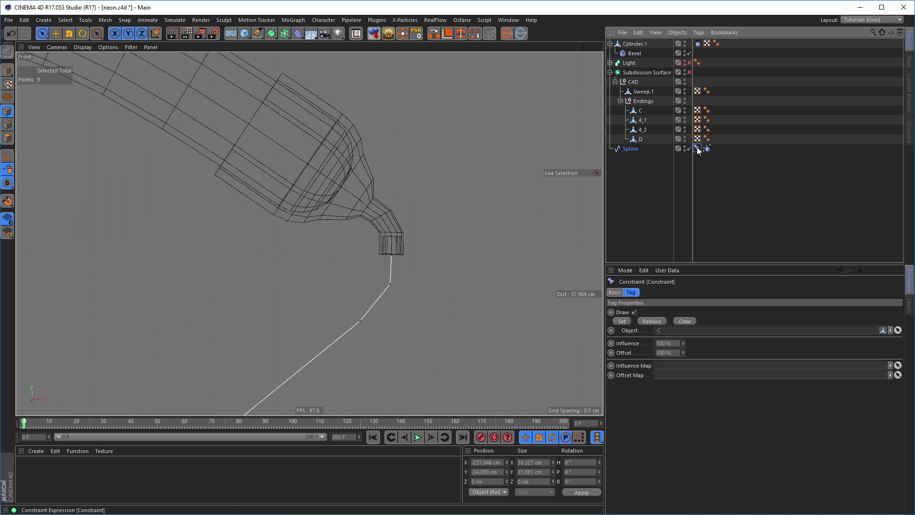
click(391, 242)
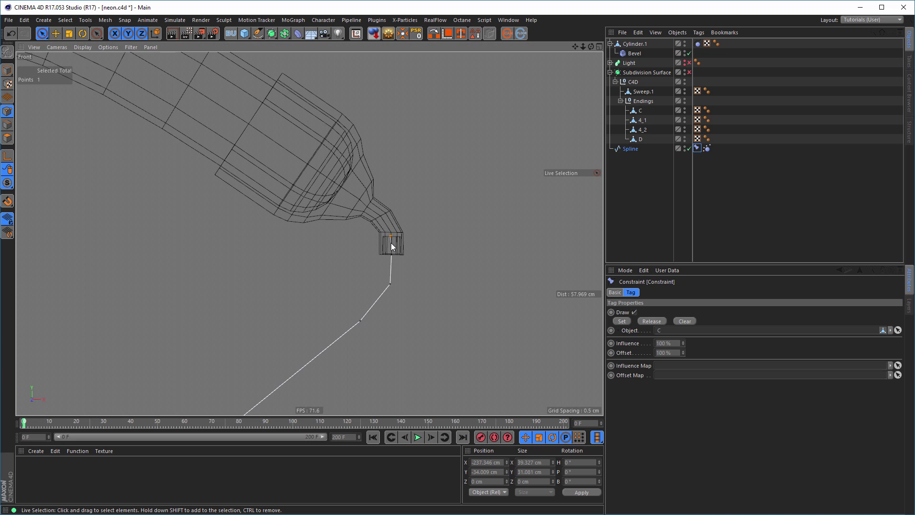
mouse_move(391, 244)
shift+mouse_down()
mouse_move(370, 313)
mouse_move(373, 354)
shift+mouse_up()
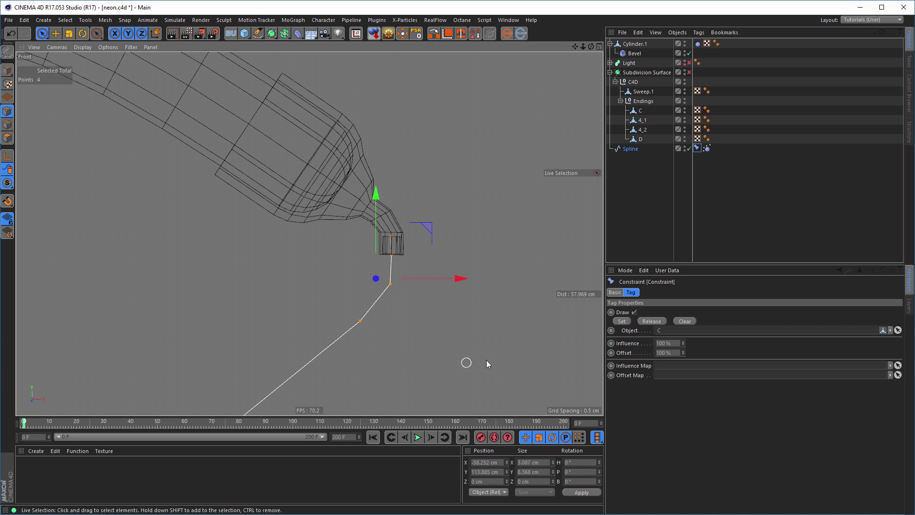
click(622, 321)
Play the simulation of the subdivided cable spline to check how it rests on the holder, and rewind to frame 0
scroll(310, 330, down, 5)
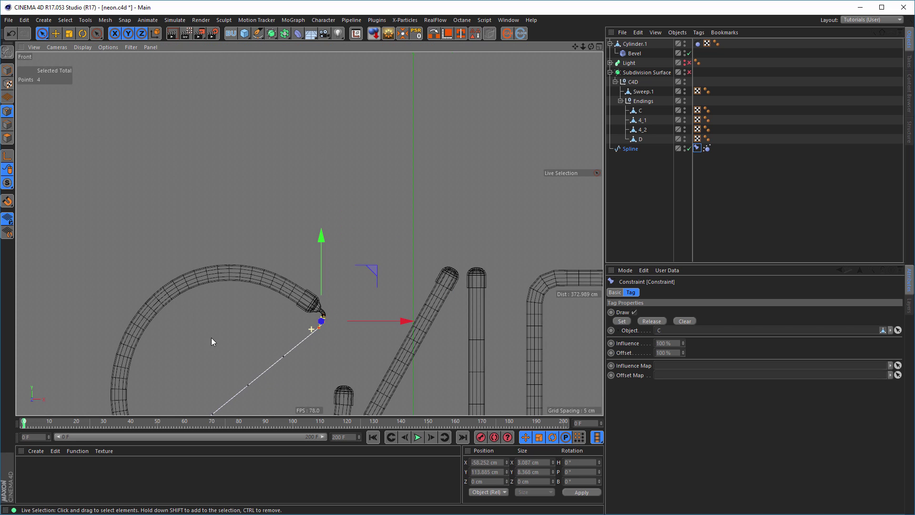
alt+middle_drag(256, 292, 344, 128)
scroll(313, 166, down, 5)
alt+middle_drag(264, 220, 292, 179)
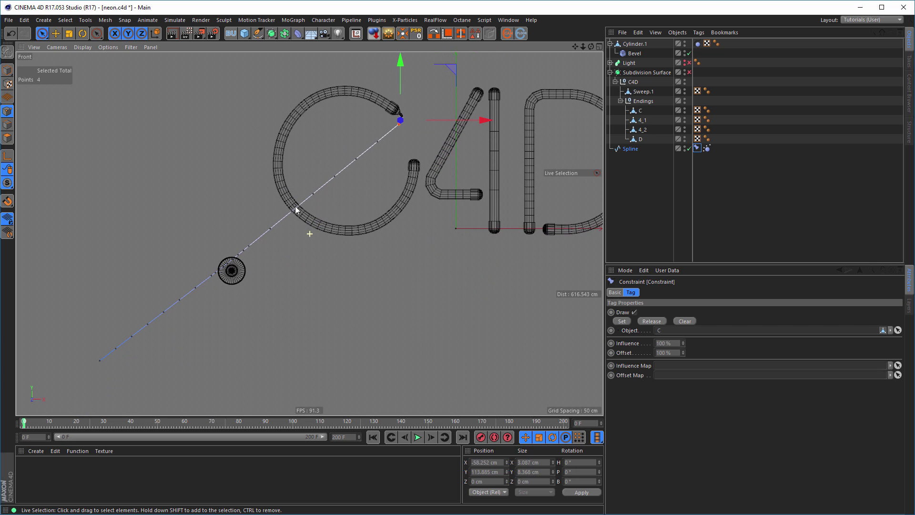
click(418, 437)
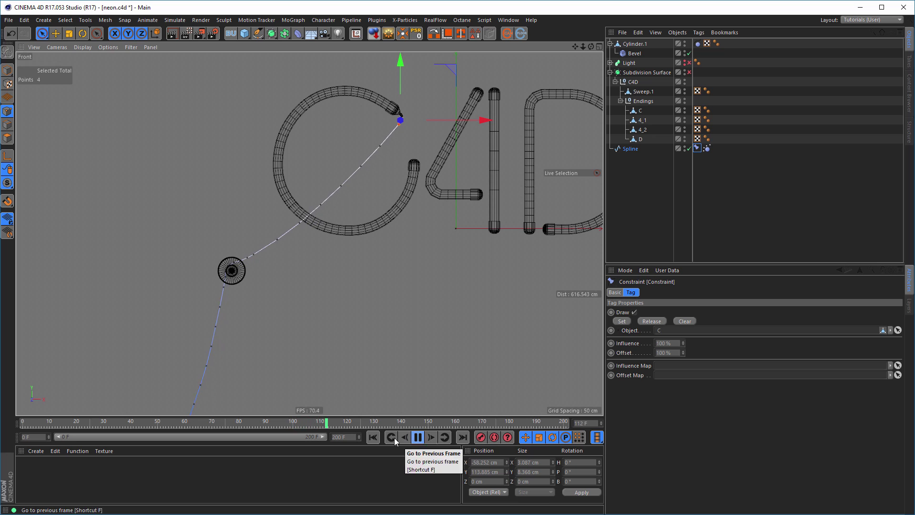
click(417, 437)
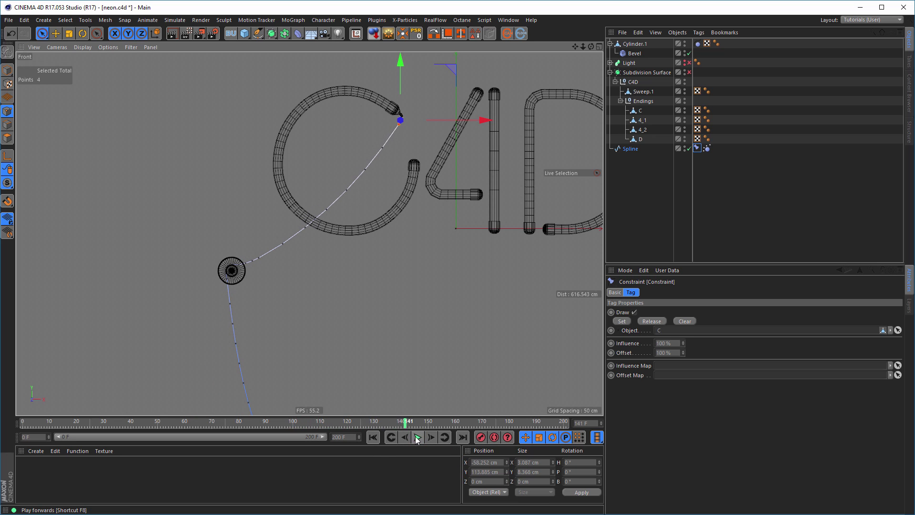
click(374, 437)
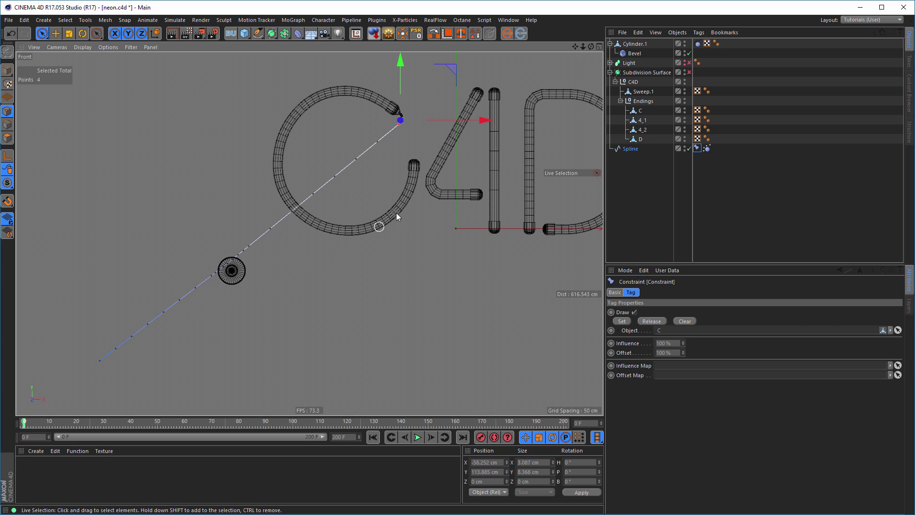
Wrap the cable spline in a new Sweep object and create a Circle spline
click(630, 148)
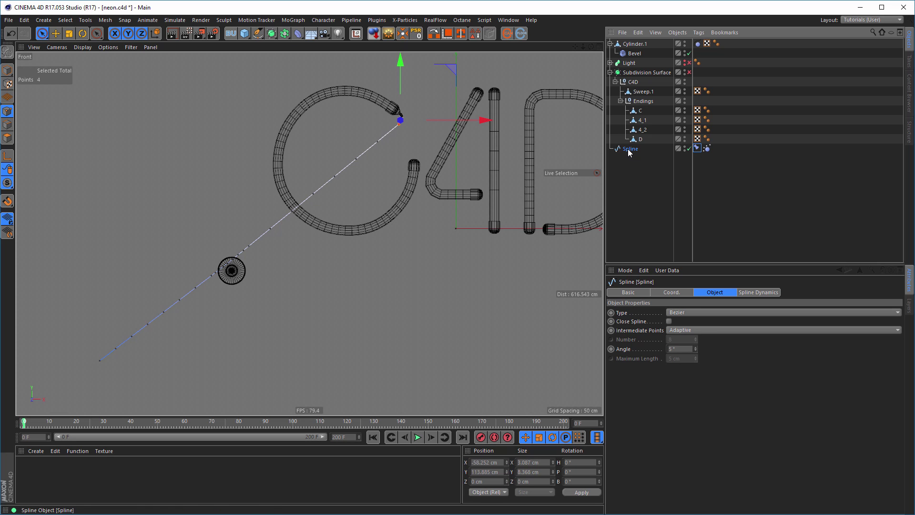
click(267, 35)
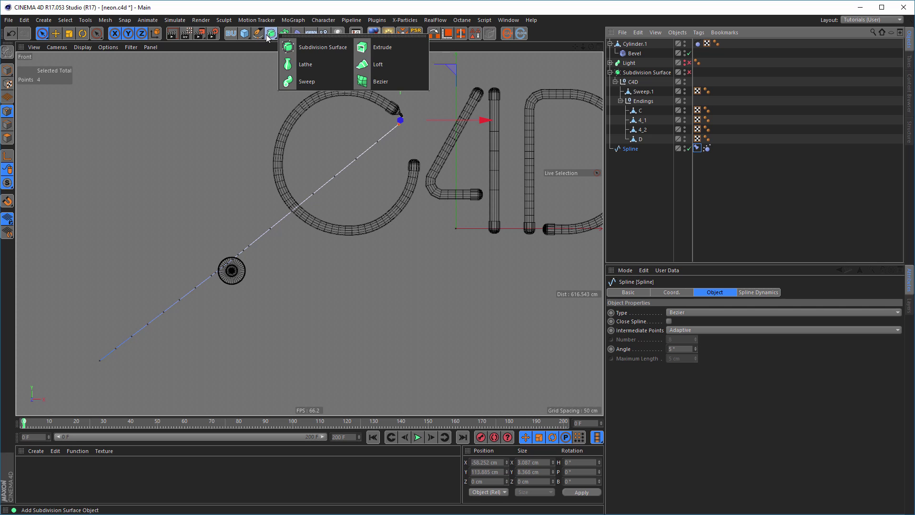
alt+click(307, 81)
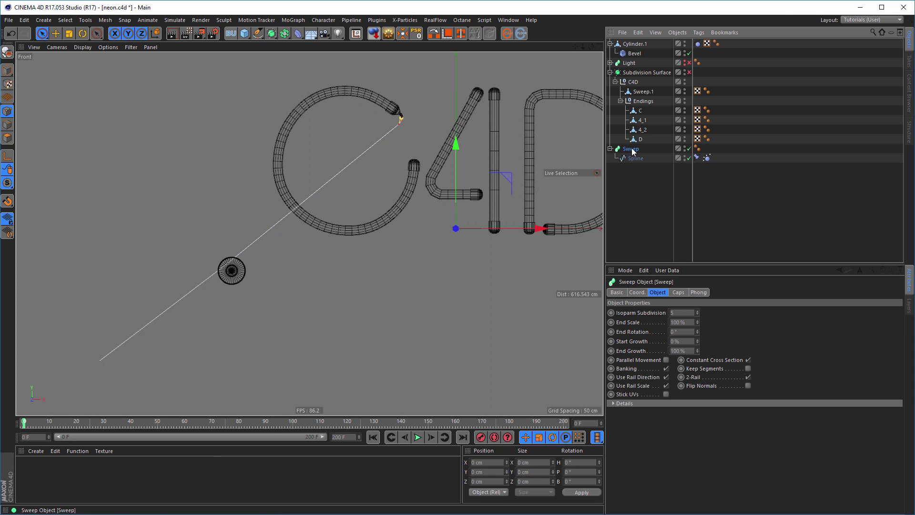
click(259, 37)
click(351, 66)
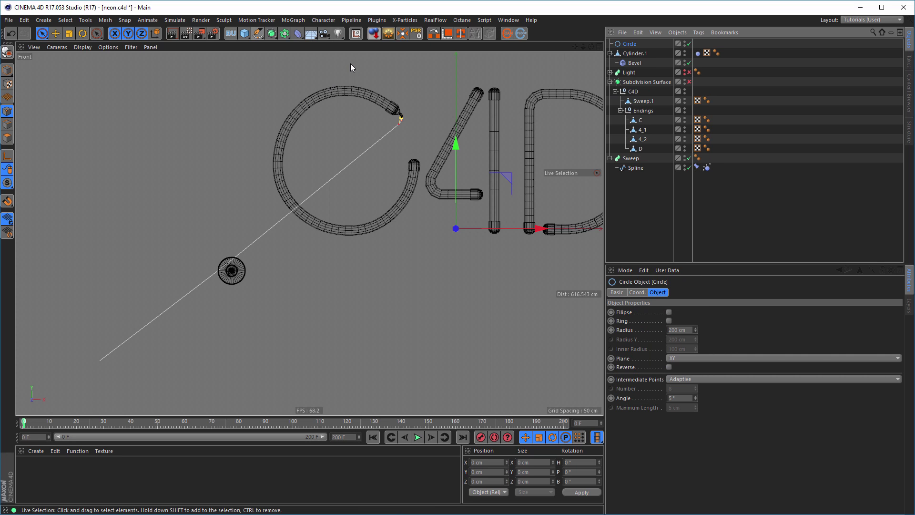
Set the Circle's radius to 1.5 cm and nest it in the Sweep above the Spline as the cable profile
click(686, 329)
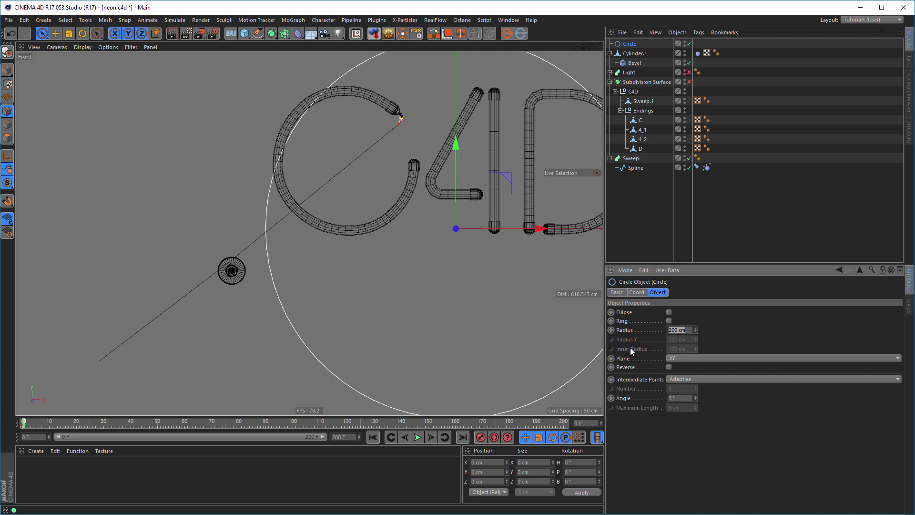
text(1,5)
key(Return)
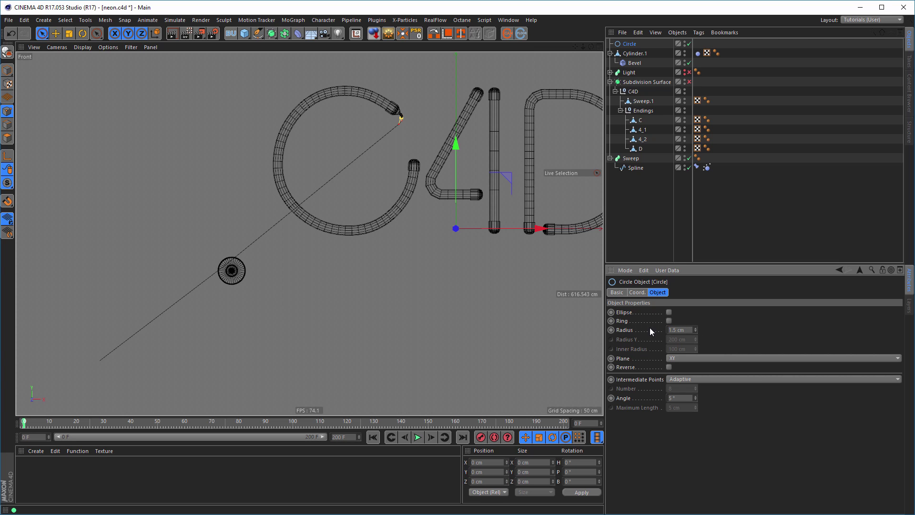
drag(630, 43, 637, 161)
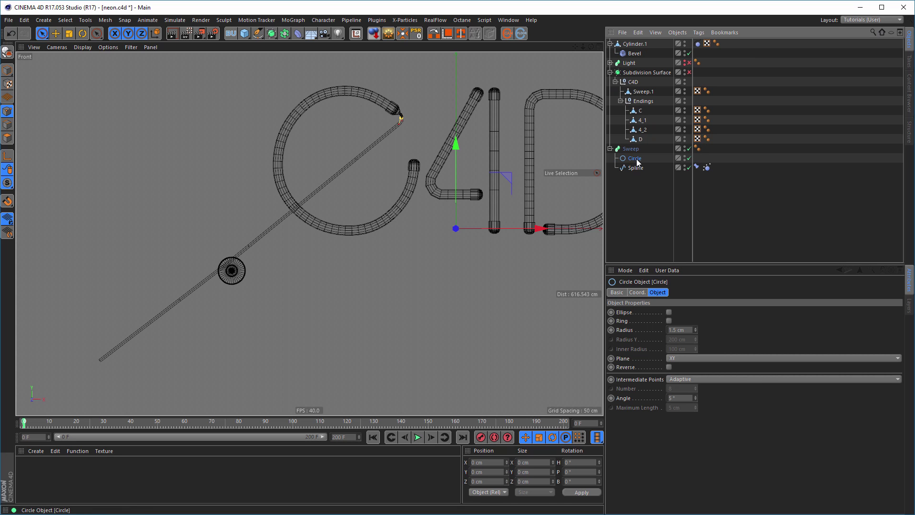
Coarsen the cable mesh by setting the Circle's adaptive intermediate-point angle to 20°
middle_click(458, 223)
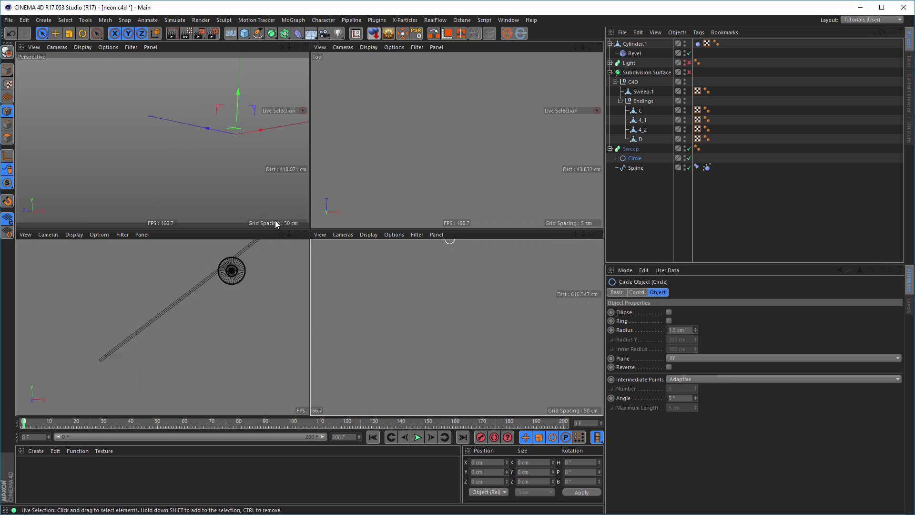
middle_click(205, 196)
scroll(349, 285, up, 10)
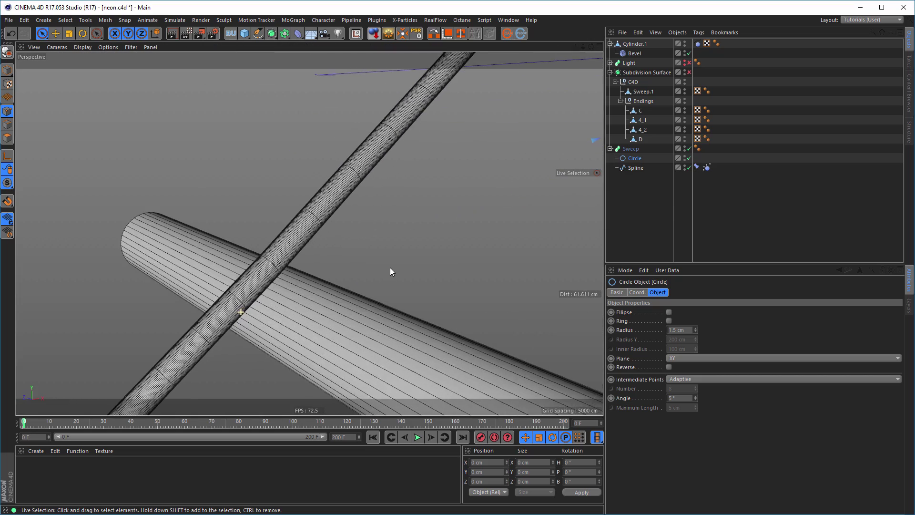
scroll(310, 233, up, 5)
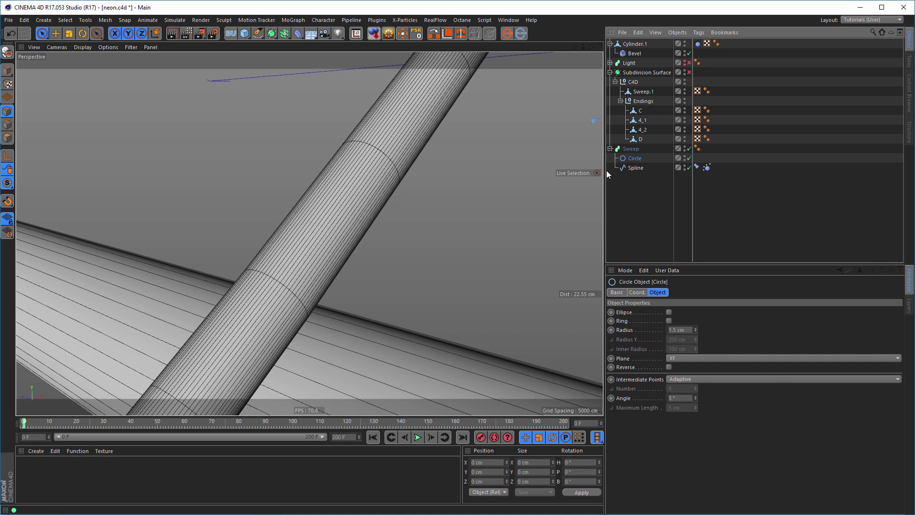
click(687, 396)
text(20)
key(Return)
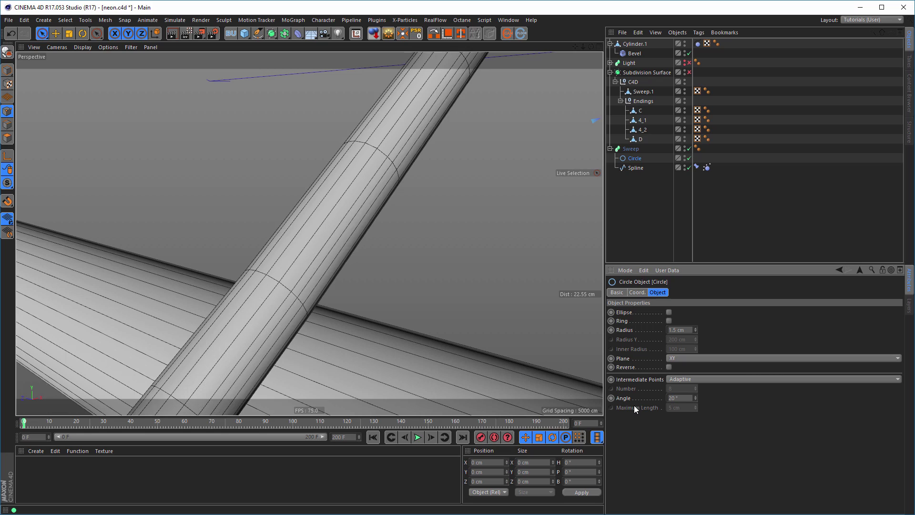
Reduce the Circle's radius to 1 cm and fine-tune it to 0.9 cm to fit the cable inside C's ending
scroll(310, 249, down, 6)
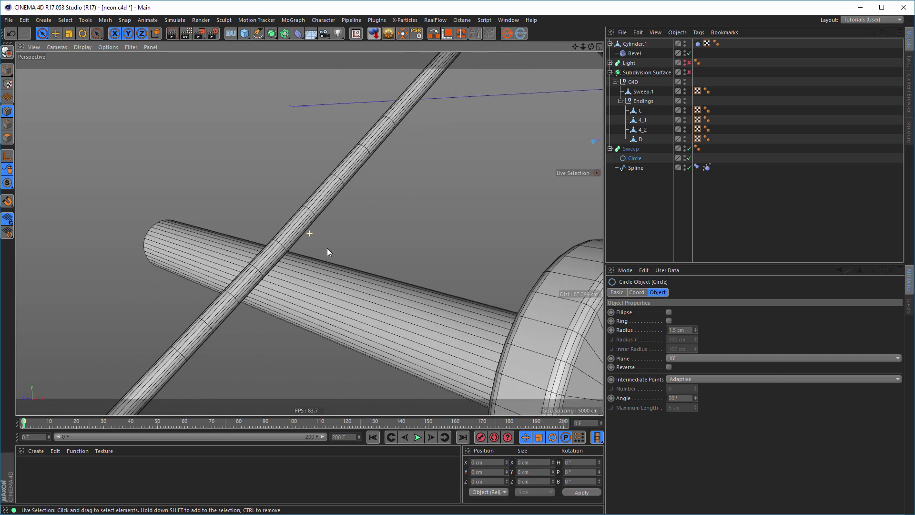
alt+drag(313, 234, 345, 231)
alt+middle_drag(430, 156, 276, 316)
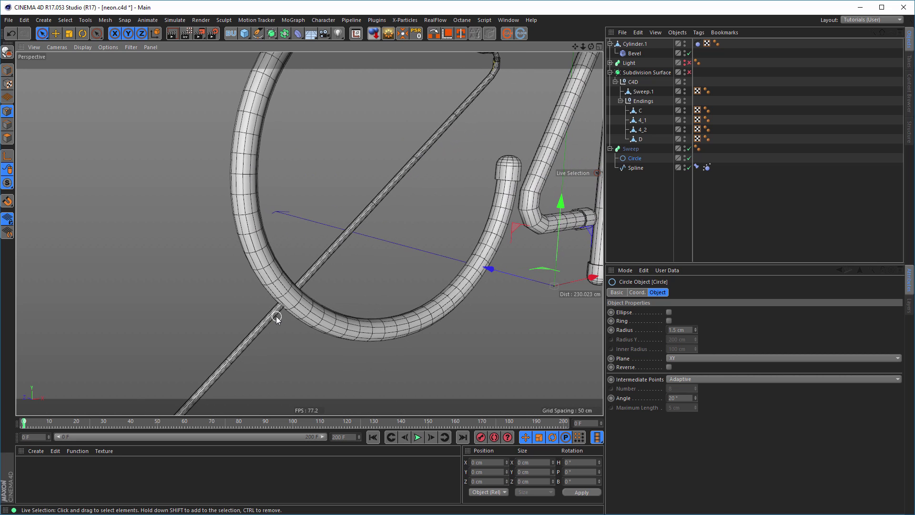
alt+drag(290, 296, 197, 316)
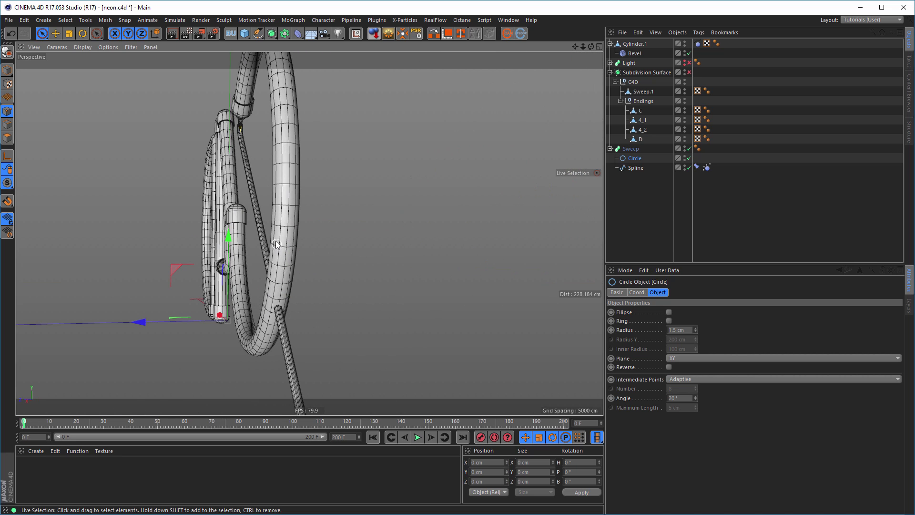
alt+drag(270, 288, 384, 210)
alt+right_drag(419, 167, 595, 197)
alt+drag(467, 246, 432, 218)
alt+right_drag(428, 222, 512, 222)
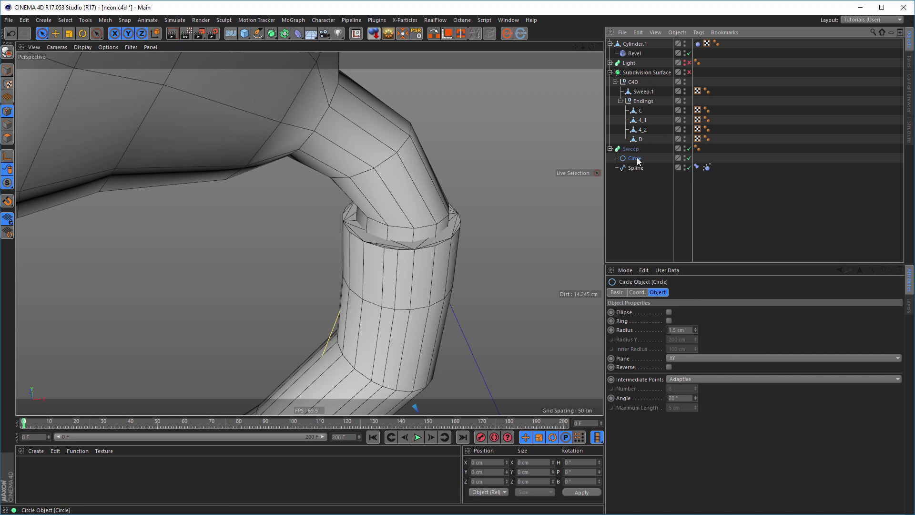
drag(687, 329, 620, 339)
text(1)
key(Return)
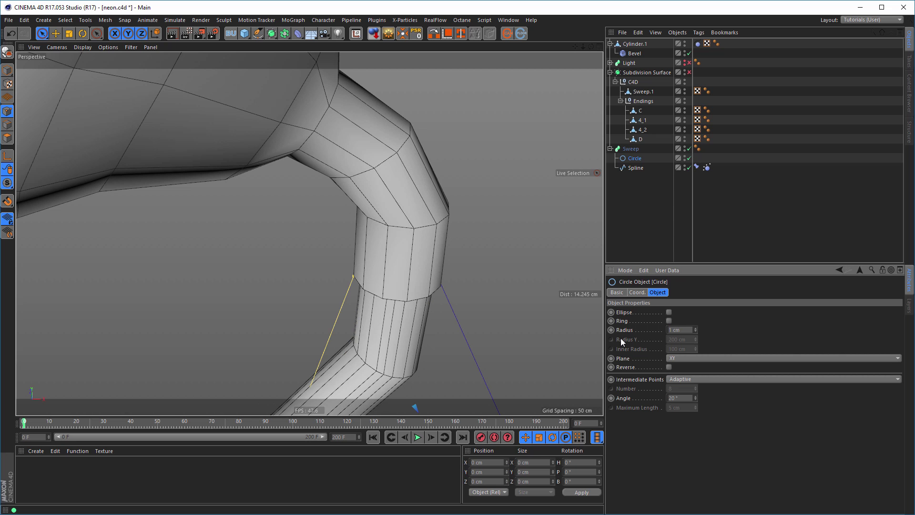
alt+drag(405, 314, 422, 410)
scroll(429, 332, up, 6)
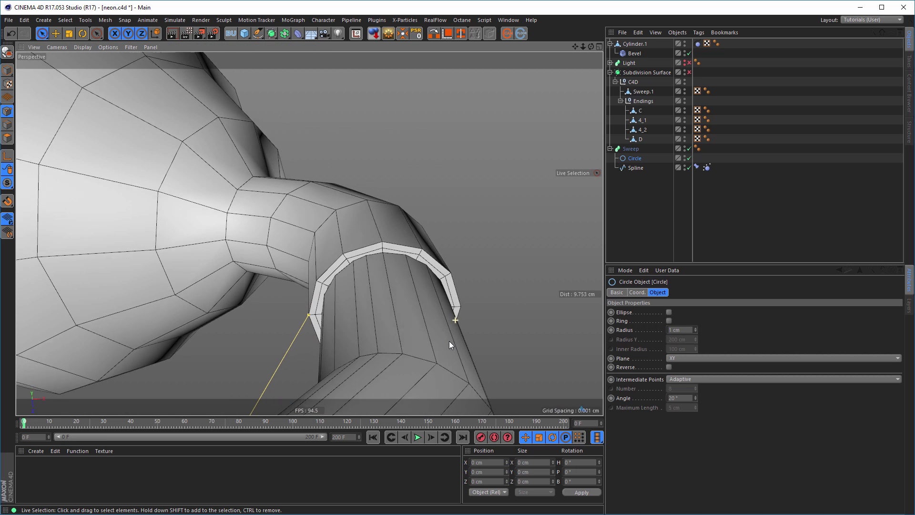
click(696, 331)
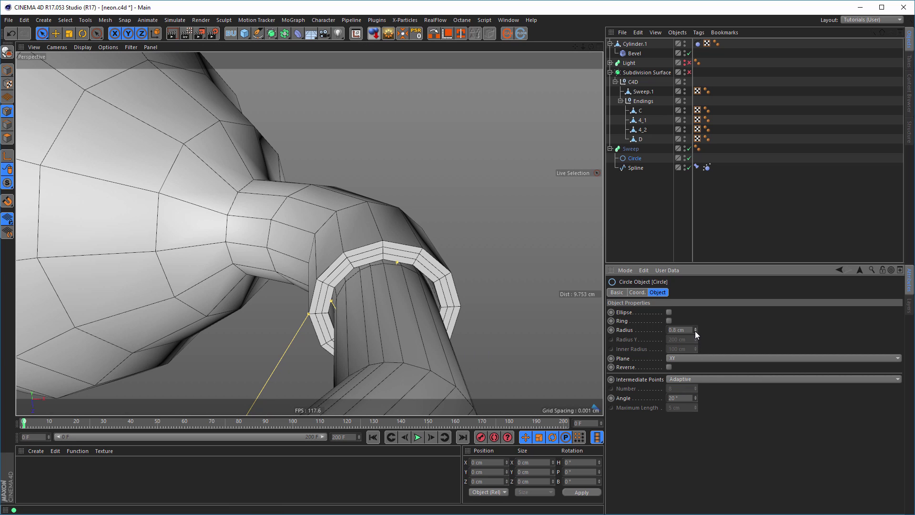
click(696, 328)
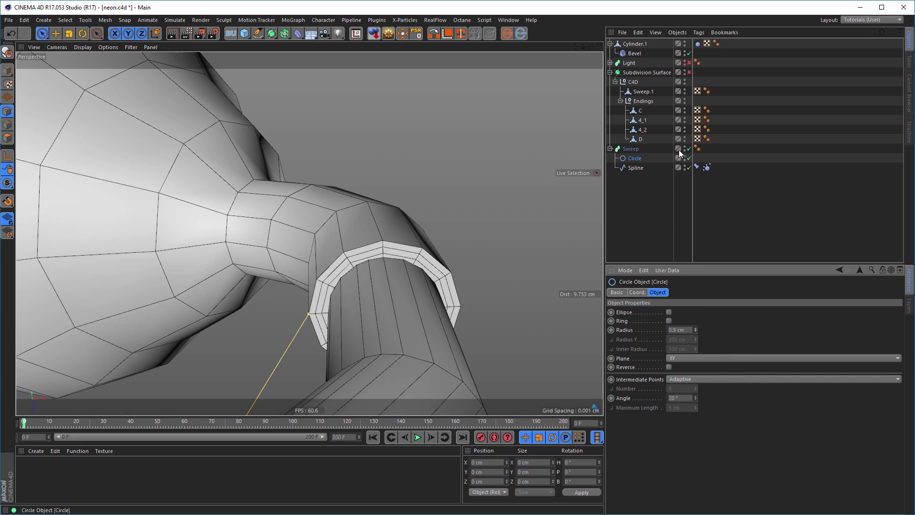
Enable the Subdivision Surface again and check the cable's fit at C's smoothed ending
click(689, 72)
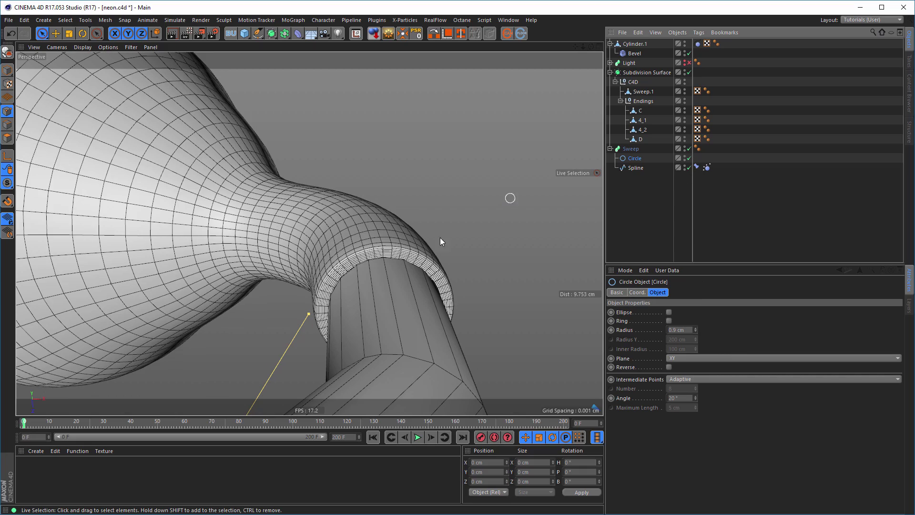
alt+drag(368, 296, 402, 241)
alt+right_drag(402, 241, 349, 267)
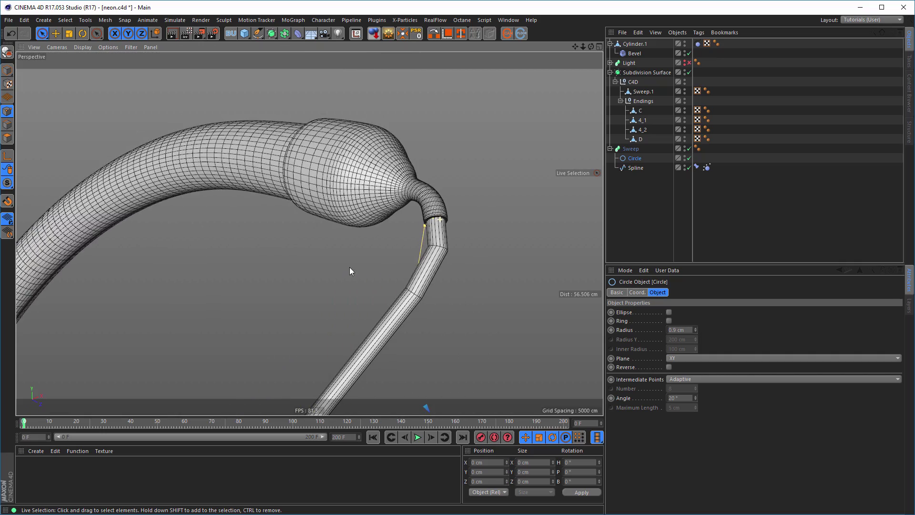
Examine from several angles where the cable crosses C's tube on its way to the holder
alt+right_drag(437, 257, 267, 333)
alt+middle_drag(266, 333, 302, 225)
alt+drag(287, 309, 183, 281)
alt+right_drag(288, 345, 434, 323)
alt+drag(342, 298, 259, 296)
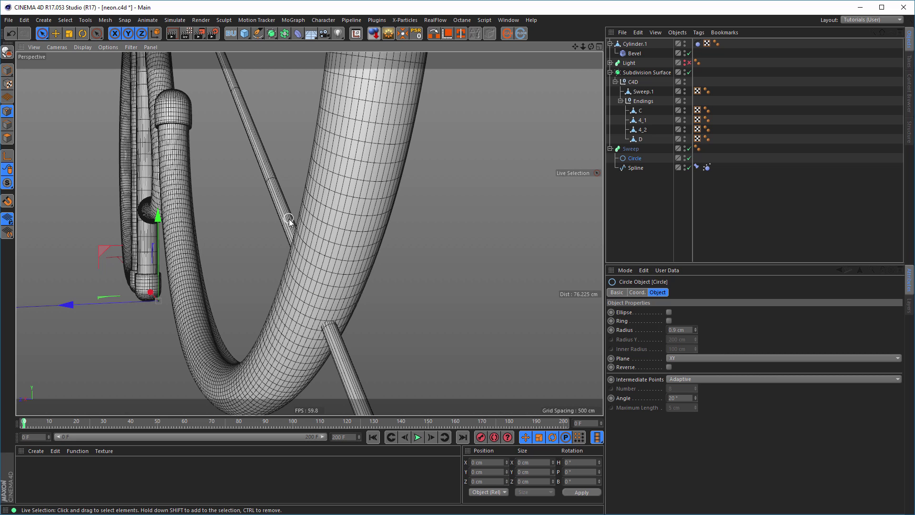
alt+drag(320, 222, 501, 265)
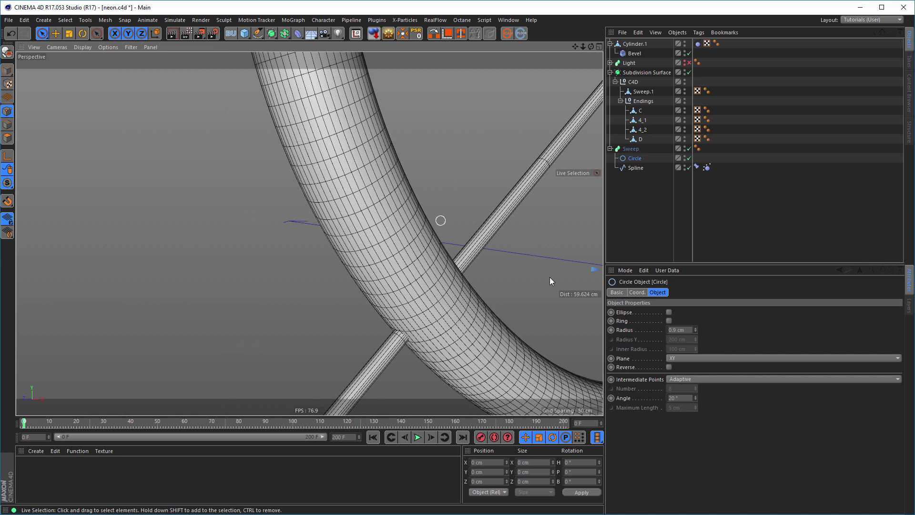
alt+right_drag(445, 279, 201, 305)
alt+drag(310, 234, 362, 270)
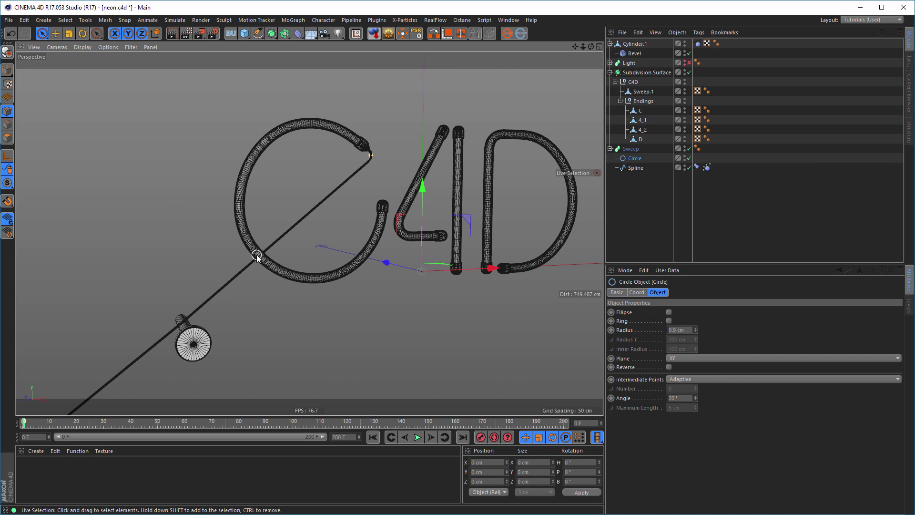
alt+drag(258, 255, 224, 260)
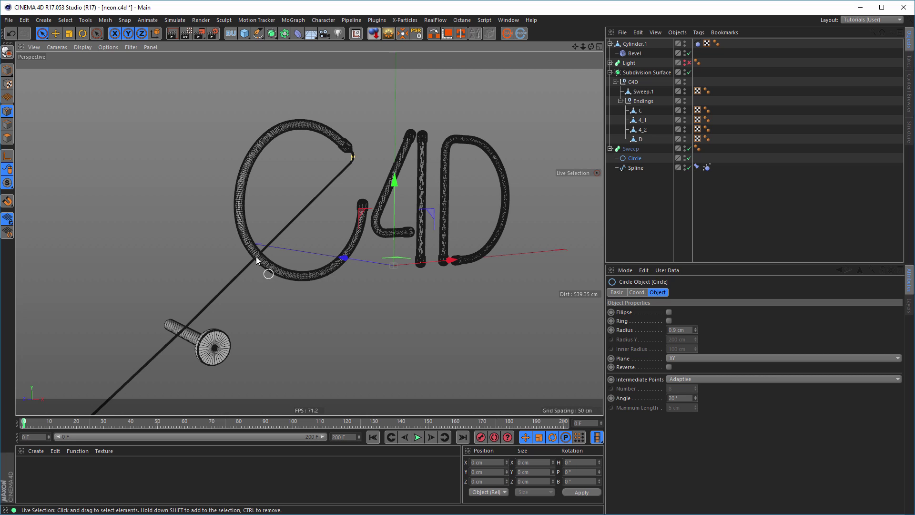
alt+drag(255, 266, 204, 262)
alt+drag(349, 256, 413, 262)
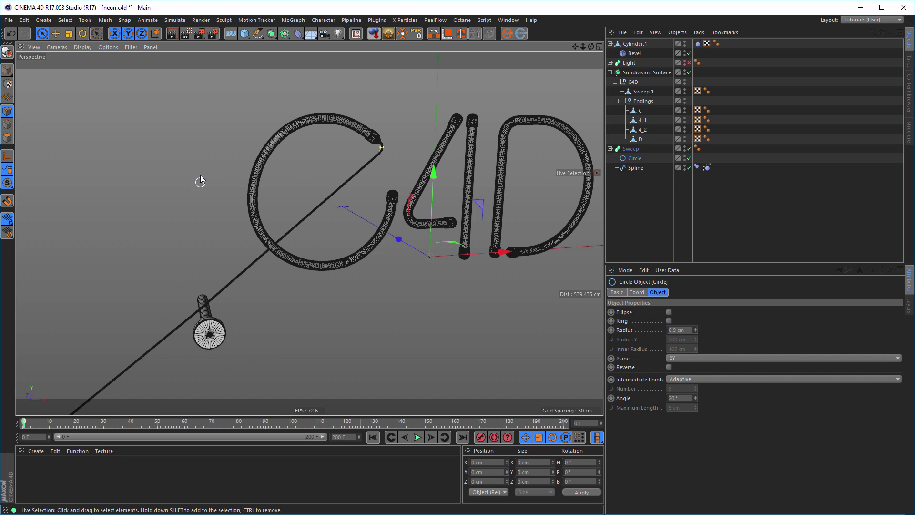
scroll(365, 216, up, 4)
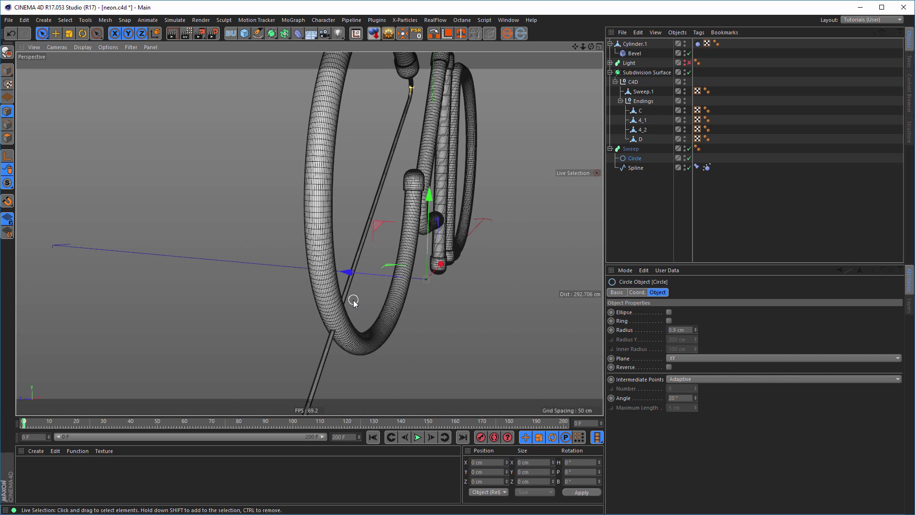
alt+right_drag(330, 318, 282, 323)
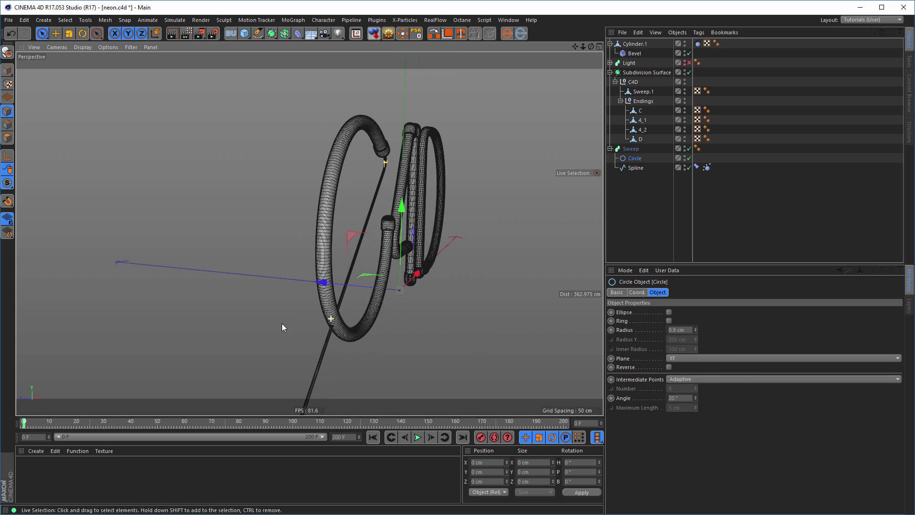
Play the simulation of the swept cable with the holder in view, and pause it once the cable hangs down
alt+middle_drag(338, 304, 335, 245)
alt+drag(335, 245, 312, 247)
alt+right_drag(292, 248, 246, 302)
alt+middle_drag(294, 302, 331, 223)
mouse_move(302, 279)
alt+mouse_down()
mouse_move(307, 258)
mouse_move(295, 265)
alt+mouse_up()
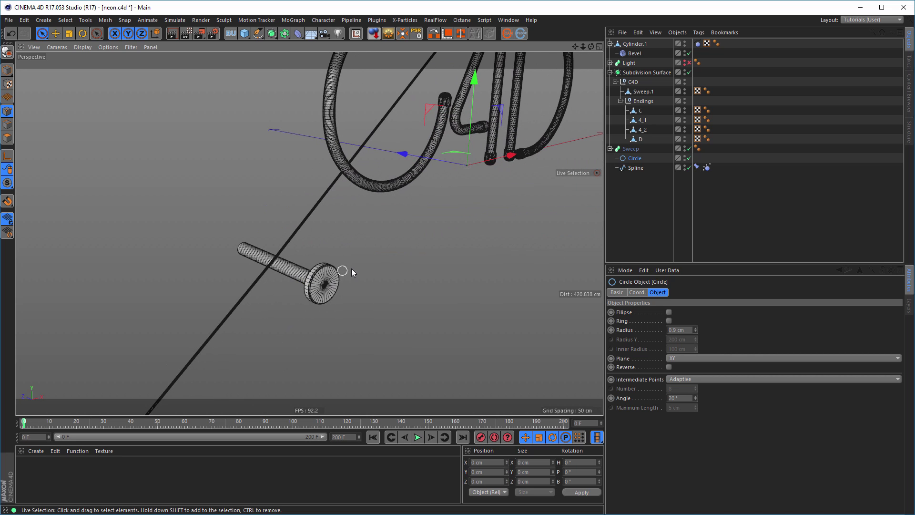
alt+drag(352, 272, 351, 305)
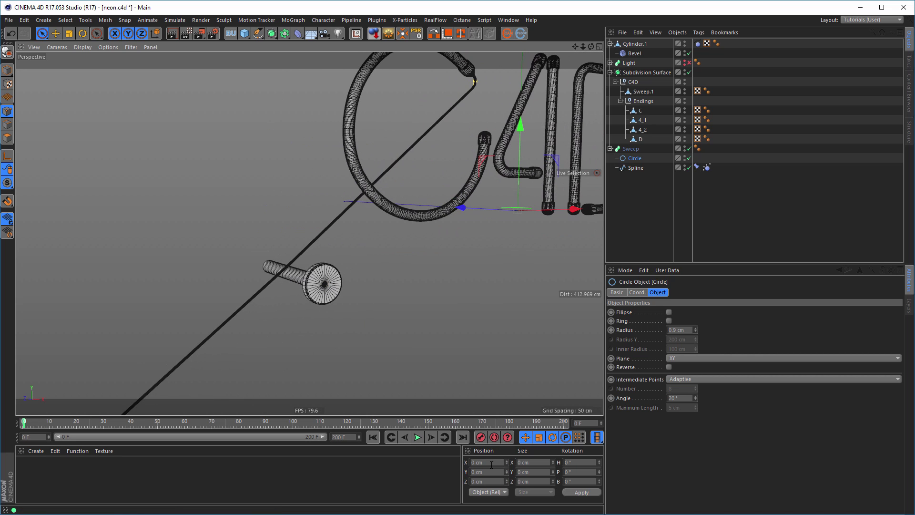
click(417, 437)
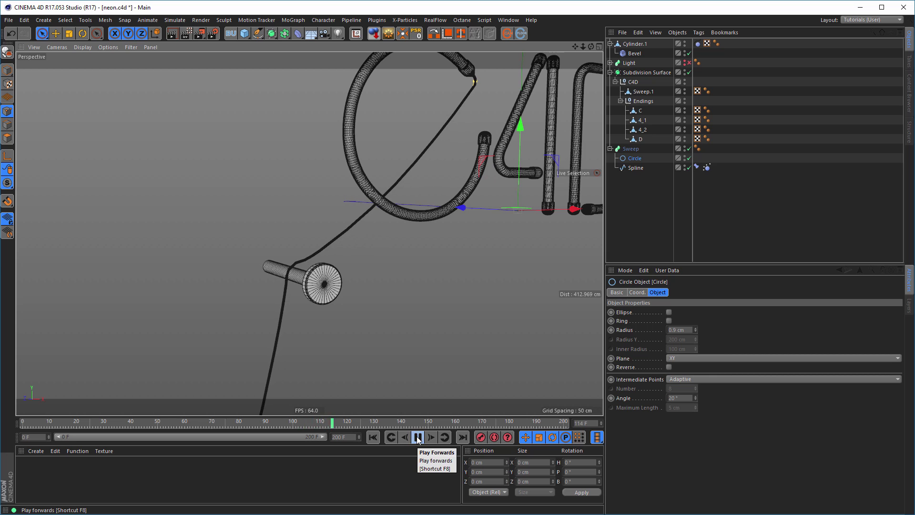
click(418, 437)
Examine up close how the swept cable touches and bends around the cable holder
alt+drag(295, 276, 266, 303)
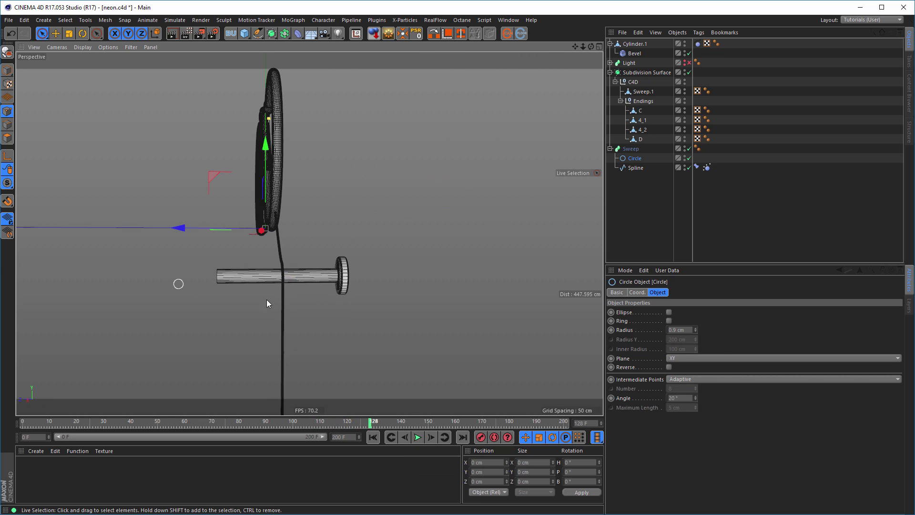
alt+right_drag(292, 284, 423, 259)
alt+drag(290, 231, 150, 225)
alt+right_drag(285, 231, 335, 228)
alt+drag(291, 222, 368, 205)
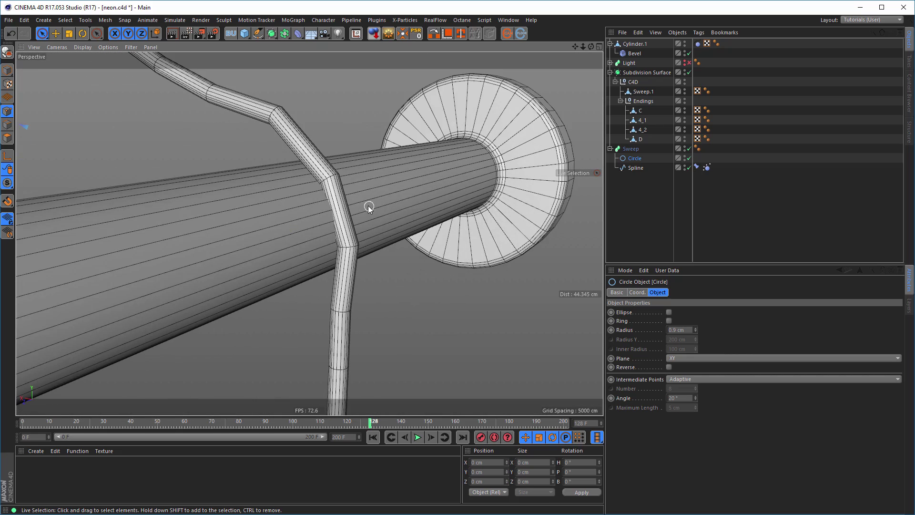
alt+right_drag(349, 205, 365, 202)
alt+drag(365, 203, 320, 208)
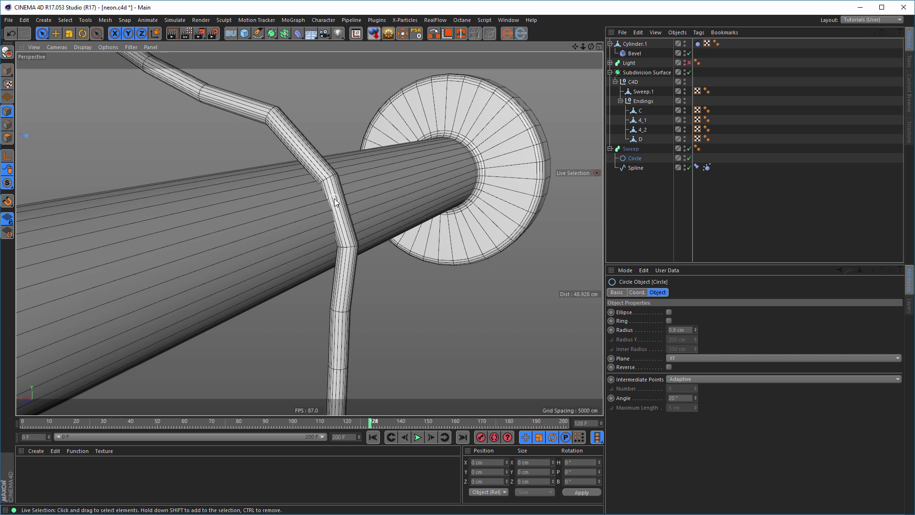
alt+right_drag(334, 199, 360, 200)
alt+drag(361, 201, 332, 212)
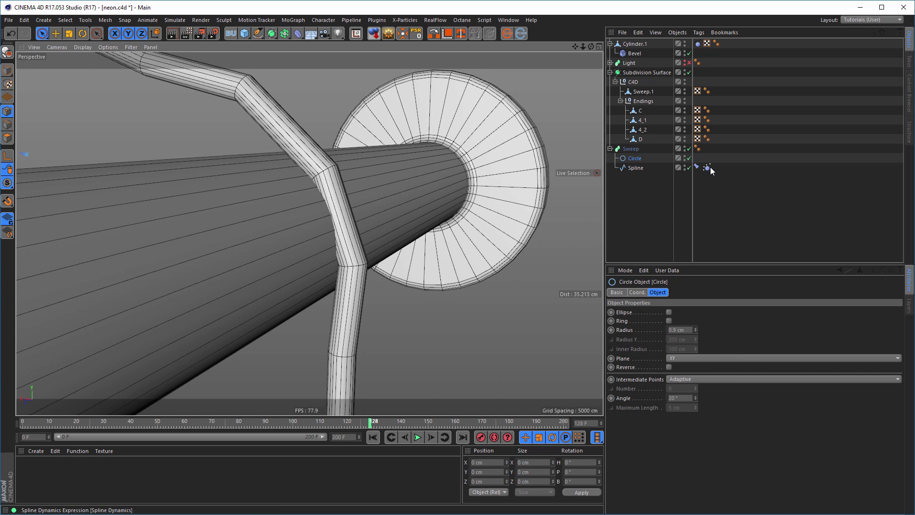
Replay the cable simulation from the first frame, pause it, and set the Spline Dynamics radius to 1.5
click(636, 167)
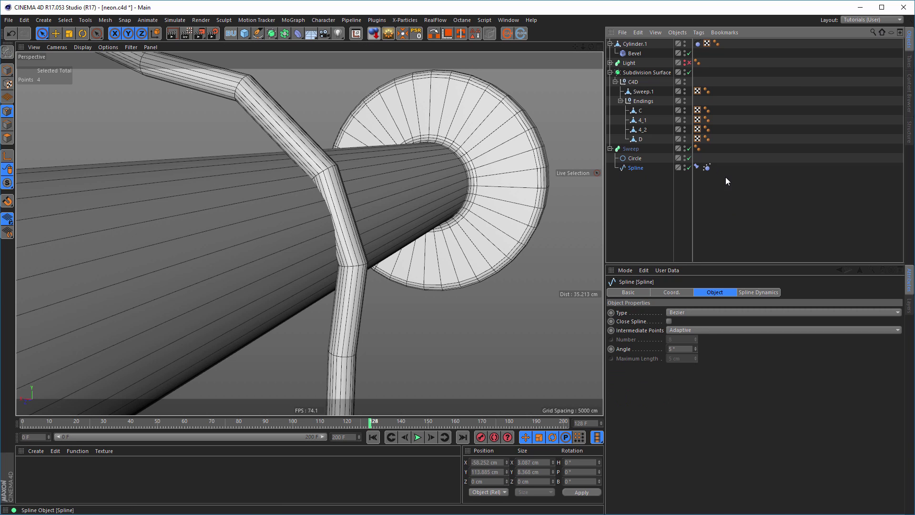
click(707, 167)
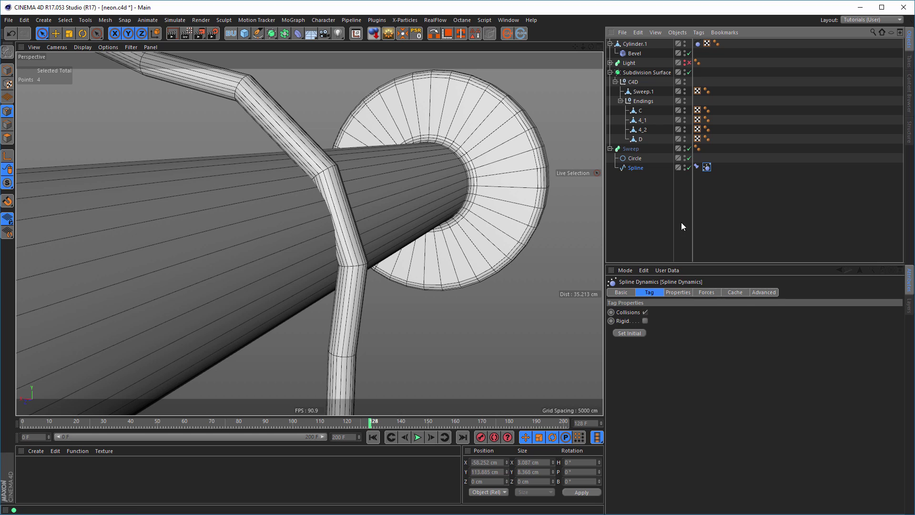
click(685, 292)
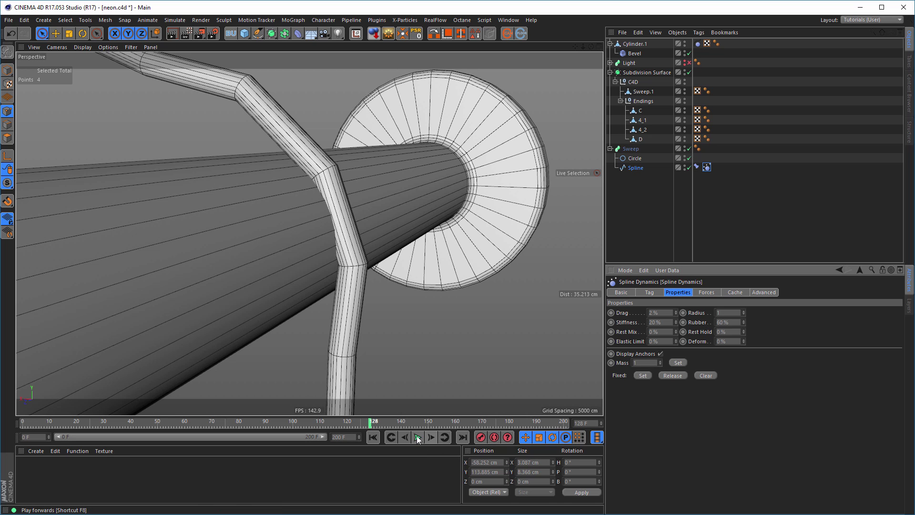
click(377, 436)
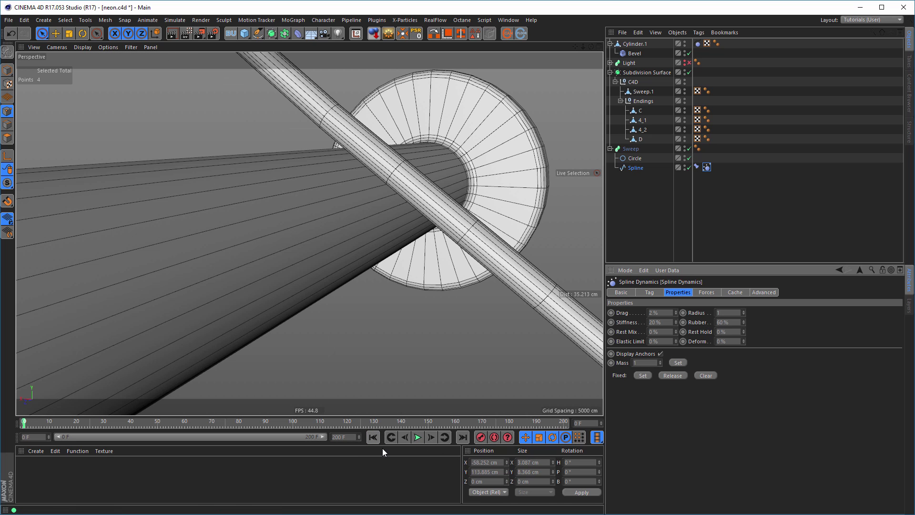
click(418, 438)
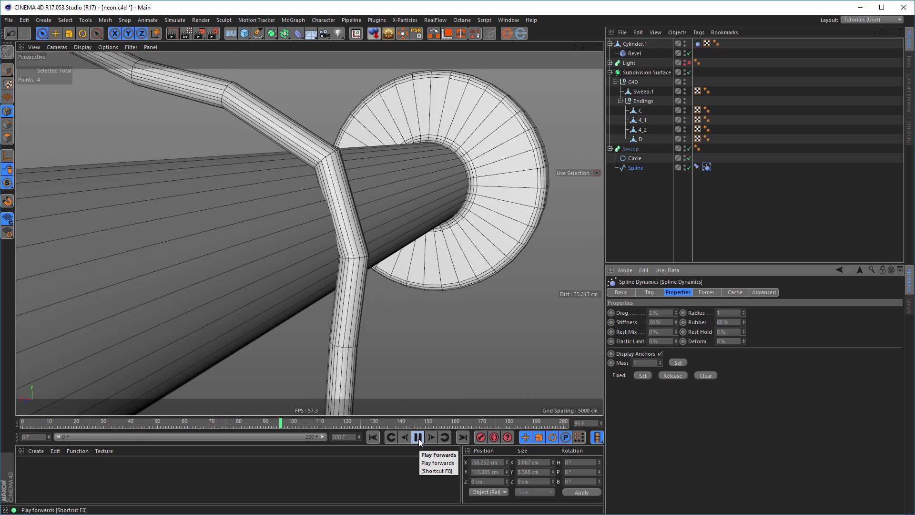
click(418, 438)
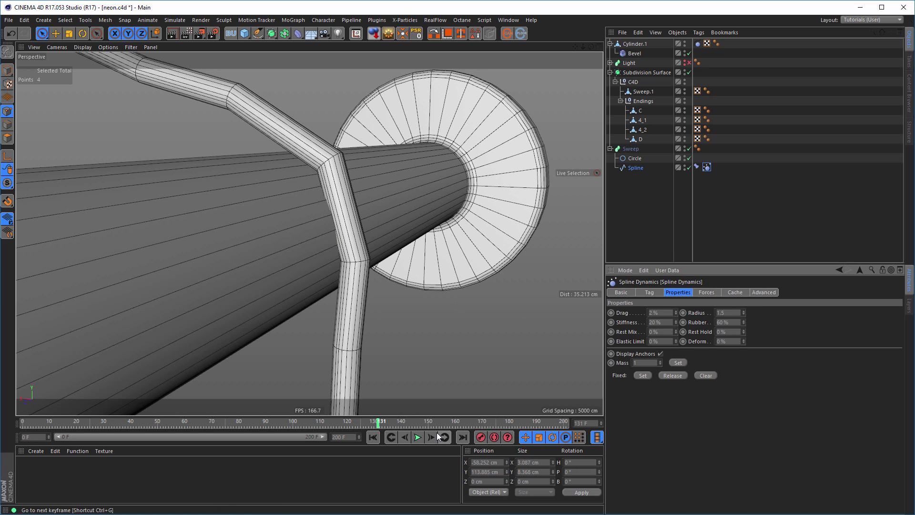
Run the simulation again from the start, pause it at frame 127, and inspect how the cable rests on the holder
click(390, 437)
click(418, 438)
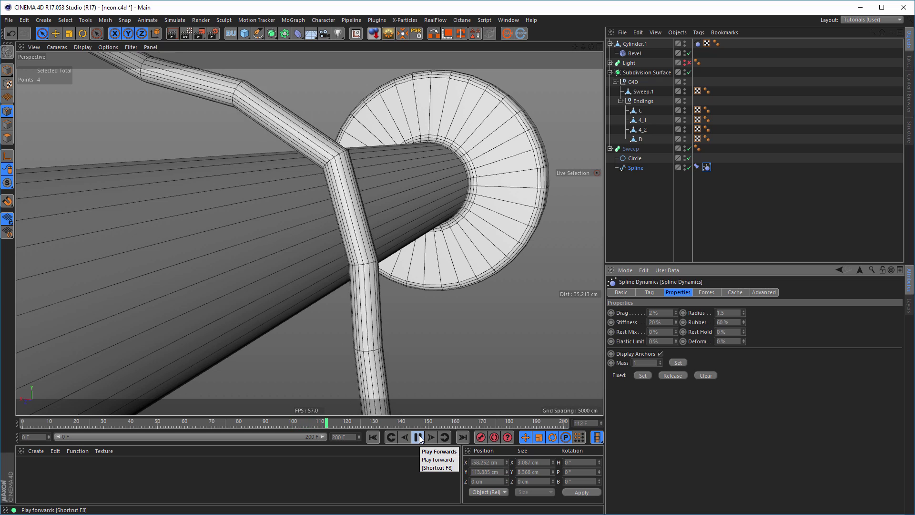
click(418, 437)
alt+drag(356, 237, 430, 202)
alt+right_drag(431, 202, 394, 202)
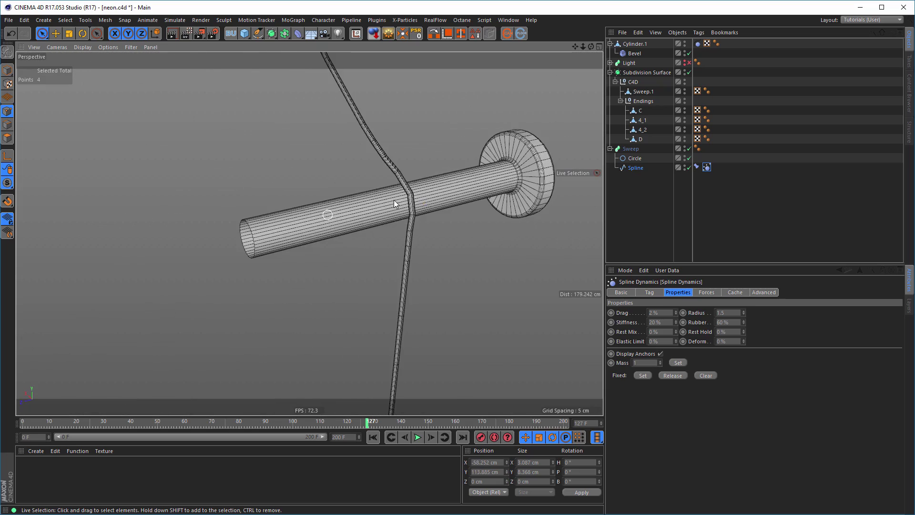
alt+middle_drag(394, 202, 309, 248)
alt+drag(309, 248, 555, 250)
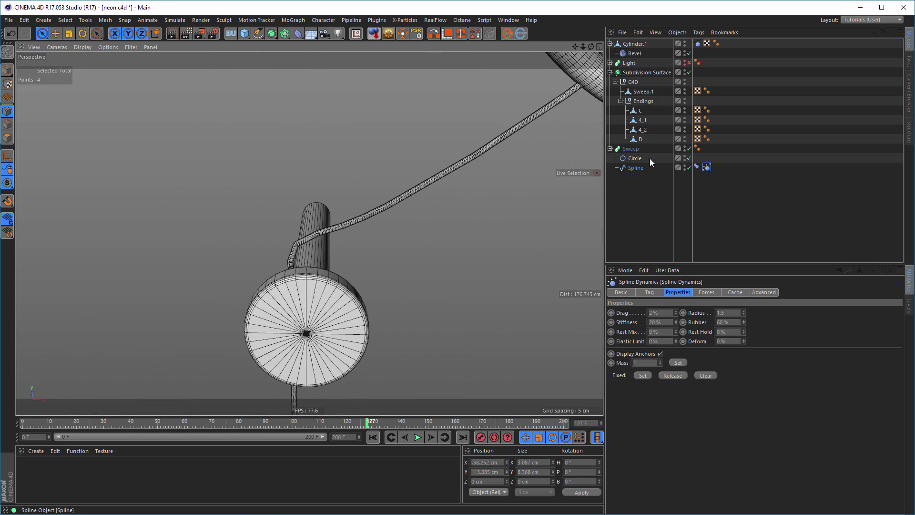
Place the cable's Sweep in a new Subdivision Surface and check the smoothed bend over the holder
click(630, 148)
alt+click(271, 33)
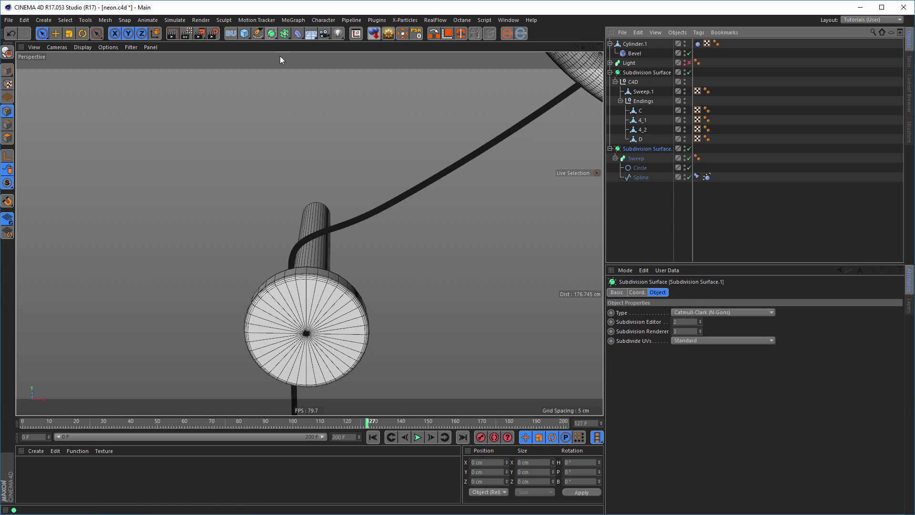
alt+drag(321, 229, 293, 256)
alt+right_drag(293, 256, 411, 221)
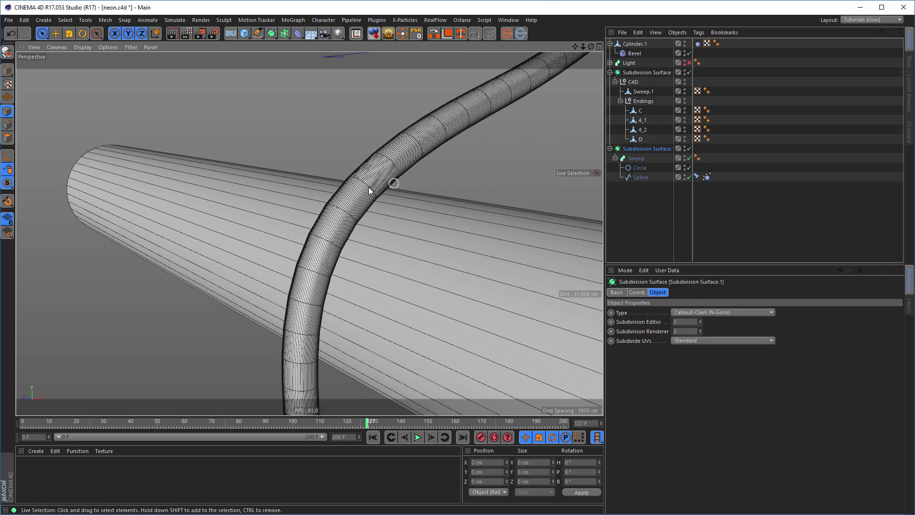
alt+right_drag(390, 180, 379, 194)
alt+right_drag(391, 157, 363, 165)
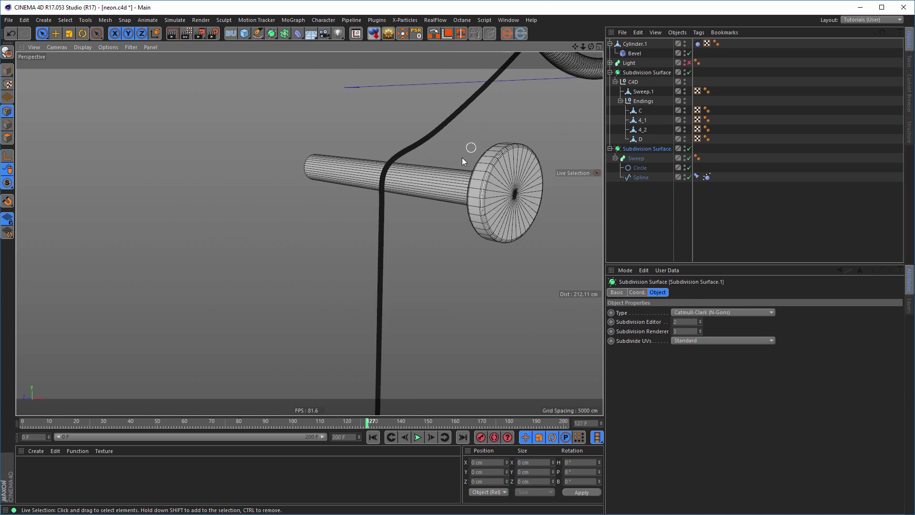
Examine where the smoothed cable connects to C's ending
alt+middle_drag(469, 148, 282, 253)
alt+right_drag(409, 145, 337, 169)
alt+middle_drag(406, 121, 362, 230)
alt+drag(362, 229, 380, 194)
alt+right_drag(413, 150, 691, 138)
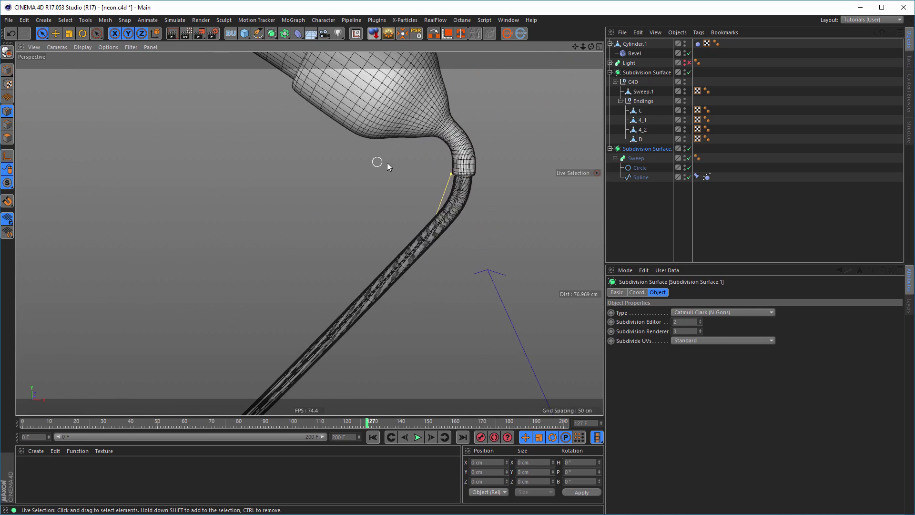
alt+right_drag(483, 173, 533, 176)
Follow the smoothed cable from C to the holder, checking its path from the front and side
alt+right_drag(389, 249, 164, 320)
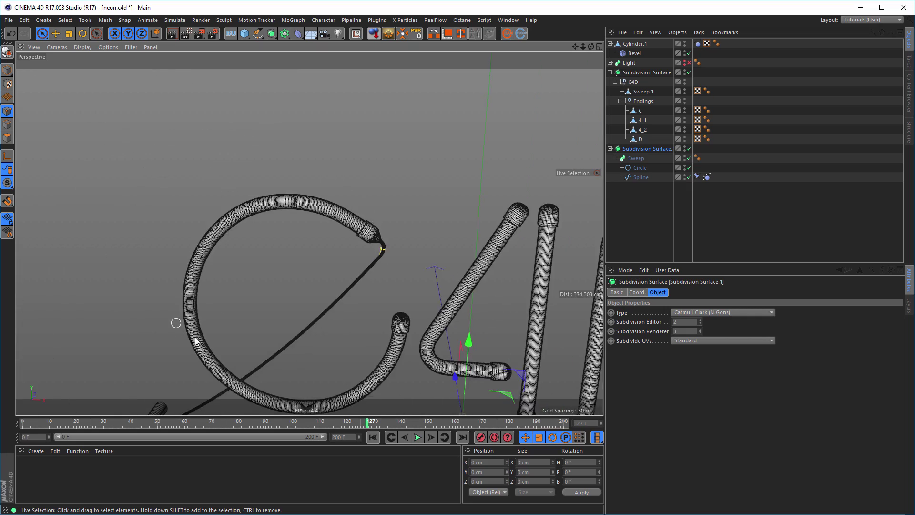
alt+middle_drag(225, 304, 304, 144)
alt+drag(310, 233, 256, 209)
alt+middle_drag(213, 273, 249, 196)
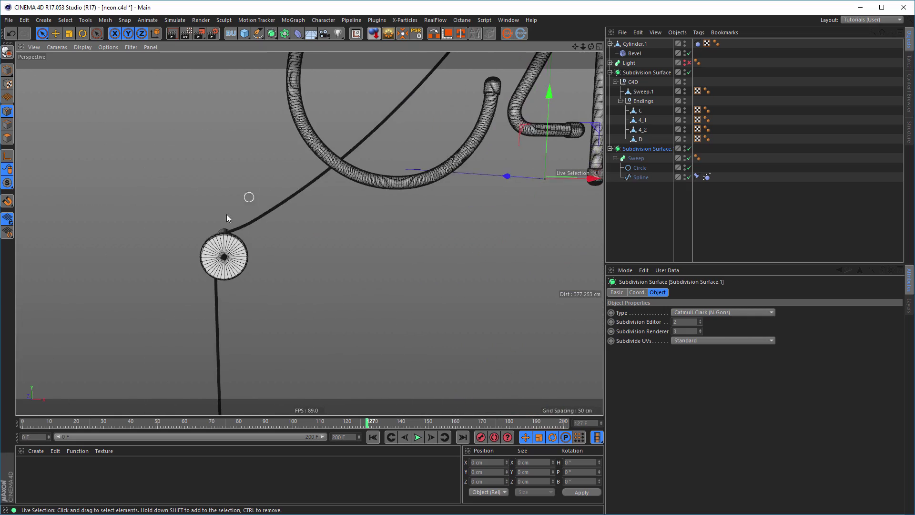
alt+right_drag(226, 214, 199, 245)
mouse_move(219, 230)
alt+mouse_down()
mouse_move(158, 255)
mouse_move(230, 223)
alt+mouse_up()
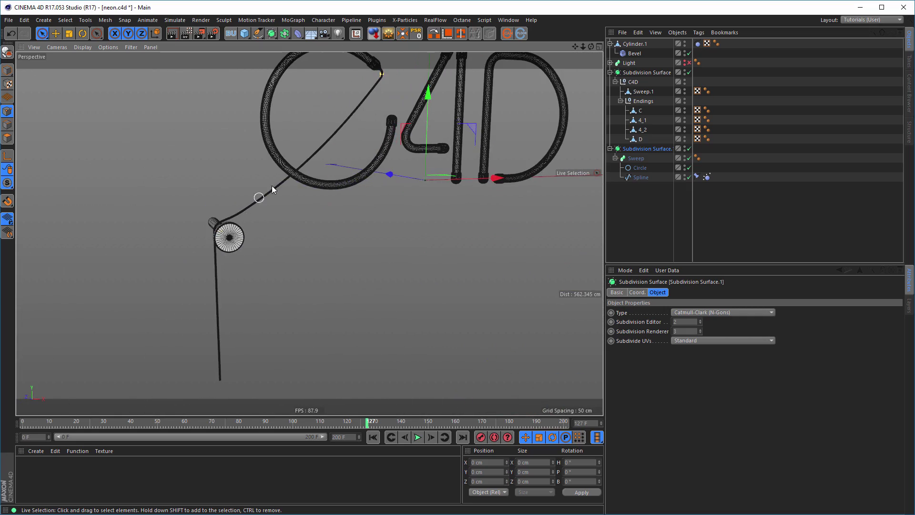
alt+right_drag(294, 173, 340, 163)
alt+drag(300, 165, 261, 175)
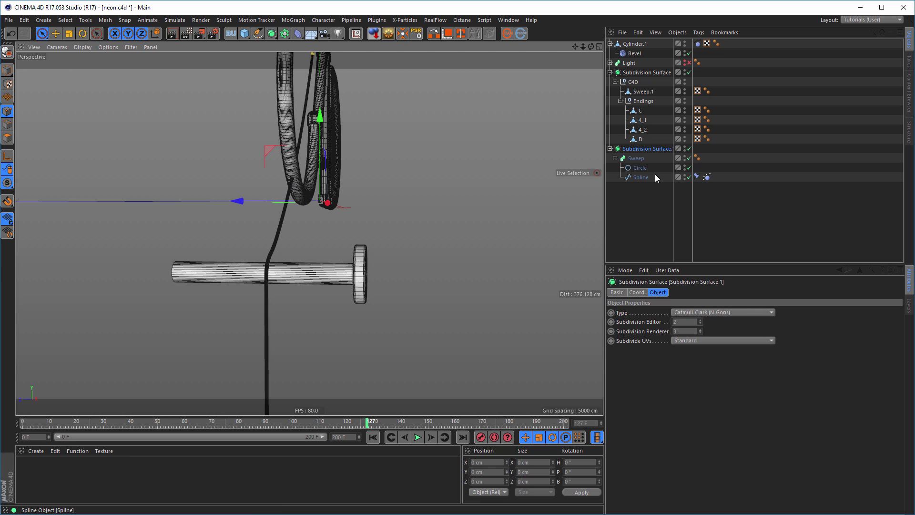
Disable the cable's Sweep and Subdivision Surface, and select the nine upper points of its spline between C's ending and the holder
click(638, 178)
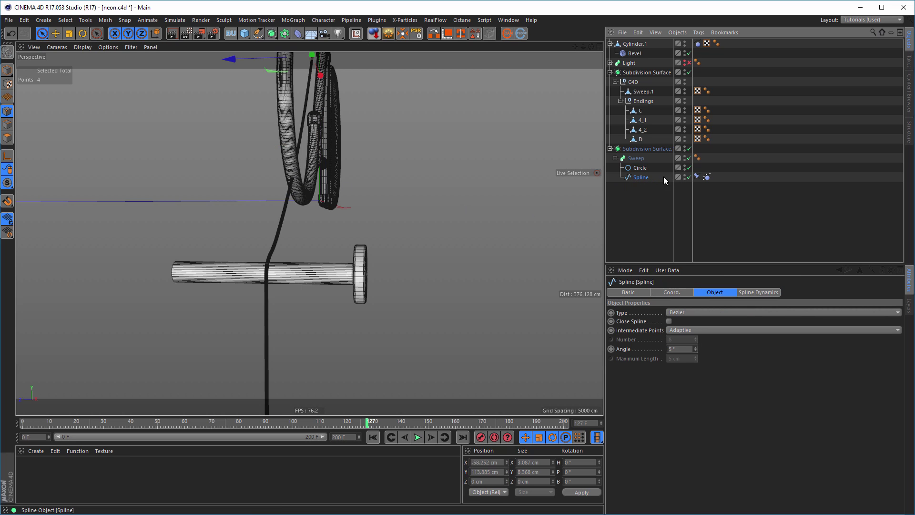
click(689, 157)
click(688, 149)
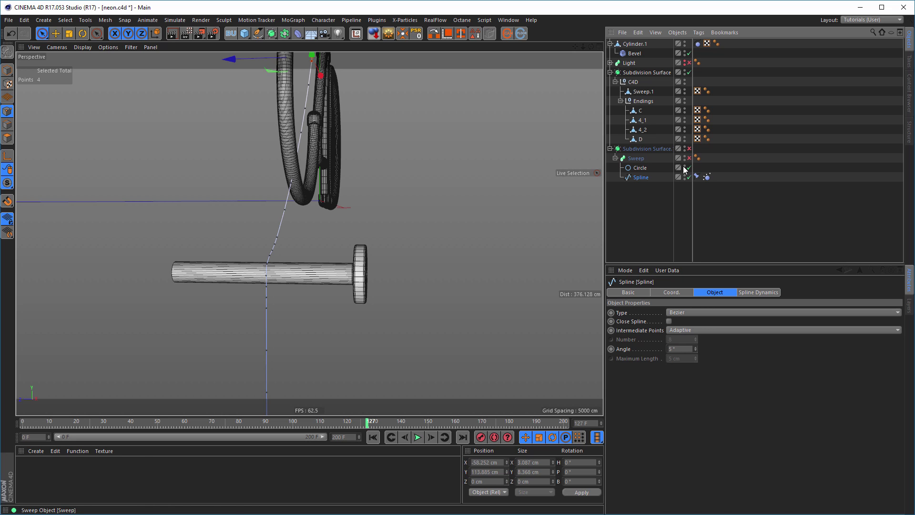
alt+drag(253, 221, 400, 230)
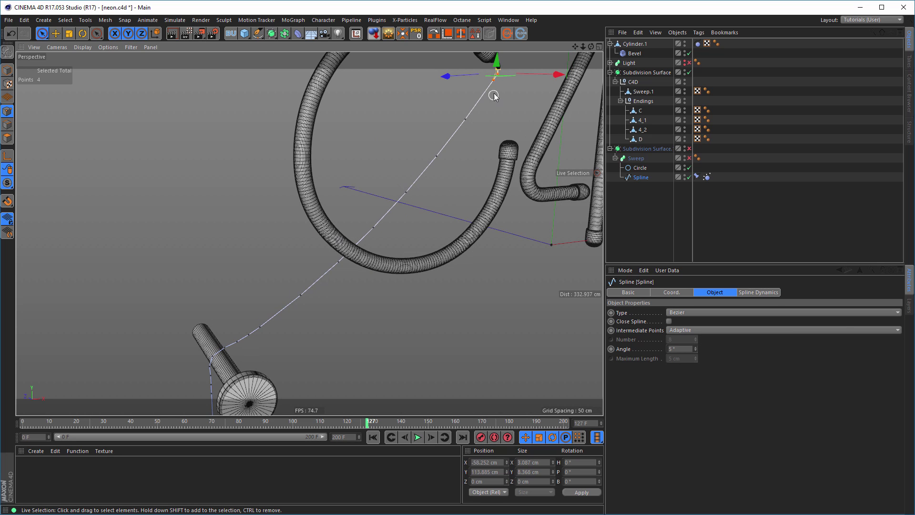
drag(483, 100, 421, 174)
alt+drag(367, 298, 353, 233)
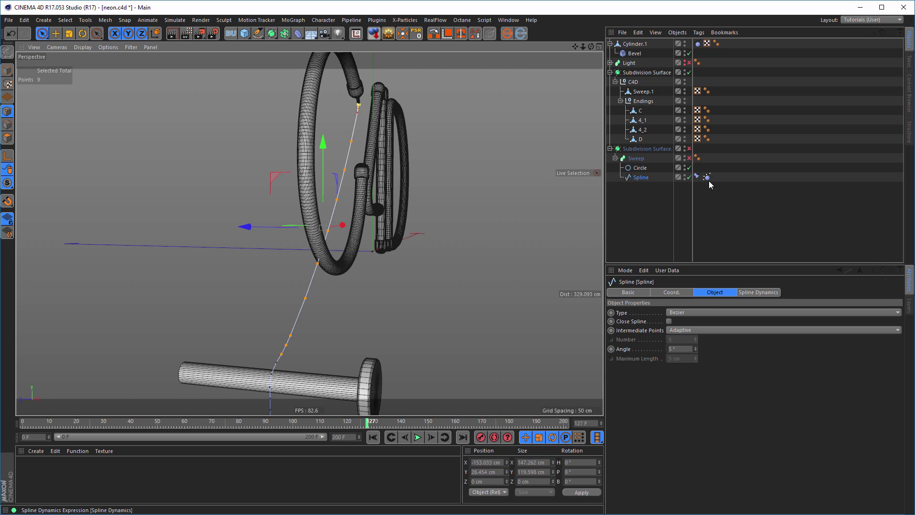
Deselect the spline points and check the bare spline's path past C from the front and side
drag(250, 227, 284, 236)
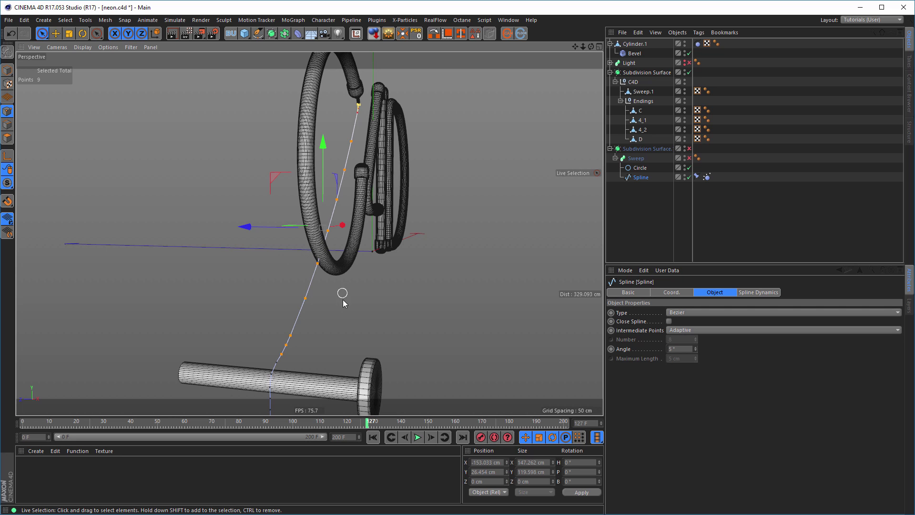
click(359, 310)
alt+drag(359, 310, 347, 272)
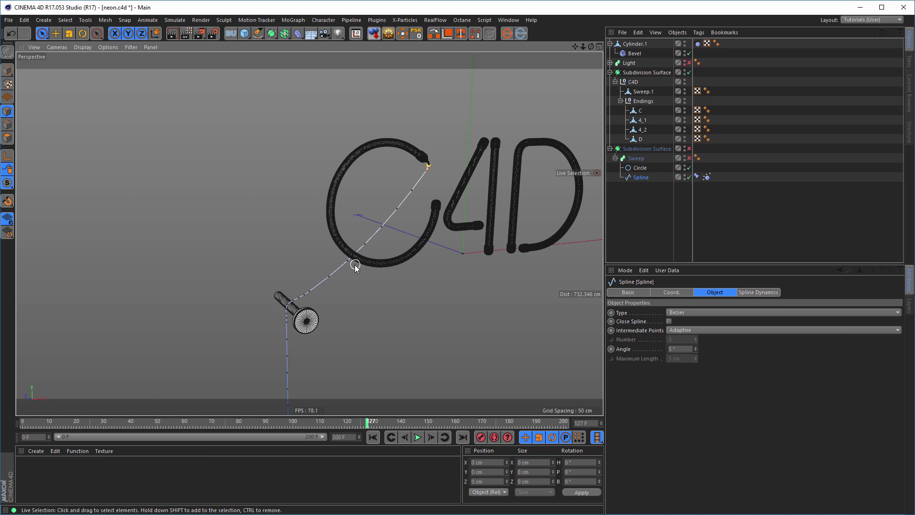
mouse_move(355, 258)
alt+mouse_down()
mouse_move(266, 259)
mouse_move(357, 265)
alt+mouse_up()
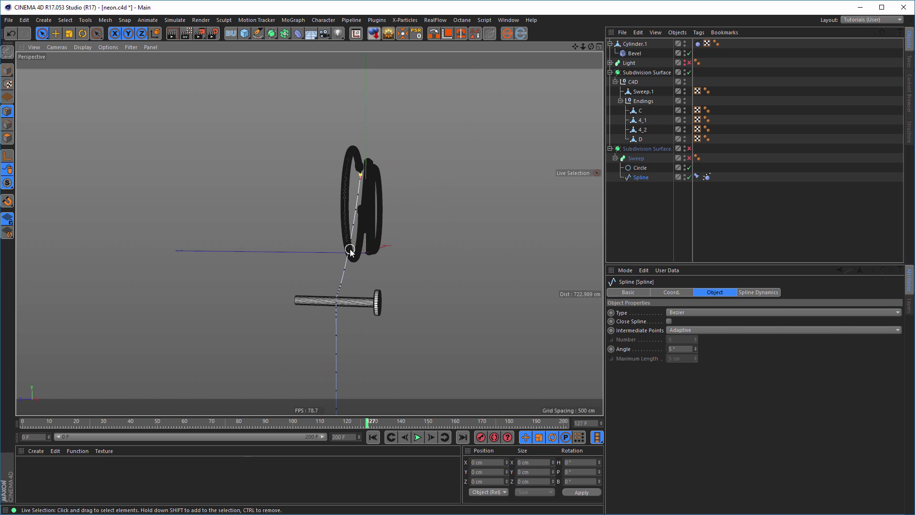
Enable the cable's Subdivision Surface and Sweep again, and check the cable between C's tube and the holder
click(634, 159)
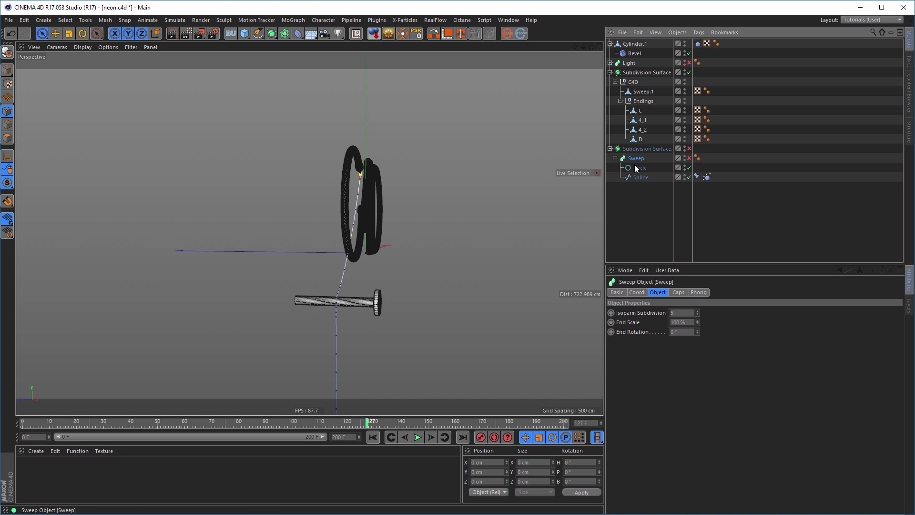
click(689, 148)
click(690, 157)
scroll(369, 292, up, 5)
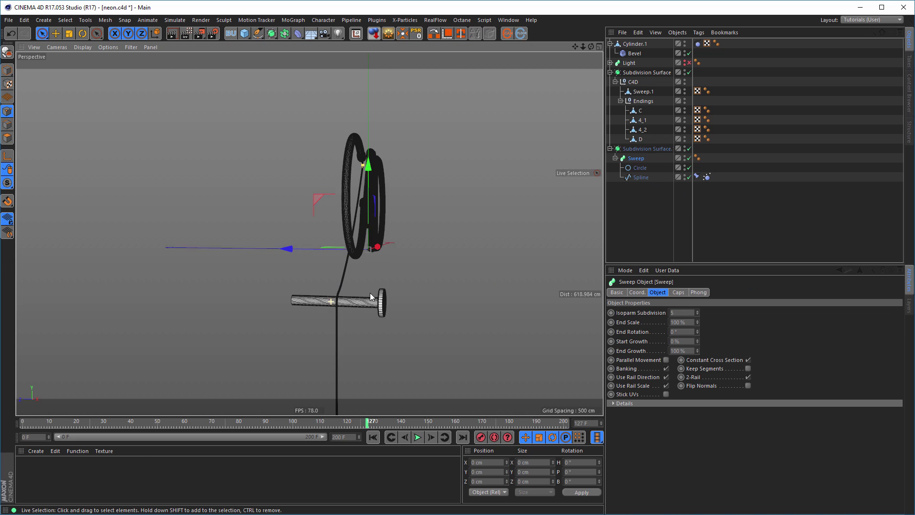
alt+drag(410, 275, 348, 281)
alt+right_drag(349, 279, 306, 297)
alt+middle_drag(306, 297, 210, 327)
alt+drag(323, 245, 383, 255)
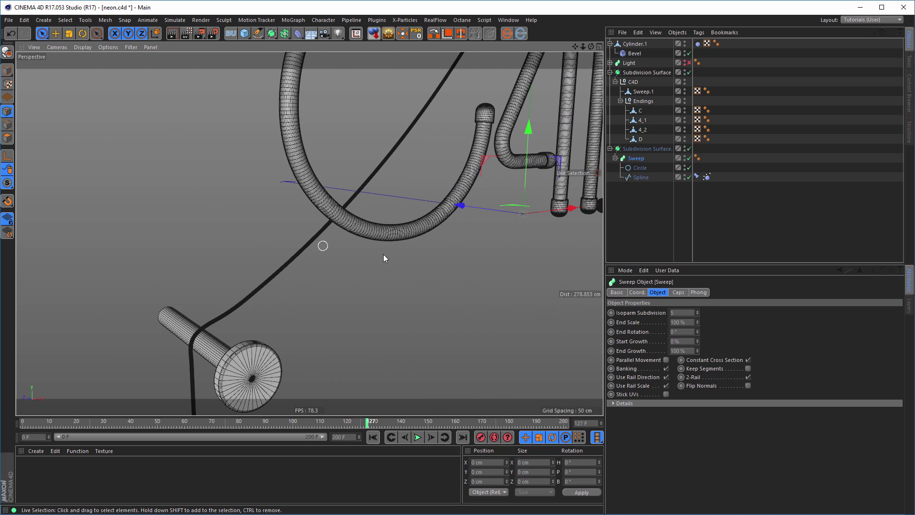
Disable the cable's Subdivision Surface, duplicate the Sweep outside it, and hide and collapse the original group as a backup
click(689, 149)
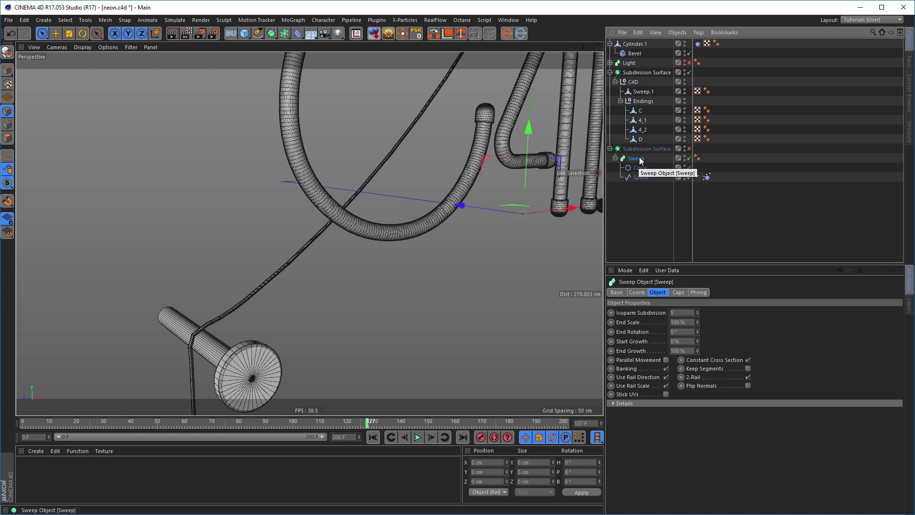
drag(640, 160, 628, 226)
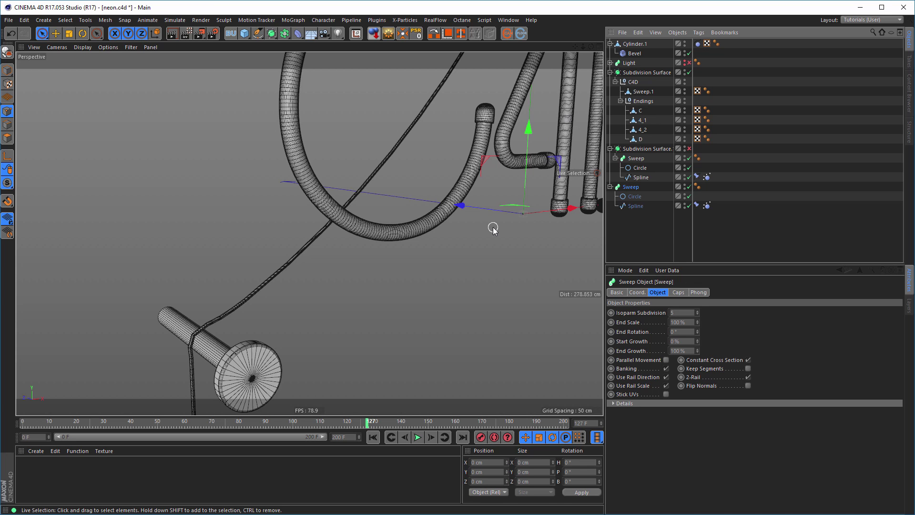
alt+right_drag(461, 235, 396, 254)
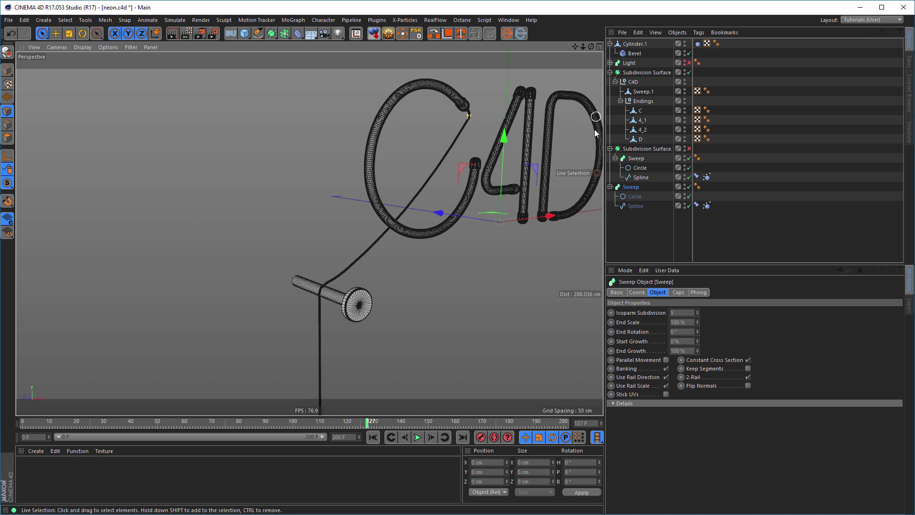
alt+middle_drag(489, 183, 362, 209)
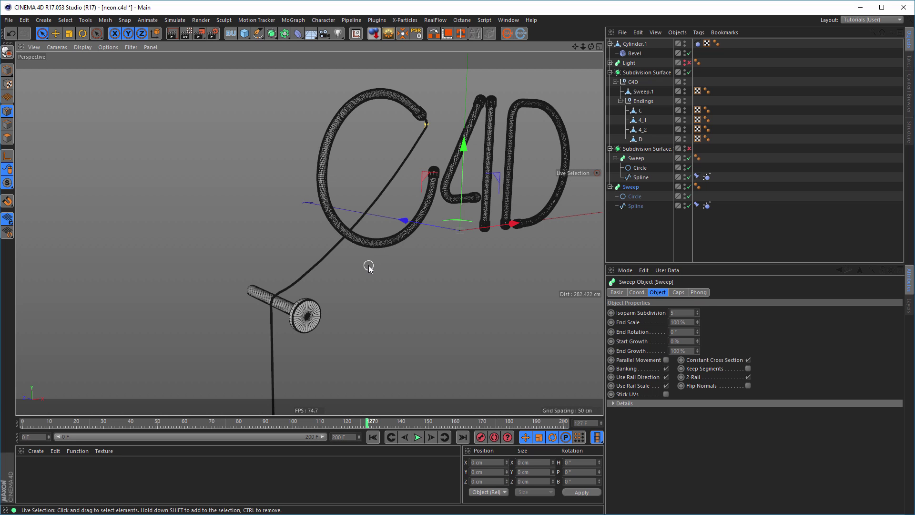
scroll(372, 255, up, 3)
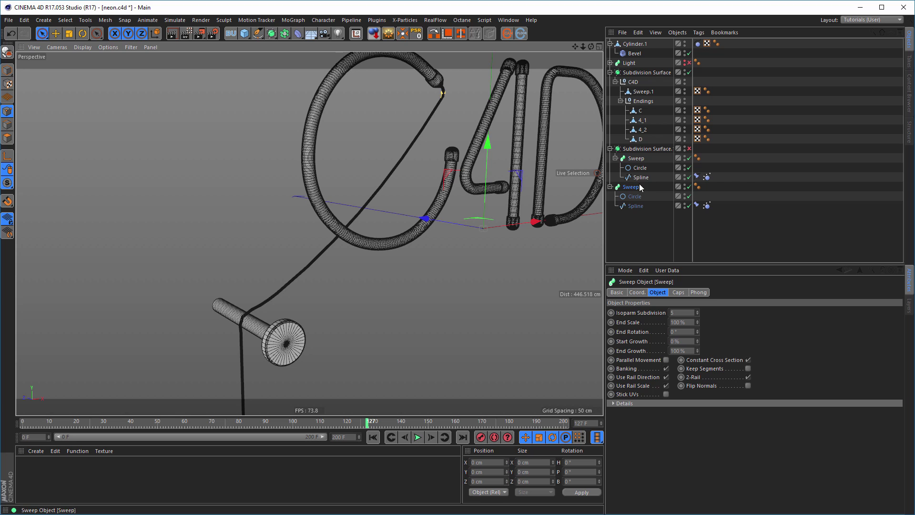
alt+double_click(685, 149)
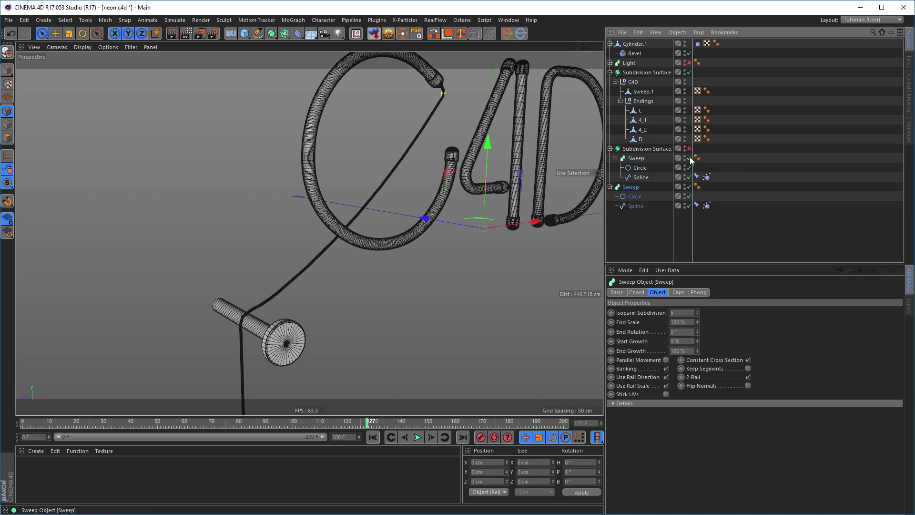
click(610, 149)
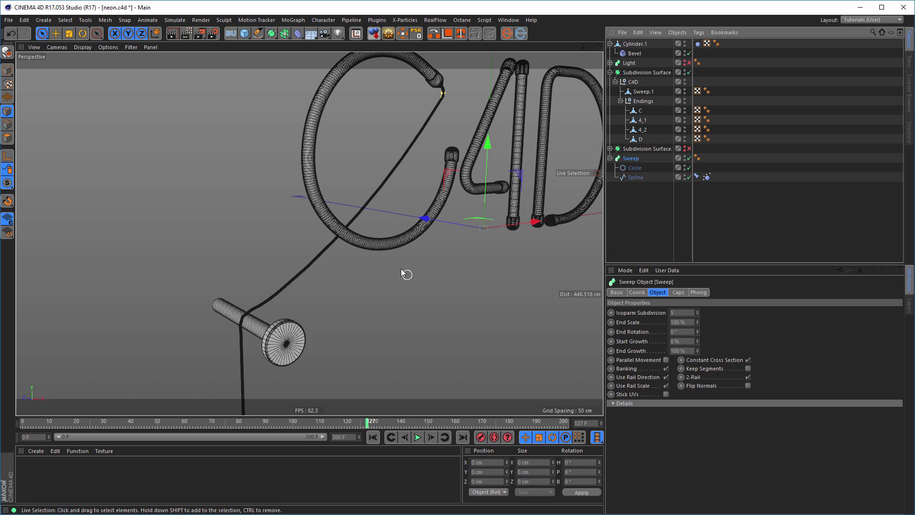
Examine up close where the duplicated cable crosses the lower part of C's tube
alt+drag(261, 325, 227, 304)
alt+right_drag(268, 318, 359, 267)
alt+middle_drag(358, 264, 325, 365)
alt+middle_drag(368, 178, 327, 309)
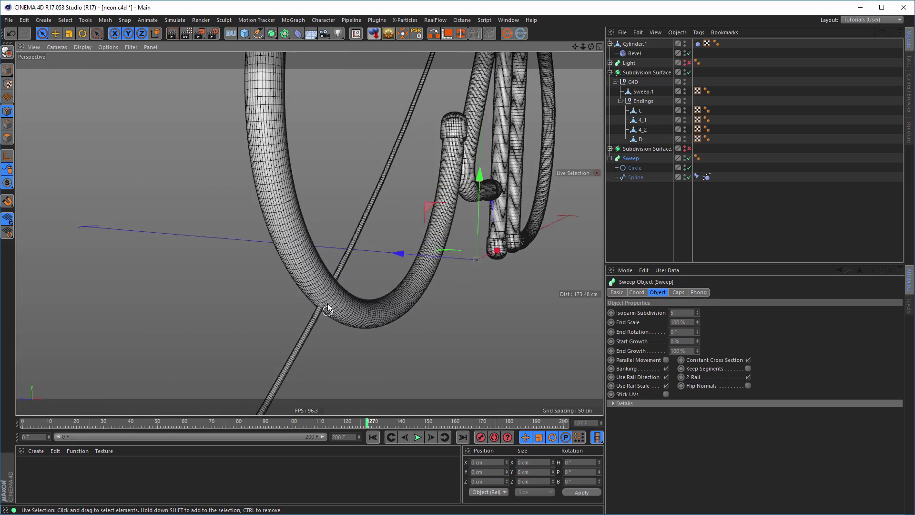
Collapse the duplicated cable Sweep into a single polygon object and delete its two polygon selection tags, C1 and C2
mouse_move(333, 289)
alt+mouse_down()
mouse_move(358, 281)
mouse_move(340, 279)
mouse_move(344, 270)
mouse_move(221, 309)
mouse_move(339, 296)
alt+mouse_up()
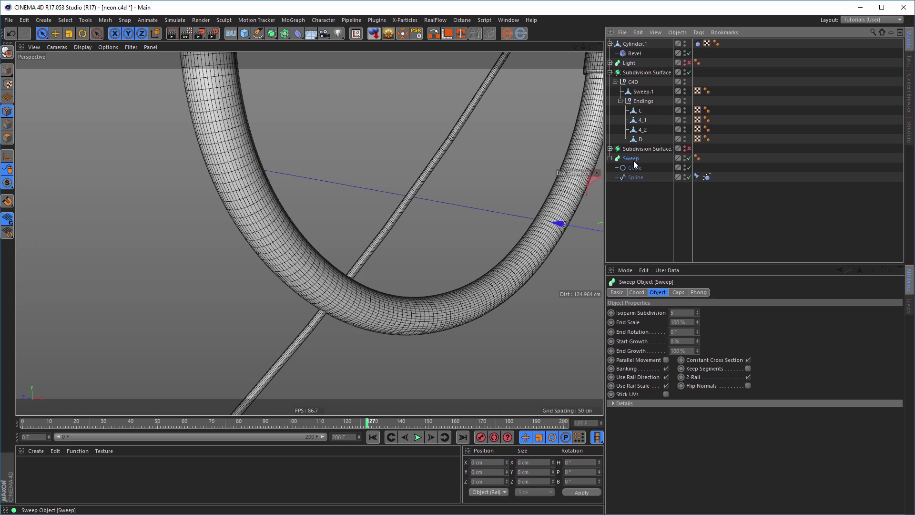
click(389, 34)
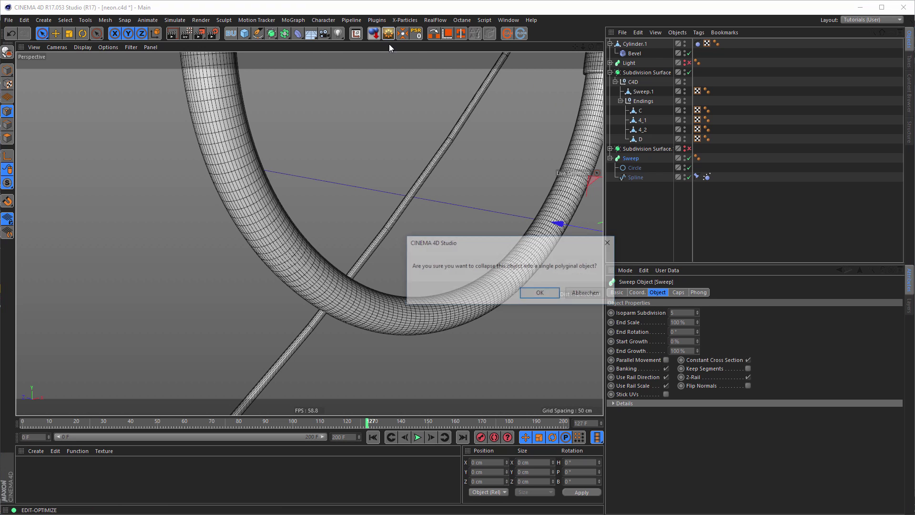
click(528, 293)
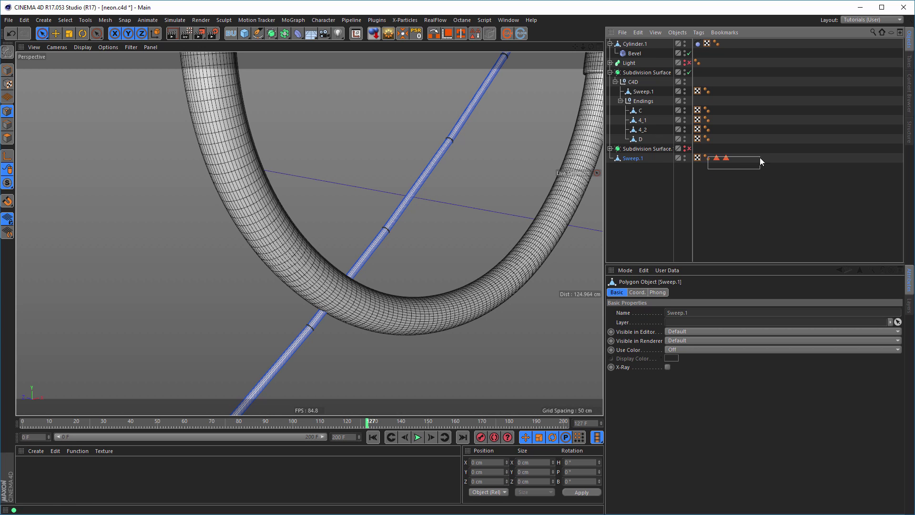
click(705, 170)
drag(763, 149, 764, 149)
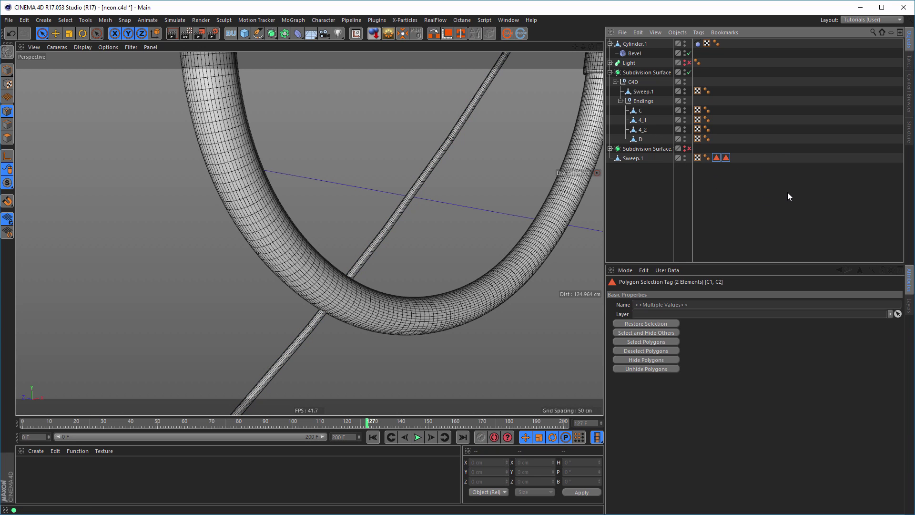
key(Delete)
Loop-select the edge ring around the polygon cable just below where it enters the lower part of C's tube
alt+drag(370, 282, 374, 230)
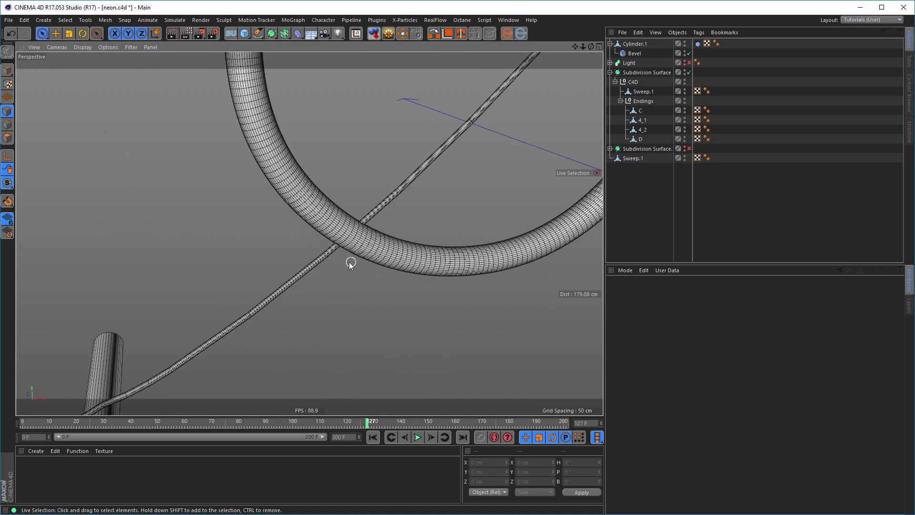
scroll(351, 265, up, 5)
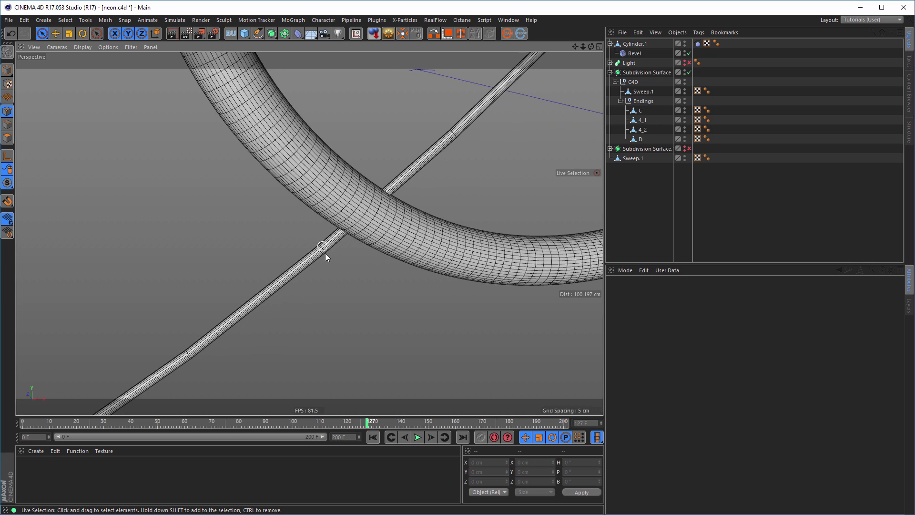
alt+right_drag(320, 249, 421, 229)
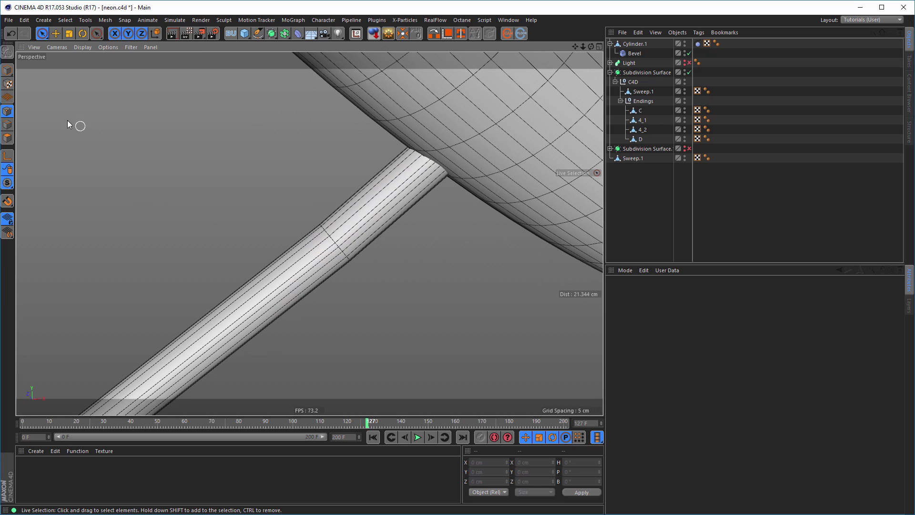
key(u)
key(l)
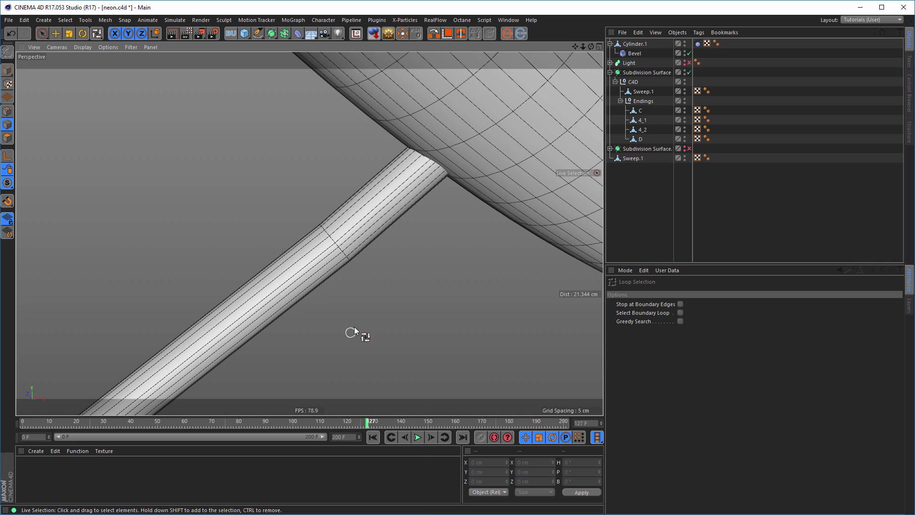
click(633, 158)
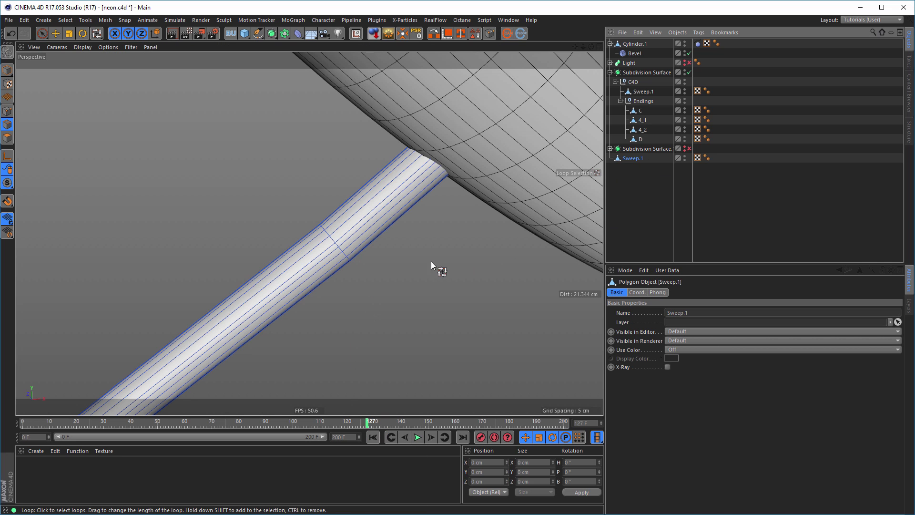
click(336, 244)
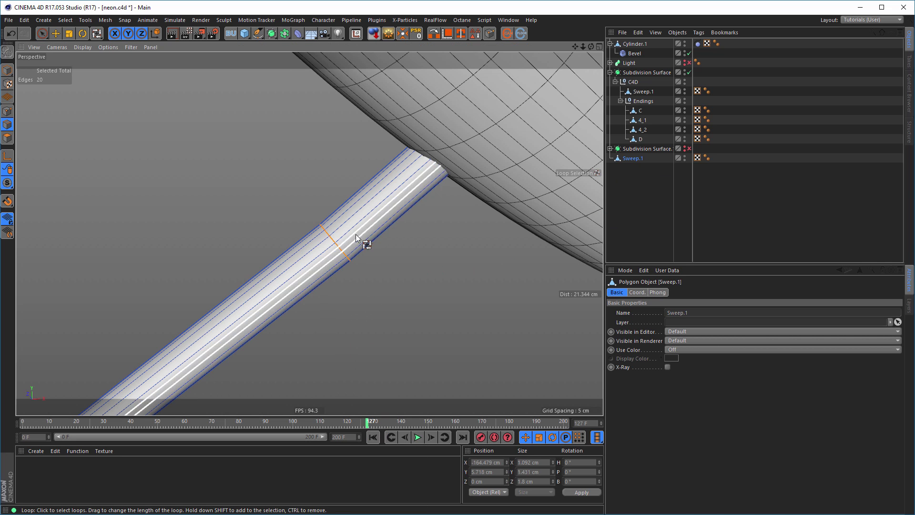
Set the Live Selection mode to Soft Selection and check its falloff along the cable on both sides of C's tube
scroll(267, 268, down, 5)
scroll(336, 236, up, 6)
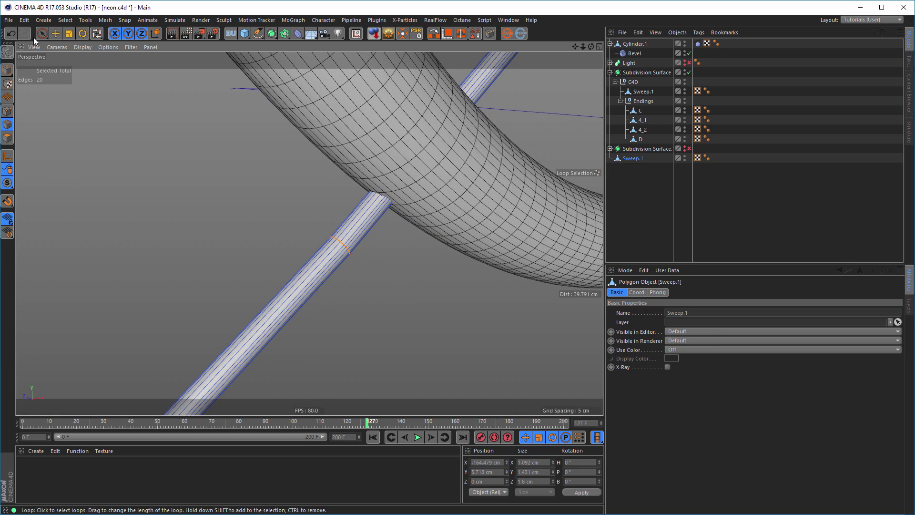
click(42, 36)
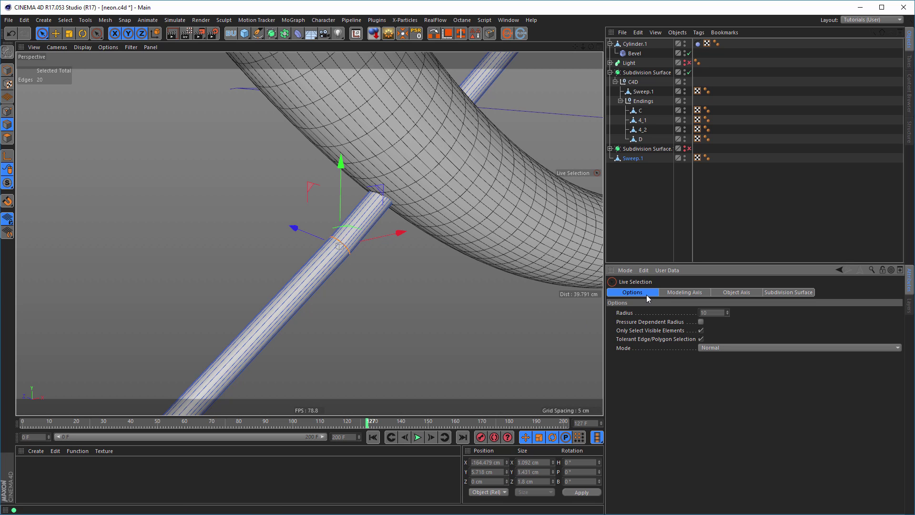
click(708, 348)
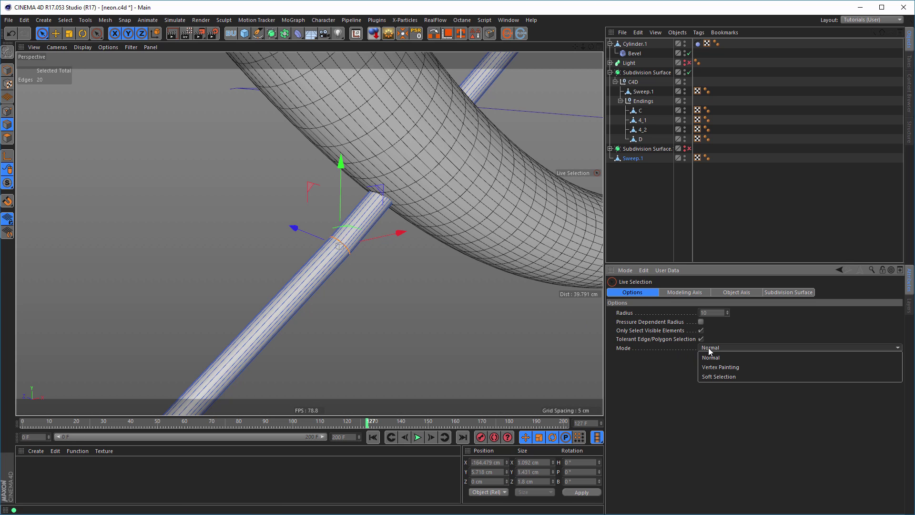
click(710, 377)
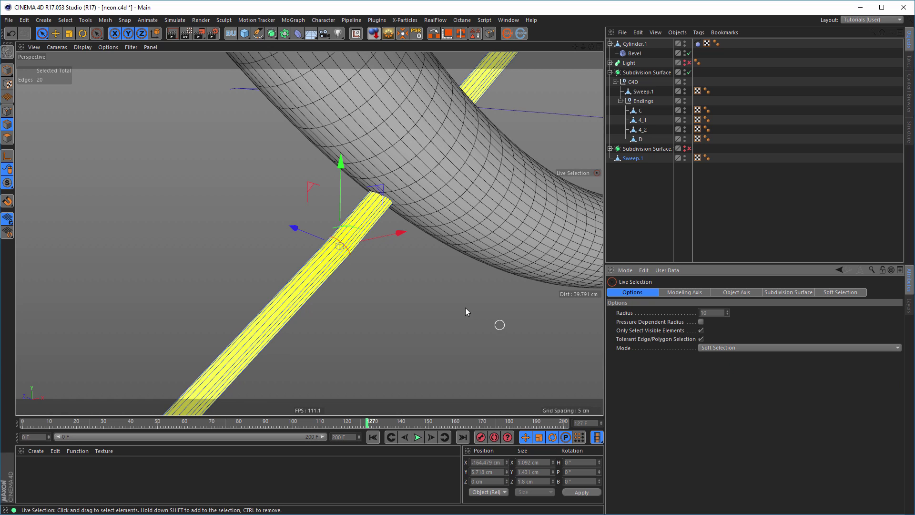
mouse_move(465, 307)
alt+mouse_down()
mouse_move(335, 286)
mouse_move(290, 299)
mouse_move(343, 316)
alt+mouse_up()
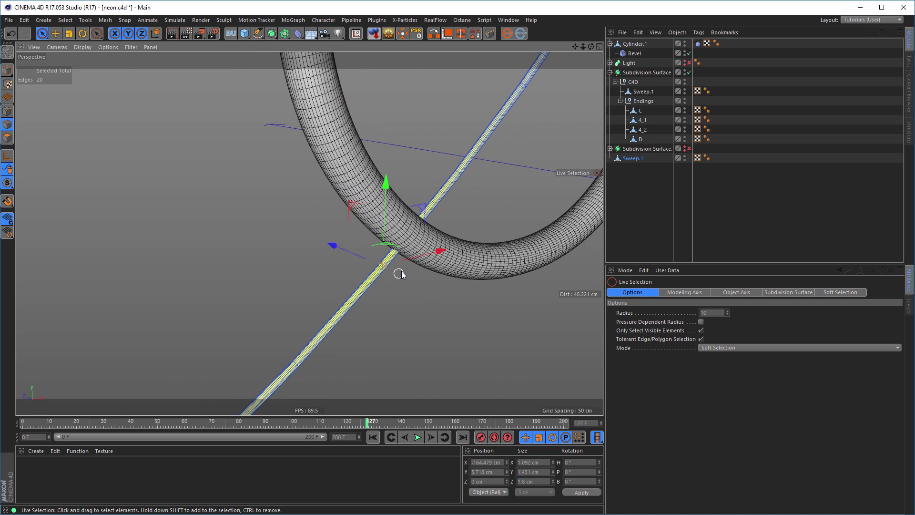
alt+middle_drag(399, 265, 448, 275)
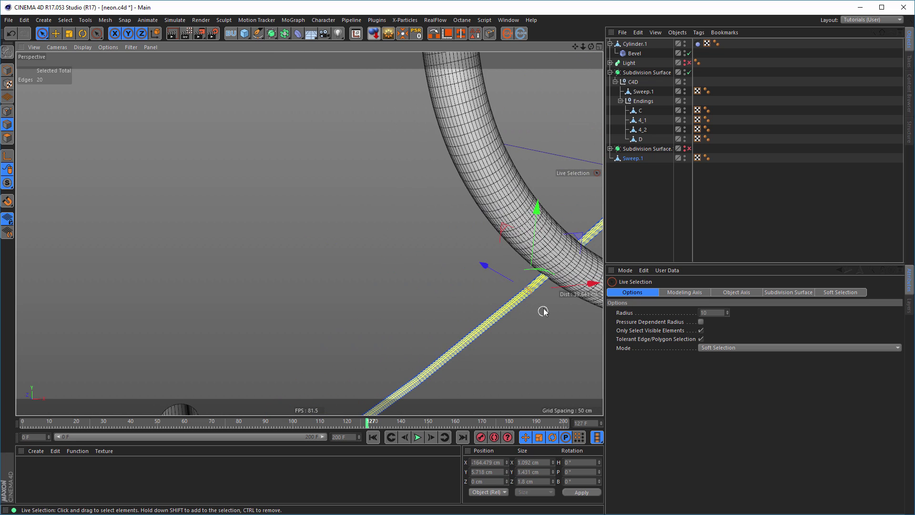
alt+middle_drag(543, 311, 516, 300)
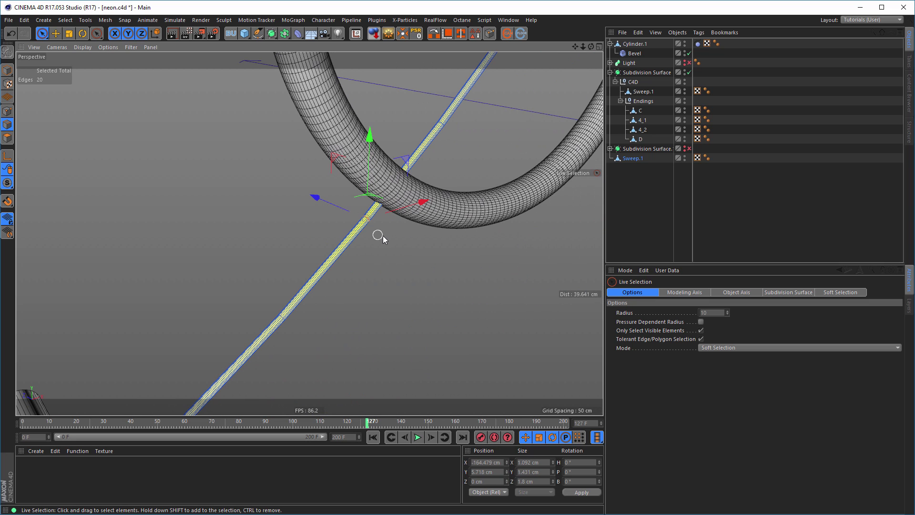
alt+drag(367, 241, 407, 257)
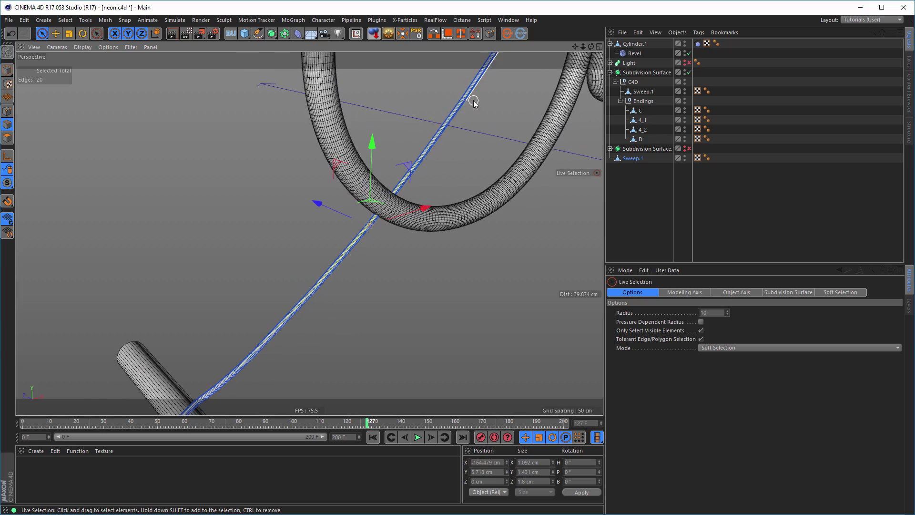
alt+right_drag(412, 157, 530, 129)
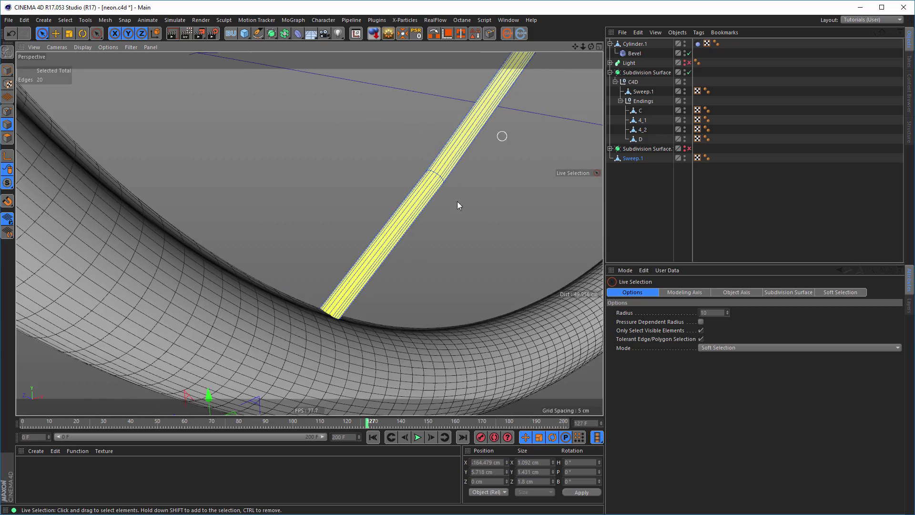
alt+right_drag(442, 222, 375, 271)
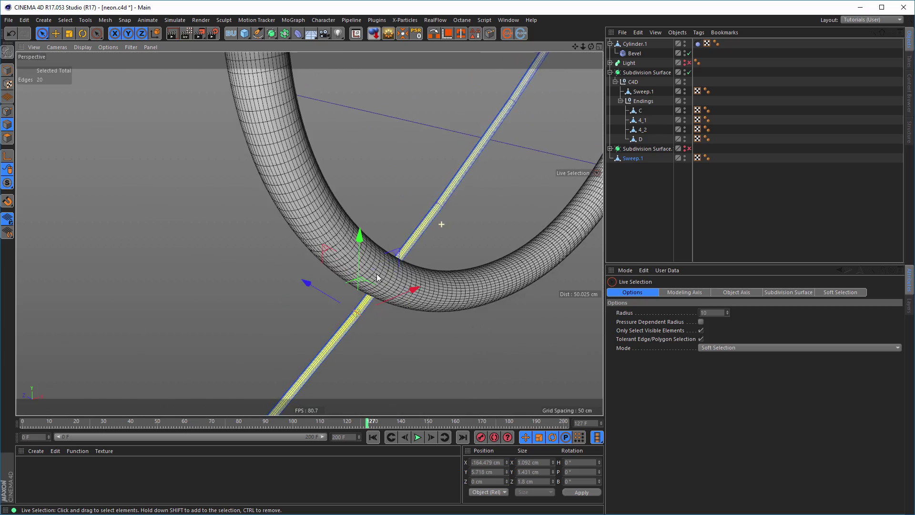
Try to pull the cable's selected edges along the Z axis, and undo the move
alt+drag(374, 271, 260, 296)
mouse_move(260, 296)
alt+right_down()
mouse_move(236, 304)
mouse_move(255, 300)
alt+right_up()
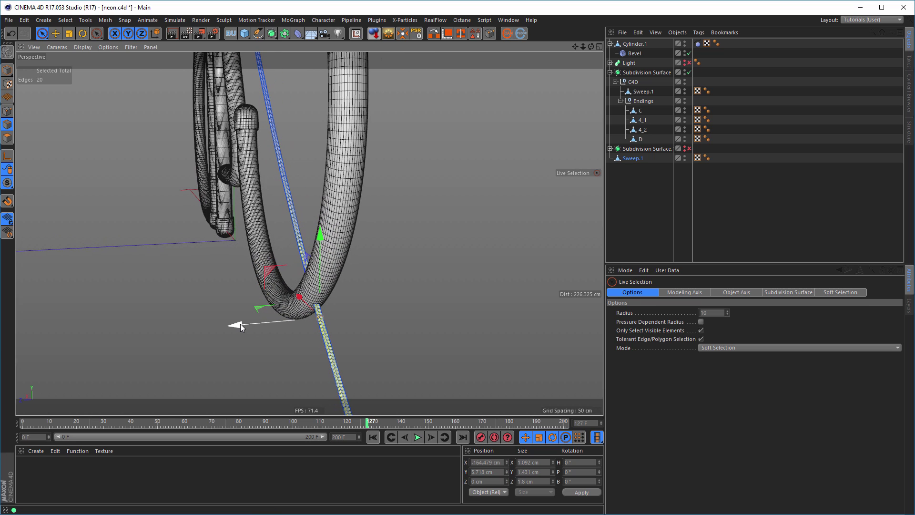
drag(240, 323, 209, 319)
key(ctrl+z)
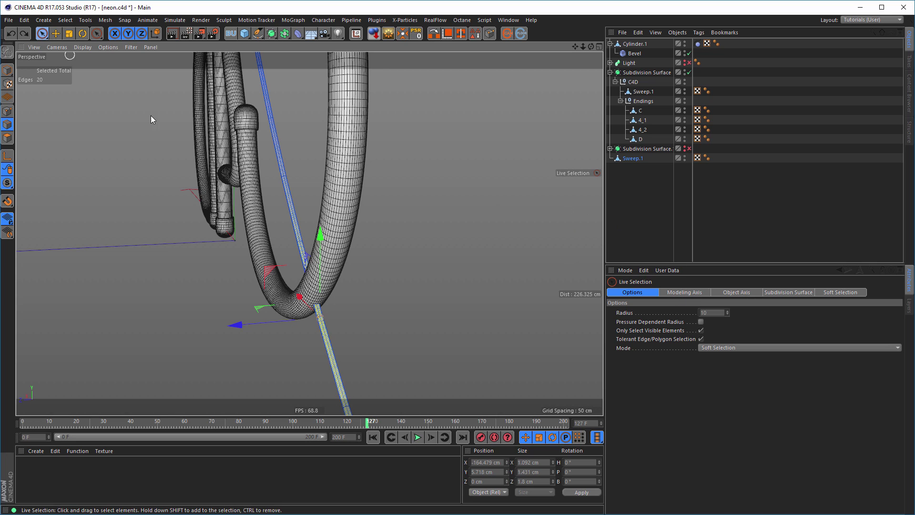
Undo the trial move of the cable edges and reduce the soft selection radius to 92 cm
click(818, 293)
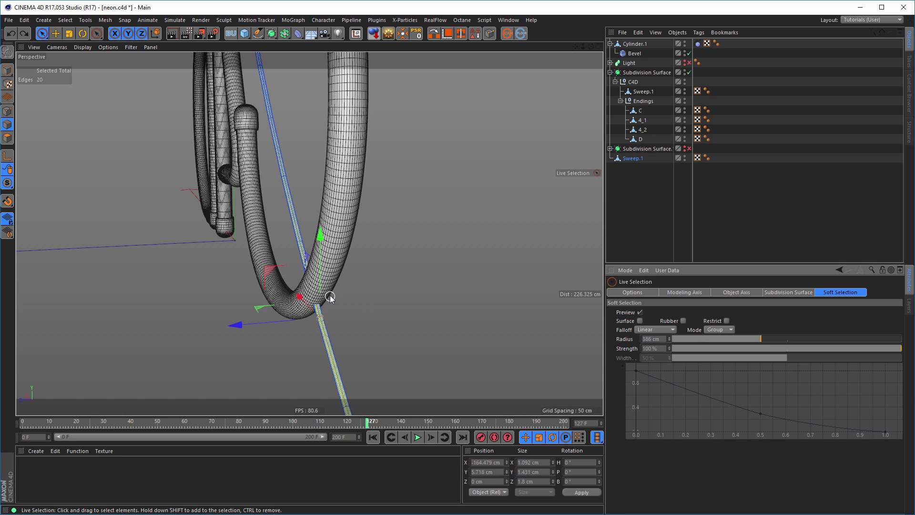
alt+drag(330, 297, 370, 304)
alt+right_drag(361, 304, 251, 304)
mouse_move(250, 303)
alt+mouse_down()
mouse_move(309, 296)
mouse_move(222, 274)
mouse_move(414, 284)
mouse_move(250, 312)
alt+mouse_up()
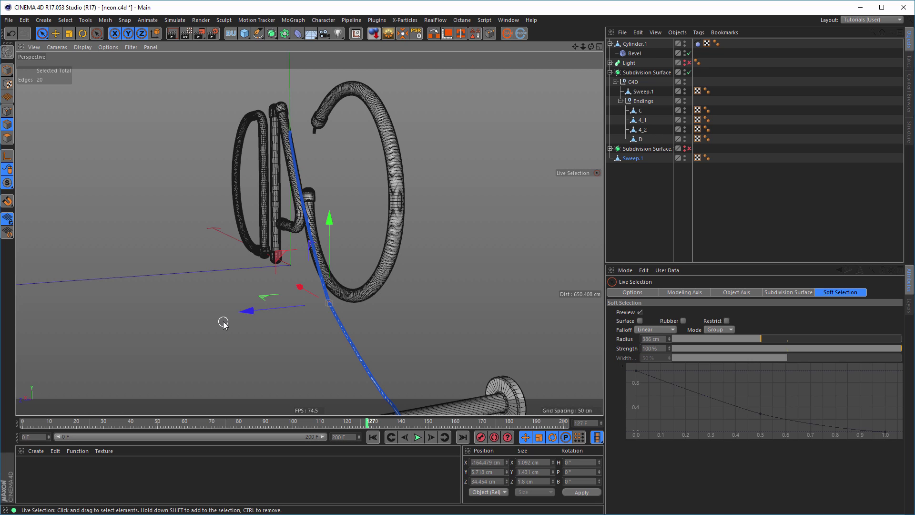
key(ctrl+z)
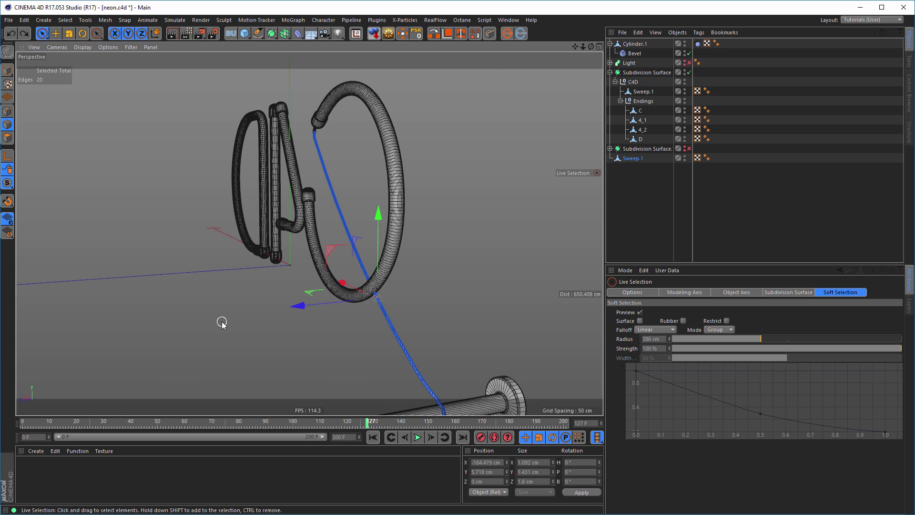
click(697, 339)
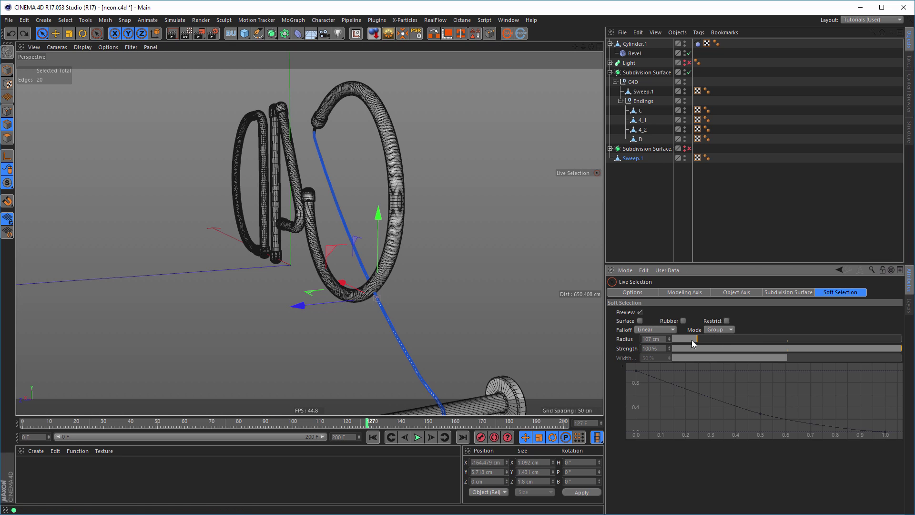
scroll(373, 310, up, 5)
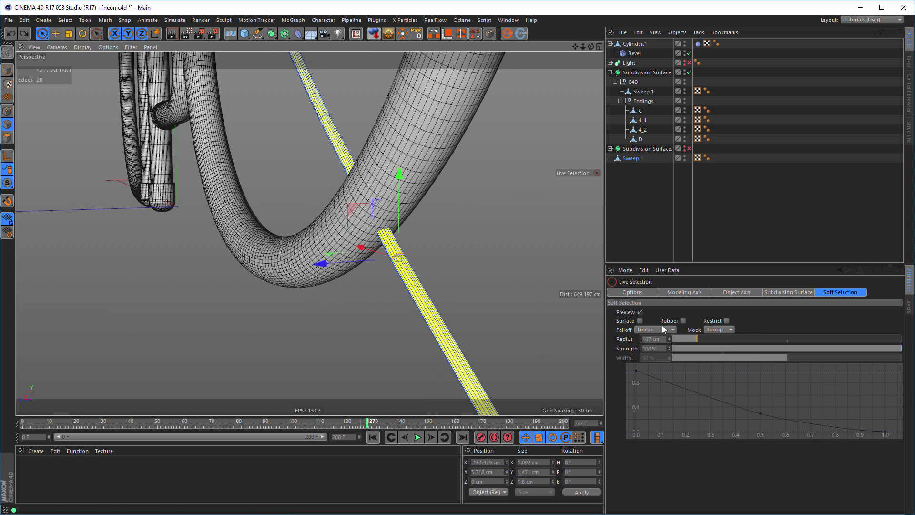
drag(687, 338, 686, 338)
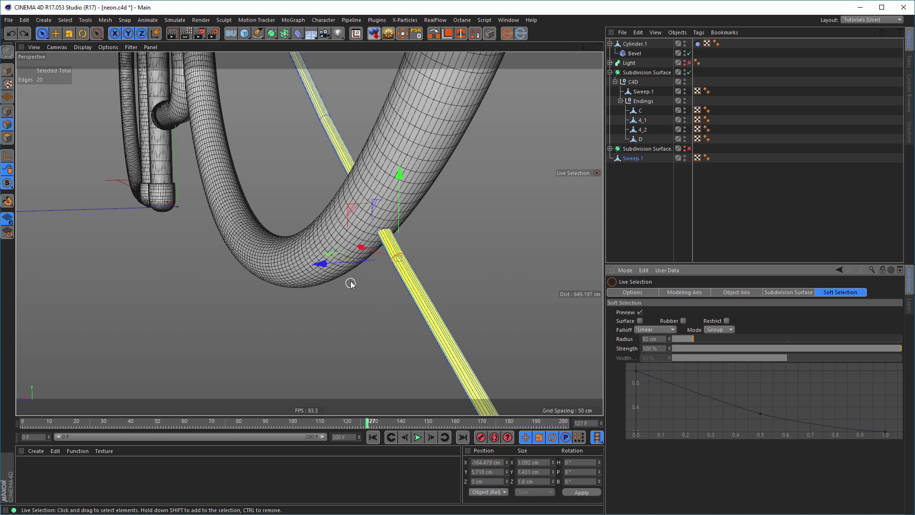
Pull the cable's selected edges about 6.4 cm along Z past the C tube and compare with the hidden original cable
drag(323, 263, 266, 267)
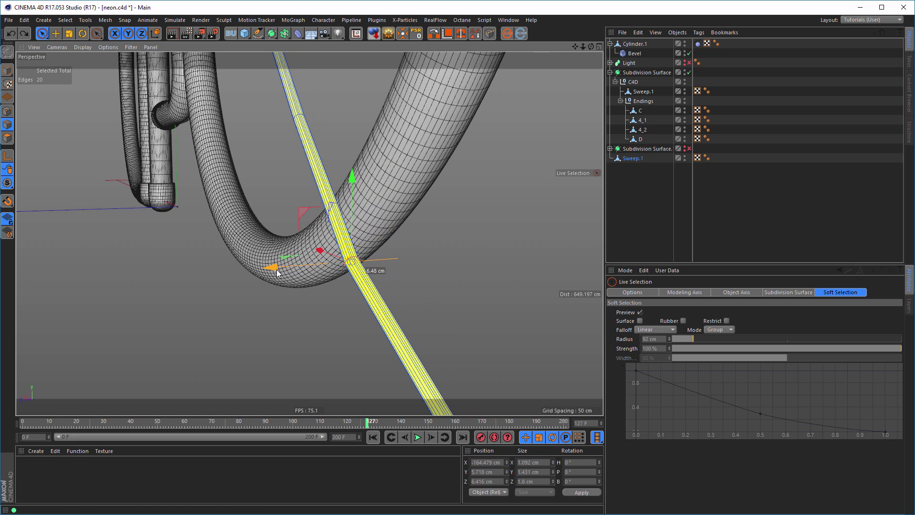
click(685, 147)
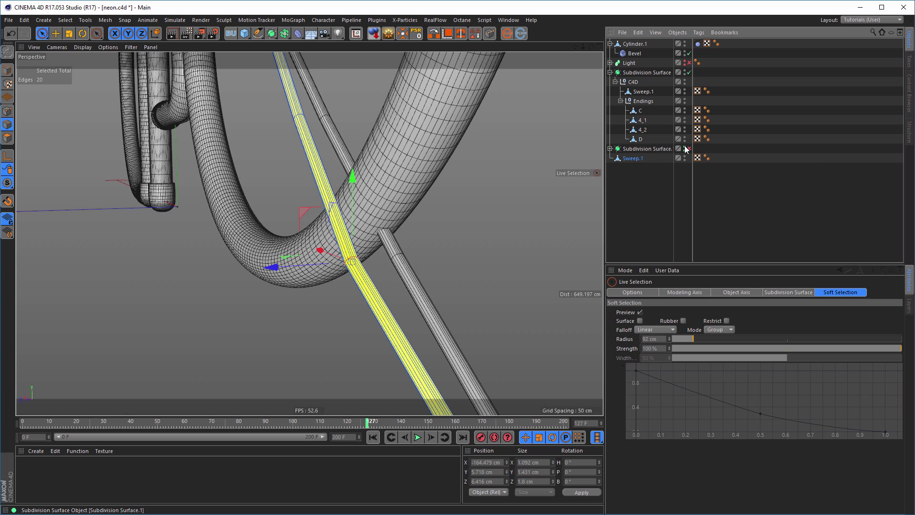
click(685, 148)
Place the loose cable Sweep.1 in a new Subdivision Surface and nudge its selected edges to about 5.9 cm in Z, clear of the C tube
click(629, 160)
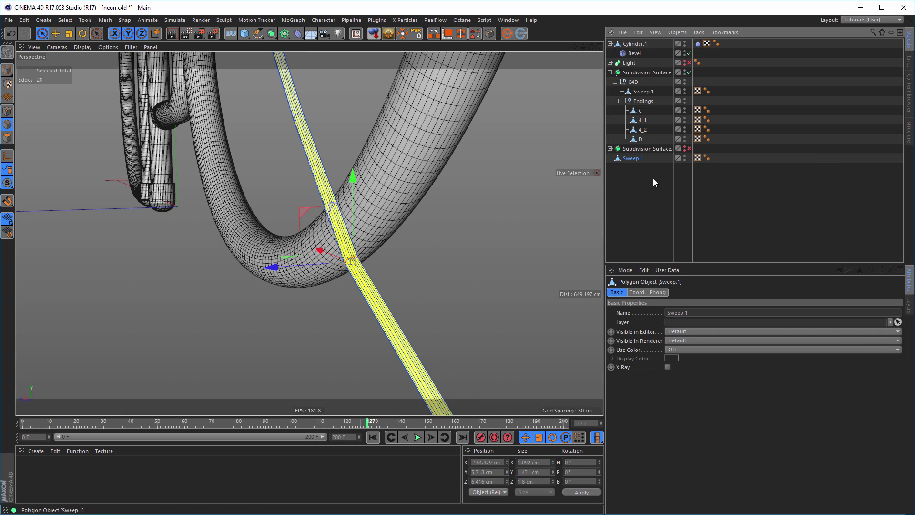
alt+click(272, 36)
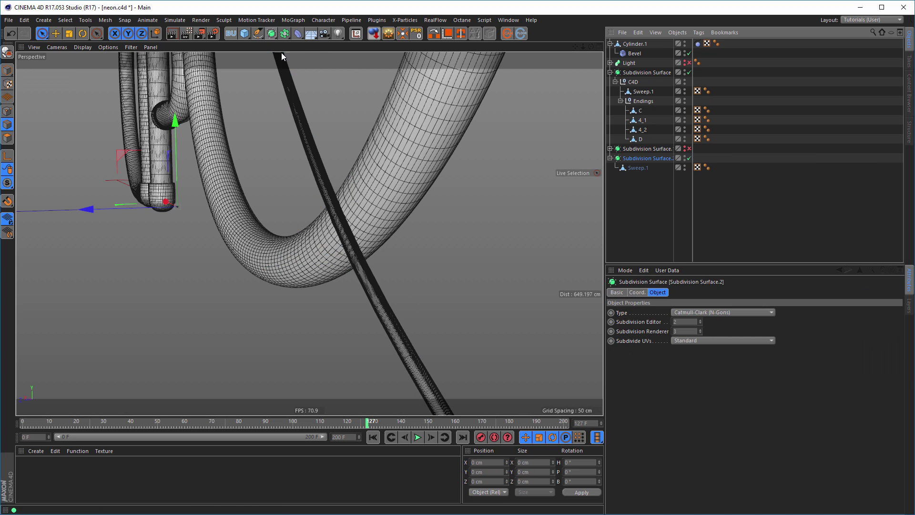
scroll(400, 200, up, 10)
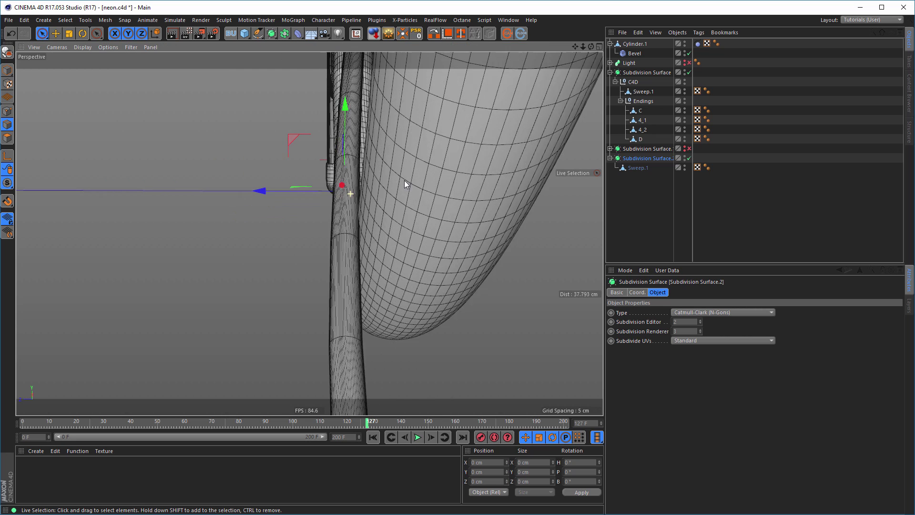
scroll(374, 192, up, 2)
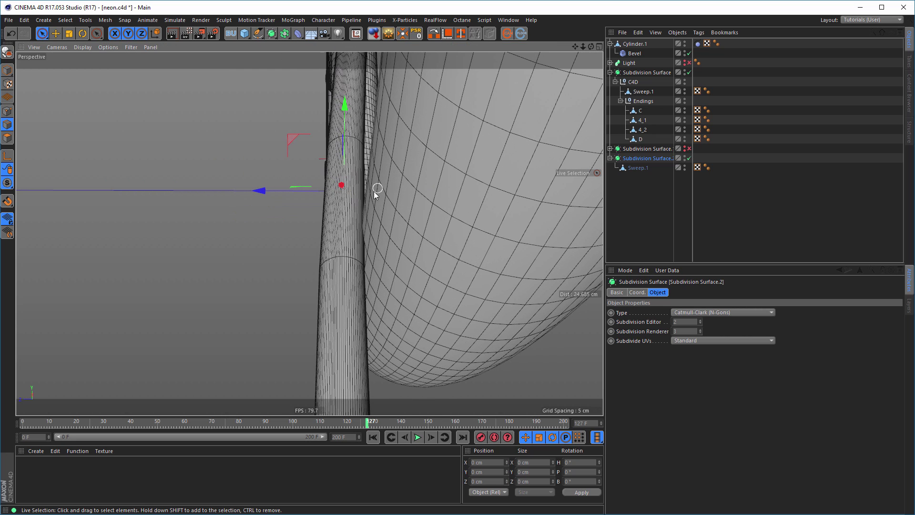
click(631, 168)
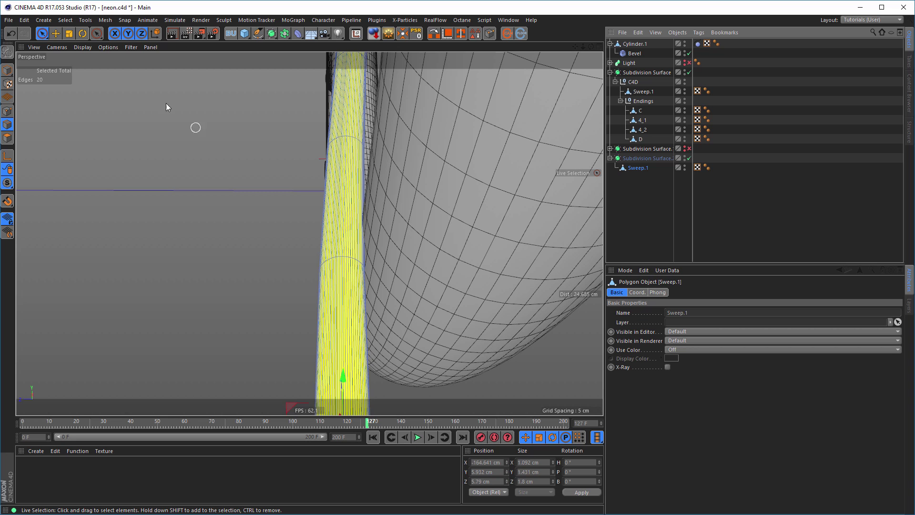
click(43, 33)
alt+drag(302, 228, 279, 257)
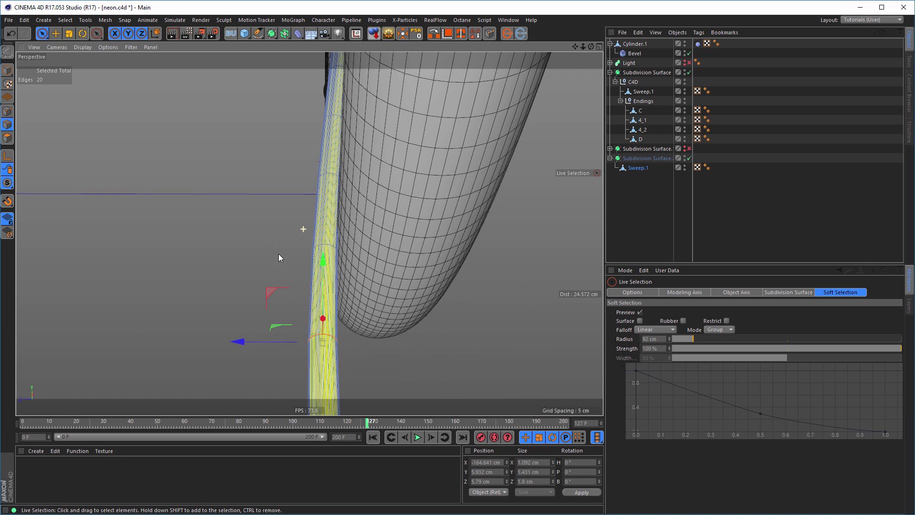
drag(244, 342, 241, 342)
Examine the cable's path from the C's end cap past the tube to the wall peg from several angles
alt+right_drag(404, 219, 248, 262)
alt+drag(420, 226, 557, 227)
alt+right_drag(429, 226, 357, 242)
alt+drag(408, 235, 383, 186)
alt+right_drag(343, 81, 475, 113)
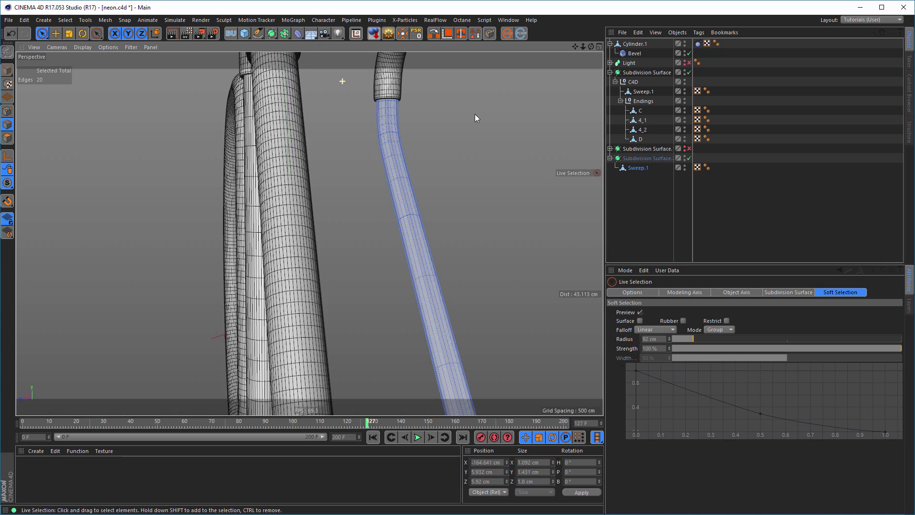
alt+right_drag(395, 117, 233, 210)
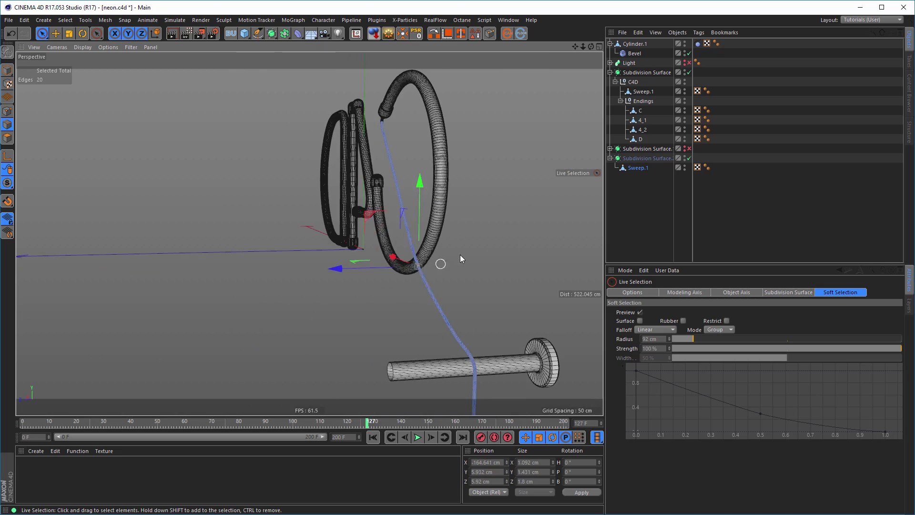
alt+drag(562, 255, 500, 257)
alt+drag(327, 262, 395, 267)
scroll(416, 255, down, 3)
alt+middle_drag(417, 253, 485, 178)
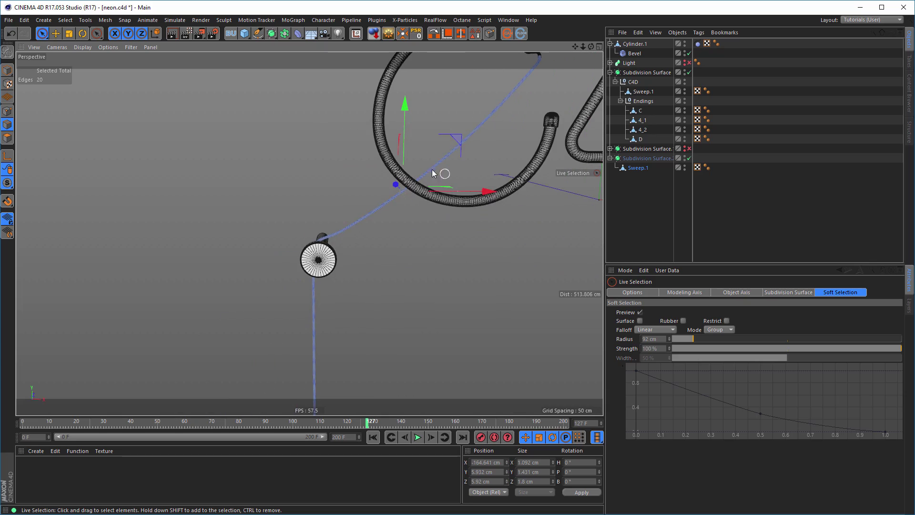
alt+middle_drag(348, 219, 230, 284)
alt+drag(348, 231, 373, 236)
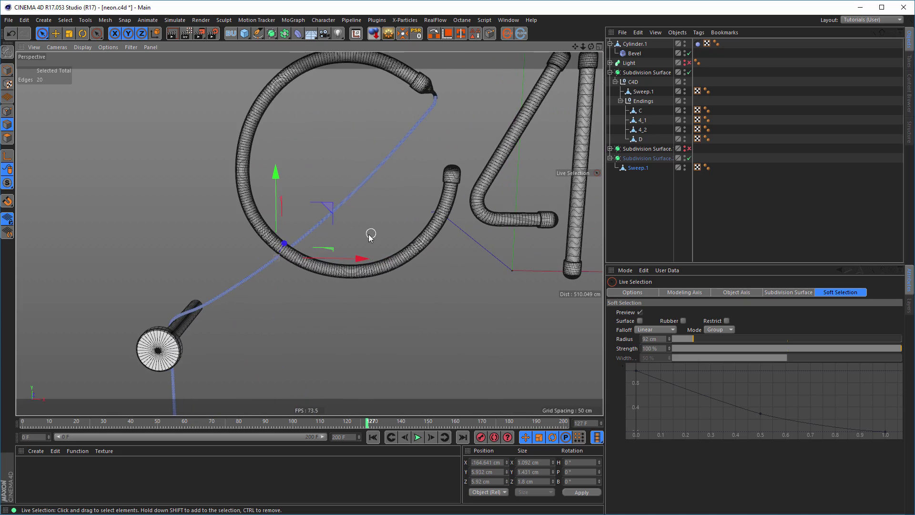
alt+middle_drag(406, 233, 272, 226)
scroll(364, 243, down, 5)
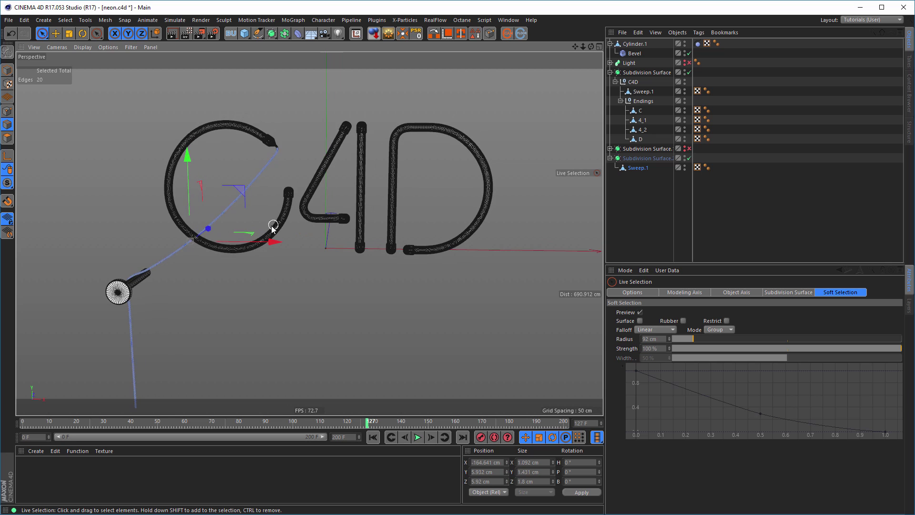
alt+drag(272, 228, 261, 245)
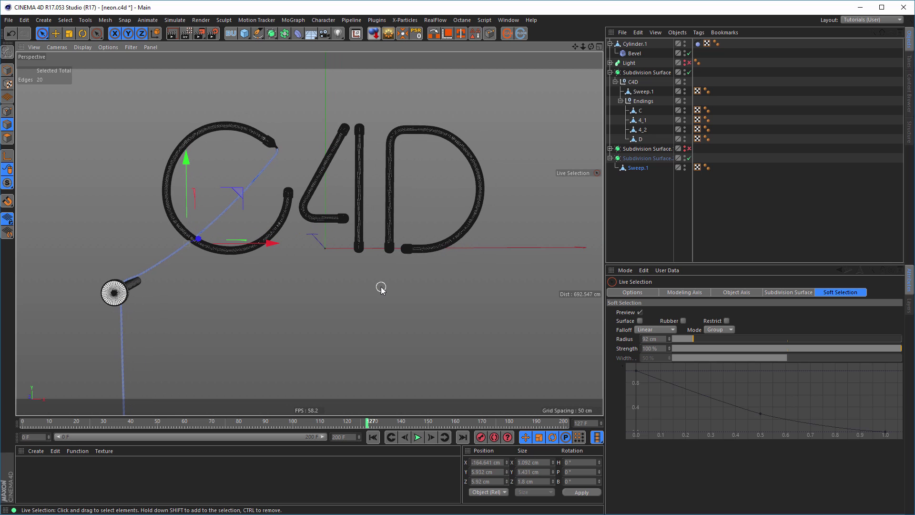
Select the cable Sweep.1 and save the project
click(643, 169)
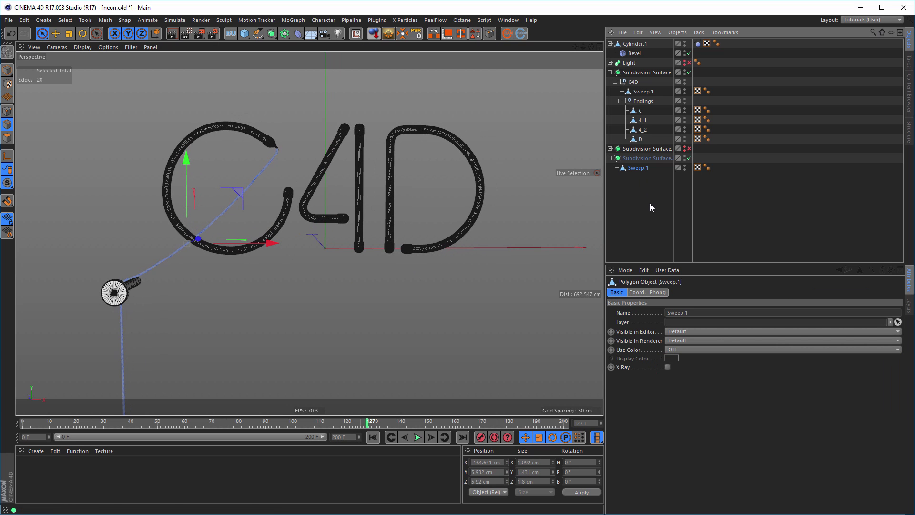
key(ctrl+s)
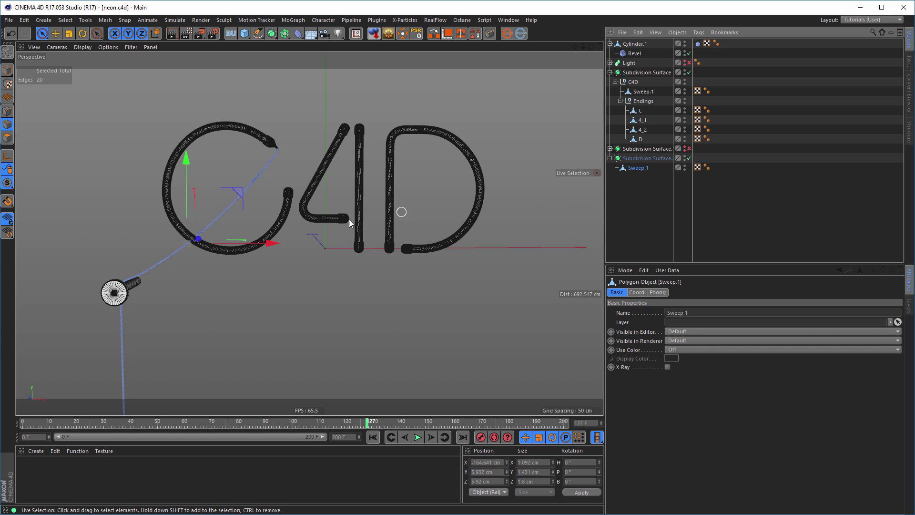
Examine the glass tube brackets in the reference render NeonSign_07.jpg in the Picture Viewer, and close it
alt+middle_drag(309, 203, 295, 213)
alt+right_drag(296, 213, 309, 217)
mouse_move(315, 217)
alt+middle_down()
mouse_move(321, 225)
mouse_move(310, 226)
alt+middle_up()
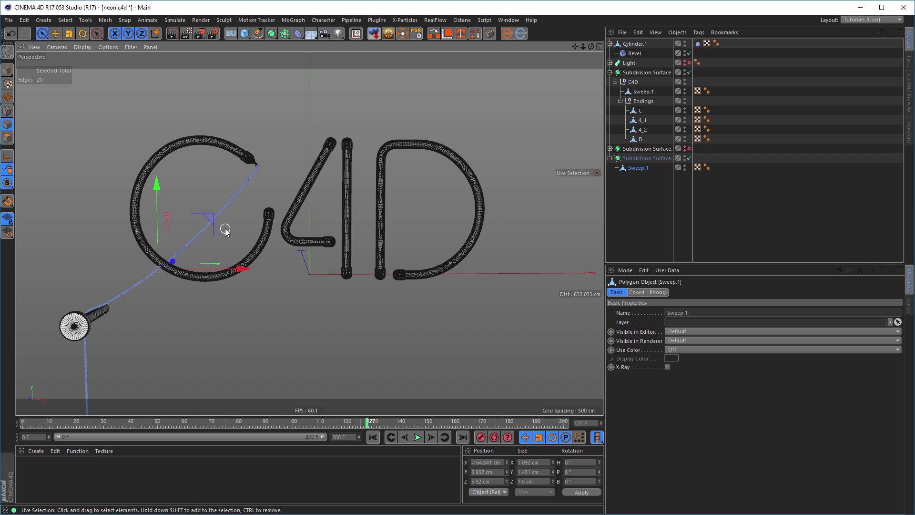
alt+drag(225, 230, 124, 218)
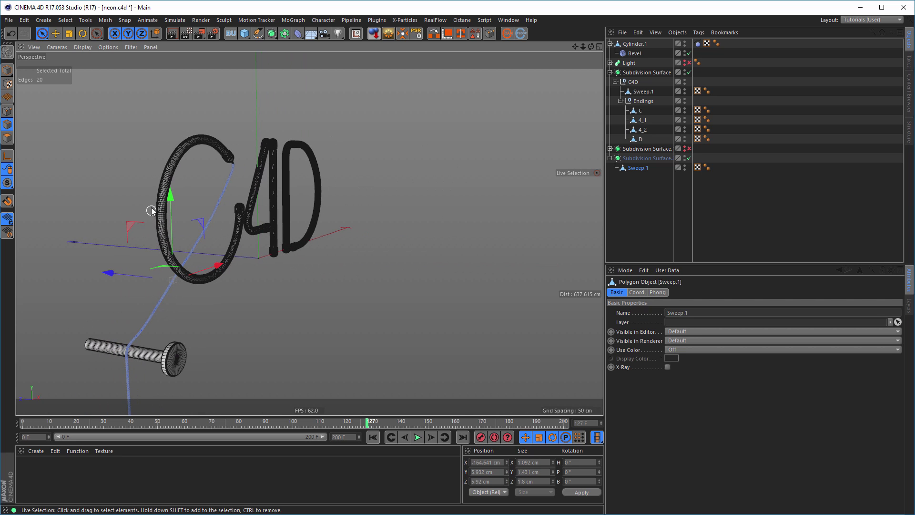
scroll(166, 180, up, 5)
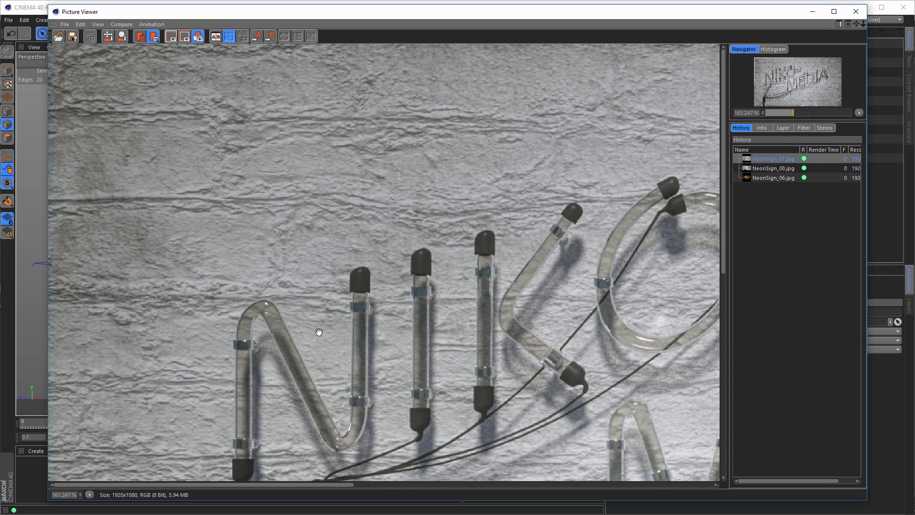
scroll(355, 305, up, 3)
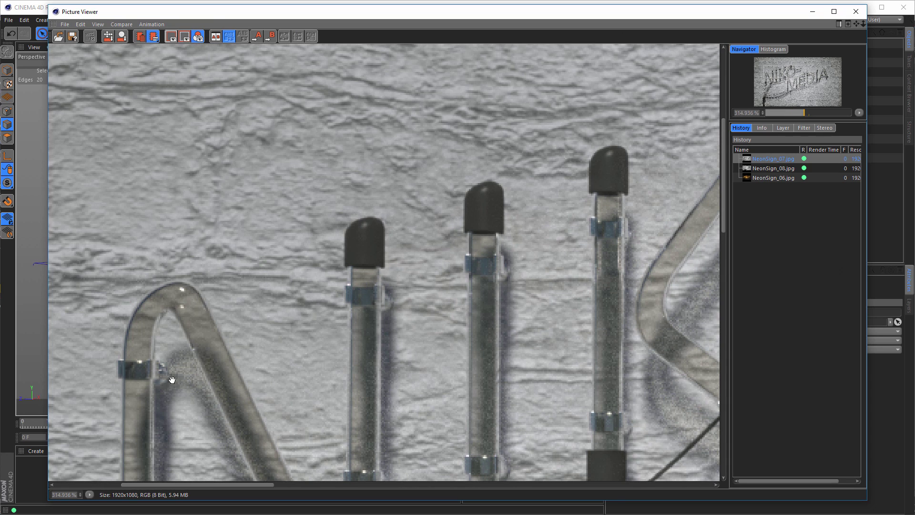
scroll(302, 331, down, 4)
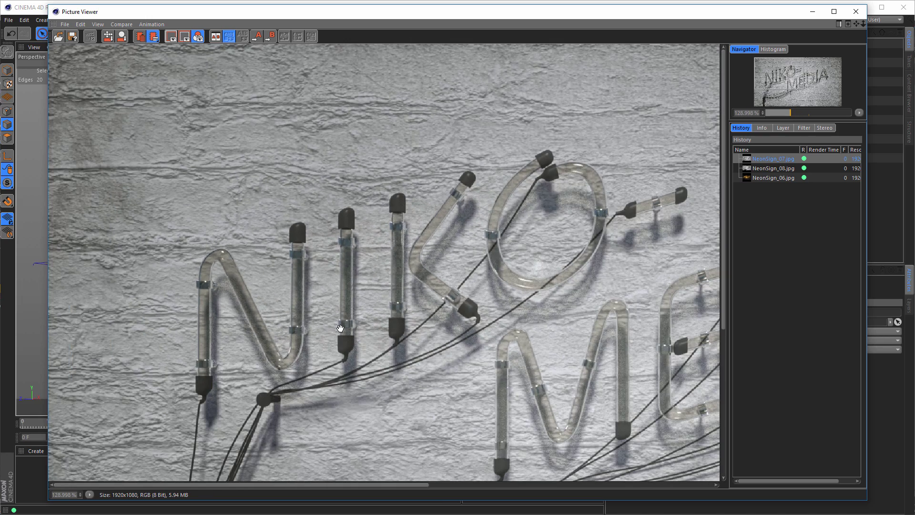
scroll(340, 329, up, 4)
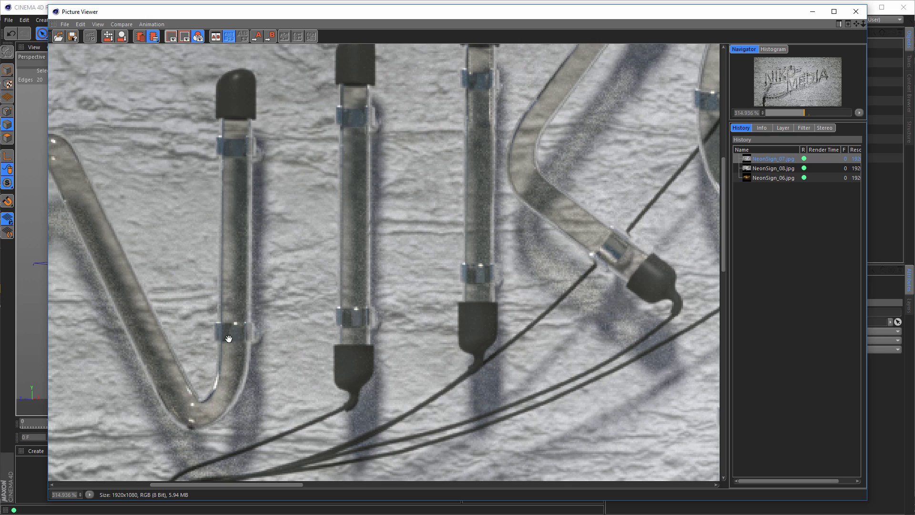
scroll(353, 315, down, 4)
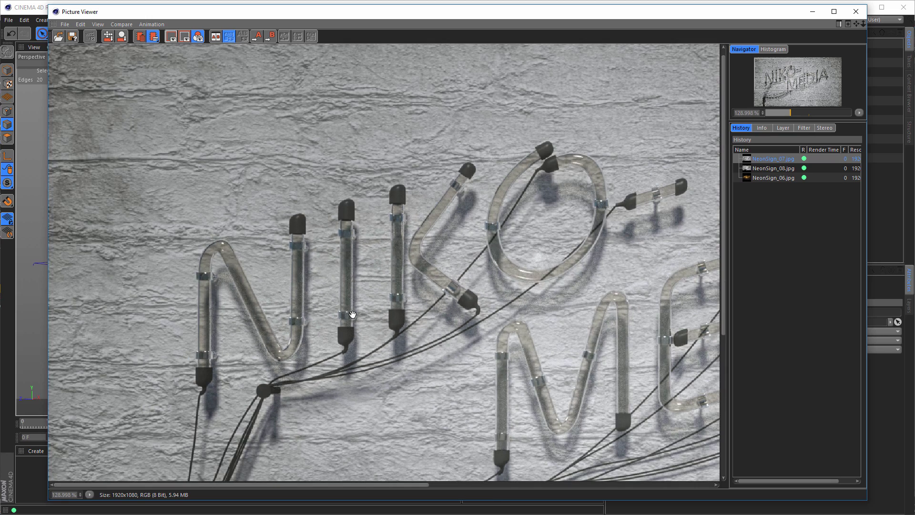
click(855, 12)
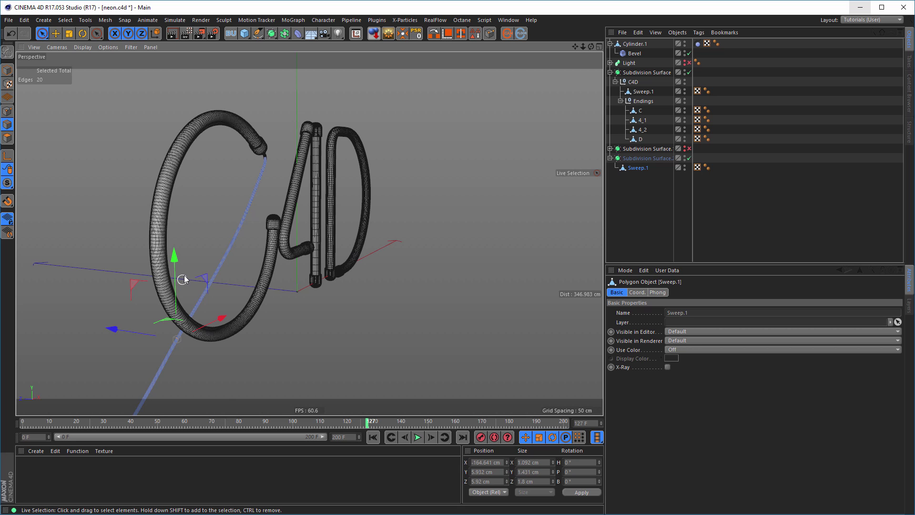
Add a Plane with +Z orientation, one width segment and one height segment as the wall for the sign
alt+drag(181, 281, 276, 230)
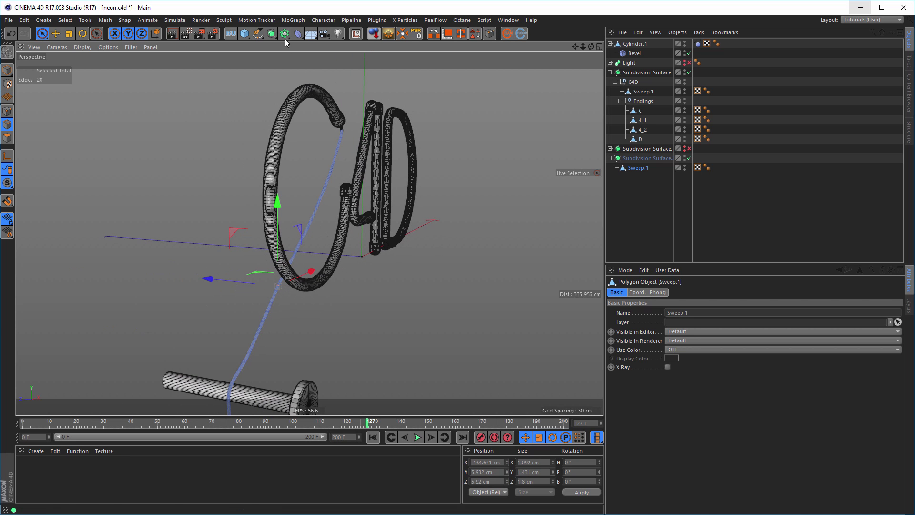
drag(244, 34, 331, 64)
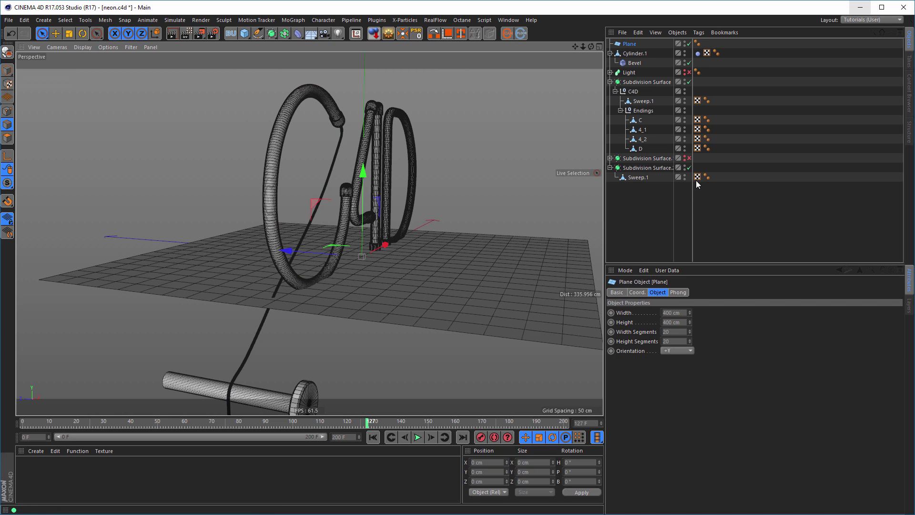
click(672, 351)
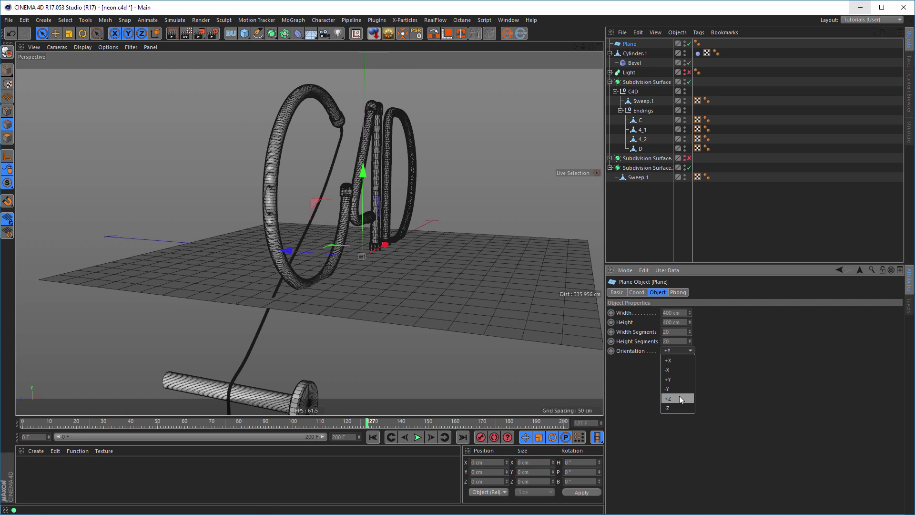
click(679, 398)
click(667, 332)
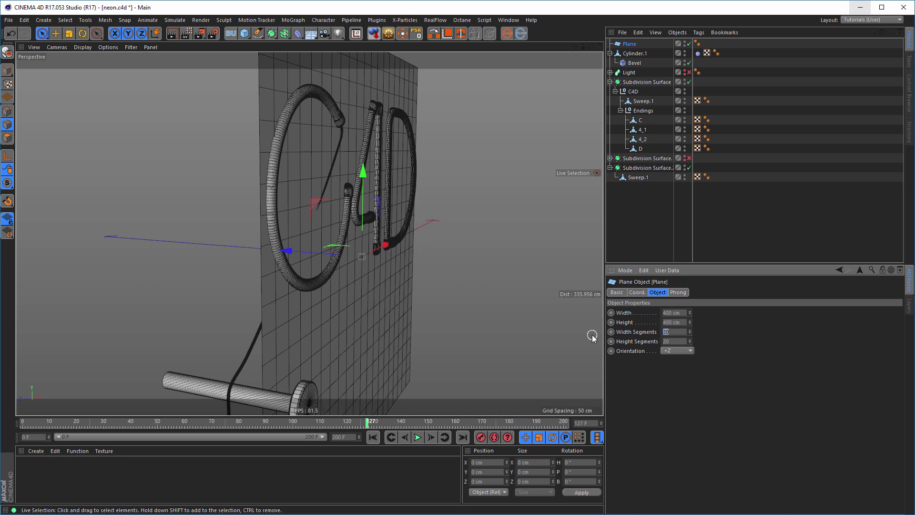
text(1)
key(Tab)
text(1)
key(Return)
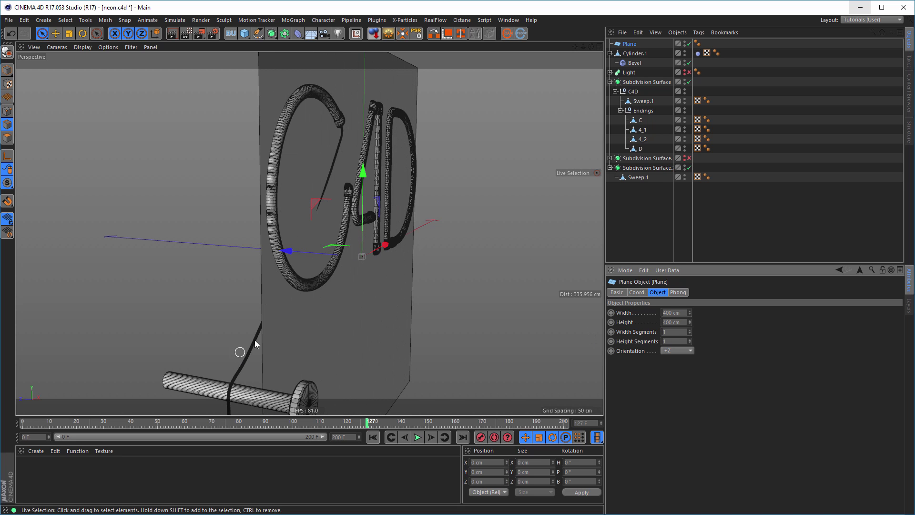
Move the plane to about 12.9 cm in Z so it stands behind the C4D letters
alt+drag(290, 323, 381, 316)
alt+middle_drag(315, 311, 267, 319)
alt+drag(266, 303, 129, 302)
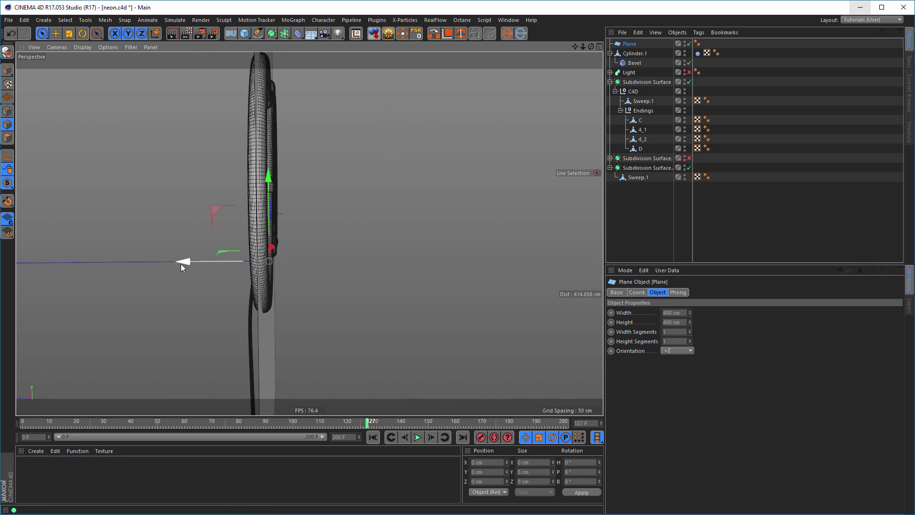
drag(182, 264, 168, 265)
alt+drag(231, 267, 374, 265)
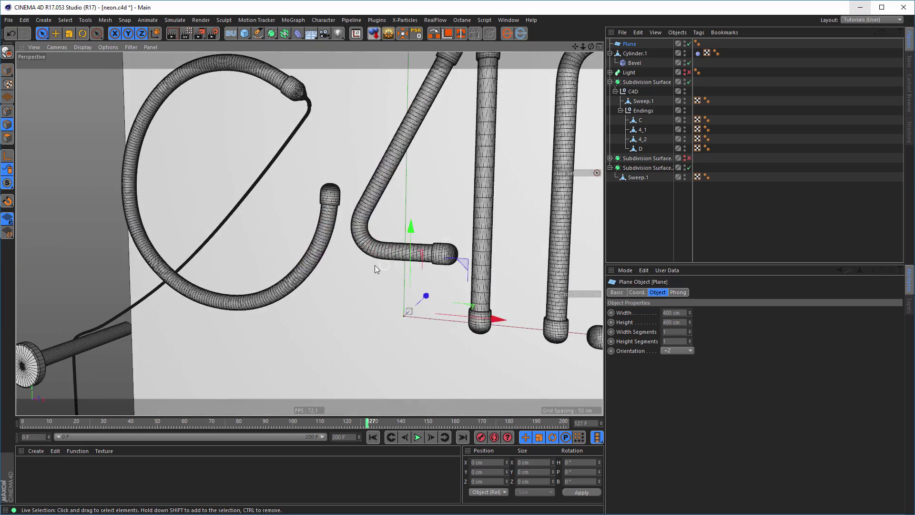
scroll(374, 265, down, 3)
alt+drag(307, 271, 328, 270)
alt+middle_drag(288, 278, 243, 281)
scroll(243, 282, down, 3)
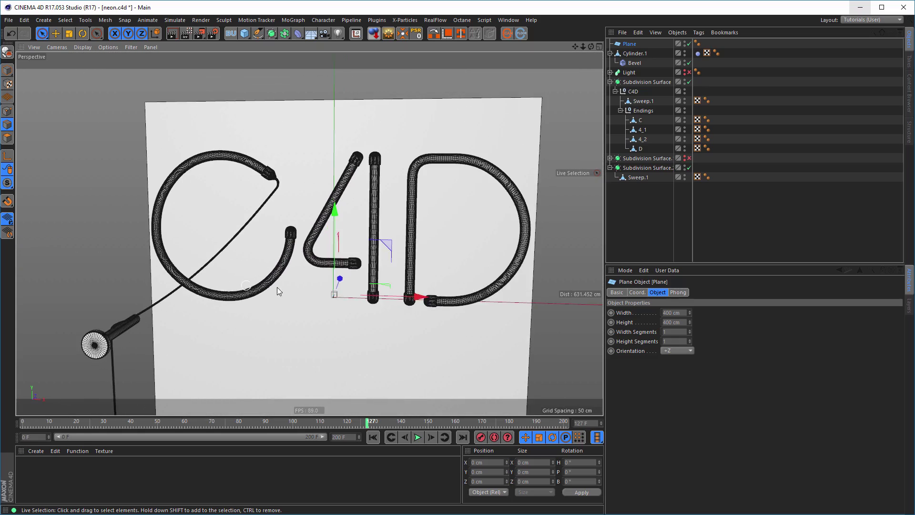
alt+drag(277, 288, 253, 288)
alt+middle_drag(269, 279, 251, 266)
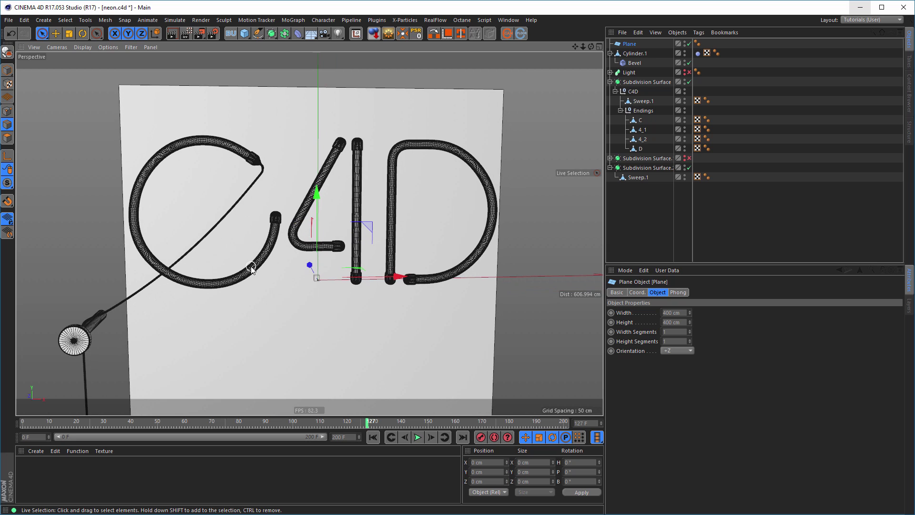
Load the Nikomedias Scene Rig Pro preset from the Content Browser into the scene
click(910, 88)
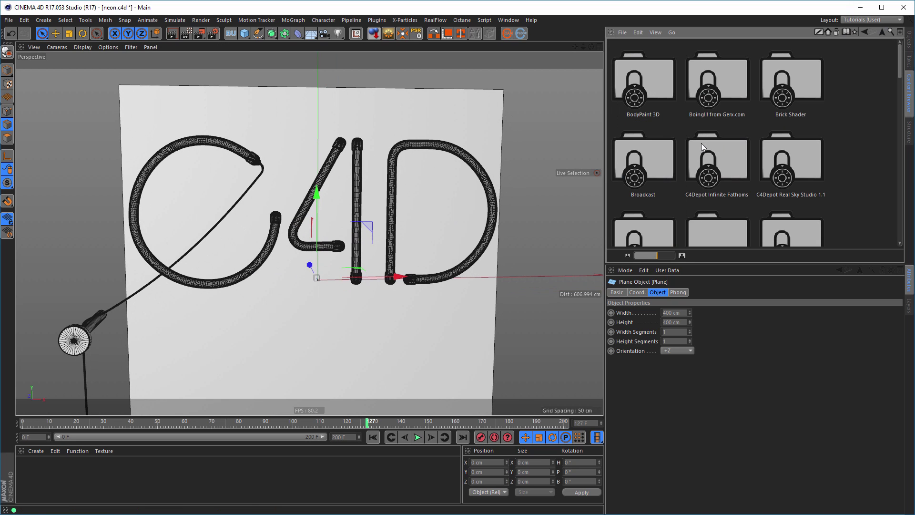
click(854, 33)
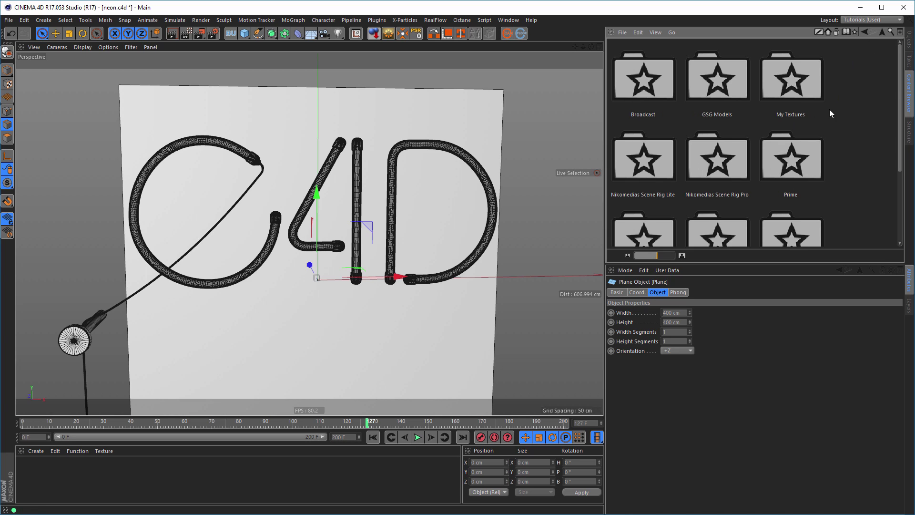
double_click(723, 165)
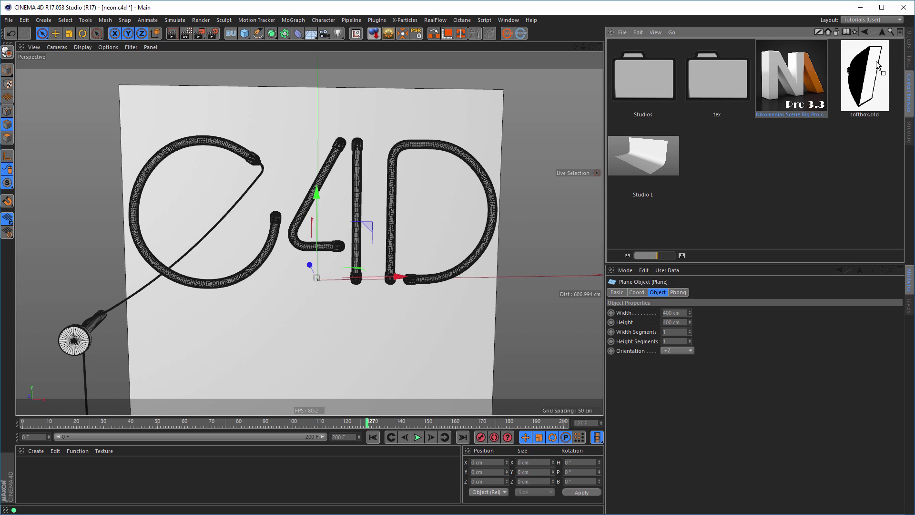
click(910, 42)
drag(739, 233, 740, 233)
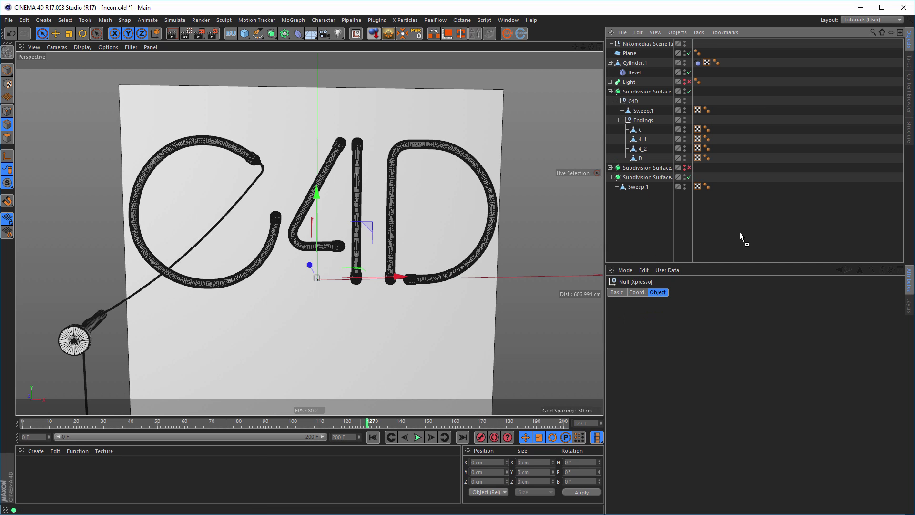
Turn off the floor and the background of the Nikomedias Scene Rig Pro
click(651, 45)
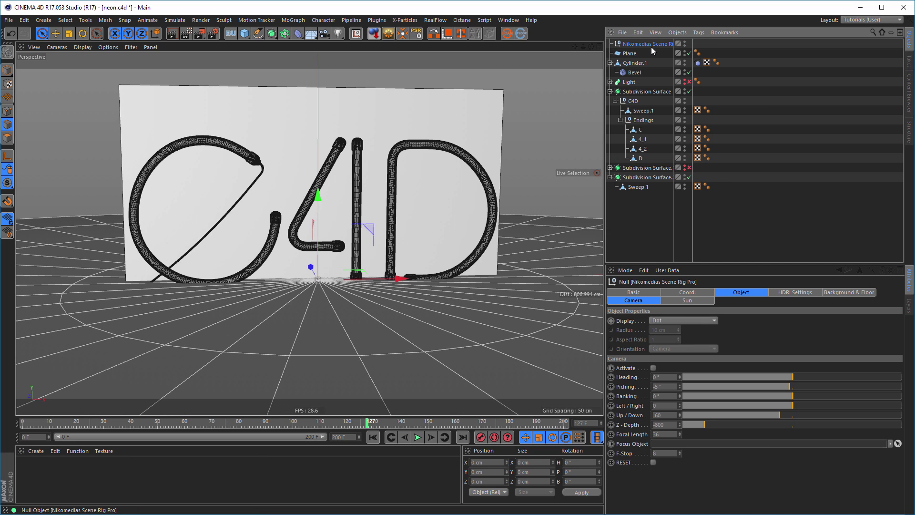
click(798, 292)
click(845, 292)
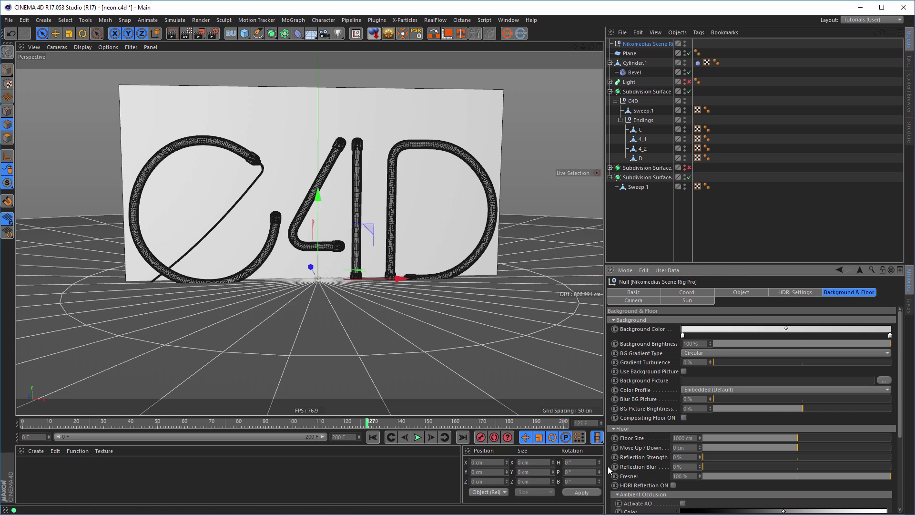
scroll(629, 462, down, 5)
click(693, 490)
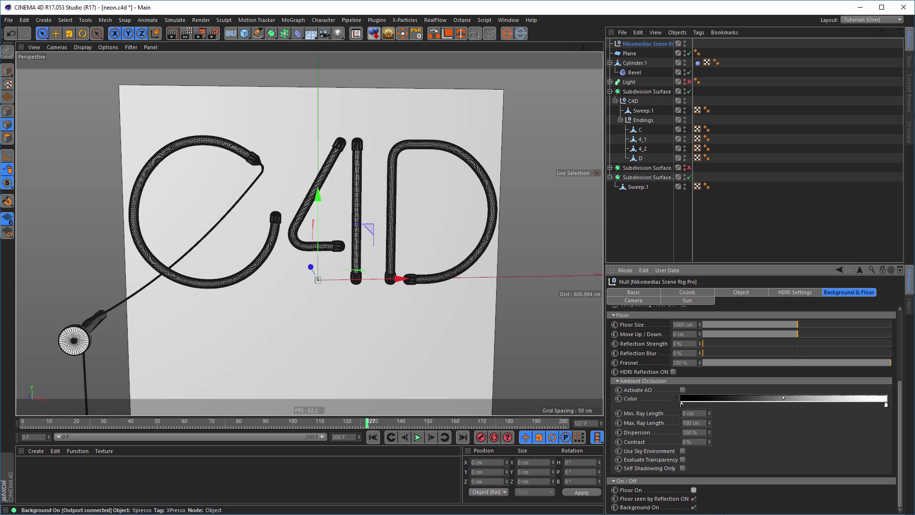
click(694, 507)
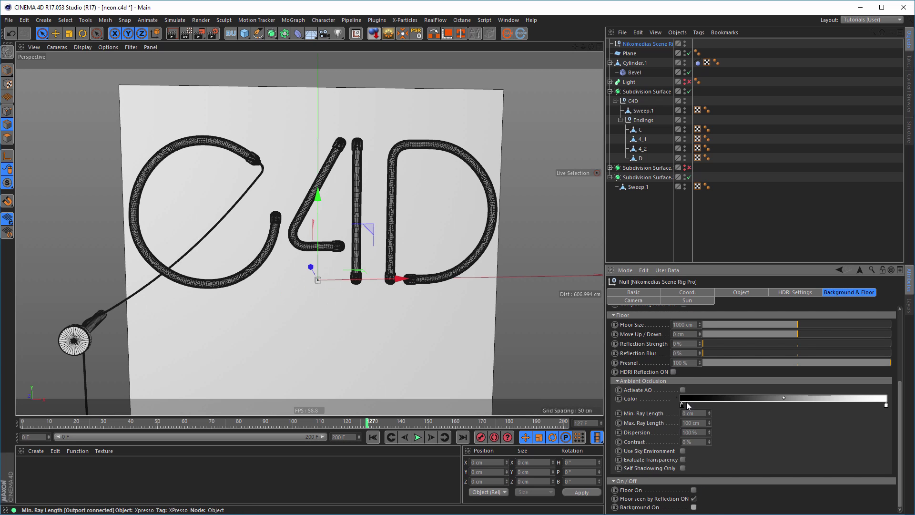
Activate the scene rig's camera and set Pitching to 0°, Up/Down to about -28 and Z-Depth to -610 to frame the sign
click(638, 302)
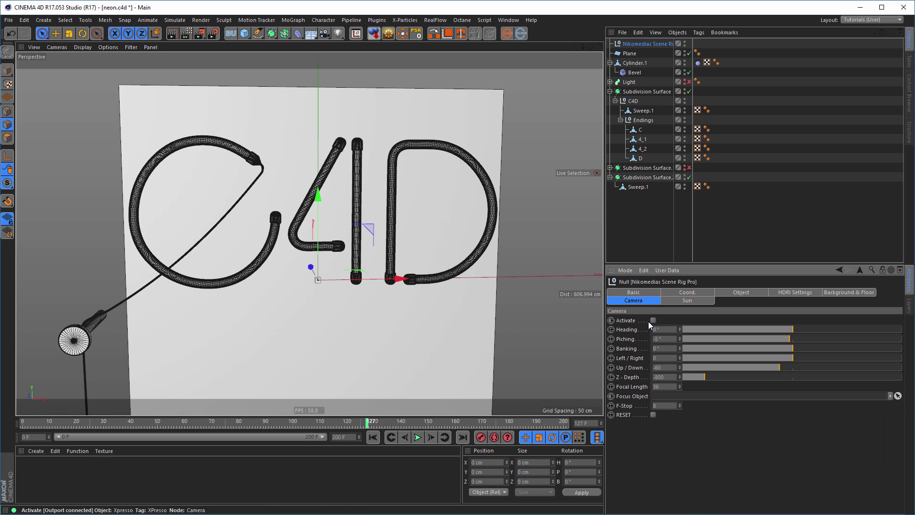
click(653, 320)
click(663, 338)
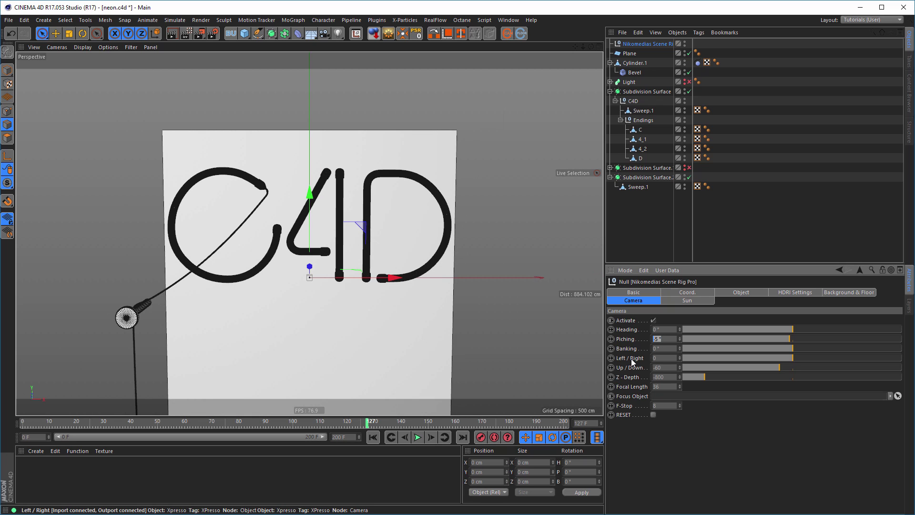
text(0)
key(Return)
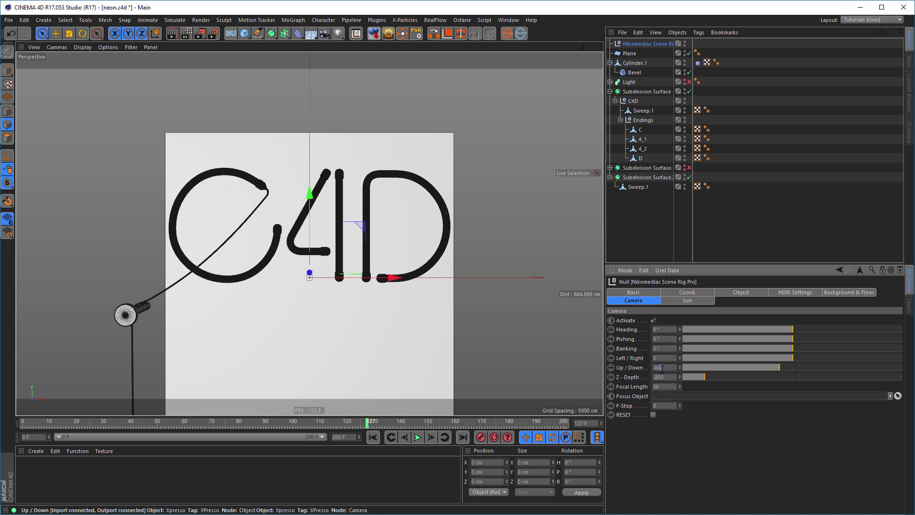
text(0)
key(Return)
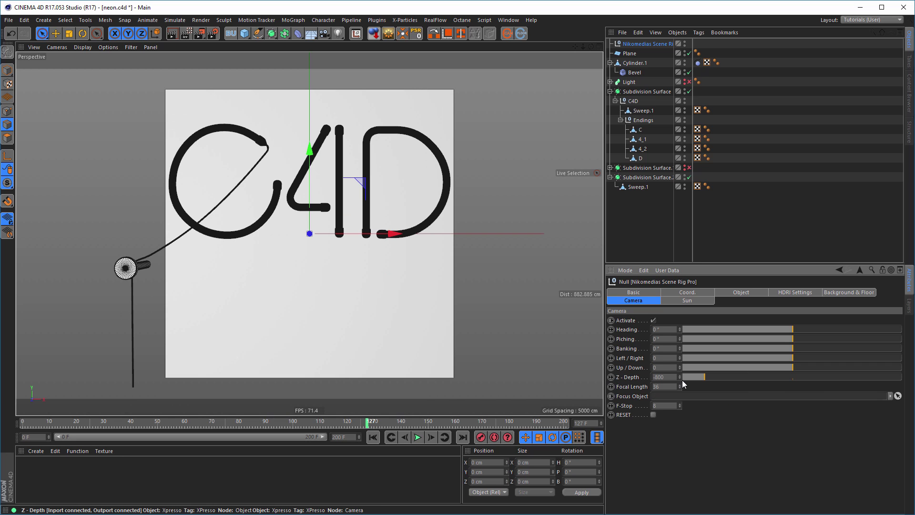
mouse_move(680, 381)
mouse_down()
mouse_move(680, 340)
mouse_move(680, 373)
mouse_up()
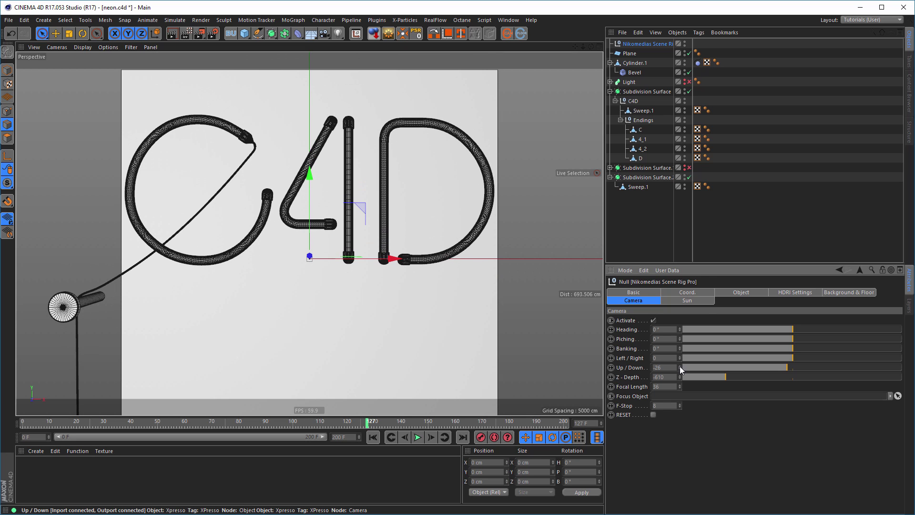
Enlarge the wall plane to about 740 cm wide and 447 cm high so it fills the camera view
click(631, 53)
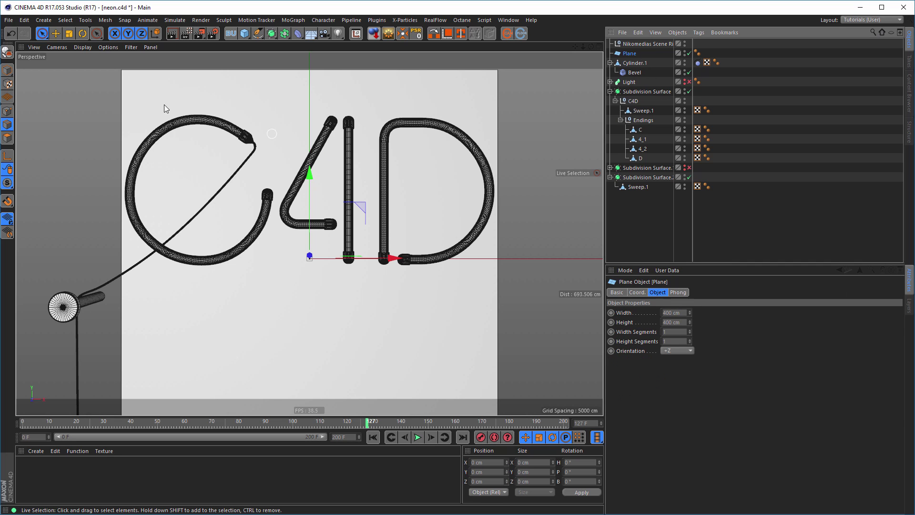
click(8, 74)
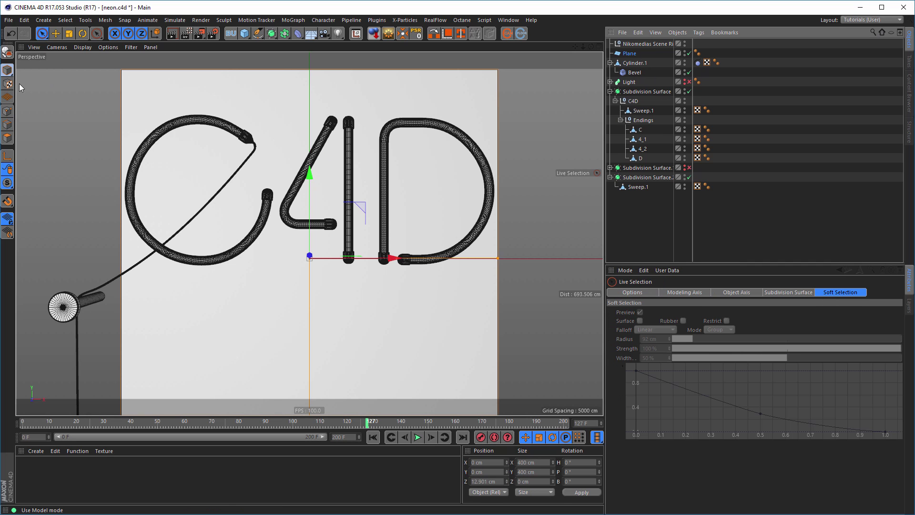
drag(499, 259, 657, 263)
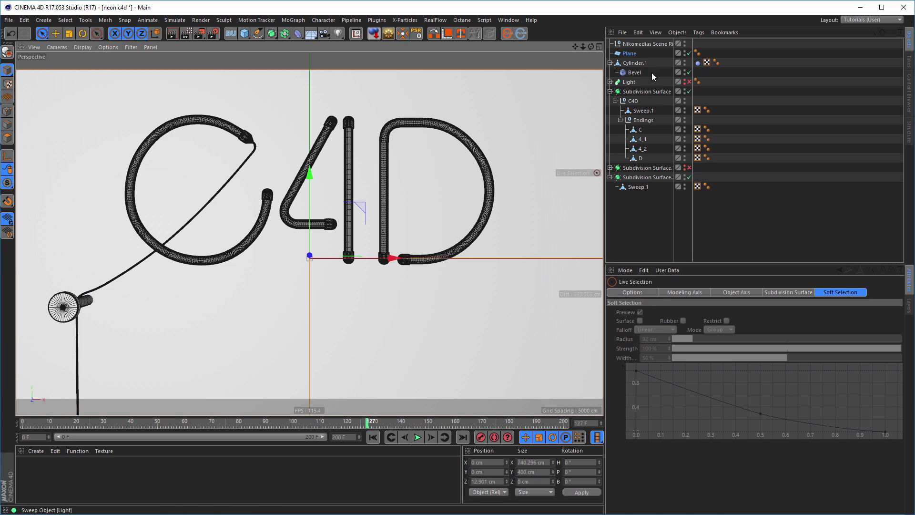
click(634, 52)
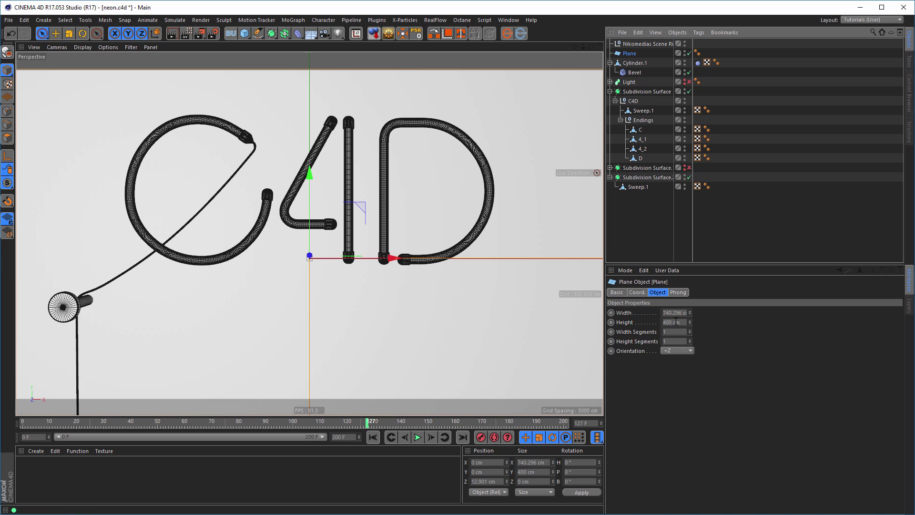
drag(690, 323, 690, 301)
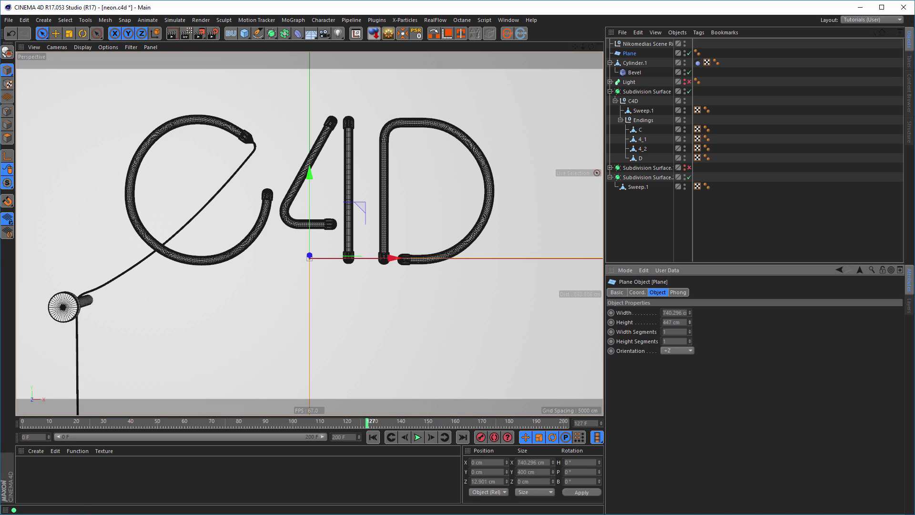
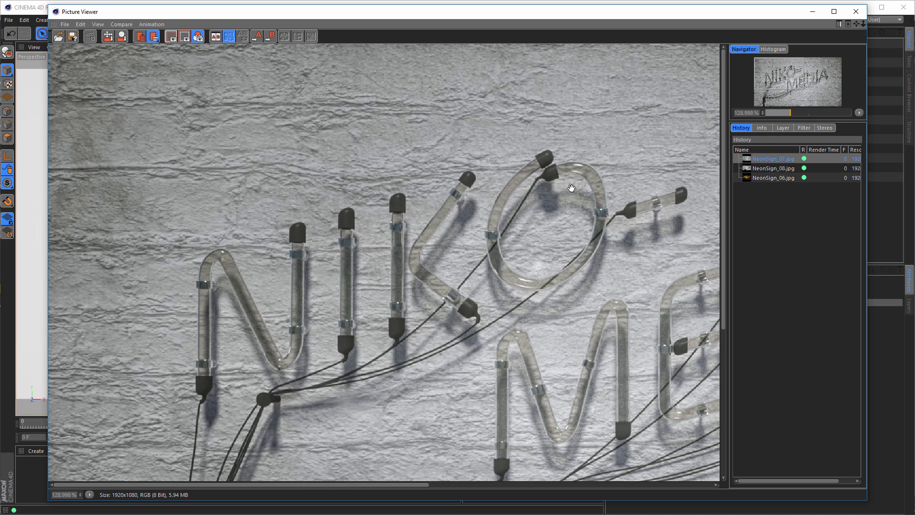
Close the reference render and create a new material with its Color channel enabled and the saturation set to 3%
click(857, 13)
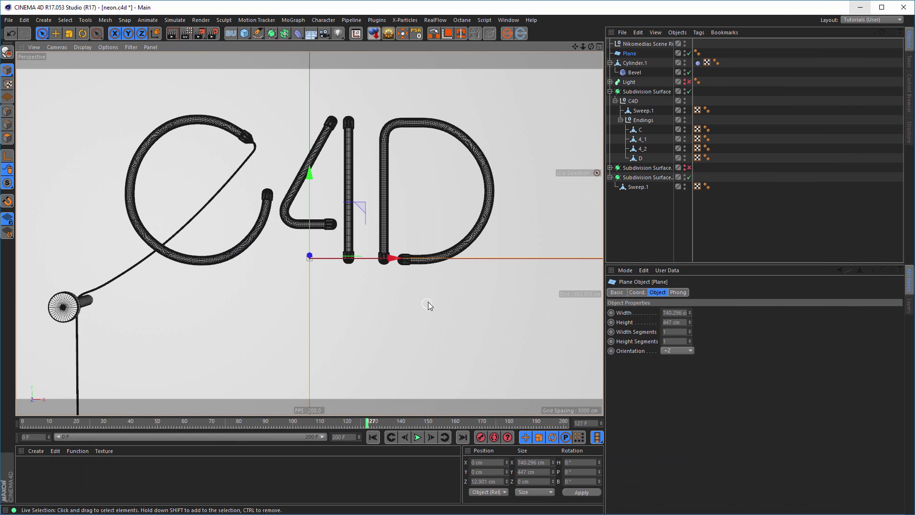
double_click(48, 482)
click(31, 471)
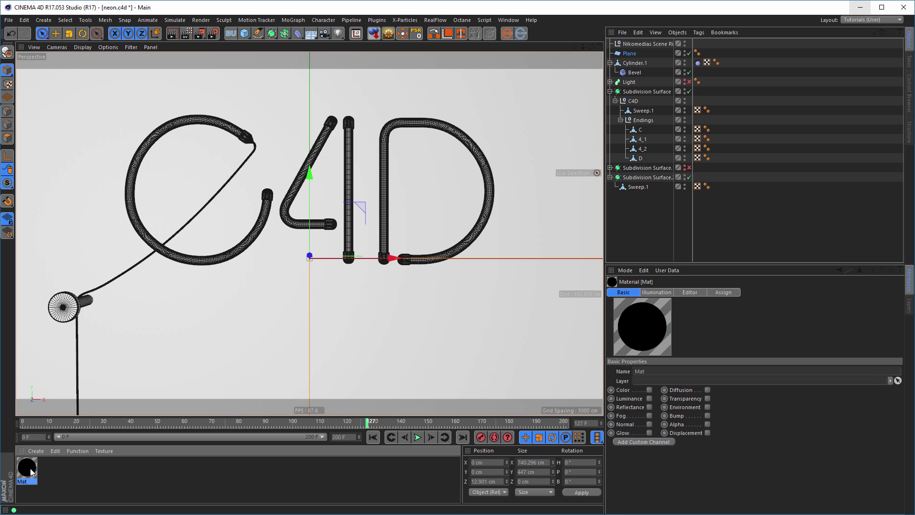
double_click(28, 469)
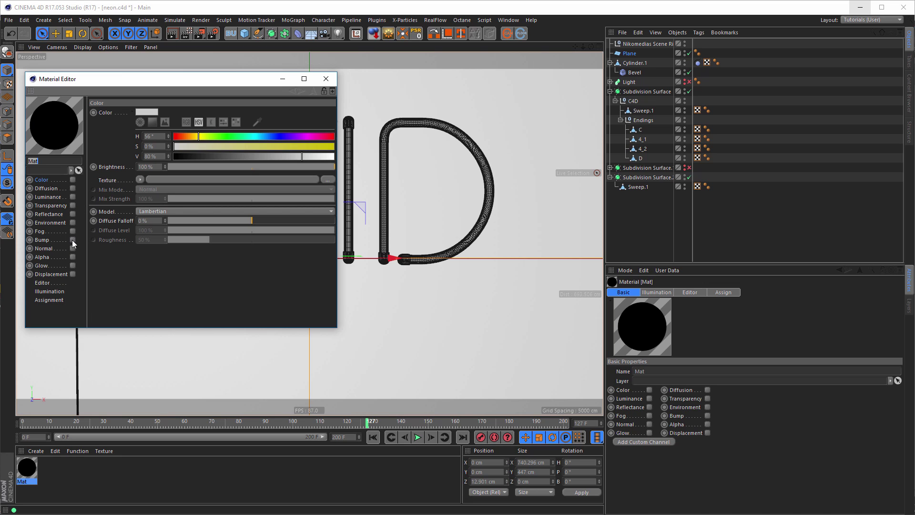
click(73, 179)
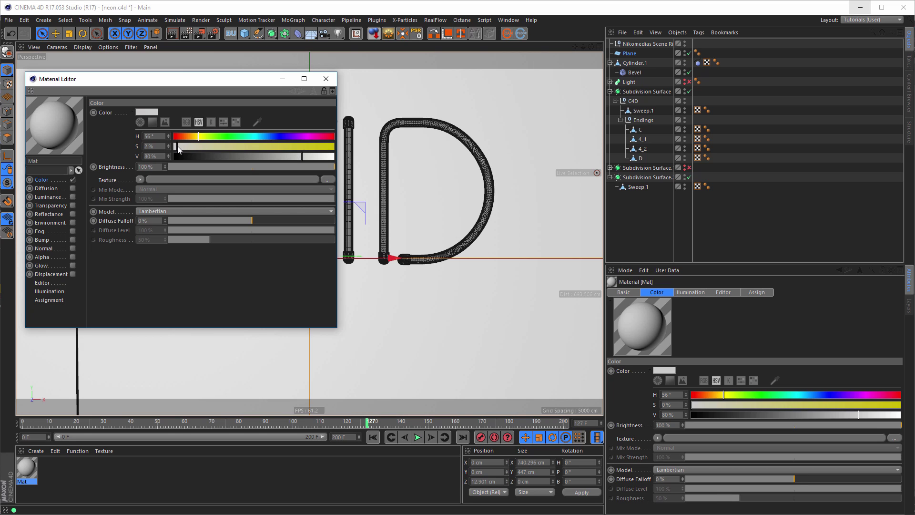
drag(179, 149, 181, 151)
Enable Reflectance on the material with a GGX layer and set its layer Fresnel to Dielectric
click(73, 214)
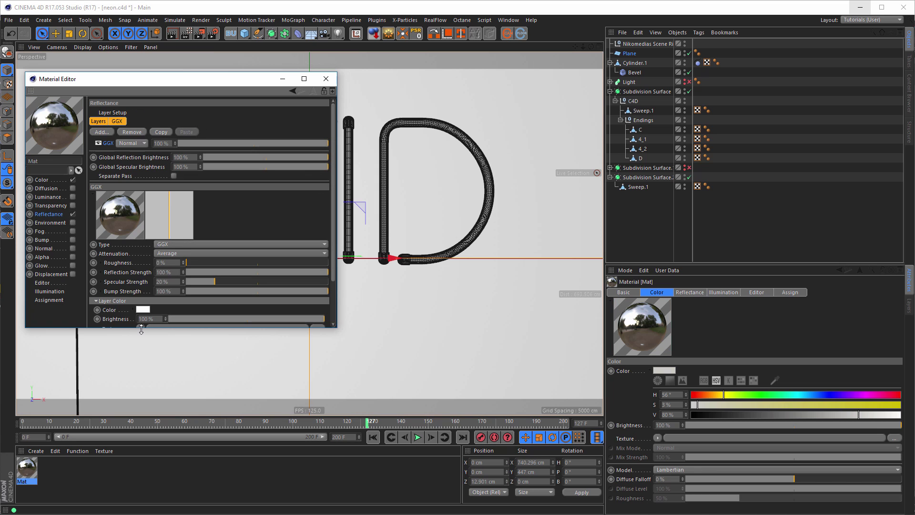
drag(141, 328, 146, 398)
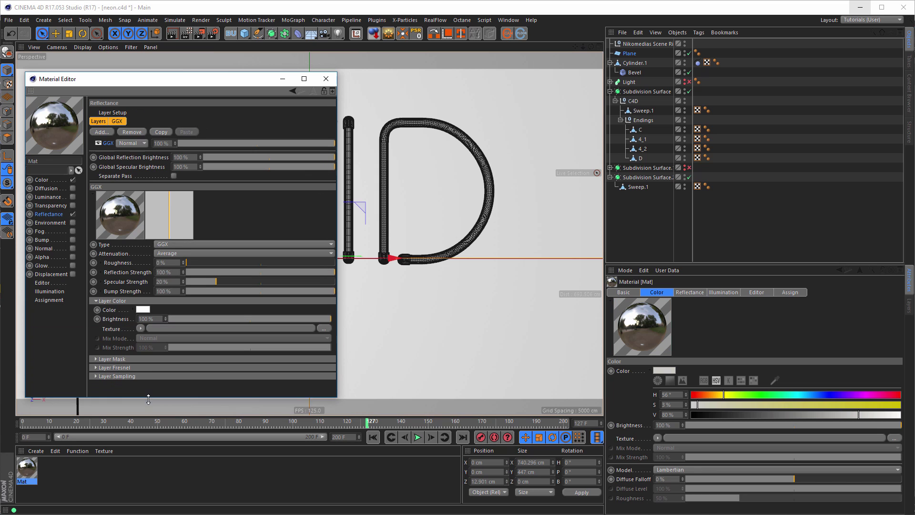
click(150, 368)
click(154, 375)
click(158, 396)
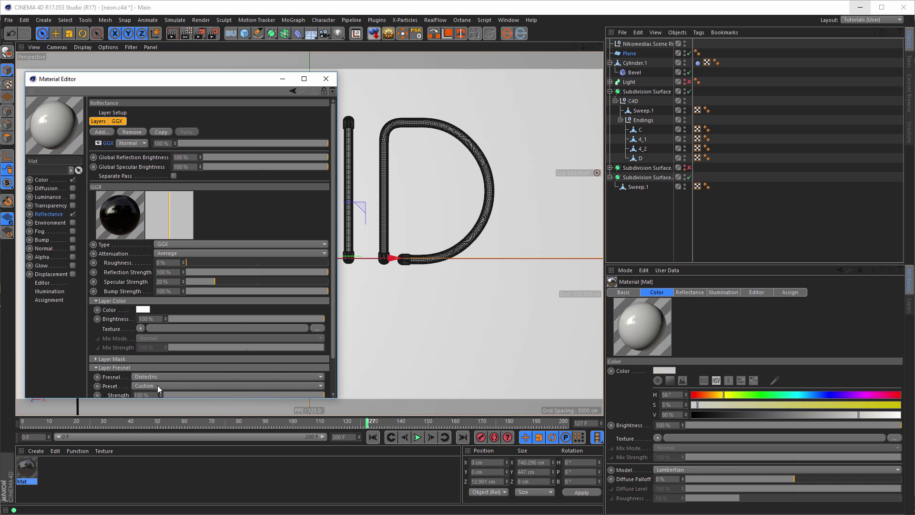
Set the layer Fresnel preset to Asphalt, with Specular Strength 0%, Reflection Strength 14% and Roughness 21%
click(157, 385)
click(187, 221)
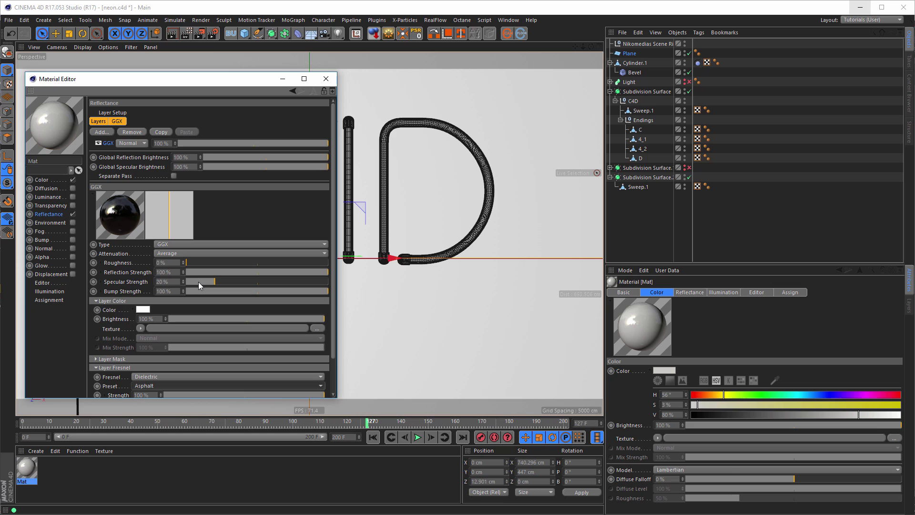
drag(198, 281, 134, 273)
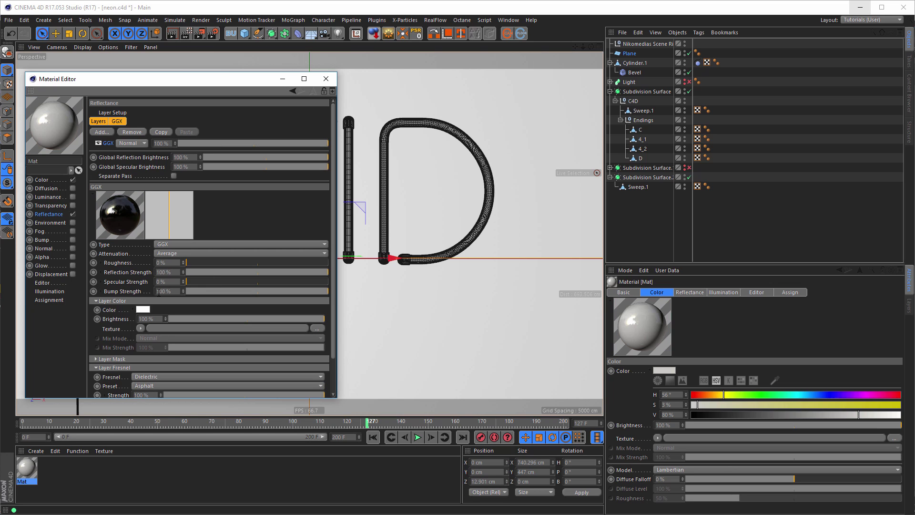
click(209, 272)
drag(204, 261, 215, 261)
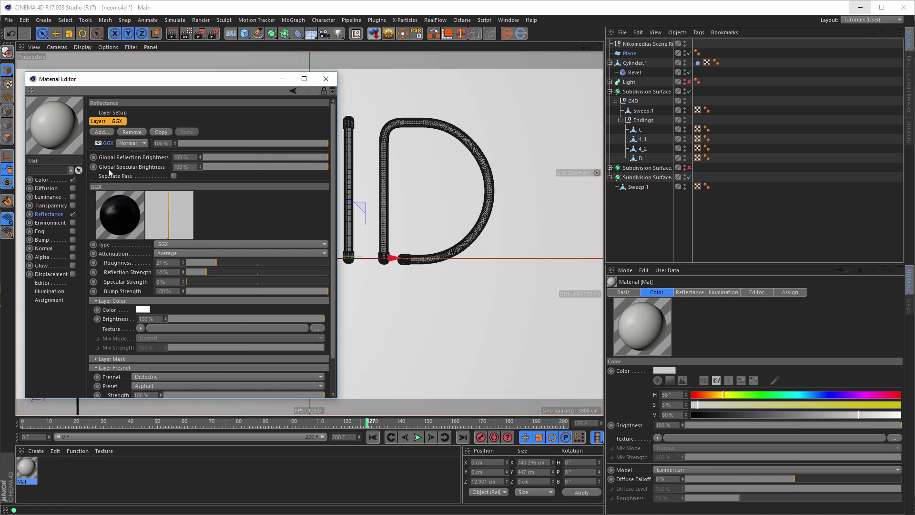
Enable the material's Normal channel and open the NeonSign project's tex folder in the image browser
drag(162, 81, 611, 104)
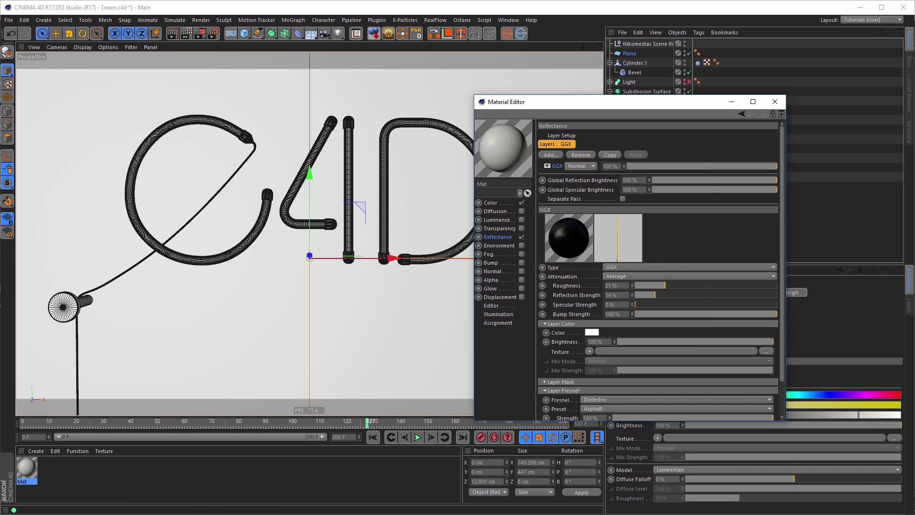
click(522, 271)
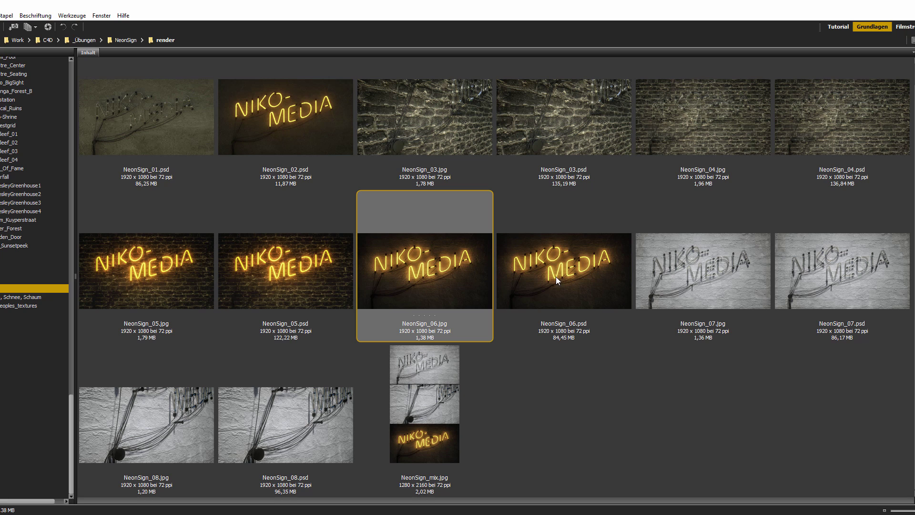
scroll(290, 285, up, 1)
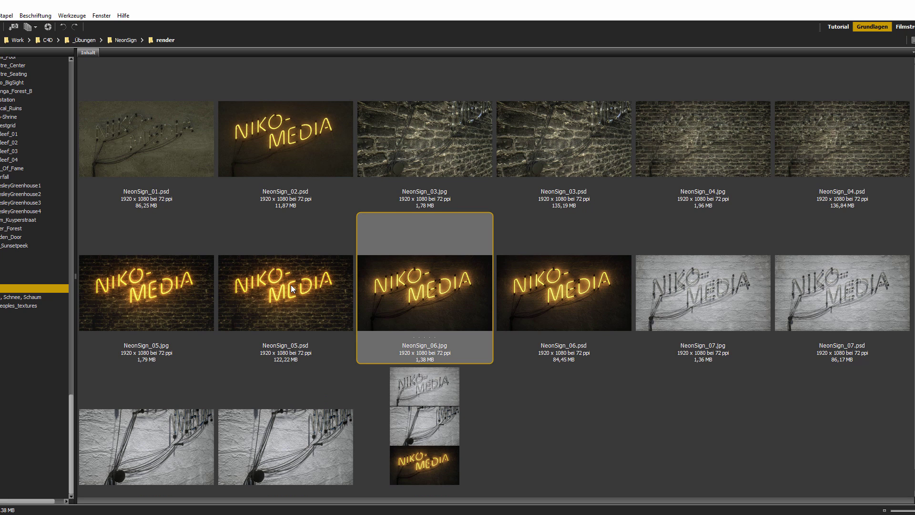
click(1, 288)
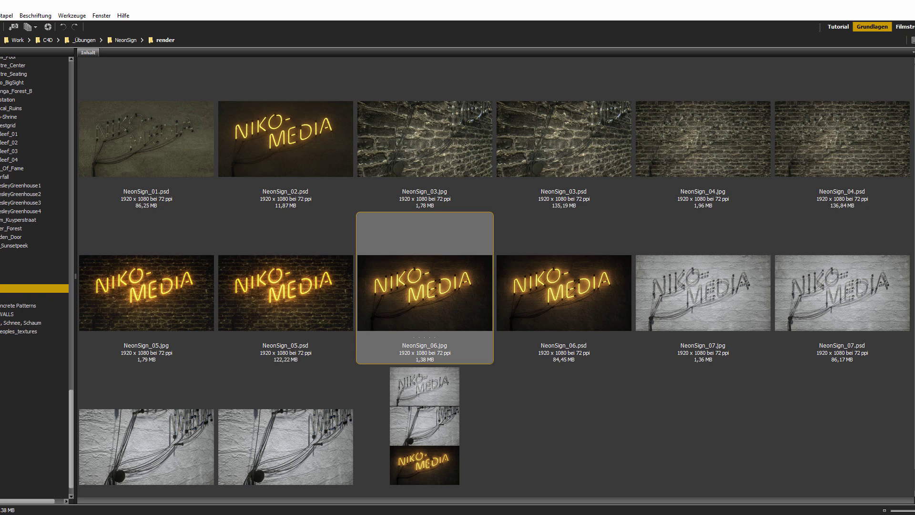
click(0, 288)
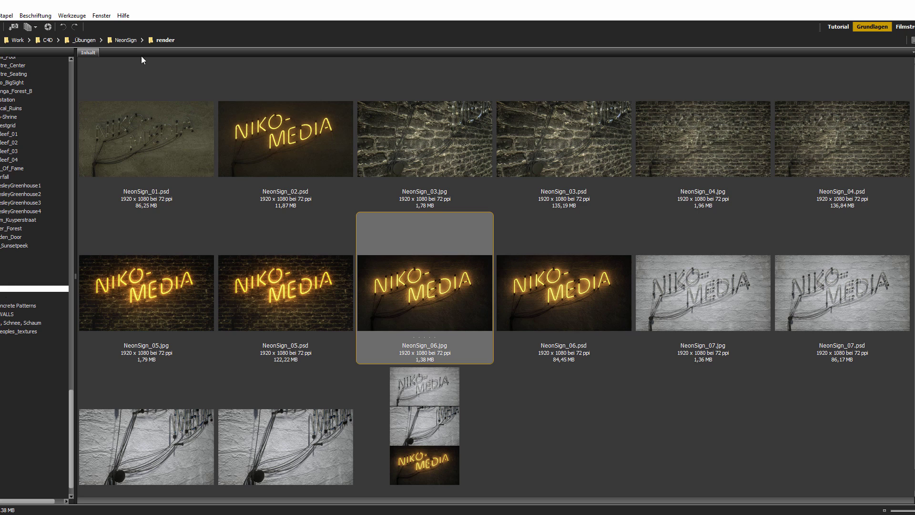
click(126, 40)
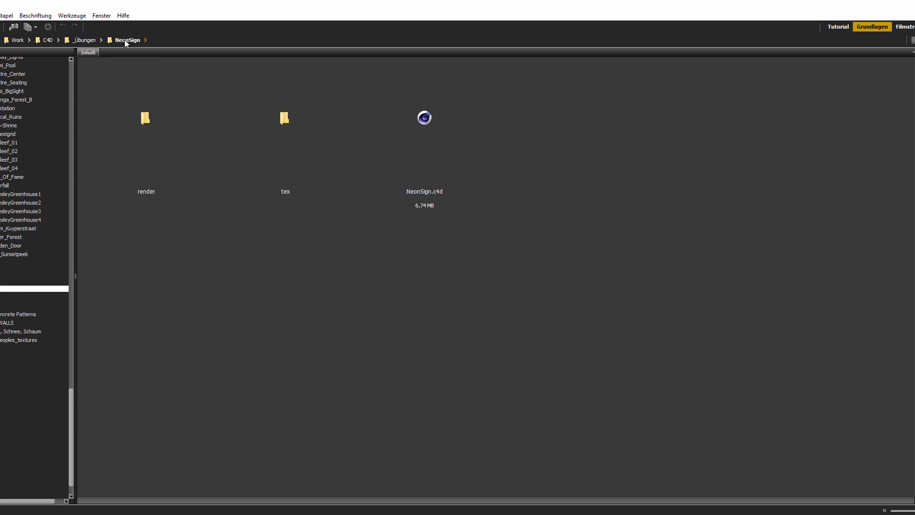
double_click(293, 125)
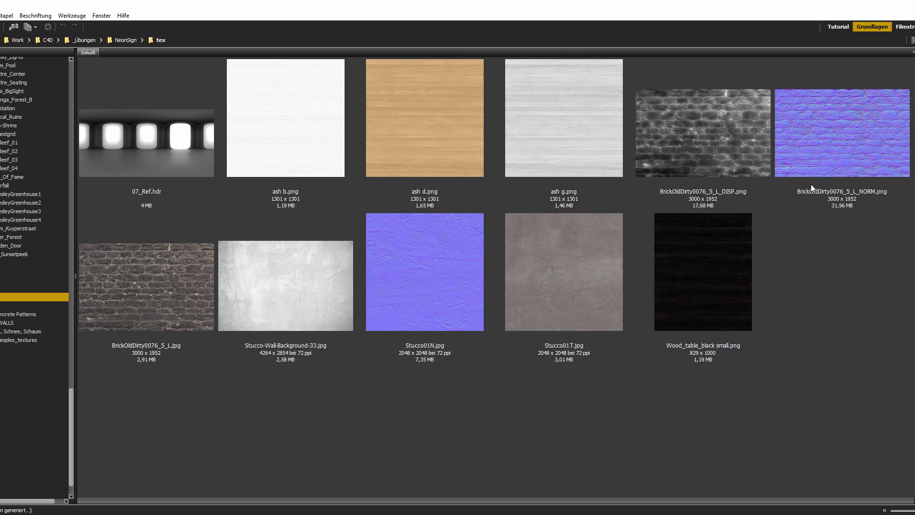
Load BrickOldDirty0076_5_L_NORM.png as the Normal texture without copying it to the project location, and close the material
click(827, 162)
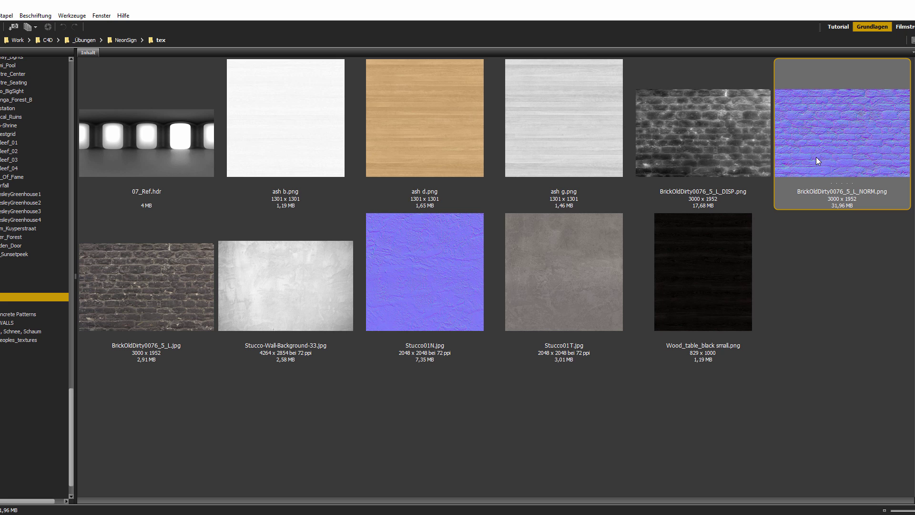
drag(816, 157, 823, 142)
key(alt+Tab)
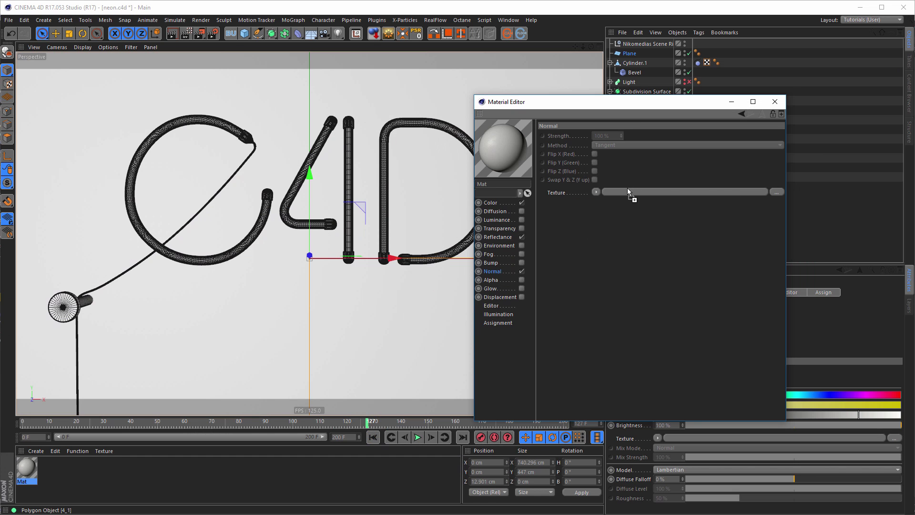
drag(613, 192, 613, 192)
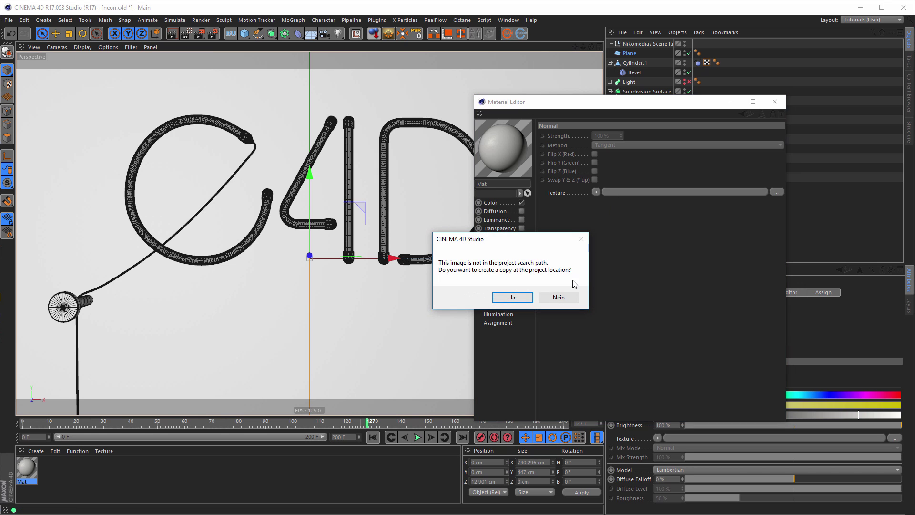
click(559, 298)
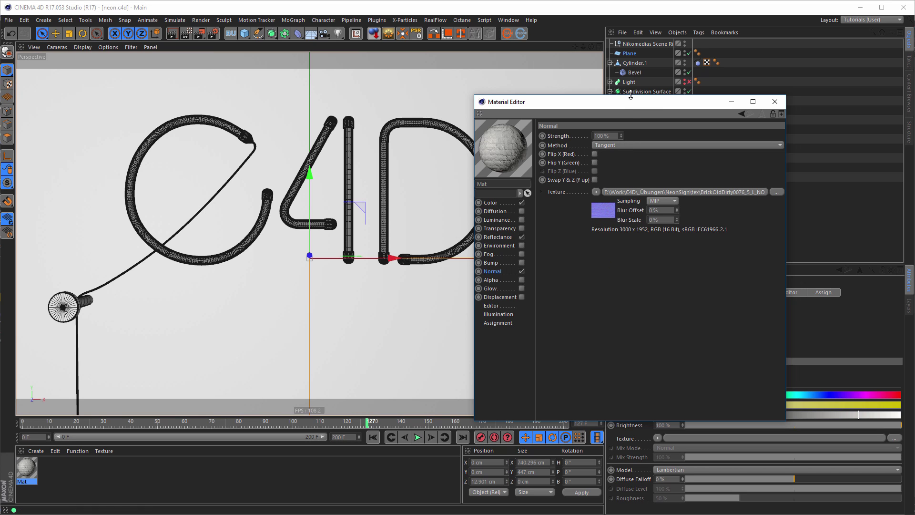
drag(652, 102, 668, 131)
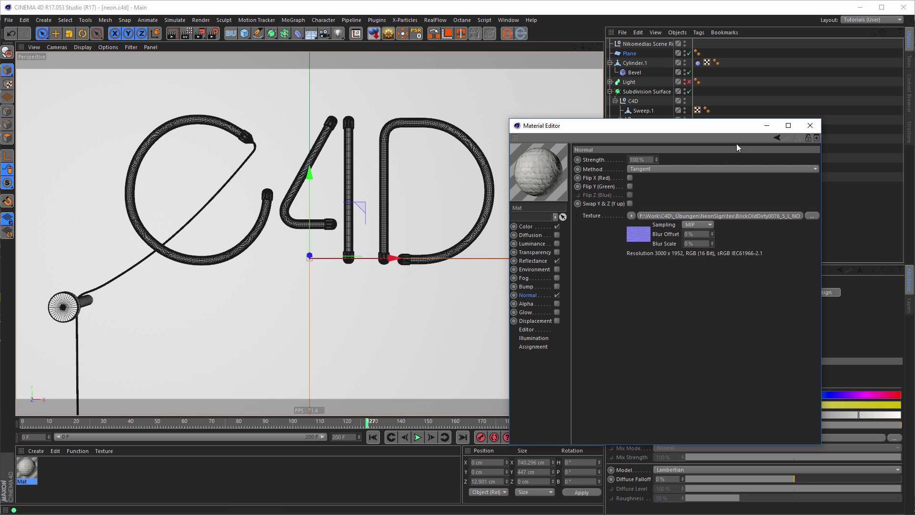
click(810, 126)
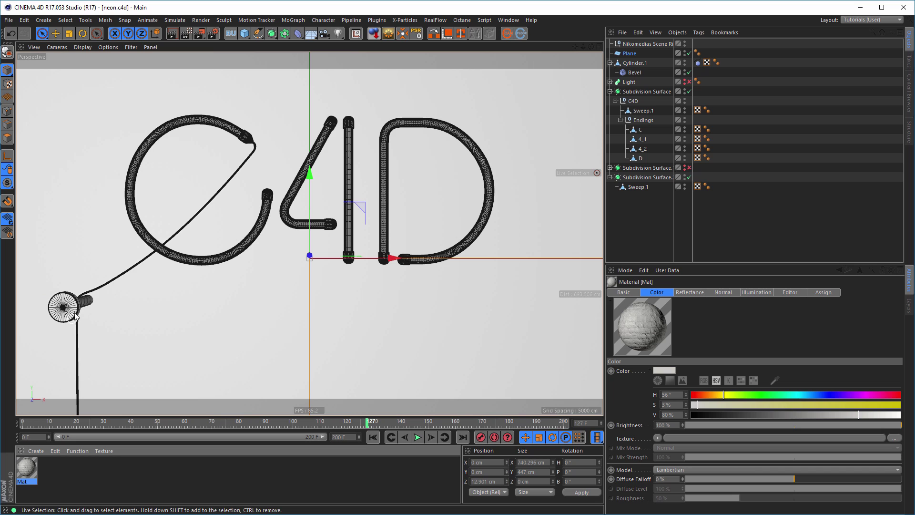
Create a new material with Transparency enabled at 98% brightness and the PET refraction preset
double_click(75, 470)
double_click(27, 468)
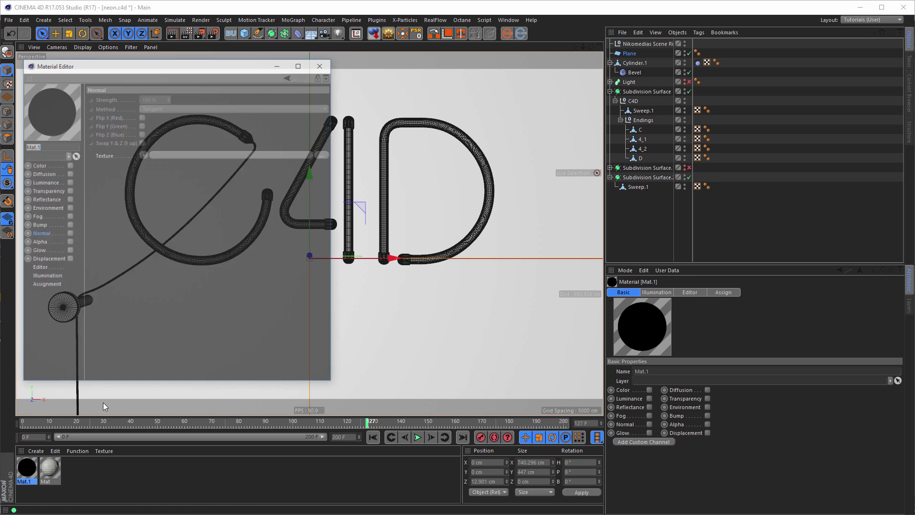
drag(158, 76, 294, 99)
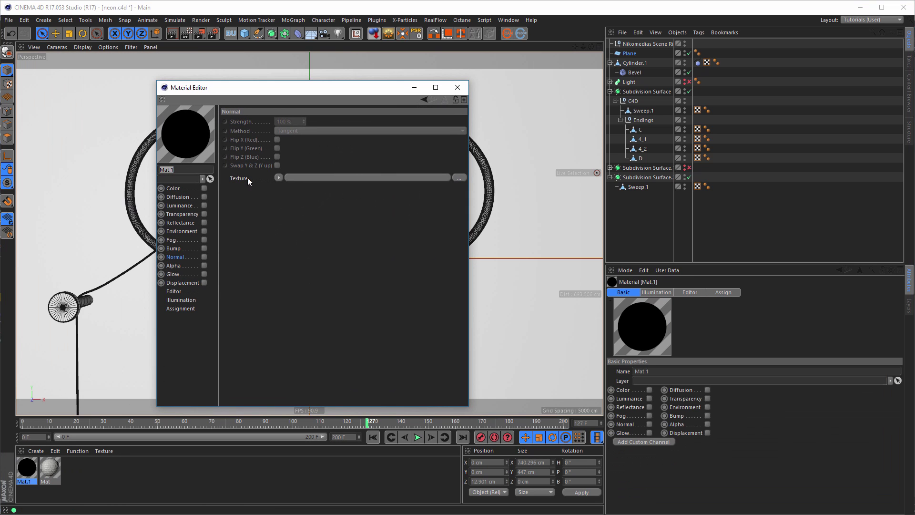
click(204, 213)
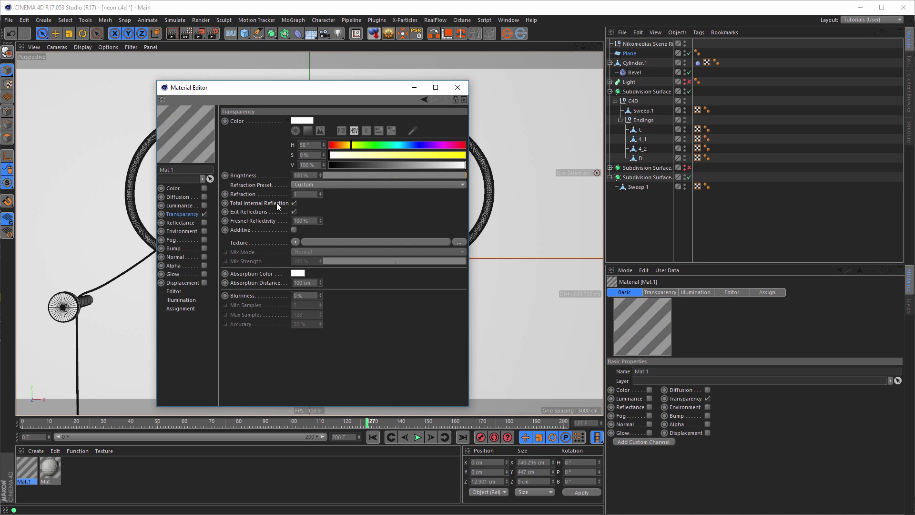
click(458, 176)
click(312, 186)
click(312, 290)
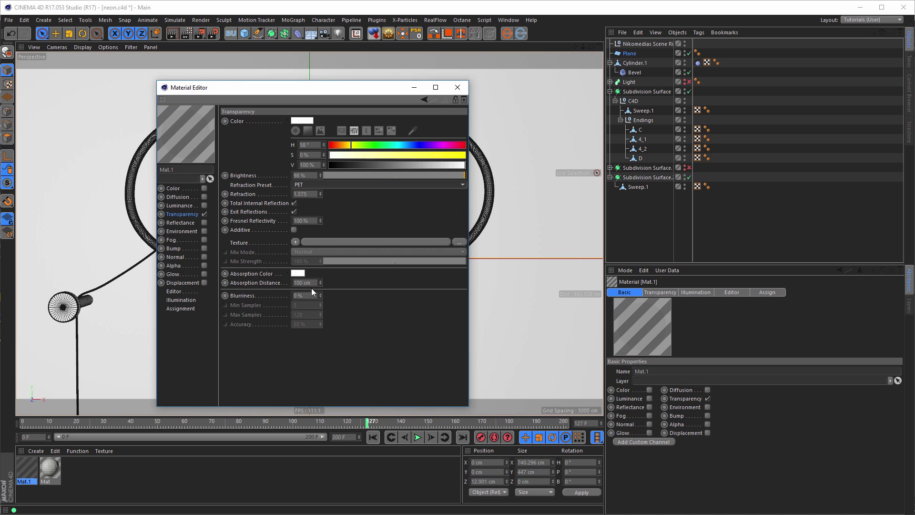
Enable Reflectance with a GGX layer on the transparent material and assign the material to Sweep.1 in the C4D group
click(204, 223)
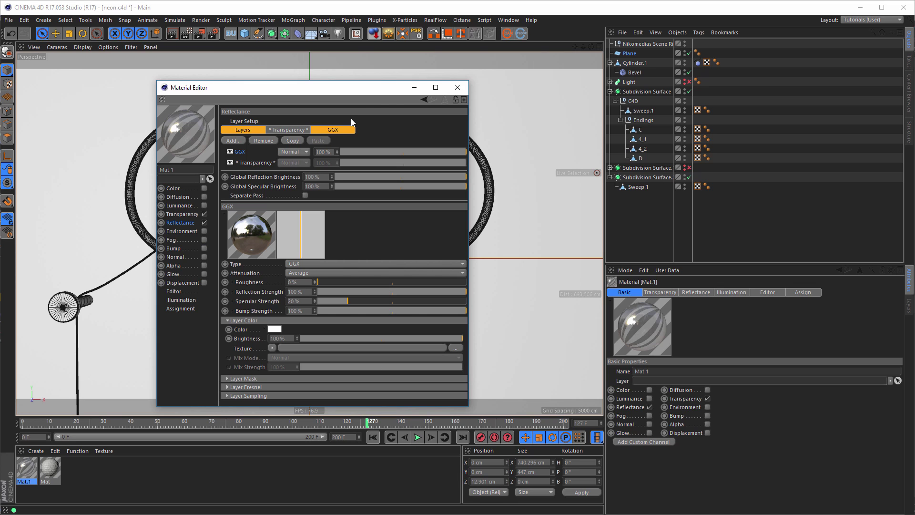
click(458, 88)
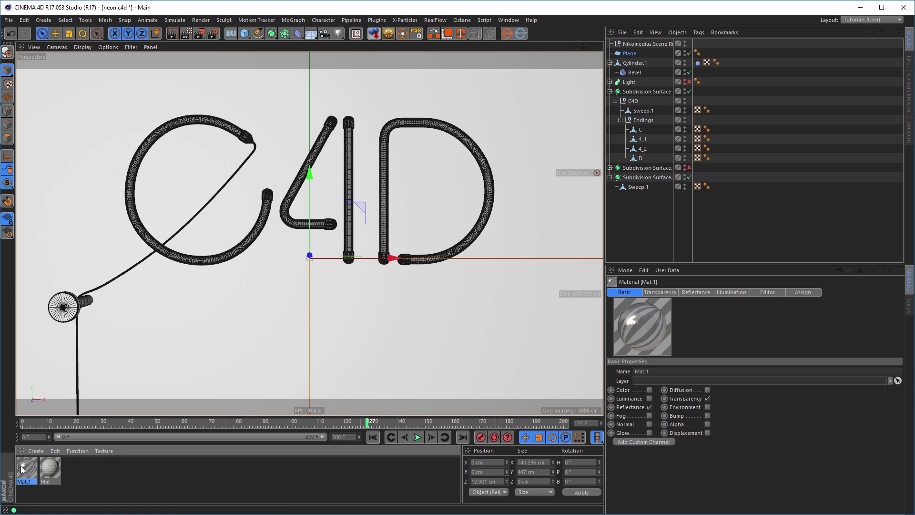
drag(21, 465, 638, 113)
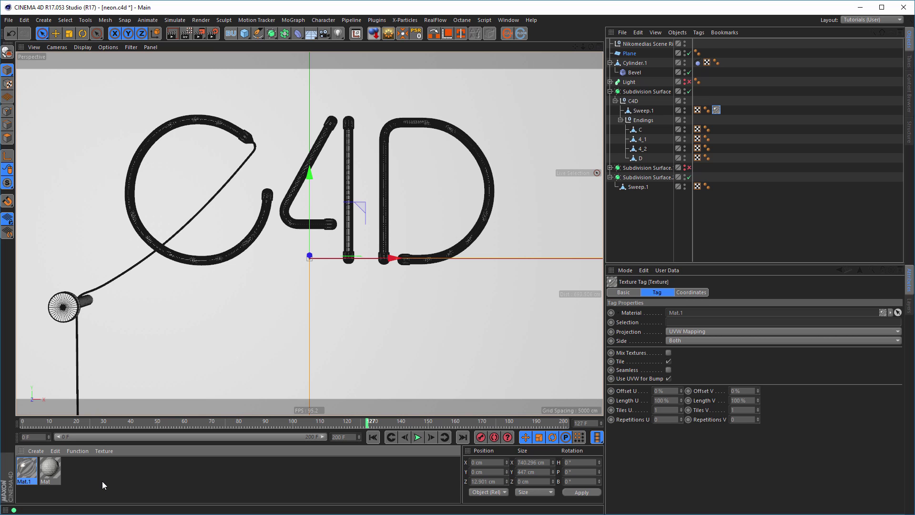
Rename the material with the brick normal map as Wall
double_click(55, 471)
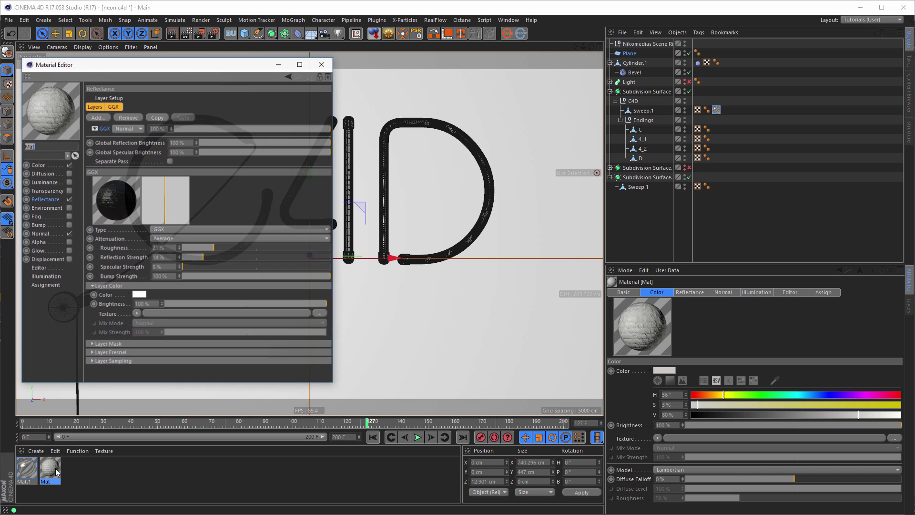
text(Wand)
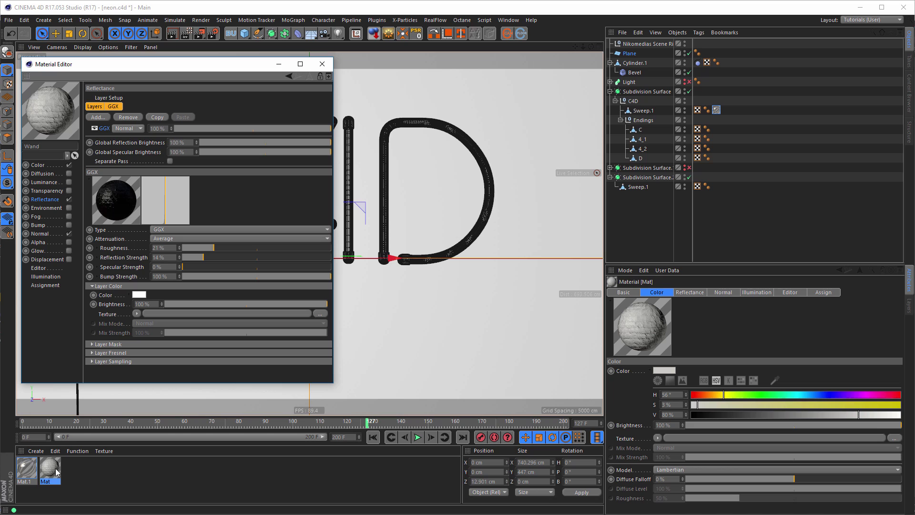
key(Return)
click(62, 146)
text(Wa)
key(Return)
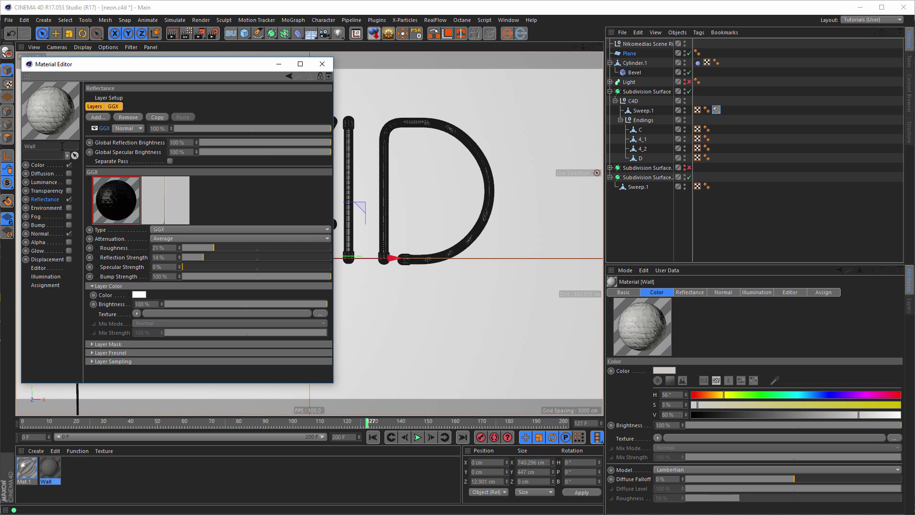
Rename the transparent material as Glass
click(27, 470)
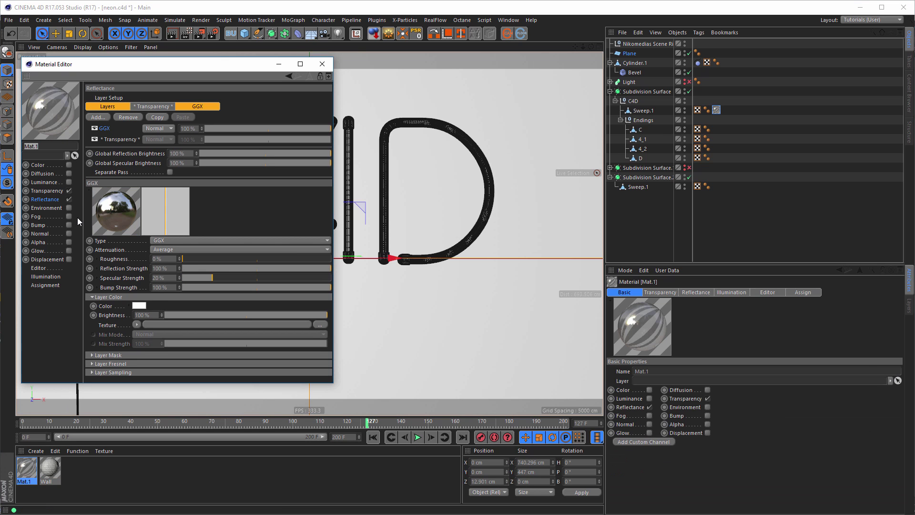
text(Glass)
key(Return)
drag(191, 64, 221, 68)
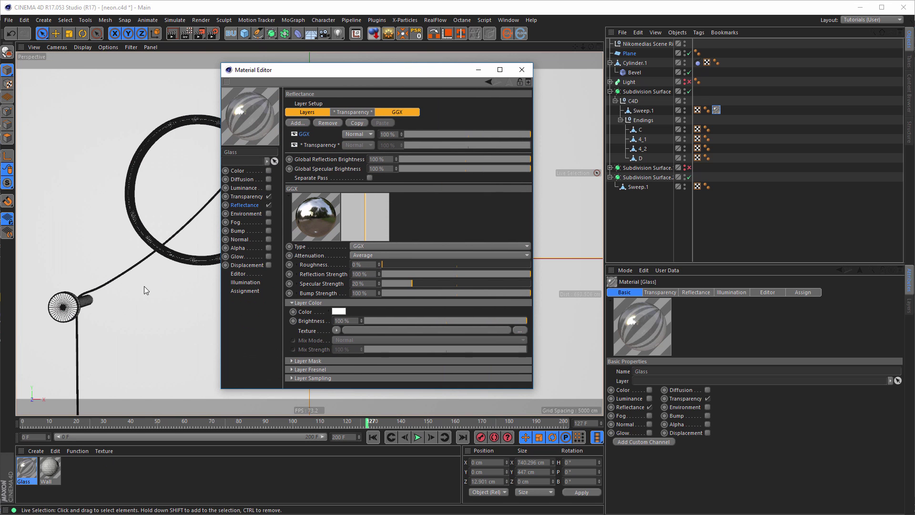
Create a new material named Cylinder and enable its Reflectance channel
double_click(93, 482)
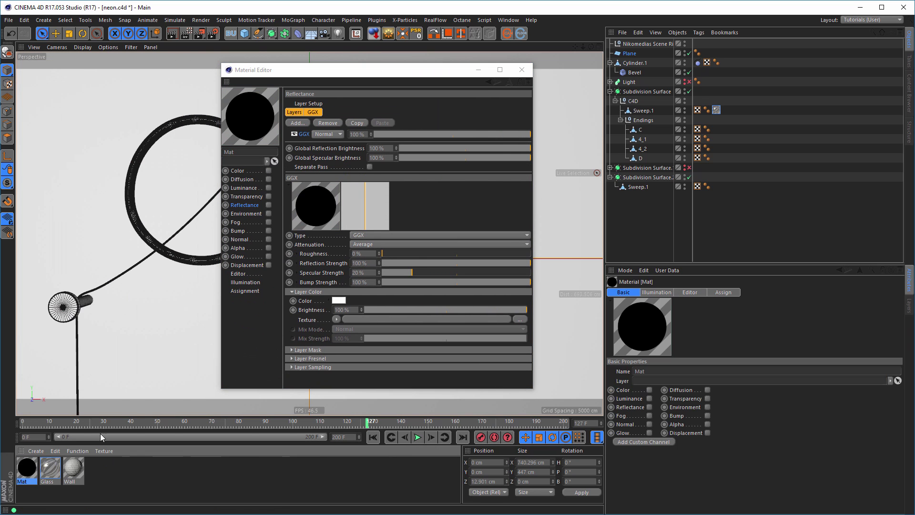
double_click(257, 152)
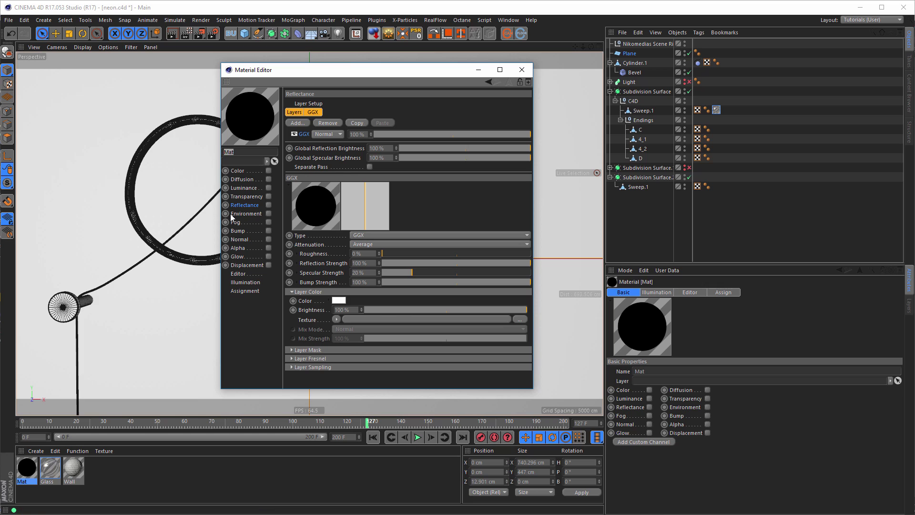
text(Oylinder)
key(Return)
click(270, 205)
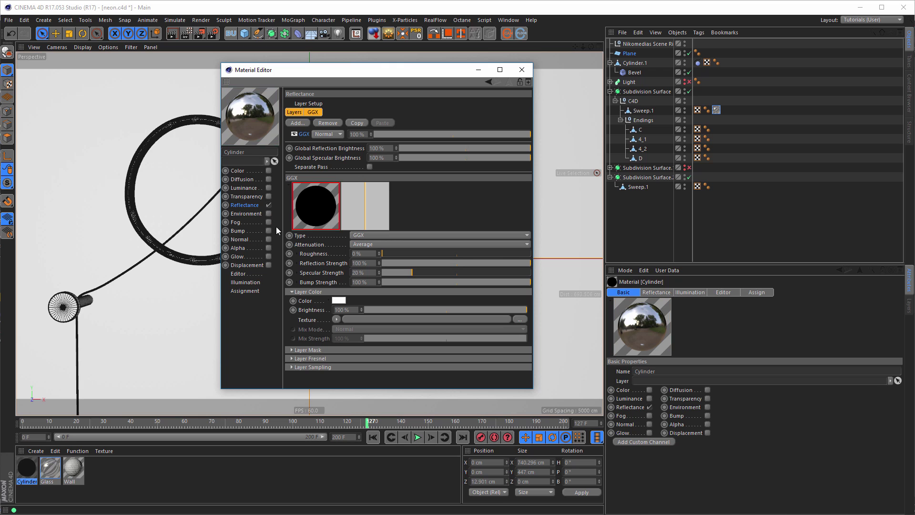
Set the Cylinder material's layer Fresnel to Conductor with the Iron preset
click(336, 357)
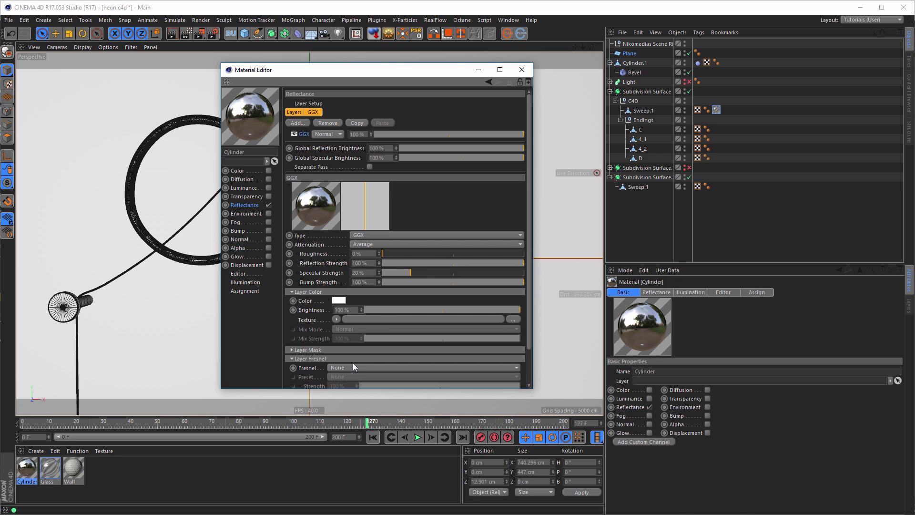
click(353, 367)
click(353, 396)
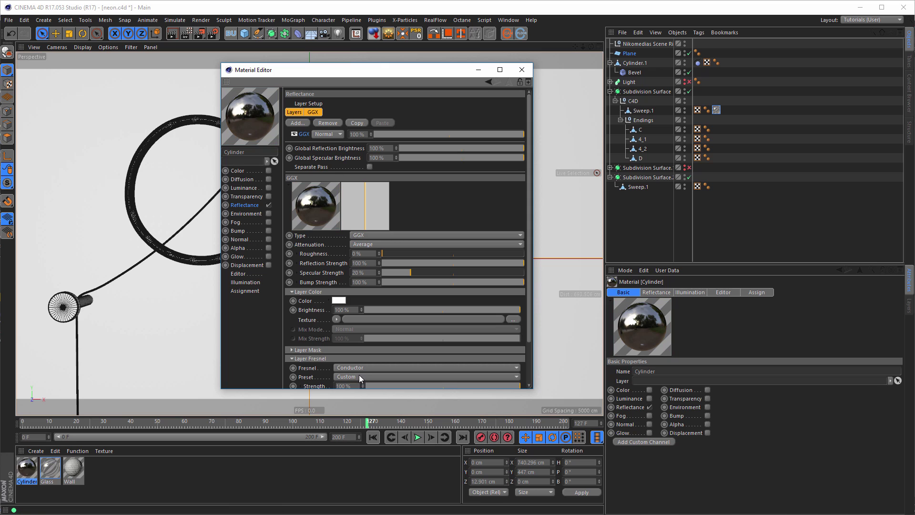
click(359, 375)
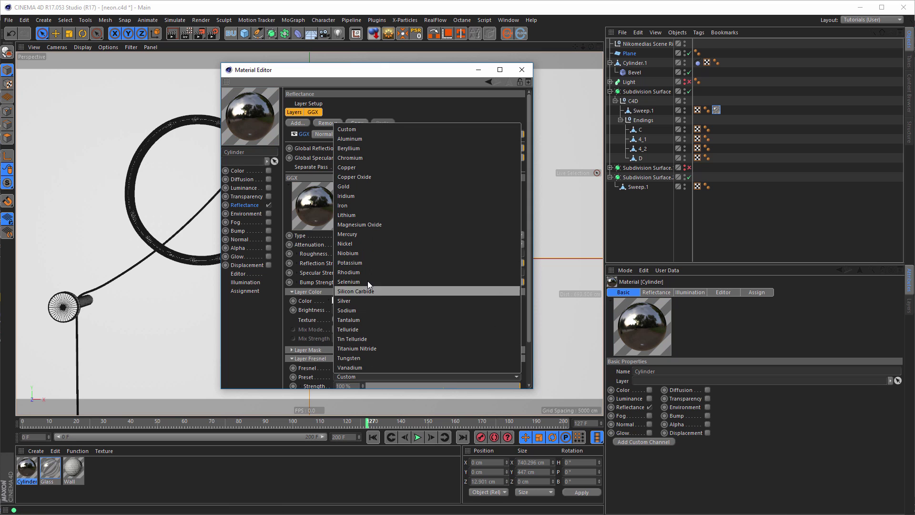
click(376, 205)
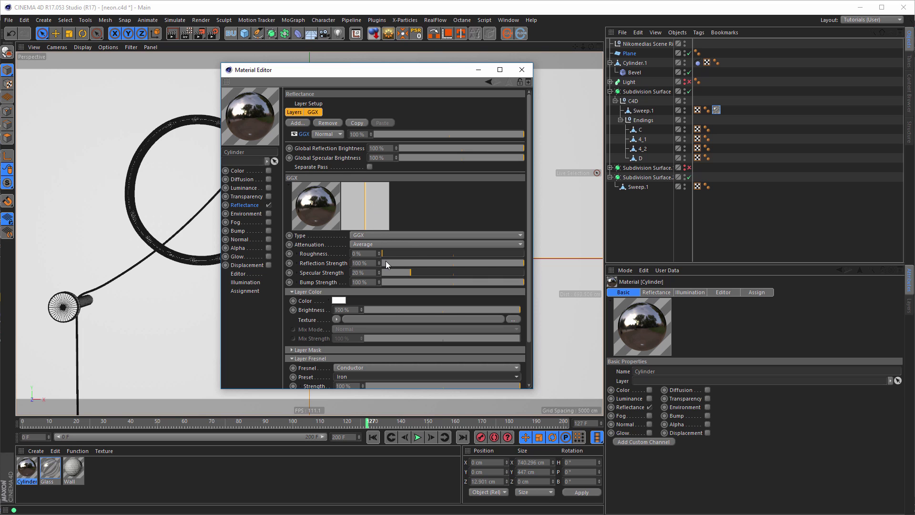
Set the Cylinder material's roughness to 15%, specular and bump strength to 0%, and its Conductor Fresnel preset to Copper Oxide
drag(393, 273, 402, 253)
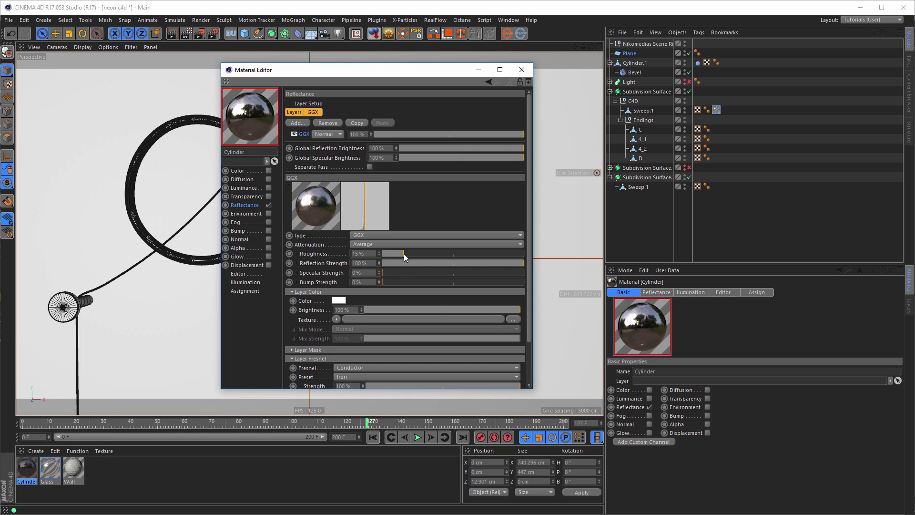
click(373, 368)
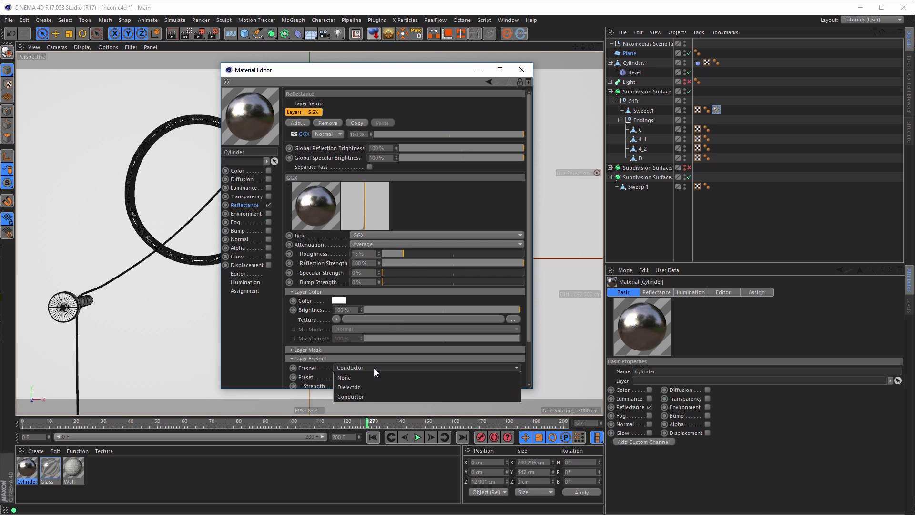
click(381, 358)
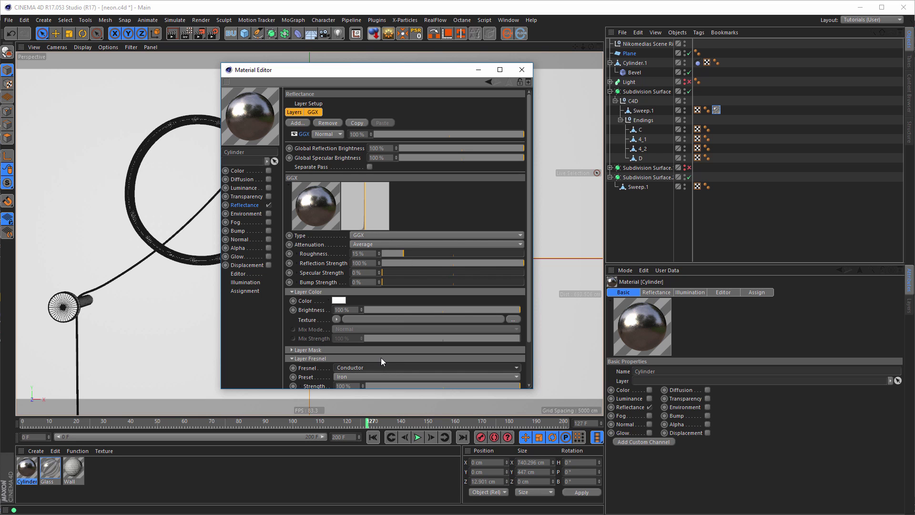
click(376, 376)
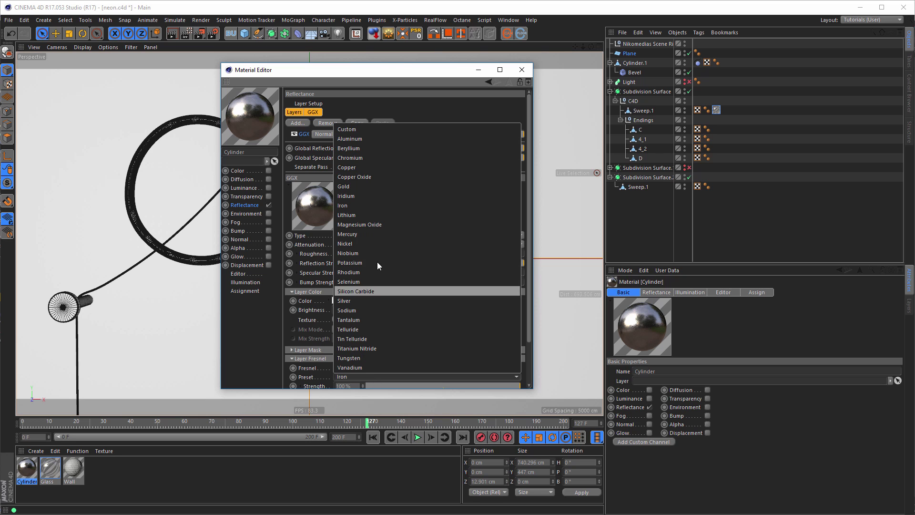
click(372, 139)
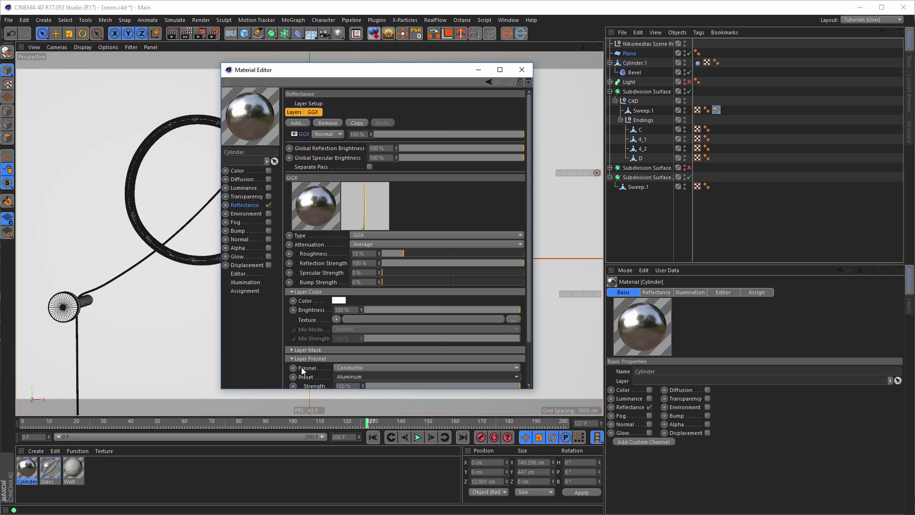
key(Down)
key(Down)
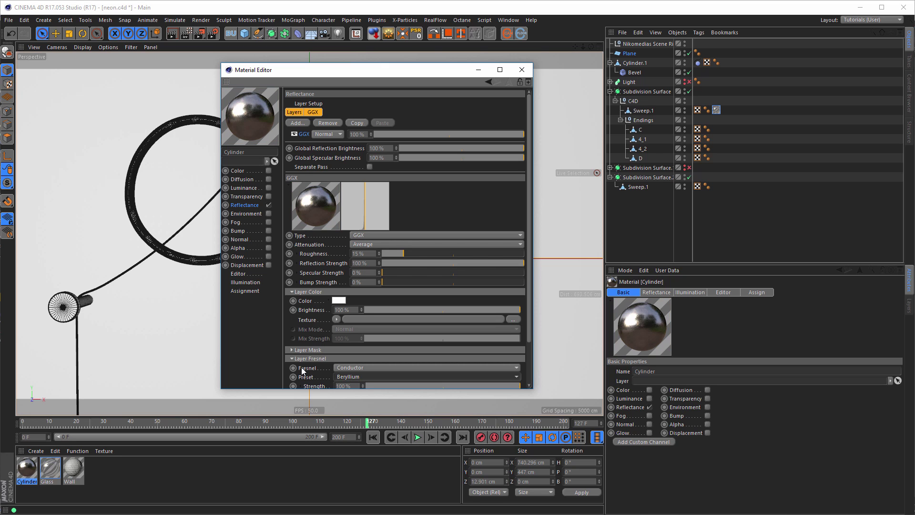
key(Down)
key(Down)
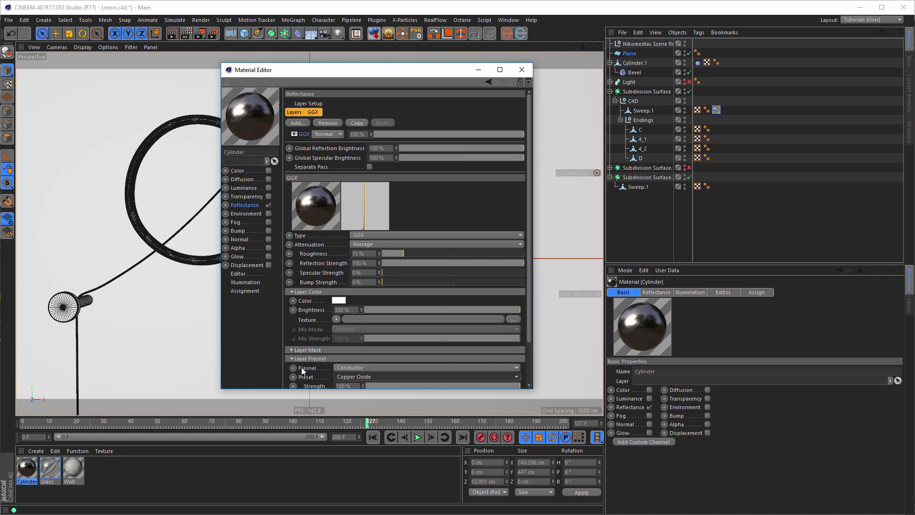
Close the material settings and assign the Cylinder material to the round cylinder at the cable's bend
click(522, 69)
drag(32, 472, 67, 308)
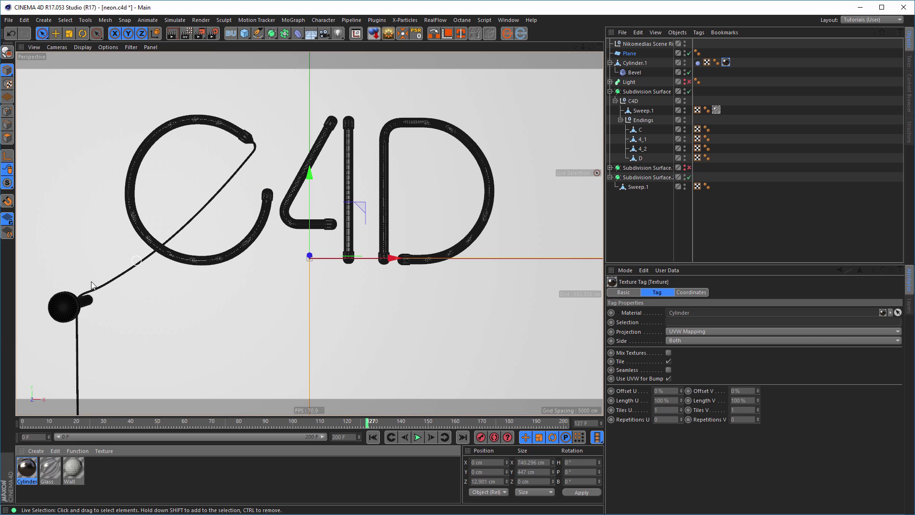
Create a new material and name it Plastic
double_click(130, 480)
double_click(32, 470)
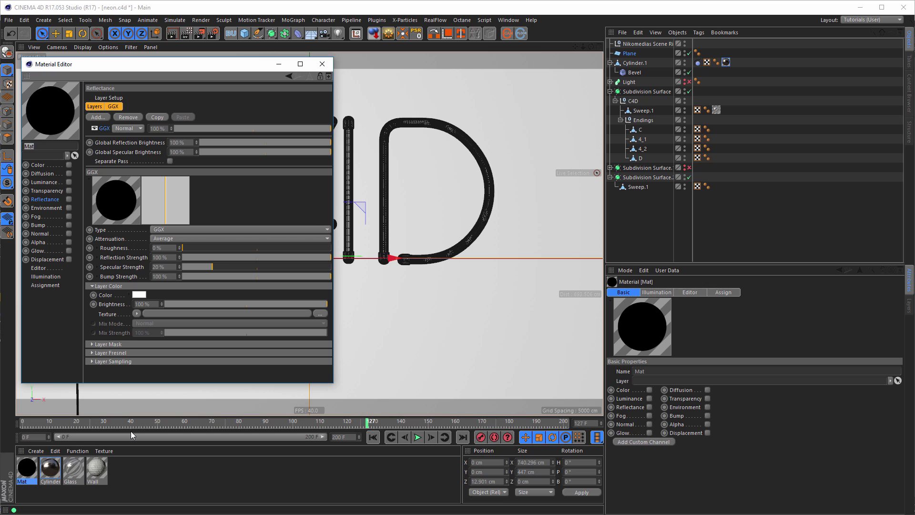
text(Plastic)
key(Return)
Enable the Plastic material's Color channel and set its brightness to 18%
click(69, 165)
click(167, 151)
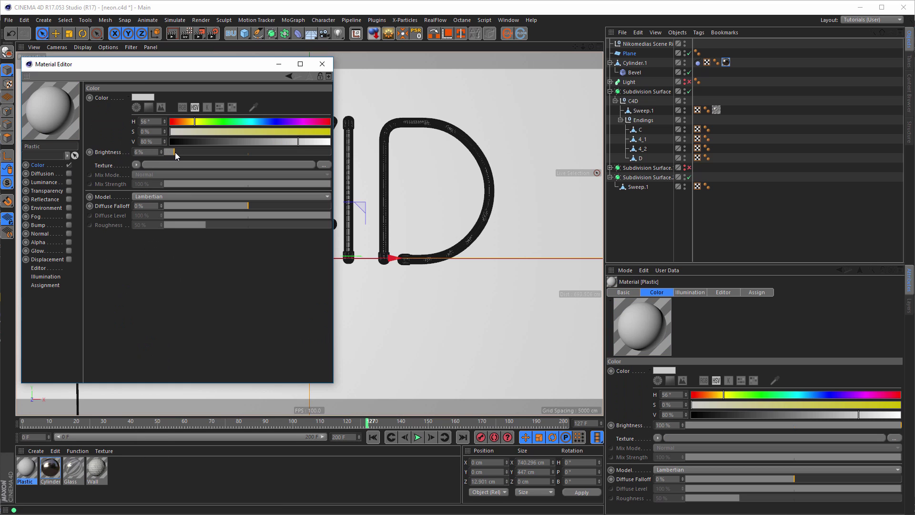
drag(175, 152, 194, 157)
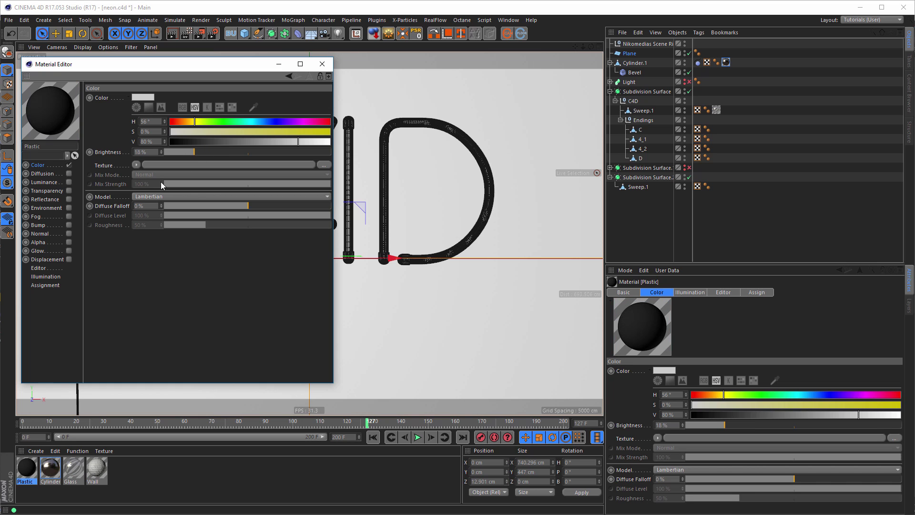
Enable Reflectance on the Plastic material and set its layer Fresnel to Dielectric with the PET preset
click(69, 199)
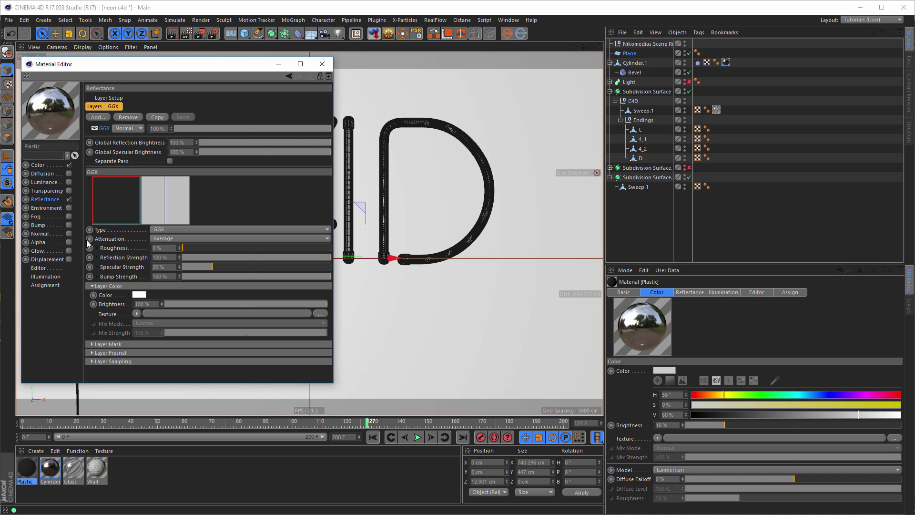
click(133, 353)
click(146, 363)
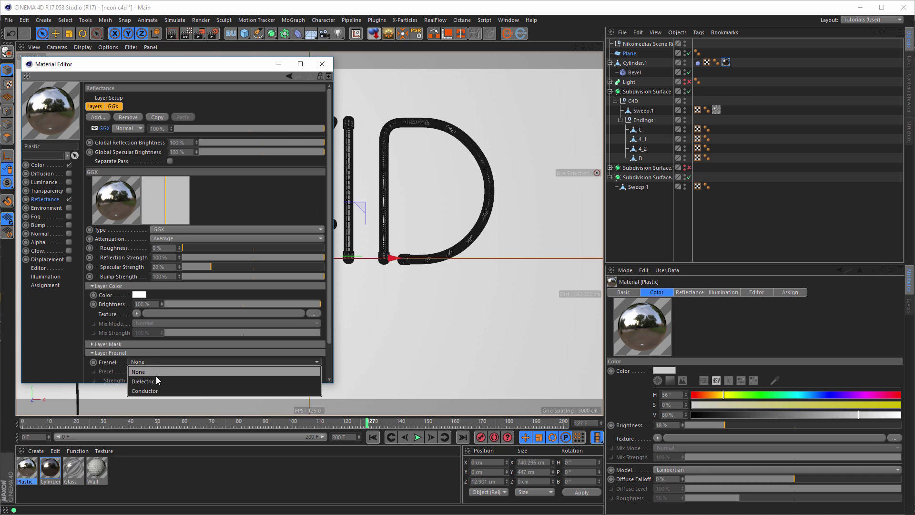
click(158, 380)
click(162, 371)
click(171, 304)
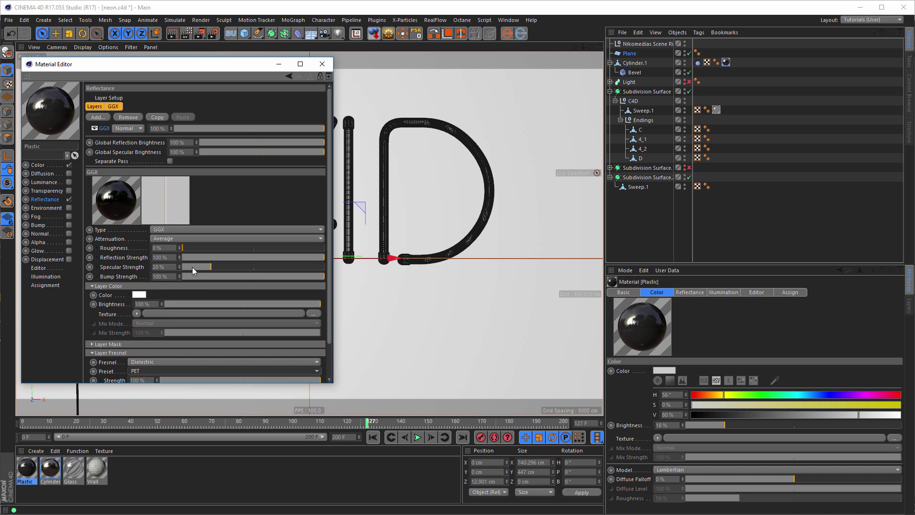
Set the Plastic layer's specular and bump strength to 0% and reflection strength to 50%, and raise its roughness slightly
drag(193, 267, 176, 276)
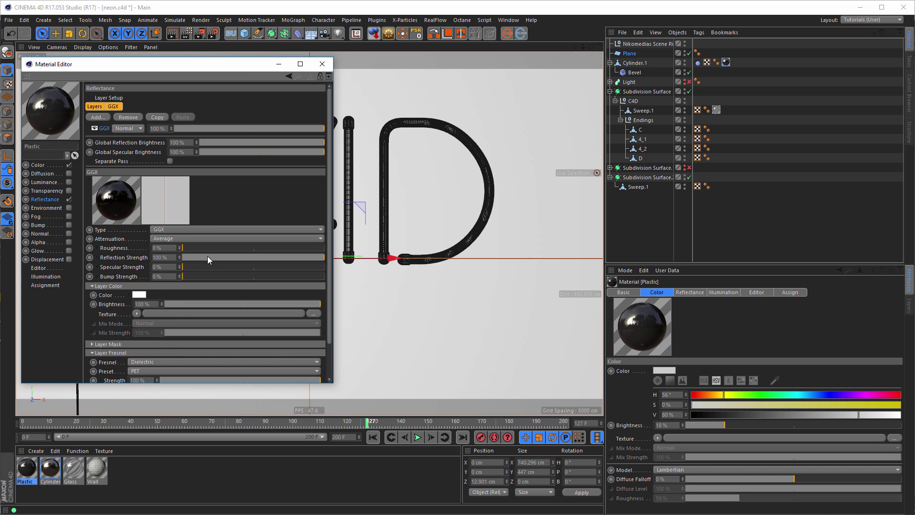
drag(235, 256, 252, 256)
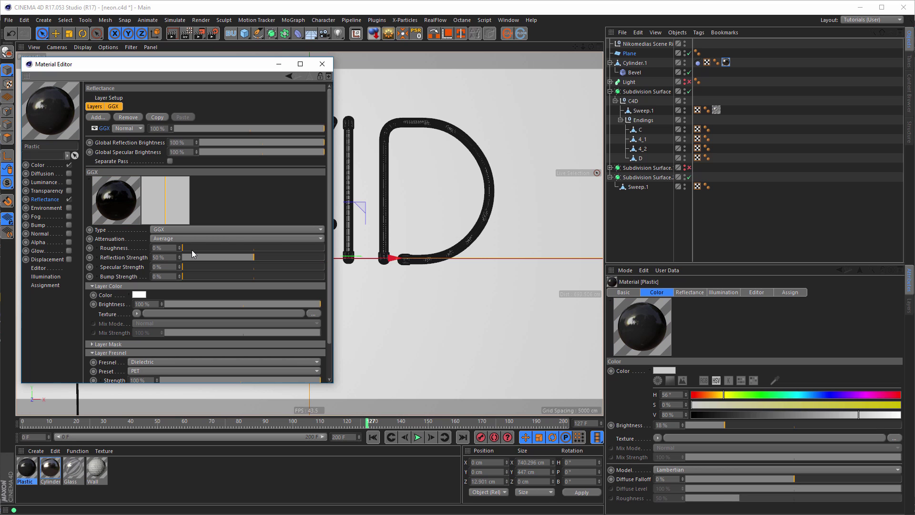
drag(191, 250, 196, 248)
click(322, 64)
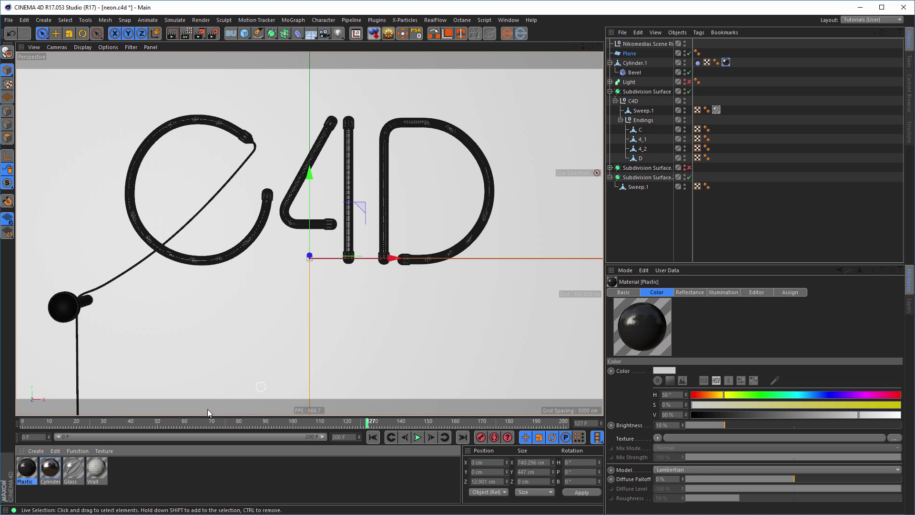
Assign the Plastic material to the Endings group and to the cable's Sweep.1 mesh
drag(29, 472, 653, 122)
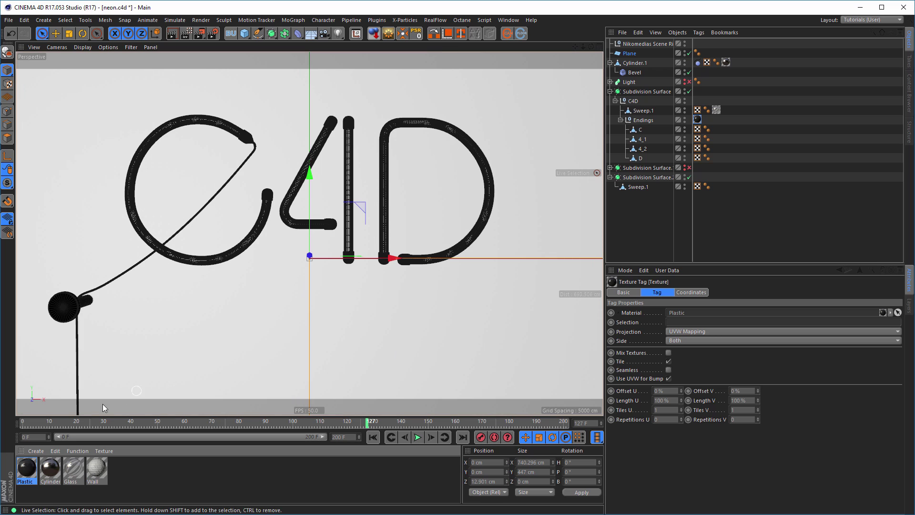
drag(26, 470, 639, 187)
Set the radius of the Light sweep's Circle profile to 4 cm
click(611, 82)
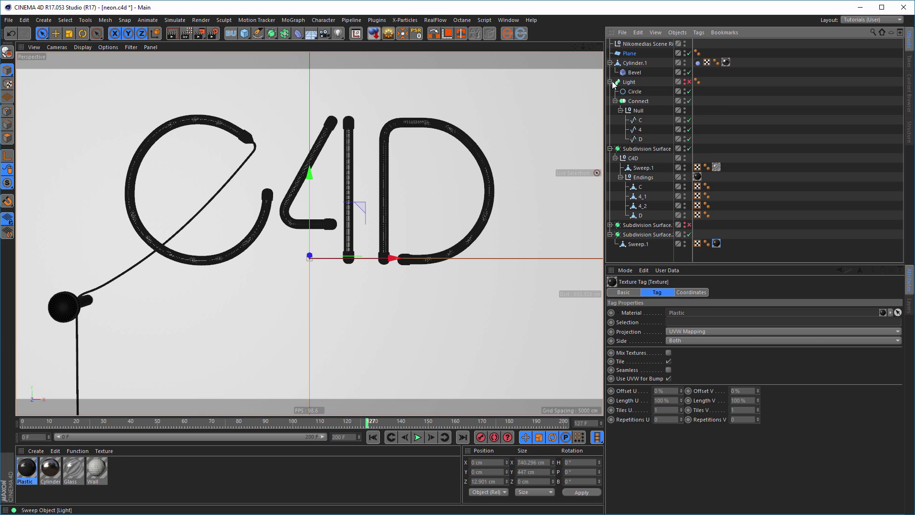
click(629, 82)
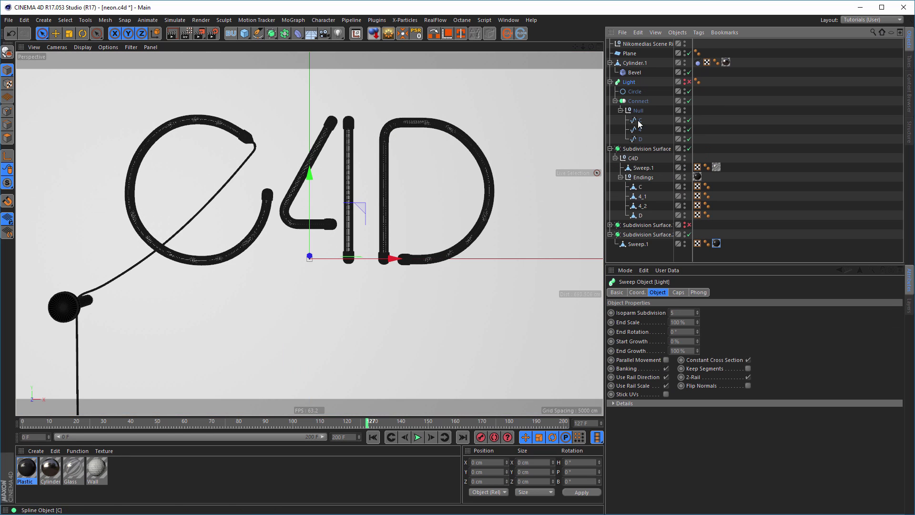
click(635, 92)
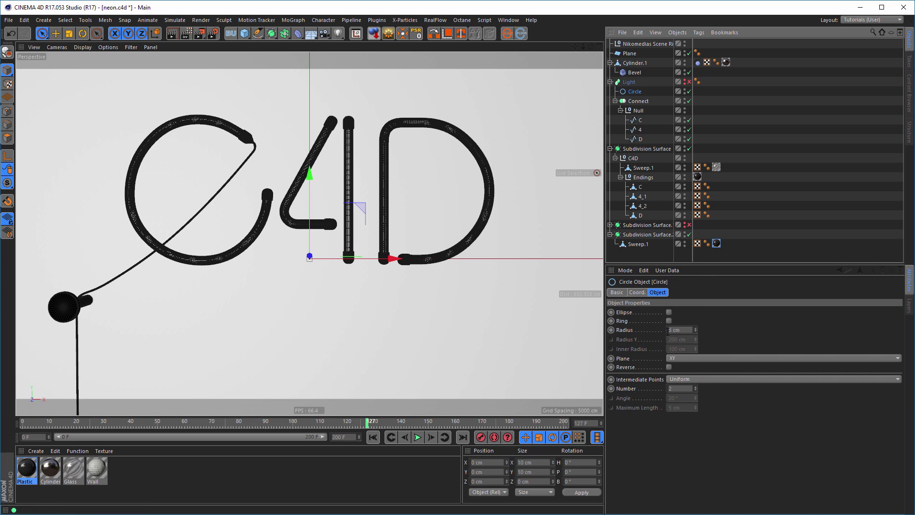
click(683, 330)
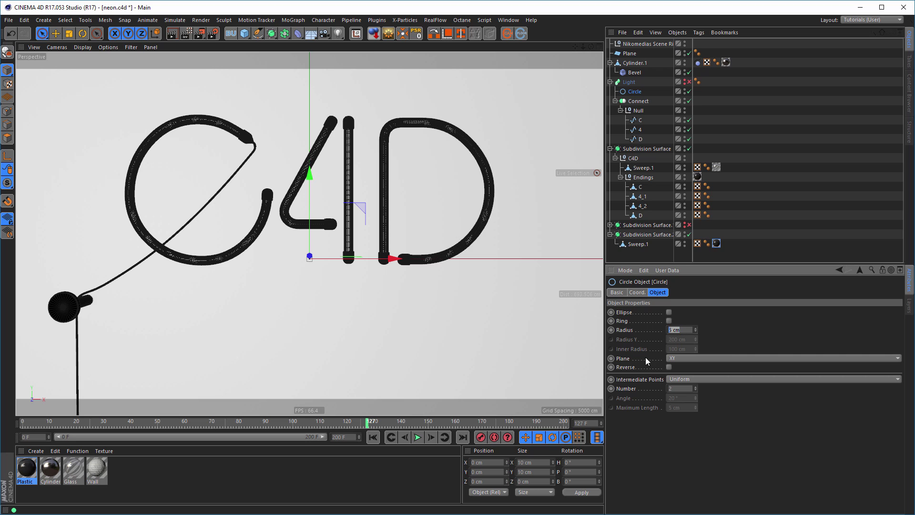
text(4)
key(Return)
Add a Cloth Surface as the parent of the C4D letters' Sweep.1 mesh
click(639, 168)
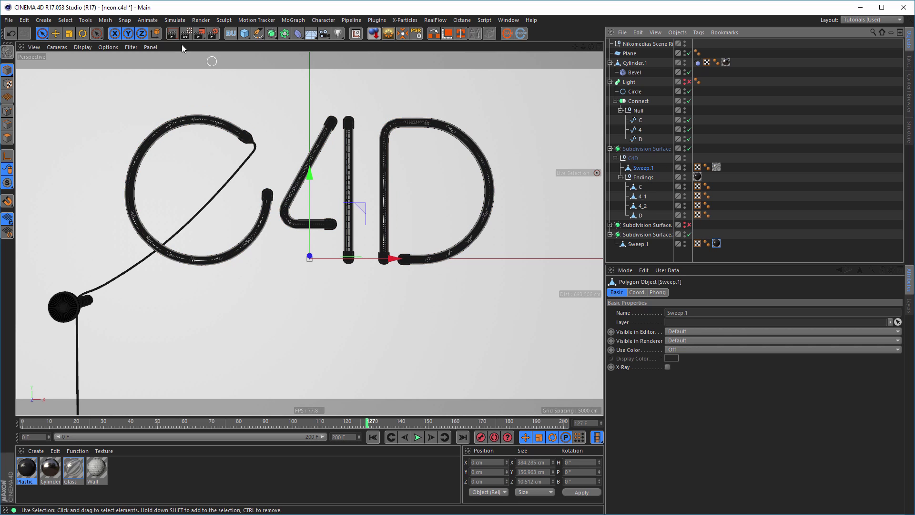
click(174, 20)
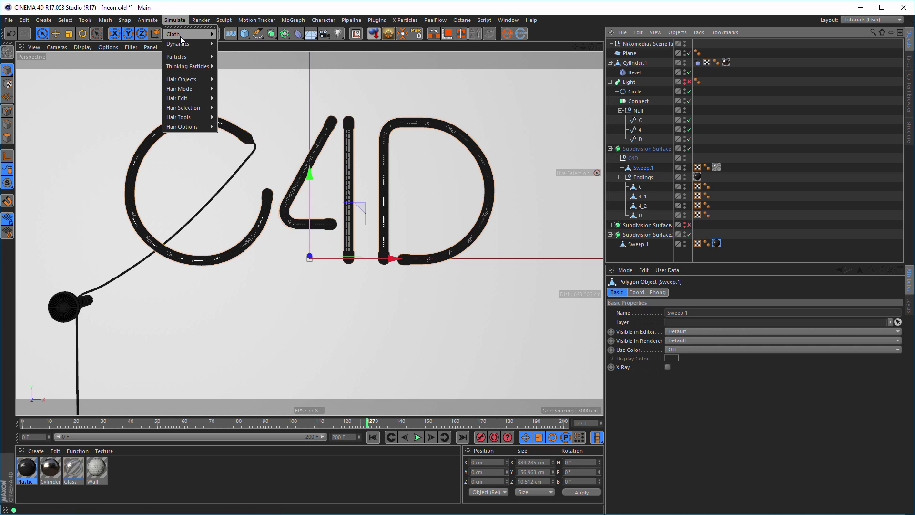
mouse_move(181, 38)
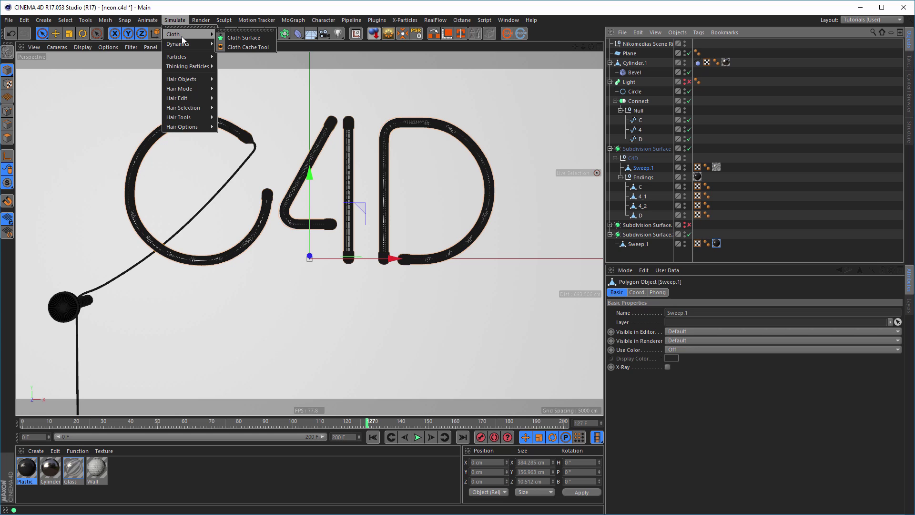
alt+click(239, 38)
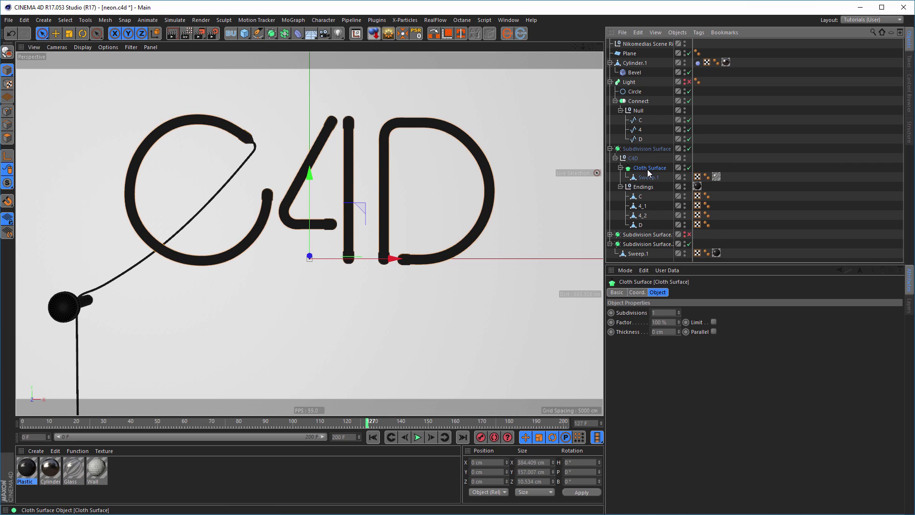
Set the Cloth Surface to 0 subdivisions and -0.1 cm thickness, and save the scene
click(679, 314)
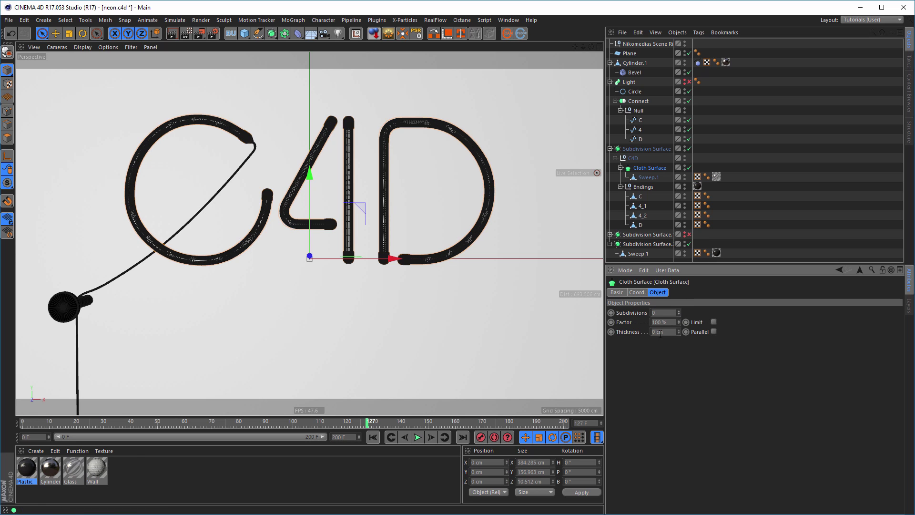
click(678, 332)
key(ctrl+s)
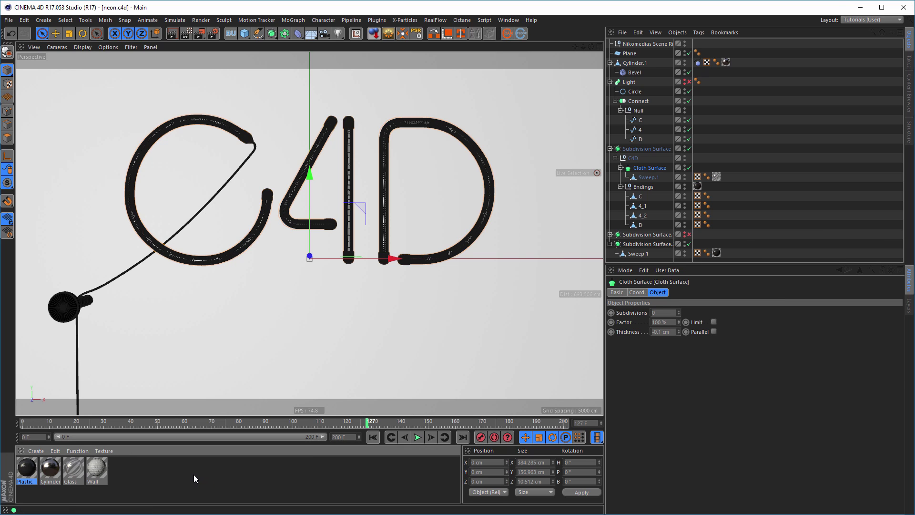
Create a new material and name it Light
double_click(194, 474)
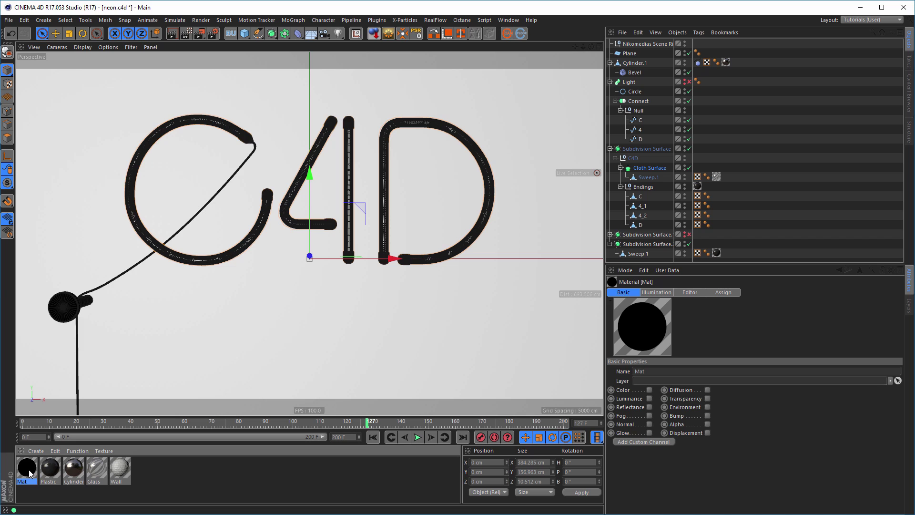
double_click(30, 472)
text(Light)
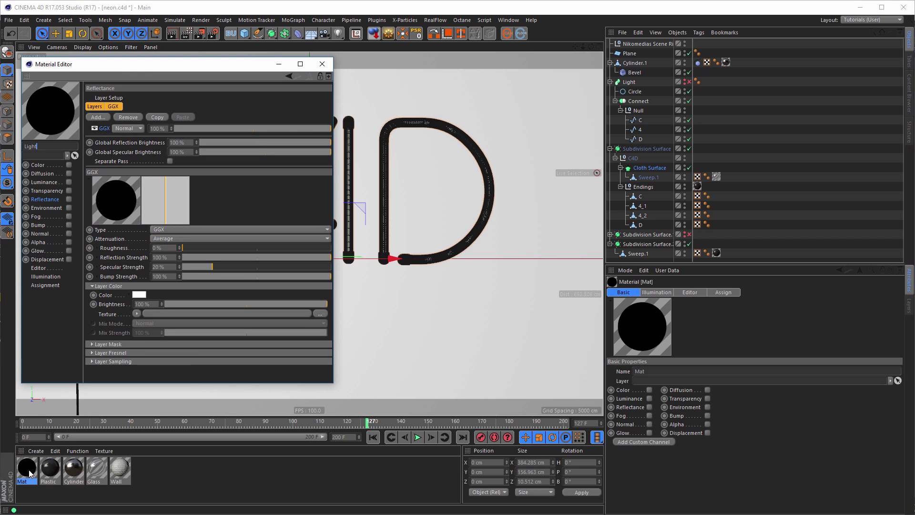
key(Return)
Enable Luminance on the Light material and colour it yellow with hue 50° and saturation 100%
click(69, 182)
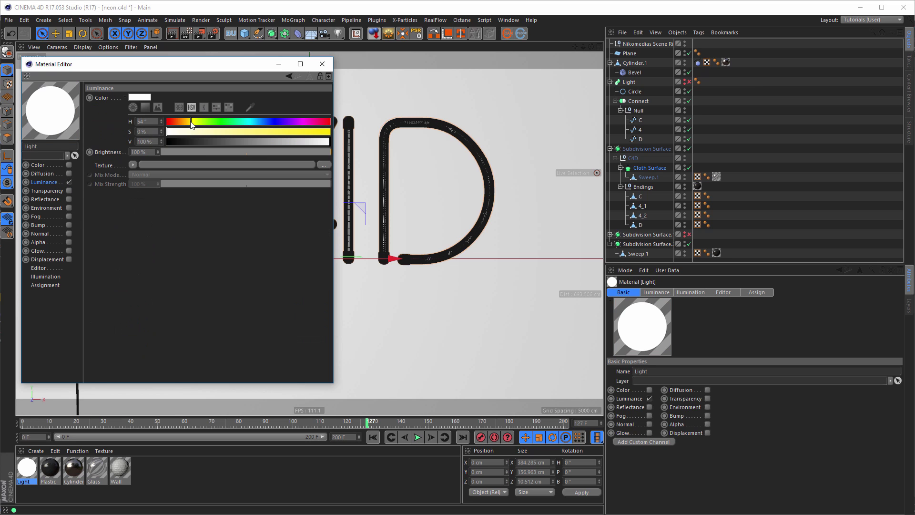
drag(194, 134, 333, 135)
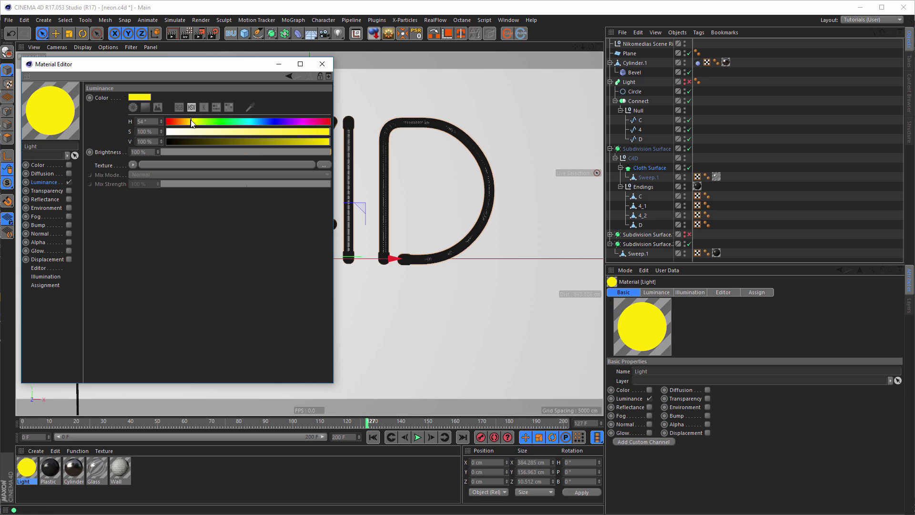
drag(191, 123, 190, 125)
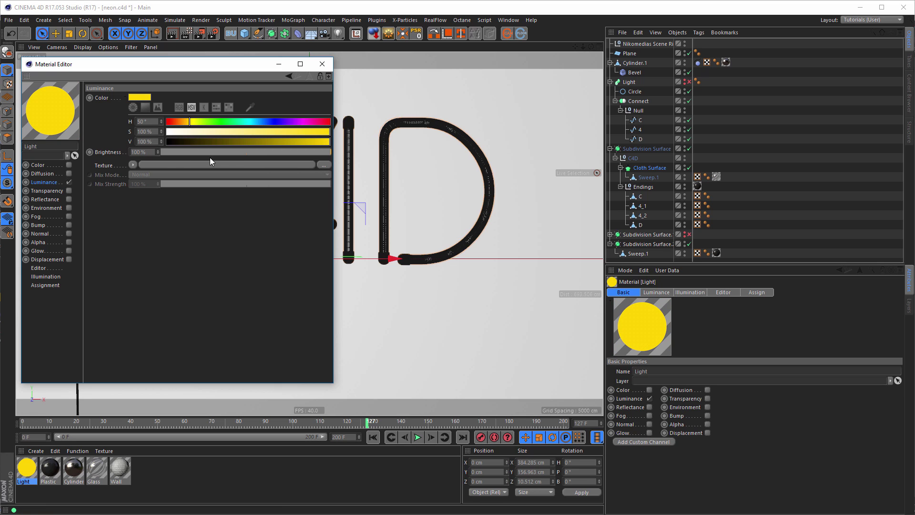
Close the material settings and assign the Light material to the Light sweep
click(322, 64)
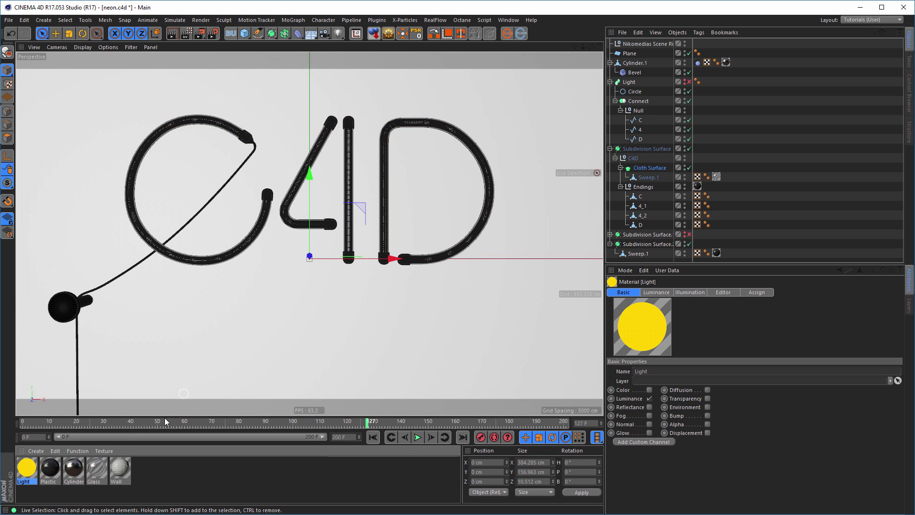
drag(32, 470, 631, 85)
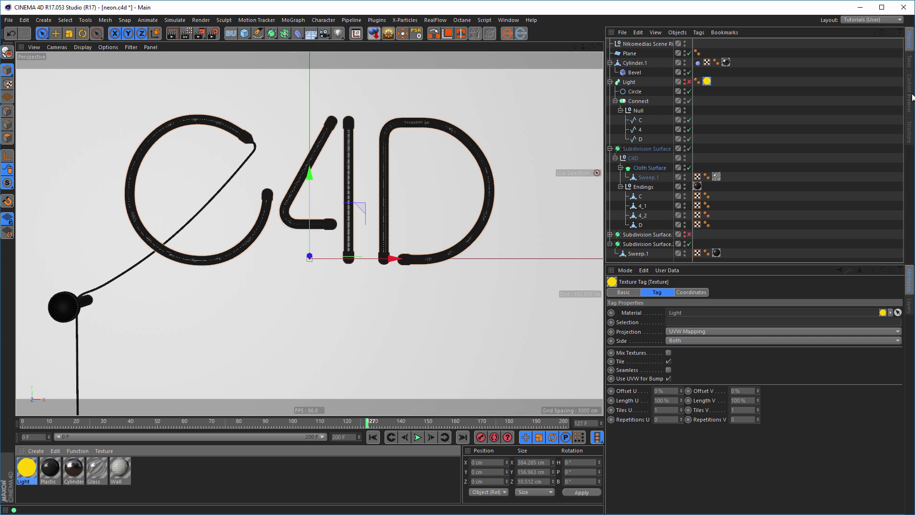
Open the HDRI settings of the Nikomedias Scene Rig Pro and display the available HDR preset images
click(648, 43)
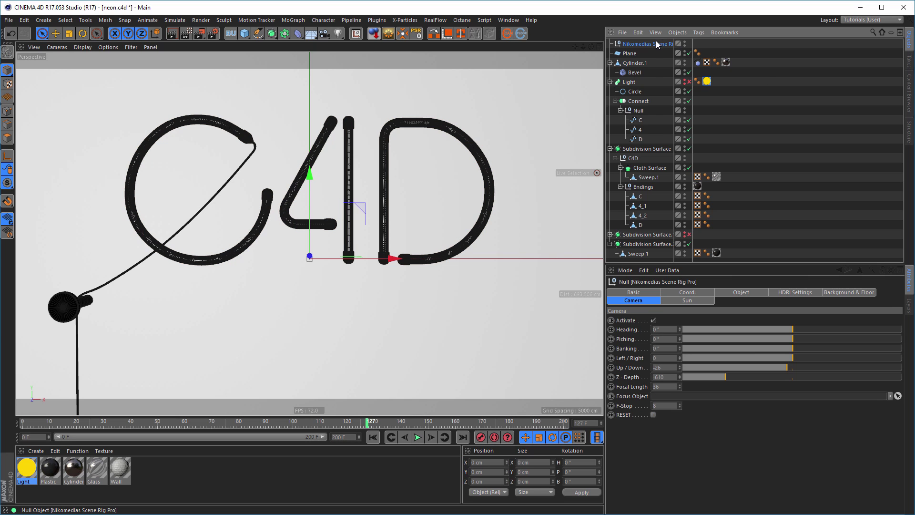
click(788, 293)
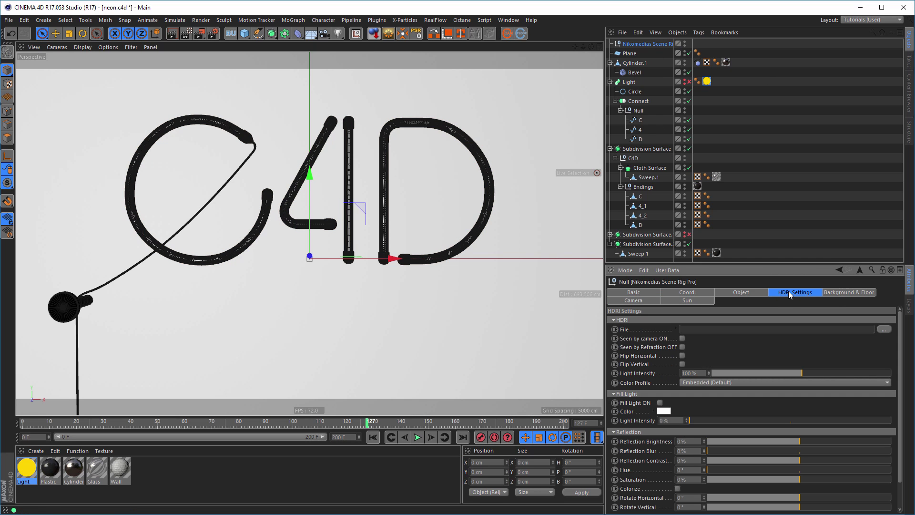
click(910, 90)
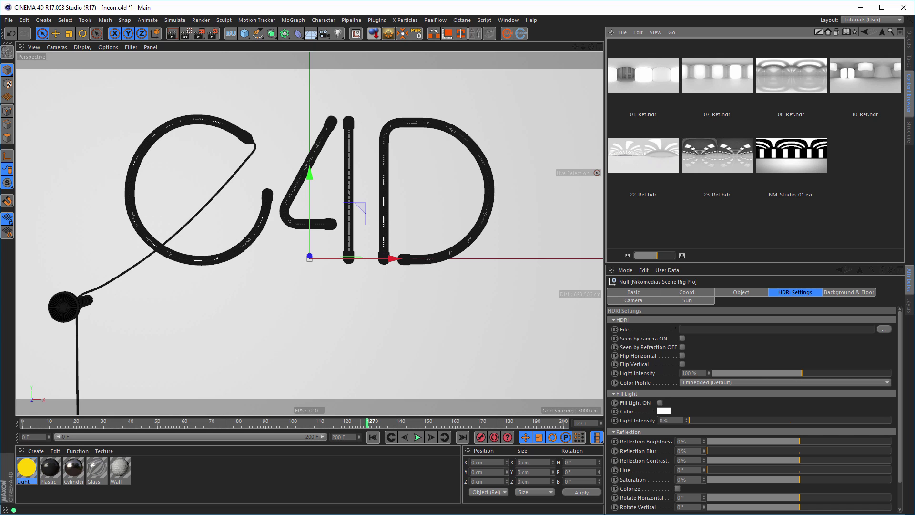
Switch to the external image browser and load 3DTotal_free_sample_1_Ref.hdr from the sIBLLoader Presets as the rig's HDRI file without copying it into the project
key(alt+Tab)
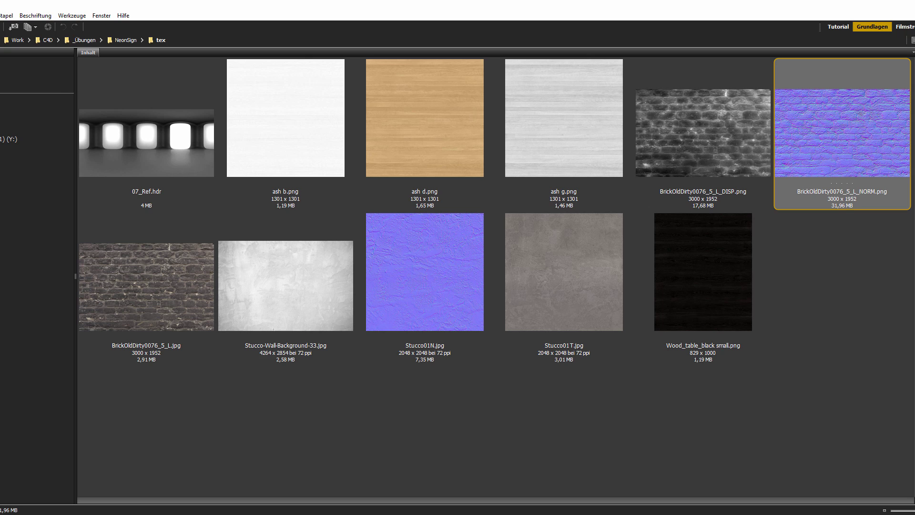
click(10, 211)
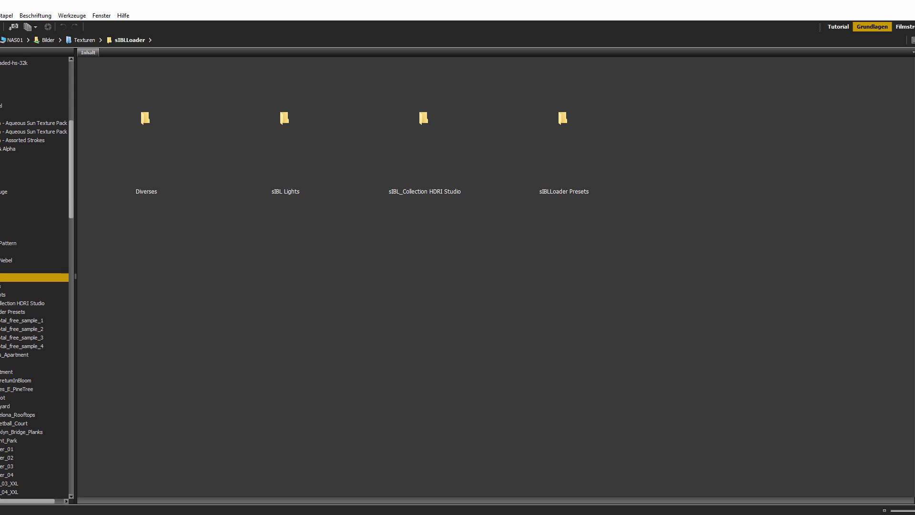
click(9, 322)
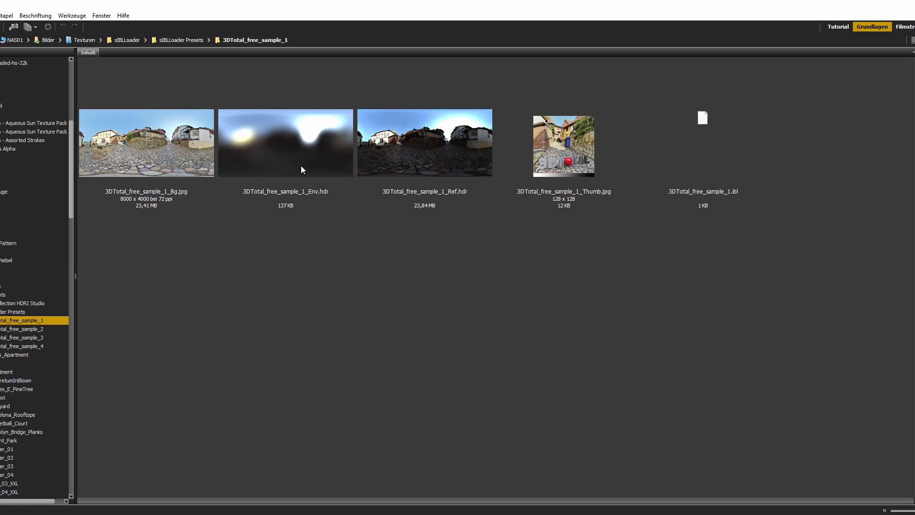
click(407, 187)
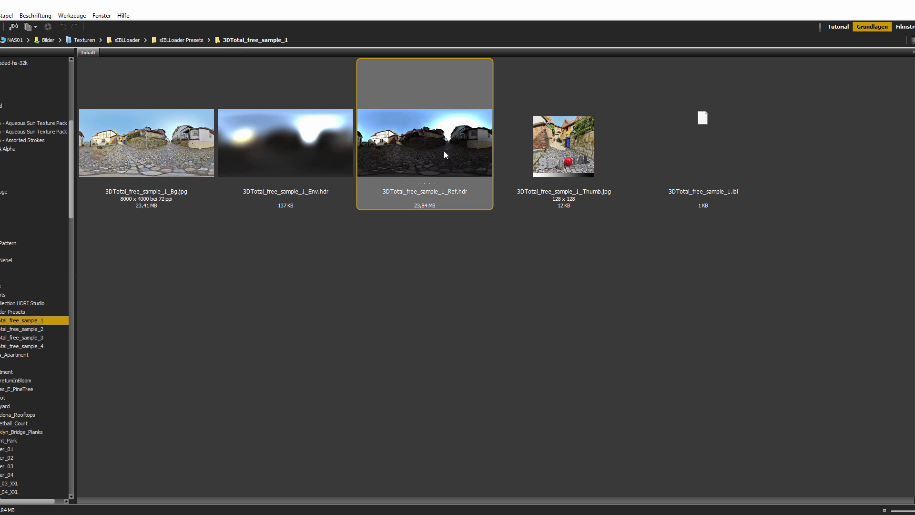
drag(399, 159, 703, 330)
key(alt+Tab)
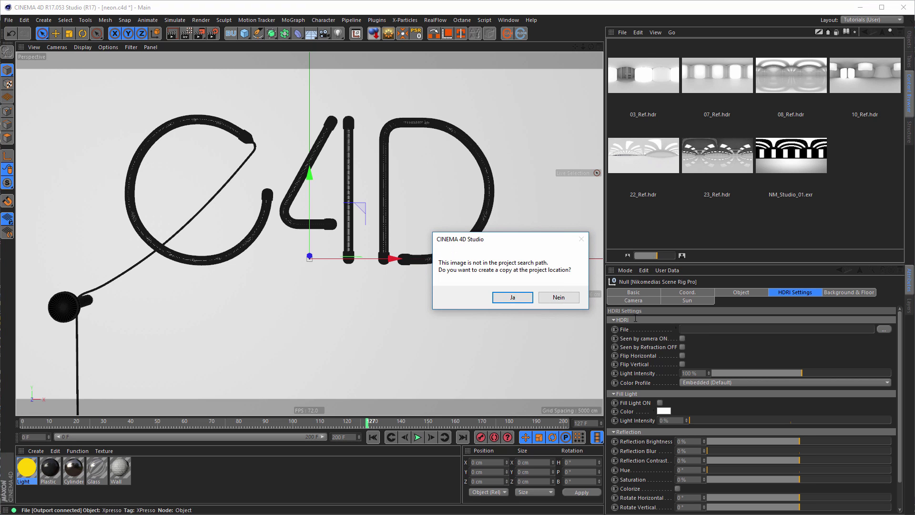
click(558, 297)
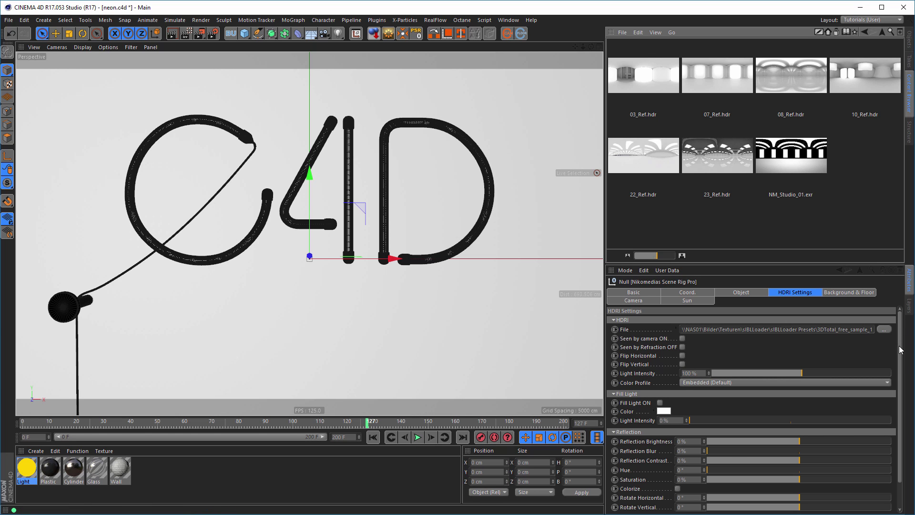
drag(903, 348, 900, 418)
click(908, 40)
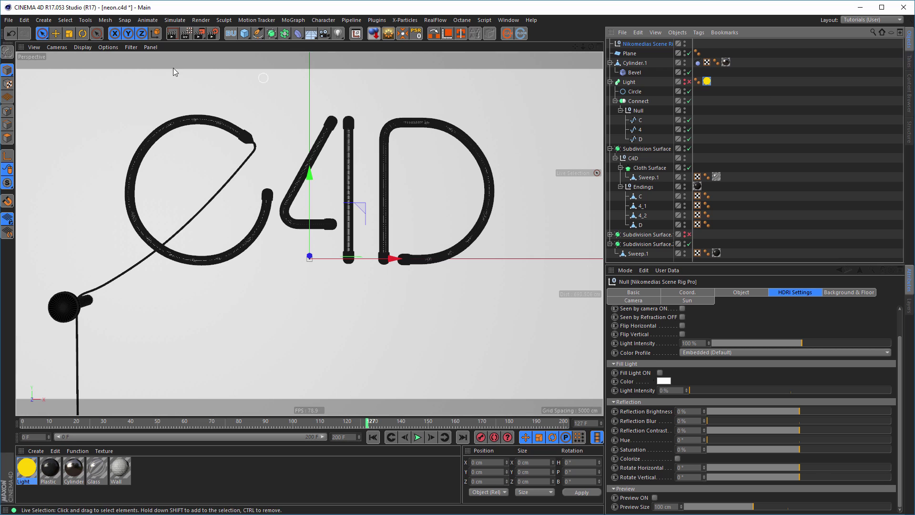
Open the render settings and activate the Low GI preset
click(213, 33)
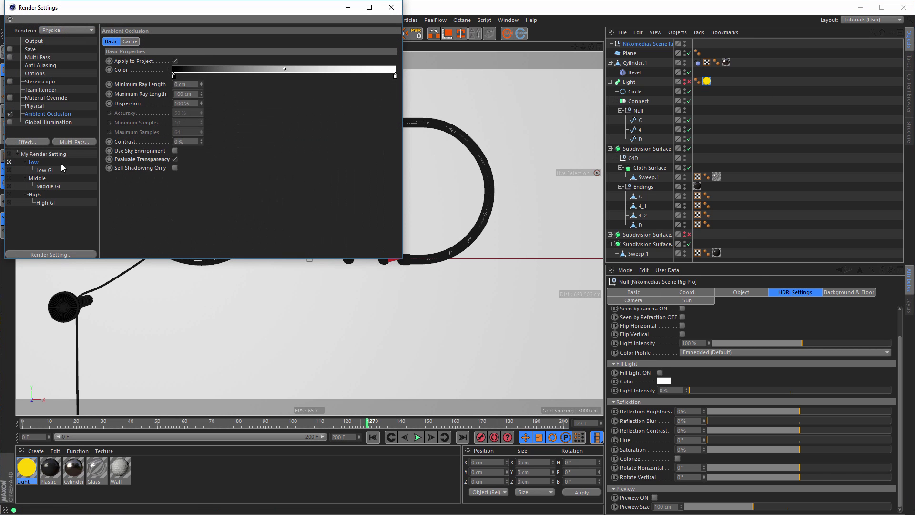
click(9, 170)
drag(220, 15, 248, 25)
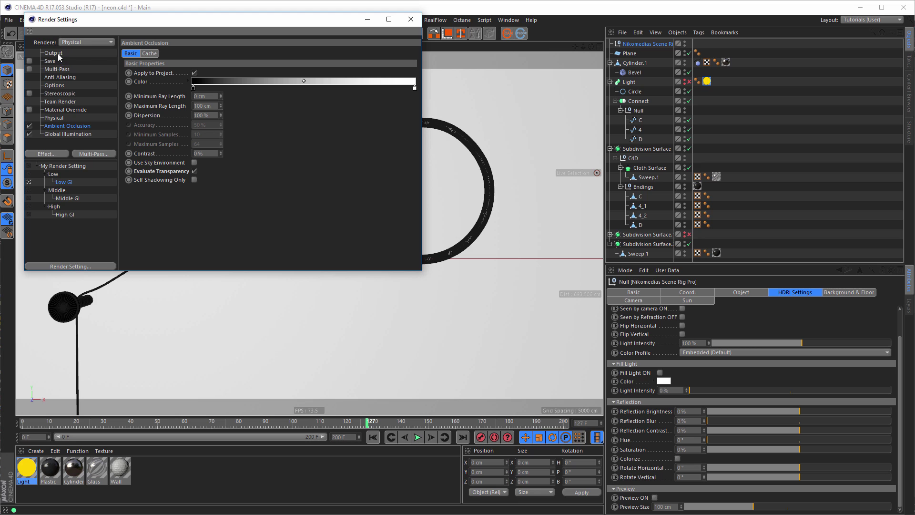
Review the Low GI options against Middle GI, check the Physical and Ambient Occlusion settings, and close the render settings with Low GI active
click(54, 86)
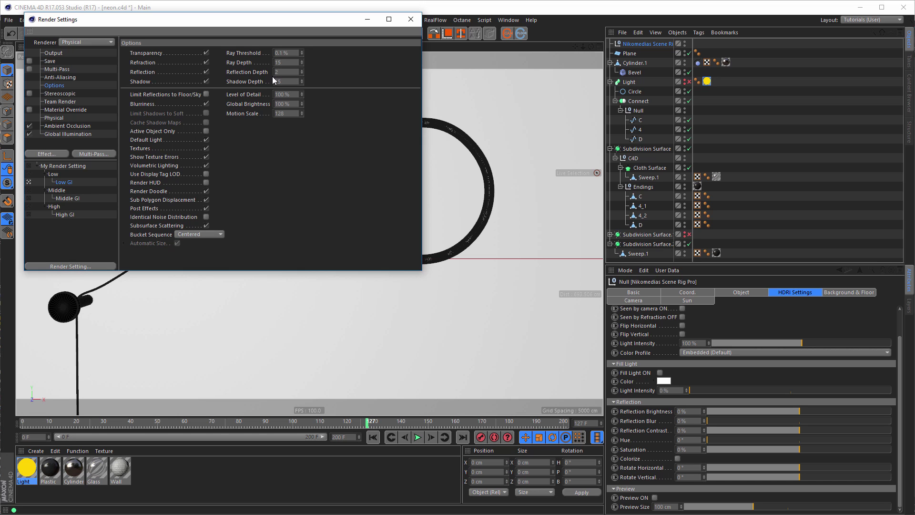
click(29, 198)
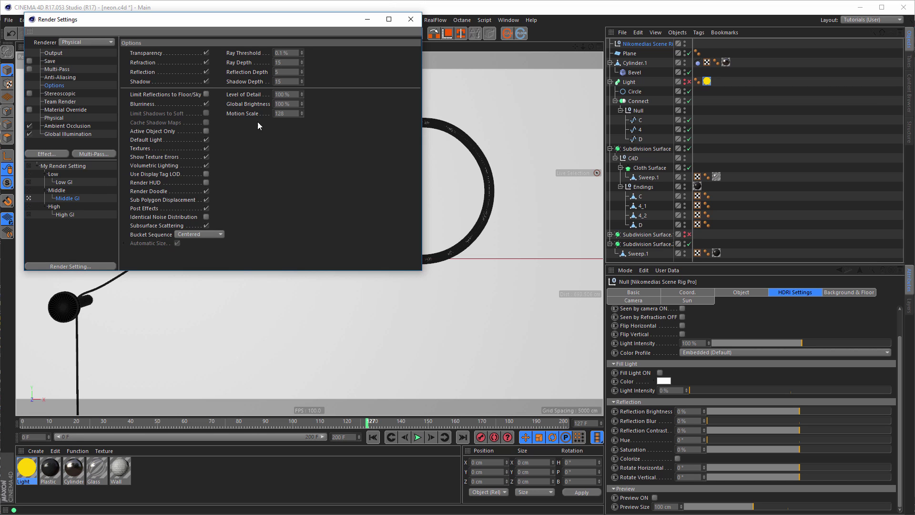
click(29, 182)
click(54, 119)
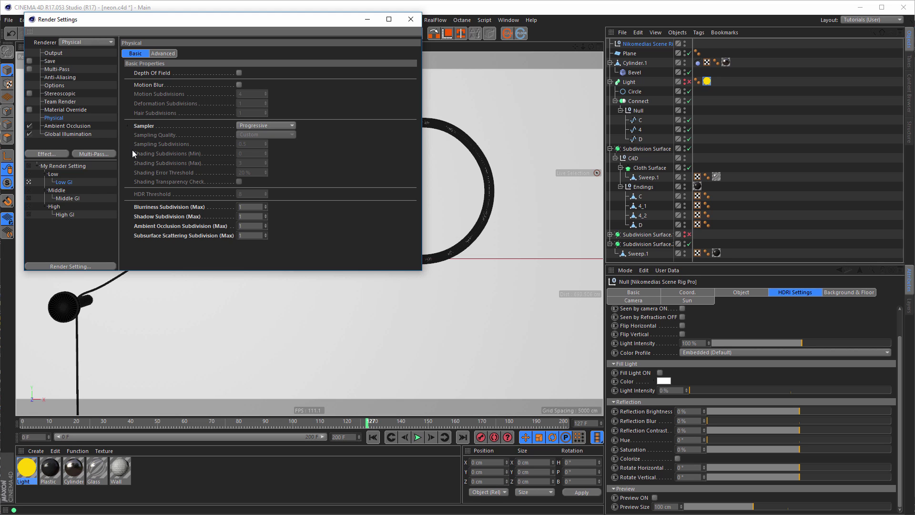
click(93, 127)
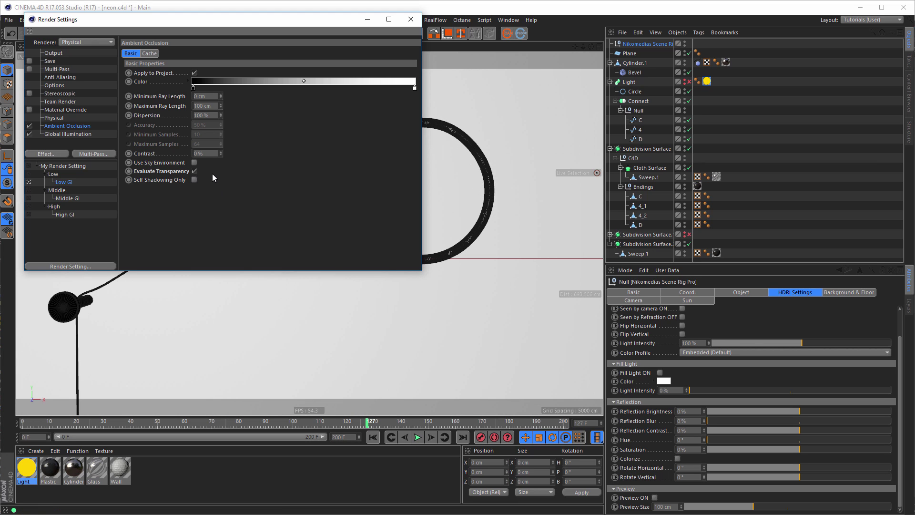
click(410, 20)
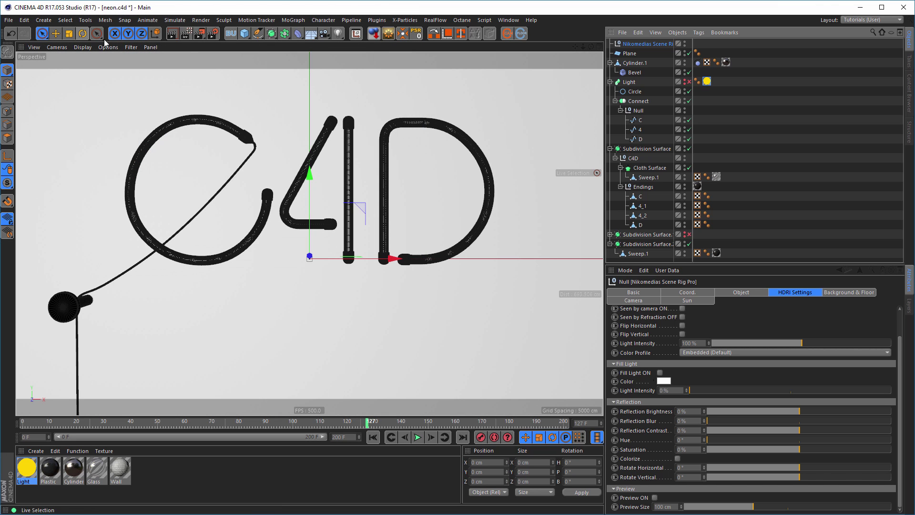
Start an interactive render region, check the Wall material's Normal and Reflectance channels, and assign the material to the wall plane
click(188, 35)
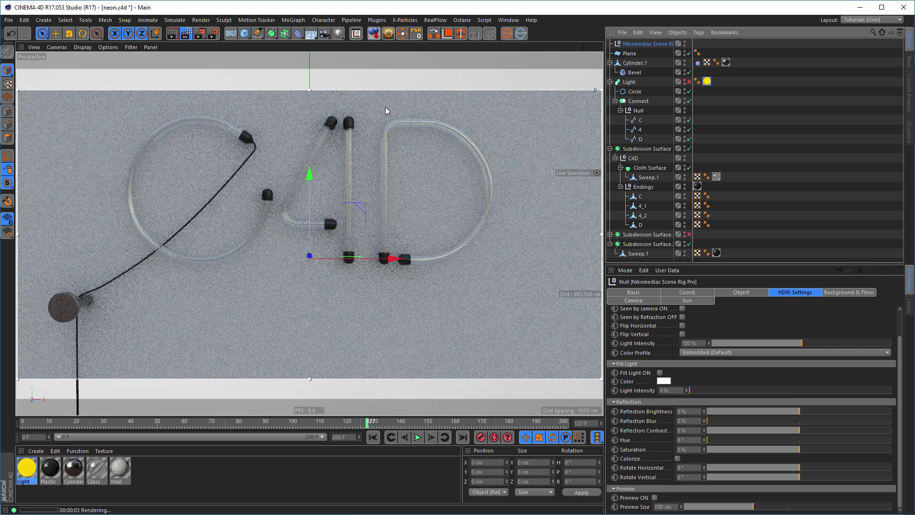
double_click(122, 466)
drag(205, 68, 741, 112)
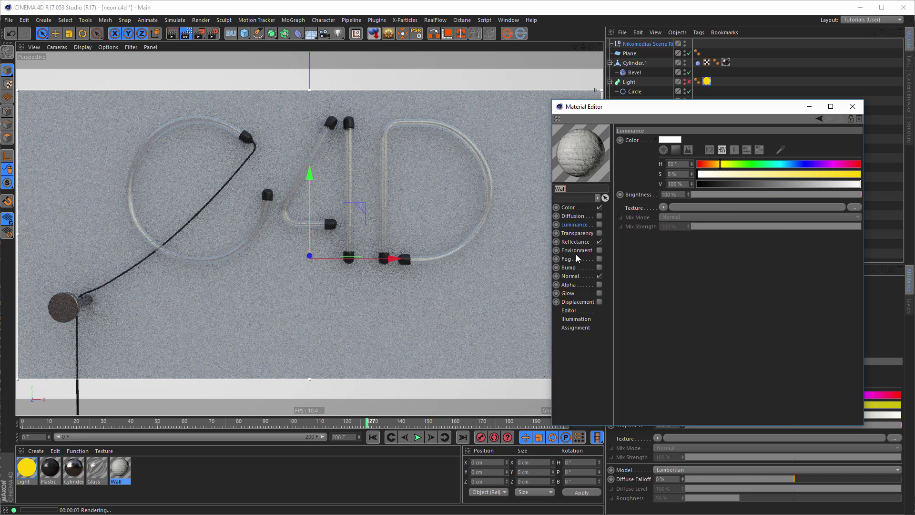
click(572, 277)
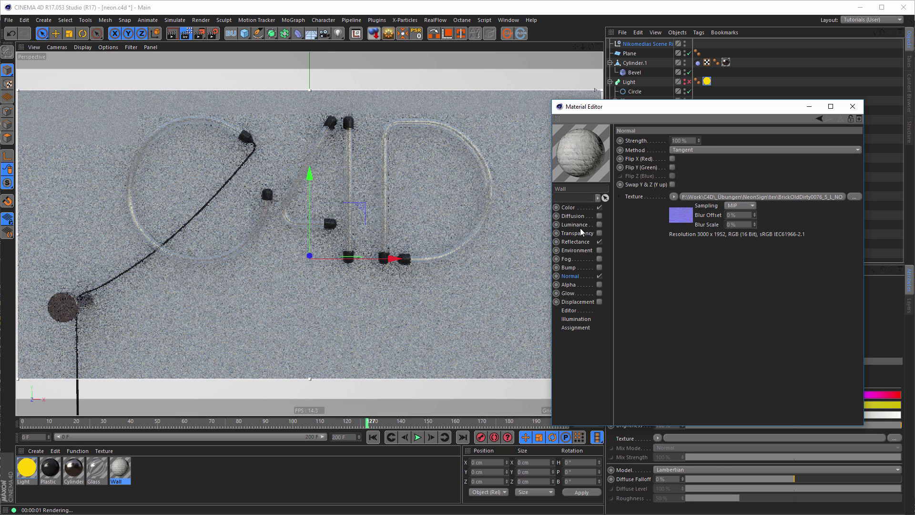
click(579, 243)
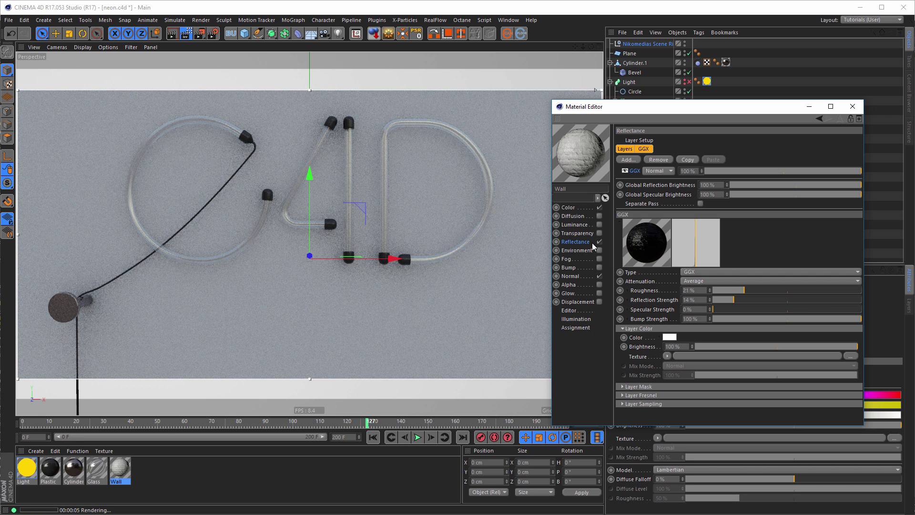
drag(119, 470, 86, 185)
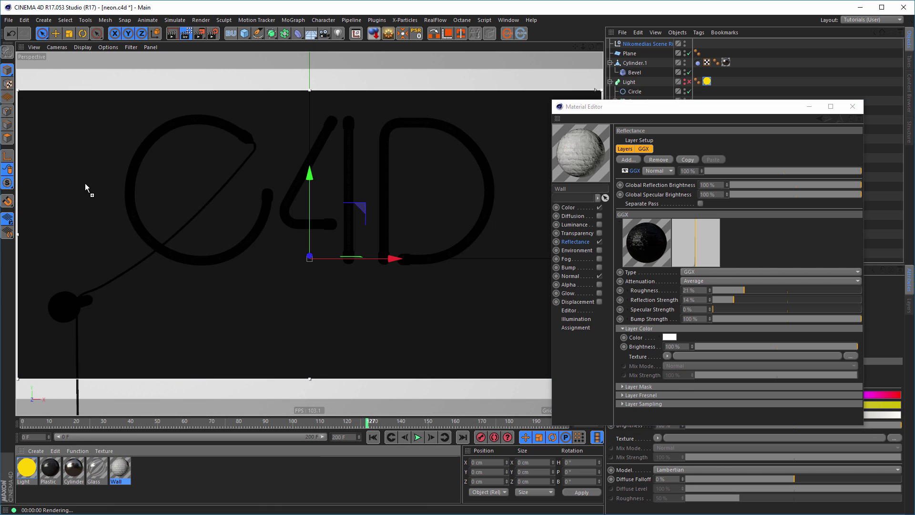
drag(86, 185, 83, 184)
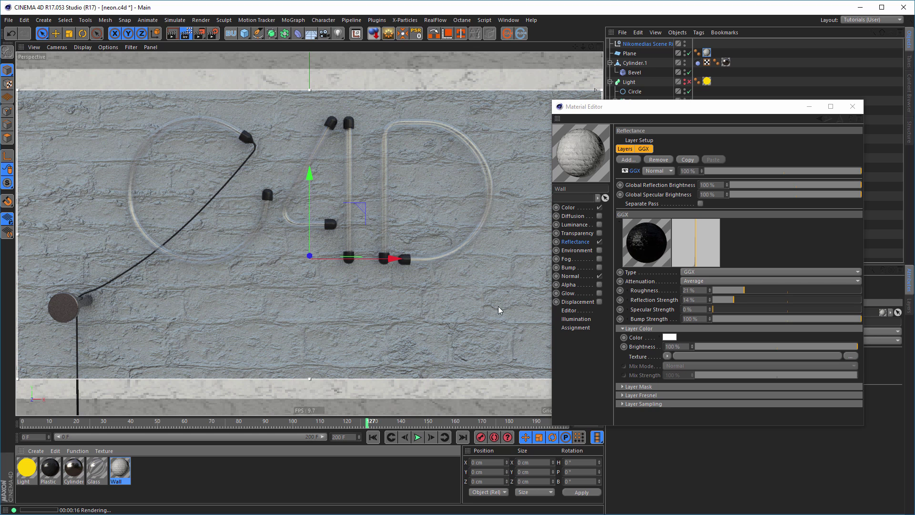
Set the Blur Offset of the Wall material's normal texture to 1% and close the material settings
click(573, 277)
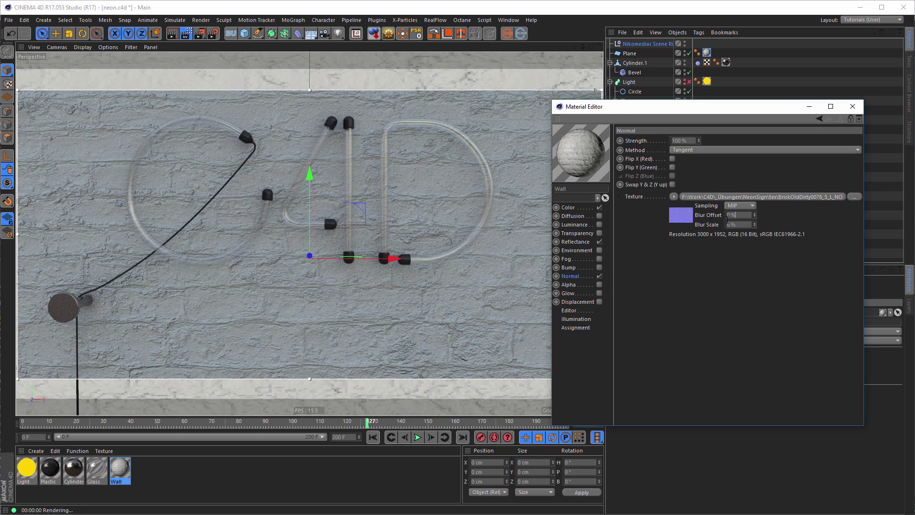
drag(727, 219, 702, 258)
text(1)
key(Return)
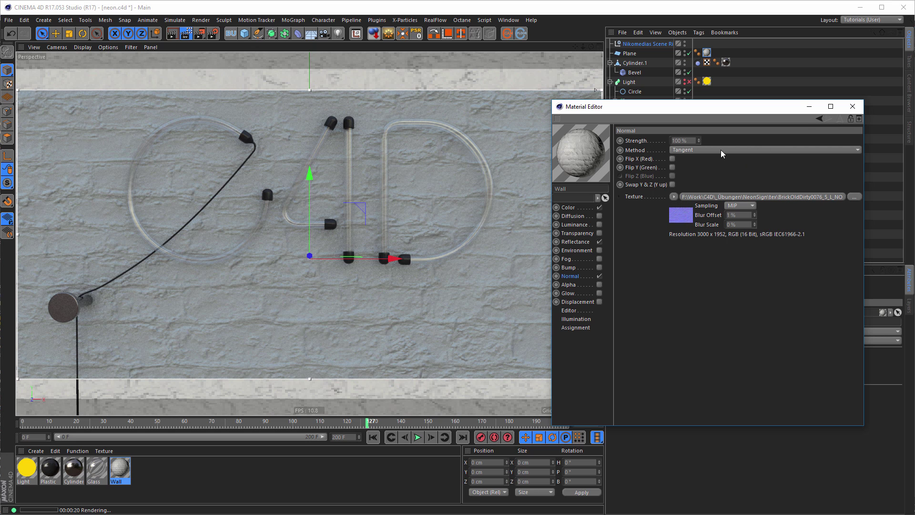
click(853, 106)
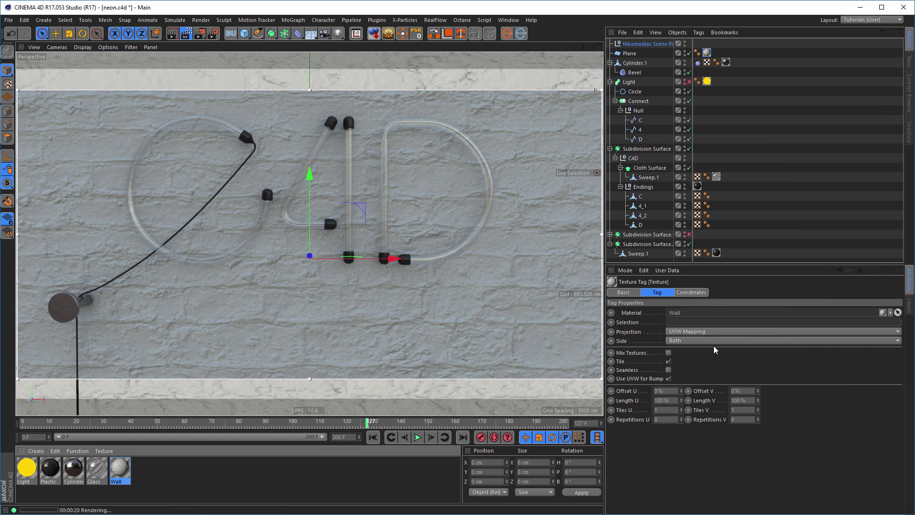
Enable the scene rig's HDRI preview, rotate the HDRI horizontally to 95°, and restart the interactive render region
click(655, 44)
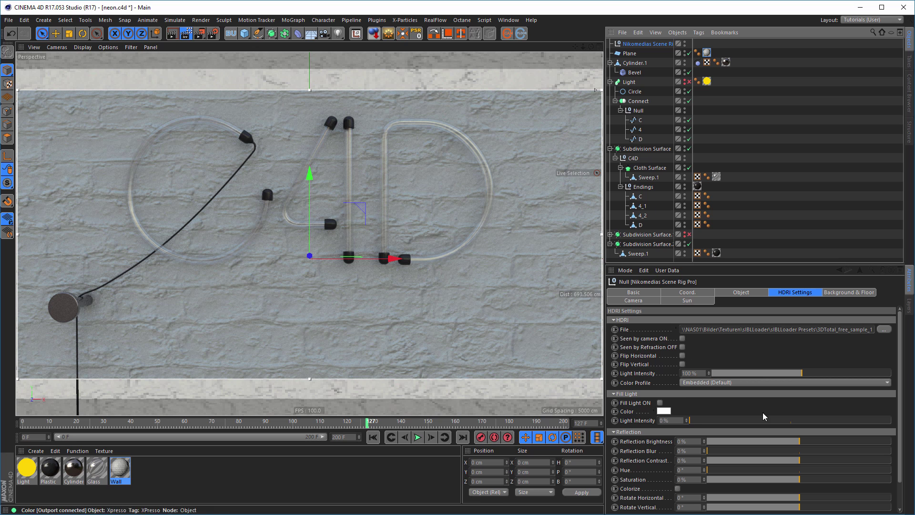
scroll(643, 453, down, 3)
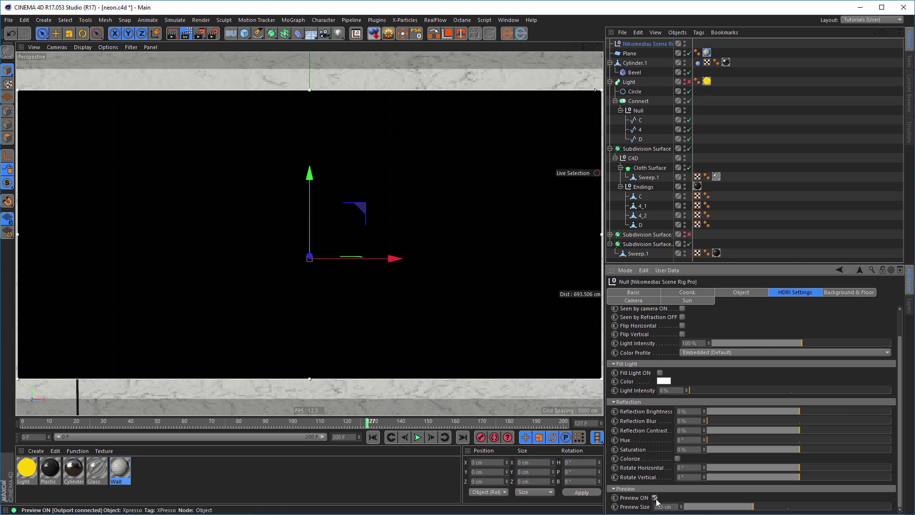
click(191, 34)
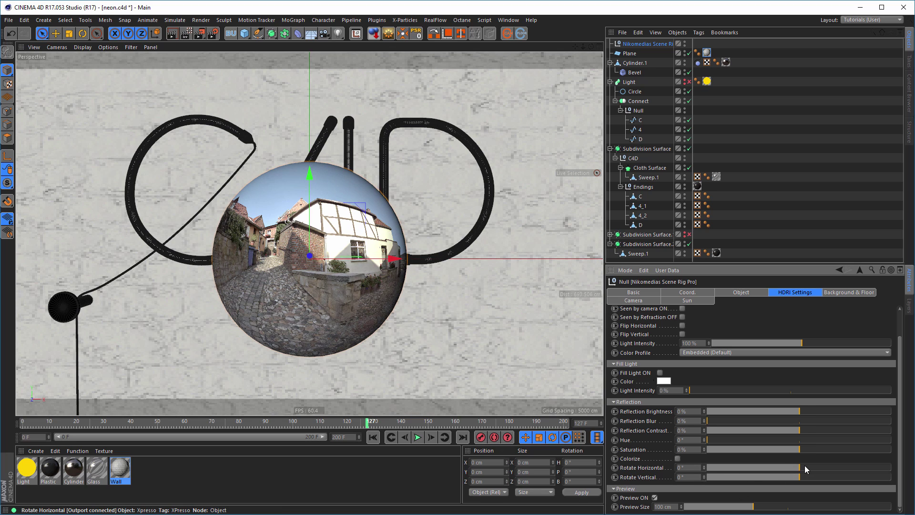
drag(806, 469, 848, 472)
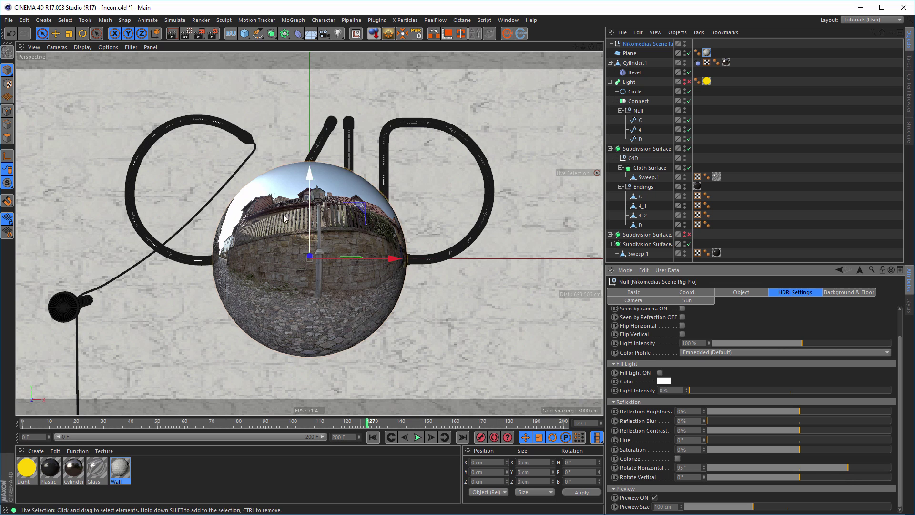
click(188, 36)
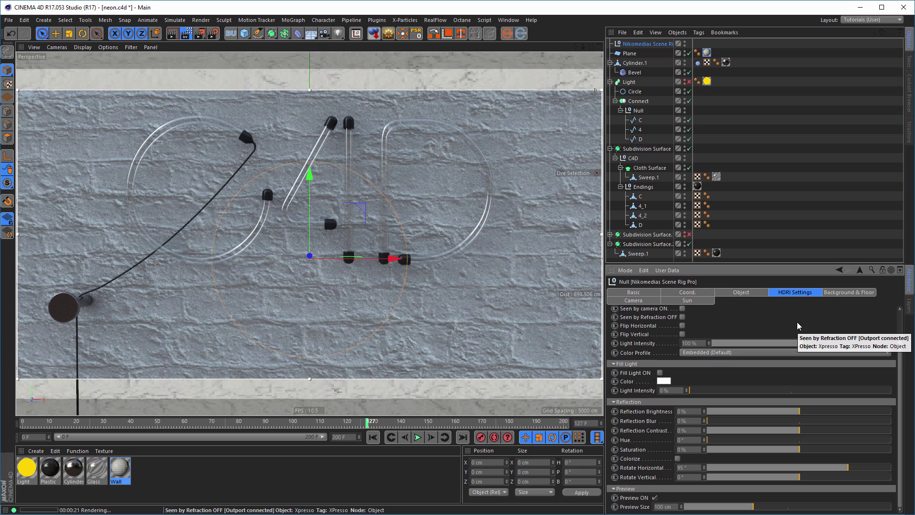
Examine the glass tubes, shadows and wall in the reference render NeonSign_07.jpg and close the Picture Viewer
key(alt+Tab)
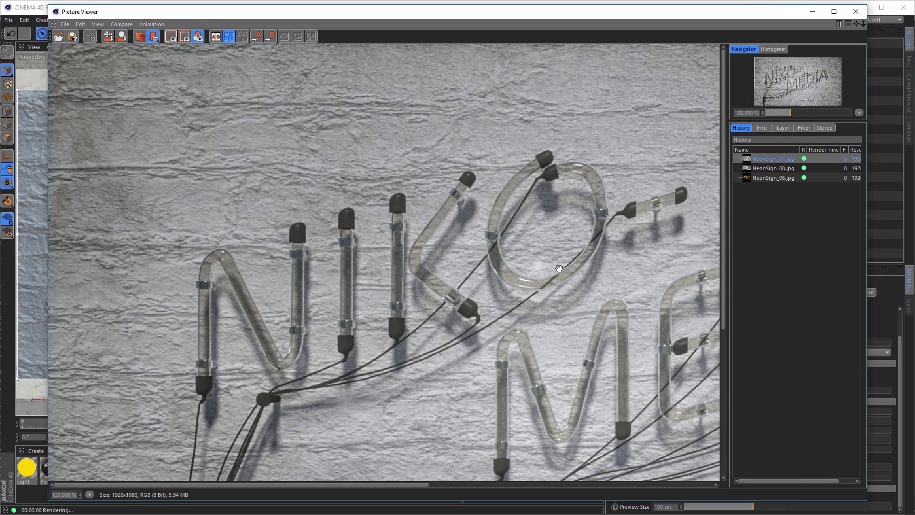
drag(292, 309, 274, 110)
drag(430, 221, 347, 256)
drag(410, 205, 366, 279)
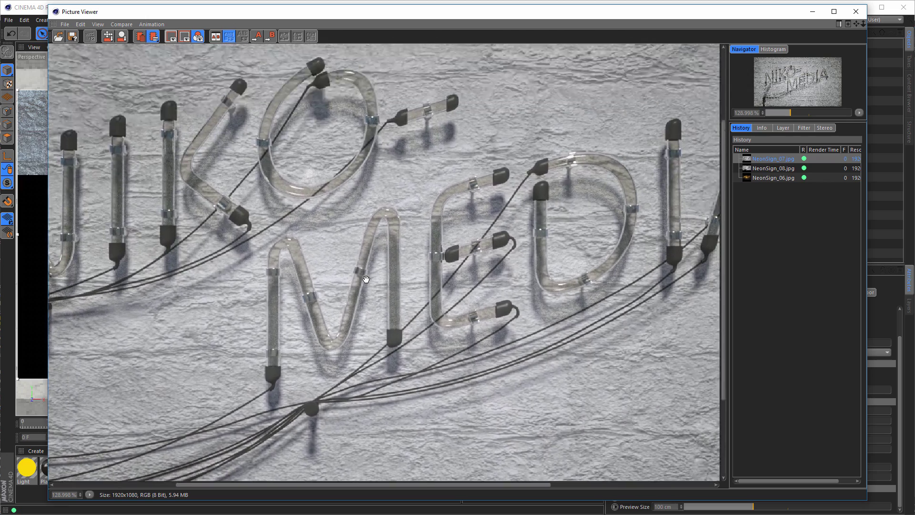
drag(412, 150, 392, 186)
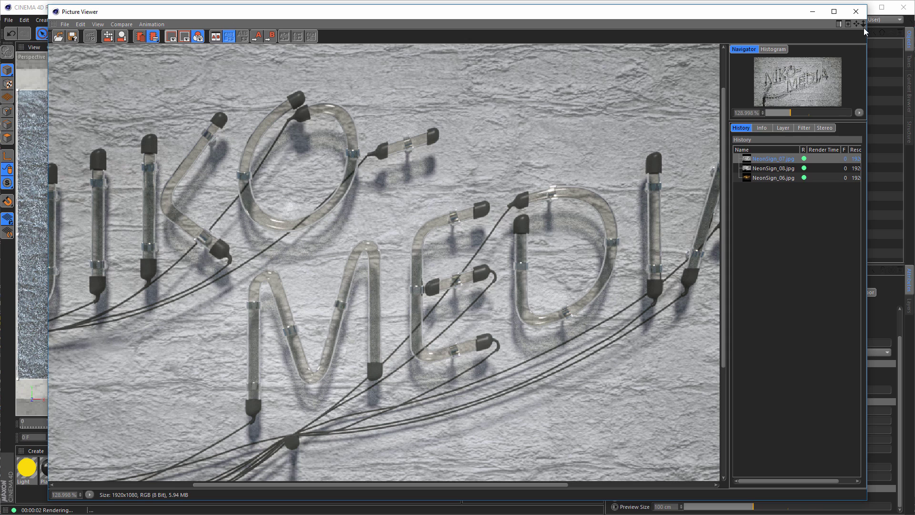
click(856, 11)
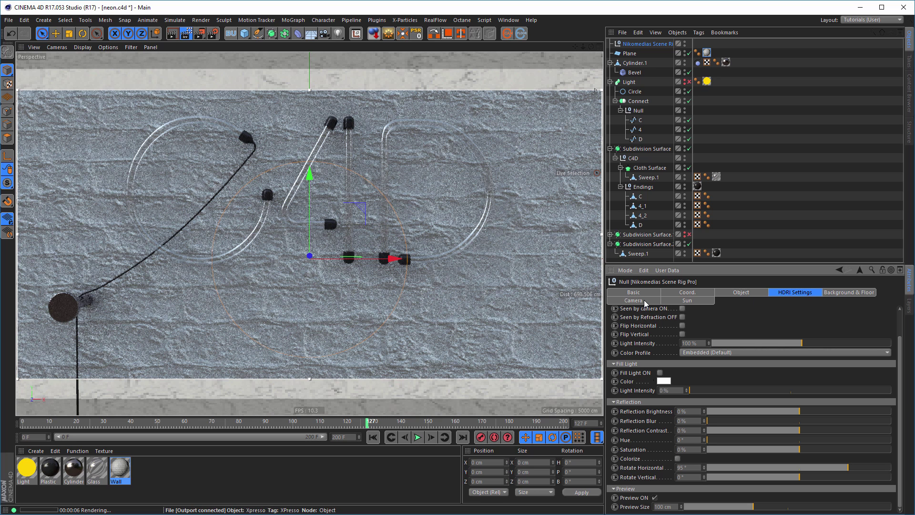
Stop the interactive render region and turn off the scene rig's HDRI preview sphere
click(339, 33)
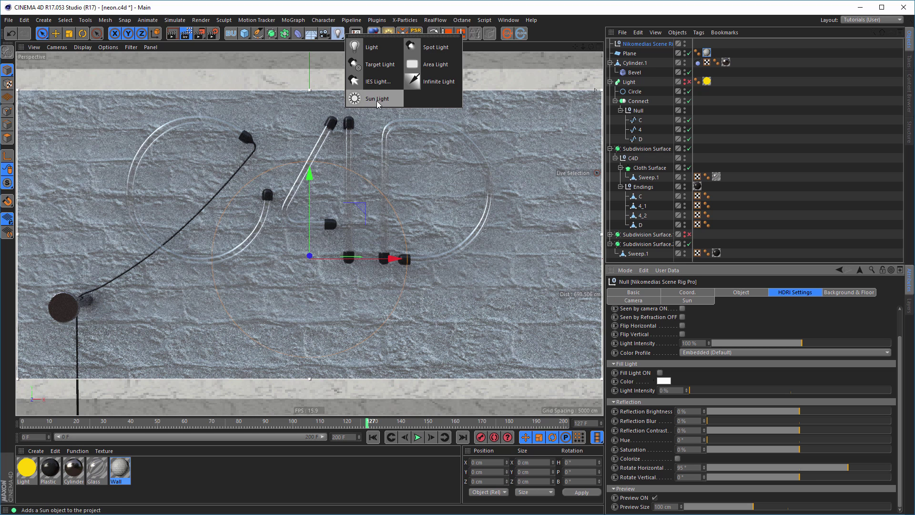
click(507, 7)
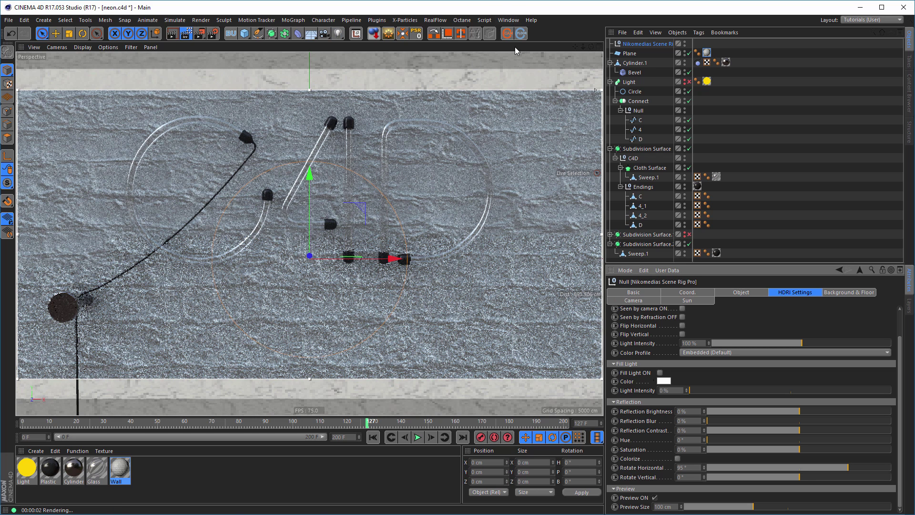
click(187, 35)
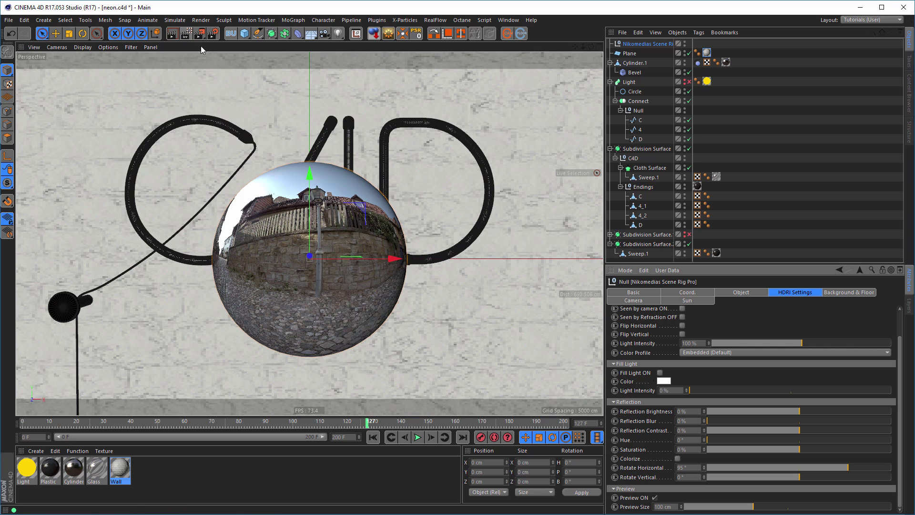
click(655, 497)
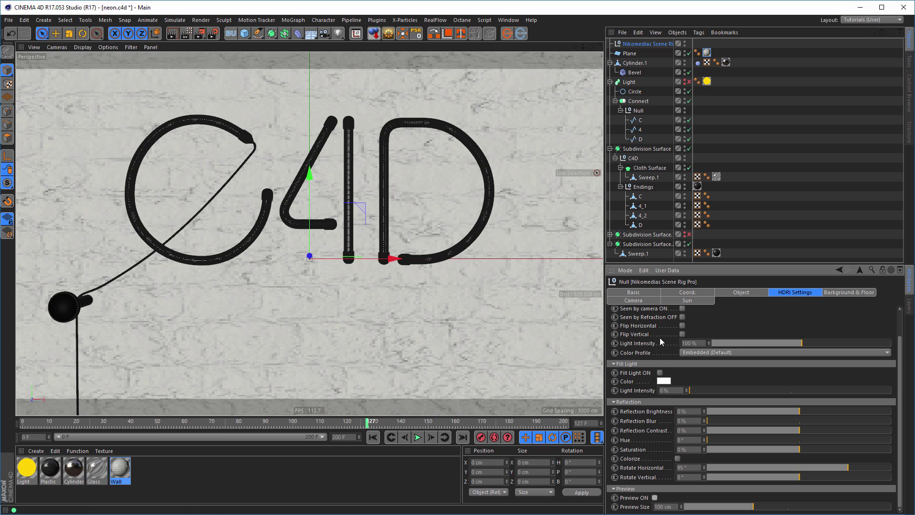
Deactivate the scene rig's camera to view the wall freely and activate the rig's sun
click(634, 292)
click(634, 302)
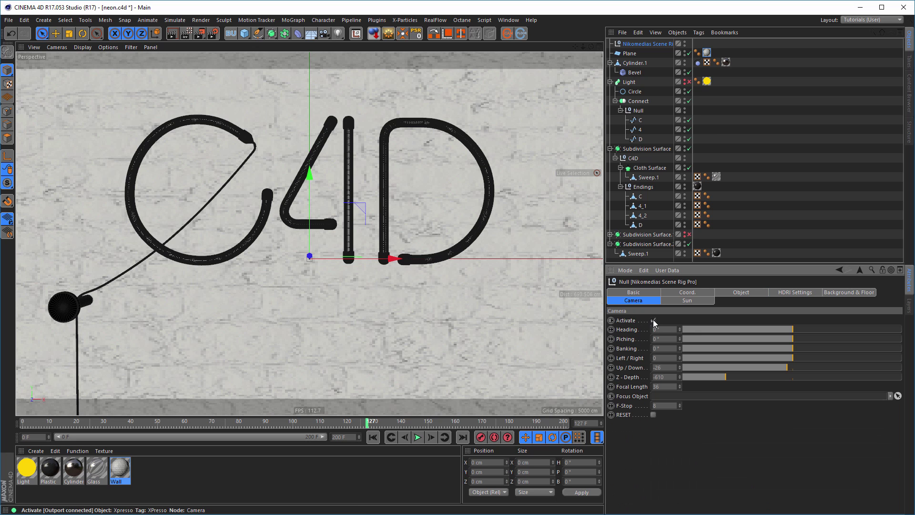
click(653, 319)
alt+right_drag(376, 262, 316, 275)
alt+drag(316, 275, 260, 269)
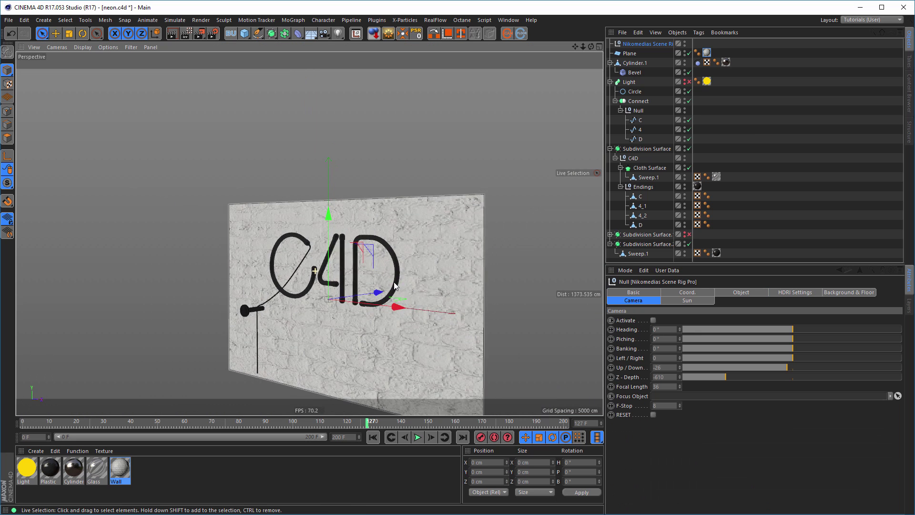
click(679, 301)
click(669, 328)
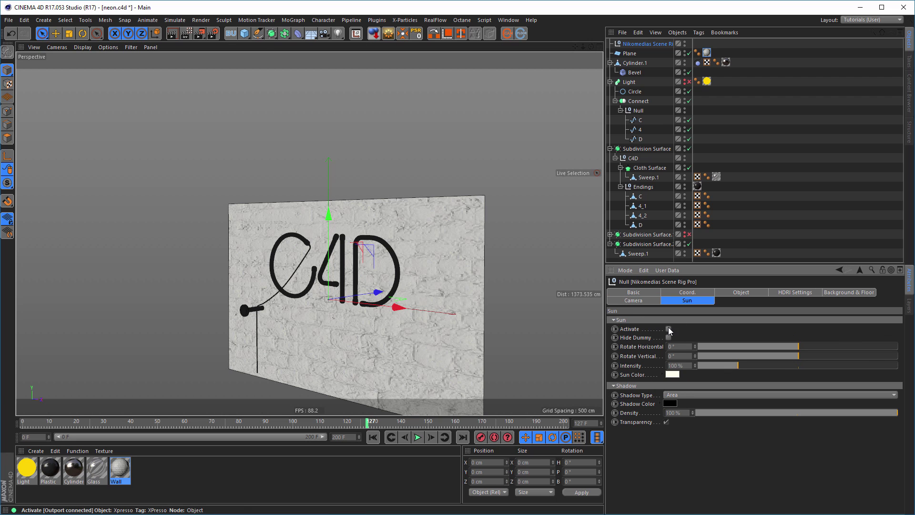
Rotate the rig's sun to -18° horizontally and 9° vertically, and reactivate the rig's camera
alt+drag(453, 310, 384, 230)
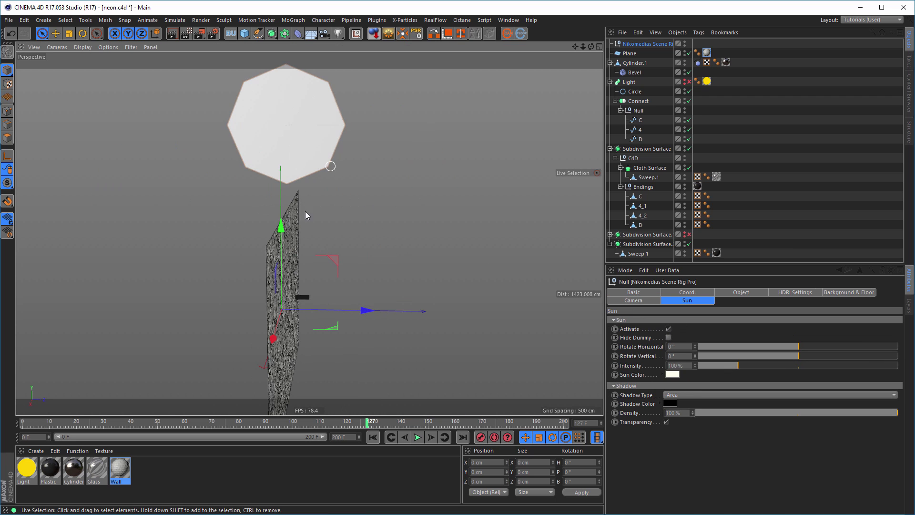
alt+drag(305, 211, 226, 249)
alt+right_drag(410, 265, 355, 262)
alt+drag(382, 263, 419, 266)
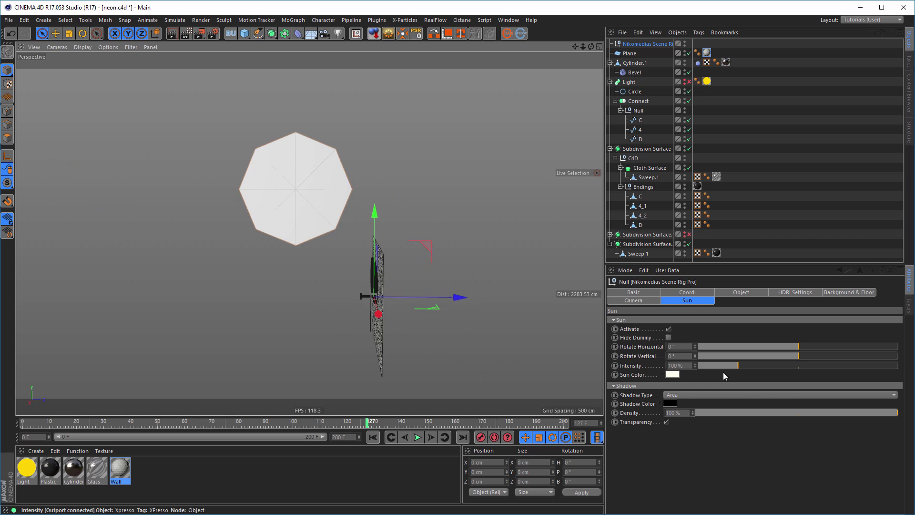
drag(797, 353, 788, 349)
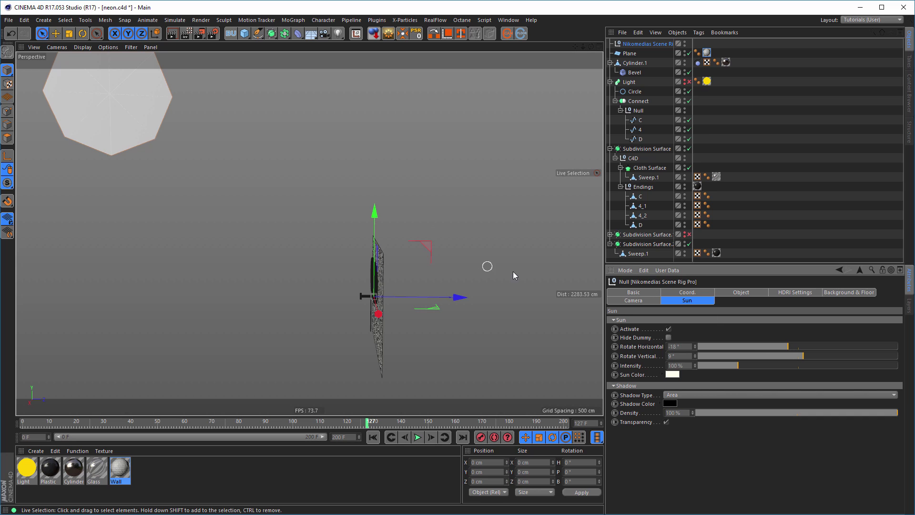
click(634, 300)
click(653, 320)
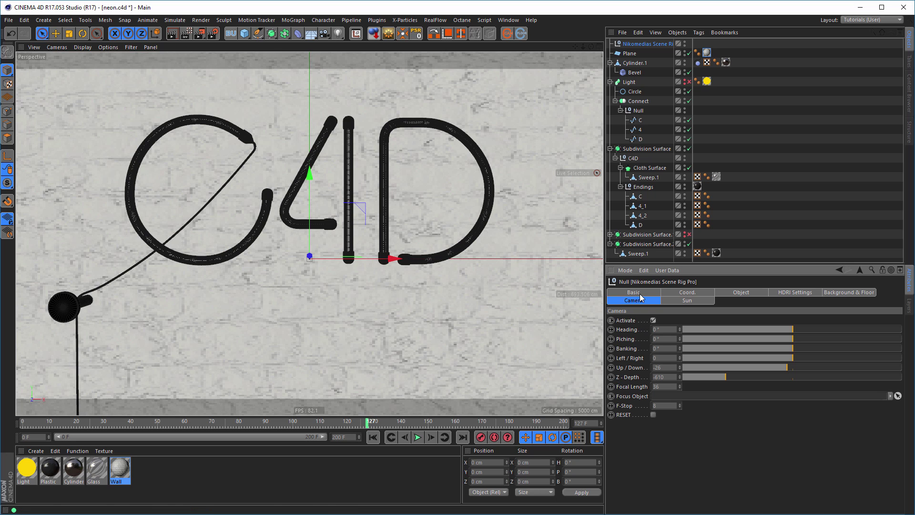
Restart the interactive render region and set the sun's horizontal rotation to -49°
click(687, 300)
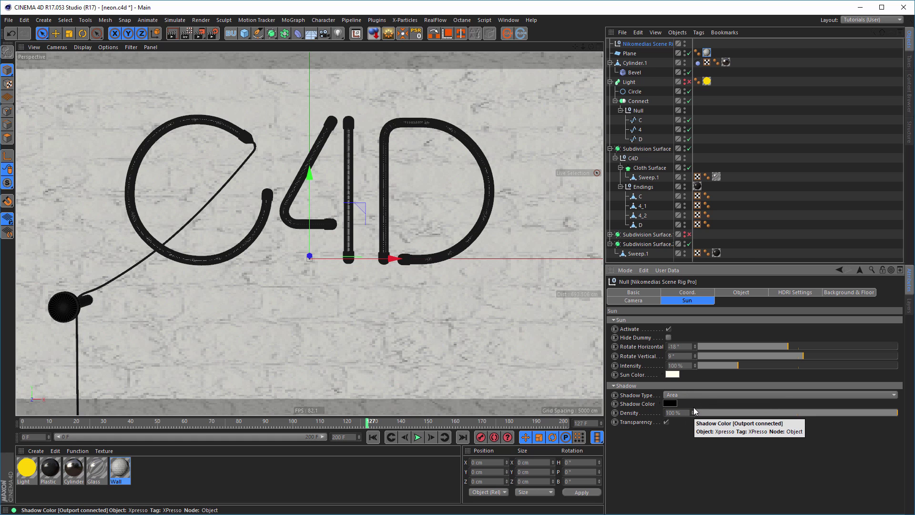
click(188, 37)
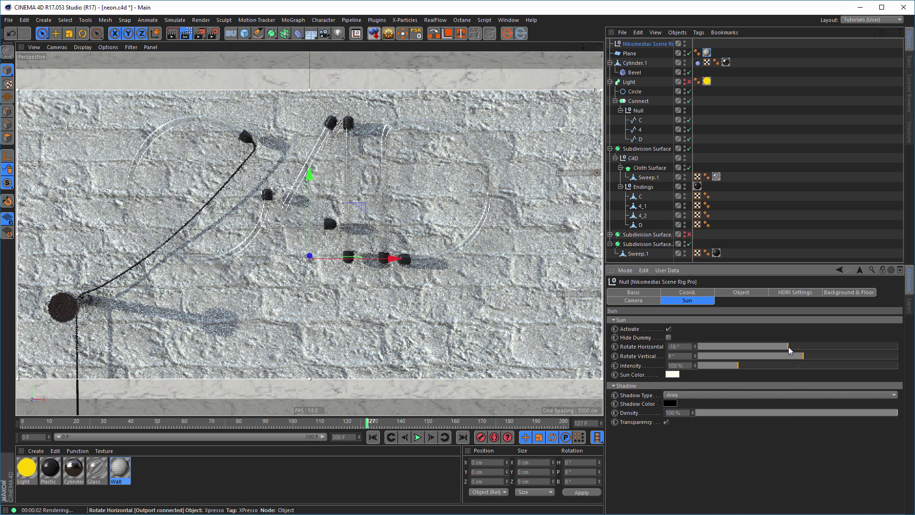
drag(788, 347, 778, 347)
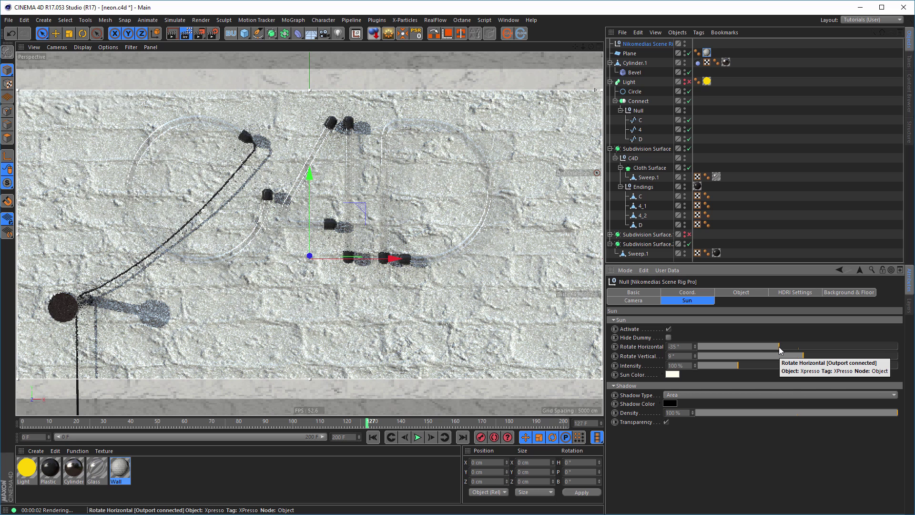
drag(779, 347, 773, 347)
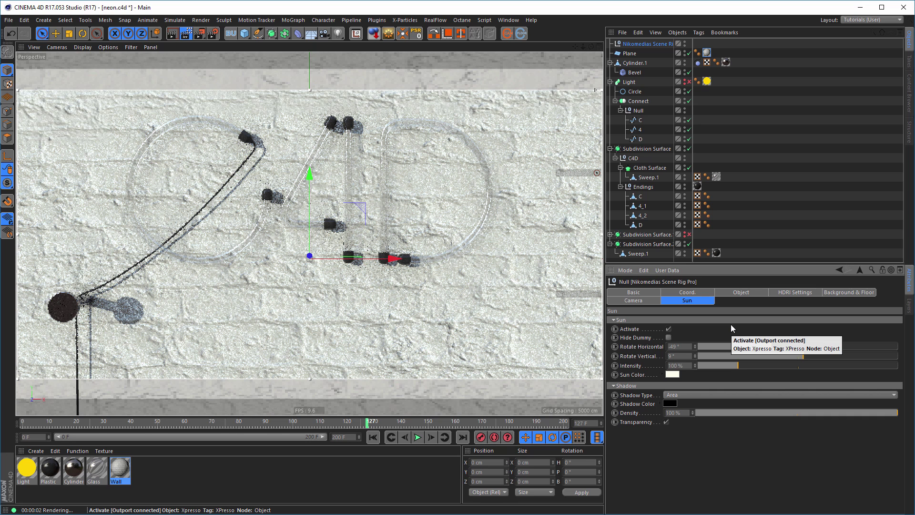
Set the transparency brightness of the Glass material to 95%
double_click(97, 469)
drag(169, 63, 686, 93)
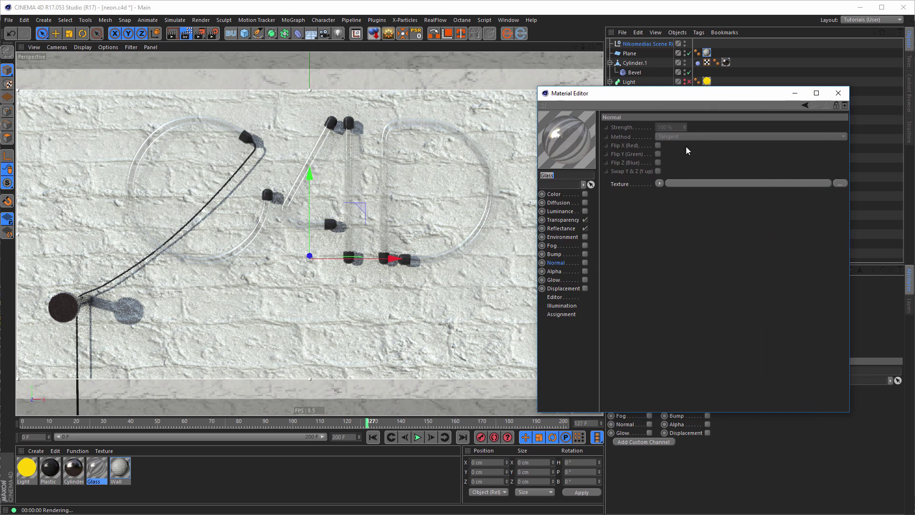
click(569, 221)
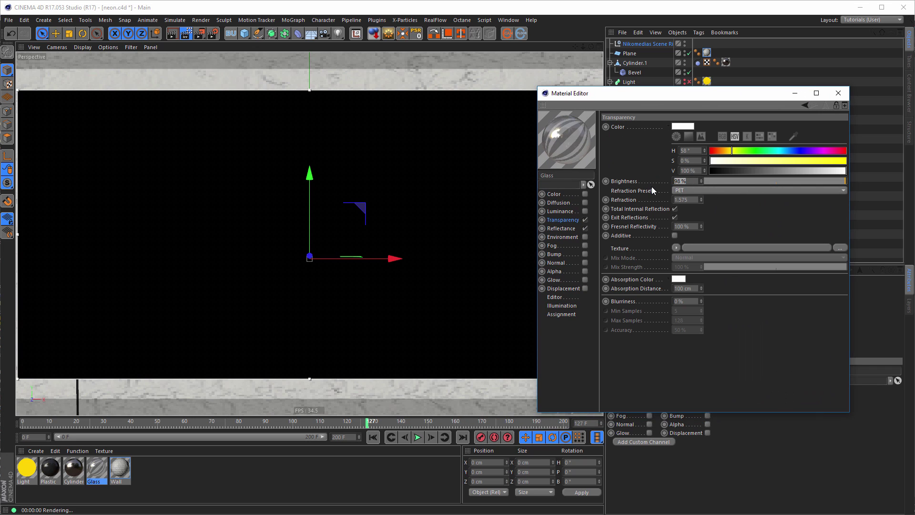
text(95)
key(Return)
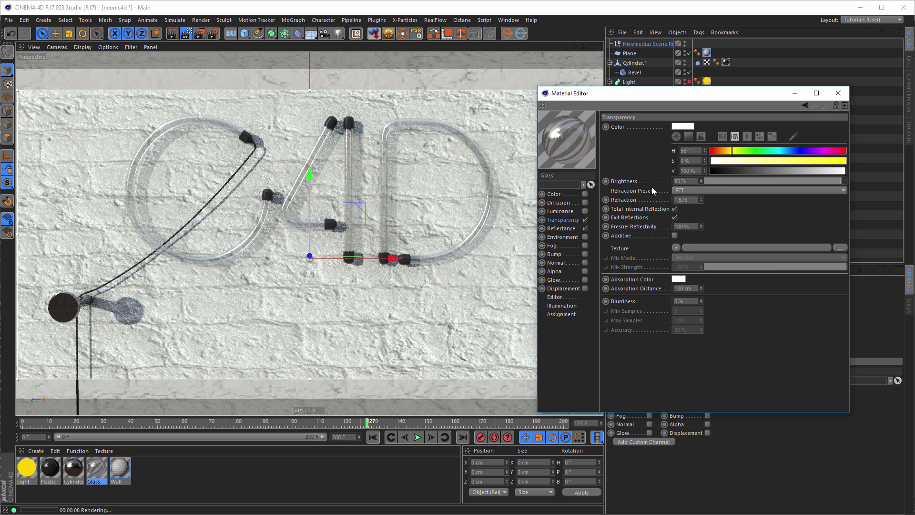
Set the Reflection Depth in the render options to 5 and close the render settings
click(198, 33)
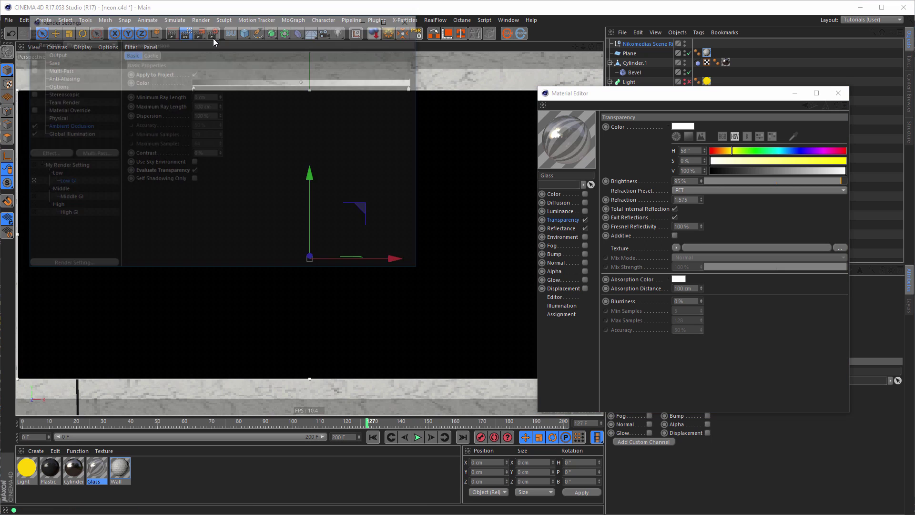
click(54, 85)
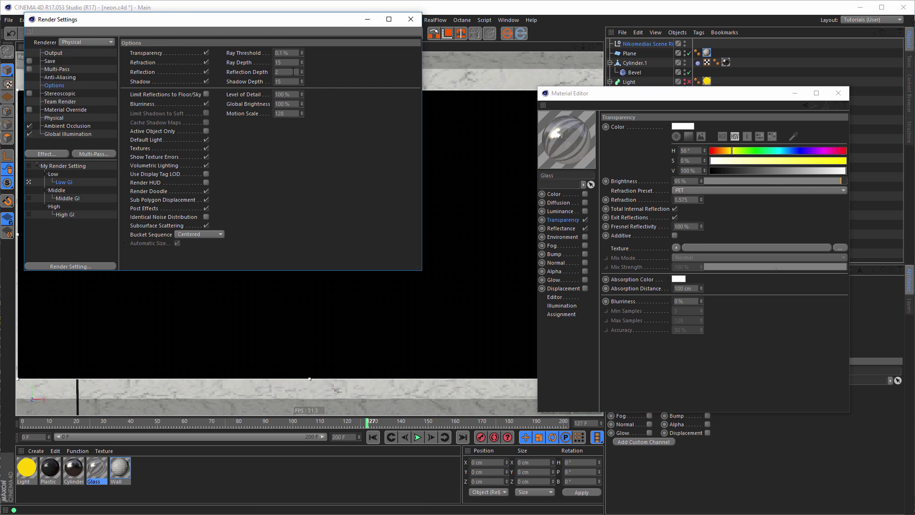
click(294, 62)
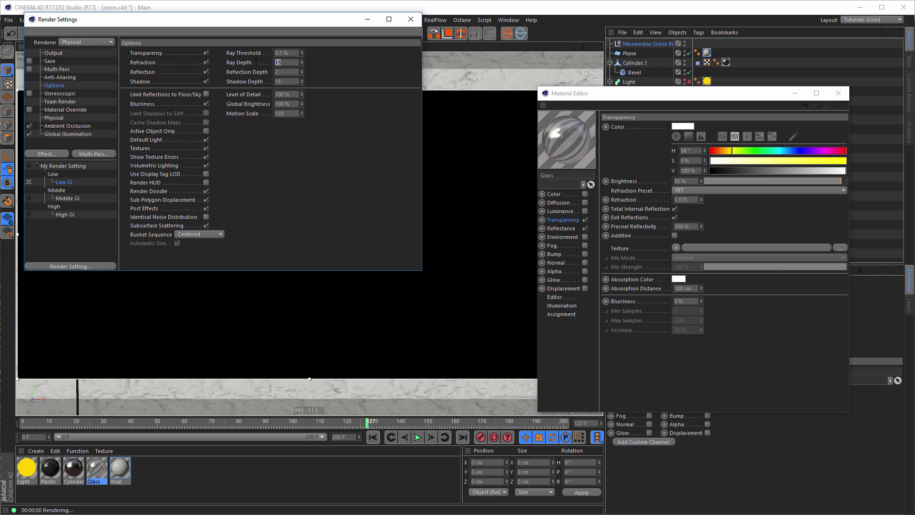
click(282, 72)
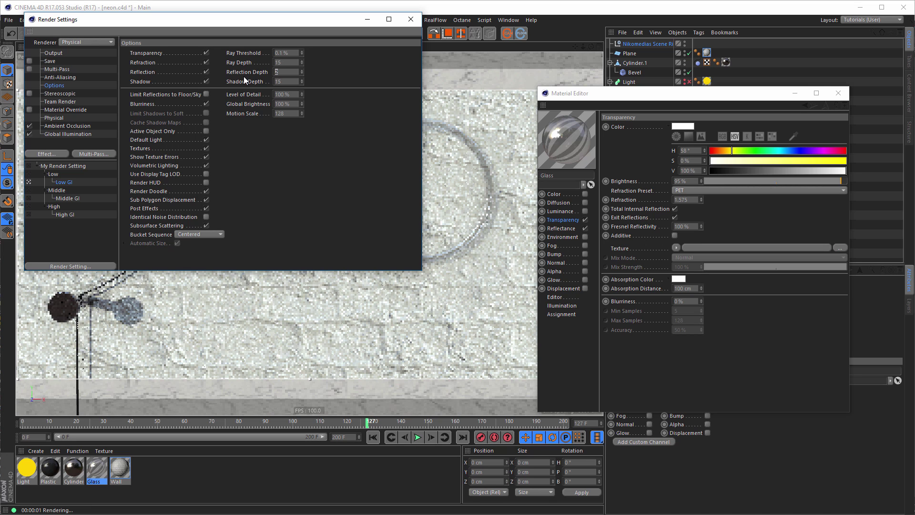
text(5)
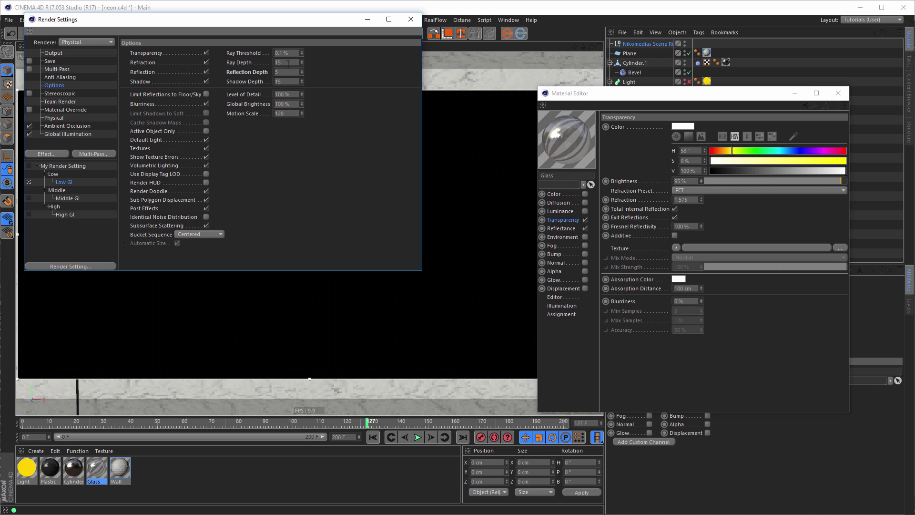
click(410, 19)
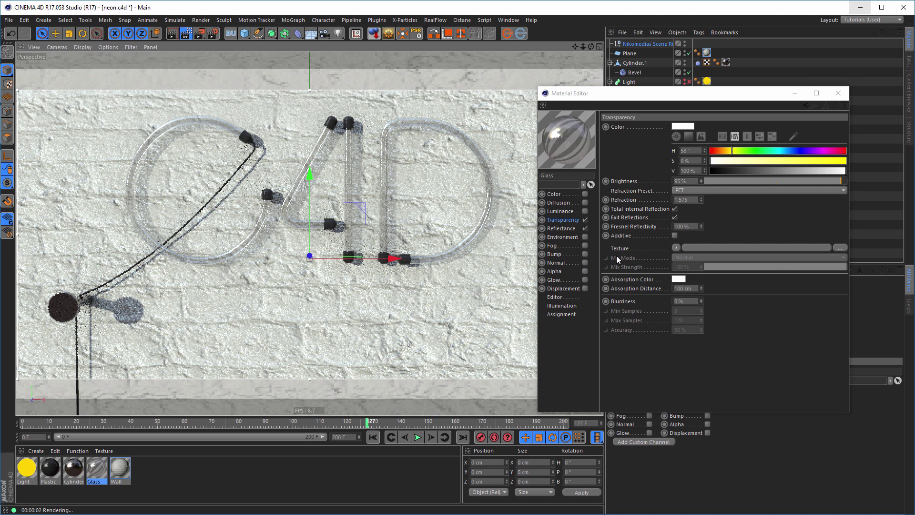
Test the Additive and Exit Reflections options of the Glass material's transparency and close the material settings
click(675, 236)
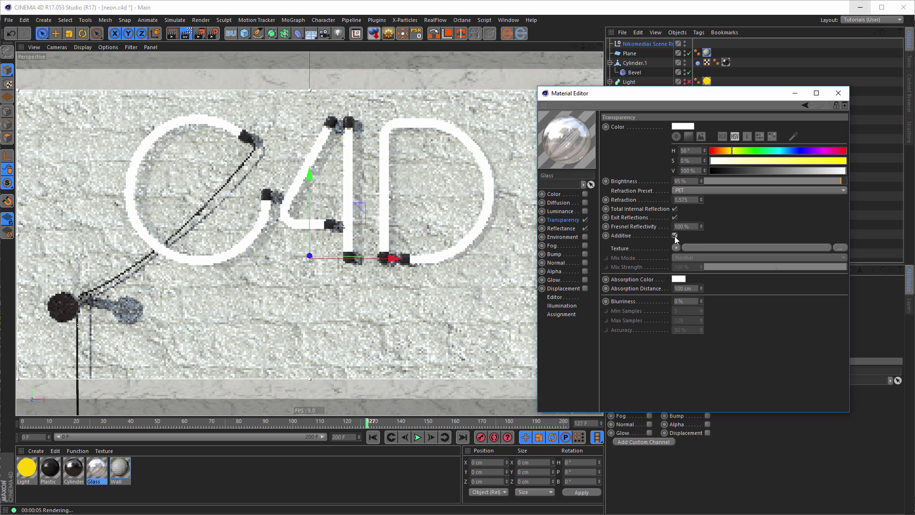
click(675, 235)
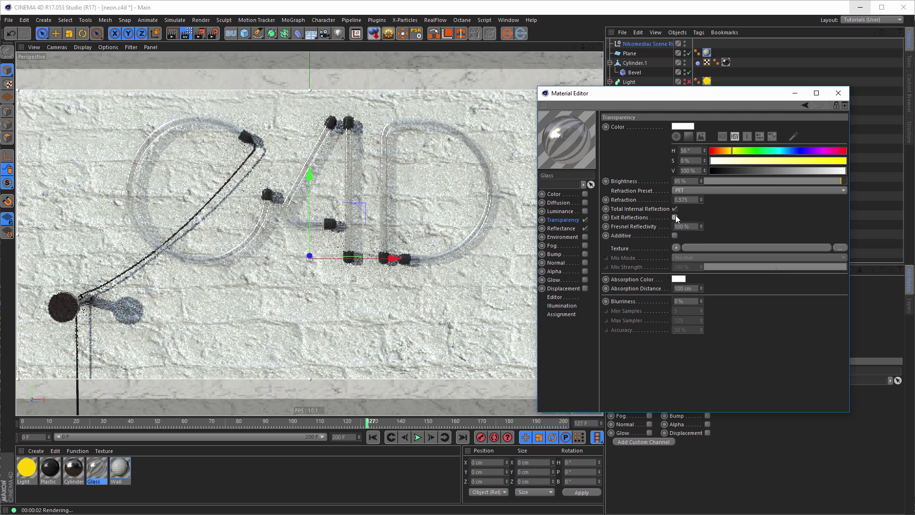
click(675, 217)
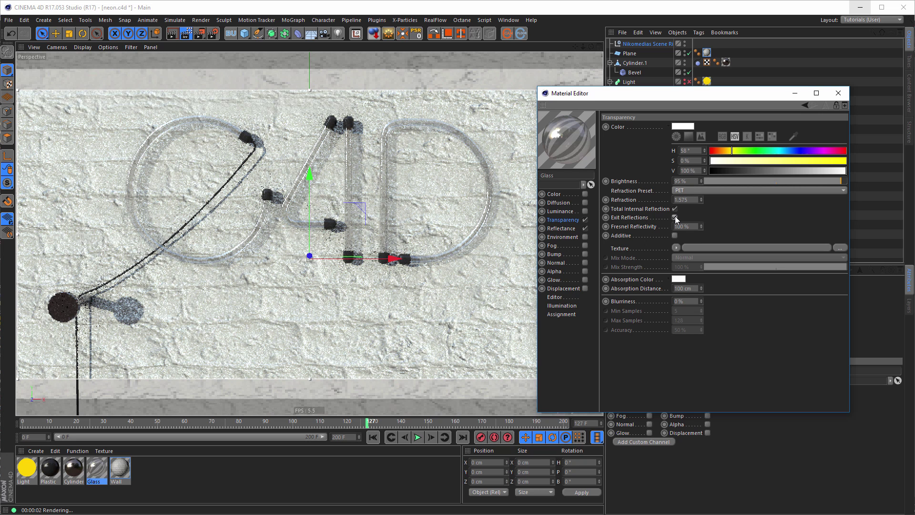
click(675, 216)
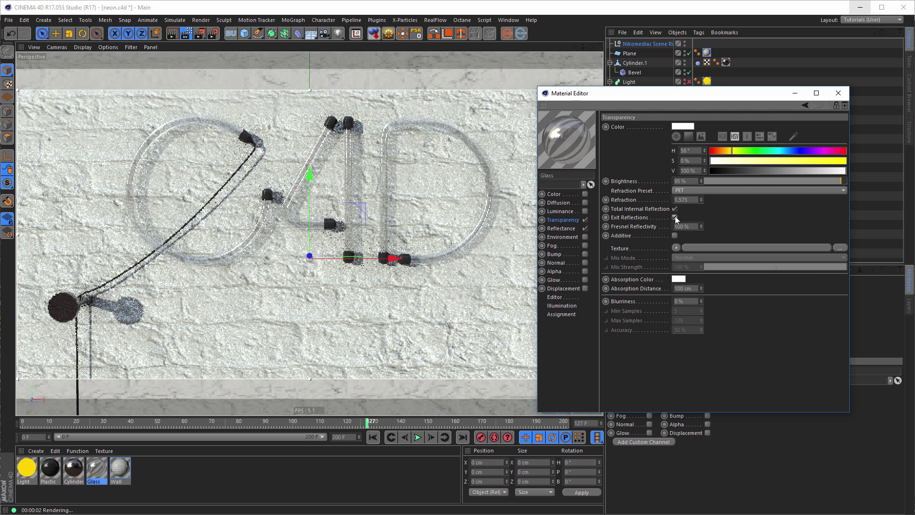
click(674, 217)
click(835, 94)
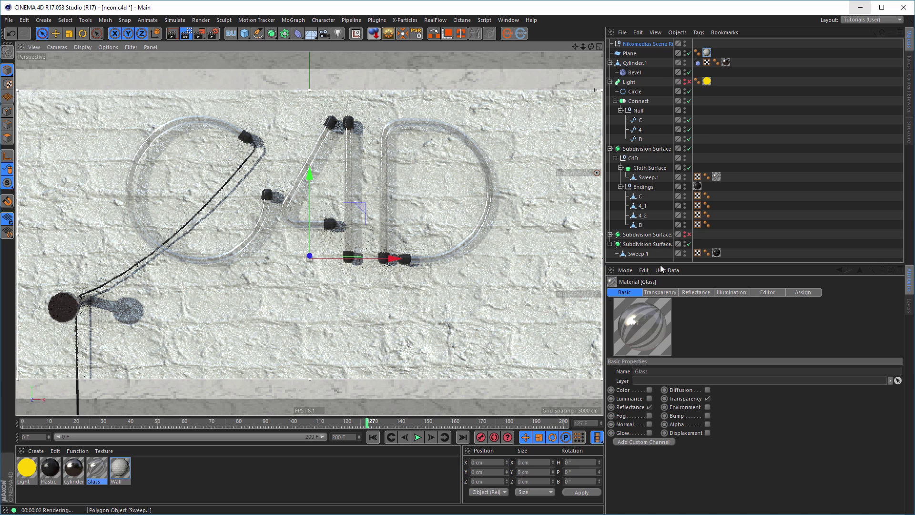
Try Shadow Maps (Soft) for the scene rig's sun, return to Area shadows, and set the sun's vertical rotation to 22°
click(644, 44)
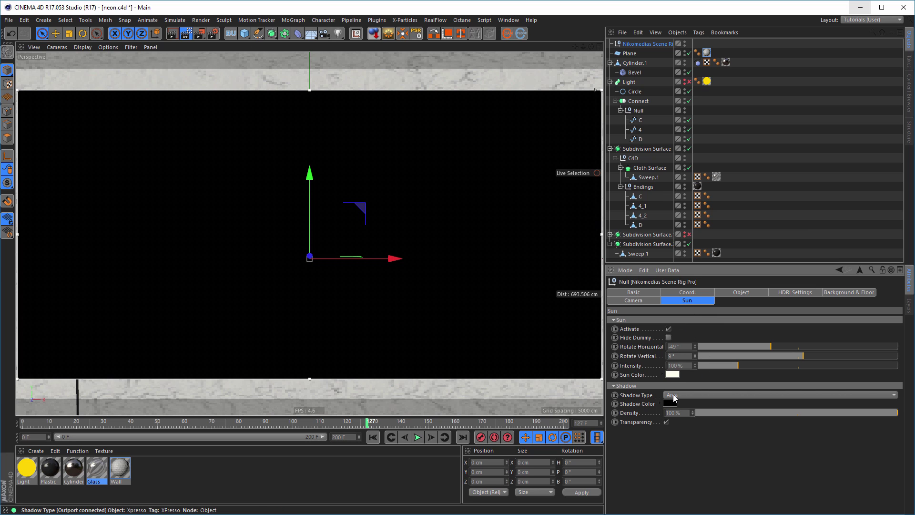
click(673, 395)
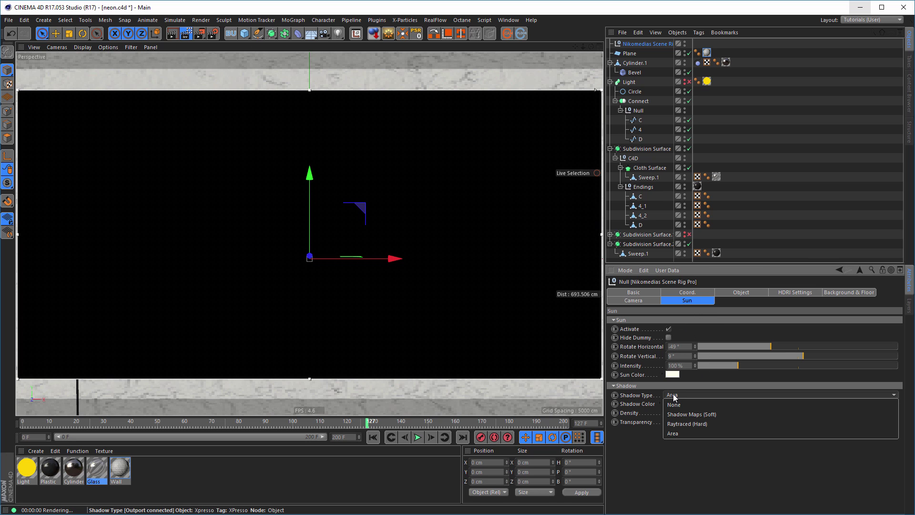
click(714, 414)
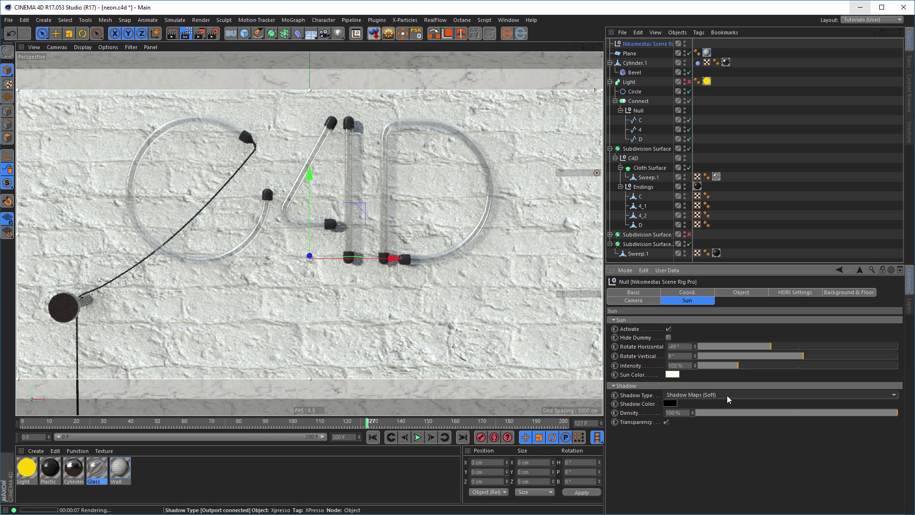
click(697, 395)
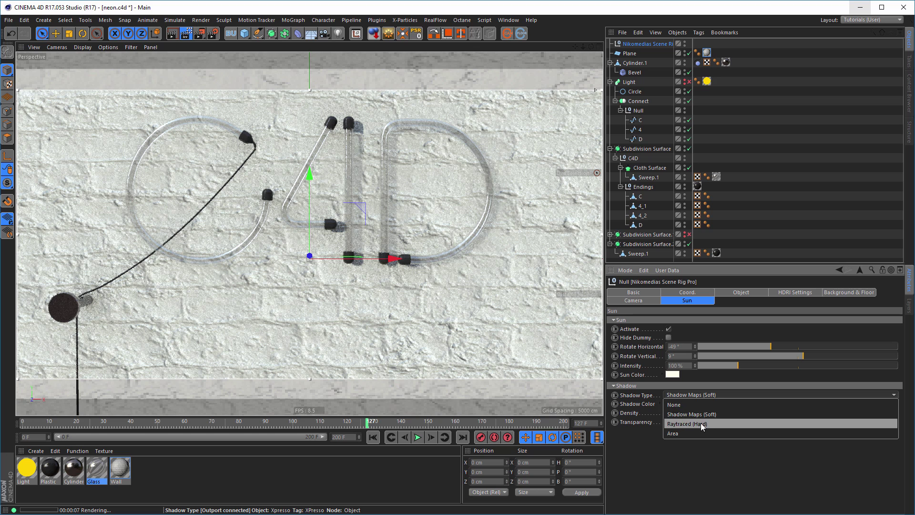
click(700, 432)
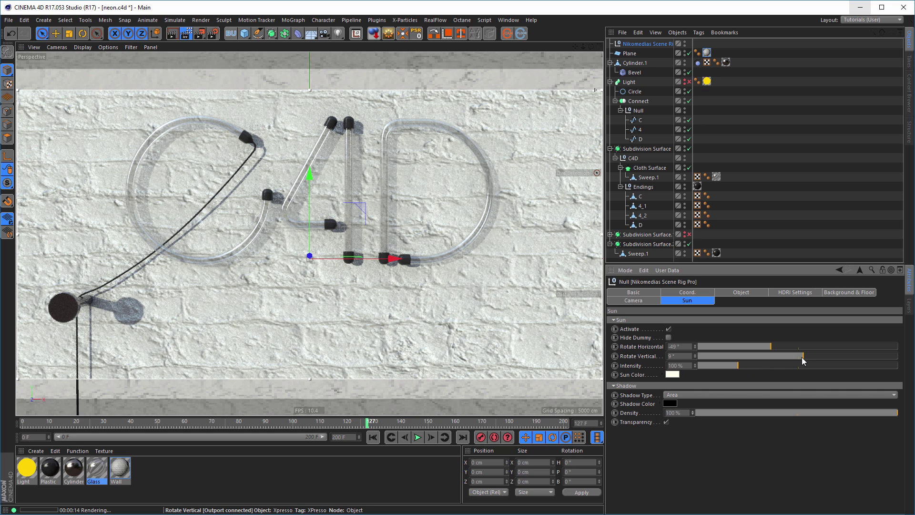
drag(805, 355, 811, 356)
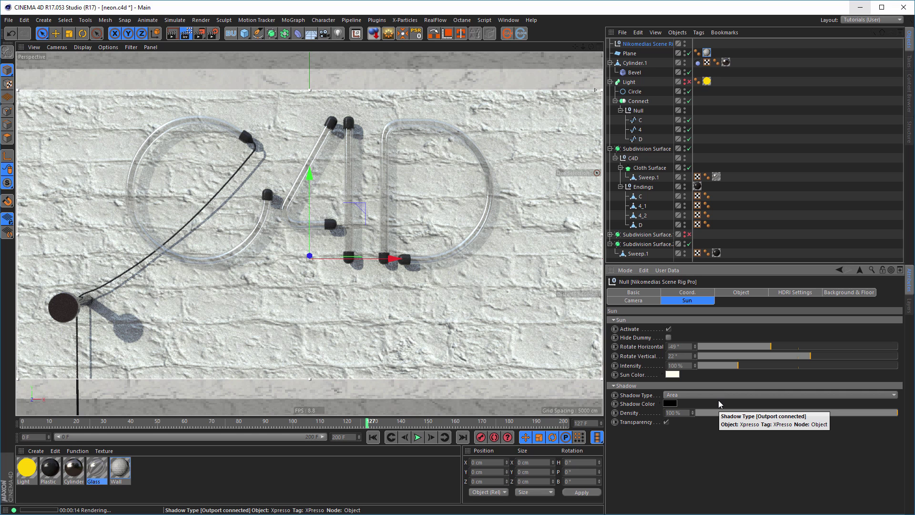
Deactivate the scene rig's sun and set the HDRI light intensity to 10%
click(652, 44)
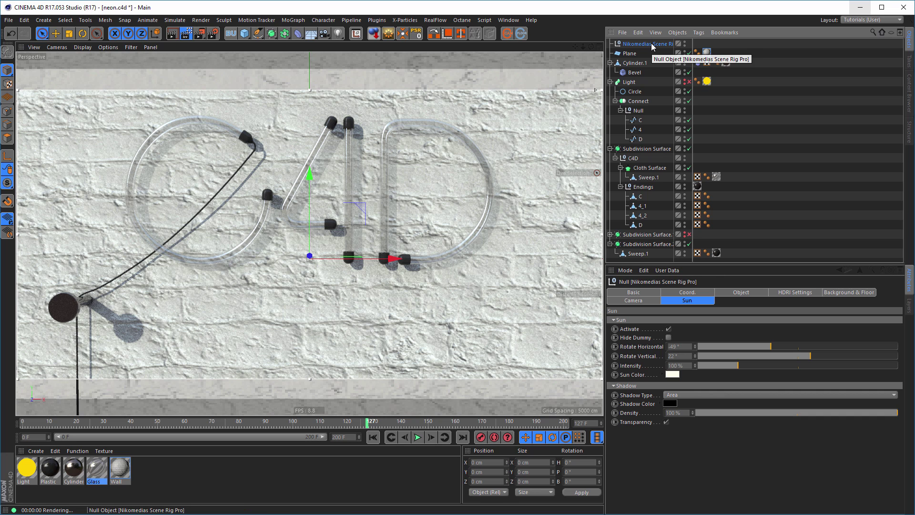
click(668, 329)
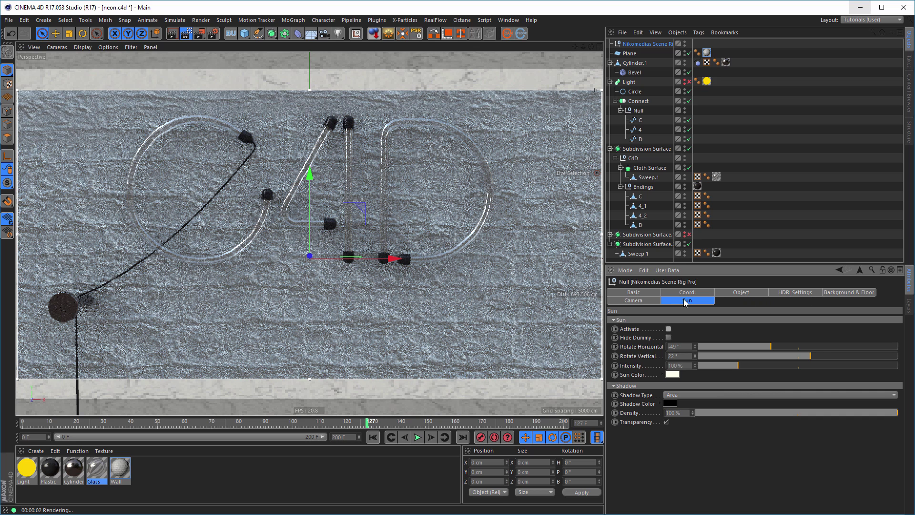
click(791, 293)
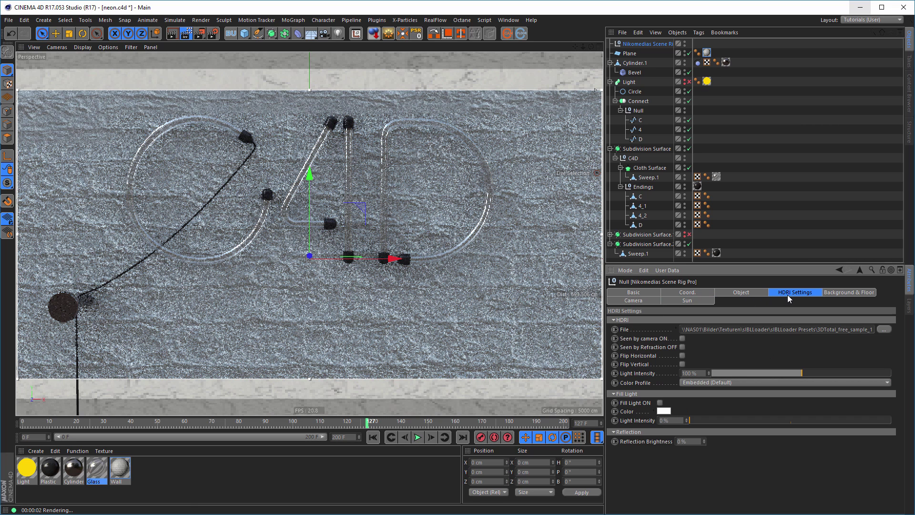
click(691, 373)
text(10)
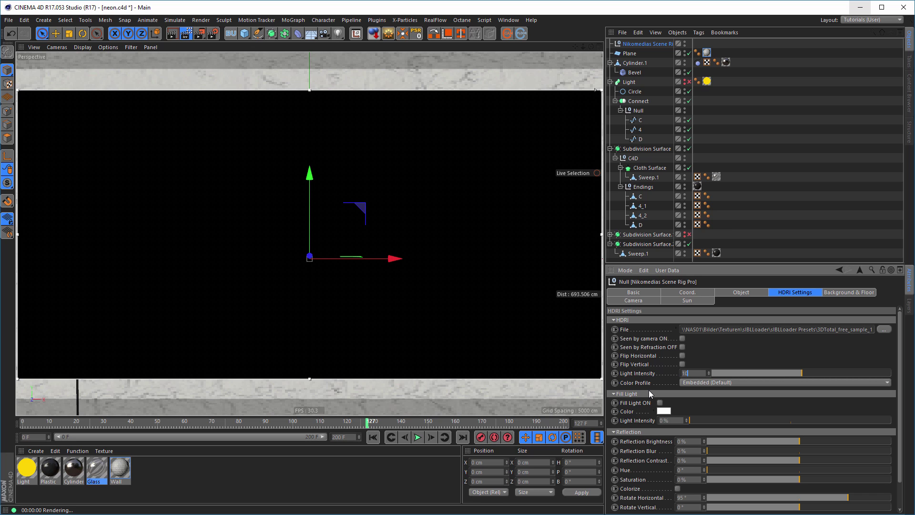
key(Return)
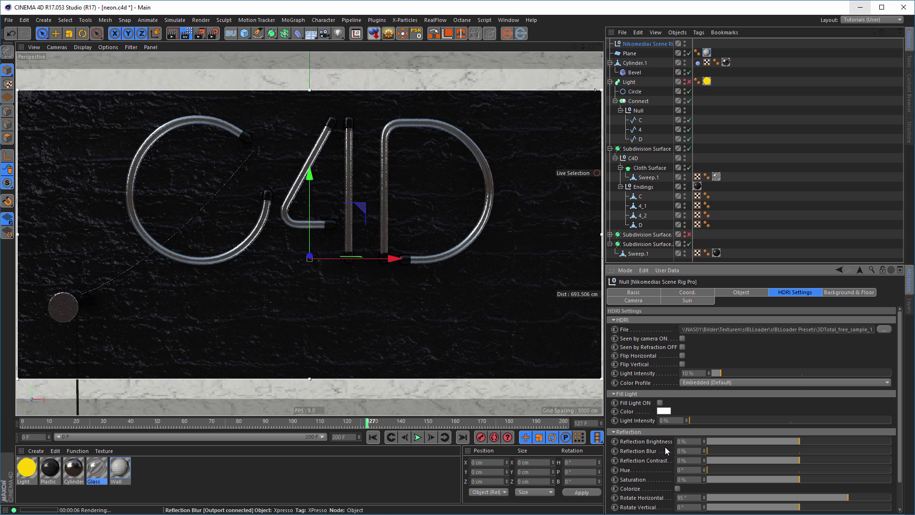
Set the scene rig's HDRI reflection brightness to -30% and enable the Light sweep object
key(BackSpace)
key(BackSpace)
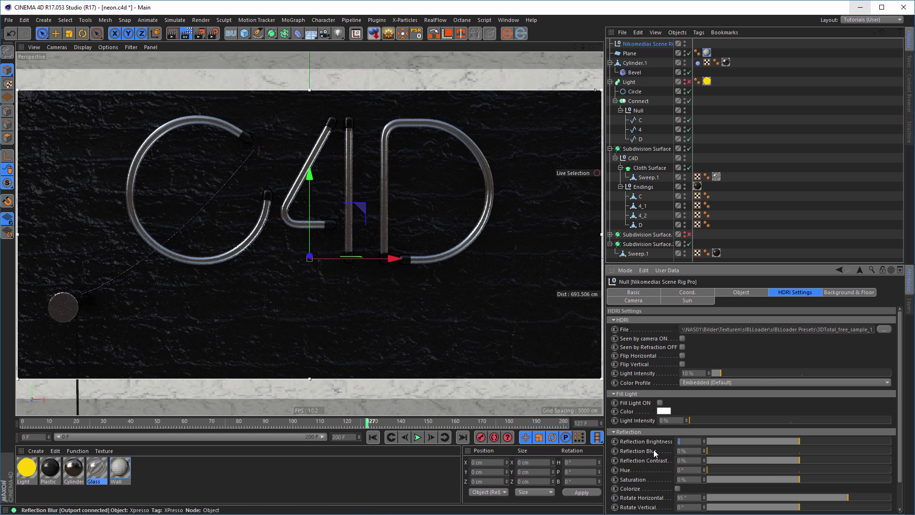
text(-30)
key(Return)
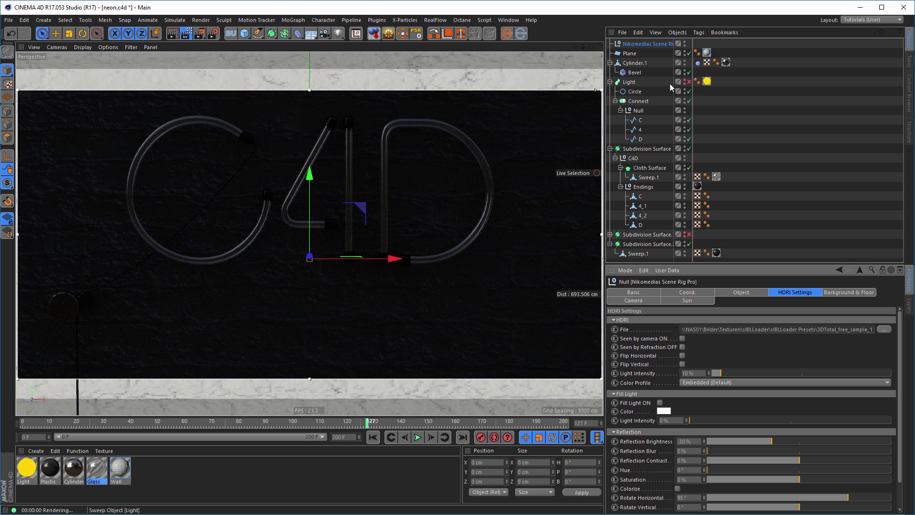
click(689, 81)
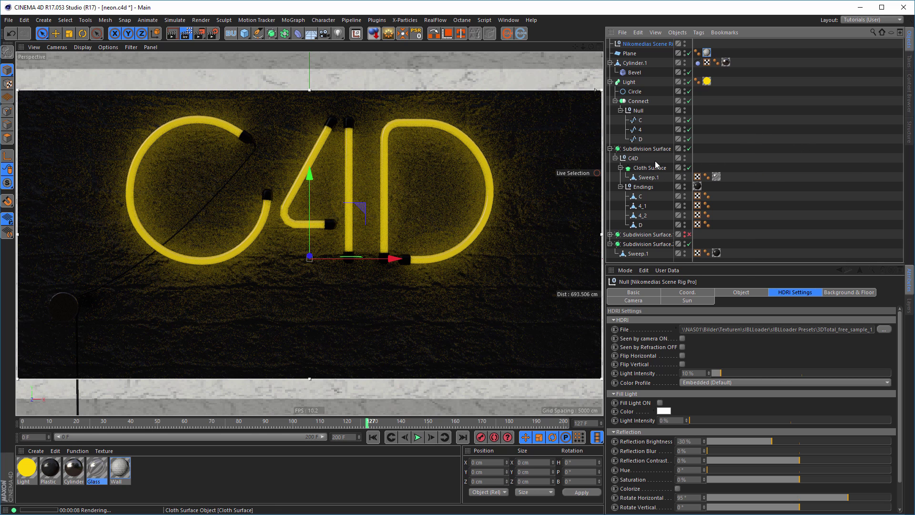
Set the radius of the Light sweep's Circle profile to 3 cm
click(635, 91)
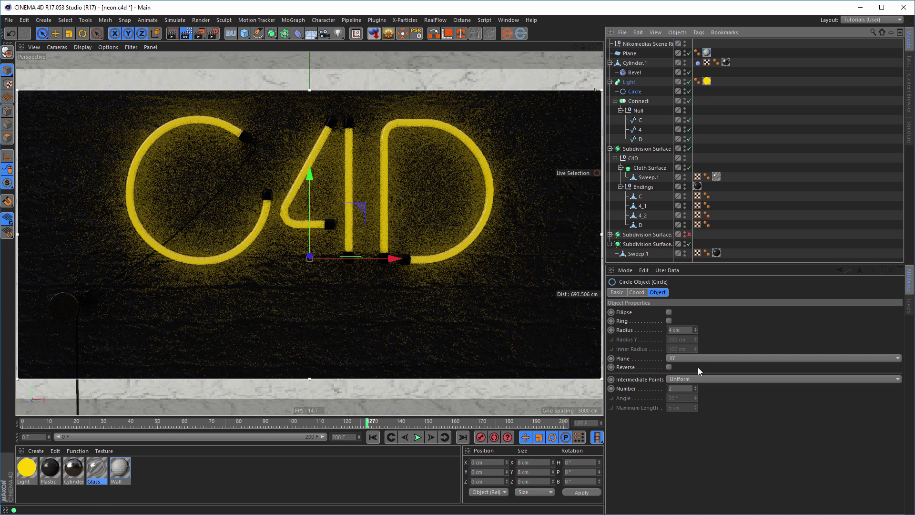
double_click(680, 330)
text(3)
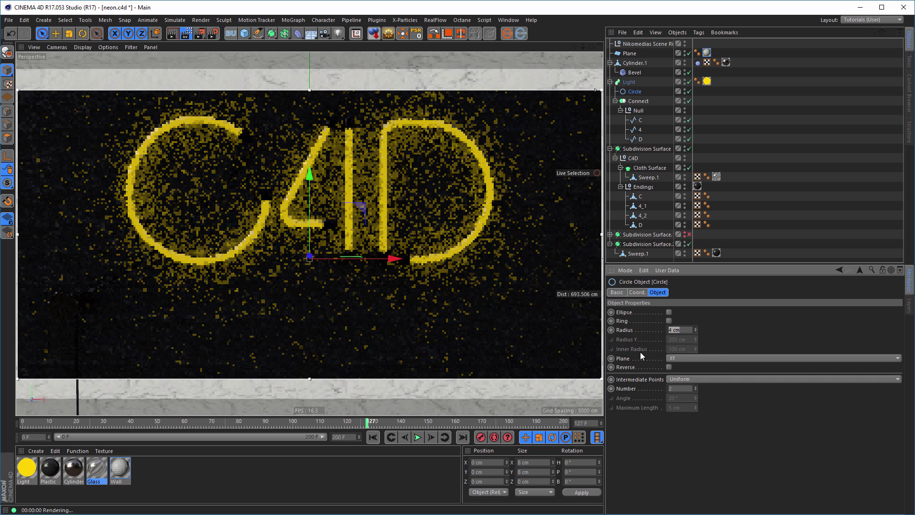
key(Return)
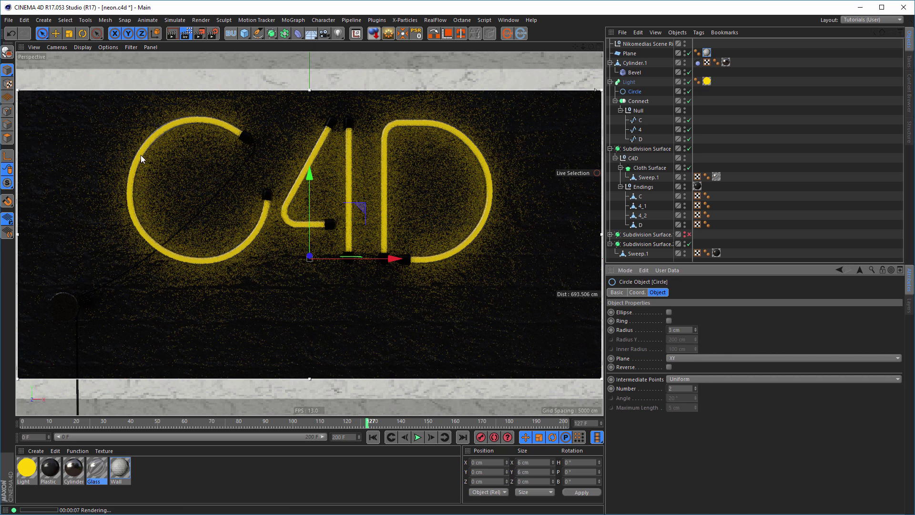
Try radii of 2 cm and 2.5 cm for the Light's Circle profile and return to 3 cm
drag(685, 330, 640, 345)
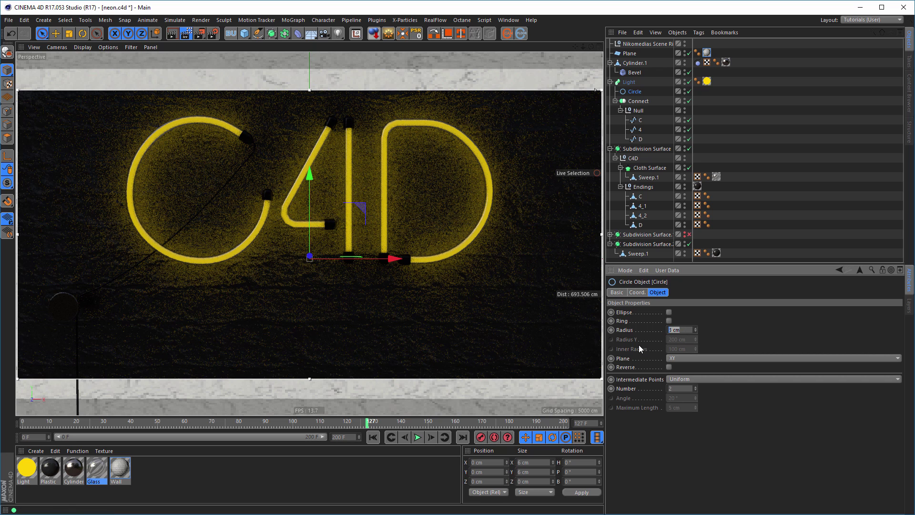
text(2)
key(Return)
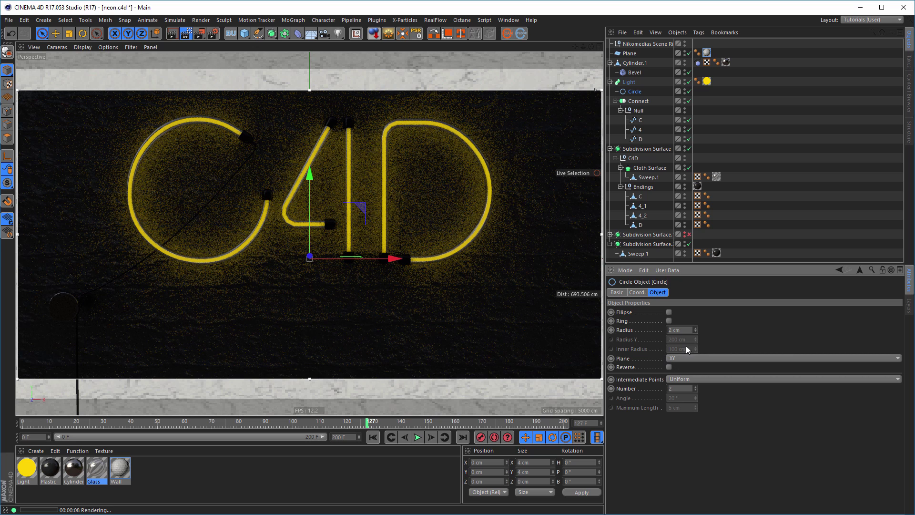
drag(686, 330, 664, 330)
text(2)
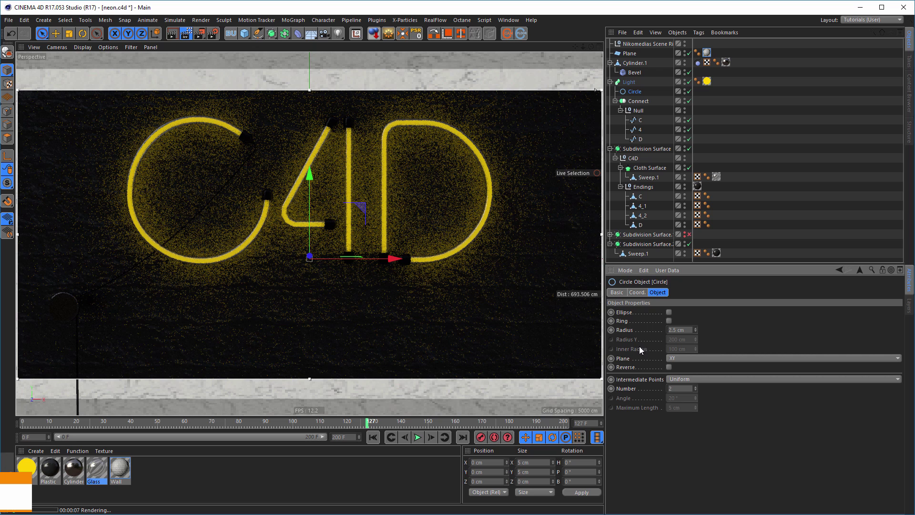
double_click(686, 330)
text(3)
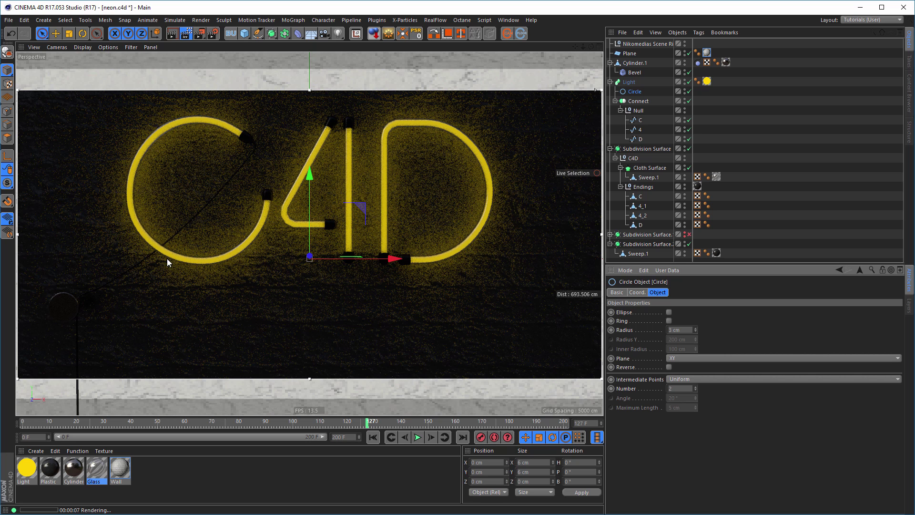
Try a luminance brightness of 171% on the Light material and reset it to 100%
double_click(27, 468)
drag(220, 68, 712, 113)
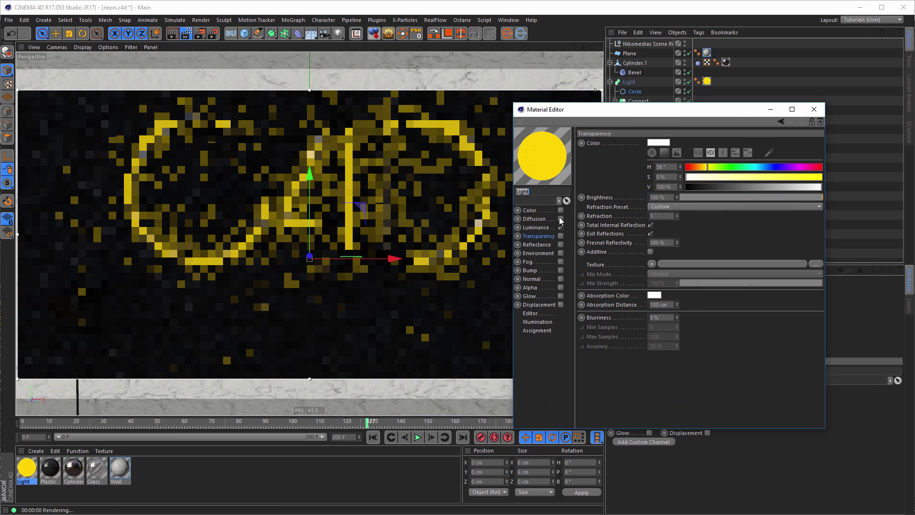
click(547, 228)
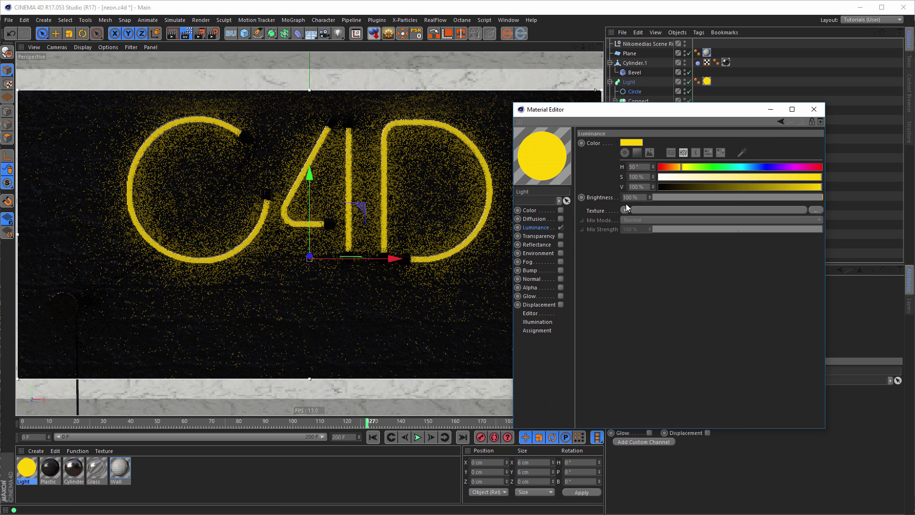
drag(649, 197, 649, 195)
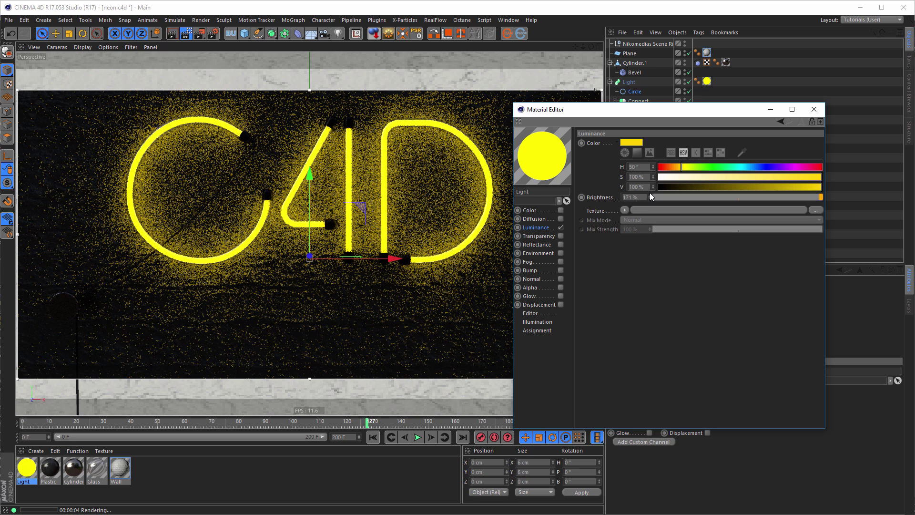
click(634, 197)
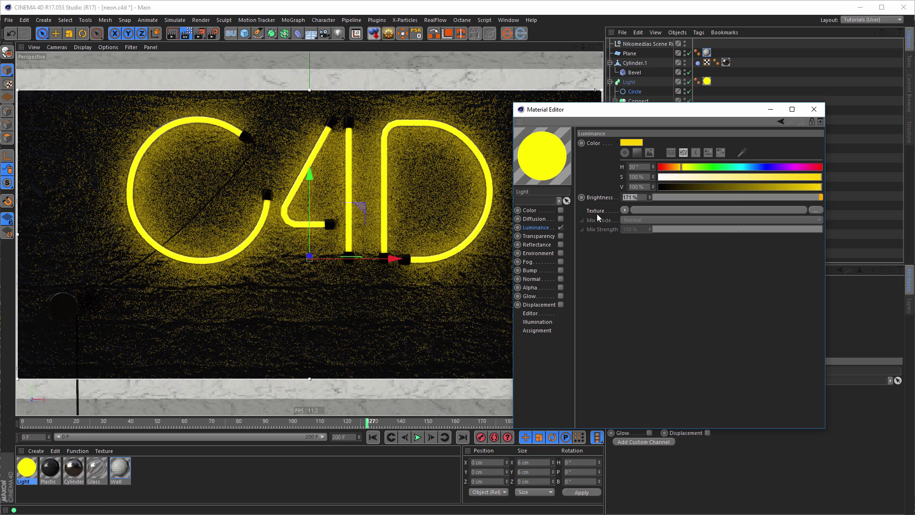
text(100)
key(Return)
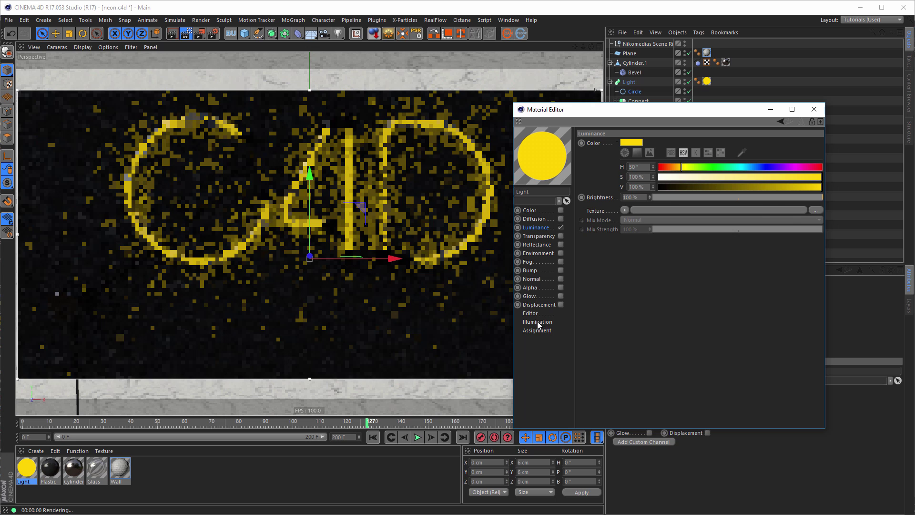
Test Generate GI strengths of 200%, 0% and 500% on the Light material and restore 100%
click(537, 323)
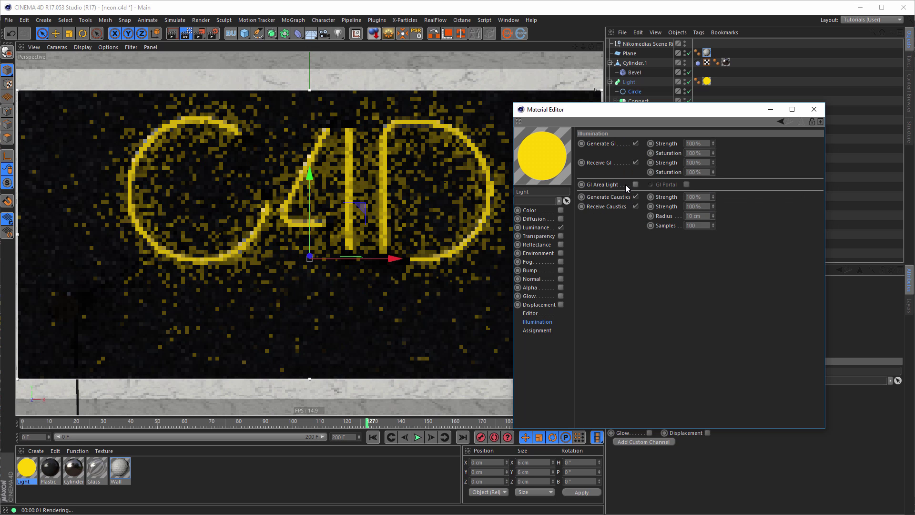
double_click(704, 143)
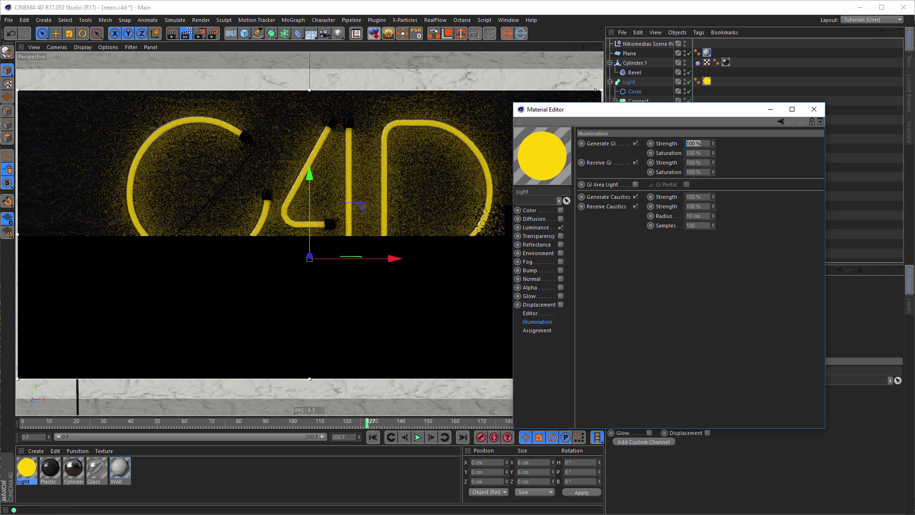
text(200)
key(Return)
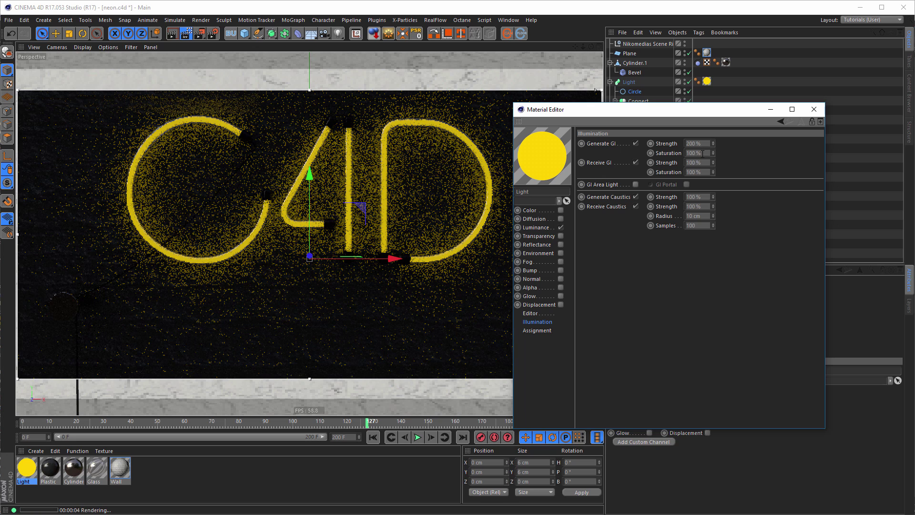
click(699, 143)
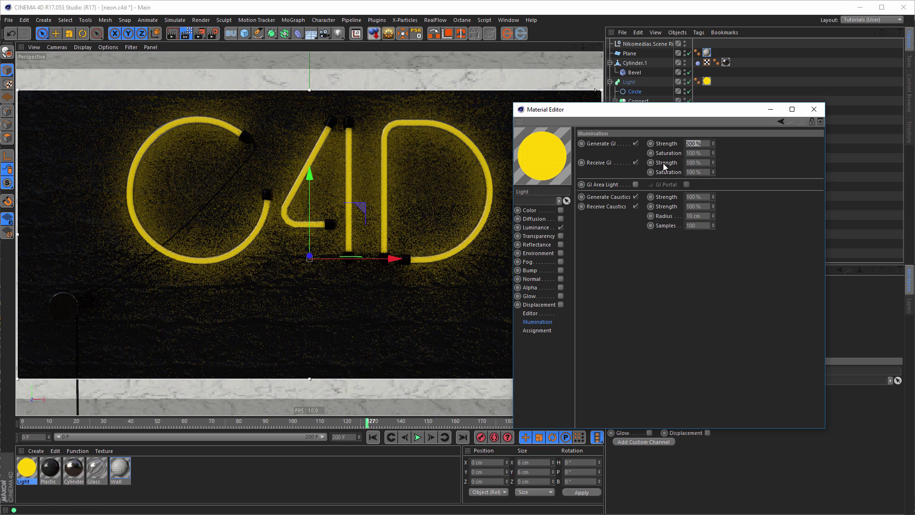
text(0)
key(Return)
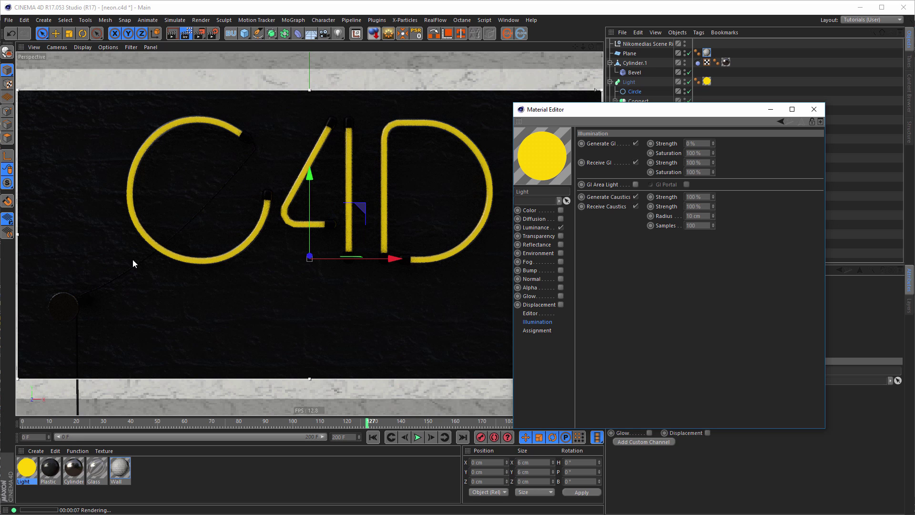
drag(702, 144, 649, 157)
text(500)
key(Return)
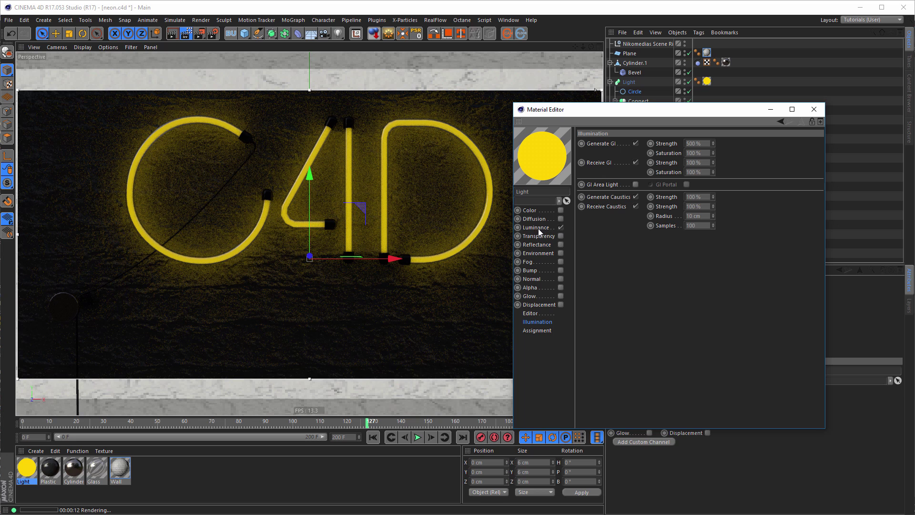
double_click(708, 143)
text(100)
key(Return)
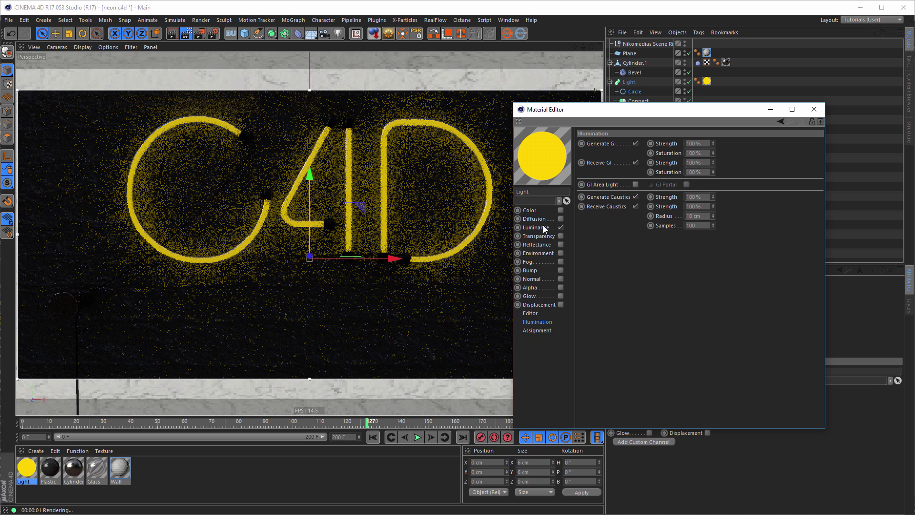
Try a luminance brightness of 150% on the Light material, restore 100%, and close the material settings
click(536, 228)
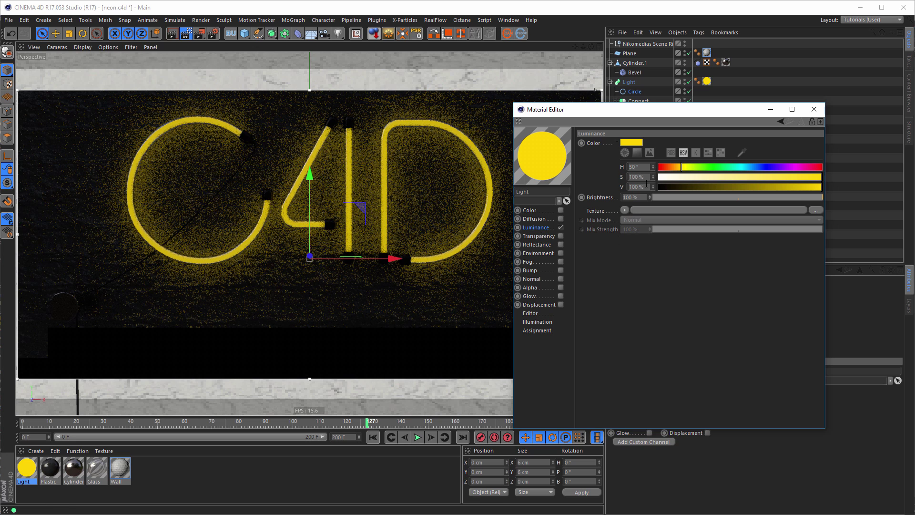
drag(643, 198, 565, 233)
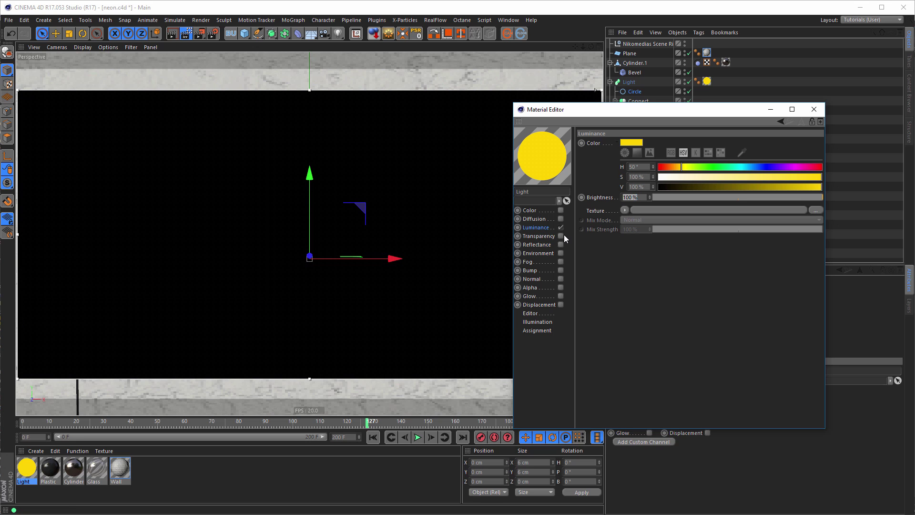
text(150)
key(Return)
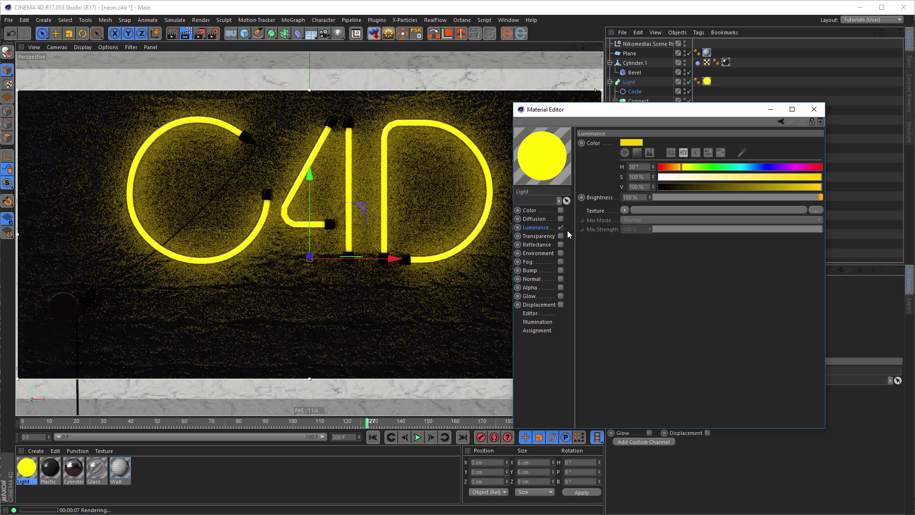
double_click(635, 197)
text(10)
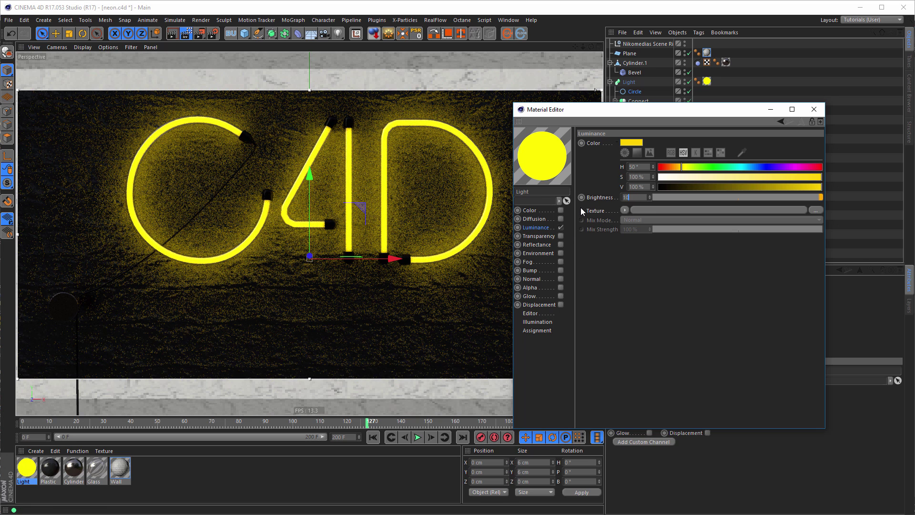
text(0)
key(Return)
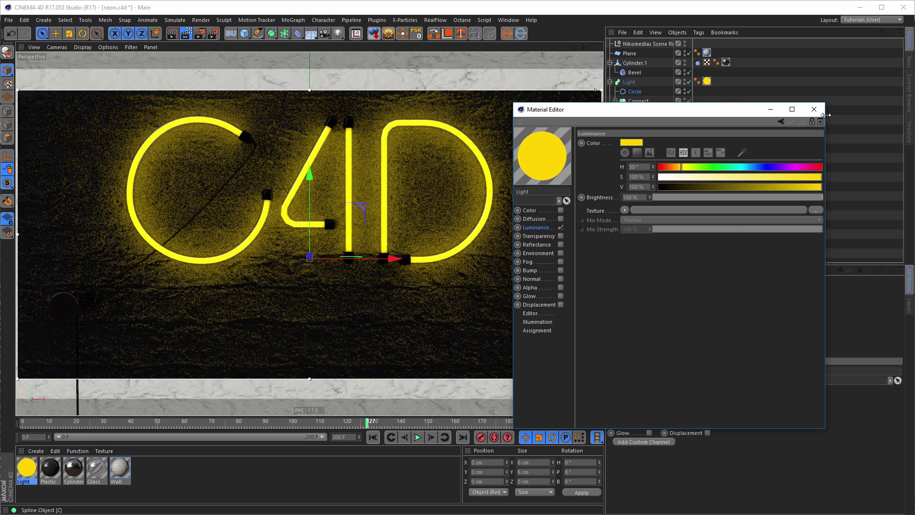
click(814, 109)
Set the scene rig's HDRI reflection brightness to -15%
click(649, 43)
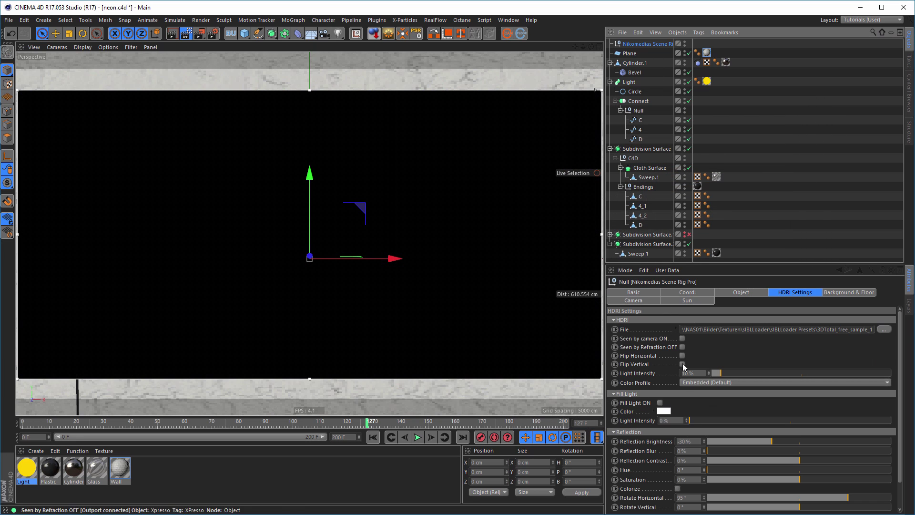
drag(694, 441, 665, 451)
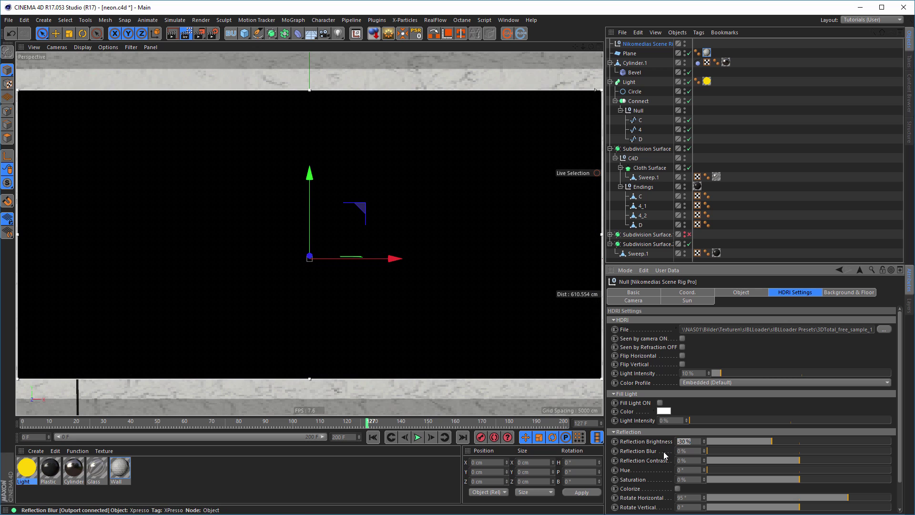
text(-15)
key(Return)
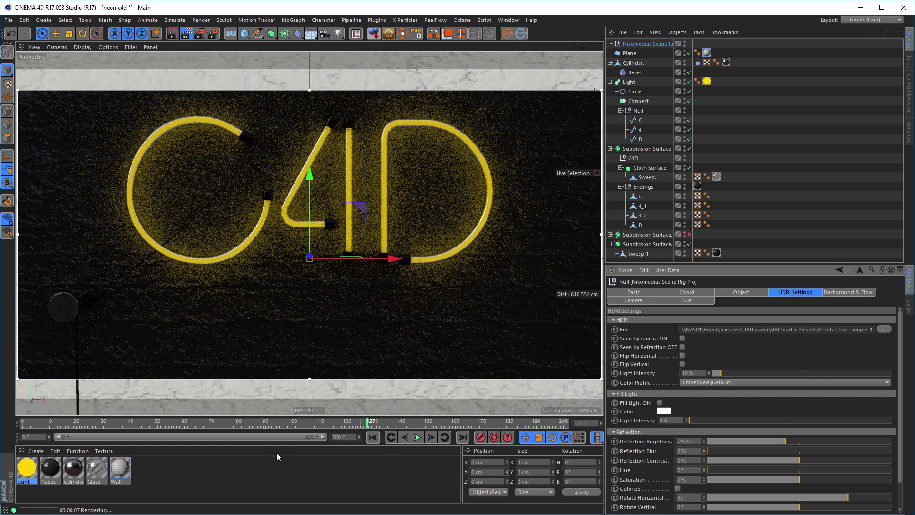
Set the scene rig's HDRI light intensity to 20%
drag(699, 374, 658, 386)
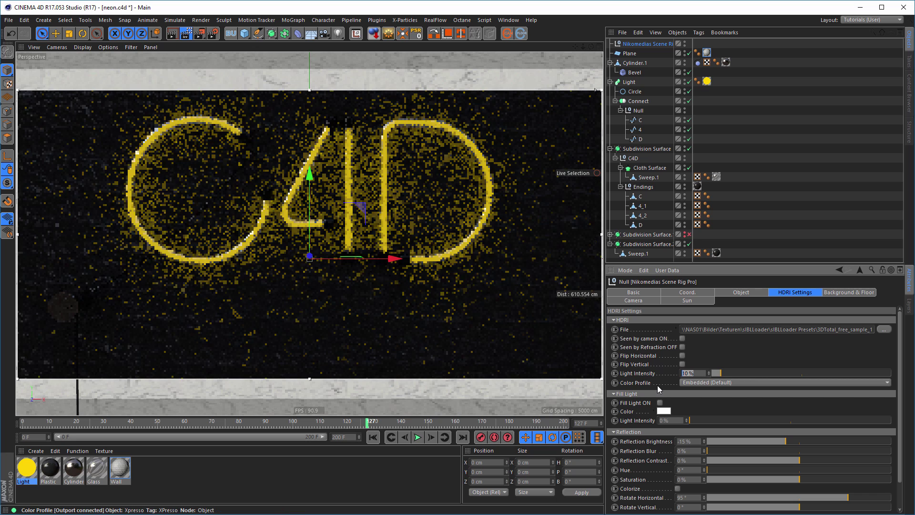
text(20)
key(Return)
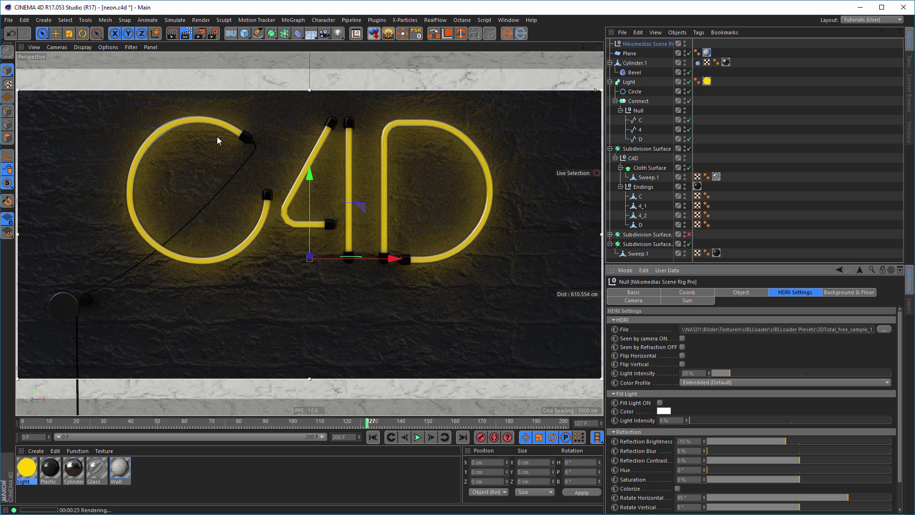
click(27, 469)
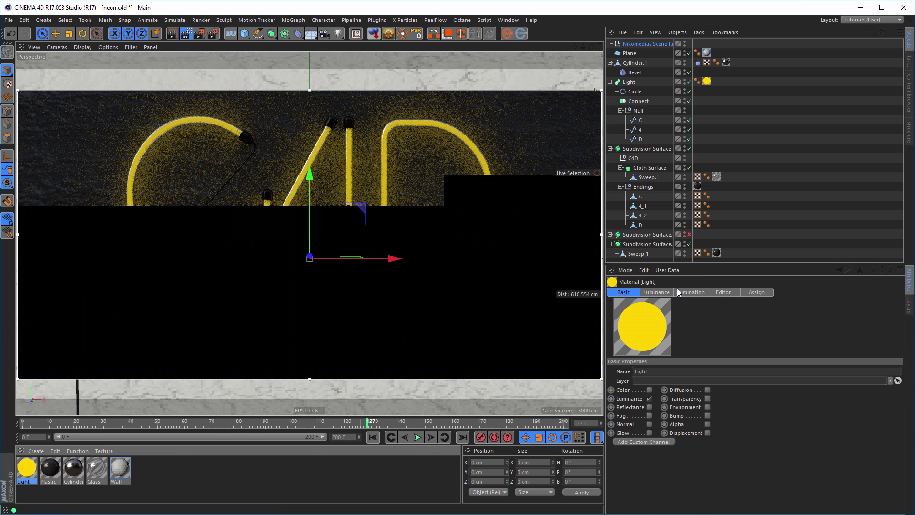
double_click(35, 467)
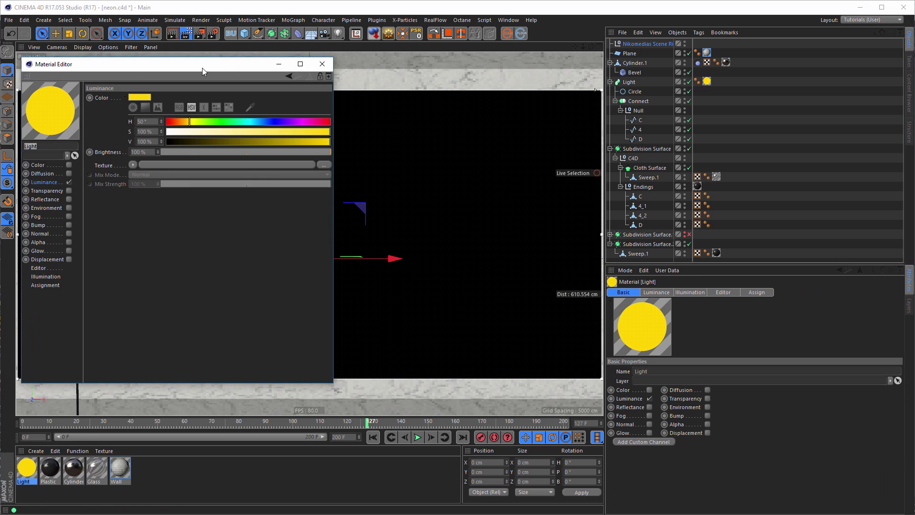
drag(202, 68, 610, 139)
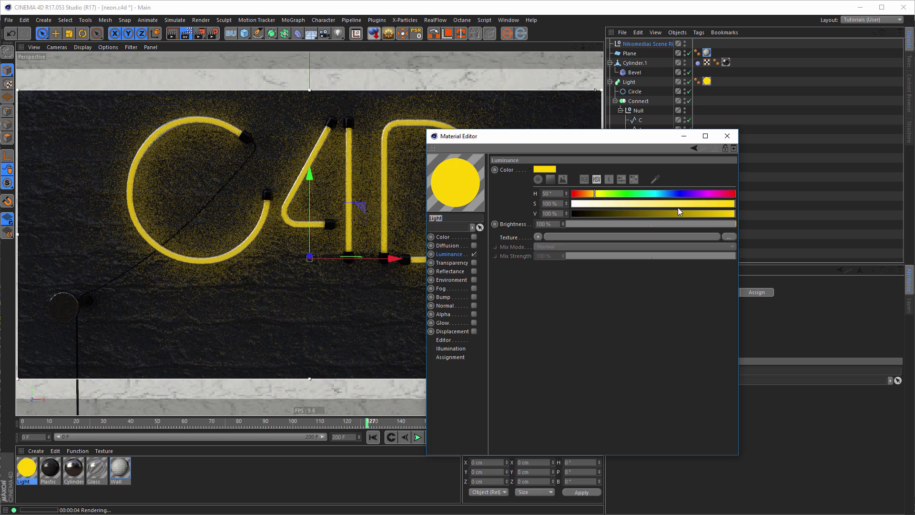
click(728, 136)
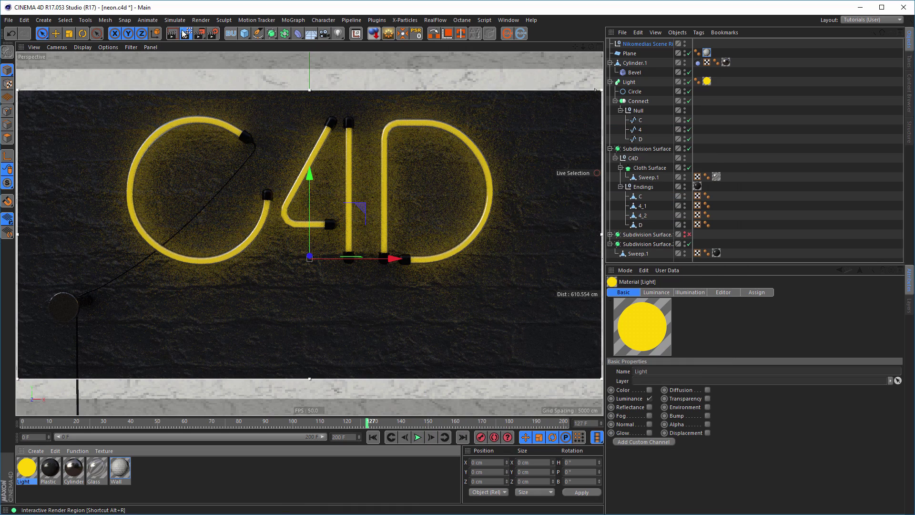
Turn off the interactive render region, activate the Middle GI render setting and show its output options
click(186, 33)
click(213, 34)
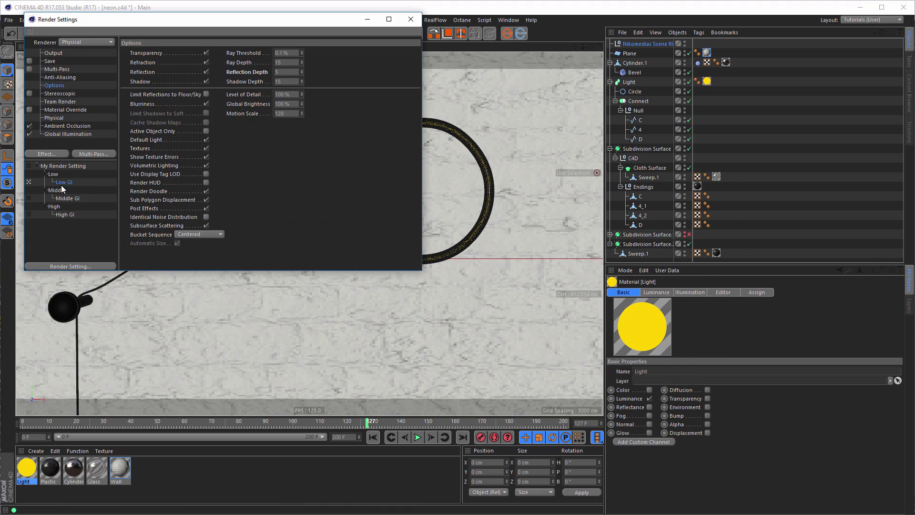
click(44, 197)
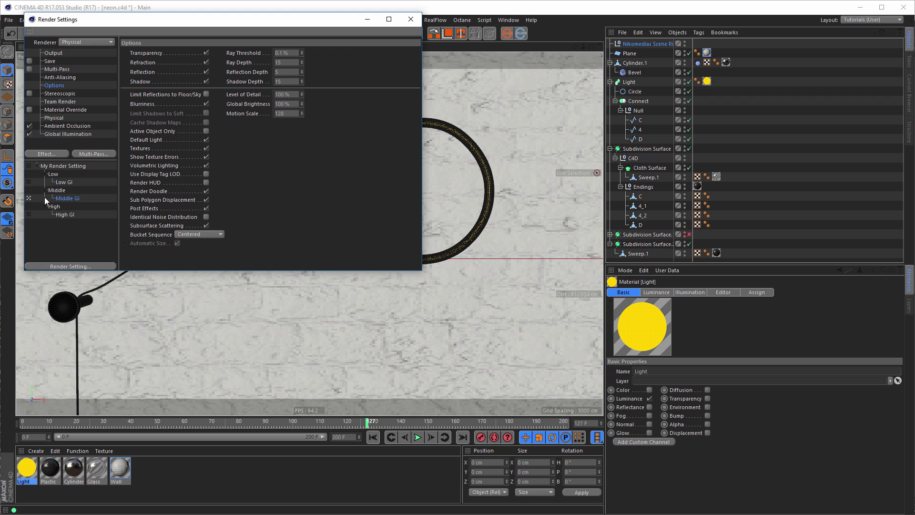
click(59, 51)
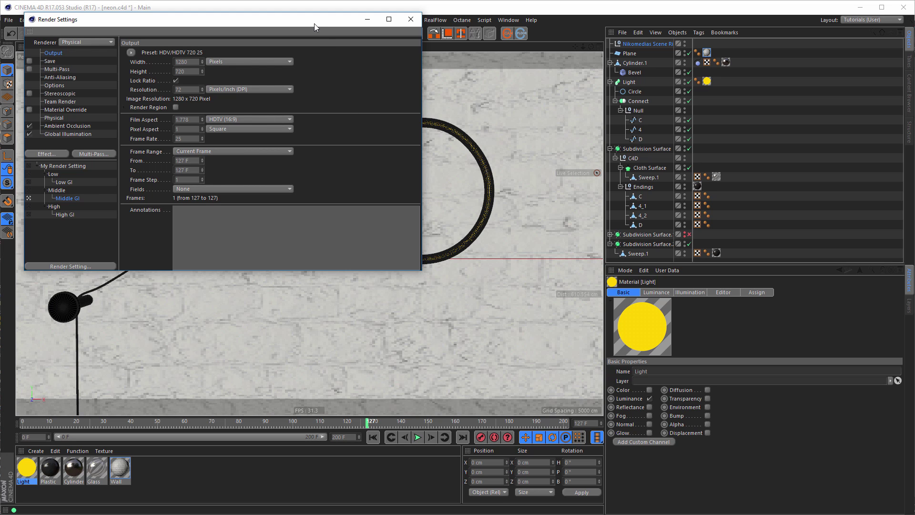
Render the current frame in the Picture Viewer and view it at 100% zoom
key(shift+r)
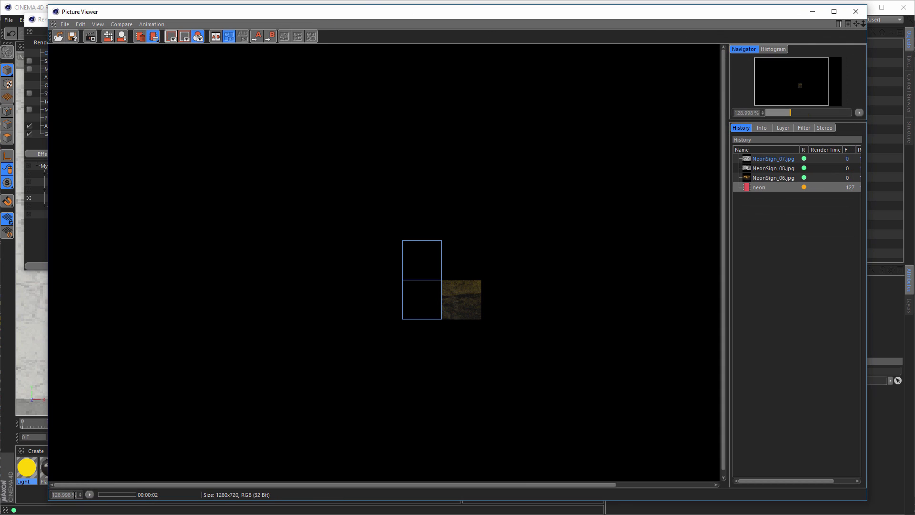
click(90, 494)
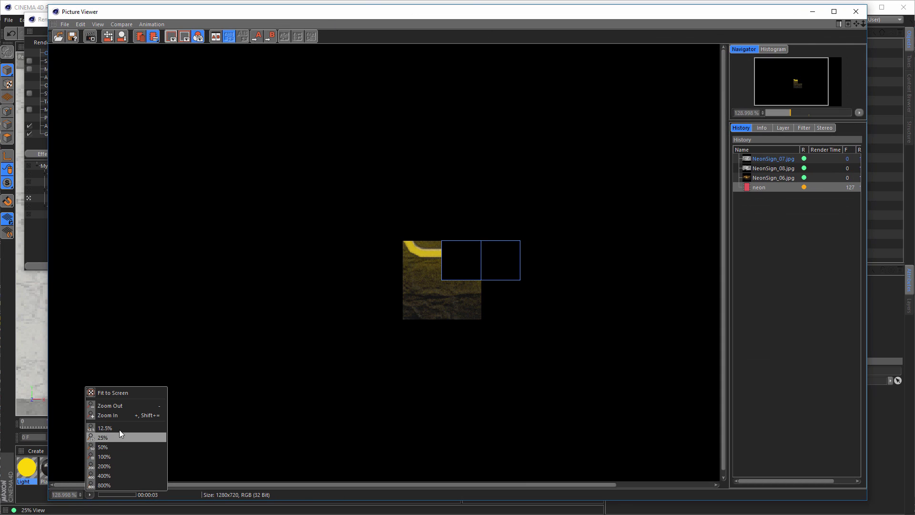
click(112, 456)
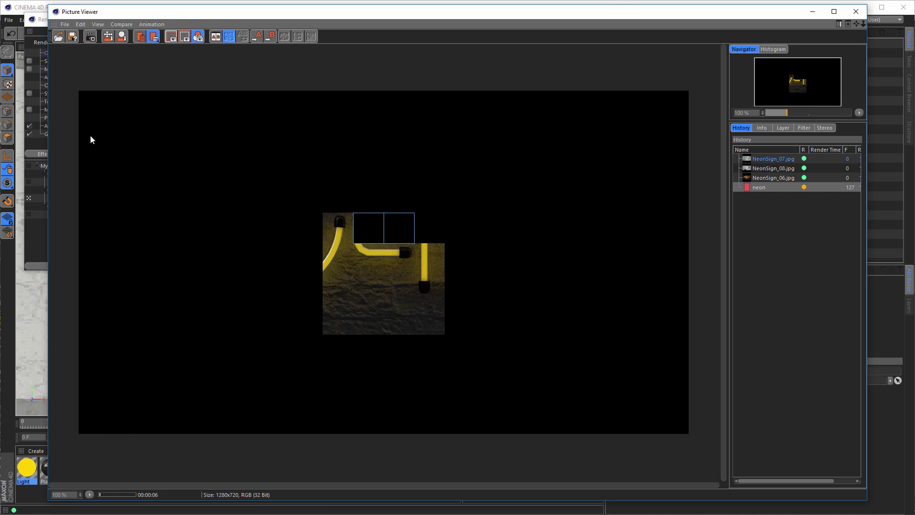
drag(48, 4, 67, 70)
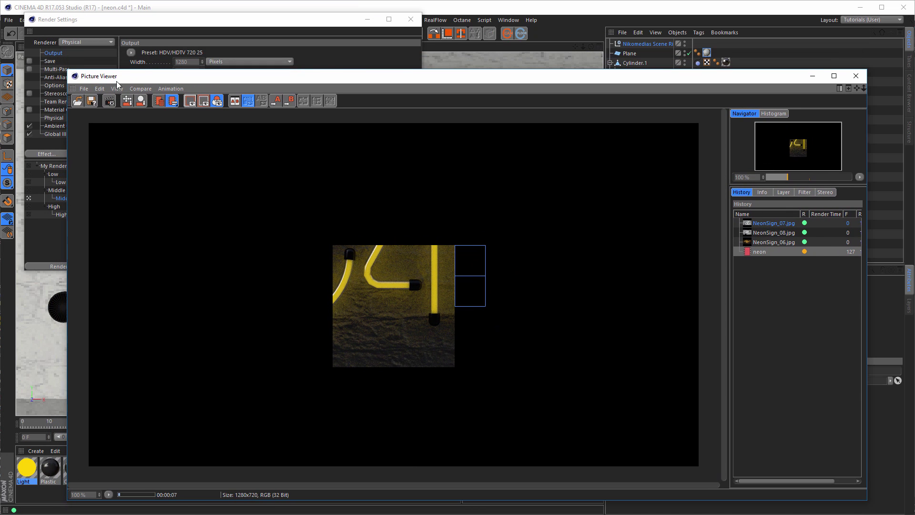
drag(187, 74, 166, 38)
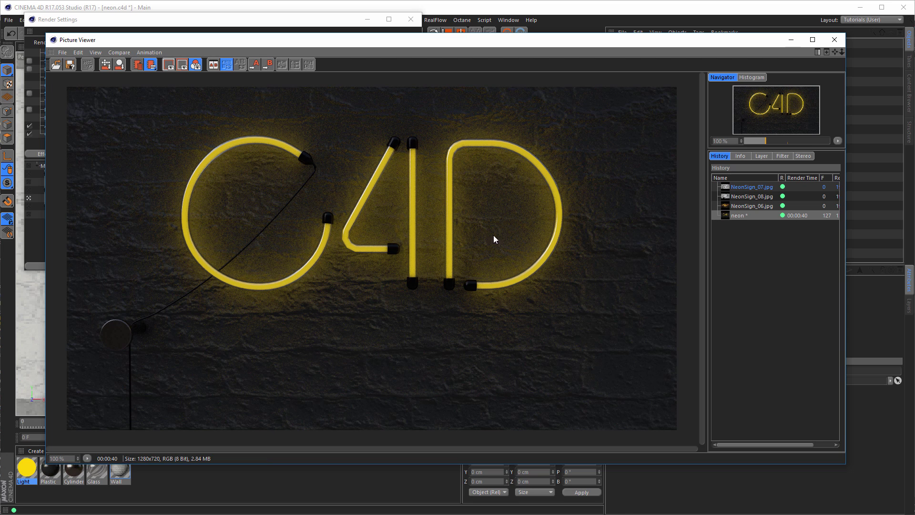
Try enabling the Glow channel on the Light material and render a test image with Object Glow
double_click(24, 466)
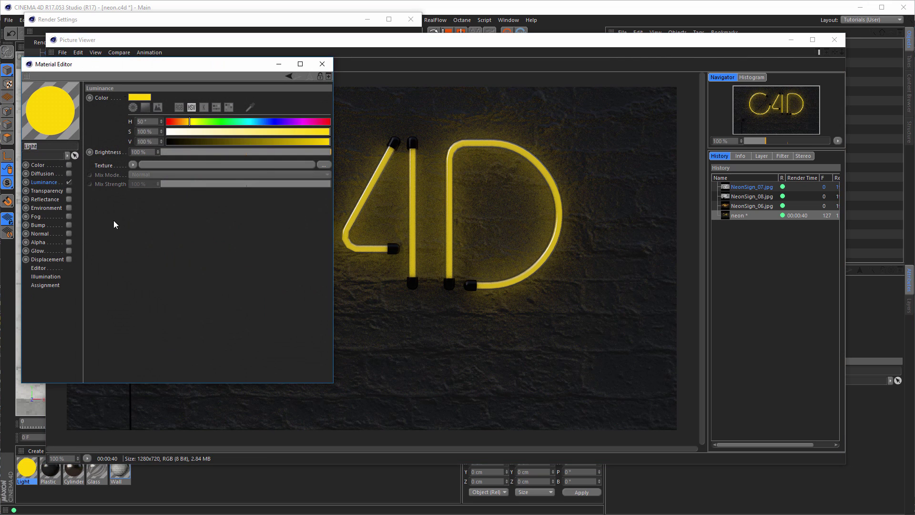
click(69, 250)
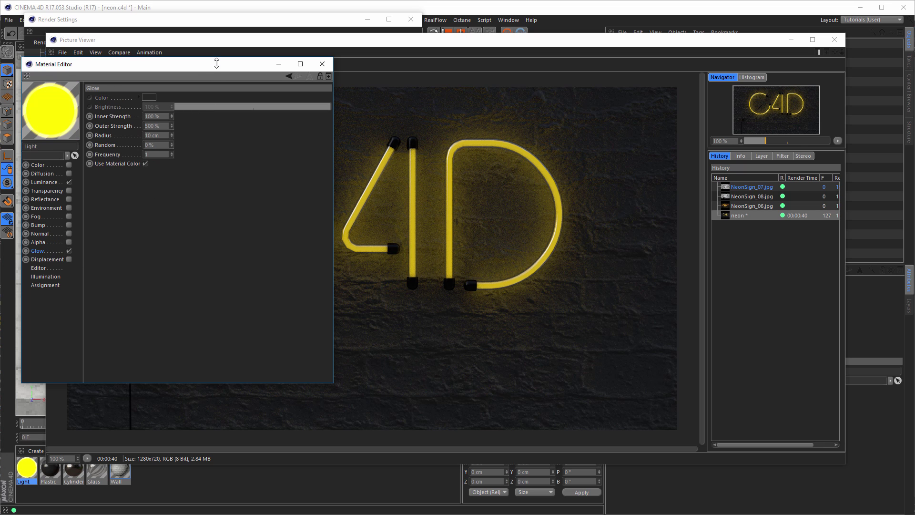
drag(210, 69, 702, 163)
click(834, 40)
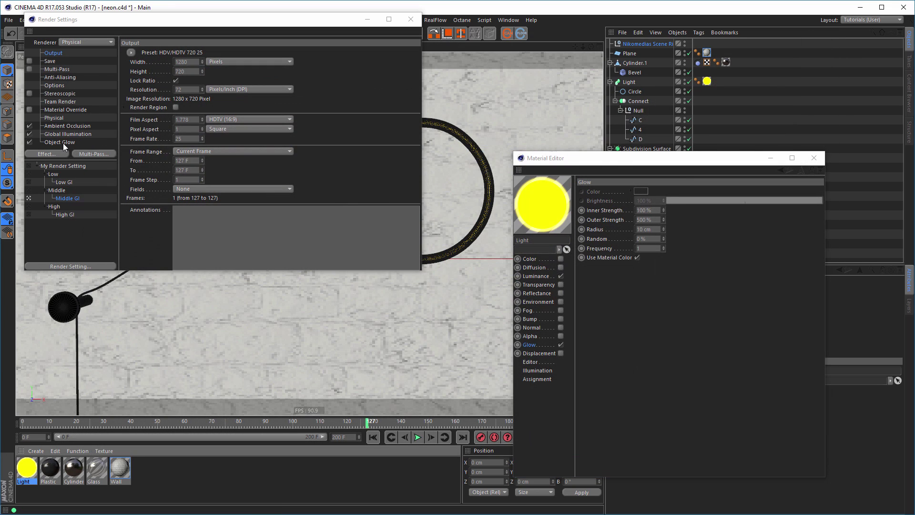
click(62, 143)
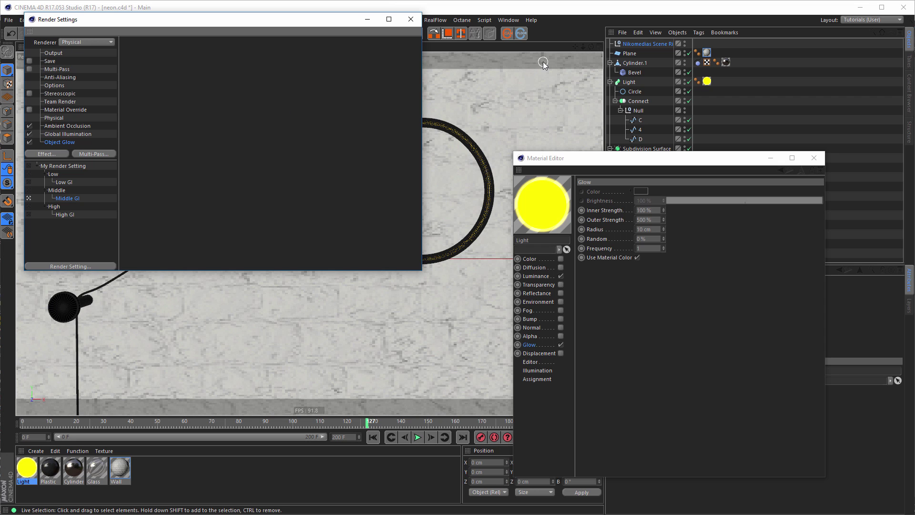
key(shift+r)
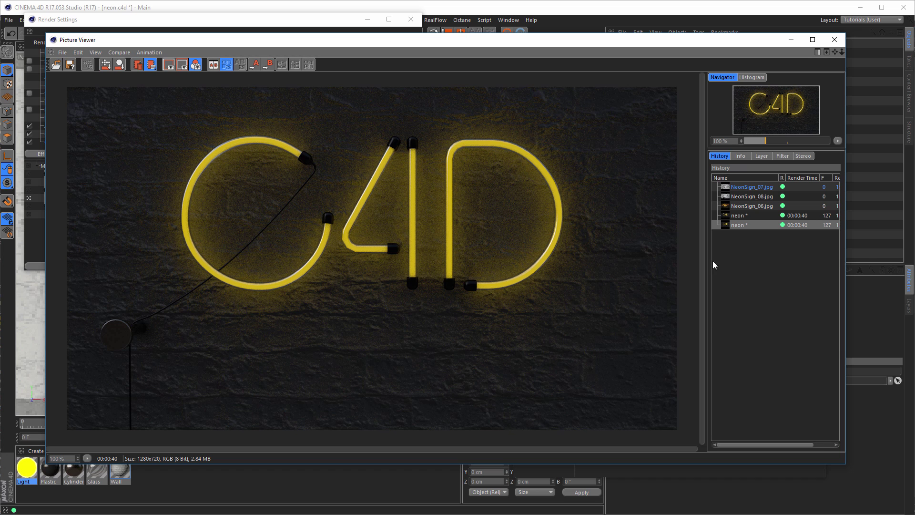
click(833, 41)
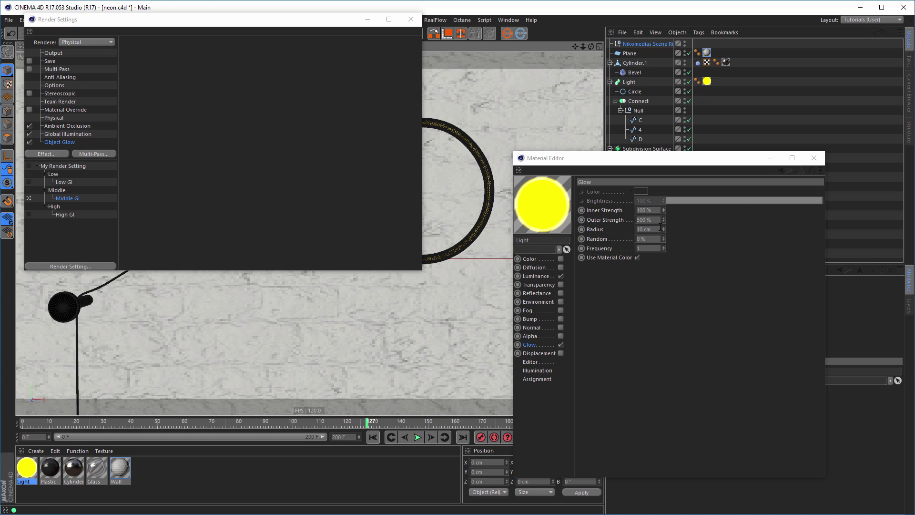
Try a glow radius of 30 cm on the Light material and render another test image
click(655, 228)
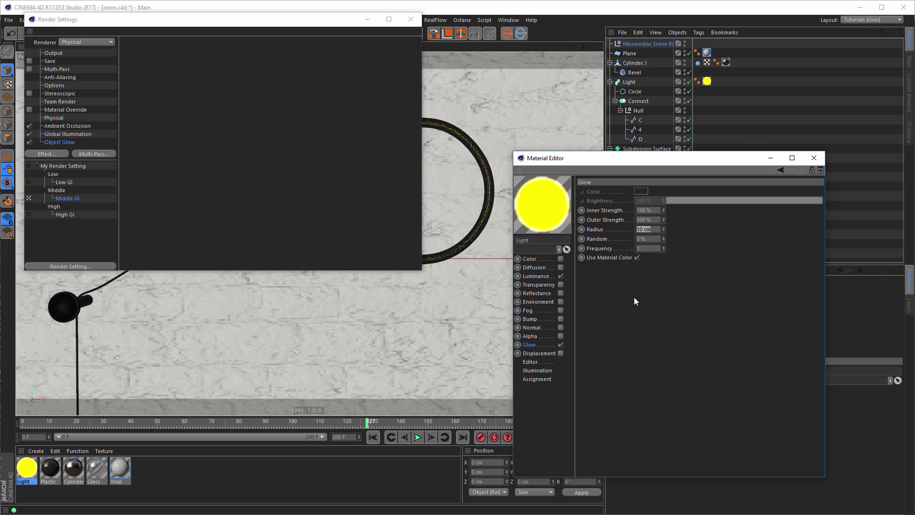
text(30)
key(Return)
key(shift+r)
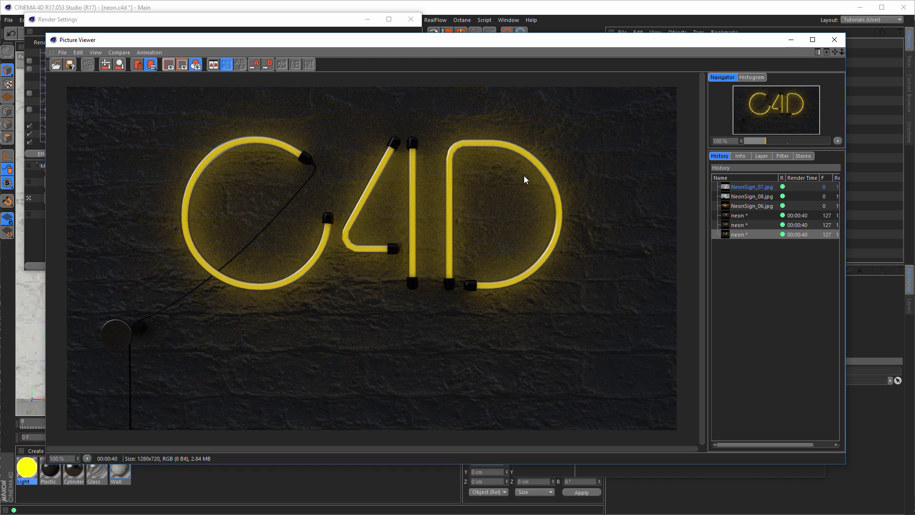
click(834, 39)
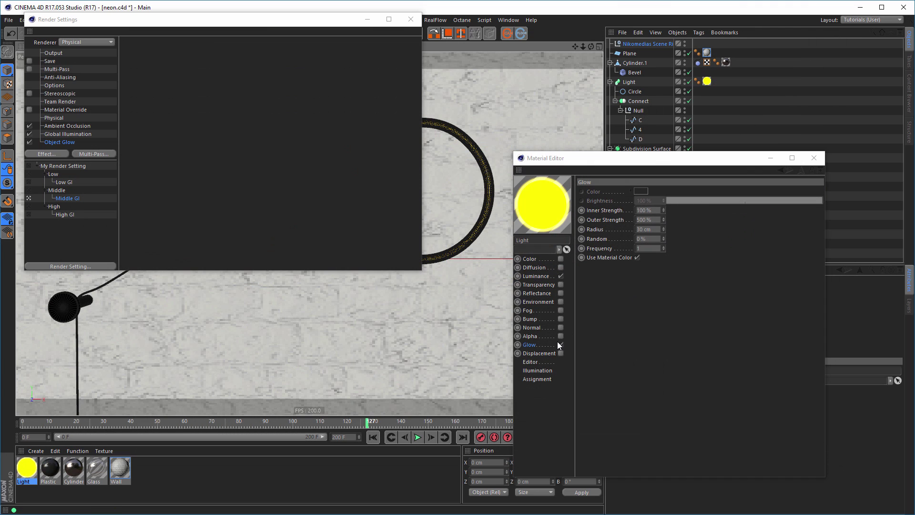
Disable the Glow channel on the Light material and remove the Object Glow effect from the render settings
click(537, 346)
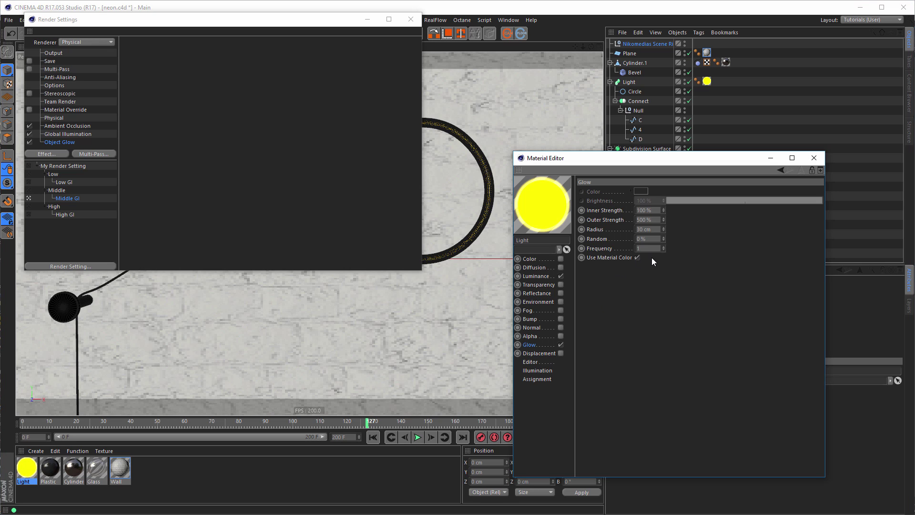
click(814, 157)
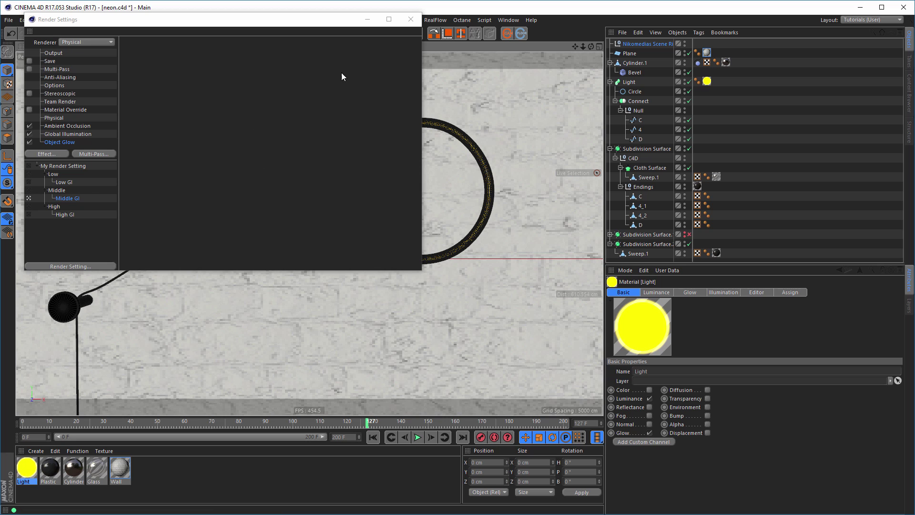
click(406, 21)
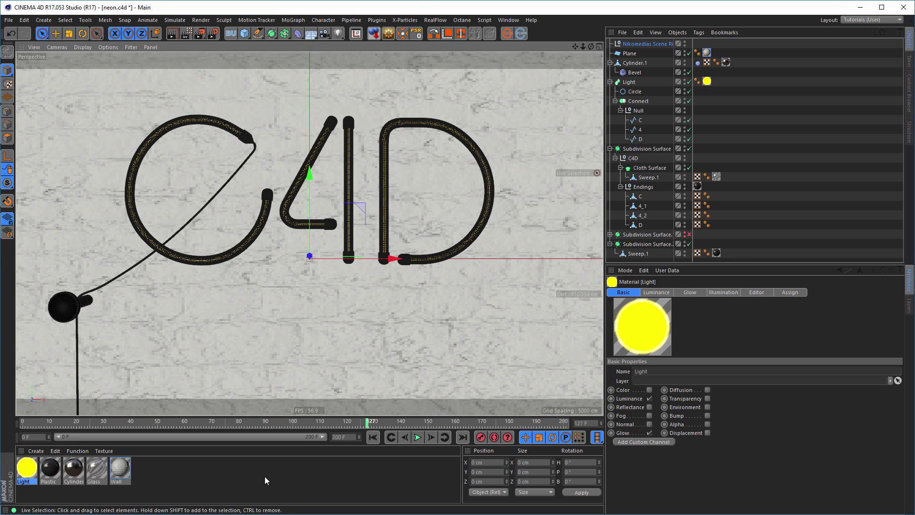
double_click(27, 467)
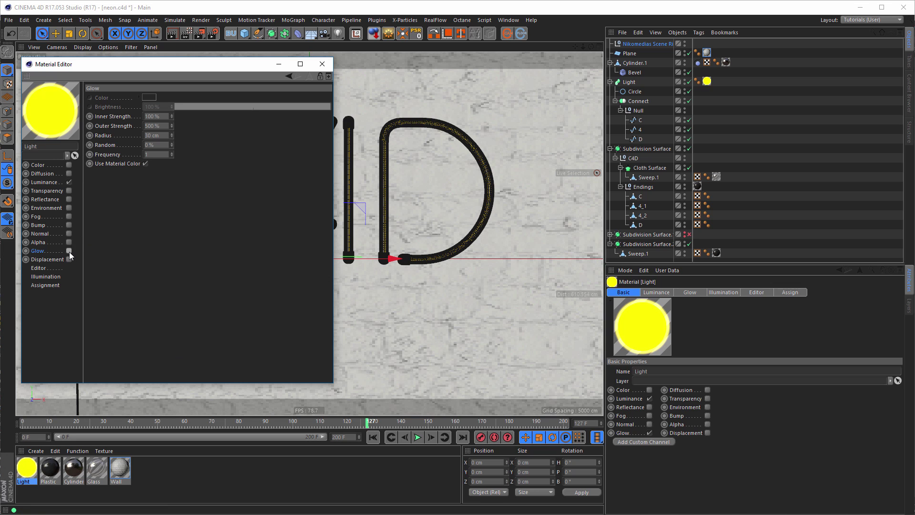
click(69, 251)
click(322, 64)
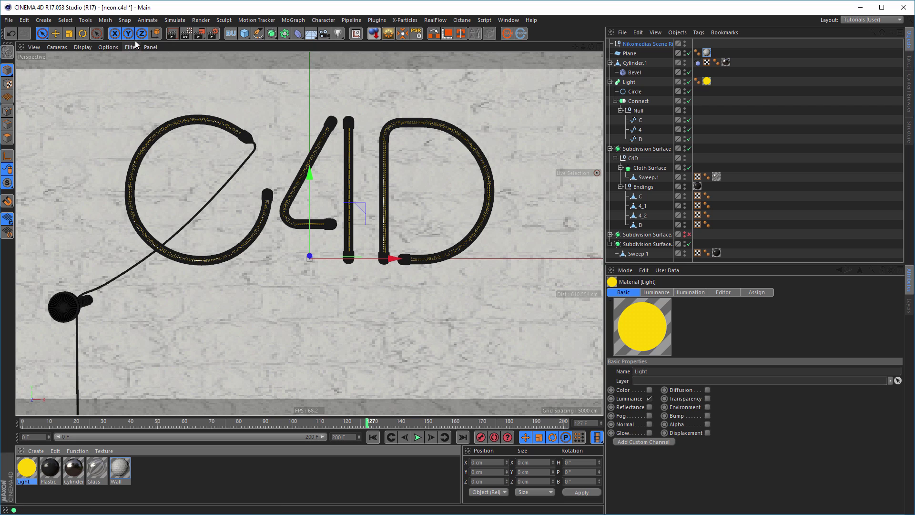
click(213, 33)
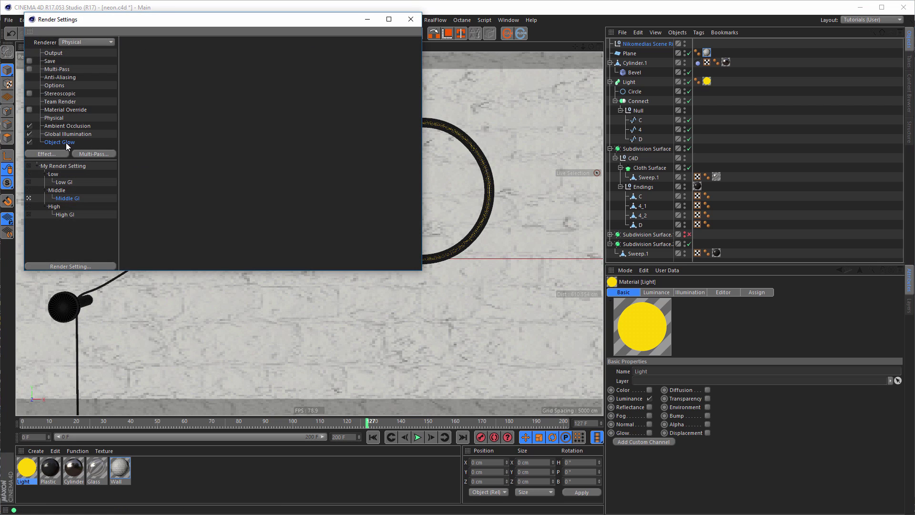
key(Delete)
click(411, 19)
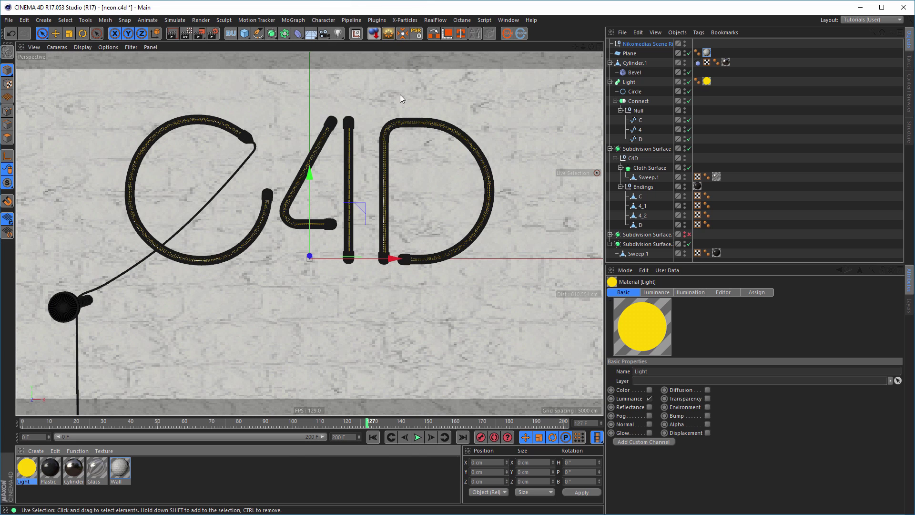
Disable the Light object and deactivate the scene rig's camera to inspect the glass tube of the 4 up close
click(688, 82)
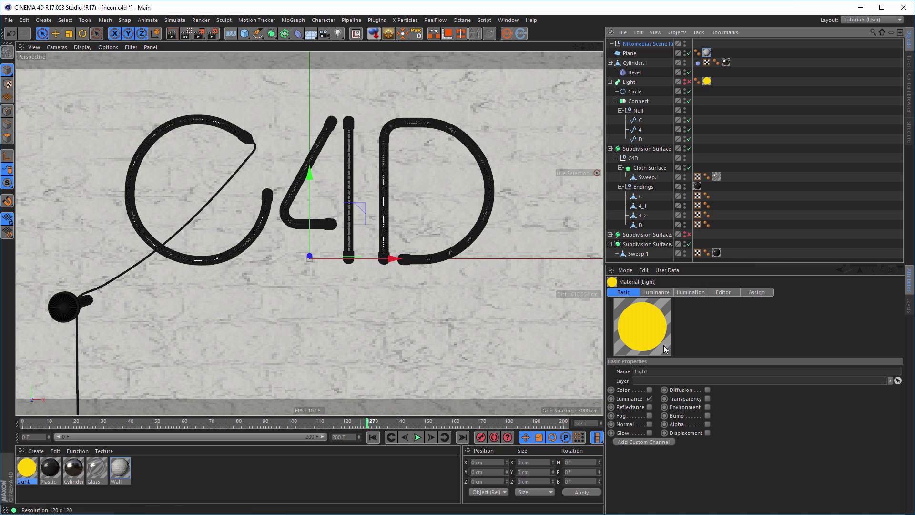
click(639, 43)
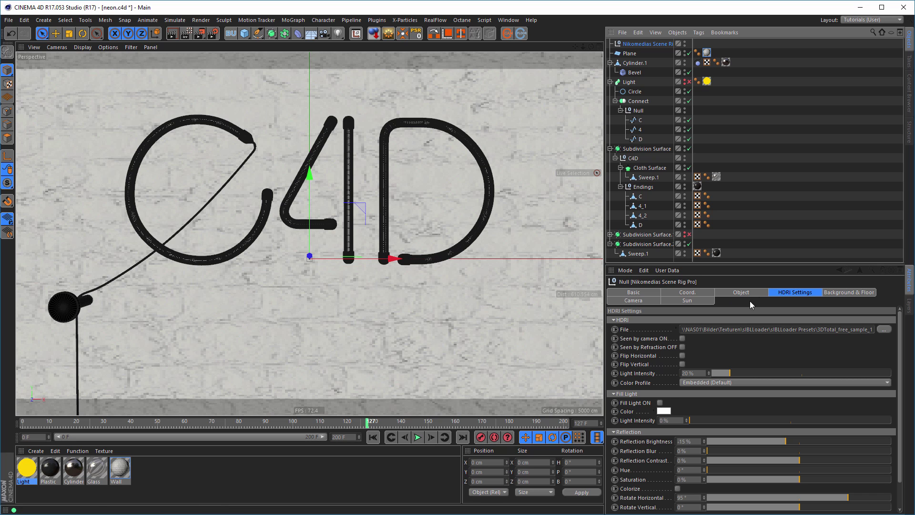
click(633, 300)
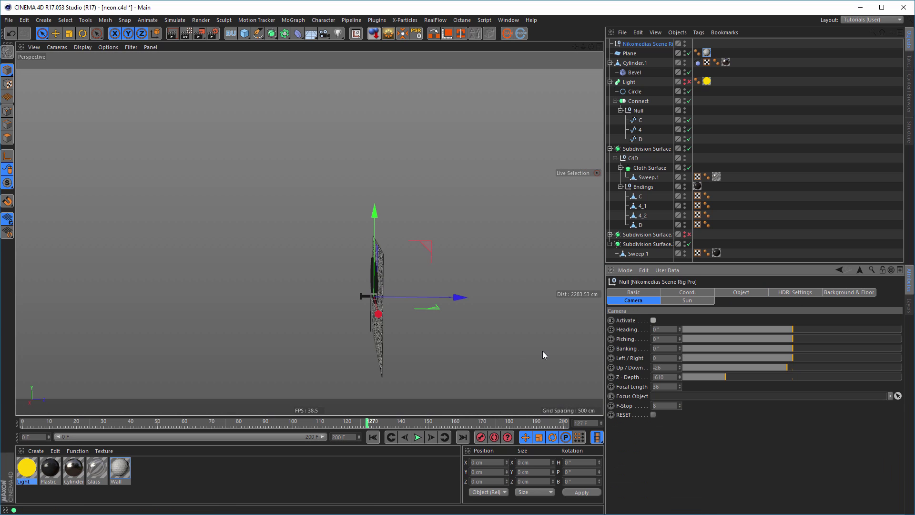
alt+drag(376, 297, 252, 294)
alt+right_drag(262, 283, 487, 269)
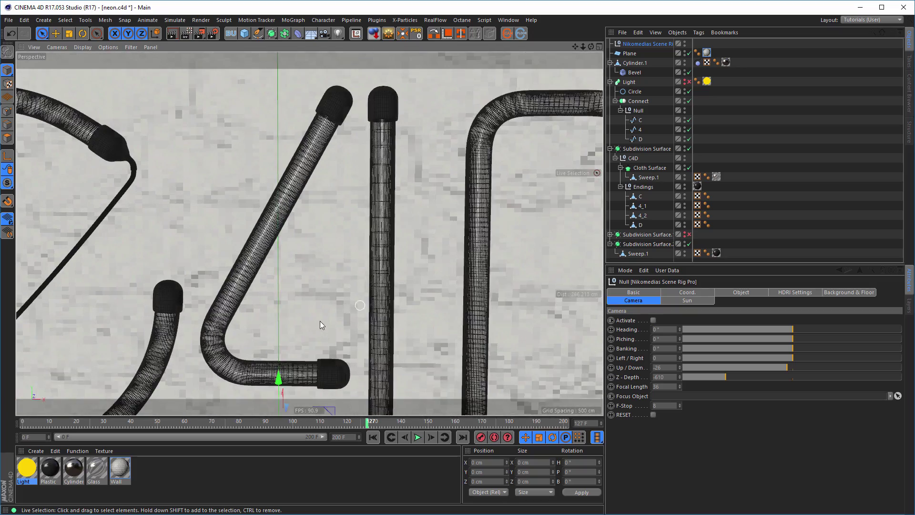
alt+middle_drag(317, 315, 358, 240)
alt+right_drag(262, 288, 307, 274)
alt+drag(306, 272, 322, 285)
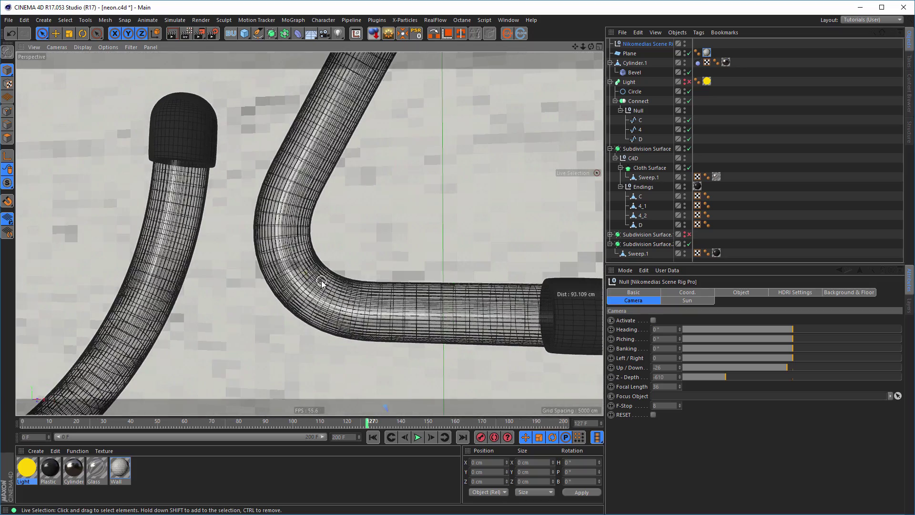
Inspect the latest render's neon tubes and end caps up close in the Picture Viewer and close it
key(shift+F6)
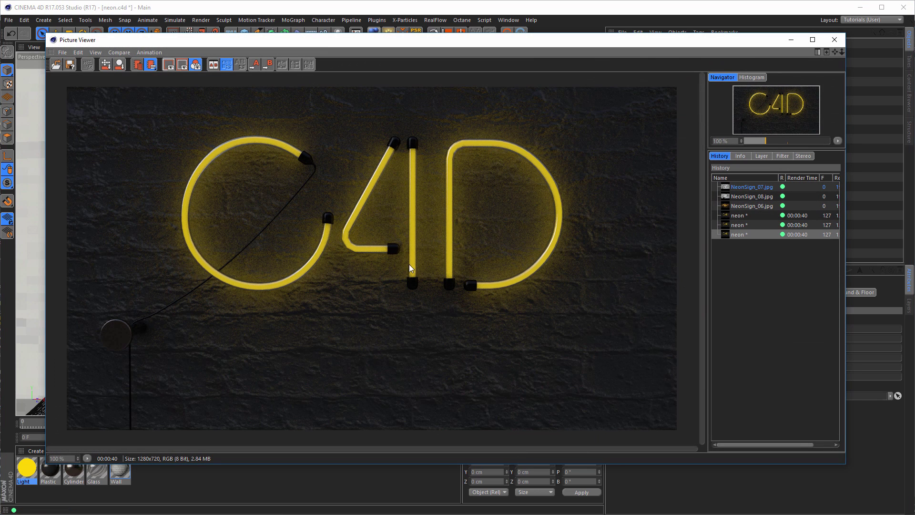
scroll(347, 248, up, 6)
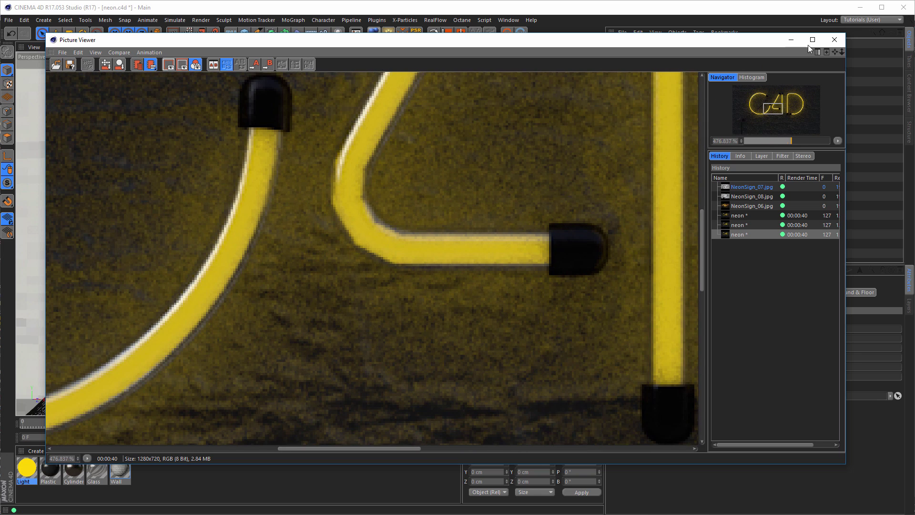
click(834, 40)
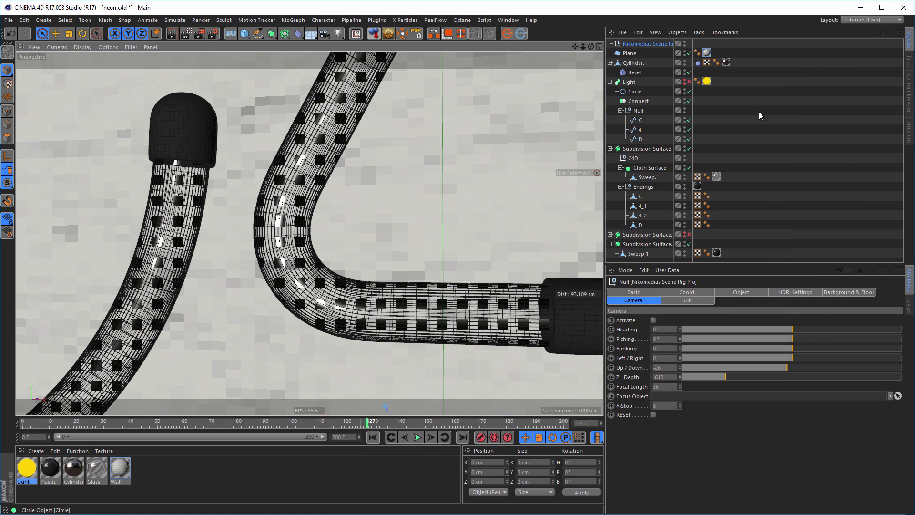
Re-enable the Light sweep, place it under a new Subdivision Surface and collapse that group in the object hierarchy
click(629, 82)
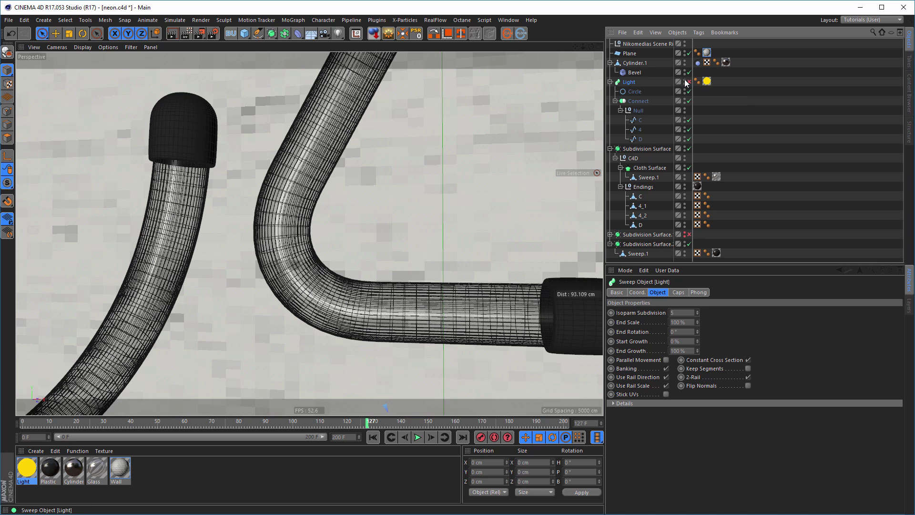
click(686, 82)
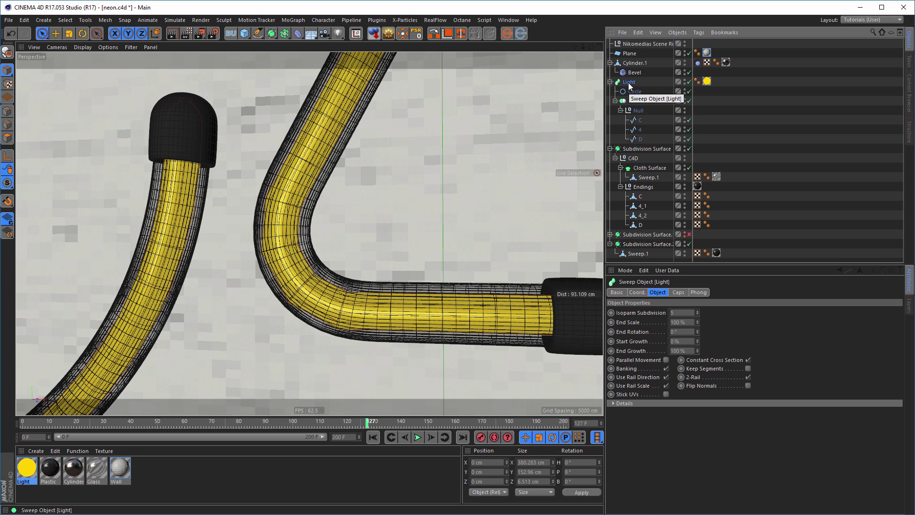
alt+click(272, 33)
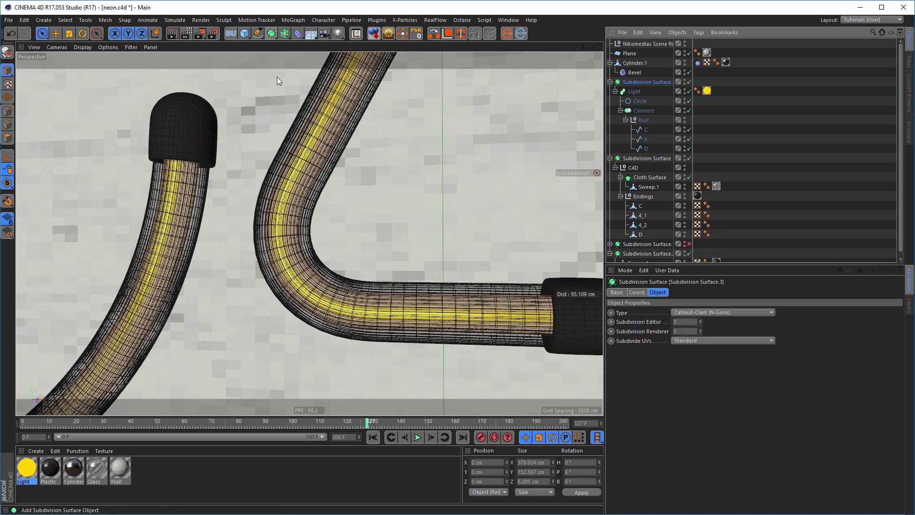
click(315, 177)
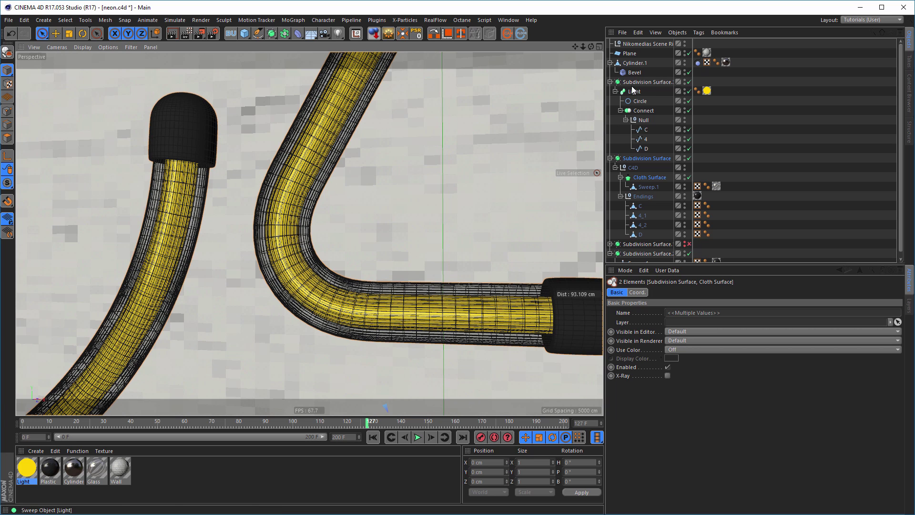
click(610, 81)
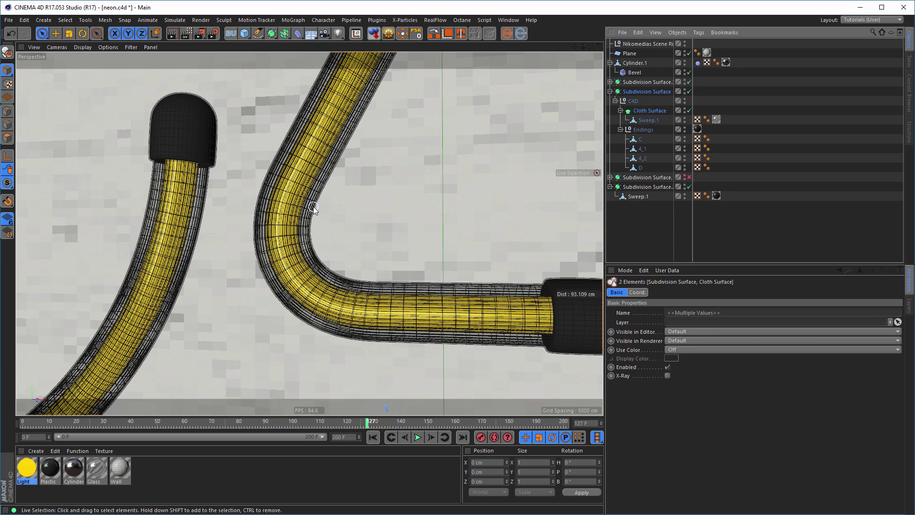
Disable the wall Plane and the Subdivision Surfaces holding the C4D group and the separate Sweep.1 cable
scroll(313, 208, down, 8)
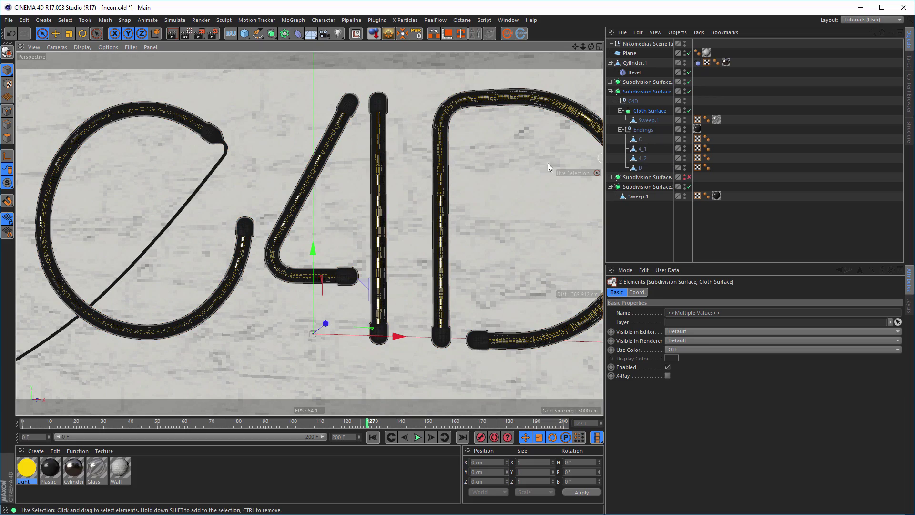
mouse_move(367, 146)
alt+mouse_down()
mouse_move(279, 141)
mouse_move(301, 145)
mouse_move(324, 133)
alt+mouse_up()
scroll(324, 133, down, 4)
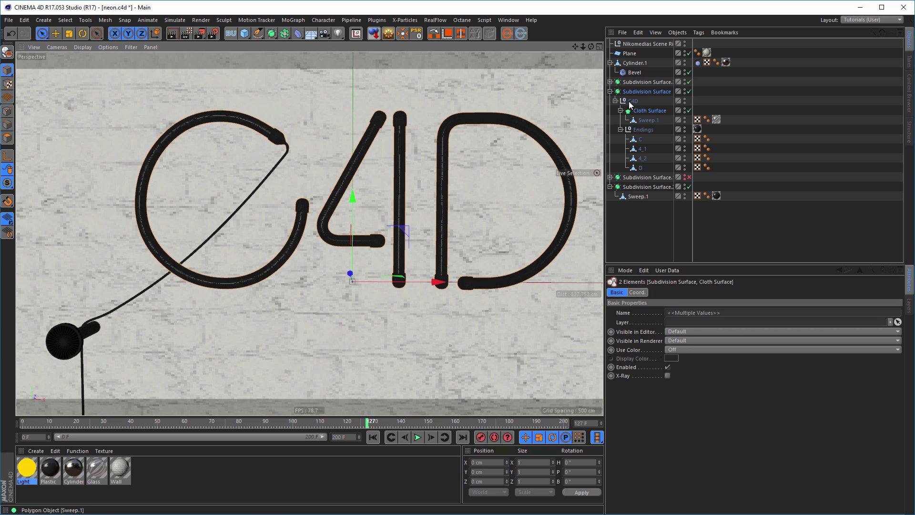
click(689, 53)
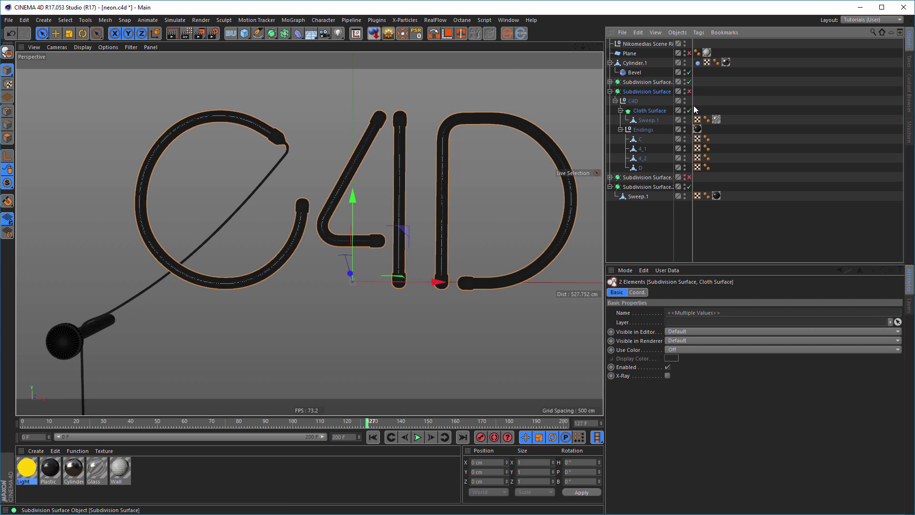
click(689, 92)
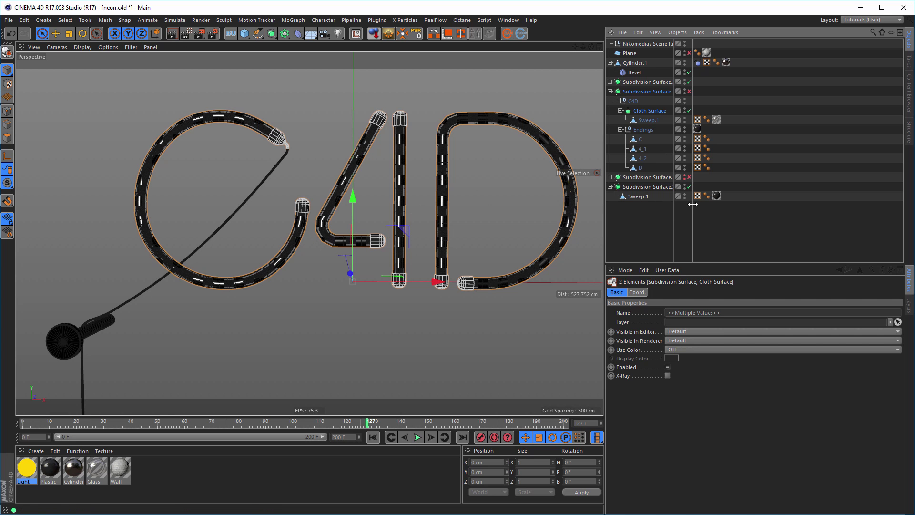
click(690, 187)
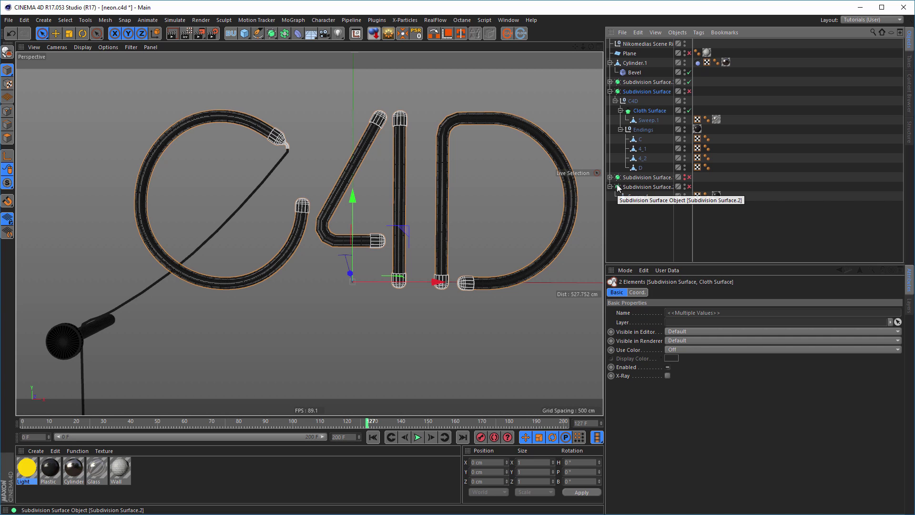
Open the disableSDS user script as a floating palette and place it in the empty area below the object attributes
key(shift+c)
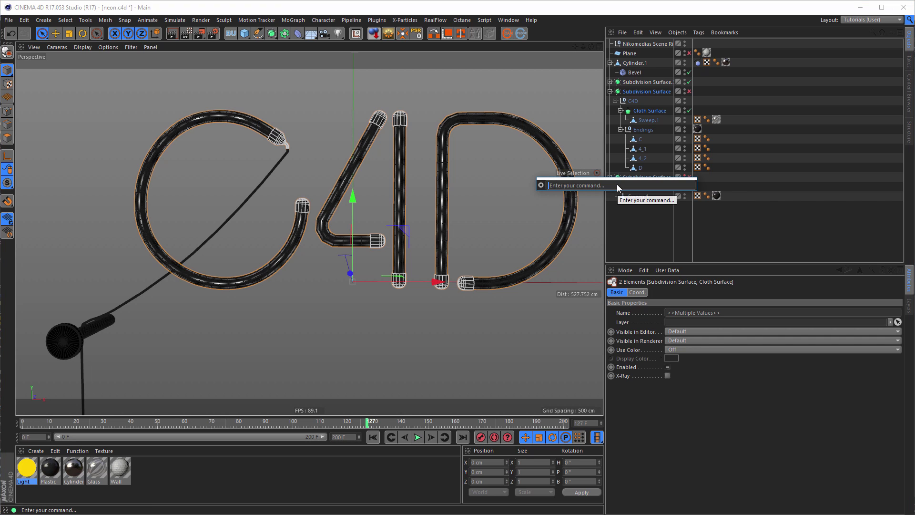
text(subd)
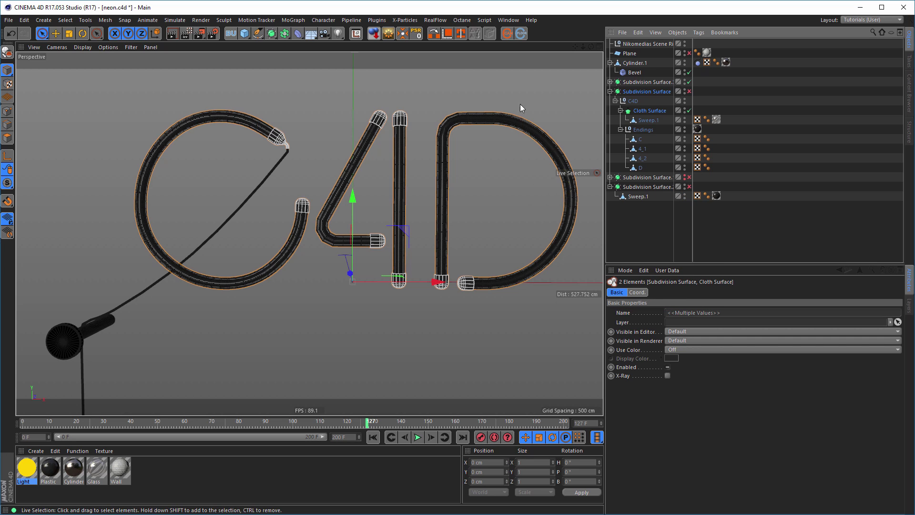
click(485, 20)
mouse_move(501, 33)
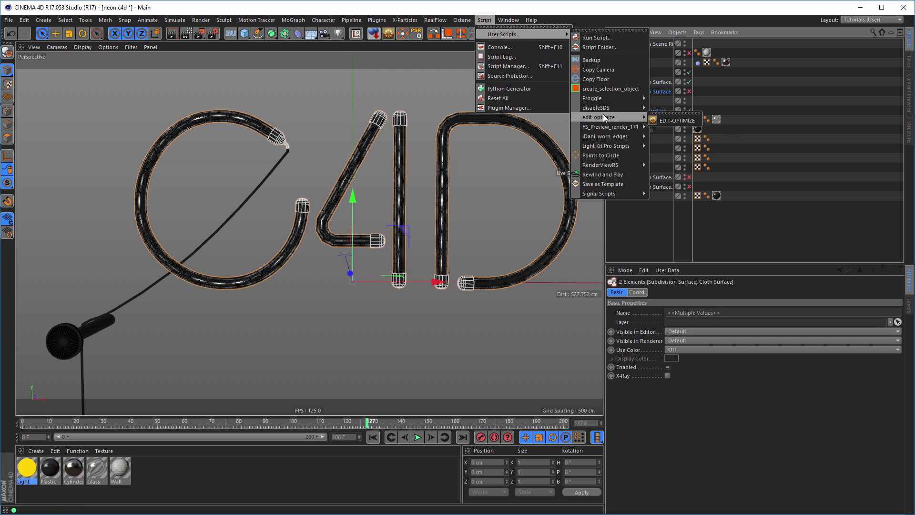
mouse_move(603, 107)
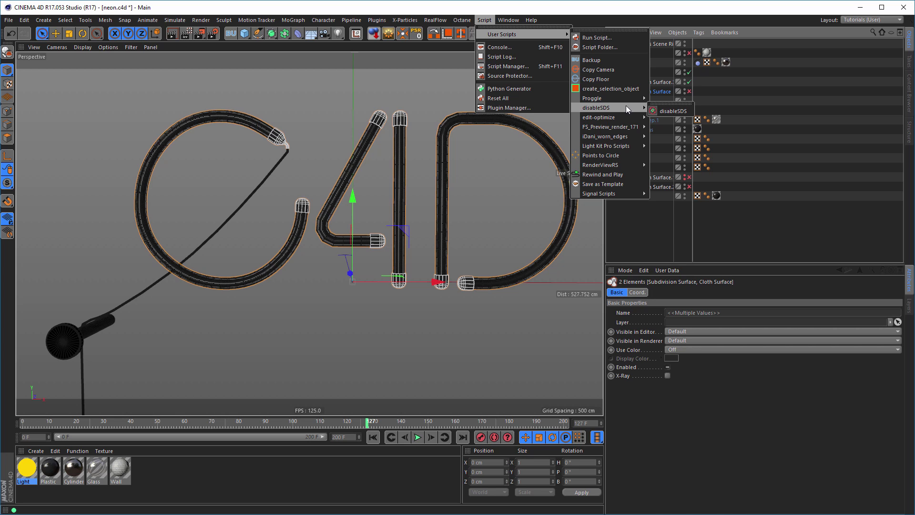
click(659, 109)
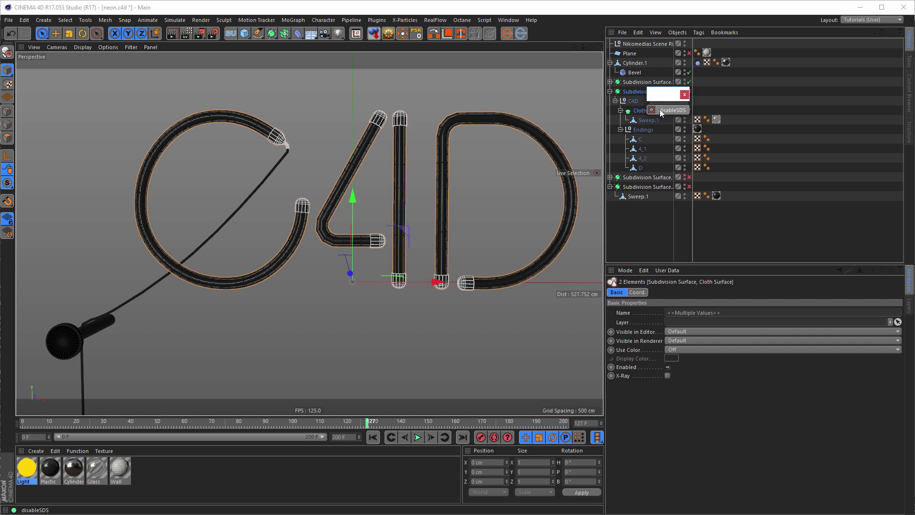
drag(668, 103, 651, 422)
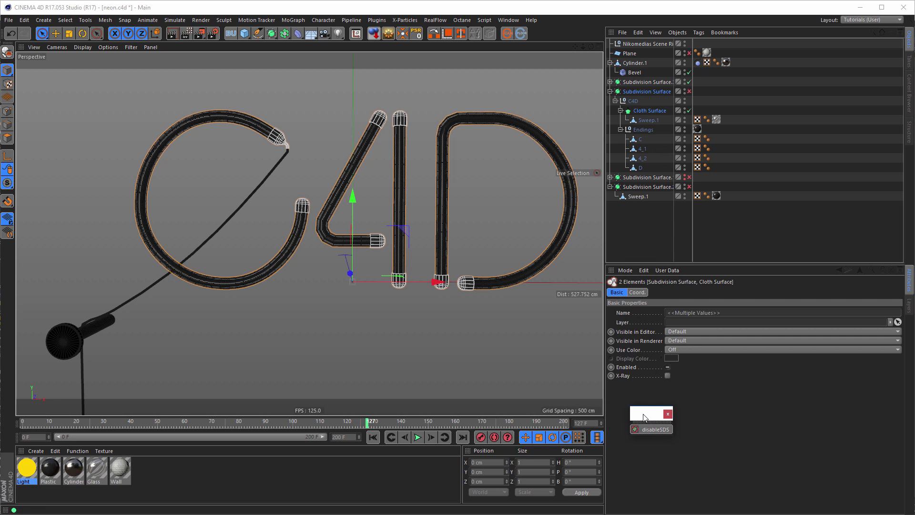
Toggle all Subdivision Surfaces off and on several times with the disableSDS script, leaving them disabled
click(650, 430)
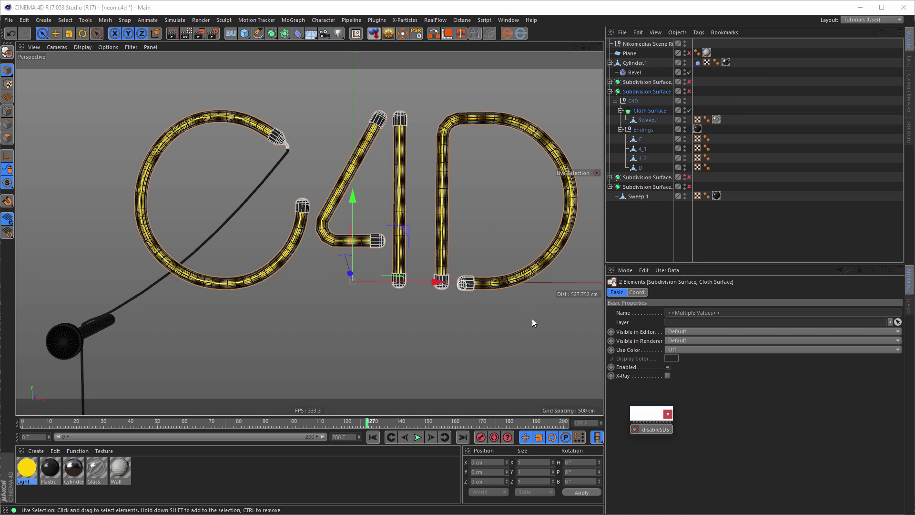
click(647, 429)
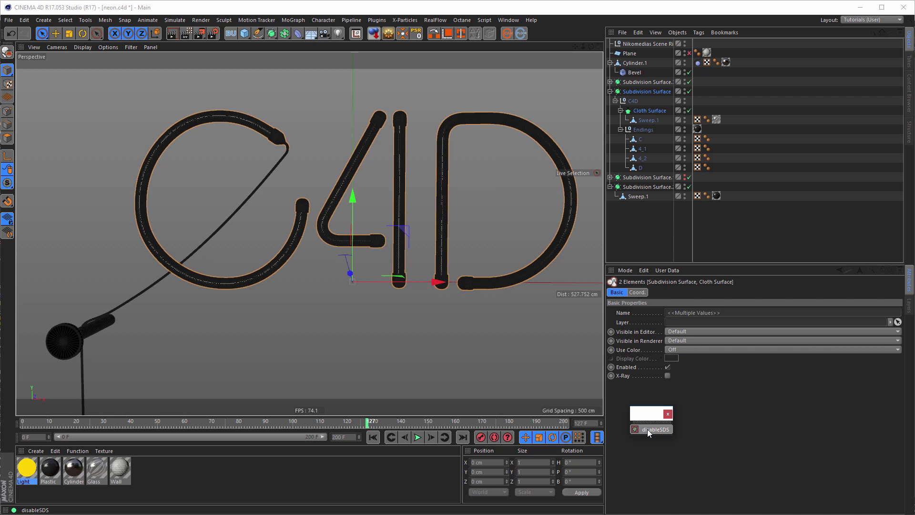
click(647, 429)
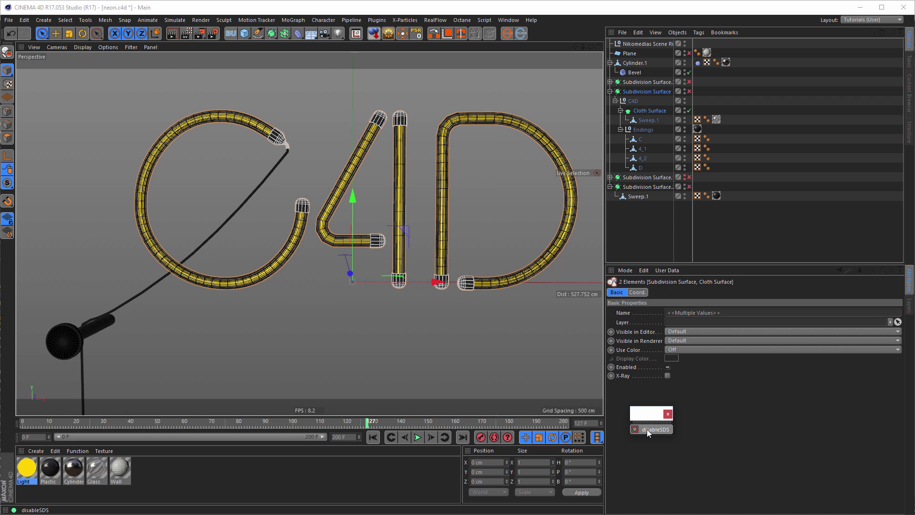
click(647, 429)
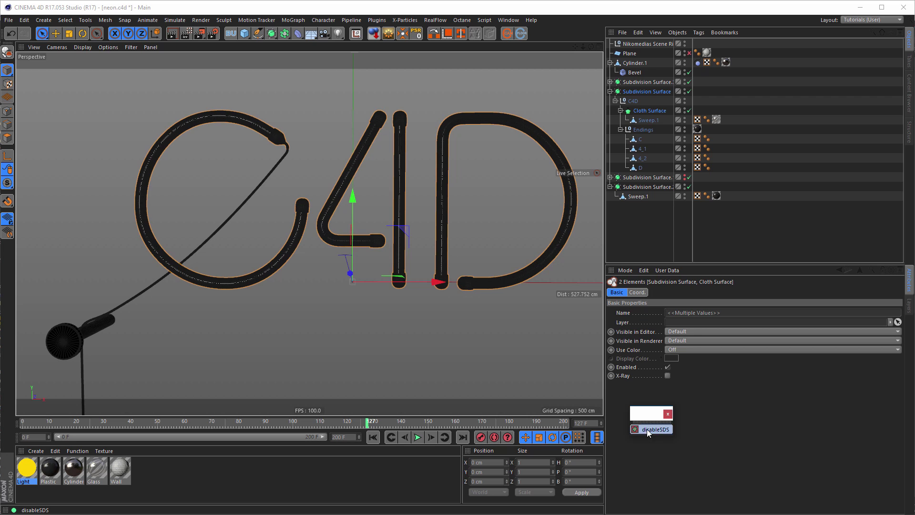
click(648, 429)
drag(642, 419, 621, 403)
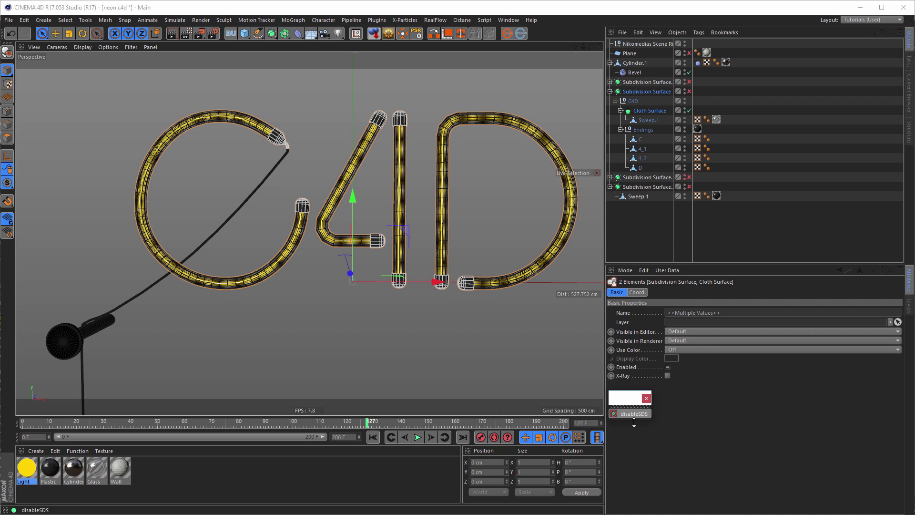
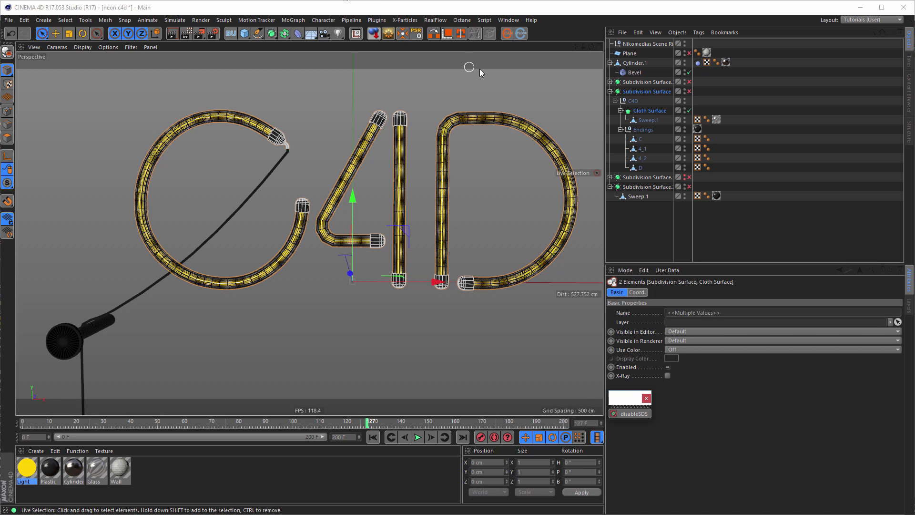
Close the floating disableSDS palette and add the disableSDS command to the end of the main toolbar through Customize Commands
click(646, 398)
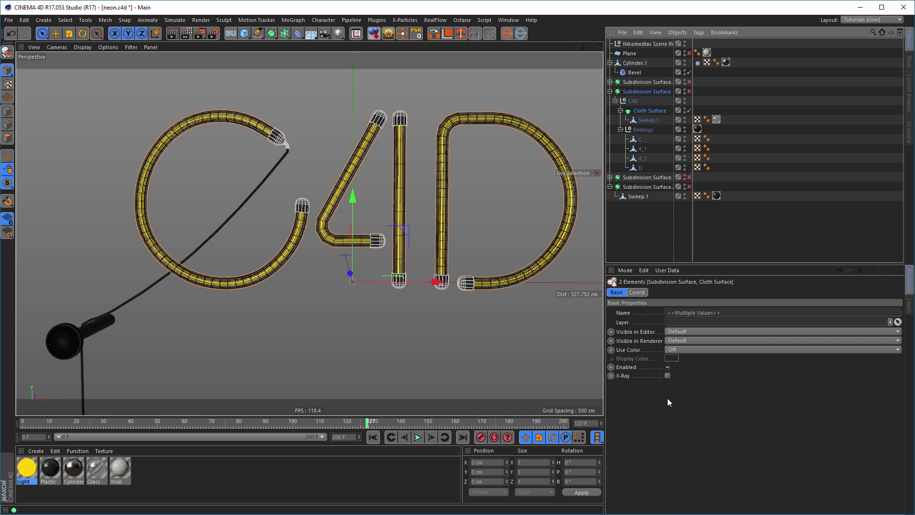
key(shift+F12)
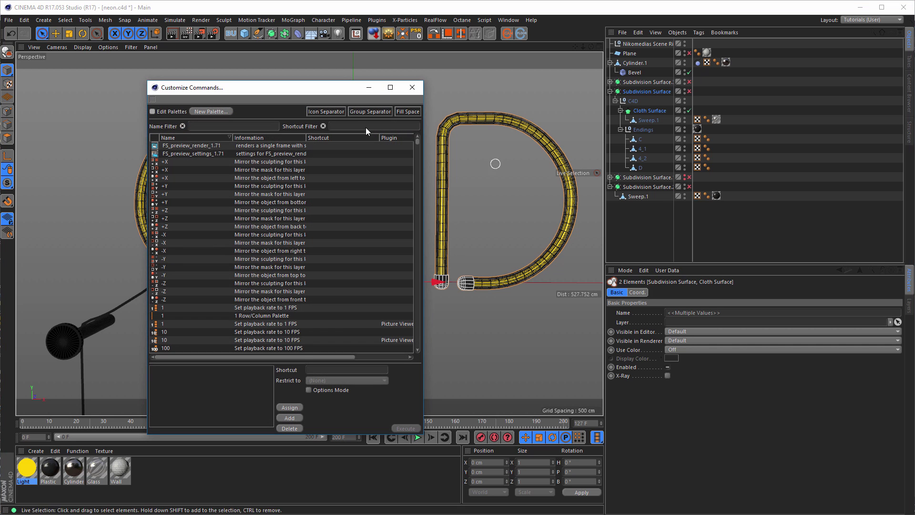
text(disa)
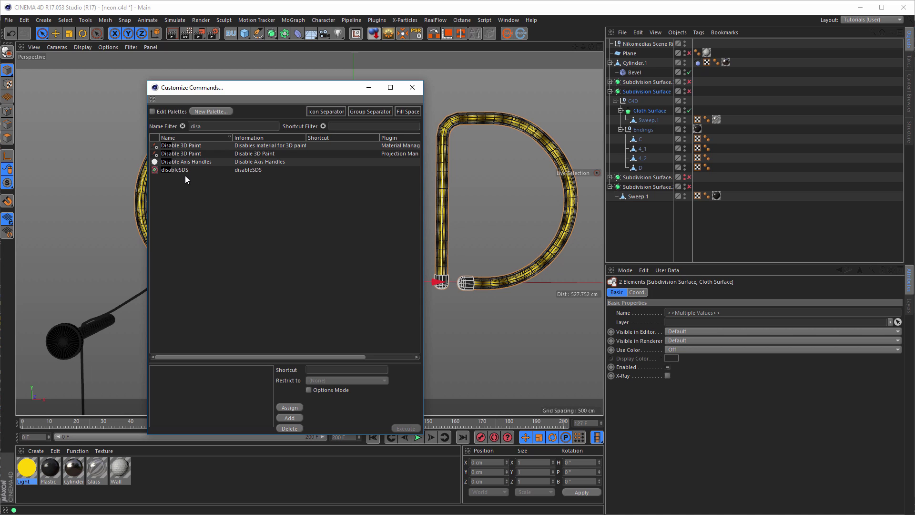
drag(156, 171, 534, 33)
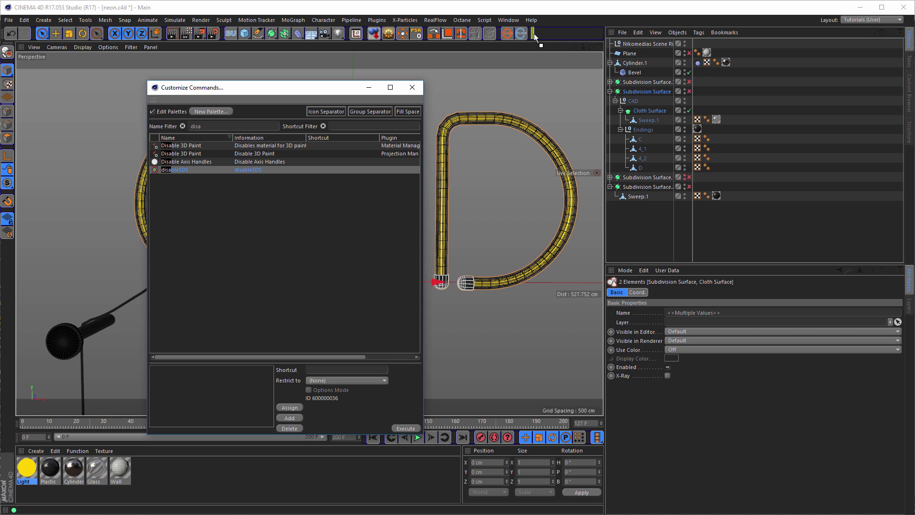
click(412, 88)
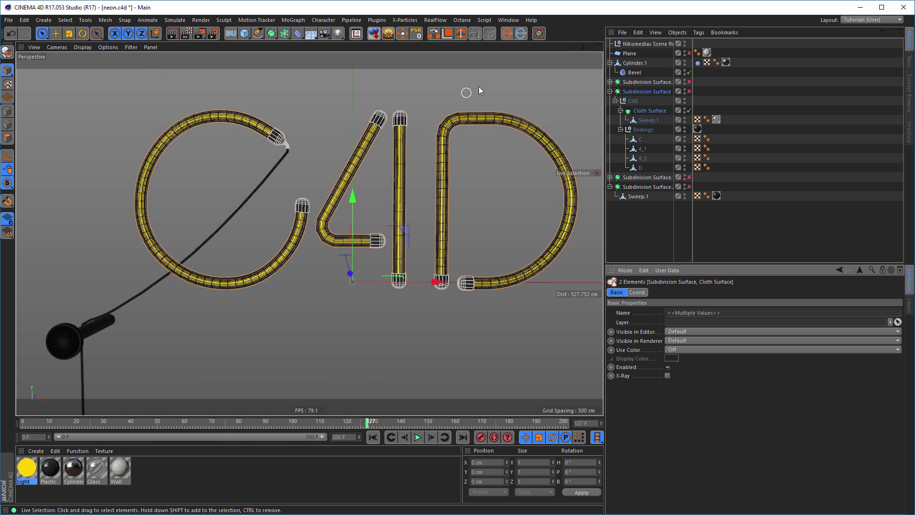
Save the customized interface layout as Tutorials.l4d, replacing the existing file
click(514, 20)
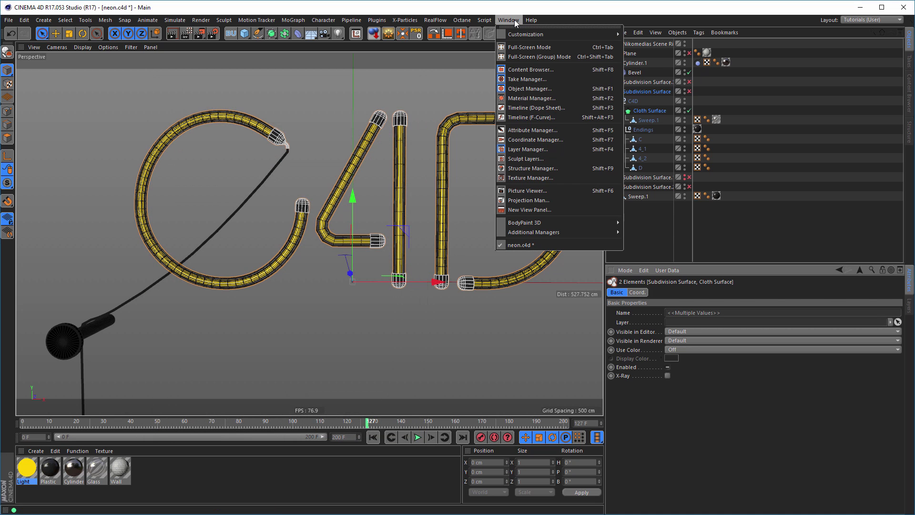
mouse_move(574, 36)
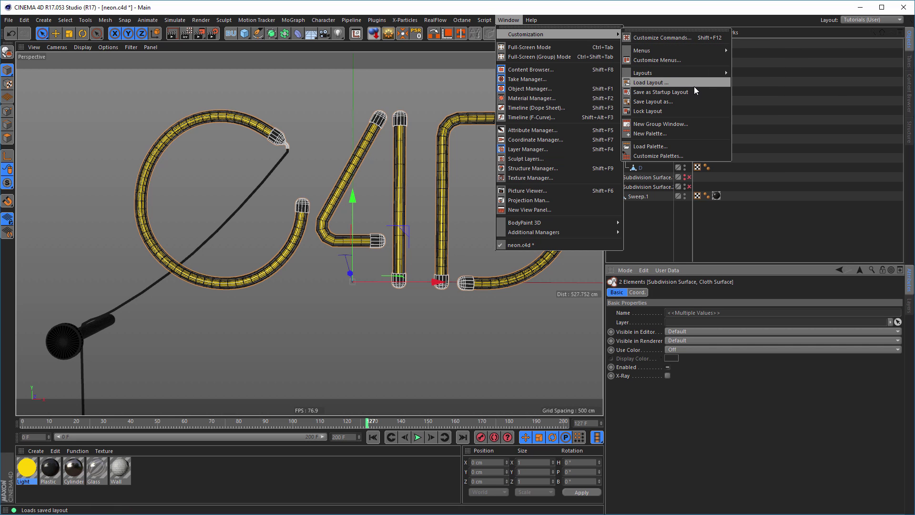
click(676, 101)
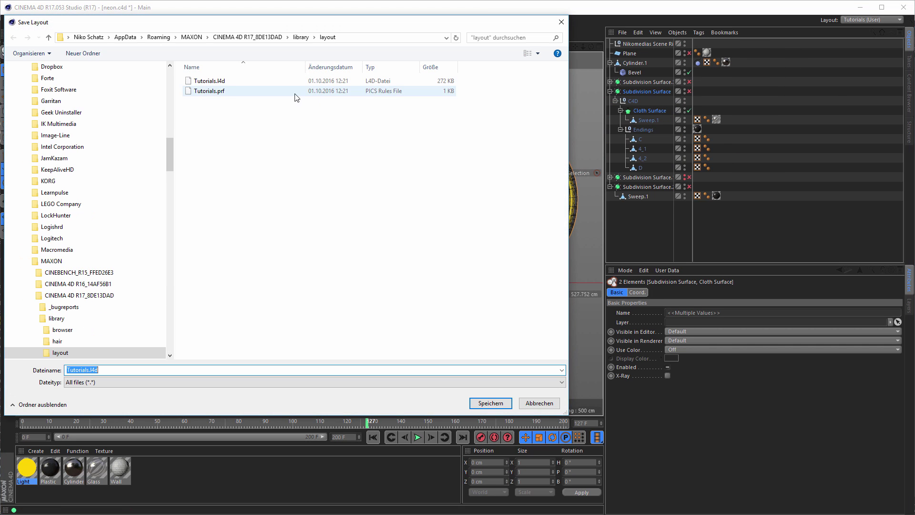
double_click(224, 81)
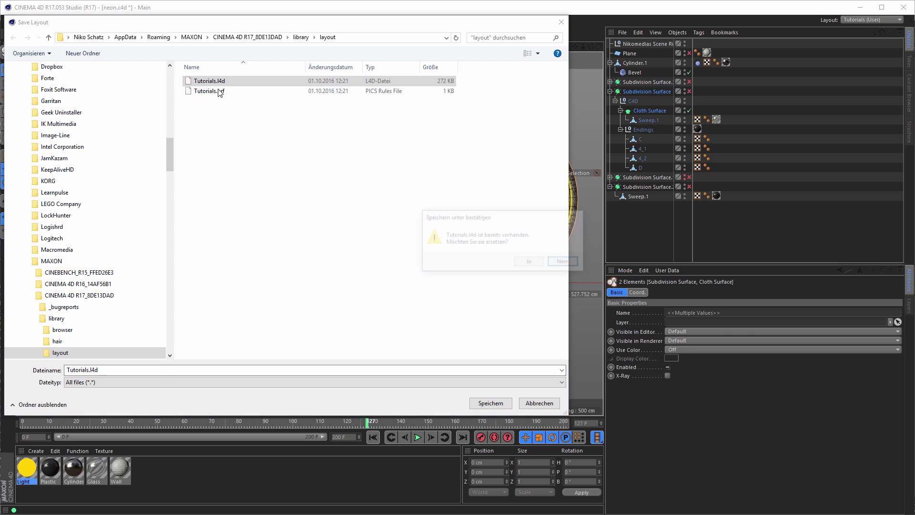
click(526, 263)
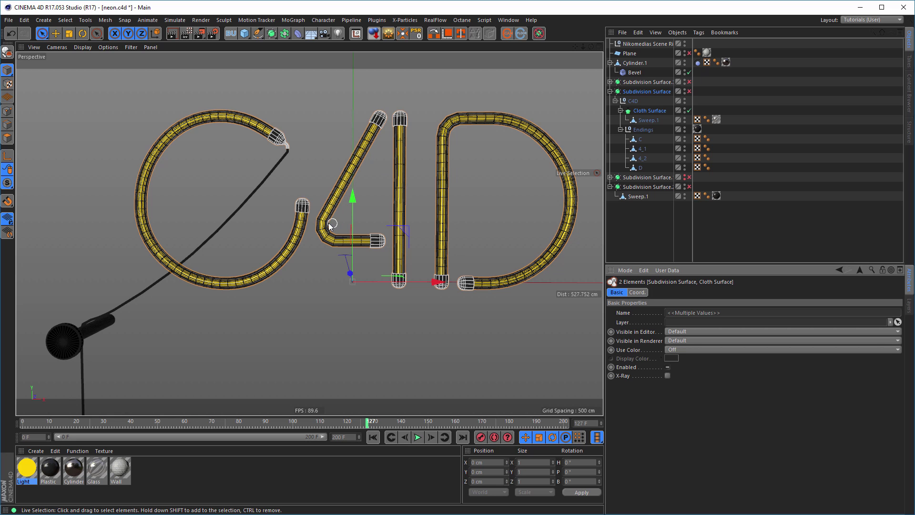
Examine the end cap on the lower tube of the 4 in close-up, in the perspective and top views
scroll(368, 245, up, 6)
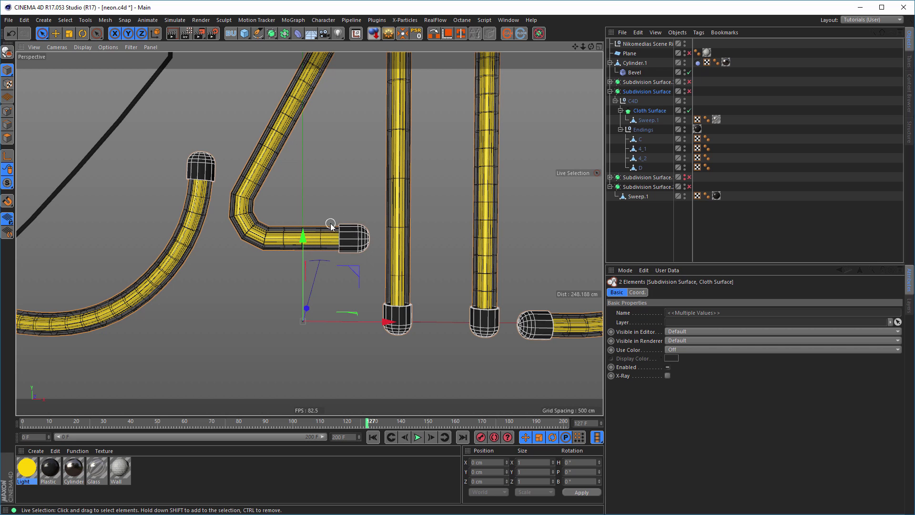
scroll(361, 240, down, 6)
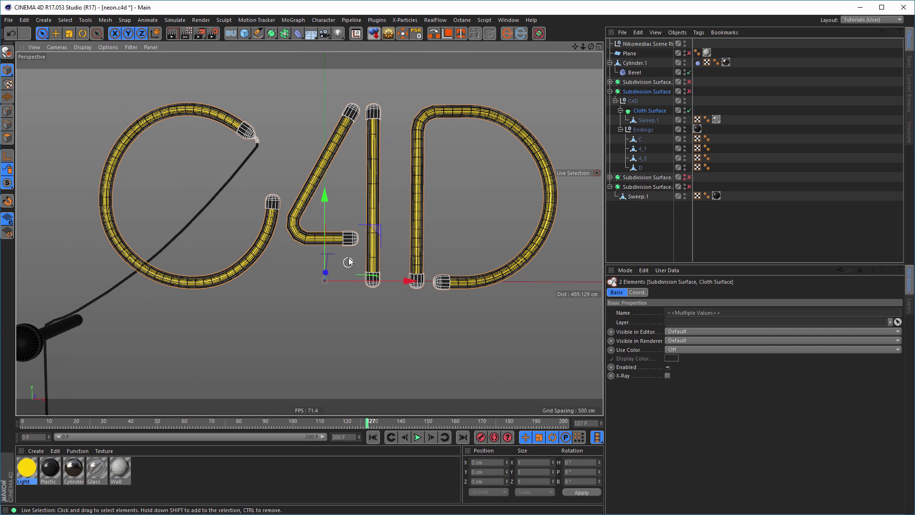
scroll(371, 242, up, 10)
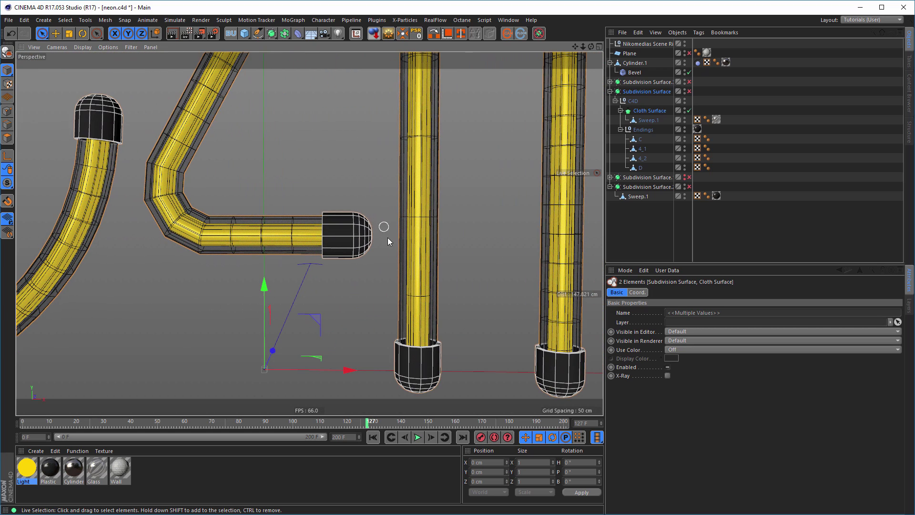
middle_click(388, 240)
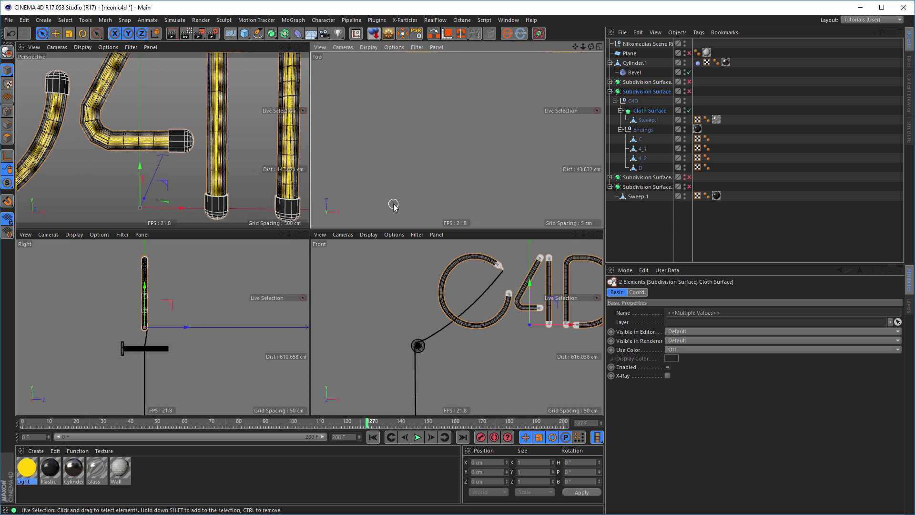
middle_click(394, 203)
alt+right_drag(399, 210, 302, 247)
alt+right_drag(347, 255, 405, 257)
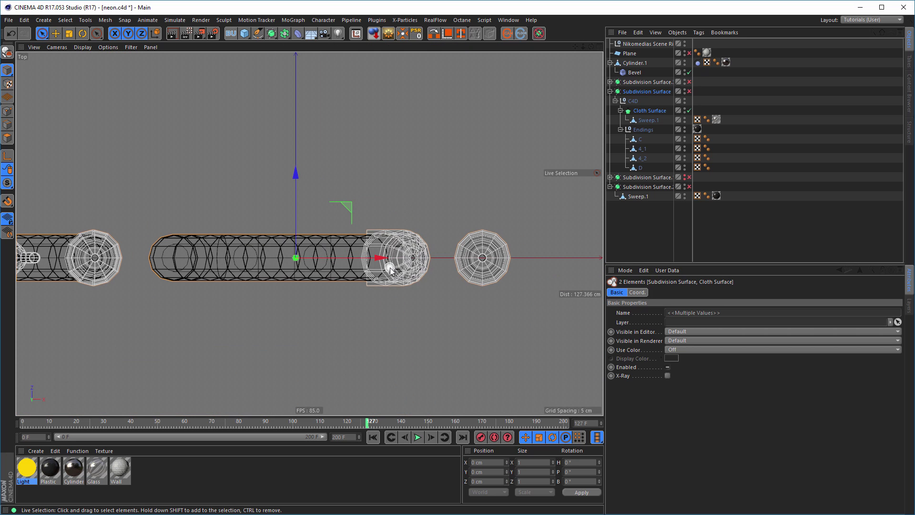
middle_click(405, 258)
middle_click(288, 209)
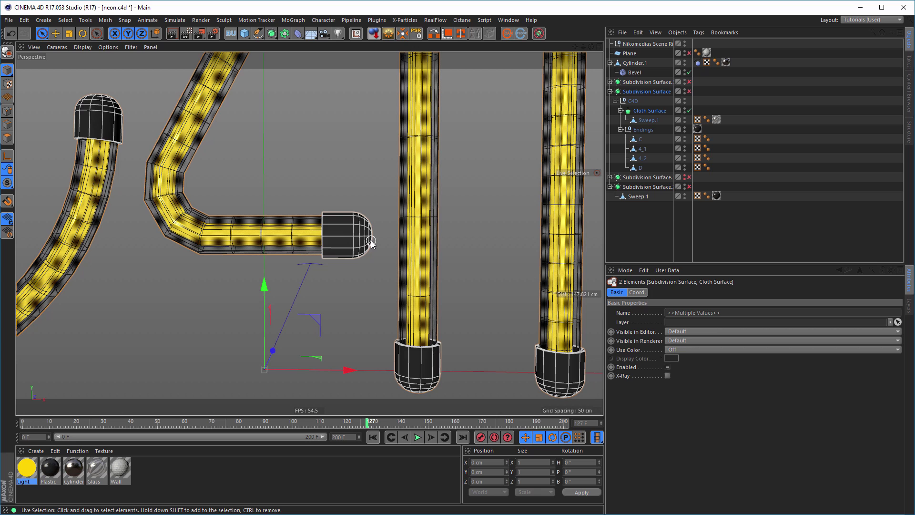
Turn off texture display in the viewport and frame the end cap of the 4's lower tube up close
key(n)
key(q)
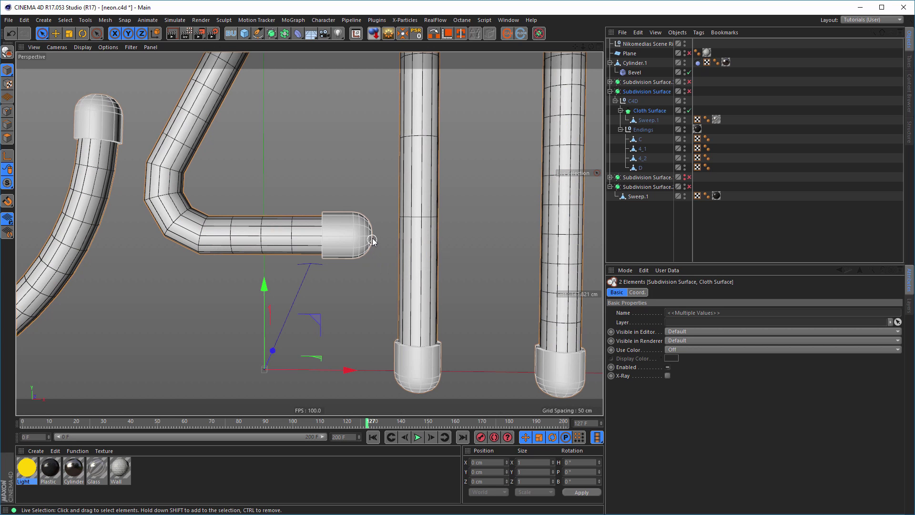
alt+drag(399, 231, 364, 246)
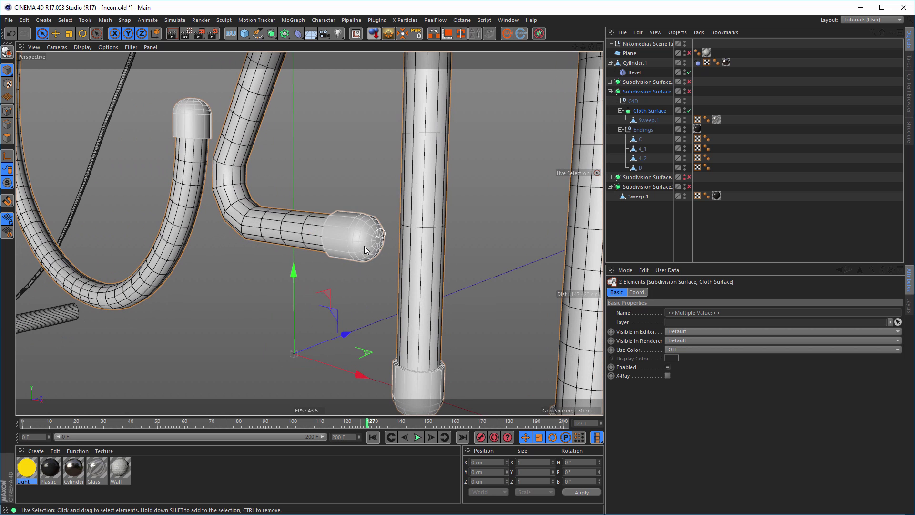
alt+right_drag(365, 246, 578, 210)
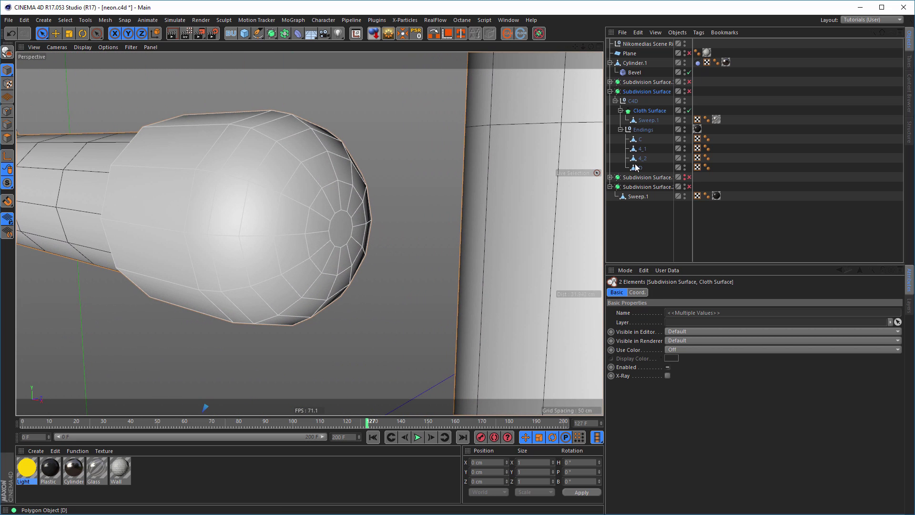
Switch the 4_1 ending object to polygon editing, set the Live Selection mode to Normal, and clear the polygon selection
click(644, 151)
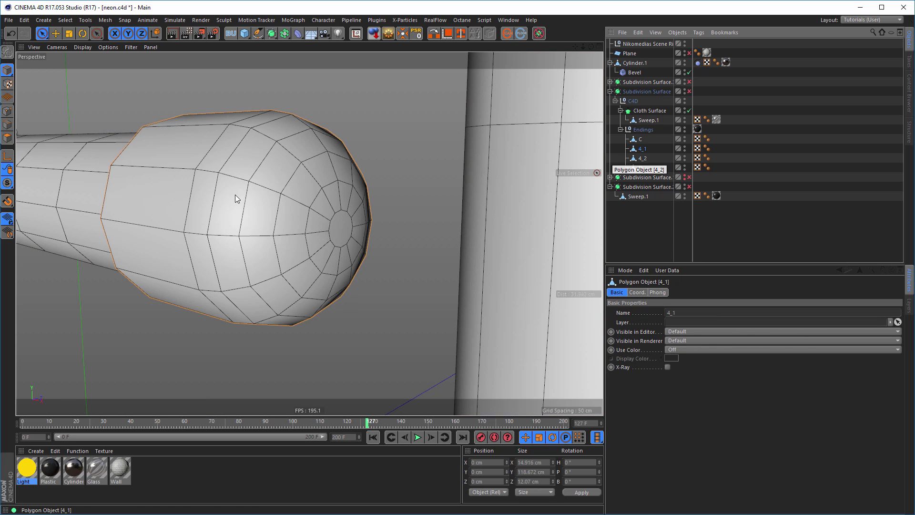
click(7, 137)
key(ctrl+a)
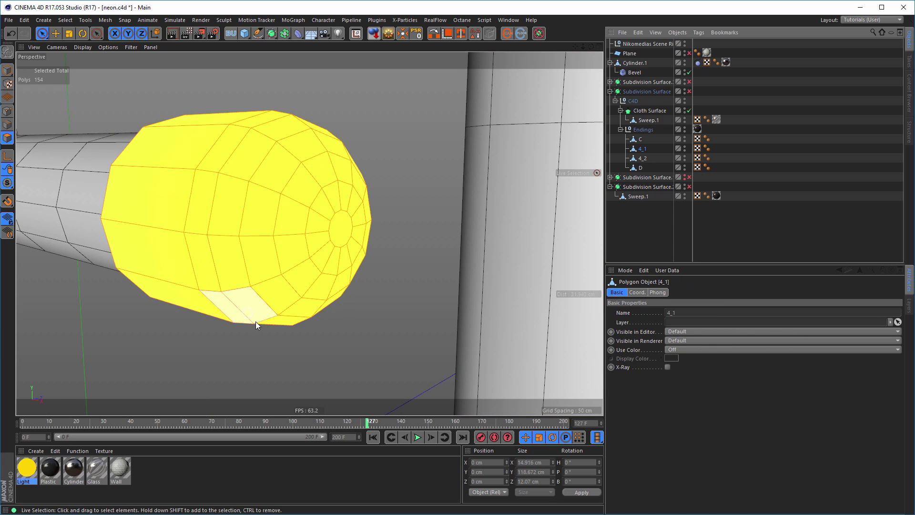
click(42, 33)
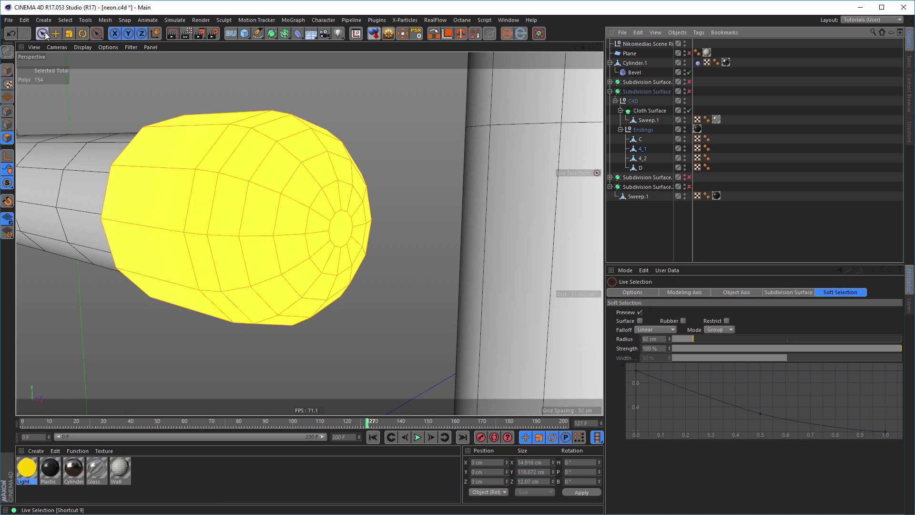
click(634, 293)
click(725, 347)
click(730, 353)
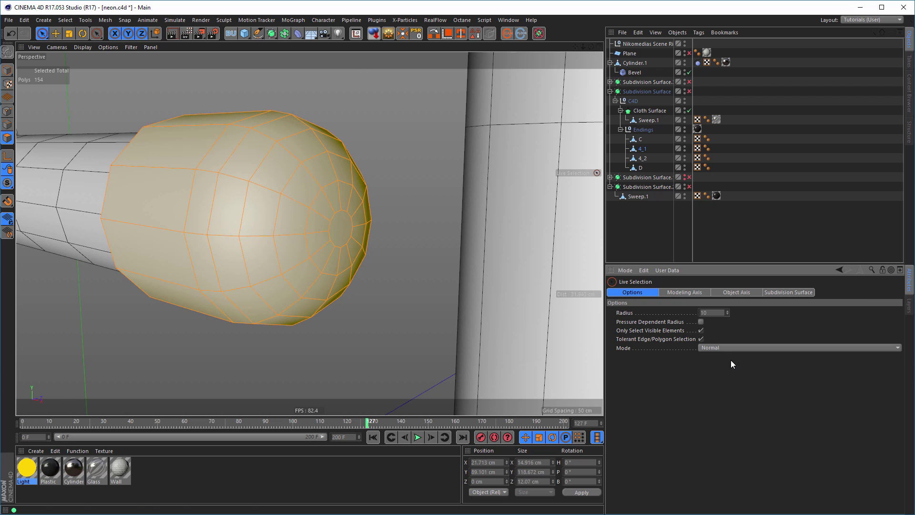
click(397, 279)
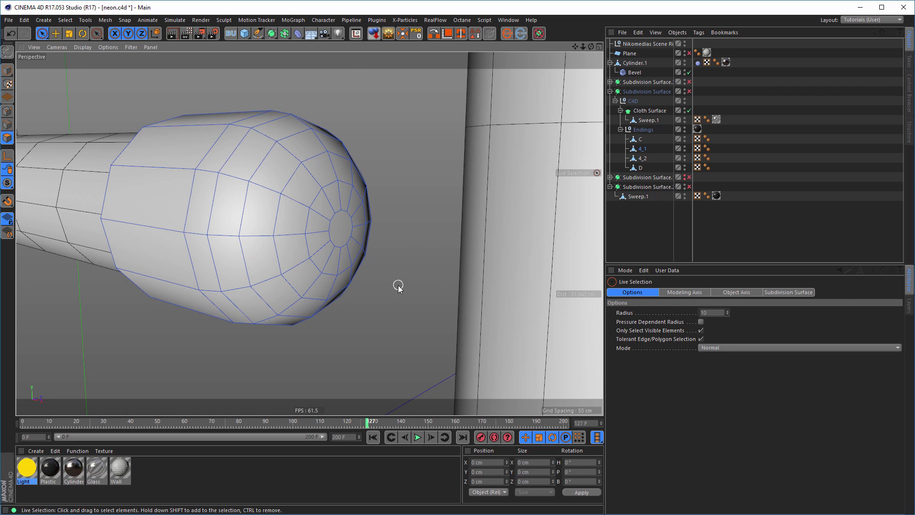
Select the polygon ring and centre polygons at the tip of the 4_1 end cap and pull them outward along X
key(u)
key(l)
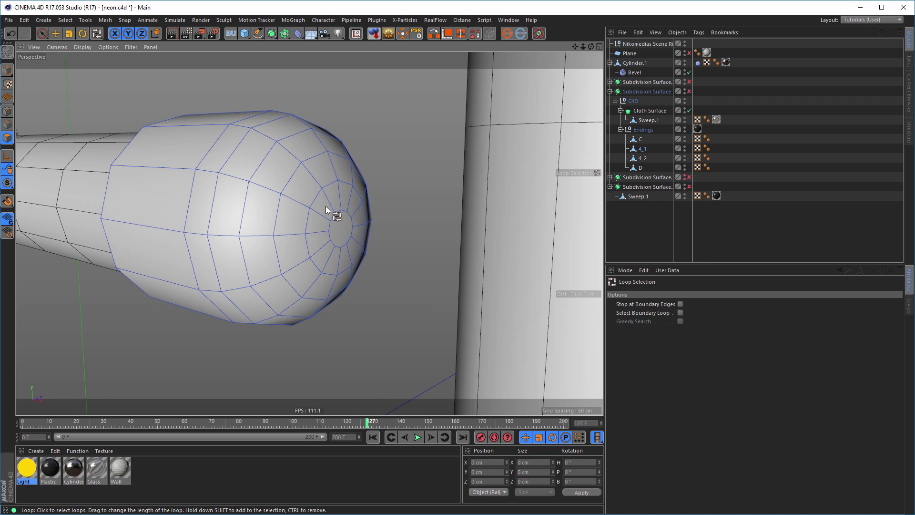
click(326, 198)
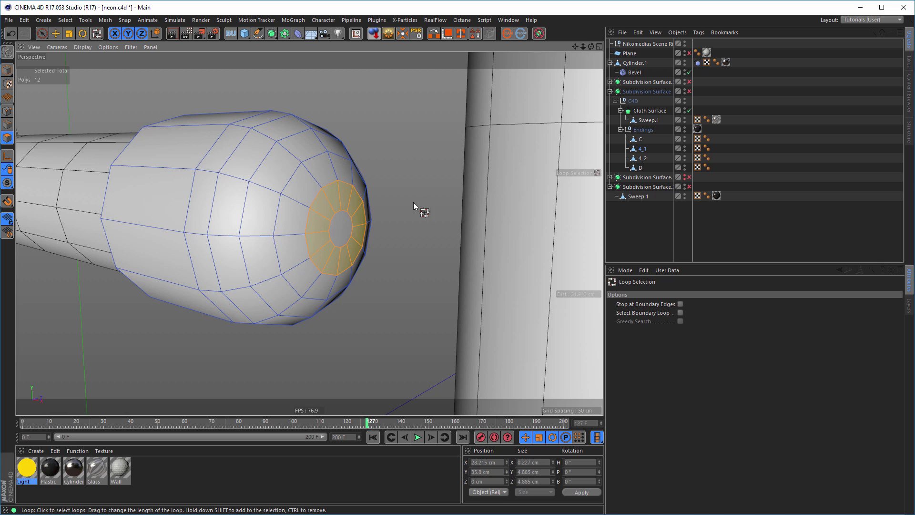
key(9)
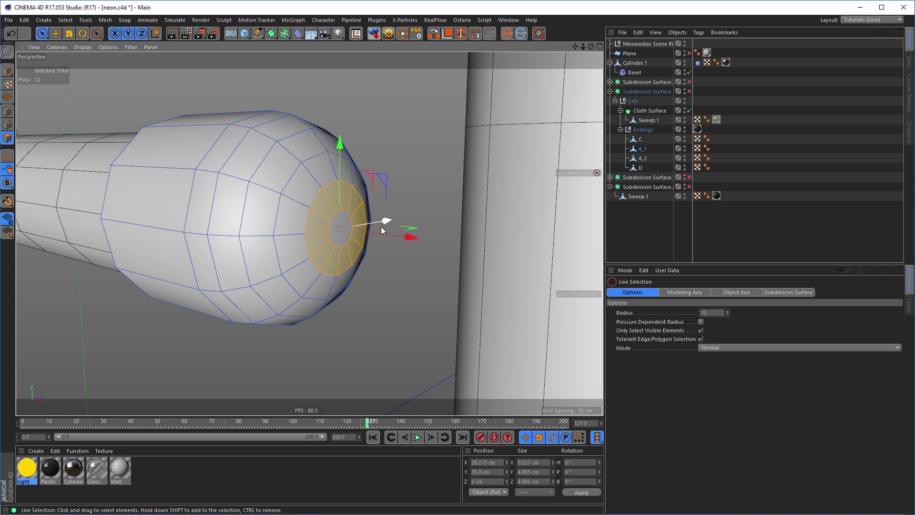
shift+click(343, 239)
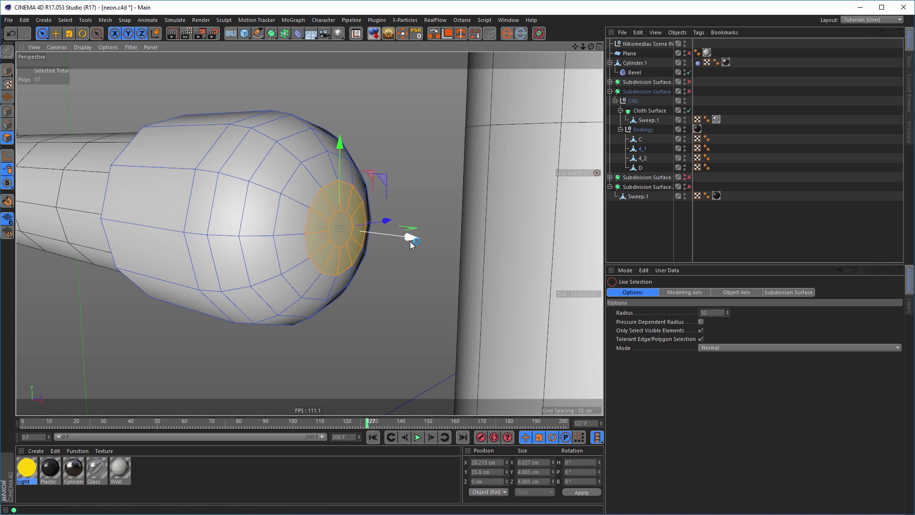
drag(410, 241, 339, 204)
Extrude the five centre polygons of the cap tip into a short neck ending at about X 31.04 cm
click(352, 243)
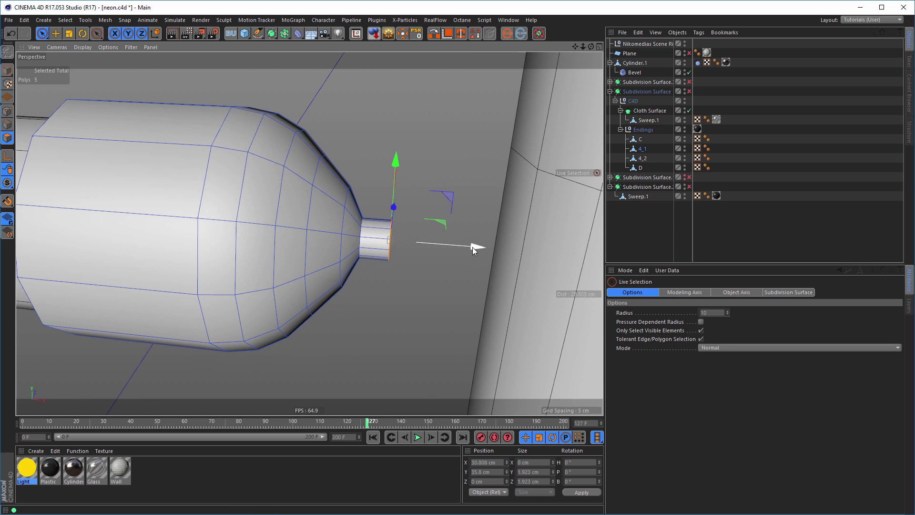
drag(473, 247, 481, 247)
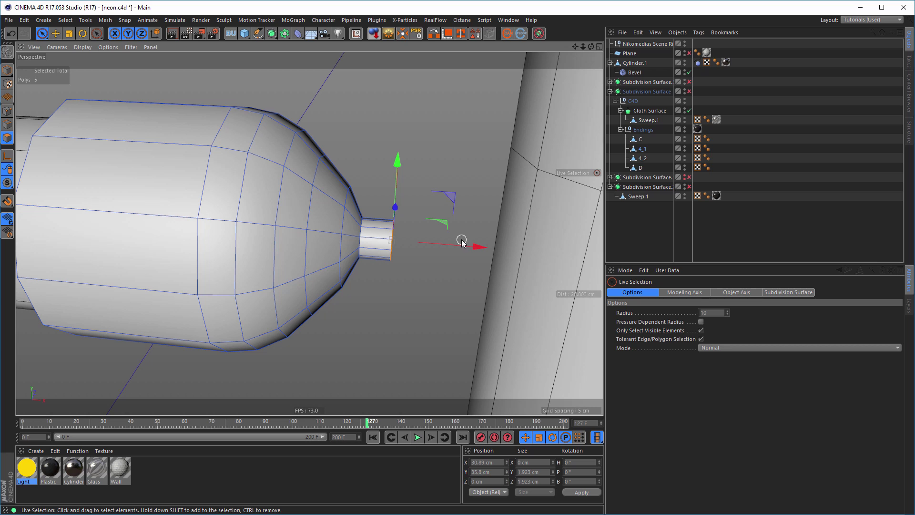
middle_click(461, 270)
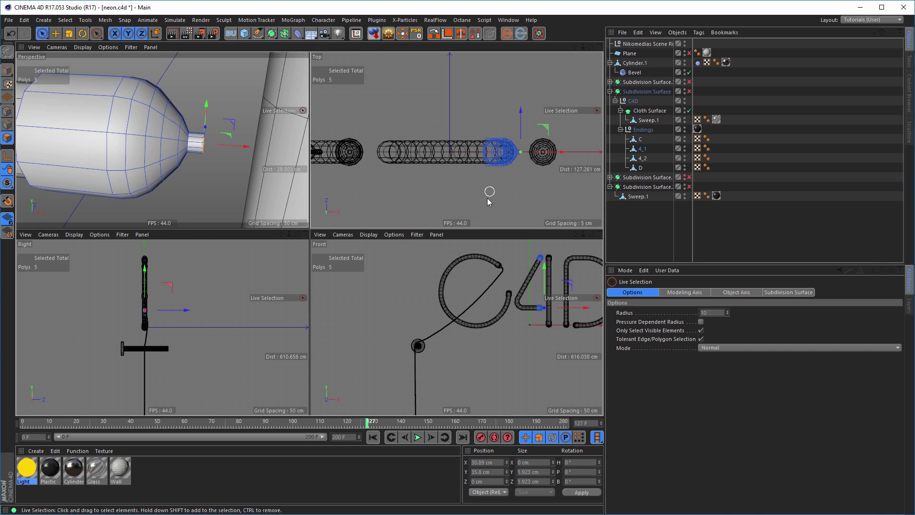
middle_click(489, 193)
scroll(473, 265, up, 5)
scroll(488, 246, up, 4)
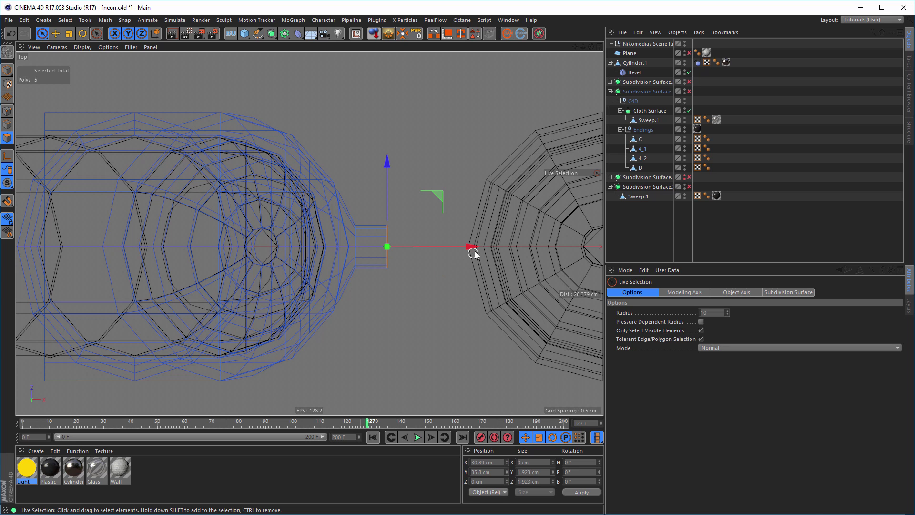
drag(475, 250, 478, 250)
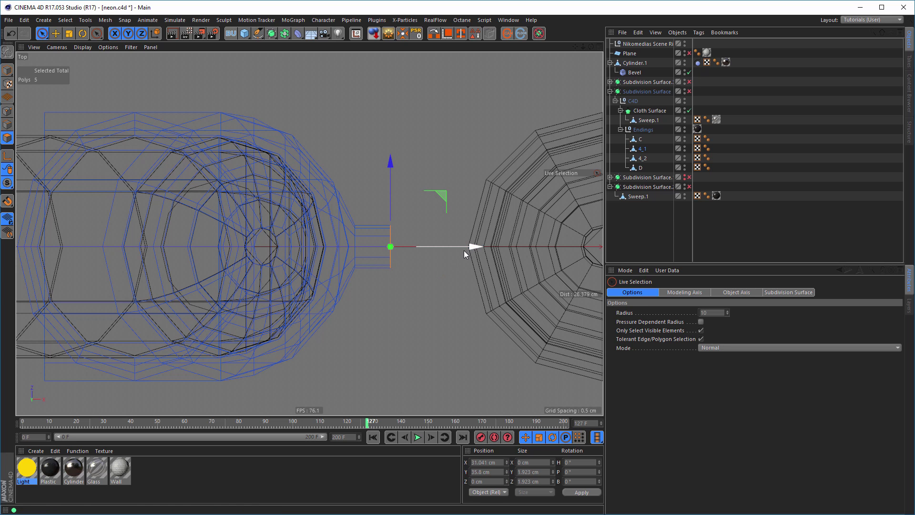
Rotate the neck's end face in the top view to tilt it for the start of a bend
key(r)
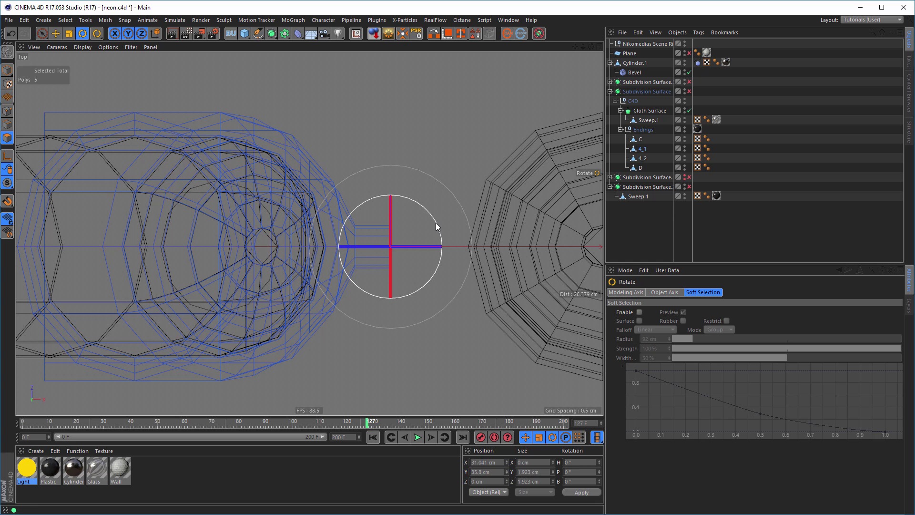
drag(436, 222, 419, 202)
key(ctrl+z)
Set the modeling axis orientation to Normal and scale the tilted end face up slightly along its X axis
key(t)
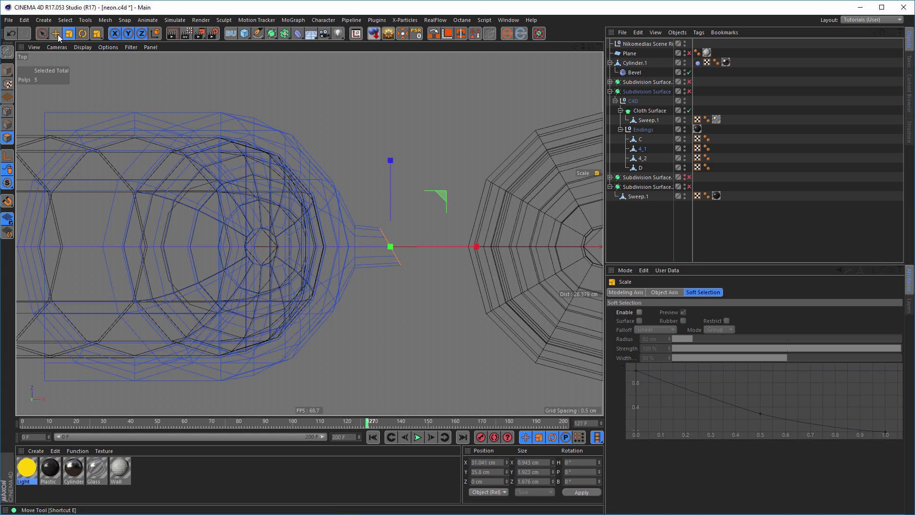
click(633, 292)
click(757, 313)
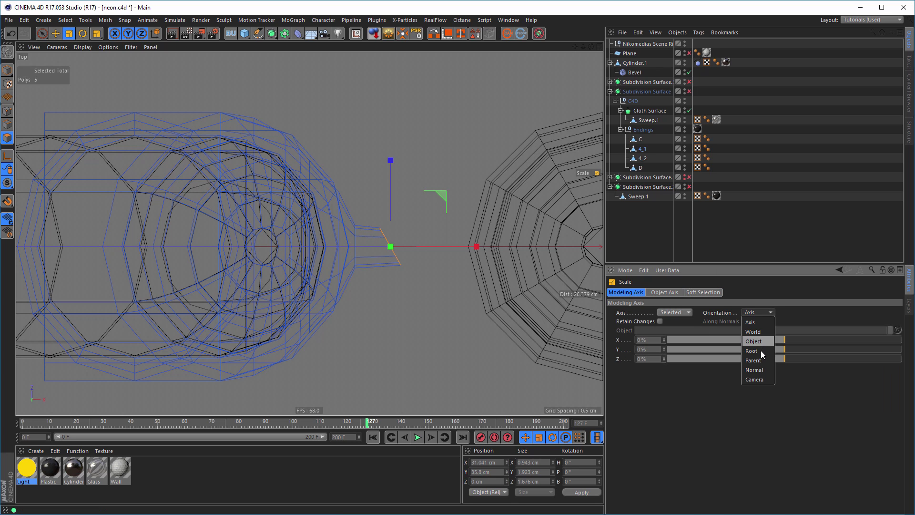
click(755, 370)
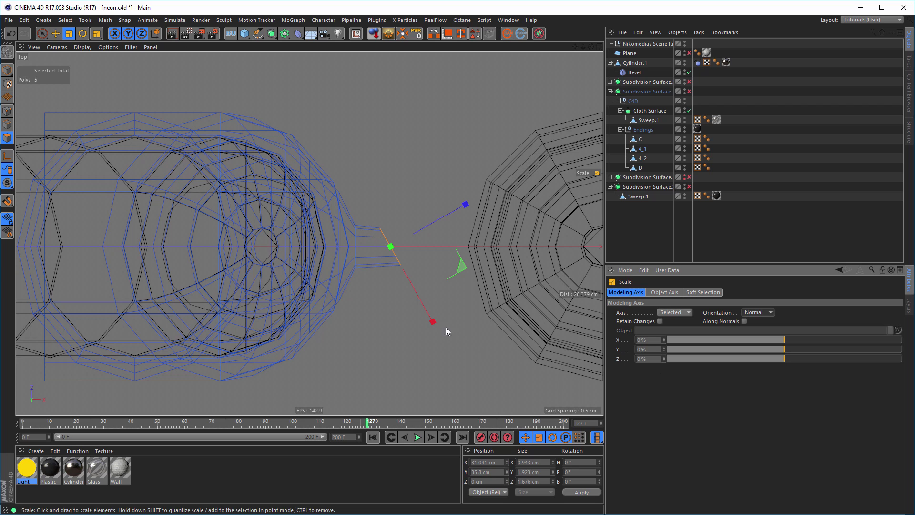
mouse_move(430, 320)
mouse_down()
mouse_move(447, 339)
mouse_move(444, 325)
mouse_up()
Extrude the neck's end face along its normal, rotate it further into the bend, and widen it slightly
key(e)
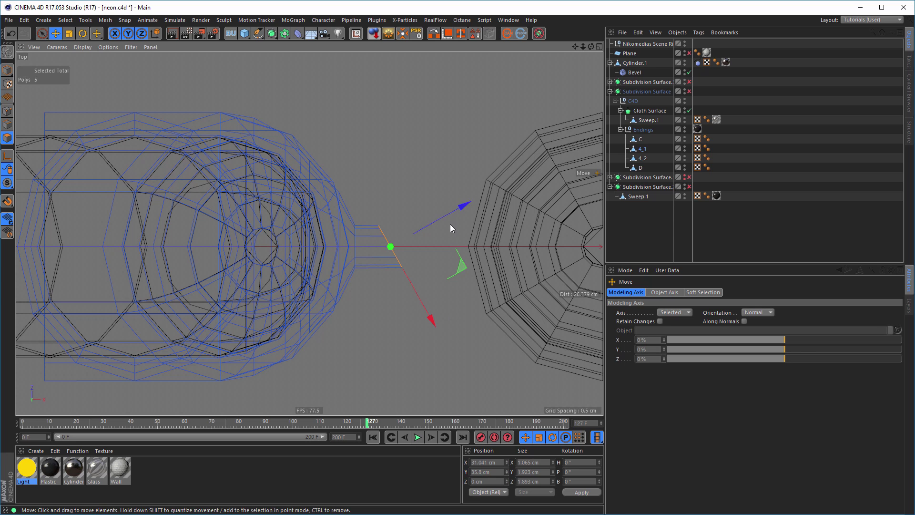
mouse_move(463, 207)
mouse_down()
mouse_move(500, 190)
mouse_move(476, 211)
mouse_move(462, 193)
mouse_up()
key(r)
key(t)
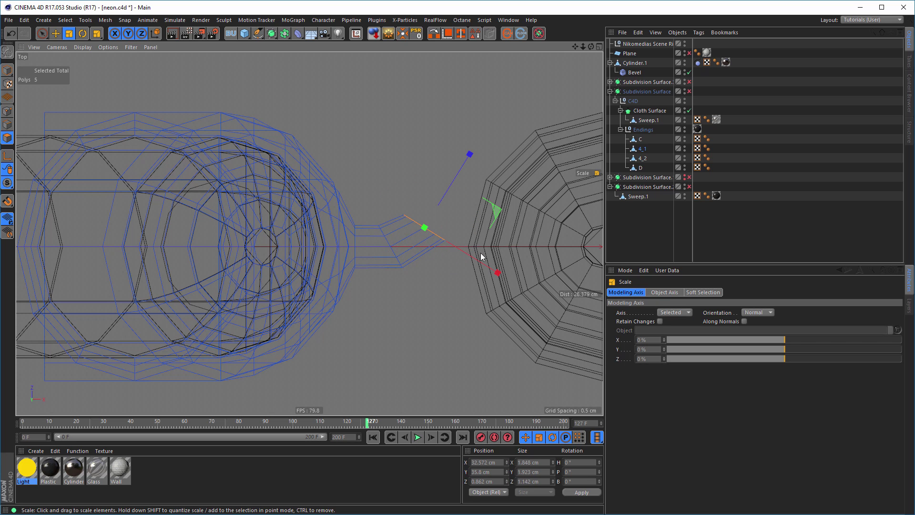
drag(499, 275, 514, 275)
Extend the bent neck by another segment, rotate its end face square to Z, and extrude it straight to about Z 4 cm
key(e)
drag(469, 155, 485, 126)
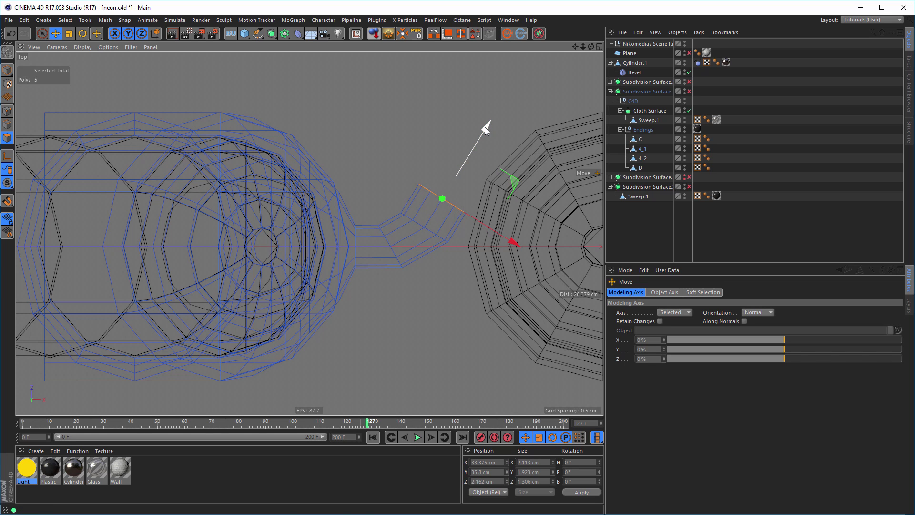
key(r)
drag(490, 181, 477, 155)
key(e)
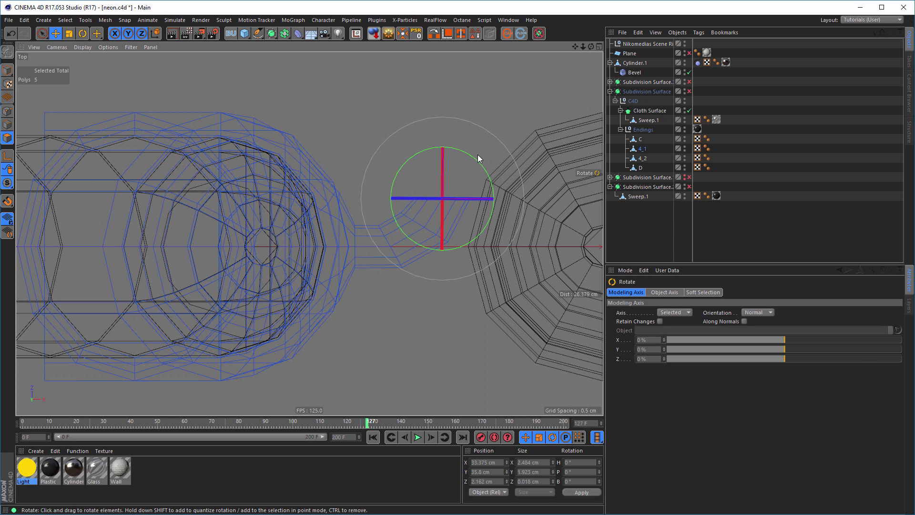
drag(440, 110, 446, 70)
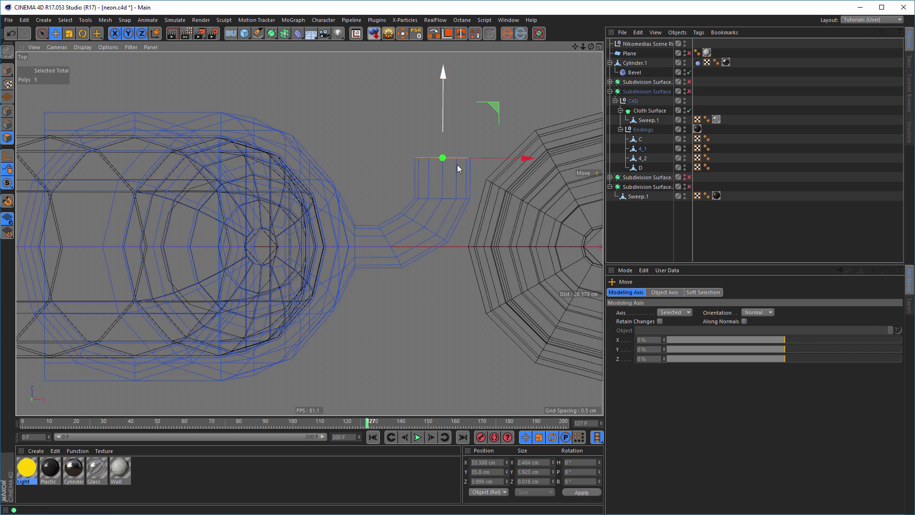
Scale the neck's end face to about 2.4 cm along X and 2.33 cm along Y to make the opening rounder
middle_click(447, 247)
middle_click(239, 165)
alt+drag(329, 225, 377, 201)
alt+right_drag(387, 202, 355, 217)
alt+drag(451, 218, 601, 240)
alt+middle_drag(480, 224, 393, 228)
alt+right_drag(393, 228, 429, 208)
alt+drag(353, 205, 399, 159)
alt+middle_drag(395, 171, 391, 197)
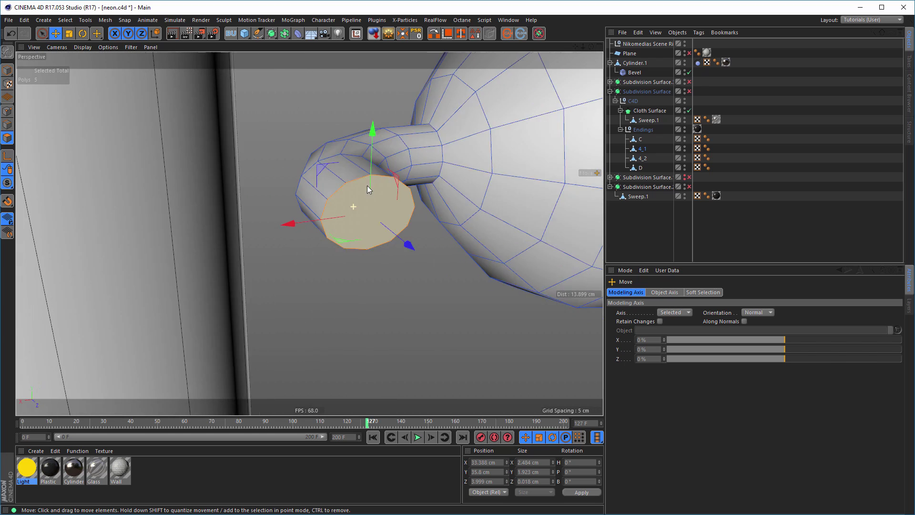
alt+drag(391, 196, 387, 254)
key(t)
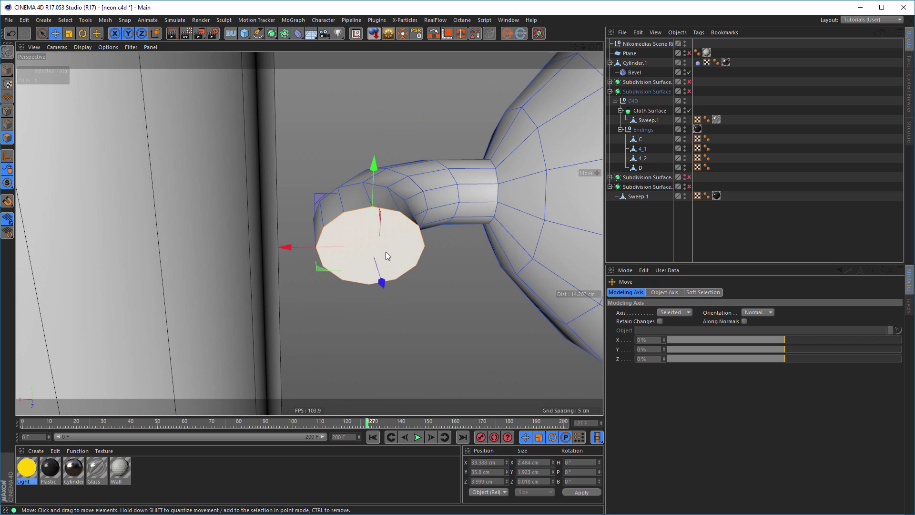
drag(322, 252, 274, 250)
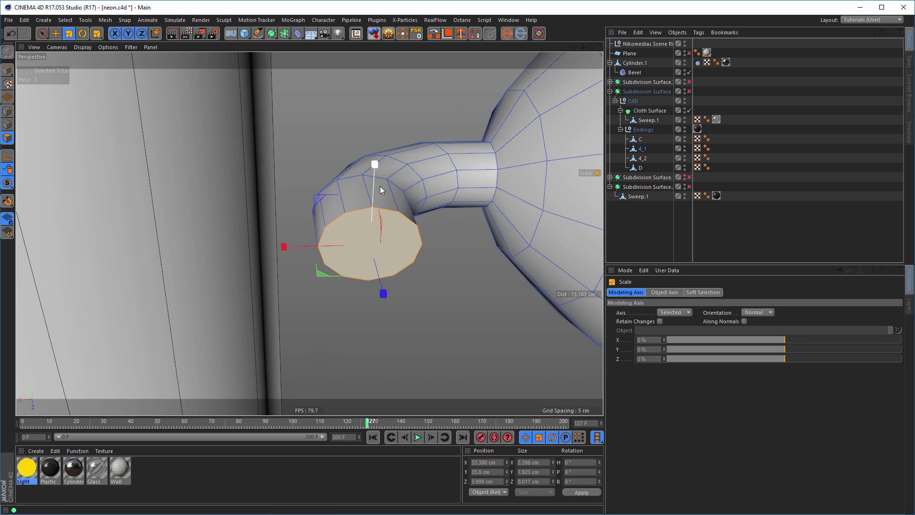
drag(375, 164, 374, 147)
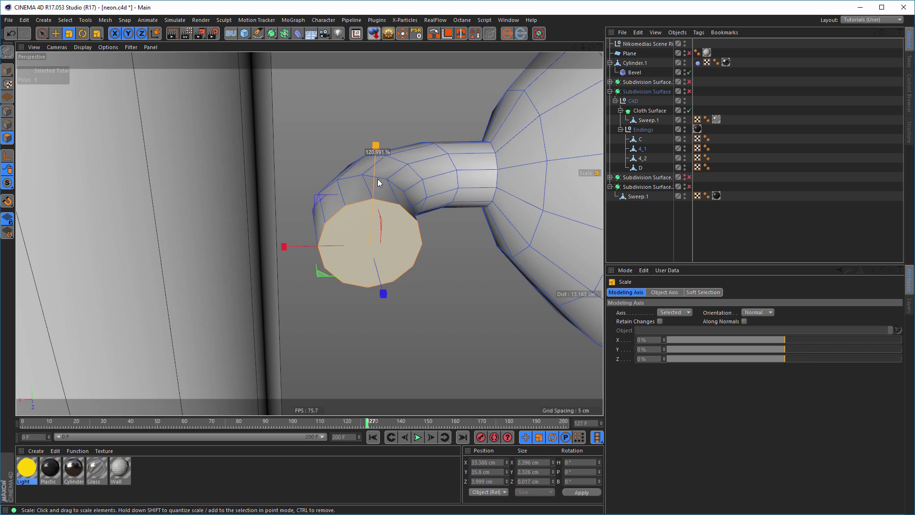
mouse_move(378, 180)
alt+mouse_down()
mouse_move(387, 271)
mouse_move(373, 184)
alt+mouse_up()
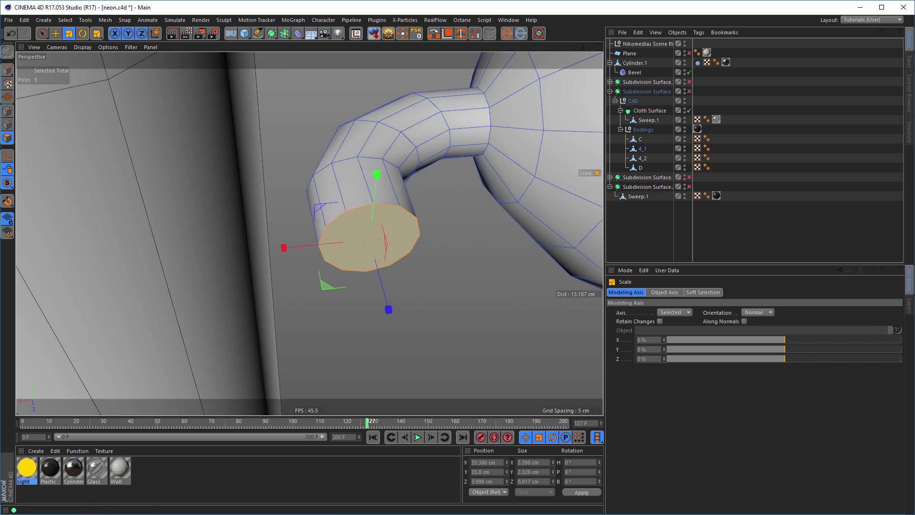
Select the edge loop where the bend meets the straight end segment and scale it up along Y to about 2.35 cm
click(7, 125)
key(u)
key(l)
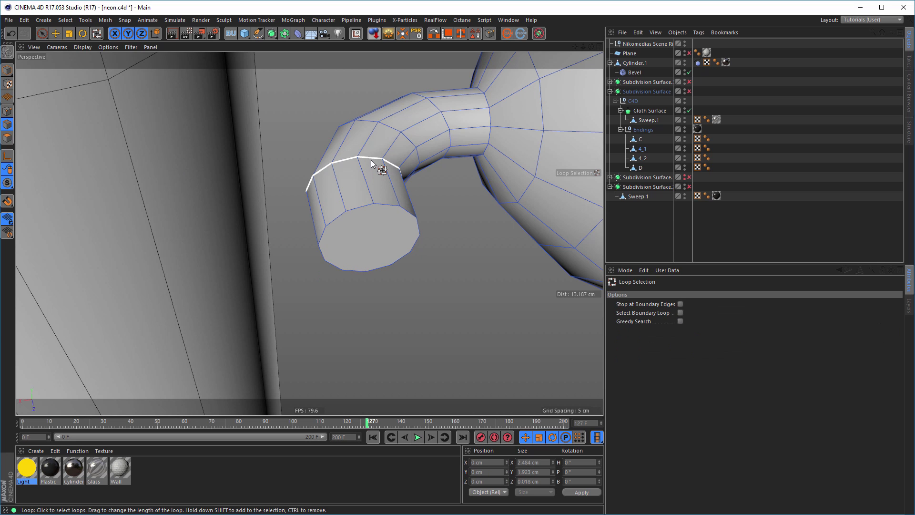
click(372, 160)
alt+drag(372, 160, 382, 210)
key(t)
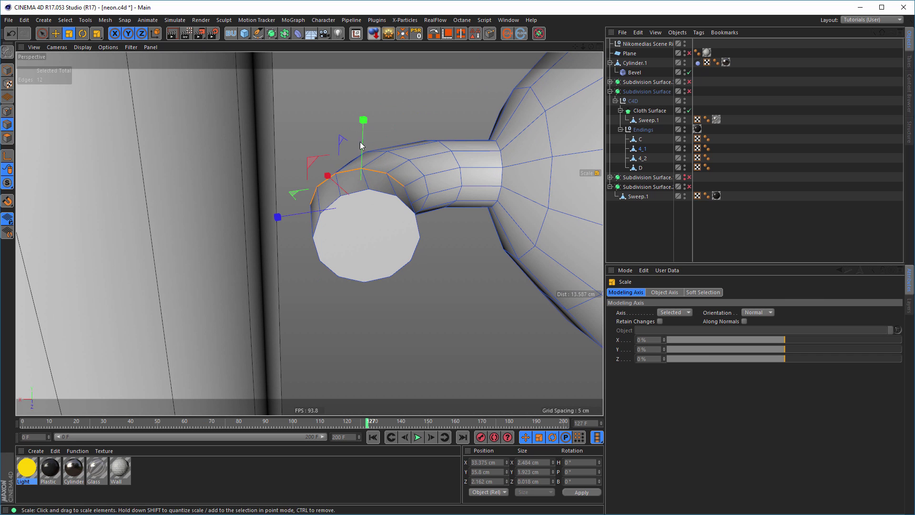
drag(364, 121, 371, 105)
alt+drag(391, 151, 407, 154)
drag(359, 120, 356, 117)
Select the edge loop in the middle of the bend and scale it along Y to about 2.2 cm
key(u)
key(l)
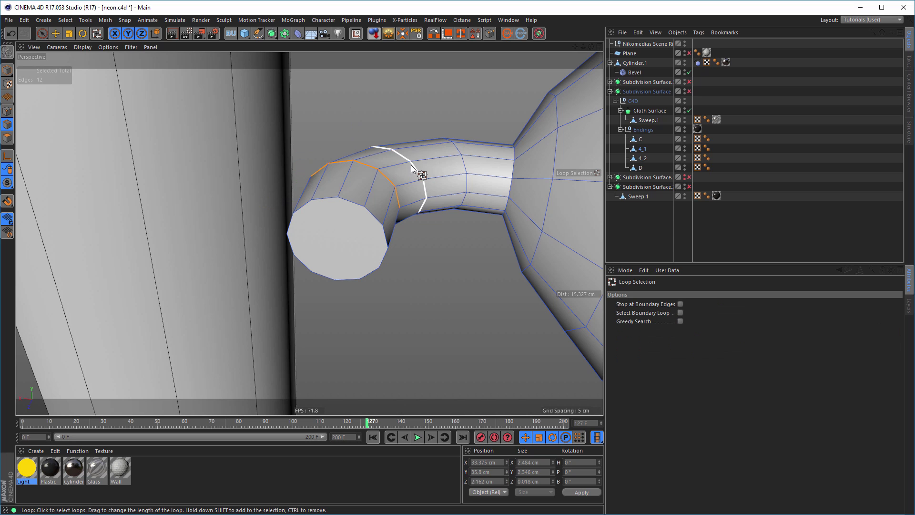
click(411, 165)
key(t)
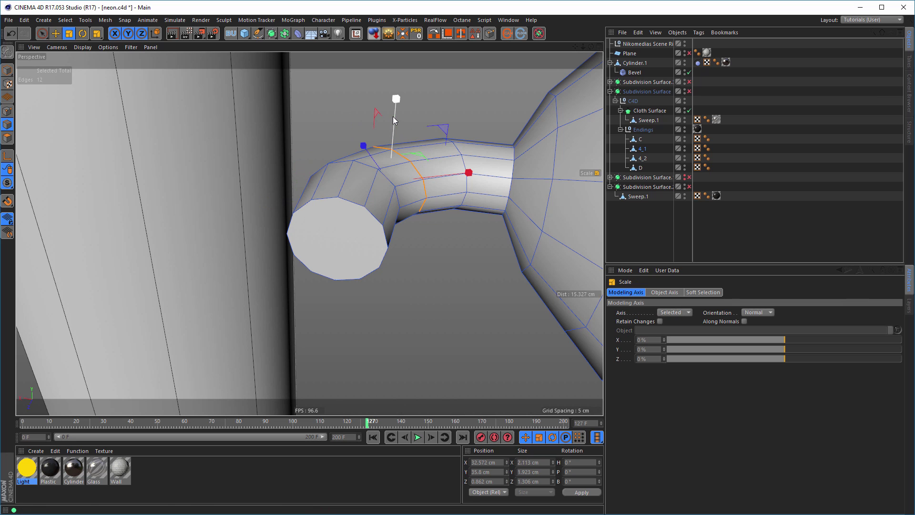
mouse_move(396, 101)
mouse_down()
mouse_move(399, 82)
mouse_move(400, 90)
mouse_up()
Select the edge loop at the start of the bend and scale it along Y to about 2.1 cm
key(l)
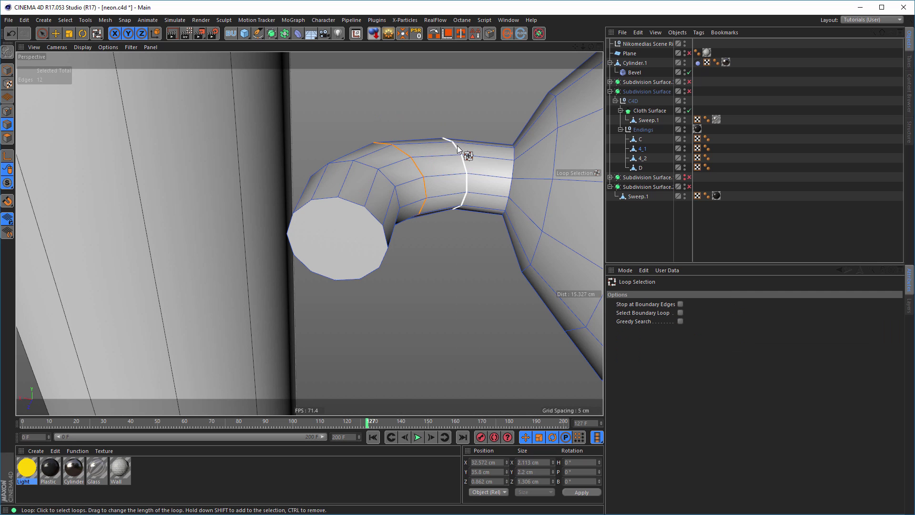
click(456, 146)
key(t)
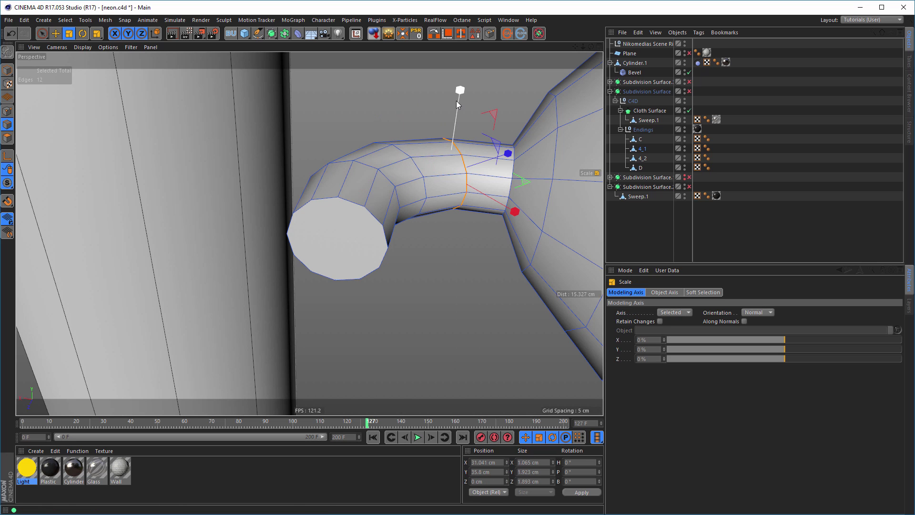
drag(458, 94, 451, 194)
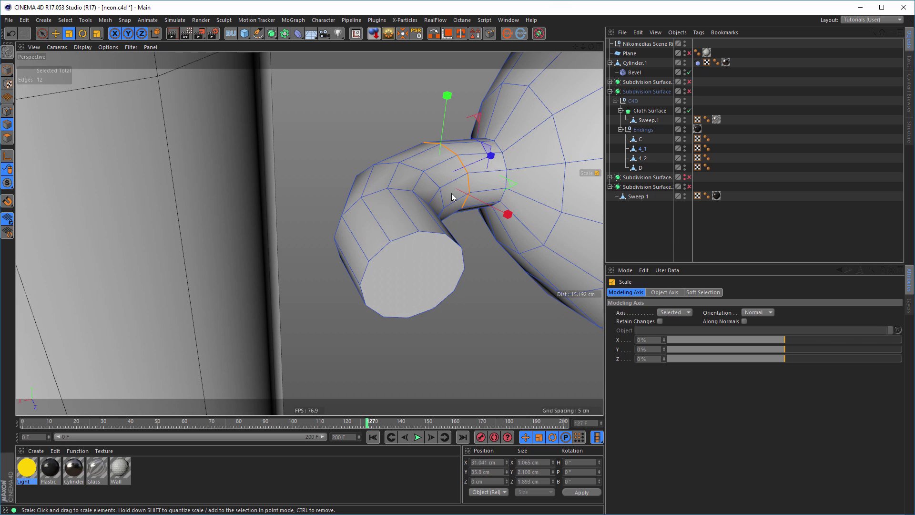
Select the edge loop where the neck joins the cap and scale it up uniformly to about 2.37 cm
key(u)
key(l)
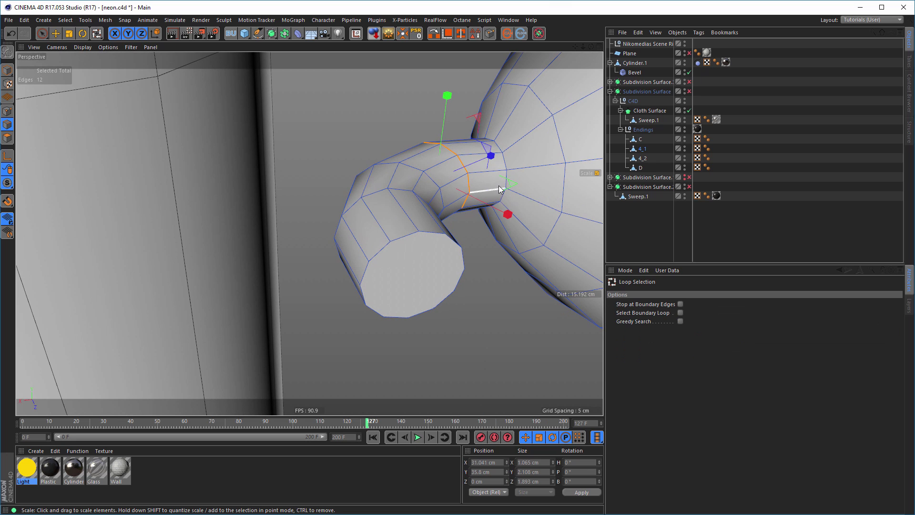
click(506, 172)
key(t)
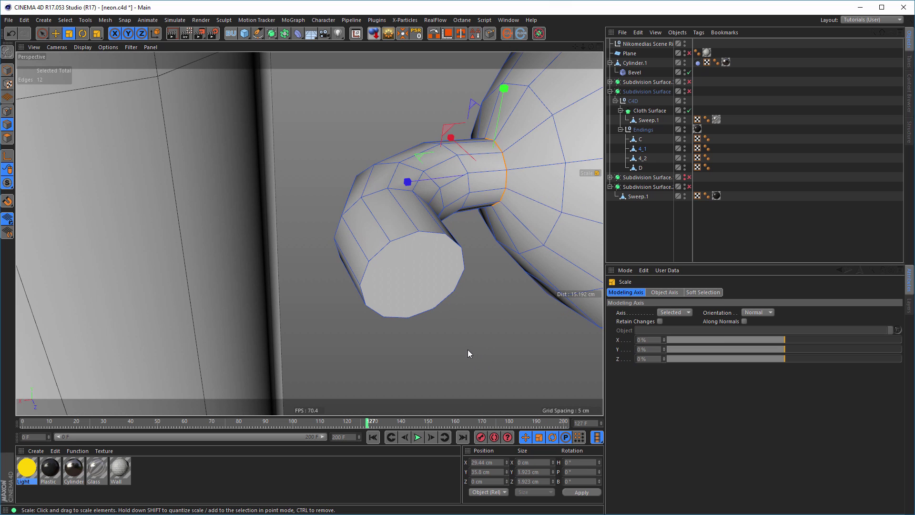
drag(486, 343, 551, 322)
alt+drag(430, 275, 422, 304)
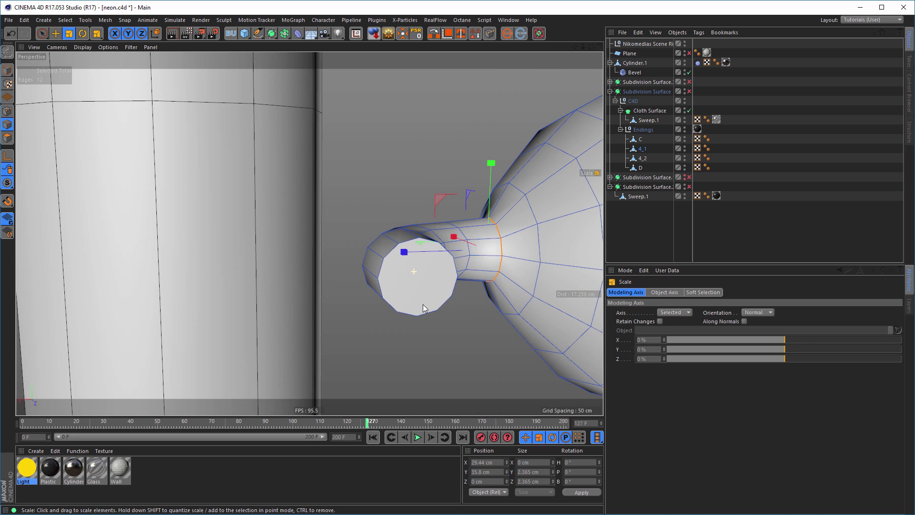
Inset the neck's end face with Extrude Inner, using a 0.3 cm offset, subdivision 3 and Preserve Groups on
click(8, 139)
click(444, 302)
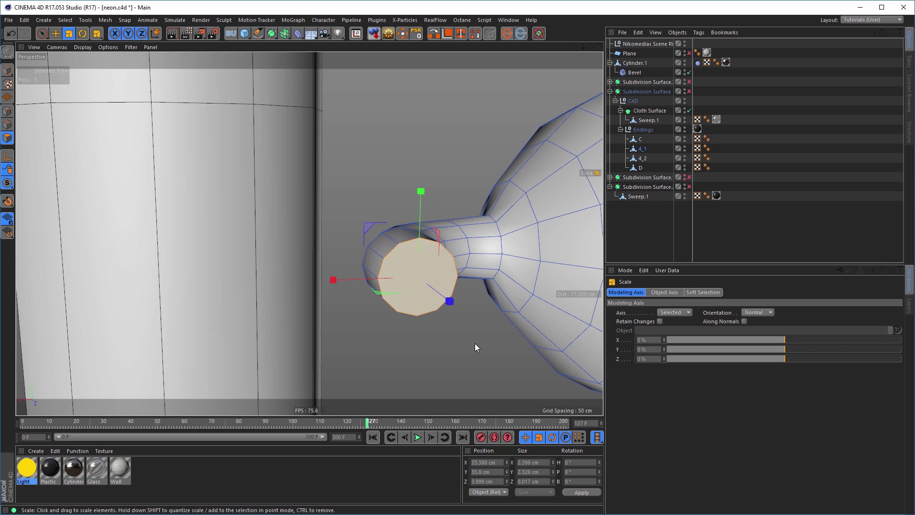
key(i)
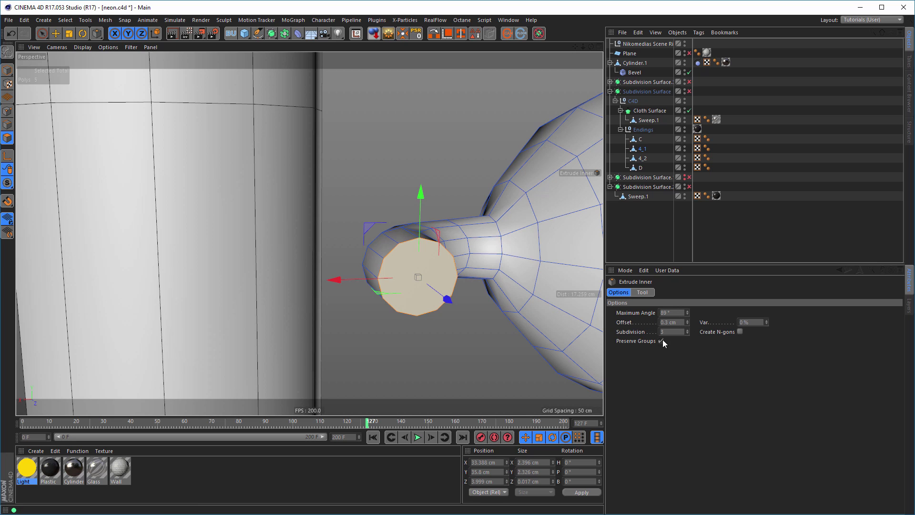
click(642, 292)
click(618, 292)
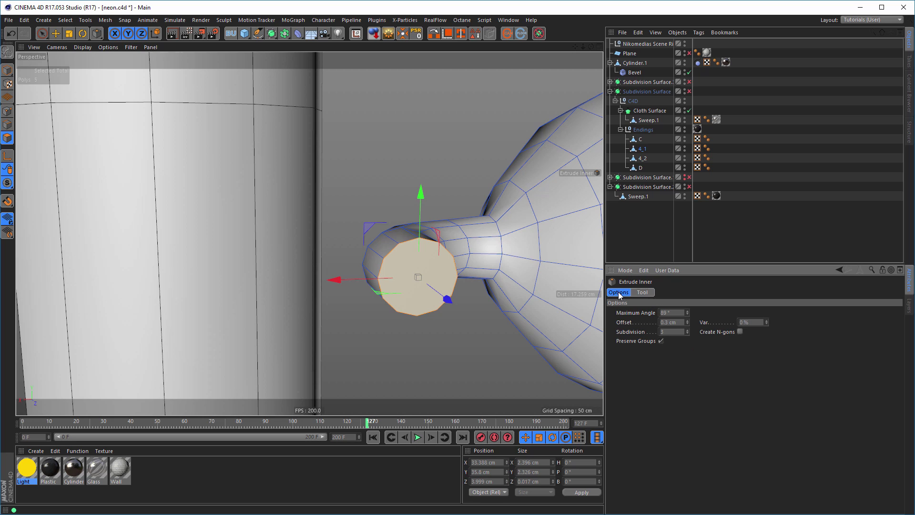
click(647, 294)
click(644, 293)
shift+click(642, 293)
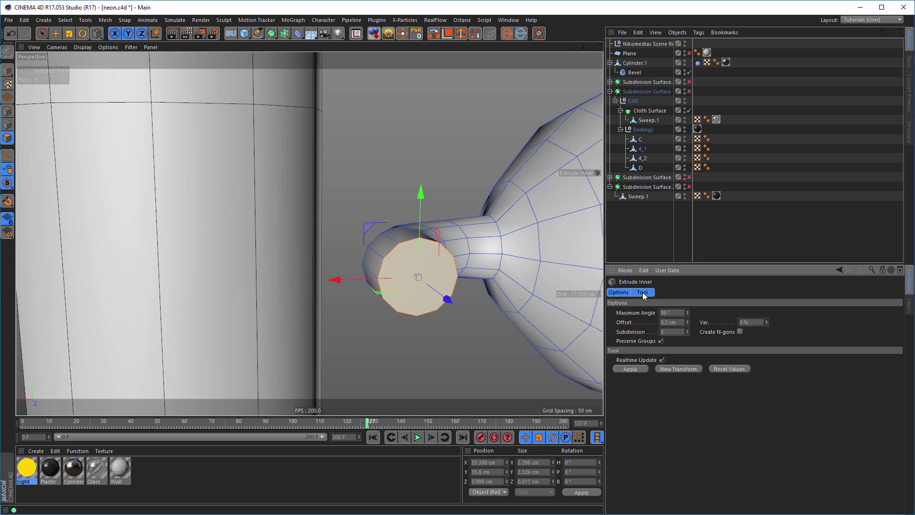
click(629, 369)
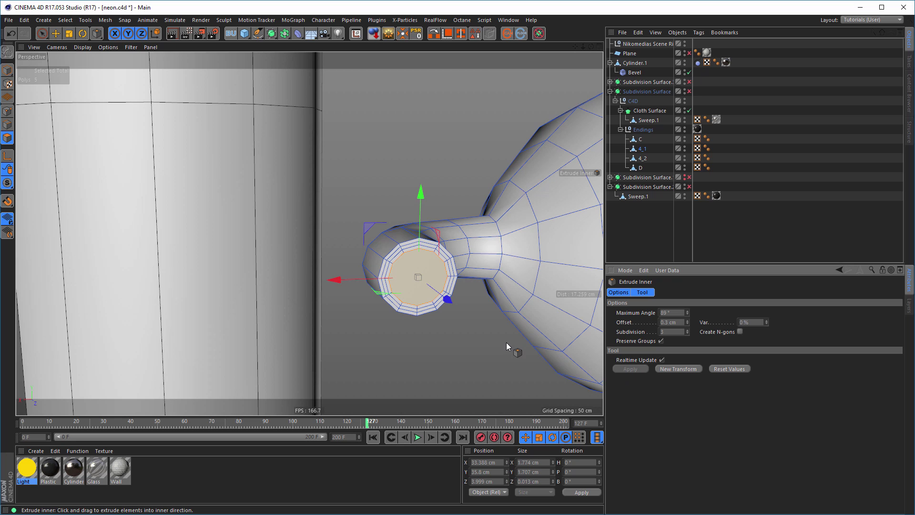
Push the inset face into the neck to hollow its opening and re-enable the Subdivision Surface containing the C4D group
alt+drag(442, 314, 448, 286)
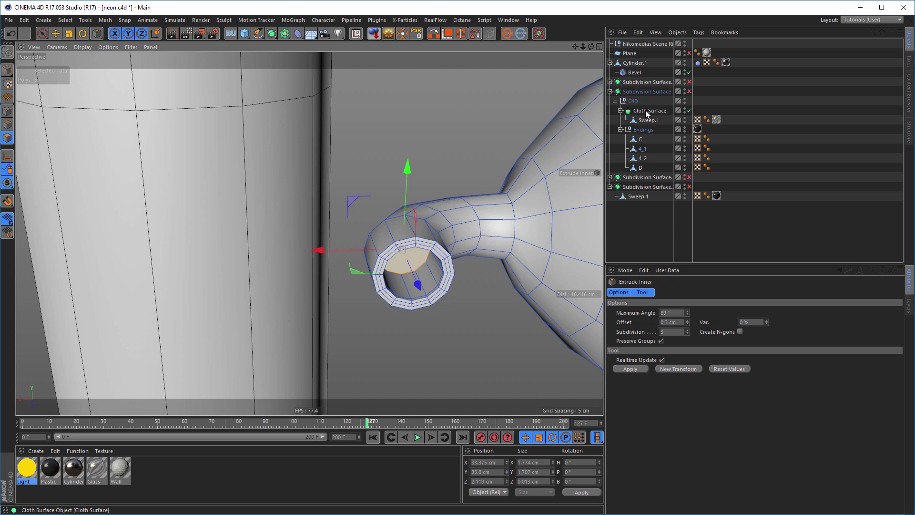
click(690, 91)
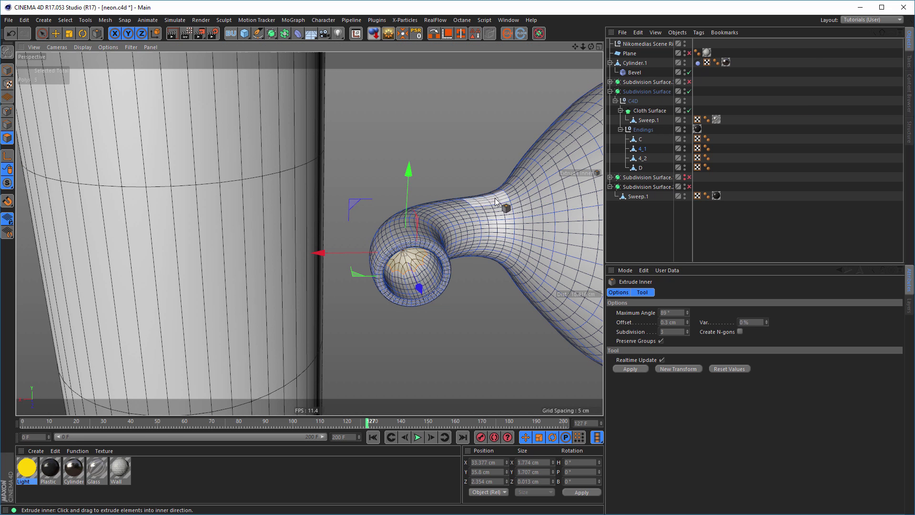
Turn off the Subdivision Surface that contains the C4D group
alt+drag(501, 201, 477, 201)
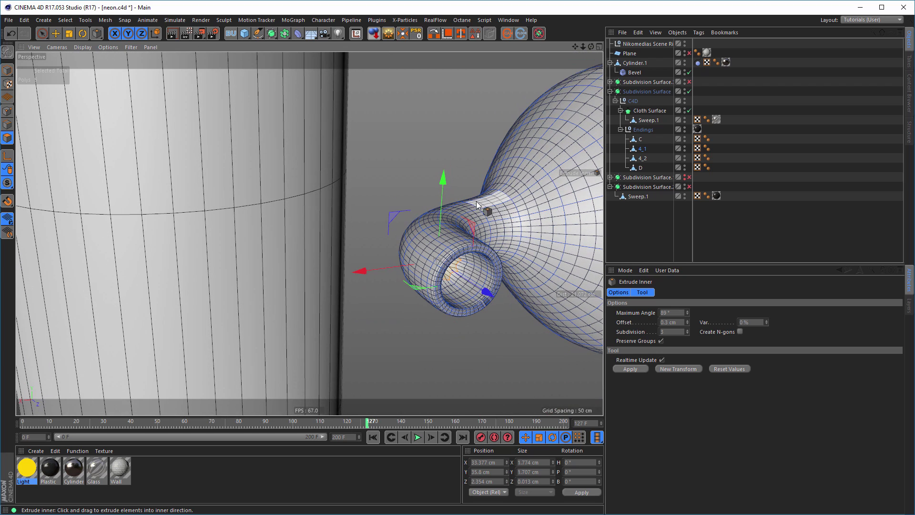
click(689, 91)
scroll(390, 256, down, 5)
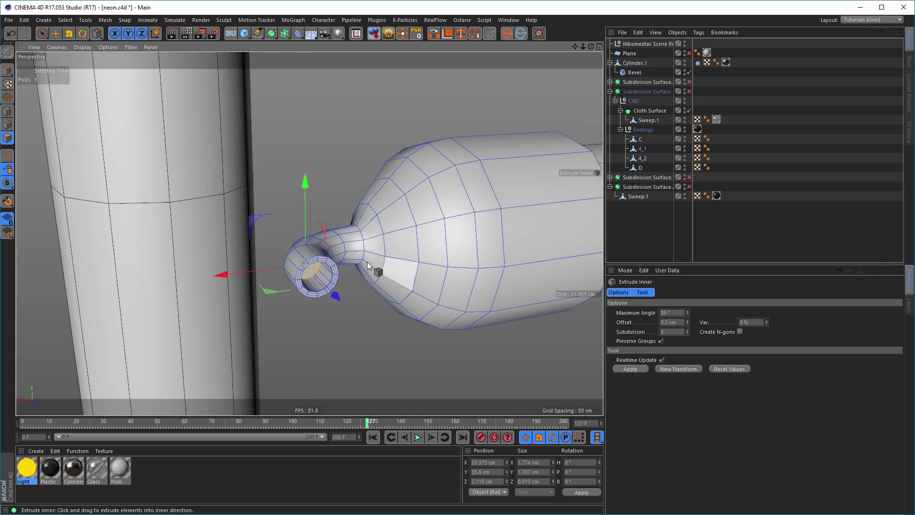
scroll(369, 259, down, 3)
alt+drag(390, 238, 244, 275)
scroll(382, 253, down, 3)
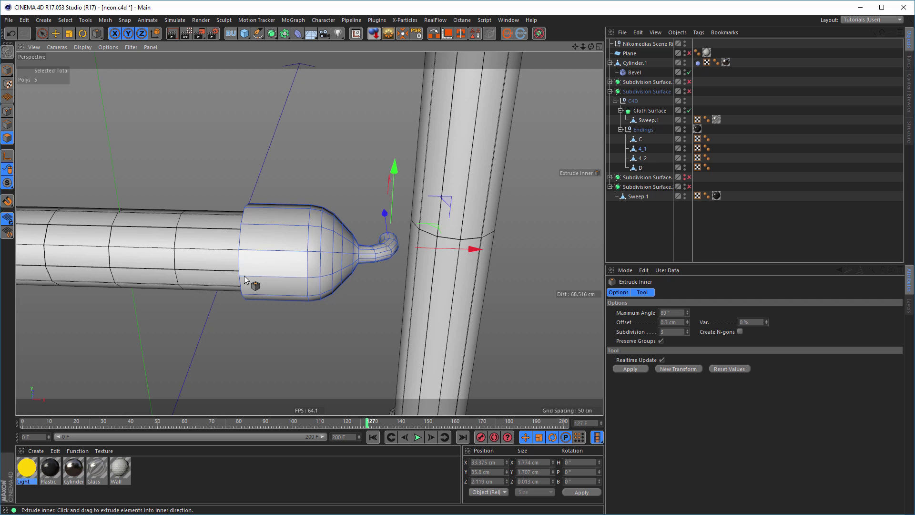
Deselect all objects and start a Bezier spline with the Pen in the front view, at the centre of the 4's open ending
middle_click(244, 276)
middle_click(353, 321)
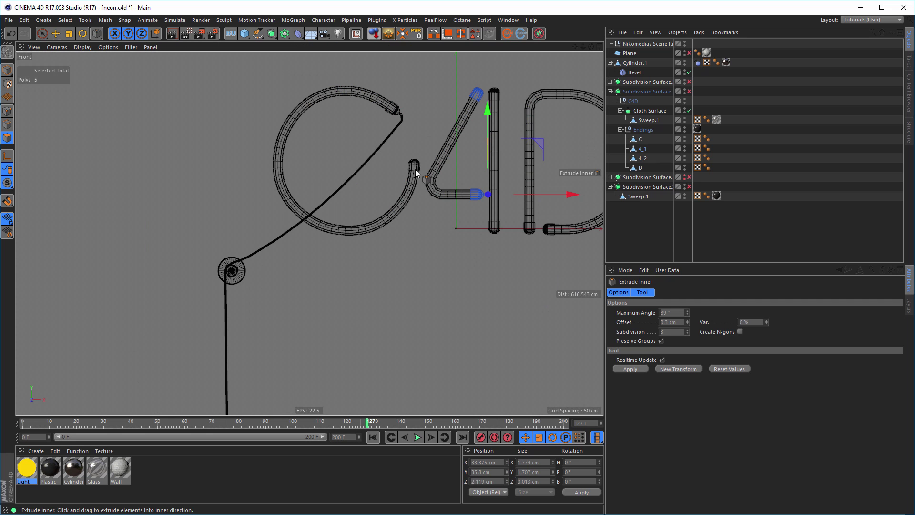
scroll(416, 169, down, 2)
scroll(335, 242, up, 4)
middle_click(396, 230)
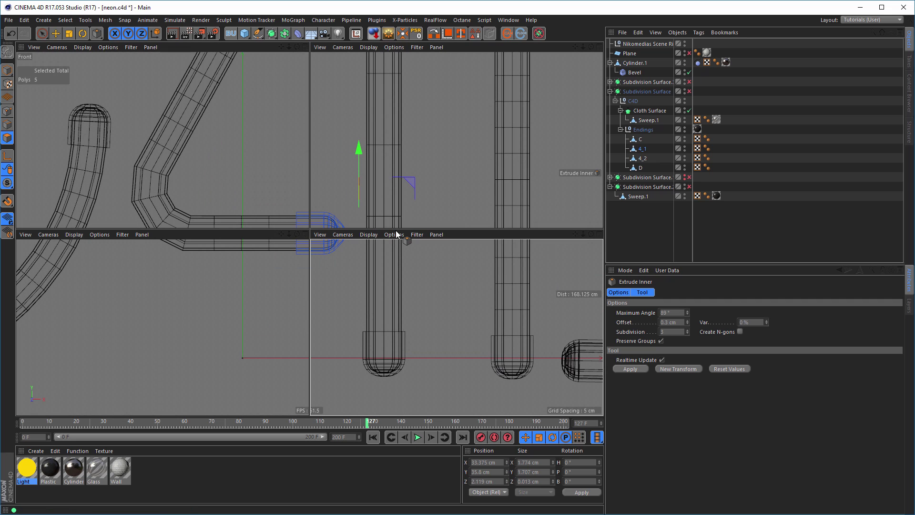
middle_click(424, 178)
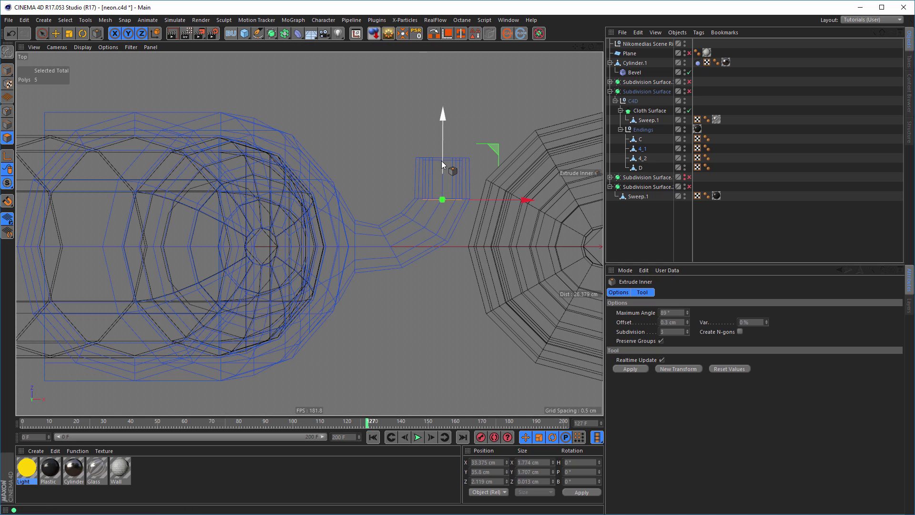
middle_click(422, 279)
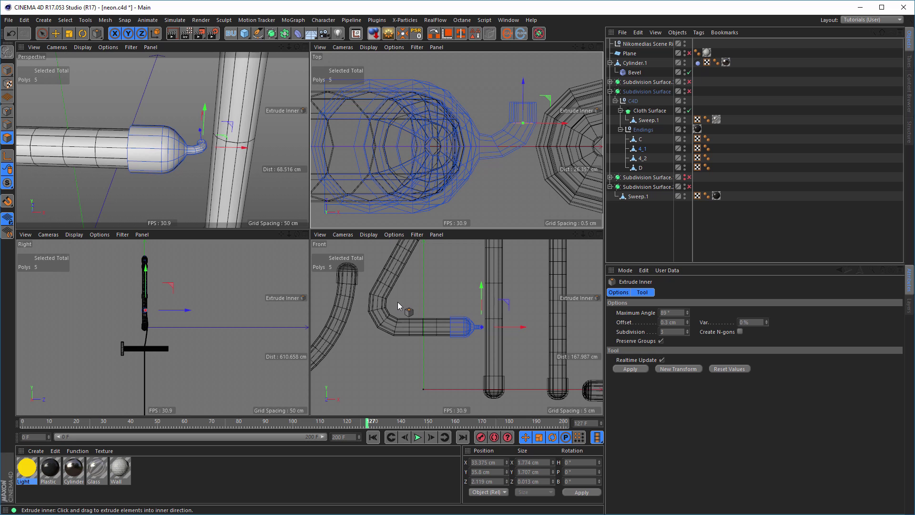
middle_click(397, 301)
scroll(414, 274, up, 6)
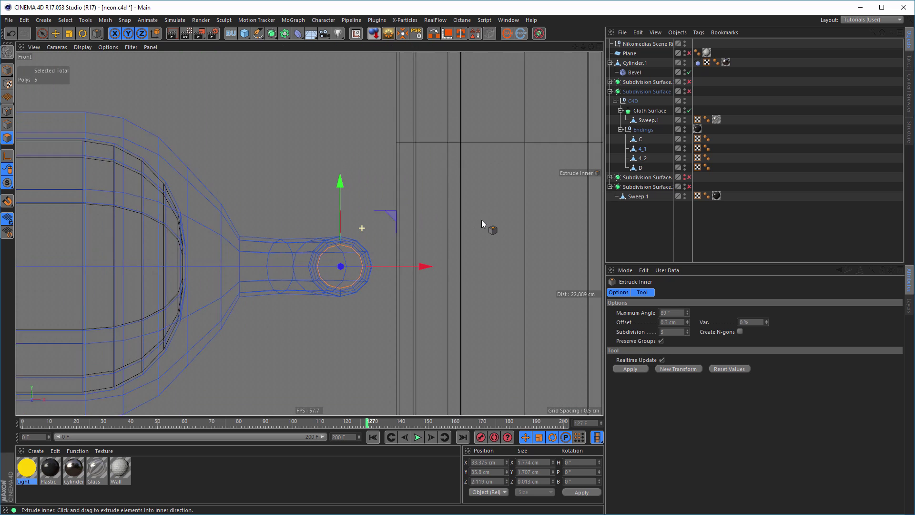
scroll(484, 220, up, 2)
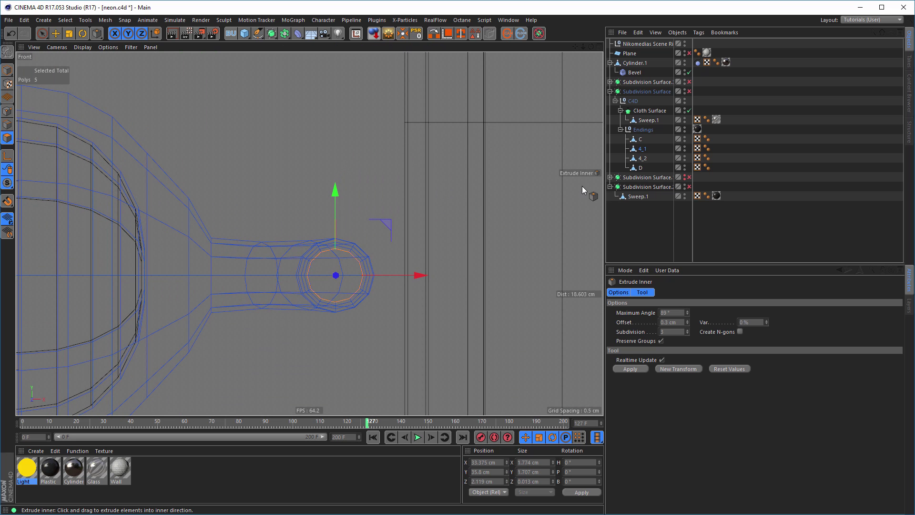
click(667, 258)
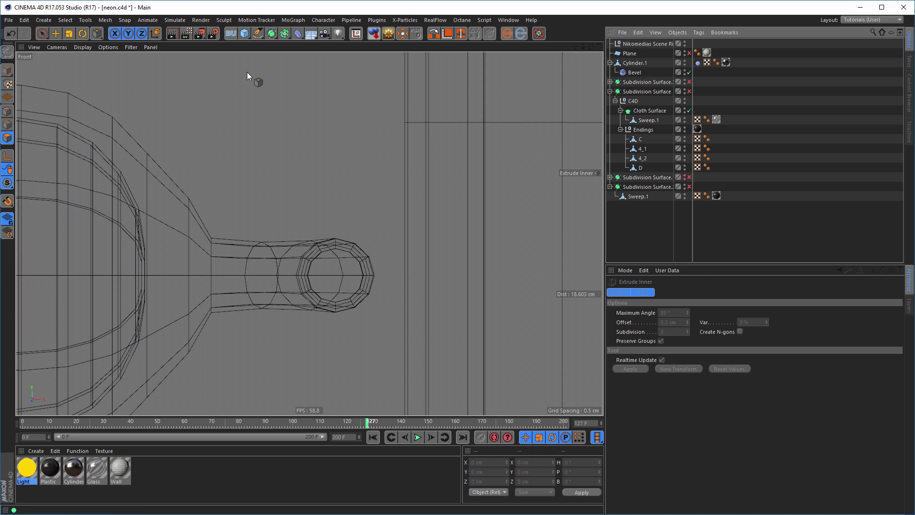
click(257, 34)
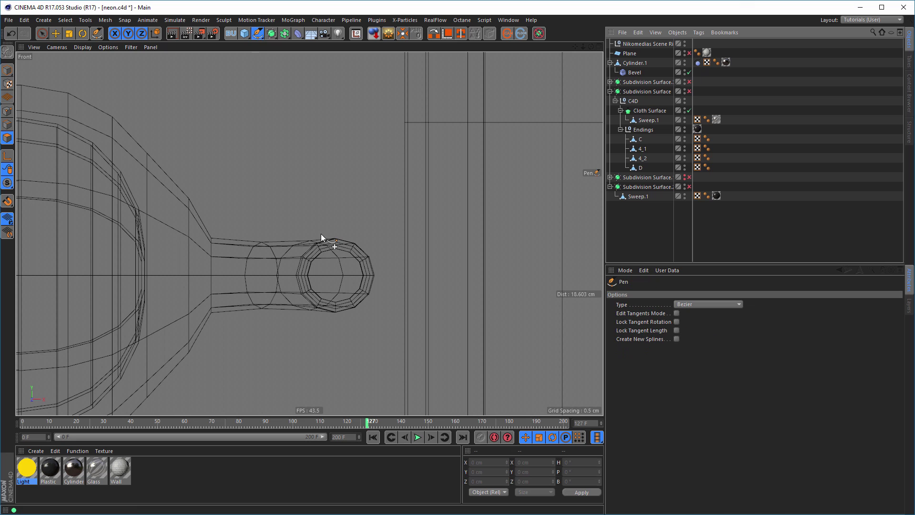
click(340, 280)
In the top view, add spline points leading straight out of the ending's opening and bending back behind the 4
middle_click(340, 281)
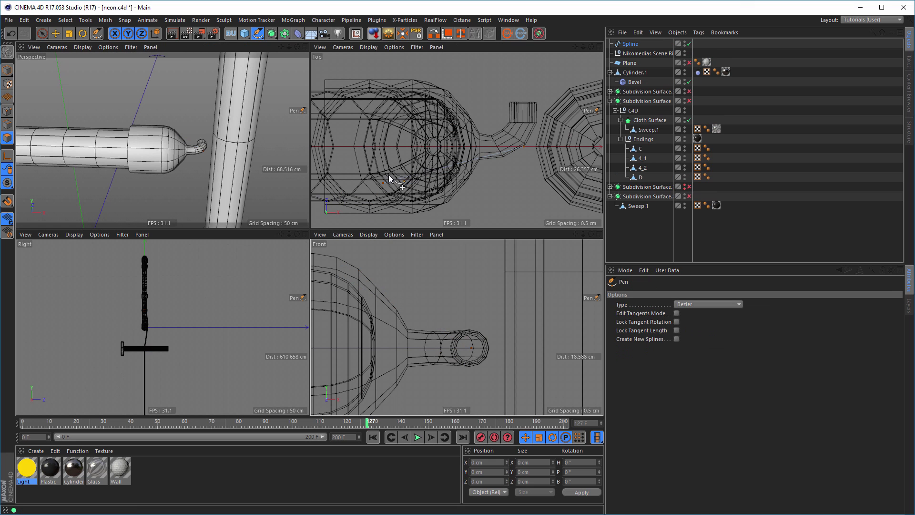
middle_click(389, 179)
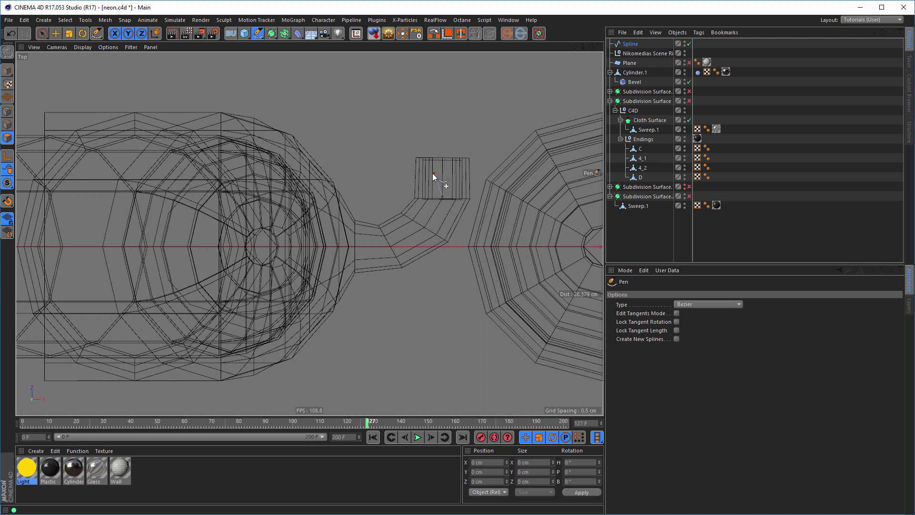
scroll(445, 171, down, 2)
alt+middle_drag(433, 172, 397, 285)
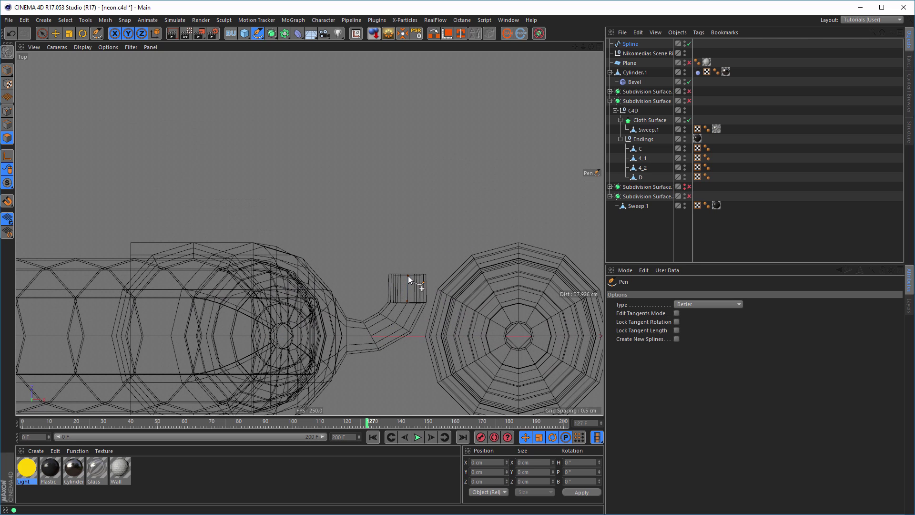
middle_click(370, 200)
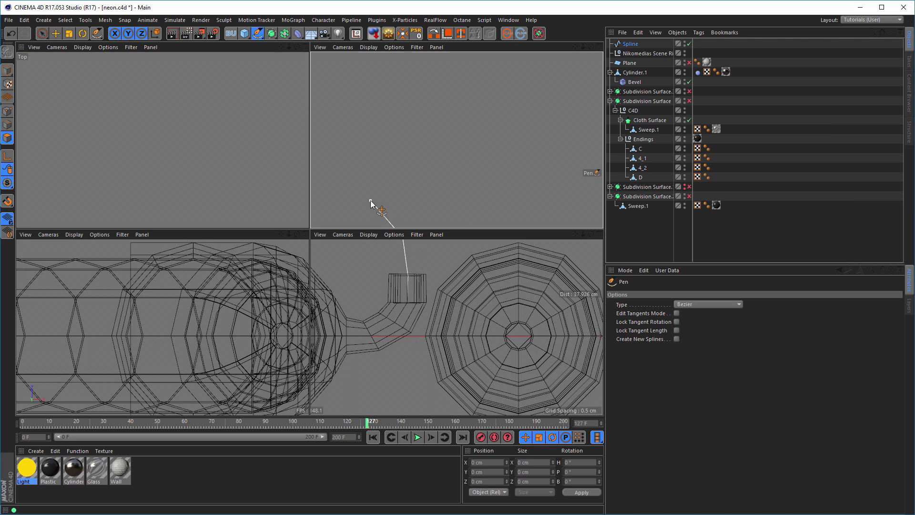
Continue the spline in the front view with one point at the round cylinder and a last point well beyond it
middle_click(370, 280)
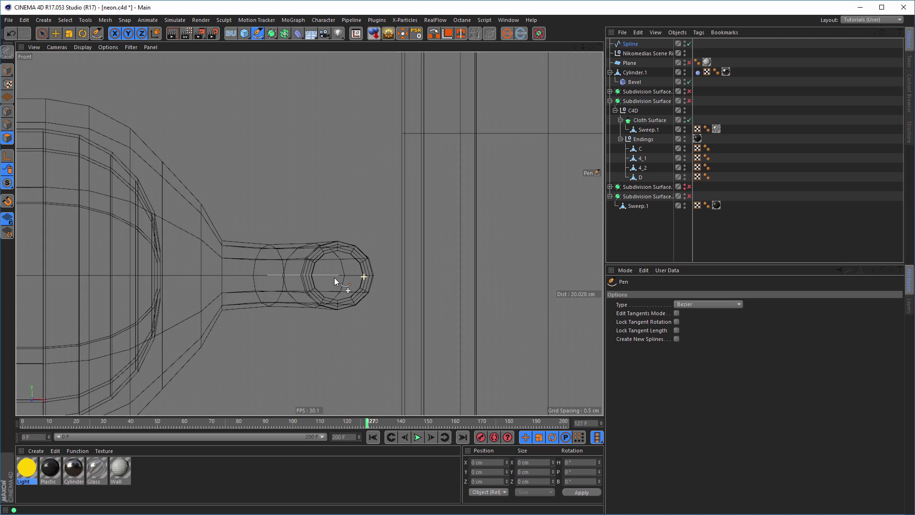
scroll(333, 278, down, 2)
alt+middle_drag(263, 284, 533, 182)
scroll(533, 182, down, 2)
alt+right_drag(447, 203, 446, 204)
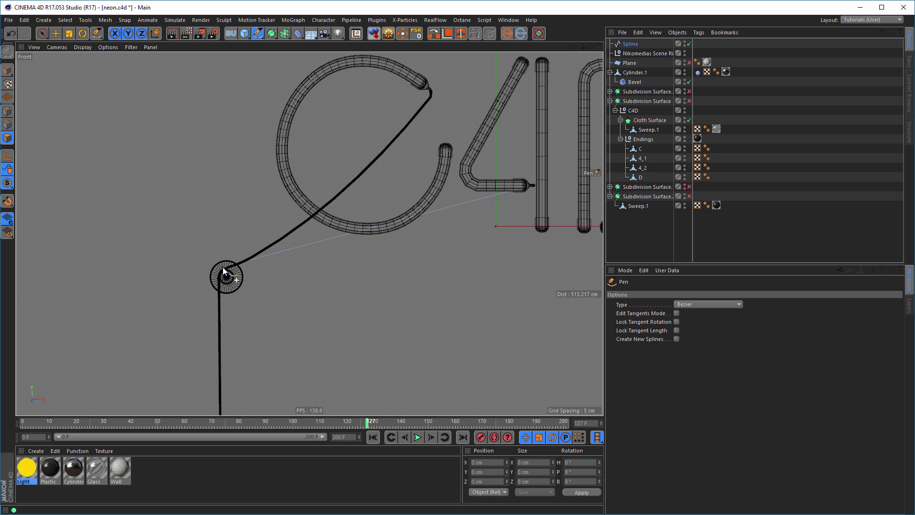
drag(225, 272, 197, 313)
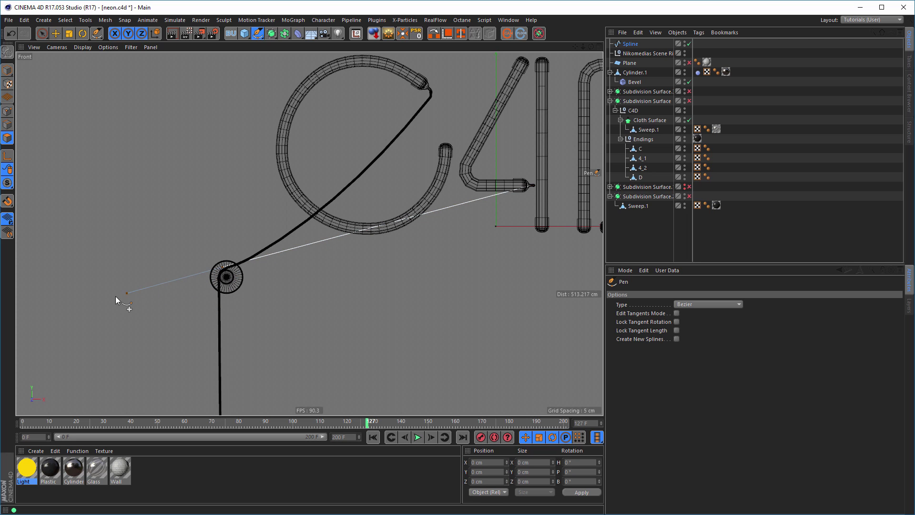
alt+right_drag(144, 302, 94, 301)
alt+middle_drag(94, 300, 167, 268)
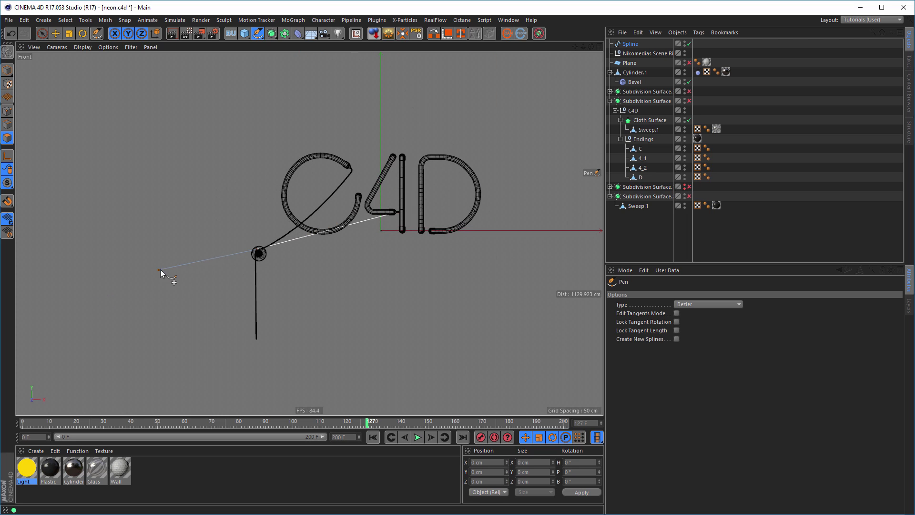
click(170, 270)
Examine the spline's path behind the letters and past the cylinder in the right and perspective views
alt+right_drag(337, 228, 419, 220)
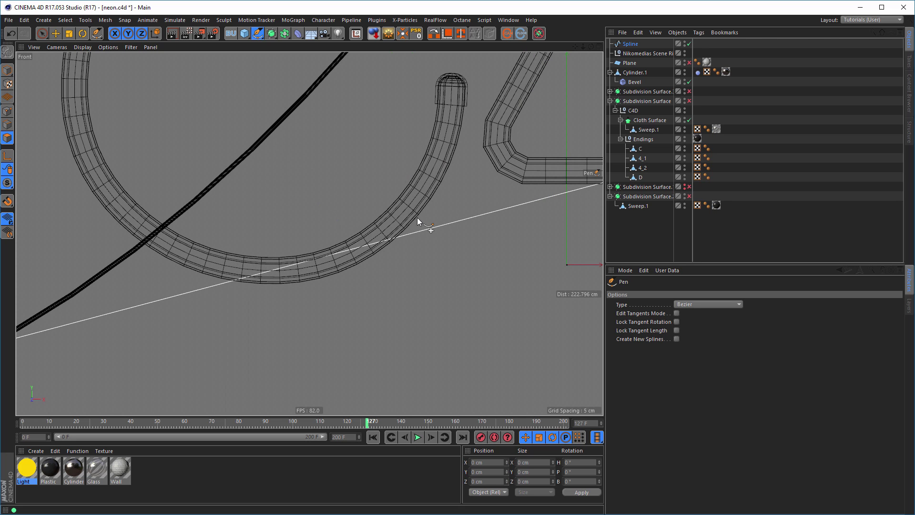
middle_click(367, 247)
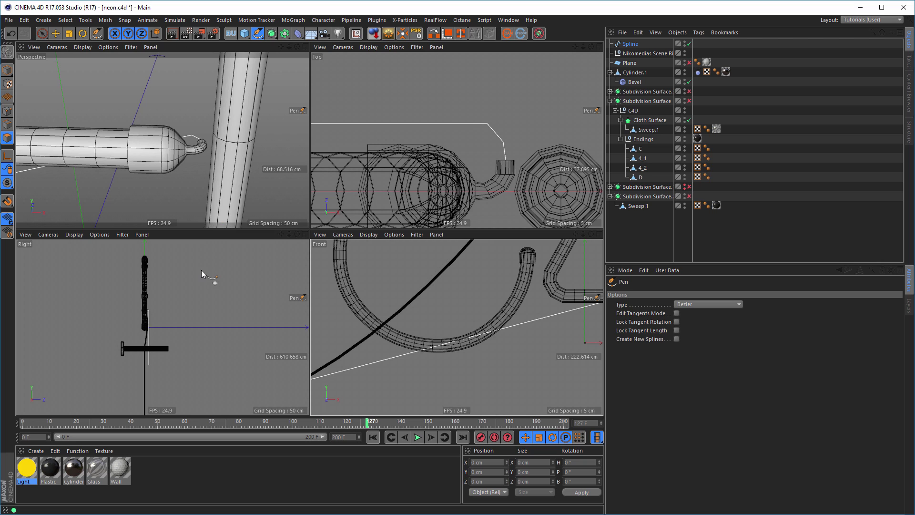
middle_click(201, 270)
alt+right_drag(256, 261, 325, 216)
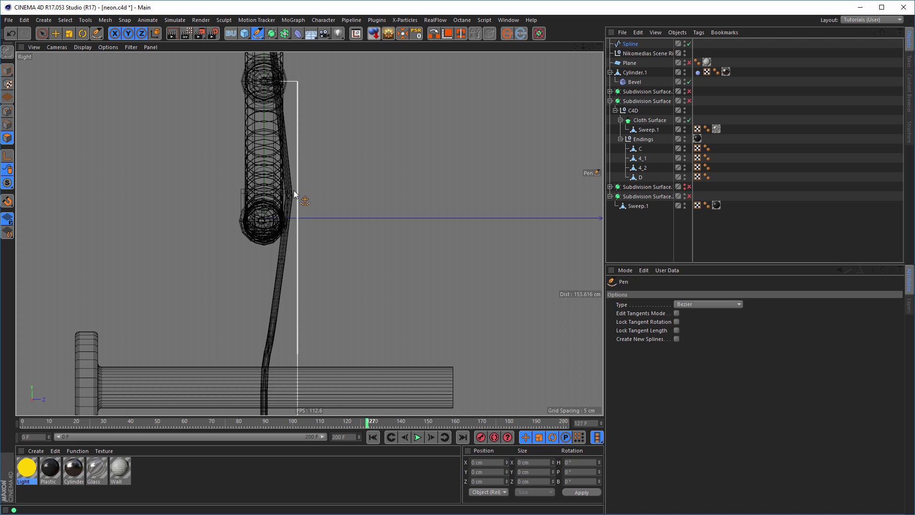
scroll(304, 258, down, 3)
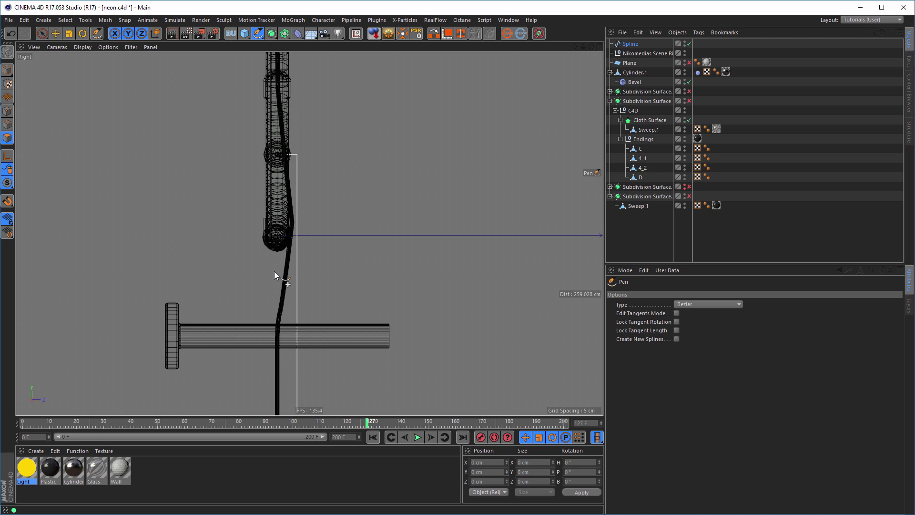
middle_click(275, 279)
middle_click(219, 176)
alt+right_drag(261, 231, 213, 244)
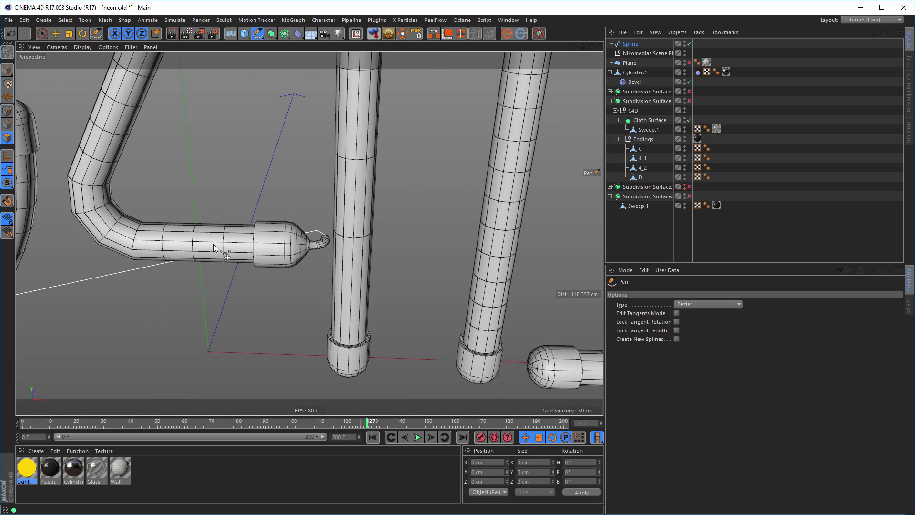
alt+middle_drag(214, 244, 329, 174)
alt+right_drag(330, 174, 293, 179)
alt+drag(294, 179, 273, 204)
alt+right_drag(273, 205, 241, 216)
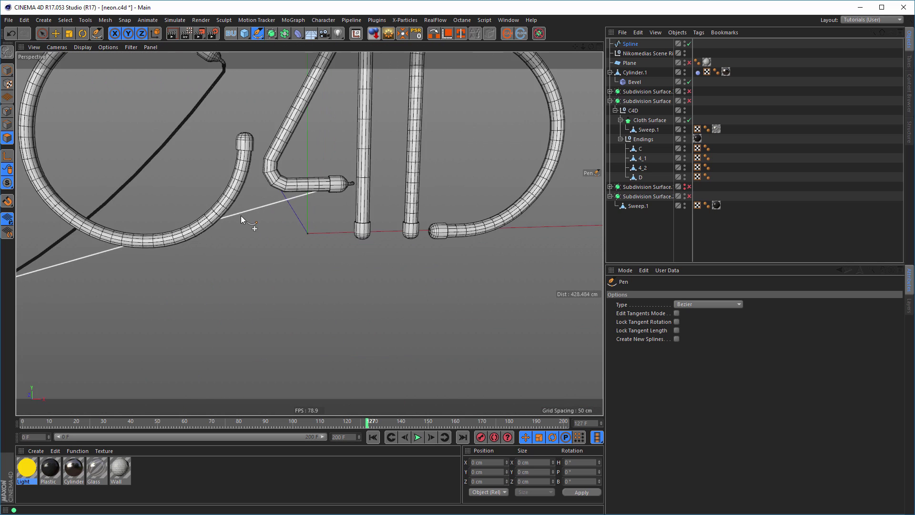
alt+middle_drag(241, 216, 447, 146)
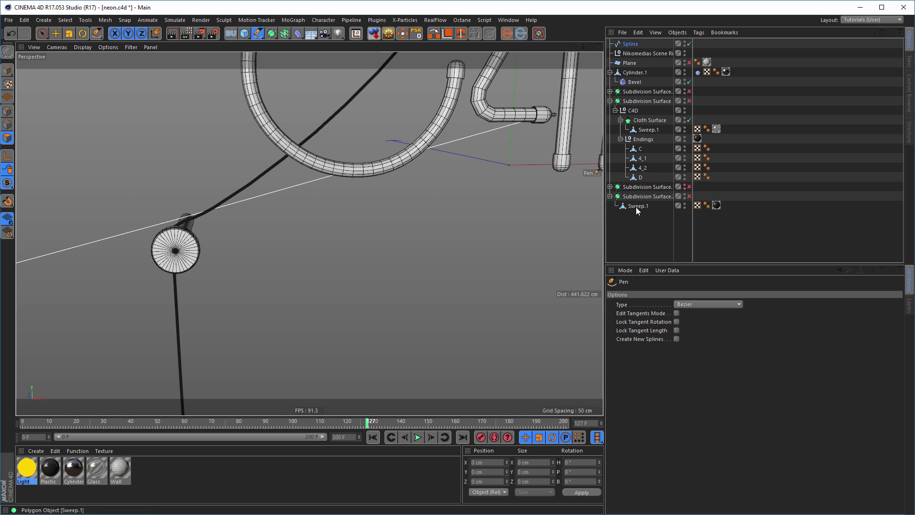
Select the new Spline and switch to point editing with Live Selection in the top view
click(631, 44)
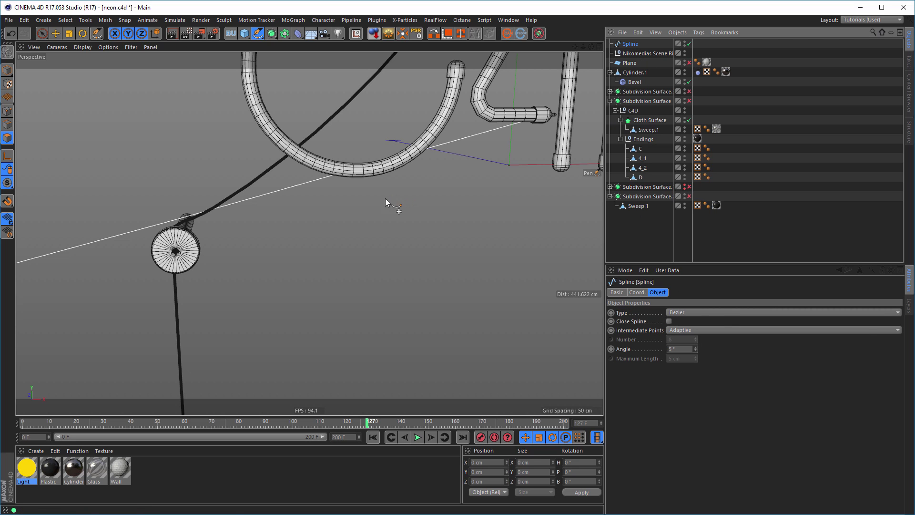
key(space)
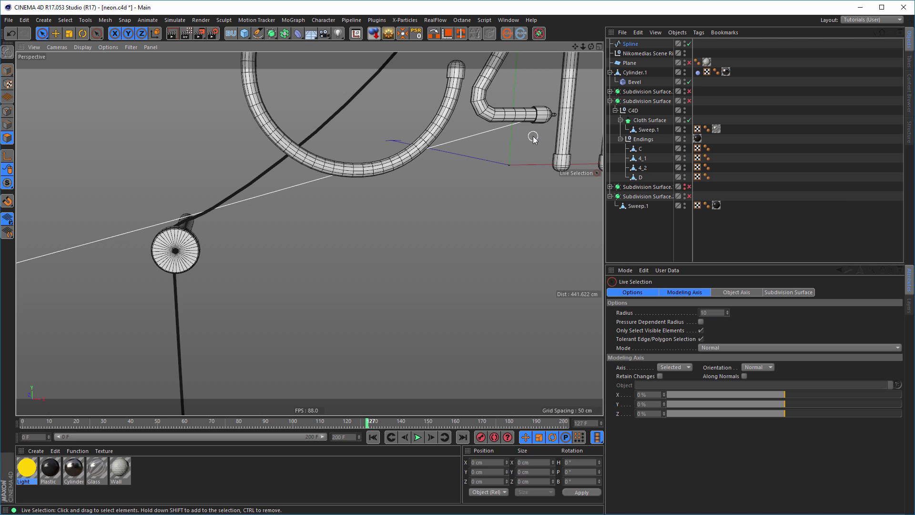
alt+drag(533, 138, 528, 108)
middle_click(533, 123)
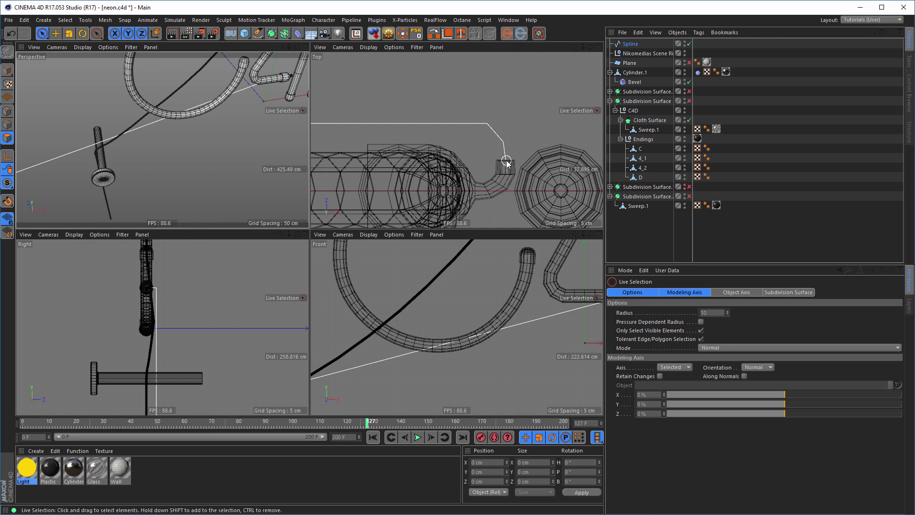
middle_click(512, 147)
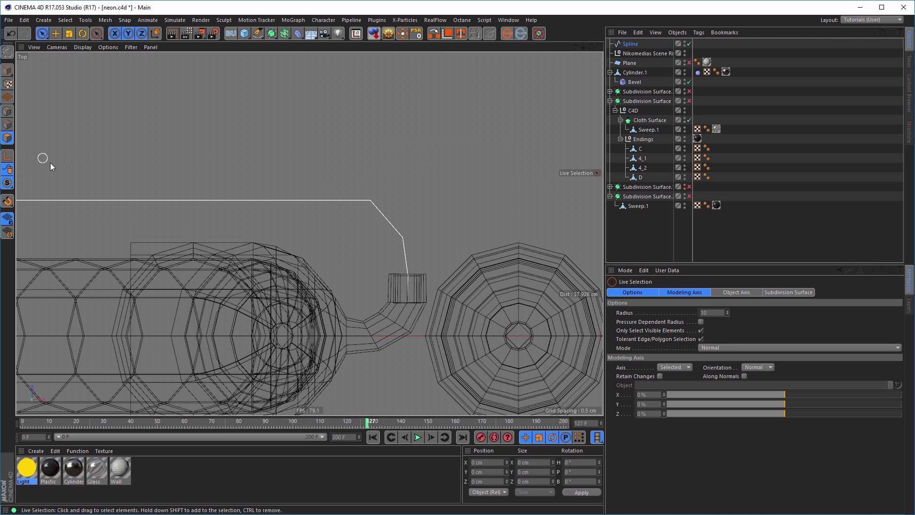
click(7, 111)
Select the spline's bend point behind the 4 and its point at the cylinder, and subdivide the segment between them three times
click(372, 199)
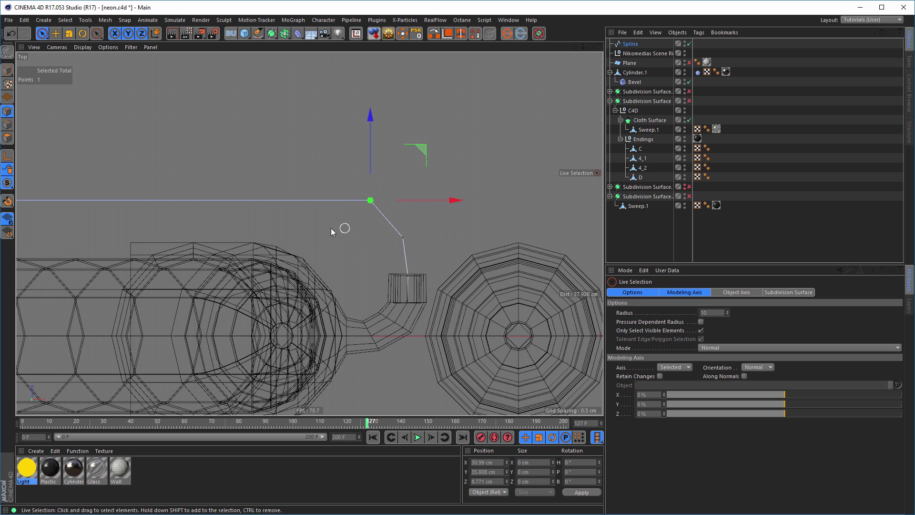
scroll(329, 227, down, 10)
scroll(327, 226, down, 2)
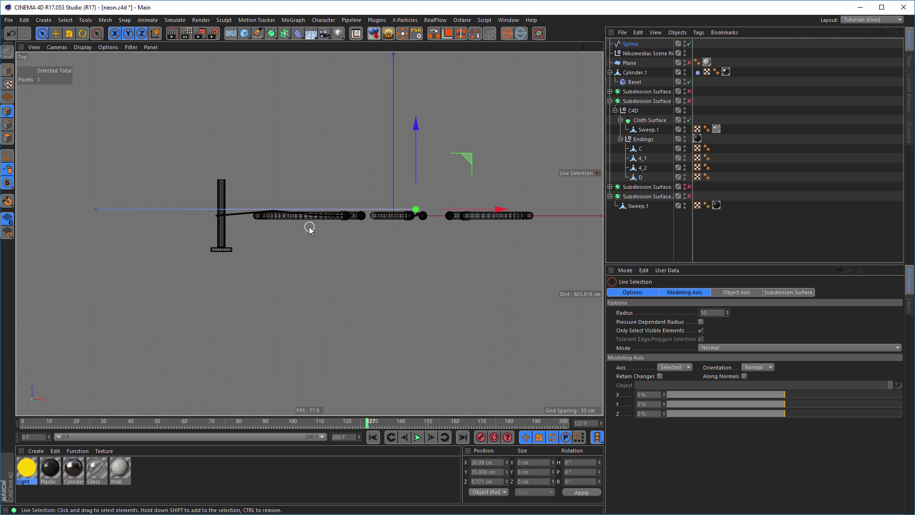
drag(162, 213, 82, 218)
ctrl+click(97, 210)
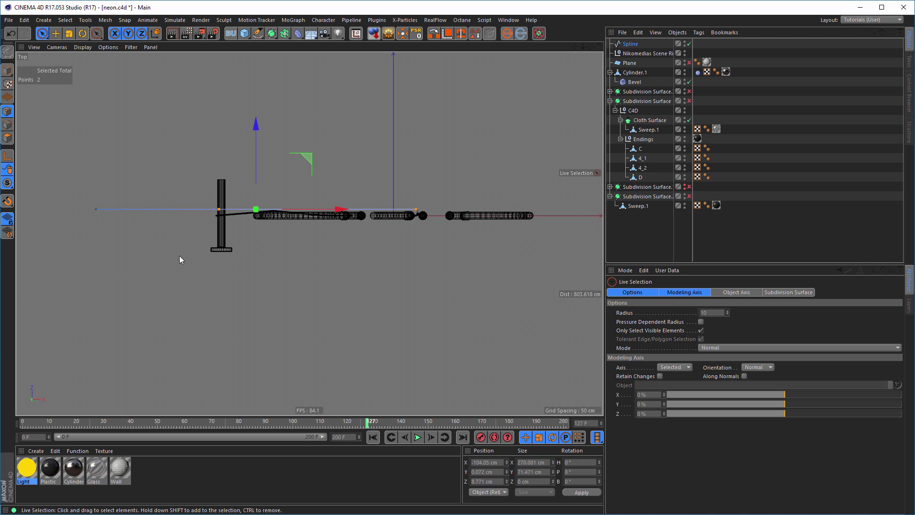
scroll(238, 221, up, 5)
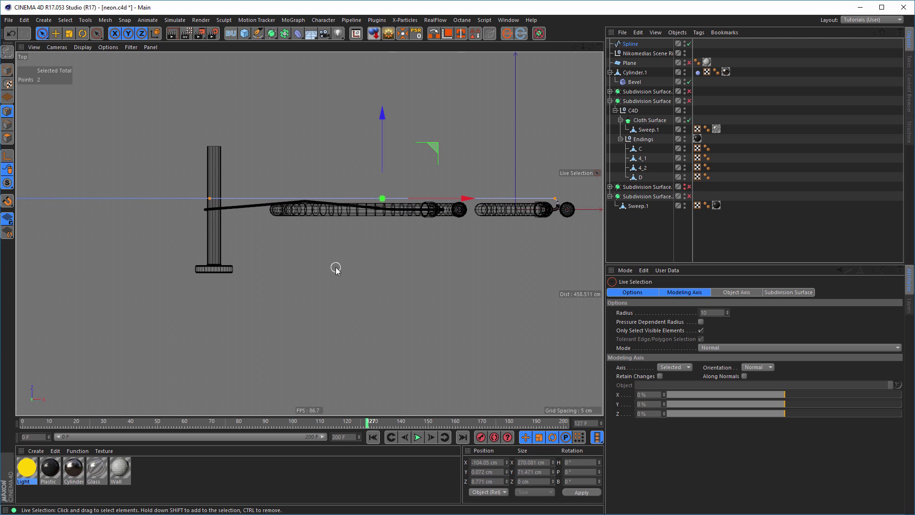
key(u)
key(s)
key(u)
key(s)
key(u)
key(s)
Select the spline's point at the cylinder and its last point, and subdivide the segment between them three times
scroll(304, 270, down, 3)
click(241, 222)
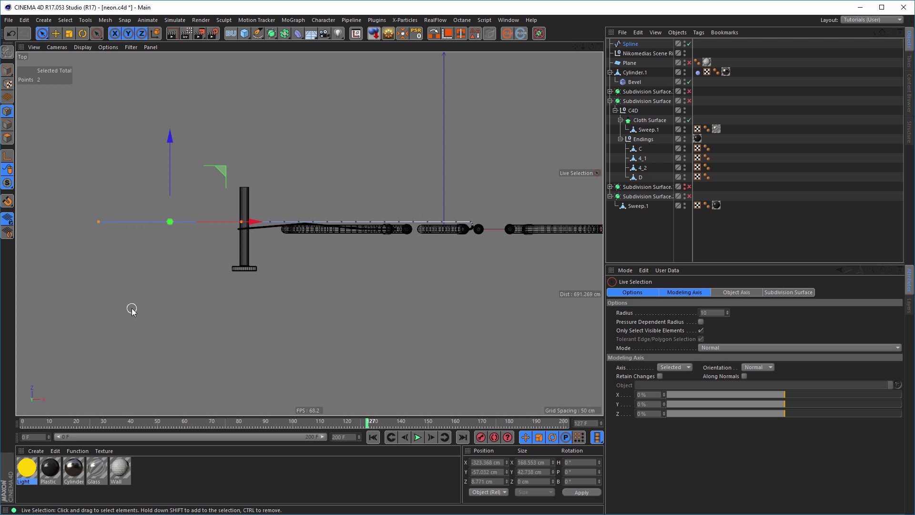
key(u)
key(s)
key(u)
key(s)
Examine the subdivided spline past the cylinder and at the 4's ending in the perspective view
middle_click(305, 281)
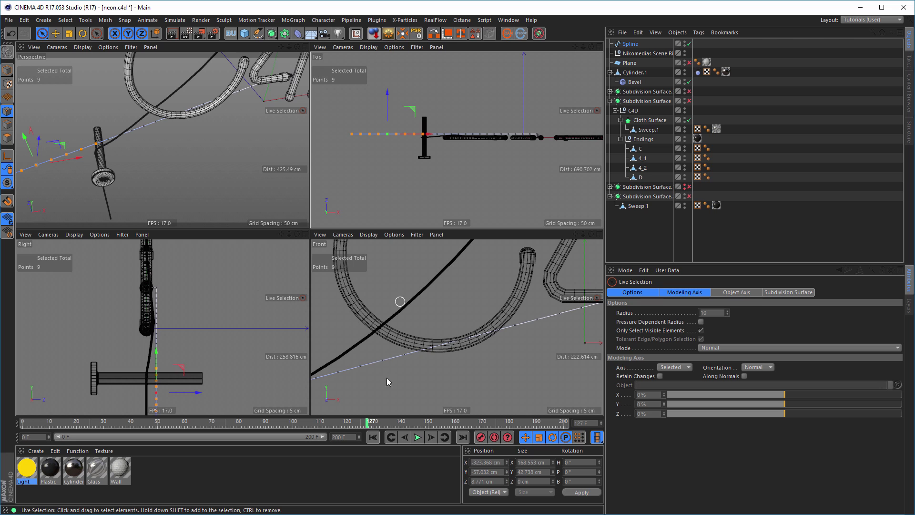
middle_click(205, 174)
alt+right_drag(254, 228, 219, 229)
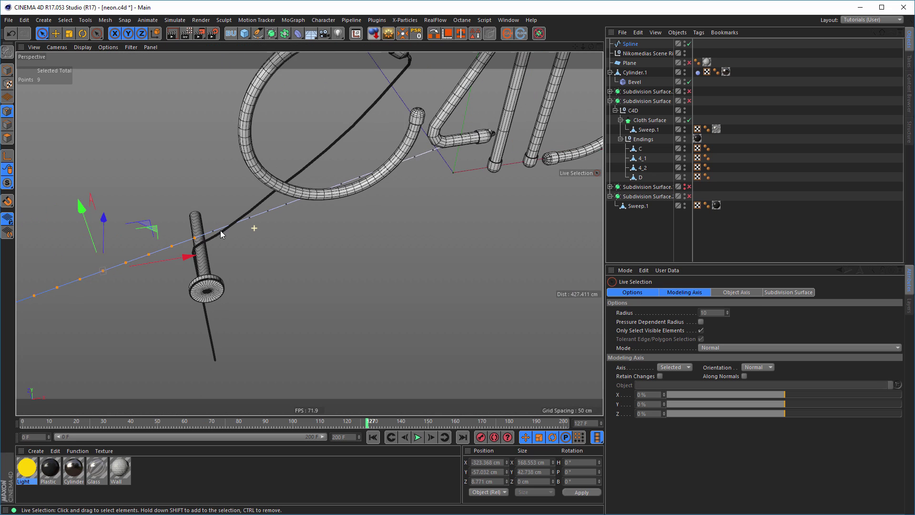
mouse_move(230, 225)
alt+mouse_down()
mouse_move(259, 251)
mouse_move(261, 241)
mouse_move(269, 276)
alt+mouse_up()
click(274, 270)
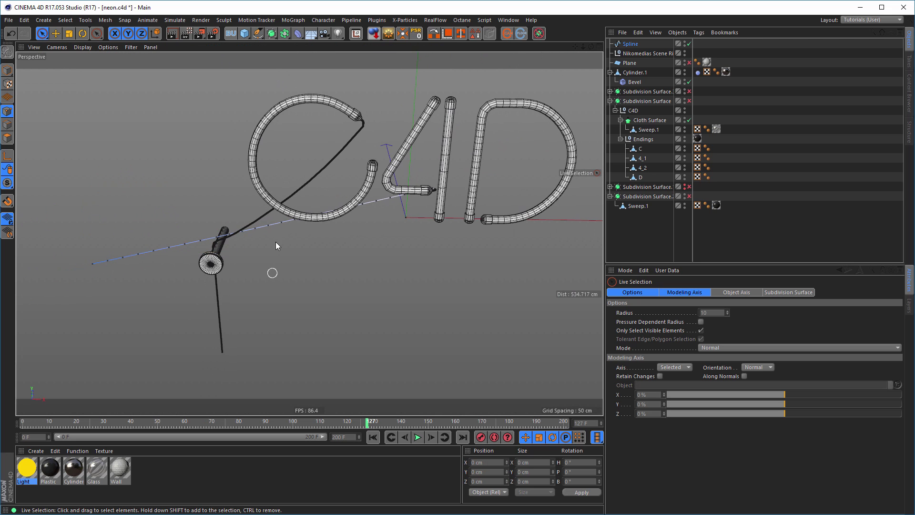
alt+middle_drag(272, 224, 250, 243)
alt+drag(315, 222, 366, 200)
alt+right_drag(411, 205, 511, 203)
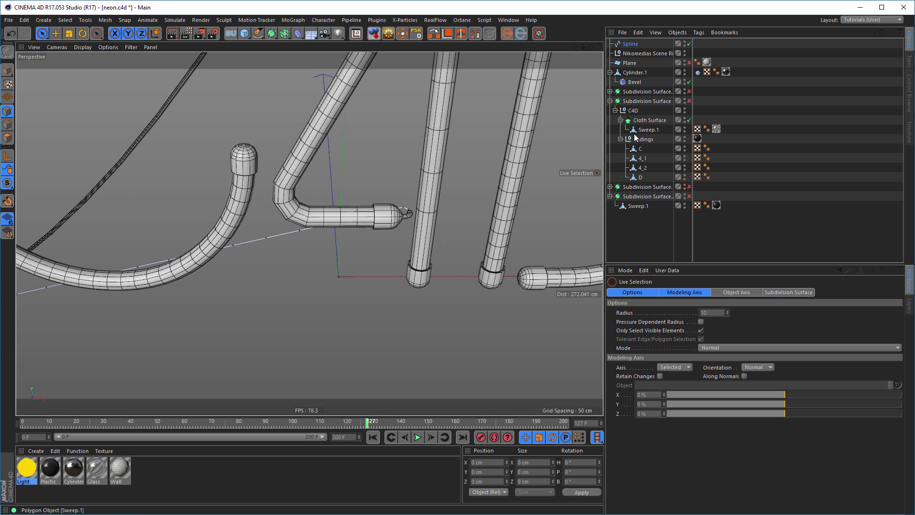
Collapse the C4D letter group, expand the cable's Subdivision Surface and place the new Spline inside its Sweep below the old Spline
click(610, 101)
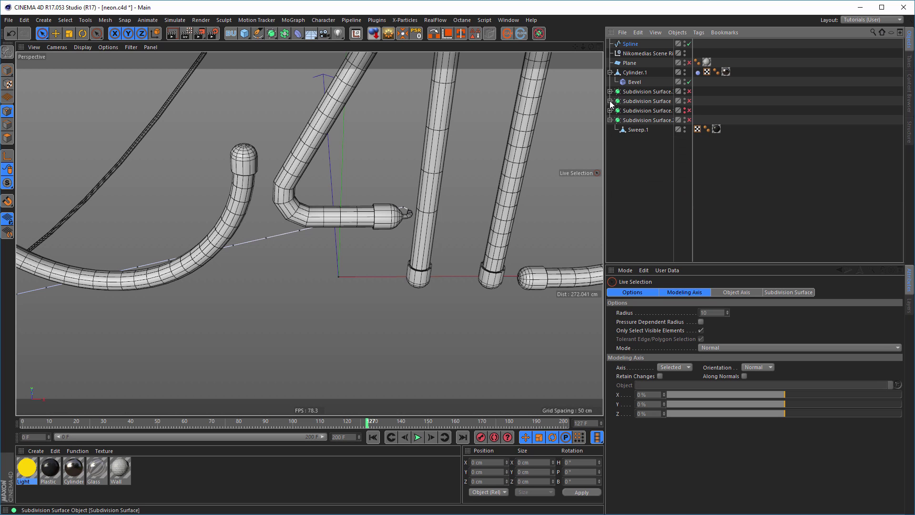
click(610, 111)
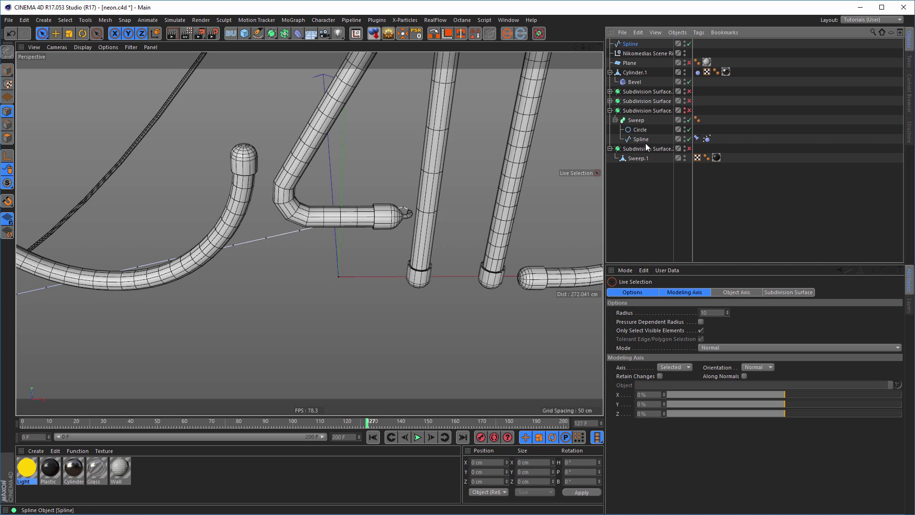
click(630, 44)
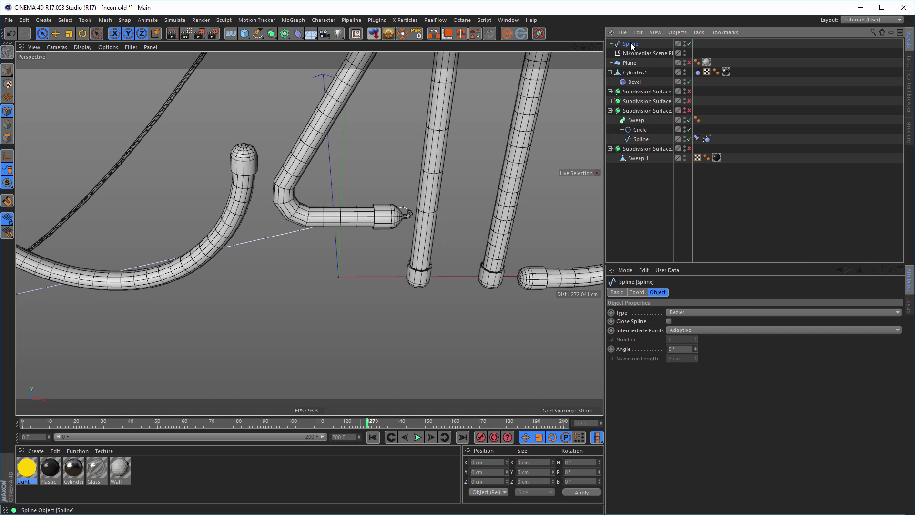
drag(643, 146, 643, 145)
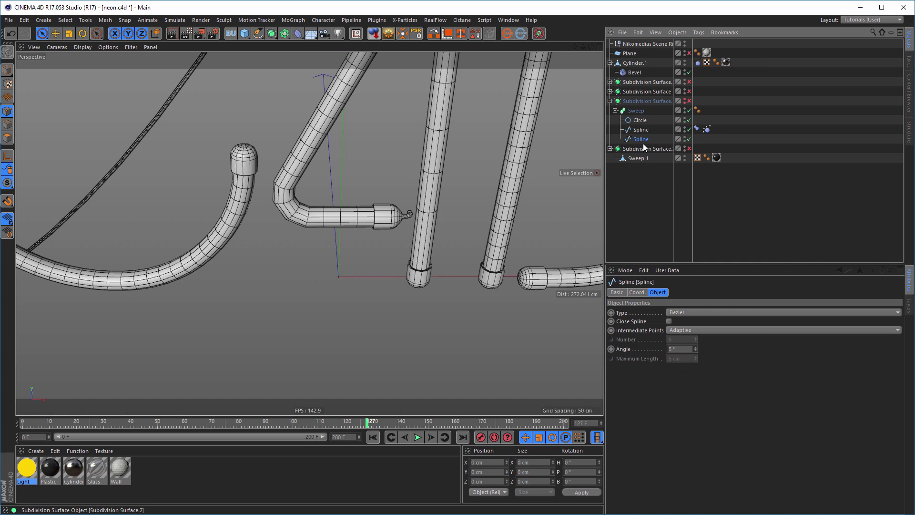
Transfer the Constraint and Spline Dynamics tags from the old Spline to the new one, and delete the old Spline
click(697, 129)
ctrl+click(707, 129)
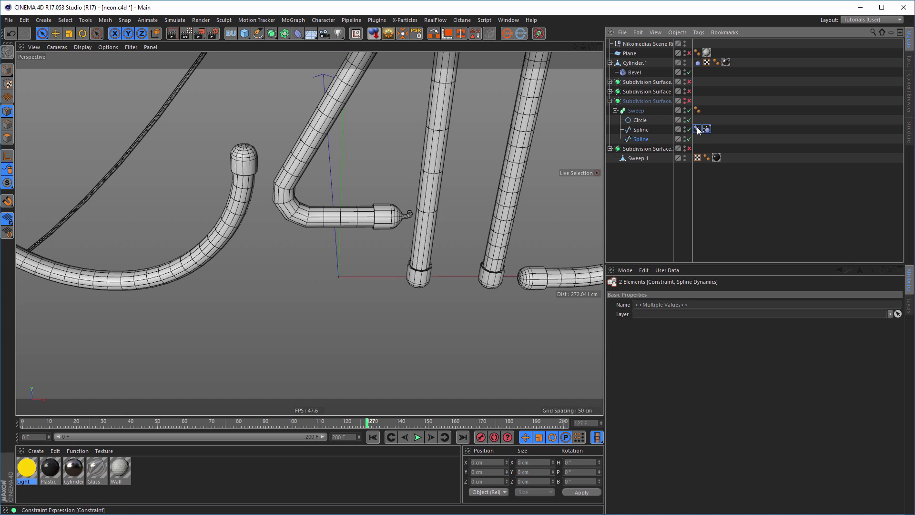
drag(698, 131, 696, 140)
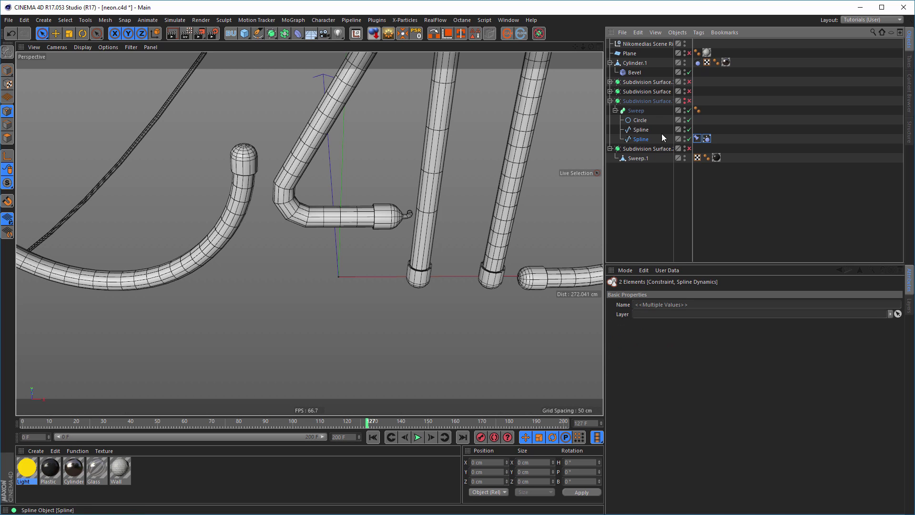
click(641, 130)
key(Delete)
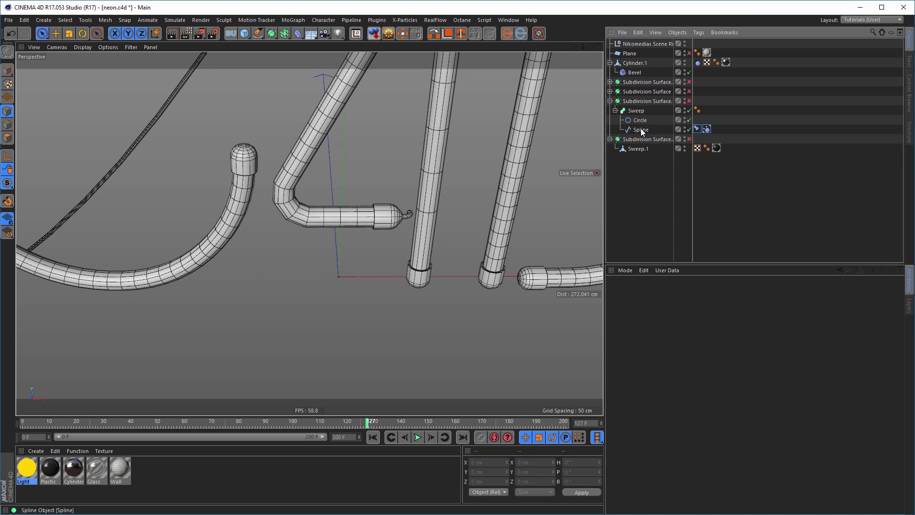
Assign the 4_1 ending as the target object of the Spline's Constraint tag
click(641, 131)
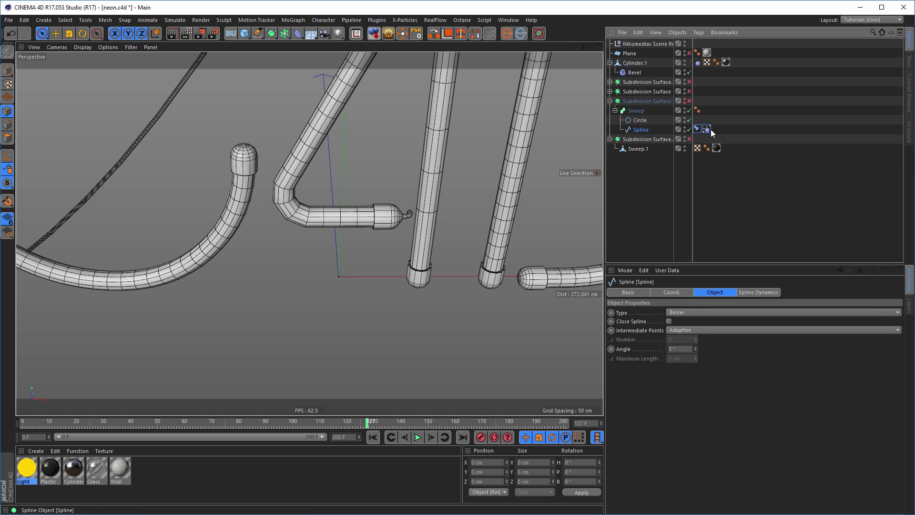
click(708, 129)
click(697, 129)
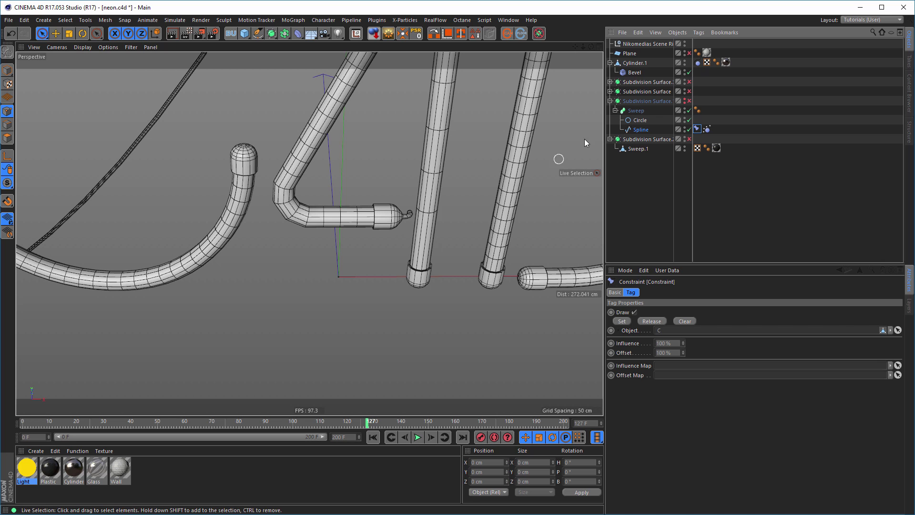
click(610, 91)
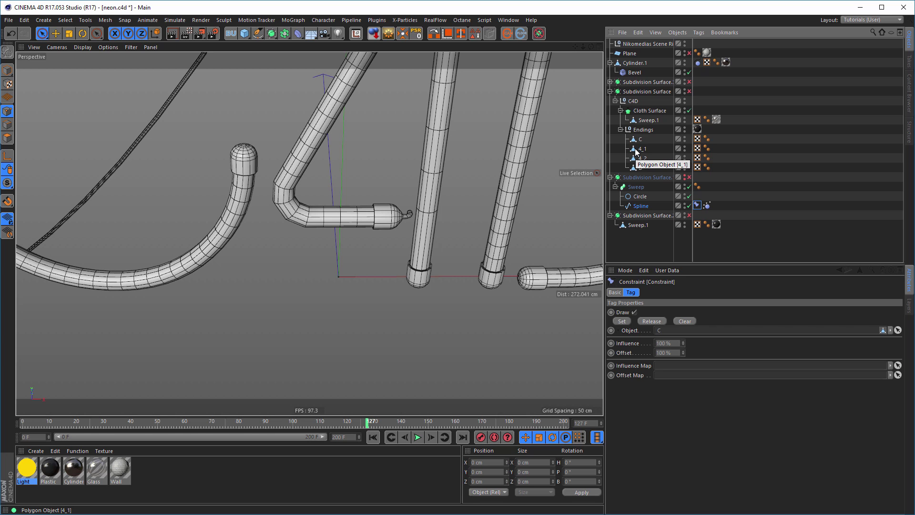
drag(636, 152, 671, 285)
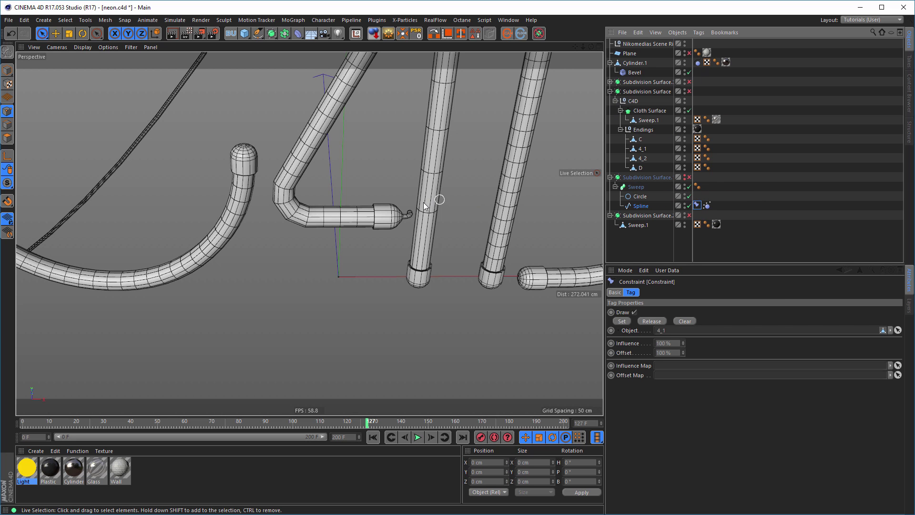
Preview the swept cable at the 4's ending in the perspective view
scroll(408, 220, up, 3)
scroll(407, 228, down, 6)
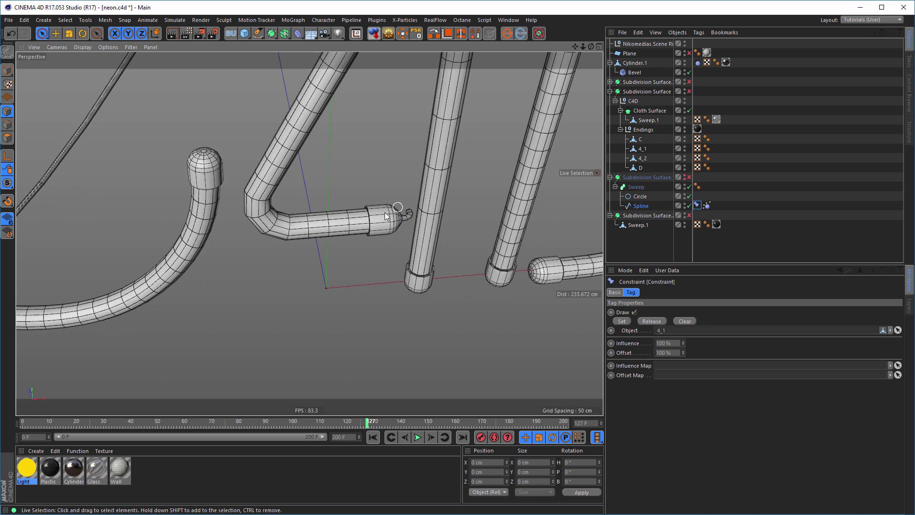
scroll(361, 214, up, 5)
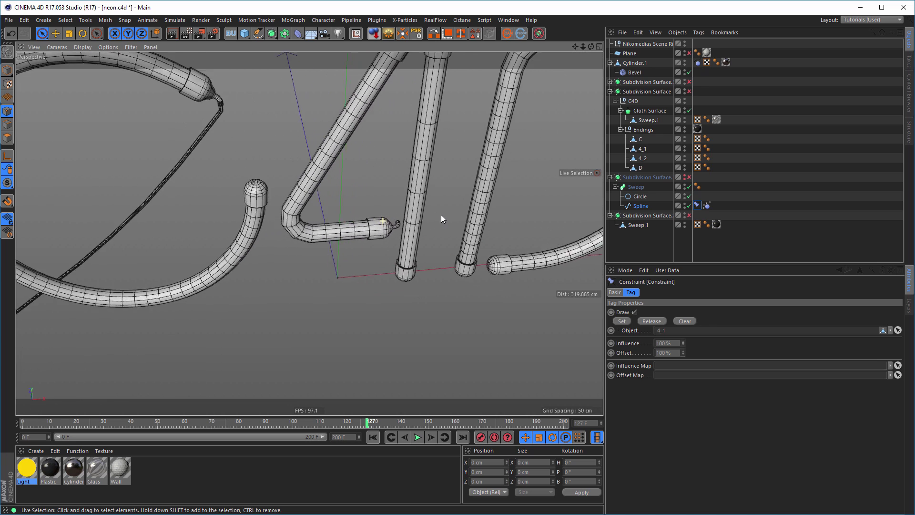
click(685, 176)
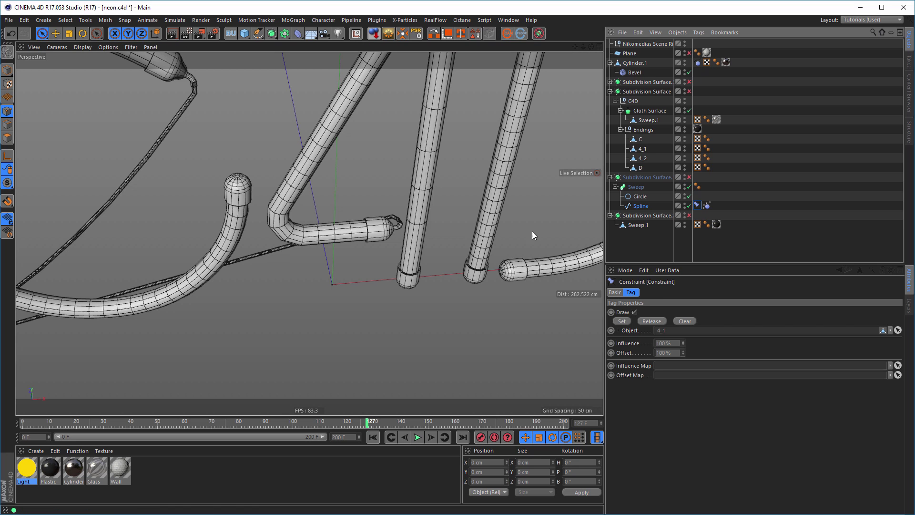
alt+drag(404, 231, 421, 234)
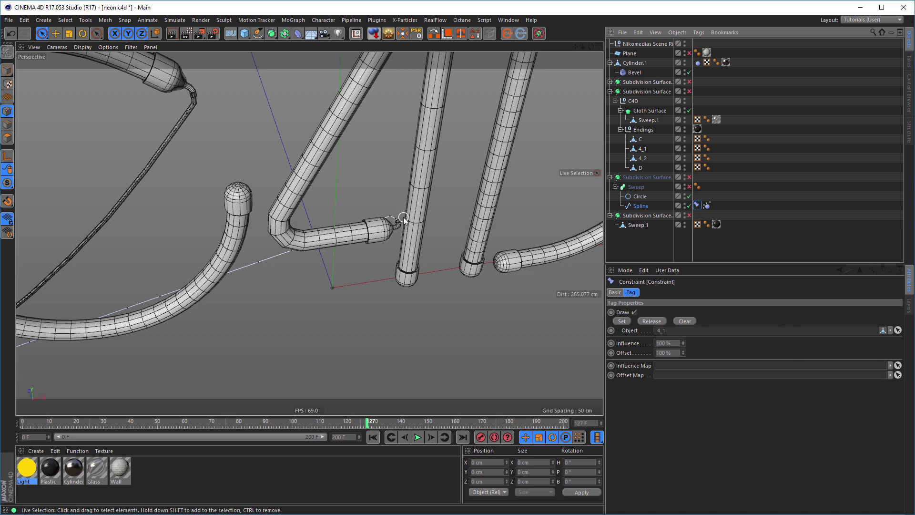
Select the first four spline points at the 4's ending in the top view and set them as the constrained points
middle_click(409, 231)
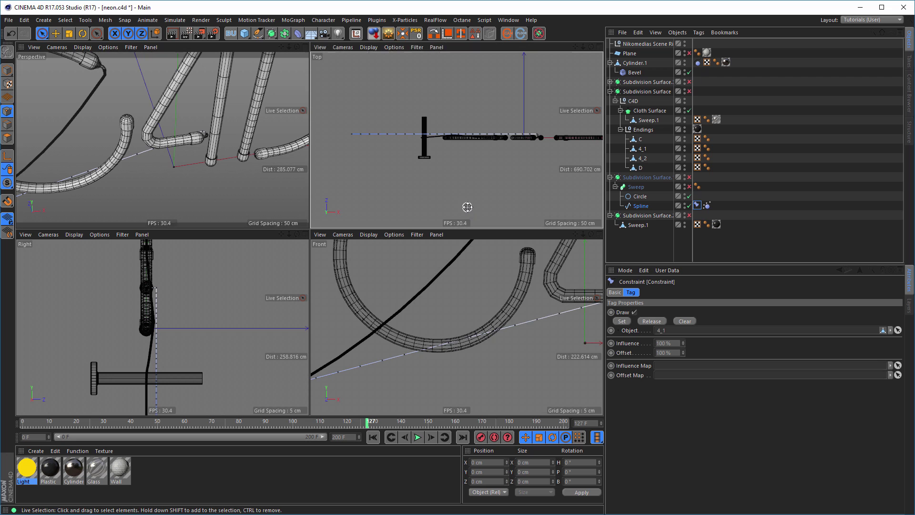
middle_click(467, 207)
scroll(502, 228, up, 10)
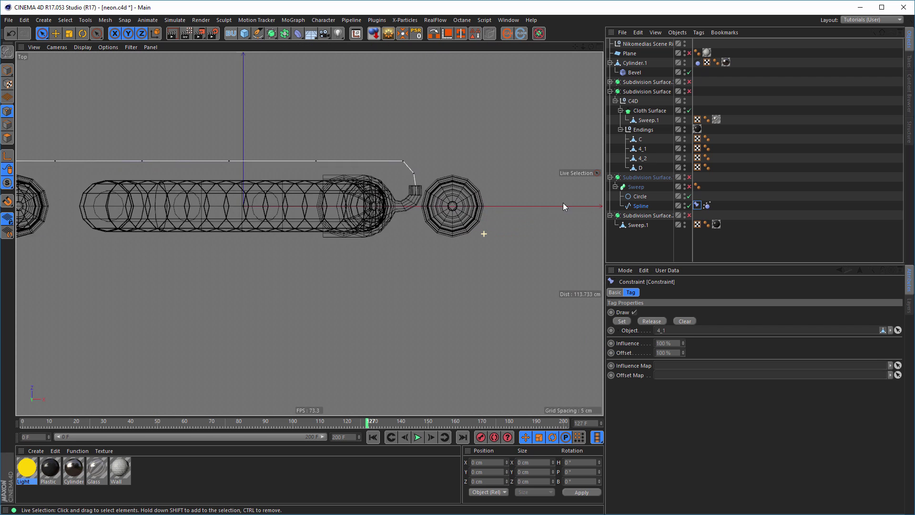
scroll(564, 205, up, 3)
click(358, 119)
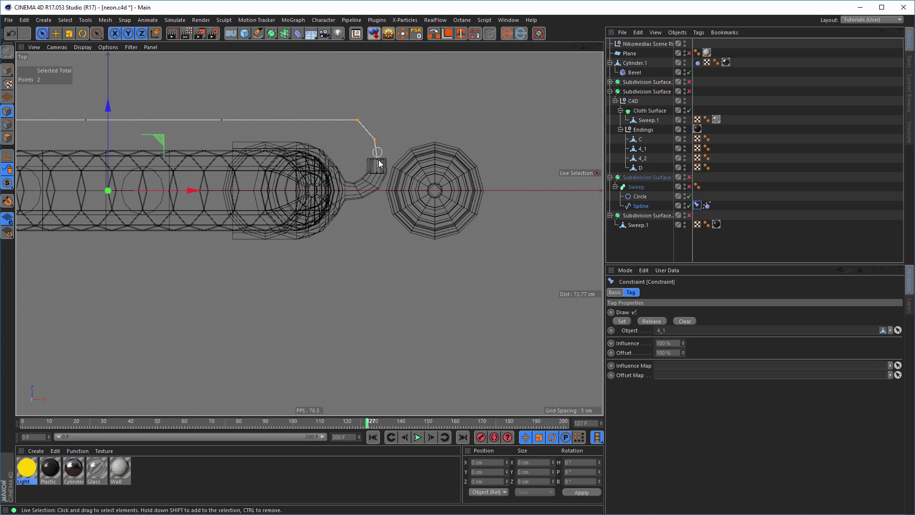
mouse_move(380, 163)
mouse_down()
mouse_move(370, 194)
mouse_move(398, 259)
mouse_up()
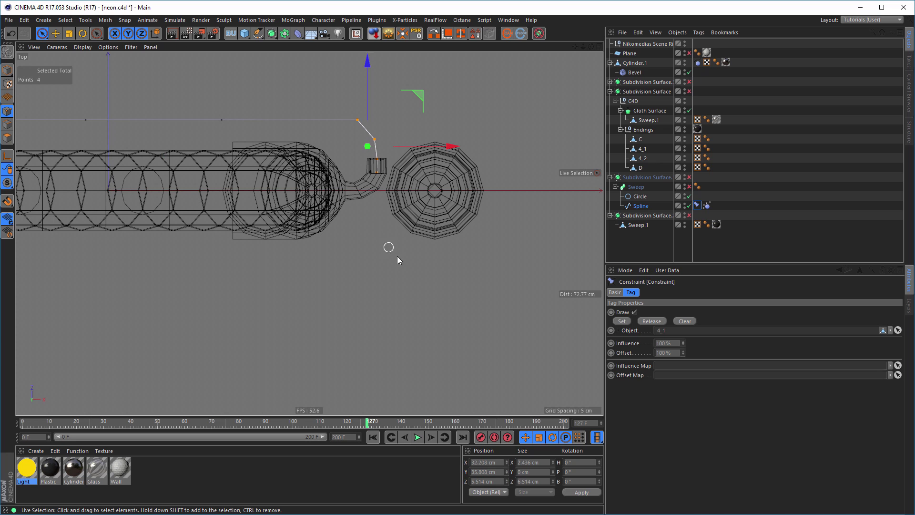
click(623, 322)
Play the spline dynamics simulation twice in the front view, and return to frame 0
scroll(289, 286, down, 5)
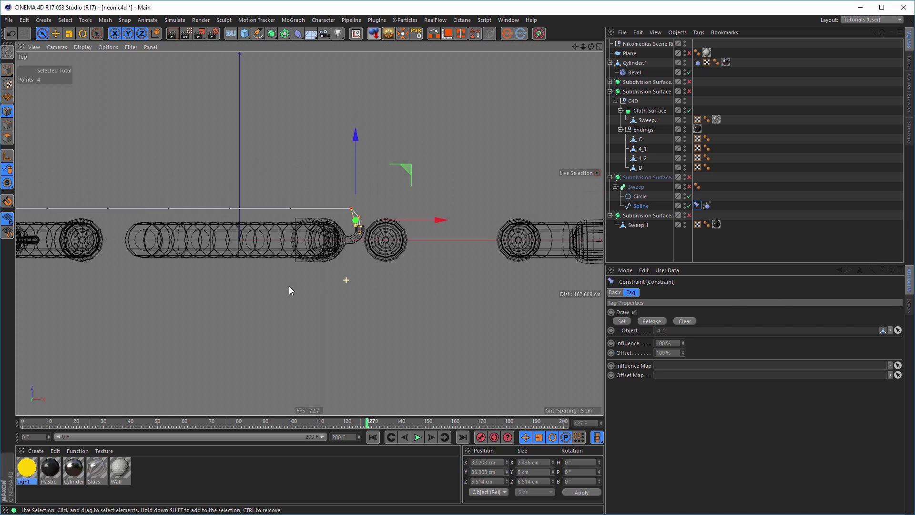
middle_click(286, 302)
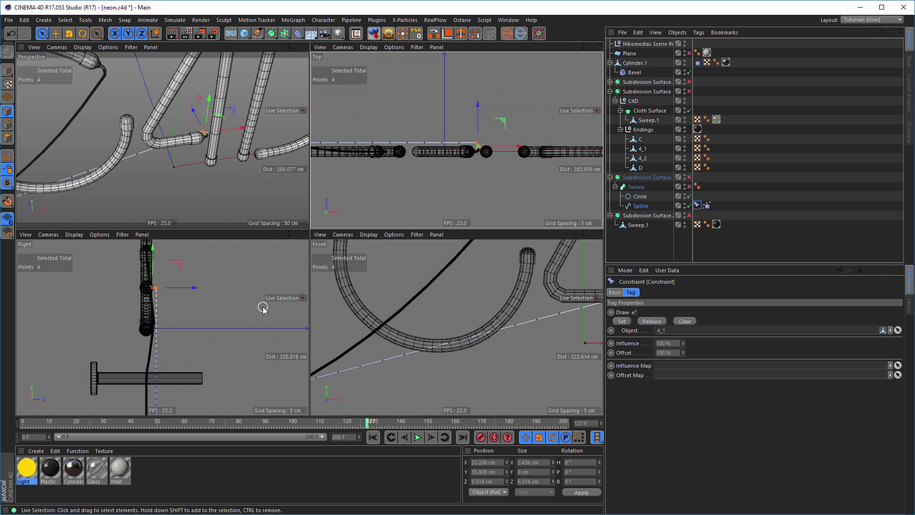
middle_click(413, 327)
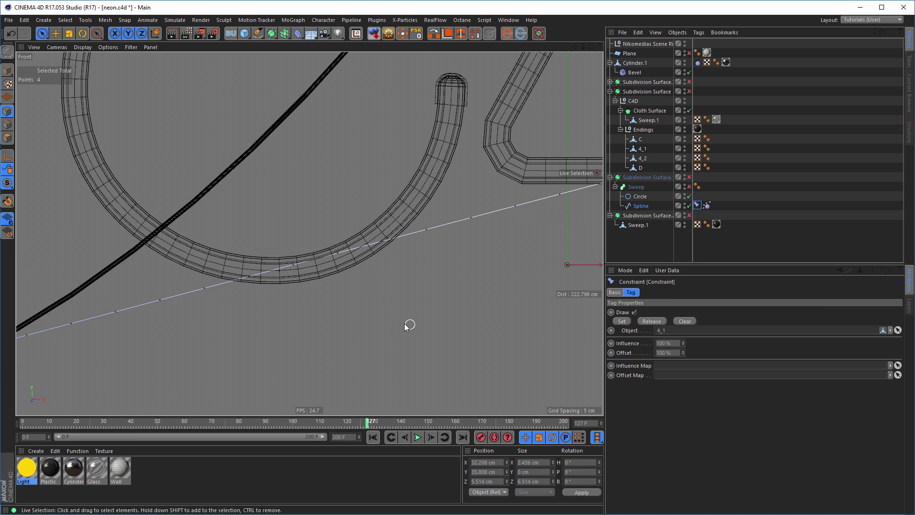
scroll(407, 323, down, 5)
alt+middle_drag(360, 241, 359, 236)
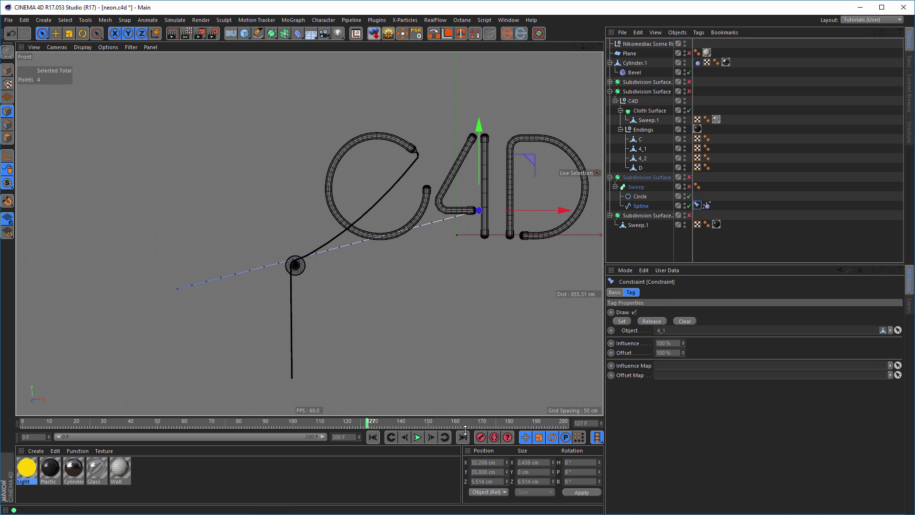
click(418, 438)
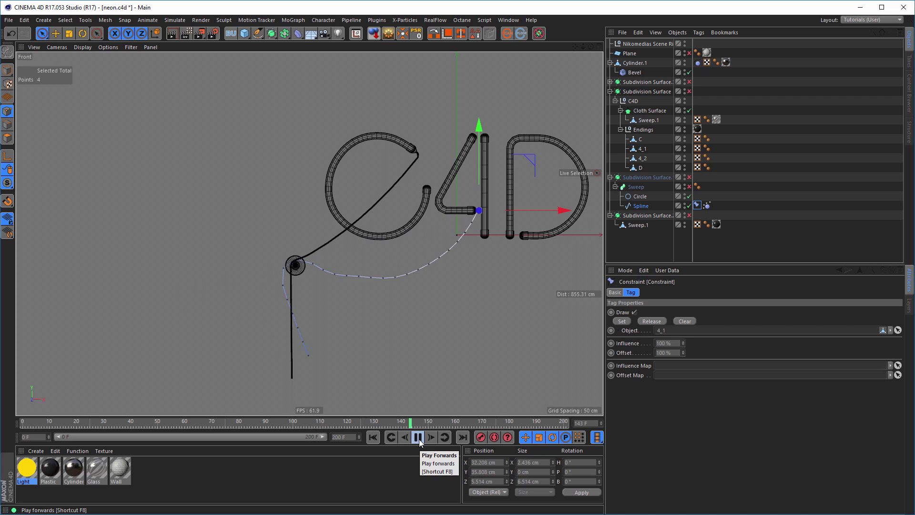
click(418, 438)
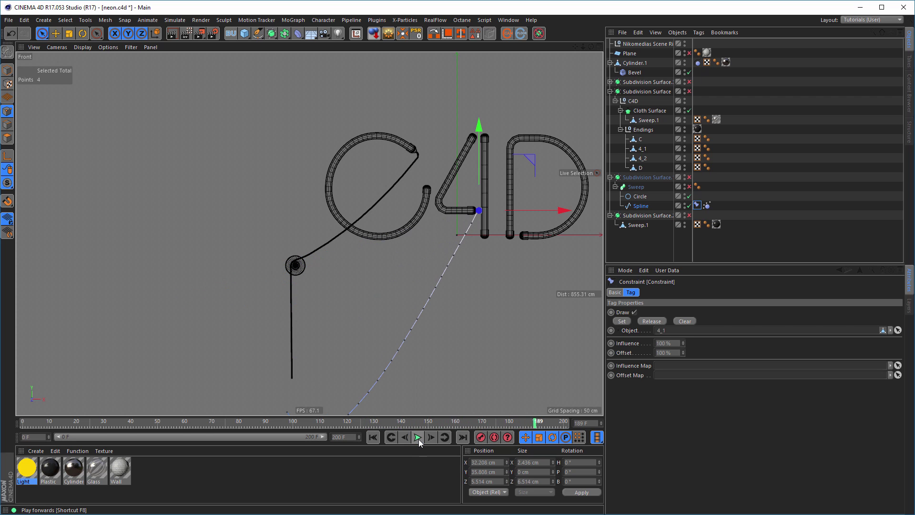
click(419, 437)
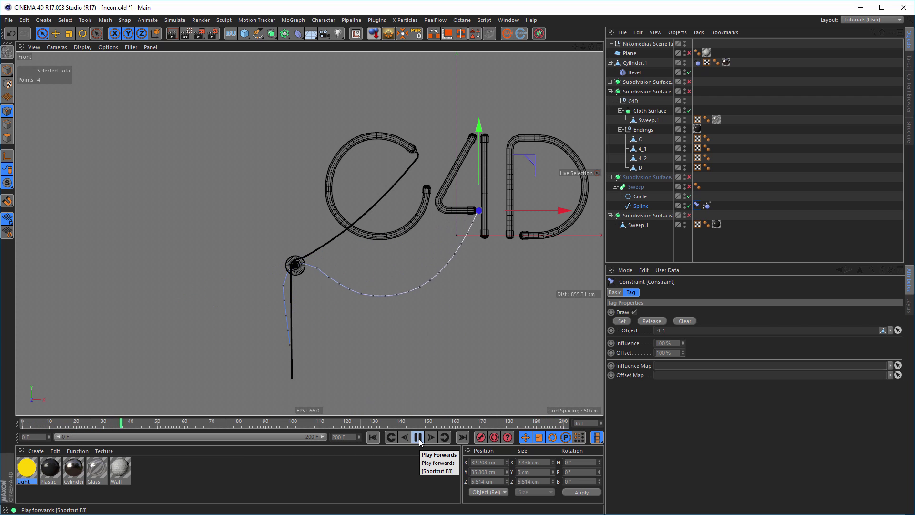
click(418, 437)
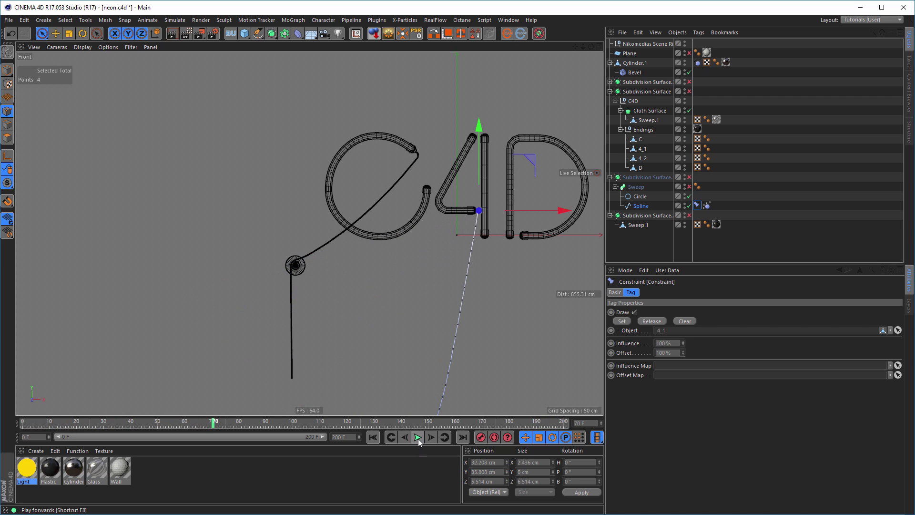
click(372, 437)
Select the five spline points around the cylinder in the front view and subdivide the segments between them twice
alt+right_drag(284, 265, 452, 272)
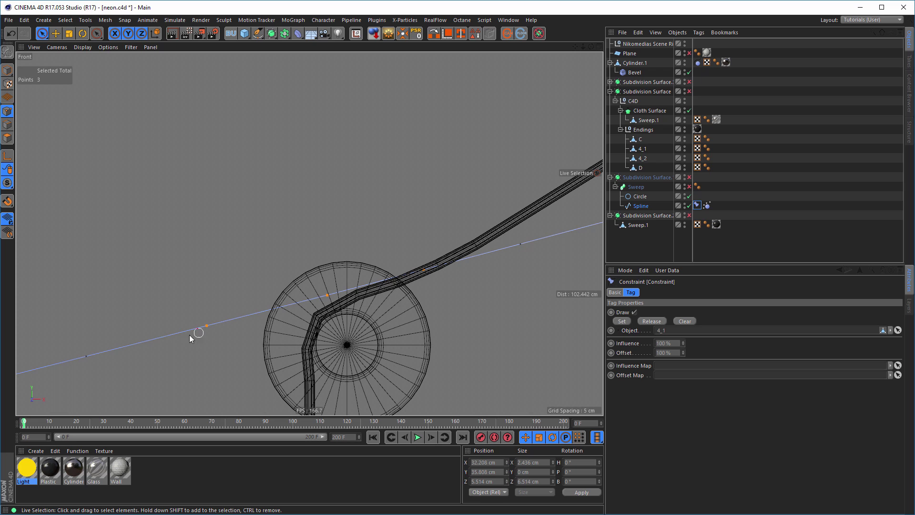
shift+click(519, 245)
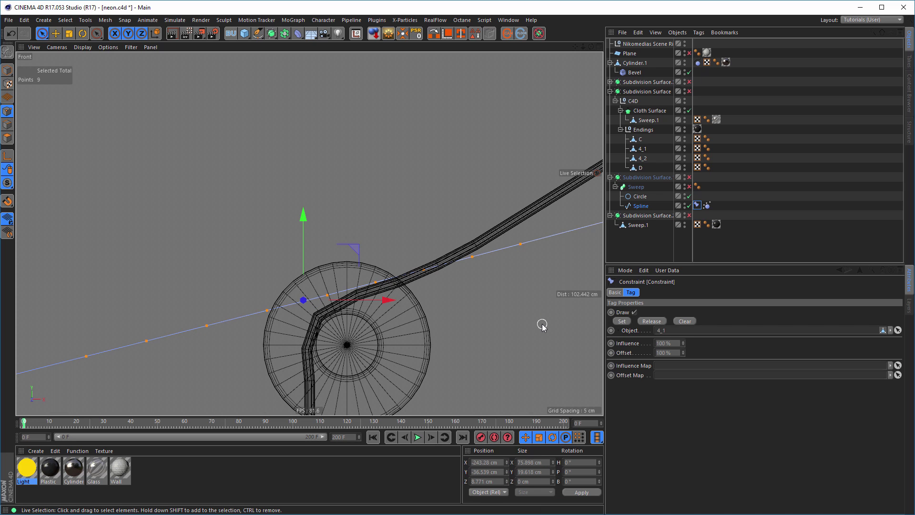
scroll(427, 291, down, 10)
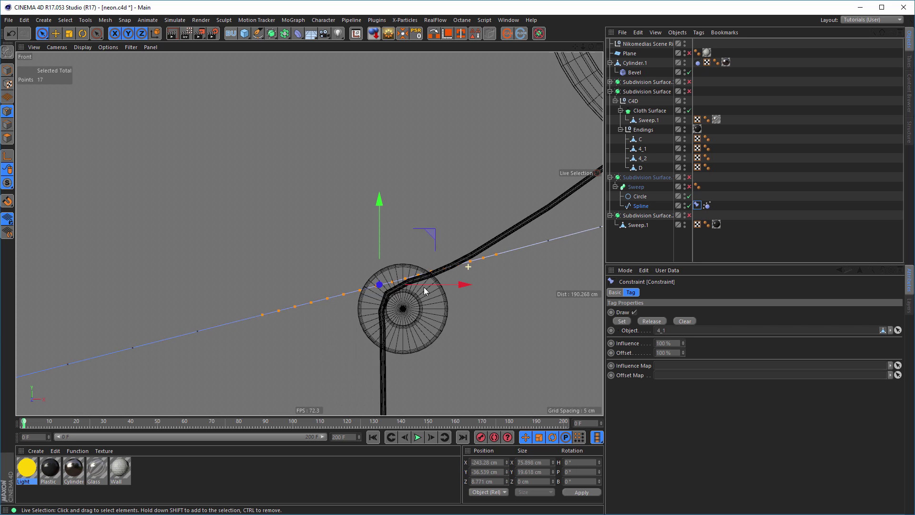
Reselect the first four spline points at the 4's ending in the top view and set them as the constrained points
click(441, 307)
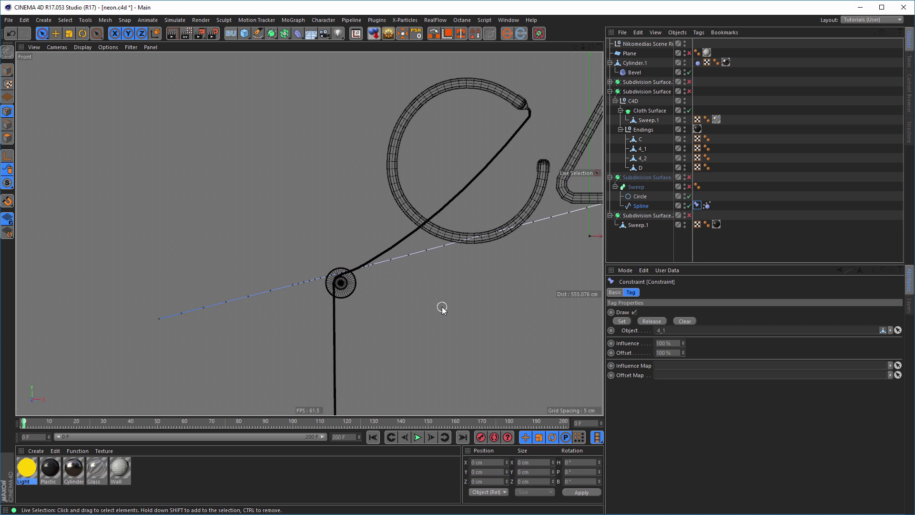
middle_drag(505, 230, 256, 302)
middle_click(352, 304)
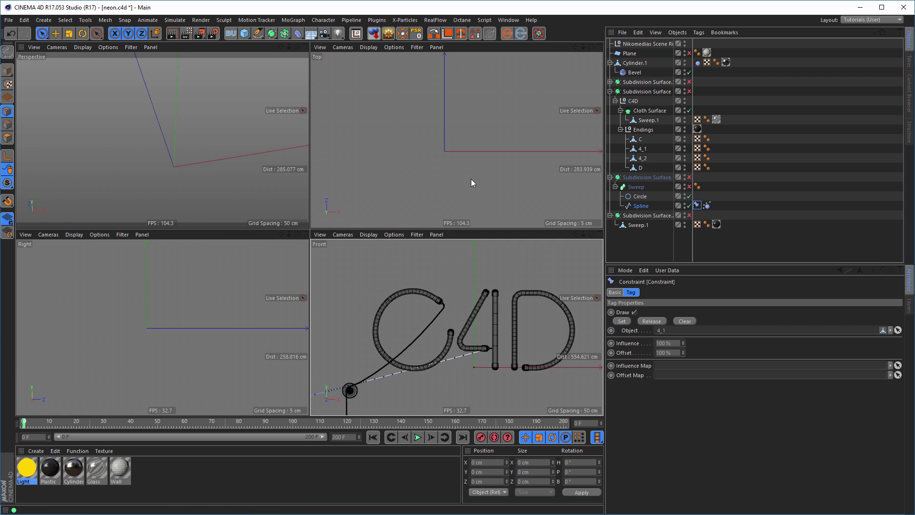
middle_click(471, 179)
alt+right_drag(348, 250, 403, 207)
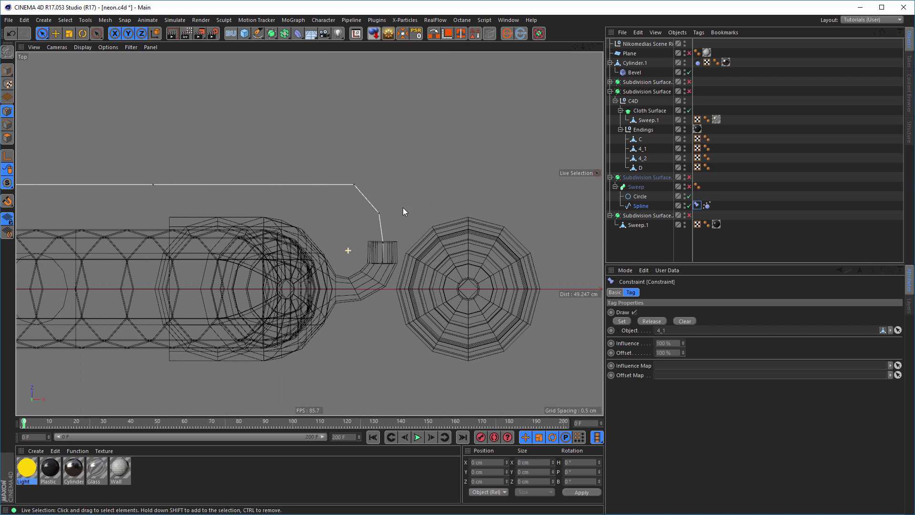
drag(353, 184, 387, 220)
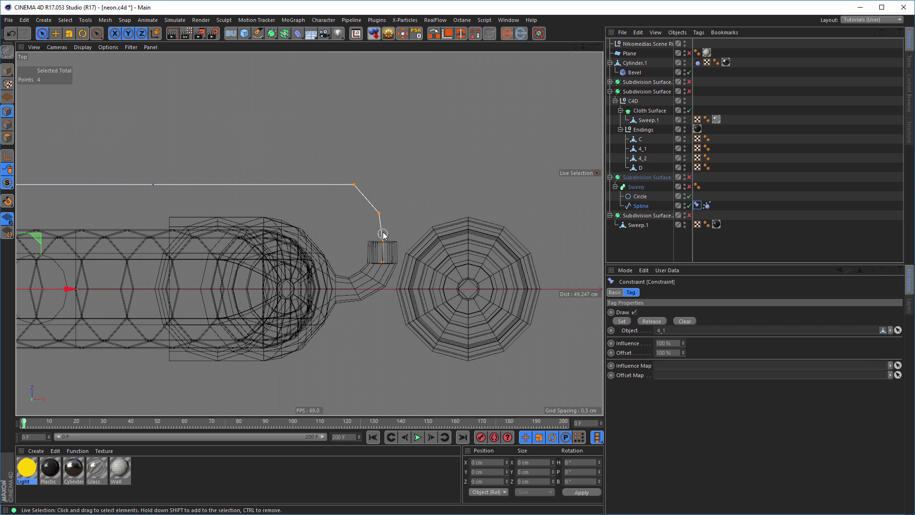
click(622, 321)
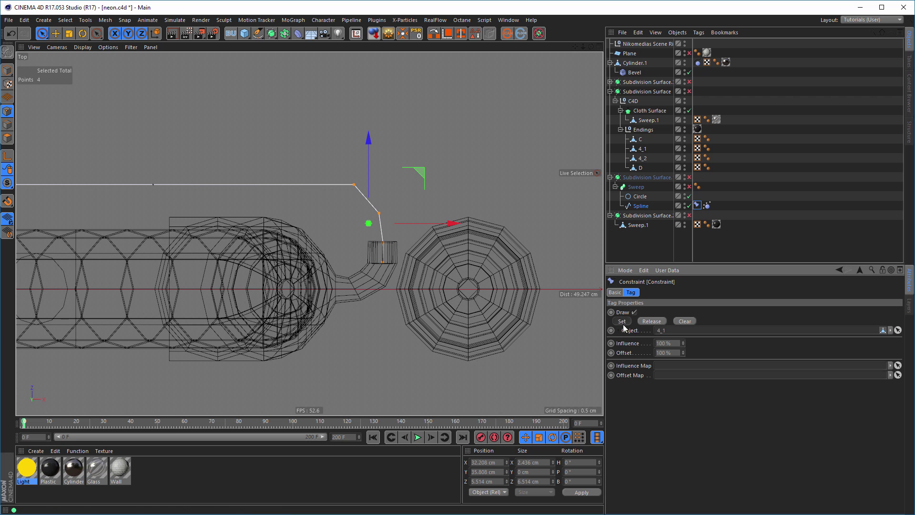
Play the cable's spline dynamics simulation in the front view, stop it, and return to frame 0
middle_click(332, 355)
middle_click(394, 334)
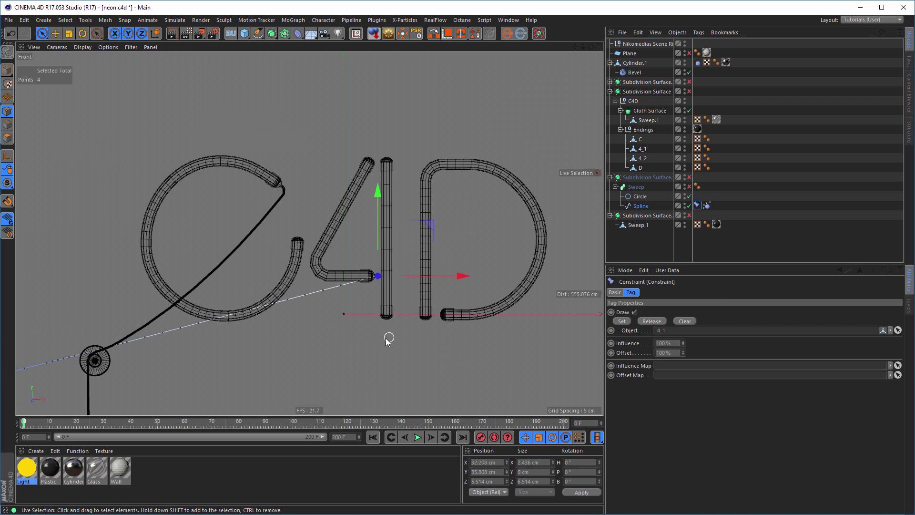
scroll(305, 330, down, 5)
scroll(340, 282, up, 5)
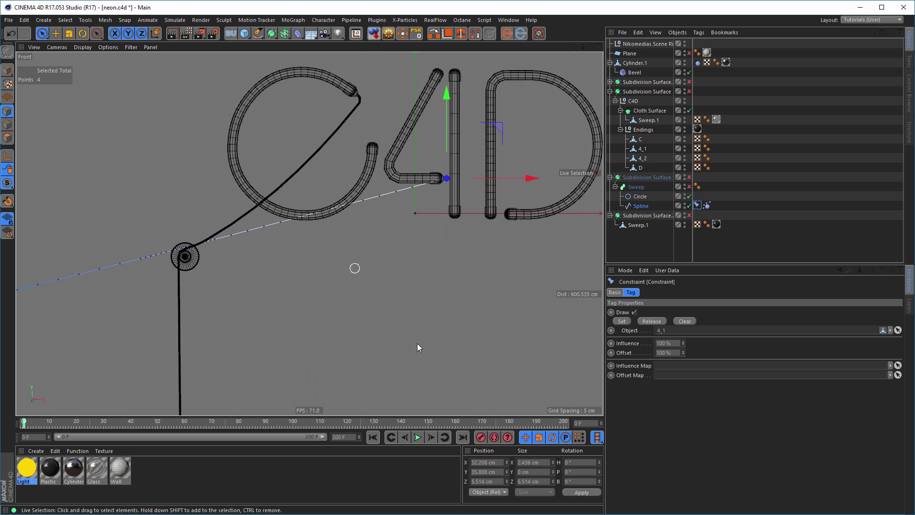
click(418, 438)
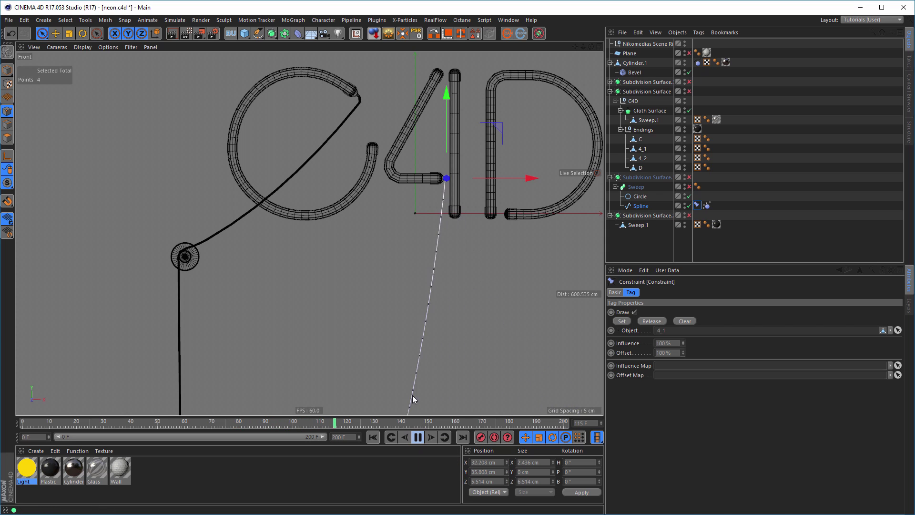
click(418, 437)
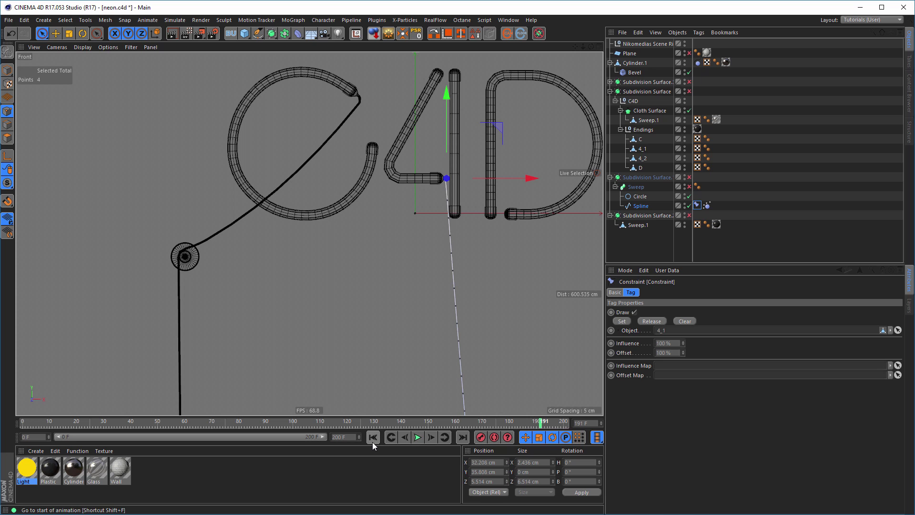
click(373, 438)
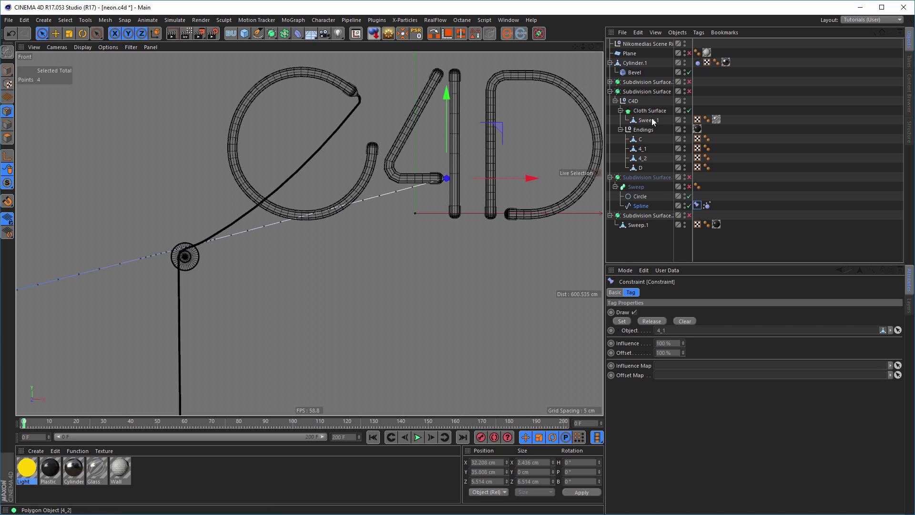
Set the cylinder's Hair Collider friction to 100% and bounce to 10%, and run the simulation to frame 128
click(697, 63)
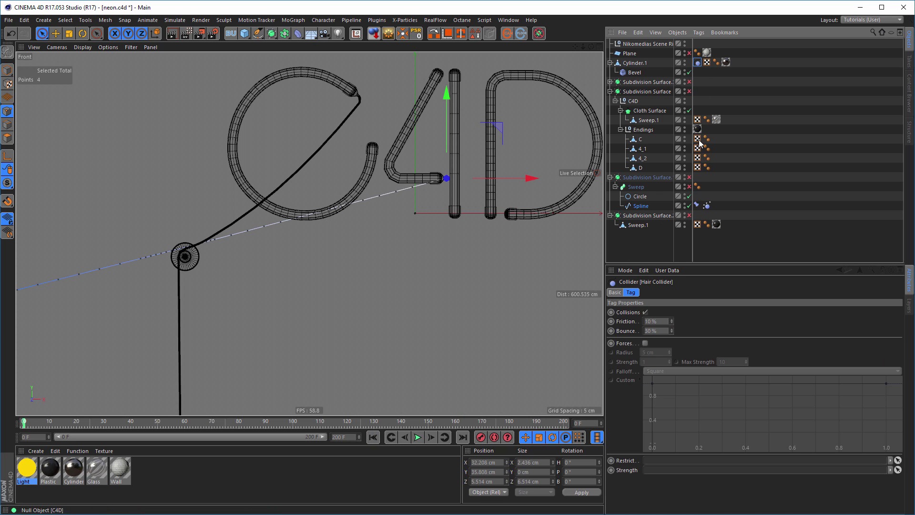
click(647, 322)
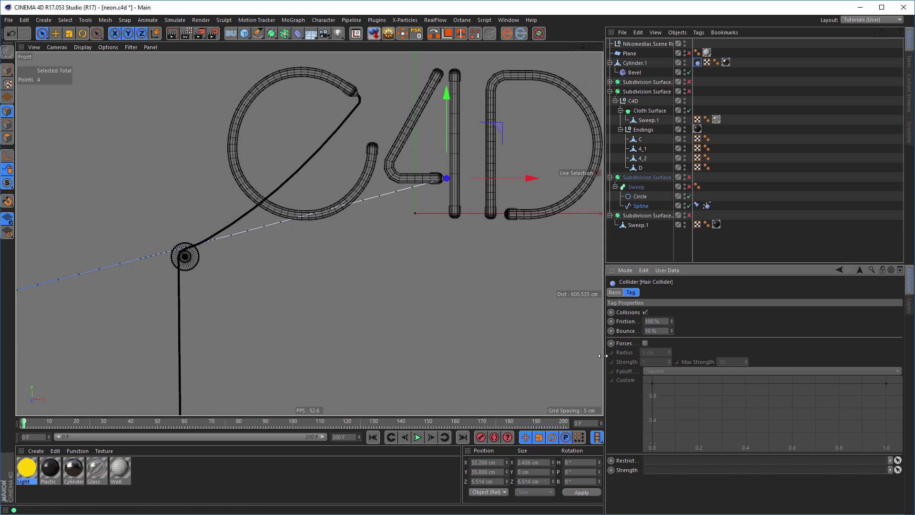
click(418, 437)
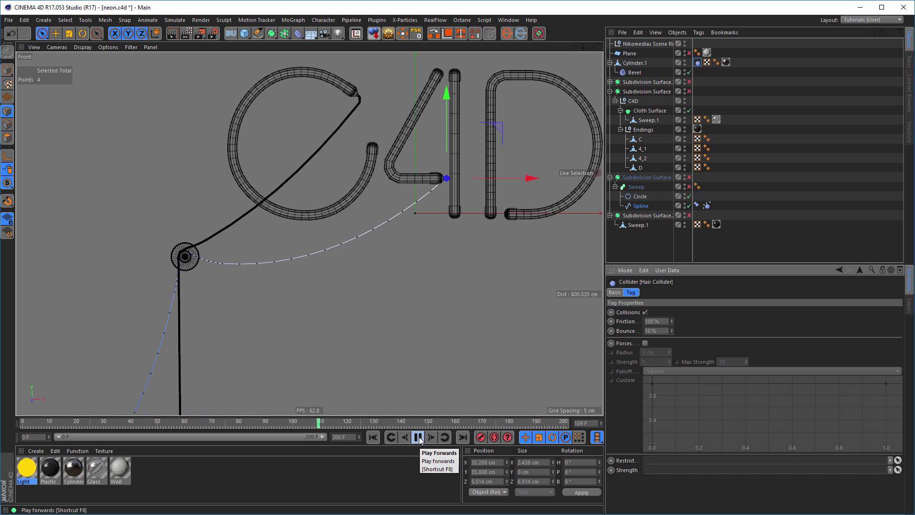
click(419, 438)
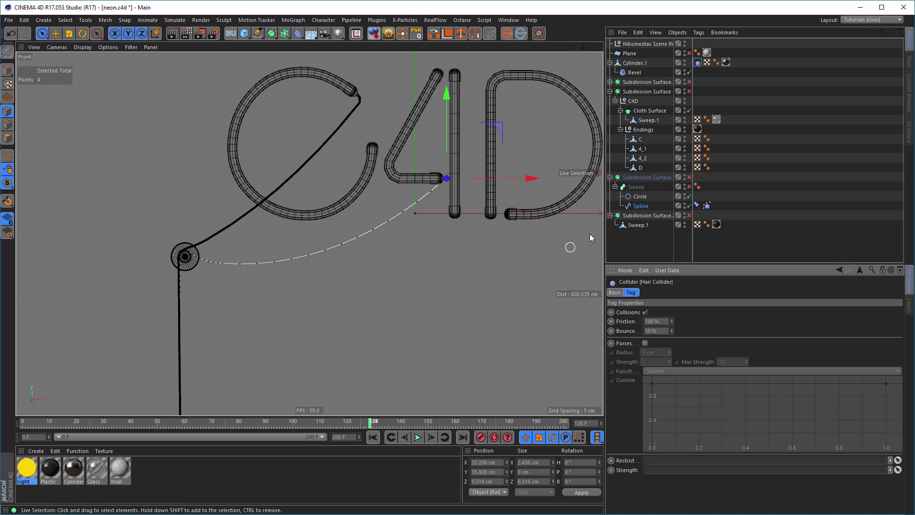
Enable the cable's Sweep and its parent Subdivision Surface, and inspect the cable wrapped around the cylinder in the perspective view
click(689, 186)
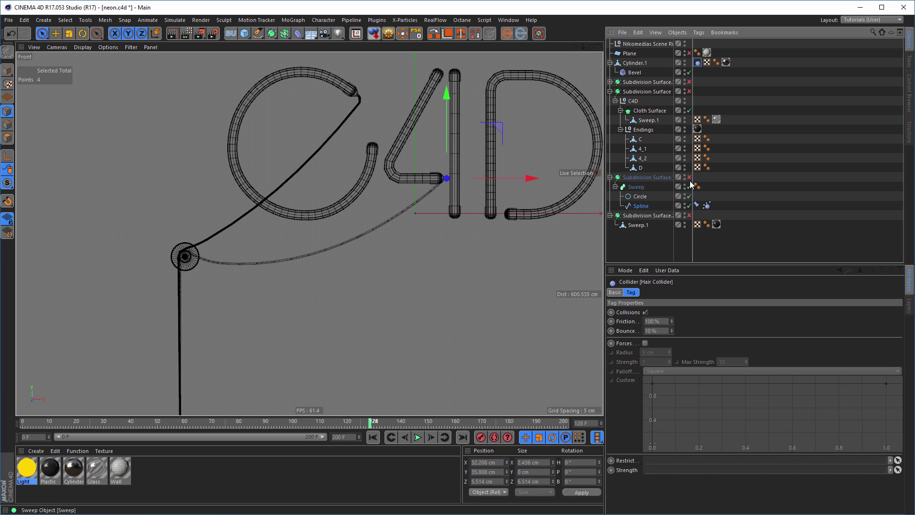
middle_click(408, 266)
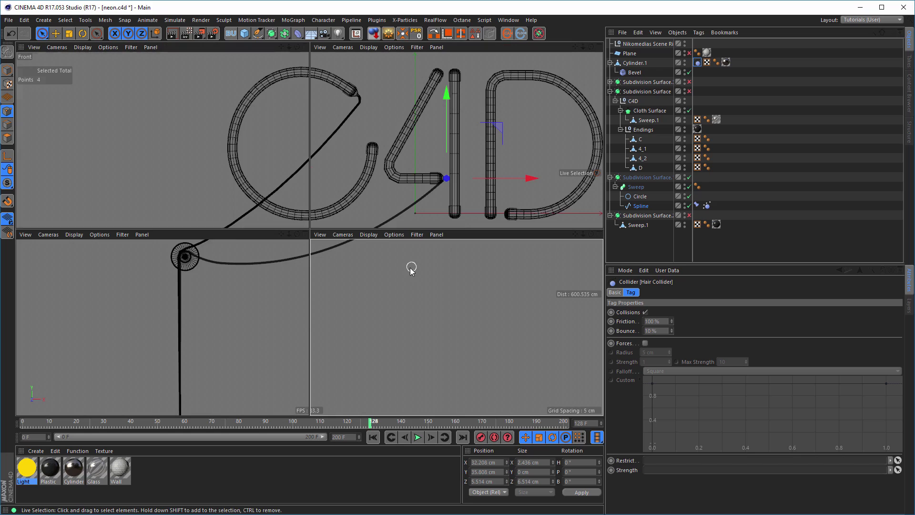
middle_click(205, 190)
alt+drag(213, 197, 247, 353)
alt+right_drag(272, 359, 377, 339)
alt+drag(340, 350, 277, 382)
alt+middle_drag(282, 367, 297, 286)
mouse_move(353, 296)
alt+mouse_down()
mouse_move(377, 296)
mouse_move(366, 284)
alt+mouse_up()
alt+right_drag(366, 284, 413, 283)
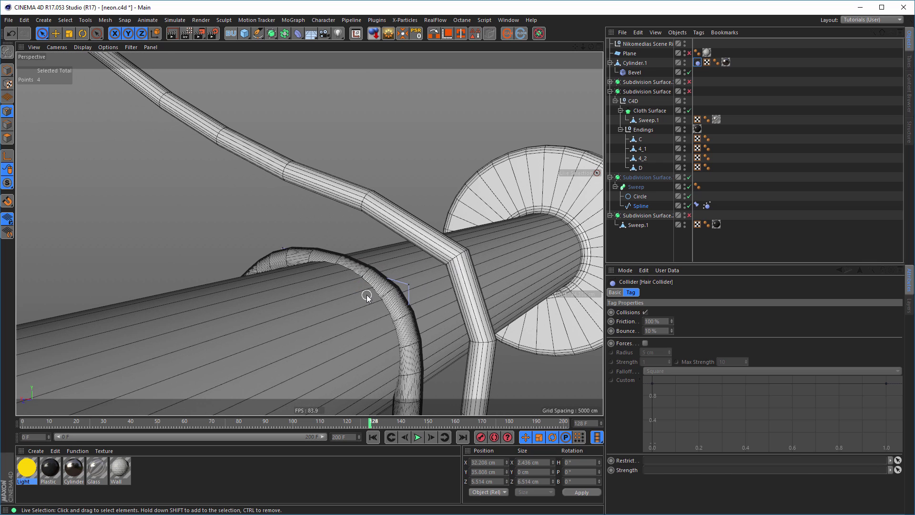
Open the spline's dynamics properties and examine the cable at the 4's ending and where it rests on the cylinder
click(707, 206)
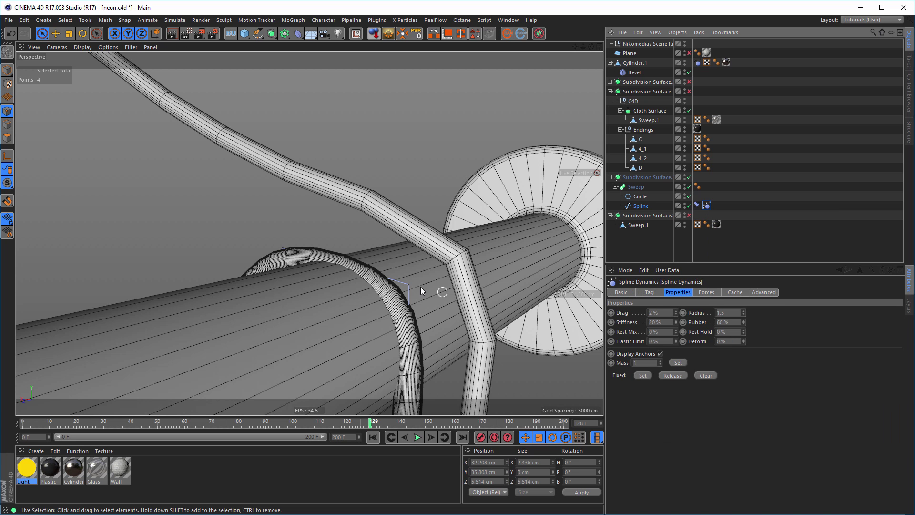
alt+right_drag(356, 284, 309, 294)
alt+middle_drag(309, 294, 377, 256)
alt+right_drag(377, 255, 353, 267)
alt+drag(353, 267, 393, 270)
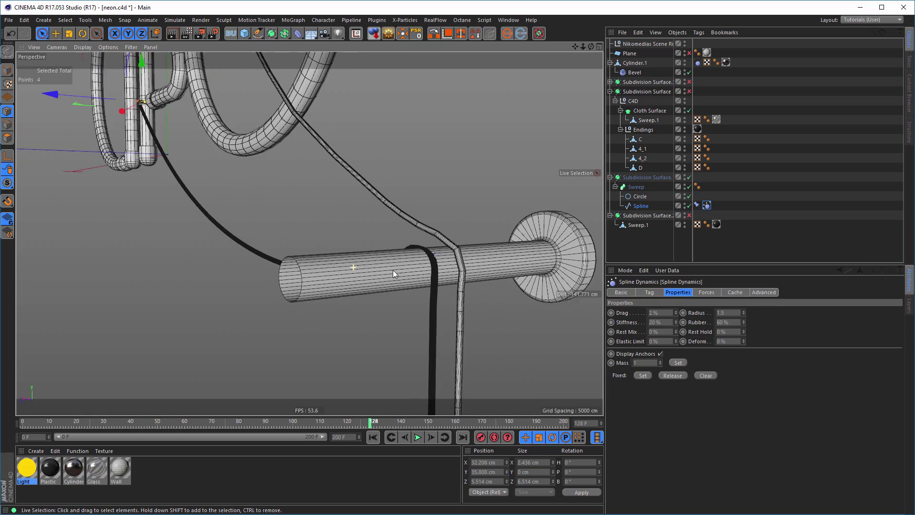
alt+middle_drag(119, 104, 216, 214)
alt+right_drag(216, 214, 379, 217)
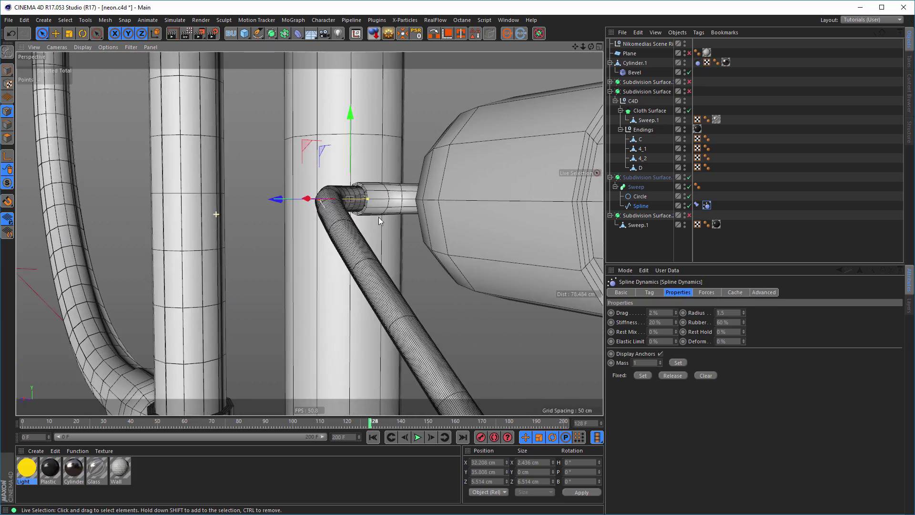
alt+drag(344, 199, 374, 208)
alt+right_drag(349, 206, 200, 244)
alt+middle_drag(347, 196, 254, 100)
alt+right_drag(341, 168, 200, 215)
alt+middle_drag(497, 273, 357, 203)
alt+right_drag(490, 260, 594, 258)
alt+middle_drag(490, 257, 415, 249)
alt+right_drag(415, 249, 469, 243)
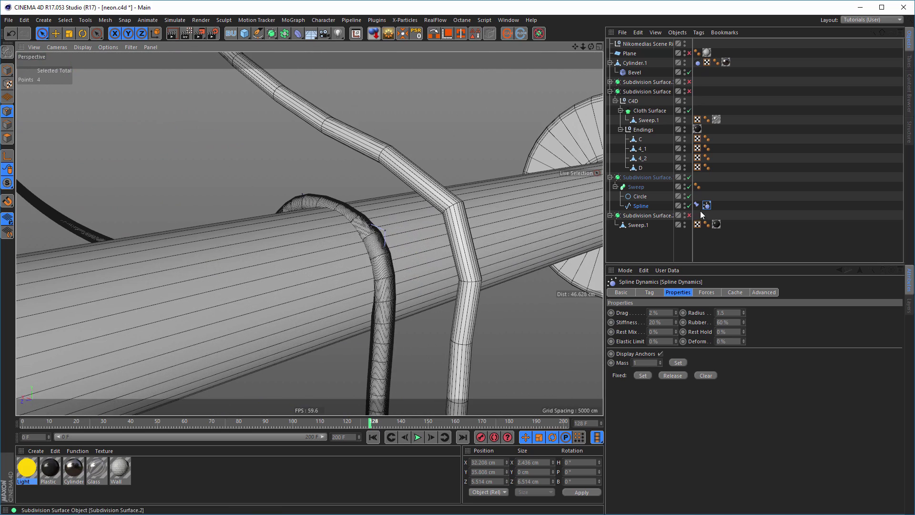
Test a spline dynamics radius of 2 by simulating from frame 0, and raise the radius to 2.5 back at frame 0
click(722, 313)
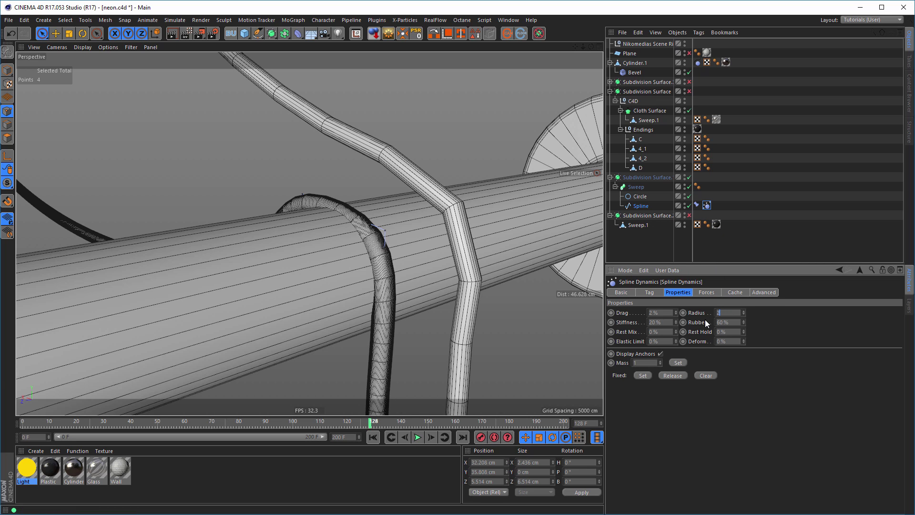
click(374, 438)
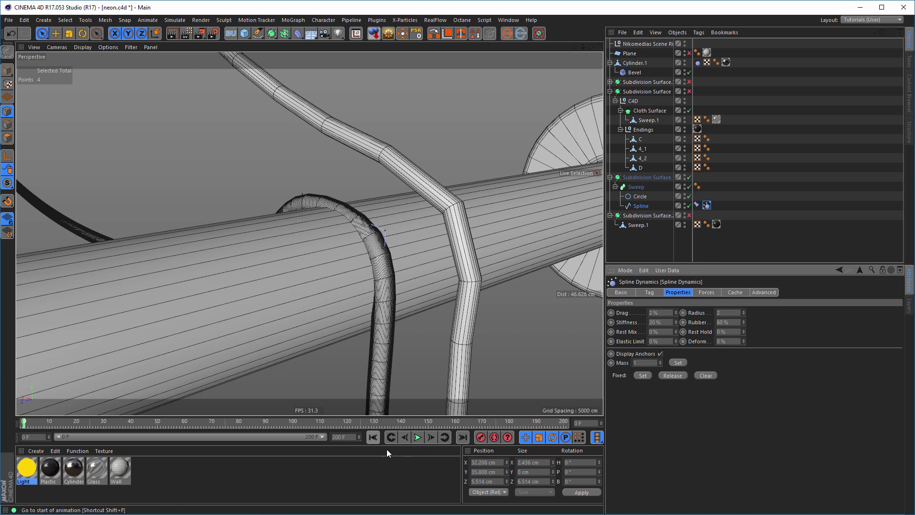
click(418, 437)
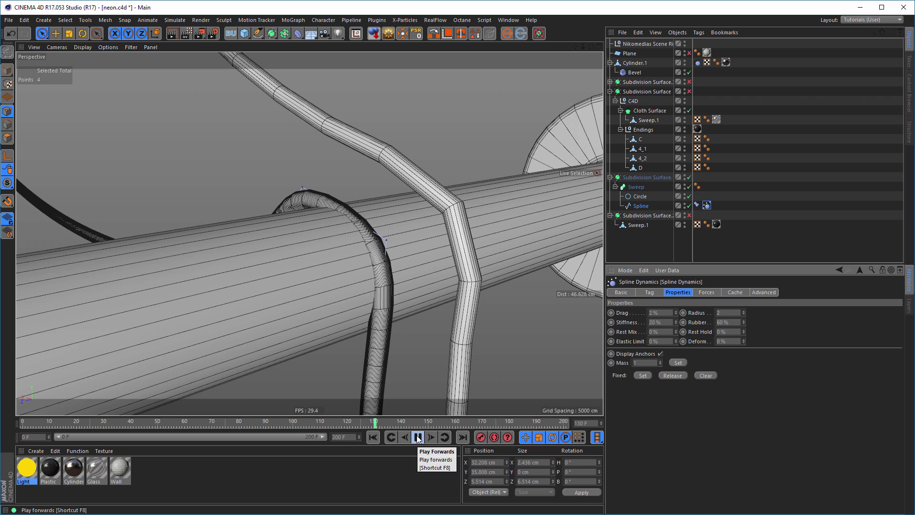
click(418, 438)
click(373, 438)
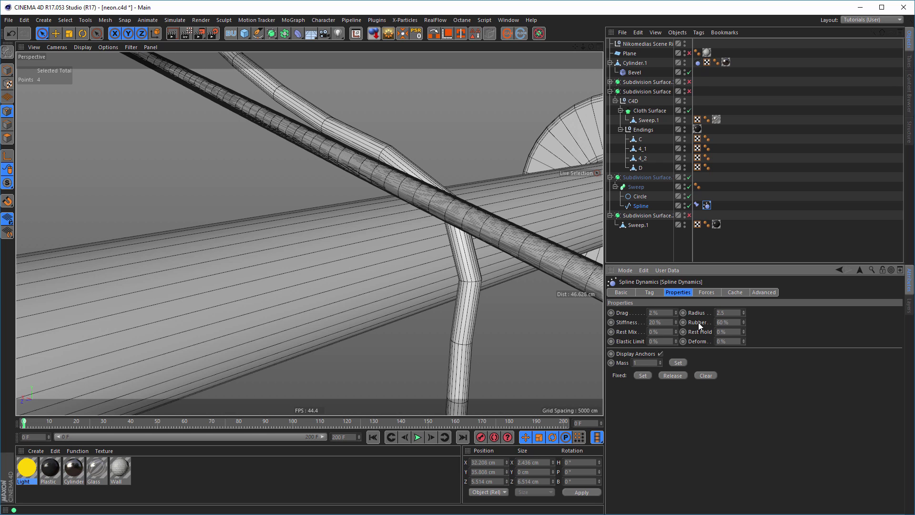
Set the project's expert dynamics to 40 steps per frame, and replay the simulation around the cylinder before returning to frame 0
key(ctrl+d)
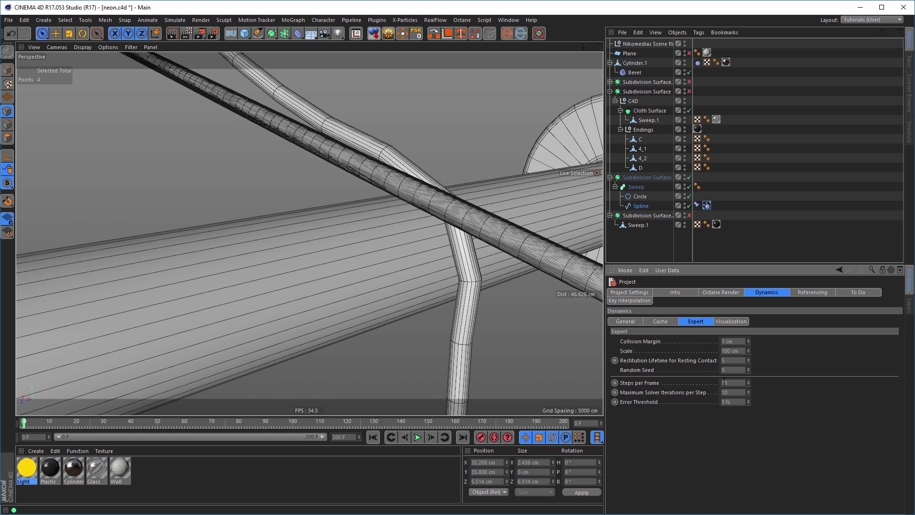
double_click(729, 382)
text(40)
key(Return)
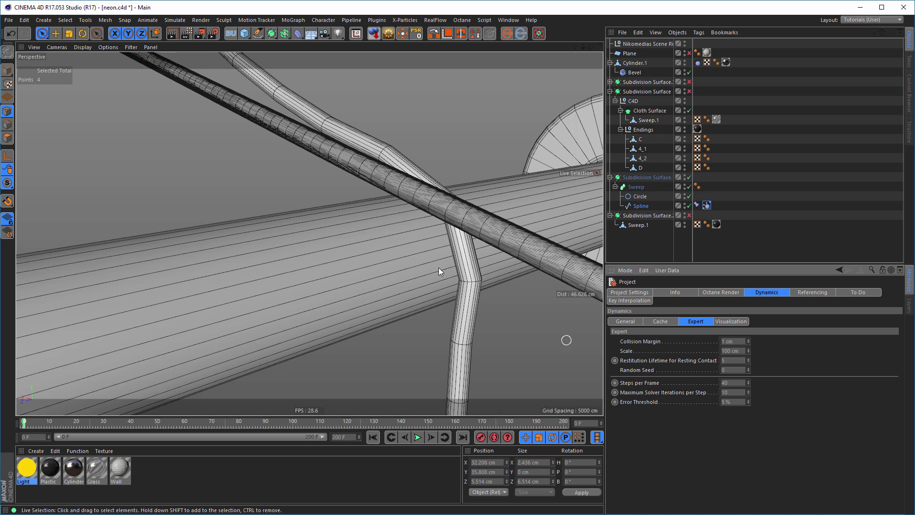
click(418, 437)
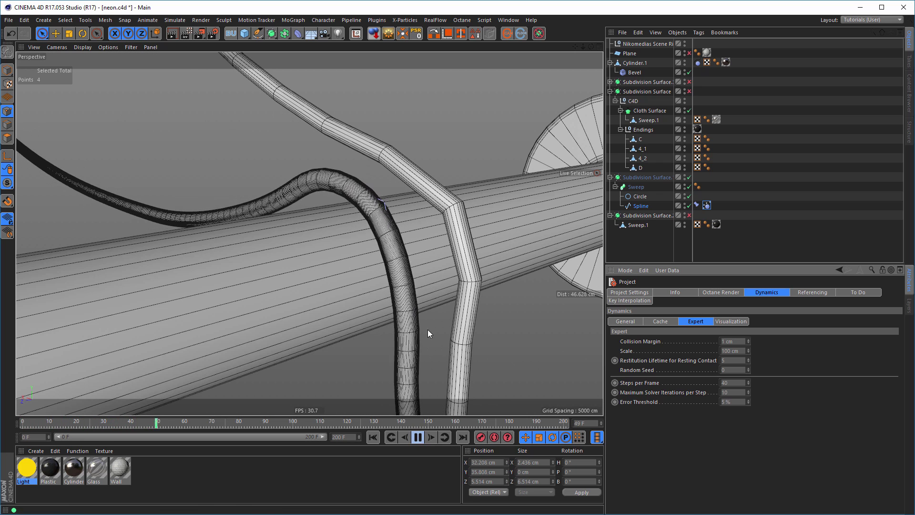
mouse_move(396, 265)
alt+mouse_down()
mouse_move(319, 291)
mouse_move(326, 285)
alt+mouse_up()
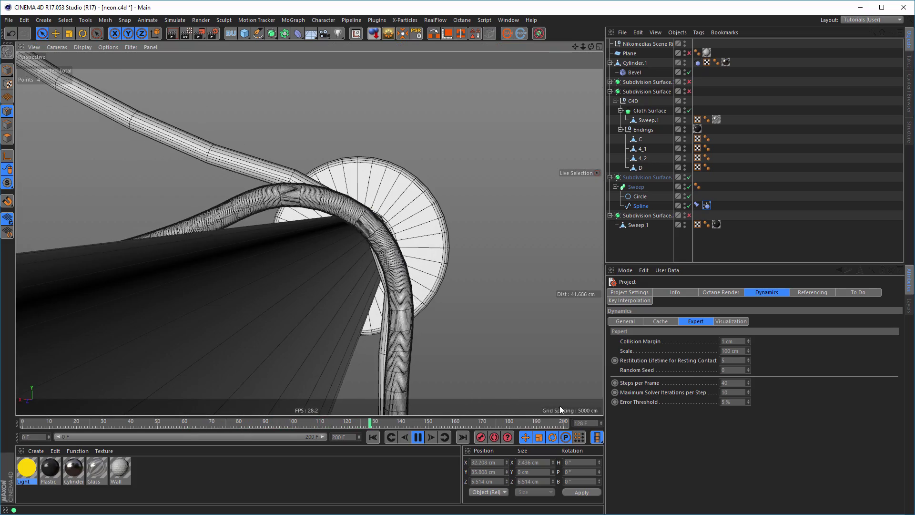
click(413, 438)
click(390, 437)
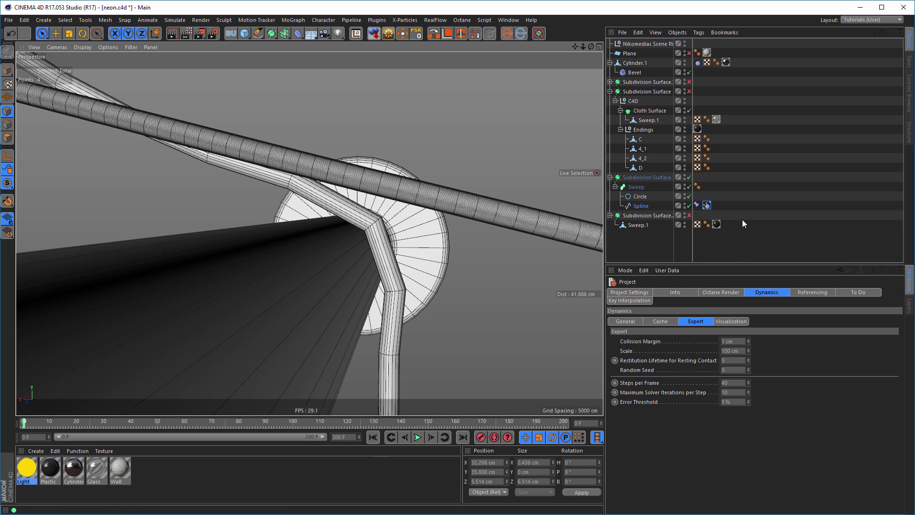
Test a spline dynamics radius of 1.5 by simulating the cable, and return to frame 0
click(707, 206)
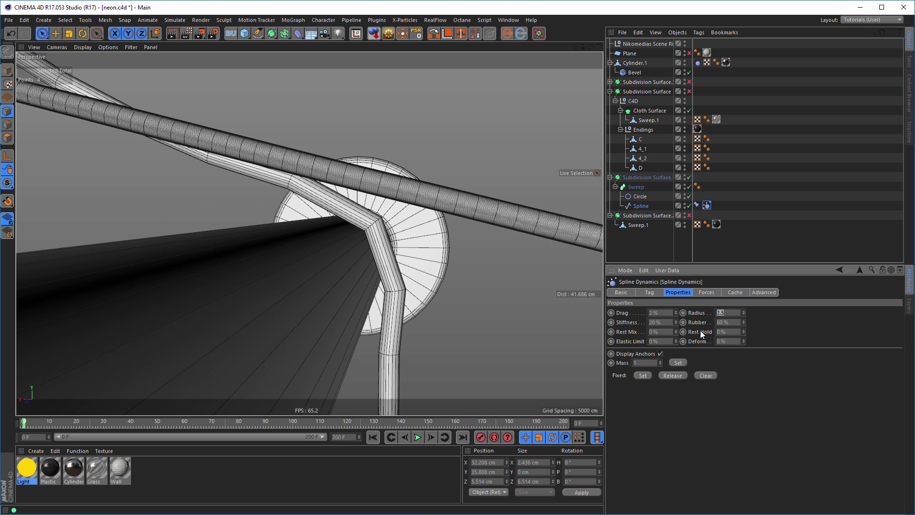
click(417, 440)
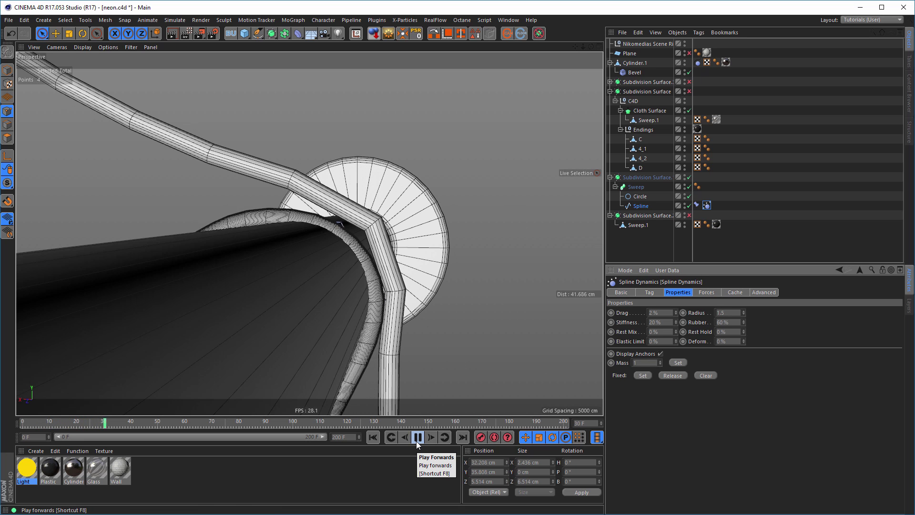
click(417, 441)
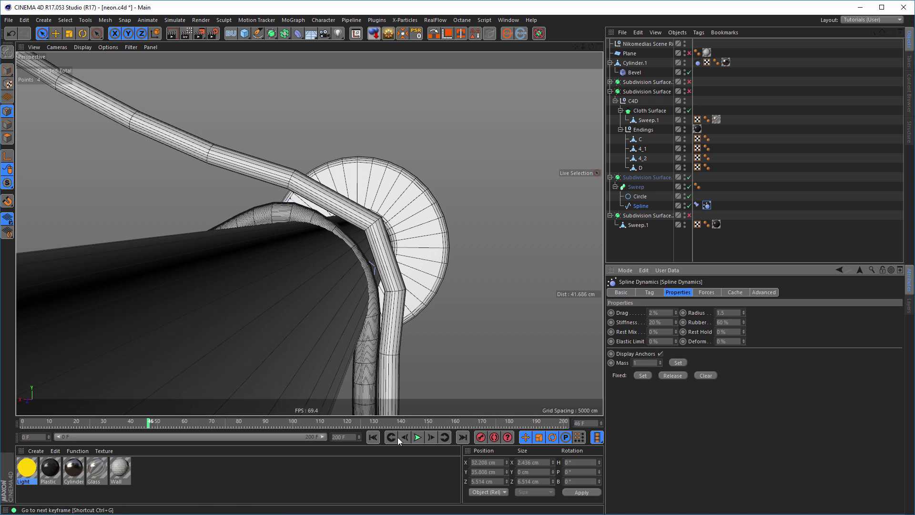
click(373, 437)
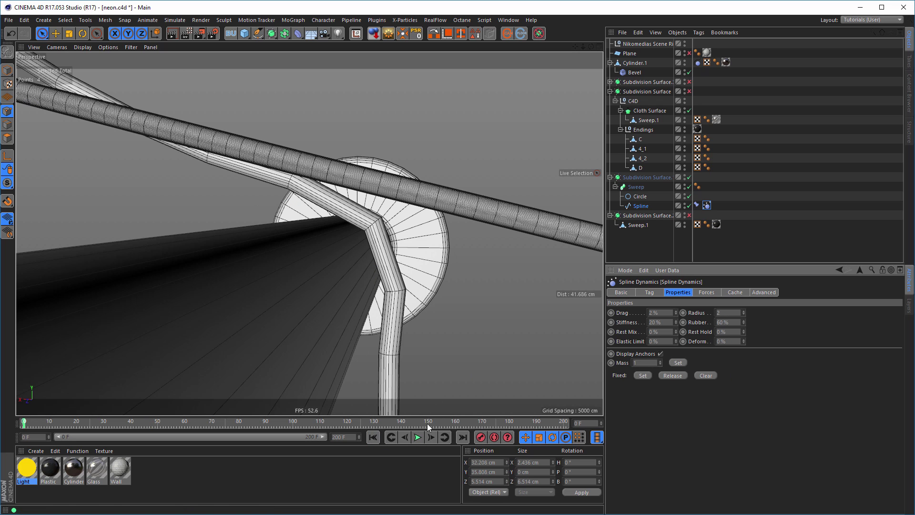
Test spline dynamics radii of 2 and 2.3 by replaying the cable's simulation over the cylinder
click(418, 438)
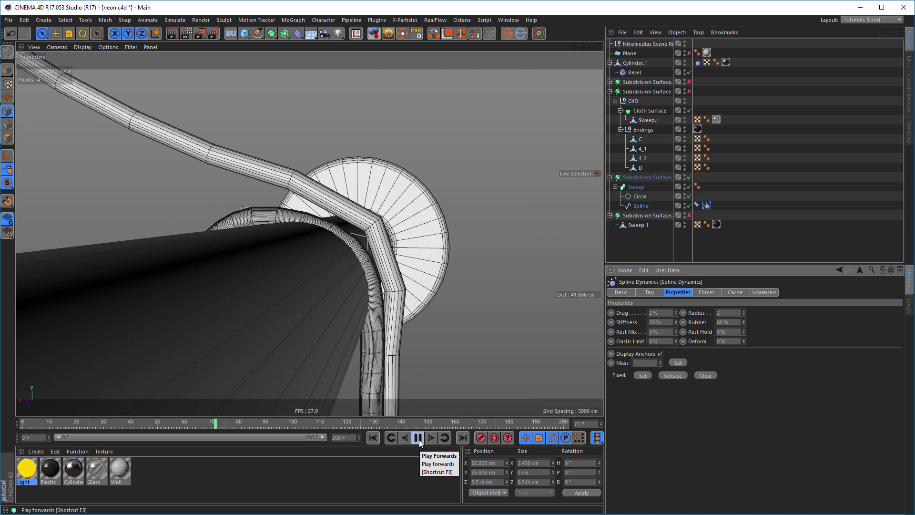
click(418, 438)
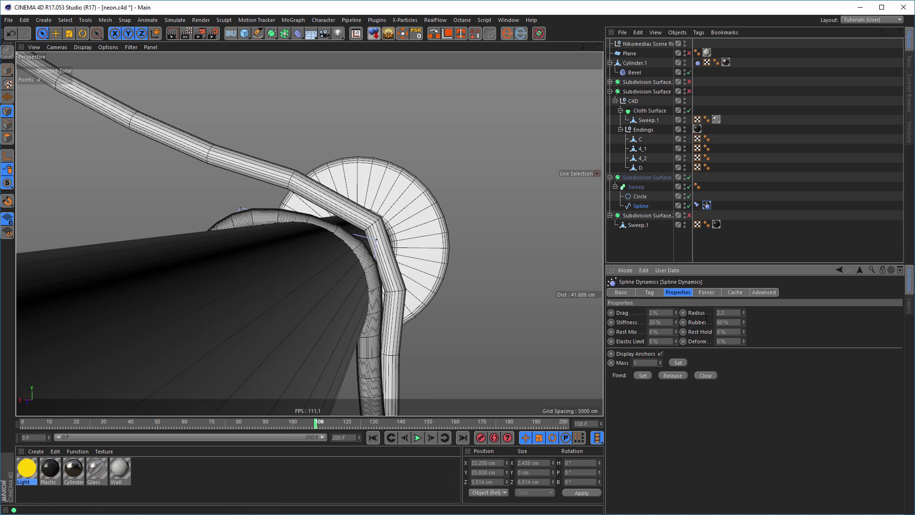
click(418, 437)
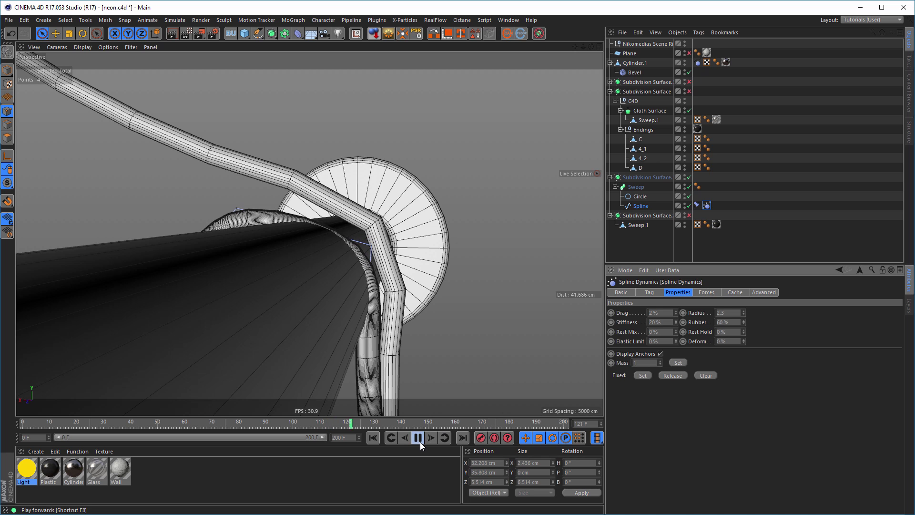
click(372, 438)
click(418, 438)
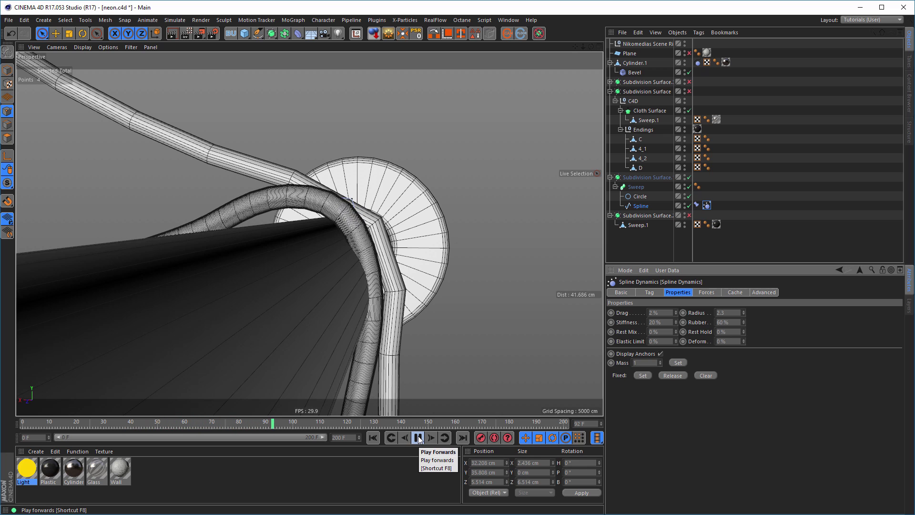
click(419, 438)
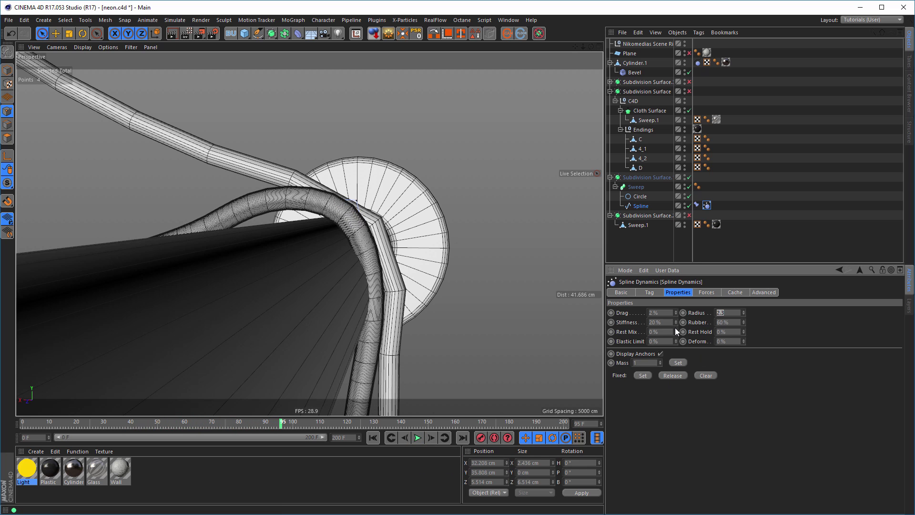
Set the spline dynamics radius to 1.5 and simulate from frame 0 to frame 127 in the front view
text(1)
text(,5)
middle_click(422, 372)
middle_click(434, 385)
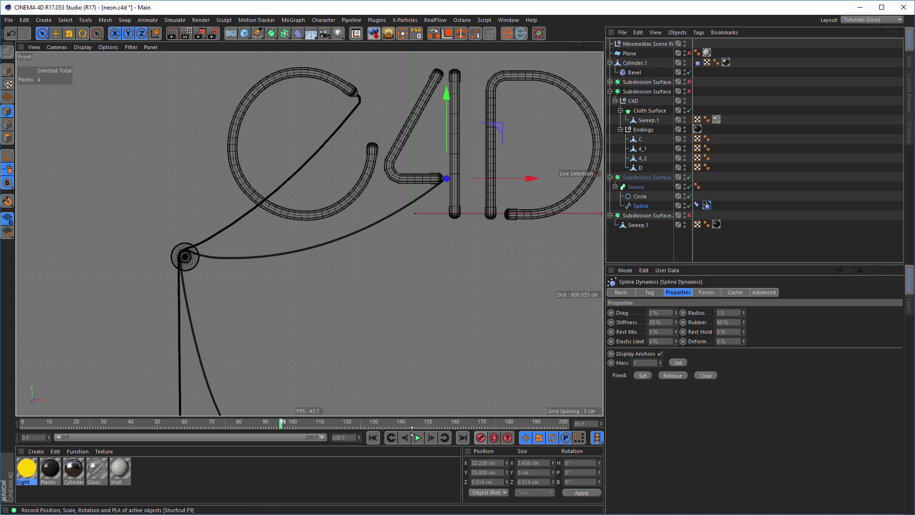
click(373, 437)
click(418, 438)
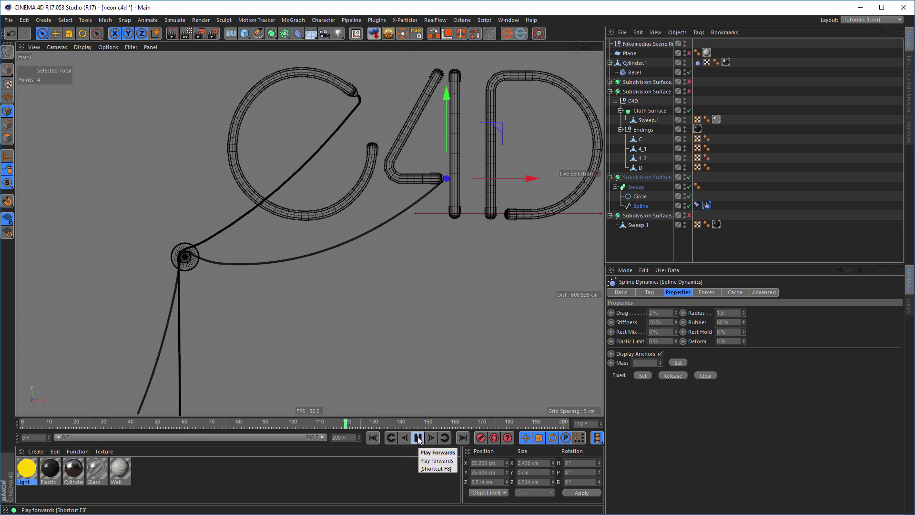
click(418, 437)
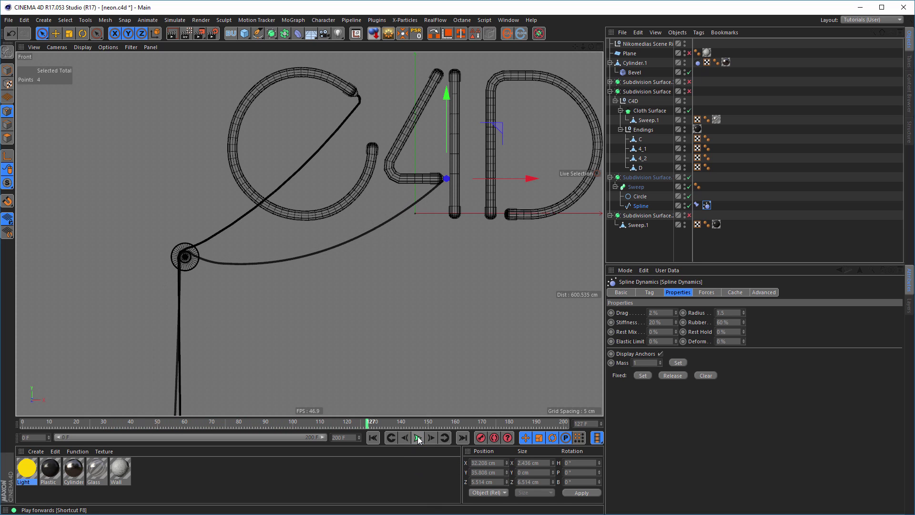
Check the draped cable in the perspective view, duplicate its Sweep outside the Subdivision Surface, and disable and hide the original group
middle_click(426, 287)
middle_click(267, 207)
alt+right_drag(307, 257, 207, 287)
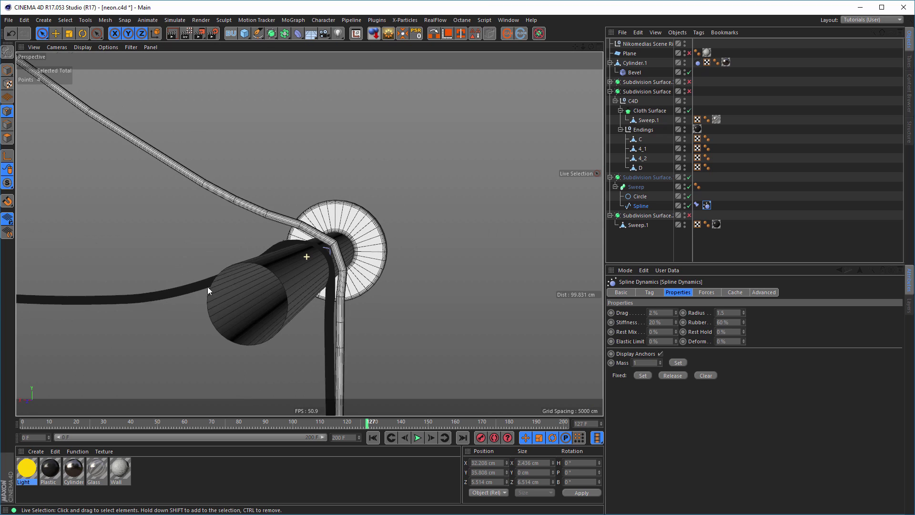
alt+drag(207, 286, 485, 271)
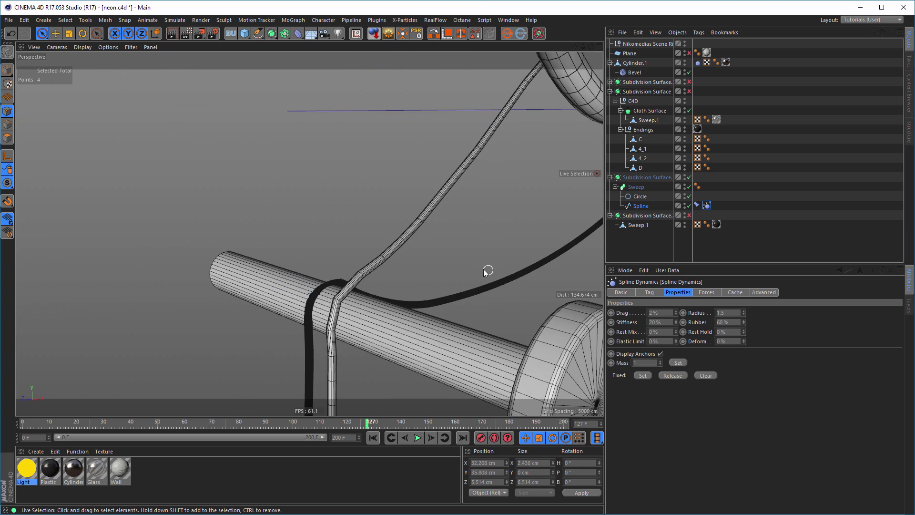
alt+right_drag(466, 271, 458, 271)
alt+drag(457, 272, 356, 311)
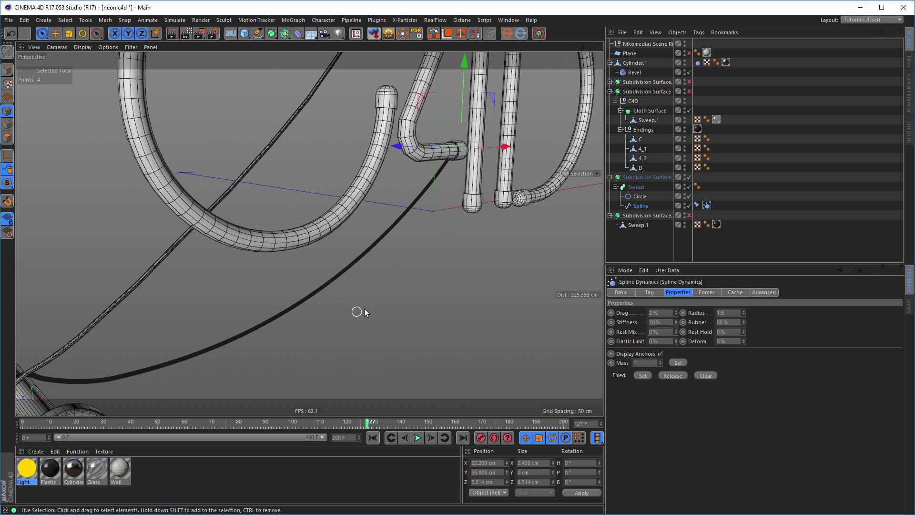
click(637, 188)
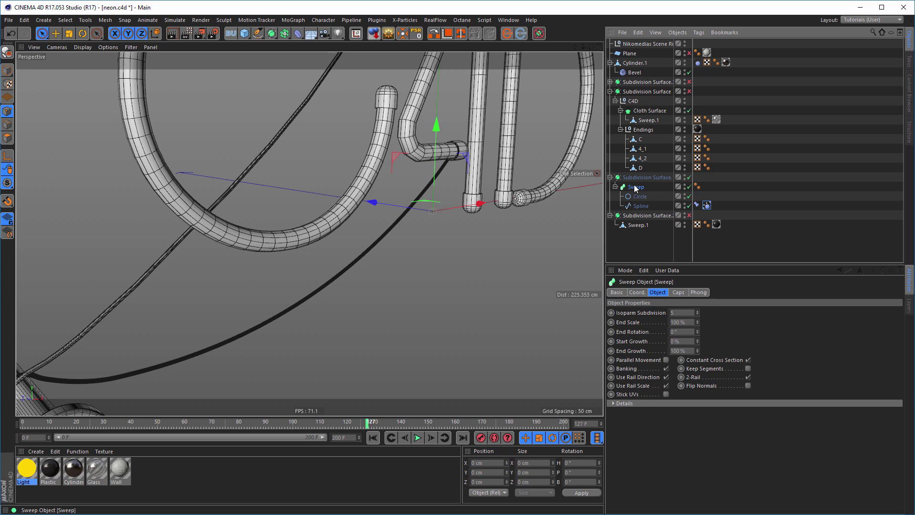
drag(637, 188, 645, 251)
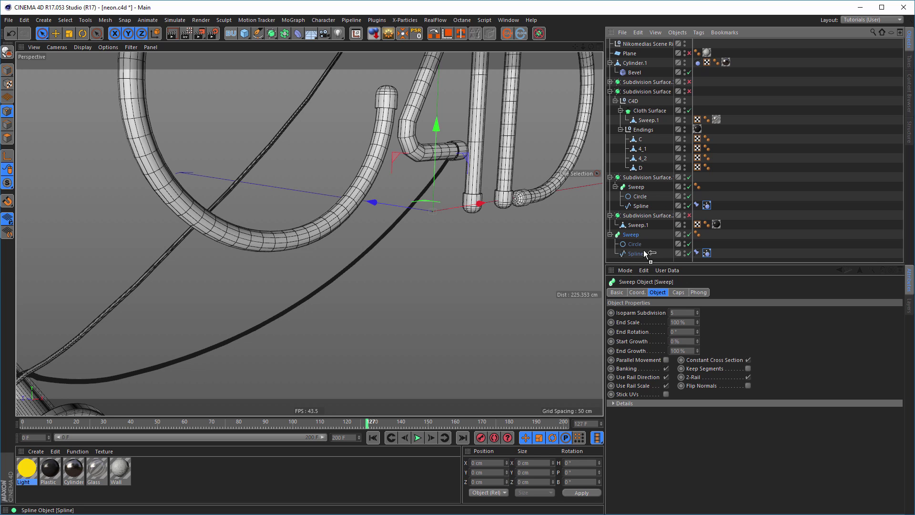
click(689, 177)
click(610, 177)
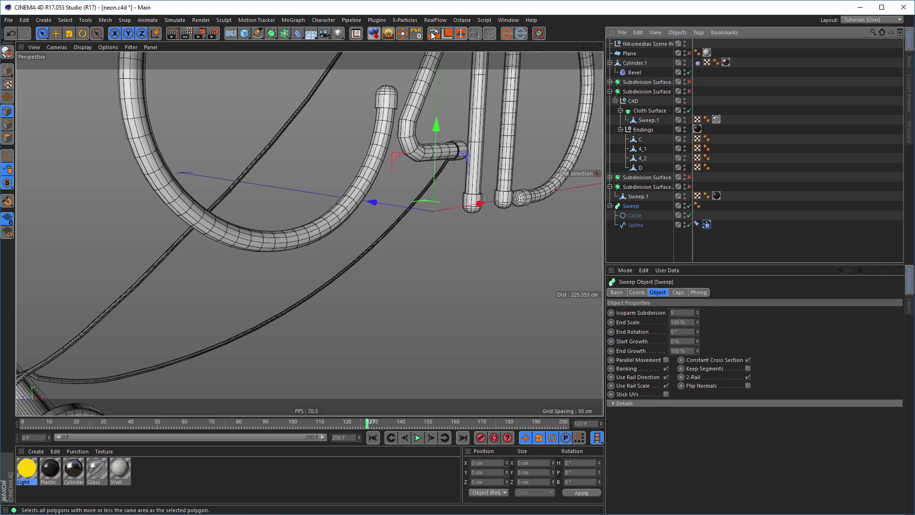
Collapse the duplicated Sweep into a single polygon object and remove its selection tags
click(390, 35)
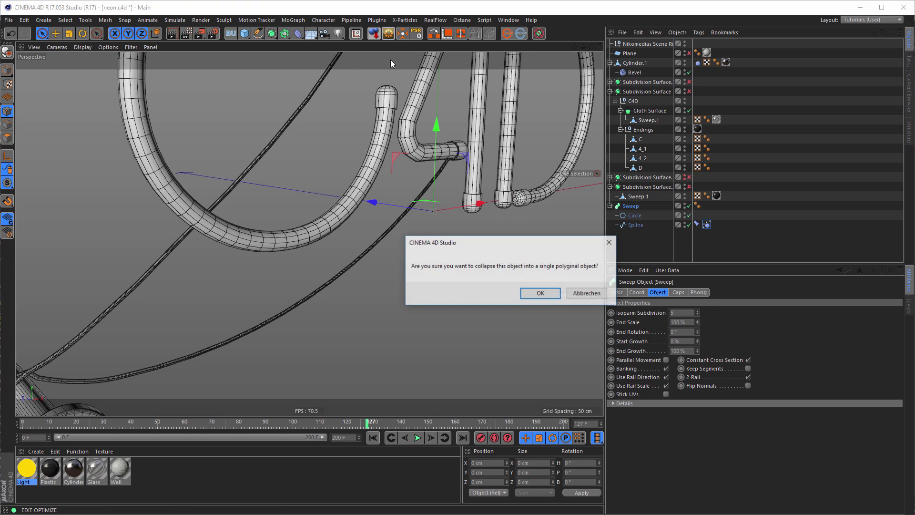
click(551, 294)
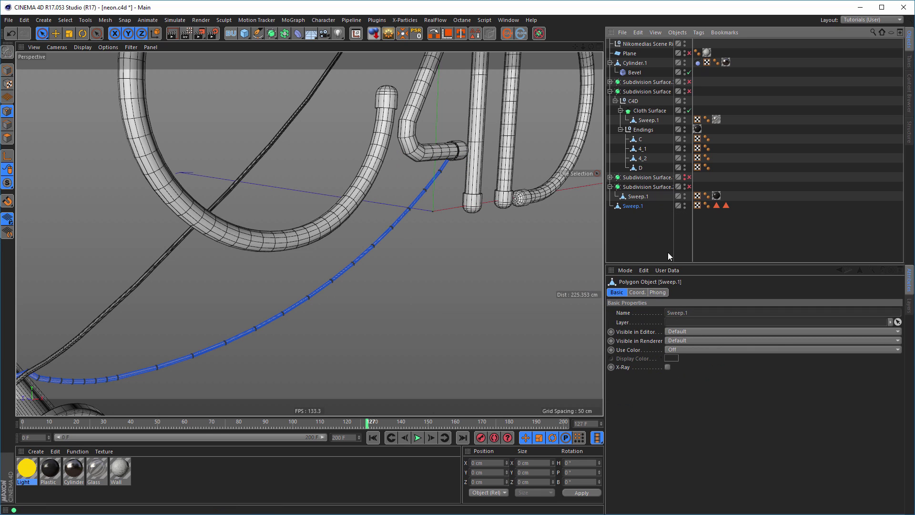
click(751, 228)
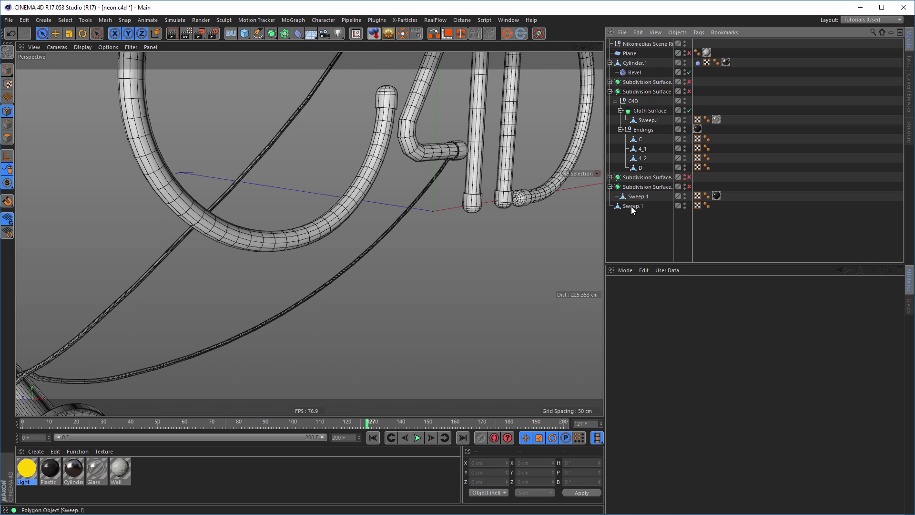
Move the collapsed cable under the first cable's Subdivision Surface and group both cables in a null
drag(631, 207, 641, 188)
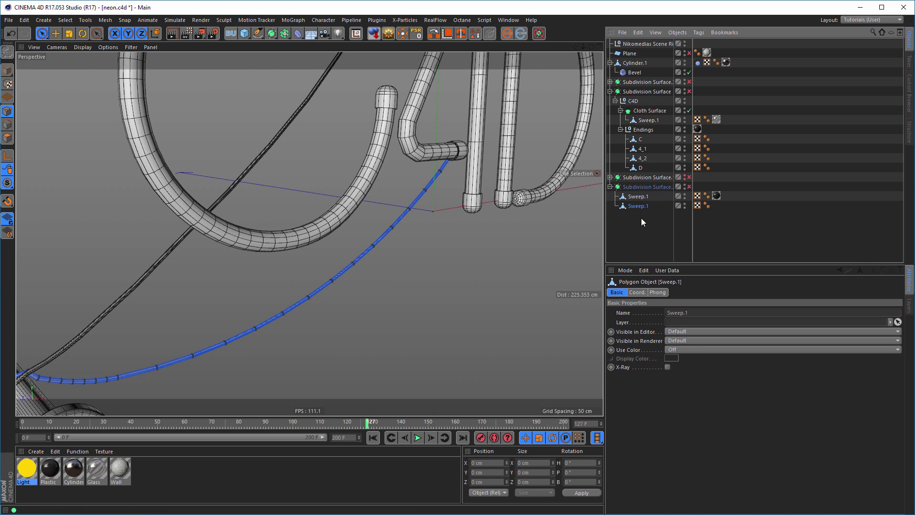
ctrl+click(636, 196)
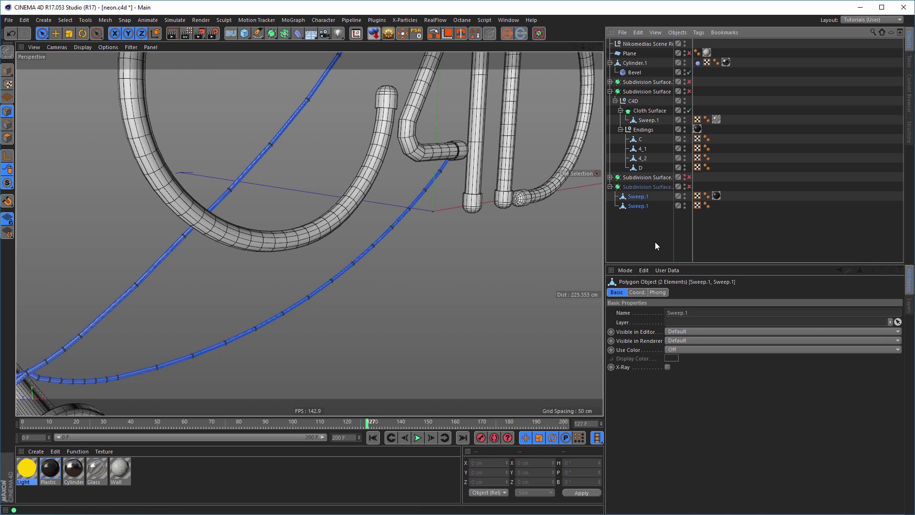
key(alt+g)
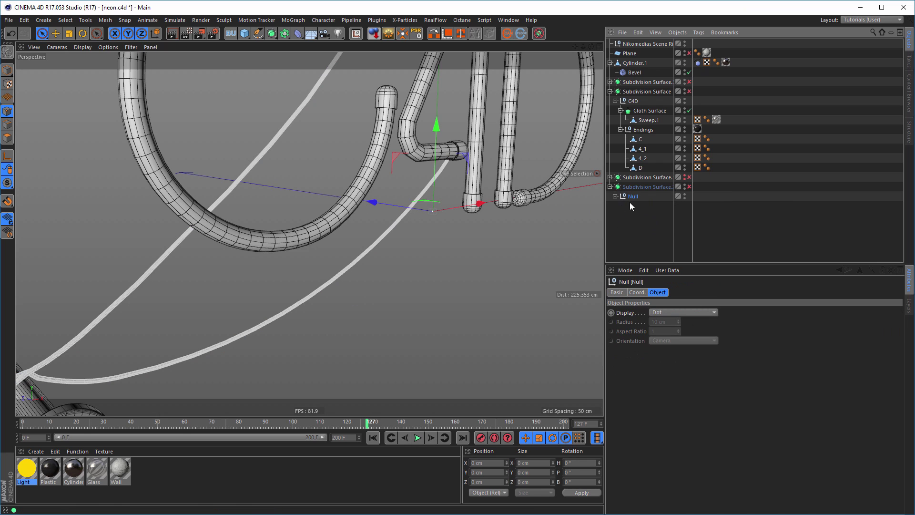
Rename the Subdivision Surface holding both cables to Cables
double_click(637, 186)
text(C)
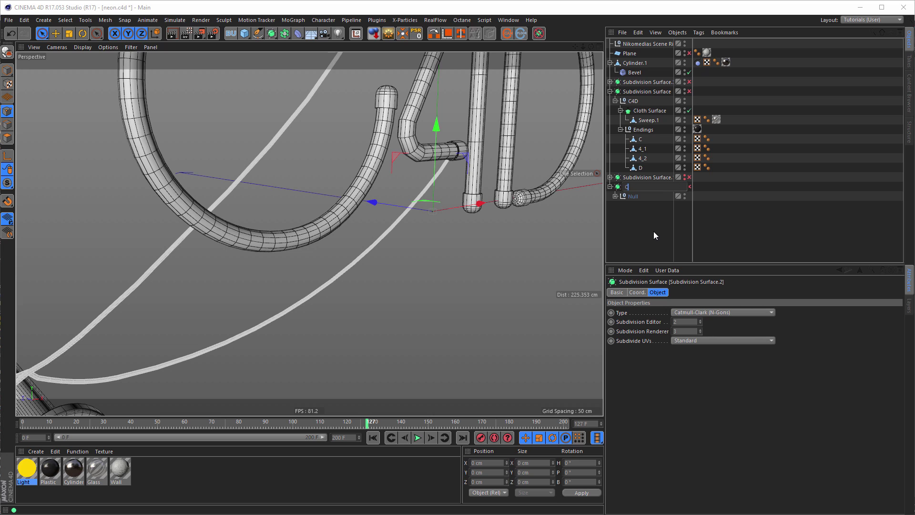
text(ables)
key(Return)
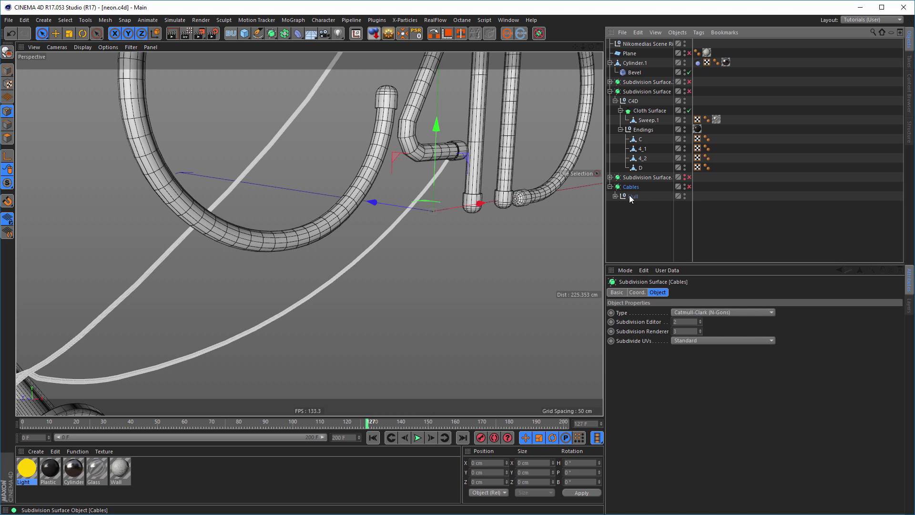
Select the newly added cable inside the null and examine how it bends over the cylinder
click(615, 196)
click(644, 216)
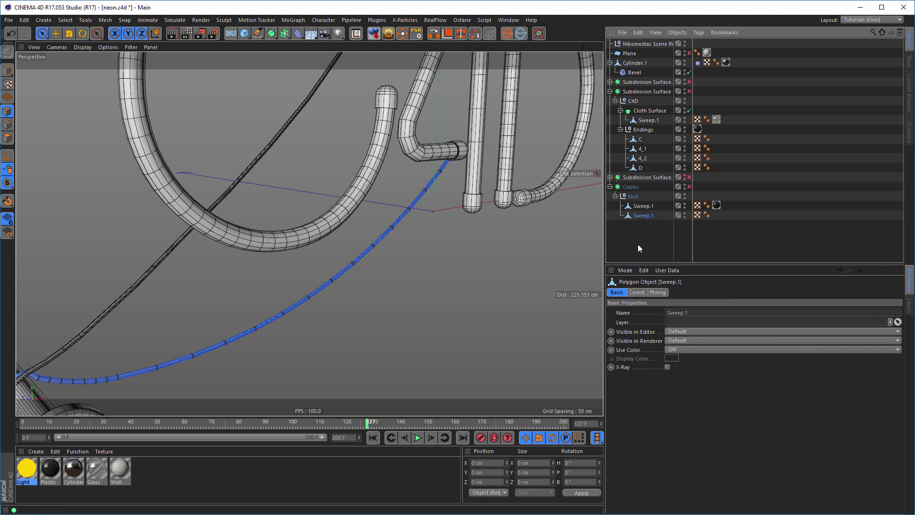
alt+middle_drag(348, 264, 459, 191)
alt+drag(185, 276, 108, 279)
alt+drag(191, 292, 204, 375)
alt+right_drag(204, 375, 221, 378)
alt+drag(221, 378, 246, 324)
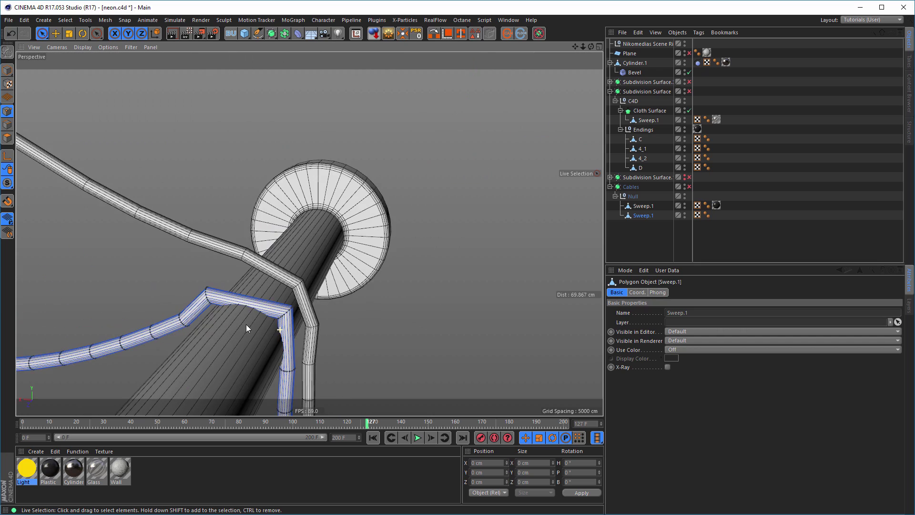
alt+right_drag(236, 325, 276, 310)
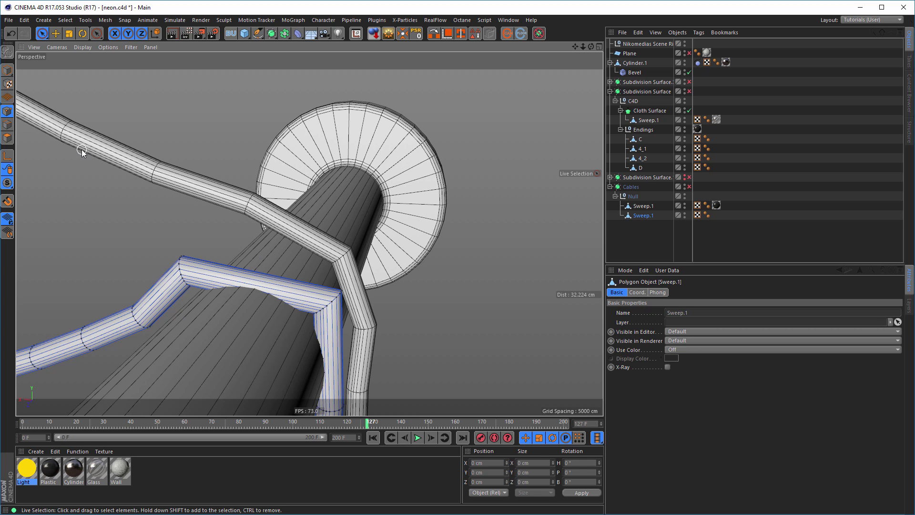
In edge mode, use the Knife in Loop mode with Select Cuts enabled to cut a loop across the new cable's segment over the cylinder
click(7, 124)
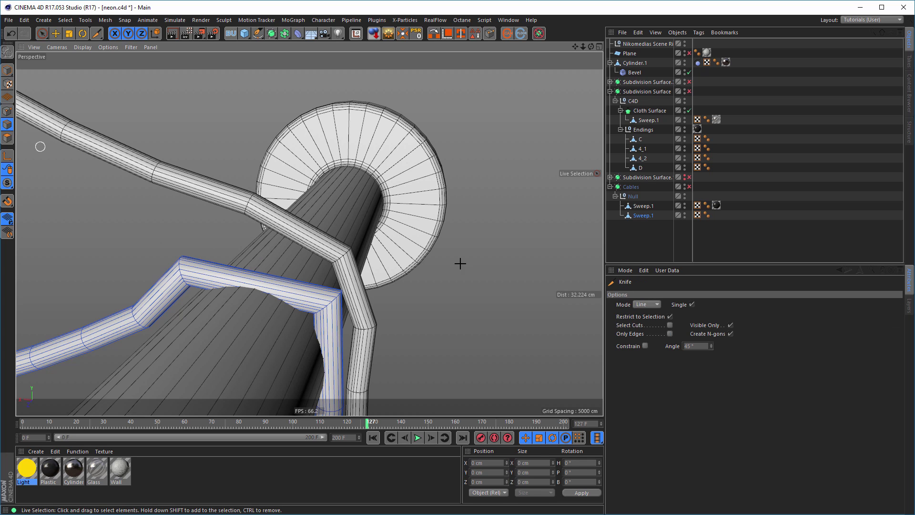
key(k)
key(k)
click(646, 304)
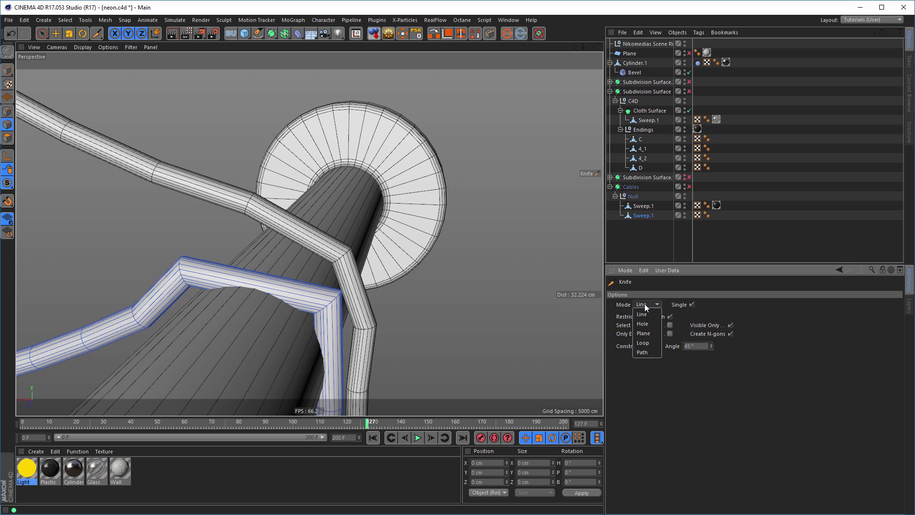
click(646, 345)
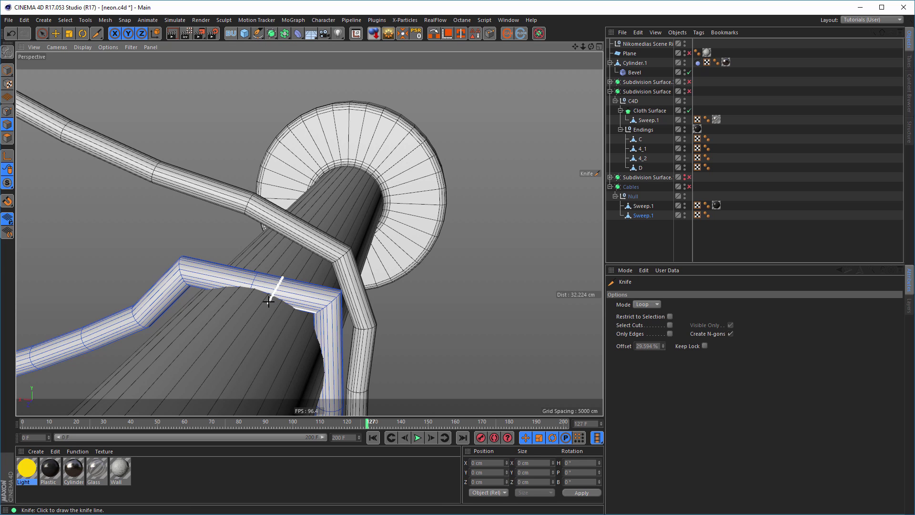
key(ctrl+z)
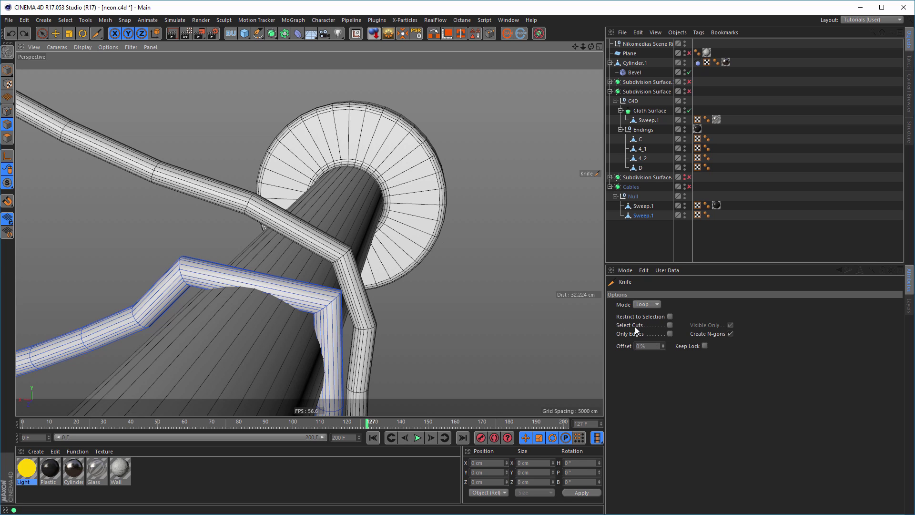
click(670, 325)
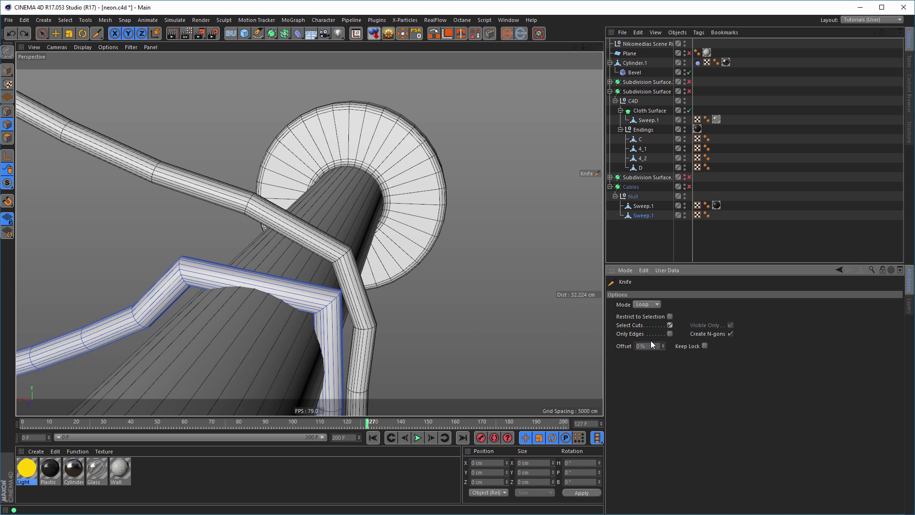
click(257, 279)
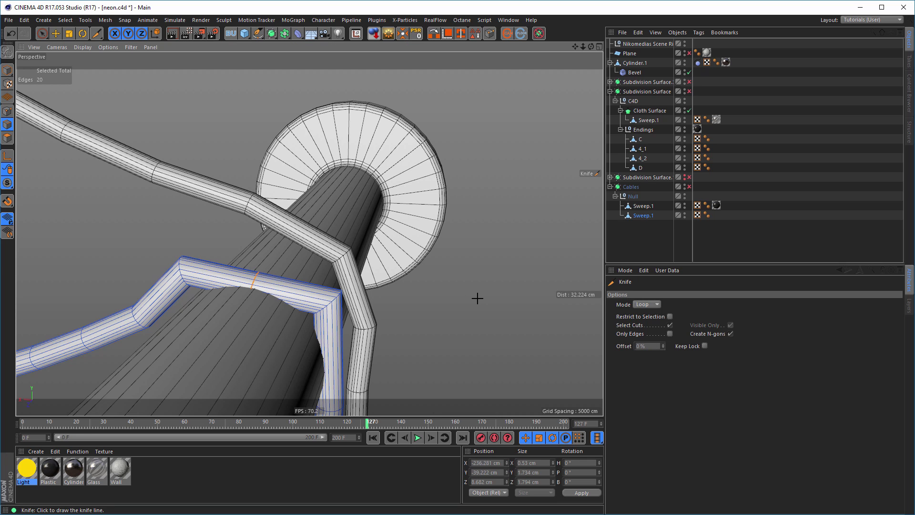
Move the newly cut edge loop on the second cable upward so it clears the cylinder's surface
key(e)
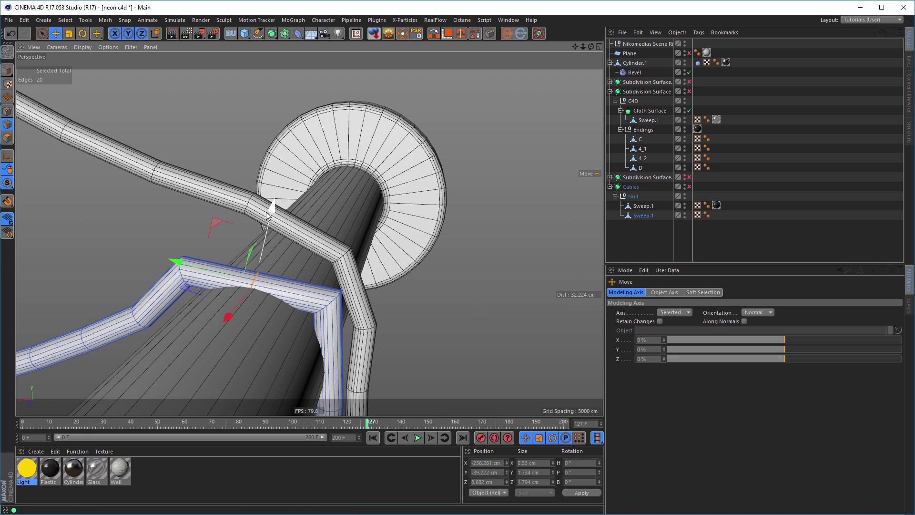
drag(270, 211, 280, 192)
mouse_move(310, 282)
alt+mouse_down()
mouse_move(288, 198)
mouse_move(306, 278)
alt+mouse_up()
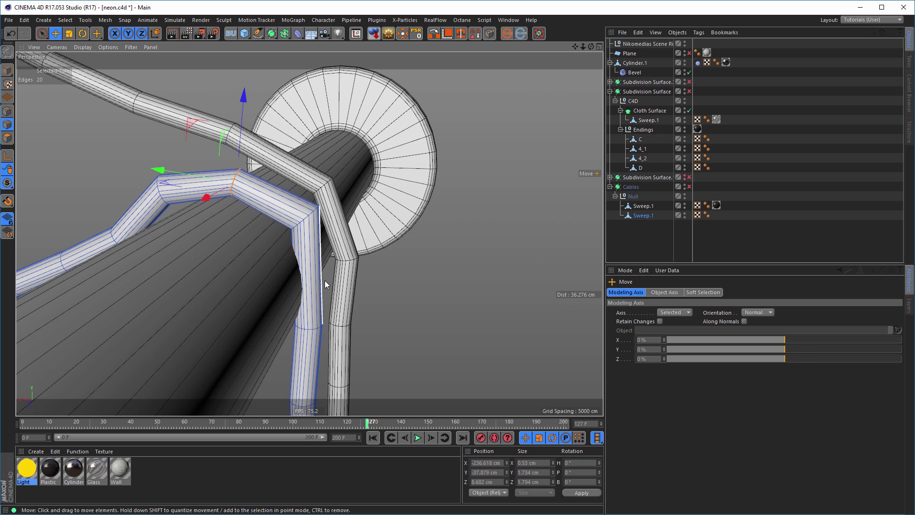
Cut another edge loop on the second cable's hanging segment beside the cylinder and move it outward from the cylinder
key(k)
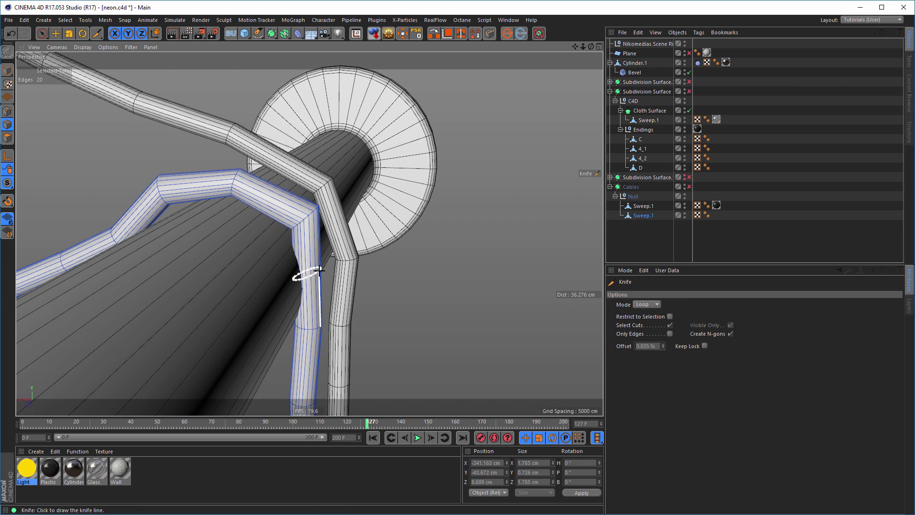
click(319, 270)
key(e)
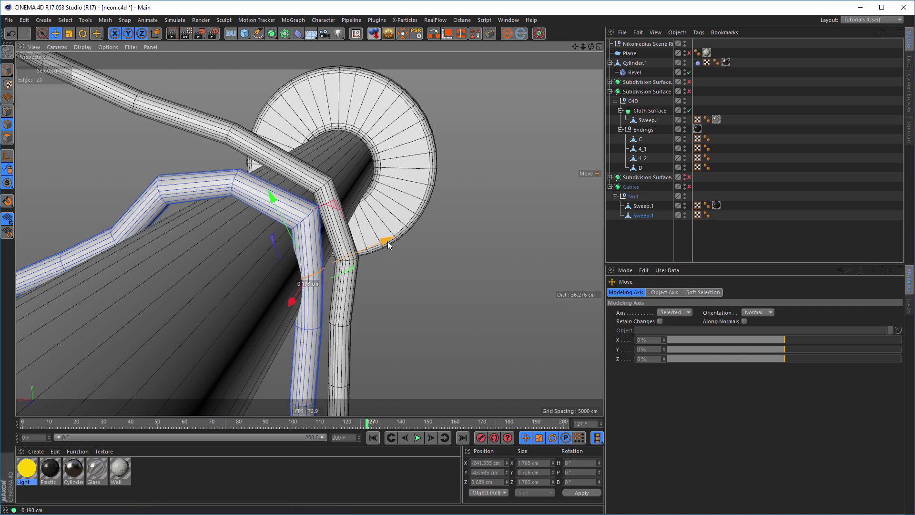
drag(397, 239, 397, 239)
Loop-select the edge ring just below the new cut and move it slightly to smooth the cable's bend
key(u)
key(l)
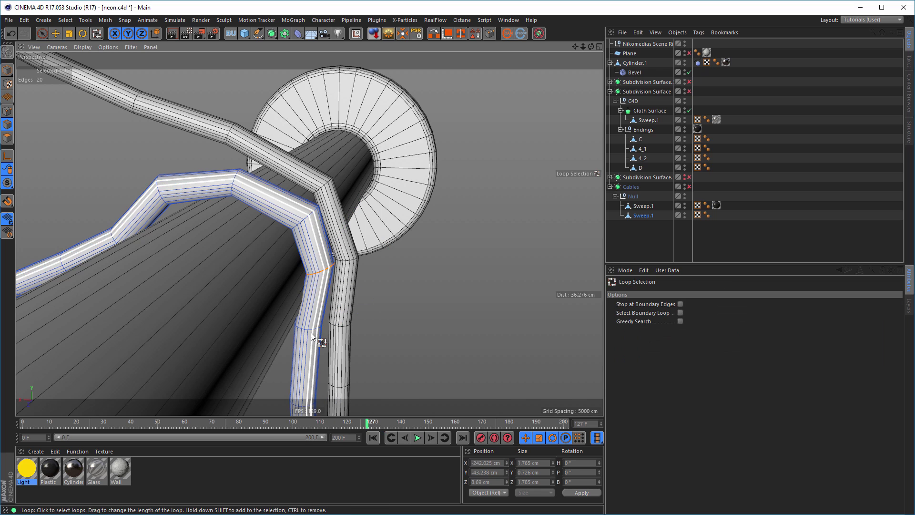
click(309, 327)
key(e)
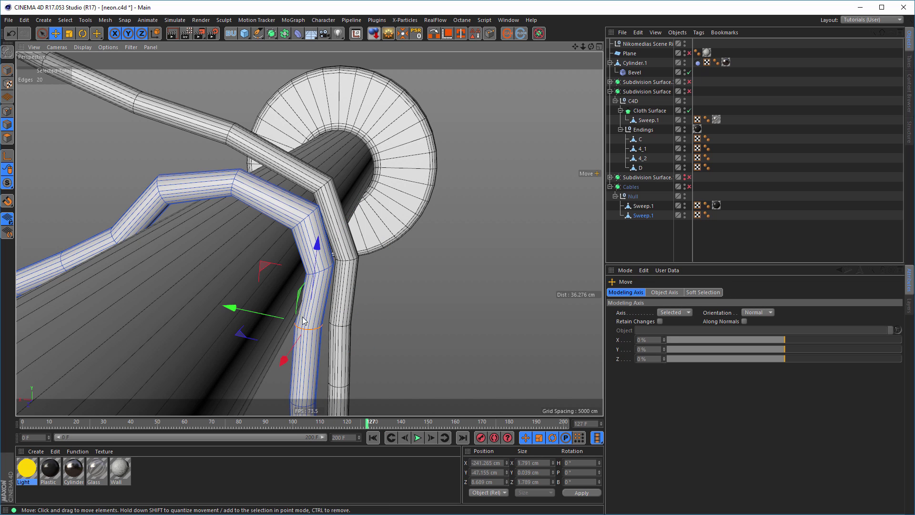
drag(235, 310, 238, 310)
Examine the reshaped cable's full run from the cylinder to the ending of the 4
alt+drag(253, 242, 358, 229)
scroll(367, 234, down, 10)
scroll(372, 249, up, 2)
scroll(371, 249, down, 3)
alt+drag(302, 294, 274, 281)
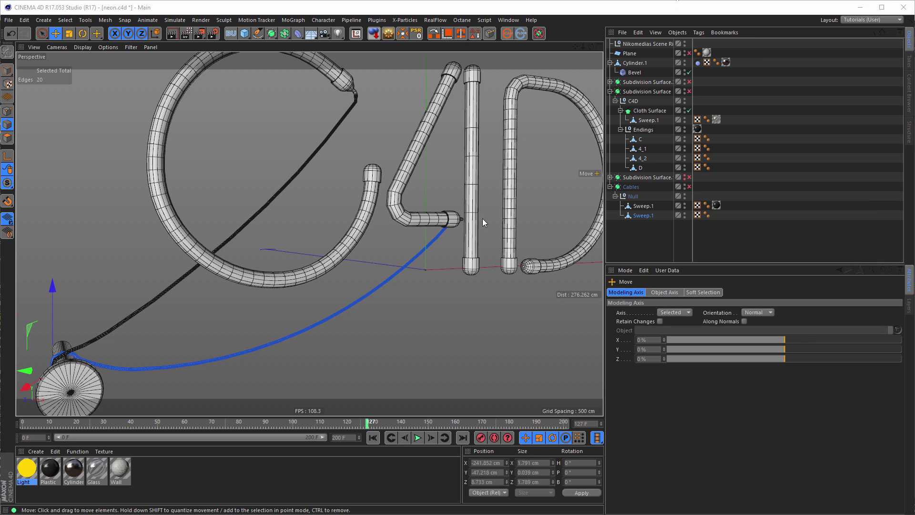
alt+middle_drag(483, 218, 406, 214)
alt+drag(405, 215, 420, 256)
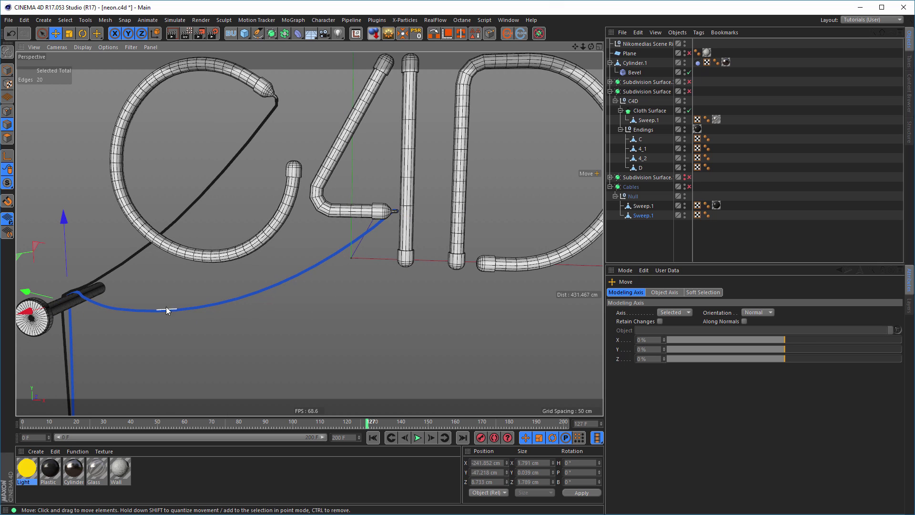
Select ending 4_2 and, in polygon mode, loop-select the ring of polygons around its lower cap's tip
scroll(407, 259, up, 2)
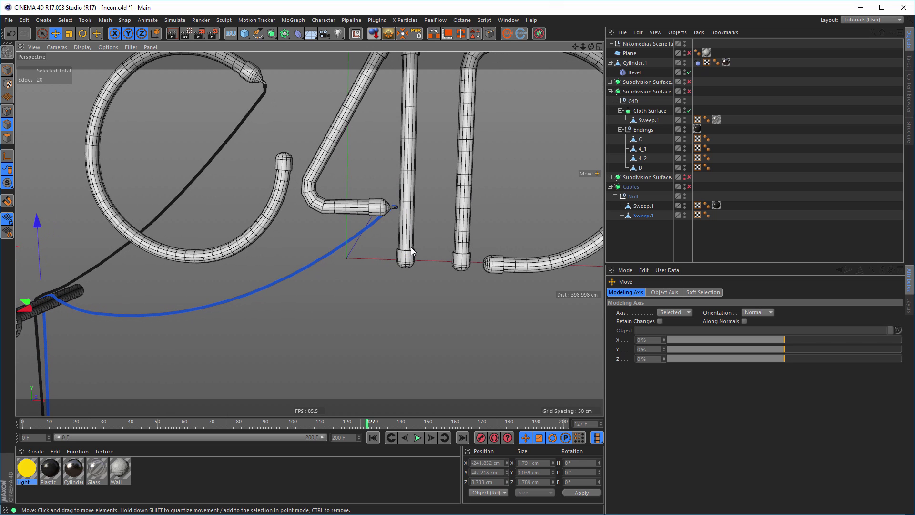
scroll(411, 247, up, 4)
scroll(402, 257, up, 14)
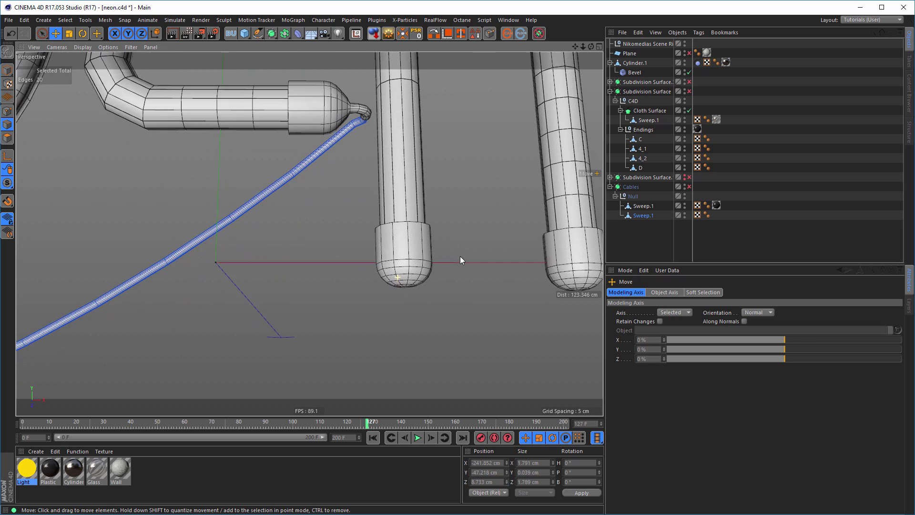
scroll(463, 280, up, 7)
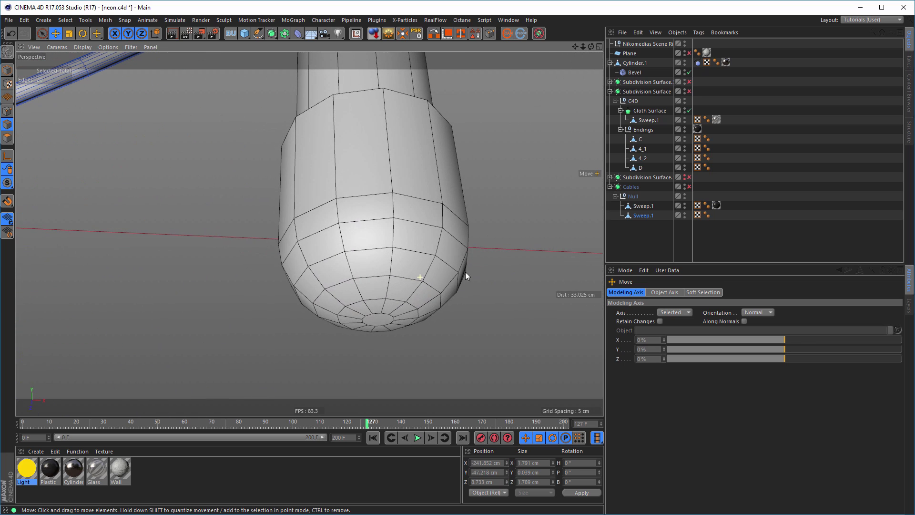
click(634, 158)
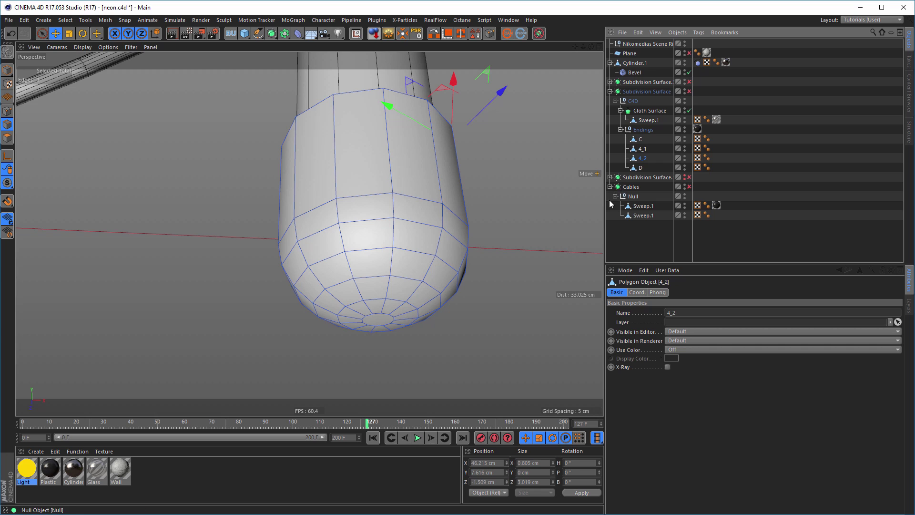
key(u)
key(l)
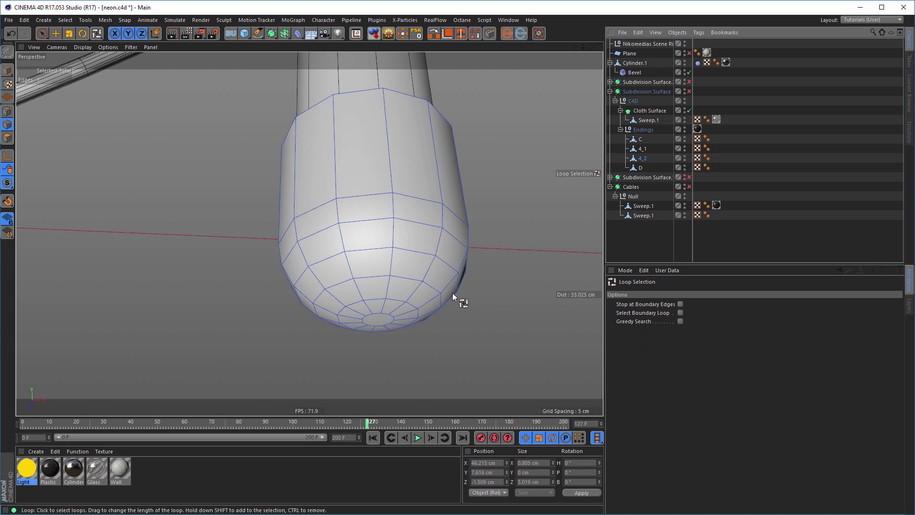
click(9, 138)
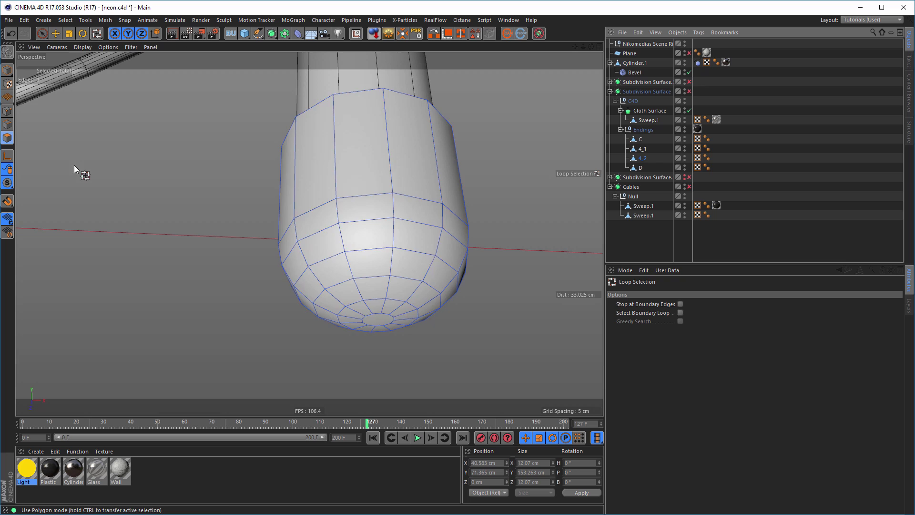
click(382, 307)
click(399, 315)
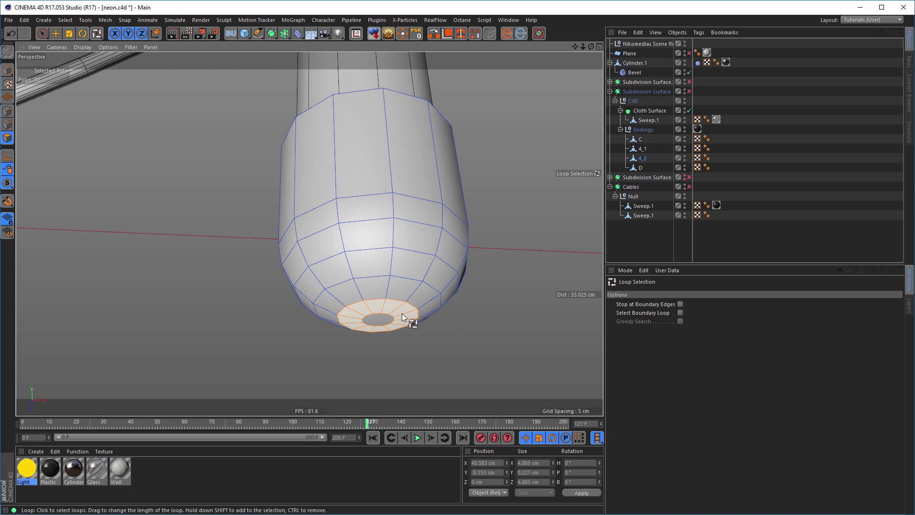
Lower the cap's tip polygons slightly and select only the small centre polygons with Live Selection
alt+drag(402, 315, 403, 333)
key(space)
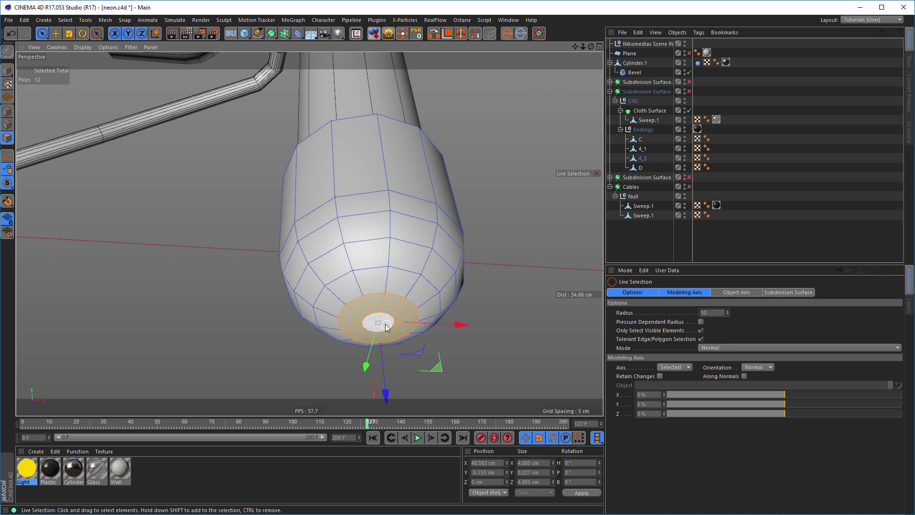
alt+drag(392, 337, 402, 273)
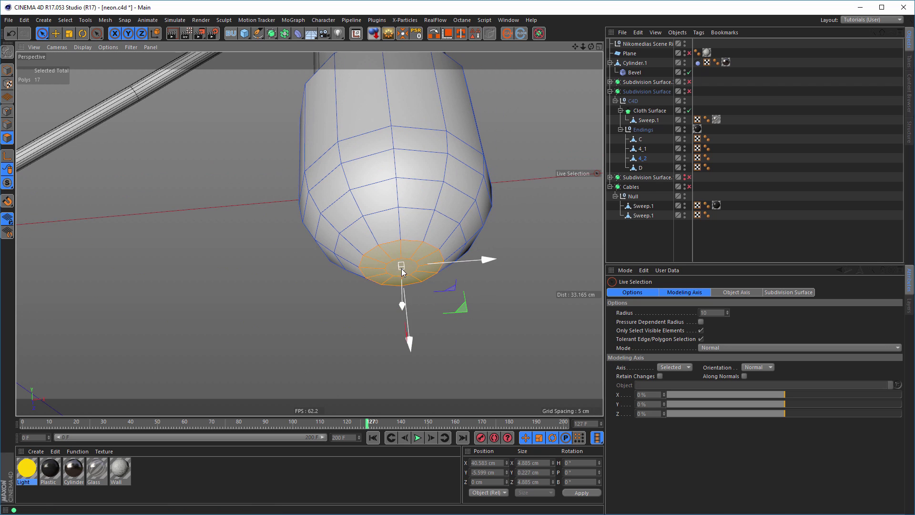
click(402, 272)
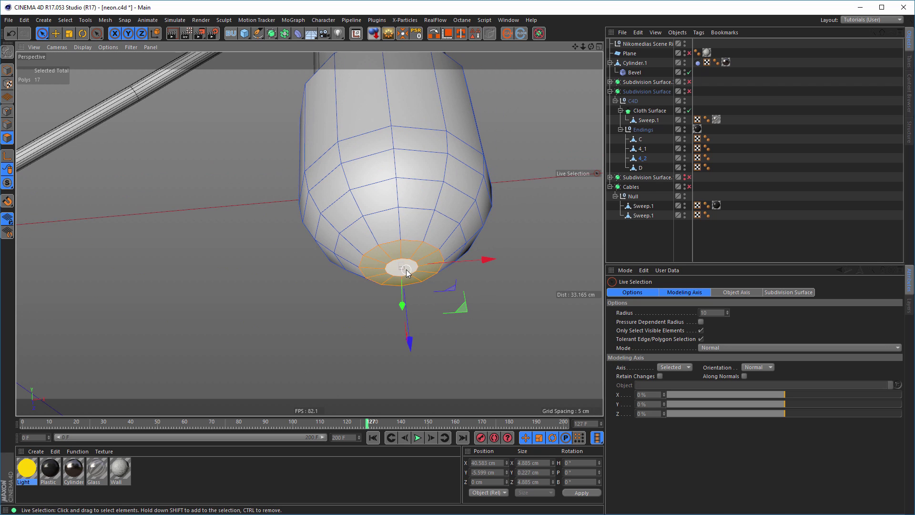
In the front view, pull the centre polygons down and extrude them into a short straight neck below the cap
middle_click(409, 350)
middle_click(425, 354)
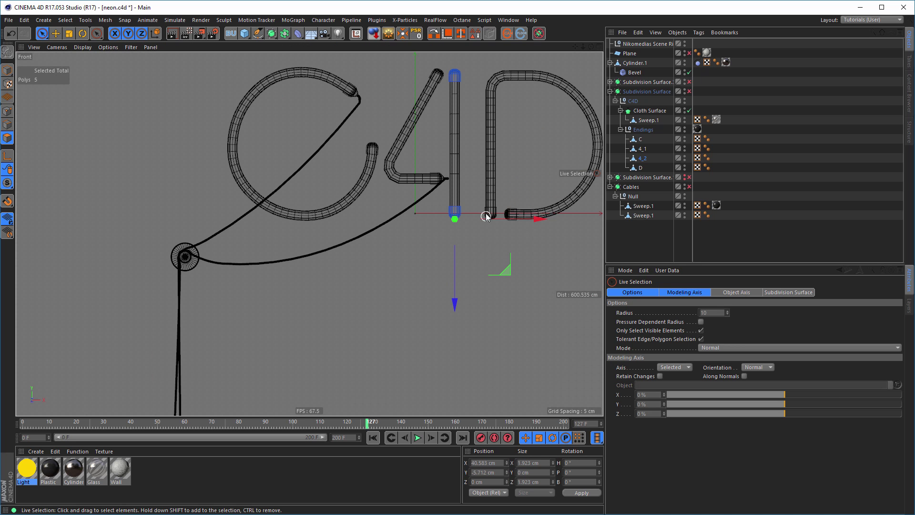
scroll(486, 216, up, 10)
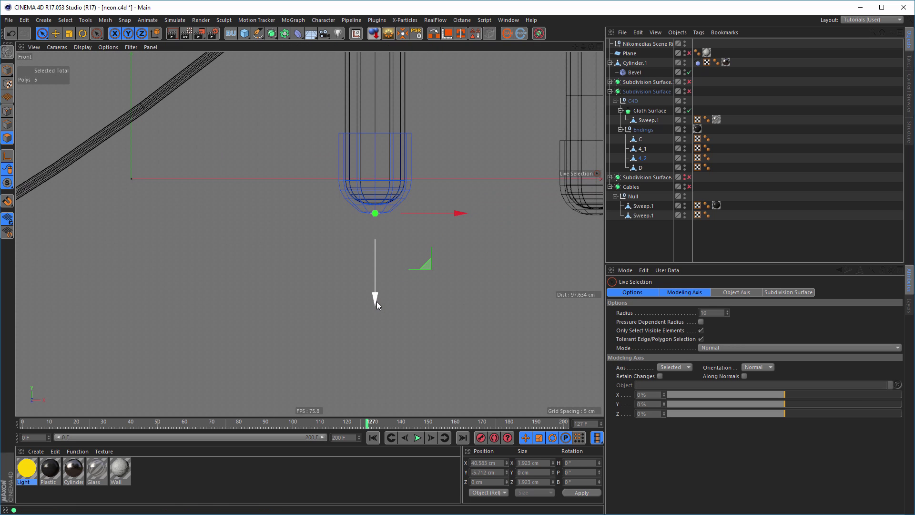
drag(377, 301, 376, 310)
scroll(434, 218, up, 5)
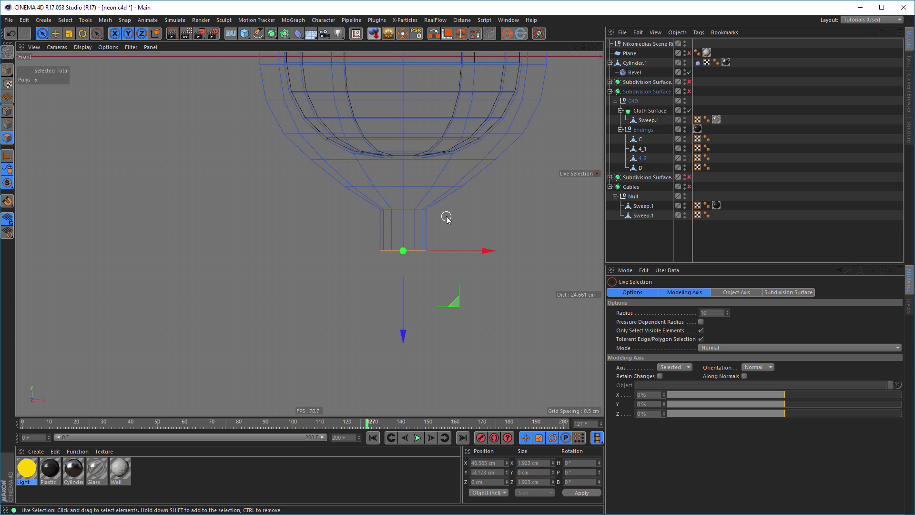
Rotate the neck's end face to a slant facing the cables and scale it along the slant to match the neck's width
key(r)
drag(448, 225, 454, 254)
key(t)
drag(331, 203, 319, 195)
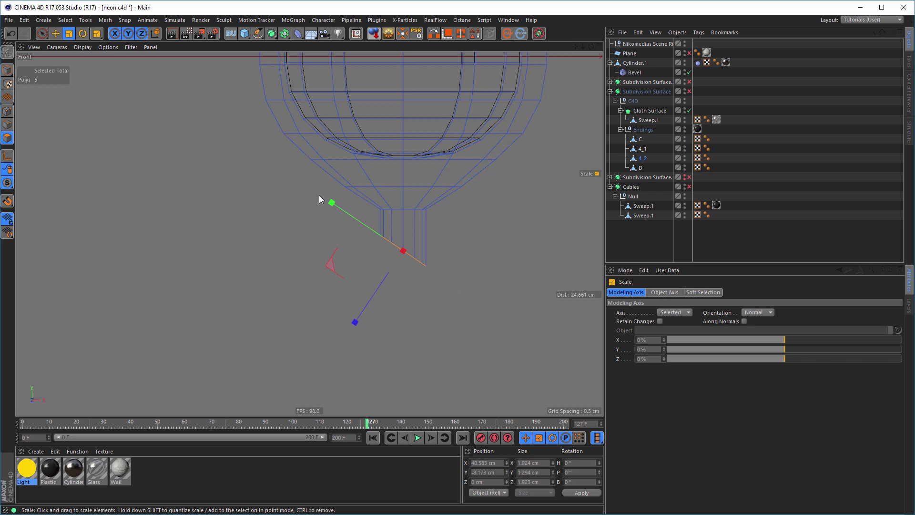
Extrude the slanted end face along its normal to bend the neck toward the cables
key(e)
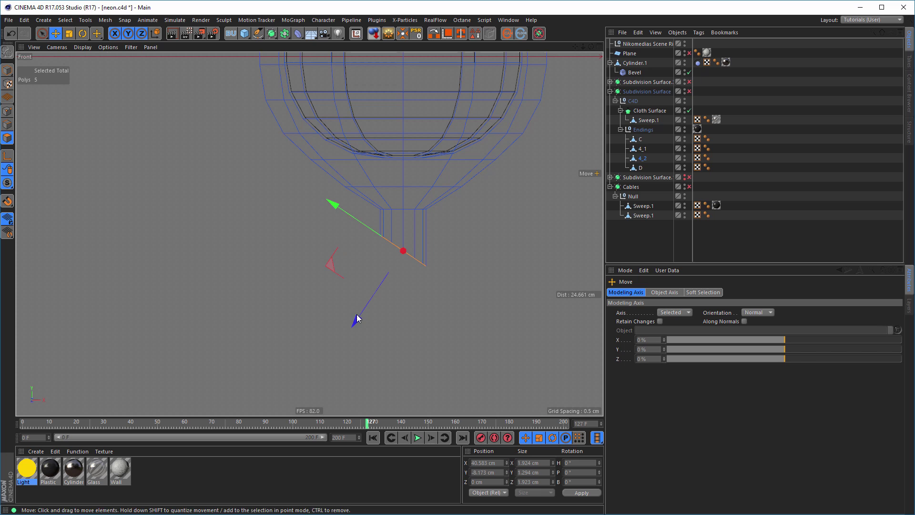
drag(356, 322, 333, 353)
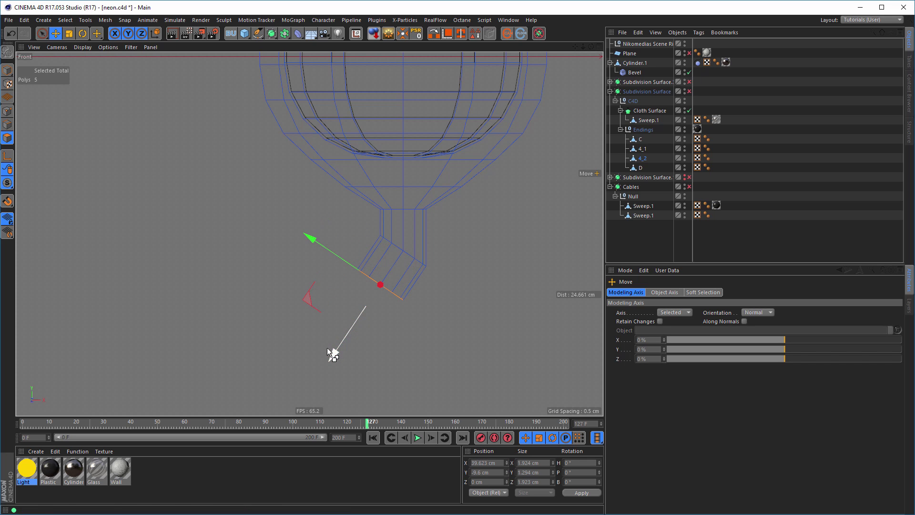
scroll(397, 307, down, 10)
scroll(407, 162, down, 8)
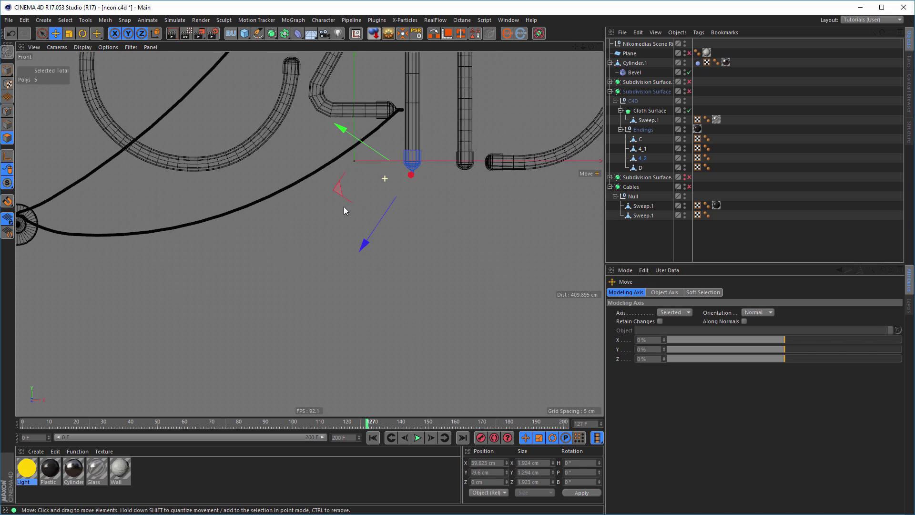
scroll(457, 165, up, 10)
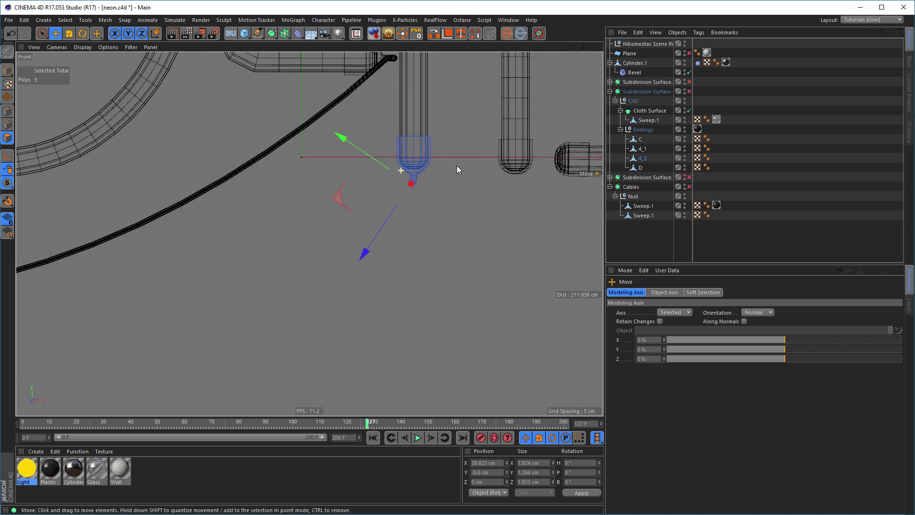
In the perspective view, scale the neck's end face wider along its X axis
middle_click(511, 225)
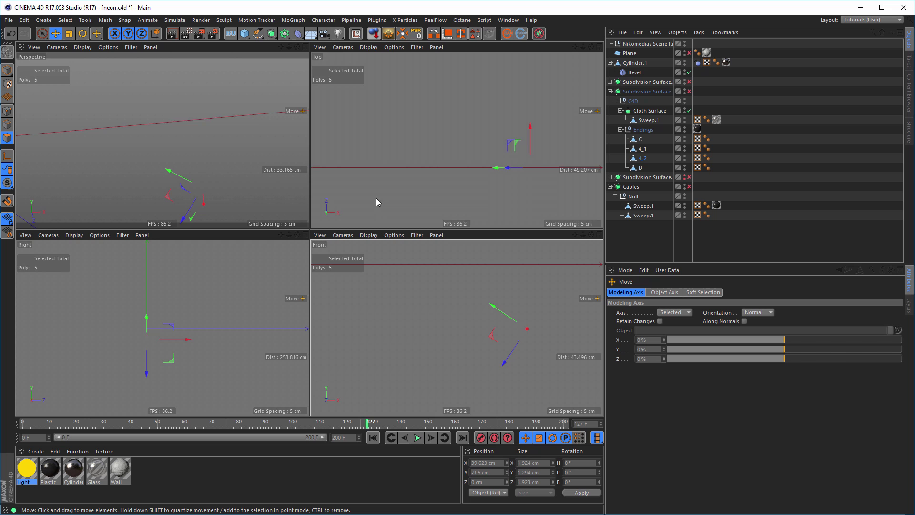
middle_click(253, 164)
alt+drag(284, 247, 336, 279)
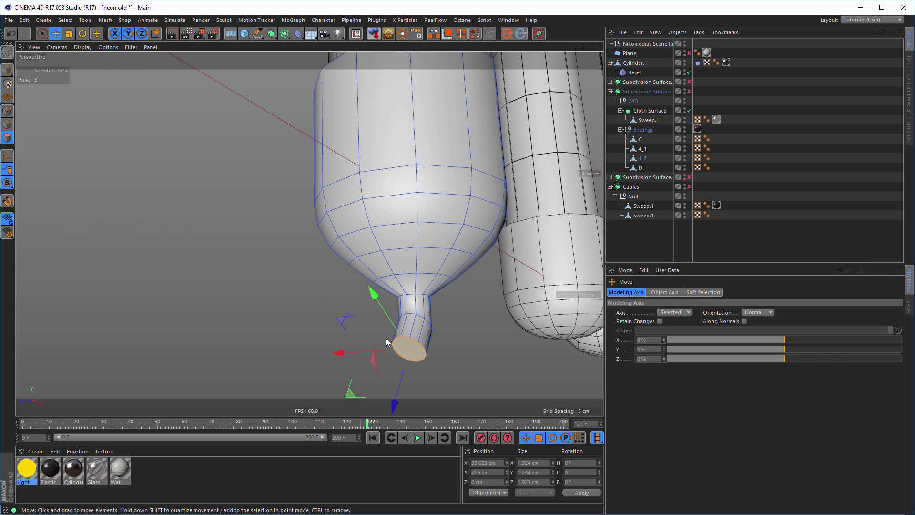
alt+right_drag(389, 340, 457, 308)
alt+drag(457, 308, 443, 344)
alt+middle_drag(443, 344, 387, 200)
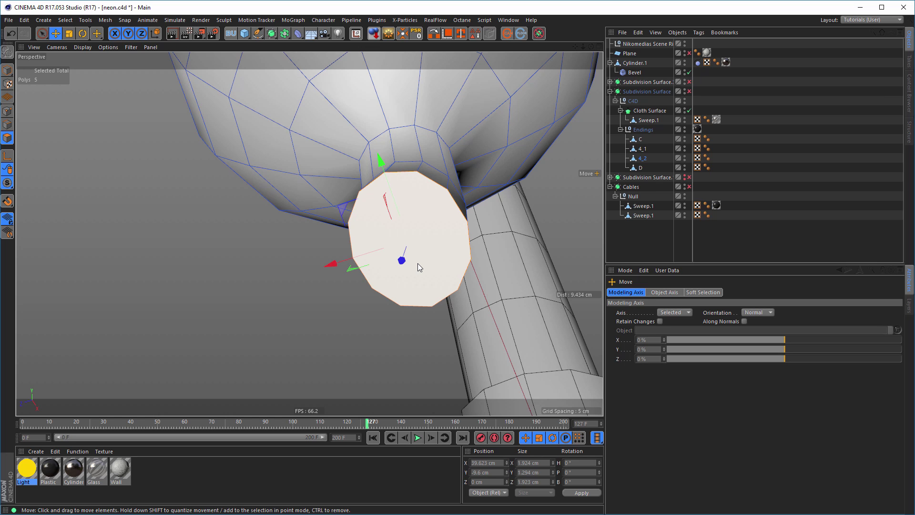
key(t)
mouse_move(331, 265)
mouse_down()
mouse_move(312, 273)
mouse_move(336, 276)
mouse_up()
alt+drag(336, 275, 403, 174)
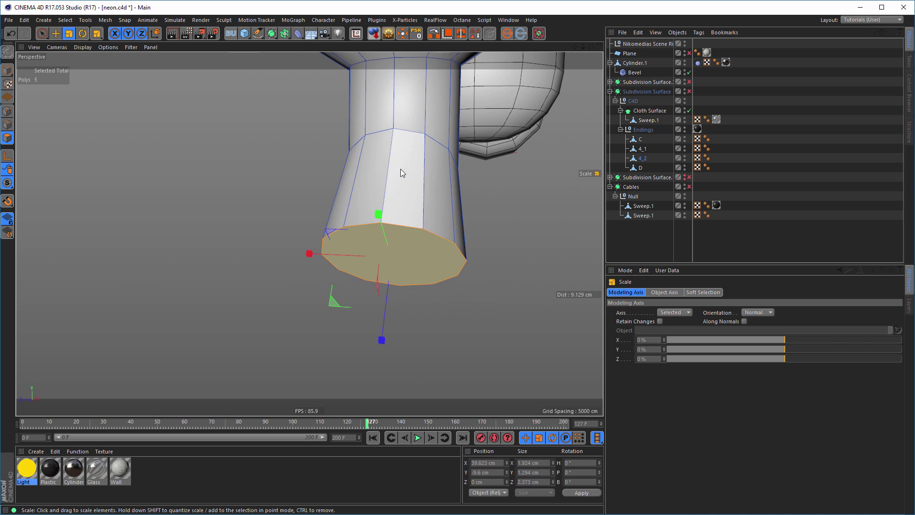
In edge mode, loop-select the edge ring at the neck's bend and scale it wider along X to match the end face
click(8, 124)
key(u)
key(l)
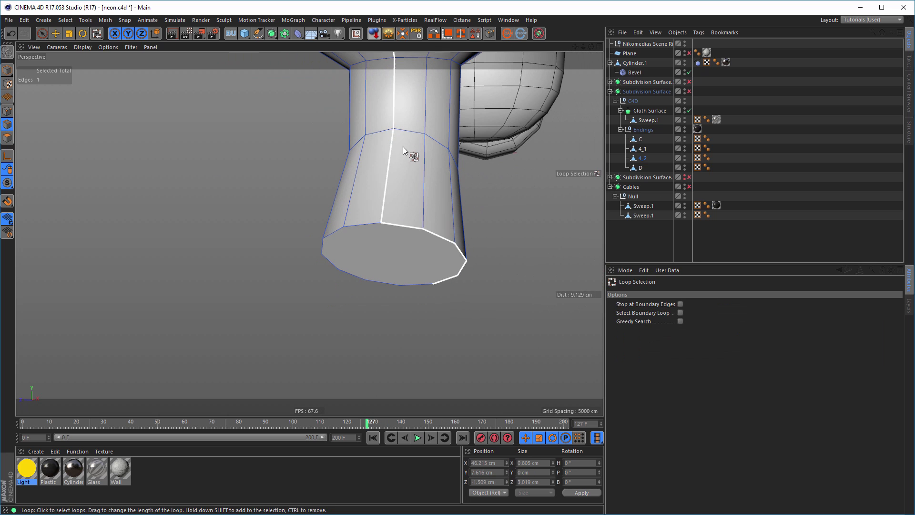
click(408, 140)
key(t)
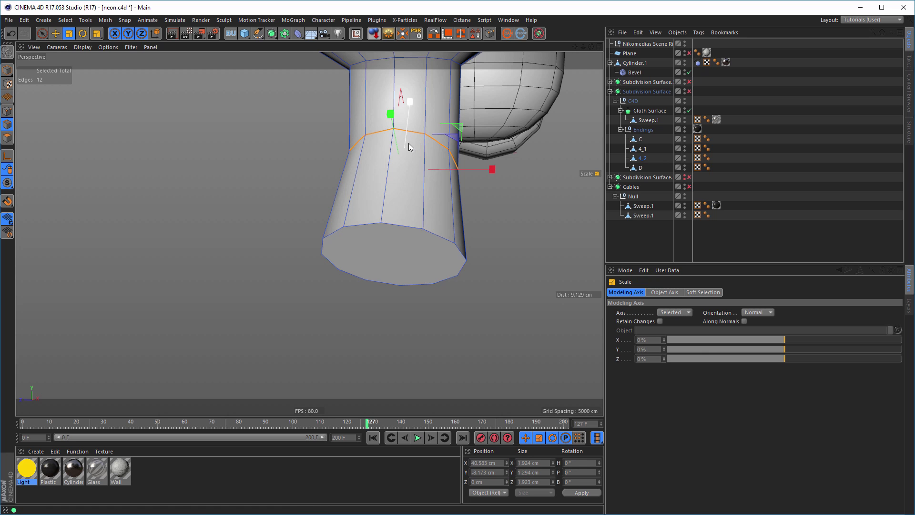
mouse_move(496, 168)
alt+mouse_down()
mouse_move(459, 147)
mouse_move(477, 138)
mouse_move(456, 166)
mouse_move(514, 172)
alt+mouse_up()
alt+drag(466, 153, 394, 179)
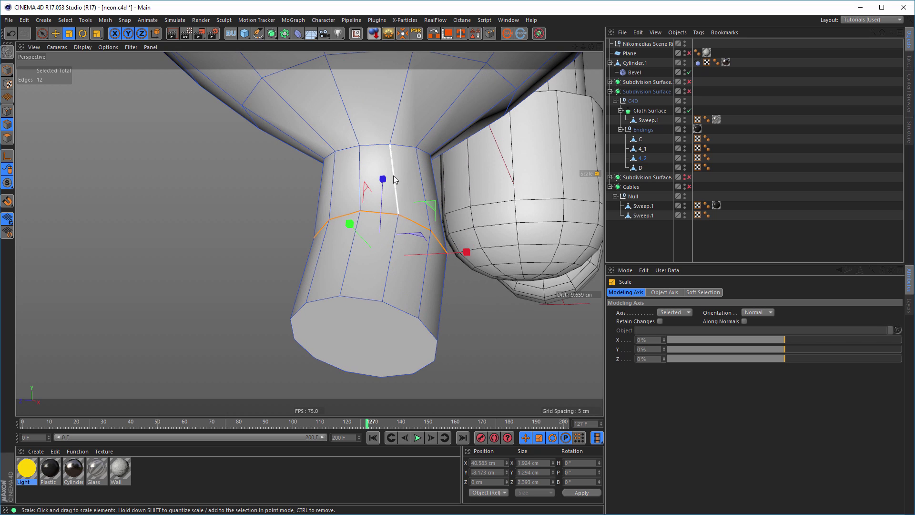
Loop-select the edge ring where the neck joins the 4_2 ending and scale it up uniformly to about 2.29 cm wide
key(u)
key(l)
click(391, 145)
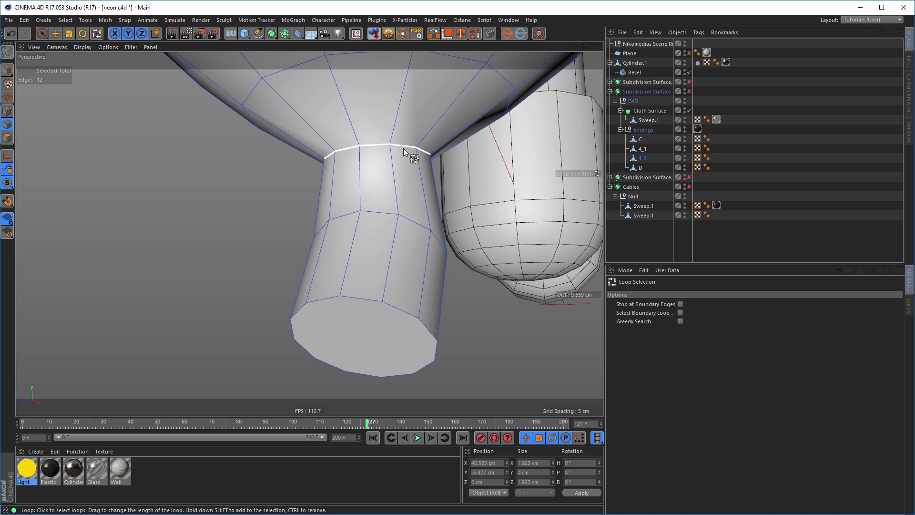
key(t)
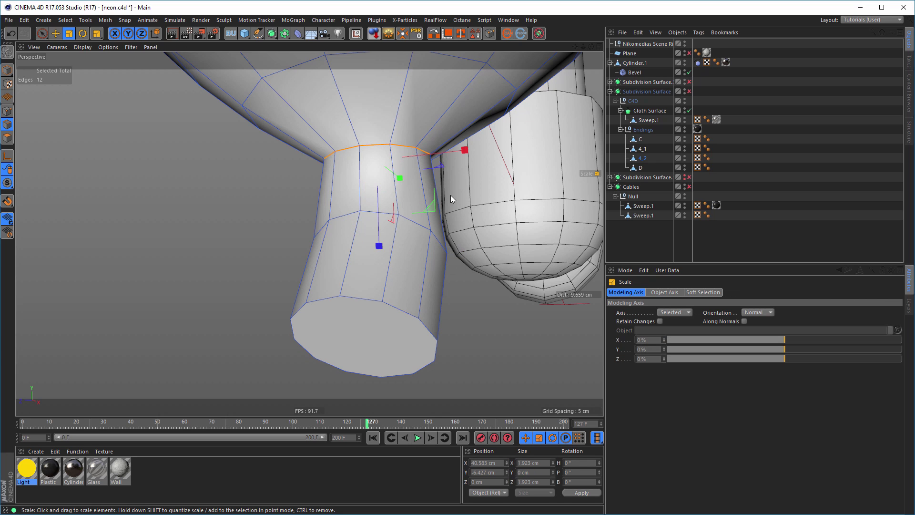
drag(491, 348, 565, 324)
Inset the neck's end face with a 0.3 cm offset and 3 subdivisions, and push the inner face back into the neck along its normal
alt+drag(458, 261, 381, 258)
alt+drag(486, 276, 517, 278)
alt+right_drag(517, 278, 308, 233)
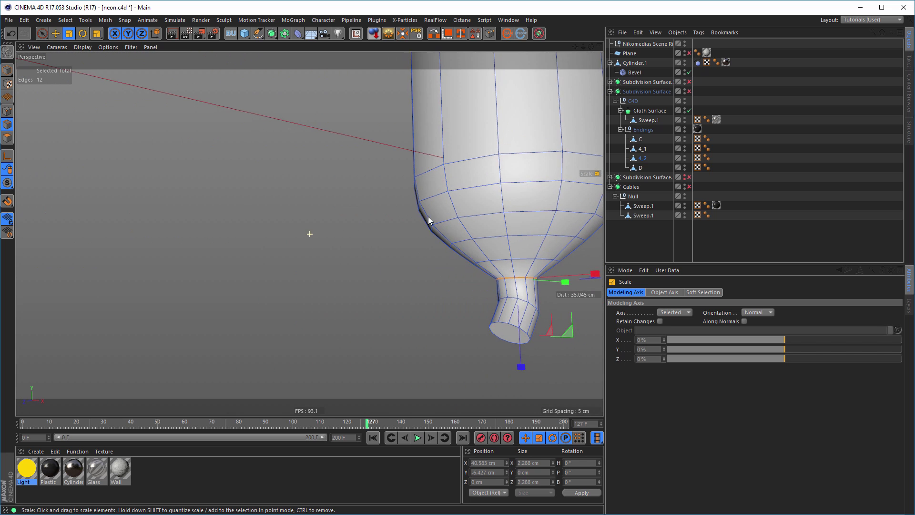
alt+drag(411, 196, 416, 252)
alt+right_drag(416, 251, 434, 241)
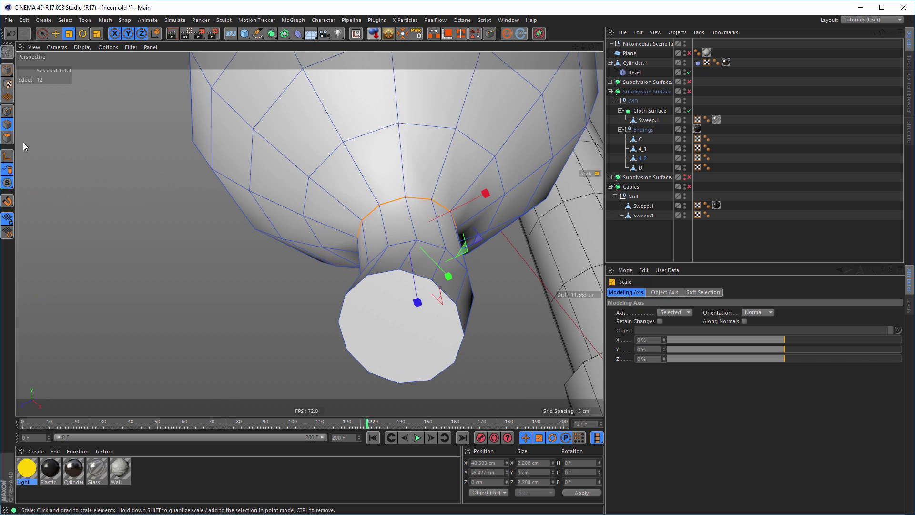
click(7, 138)
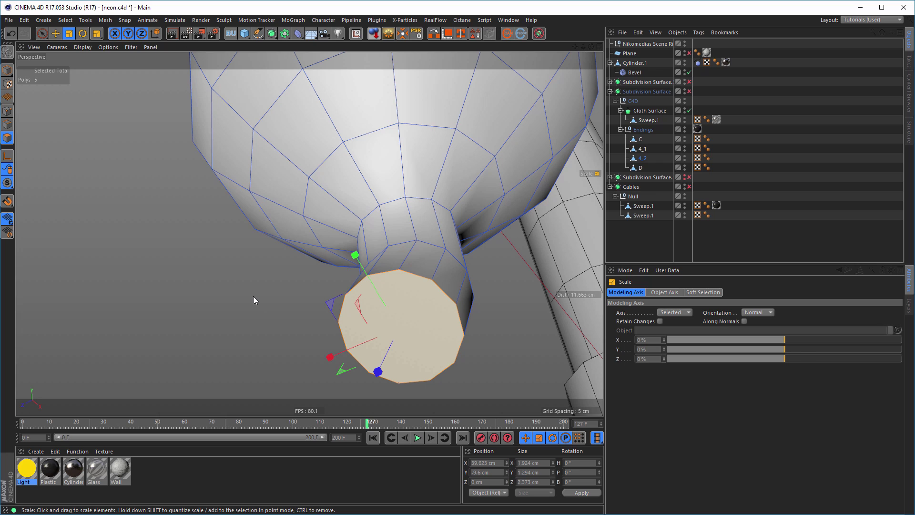
key(i)
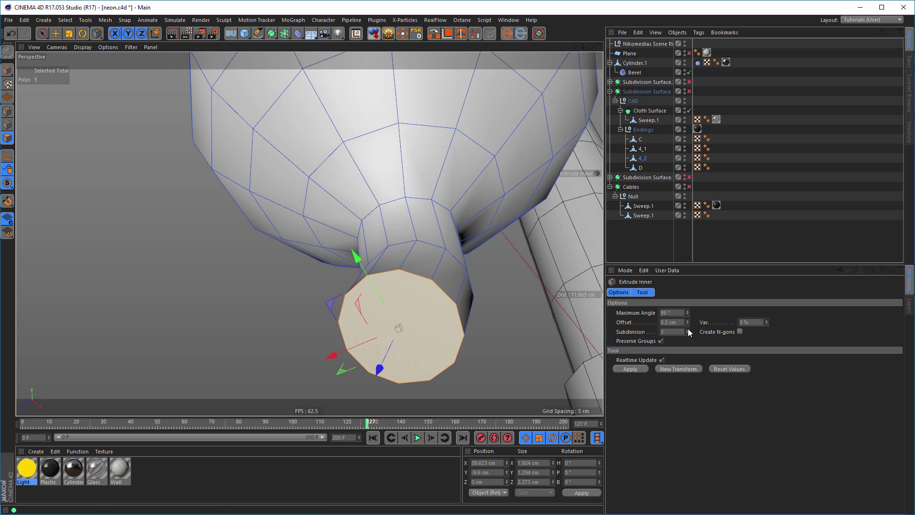
click(627, 368)
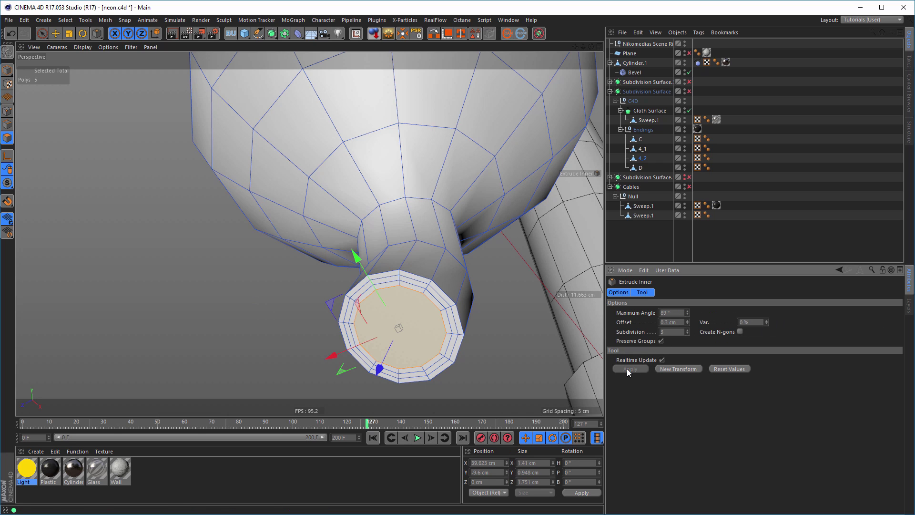
alt+drag(443, 289, 438, 320)
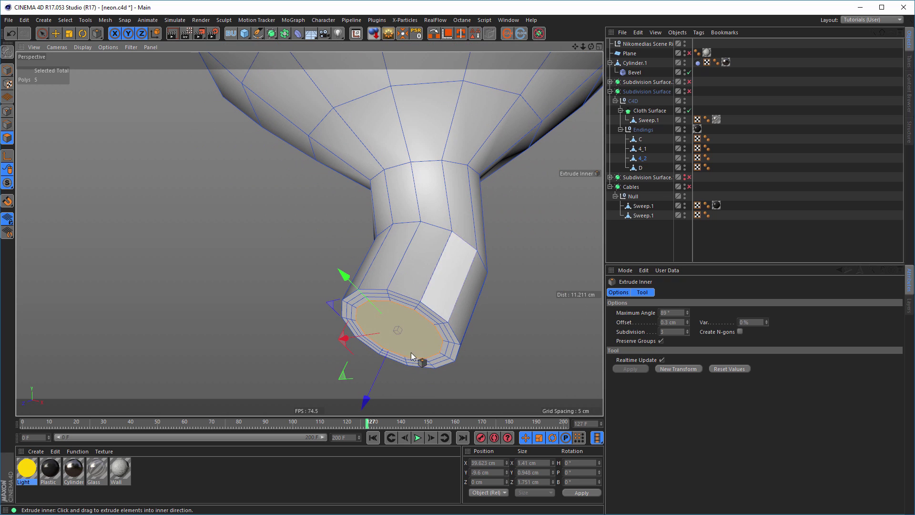
drag(367, 403, 405, 345)
Examine how the existing cables run from the letters to the cylinder relative to the new neck, using the front and perspective views
alt+right_drag(443, 247, 300, 286)
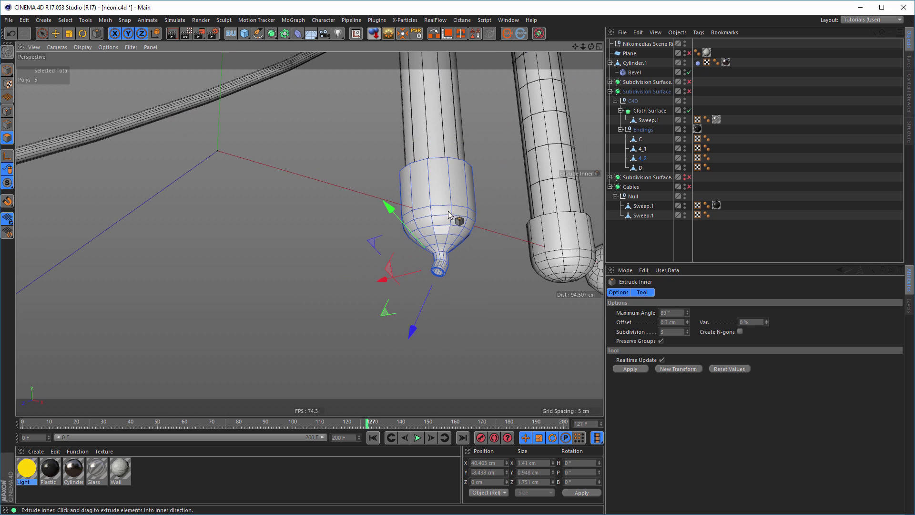
alt+middle_drag(446, 210, 387, 206)
alt+drag(387, 210, 456, 242)
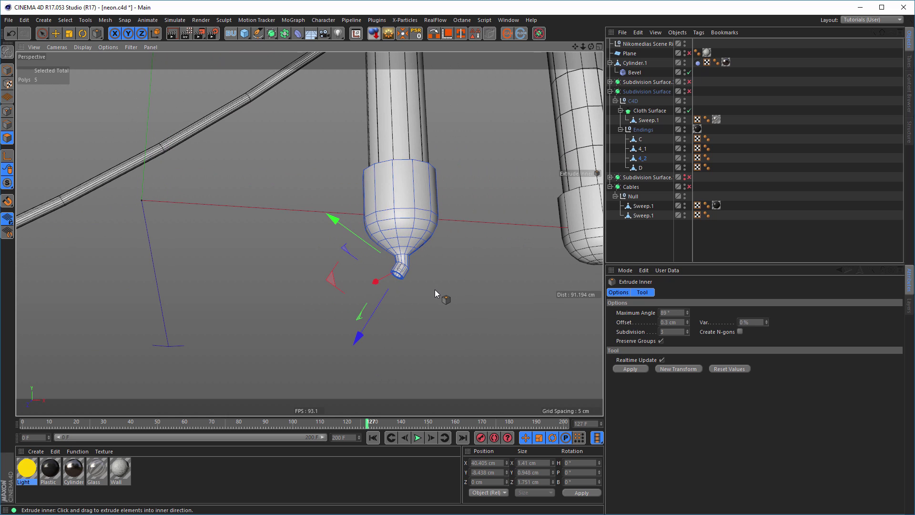
alt+right_drag(407, 276, 371, 275)
alt+middle_drag(405, 265, 426, 245)
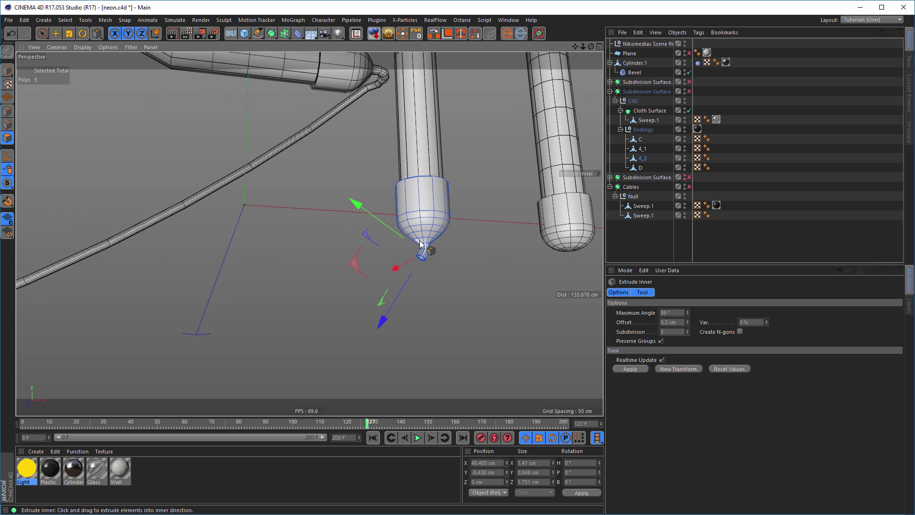
alt+drag(429, 241, 460, 238)
middle_click(406, 252)
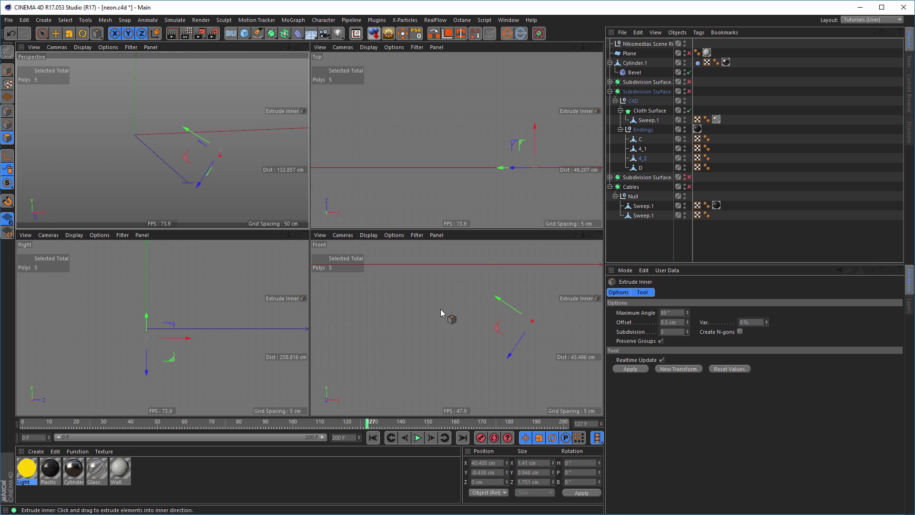
middle_click(440, 310)
alt+right_drag(420, 262, 371, 260)
alt+middle_drag(365, 263, 400, 231)
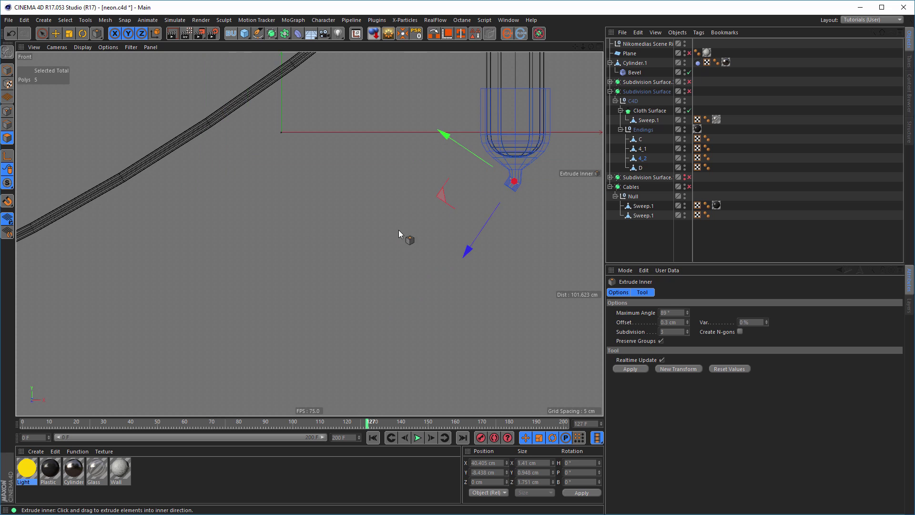
alt+right_drag(374, 233, 291, 261)
alt+right_drag(352, 228, 392, 218)
alt+drag(334, 228, 307, 219)
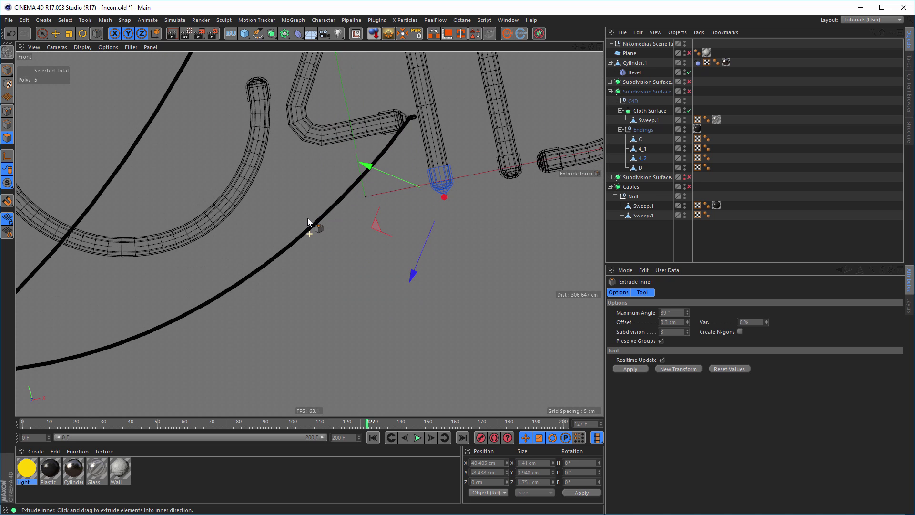
key(ctrl+shift+z)
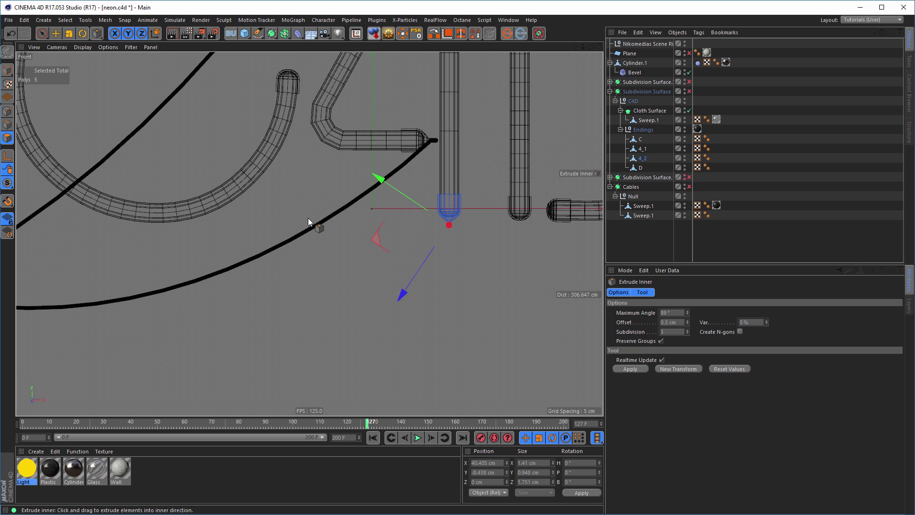
middle_click(298, 228)
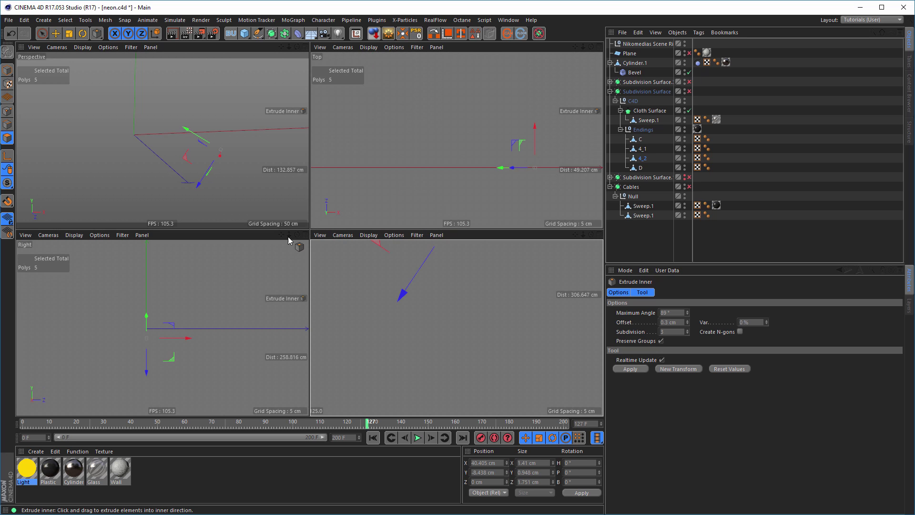
middle_click(212, 212)
alt+right_drag(235, 231, 187, 241)
alt+middle_drag(205, 242, 412, 211)
alt+drag(181, 160, 374, 181)
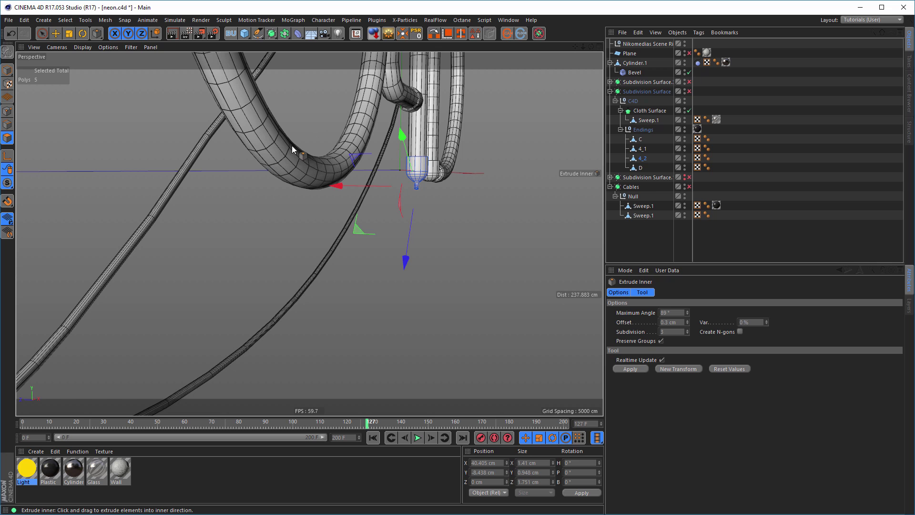
alt+drag(417, 189, 465, 192)
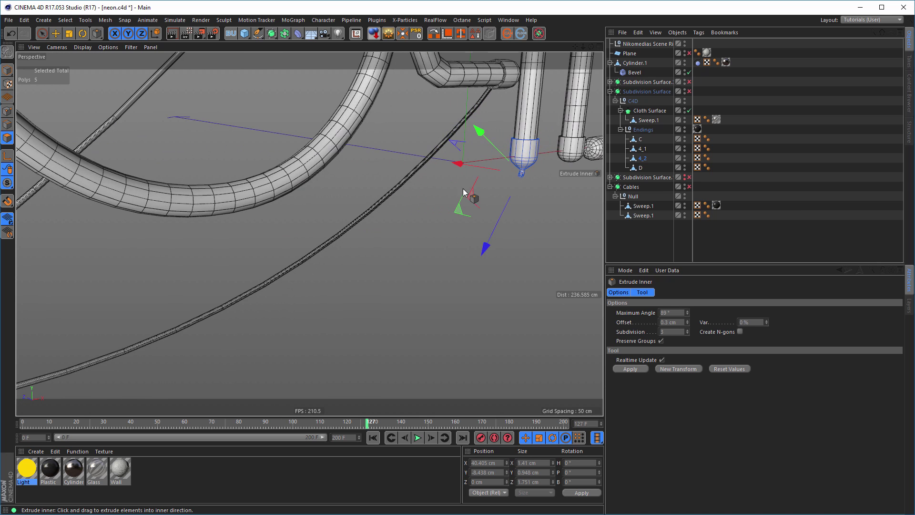
alt+right_drag(465, 193, 399, 209)
alt+middle_drag(400, 208, 362, 215)
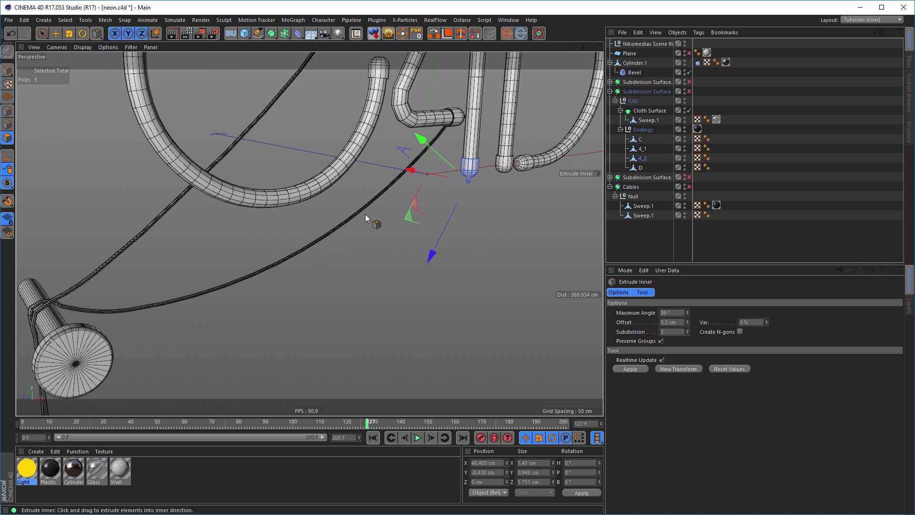
In the front view, deselect everything and start a Bezier spline with one point inside the 4_2 neck and one at its slanted opening
middle_click(365, 214)
middle_click(384, 289)
scroll(462, 241, up, 6)
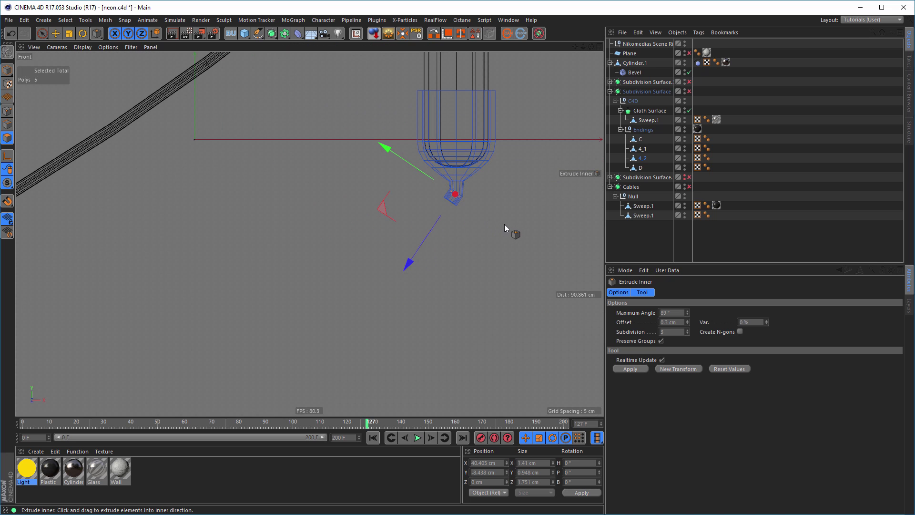
scroll(484, 226, up, 2)
key(space)
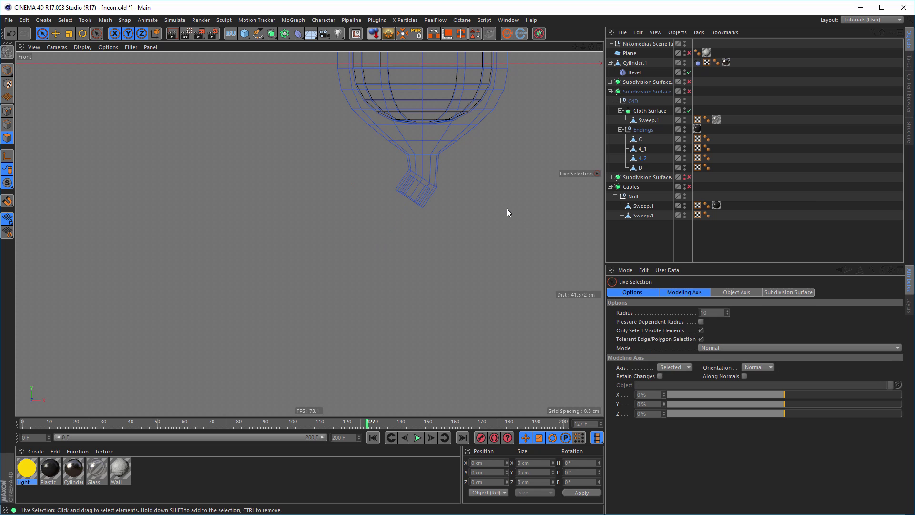
click(622, 241)
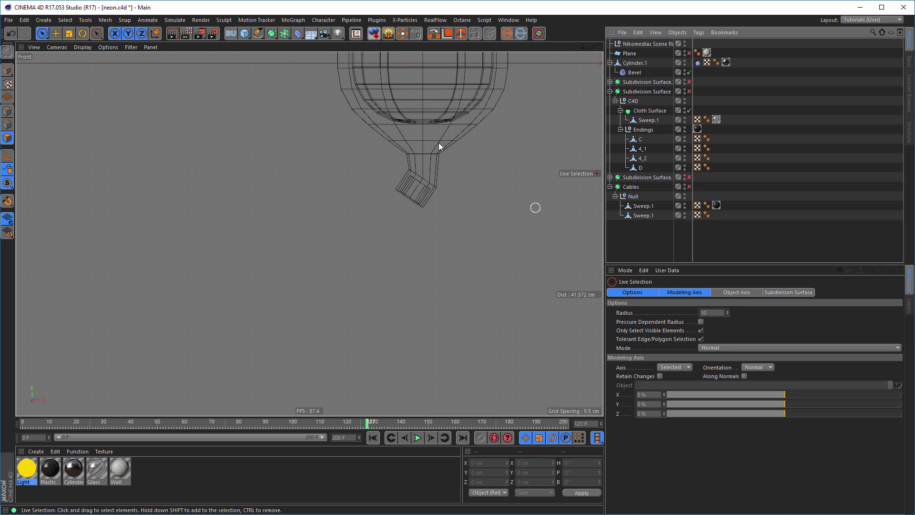
click(257, 33)
scroll(413, 175, up, 3)
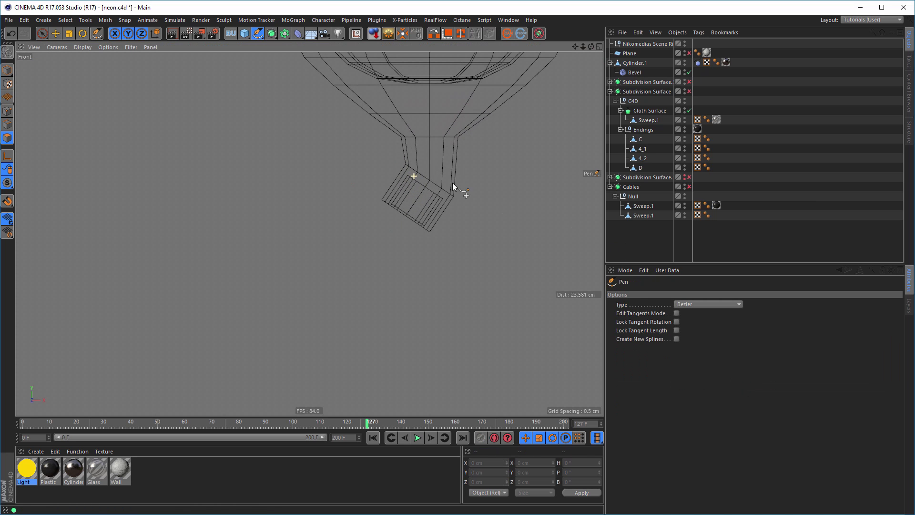
click(426, 190)
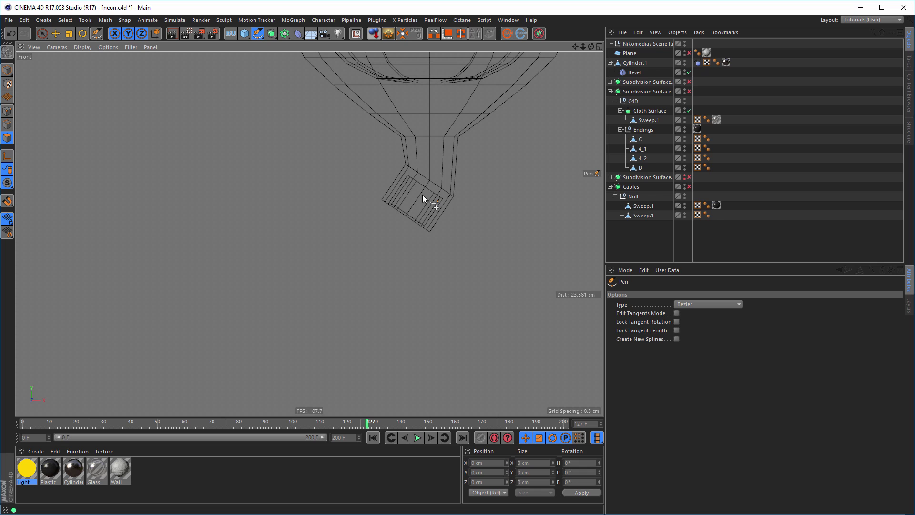
click(406, 215)
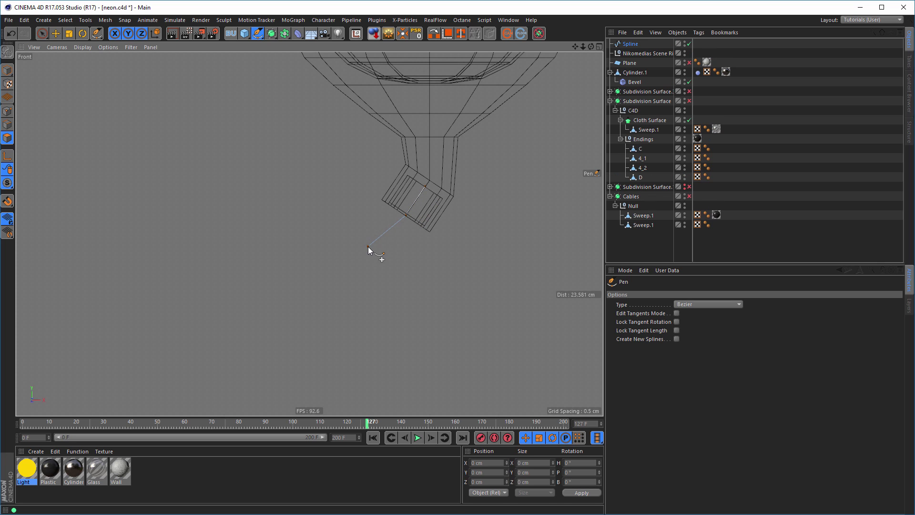
Extend the spline past the cylinder with a third point well beyond its side facing away from the letters, and finish drawing
scroll(368, 248, down, 15)
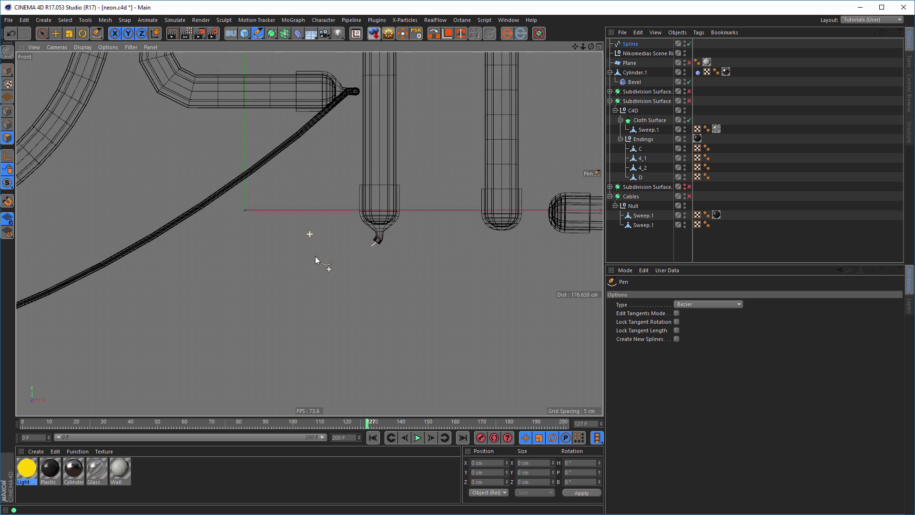
scroll(333, 224, up, 8)
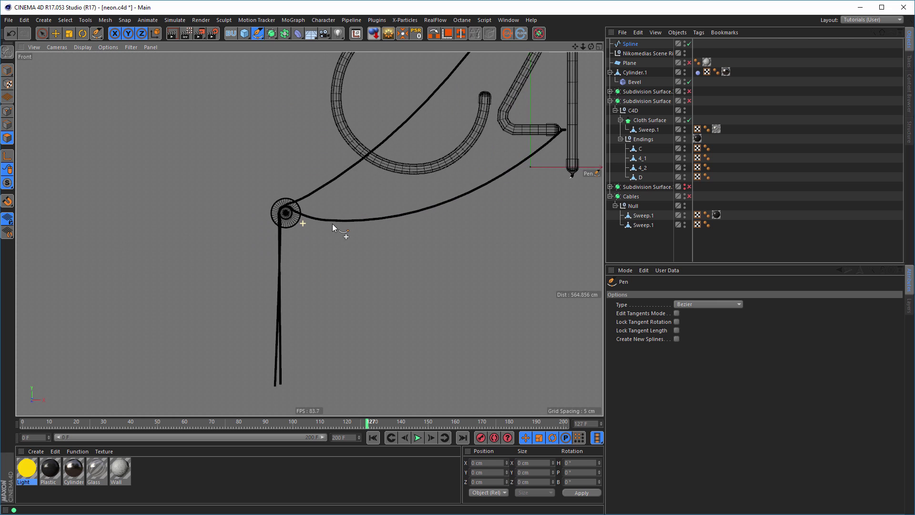
scroll(273, 205, down, 8)
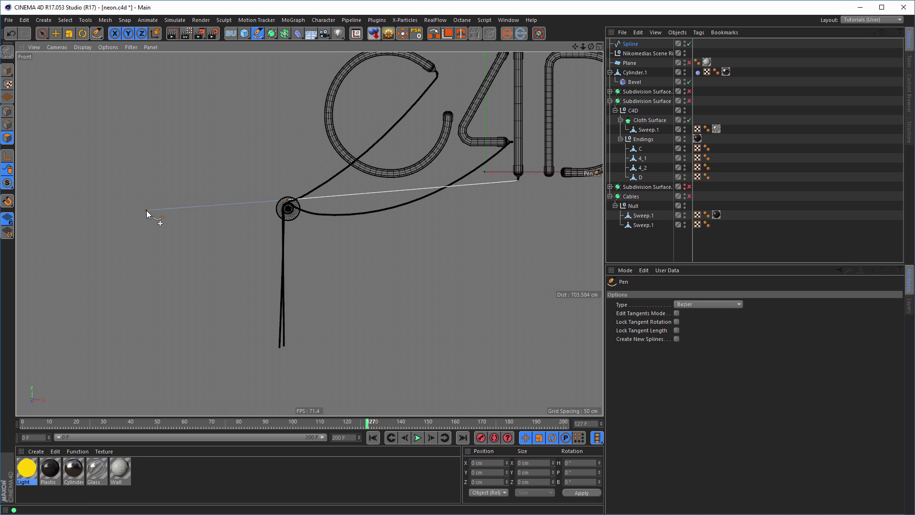
click(136, 210)
scroll(410, 215, up, 5)
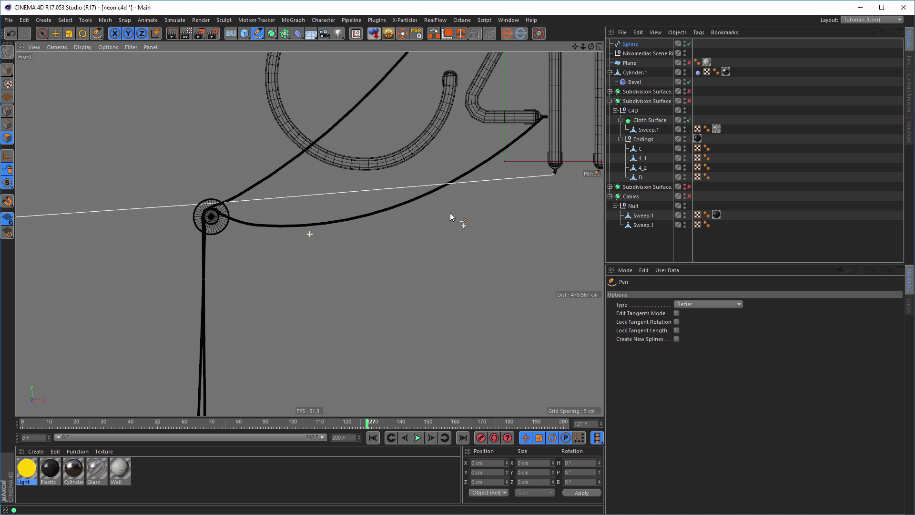
key(space)
Examine the new spline's path against the cylinder and existing cables from several angles in the perspective view, and select the spline
mouse_move(537, 179)
alt+right_down()
mouse_move(570, 175)
mouse_move(539, 179)
alt+right_up()
middle_click(391, 213)
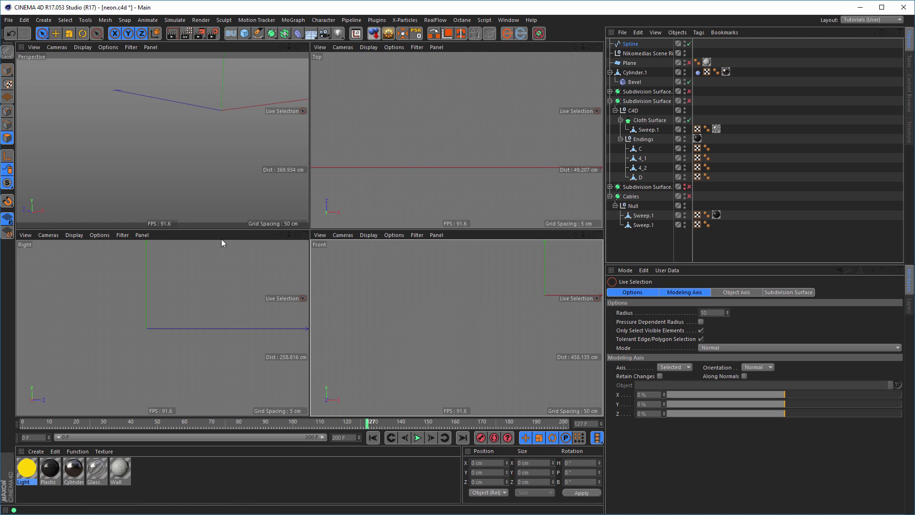
middle_click(207, 264)
middle_click(262, 288)
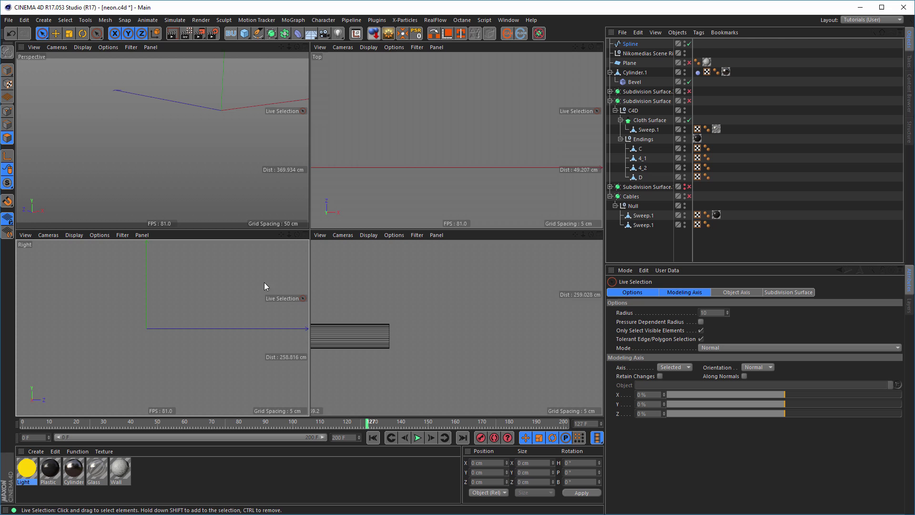
middle_click(239, 198)
alt+middle_drag(246, 242, 271, 237)
alt+drag(166, 228, 259, 162)
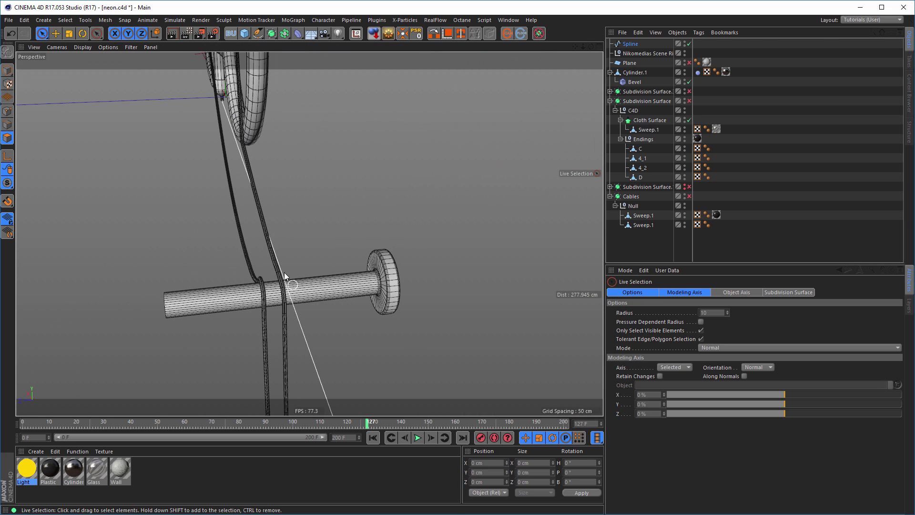
scroll(337, 263, up, 8)
alt+drag(296, 302, 305, 286)
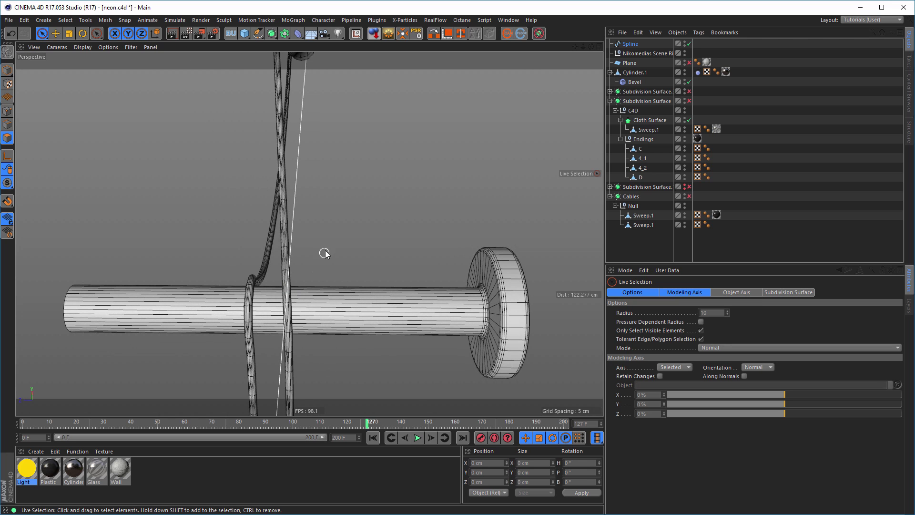
alt+right_drag(322, 250, 233, 264)
alt+middle_drag(320, 228, 321, 205)
alt+drag(337, 194, 283, 178)
alt+drag(320, 234, 405, 122)
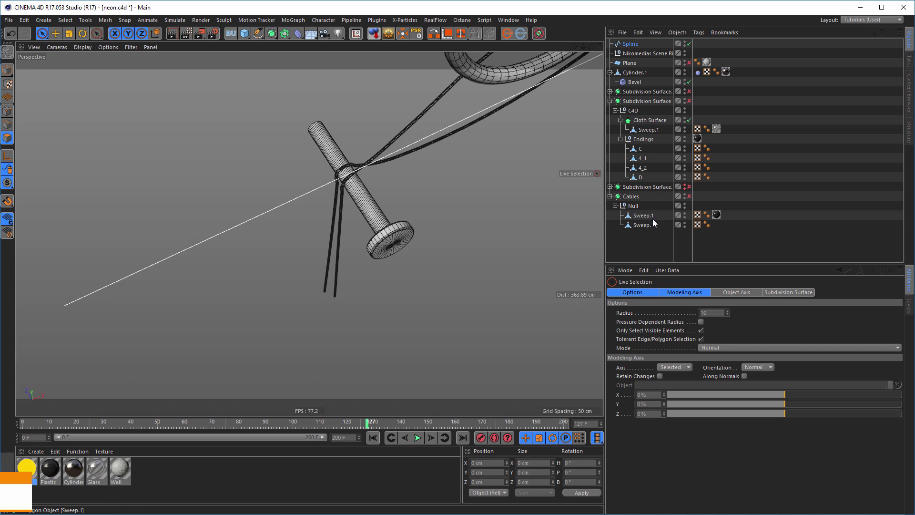
click(633, 45)
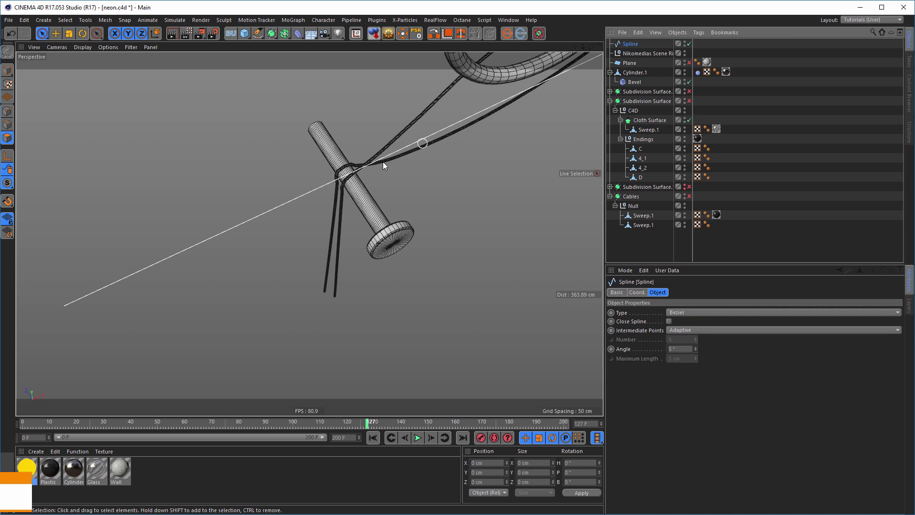
Shift the spline's points at and beyond the cylinder to about -3.5 cm in Z and subdivide the segment between them
click(7, 111)
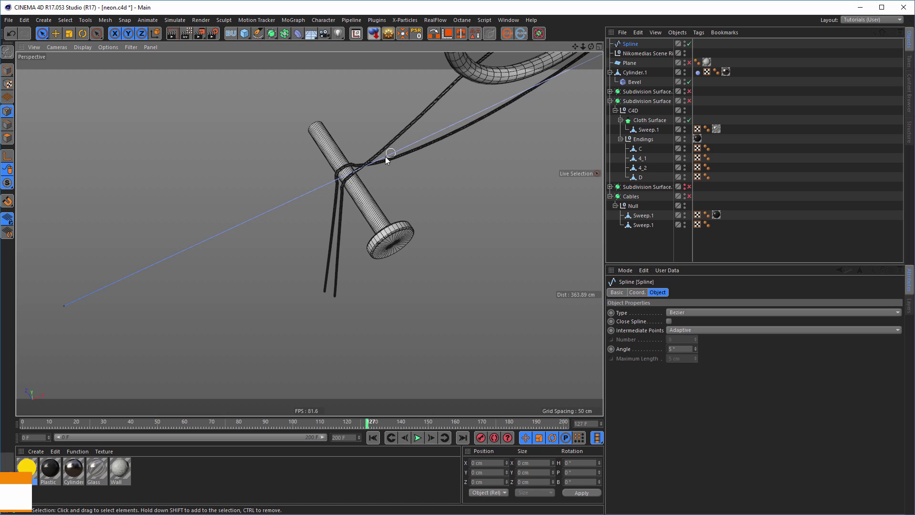
mouse_move(351, 173)
mouse_down()
mouse_move(284, 196)
mouse_move(65, 309)
mouse_up()
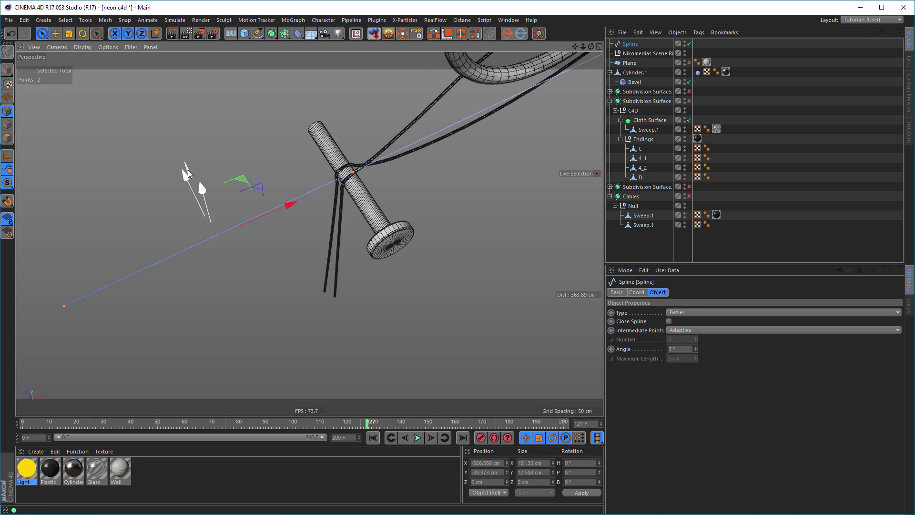
alt+drag(187, 182, 413, 187)
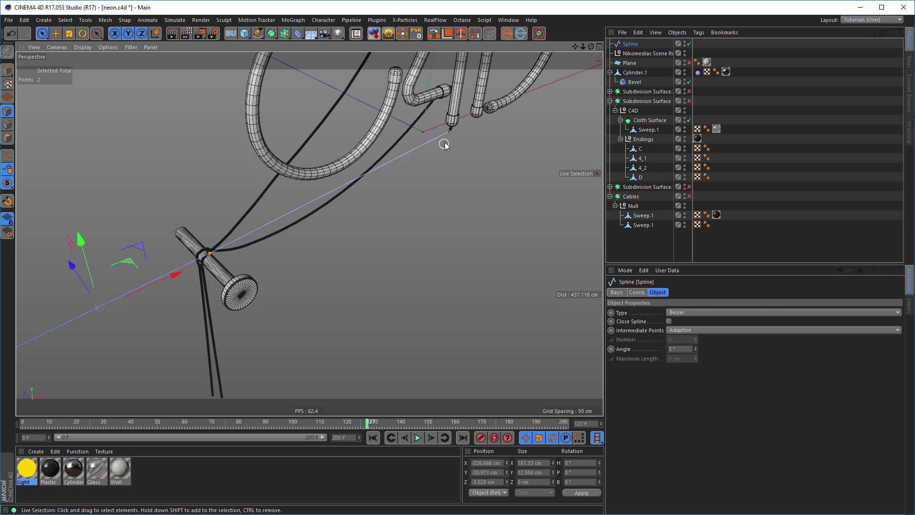
alt+middle_drag(380, 198, 480, 152)
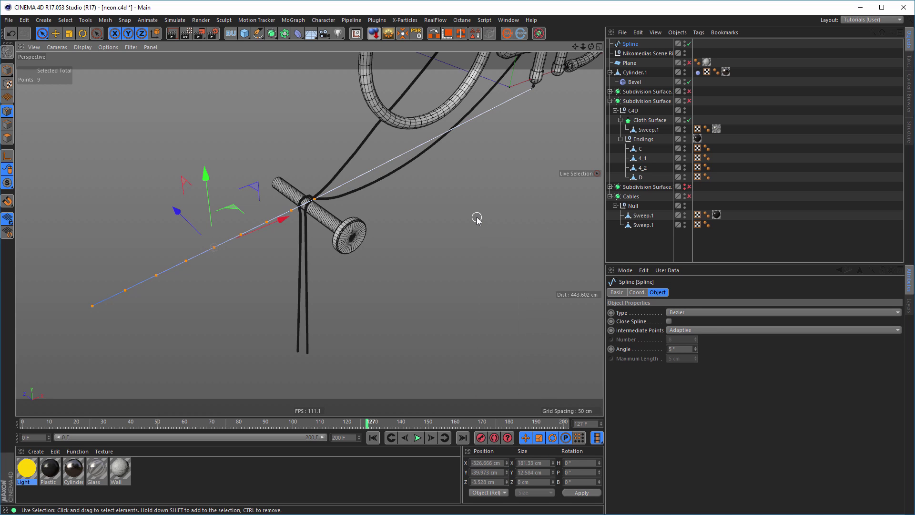
click(464, 155)
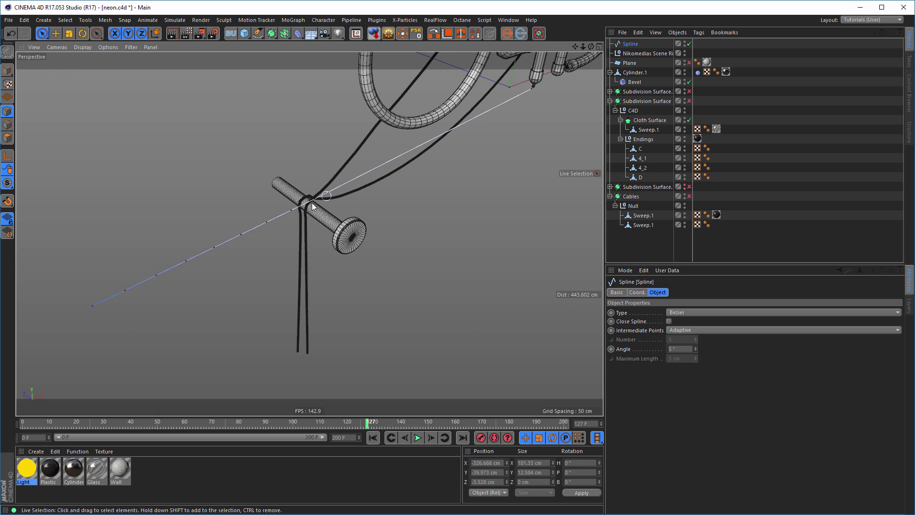
Select the spline points at the cylinder and at the 4_2 neck opening, and subdivide the segment between them
click(314, 199)
alt+middle_drag(468, 173, 301, 258)
alt+right_drag(417, 149, 558, 144)
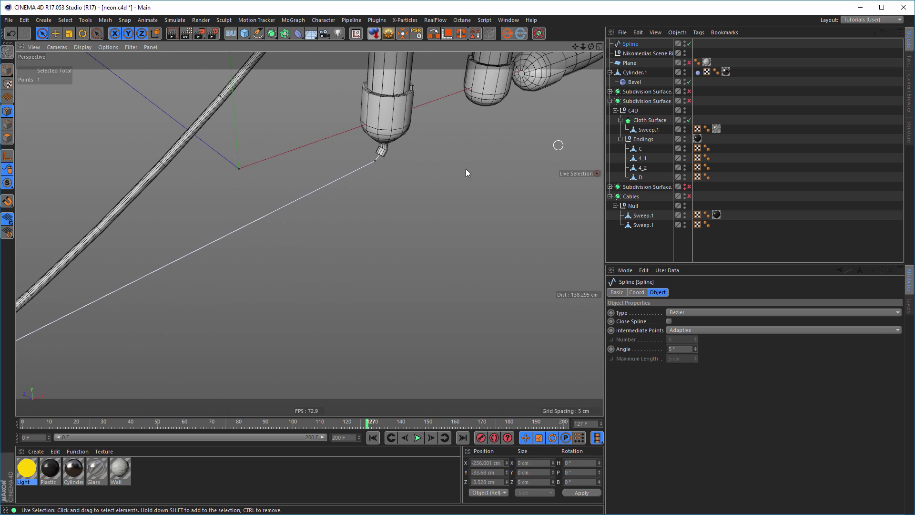
shift+click(375, 161)
alt+right_drag(411, 202, 297, 255)
alt+drag(324, 268, 406, 222)
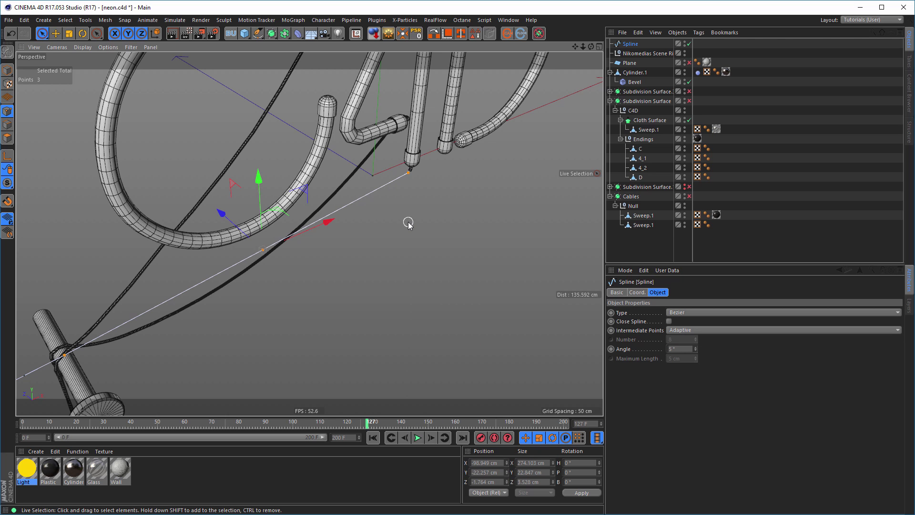
key(u)
key(s)
In the front view, move the new spline into the cable's Sweep object, directly below the old spline
alt+right_drag(408, 223, 278, 254)
alt+drag(310, 233, 278, 203)
alt+drag(356, 220, 381, 213)
middle_click(462, 240)
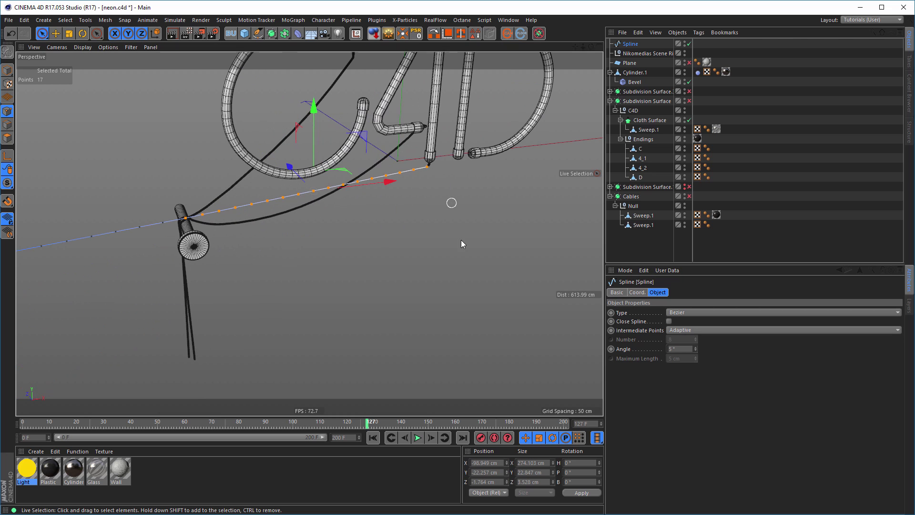
middle_click(459, 329)
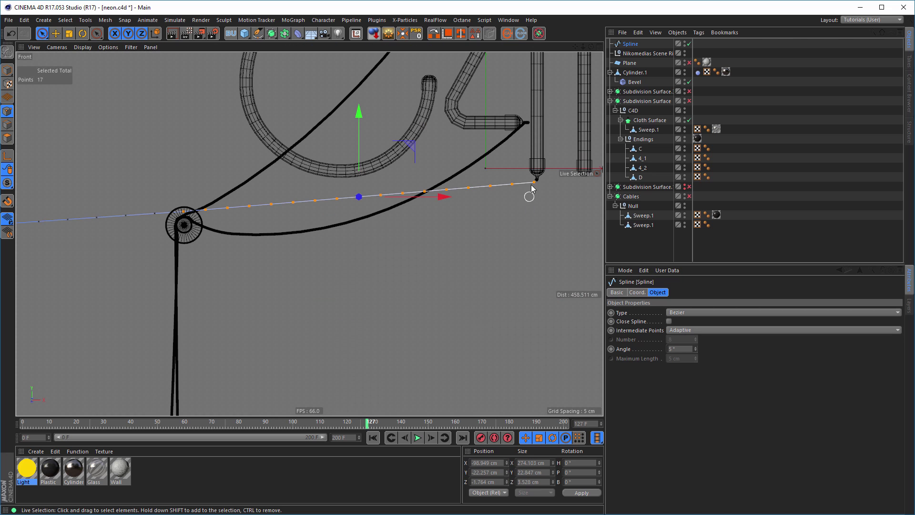
alt+middle_drag(532, 188, 419, 253)
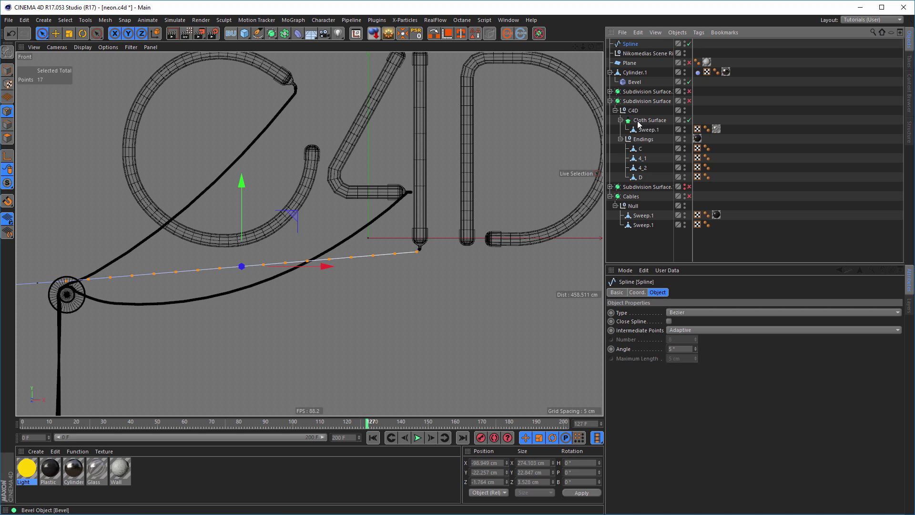
click(611, 186)
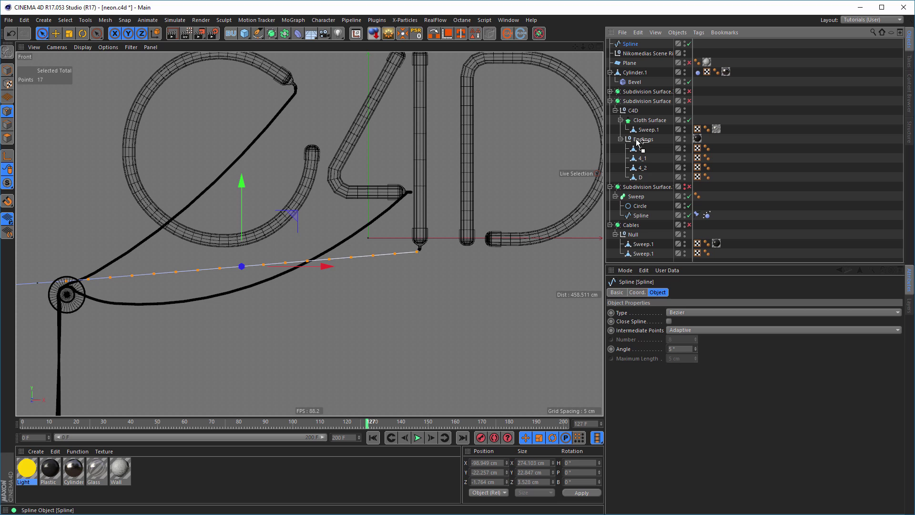
drag(637, 142, 642, 220)
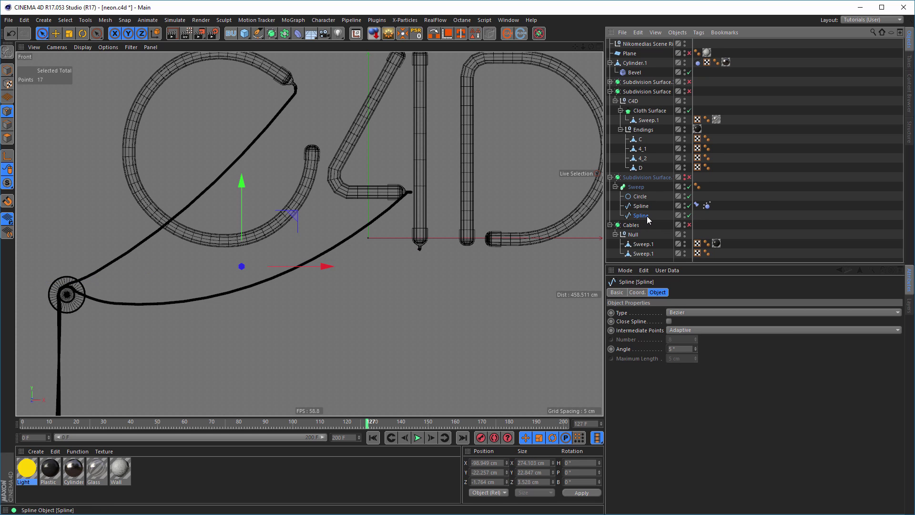
Transfer the Constraint and Spline Dynamics tags from the old spline to the new one and delete the old spline
click(696, 206)
ctrl+click(708, 207)
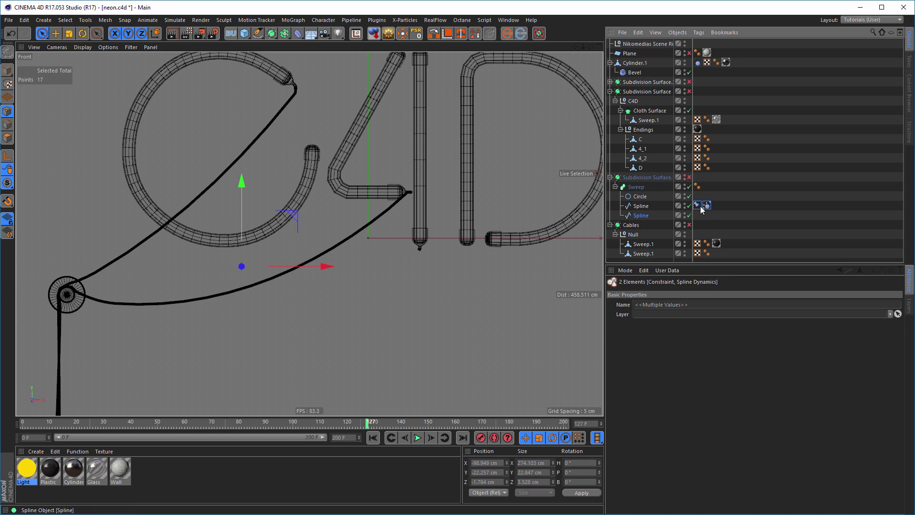
drag(698, 218, 699, 217)
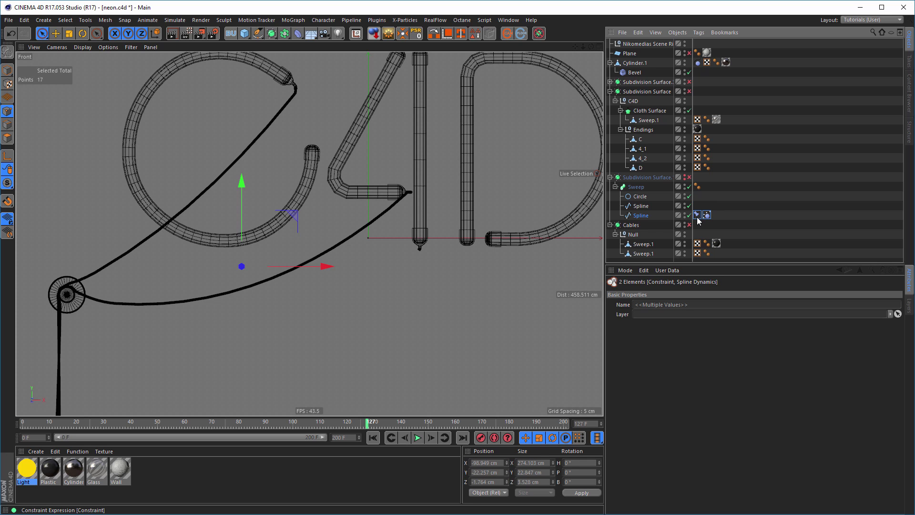
click(646, 207)
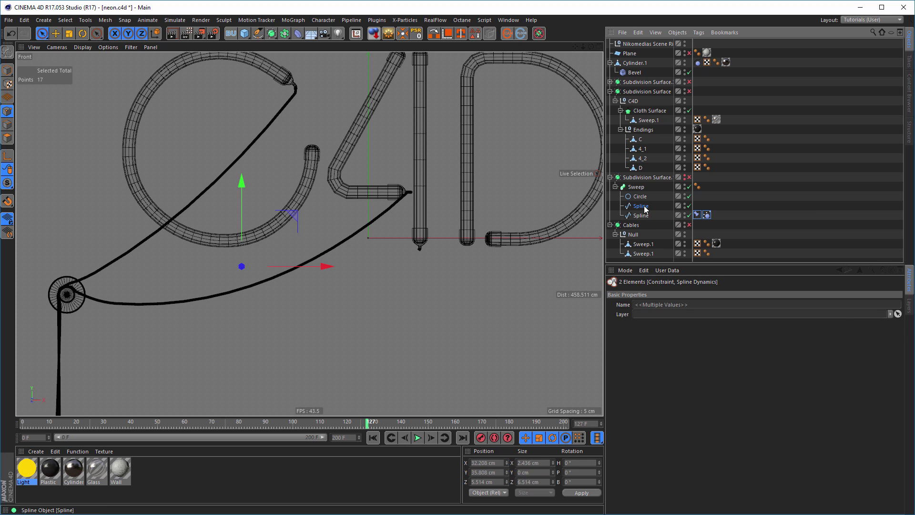
key(Delete)
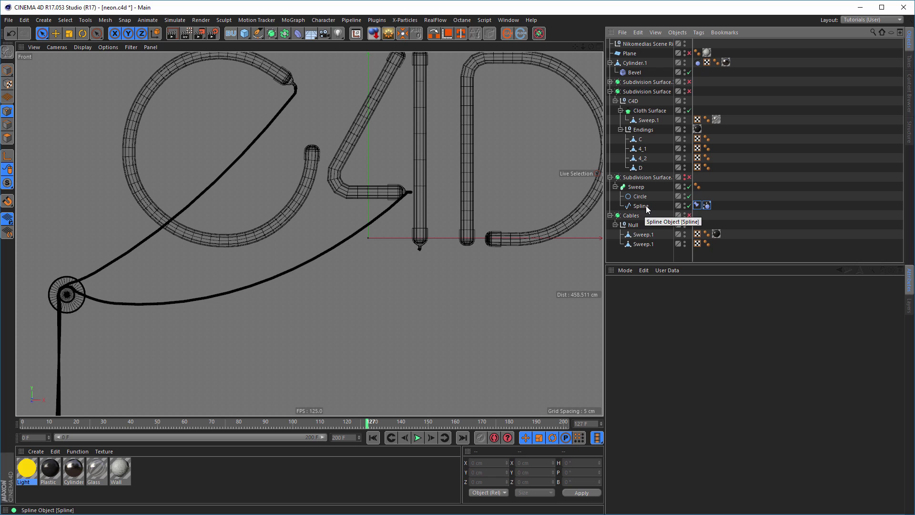
Set the target object of the new spline's Constraint tag to 4_2
click(698, 206)
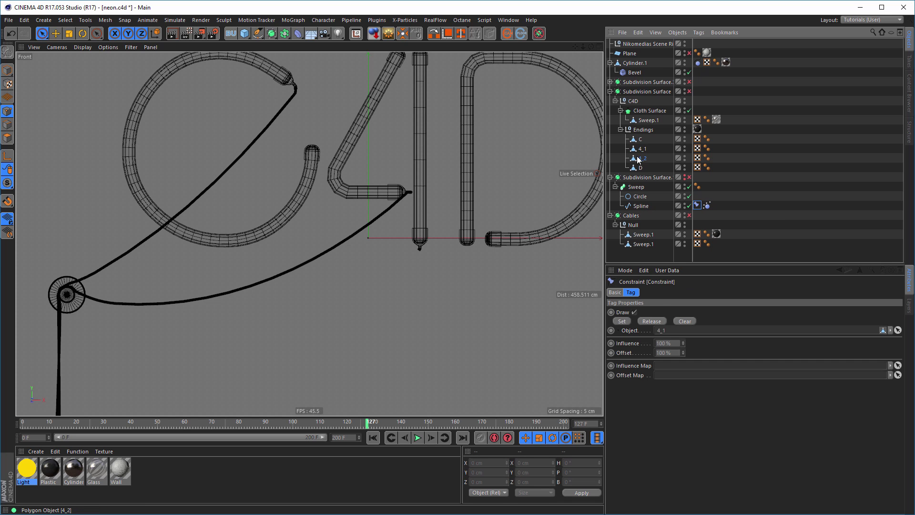
drag(668, 332, 668, 332)
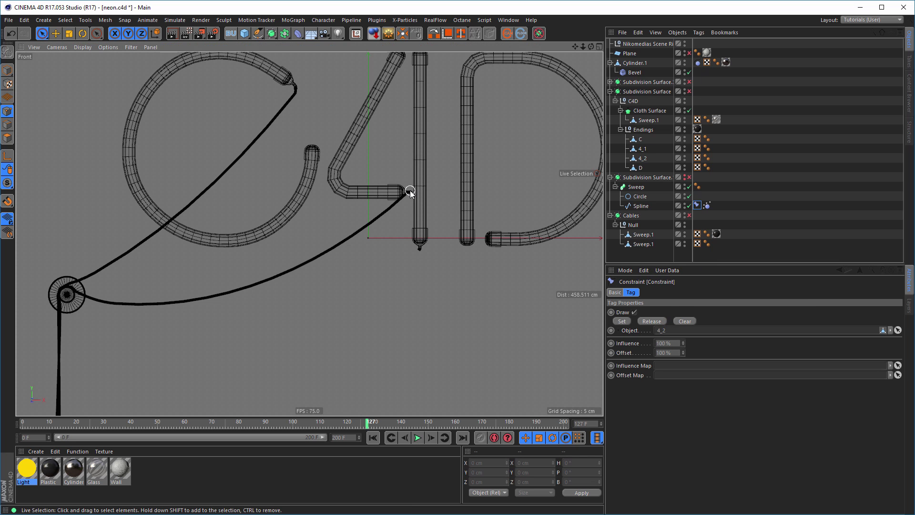
scroll(410, 192, up, 4)
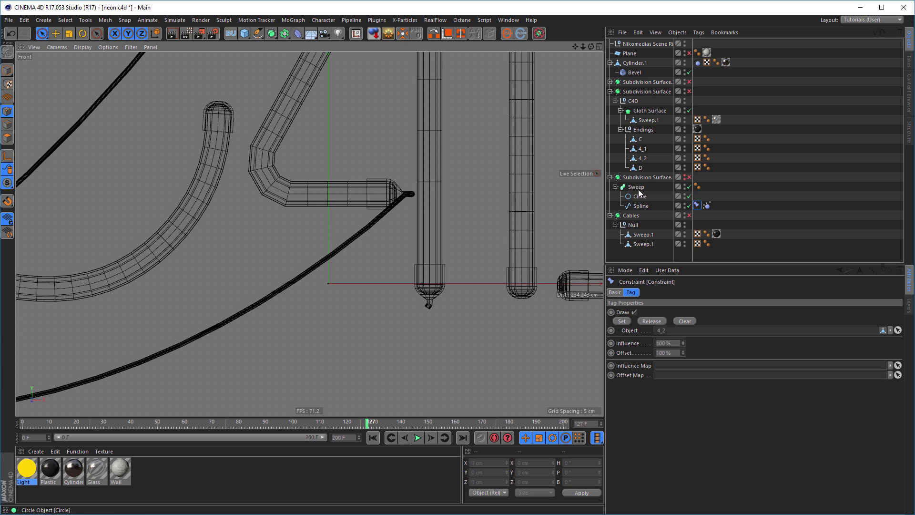
Preview the swept cable by toggling its Subdivision Surface visibility, then disable the Sweep and select its spline
click(685, 176)
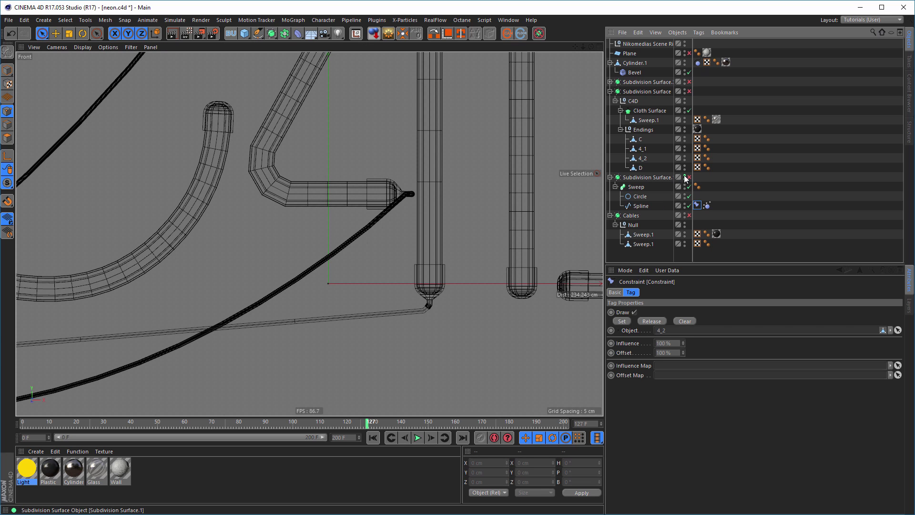
double_click(684, 176)
click(685, 176)
click(425, 304)
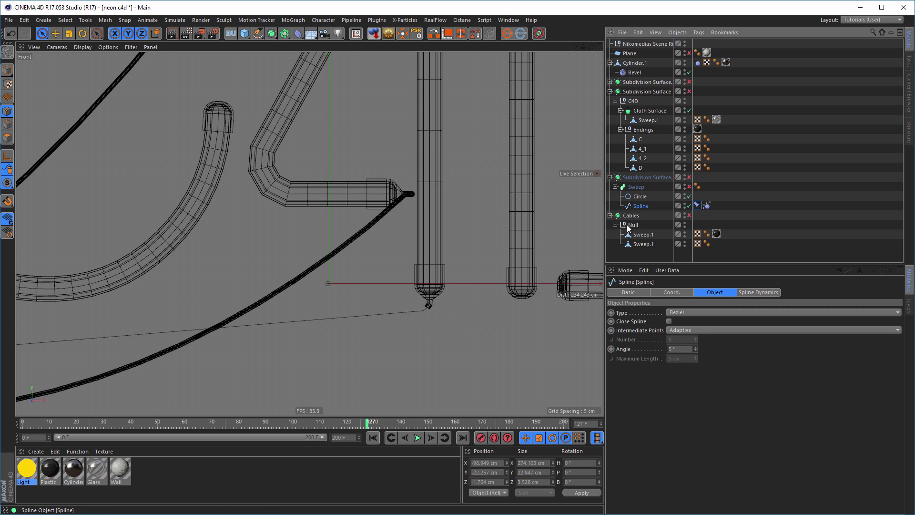
Select the three spline points in and just outside the 4_2 neck and set them as constrained points in the Constraint tag
alt+right_drag(422, 321, 504, 294)
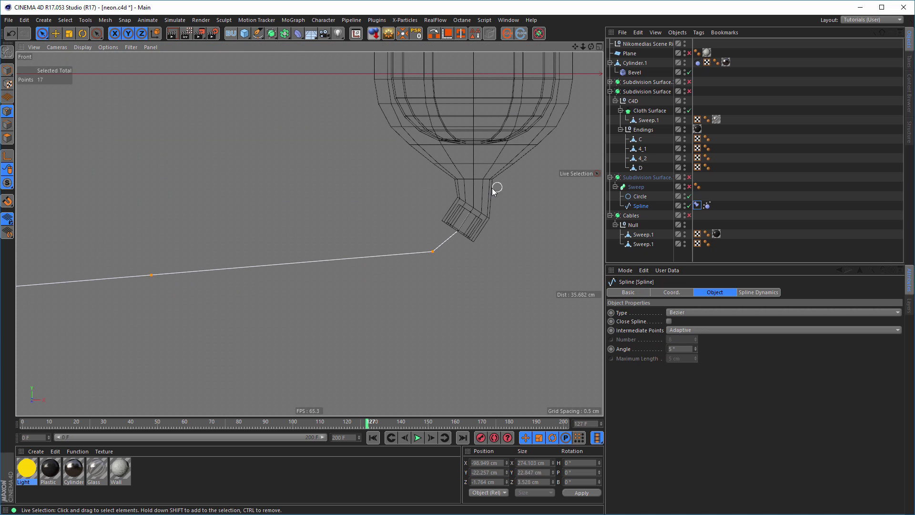
click(424, 266)
mouse_move(431, 253)
mouse_down()
mouse_move(470, 219)
mouse_move(504, 247)
mouse_up()
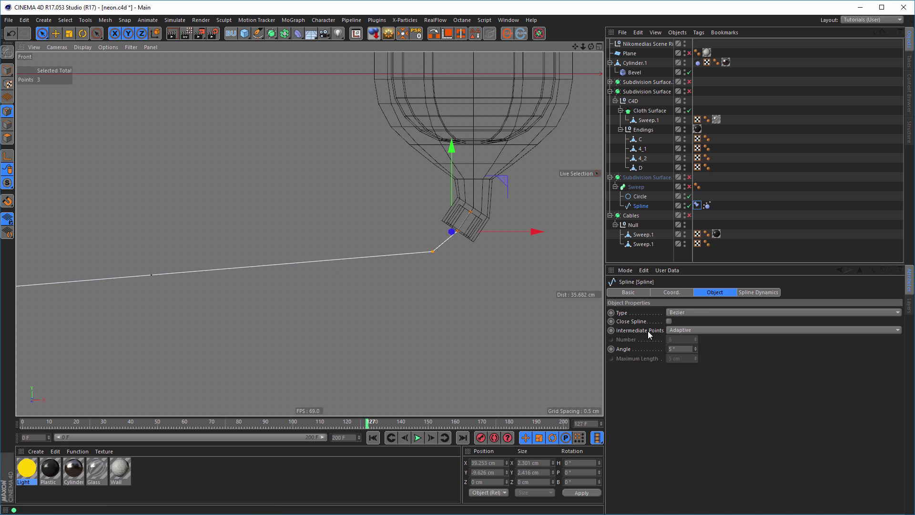
click(698, 205)
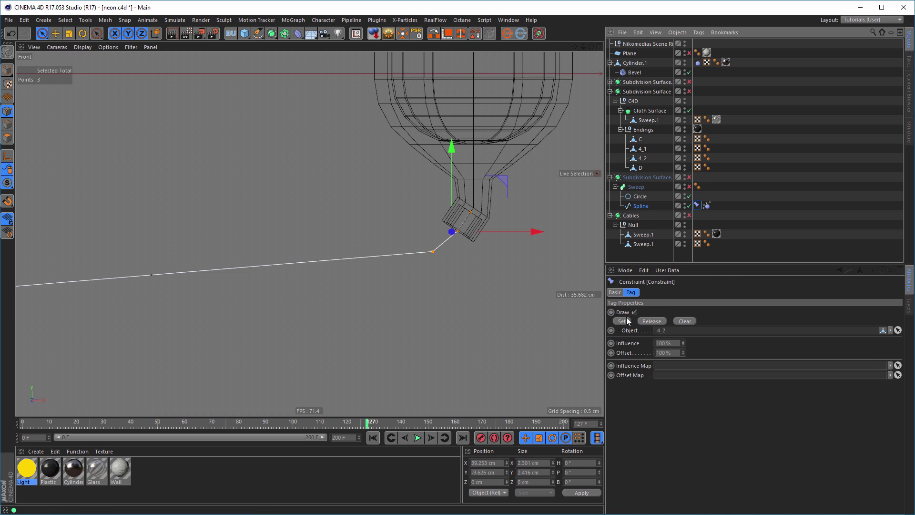
click(621, 322)
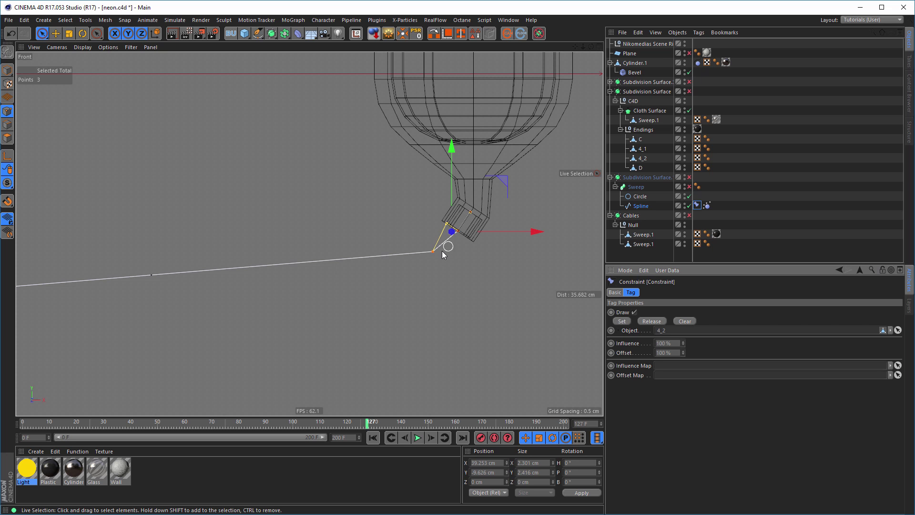
Play the spline dynamics to check how the cable falls over the cylinder, then return to frame 0
scroll(382, 281, down, 10)
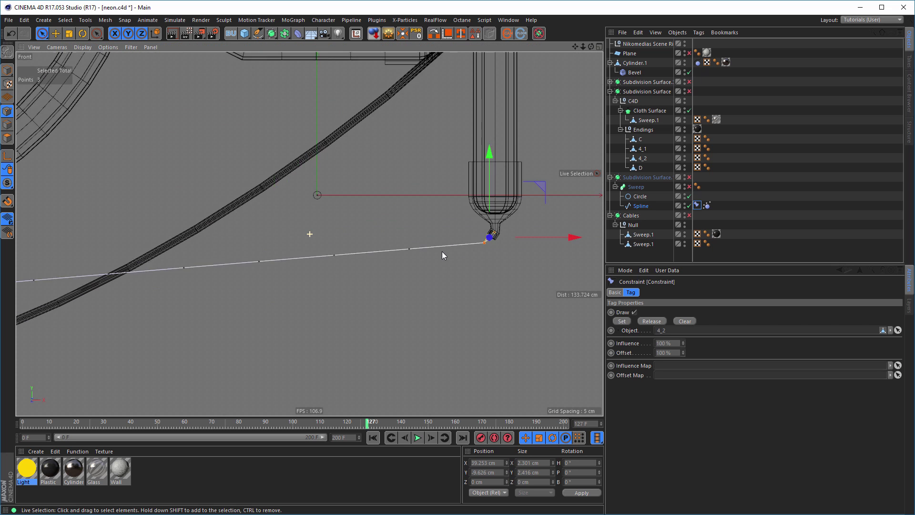
alt+right_drag(252, 293, 243, 293)
alt+middle_drag(270, 283, 428, 233)
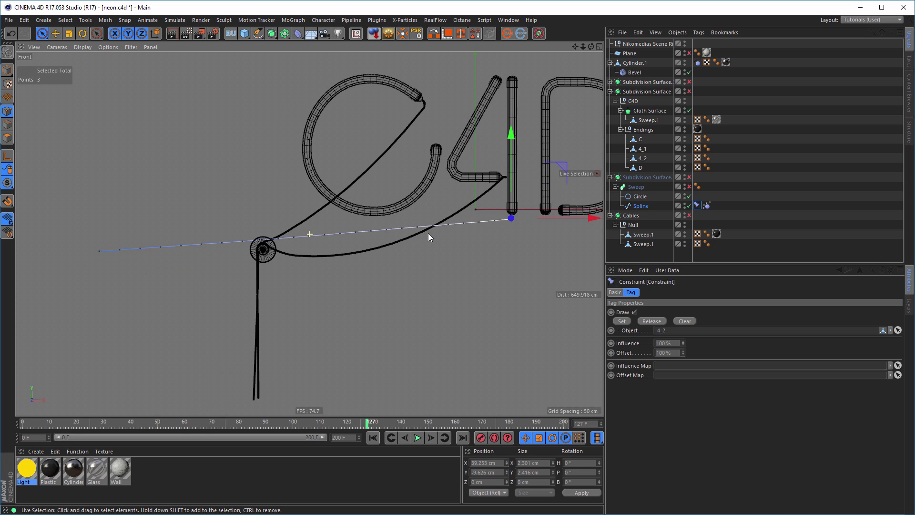
click(417, 438)
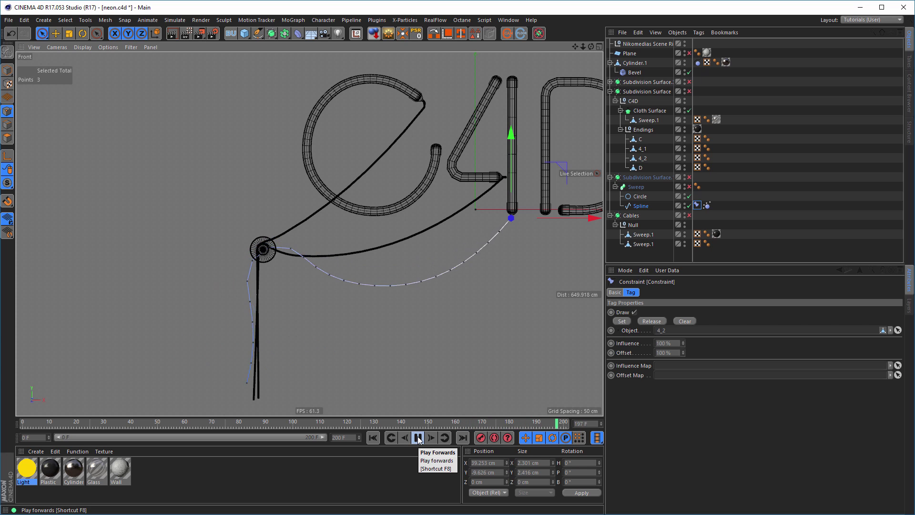
click(417, 438)
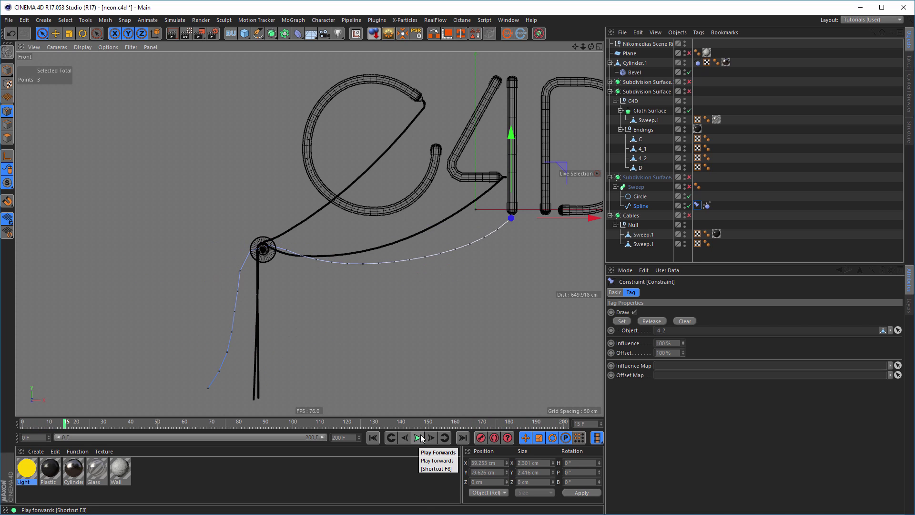
click(375, 438)
Select the spline points on both sides of the cylinder and subdivide the segments passing over it
scroll(265, 257, up, 3)
scroll(304, 252, up, 3)
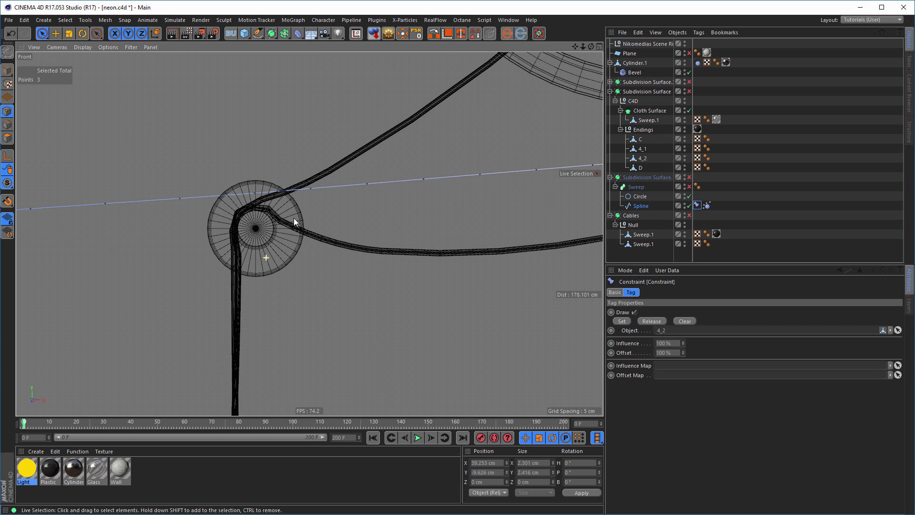
drag(180, 204, 316, 191)
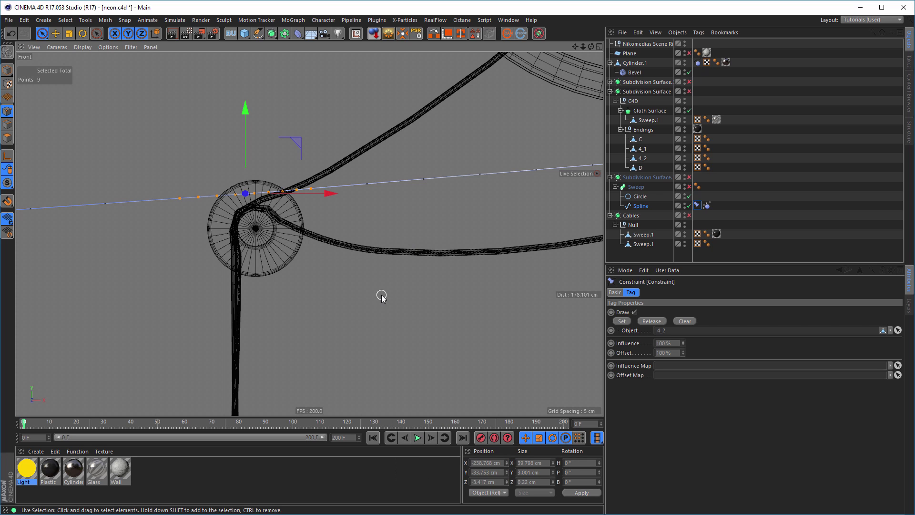
scroll(430, 267, down, 6)
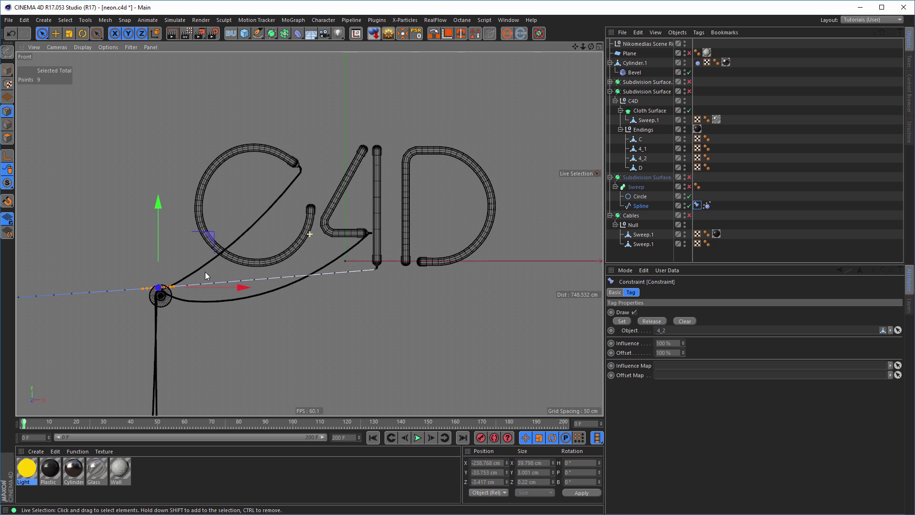
Reselect the three spline points at the 4_2 neck and set the constraint on them again
scroll(393, 265, up, 10)
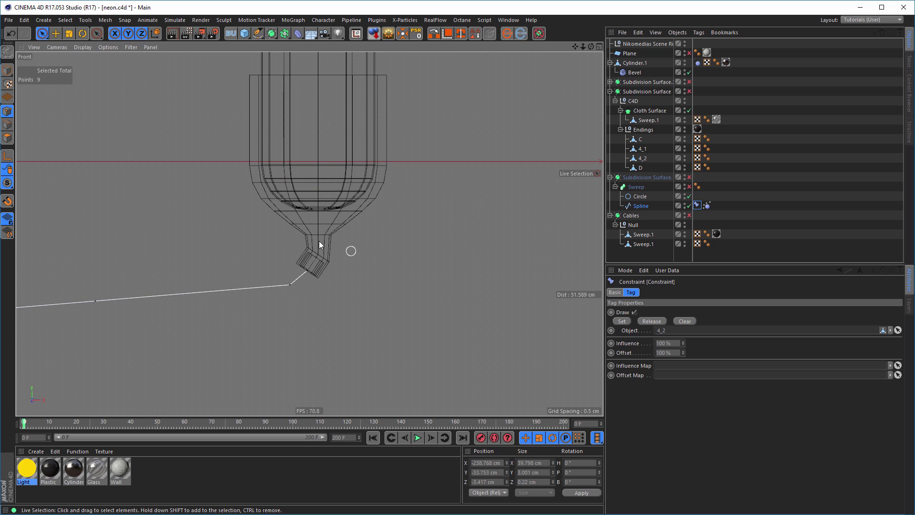
click(310, 263)
drag(310, 270, 288, 299)
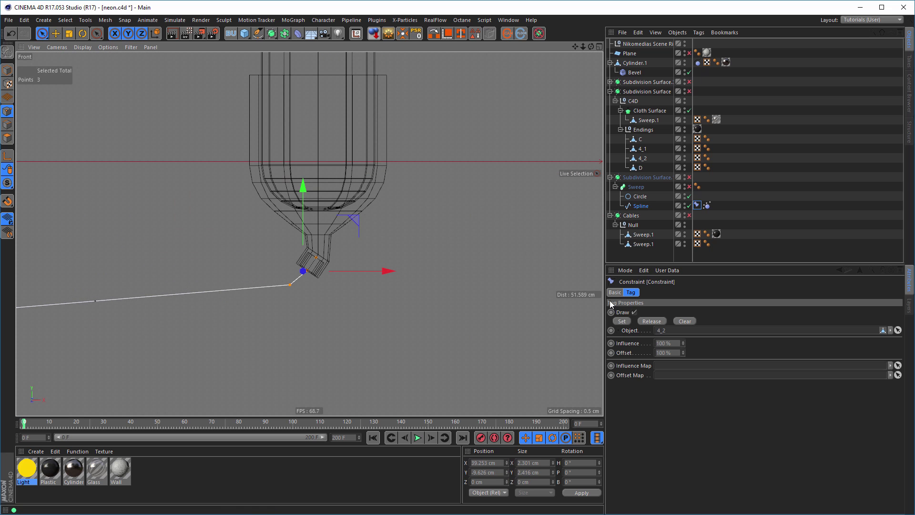
click(621, 321)
scroll(198, 323, down, 6)
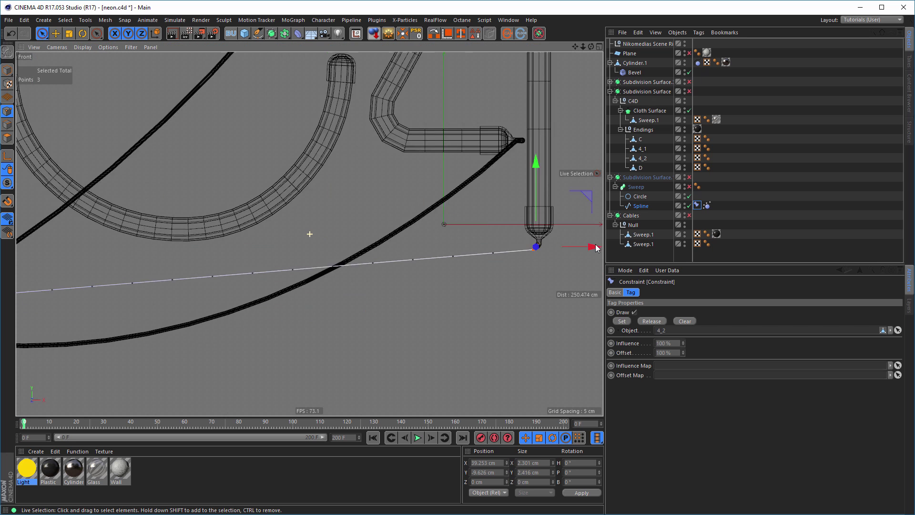
Play the spline dynamics until the cable settles over the cylinder, stopping at frame 106
alt+right_drag(386, 278, 369, 270)
alt+middle_drag(369, 270, 457, 214)
alt+right_drag(457, 214, 444, 227)
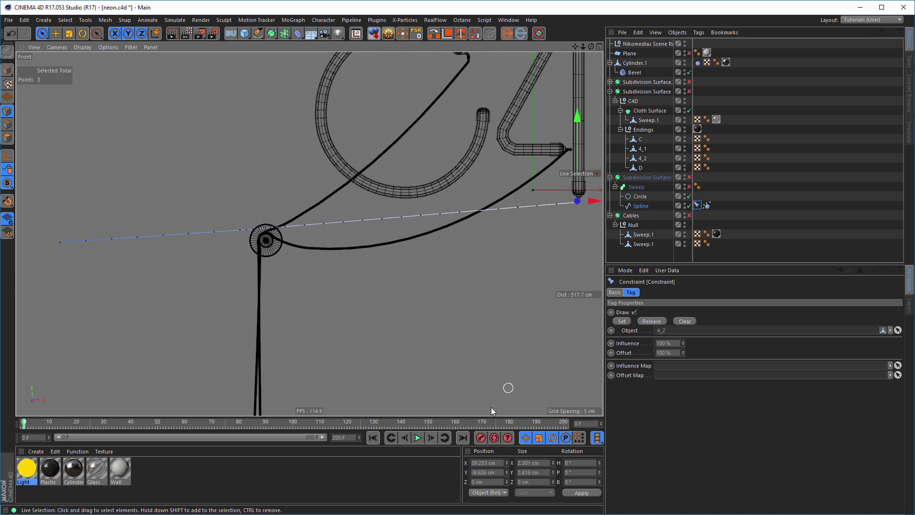
click(417, 438)
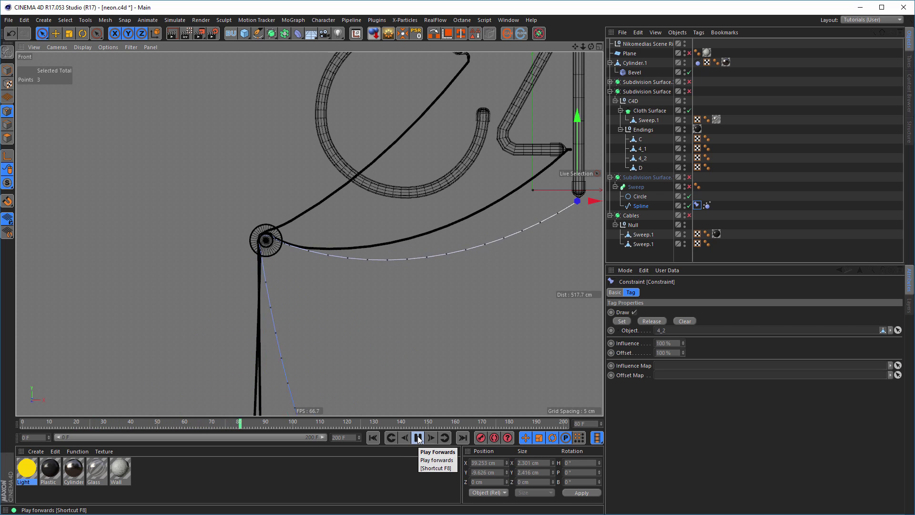
click(418, 438)
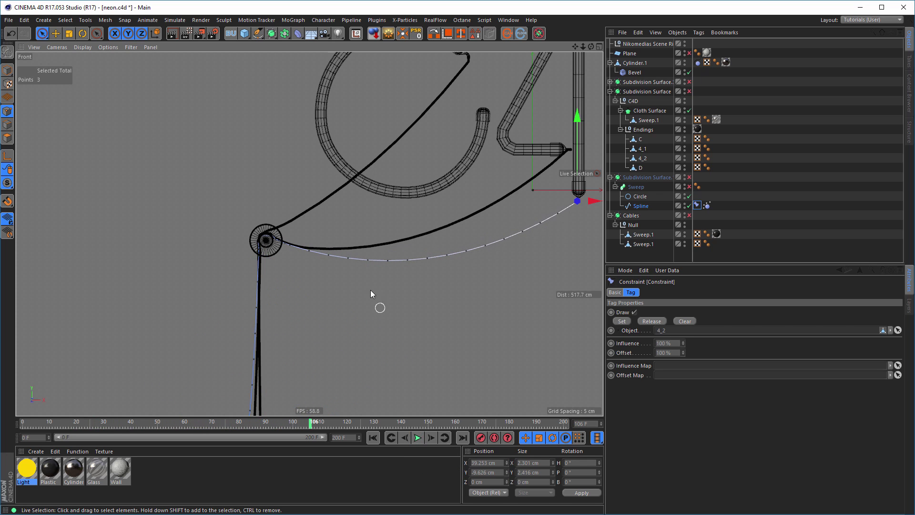
Enable the Sweep on the simulated spline and preview the cable around the cylinder with its Subdivision Surface on, leaving the subdivision off
middle_click(285, 236)
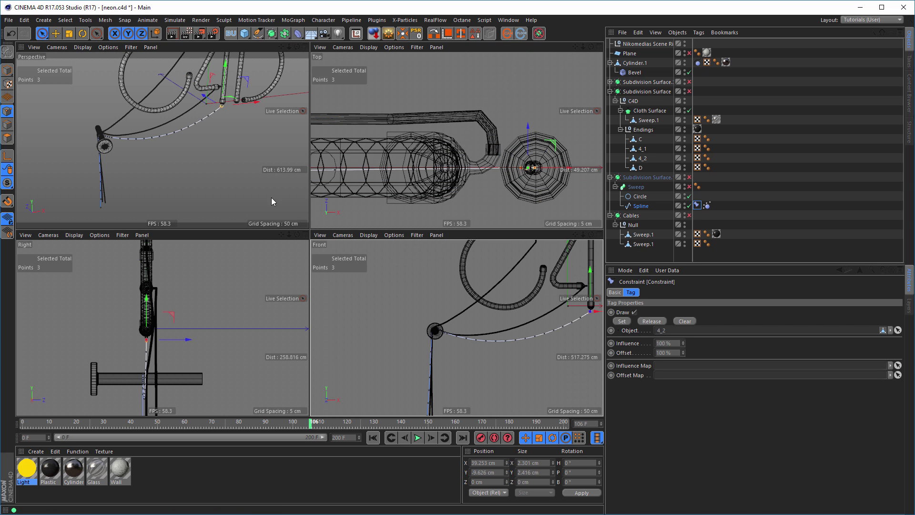
middle_click(245, 190)
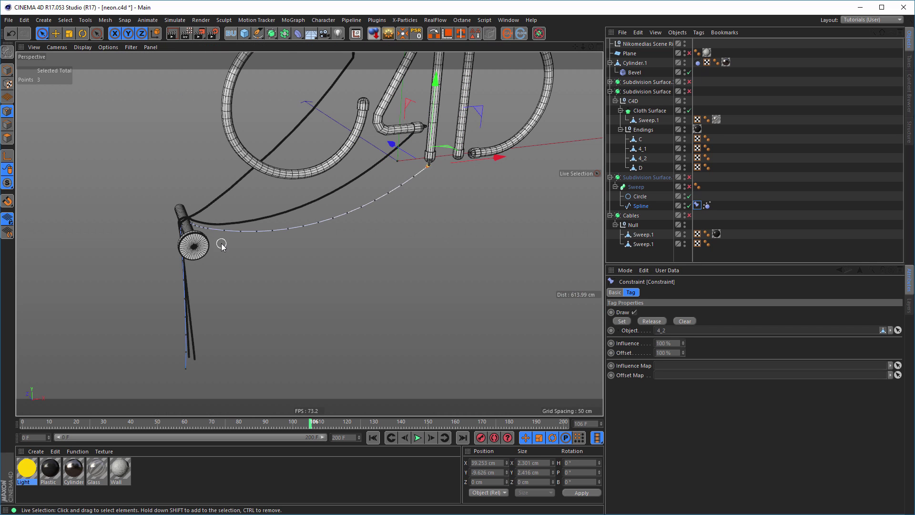
alt+drag(157, 218, 175, 223)
alt+right_drag(198, 226, 389, 222)
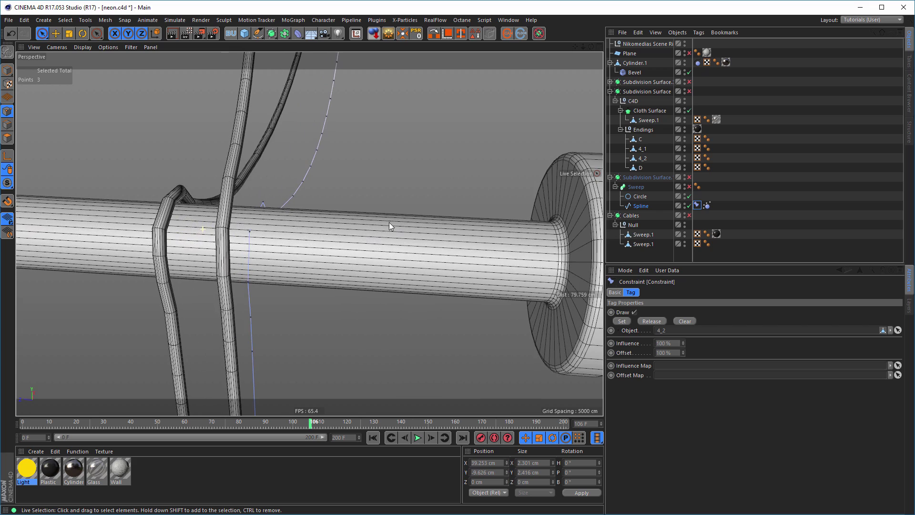
alt+drag(277, 230, 390, 221)
alt+right_drag(390, 221, 308, 234)
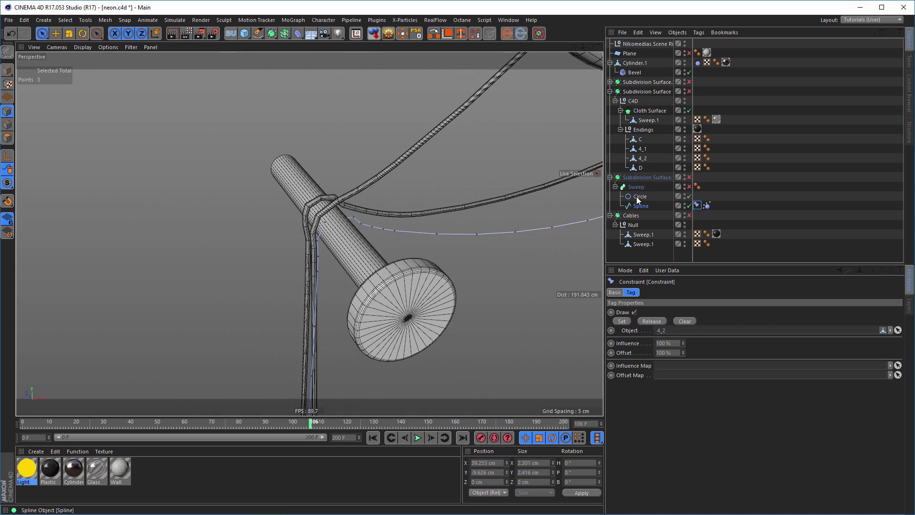
click(689, 186)
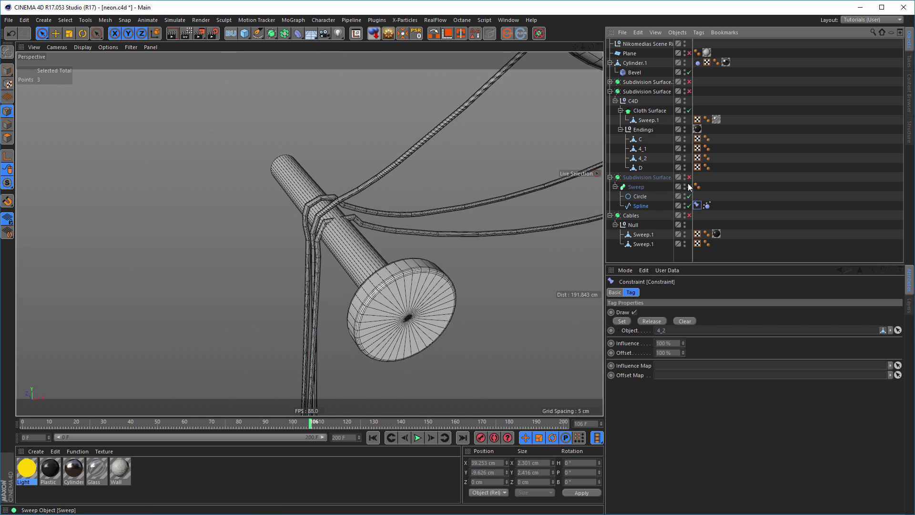
click(690, 178)
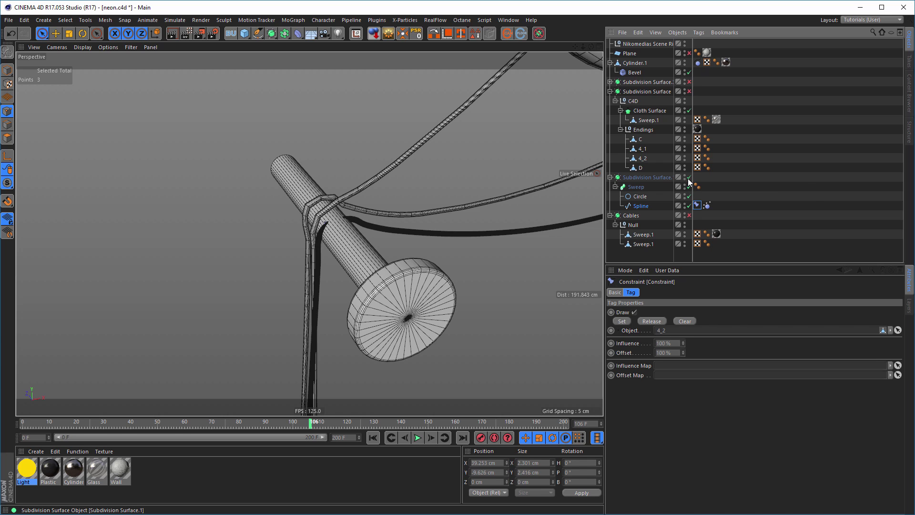
click(689, 178)
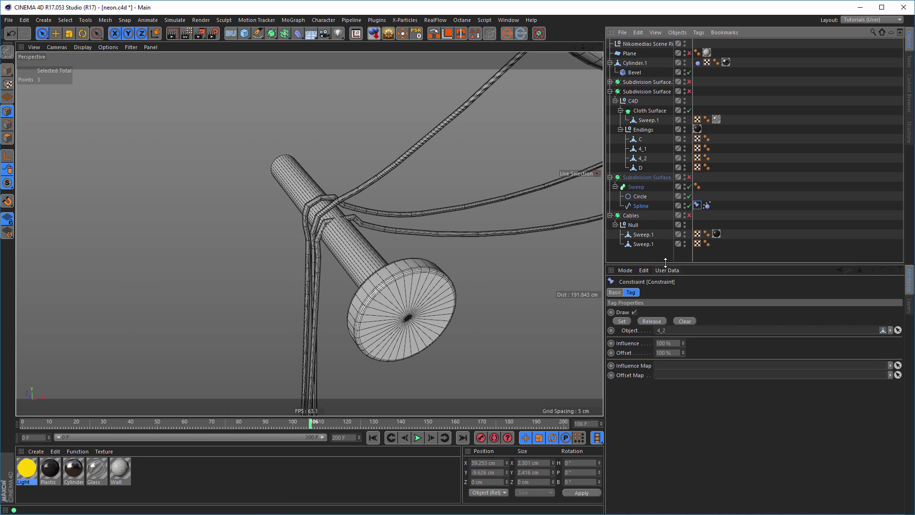
Copy the Sweep with its circle and spline to the end of the object hierarchy, and hide and collapse the original Subdivision Surface group
drag(665, 265, 667, 285)
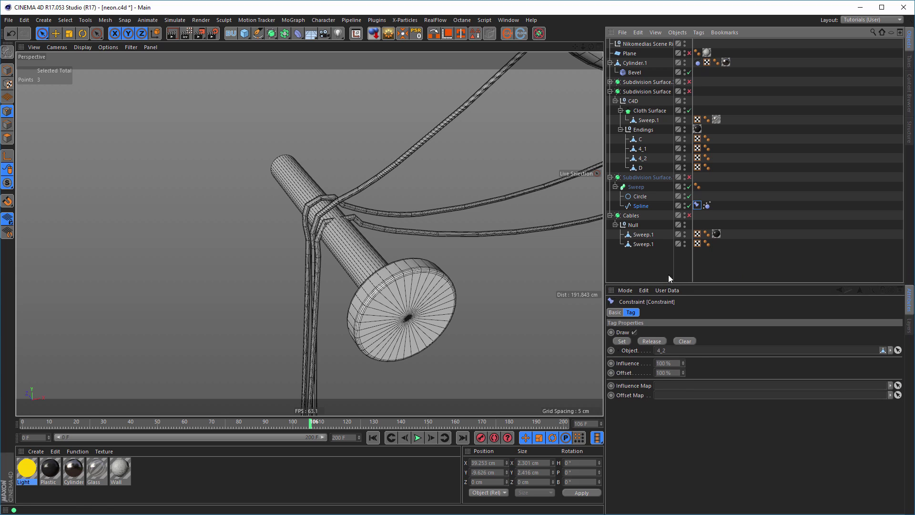
click(636, 189)
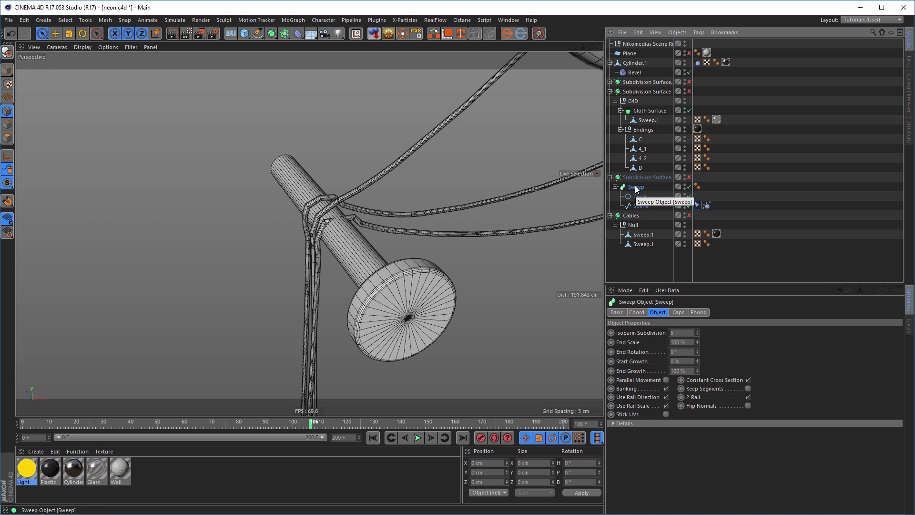
drag(636, 190, 642, 270)
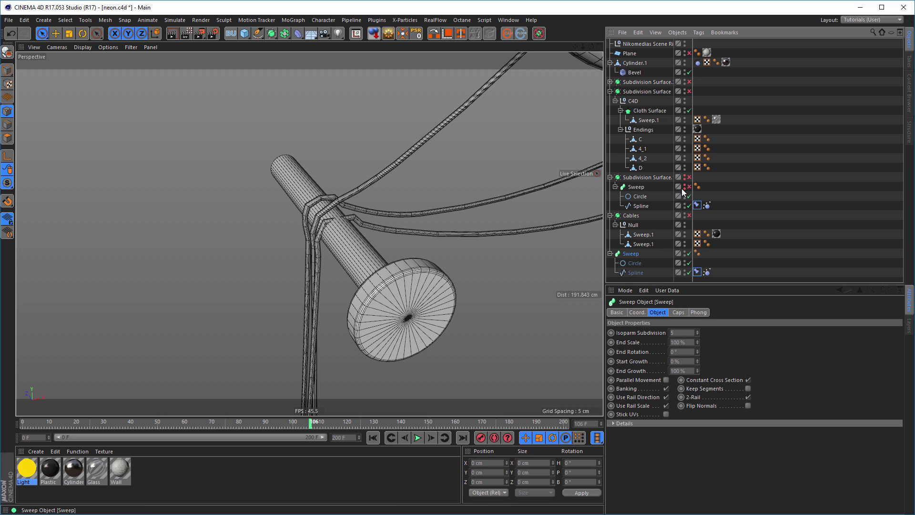
click(611, 178)
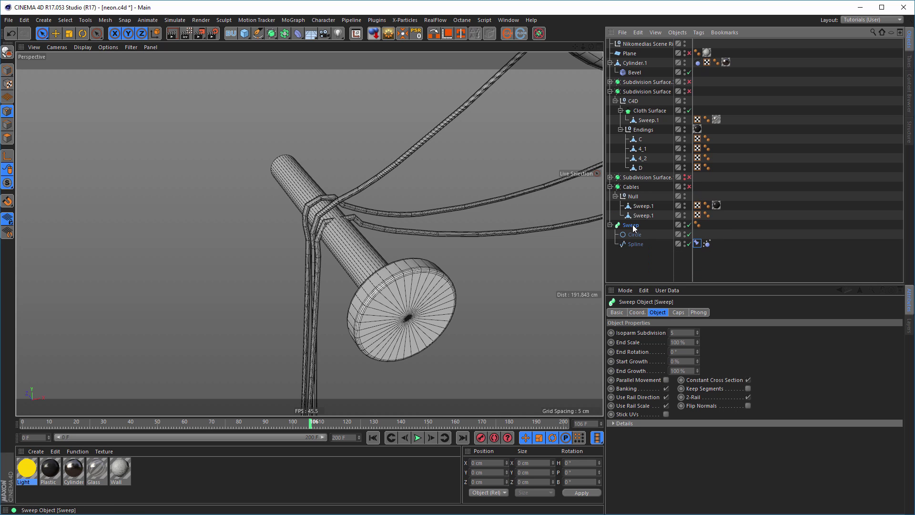
Collapse the copied Sweep into a single optimized polygon object, remove its selection tags and place it in the Null under Cables
click(389, 37)
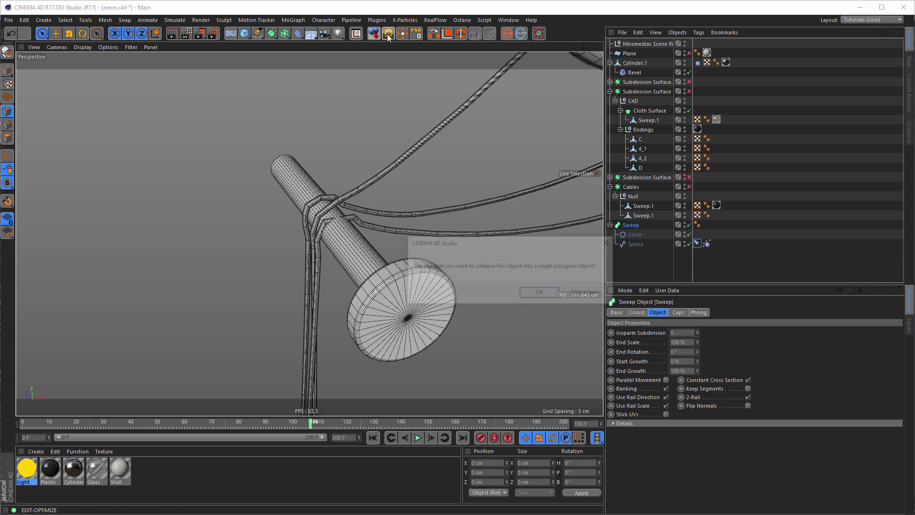
click(541, 294)
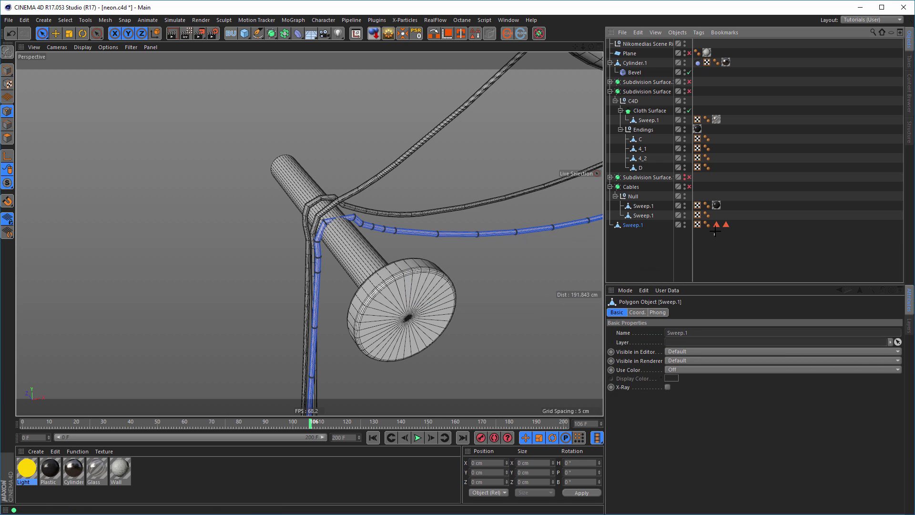
drag(740, 223, 762, 247)
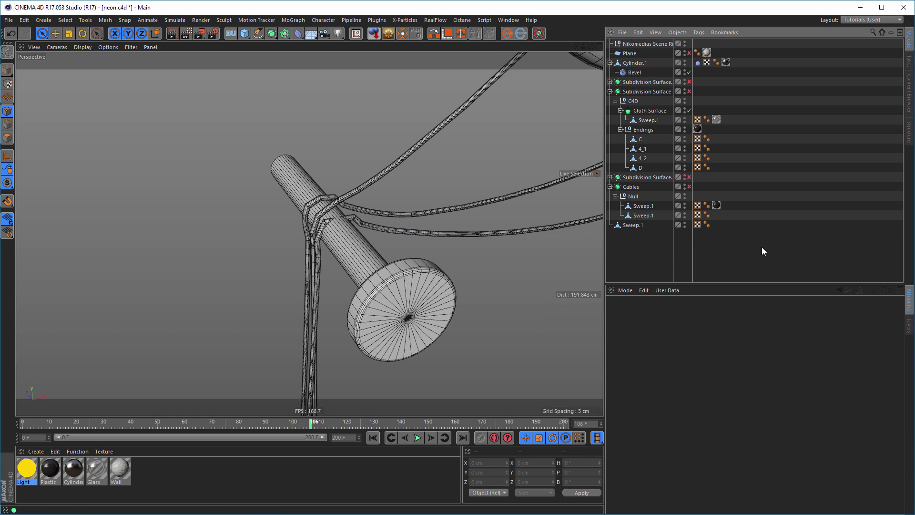
mouse_move(633, 225)
mouse_down()
mouse_move(649, 222)
mouse_move(643, 228)
mouse_up()
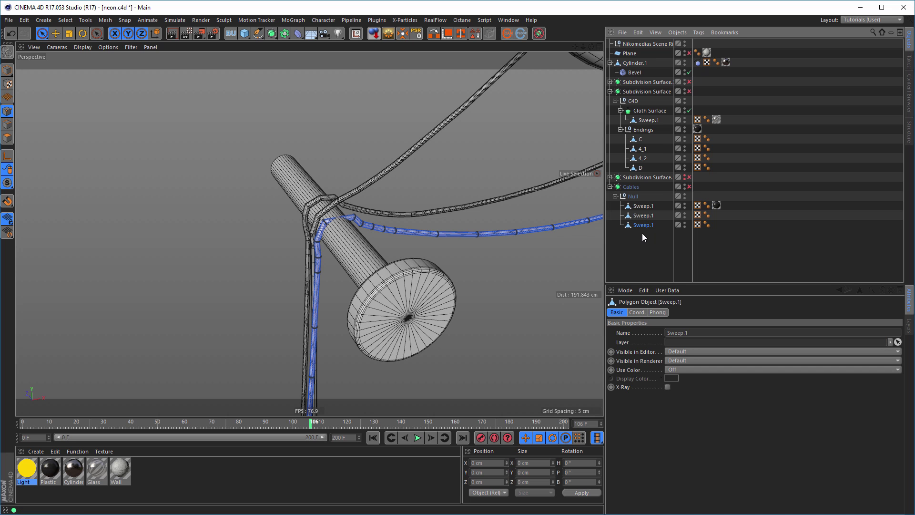
Cut an edge loop into the new cable's segment crossing the cylinder and raise it above the cylinder's surface
scroll(354, 215, up, 8)
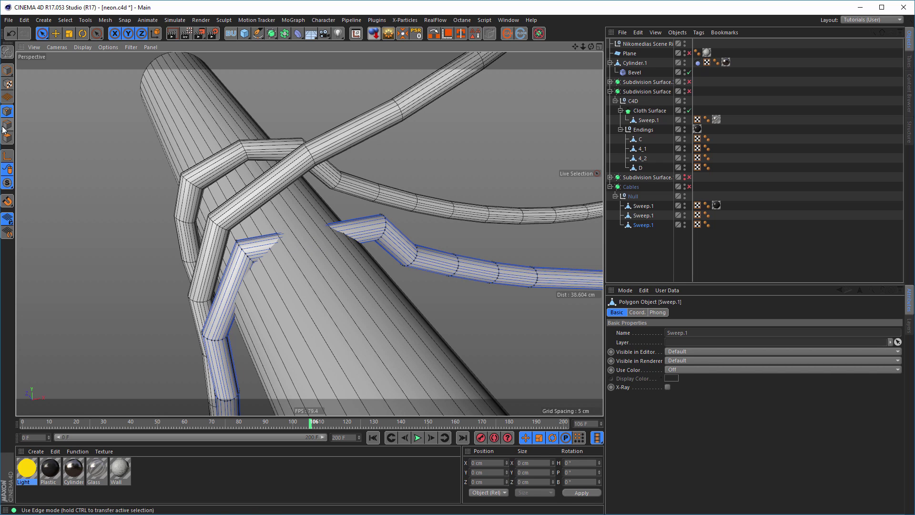
key(m)
key(k)
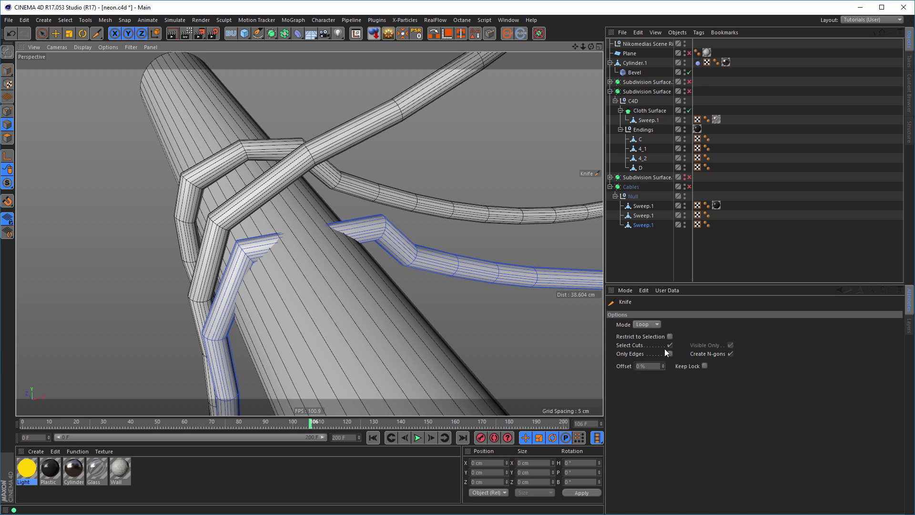
click(312, 243)
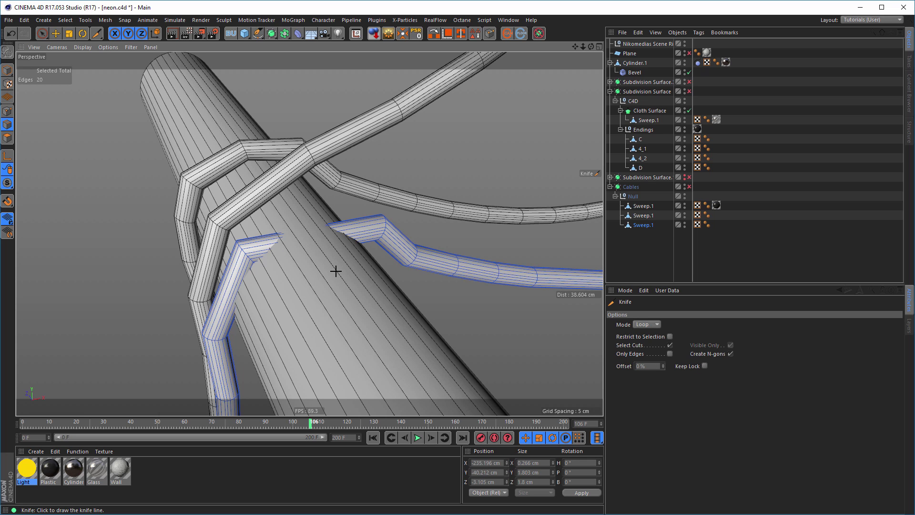
key(e)
drag(291, 166, 291, 133)
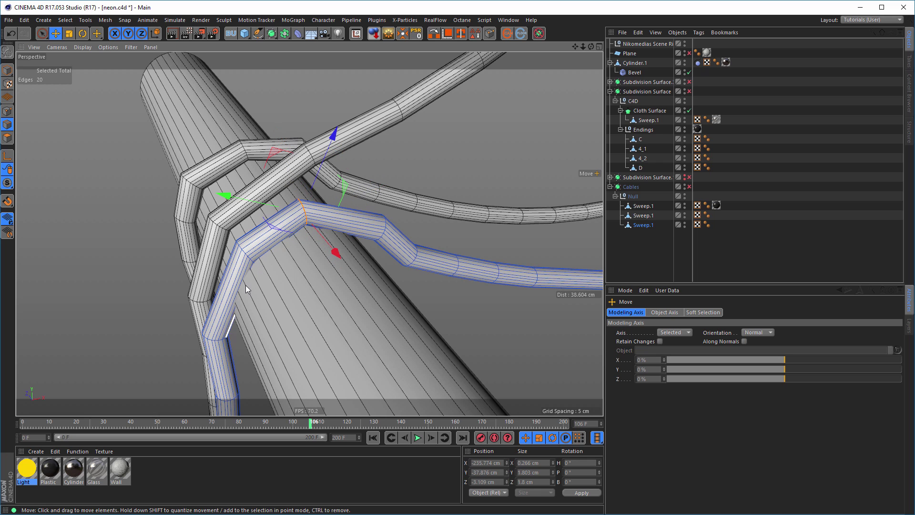
Cut another edge loop into the cable segment running down the cylinder's side and move it outward, clear of the surface
mouse_move(245, 285)
alt+mouse_down()
mouse_move(247, 321)
mouse_move(255, 293)
alt+mouse_up()
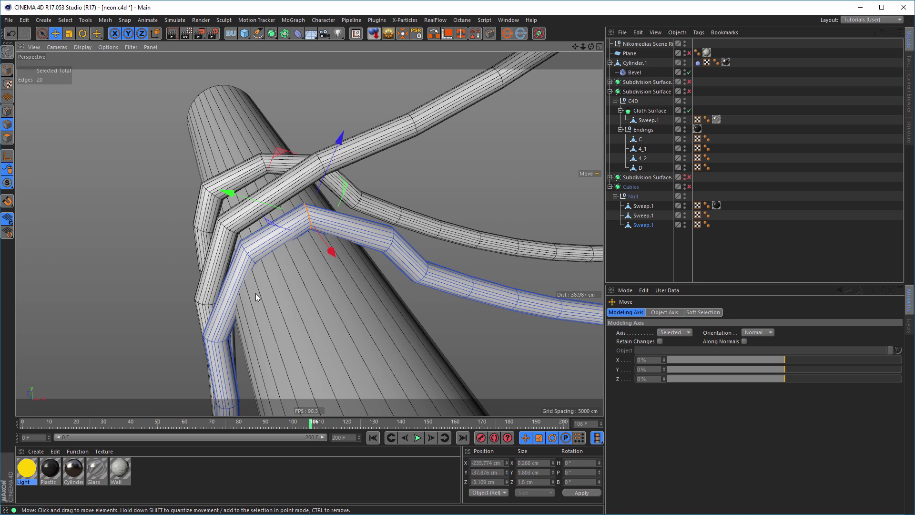
key(u)
key(l)
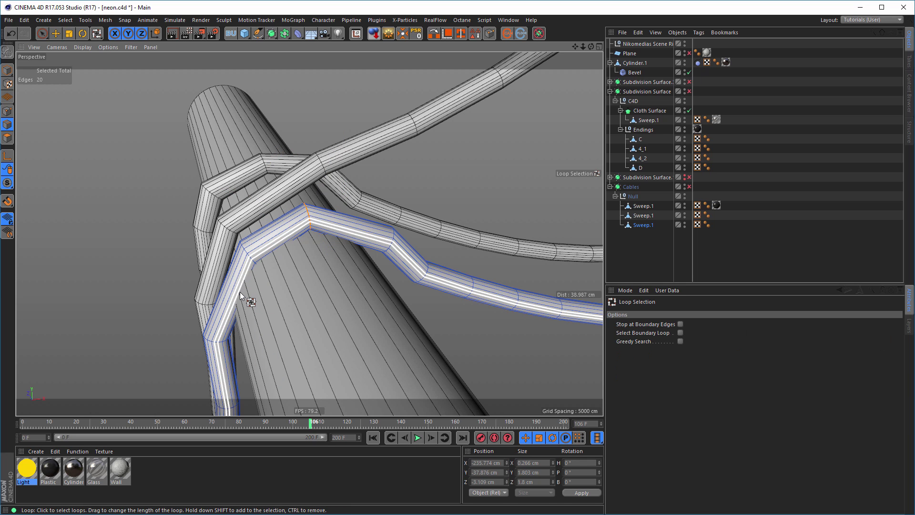
key(k)
key(l)
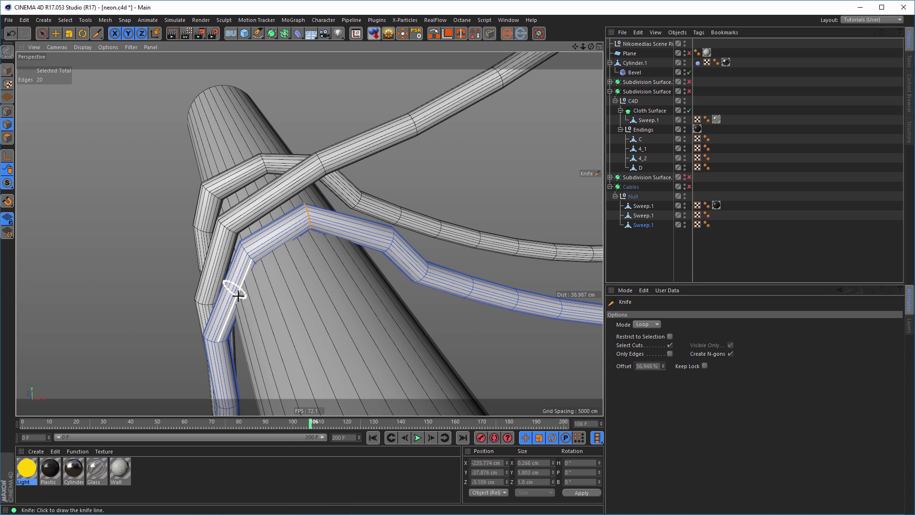
click(239, 296)
key(e)
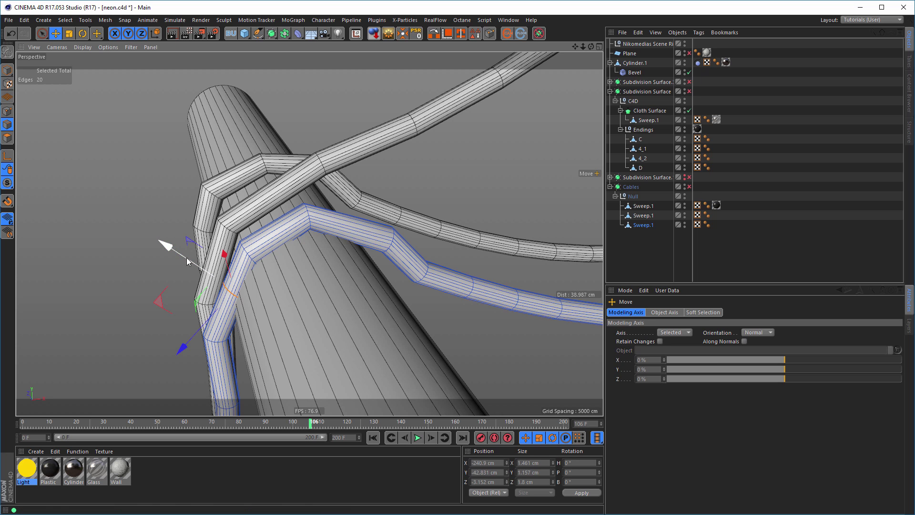
drag(167, 245, 159, 240)
alt+drag(339, 244, 320, 253)
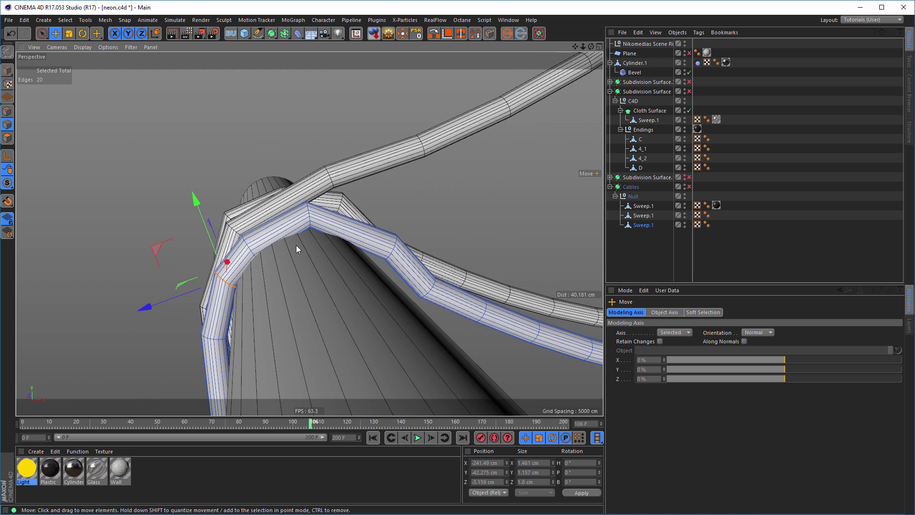
Select the cable's edge loop between the side cut and the top cut and raise it to round the bend
key(u)
key(l)
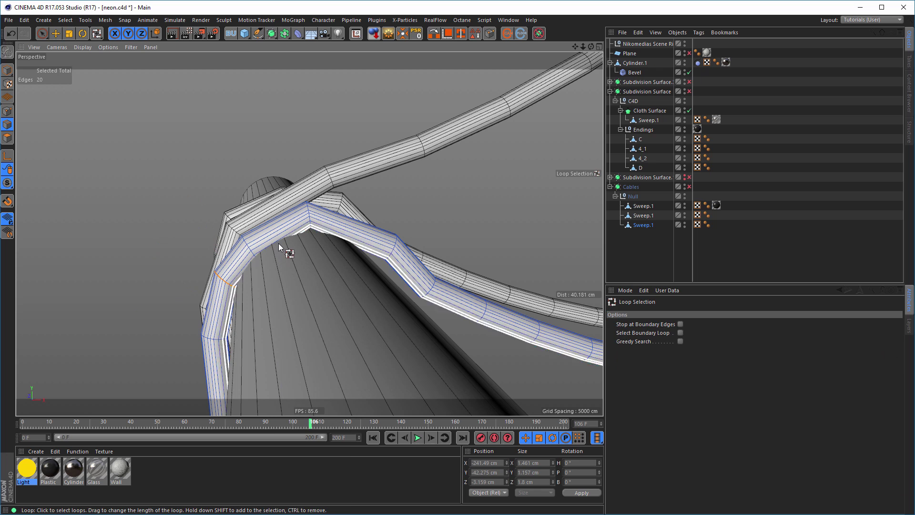
click(256, 250)
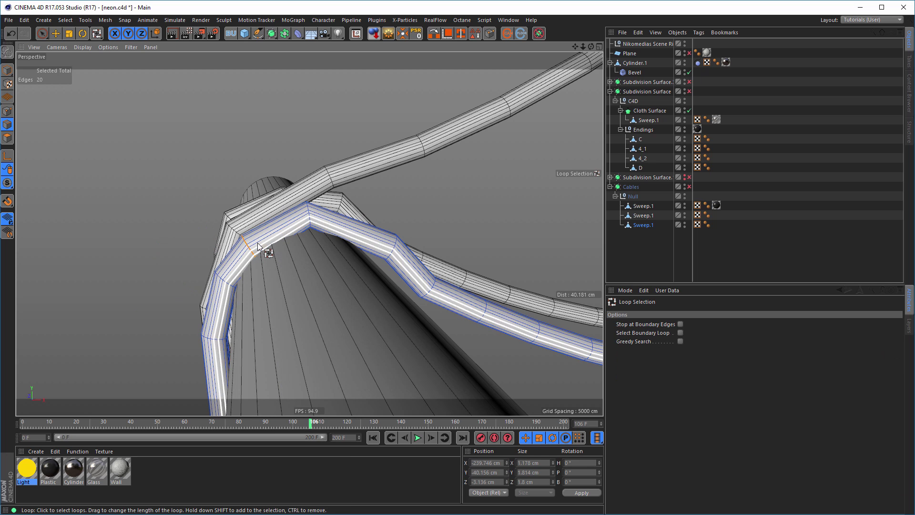
key(e)
mouse_move(265, 166)
mouse_down()
mouse_move(276, 139)
mouse_move(273, 150)
mouse_up()
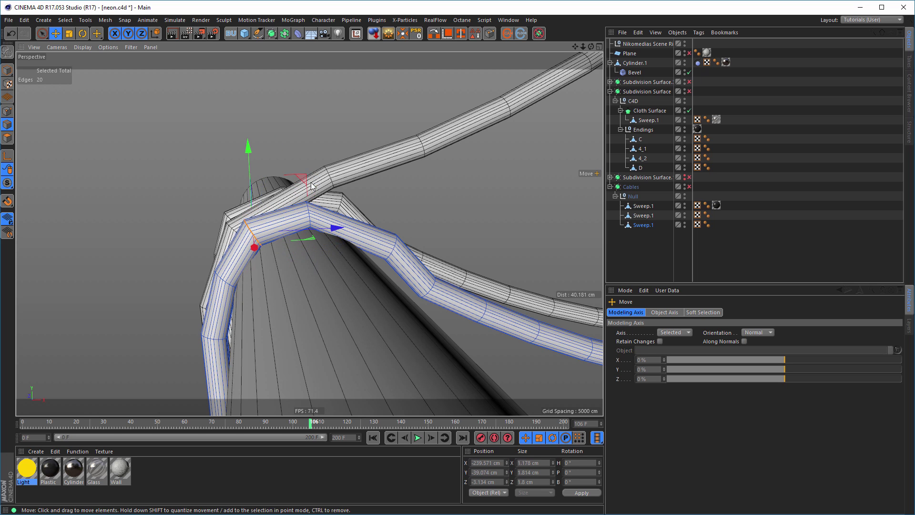
Select the edge loop at the top of the cable's bend and raise it slightly above the cylinder
key(u)
key(l)
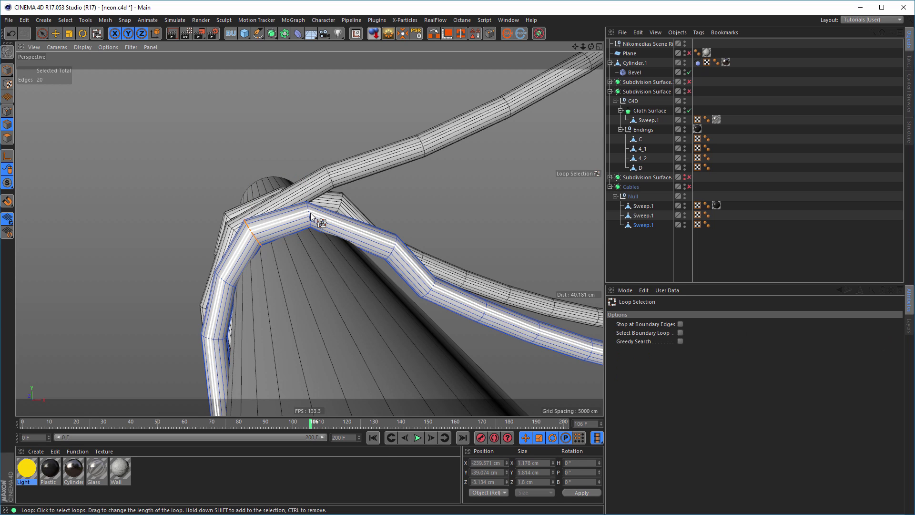
click(310, 218)
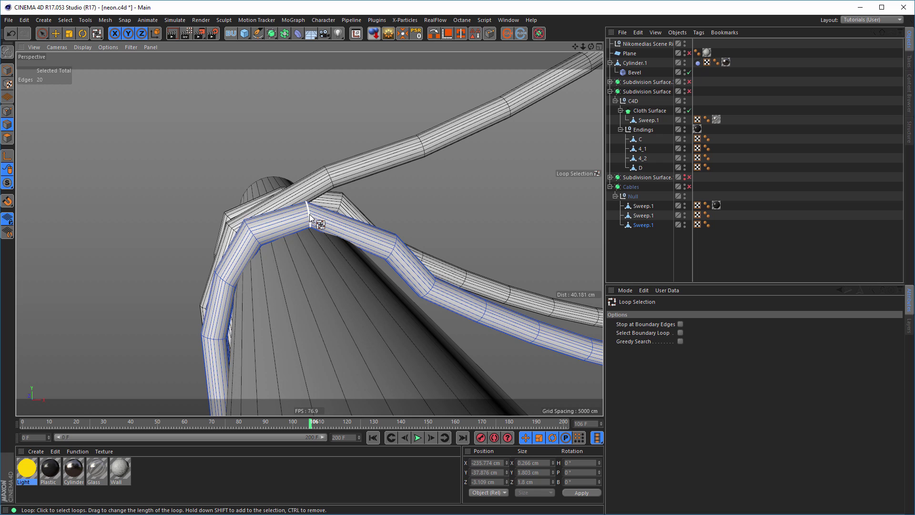
key(e)
drag(324, 136, 325, 128)
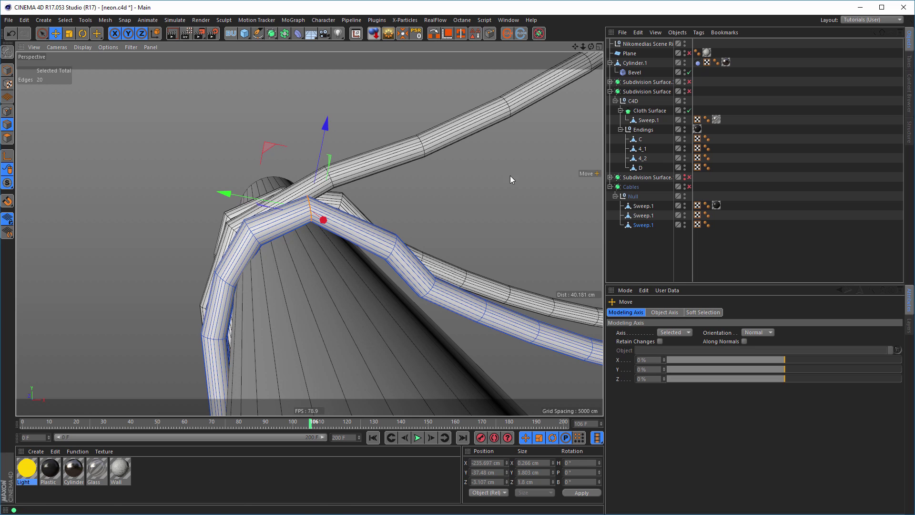
Turn on the Cables subdivision and check the smoothed cable from the cylinder to where it meets the 4_2 ending
click(690, 186)
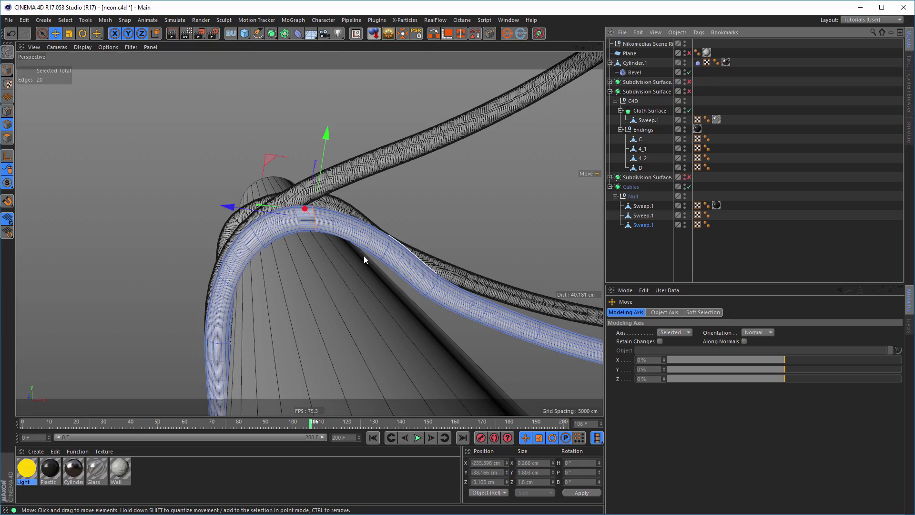
alt+drag(364, 255, 302, 227)
alt+right_drag(302, 227, 224, 270)
alt+middle_drag(224, 270, 333, 269)
alt+right_drag(333, 268, 227, 296)
alt+middle_drag(330, 268, 225, 281)
alt+middle_drag(512, 235, 365, 277)
scroll(427, 256, up, 10)
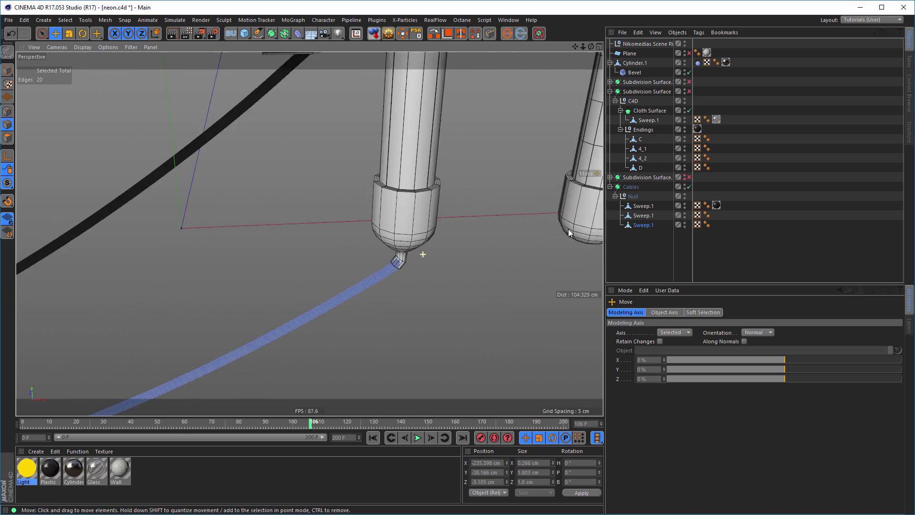
Turn off the Cables subdivision, then select the edge loop at the end of the cable meeting the 4_2 ending and move it into the ending
scroll(231, 301, up, 6)
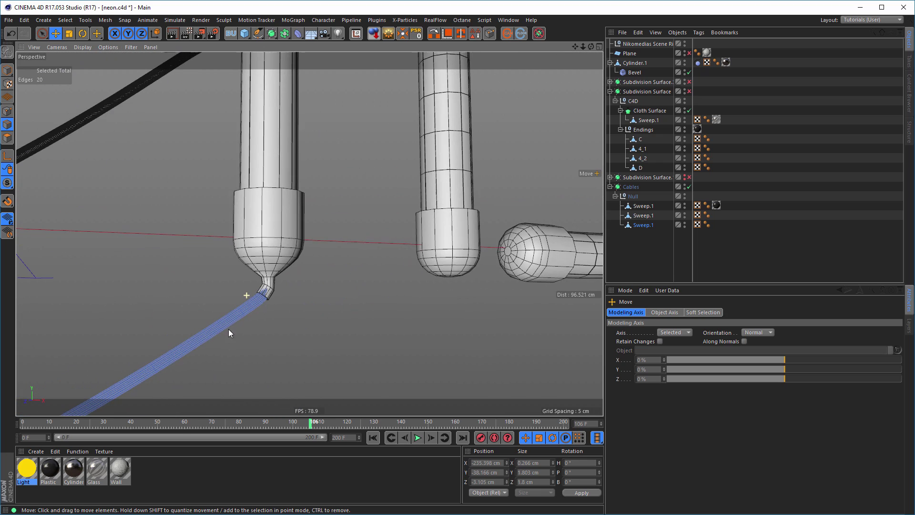
alt+drag(207, 290, 316, 288)
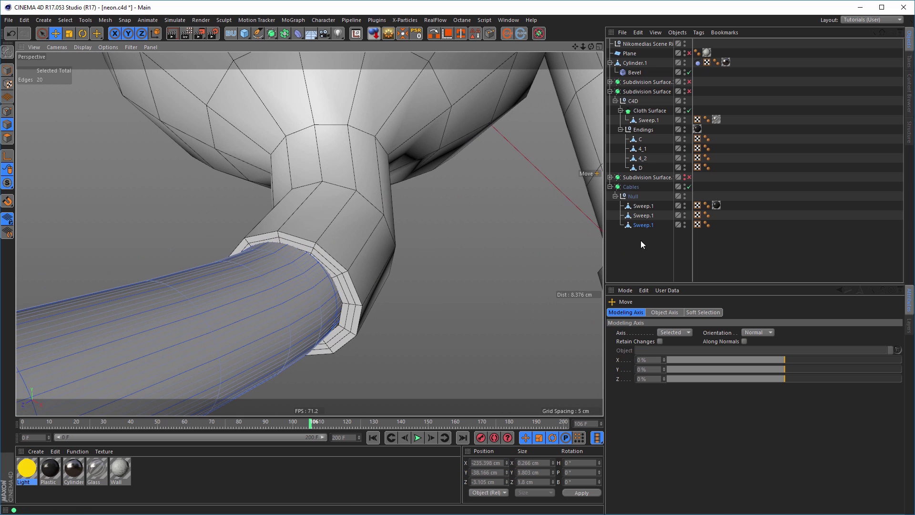
click(645, 226)
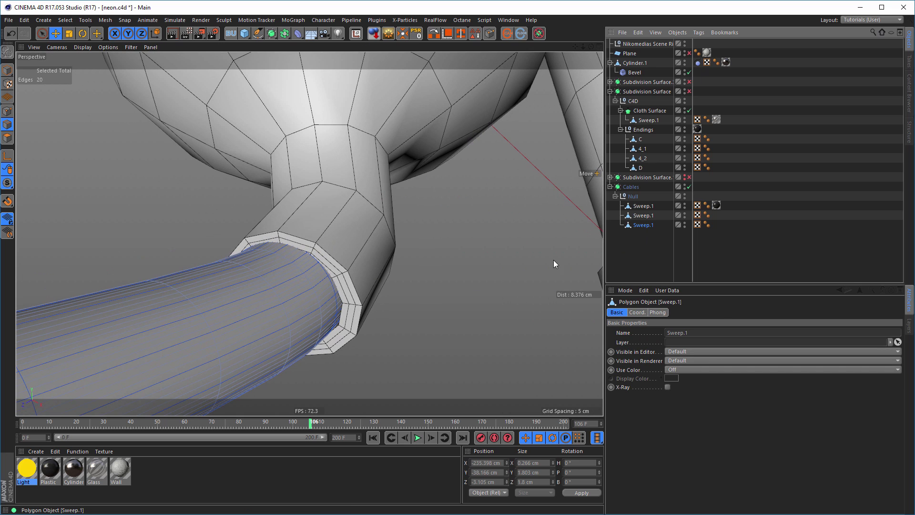
click(689, 186)
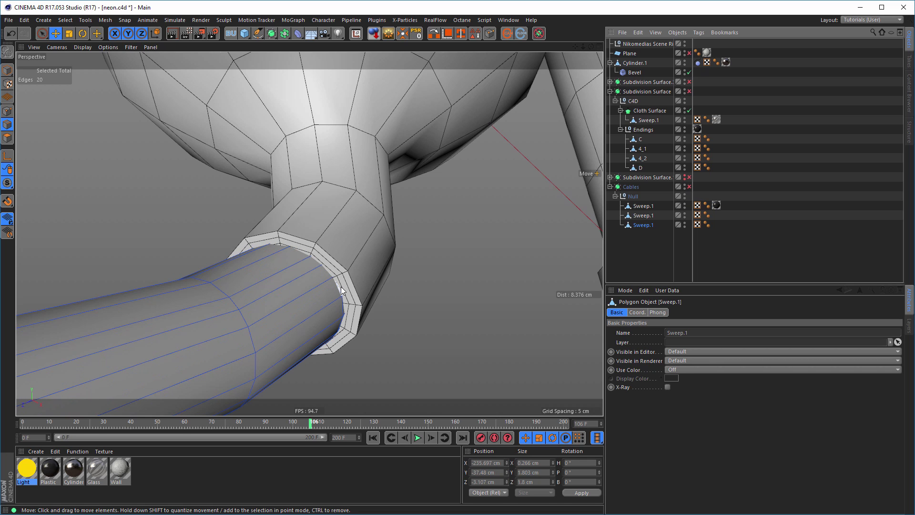
key(u)
key(l)
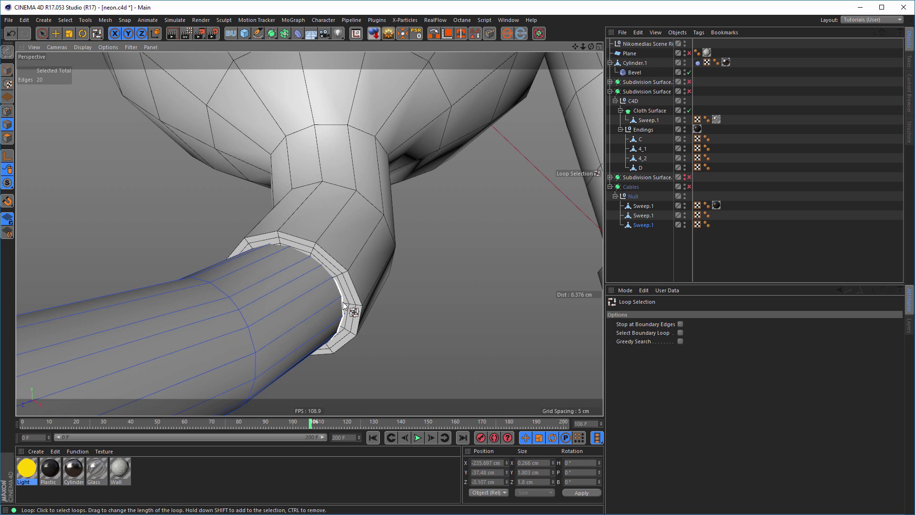
click(343, 305)
key(e)
drag(241, 226, 202, 301)
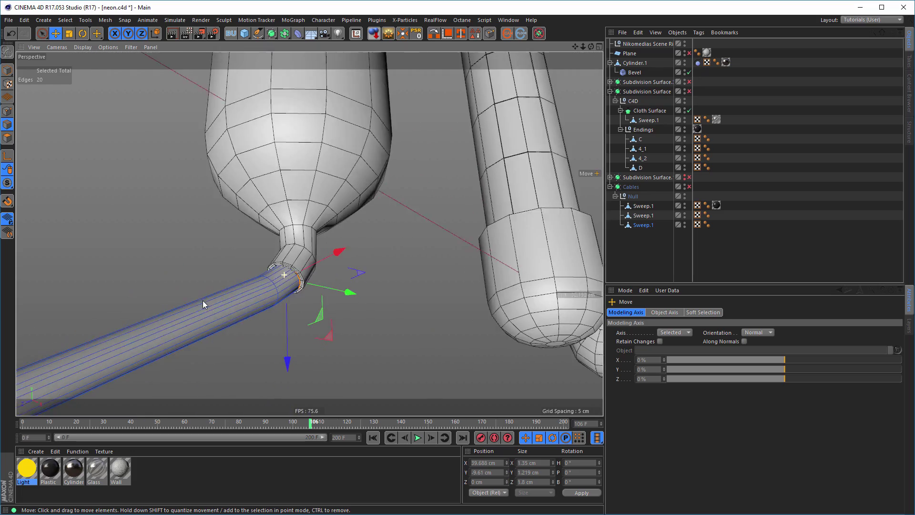
Examine the cable run from the cylinder to the sign, the attached endings and the D ending's caps that have no cable outlet
alt+right_drag(202, 300, 202, 301)
alt+middle_drag(202, 301, 300, 282)
alt+right_drag(302, 281, 222, 301)
alt+middle_drag(222, 301, 273, 293)
alt+drag(275, 290, 381, 245)
alt+middle_drag(312, 263, 272, 283)
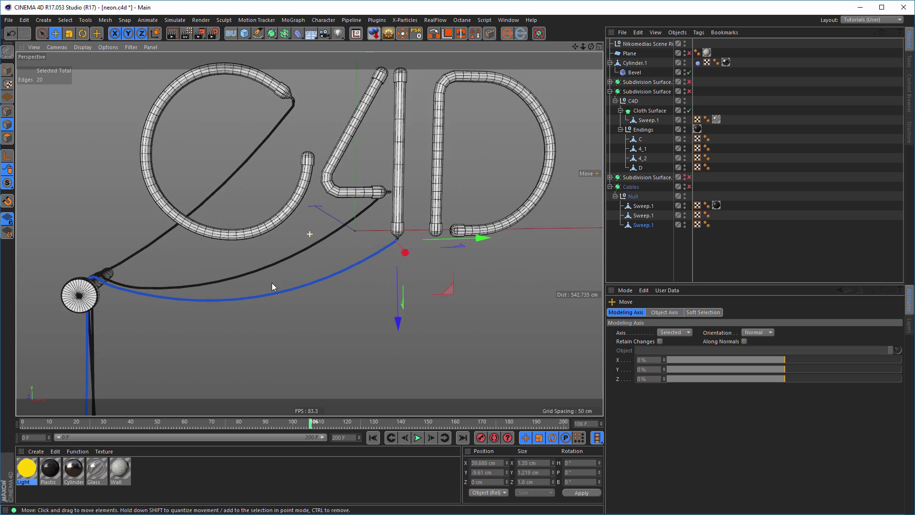
alt+drag(271, 282, 359, 285)
alt+right_drag(354, 261, 447, 239)
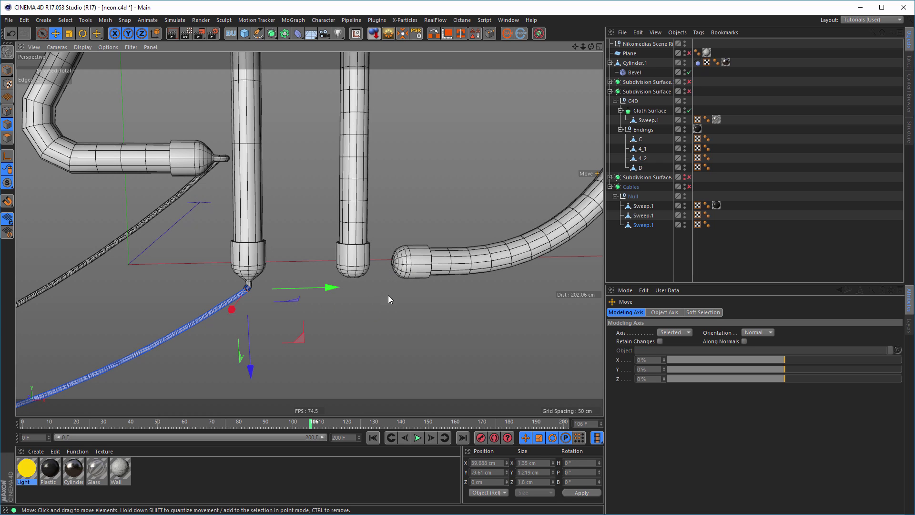
alt+right_drag(340, 275, 324, 275)
alt+middle_drag(324, 275, 377, 260)
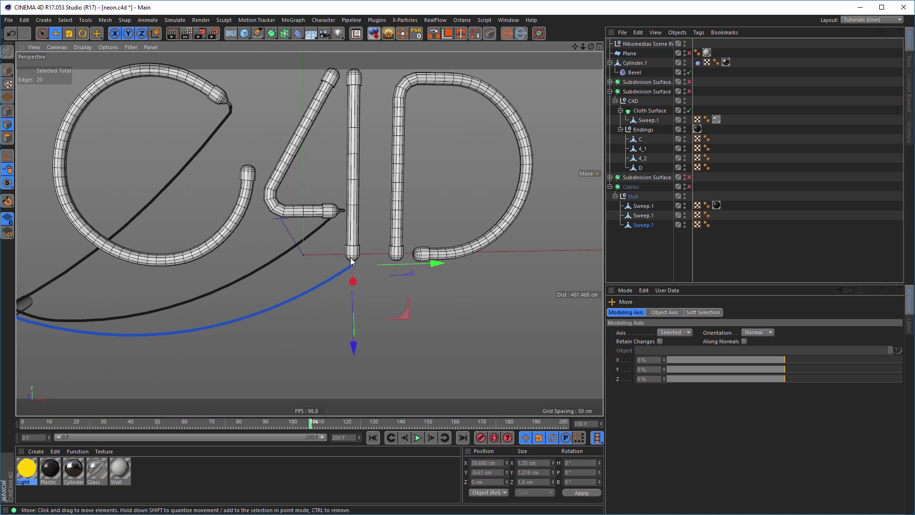
alt+right_drag(406, 243, 519, 237)
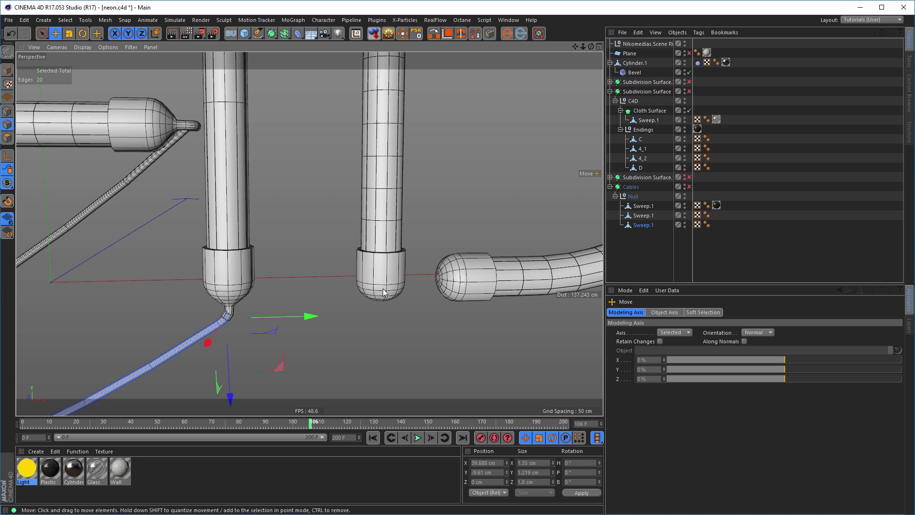
alt+right_drag(394, 269, 405, 320)
alt+drag(406, 324, 397, 367)
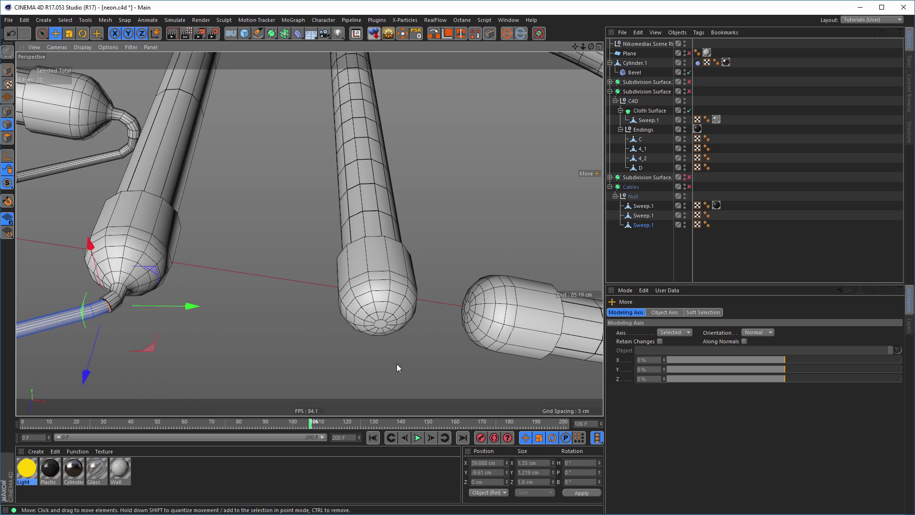
In polygon mode, select the polygon ring and centre polygons at the tip of the D ending's vertical cap and lower them about 0.42 cm
alt+right_drag(408, 333, 480, 279)
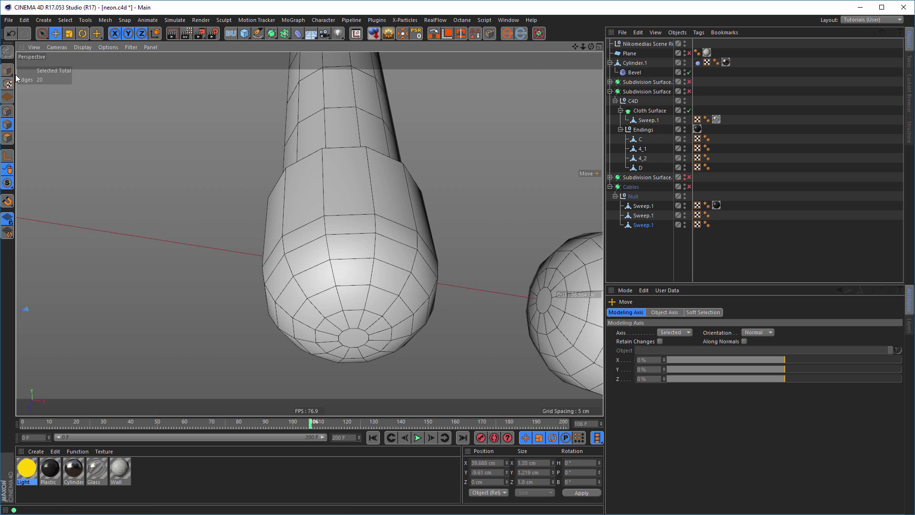
click(10, 141)
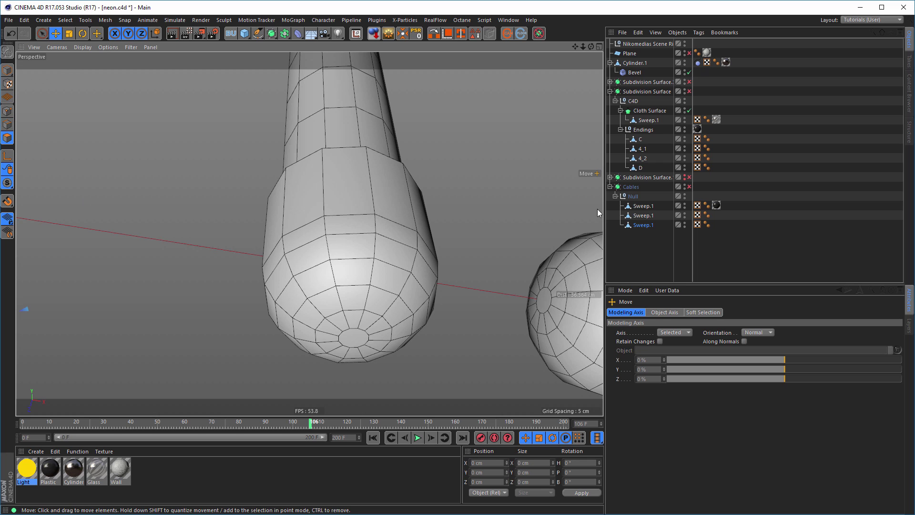
click(649, 226)
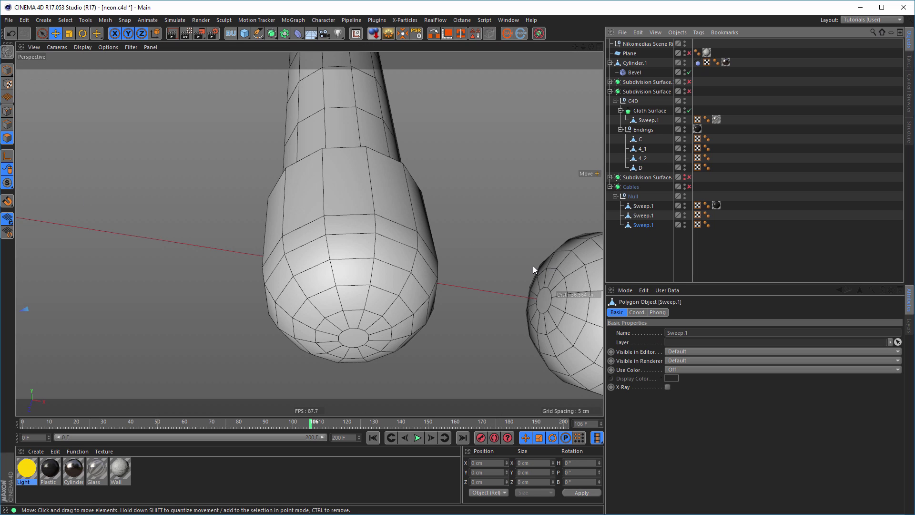
key(u)
key(l)
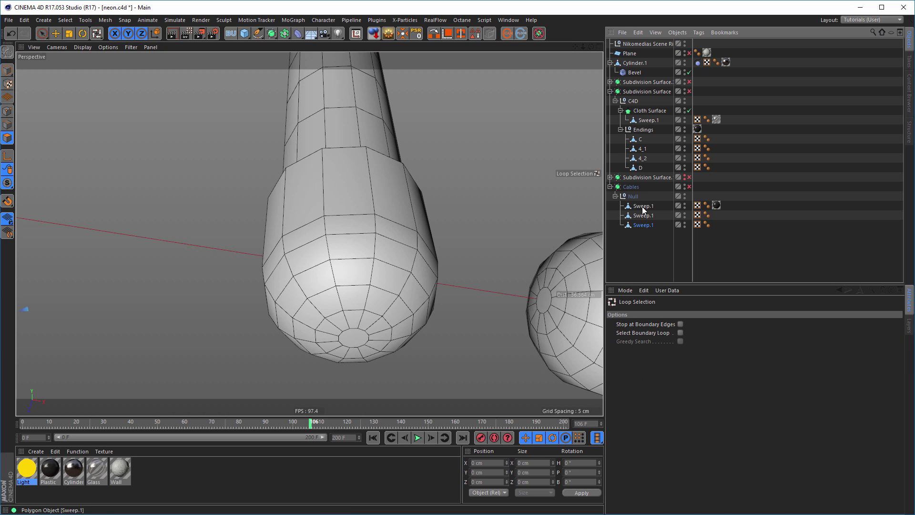
click(641, 168)
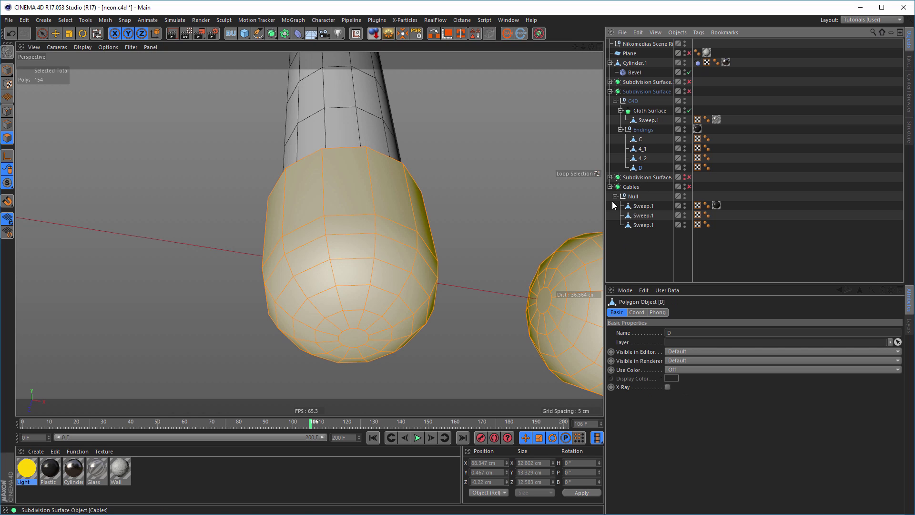
click(364, 334)
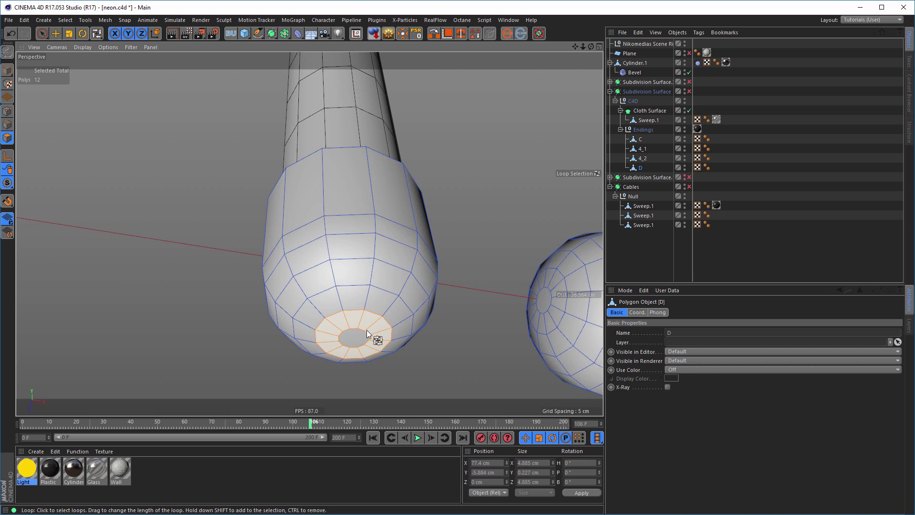
key(space)
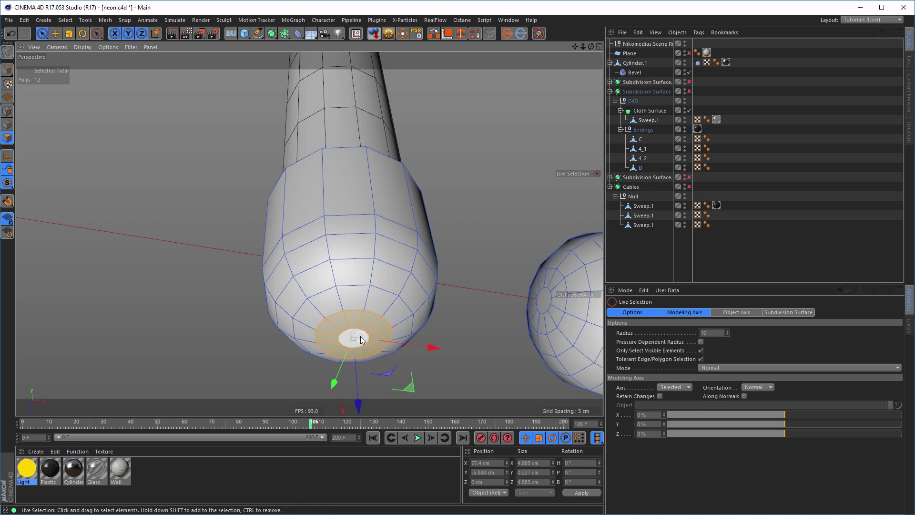
shift+click(356, 338)
alt+drag(360, 354, 400, 267)
drag(381, 334, 378, 342)
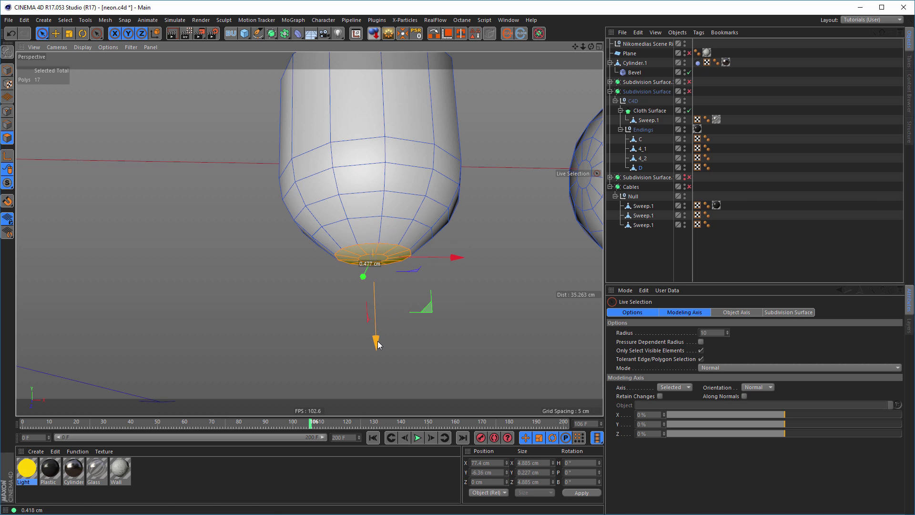
mouse_move(387, 287)
alt+mouse_down()
mouse_move(385, 263)
mouse_move(380, 276)
alt+mouse_up()
Select only the centre polygons of the D ending's tip and lower them about 0.66 cm
key(space)
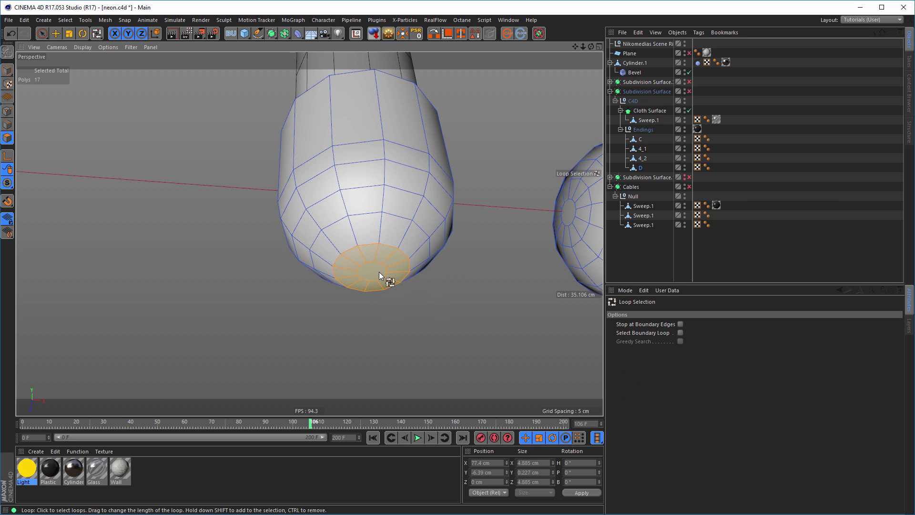
key(space)
click(374, 275)
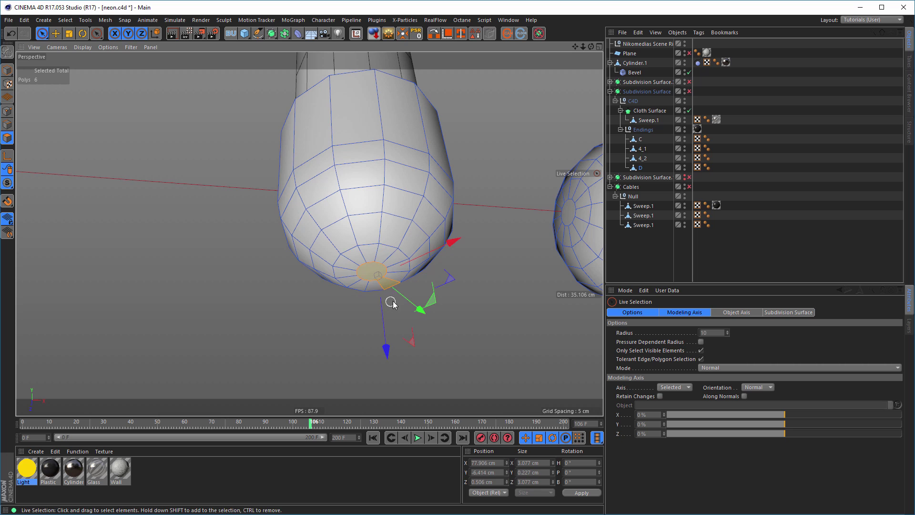
click(371, 269)
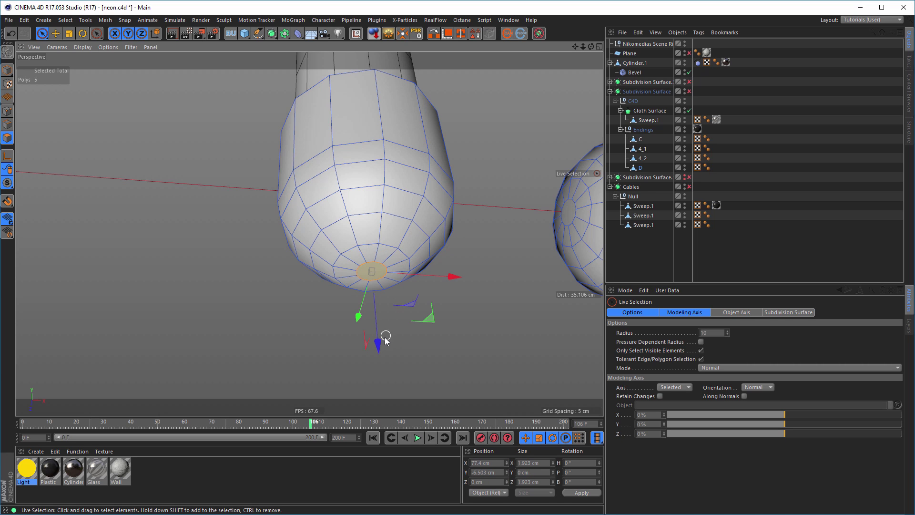
drag(382, 343, 382, 353)
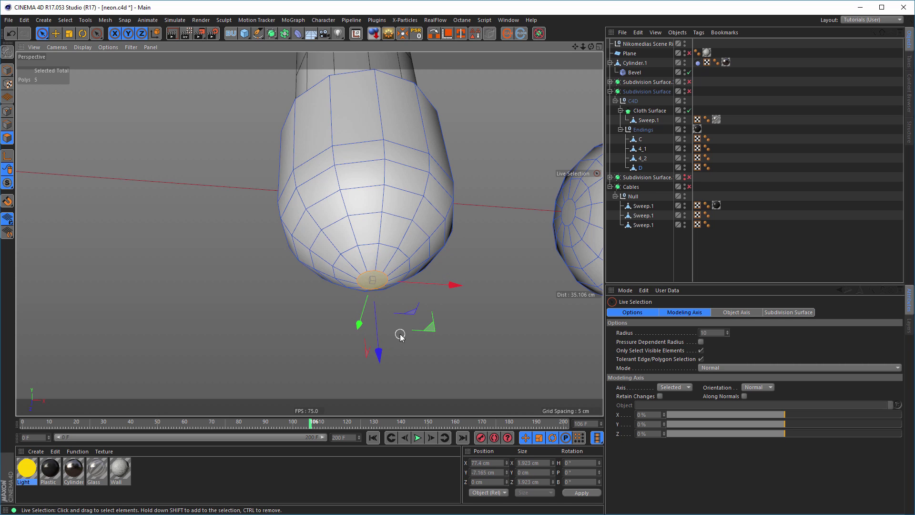
In the Front view, extrude the D ending's centre tip polygons about 1.6 cm downward into a narrow cable neck
middle_click(401, 337)
middle_click(408, 354)
scroll(405, 300, down, 5)
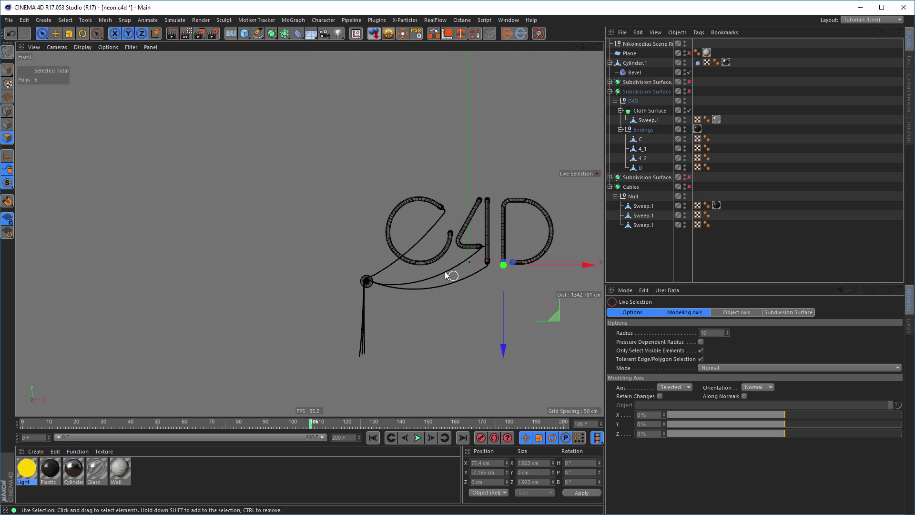
alt+middle_drag(444, 270, 301, 281)
alt+right_drag(347, 288, 462, 227)
drag(376, 303, 380, 307)
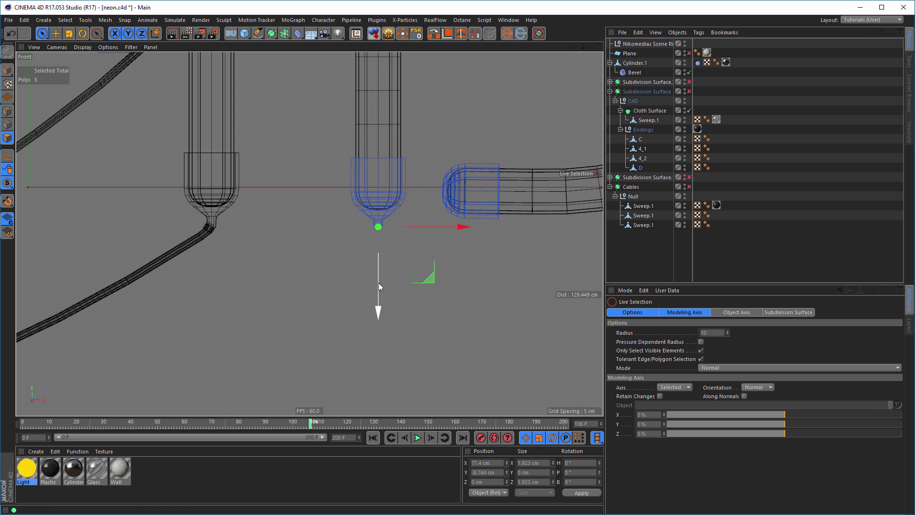
Tilt the end face of the D ending's neck toward the cables and stretch it along its slope to keep the neck's thickness
alt+right_drag(405, 215, 469, 247)
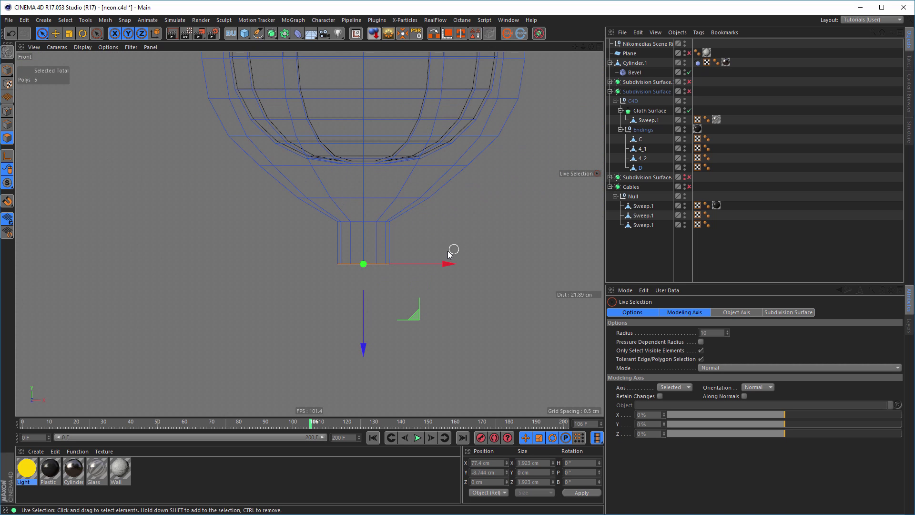
key(r)
drag(410, 247, 411, 277)
key(t)
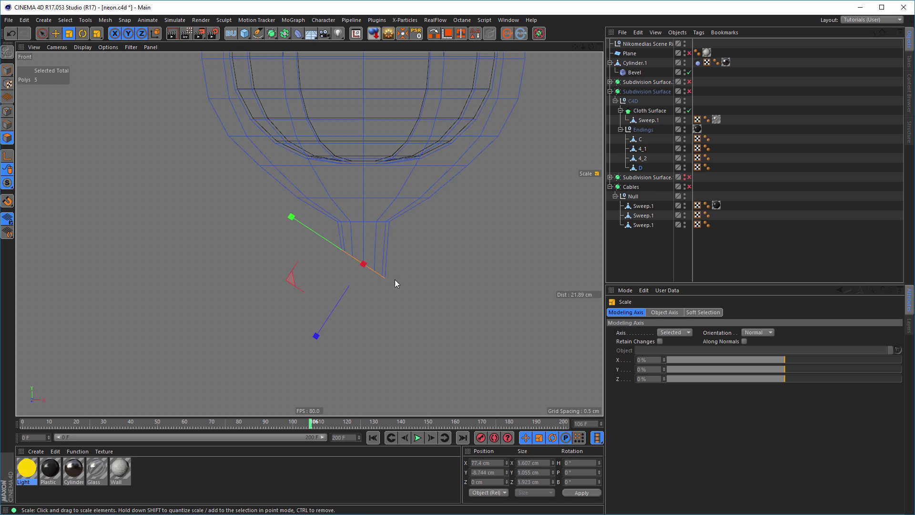
mouse_move(289, 215)
mouse_down()
mouse_move(274, 203)
mouse_move(287, 228)
mouse_up()
key(r)
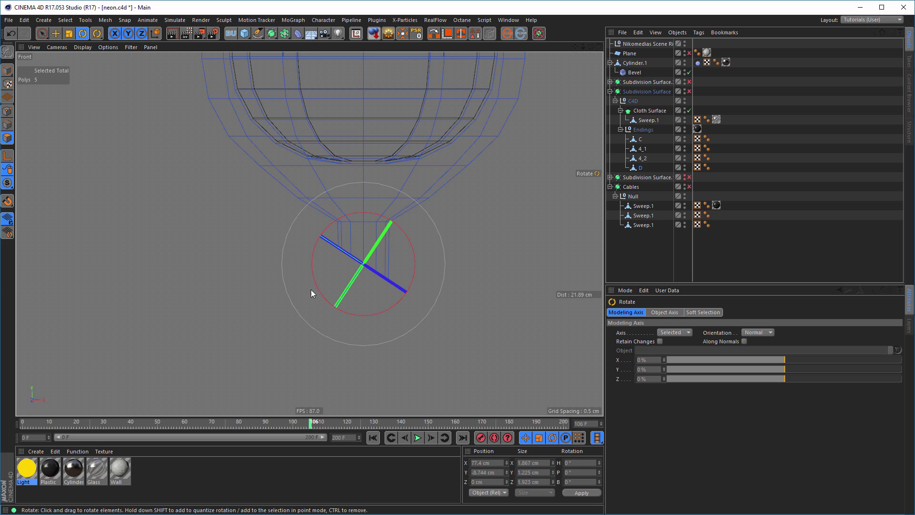
Extrude the neck's tilted end face about 1.7 cm along its normal, and tilt and widen the new end further toward the cables
key(e)
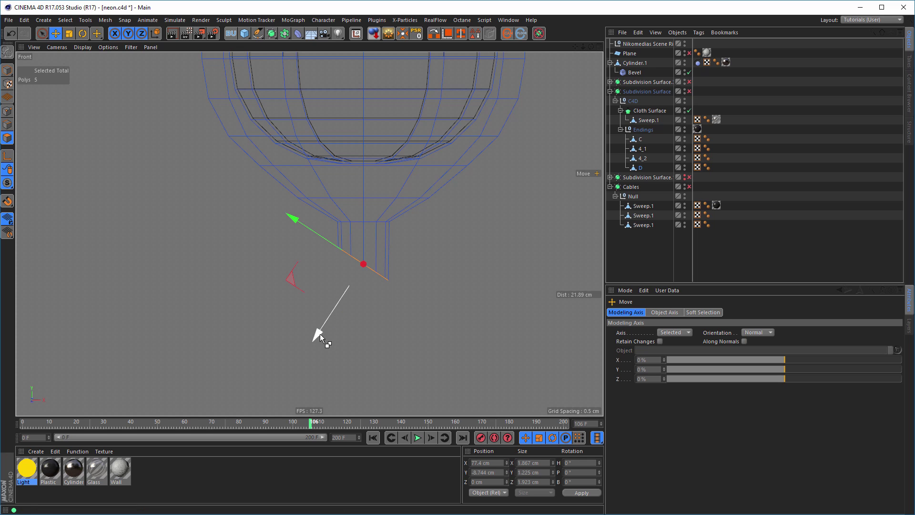
drag(320, 335, 291, 367)
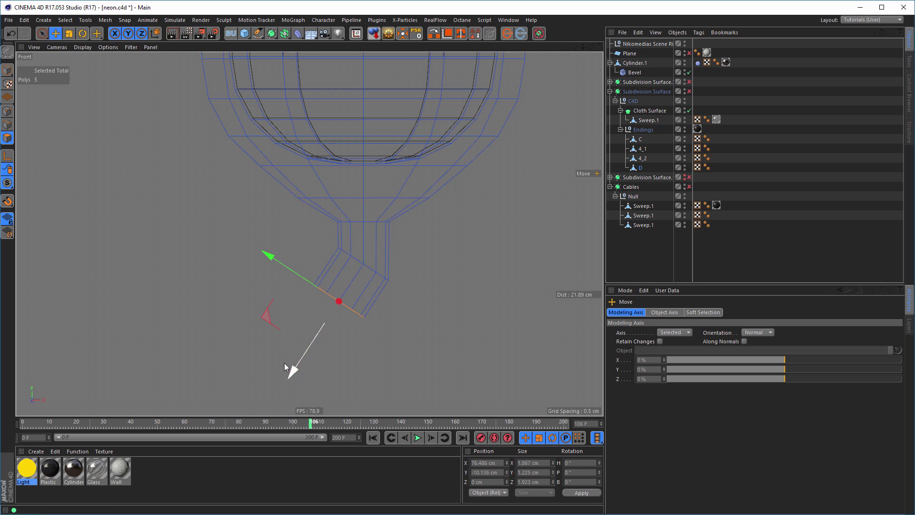
key(r)
drag(355, 252, 376, 266)
key(e)
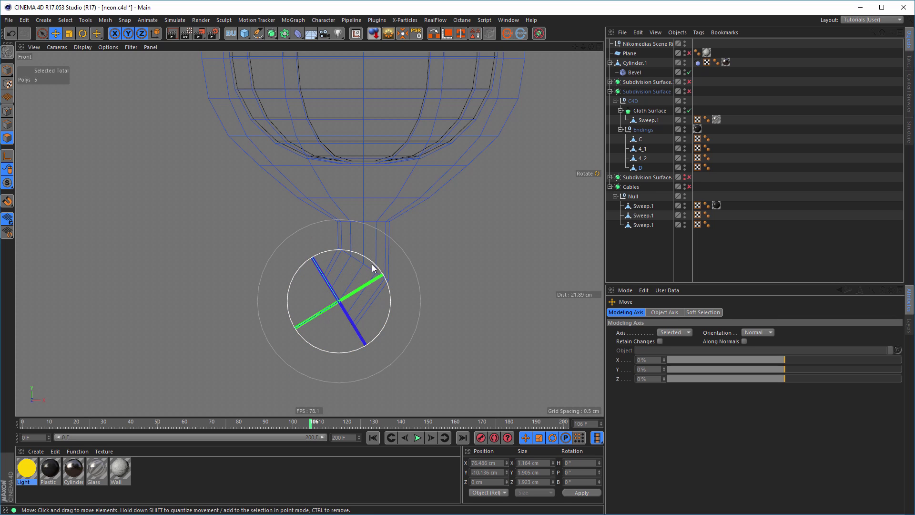
key(t)
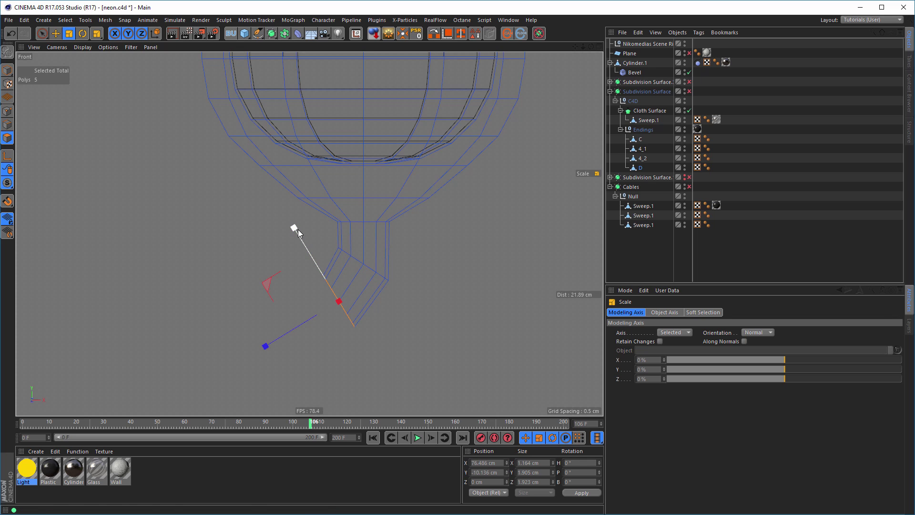
mouse_move(296, 229)
mouse_down()
mouse_move(289, 208)
mouse_move(294, 219)
mouse_up()
In the Perspective view, scale the neck's end face wider in depth to about 2.5 cm
middle_click(256, 193)
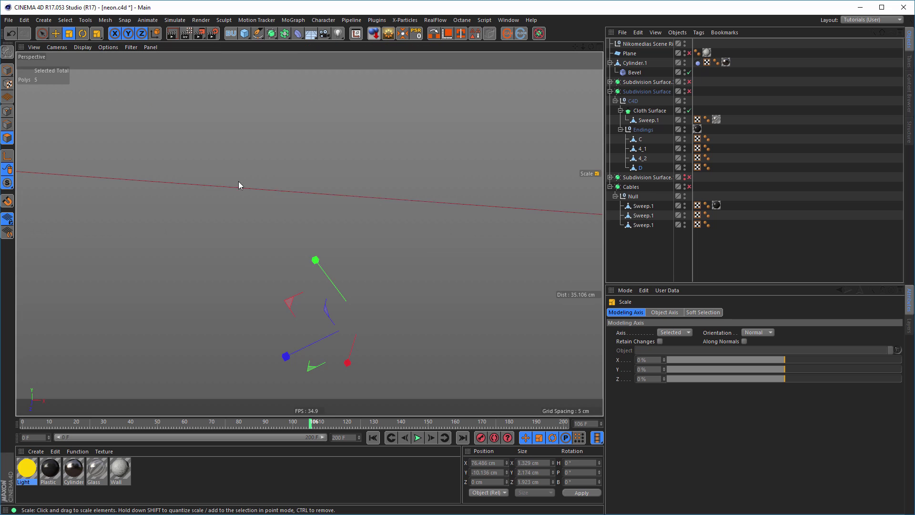
scroll(387, 285, up, 5)
alt+drag(439, 313, 385, 293)
drag(313, 306, 398, 255)
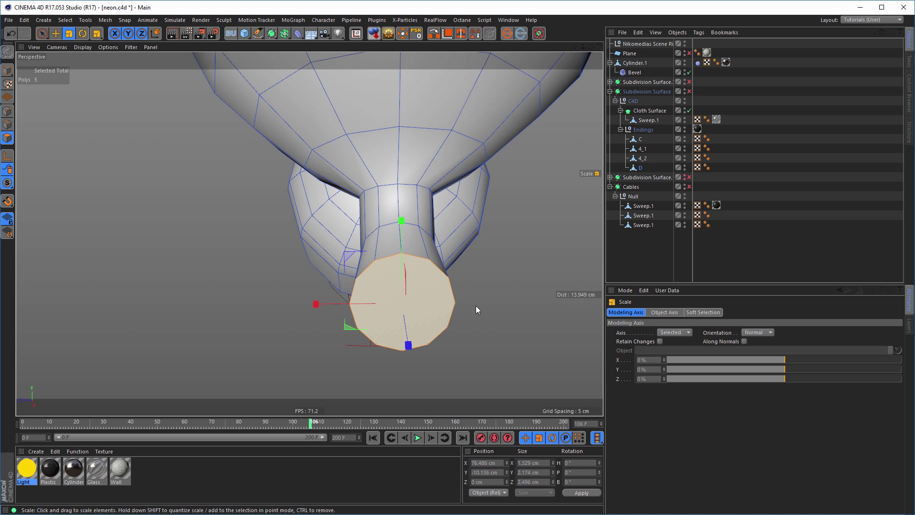
alt+drag(445, 240, 421, 229)
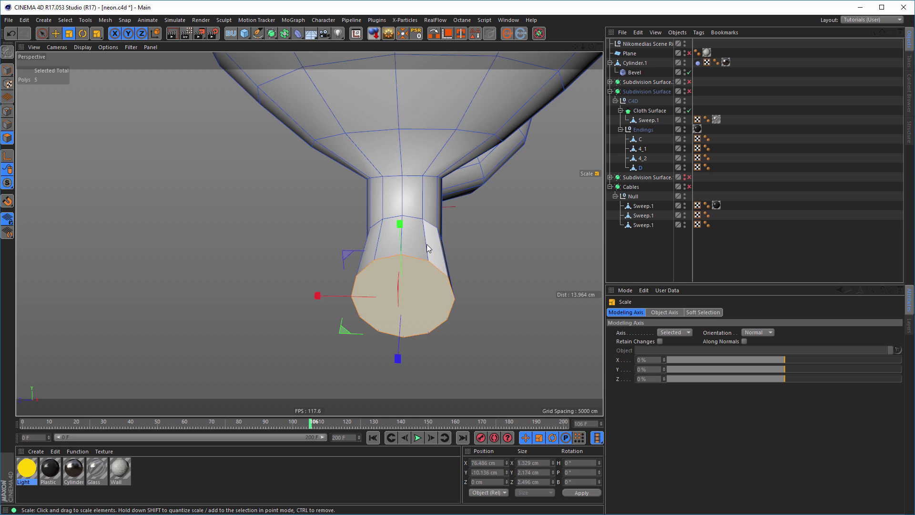
Select the middle edge loop at the bend of the D ending's neck and scale it up to about 2.1 cm wide
key(u)
key(l)
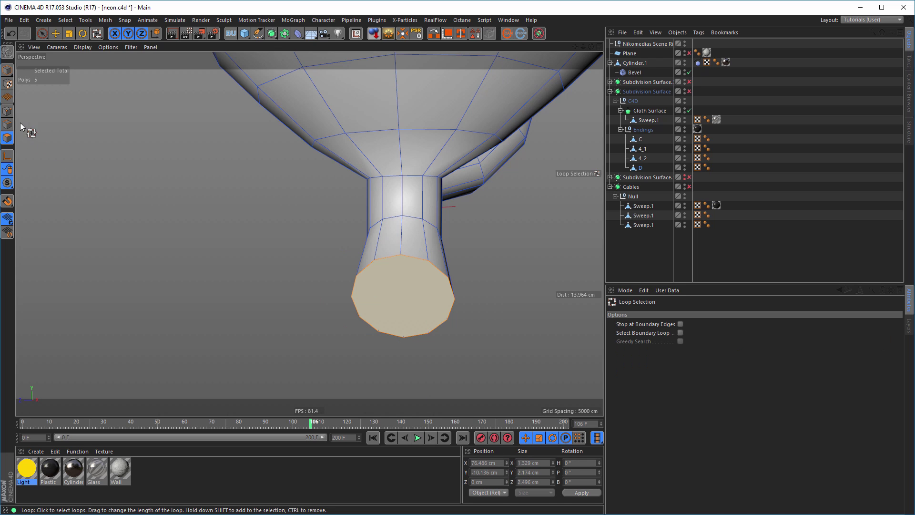
click(8, 124)
click(448, 241)
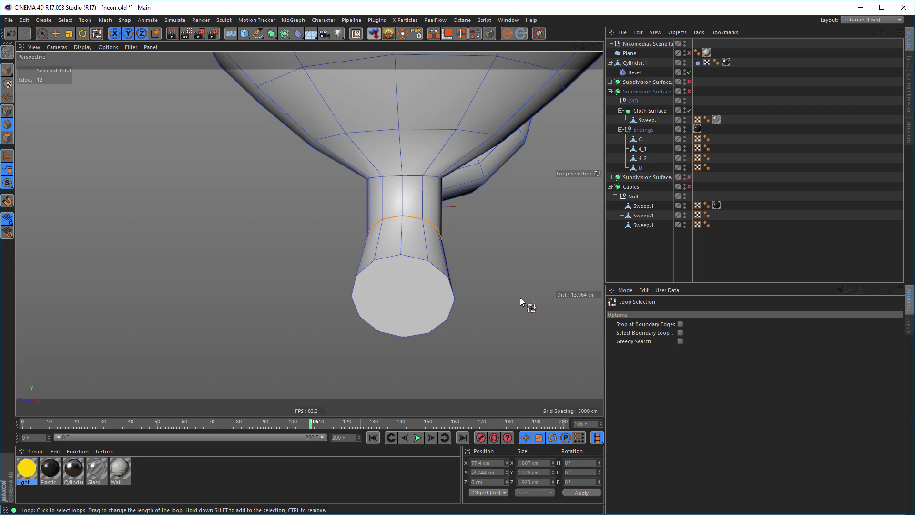
key(t)
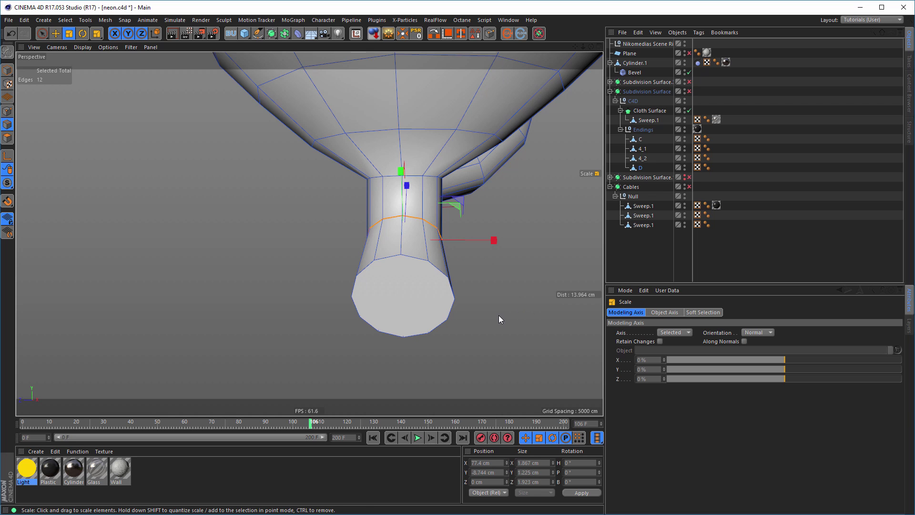
drag(499, 316, 384, 297)
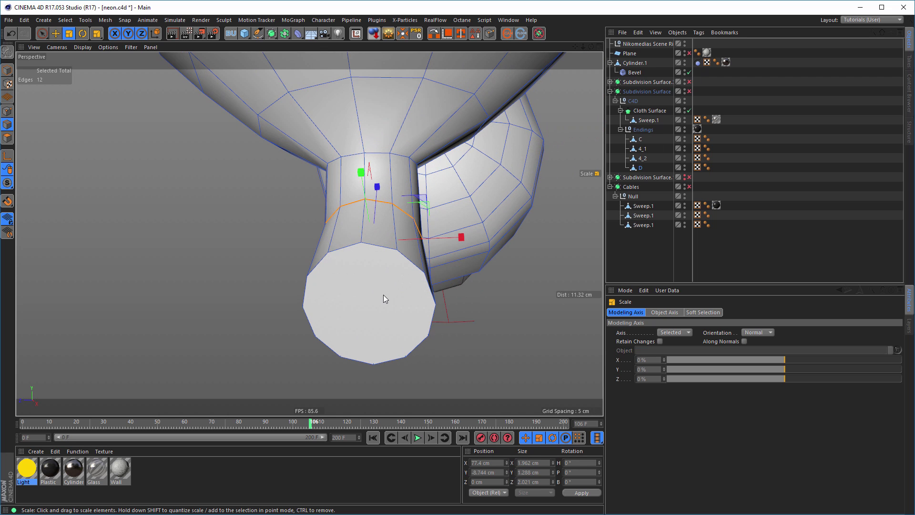
alt+drag(427, 260, 292, 245)
key(s)
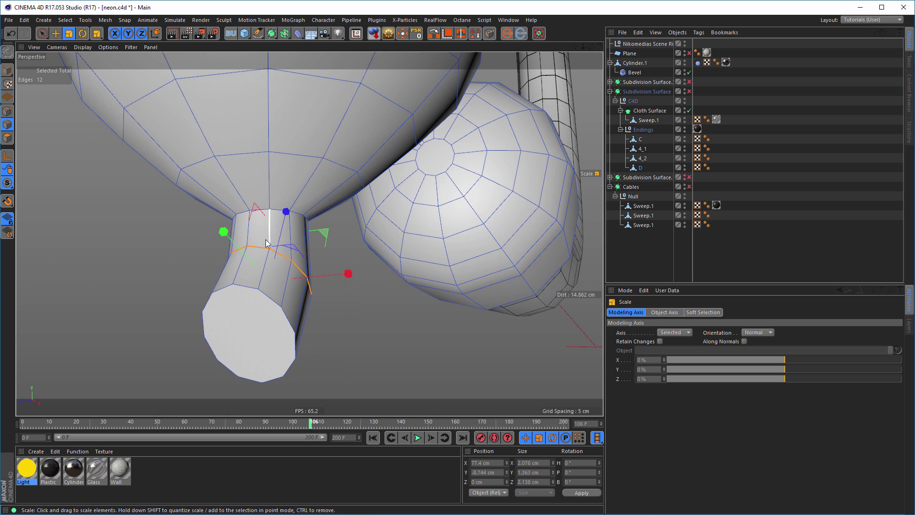
Select the edge loop where the D ending's neck meets its body and scale it up to about 2.24 cm
key(u)
key(l)
click(291, 216)
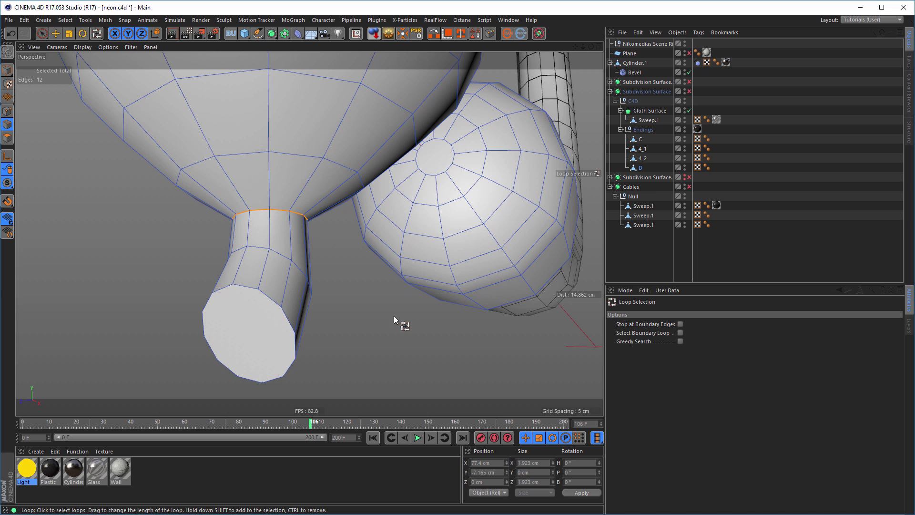
key(t)
drag(394, 320, 456, 303)
alt+drag(313, 306, 296, 309)
alt+middle_drag(295, 309, 324, 300)
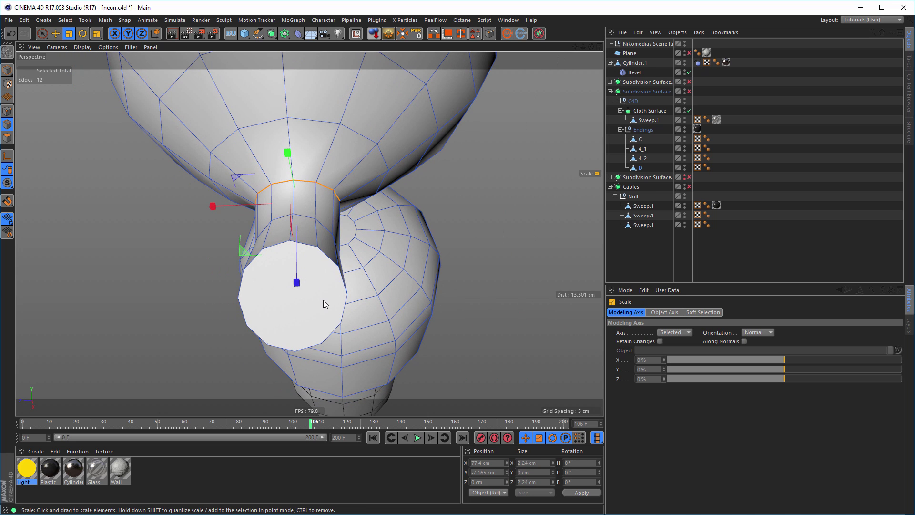
Inset the D ending neck's end face by 0.3 cm and extrude the inner face about 1.1 cm into the neck as a cable opening
click(7, 138)
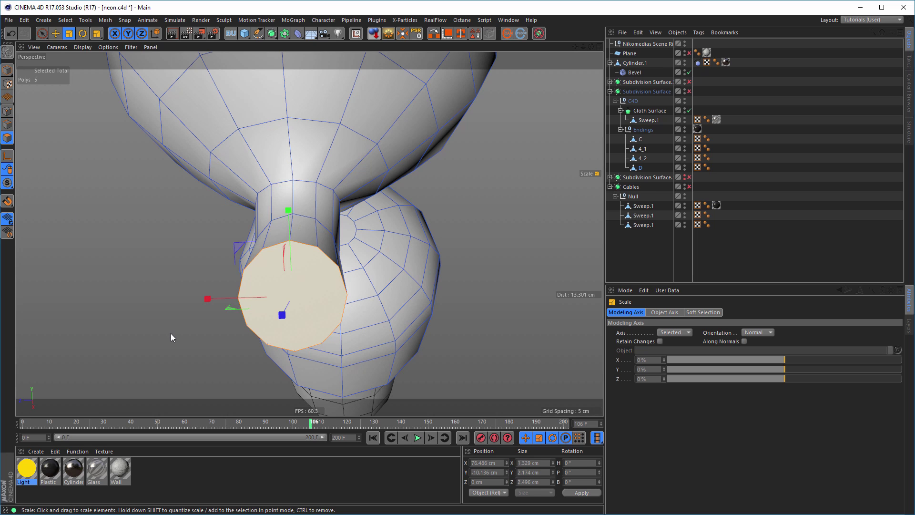
key(i)
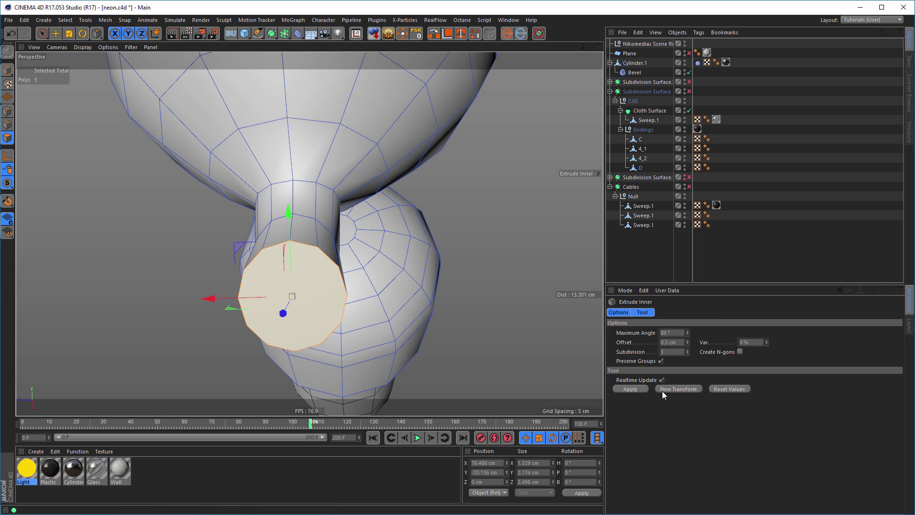
click(630, 389)
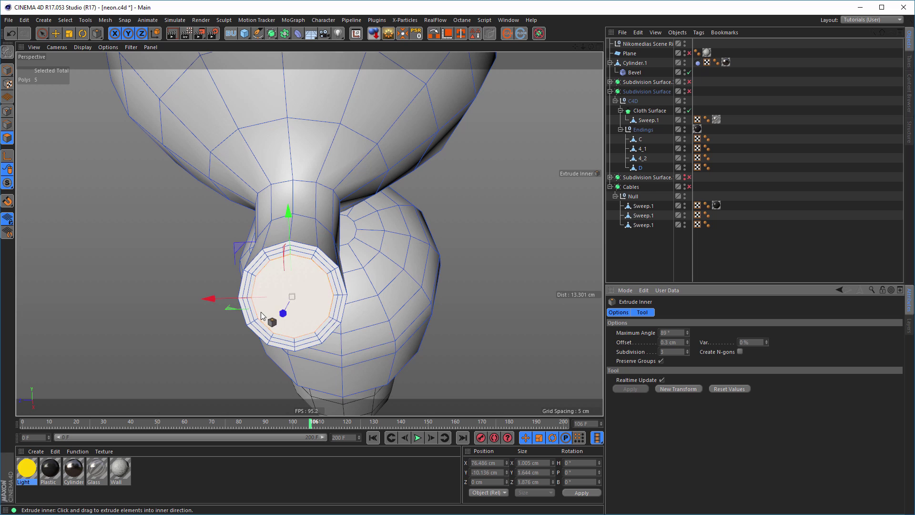
alt+drag(261, 312, 315, 278)
ctrl+drag(241, 340, 310, 262)
drag(319, 209, 390, 270)
alt+right_drag(390, 270, 214, 327)
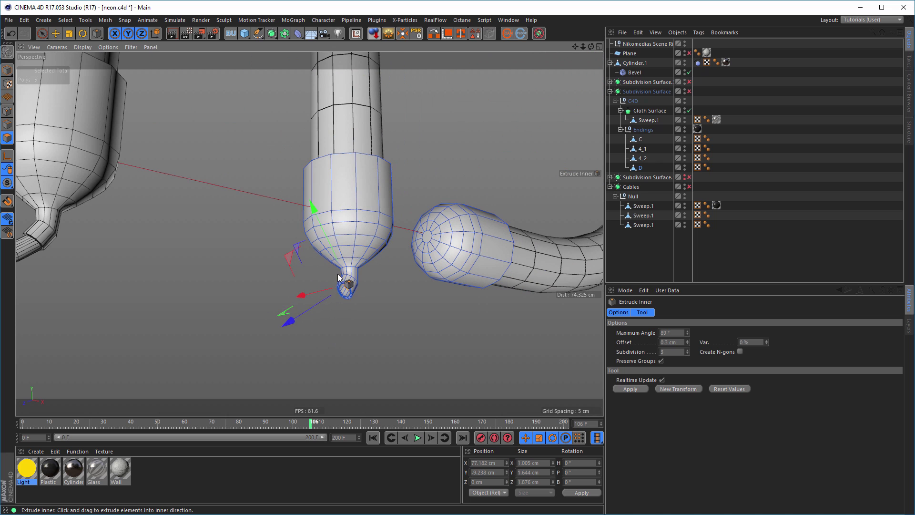
alt+middle_drag(344, 280, 423, 245)
alt+drag(423, 245, 485, 238)
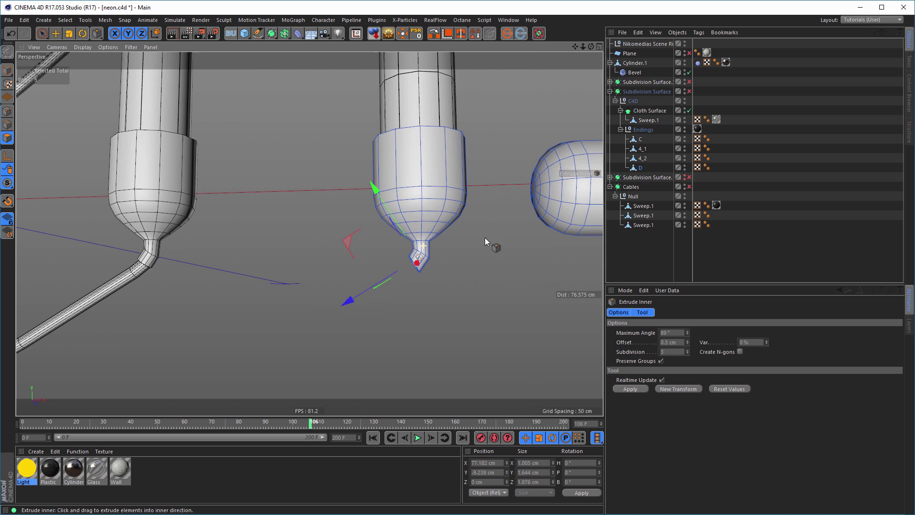
In the Front view, deselect all objects and start a Bezier spline with the Pen inside the D ending's cable opening
middle_click(442, 305)
middle_click(439, 320)
alt+right_drag(435, 318, 265, 332)
alt+middle_drag(328, 305, 402, 262)
alt+right_drag(403, 261, 333, 280)
alt+middle_drag(333, 279, 372, 274)
alt+right_drag(374, 275, 404, 289)
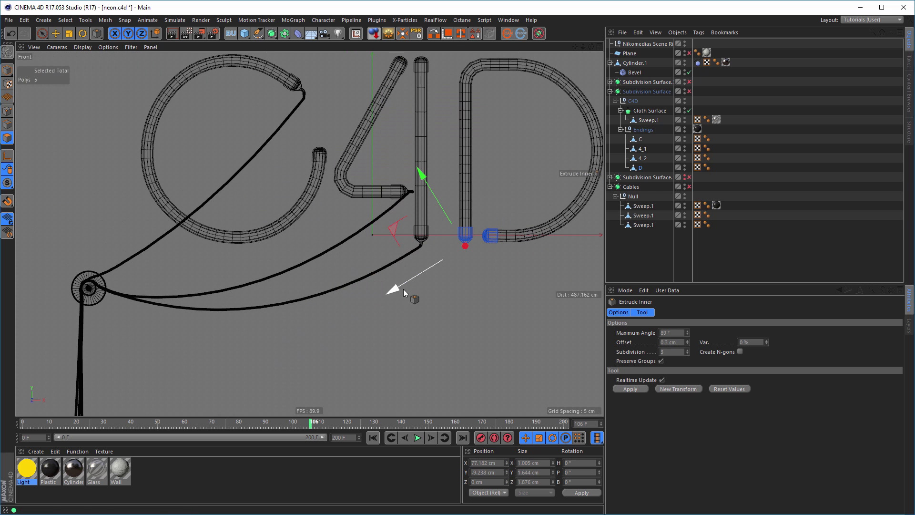
alt+right_drag(457, 250, 523, 242)
key(space)
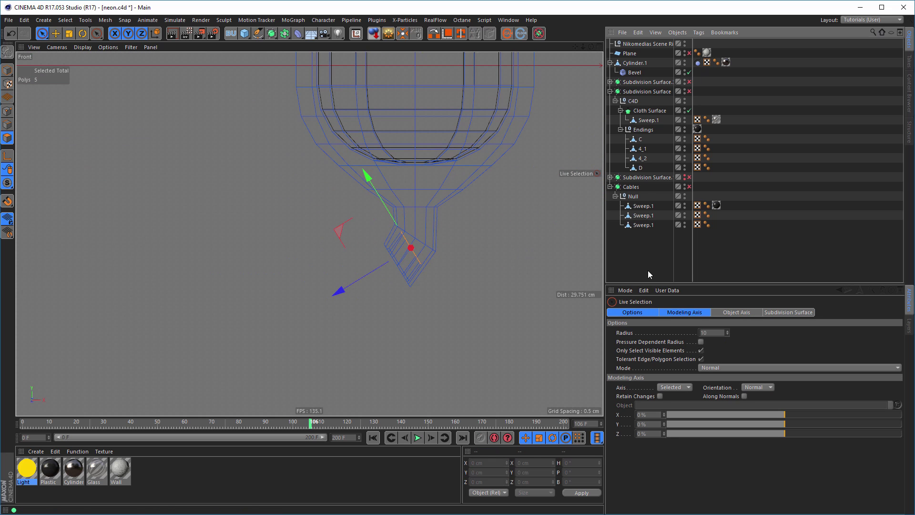
click(648, 271)
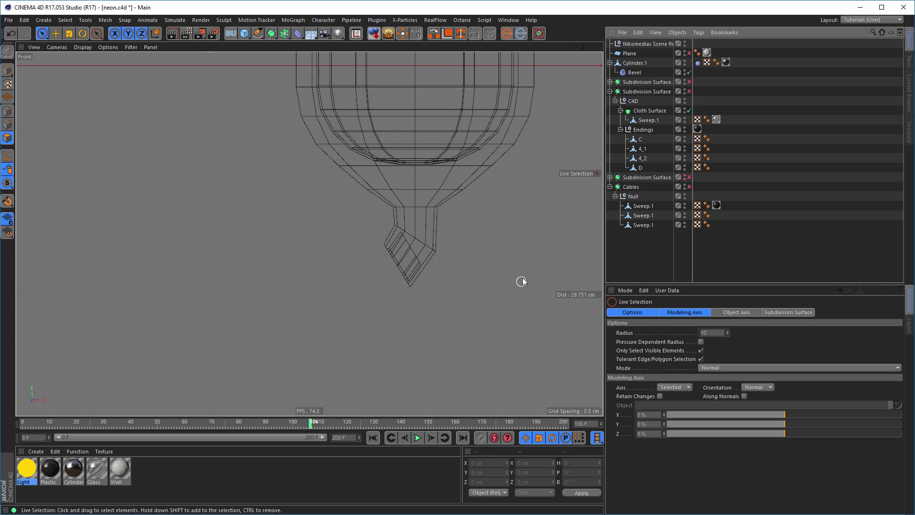
click(258, 33)
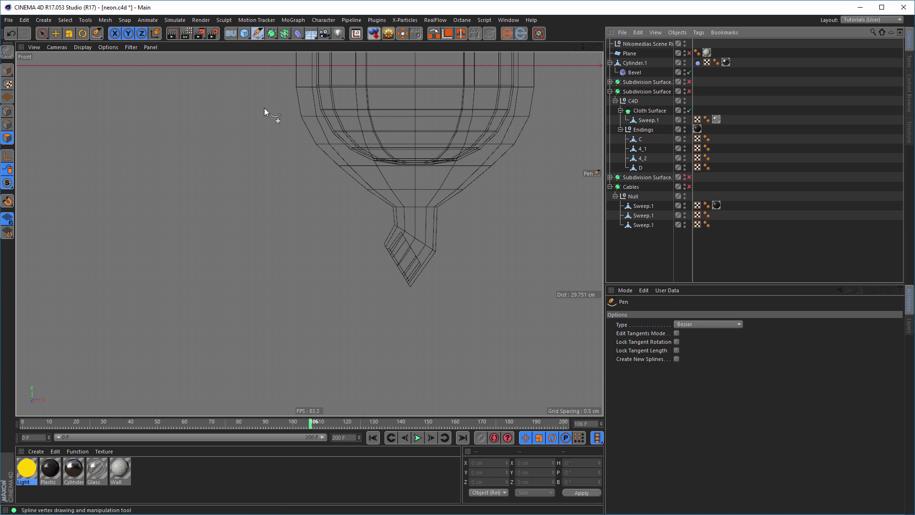
click(411, 246)
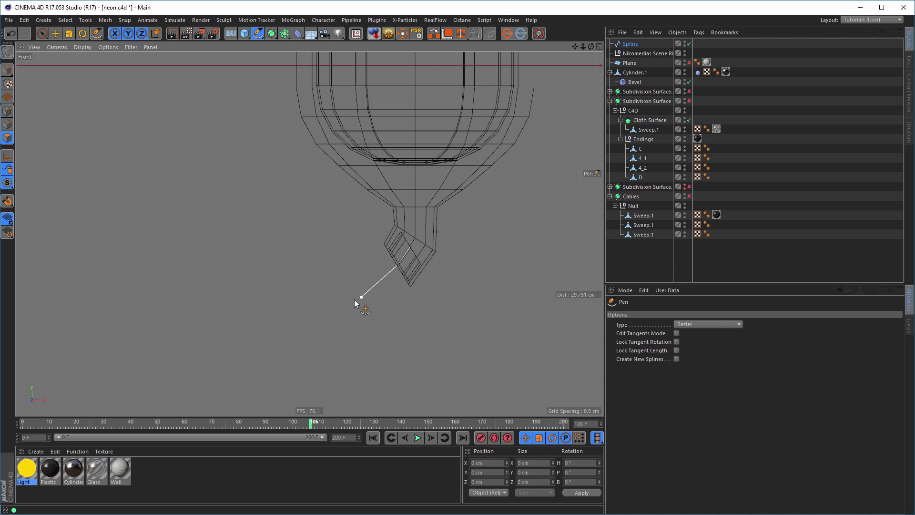
Extend the spline in straight segments from the D ending to the top of the pin and about 238 cm beyond it
scroll(355, 303, down, 15)
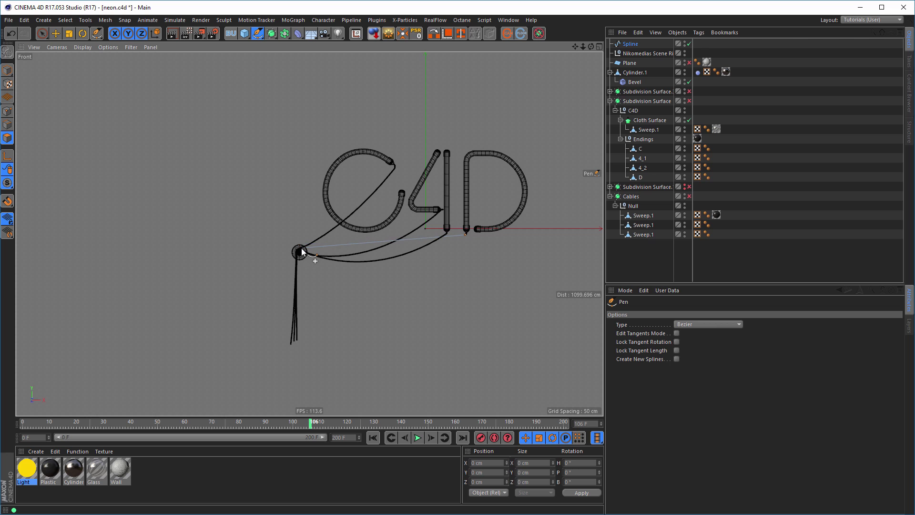
scroll(299, 253, up, 8)
scroll(296, 255, down, 2)
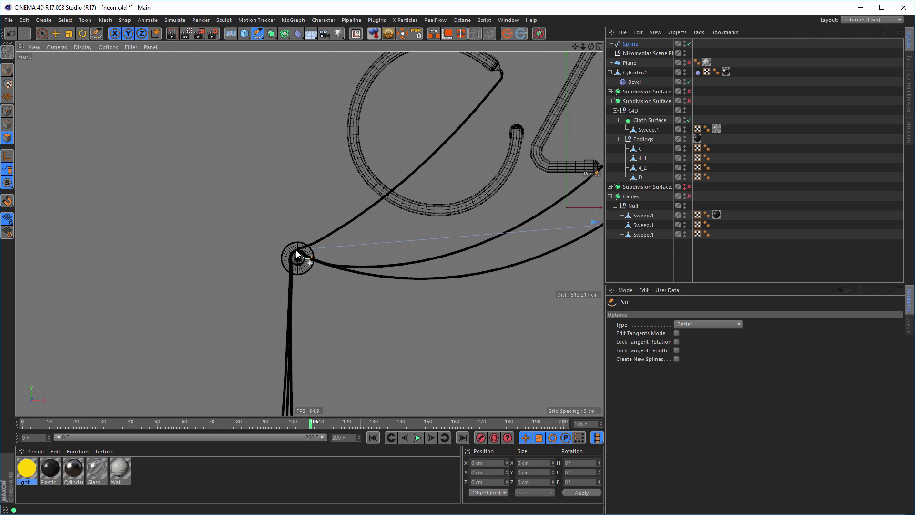
click(297, 252)
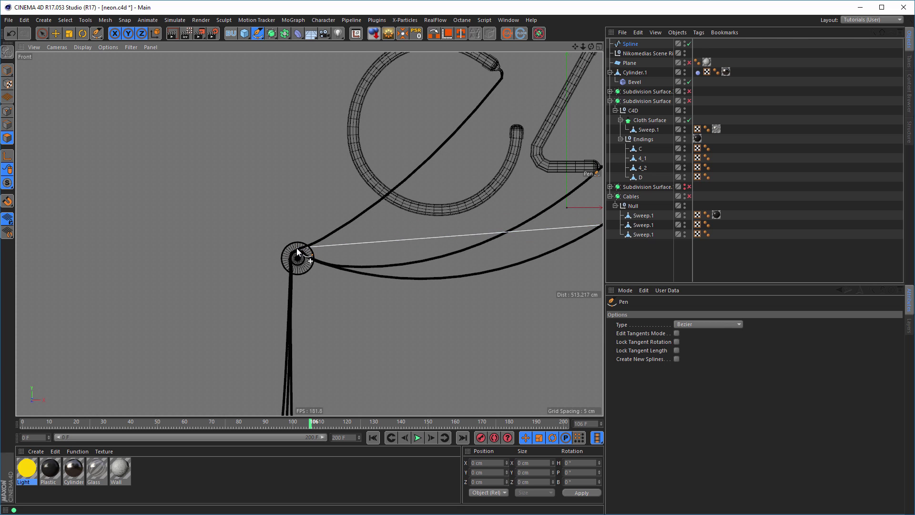
click(27, 261)
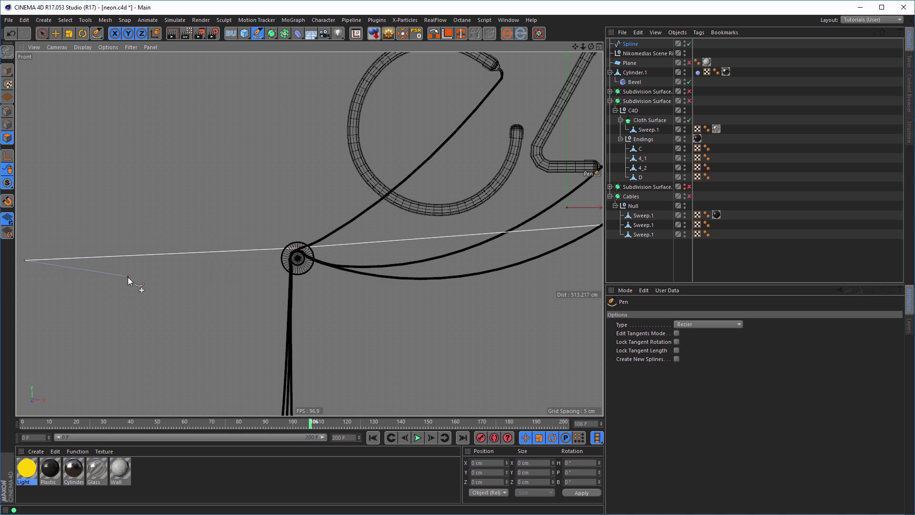
scroll(229, 298, down, 5)
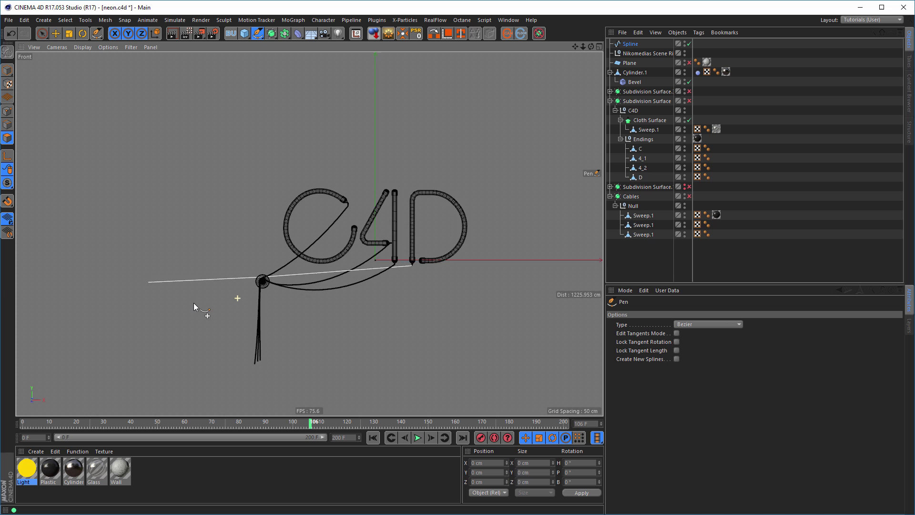
In the Perspective view, select the spline's points at the pin and the free end and move them in depth to about Z -7.09 cm
middle_click(272, 299)
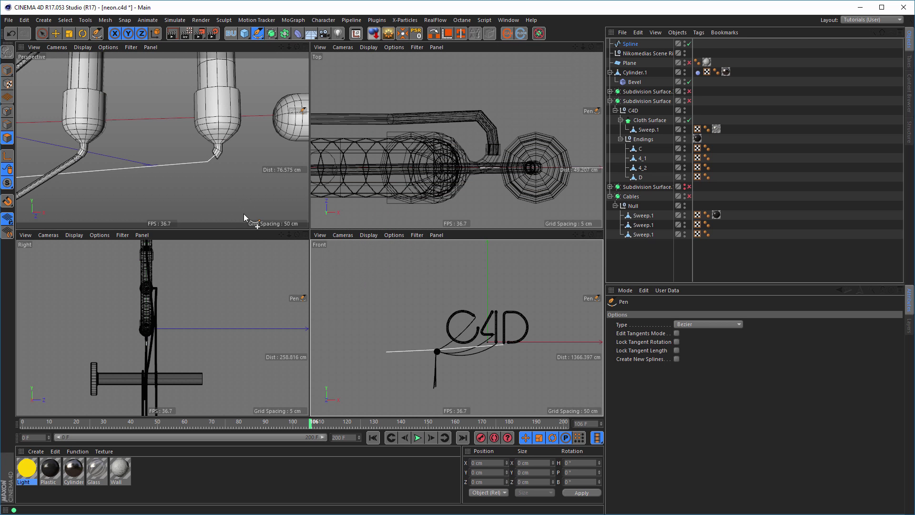
middle_click(239, 197)
alt+right_drag(286, 243, 131, 269)
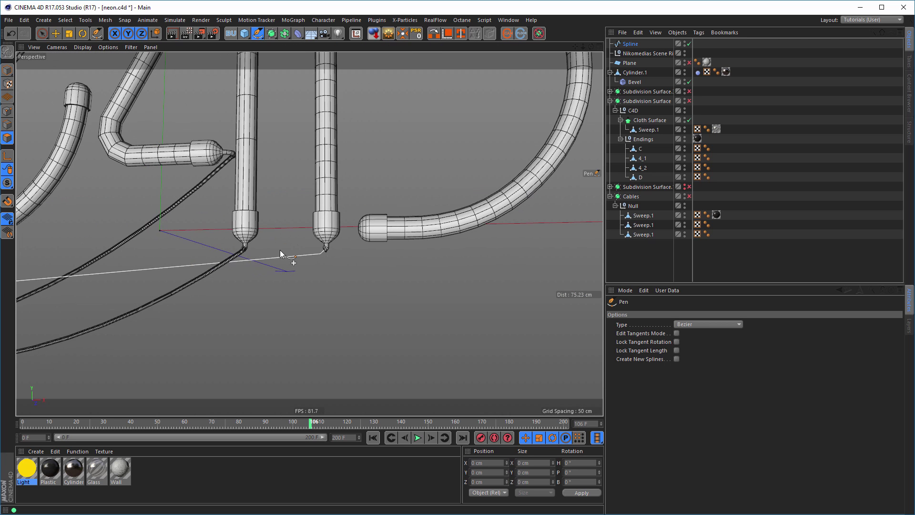
alt+middle_drag(265, 222, 330, 214)
alt+right_drag(295, 215, 207, 236)
alt+drag(210, 216, 98, 194)
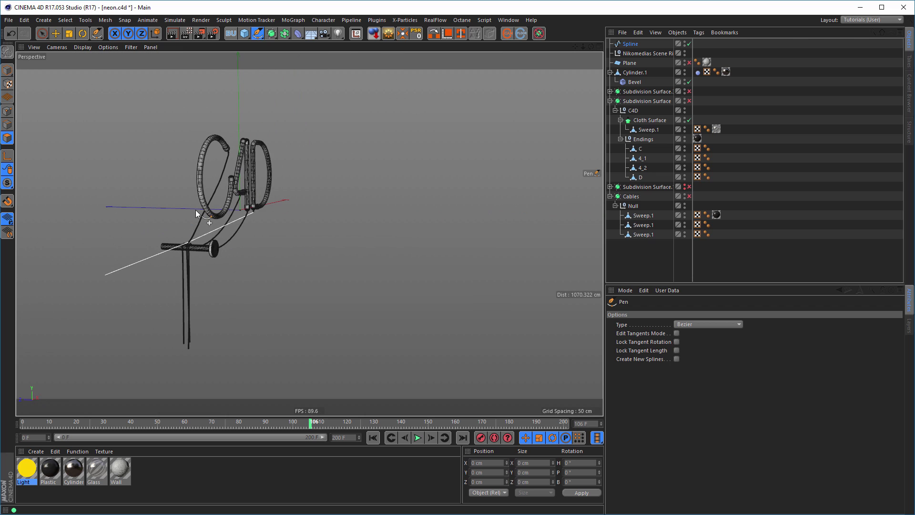
alt+middle_drag(196, 210, 228, 199)
key(9)
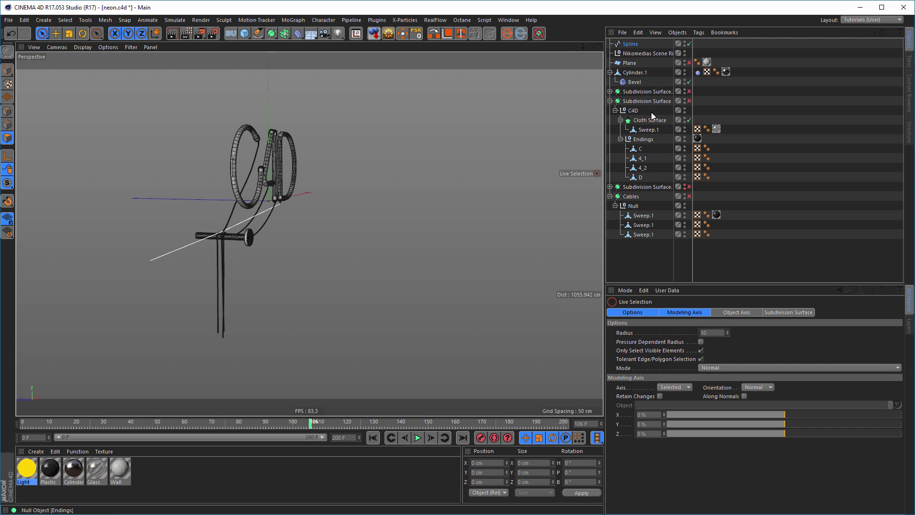
click(632, 44)
click(7, 111)
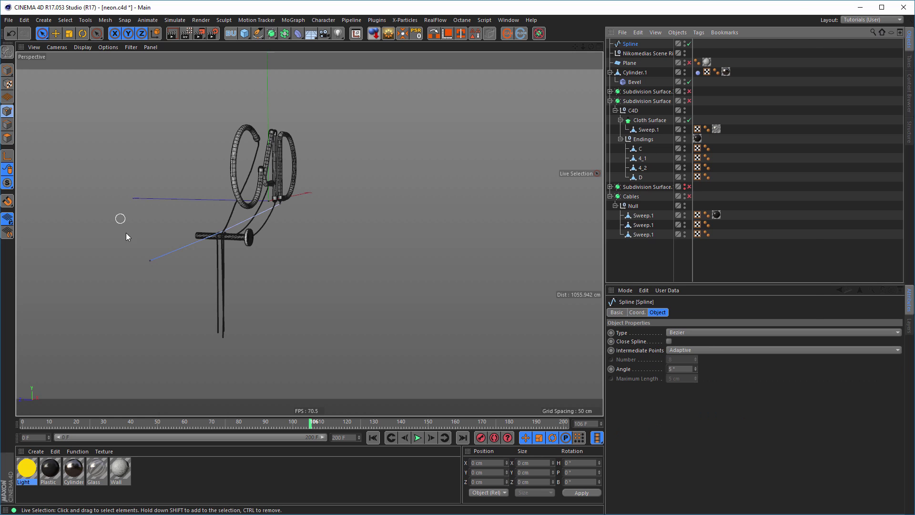
click(149, 261)
shift+click(220, 236)
alt+drag(211, 264, 311, 272)
alt+right_drag(310, 269, 338, 261)
alt+drag(288, 261, 315, 279)
alt+right_drag(332, 283, 392, 269)
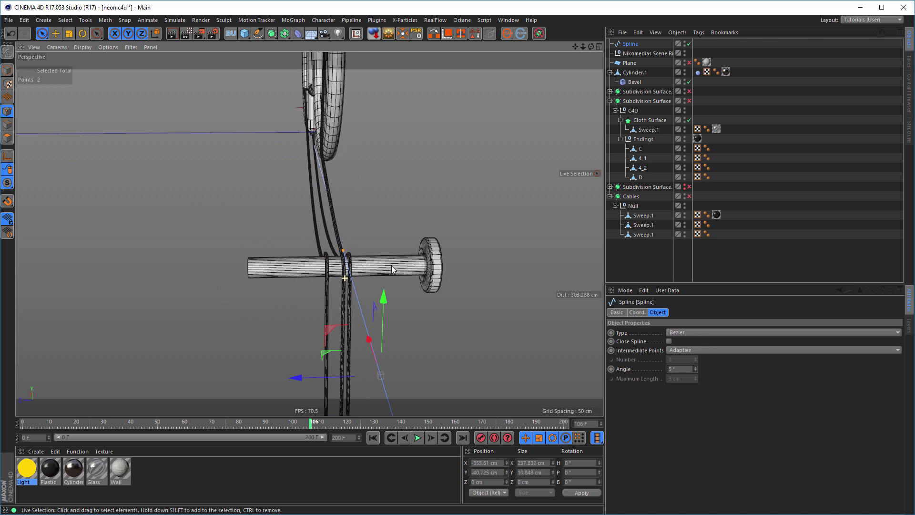
drag(293, 376, 317, 377)
alt+drag(385, 277, 404, 280)
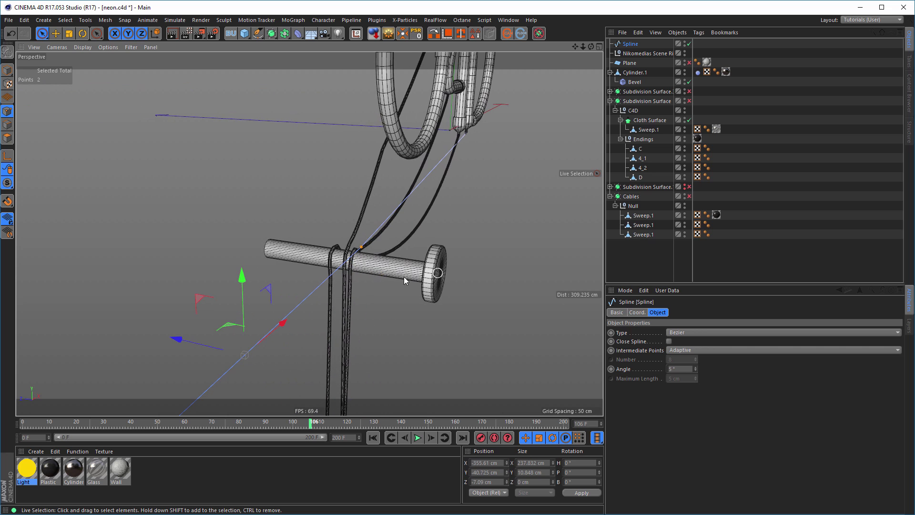
Subdivide the spline section between the pin and the free end repeatedly into eight segments
alt+right_drag(404, 276, 319, 281)
alt+drag(319, 281, 417, 277)
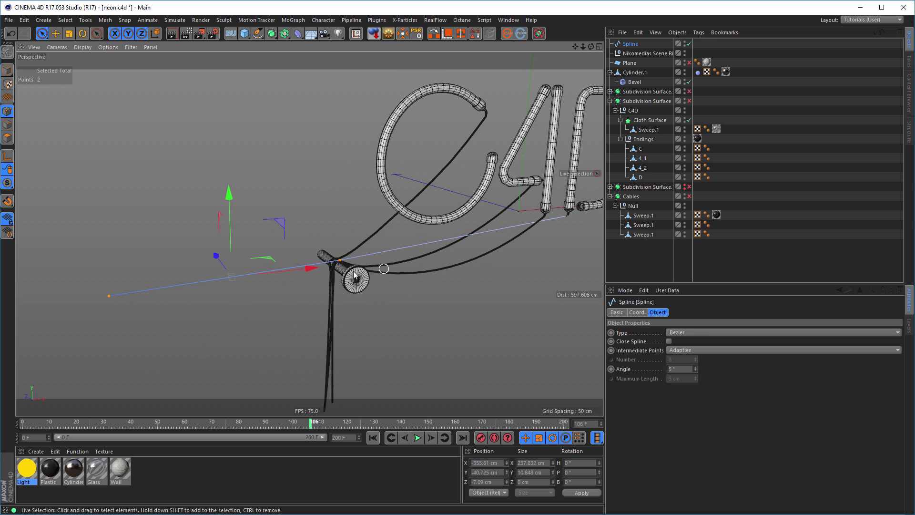
alt+middle_drag(353, 271, 426, 251)
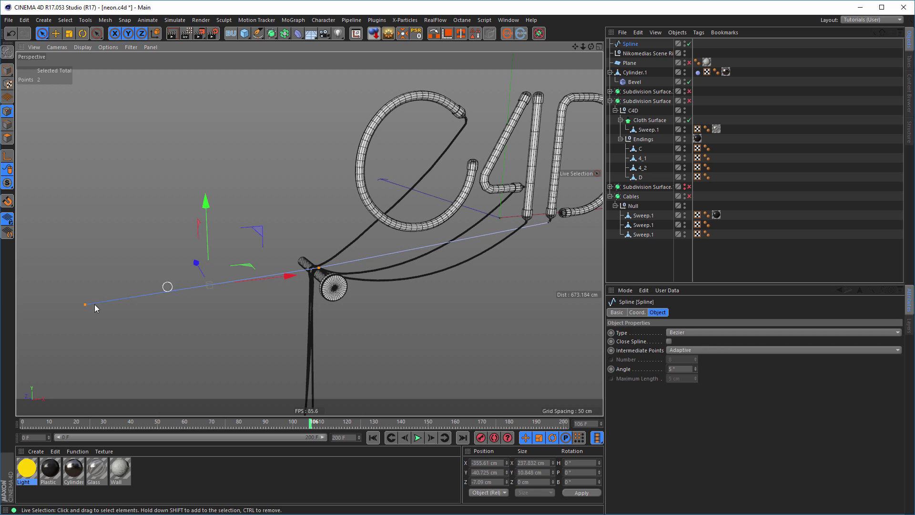
key(u)
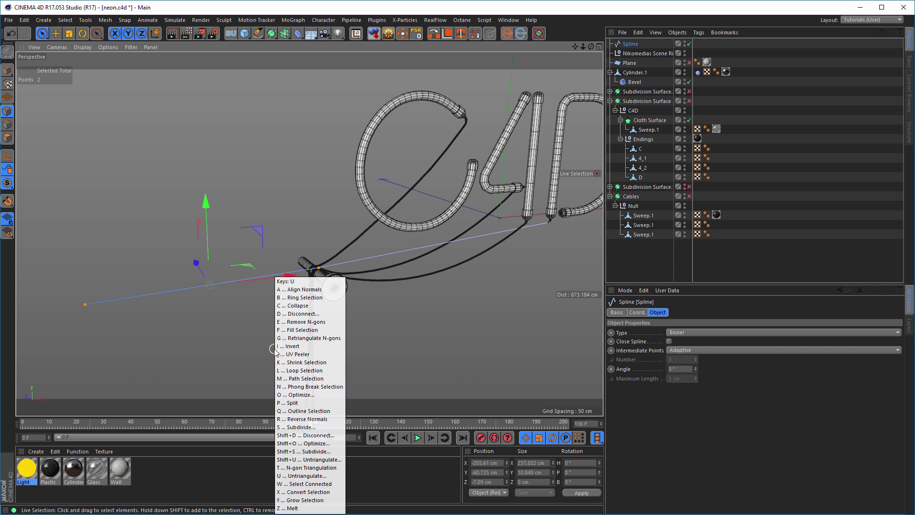
key(s)
key(u)
key(s)
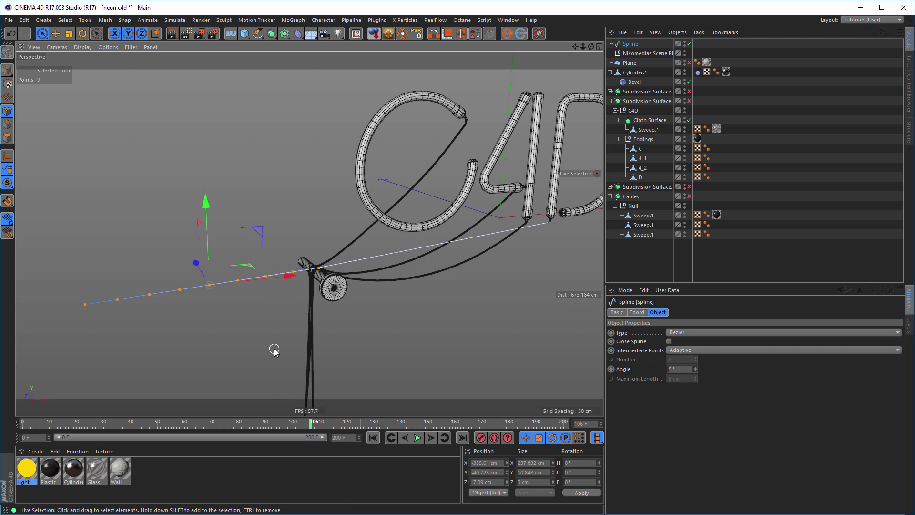
Select the spline's points at the pin and the D ending and subdivide the section between them repeatedly into sixteen segments
click(318, 267)
alt+middle_drag(388, 276, 255, 313)
alt+right_drag(442, 255, 544, 251)
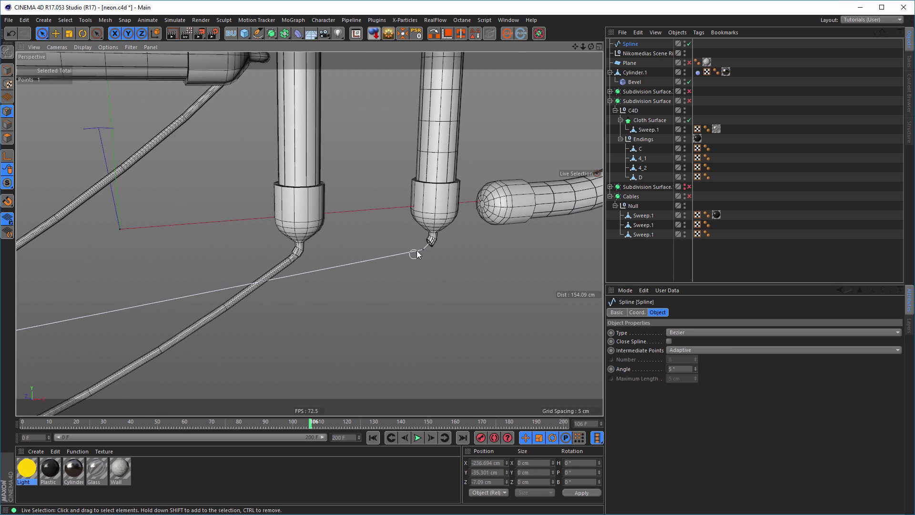
alt+right_drag(417, 327, 330, 339)
alt+middle_drag(471, 281, 511, 256)
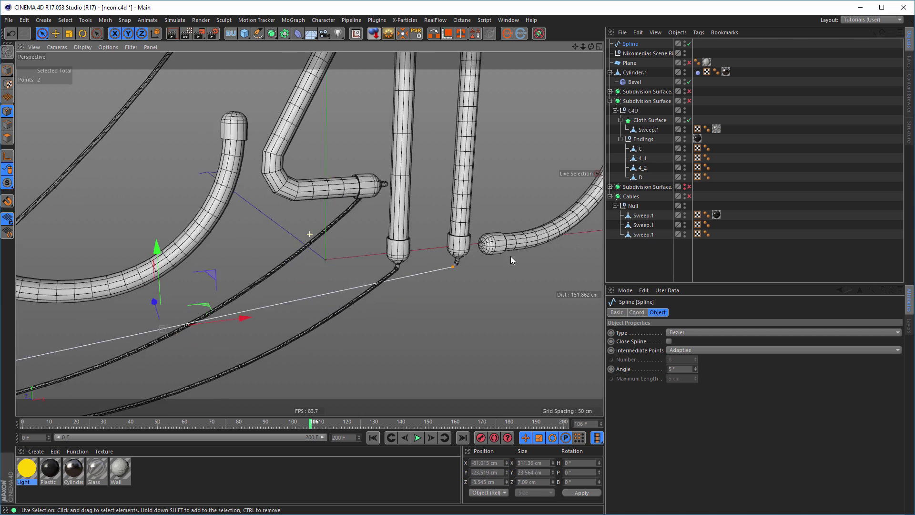
alt+right_drag(469, 278, 135, 339)
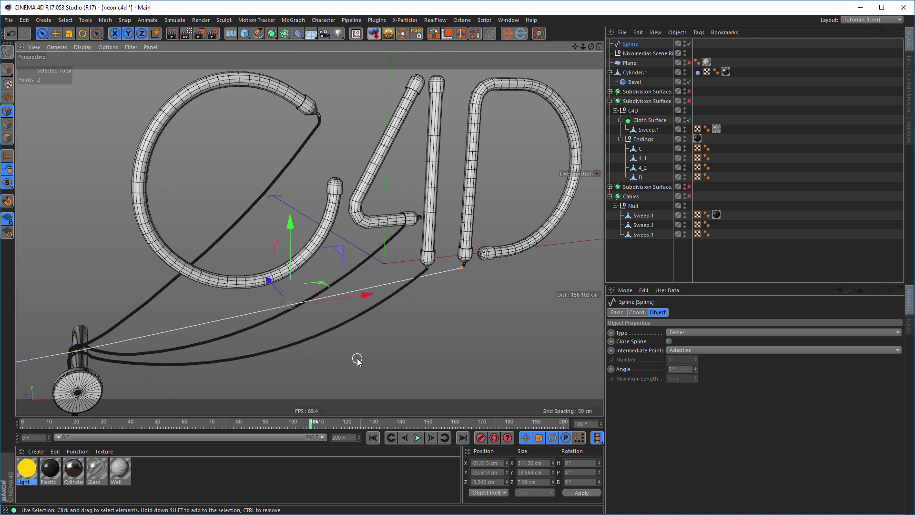
key(u)
key(s)
key(u)
key(s)
key(u)
key(s)
Select the points on both sides of the pin, subdivide the spline around the pin more finely, and deselect the points
alt+right_drag(247, 359, 333, 288)
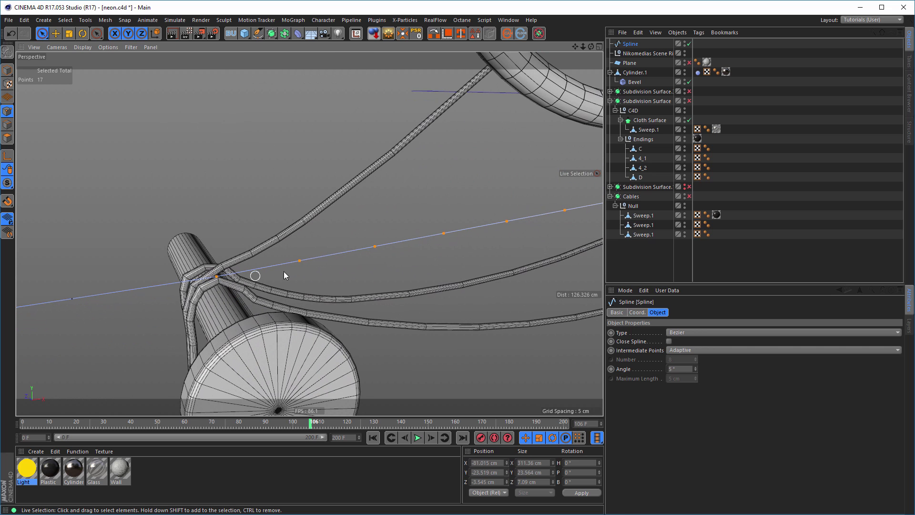
click(299, 261)
shift+click(72, 300)
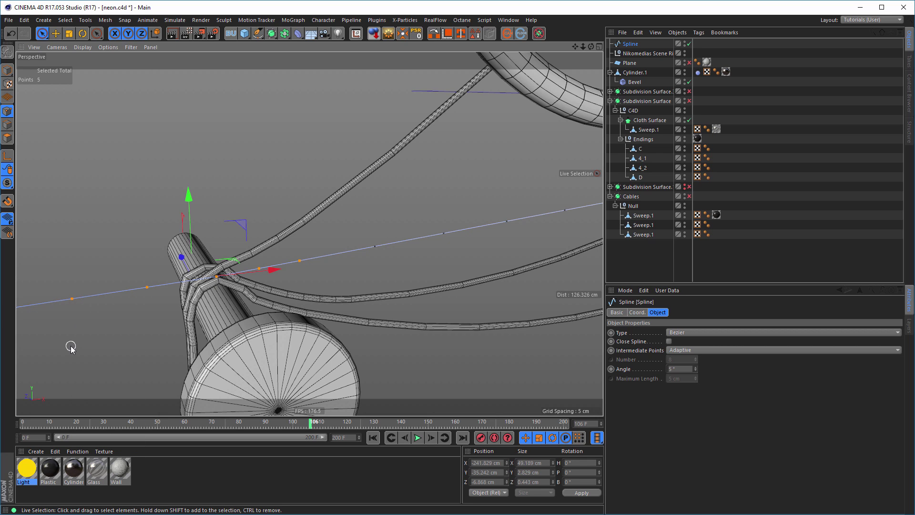
click(71, 347)
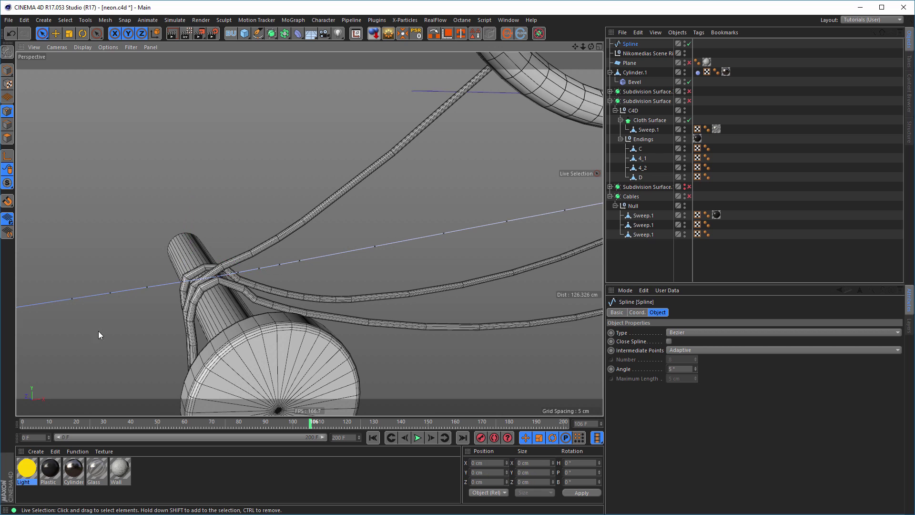
Examine the subdivided spline between the pin and the D ending in the Perspective and Front views
alt+right_drag(385, 327, 282, 338)
alt+middle_drag(356, 347, 287, 305)
alt+drag(288, 305, 326, 298)
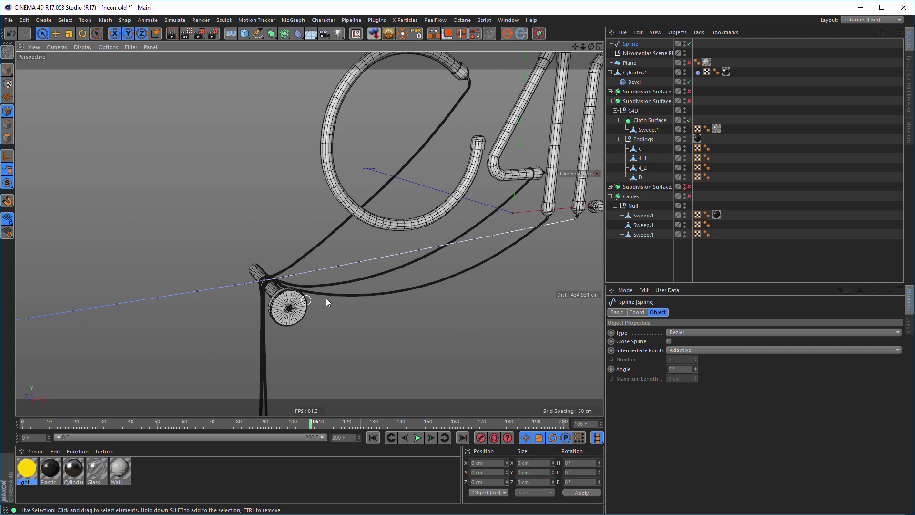
alt+middle_drag(325, 298, 196, 304)
alt+middle_drag(486, 217, 389, 270)
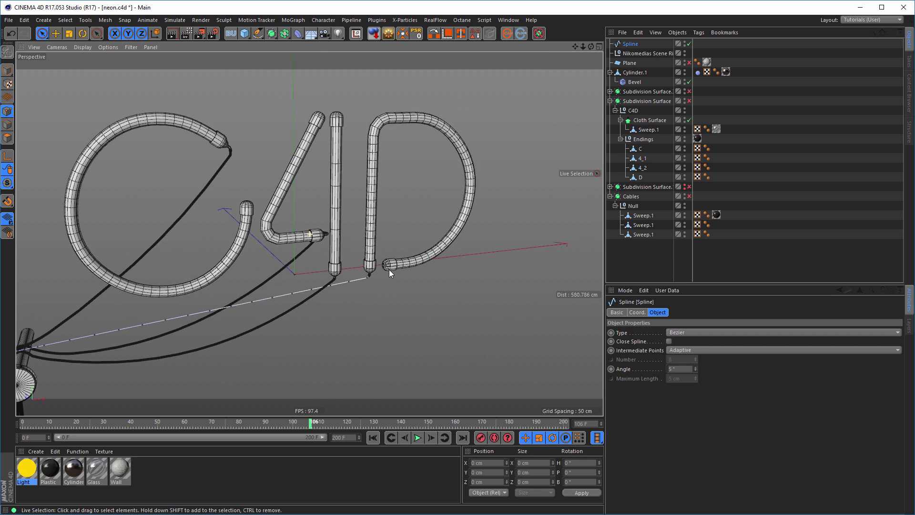
alt+right_drag(388, 270, 465, 260)
middle_click(431, 276)
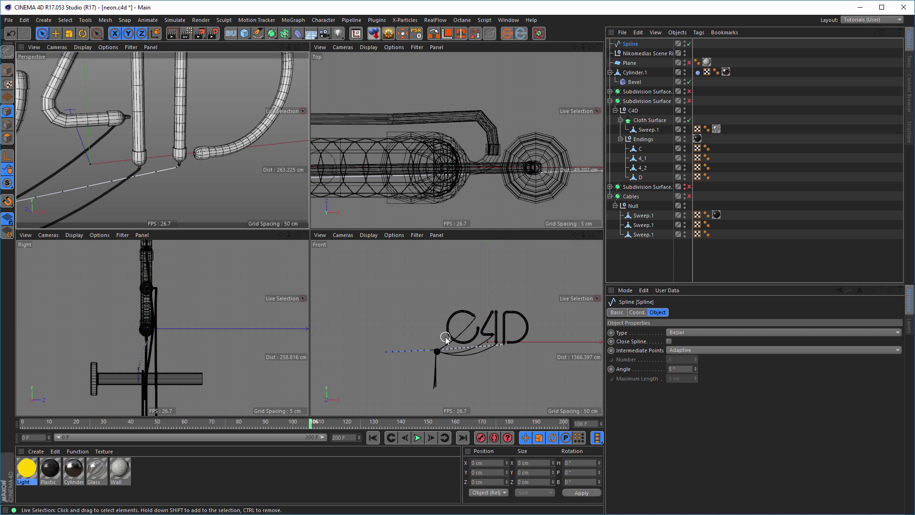
middle_click(445, 333)
scroll(479, 260, up, 5)
scroll(482, 256, up, 3)
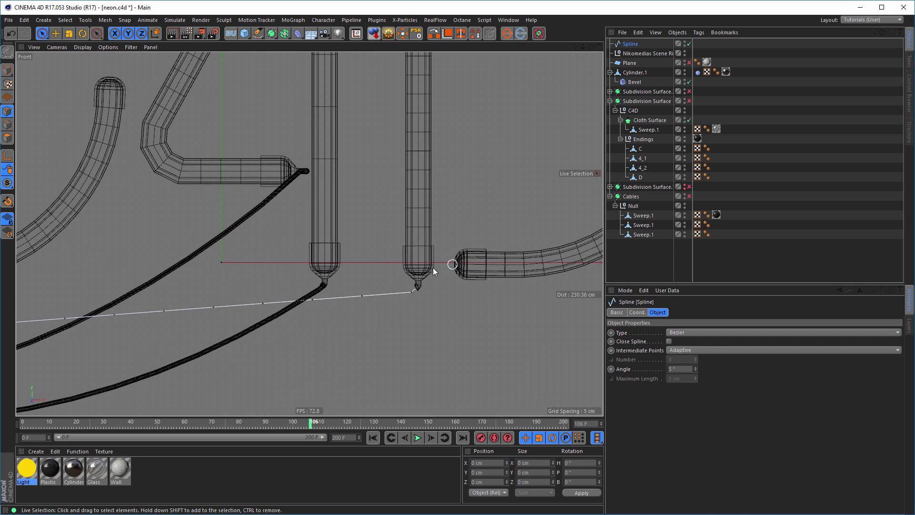
Place the new spline inside the existing Sweep and move the Constraint and Spline Dynamics tags from the old spline to it
click(610, 187)
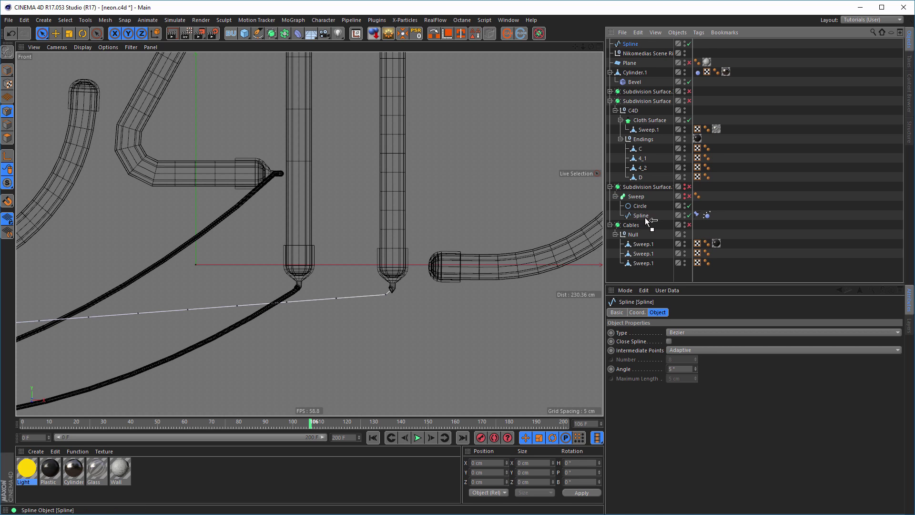
drag(647, 220, 648, 222)
click(697, 205)
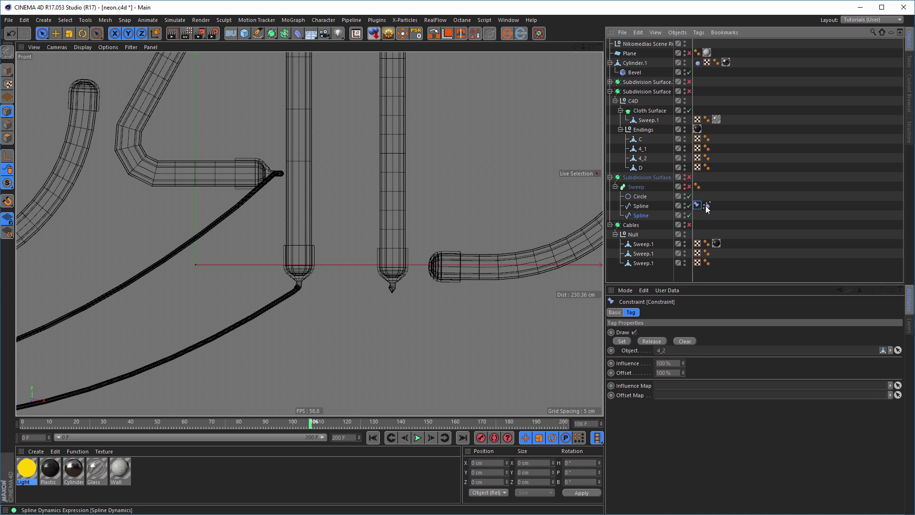
ctrl+click(707, 206)
drag(698, 217, 698, 218)
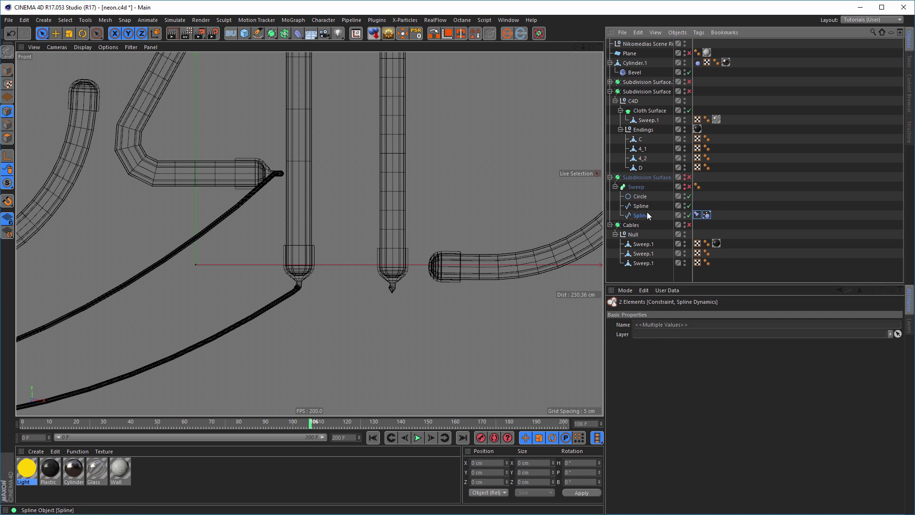
Try deleting the old spline from the Sweep and setting the D ending as the remaining spline's Constraint object
click(640, 207)
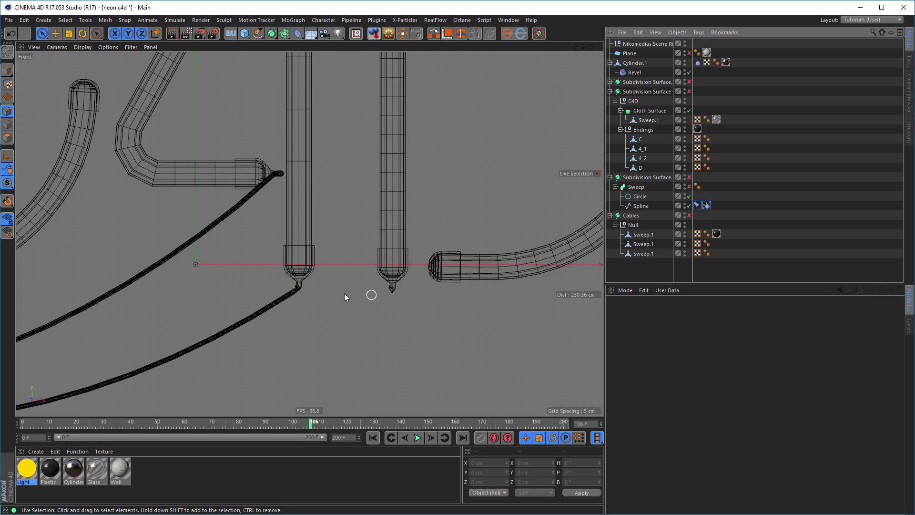
click(641, 207)
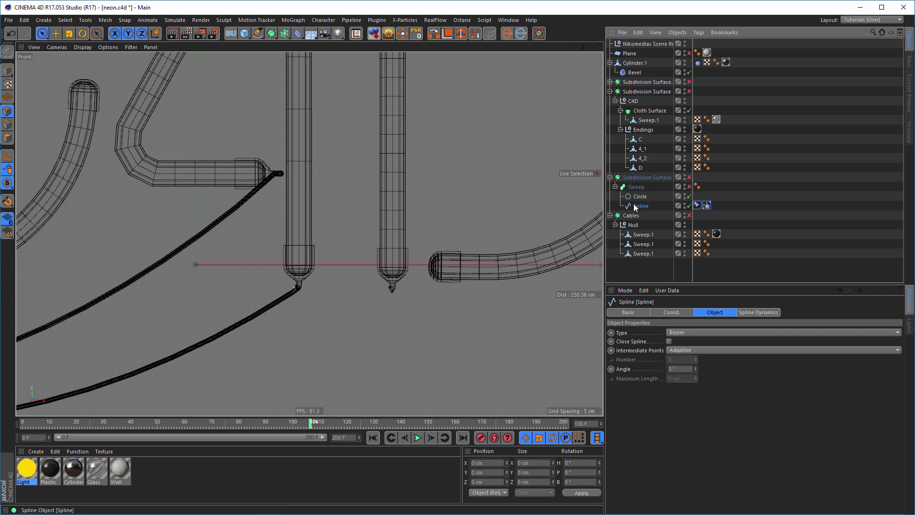
click(696, 205)
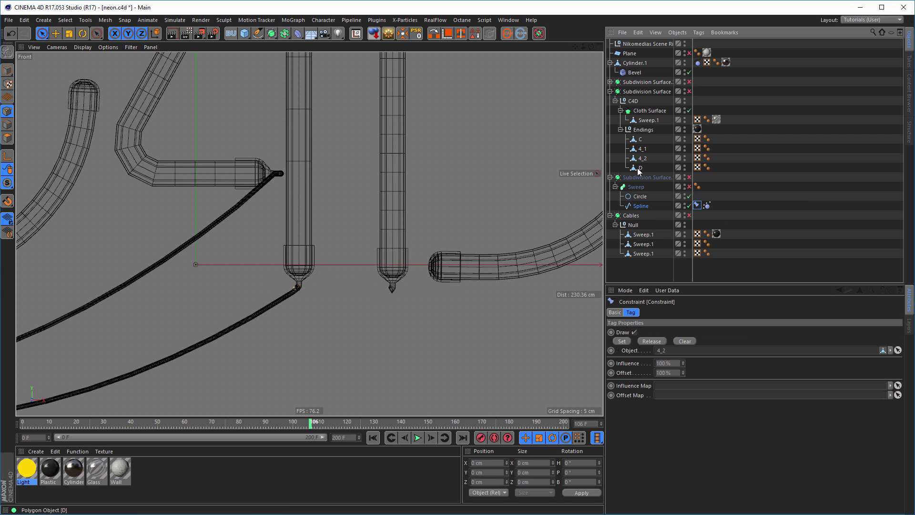
drag(637, 170, 666, 356)
click(661, 340)
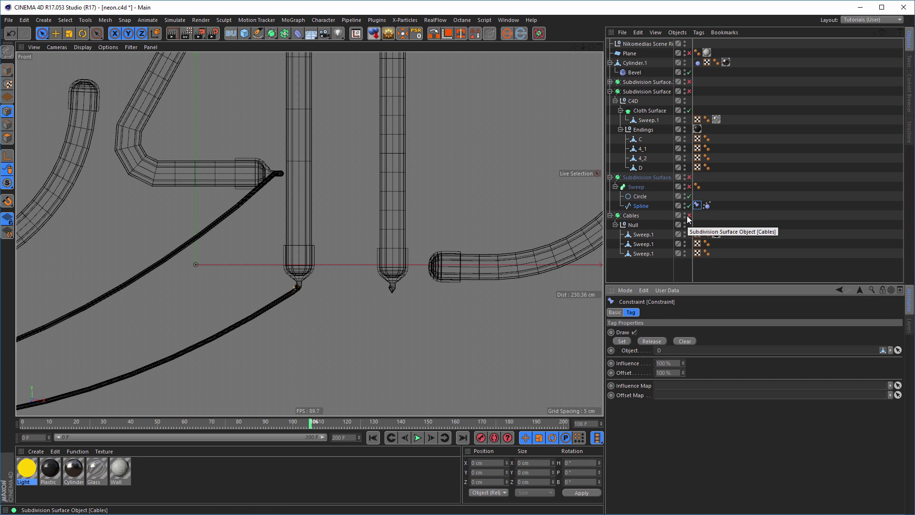
click(640, 206)
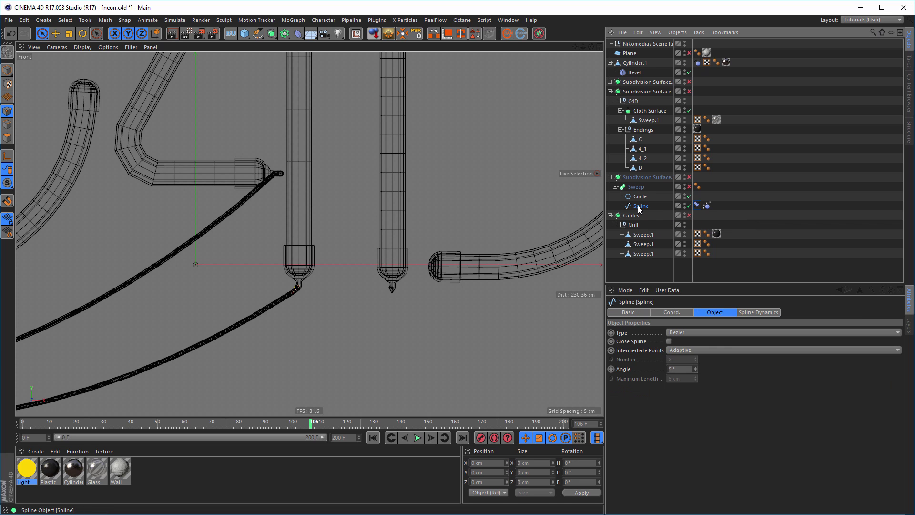
click(697, 207)
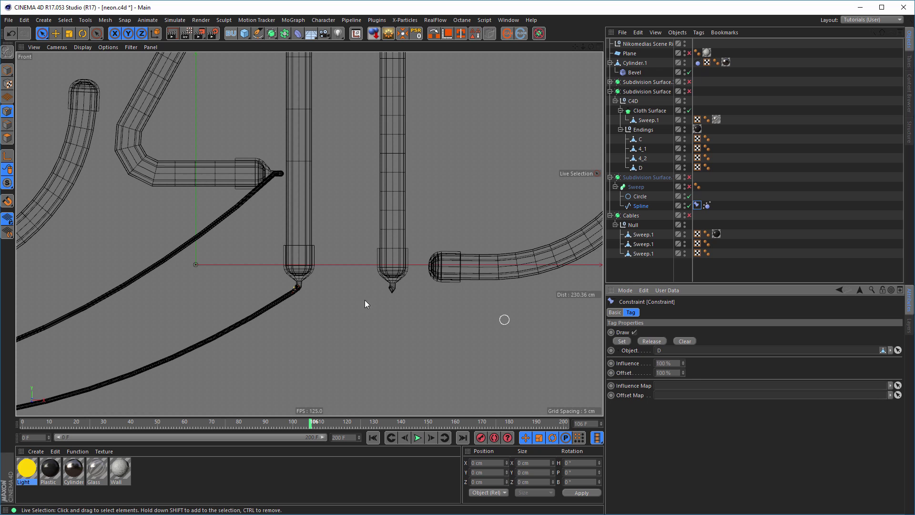
Inspect the cable start at the 4_2 ending and undo the Constraint object change and the old spline's deletion
scroll(286, 283, up, 10)
scroll(383, 285, down, 2)
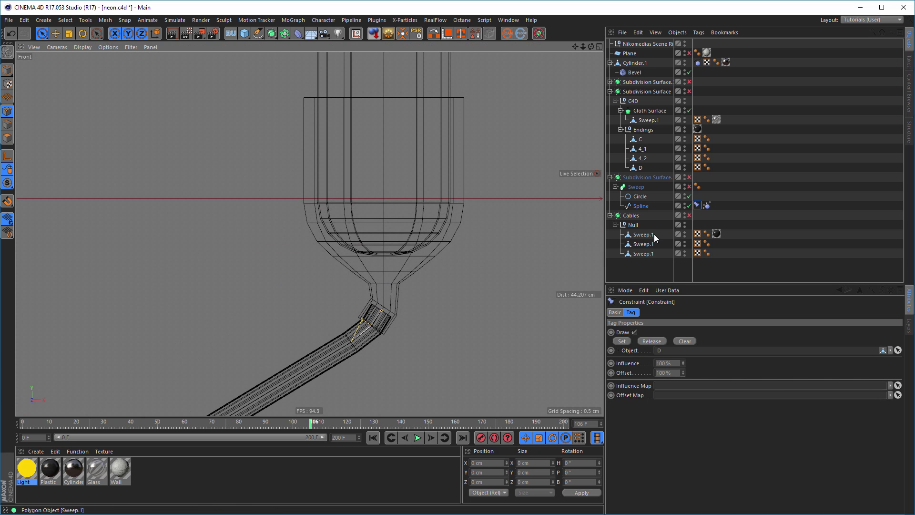
click(639, 206)
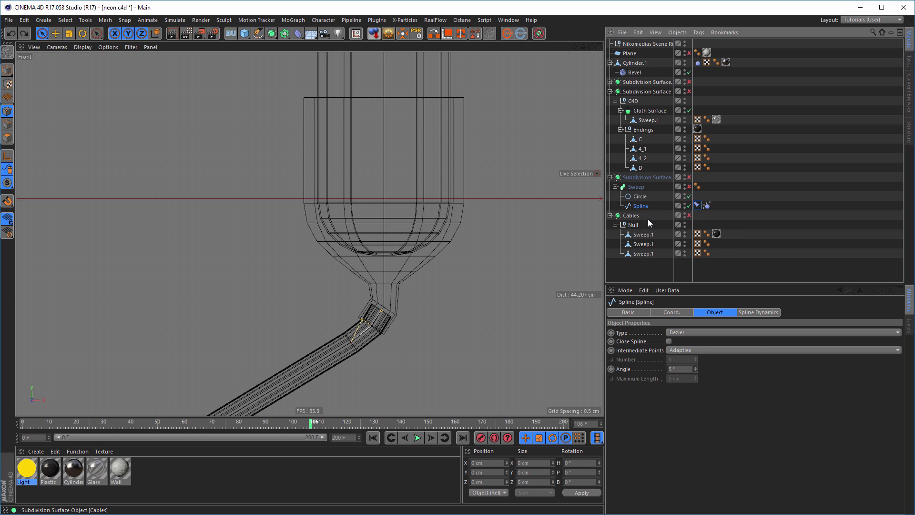
key(ctrl+z)
key(ctrl+z)
key(ctrl+z)
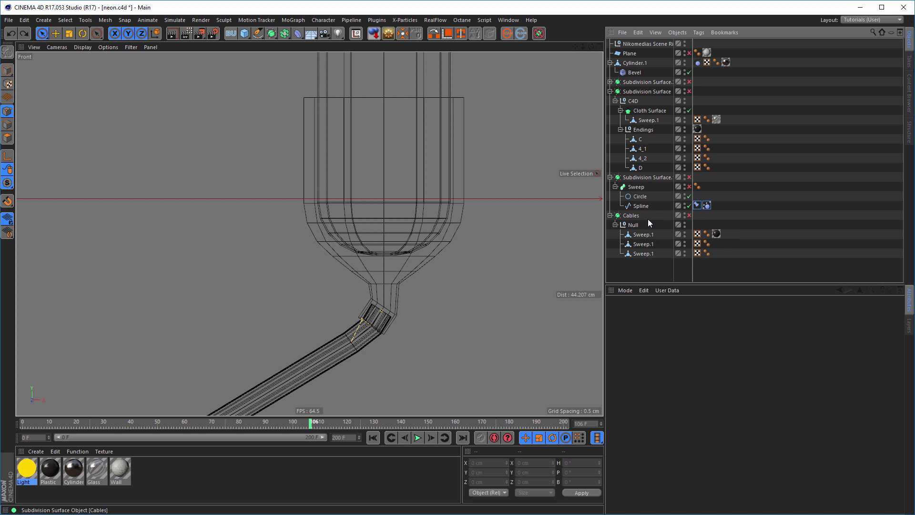
key(ctrl+z)
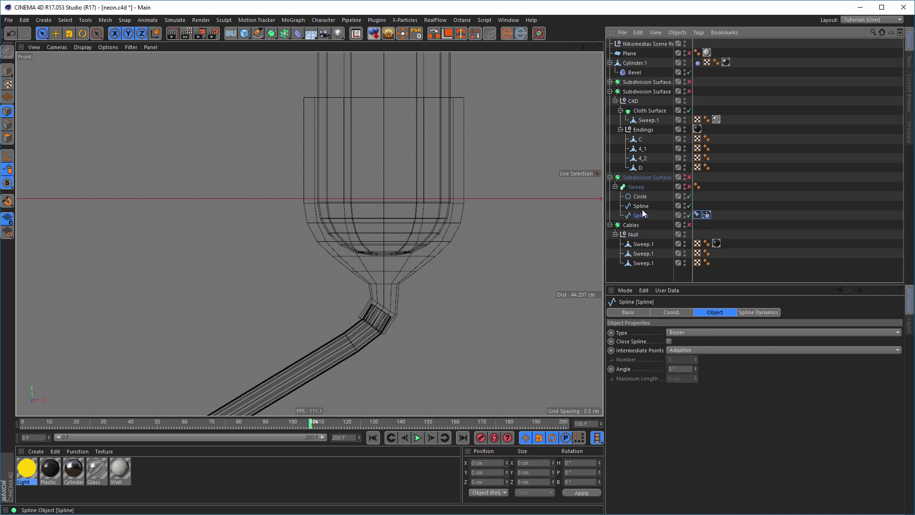
Select the old spline inside the Sweep, showing its points at the 4_2 ending and the D ending beside it
scroll(313, 324, down, 6)
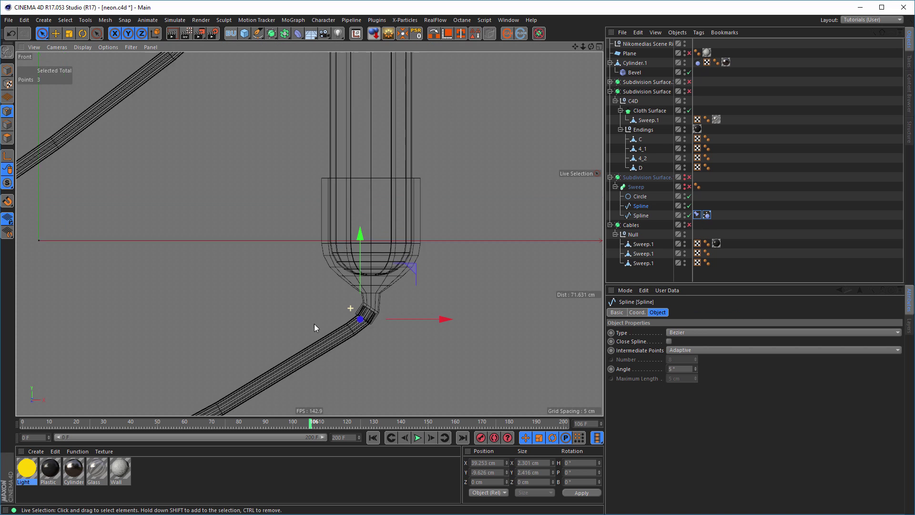
scroll(304, 328, down, 6)
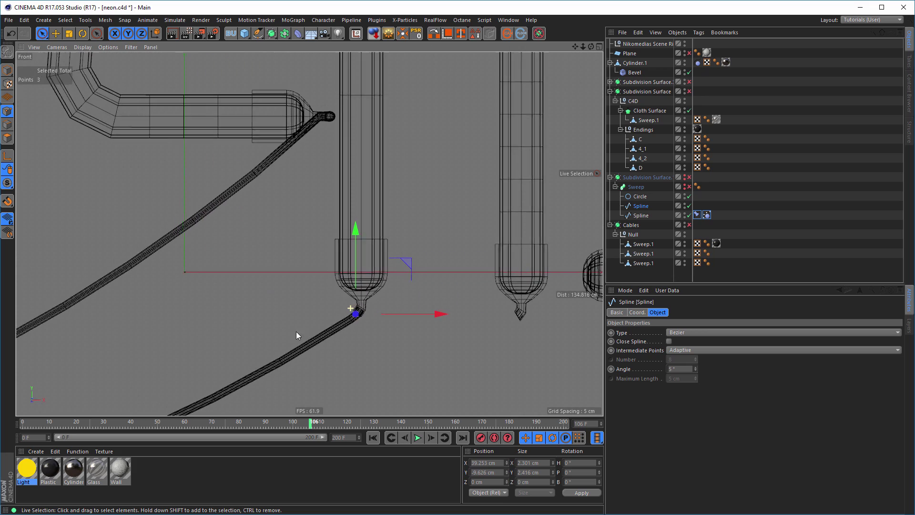
Delete the untagged spline under the Sweep and link the remaining spline's constraint to the D ending
scroll(443, 323, up, 5)
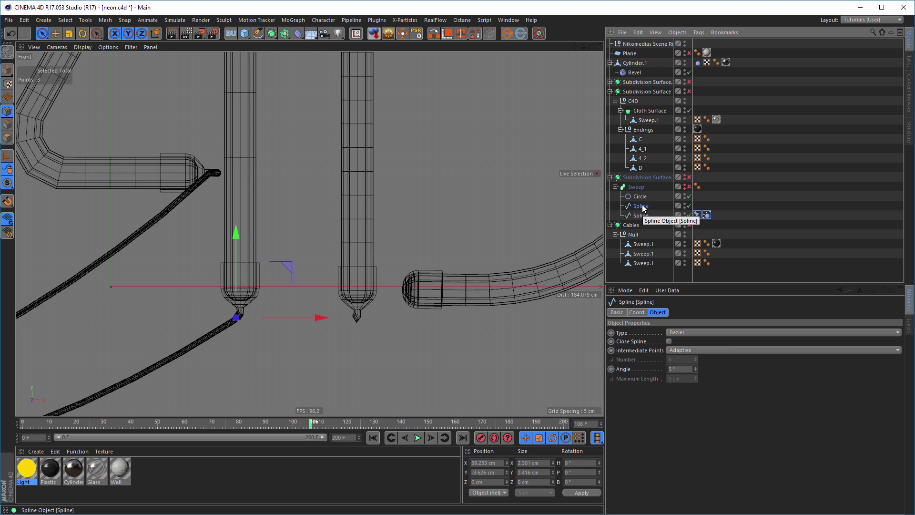
key(Delete)
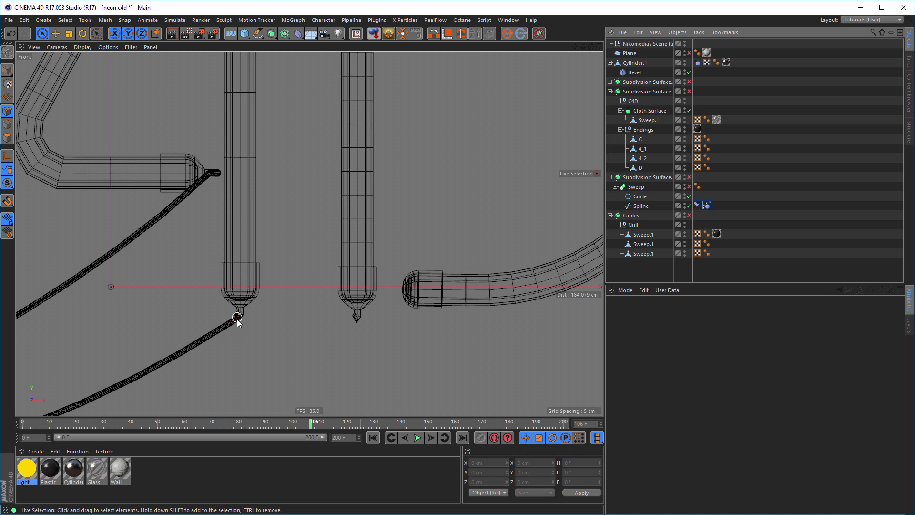
click(638, 205)
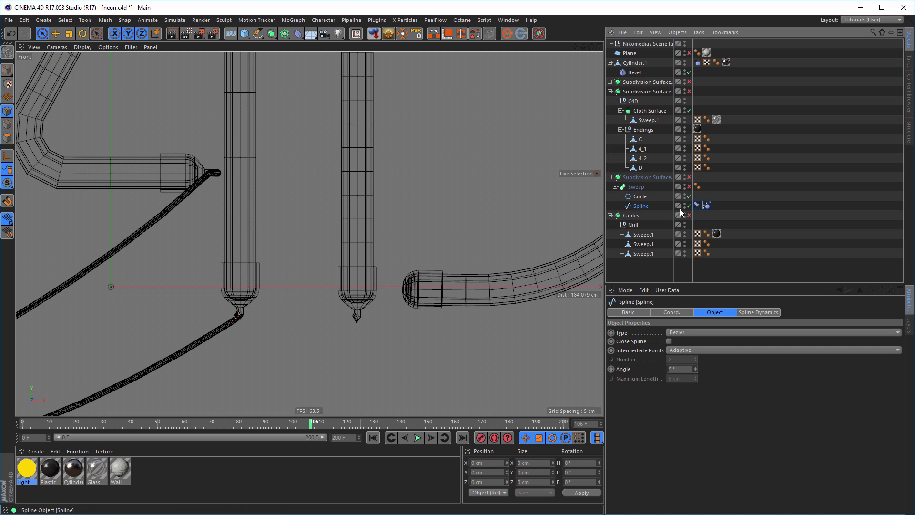
click(697, 205)
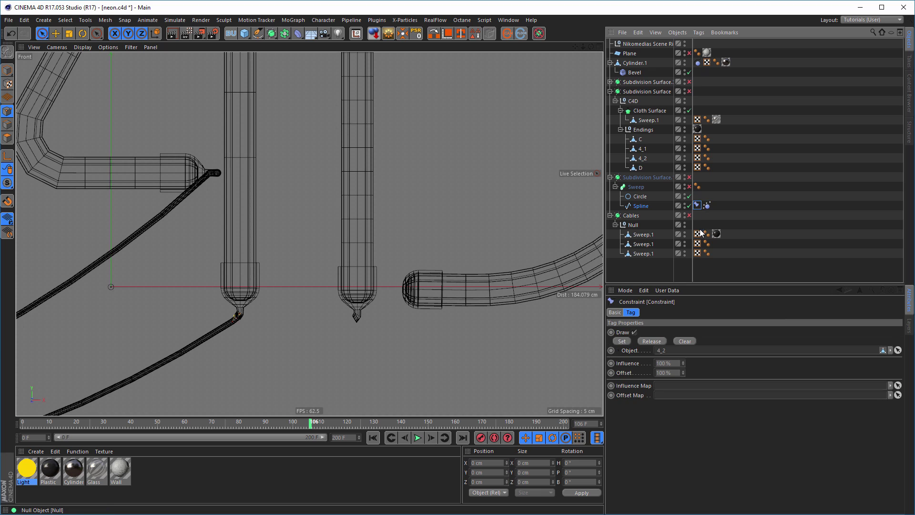
drag(640, 168, 668, 354)
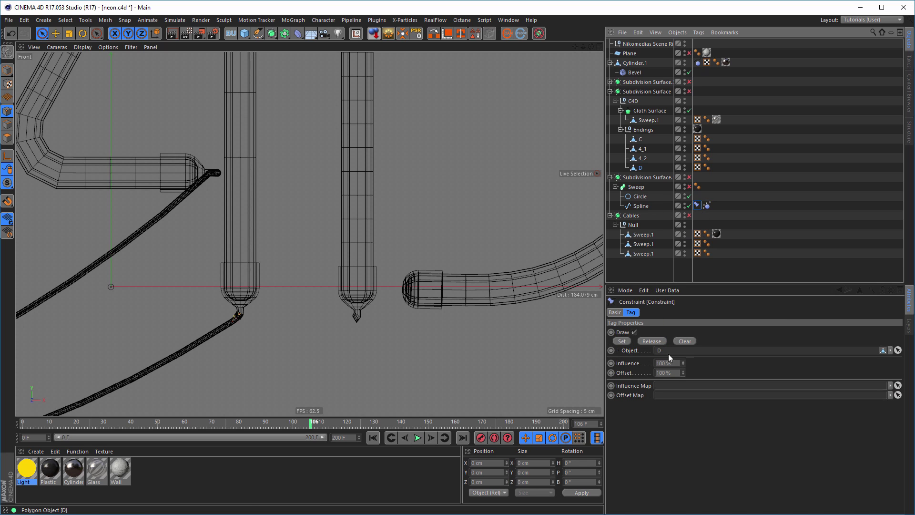
click(638, 207)
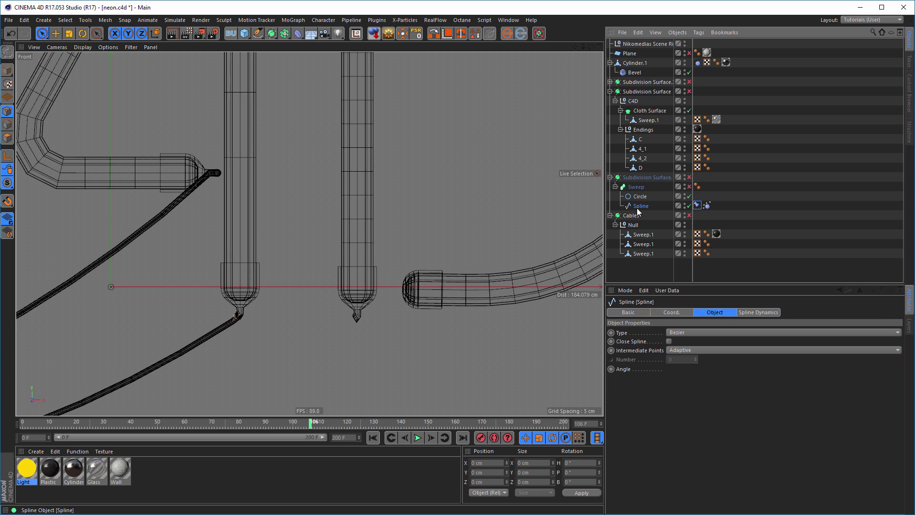
click(697, 205)
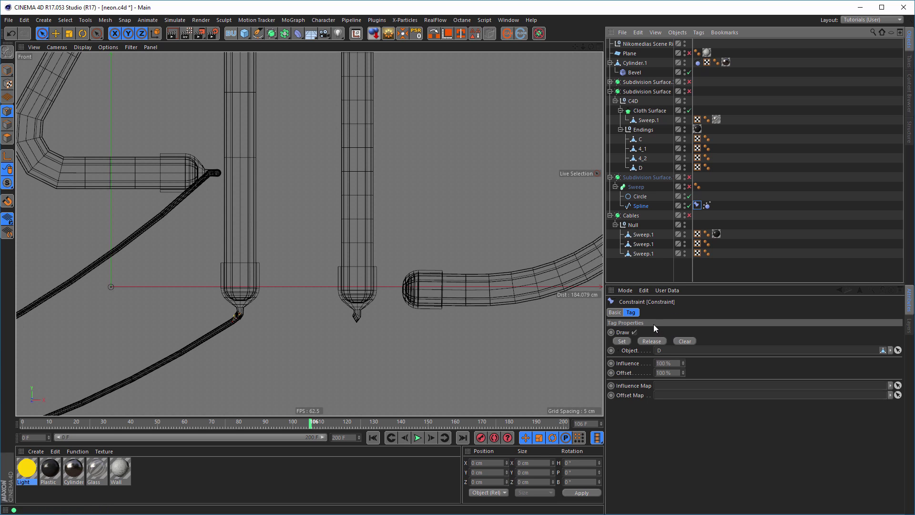
click(639, 205)
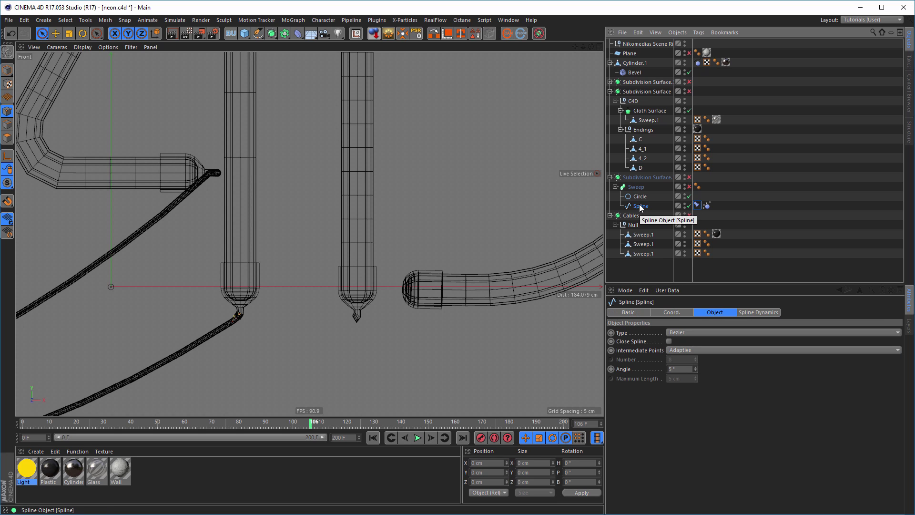
Undo the constraint link, the spline deletion and the tag transfer, back to the tags on the first spline
key(ctrl+z)
key(ctrl+z)
key(ctrl+z)
key(ctrl+y)
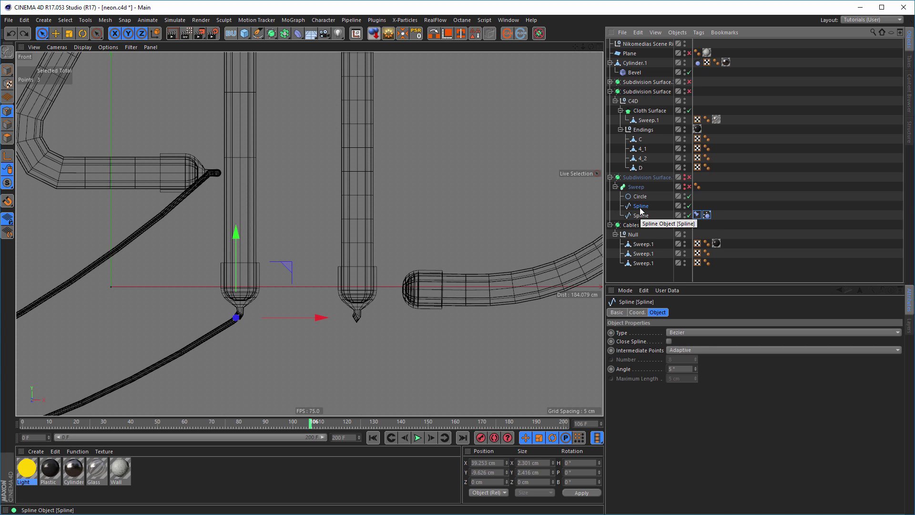
key(ctrl+z)
key(ctrl+z)
key(ctrl+z)
key(ctrl+z)
key(ctrl+z)
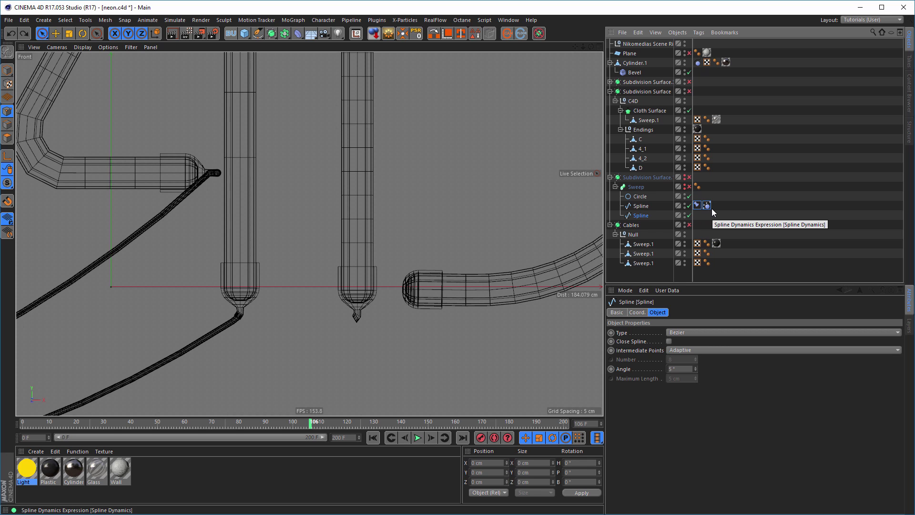
Release the first spline's points from its constraint to the 4_2 ending and deselect them
click(641, 207)
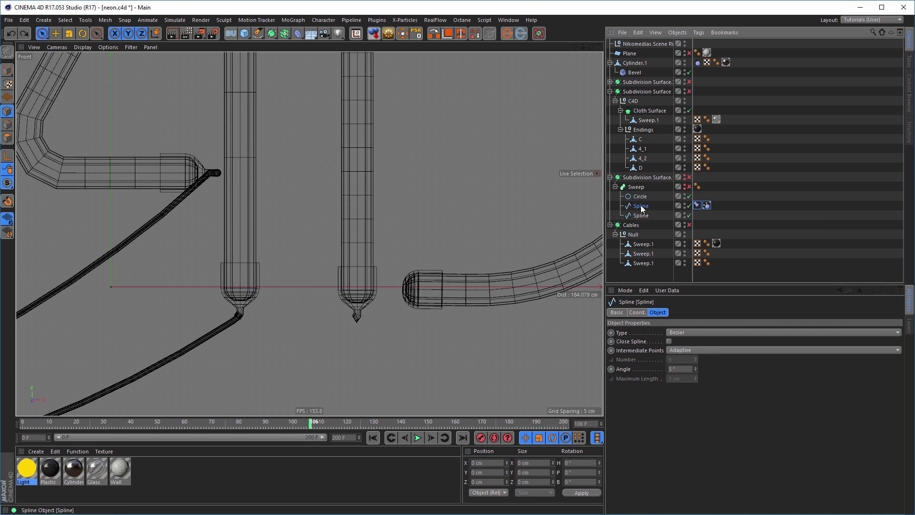
click(697, 205)
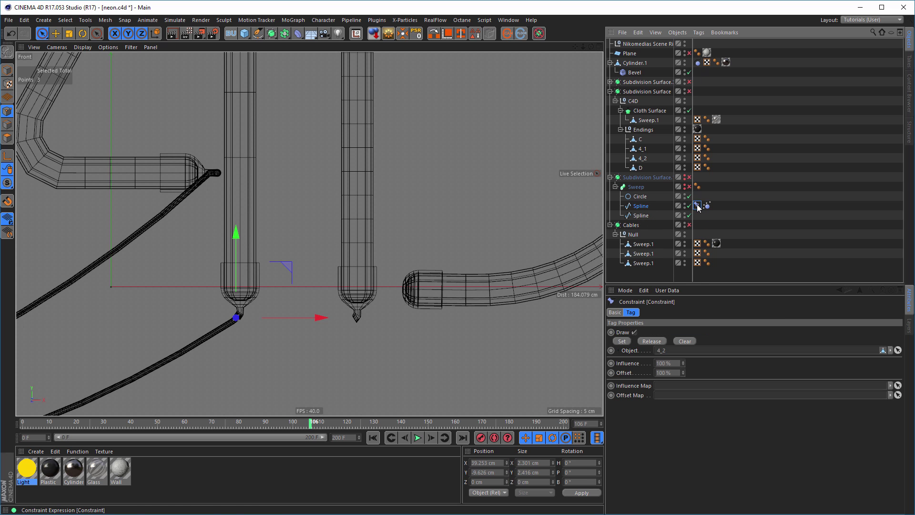
scroll(267, 317, up, 10)
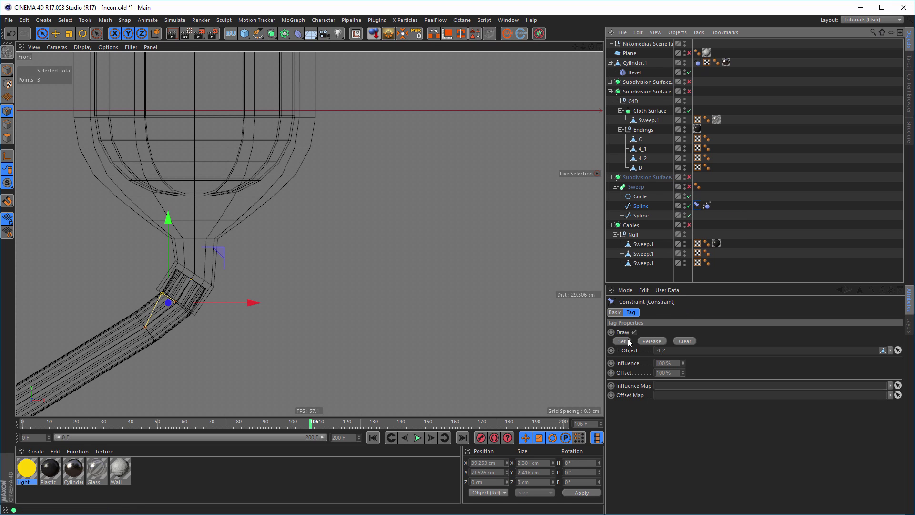
click(652, 340)
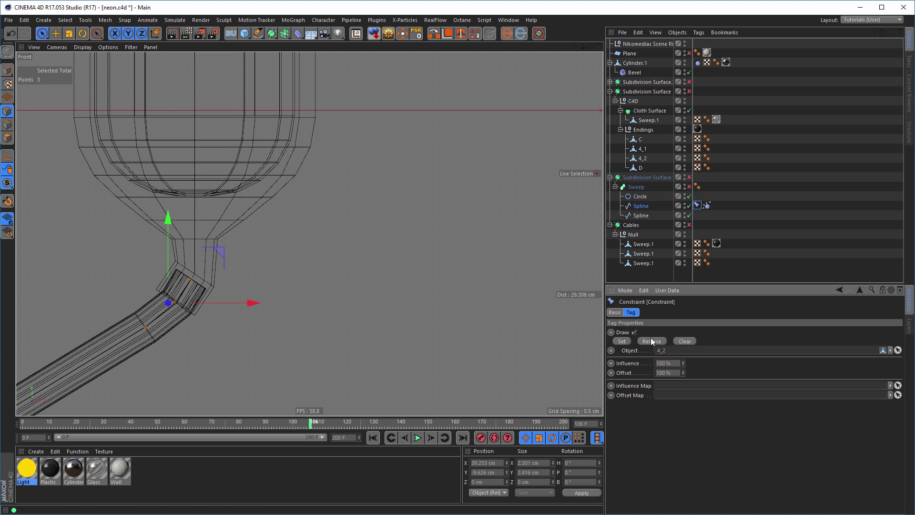
click(288, 332)
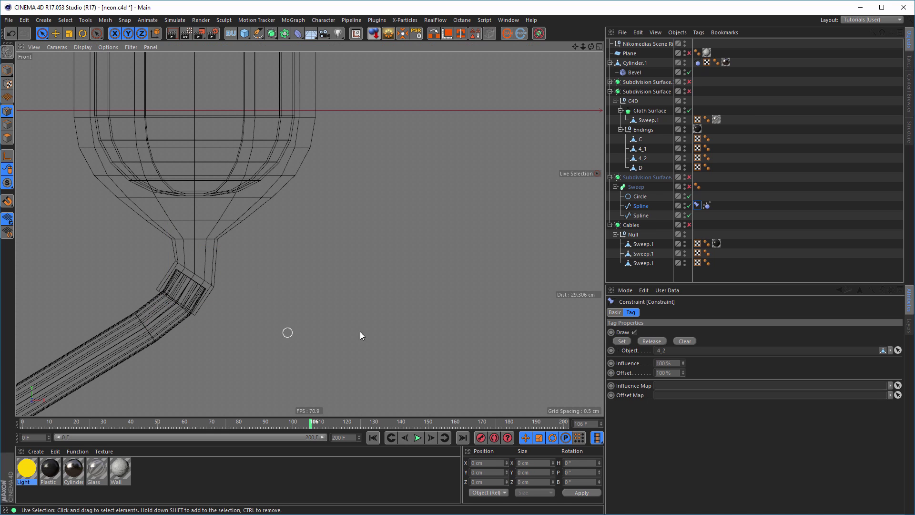
Transfer the Constraint and Spline Dynamics tags to the second spline and delete the first spline under the Sweep
click(698, 206)
alt+right_drag(489, 268, 446, 280)
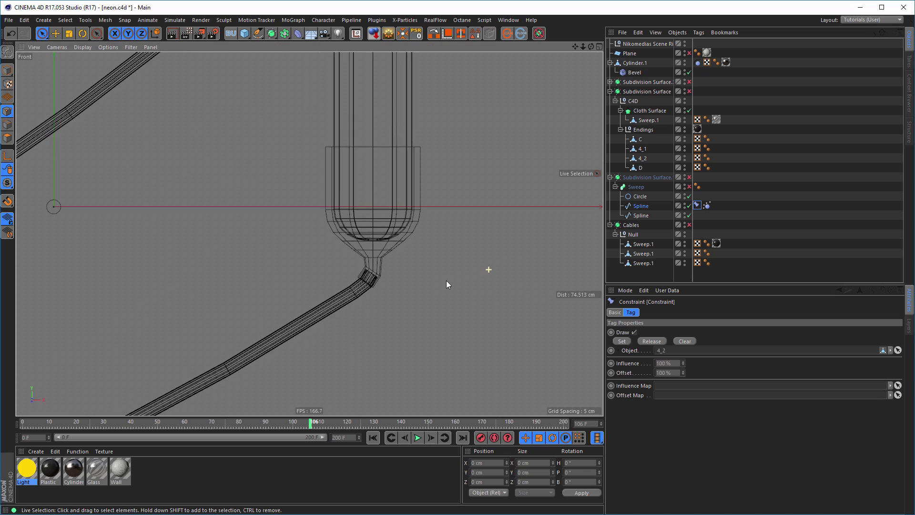
alt+middle_drag(446, 280, 314, 240)
alt+right_drag(316, 242, 299, 246)
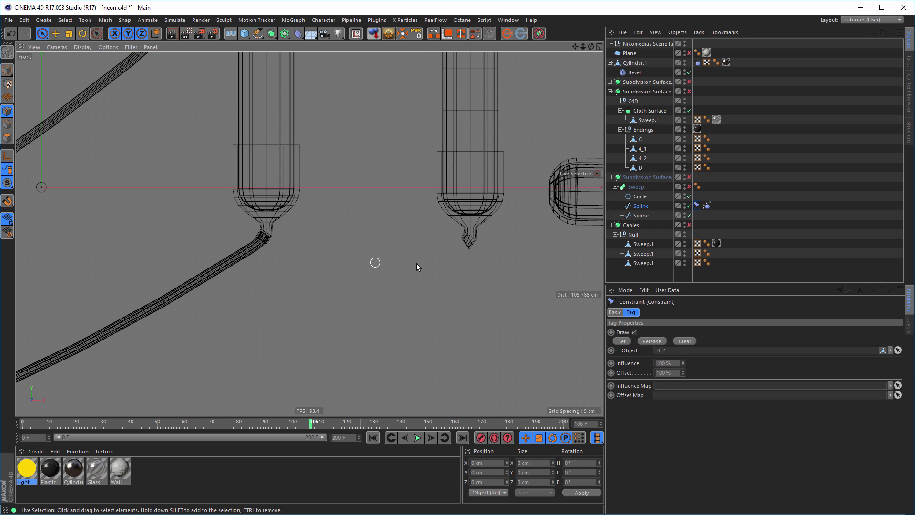
shift+click(707, 205)
drag(699, 205, 700, 218)
click(640, 207)
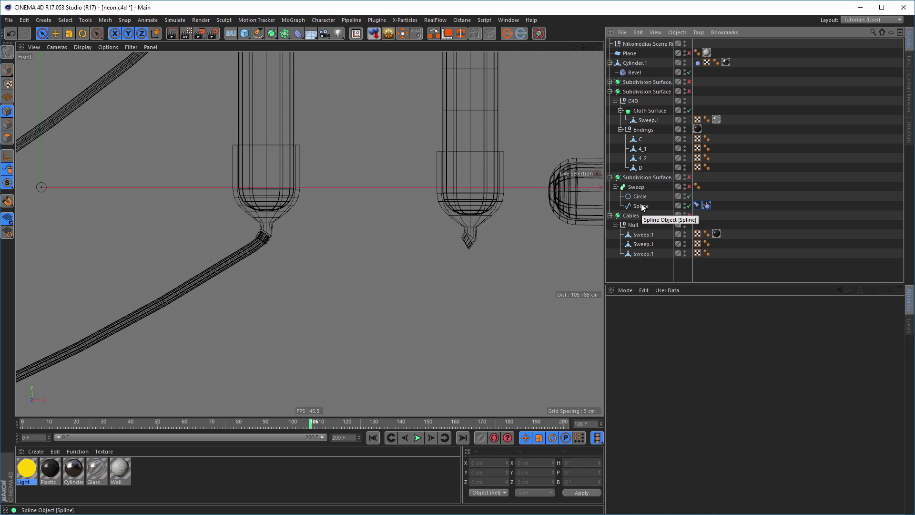
key(Delete)
click(639, 196)
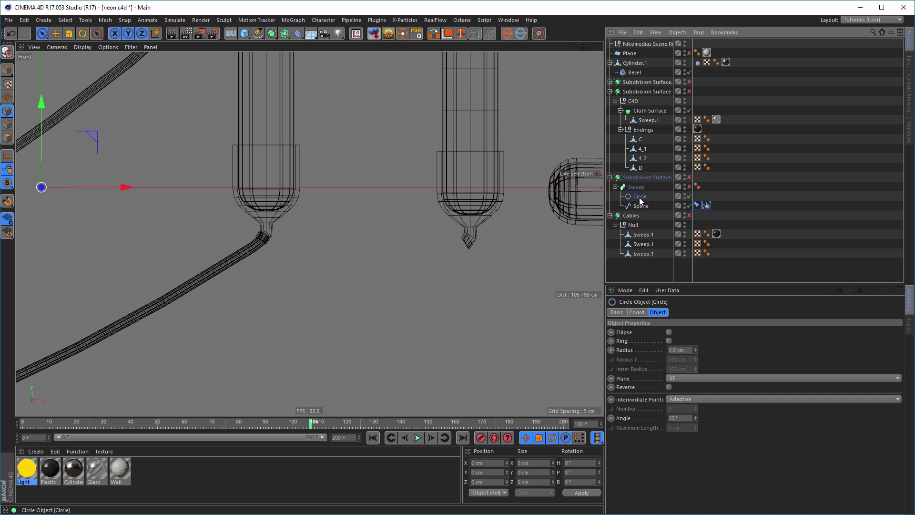
Replace the target object in the remaining spline's Constraint tag with the D ending
scroll(317, 238, down, 5)
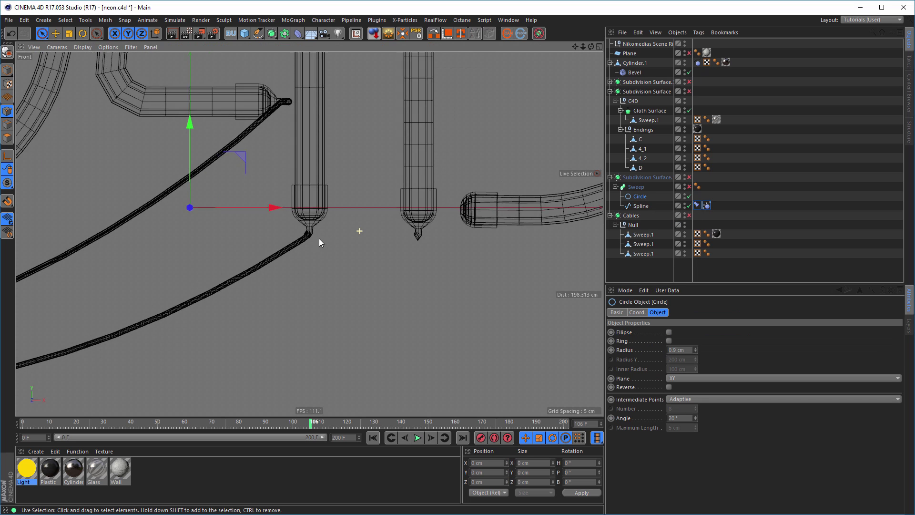
click(641, 206)
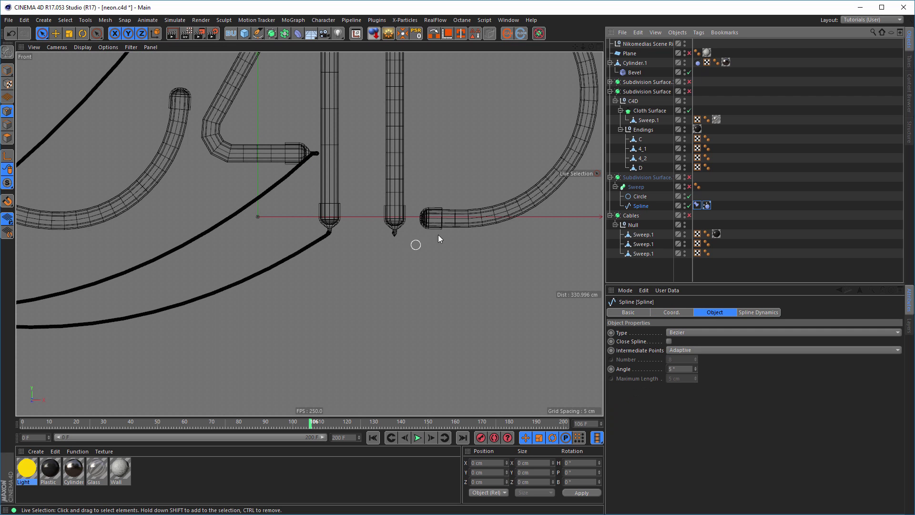
scroll(477, 219, up, 6)
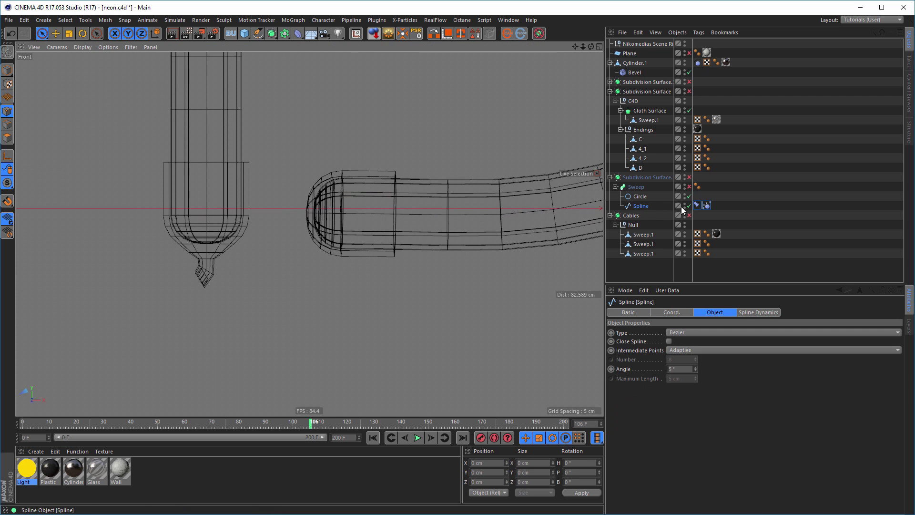
click(697, 205)
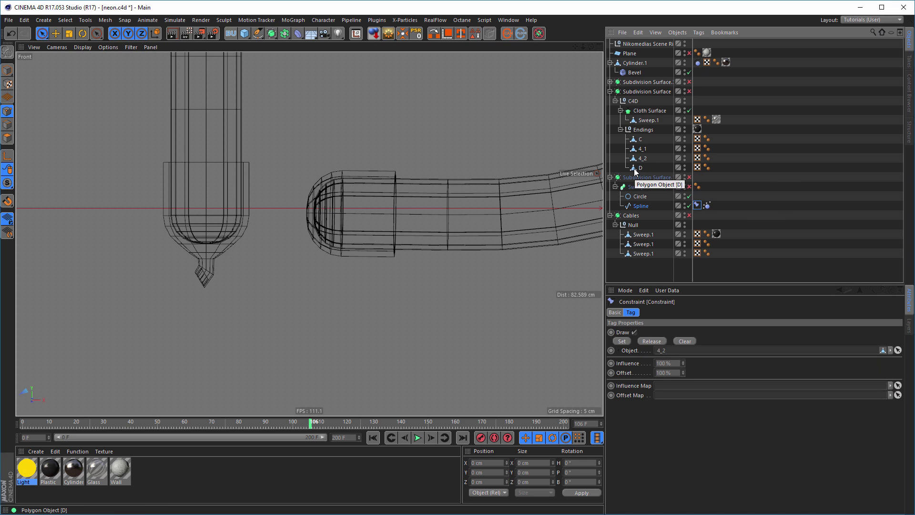
drag(634, 169, 676, 354)
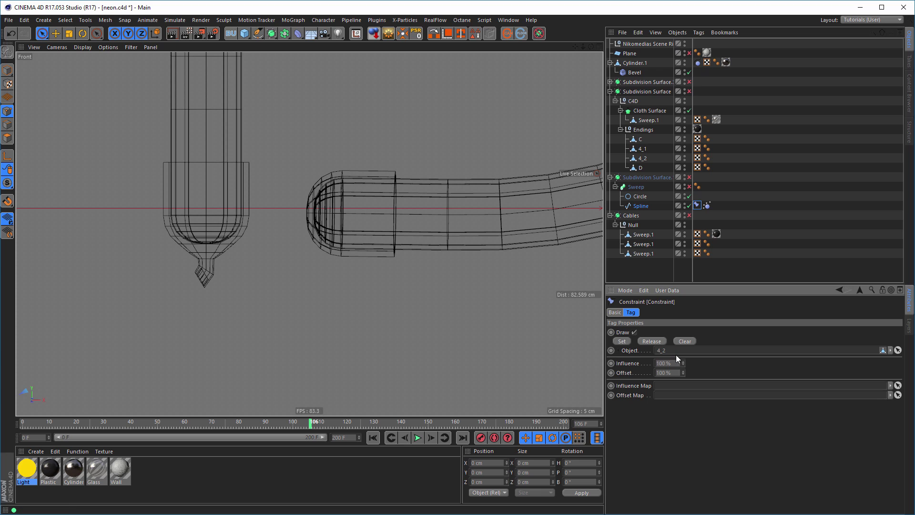
drag(640, 168, 674, 351)
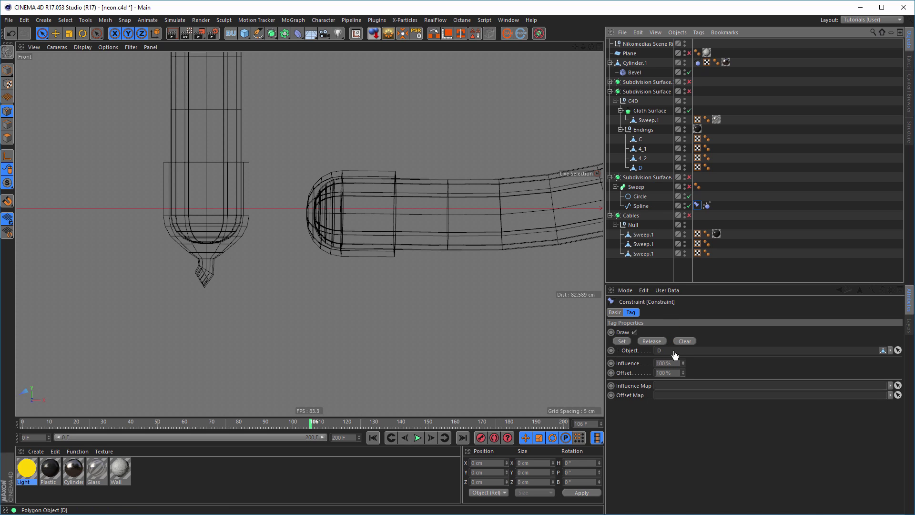
click(639, 209)
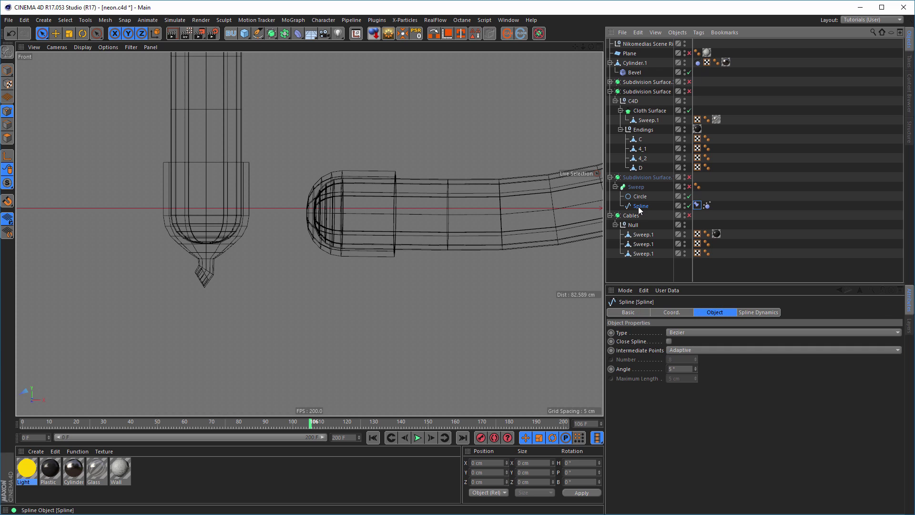
Undo the recent changes back to the untagged spline standing outside the Sweep at the top level of the object list
key(ctrl+c)
key(ctrl+v)
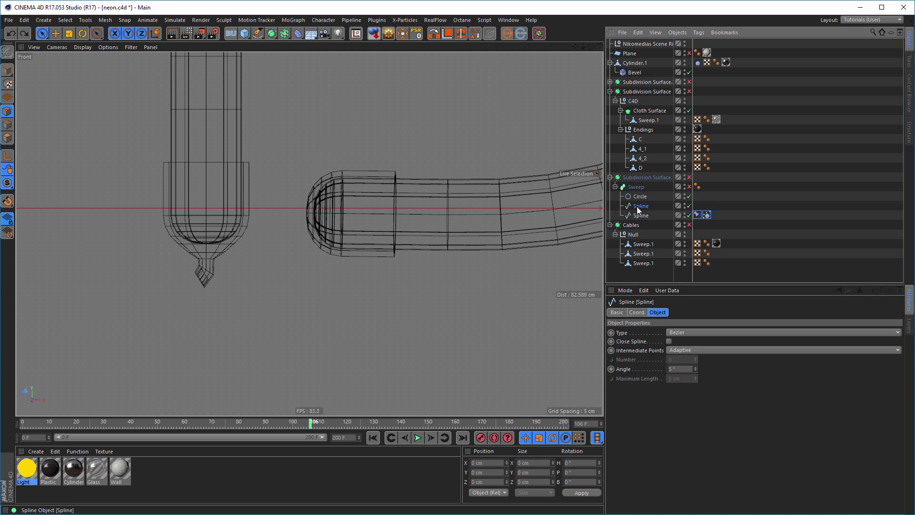
key(ctrl+z)
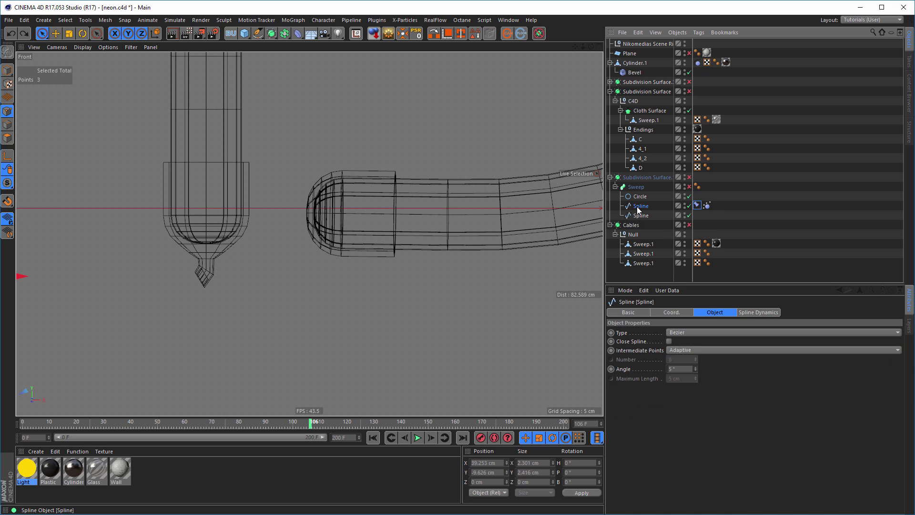
key(ctrl+z)
key(ctrl+z)
key(ctrl+z)
key(ctrl+z)
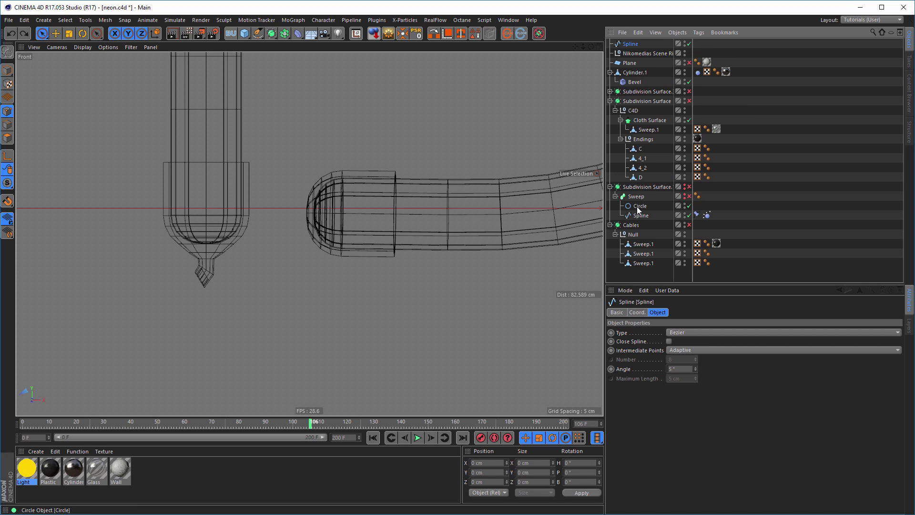
Examine the top-level spline's placement relative to the D ending and existing cables in the front and perspective views
click(630, 44)
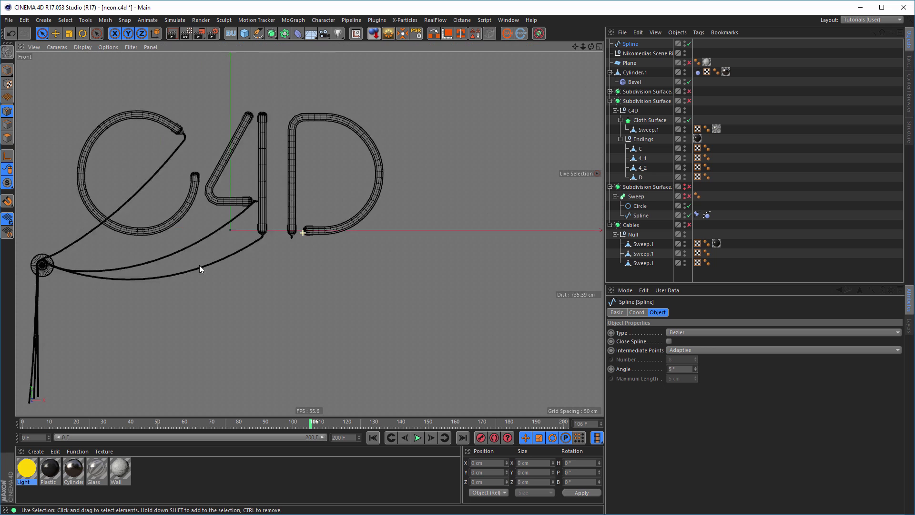
scroll(199, 265, down, 10)
middle_click(295, 239)
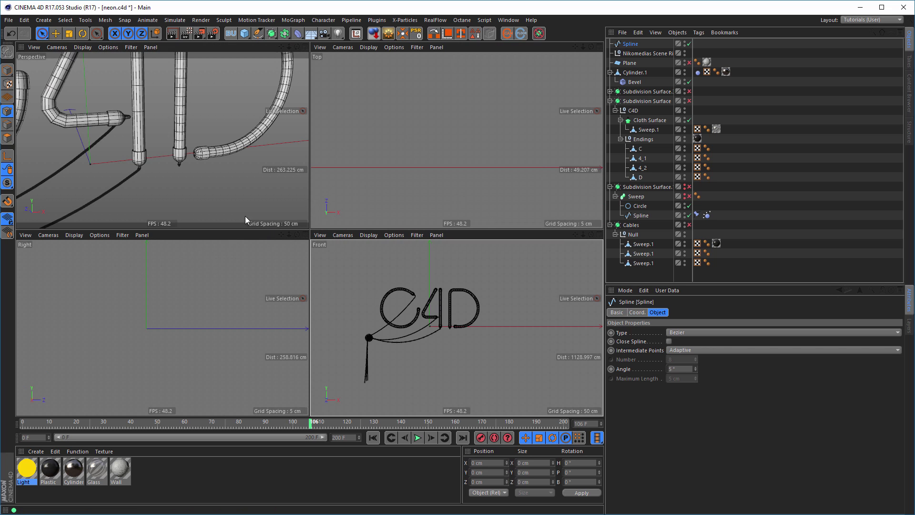
middle_click(253, 227)
alt+drag(253, 227, 245, 262)
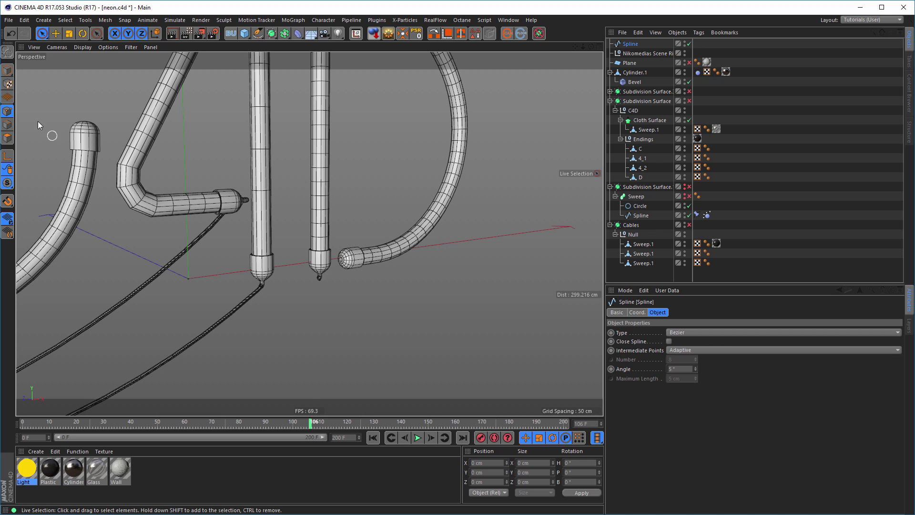
click(11, 112)
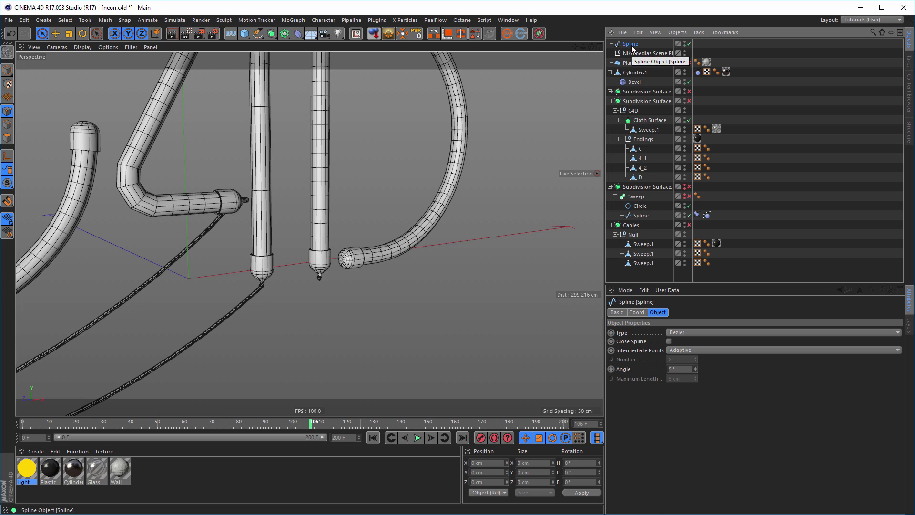
alt+drag(314, 285, 403, 283)
alt+right_drag(394, 269, 324, 281)
alt+drag(324, 285, 364, 264)
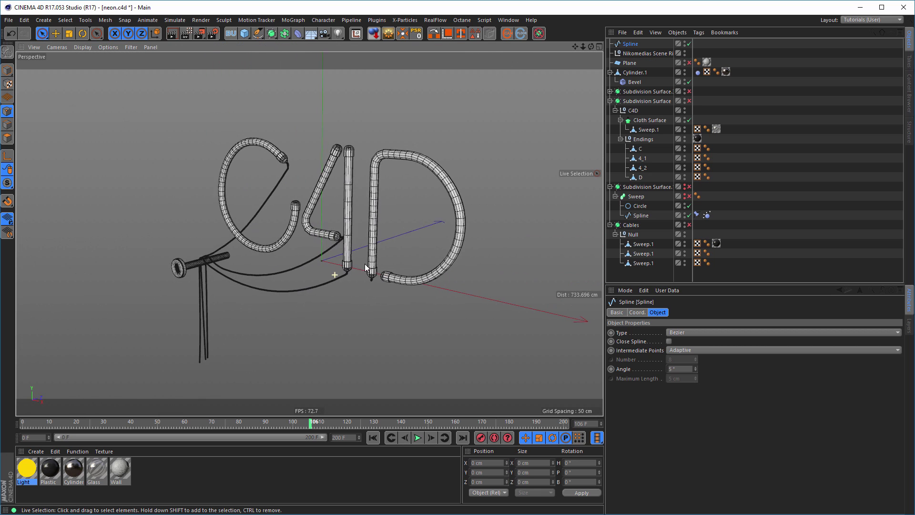
Look for the selected top-level spline at the D ending's cable tip from close up and from several angles
click(54, 35)
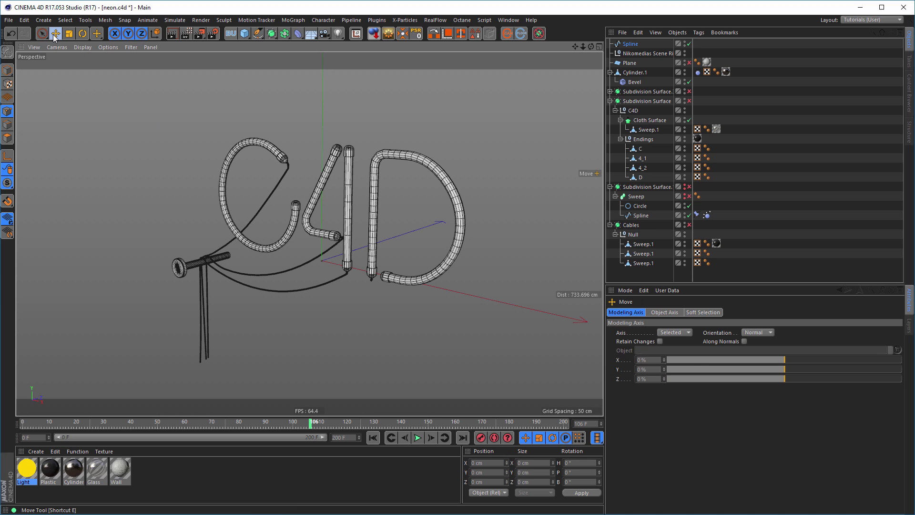
click(630, 44)
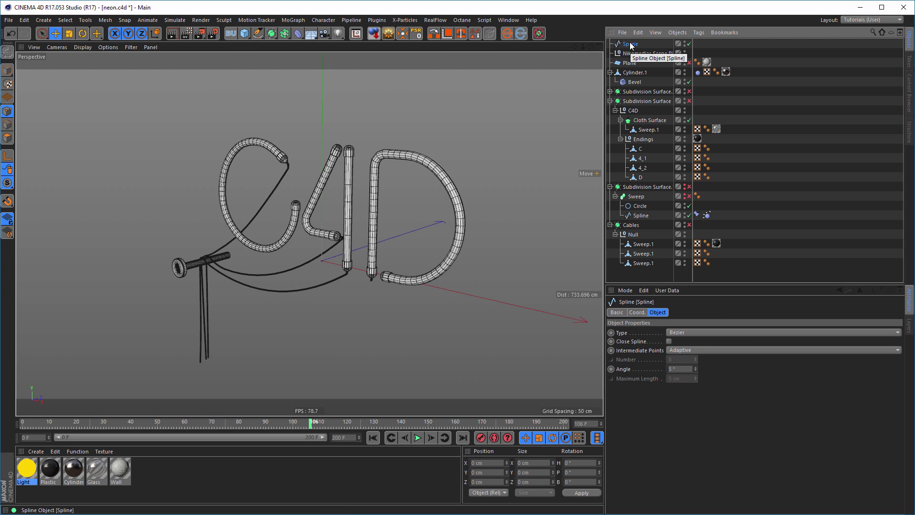
key(o)
scroll(456, 130, up, 10)
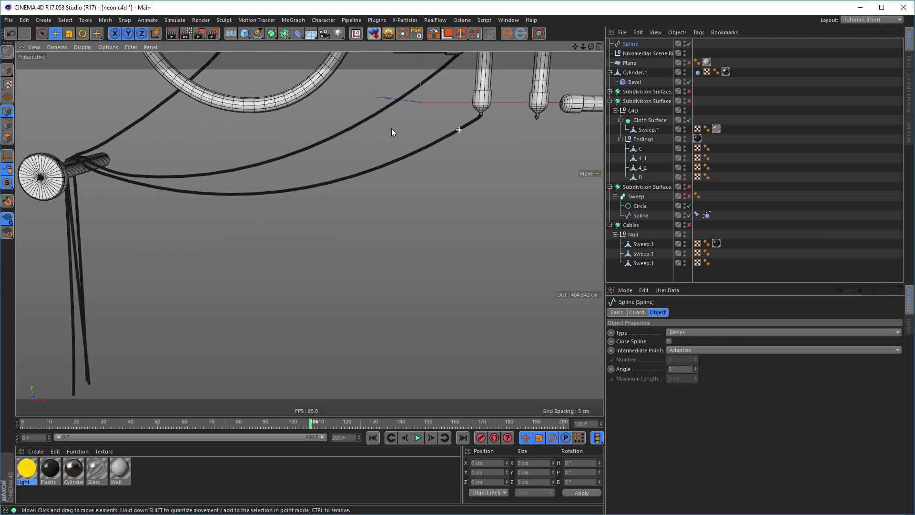
mouse_move(421, 205)
alt+mouse_down()
mouse_move(324, 220)
mouse_move(322, 243)
mouse_move(415, 218)
alt+mouse_up()
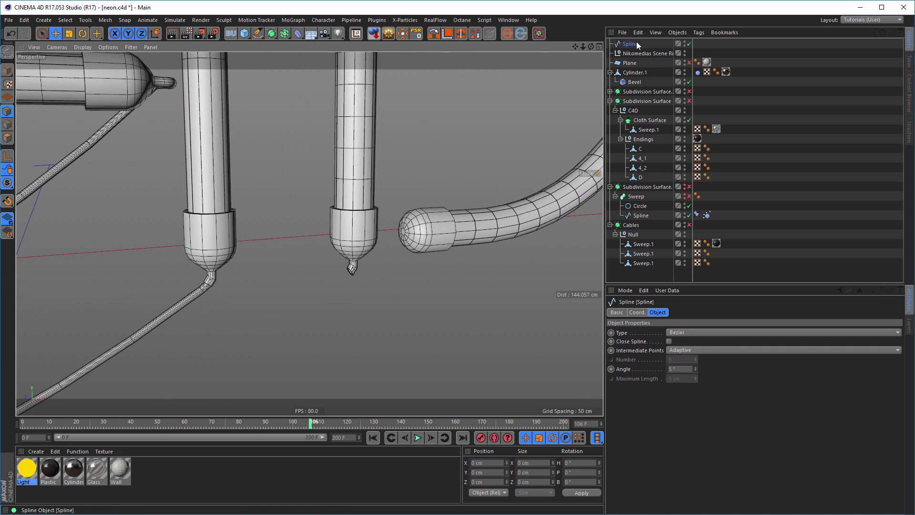
scroll(373, 250, up, 10)
alt+drag(353, 320, 367, 274)
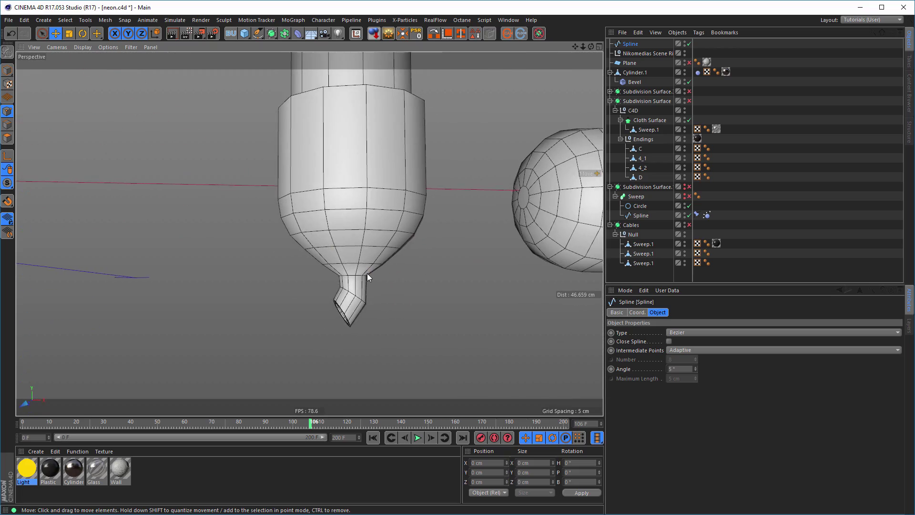
alt+right_drag(364, 274, 335, 256)
alt+drag(333, 253, 394, 186)
alt+drag(312, 202, 318, 203)
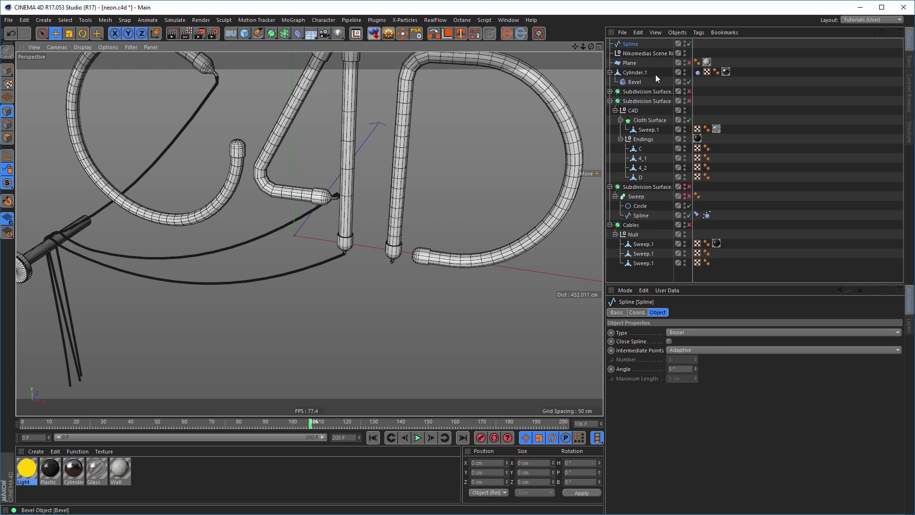
Select the top-level spline and inspect its path from the D ending's tip past the cylinder holding the cables
click(629, 44)
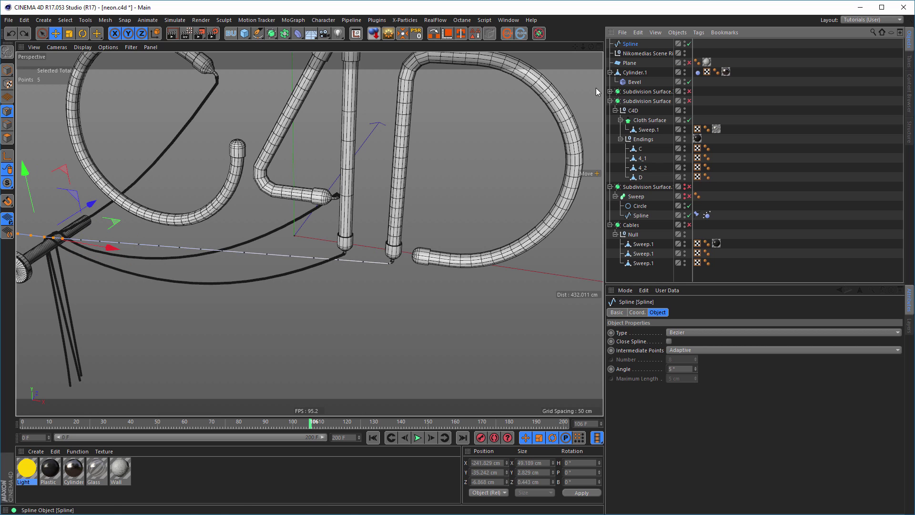
alt+right_drag(471, 213, 401, 234)
alt+drag(401, 234, 338, 252)
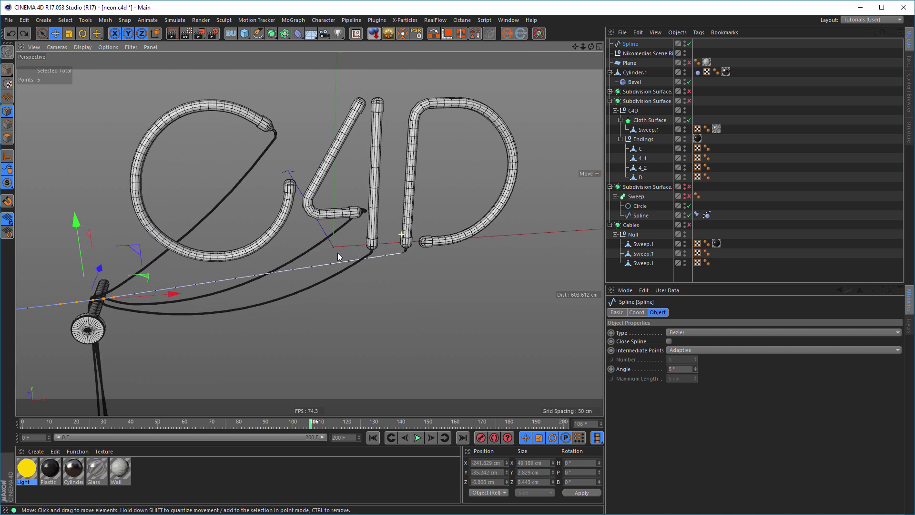
alt+middle_drag(337, 253, 450, 223)
alt+drag(238, 265, 296, 258)
alt+right_drag(233, 267, 297, 248)
alt+middle_drag(297, 248, 234, 270)
alt+right_drag(214, 282, 172, 266)
alt+middle_drag(171, 267, 435, 205)
alt+middle_drag(557, 189, 354, 242)
alt+right_drag(449, 226, 543, 194)
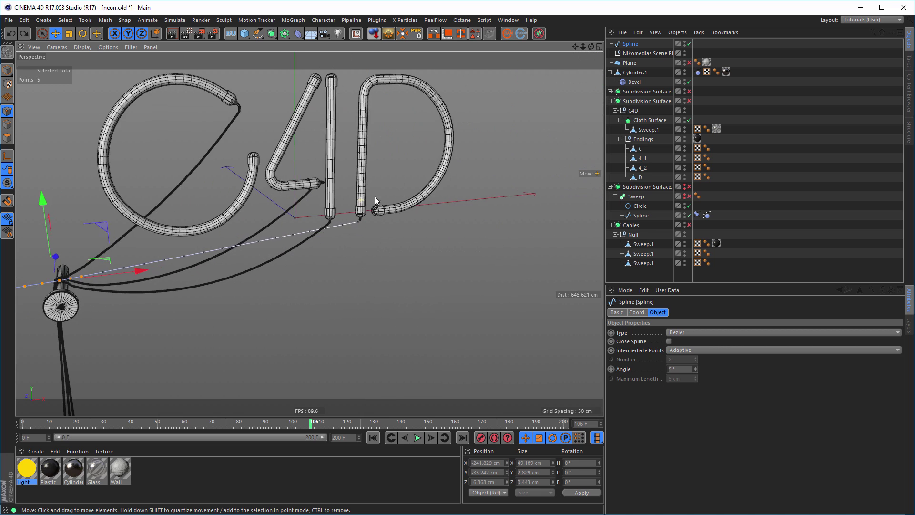
alt+right_drag(375, 196, 441, 187)
alt+right_drag(359, 244, 399, 238)
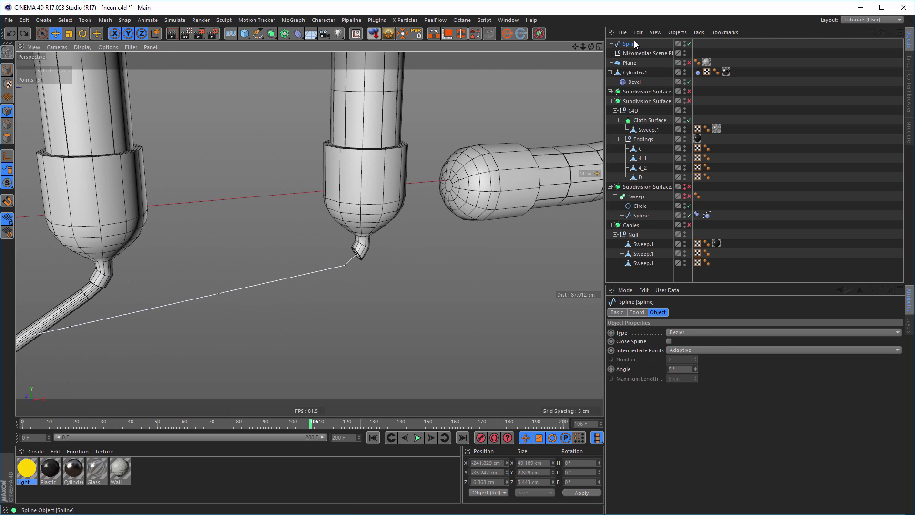
Transfer the Constraint and Spline Dynamics tags to the top-level spline and delete the old spline under the Sweep
click(697, 215)
ctrl+click(708, 216)
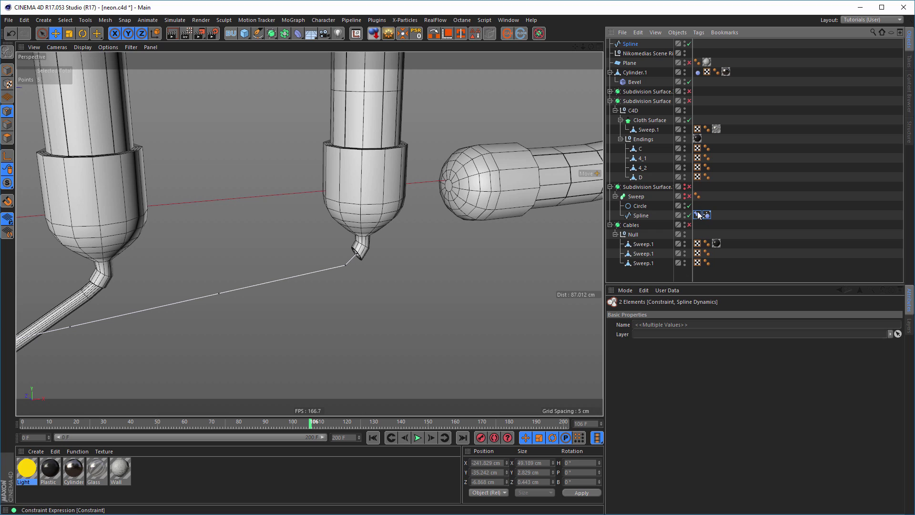
drag(701, 45, 701, 45)
click(639, 216)
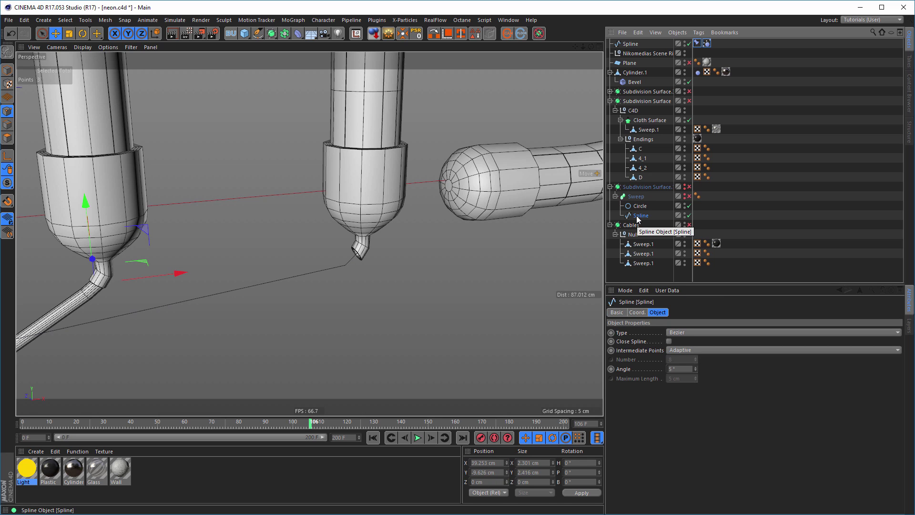
key(Delete)
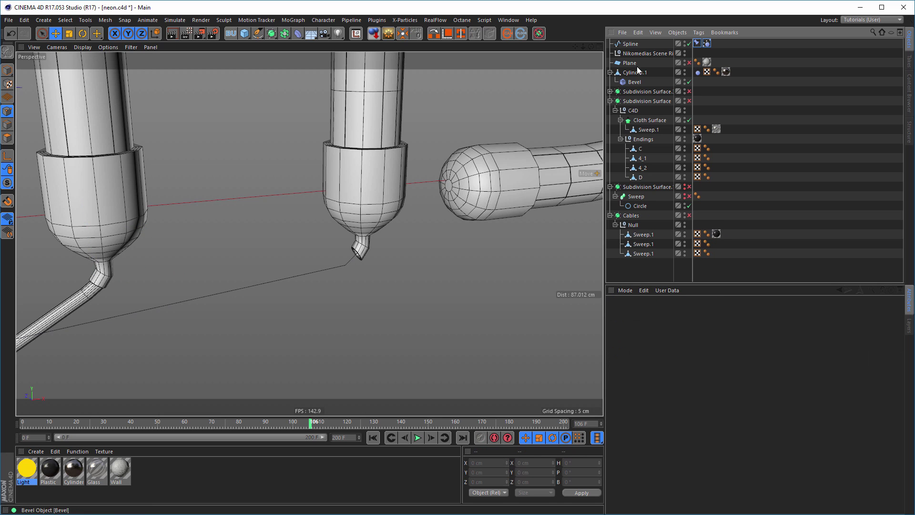
Assign the D ending as the spline's Constraint target and set the constraint on the three spline points at its tip
click(630, 44)
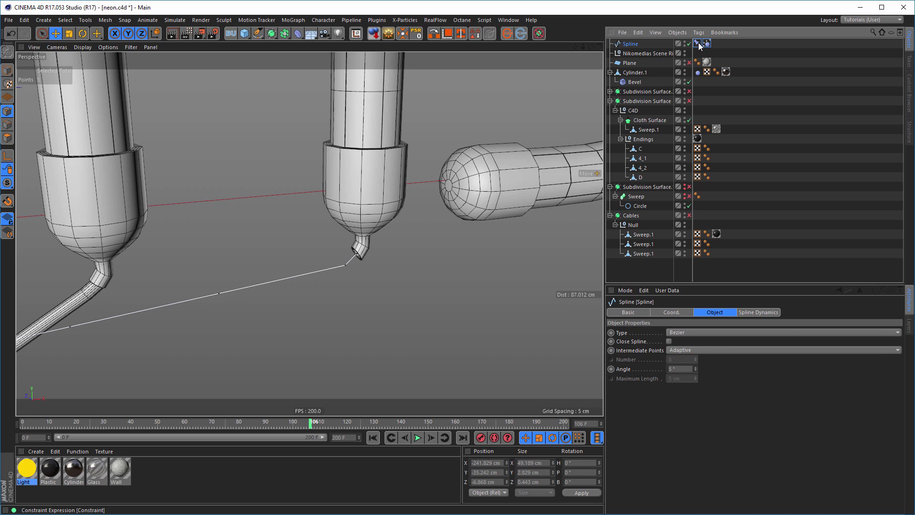
drag(698, 44, 678, 357)
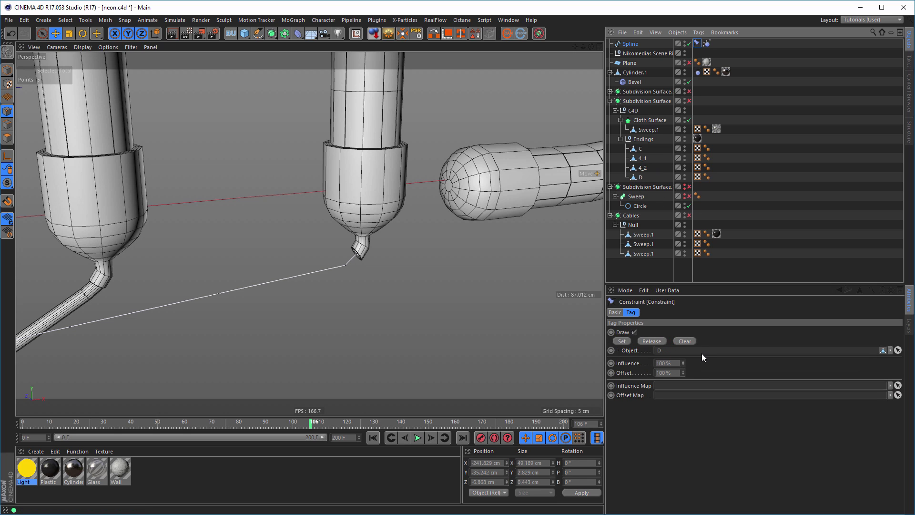
middle_click(372, 244)
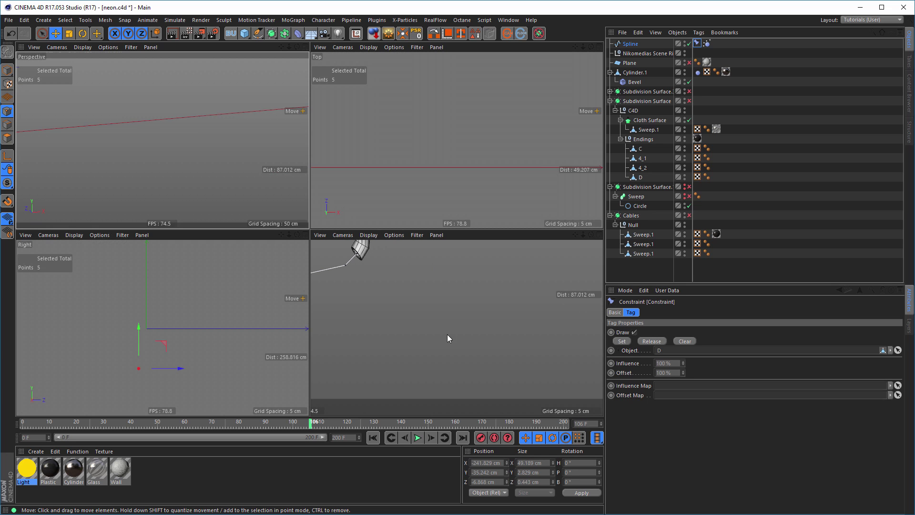
middle_click(444, 346)
scroll(296, 231, up, 15)
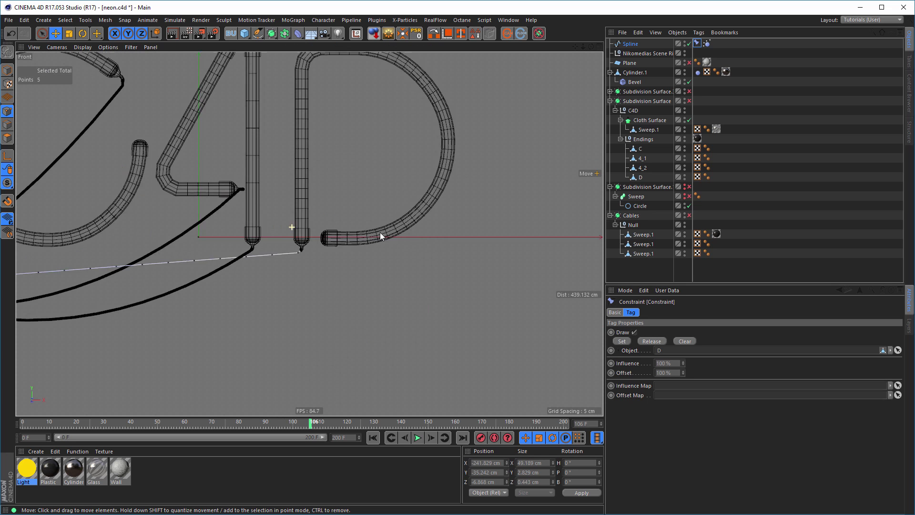
key(9)
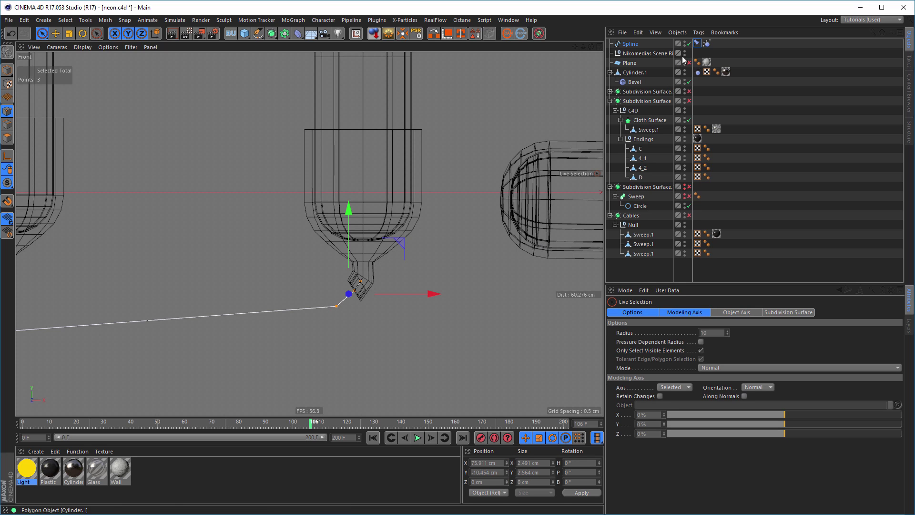
click(698, 42)
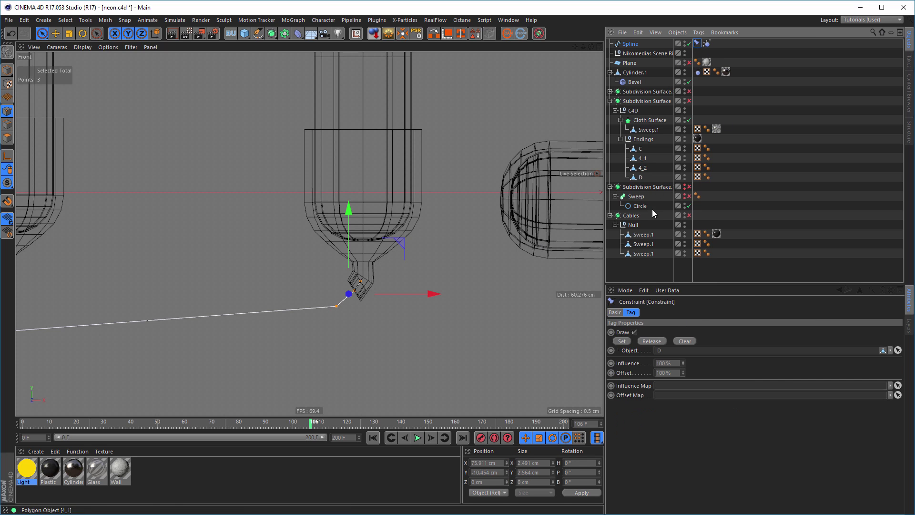
click(622, 341)
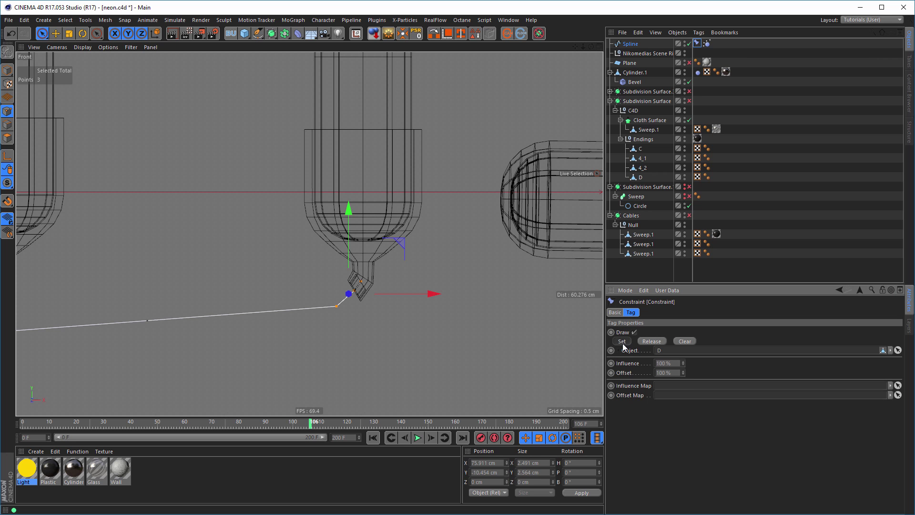
Place the constrained spline inside the Sweep, below the Circle
scroll(296, 311, down, 3)
scroll(298, 316, down, 6)
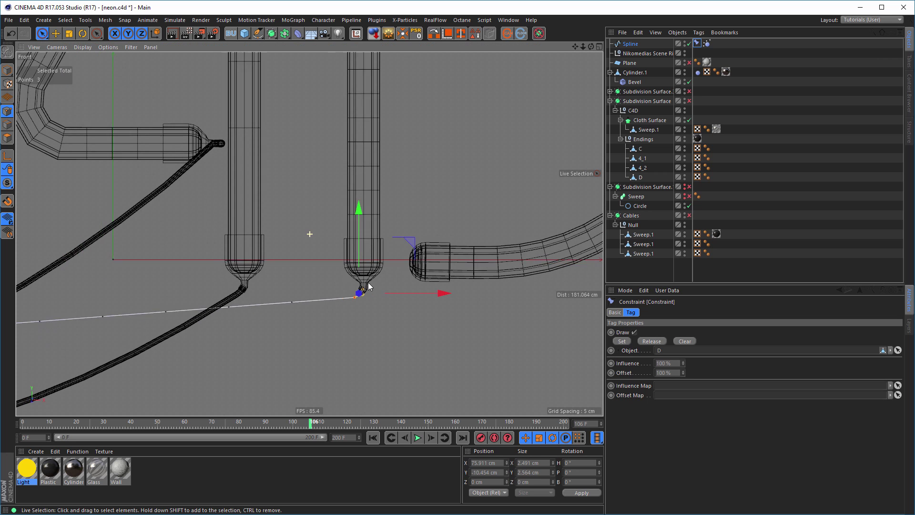
alt+middle_drag(422, 243, 447, 231)
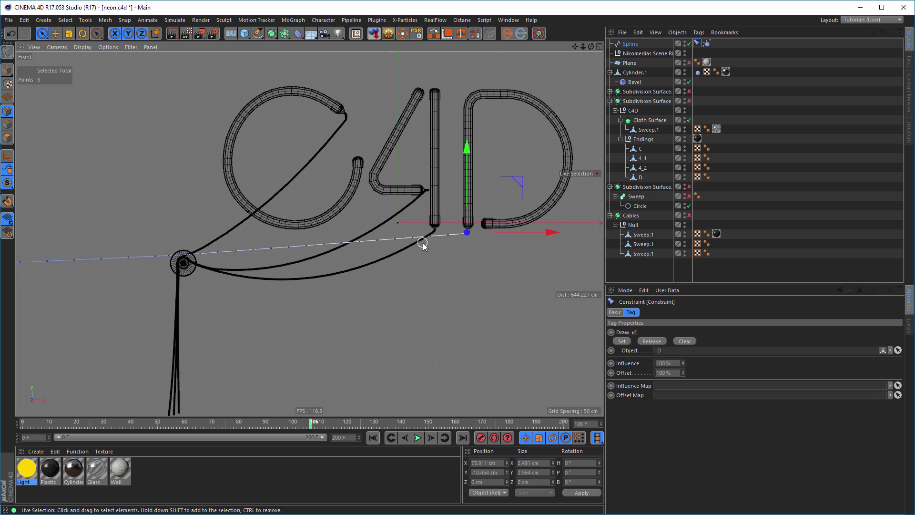
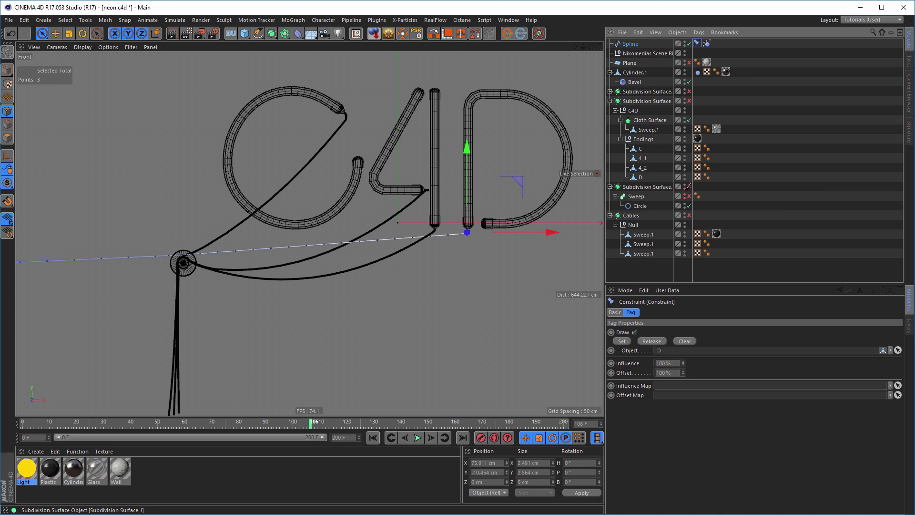
click(689, 186)
drag(642, 210, 642, 209)
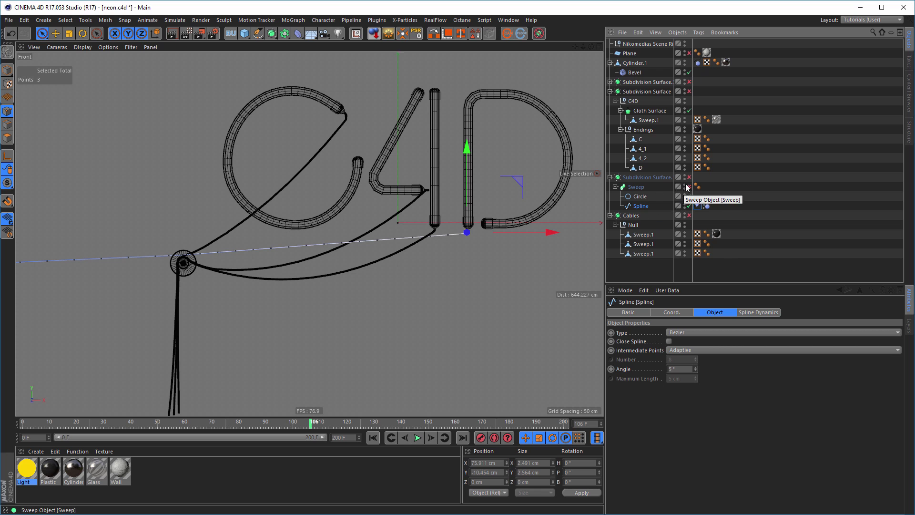
Play the simulation to test how the D cable drapes over the cylinder, then rewind to frame 0
alt+middle_drag(410, 319, 484, 260)
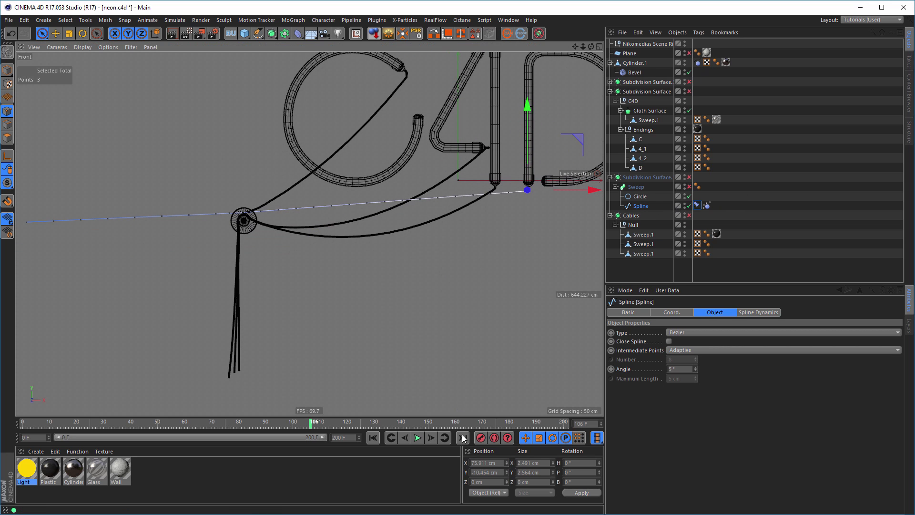
click(420, 438)
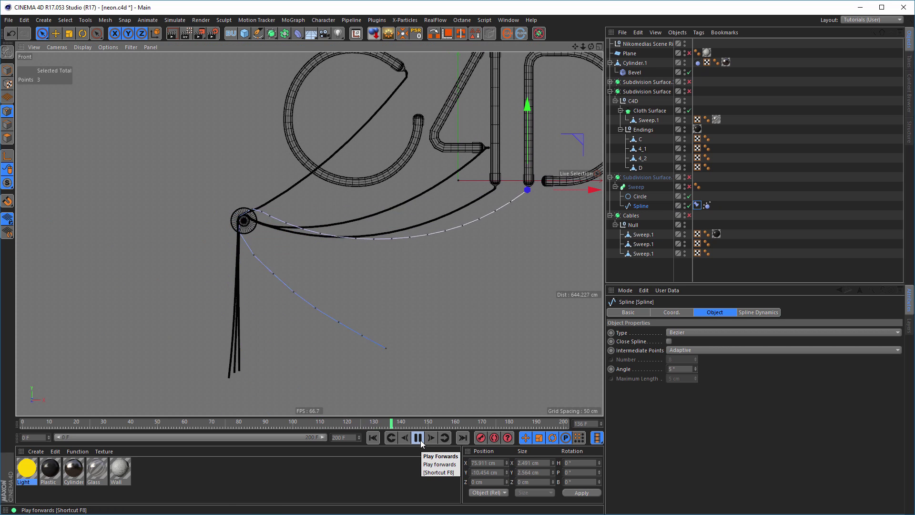
click(419, 438)
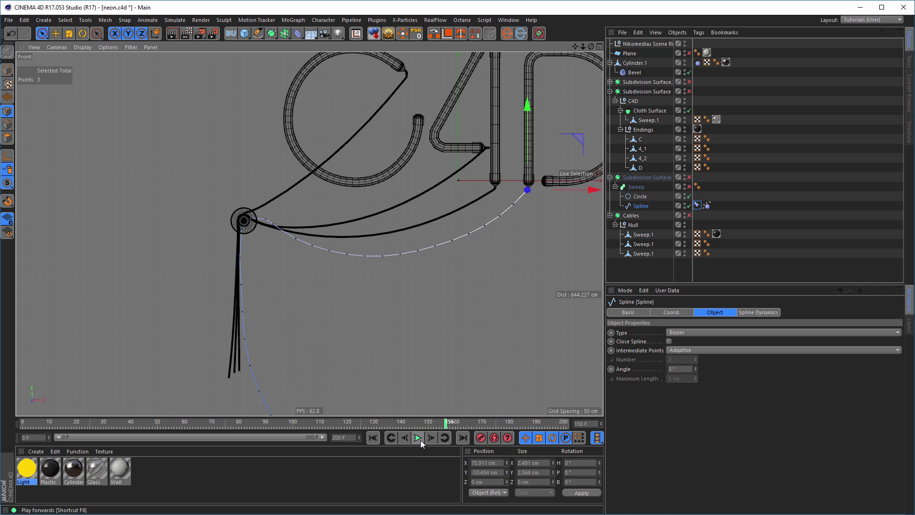
click(374, 438)
click(374, 438)
Select the six spline points around the cylinder and subdivide that section of the spline
alt+right_drag(231, 209, 299, 246)
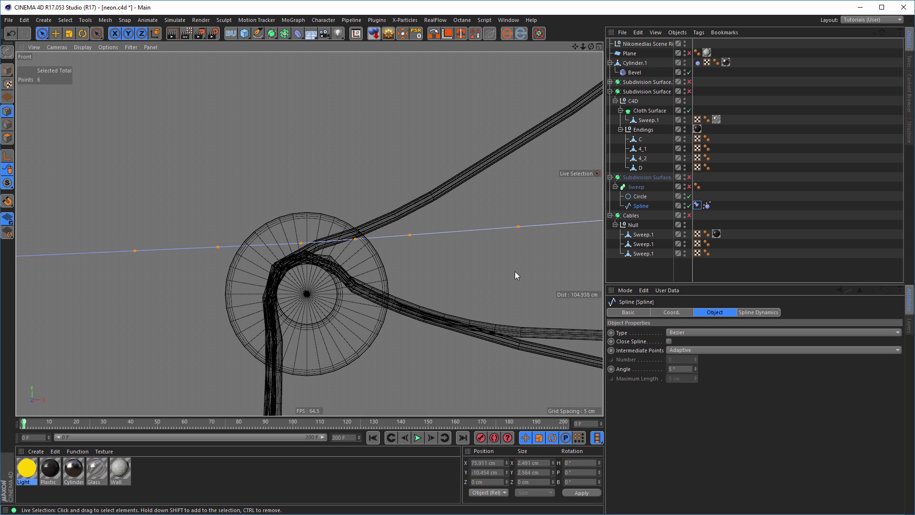
drag(514, 271, 515, 273)
key(u)
key(s)
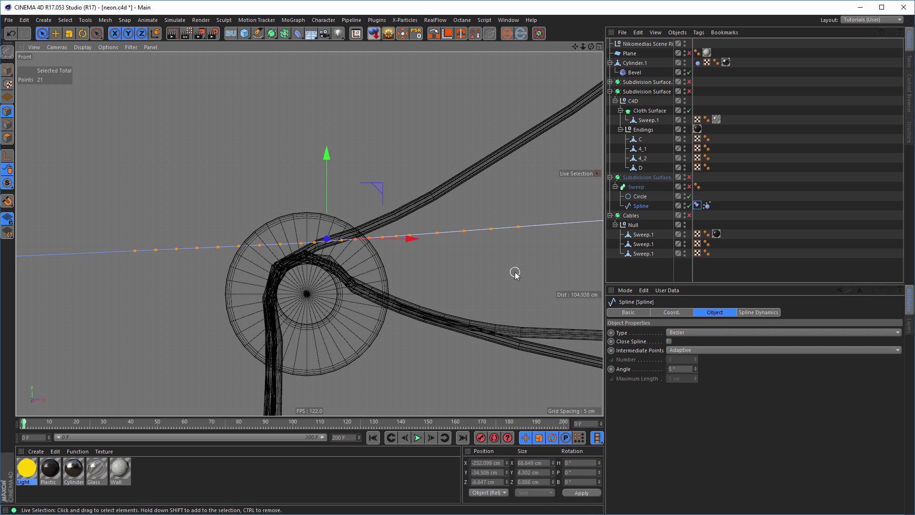
alt+right_drag(475, 268, 385, 279)
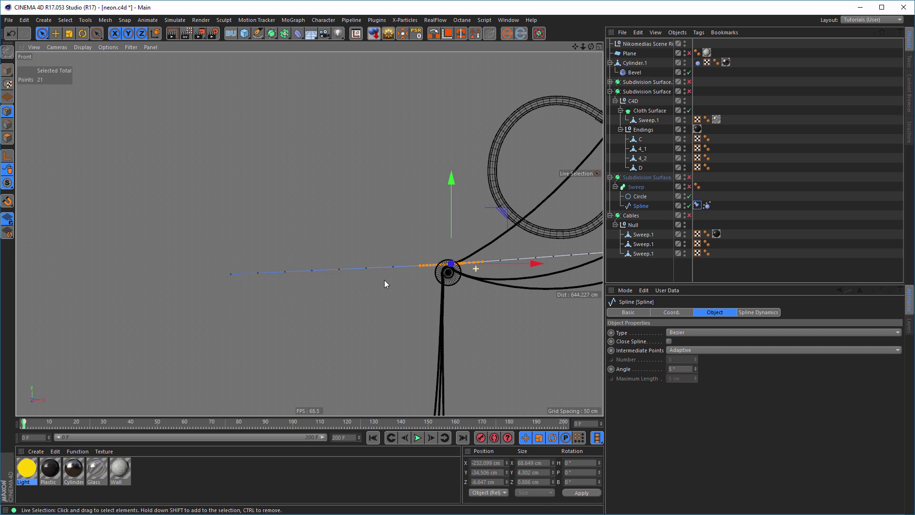
Select the three spline points at the tip of the D ending and set the constraint on them again
alt+middle_drag(384, 279, 187, 296)
click(336, 339)
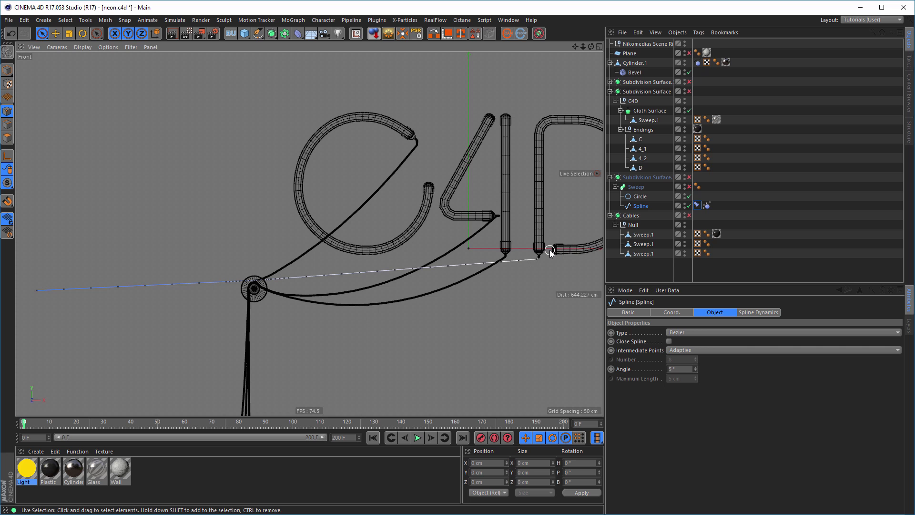
drag(535, 257, 541, 313)
alt+right_drag(547, 261, 602, 258)
alt+right_drag(491, 257, 461, 267)
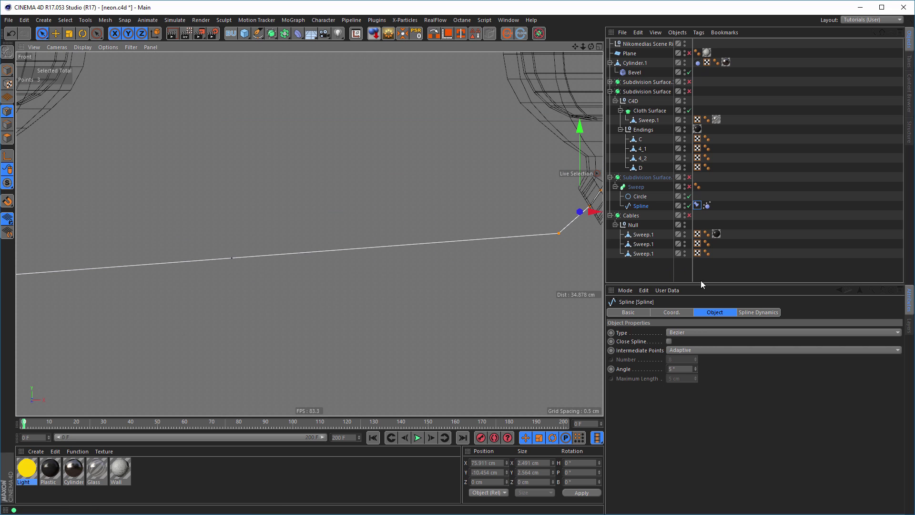
click(696, 205)
click(624, 341)
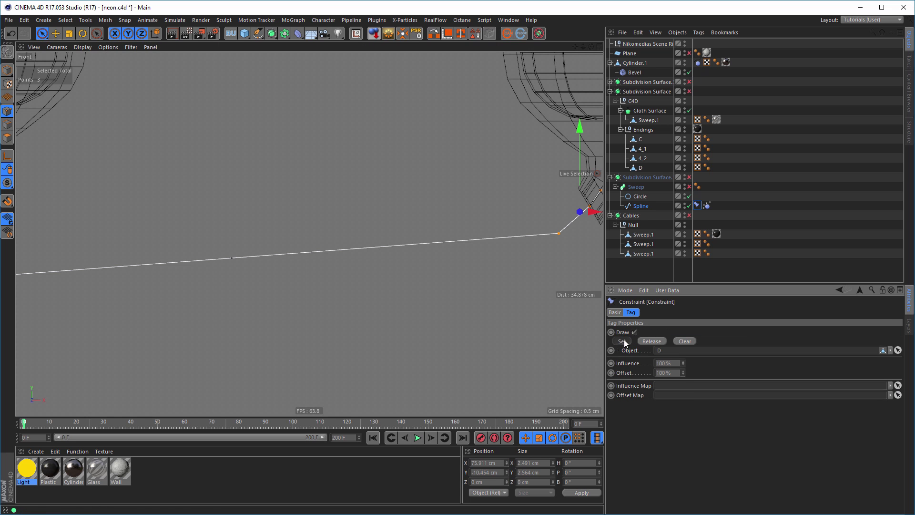
Play the simulation until the D cable drapes over the cylinder and stop it at frame 122
alt+right_drag(373, 319, 439, 265)
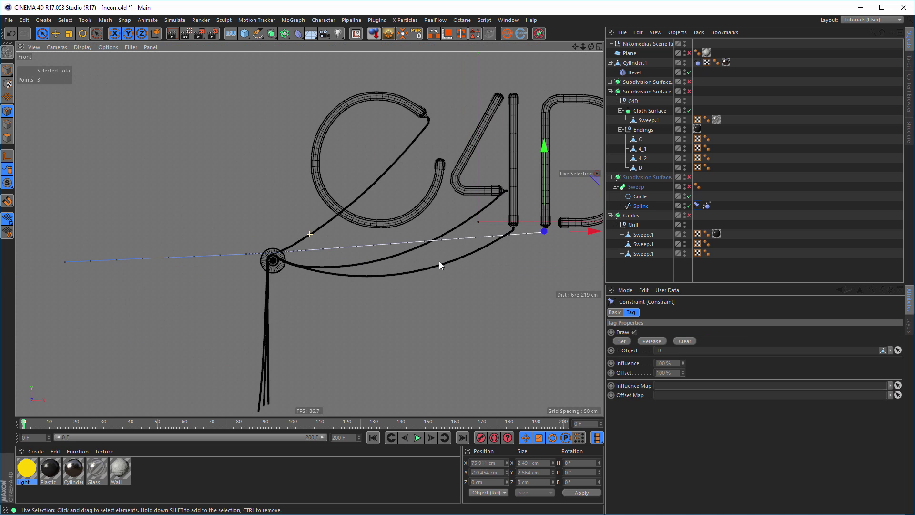
click(417, 438)
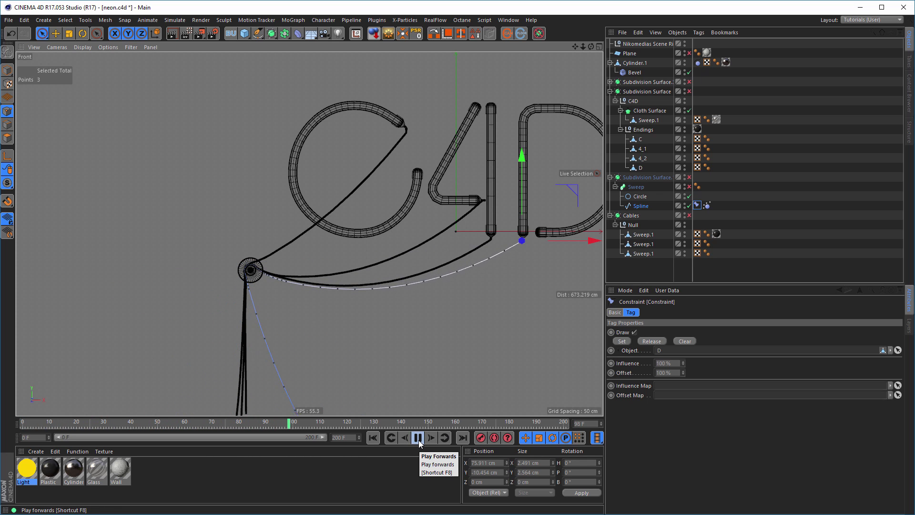
click(418, 438)
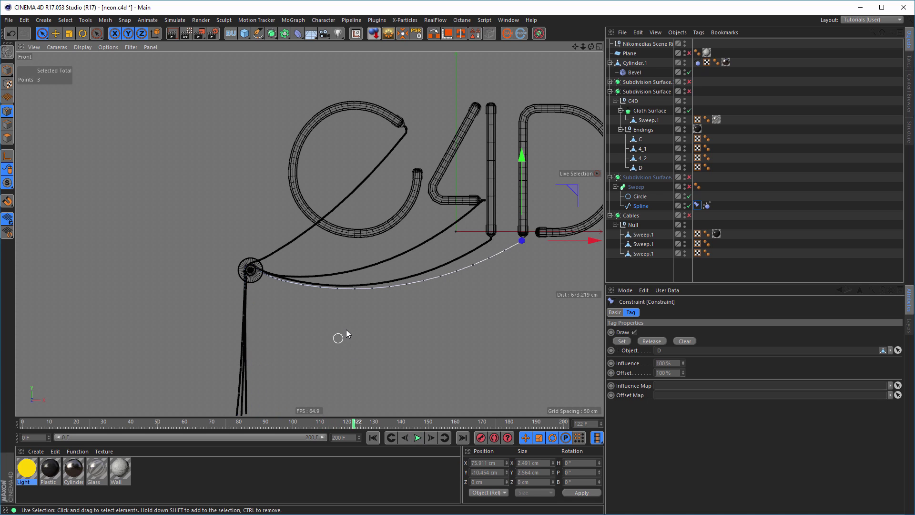
Turn on the Sweep and its Subdivision Surface for the D cable and switch to the Perspective view
click(689, 186)
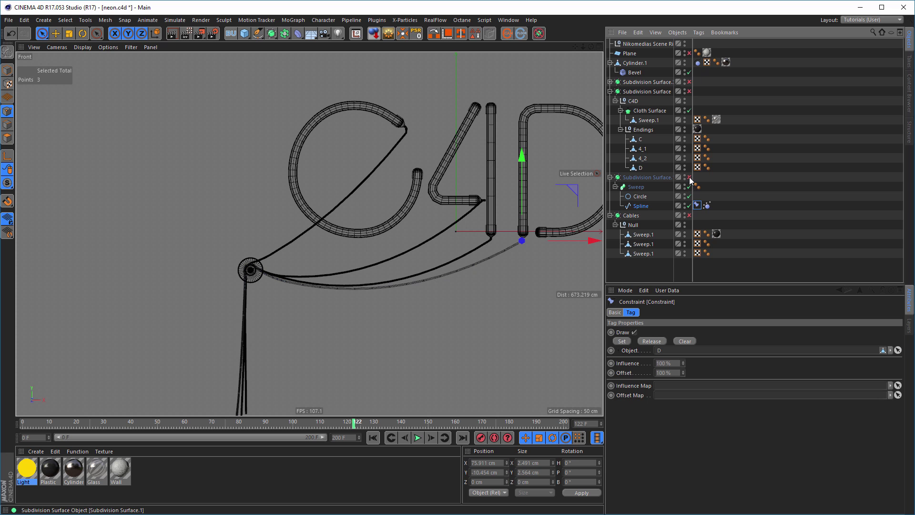
click(689, 177)
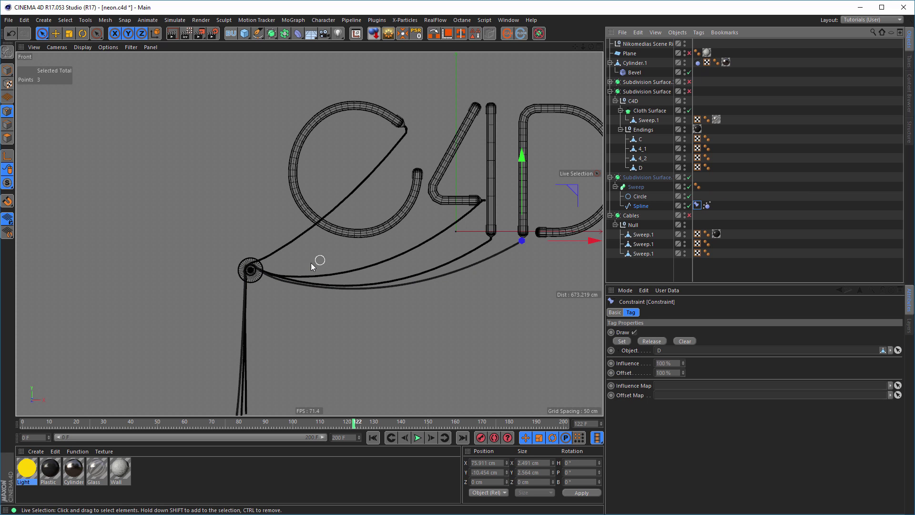
middle_click(288, 260)
middle_click(223, 209)
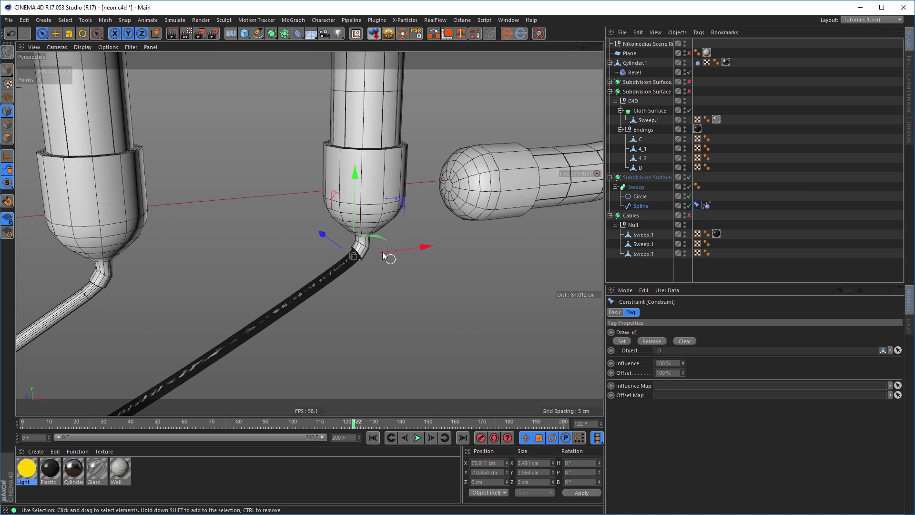
Examine how the D cable meets its glass ending and how it wraps around the cylinder beside the other cables
alt+right_drag(364, 244, 510, 234)
alt+drag(265, 337, 320, 313)
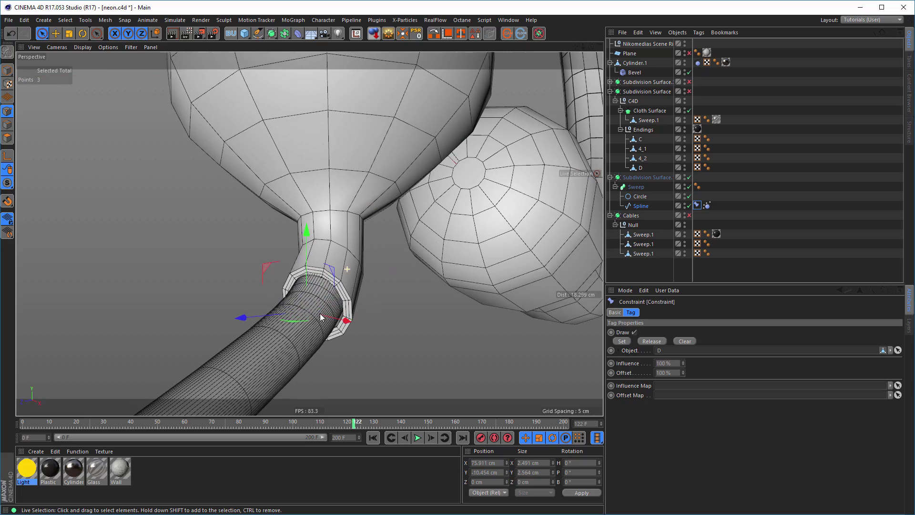
mouse_move(333, 308)
alt+right_down()
mouse_move(271, 332)
mouse_move(162, 333)
alt+right_up()
alt+right_drag(278, 316, 191, 320)
alt+middle_drag(264, 304, 355, 279)
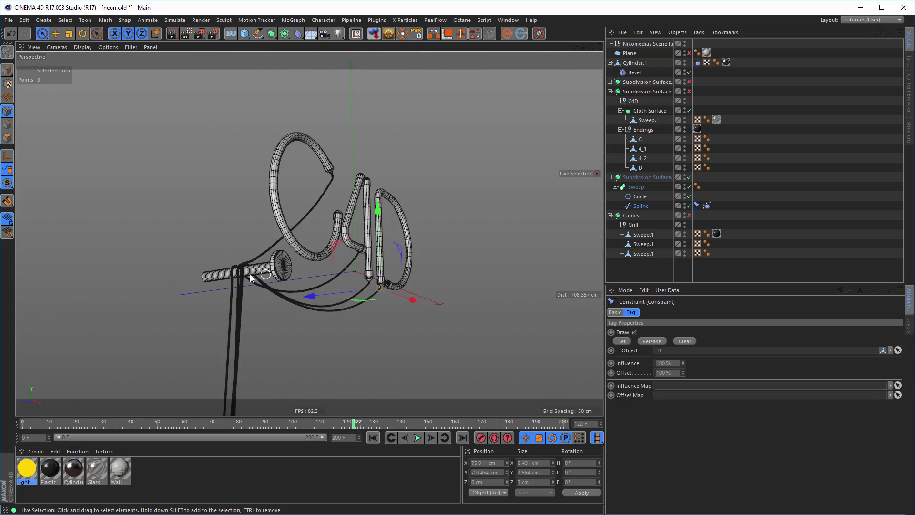
alt+right_drag(249, 274, 469, 255)
alt+drag(260, 200, 329, 221)
alt+middle_drag(241, 192, 397, 235)
mouse_move(300, 233)
alt+mouse_down()
mouse_move(316, 201)
mouse_move(356, 165)
mouse_move(359, 121)
mouse_move(280, 265)
mouse_move(327, 259)
mouse_move(334, 236)
mouse_move(268, 245)
alt+mouse_up()
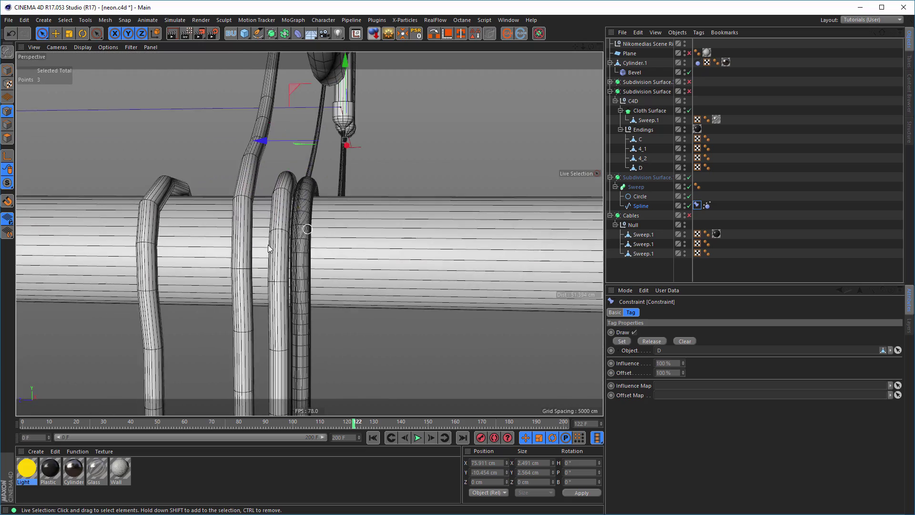
alt+right_drag(268, 244, 209, 247)
alt+middle_drag(340, 206, 279, 279)
alt+drag(308, 233, 411, 244)
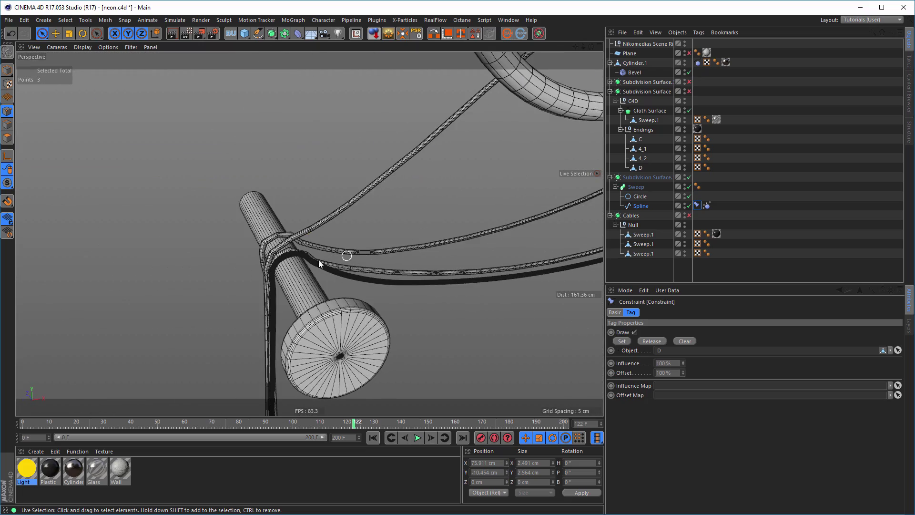
alt+right_drag(343, 250, 388, 241)
alt+right_drag(256, 259, 299, 247)
mouse_move(299, 247)
alt+mouse_down()
mouse_move(254, 307)
mouse_move(214, 316)
mouse_move(221, 266)
mouse_move(251, 245)
mouse_move(414, 259)
mouse_move(426, 283)
alt+mouse_up()
alt+right_drag(426, 284, 329, 280)
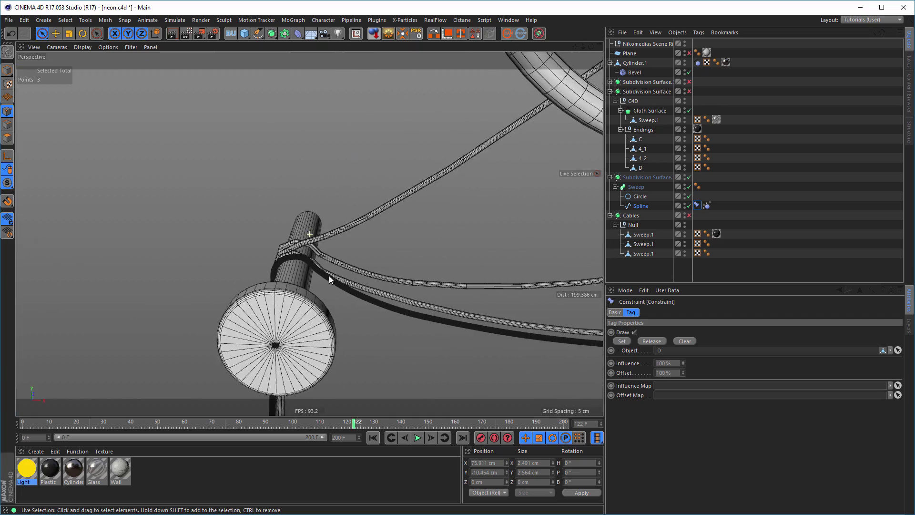
alt+drag(329, 280, 301, 322)
alt+drag(79, 295, 179, 286)
alt+right_drag(179, 286, 316, 271)
alt+drag(317, 271, 233, 313)
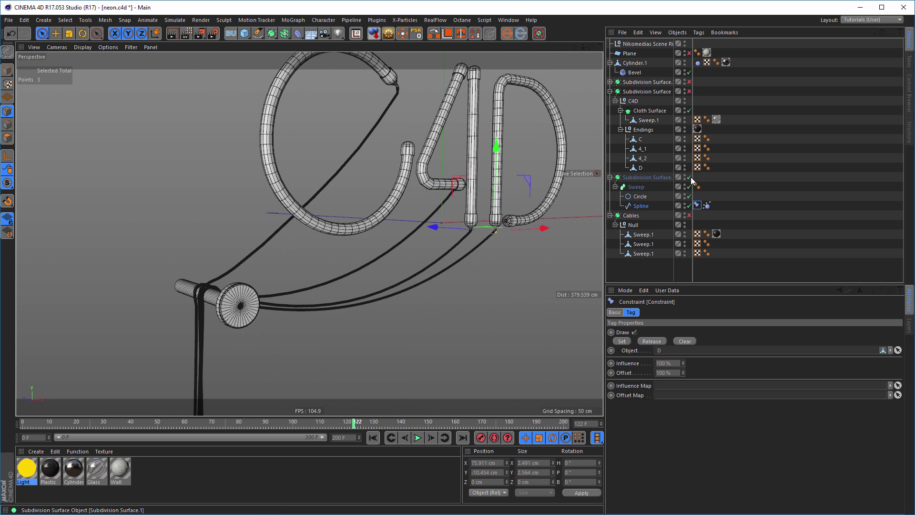
Turn off the D cable's Subdivision Surface and place a copy of its Sweep outside it, at the end of the object hierarchy
click(689, 178)
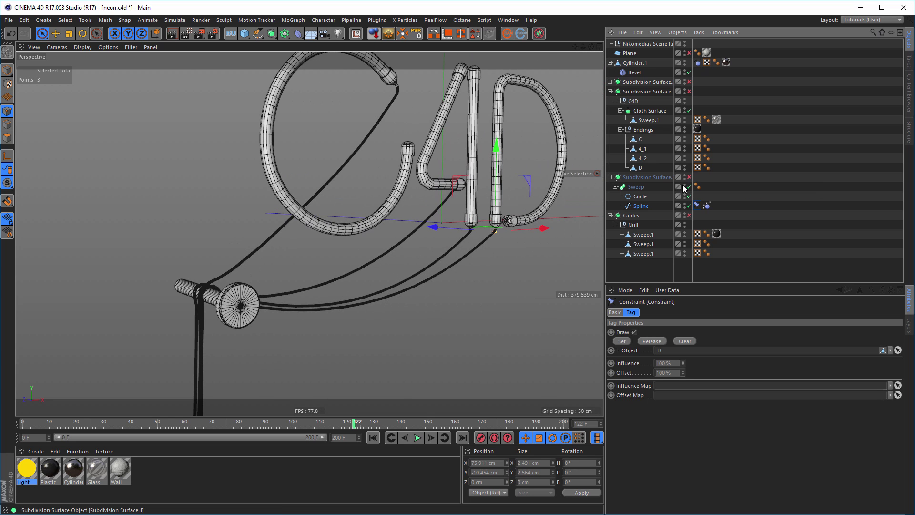
click(635, 187)
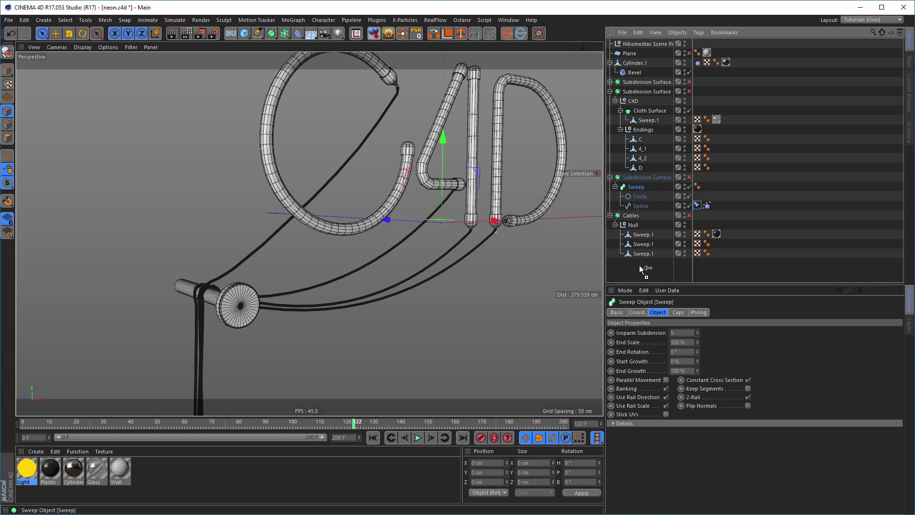
ctrl+drag(639, 273, 640, 275)
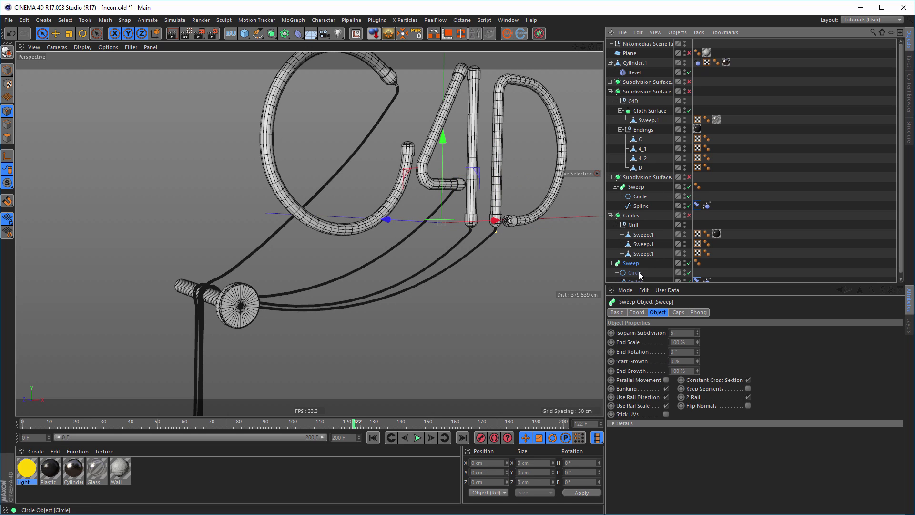
Hide and collapse the original Subdivision Surface setup and rename it SplineMaker
click(689, 186)
click(685, 176)
click(610, 177)
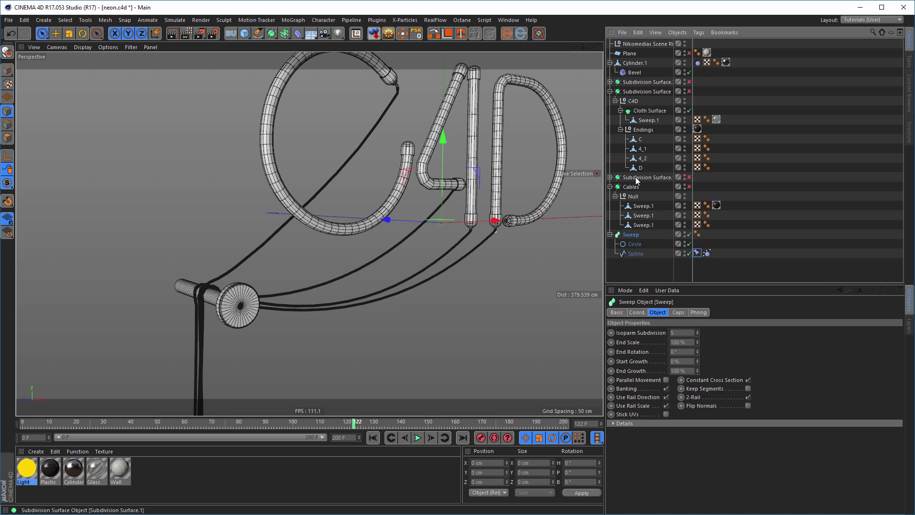
double_click(636, 177)
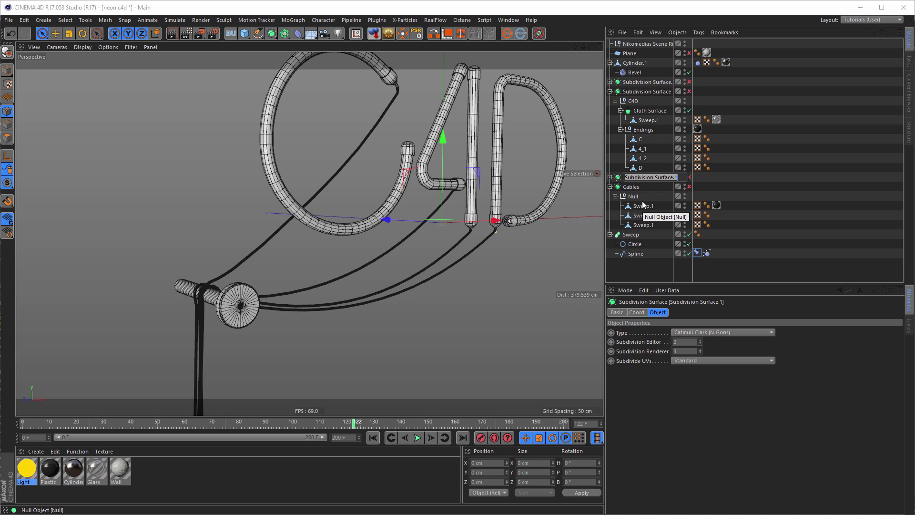
text(Spl)
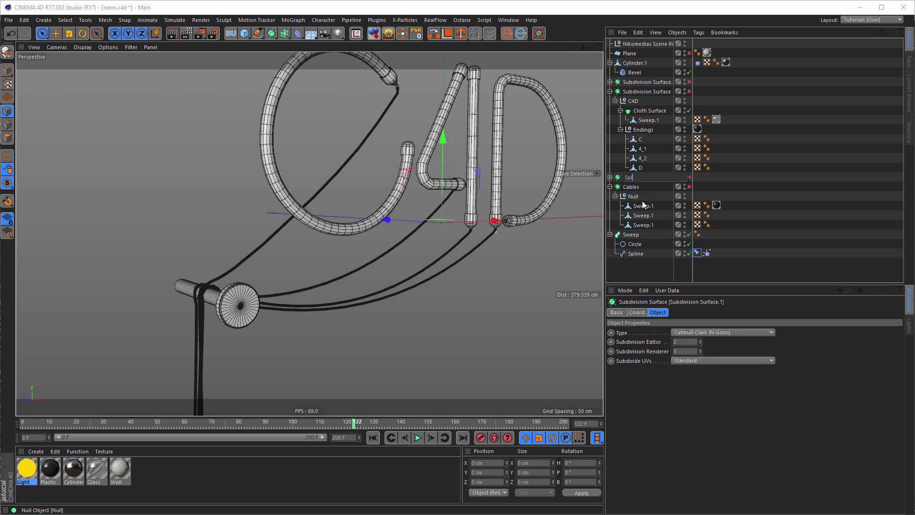
text(ineMaker)
key(Return)
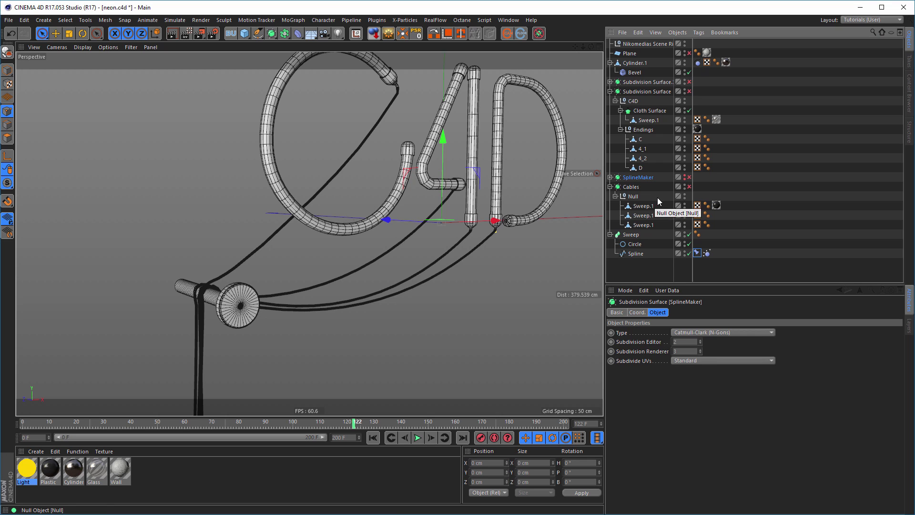
Convert the copied Sweep into a single polygon object and move it into the Null under Cables
click(631, 235)
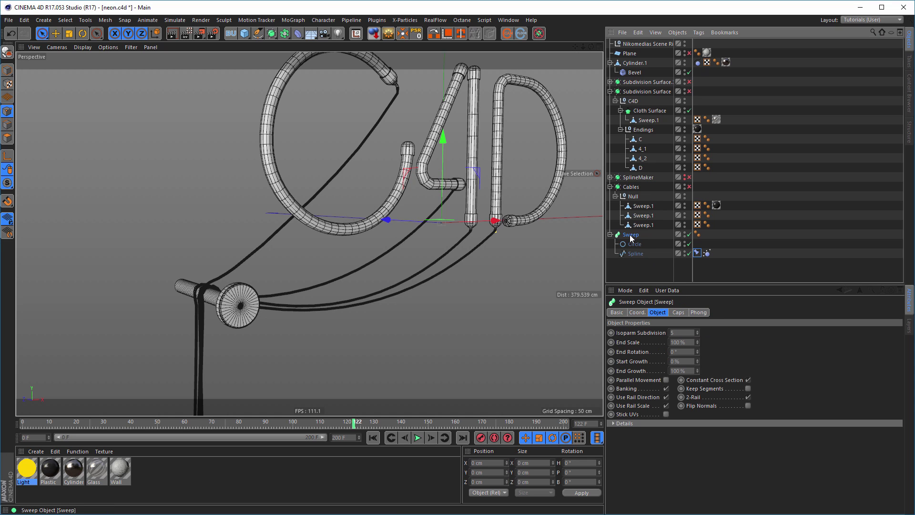
click(389, 34)
click(542, 294)
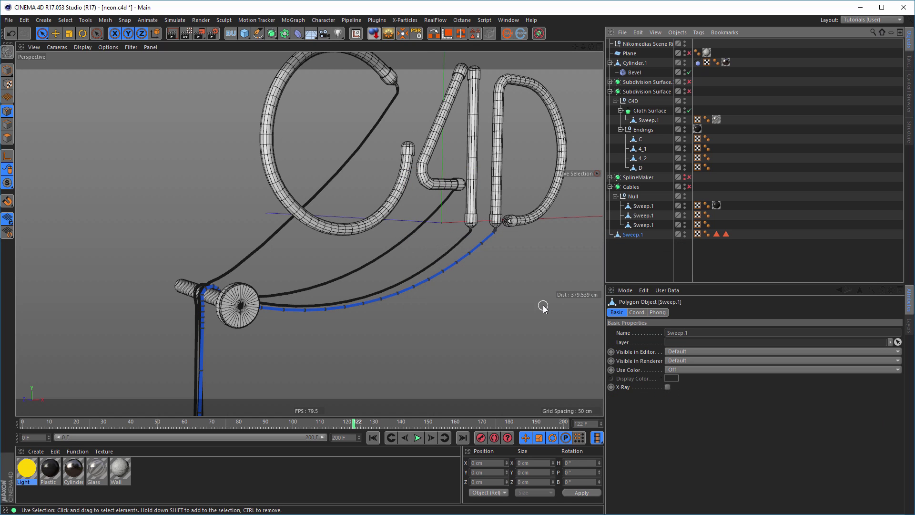
drag(644, 233, 644, 235)
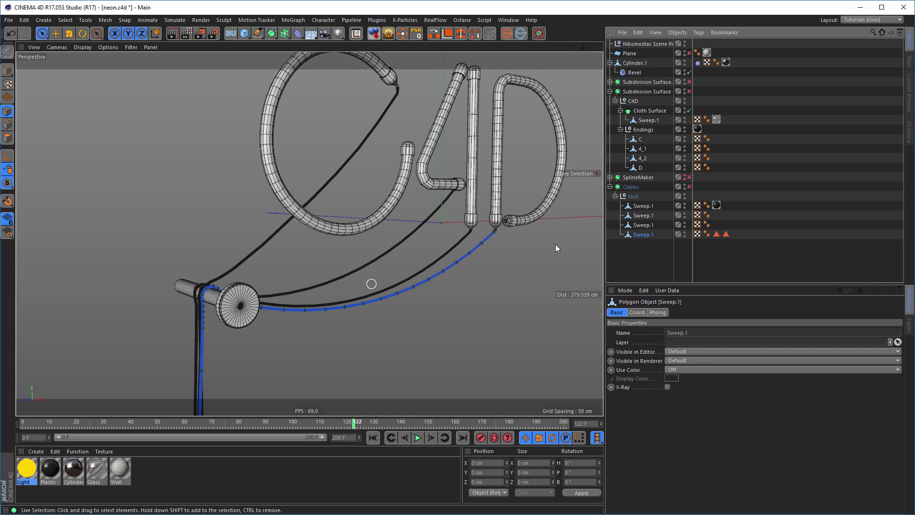
Turn on the Cables subdivision and save the scene
click(689, 186)
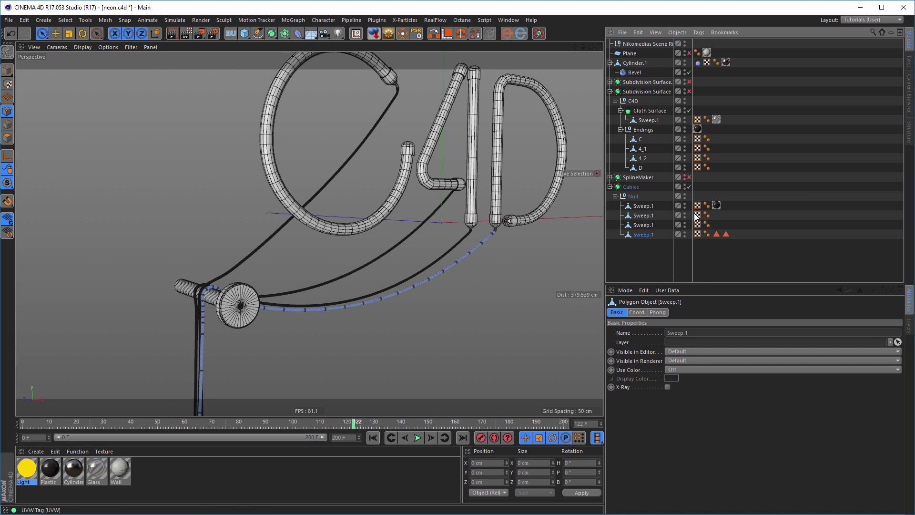
key(ctrl+s)
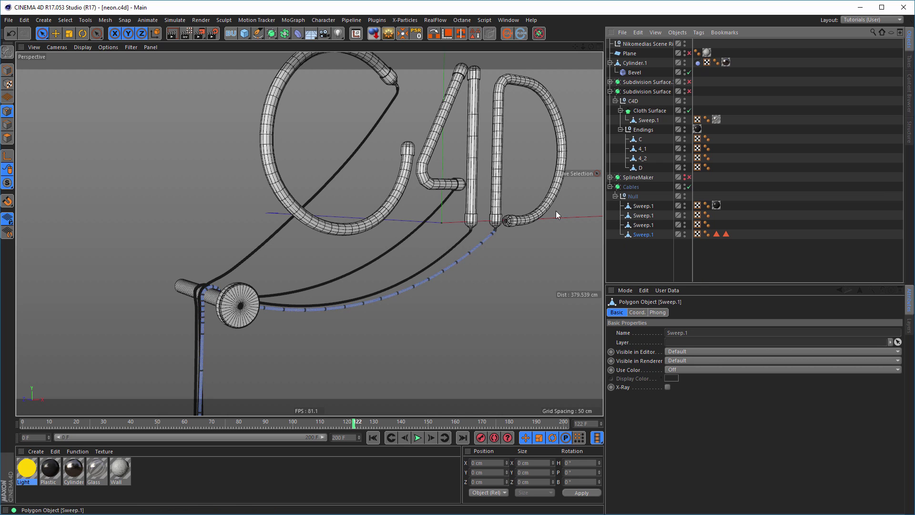
Switch to Model mode and inspect the four draped cables and the C ending from several angles
click(8, 70)
scroll(306, 206, down, 6)
alt+drag(305, 213, 376, 185)
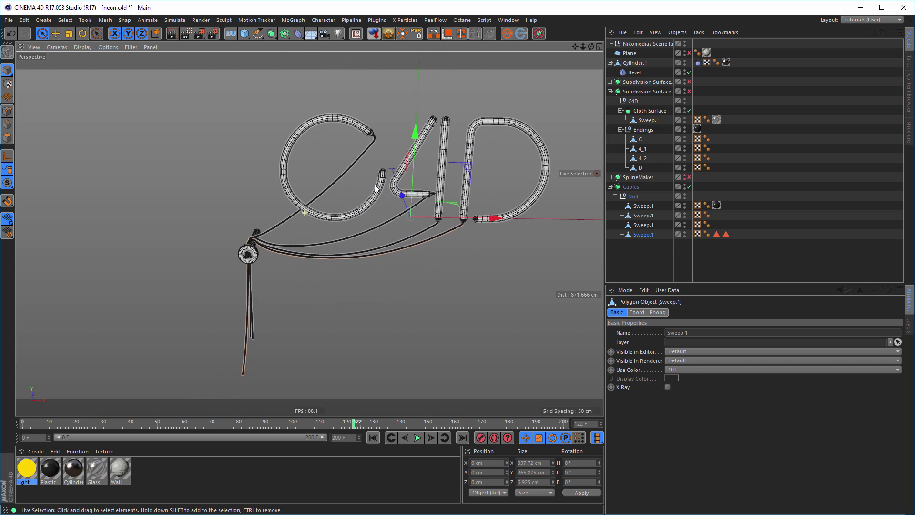
alt+right_drag(307, 217, 343, 204)
alt+drag(310, 233, 328, 230)
alt+middle_drag(310, 233, 276, 272)
alt+drag(306, 251, 378, 230)
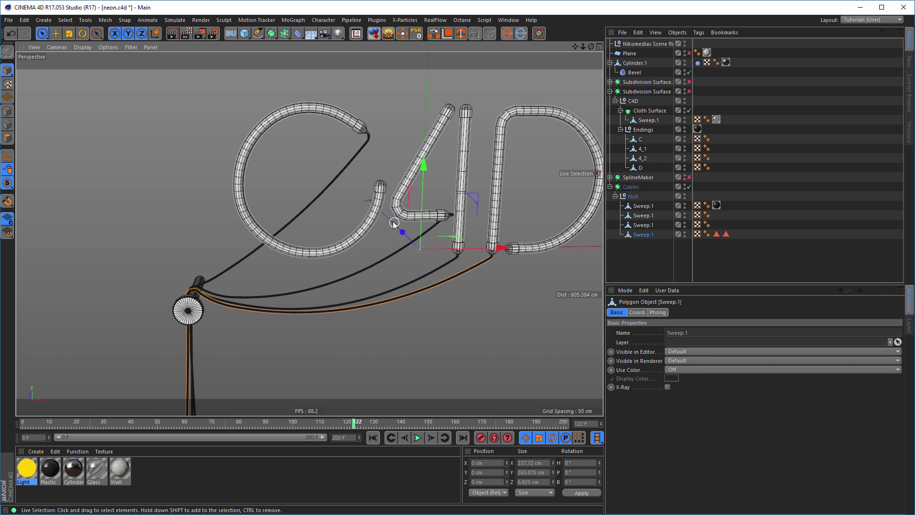
scroll(353, 128, up, 5)
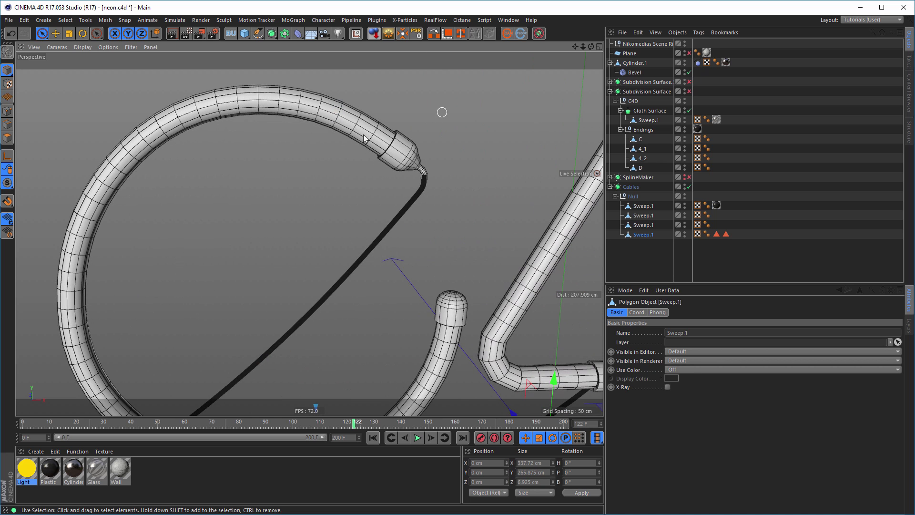
scroll(353, 123, down, 2)
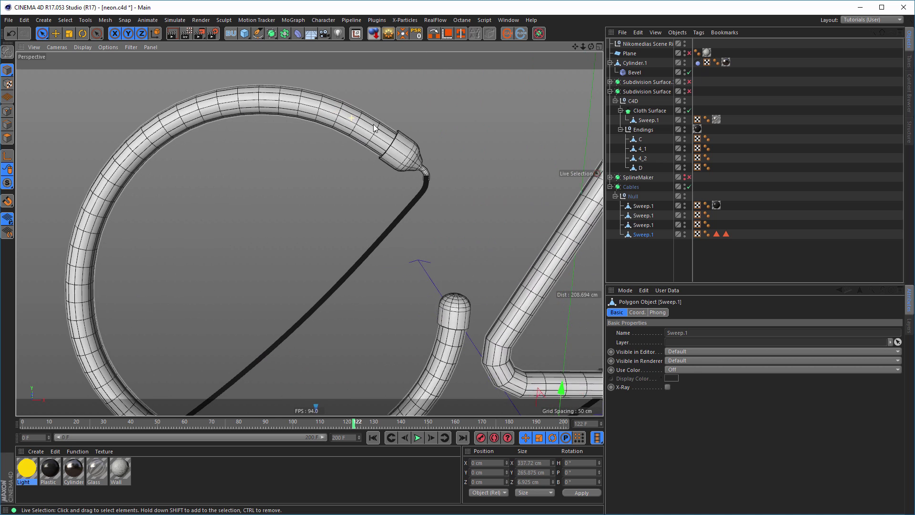
Inspect the C, 4 and D tubes and their hanging cables across the whole sign
click(141, 257)
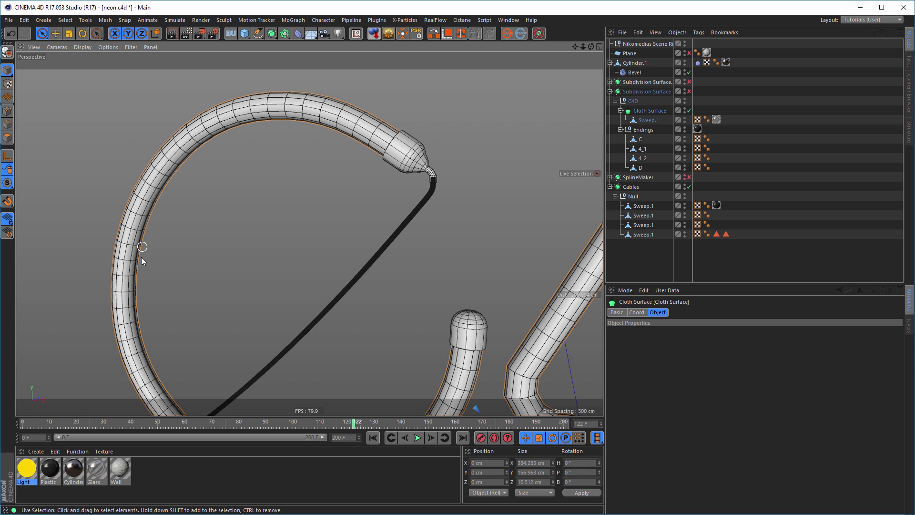
scroll(230, 143, down, 3)
alt+drag(210, 151, 172, 162)
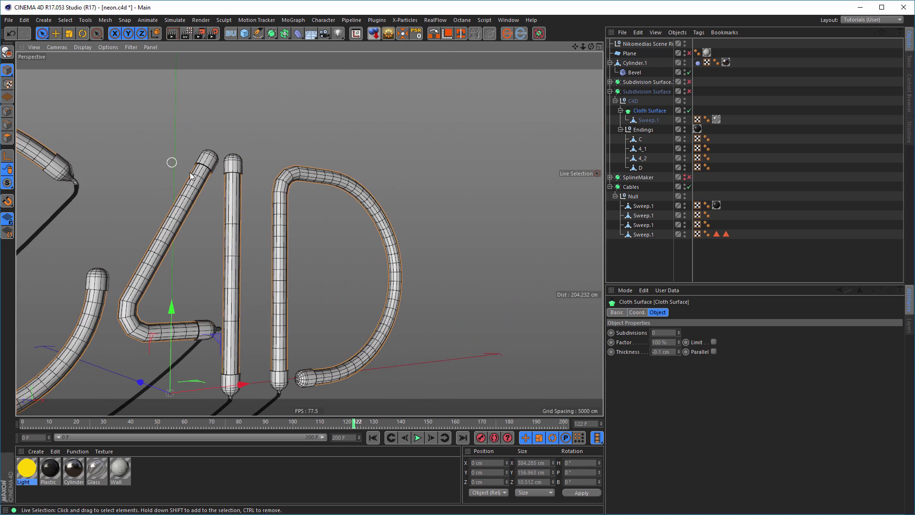
alt+middle_drag(199, 175, 345, 141)
alt+drag(345, 142, 318, 140)
alt+drag(390, 127, 188, 143)
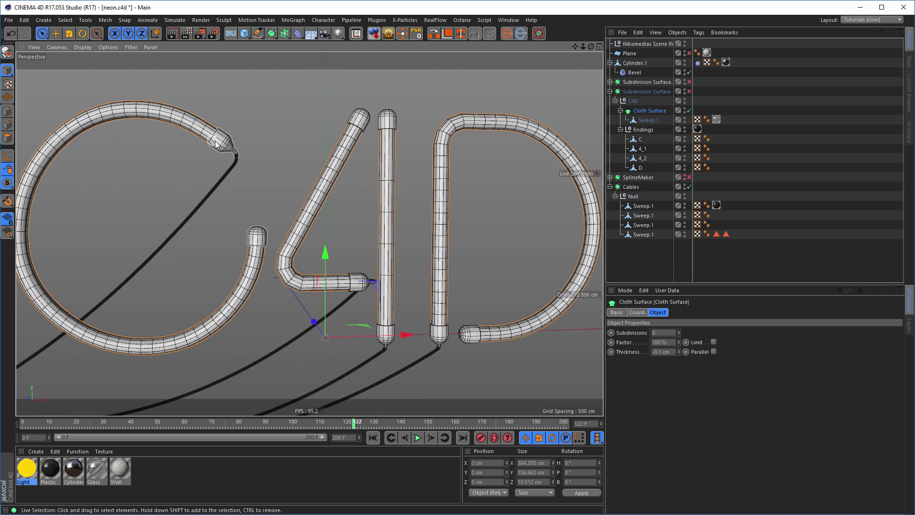
Create a new empty scene and add a Tube primitive to it
click(36, 51)
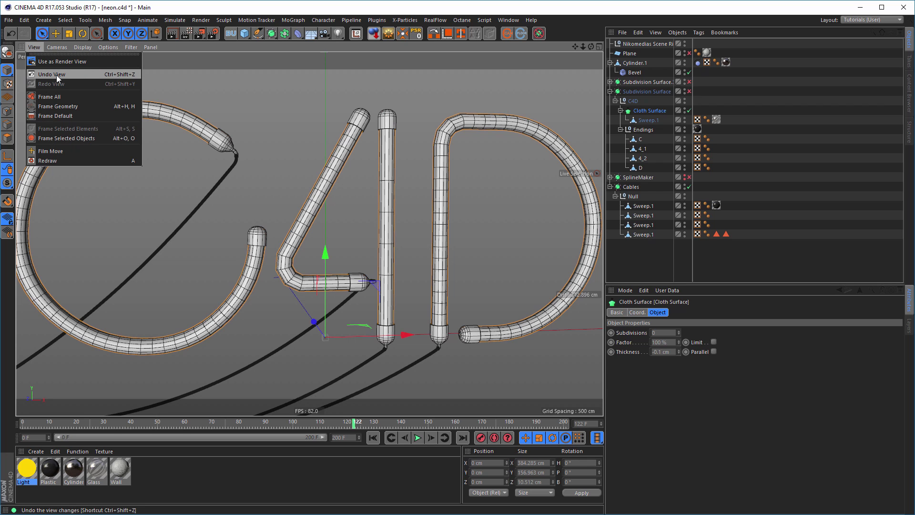
click(8, 20)
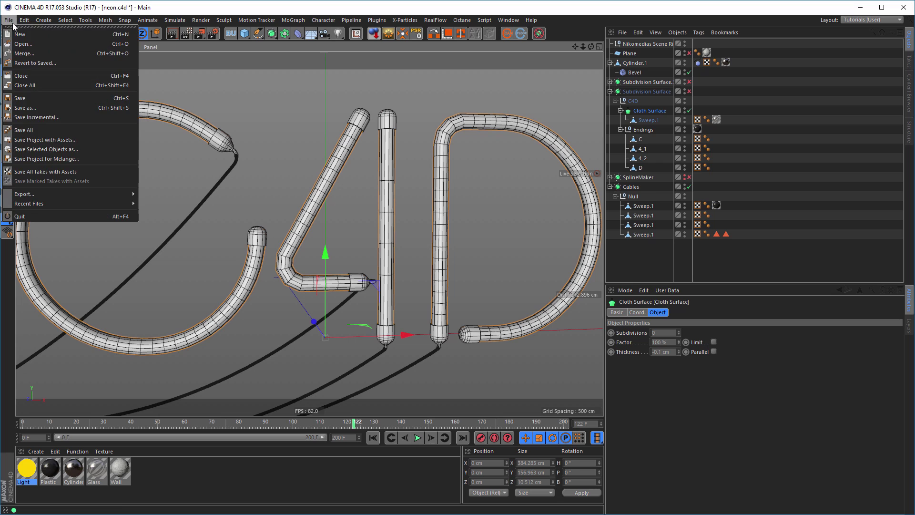
click(20, 34)
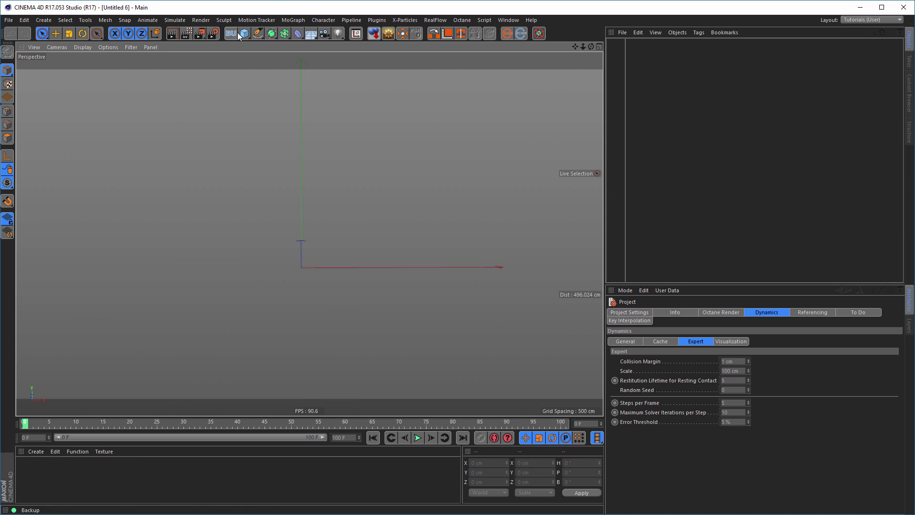
click(243, 33)
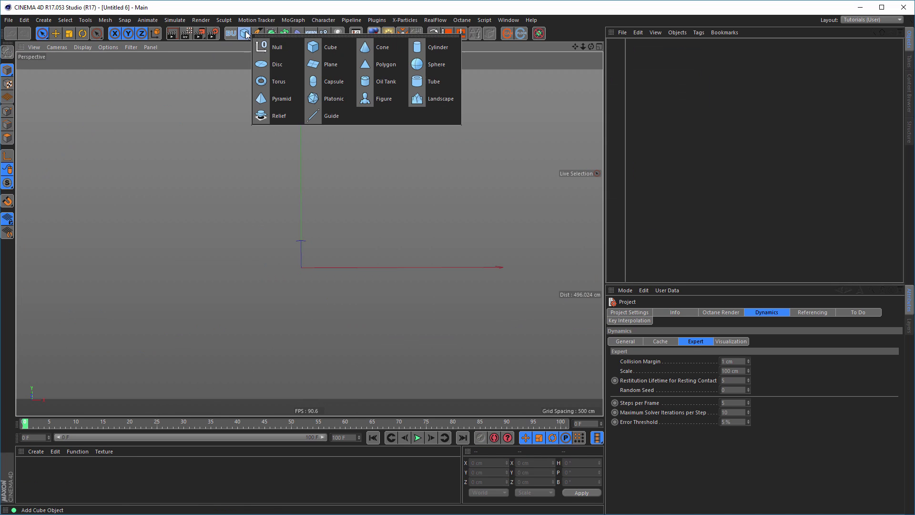
click(434, 82)
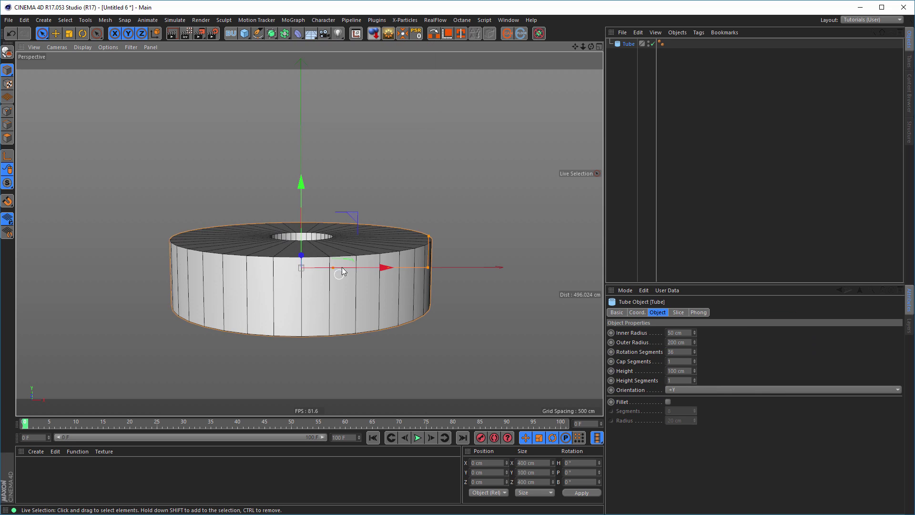
alt+drag(341, 268, 379, 226)
alt+middle_drag(376, 229, 314, 268)
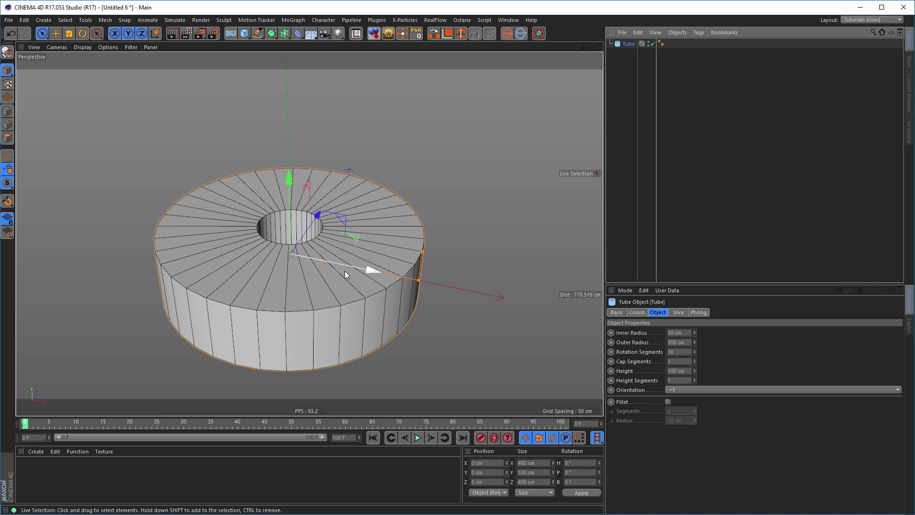
Set the tube's inner radius to 40 cm, outer radius to 50 cm and height to 50 cm
click(686, 332)
text(40)
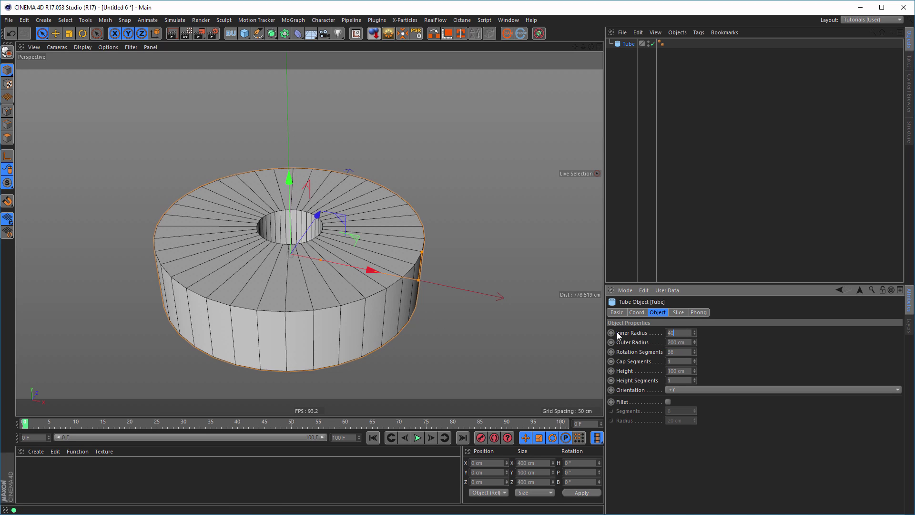
key(Tab)
text(50)
key(Return)
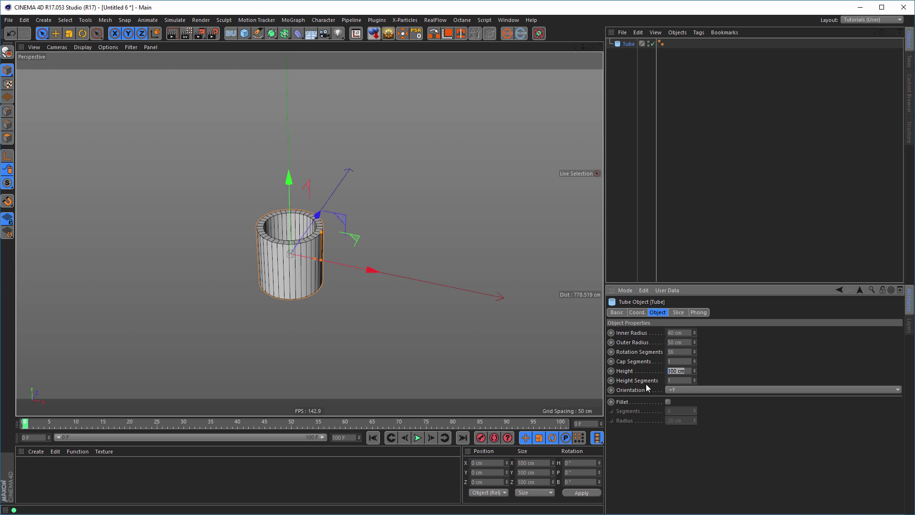
text(50)
key(Return)
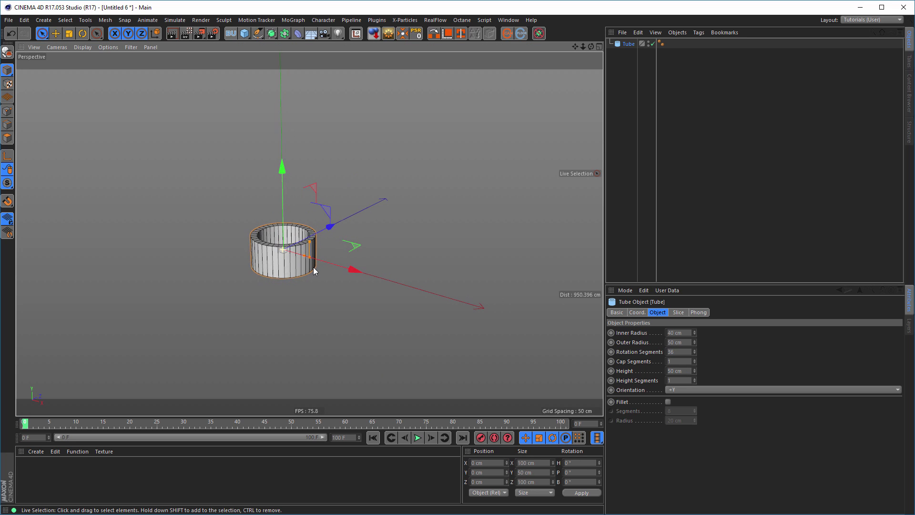
Enable slicing on the tube and set the slice from -40° to 220° to open it into a clip shape
scroll(313, 267, up, 5)
alt+drag(292, 226, 295, 237)
alt+middle_drag(295, 212, 301, 222)
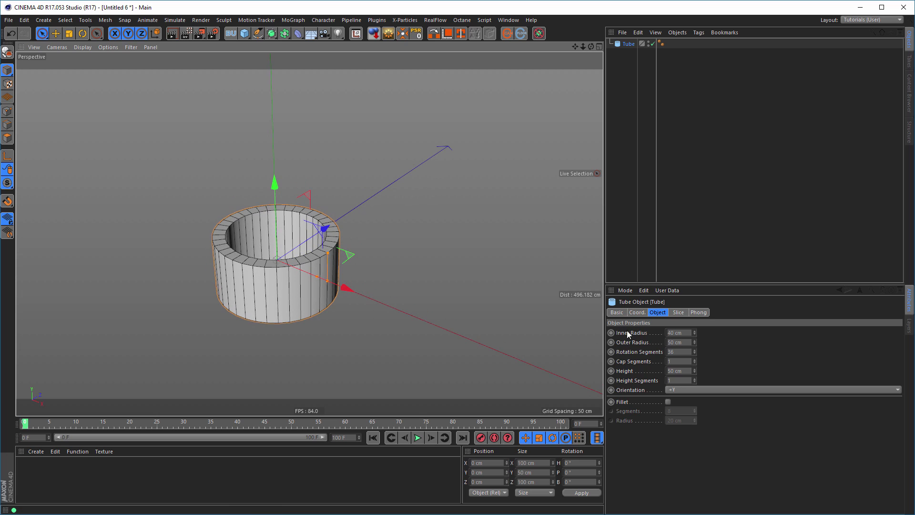
click(679, 313)
click(653, 332)
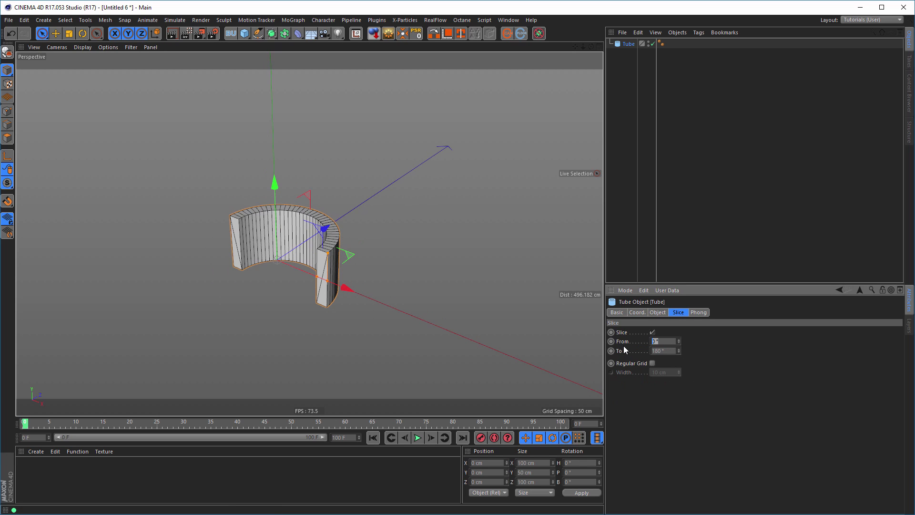
text(40)
key(Return)
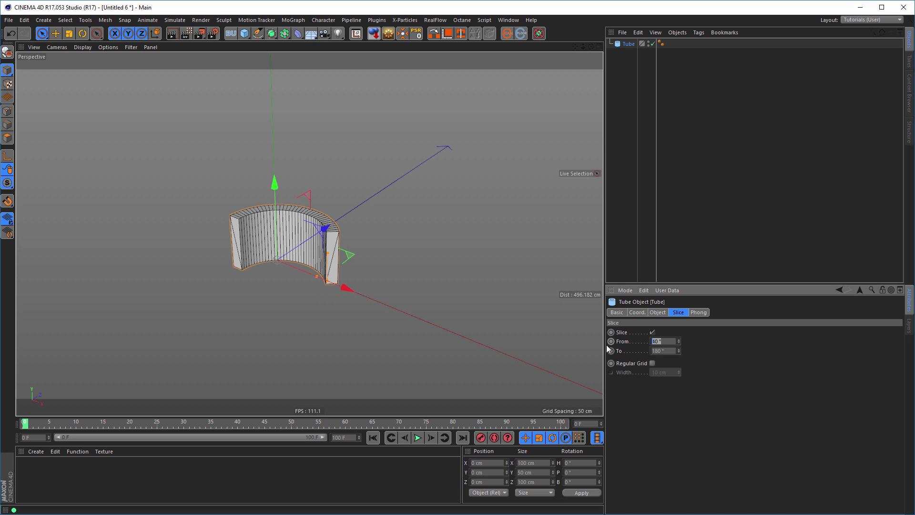
text(-40)
key(Return)
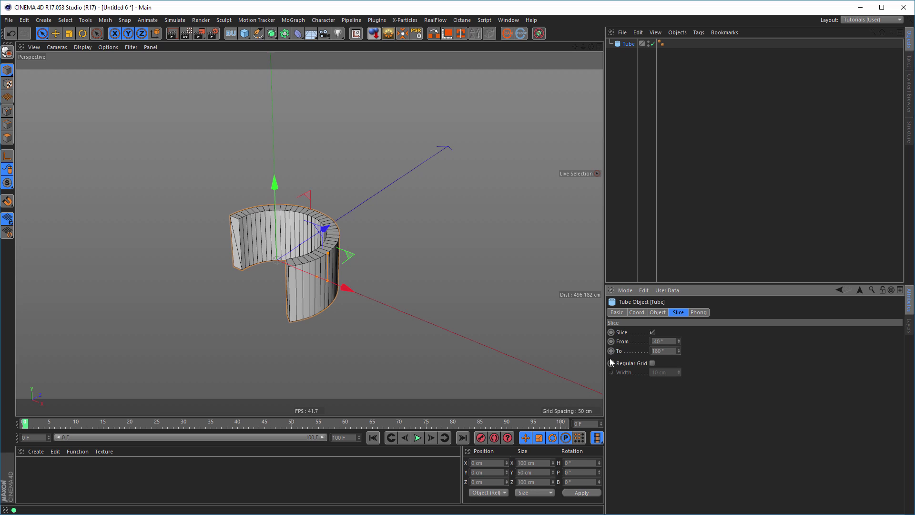
text(220)
key(Return)
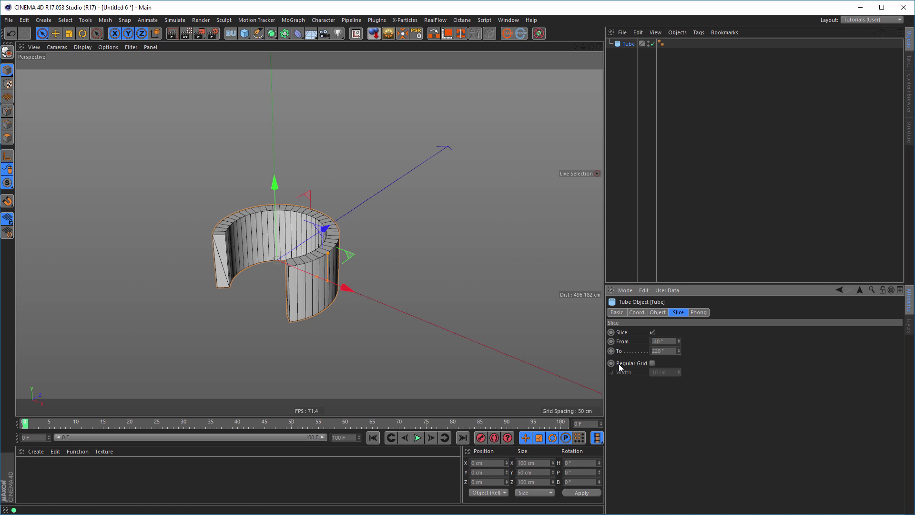
Try the Regular Grid option on the tube's slice caps
alt+drag(250, 260, 177, 269)
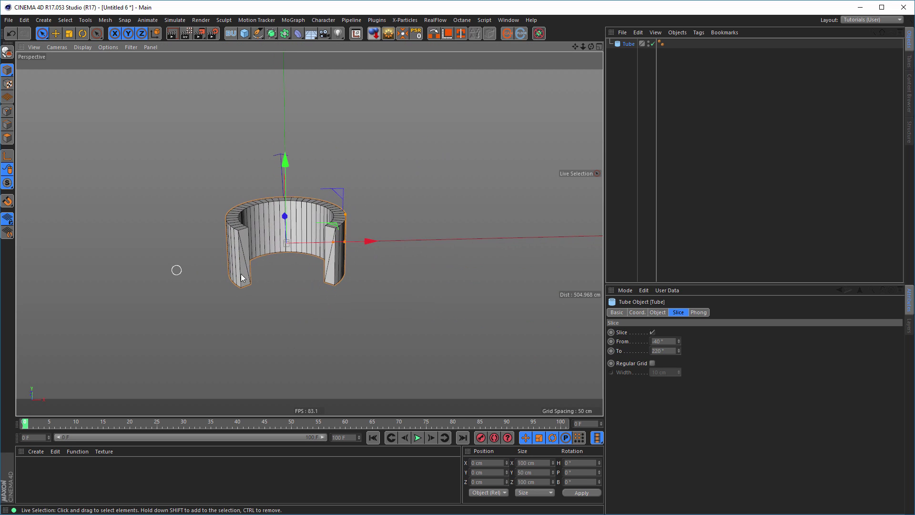
alt+right_drag(248, 273, 295, 263)
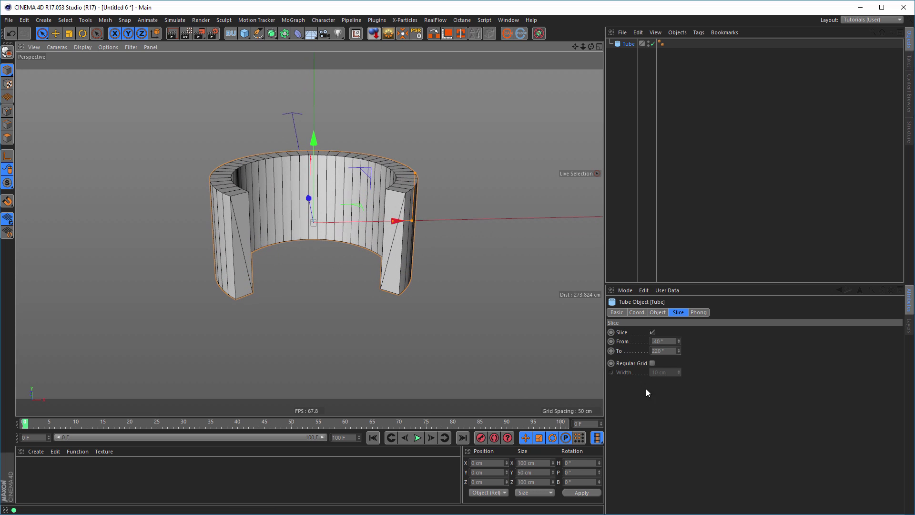
click(652, 363)
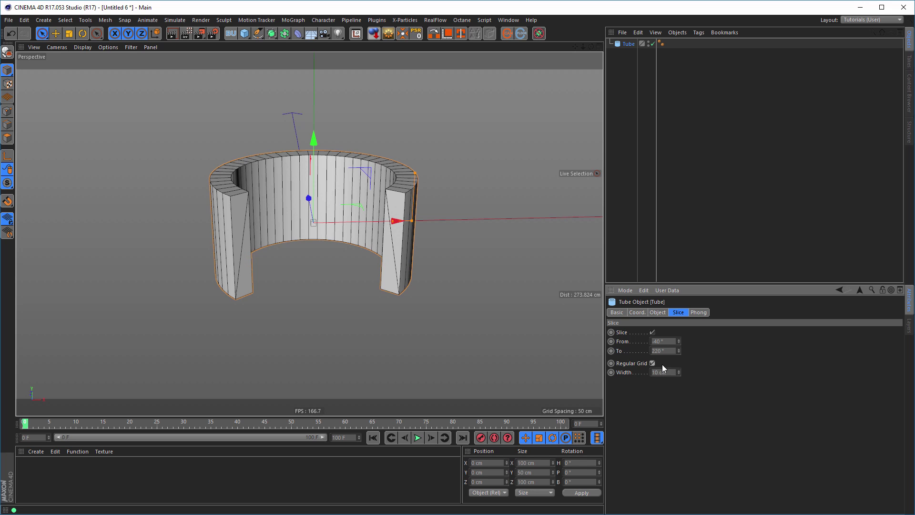
alt+drag(428, 225, 482, 212)
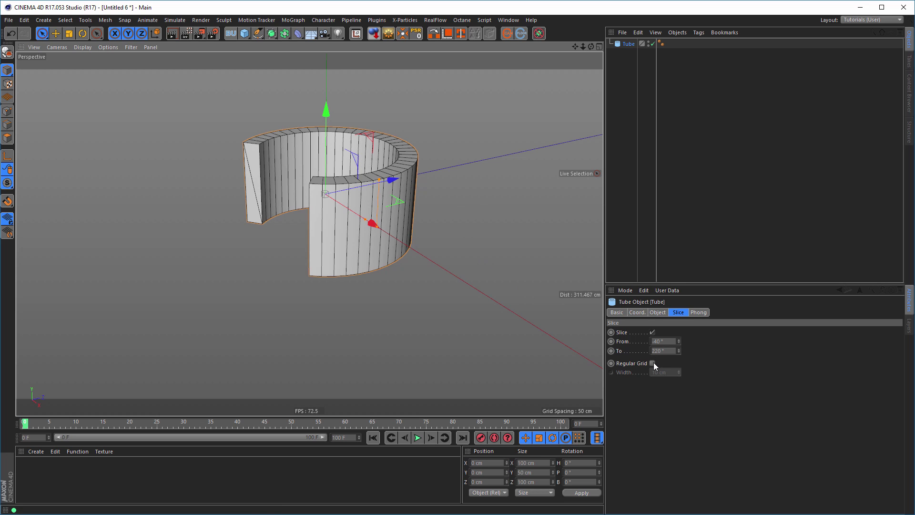
Set the sliced tube's height segments to 3
click(658, 312)
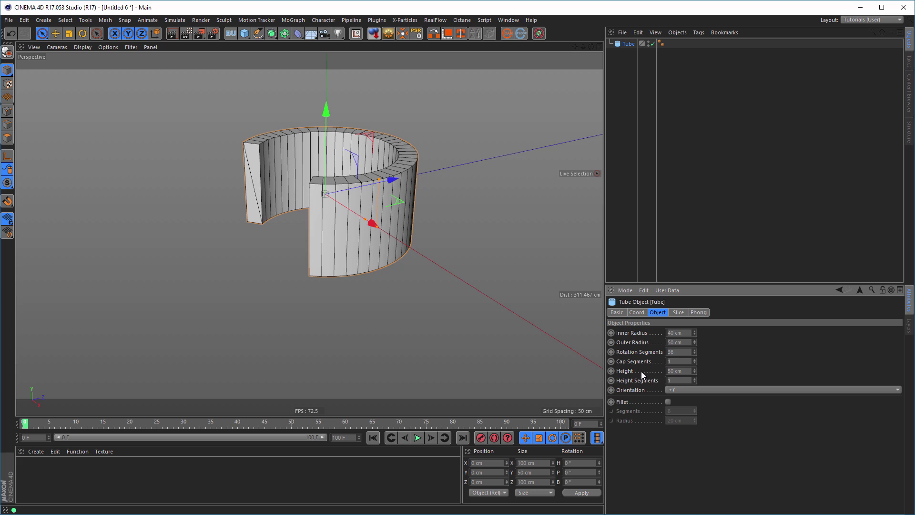
click(695, 378)
click(694, 379)
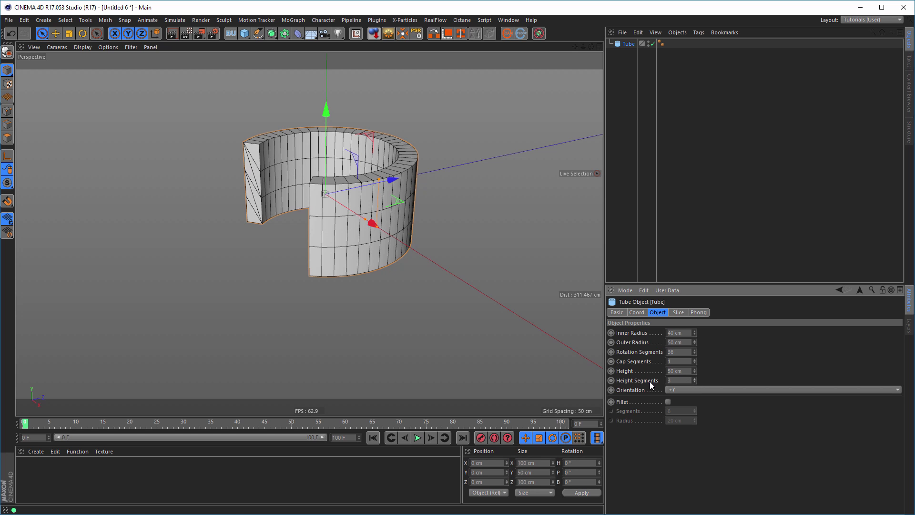
Collapse the sliced tube into a single polygon object and switch to polygon mode
alt+drag(367, 235, 321, 239)
alt+right_drag(321, 239, 367, 235)
alt+drag(366, 234, 476, 224)
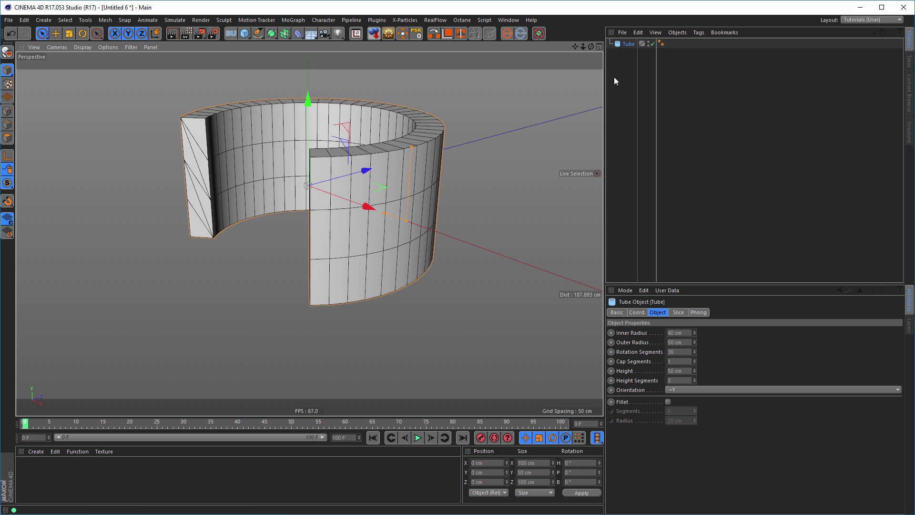
click(389, 35)
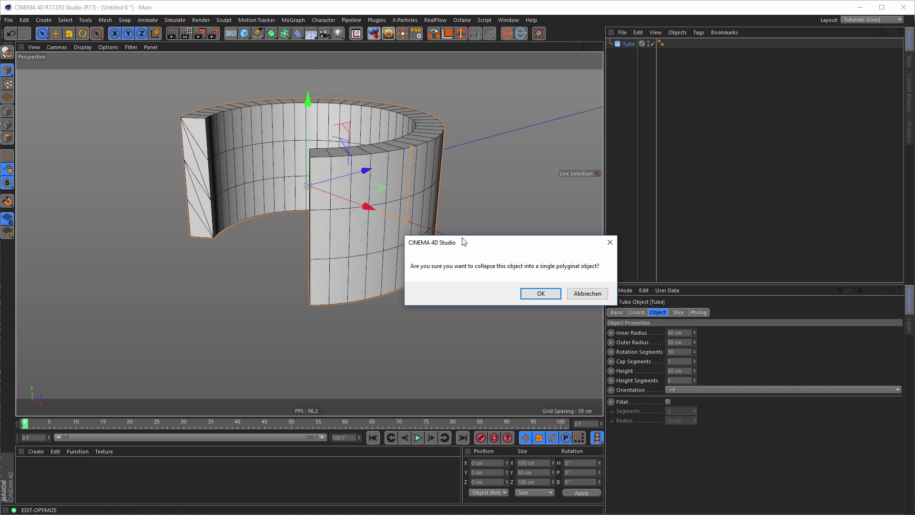
click(536, 294)
alt+drag(479, 276, 293, 230)
click(7, 138)
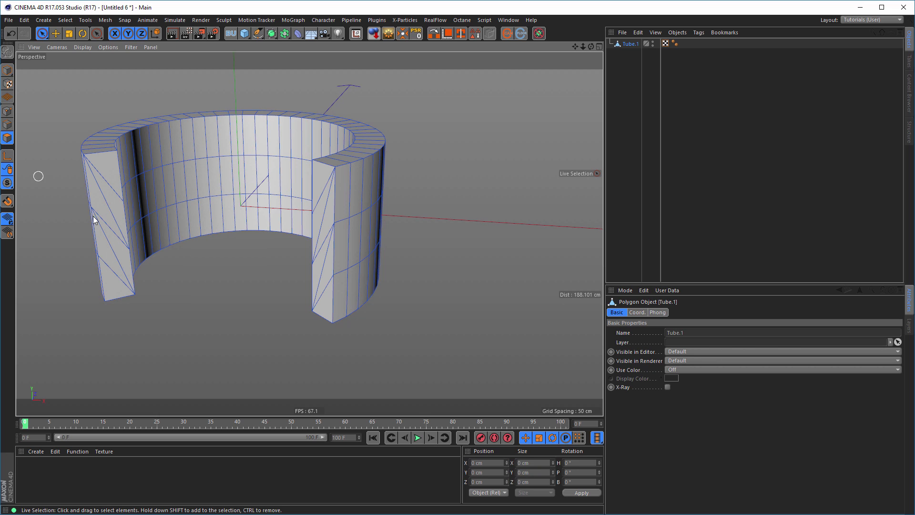
Try to untriangulate the mesh of the sliced tube
right_click(468, 247)
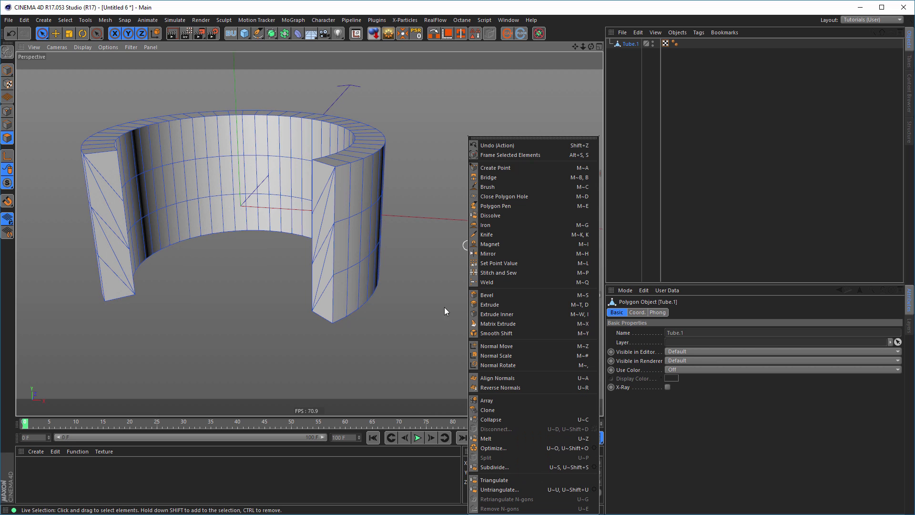
click(491, 489)
alt+drag(373, 353, 253, 307)
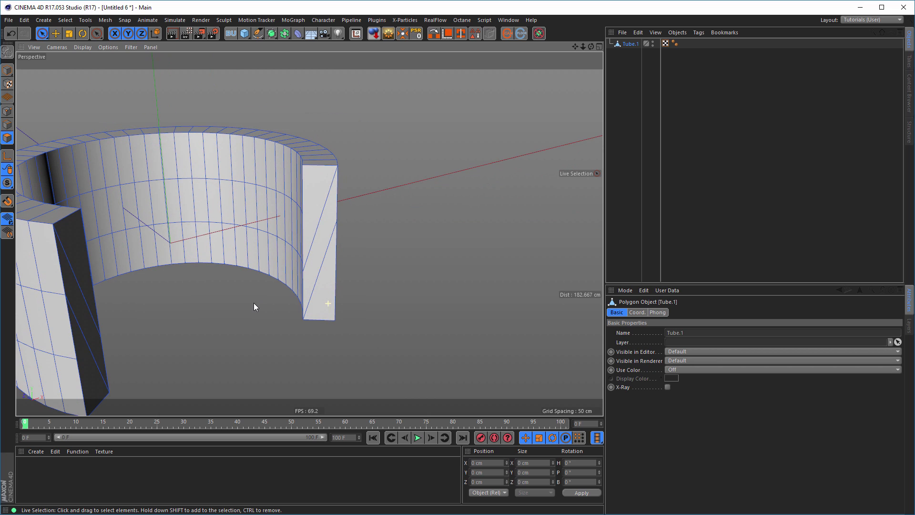
Select all the triangles on both cut ends of the tube and dissolve them into single end faces
click(317, 218)
shift+click(80, 292)
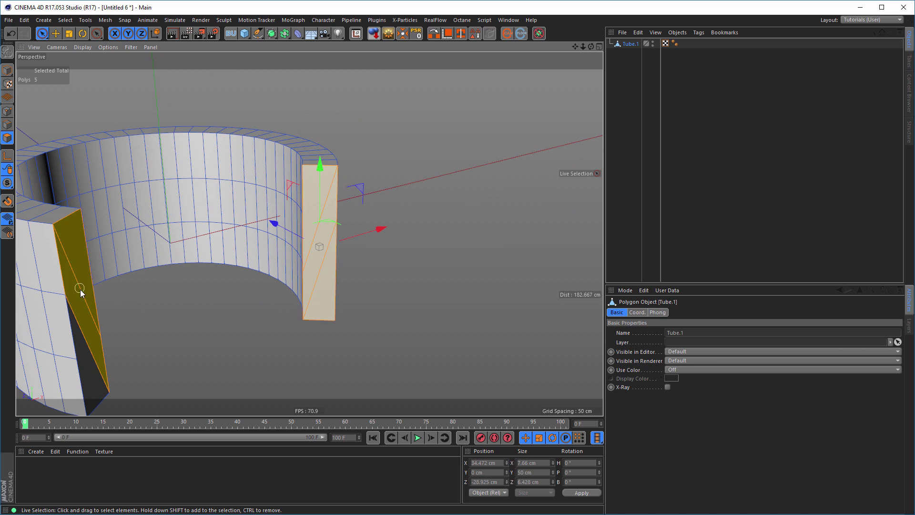
shift+click(90, 330)
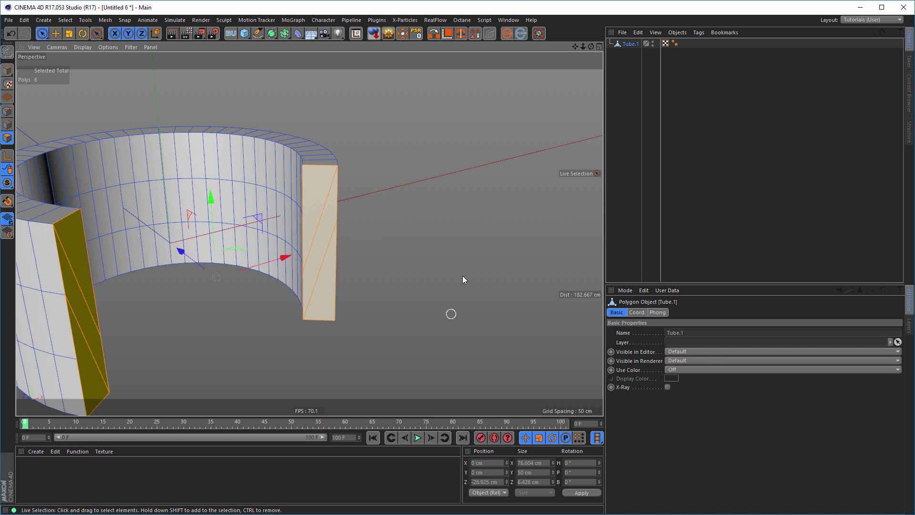
right_click(464, 251)
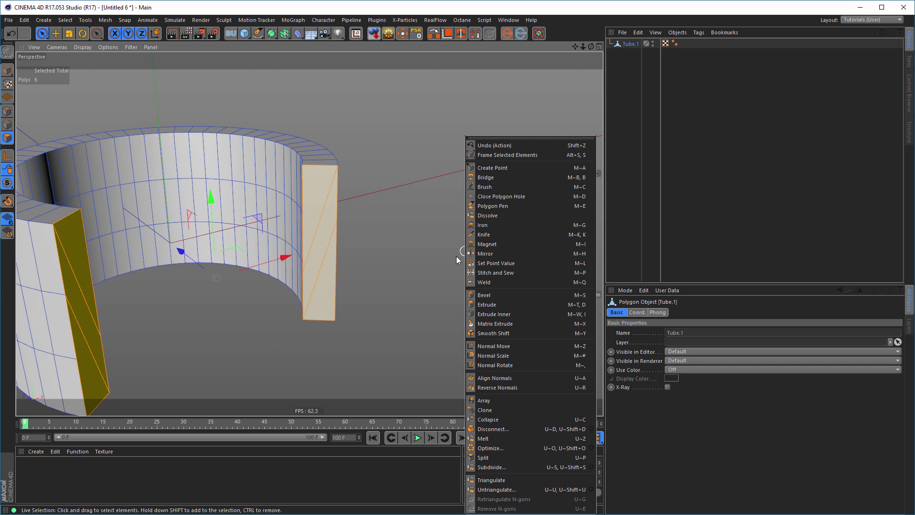
click(537, 217)
alt+drag(510, 231, 444, 233)
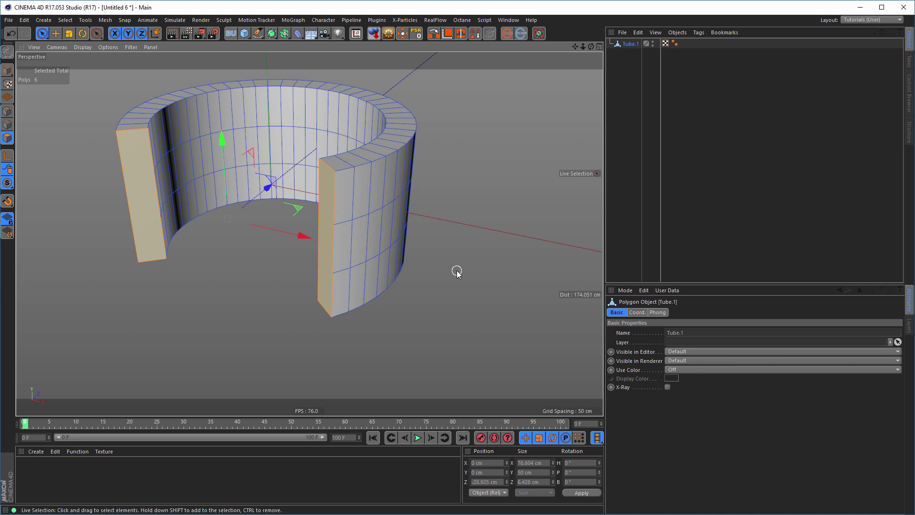
Try to select the two horizontal edge loops around the whole tube, including its cut ends
alt+drag(390, 224, 402, 271)
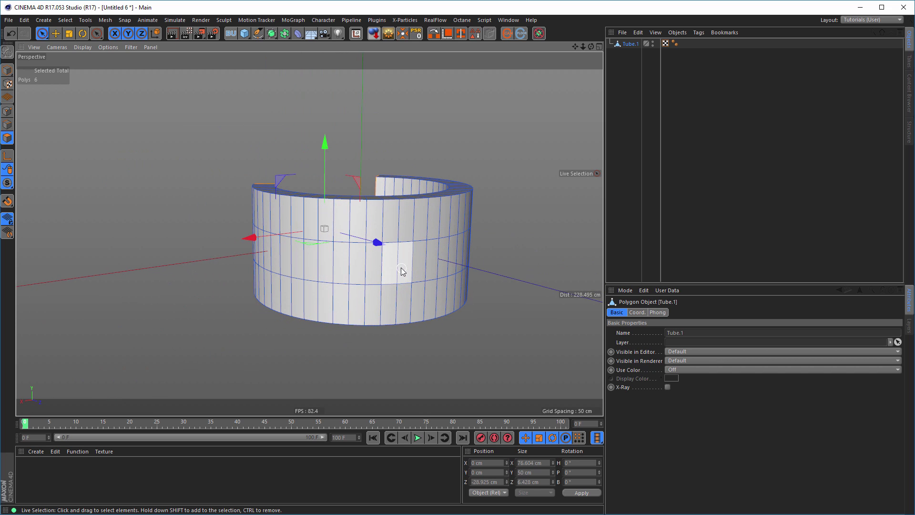
alt+right_drag(436, 260, 465, 254)
alt+middle_drag(416, 262, 365, 281)
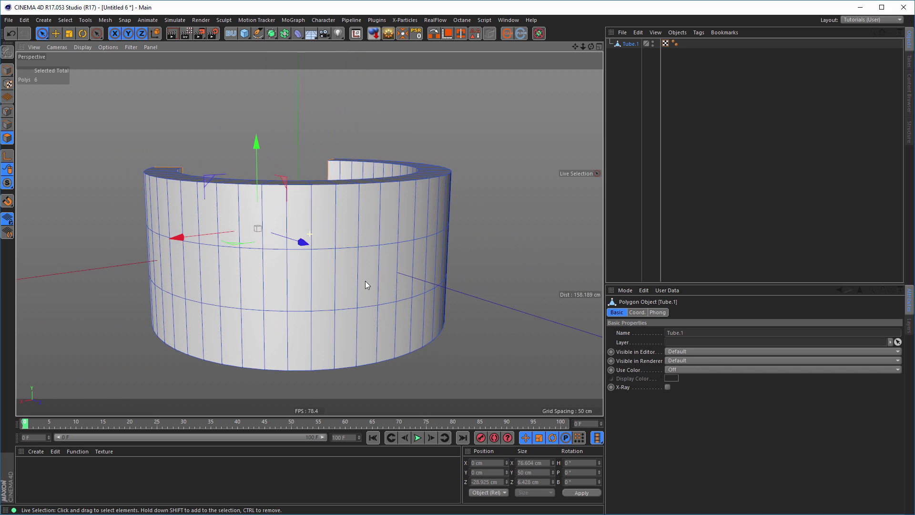
alt+drag(365, 285, 425, 271)
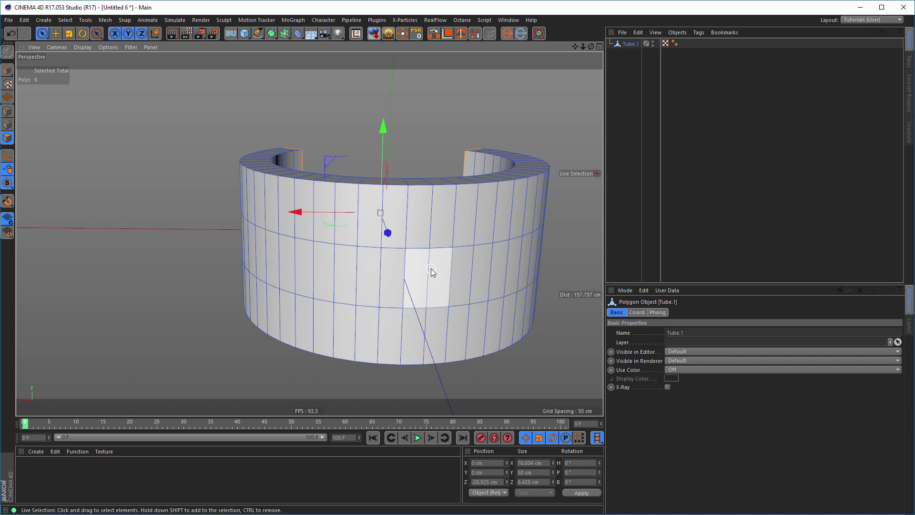
key(u)
key(l)
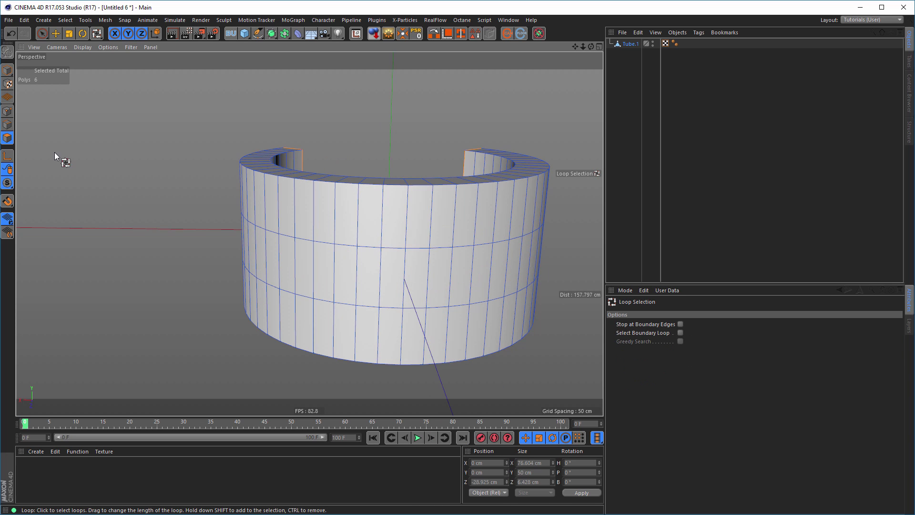
click(7, 124)
click(405, 254)
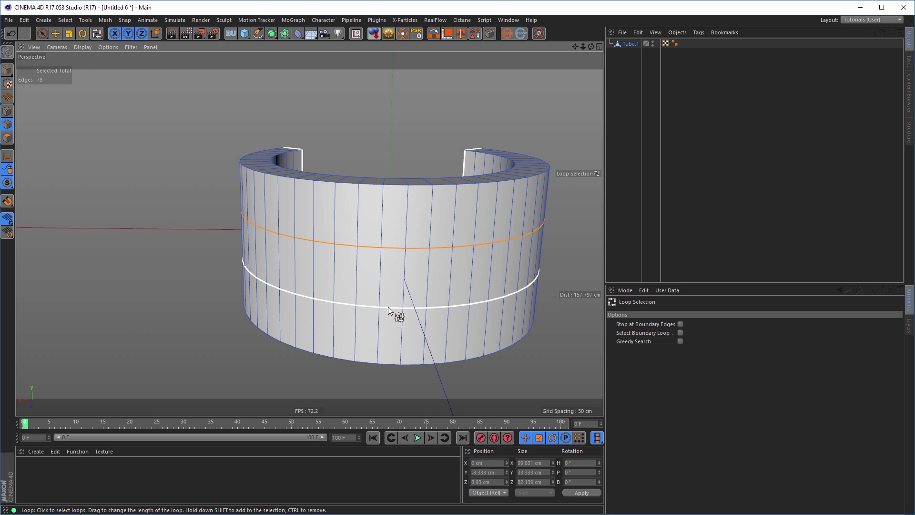
shift+click(388, 310)
alt+drag(393, 316, 416, 259)
click(360, 170)
key(space)
click(429, 249)
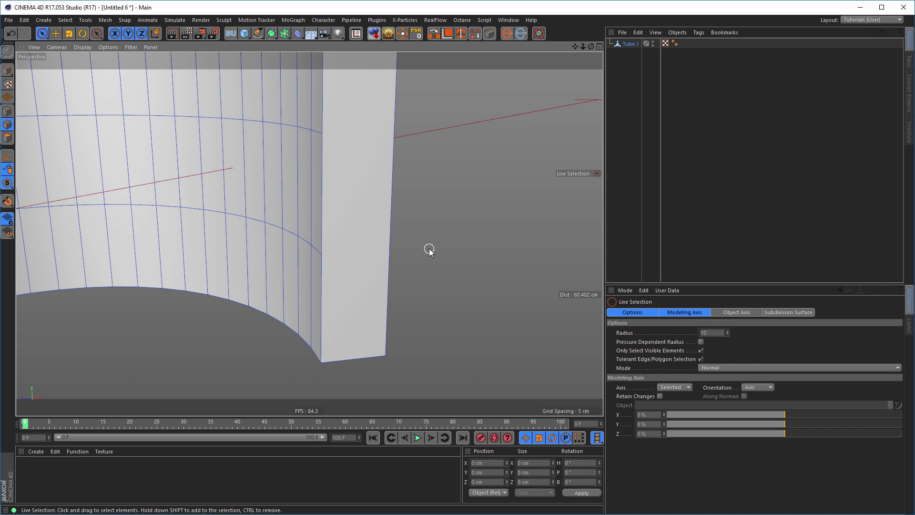
Knife two horizontal cuts across one cut end face, connecting the inner loop points to the outer edge
key(k)
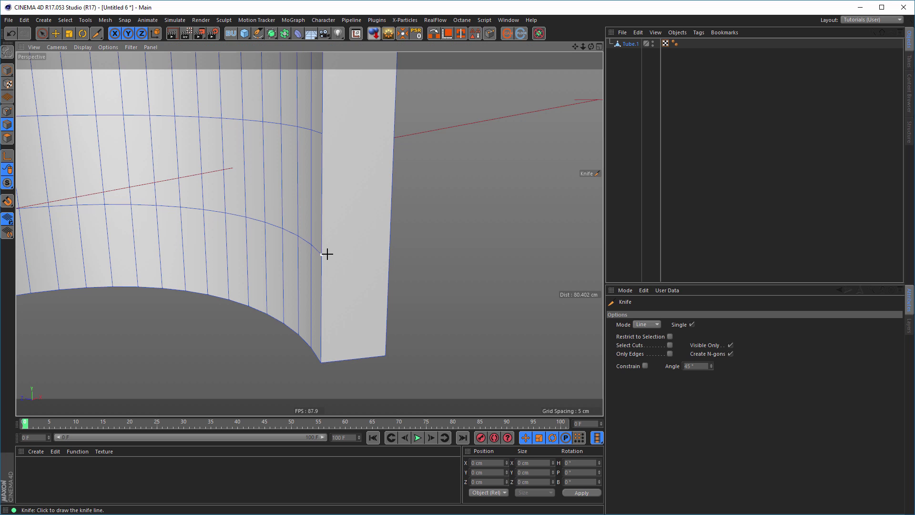
drag(327, 254, 389, 252)
drag(326, 133, 396, 130)
Knife two matching horizontal cuts across the opposite end face so the edge loops continue around it
alt+right_drag(350, 192, 269, 206)
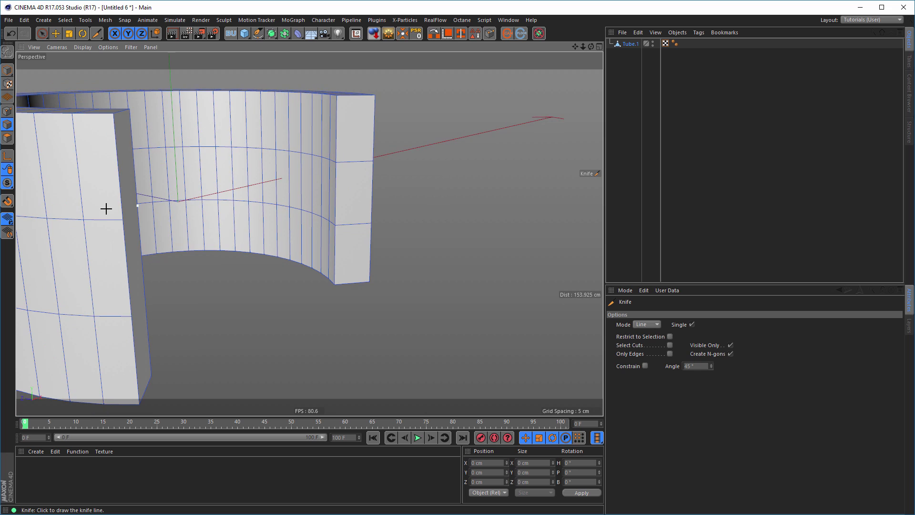
alt+drag(106, 208, 212, 214)
alt+middle_drag(154, 212, 236, 211)
alt+drag(235, 212, 174, 224)
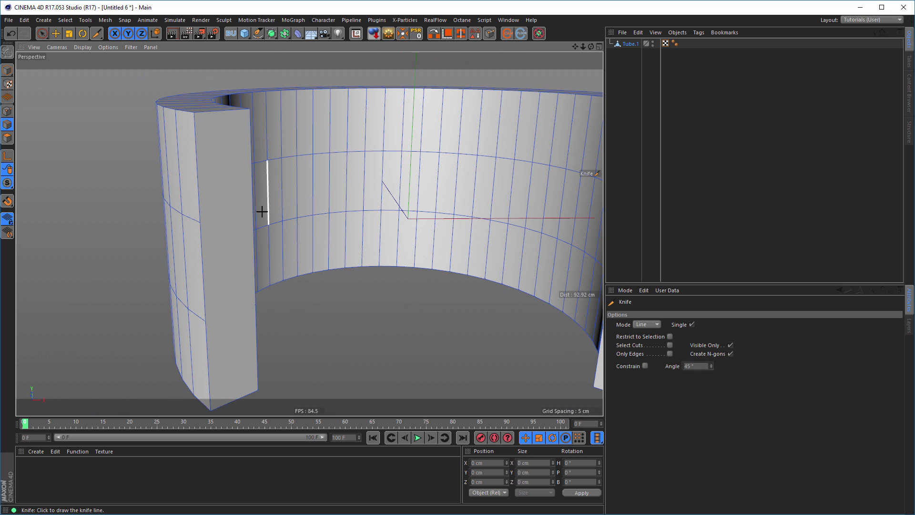
click(200, 222)
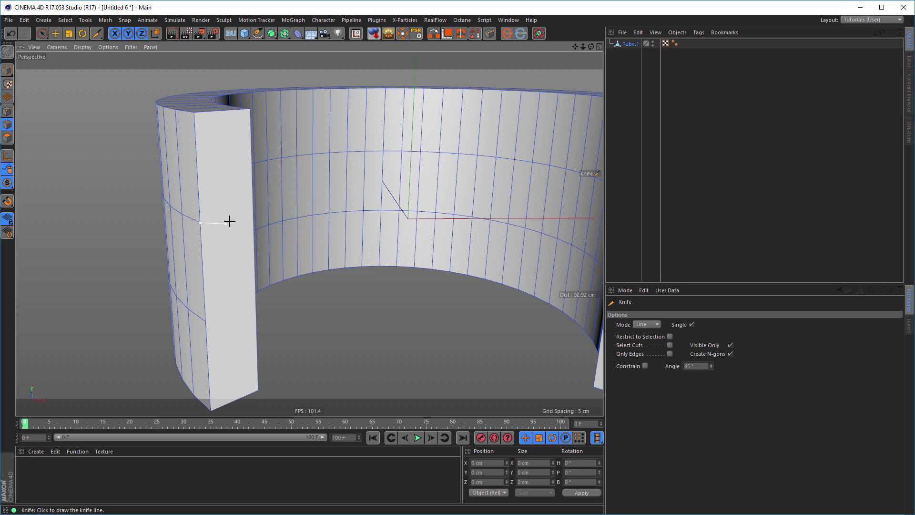
click(252, 212)
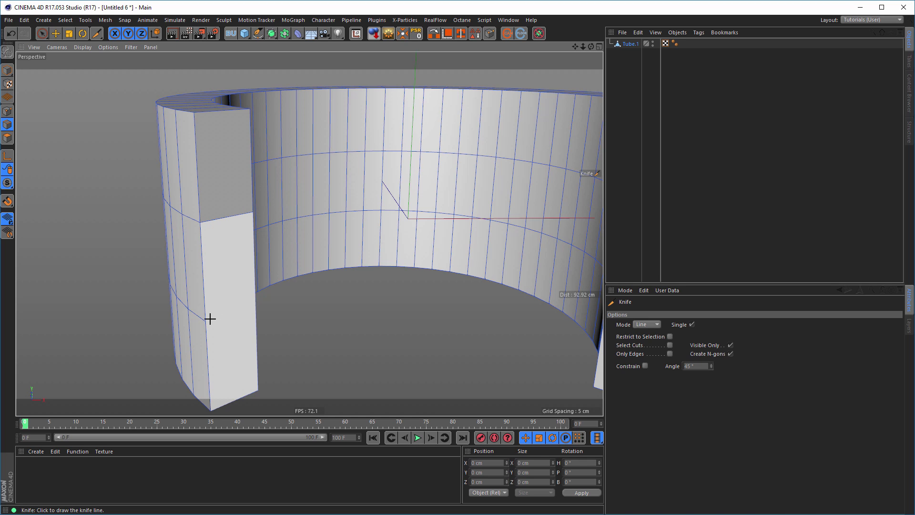
click(210, 319)
click(255, 305)
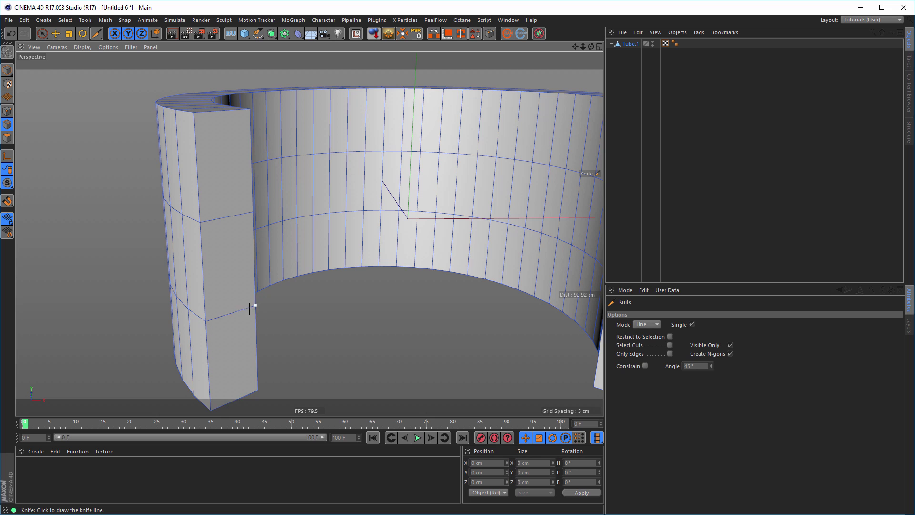
Select both complete horizontal edge loops running around the tube and its end faces
scroll(249, 309, down, 3)
alt+drag(369, 245, 506, 211)
alt+drag(453, 196, 387, 248)
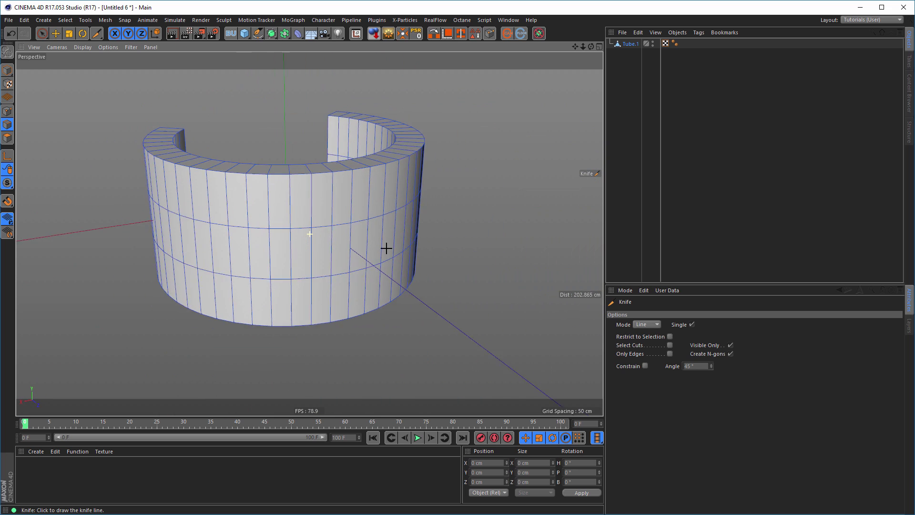
scroll(374, 235, up, 4)
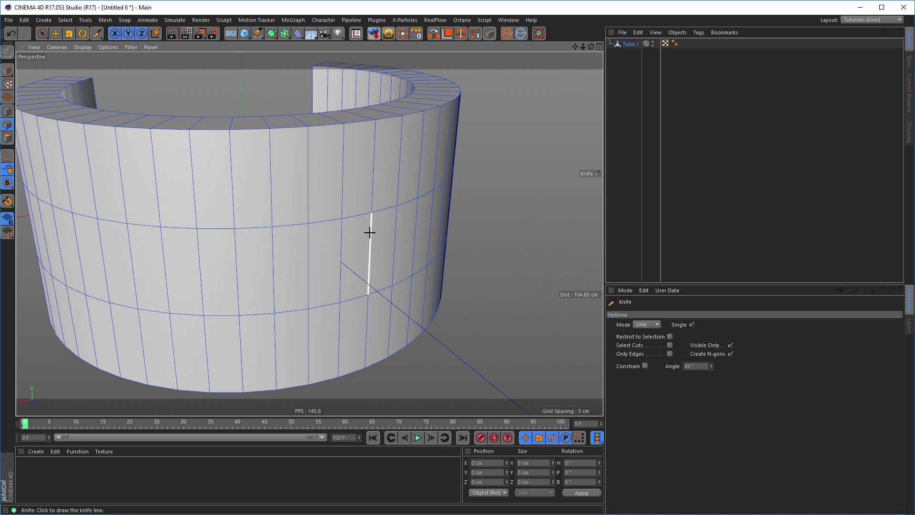
key(u)
key(l)
click(264, 234)
alt+drag(265, 233, 393, 234)
shift+click(280, 261)
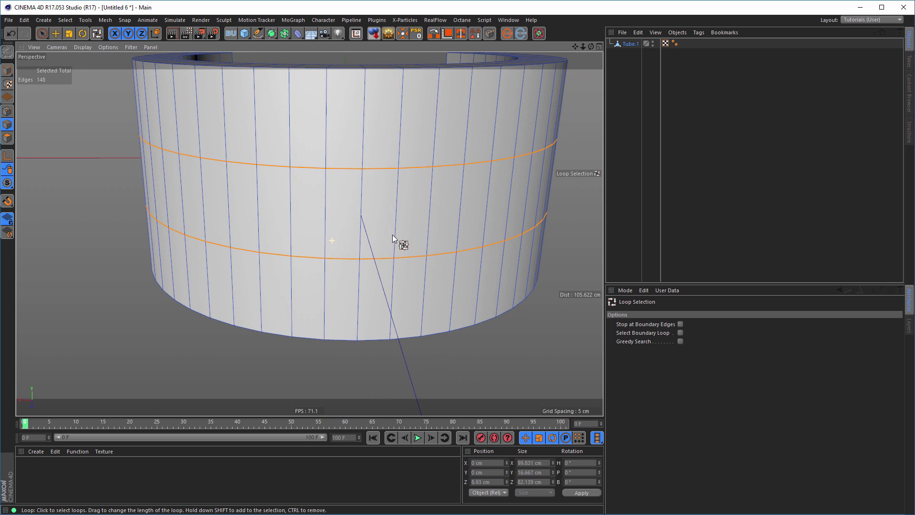
Scale the two selected loops apart along Y to a spacing of about 25 cm
key(t)
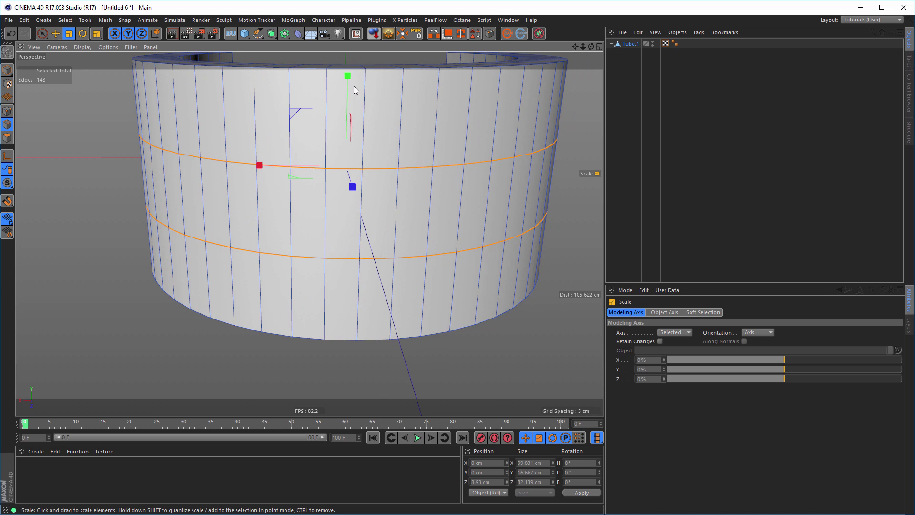
alt+drag(361, 166, 347, 111)
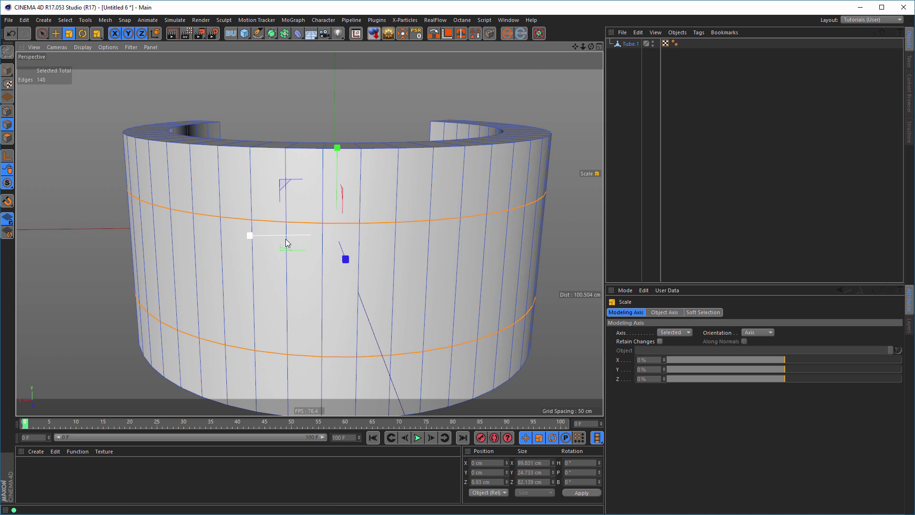
drag(337, 148, 337, 143)
Try out a selection of four adjacent polygons in the middle band at the tube's back, and clear it
click(7, 138)
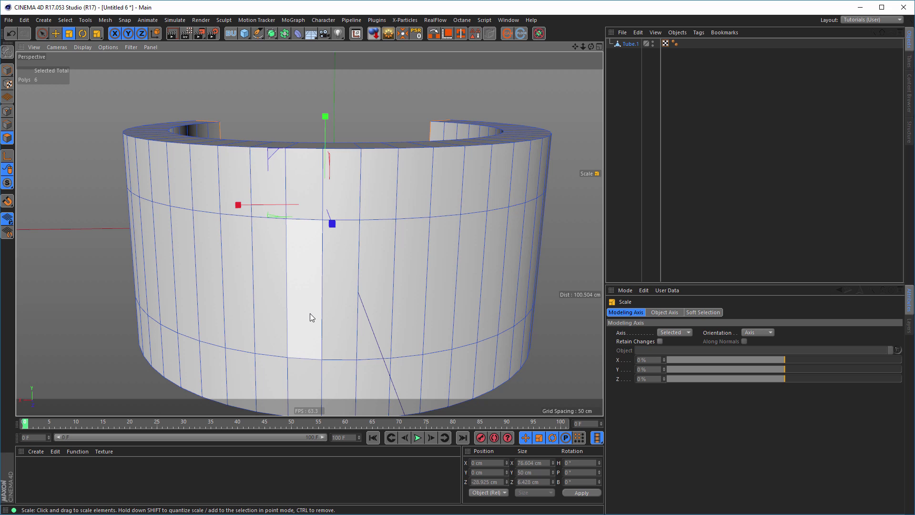
key(9)
drag(307, 297, 409, 291)
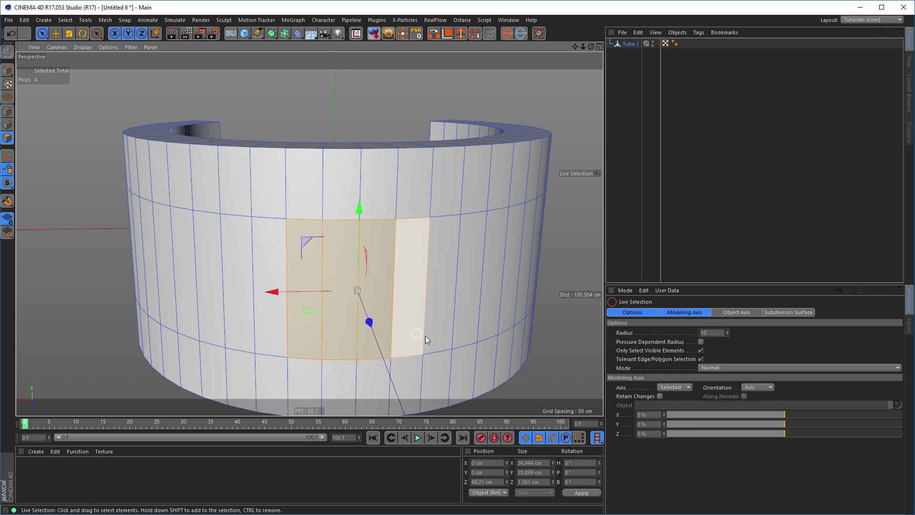
alt+drag(425, 336, 413, 341)
alt+drag(336, 303, 298, 239)
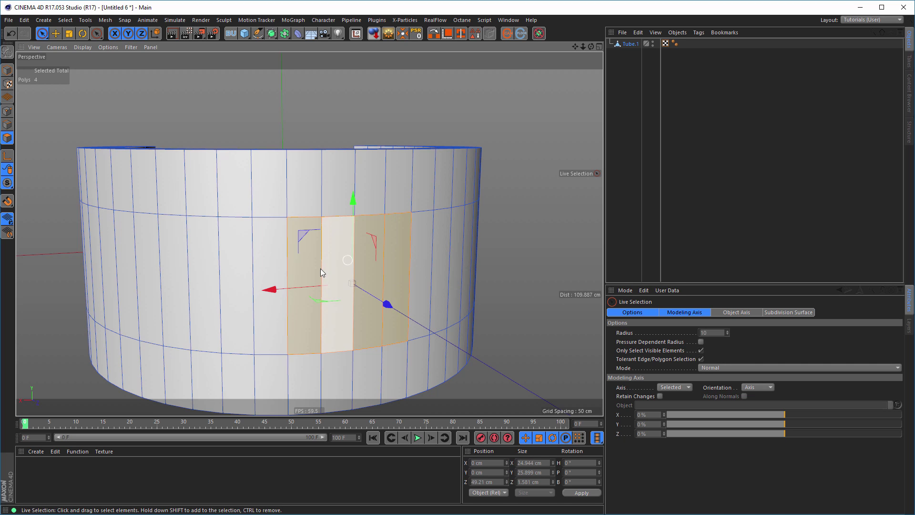
click(538, 275)
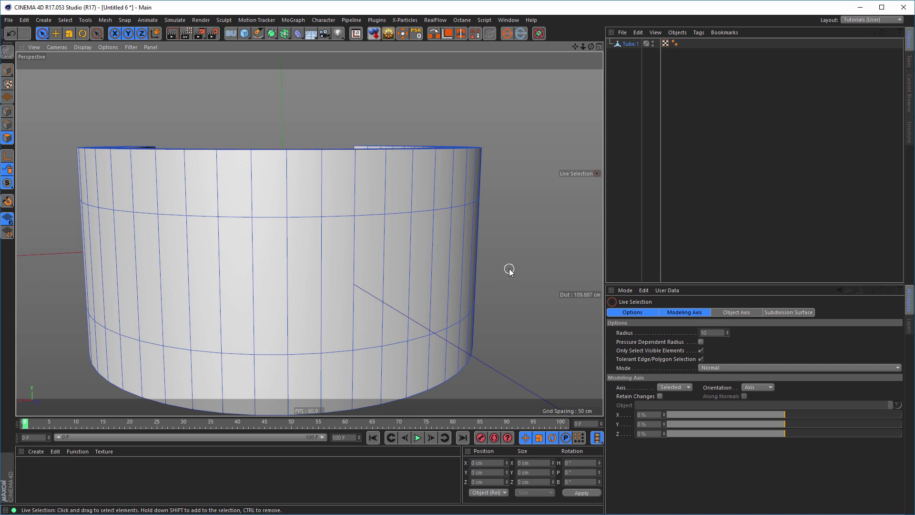
Ring-select the middle band's vertical edges and split them with Edge Cut at 50% offset, subdivision 1, with Create N-gons off
key(u)
key(b)
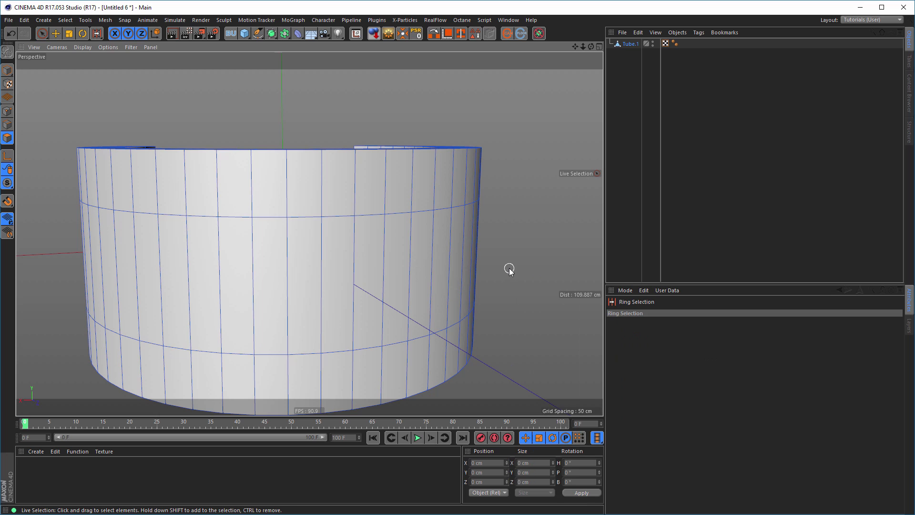
click(8, 125)
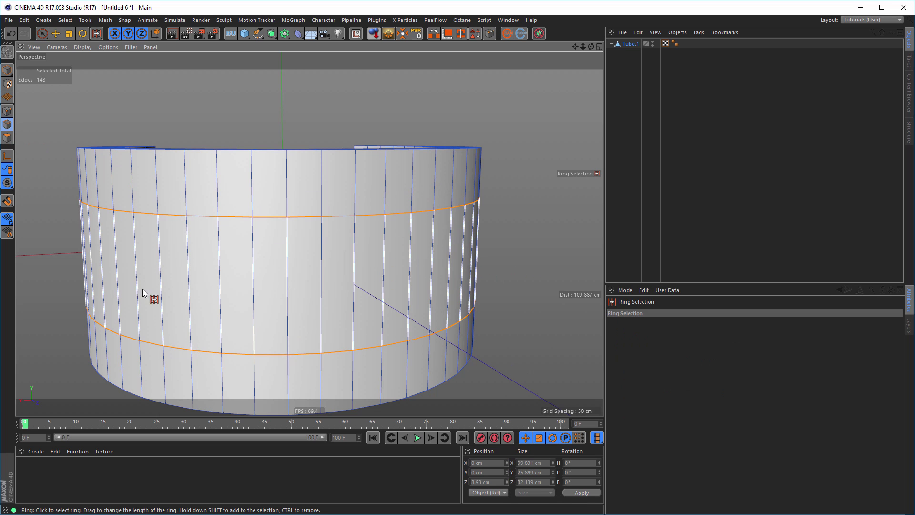
click(314, 315)
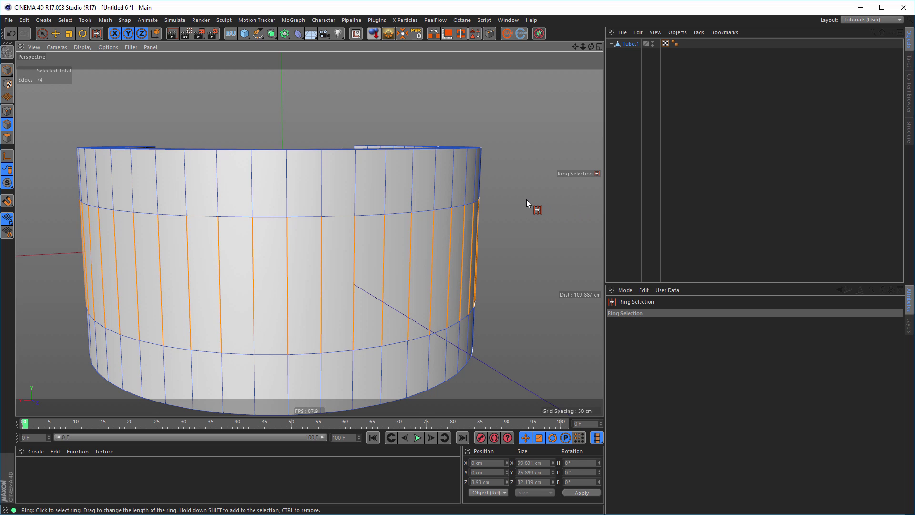
key(m)
key(f)
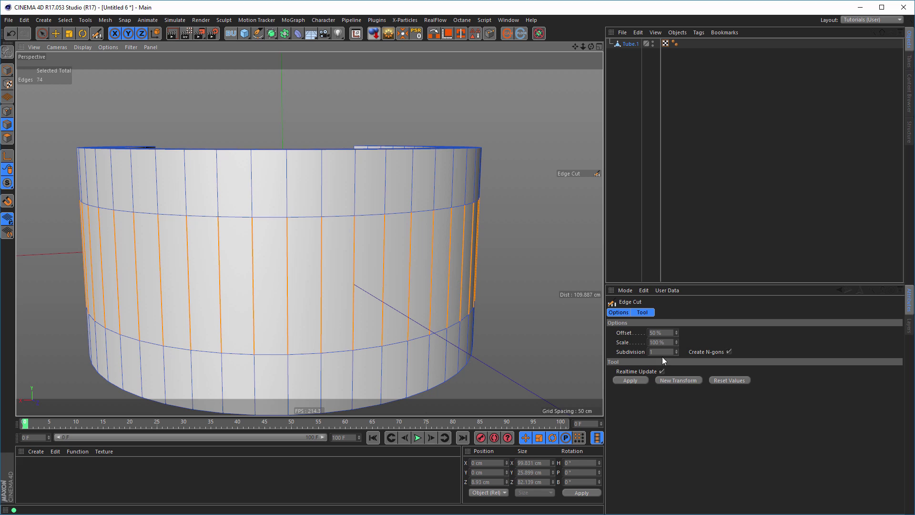
click(729, 351)
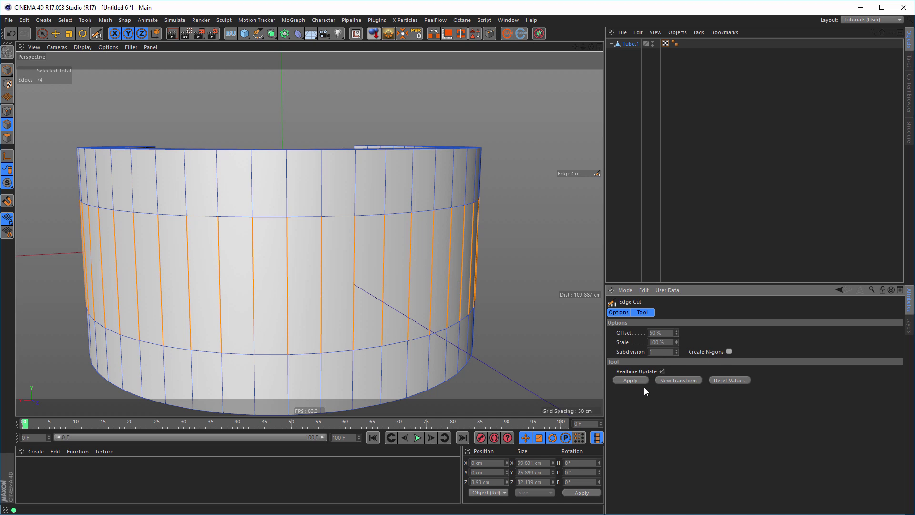
click(630, 380)
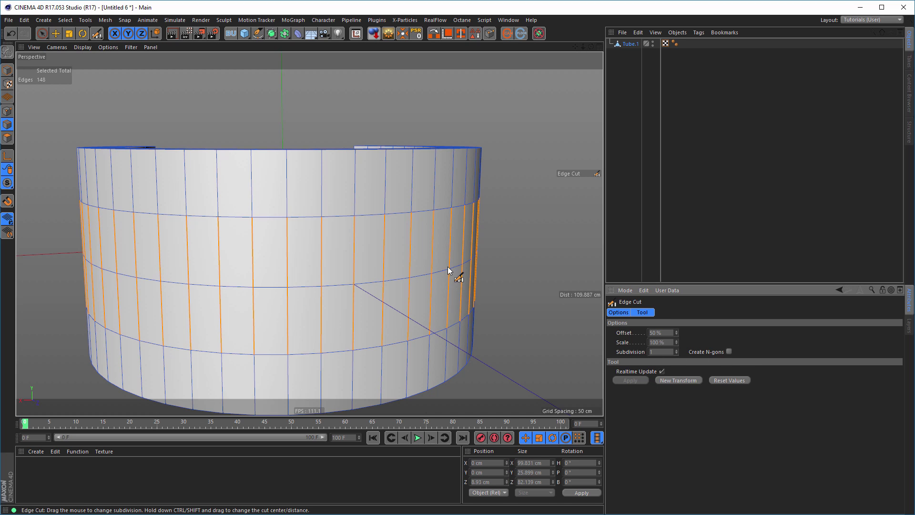
Try out a selection of the four-by-two polygon block at the tube's back
click(7, 139)
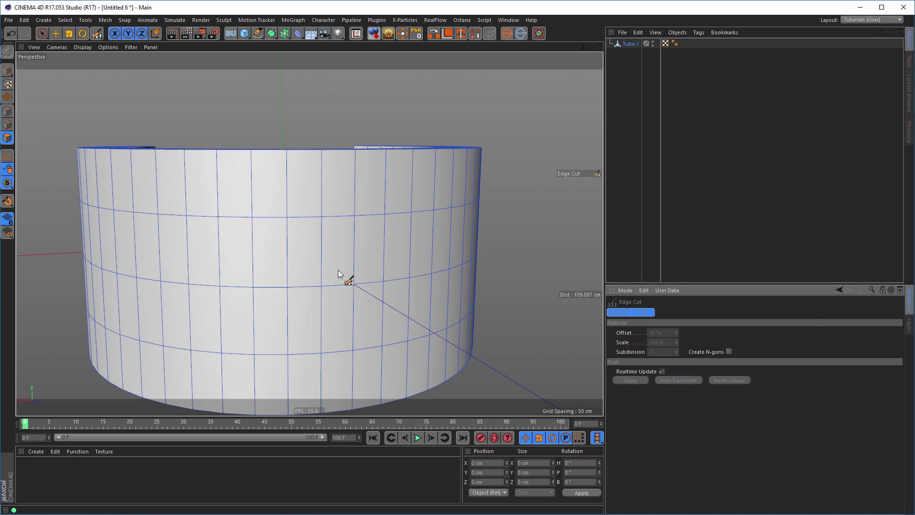
key(9)
mouse_move(382, 282)
alt+mouse_down()
mouse_move(409, 287)
mouse_move(306, 272)
mouse_move(398, 280)
alt+mouse_up()
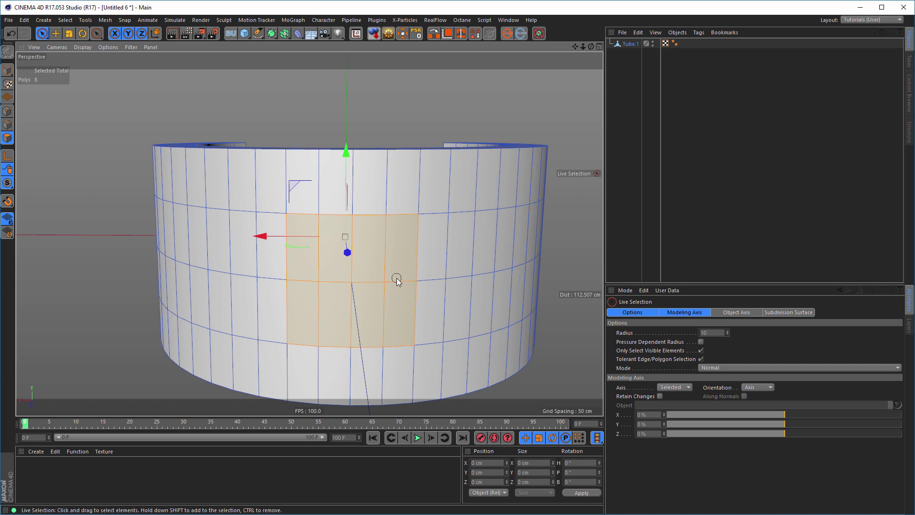
drag(325, 262, 317, 260)
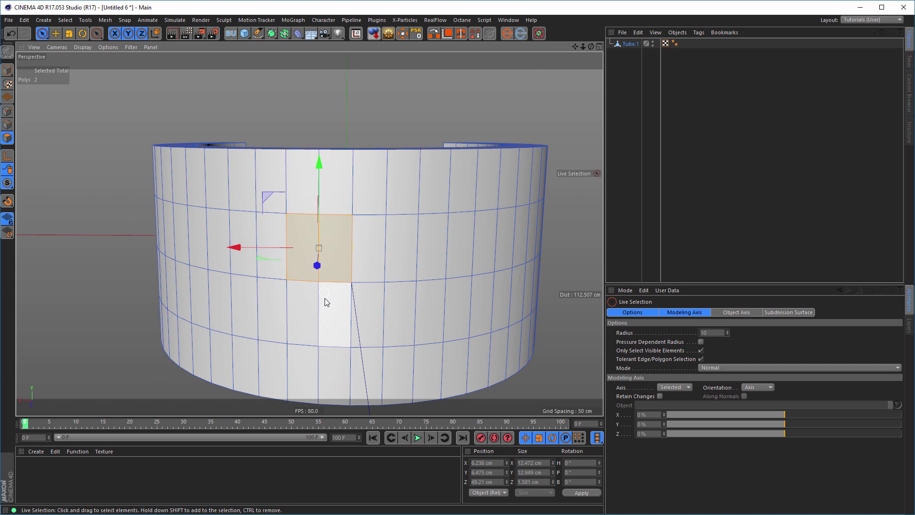
Select four alternate vertical edges inside the back block's middle band and dissolve them, leaving a two-by-two grid of larger faces
click(7, 125)
click(318, 260)
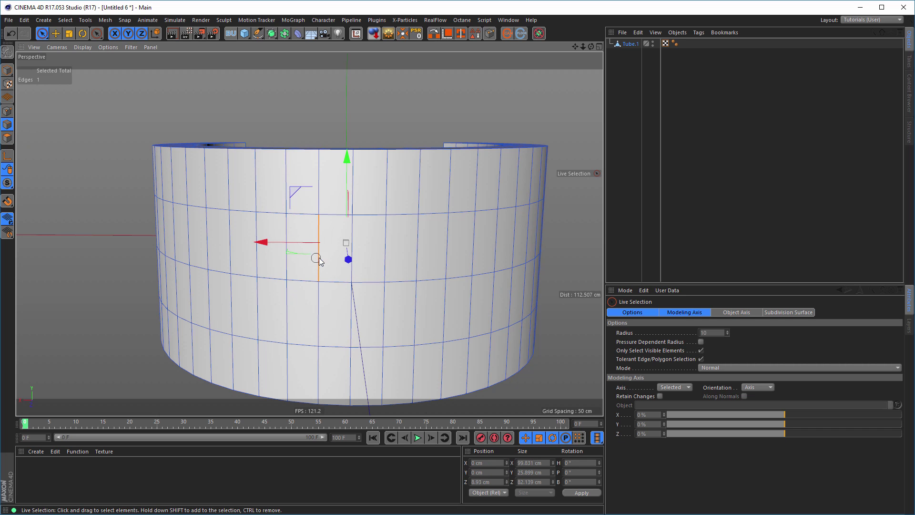
shift+click(326, 305)
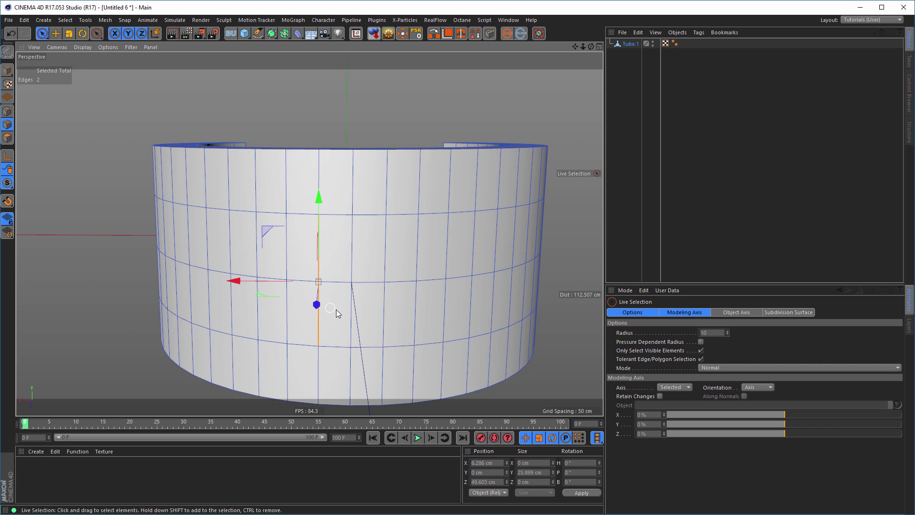
shift+click(381, 301)
right_click(419, 247)
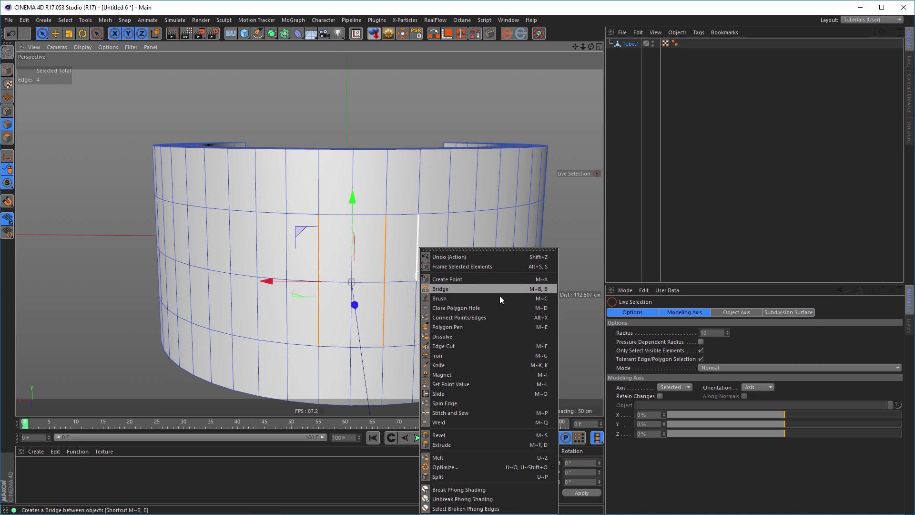
click(511, 334)
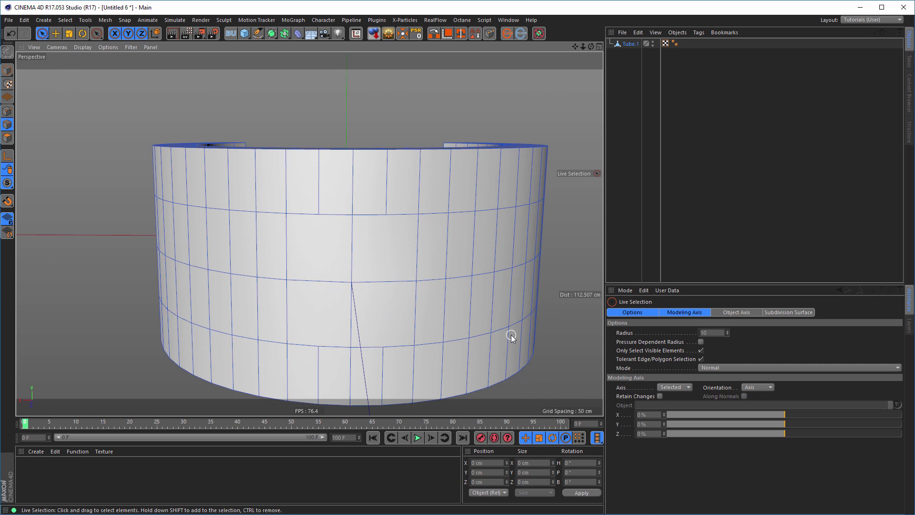
alt+drag(465, 315, 412, 303)
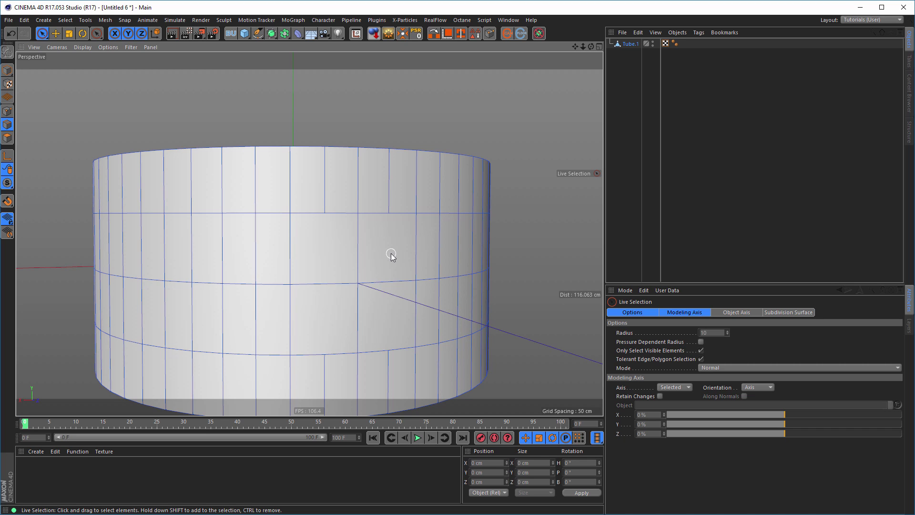
Knife-cut diagonals across the two-by-two face grid on the tube's back, joining all four corners to the centre point
key(k)
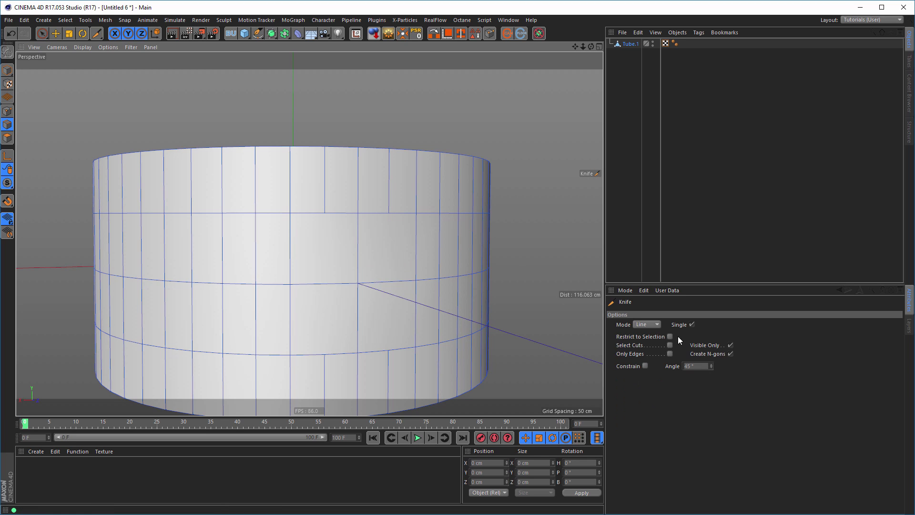
drag(290, 215, 355, 282)
mouse_move(414, 213)
mouse_down()
mouse_move(358, 281)
mouse_move(414, 345)
mouse_up()
drag(358, 284, 290, 355)
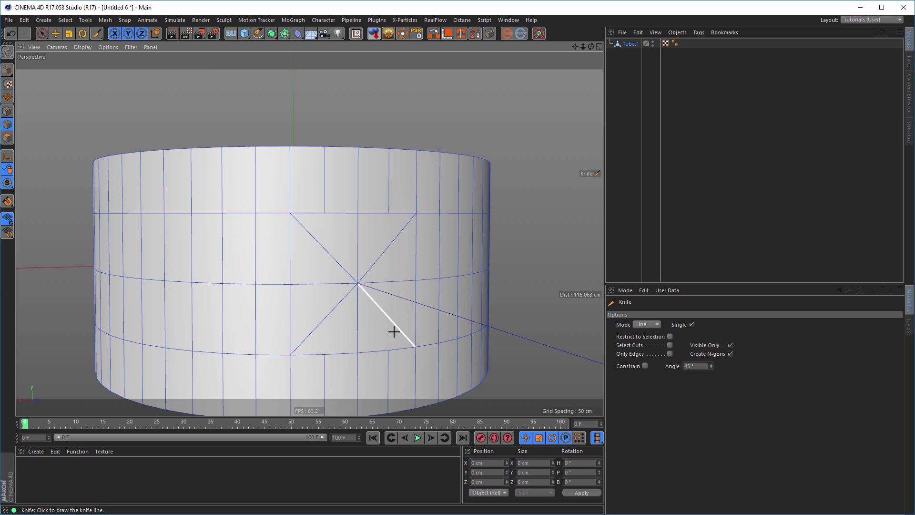
Select the centre point where the diagonals meet and bevel it into an octagonal face that nearly fills the grid
click(7, 111)
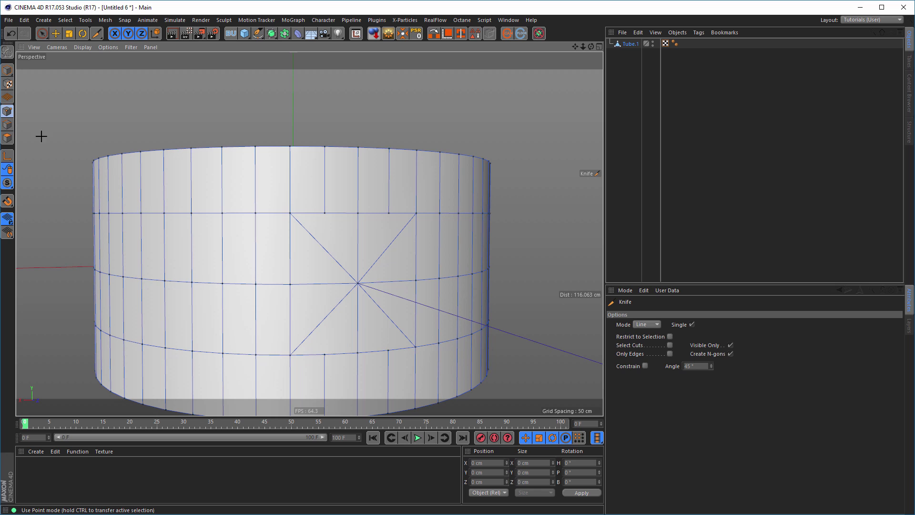
key(space)
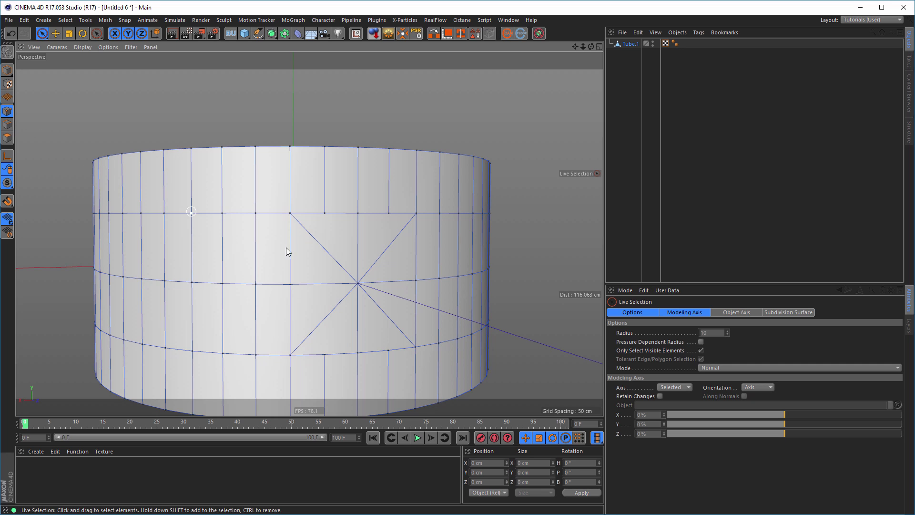
click(357, 283)
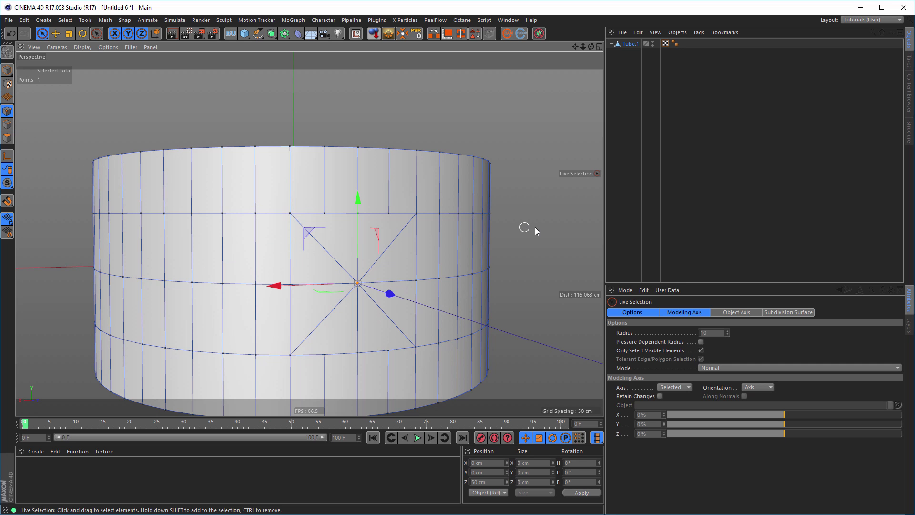
key(m)
key(s)
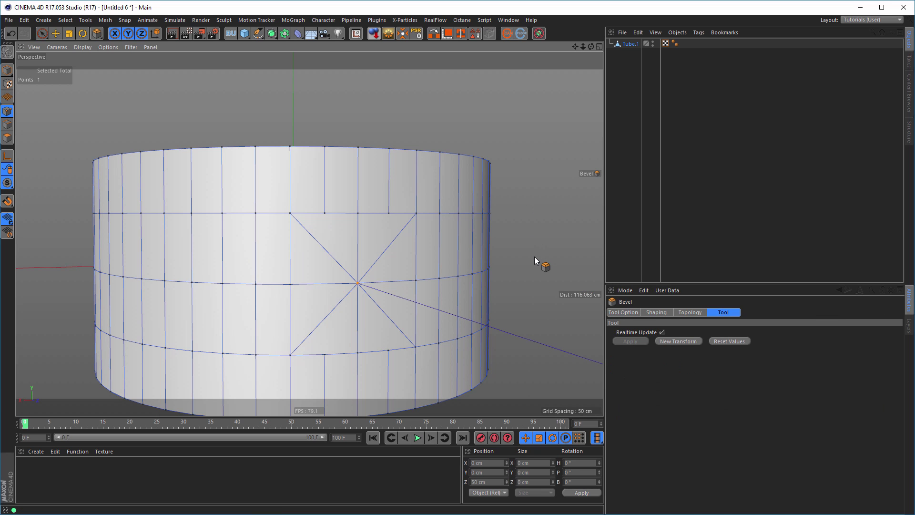
drag(534, 256, 553, 256)
alt+drag(464, 241, 429, 236)
alt+middle_drag(414, 214, 361, 161)
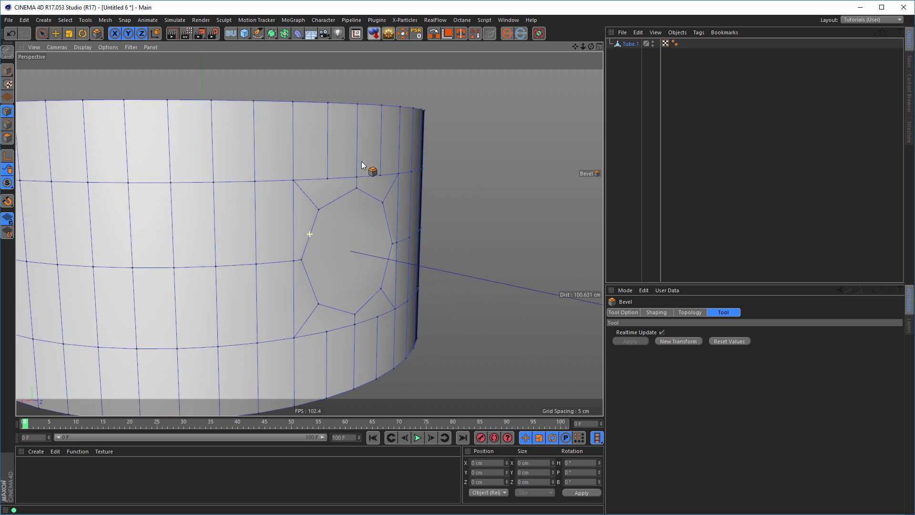
scroll(361, 161, down, 3)
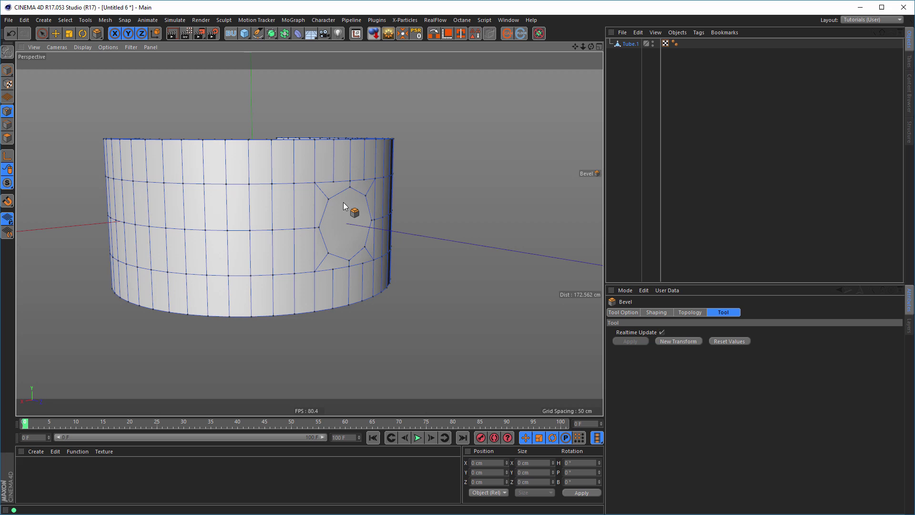
Select the octagonal face's polygons and extrude them backwards along Z into a long rod, ending at a Z position of about 130 cm
click(8, 138)
key(space)
drag(351, 217, 288, 200)
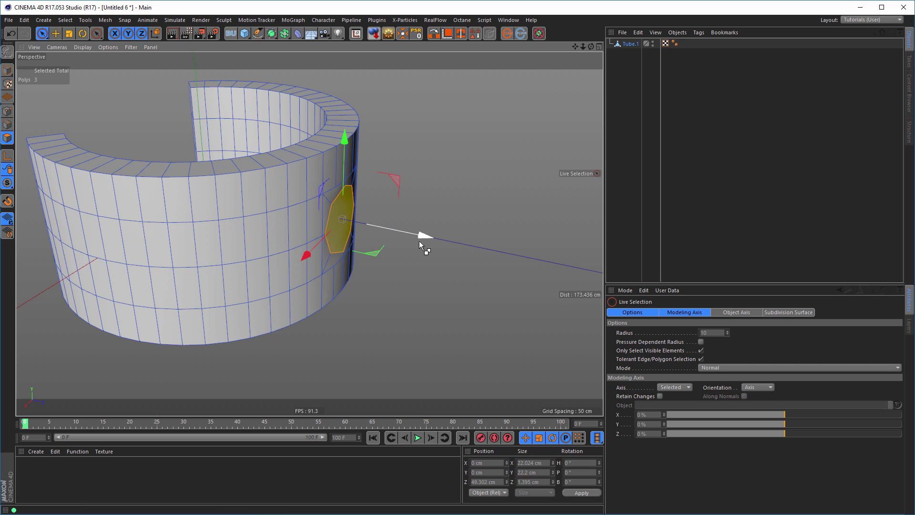
ctrl+drag(421, 236, 534, 260)
ctrl+drag(612, 276, 662, 287)
alt+middle_drag(352, 210, 238, 180)
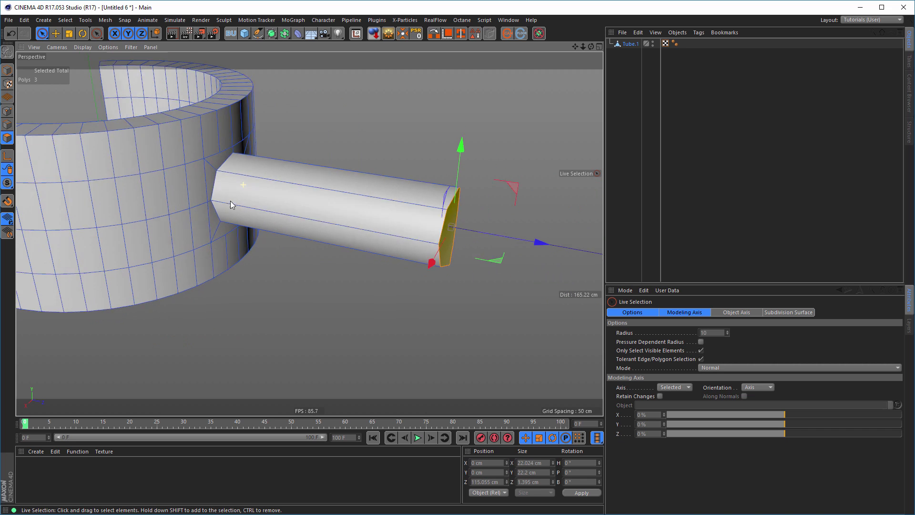
alt+drag(214, 213, 324, 219)
drag(536, 209, 595, 209)
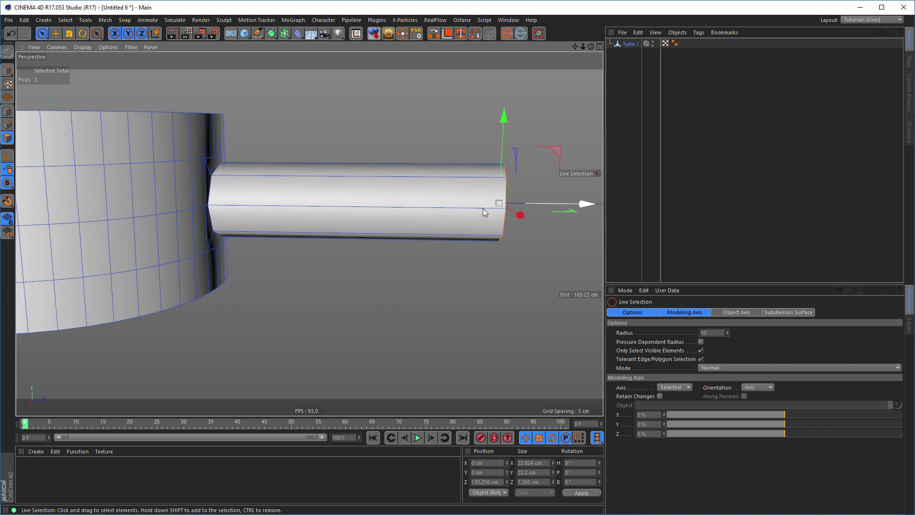
Open the Z size of the rod's end polygons for editing, and clear the polygon selection
alt+right_drag(404, 208, 366, 213)
alt+drag(366, 212, 413, 220)
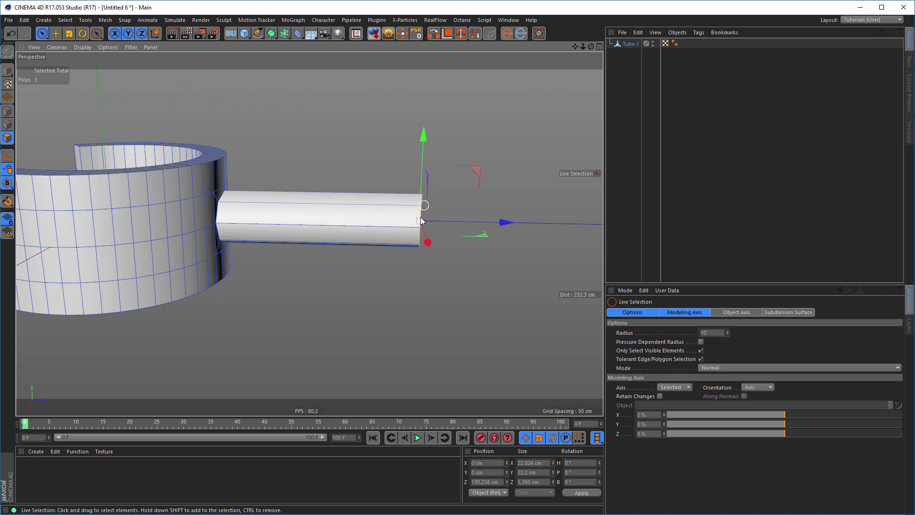
click(547, 483)
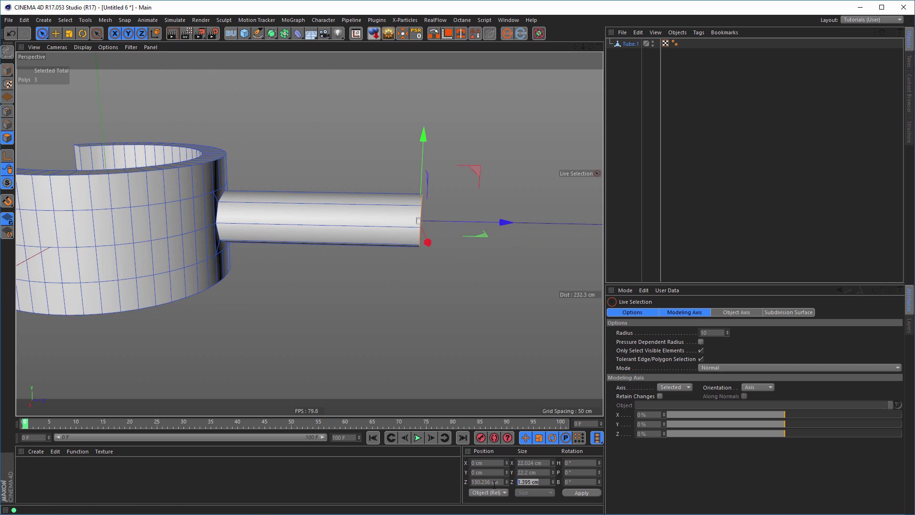
alt+drag(364, 247, 429, 232)
alt+middle_drag(254, 225, 295, 274)
click(292, 321)
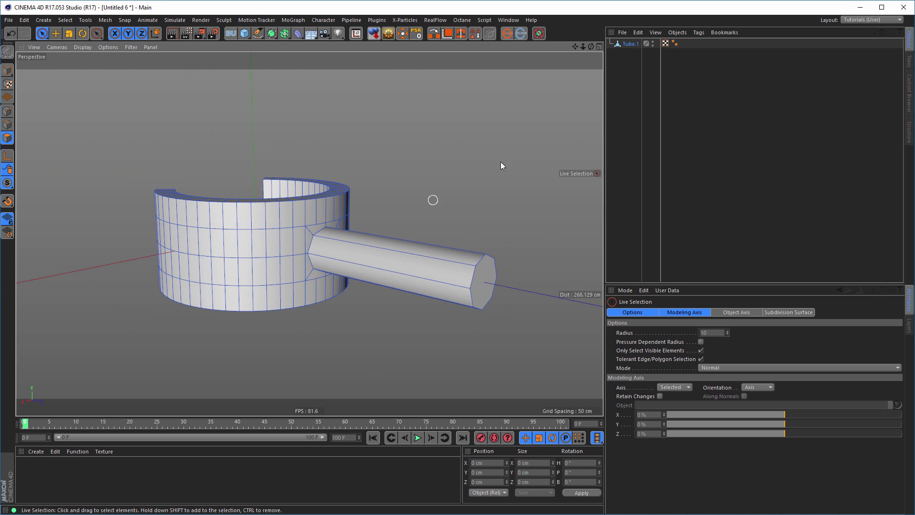
Select the whole Tube.1 object in Model mode and add a Bevel deformer as its child
click(630, 45)
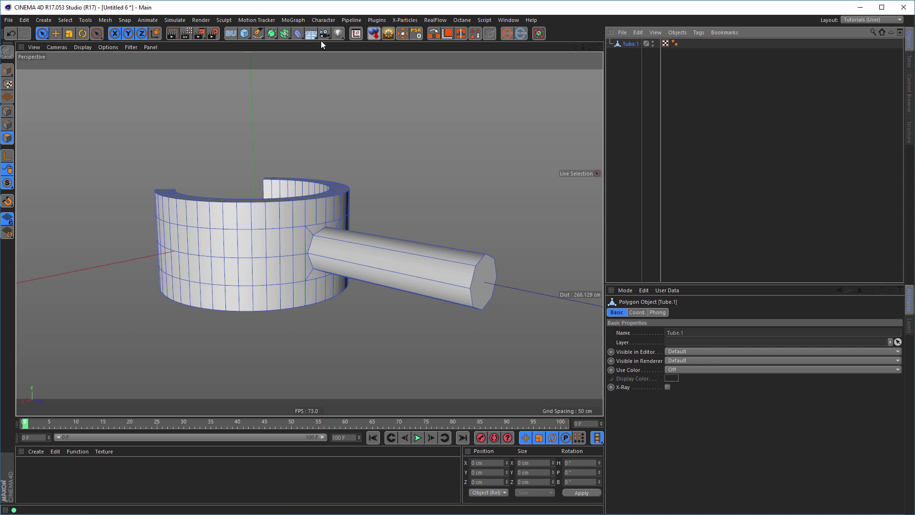
click(7, 70)
click(298, 33)
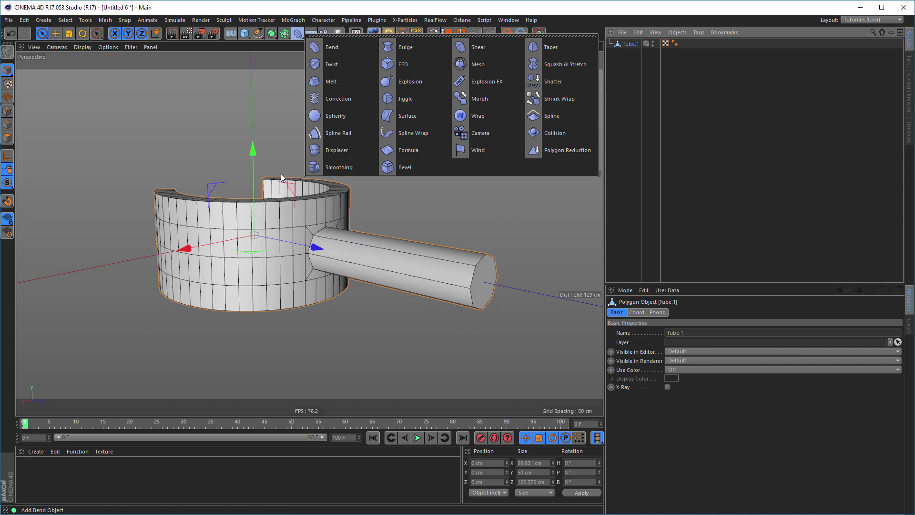
shift+click(397, 171)
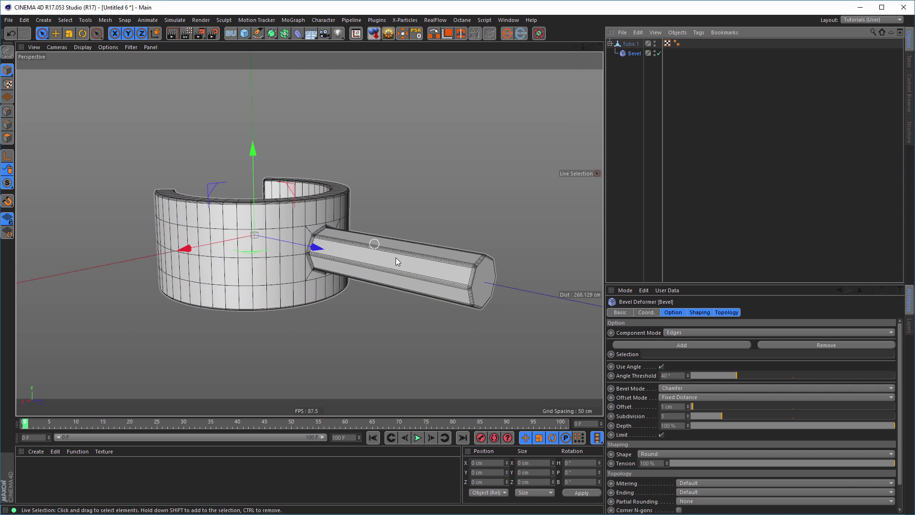
Examine the bevelled edges of the clip, its open ends and the rod junction from several angles
scroll(494, 273, up, 5)
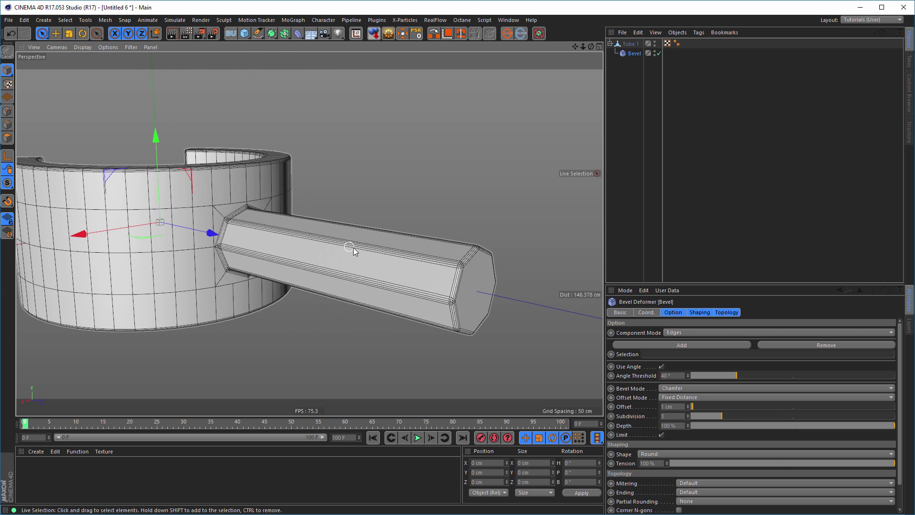
alt+drag(353, 248, 325, 221)
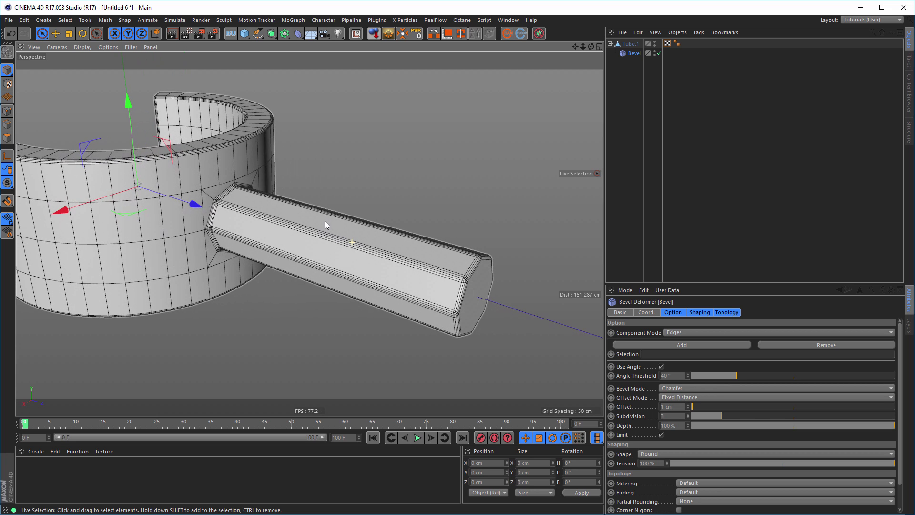
scroll(202, 210, down, 3)
alt+middle_drag(233, 213, 351, 208)
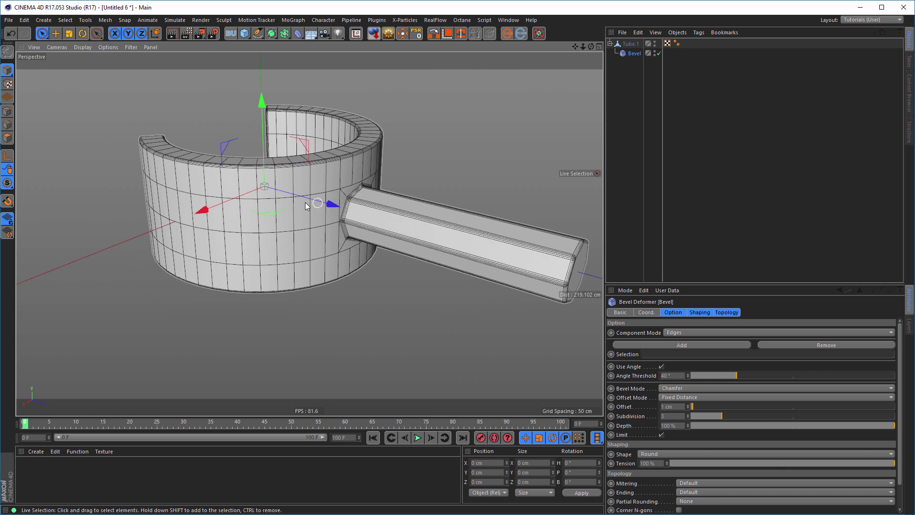
alt+drag(311, 202, 151, 209)
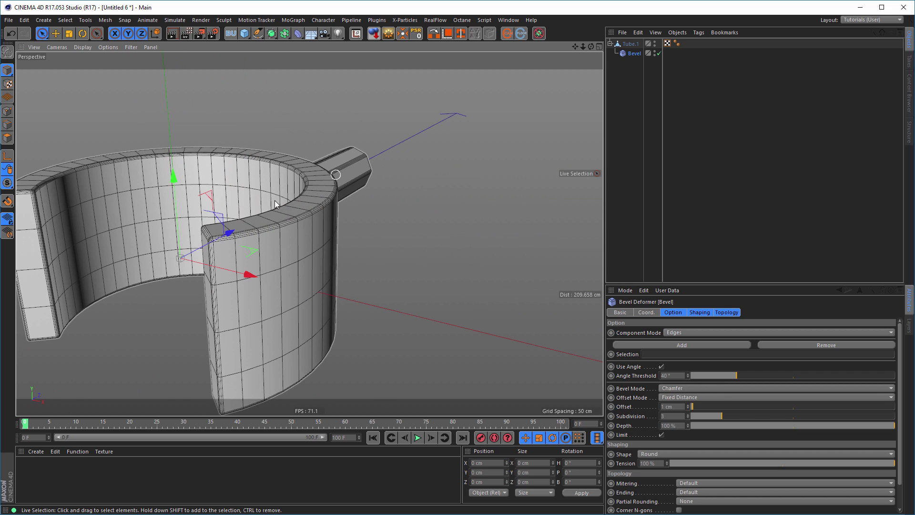
alt+drag(235, 242, 478, 232)
alt+middle_drag(423, 242, 298, 272)
alt+right_drag(386, 267, 457, 263)
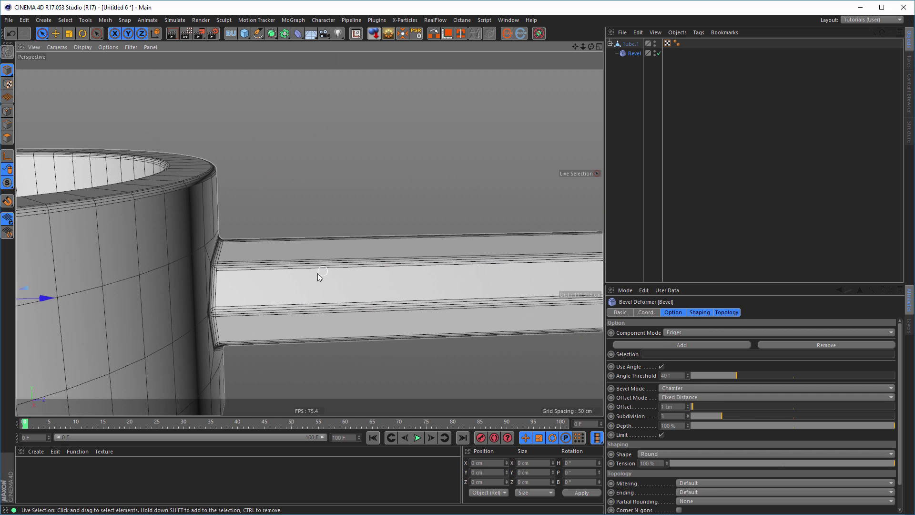
Try the Bevel deformer with Use Angle off, turn it back on, and try an angle threshold of 50°
click(661, 366)
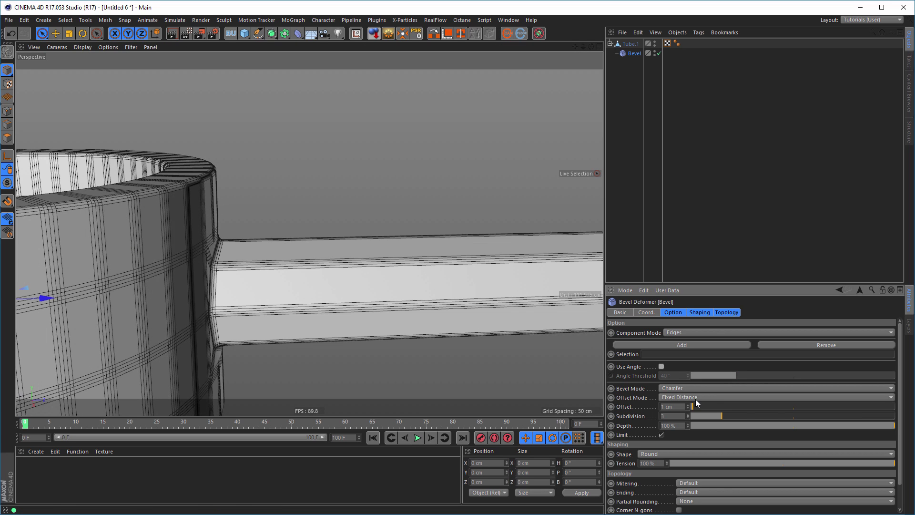
click(662, 366)
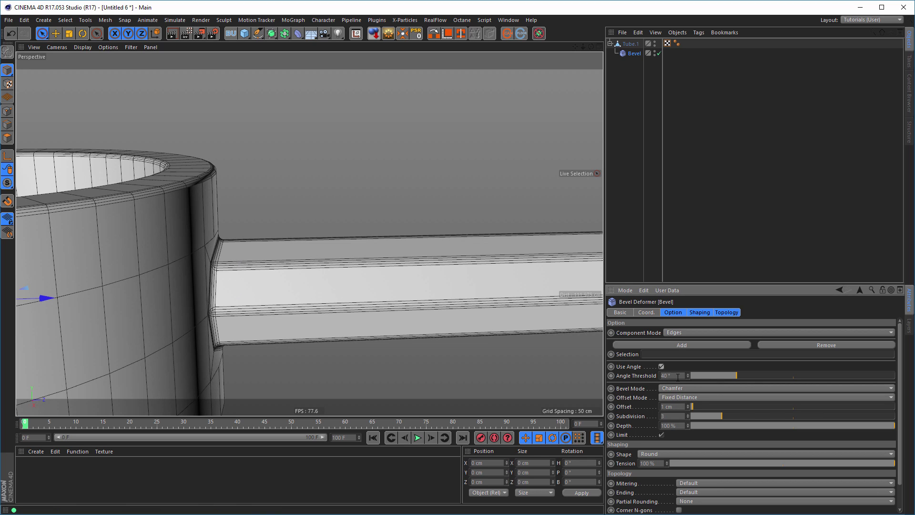
drag(737, 377, 745, 376)
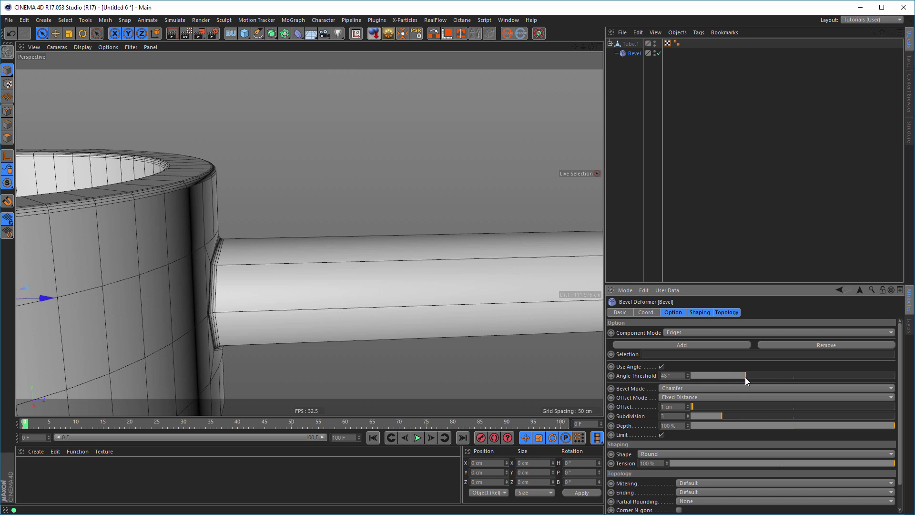
alt+right_drag(351, 280, 281, 285)
alt+drag(347, 285, 389, 293)
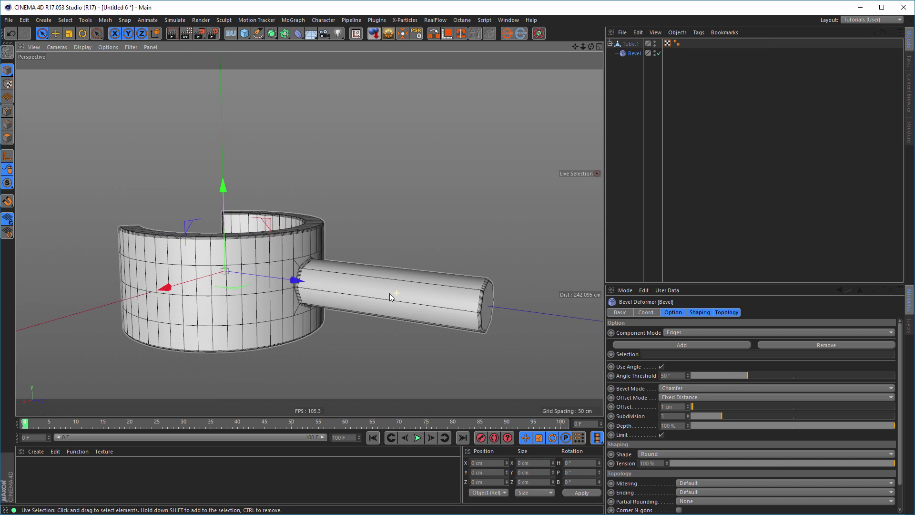
alt+right_drag(390, 293, 428, 290)
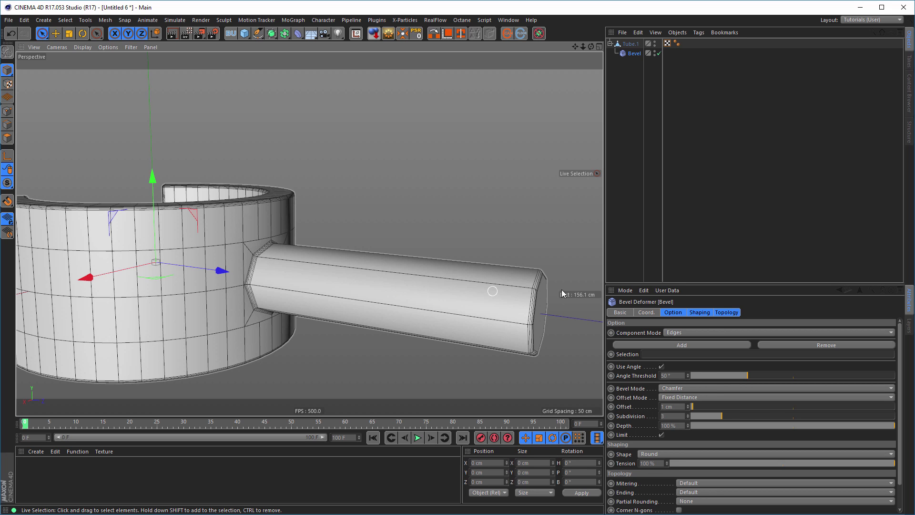
Set the Bevel deformer's angle threshold to 35°
drag(733, 373, 717, 370)
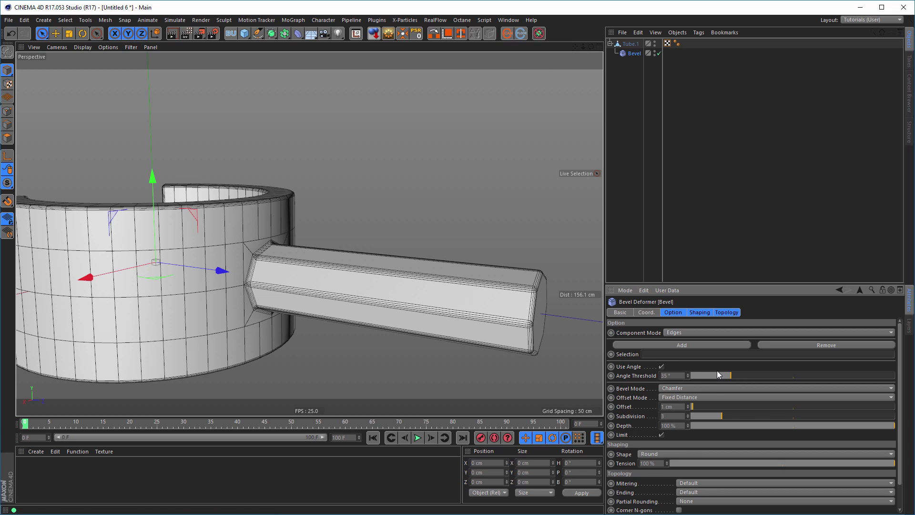
scroll(407, 268, down, 5)
alt+drag(407, 268, 186, 246)
Rename the Tube.1 object as Holder
double_click(631, 44)
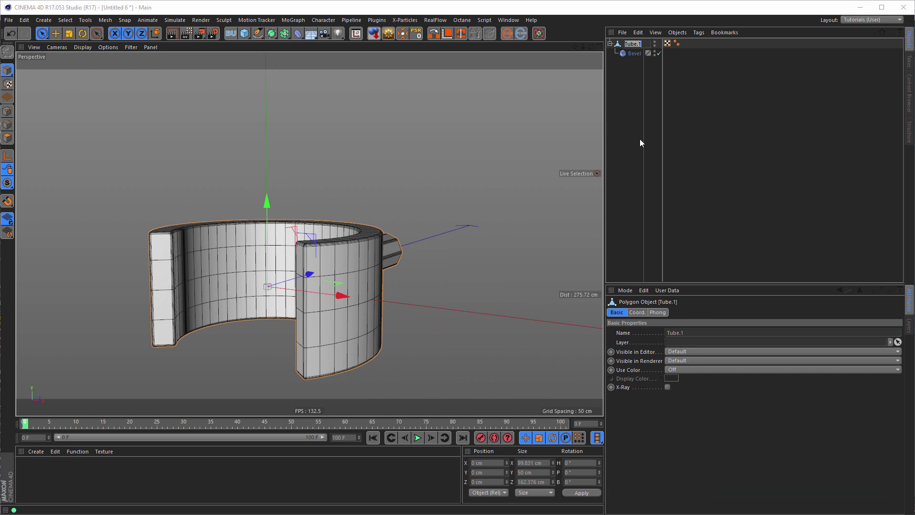
text(Holder)
key(Return)
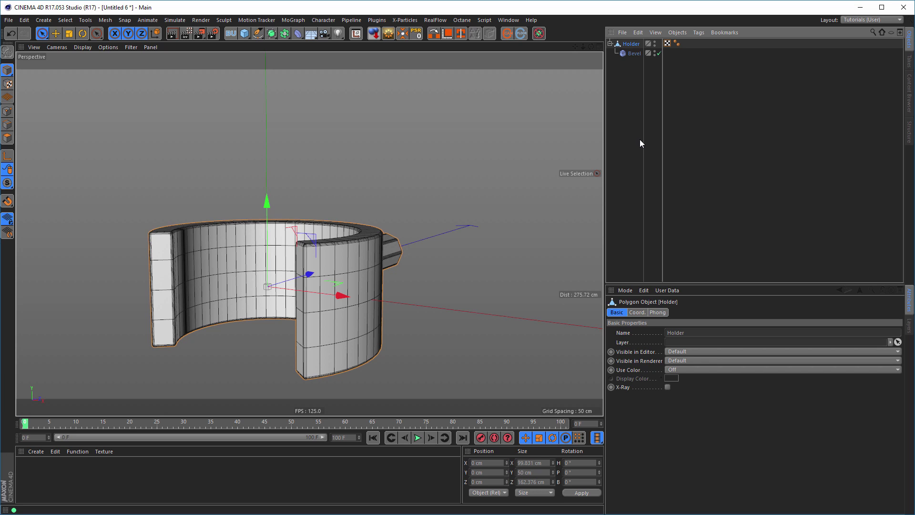
Copy the Holder into the neon.c4d project, collapse its hierarchy, and show all four views
key(v)
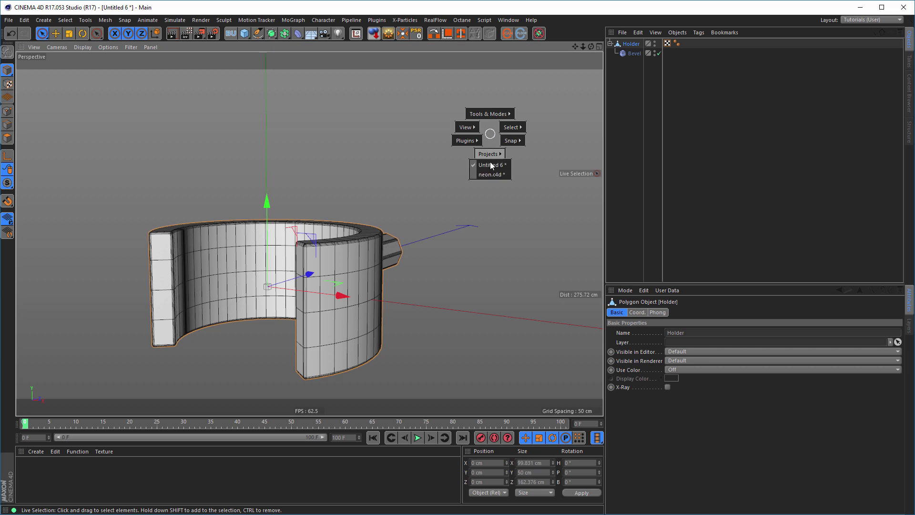
click(493, 176)
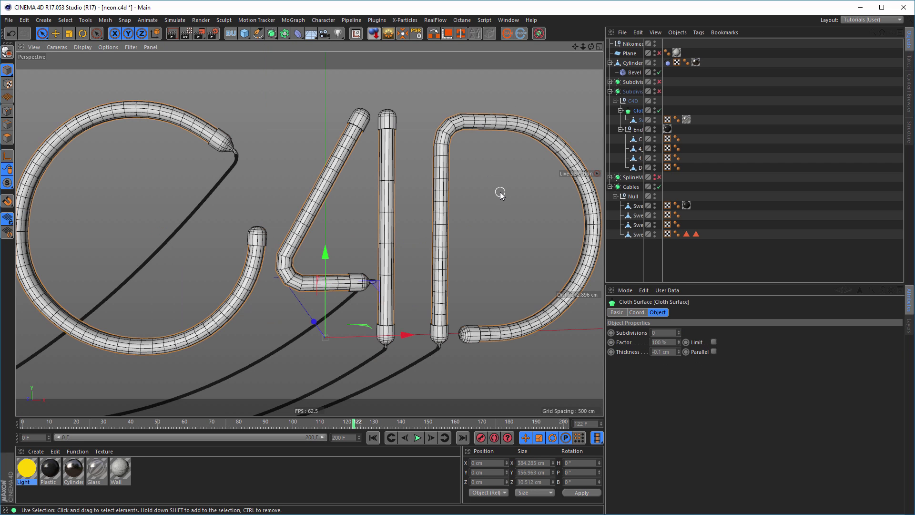
key(ctrl+v)
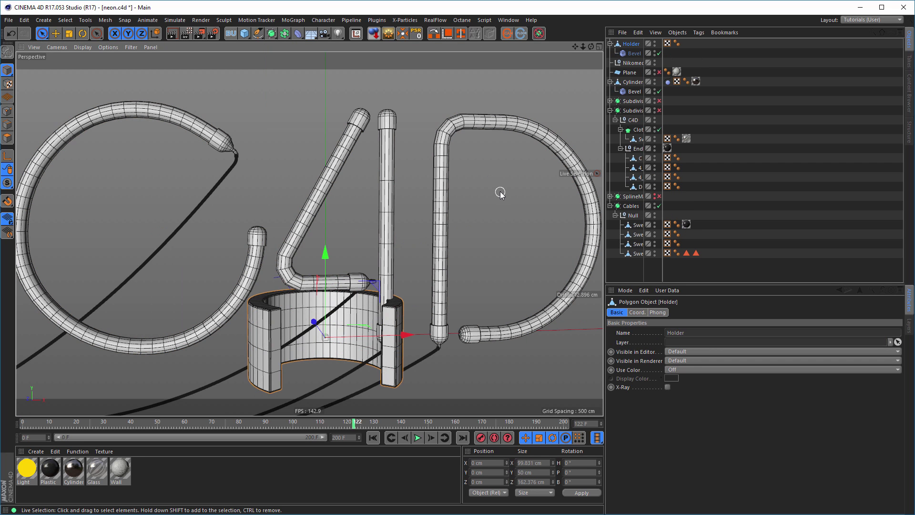
click(610, 43)
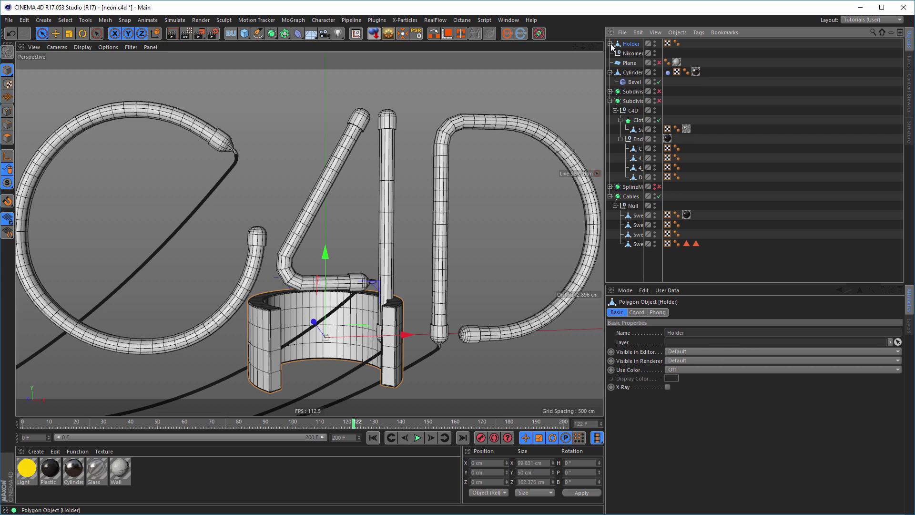
middle_click(375, 308)
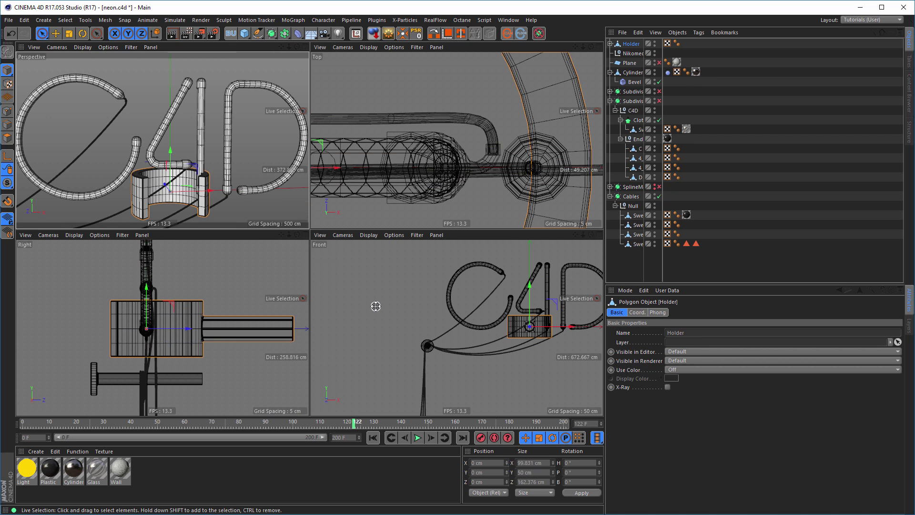
Position the Holder in the front view over the upper part of the 4's vertical tube, at about X 40.6 cm, Y 117 cm
middle_click(375, 306)
alt+middle_drag(393, 246, 293, 287)
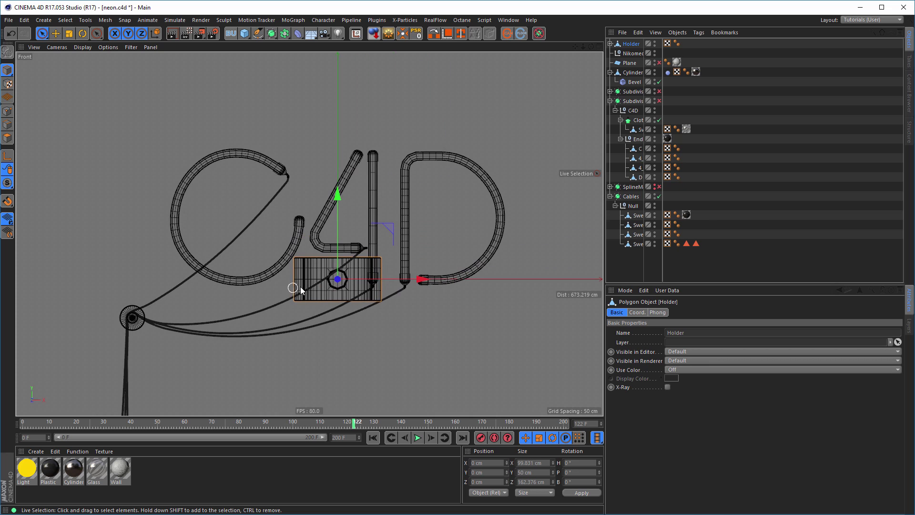
alt+right_drag(335, 279, 372, 265)
alt+middle_drag(372, 266, 291, 306)
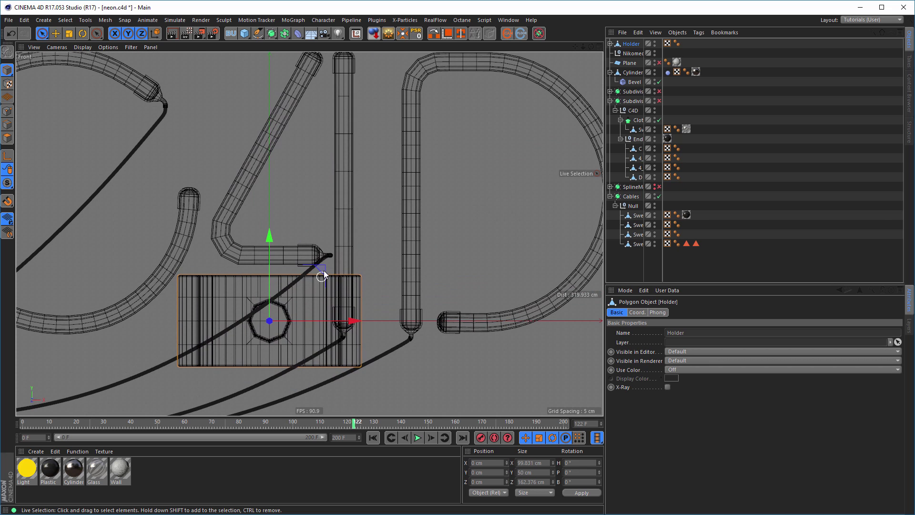
drag(323, 273, 387, 71)
scroll(379, 228, up, 8)
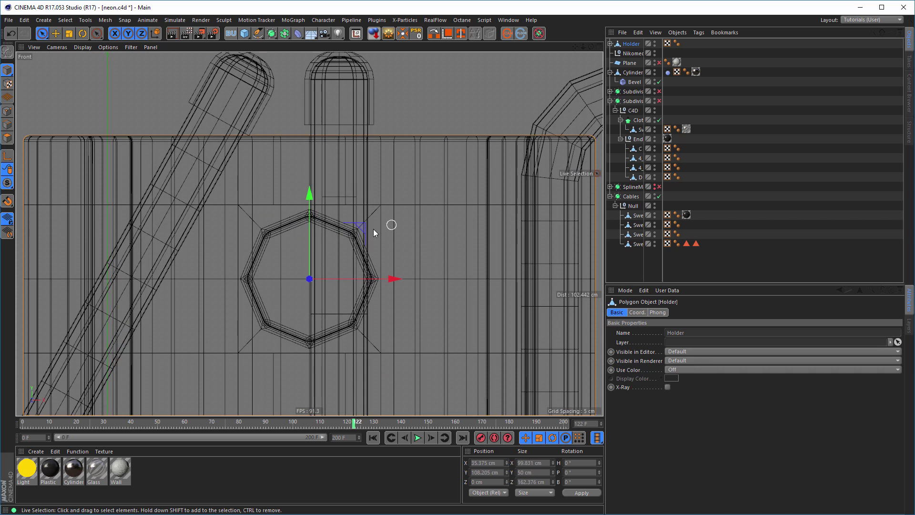
drag(361, 226, 391, 175)
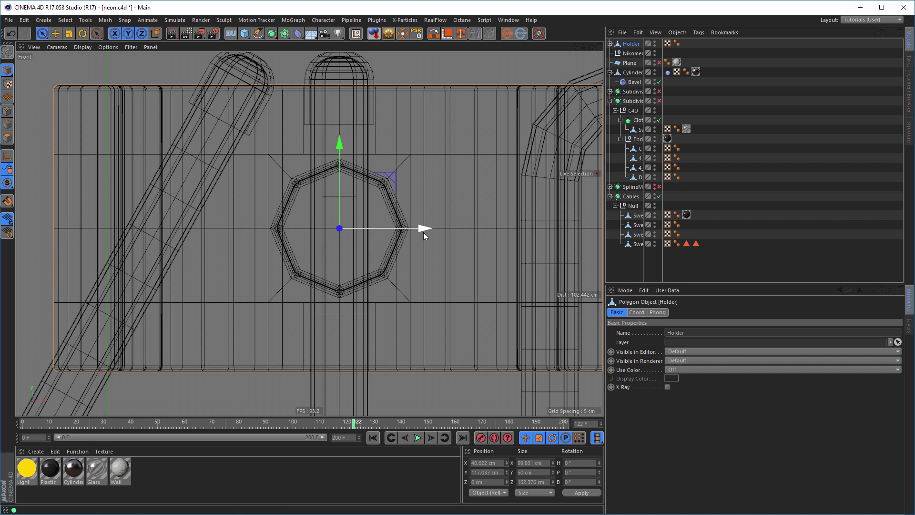
Move the Holder's axis to the free end of its rod using Axis Center with Z at 100% and Auto Update on
key(t)
middle_click(451, 211)
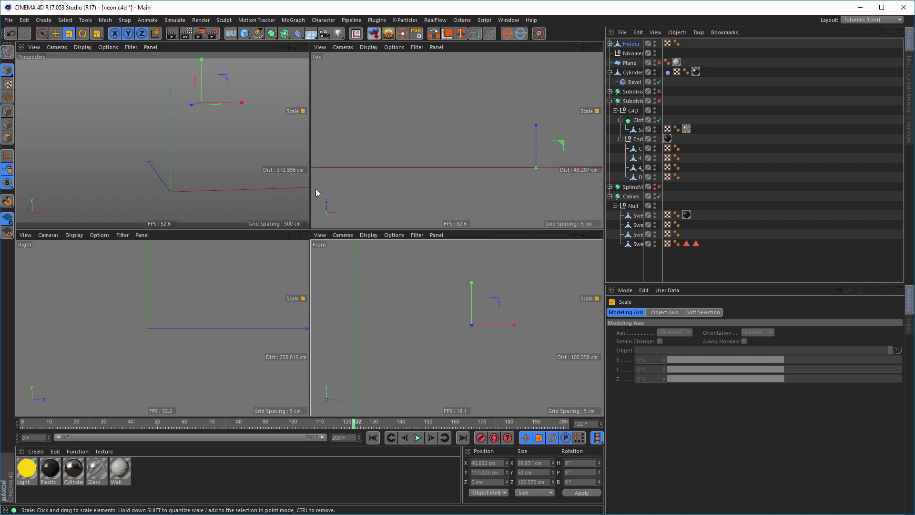
middle_click(270, 174)
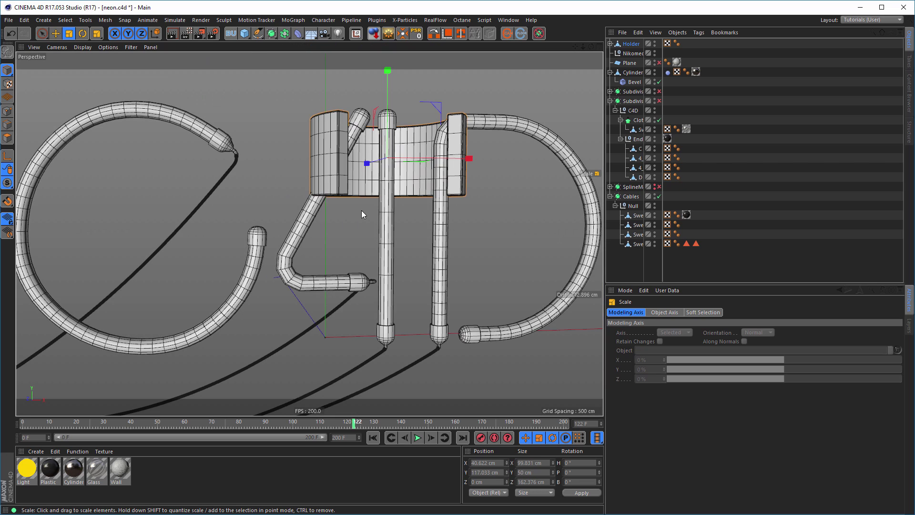
alt+drag(362, 210, 522, 176)
alt+middle_drag(522, 177, 267, 247)
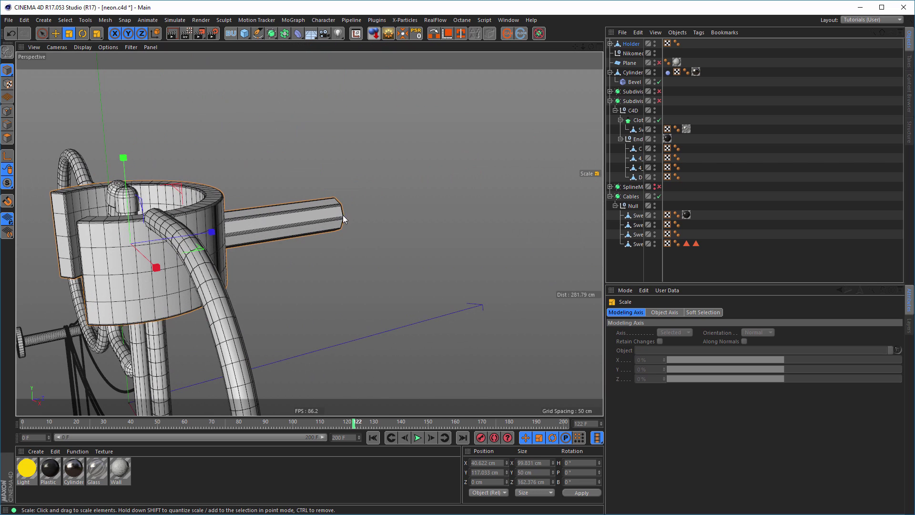
alt+middle_drag(207, 213, 232, 267)
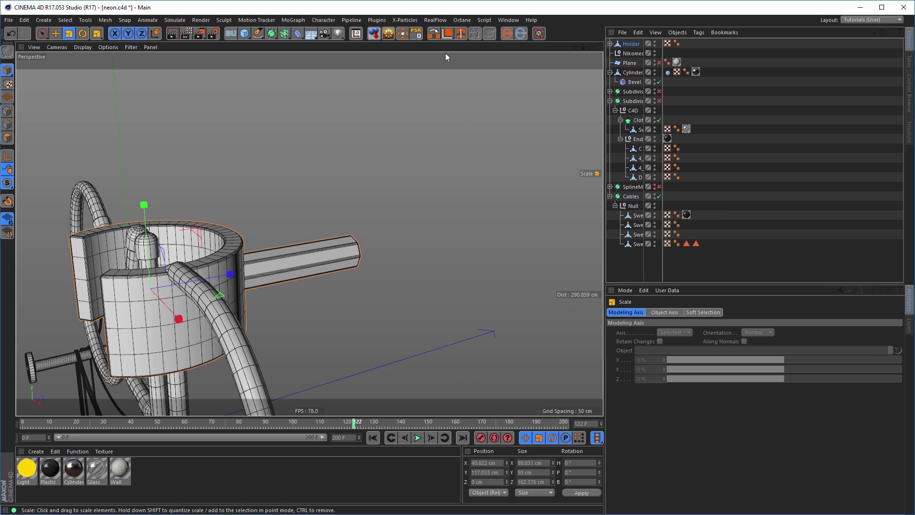
click(356, 35)
drag(355, 14, 429, 82)
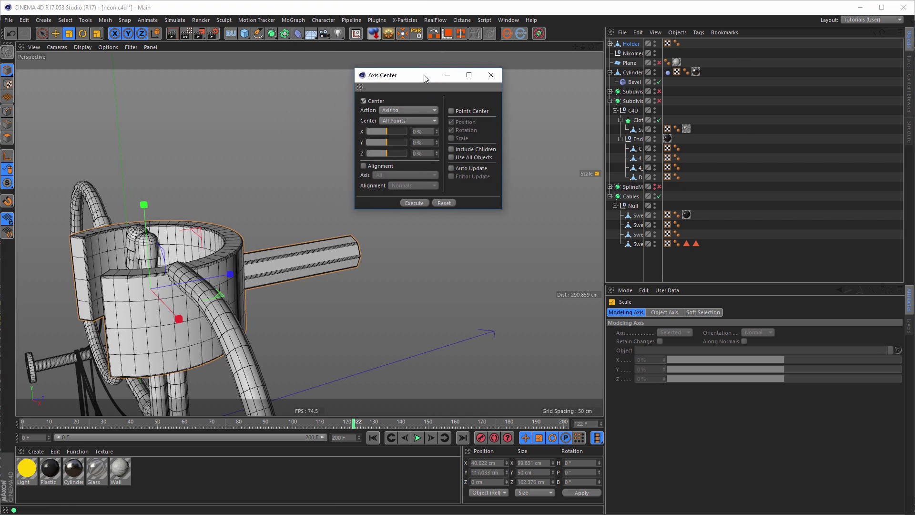
click(105, 20)
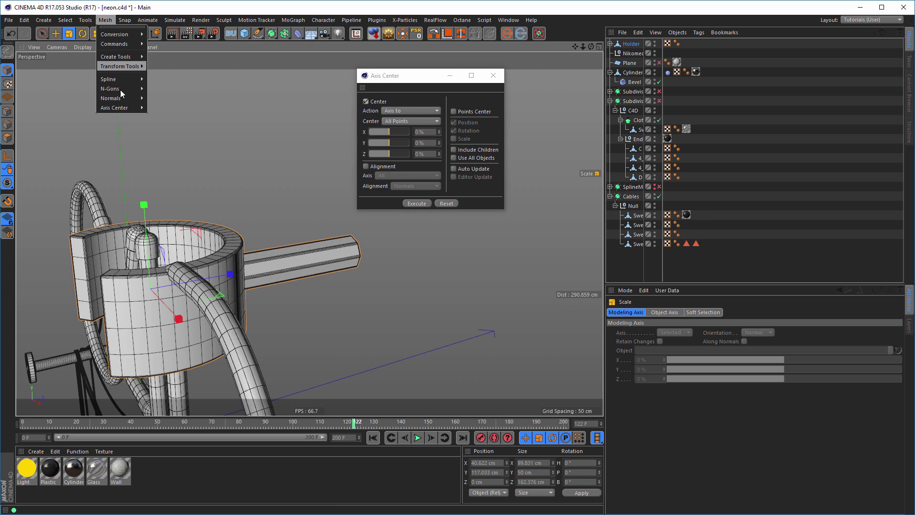
click(145, 7)
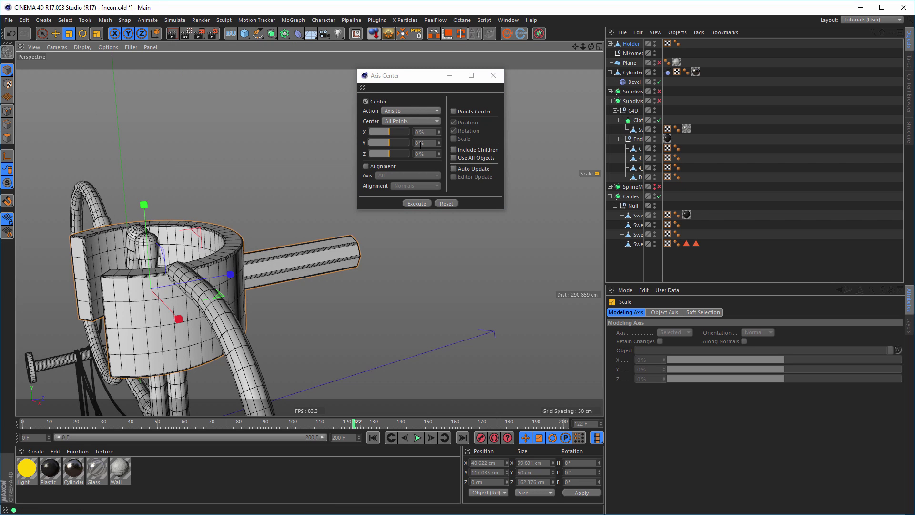
drag(388, 154, 432, 176)
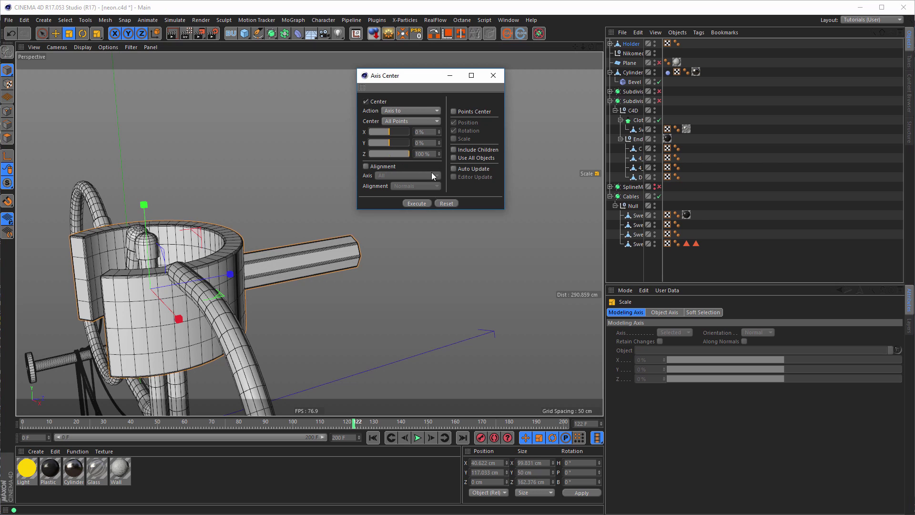
click(453, 168)
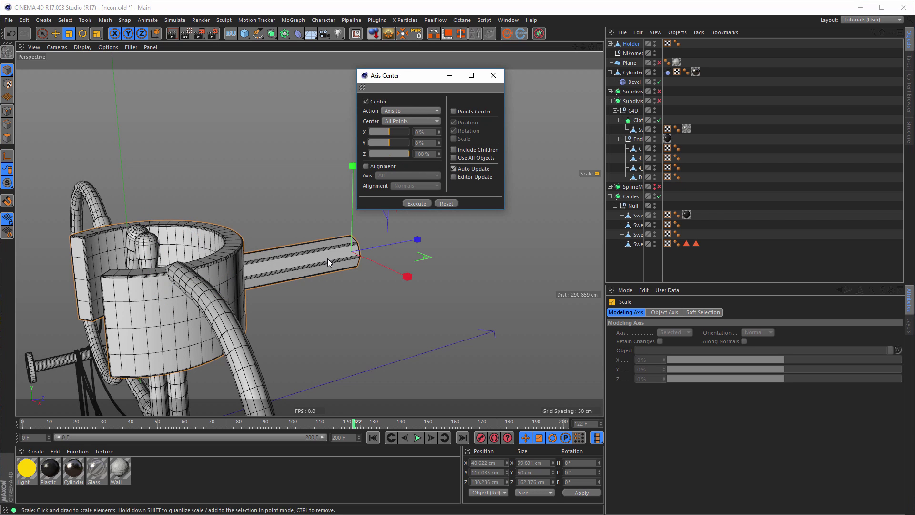
click(499, 77)
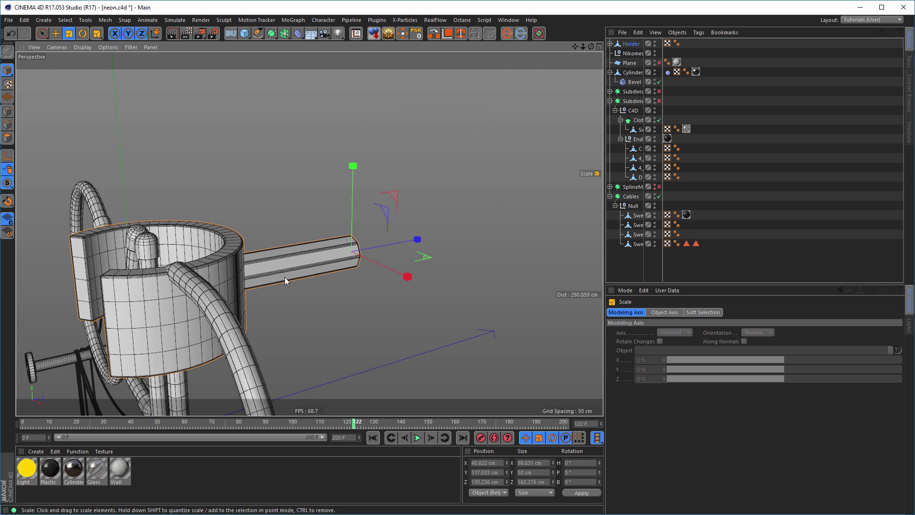
Scale the Holder down uniformly to about 13.2 × 6.6 × 21.4 cm to suit the tube's thickness
scroll(284, 277, down, 5)
key(o)
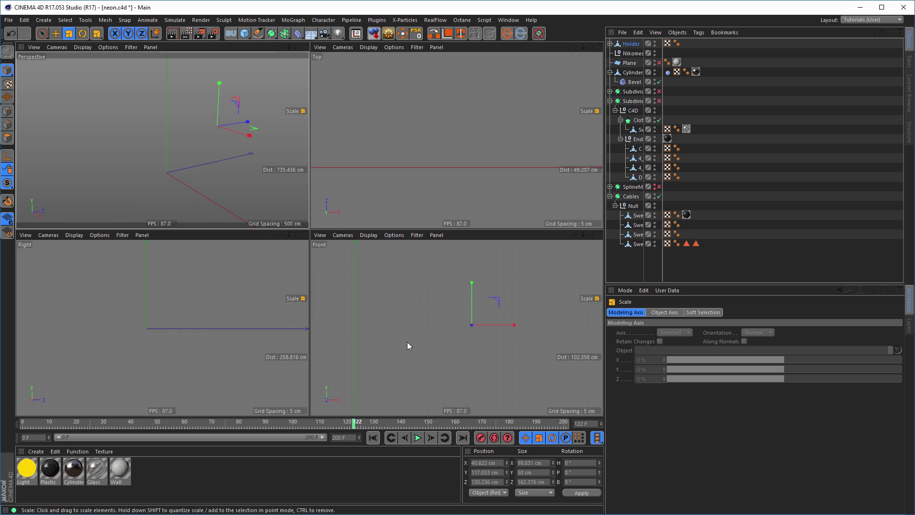
middle_click(407, 342)
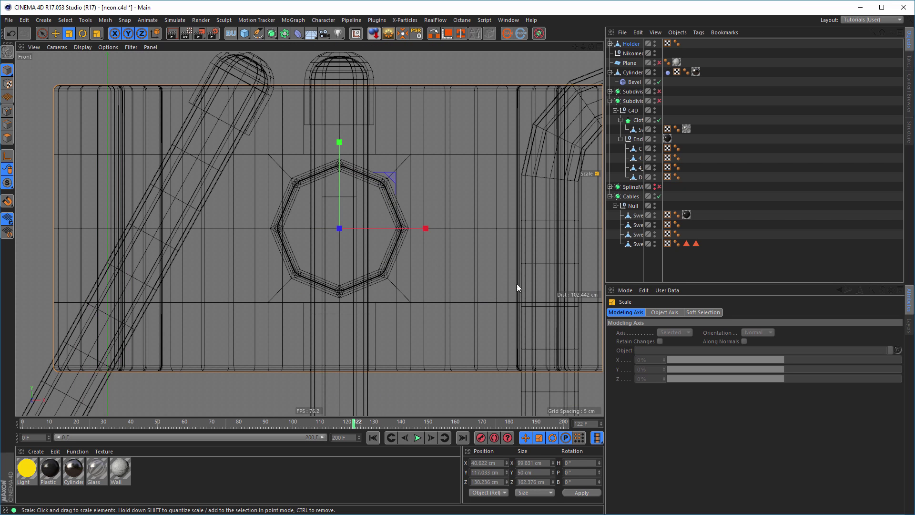
drag(517, 284, 195, 372)
Move the Holder along Z to about 16.9 cm so its clip wraps around the 4's vertical tube
middle_click(188, 218)
middle_click(215, 191)
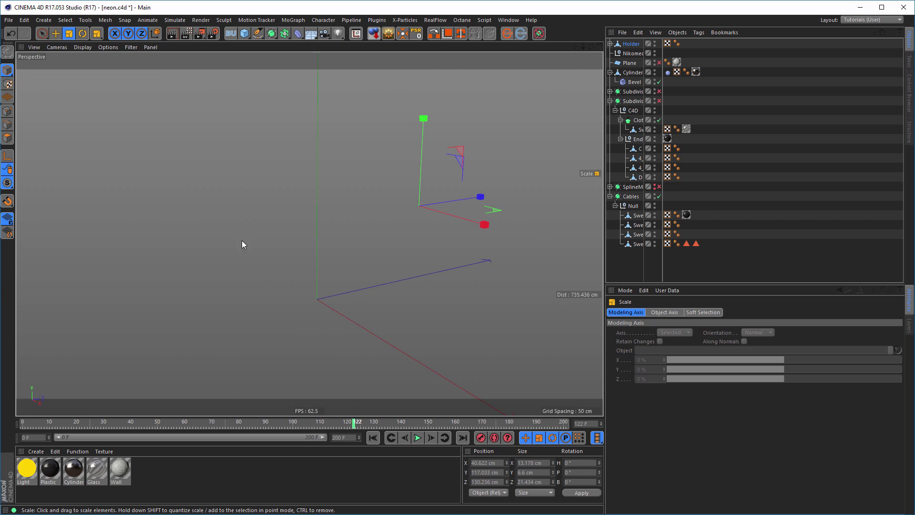
alt+right_drag(340, 250, 376, 216)
alt+middle_drag(376, 217, 361, 274)
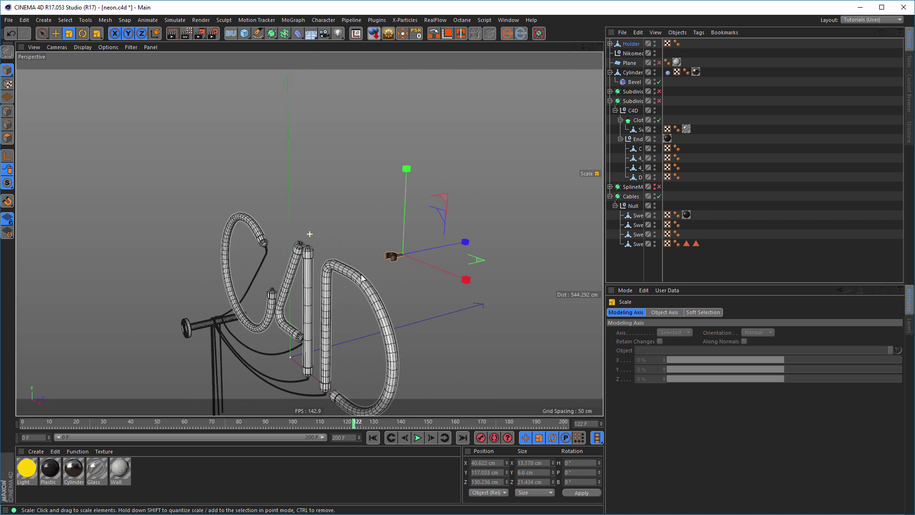
alt+right_drag(361, 274, 400, 269)
key(e)
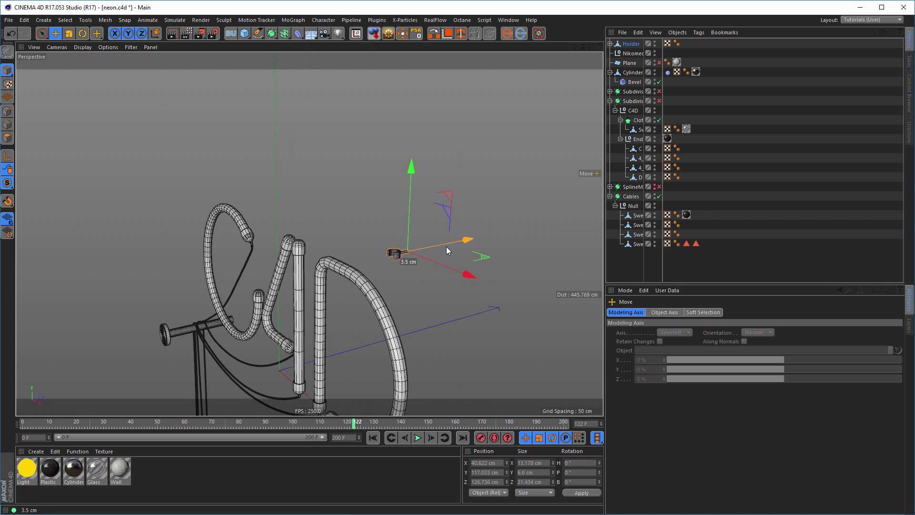
drag(477, 244, 387, 271)
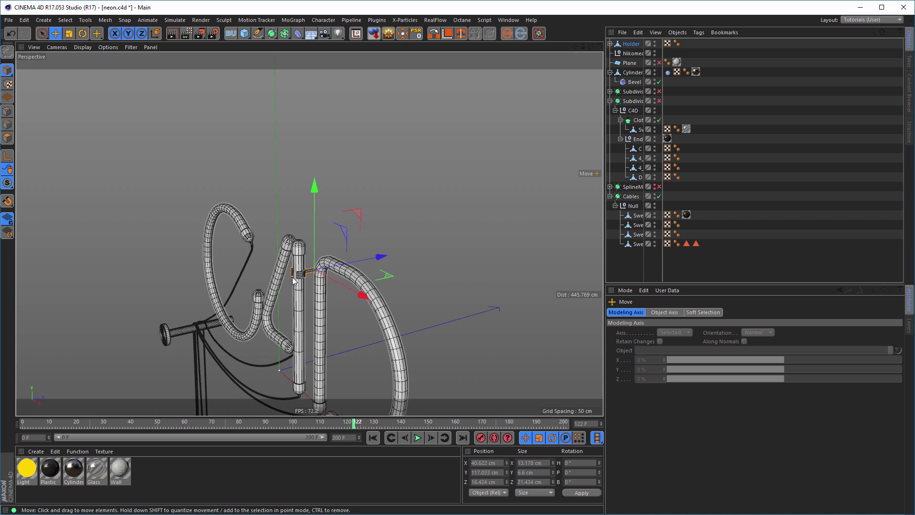
alt+right_drag(387, 270, 426, 267)
alt+middle_drag(426, 267, 370, 284)
alt+right_drag(392, 286, 440, 274)
drag(512, 299, 516, 298)
Center the Holder's axis on its geometry and scale it down to about 12.4 × 6.2 × 20.2 cm for a tighter fit
alt+drag(322, 309, 344, 205)
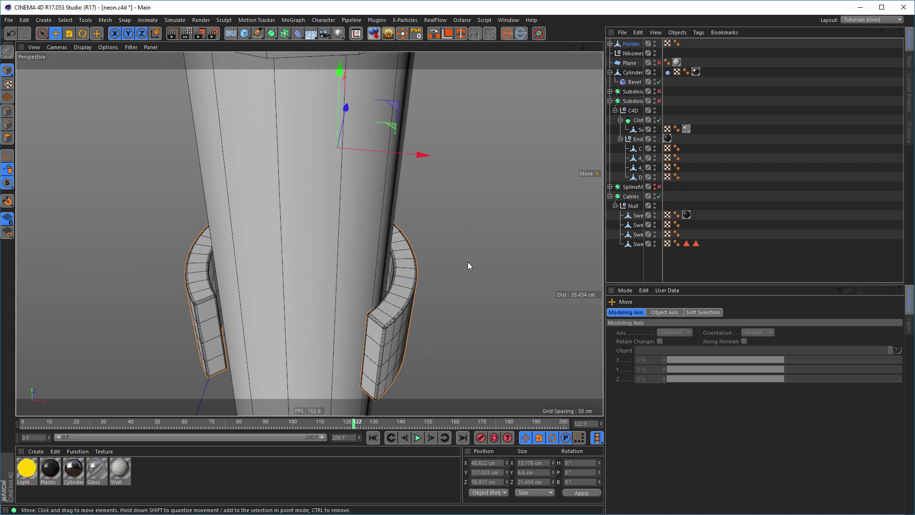
key(r)
key(t)
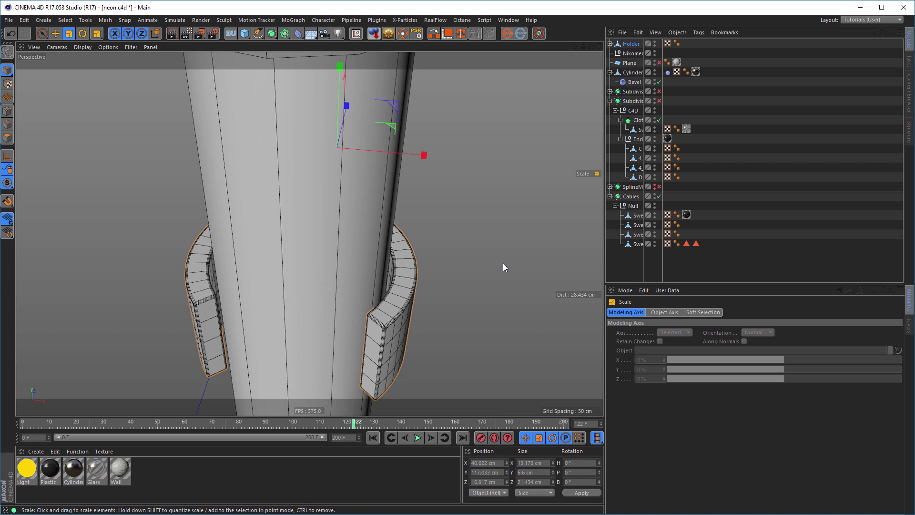
alt+drag(423, 268, 466, 282)
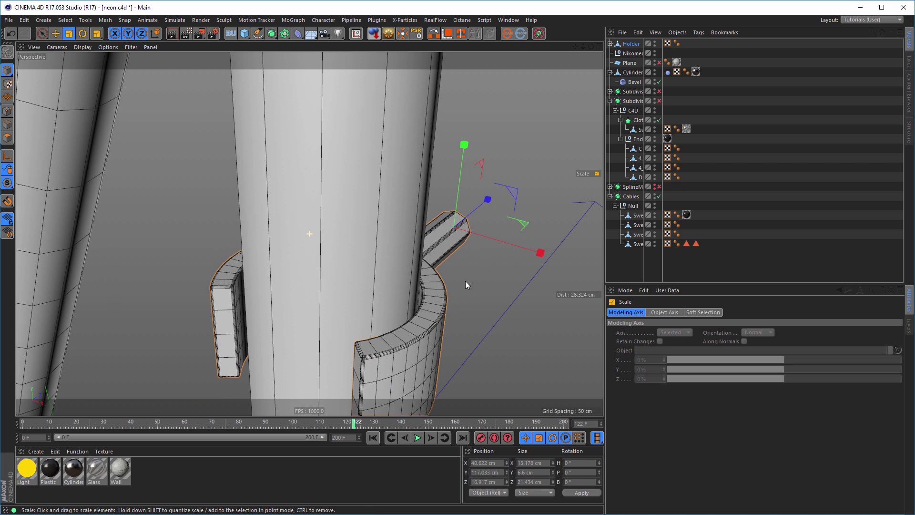
click(399, 36)
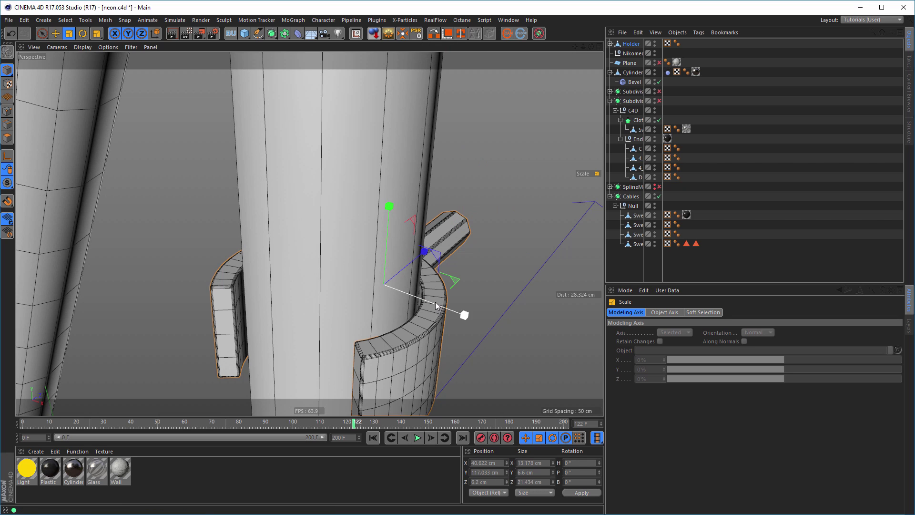
drag(517, 273, 483, 282)
Enable the wall Plane and inspect where the Holder's rod meets it
alt+right_drag(428, 285, 361, 298)
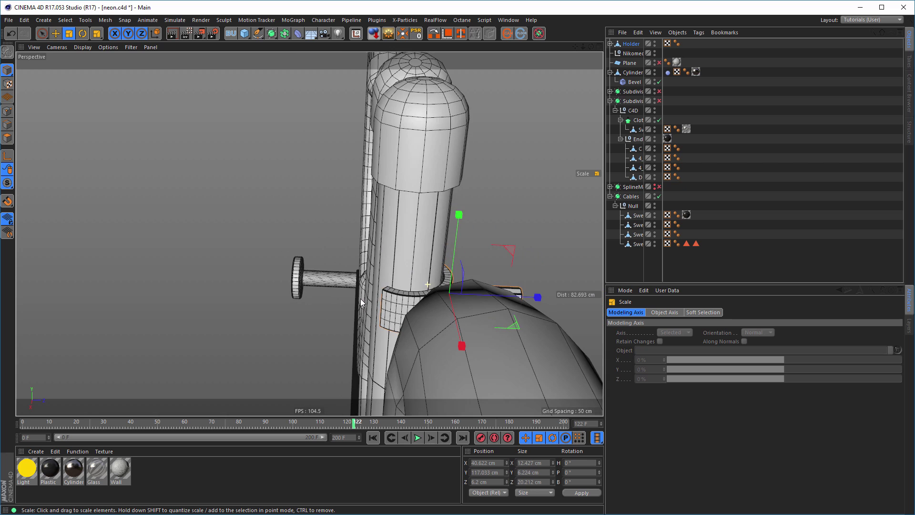
alt+middle_drag(415, 291, 379, 232)
alt+drag(376, 234, 296, 242)
alt+middle_drag(296, 241, 476, 235)
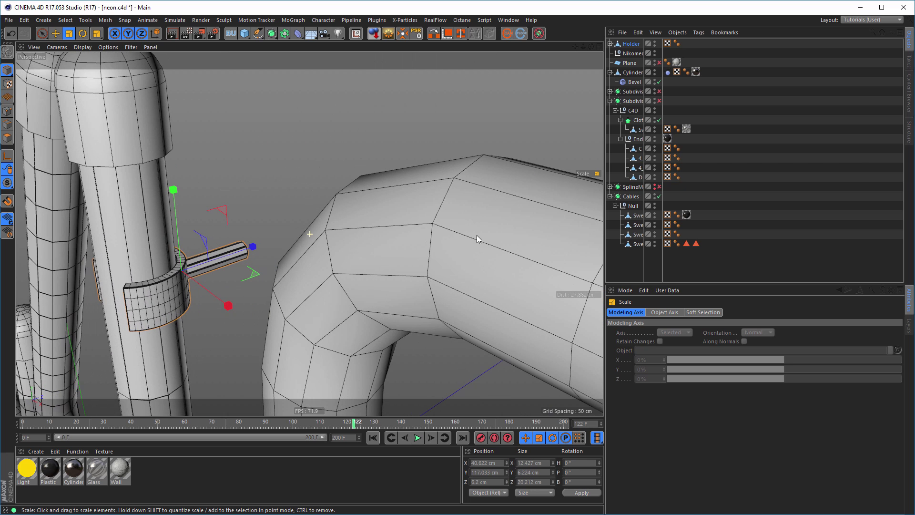
click(659, 63)
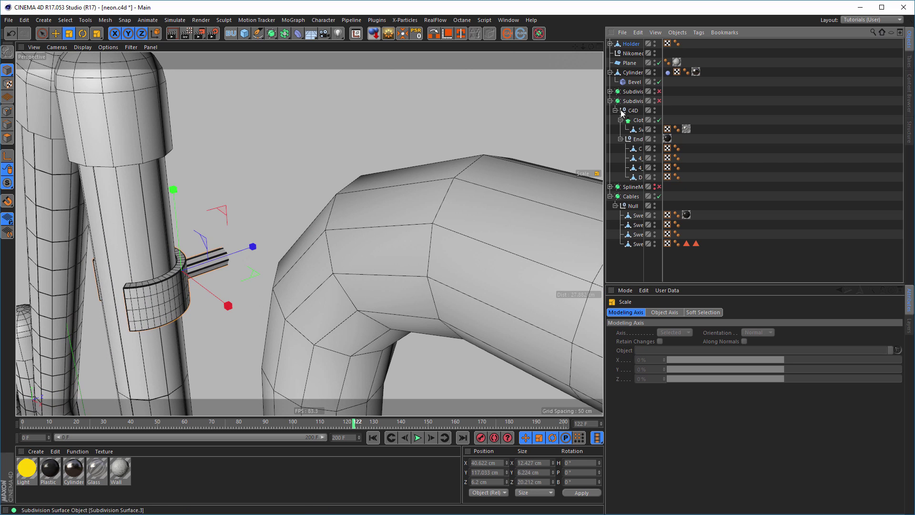
click(228, 261)
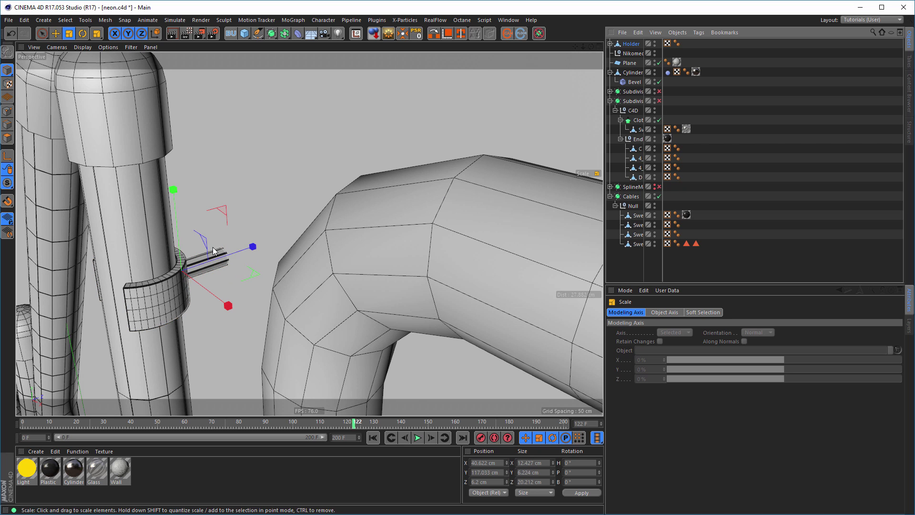
Cut two edge loops around the Holder's rod with the loop-mode Knife, one at the wall and one slightly in front of it
alt+right_drag(226, 254, 509, 234)
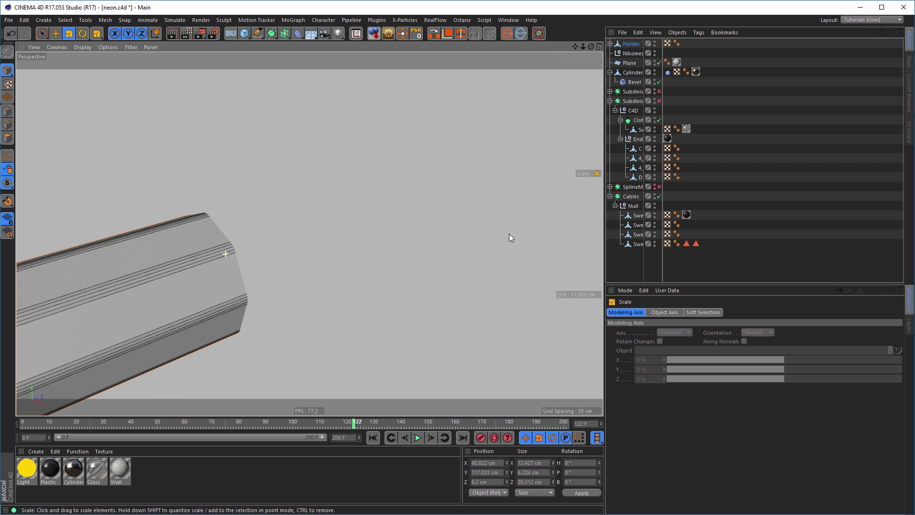
click(7, 125)
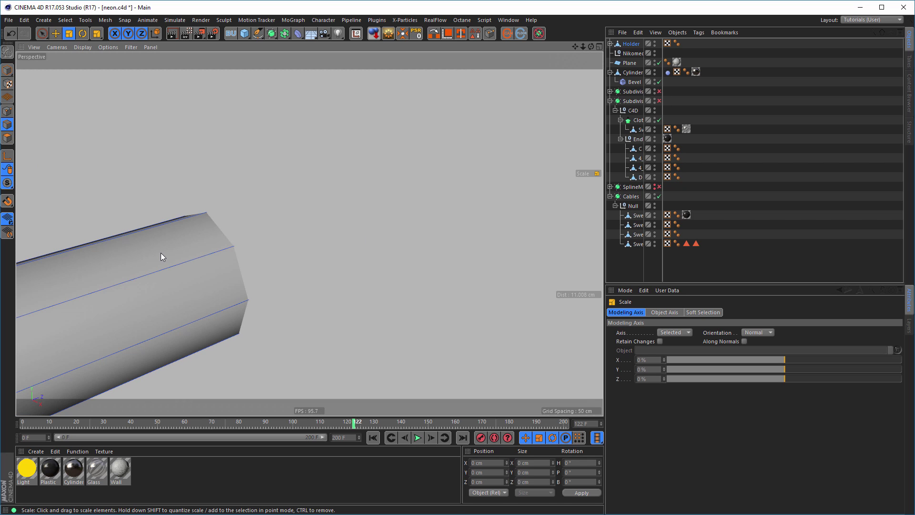
key(k)
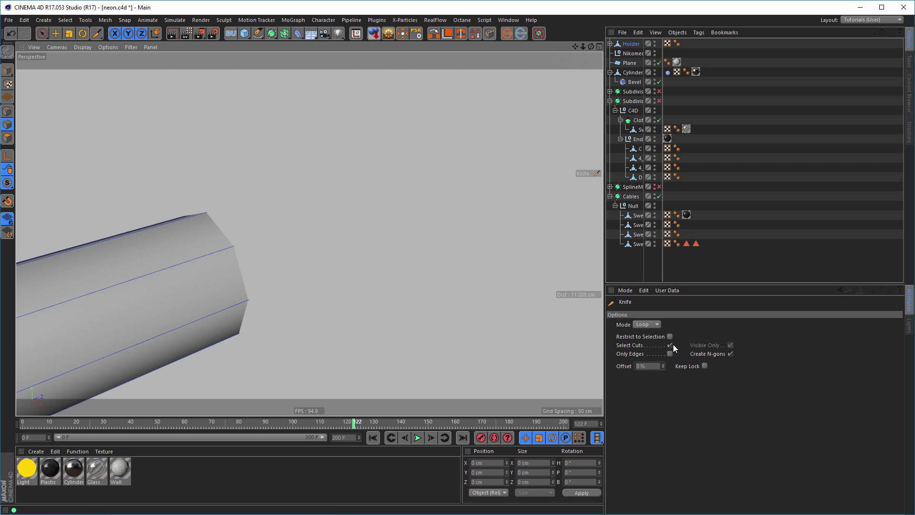
click(227, 248)
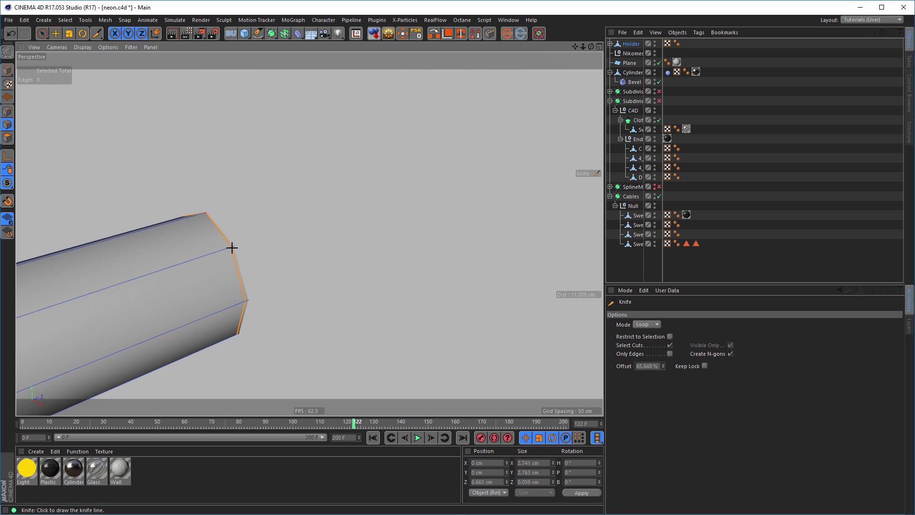
drag(228, 248, 194, 257)
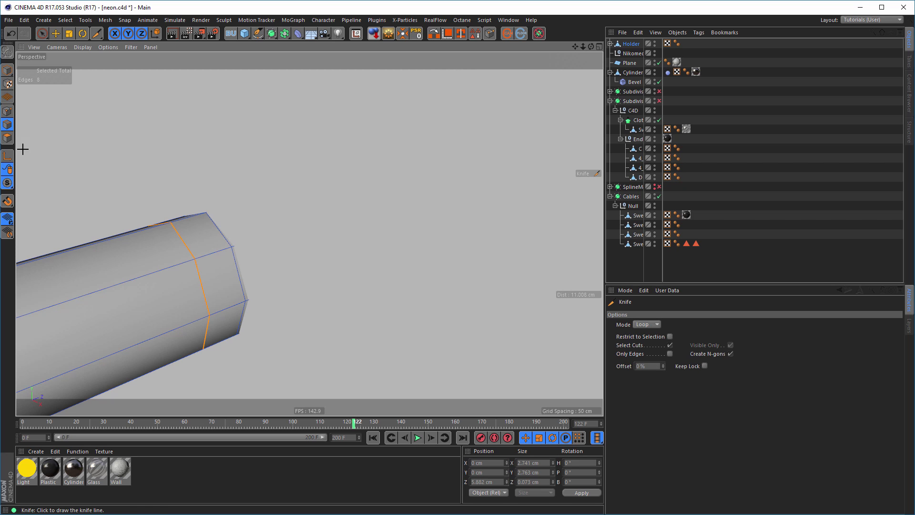
Select the polygon loop between the two new cuts at the wall end of the Holder's rod
click(8, 138)
key(u)
key(l)
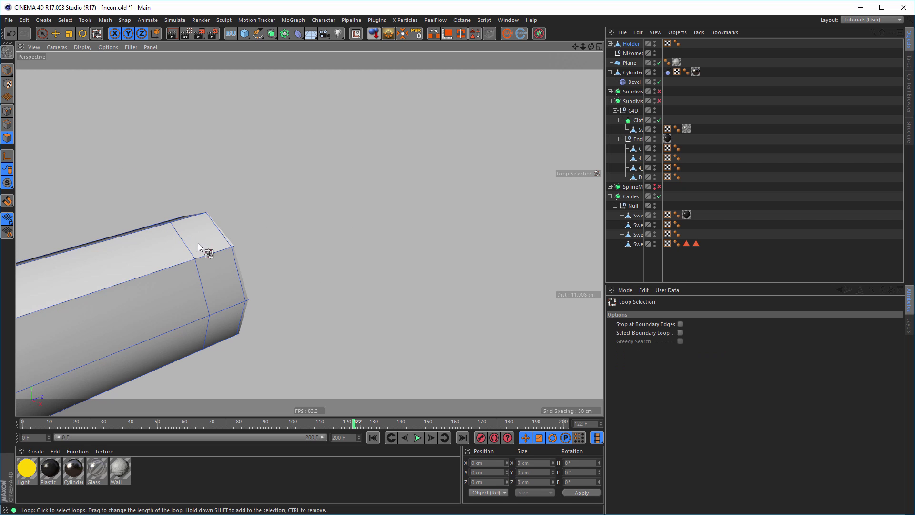
click(212, 276)
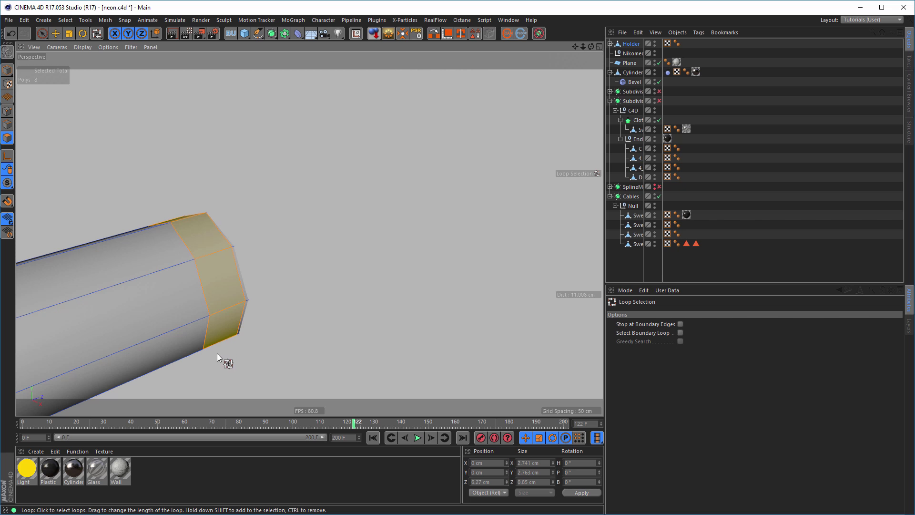
Extrude the selected polygon loop on the Holder's rod outward 1.64 cm, without caps and with 0 subdivisions, to form a wall flange
scroll(241, 258, up, 5)
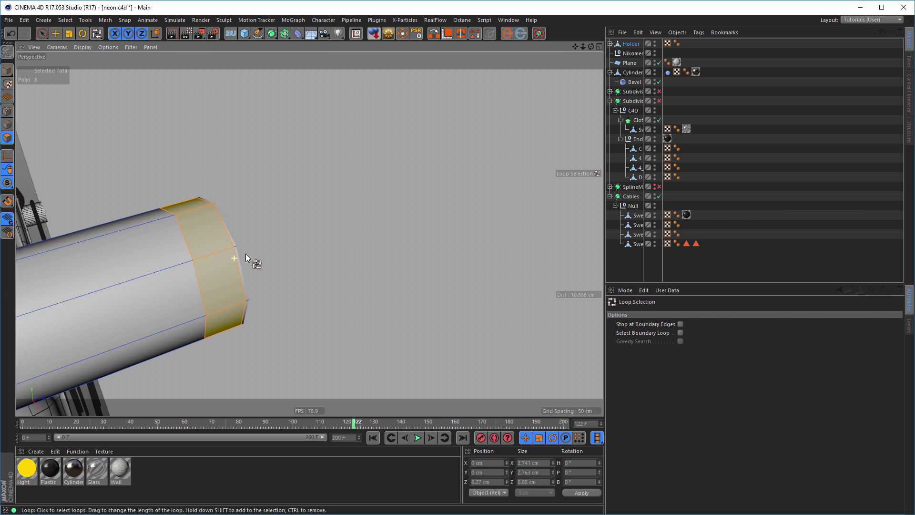
alt+drag(263, 247, 285, 341)
key(d)
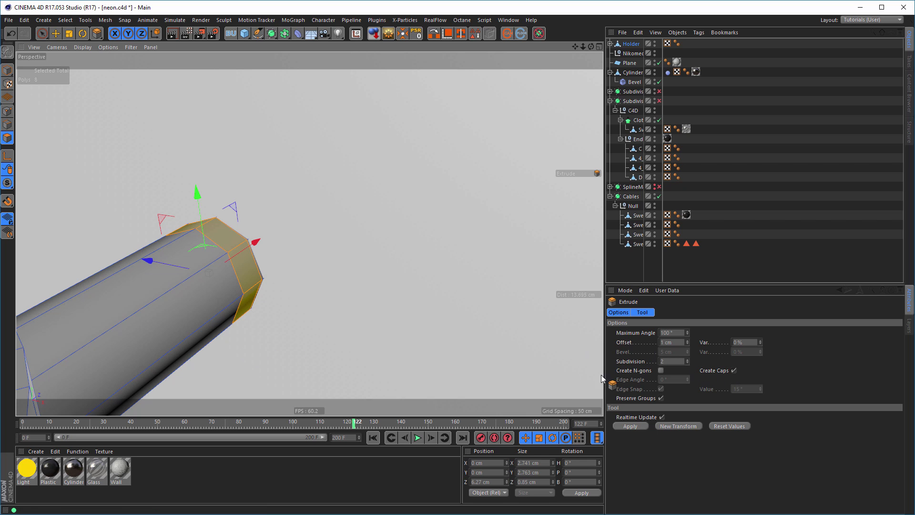
click(734, 371)
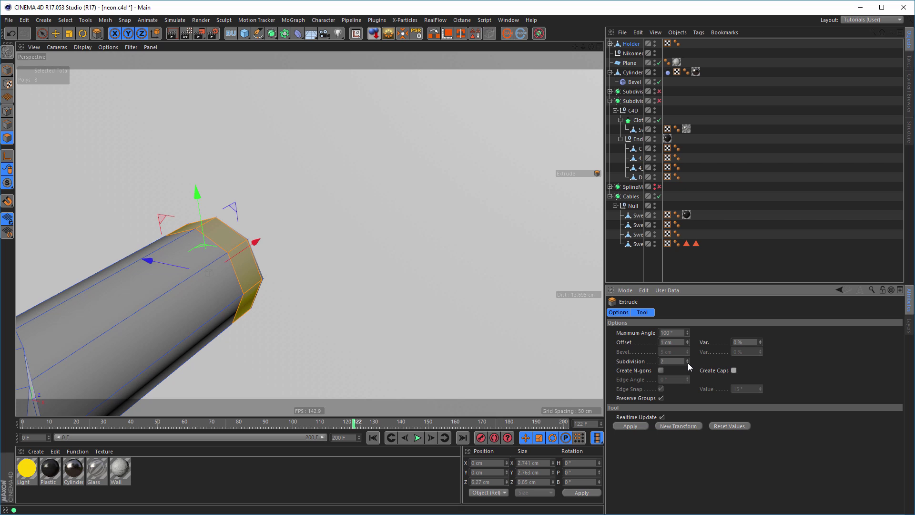
drag(347, 345, 426, 345)
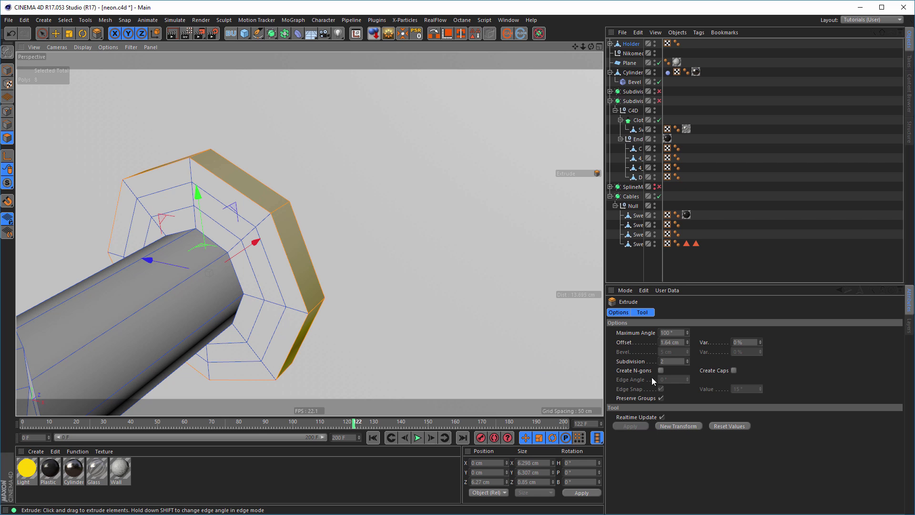
click(687, 364)
click(687, 363)
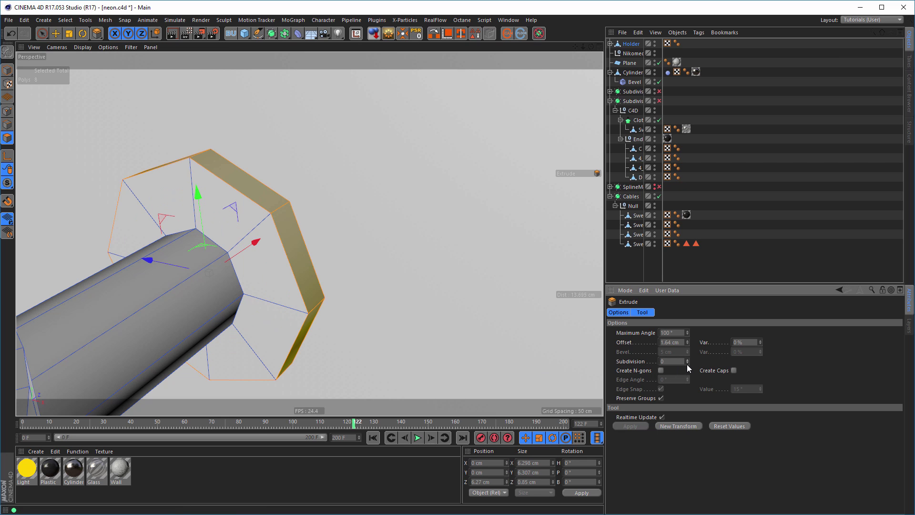
Switch to Model mode and frame the Holder with the neighbouring 4 and D tubes in the Front view
mouse_move(325, 301)
alt+right_down()
mouse_move(284, 321)
mouse_move(268, 312)
alt+right_up()
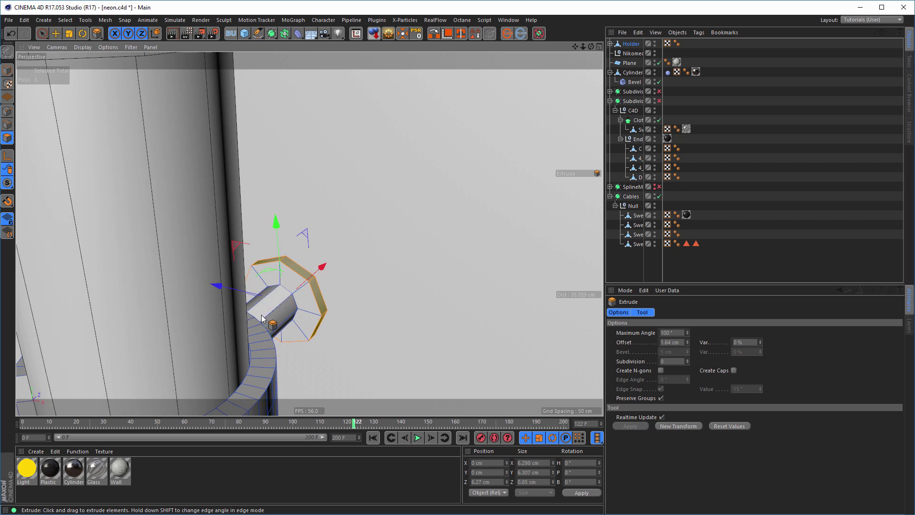
alt+middle_drag(269, 312, 282, 291)
alt+drag(325, 279, 388, 290)
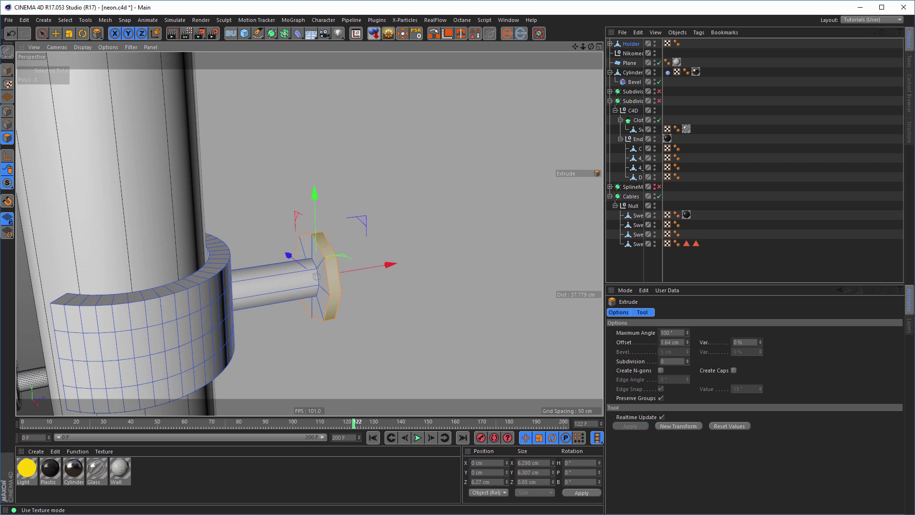
click(6, 70)
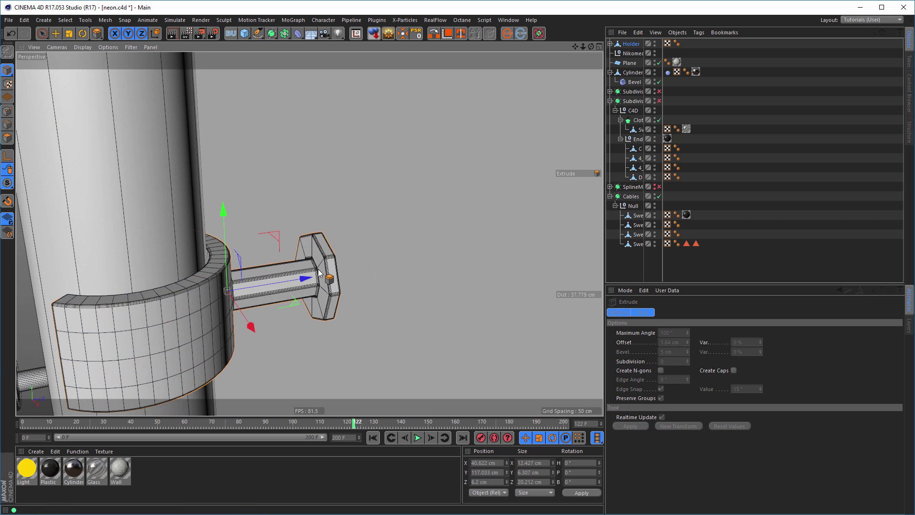
mouse_move(319, 273)
alt+mouse_down()
mouse_move(385, 276)
mouse_move(310, 274)
alt+mouse_up()
alt+right_drag(310, 274, 267, 281)
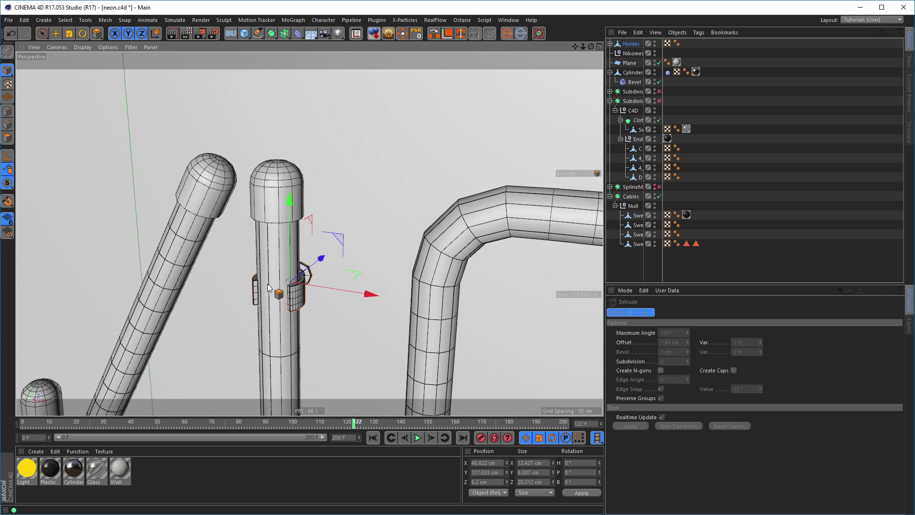
alt+middle_drag(285, 251, 297, 226)
alt+right_drag(298, 231, 246, 256)
middle_click(302, 271)
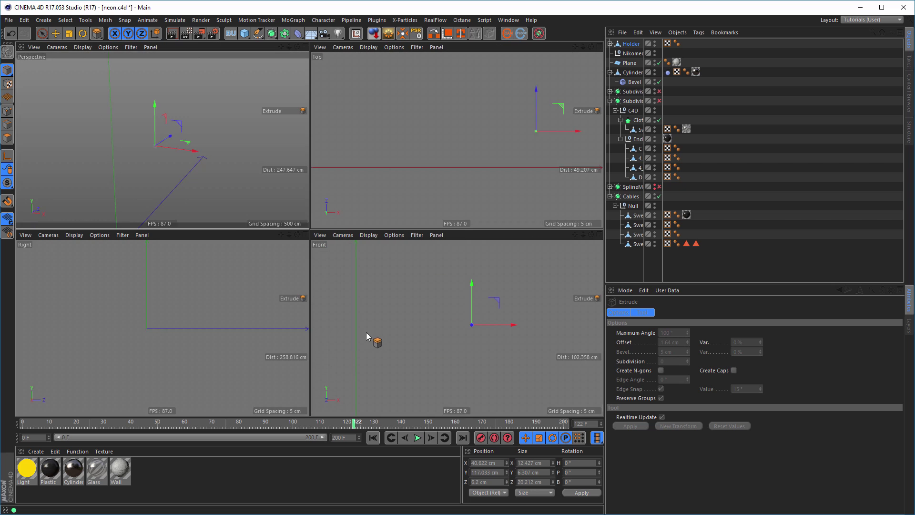
middle_click(375, 334)
alt+right_drag(367, 315, 330, 294)
alt+middle_drag(330, 291, 336, 236)
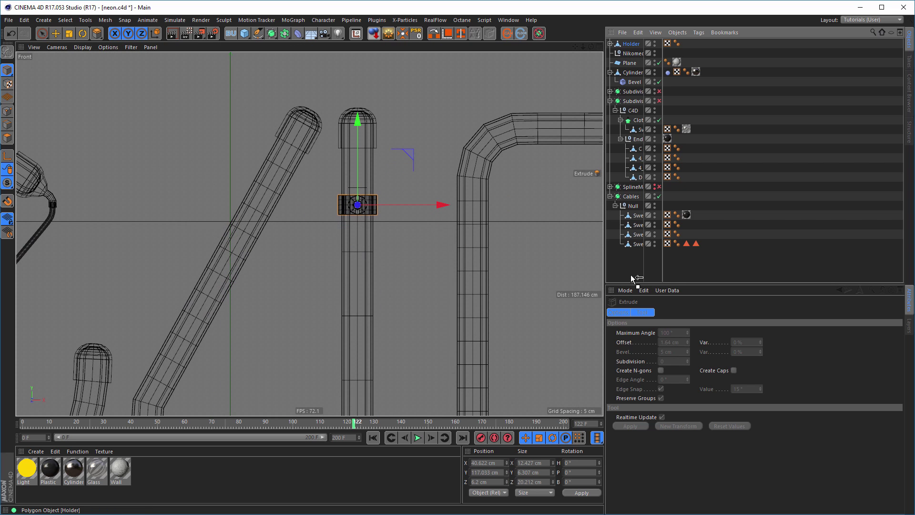
Move the Holder below Cables in the object hierarchy and rename the Subdivision Surface containing the tubes and end caps as C4D
drag(631, 277, 631, 272)
click(610, 187)
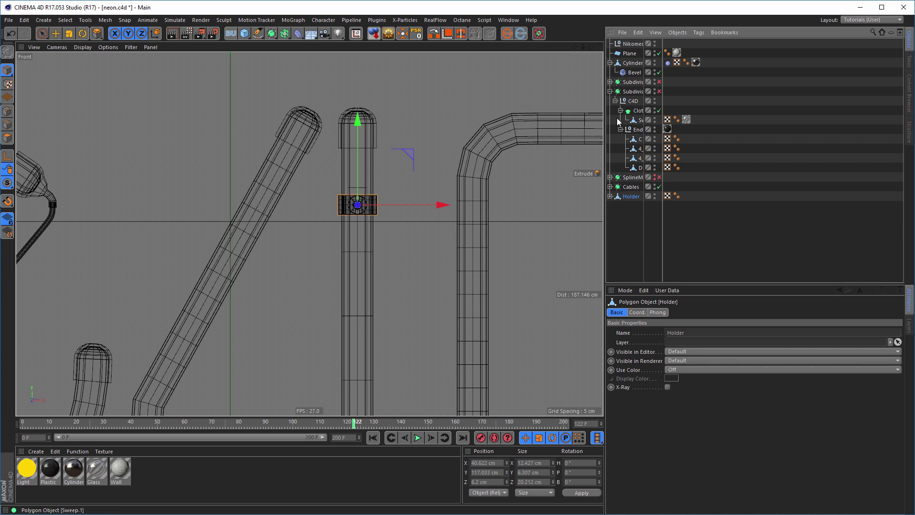
click(610, 91)
click(611, 91)
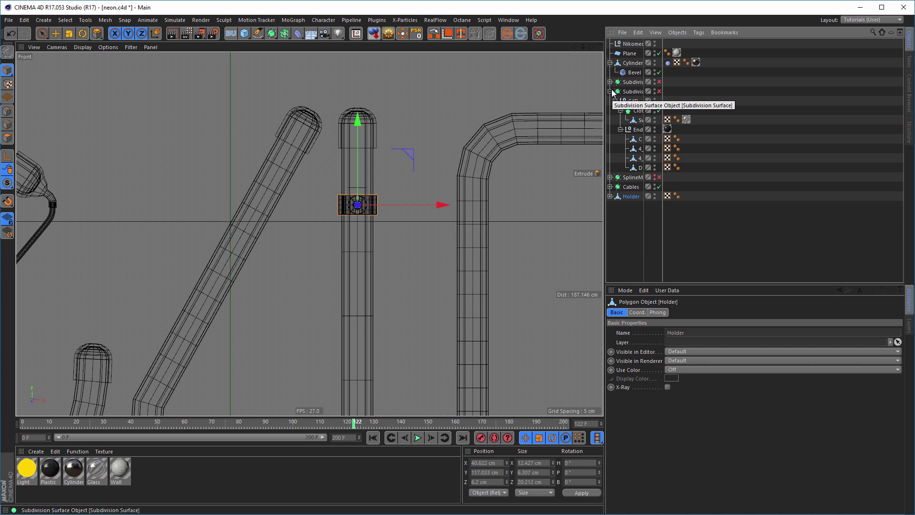
click(610, 92)
double_click(632, 92)
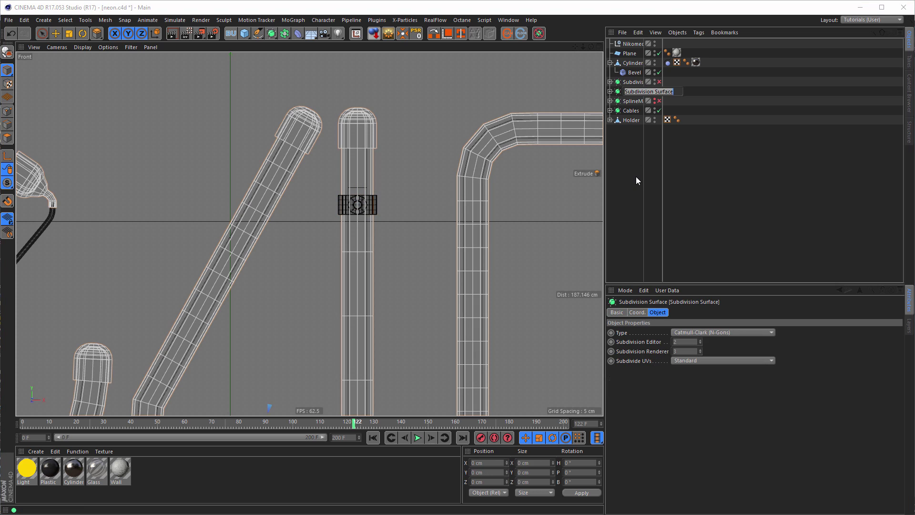
text(C4D)
key(Return)
Rename the Subdivision Surface containing the yellow light sweep as Light and save the scene
click(610, 82)
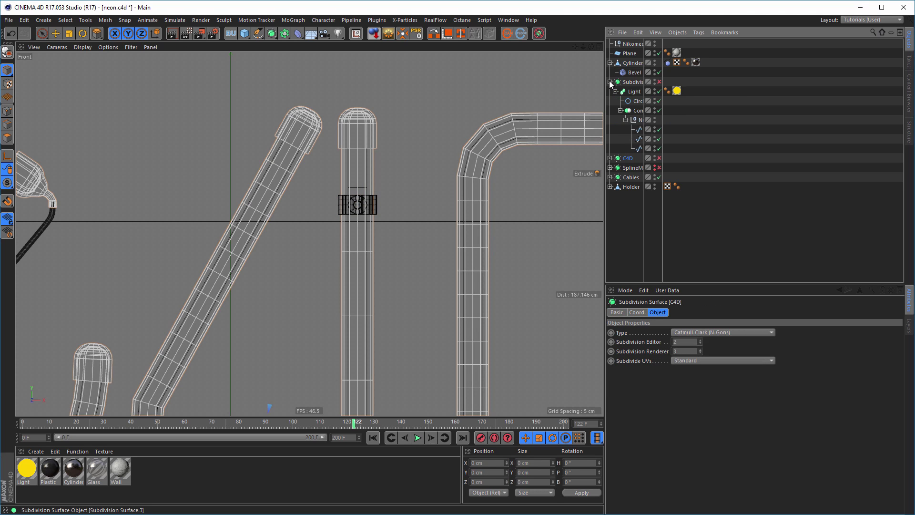
click(611, 82)
double_click(634, 82)
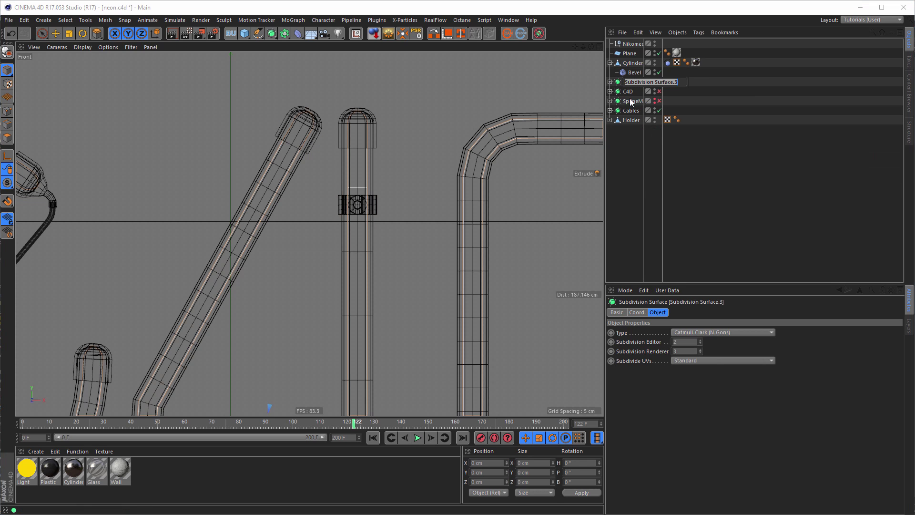
text(Light)
key(Return)
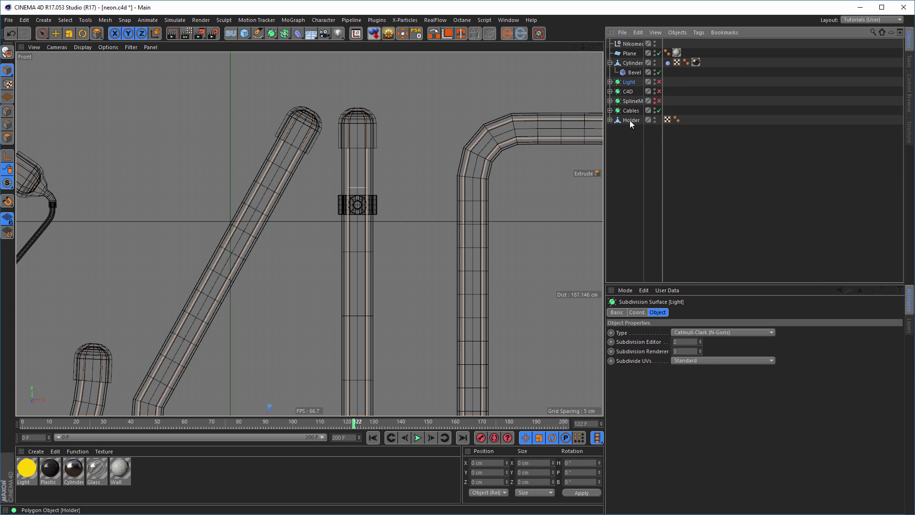
key(ctrl+s)
Group the Holder in a null and move its Bevel deformer out of the Holder, directly under the null and above the Holder
click(620, 122)
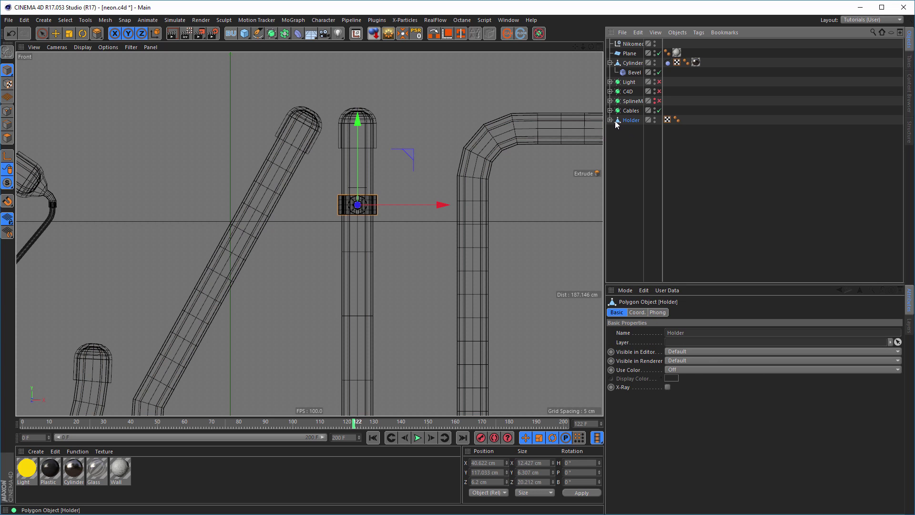
click(610, 120)
right_click(629, 122)
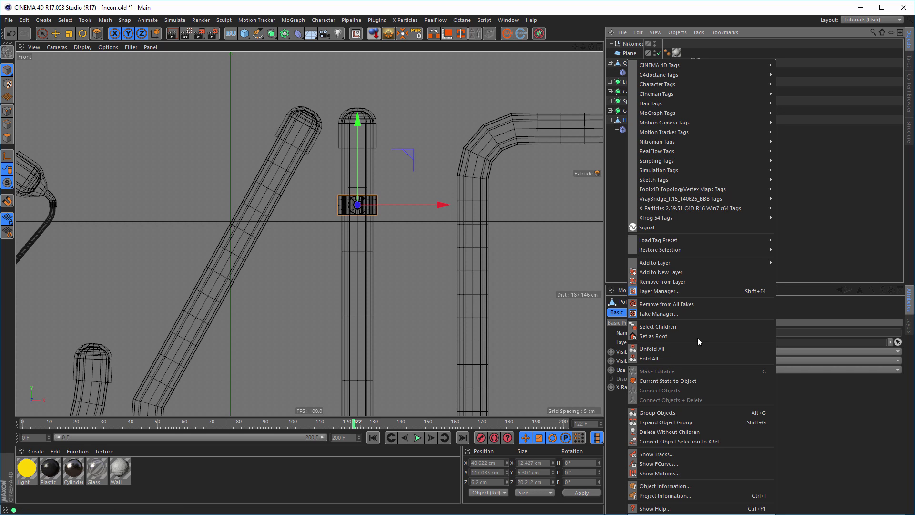
click(765, 34)
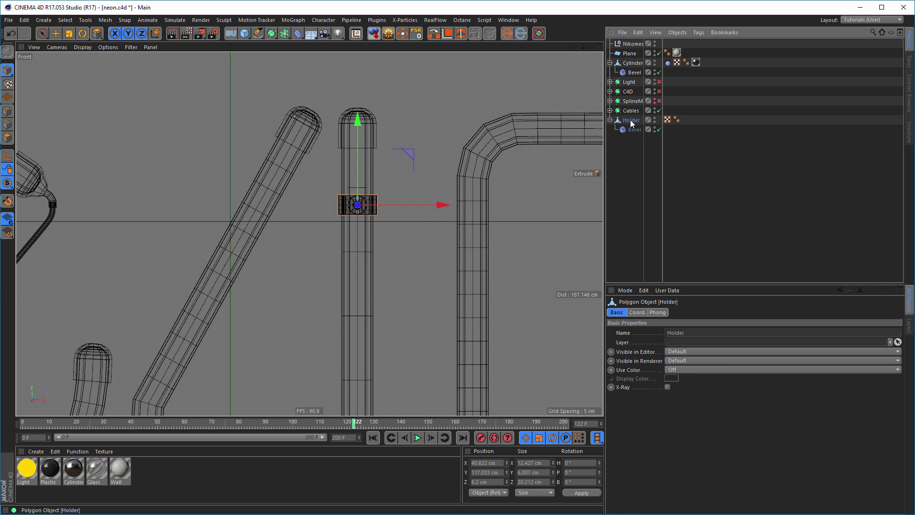
middle_click(311, 136)
middle_click(222, 130)
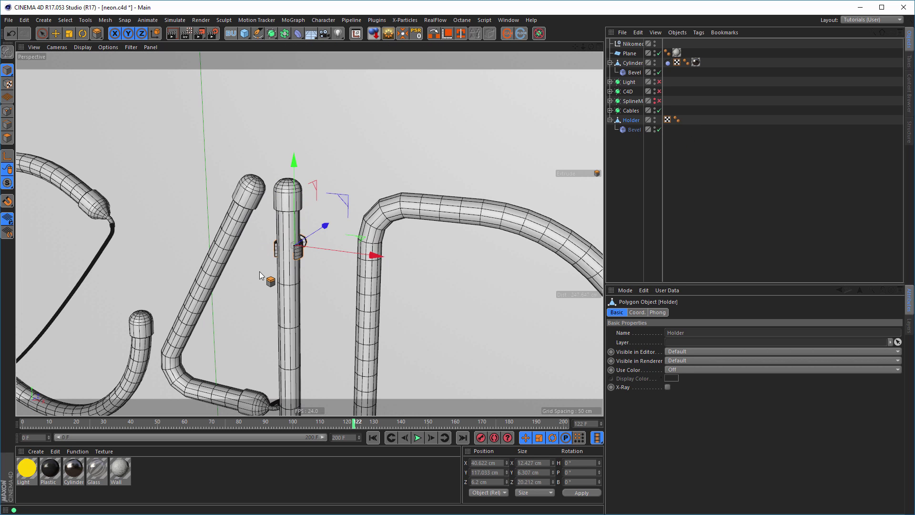
alt+right_drag(259, 271, 460, 215)
alt+middle_drag(190, 211, 211, 231)
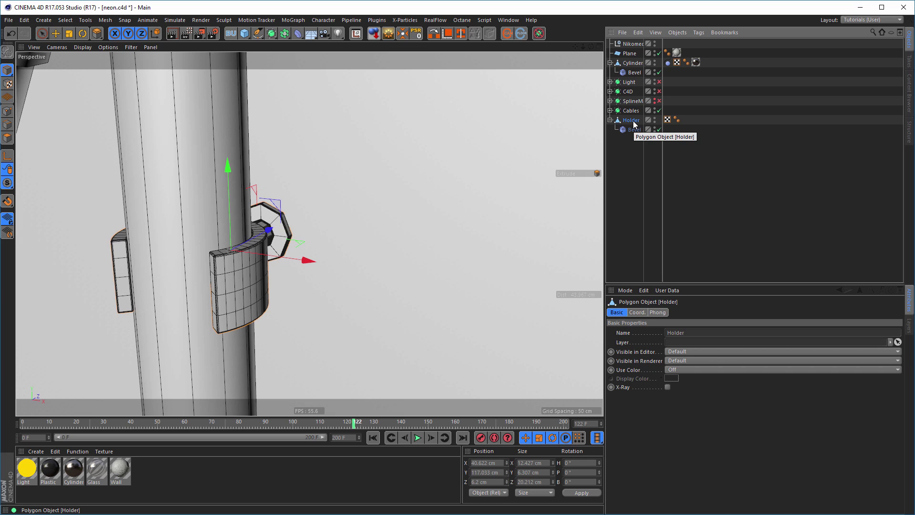
key(alt+g)
click(610, 120)
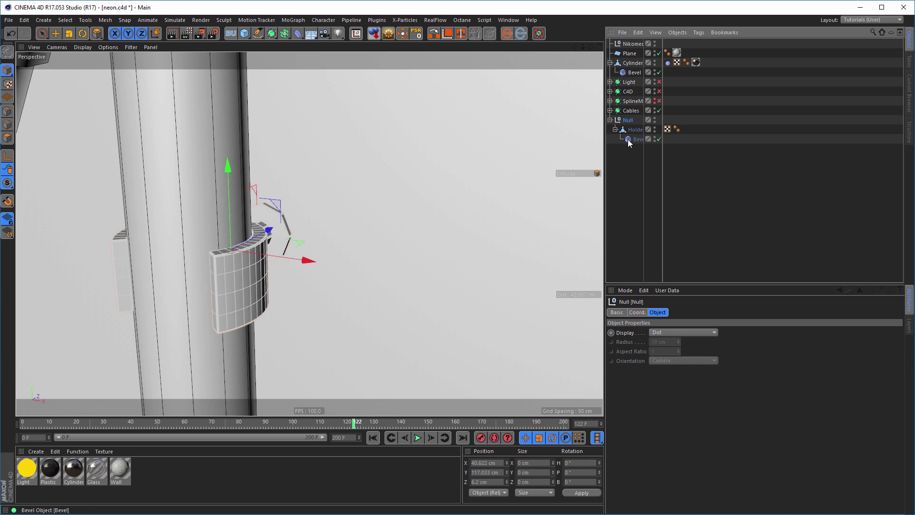
click(635, 140)
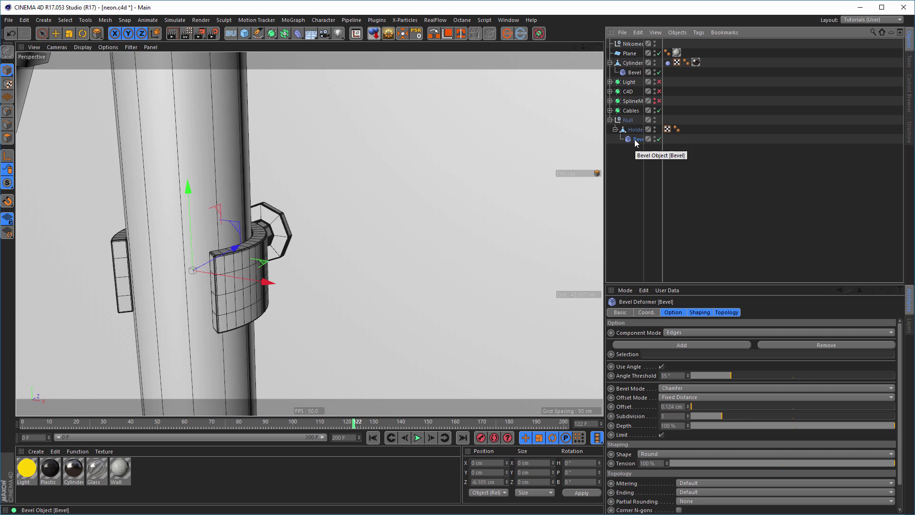
drag(636, 141, 631, 126)
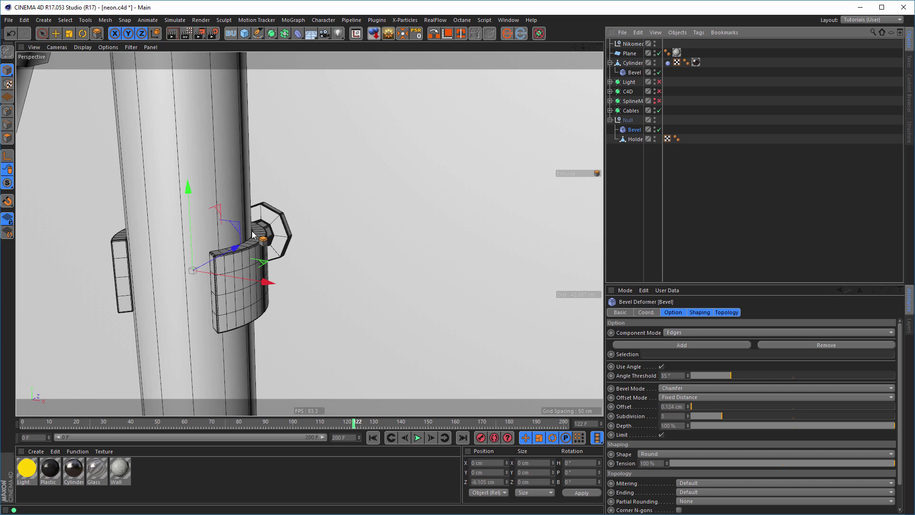
Move the Holder up along the 4's vertical tube in the Front view to about Y 5.8 cm
drag(235, 241, 233, 234)
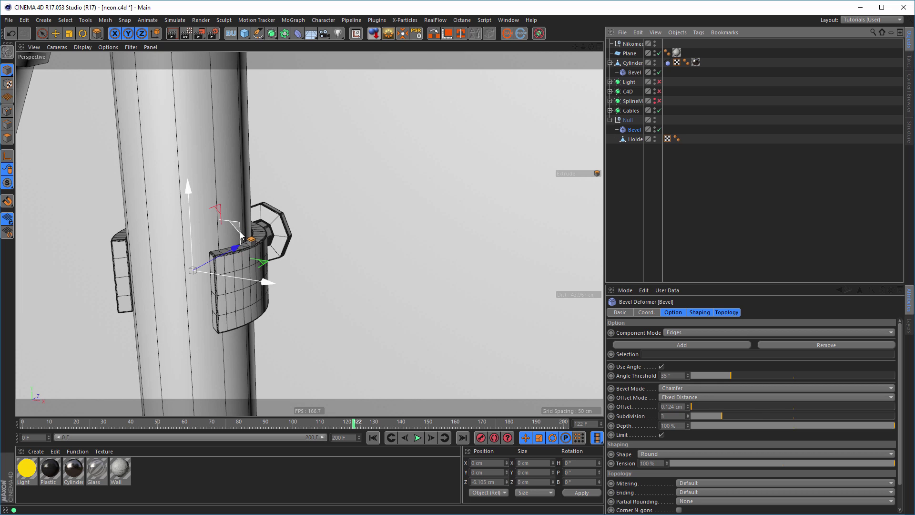
alt+right_drag(169, 250, 125, 267)
alt+middle_drag(175, 257, 267, 209)
middle_click(330, 259)
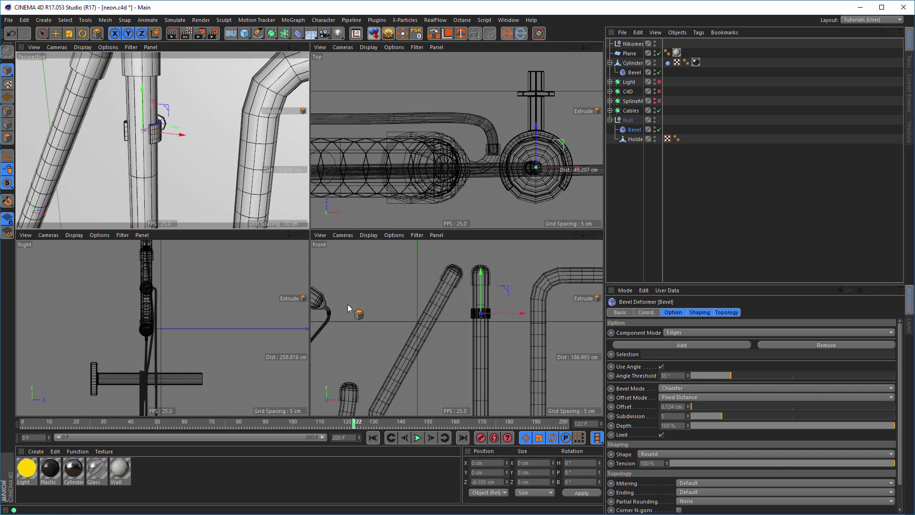
middle_click(348, 305)
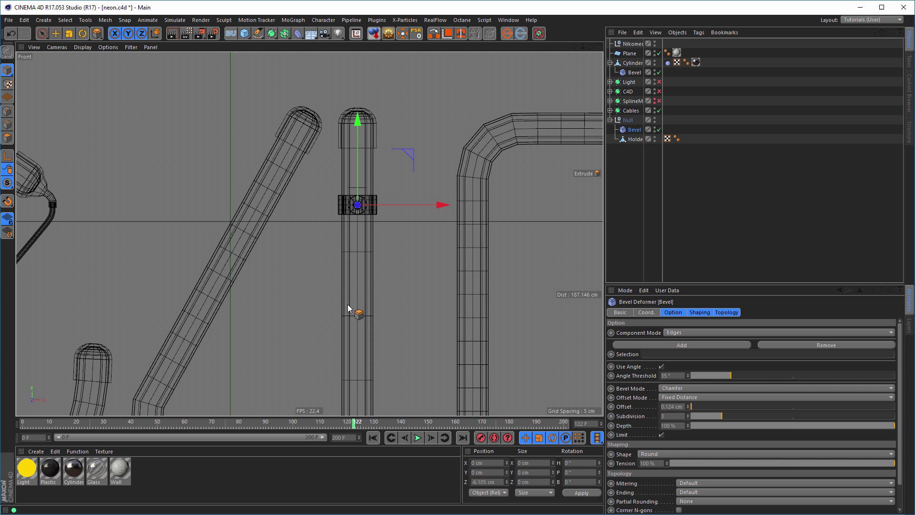
click(633, 138)
click(55, 33)
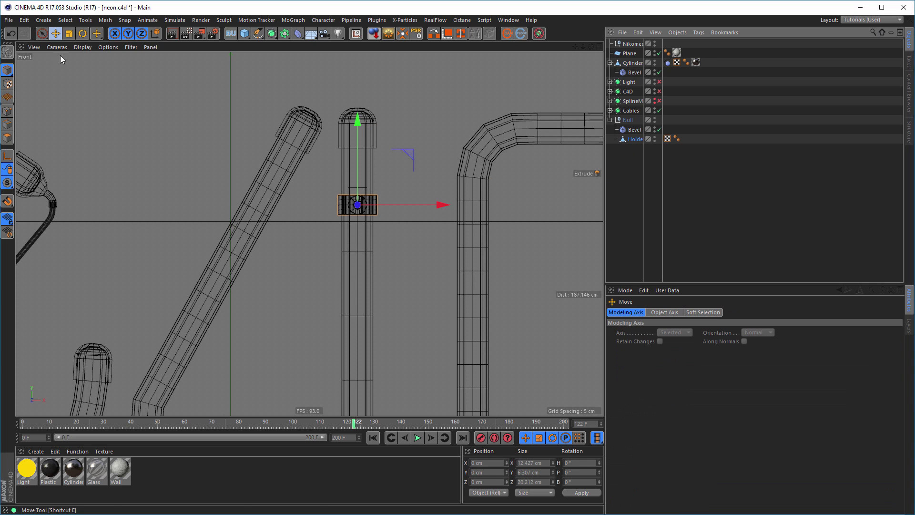
mouse_move(357, 124)
mouse_down()
mouse_move(361, 113)
mouse_move(355, 123)
mouse_up()
Duplicate the Holder down to the lower part of the 4's vertical tube at about Y -98 cm, and widen the object name column
scroll(262, 243, down, 8)
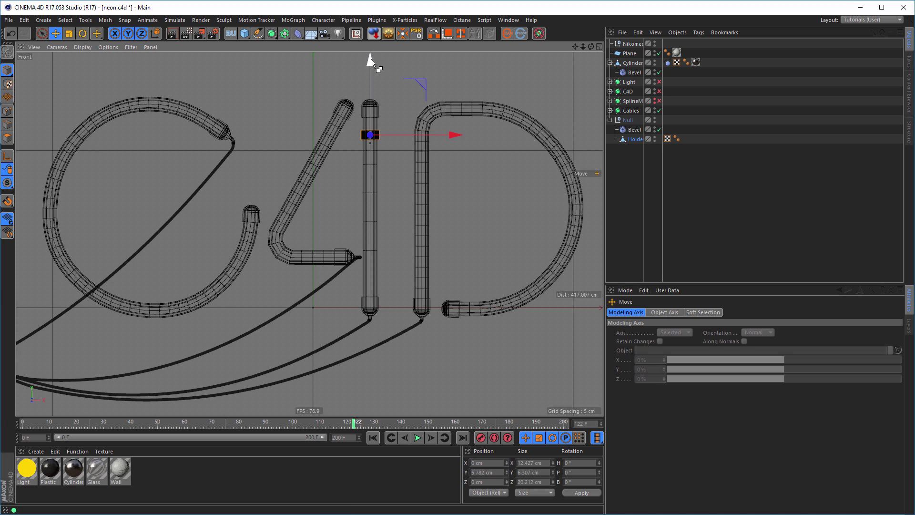
drag(370, 59, 362, 206)
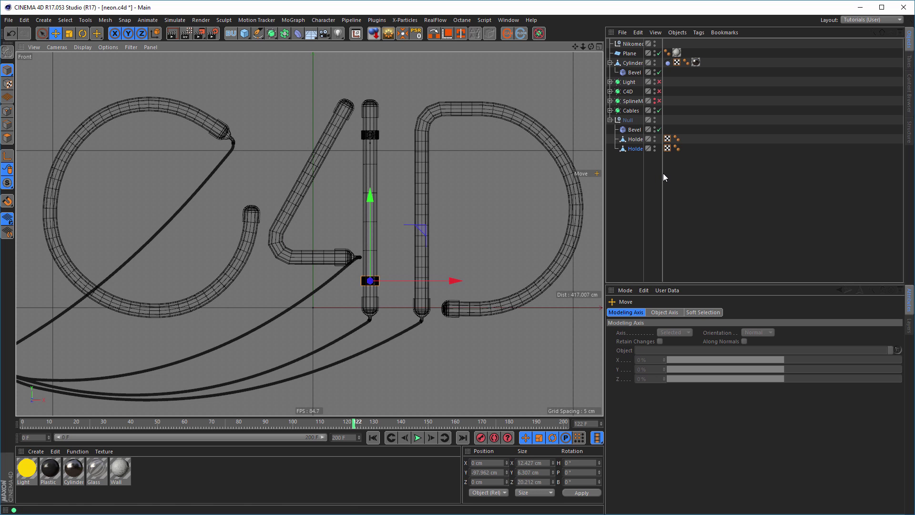
drag(662, 175, 707, 175)
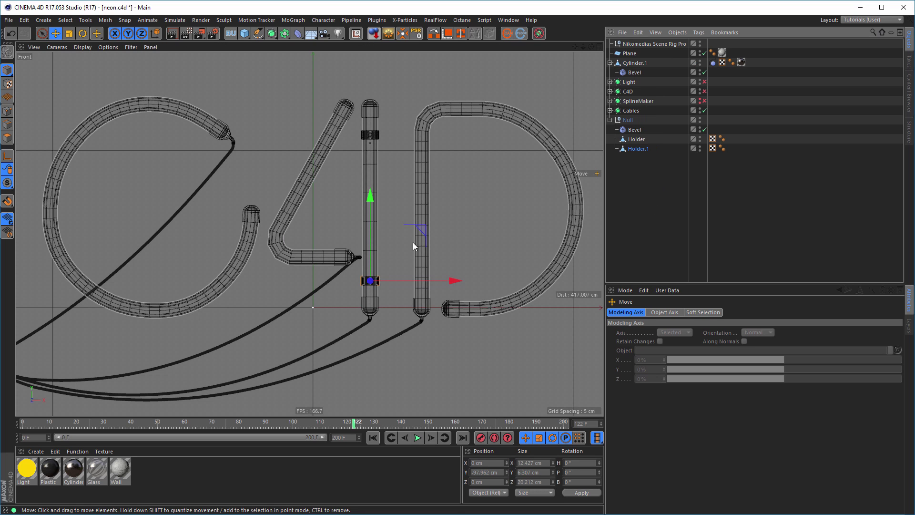
Duplicate the lower Holder across to the D's vertical tube and centre the copy on it at about X 36.8 cm
alt+middle_drag(351, 258, 349, 273)
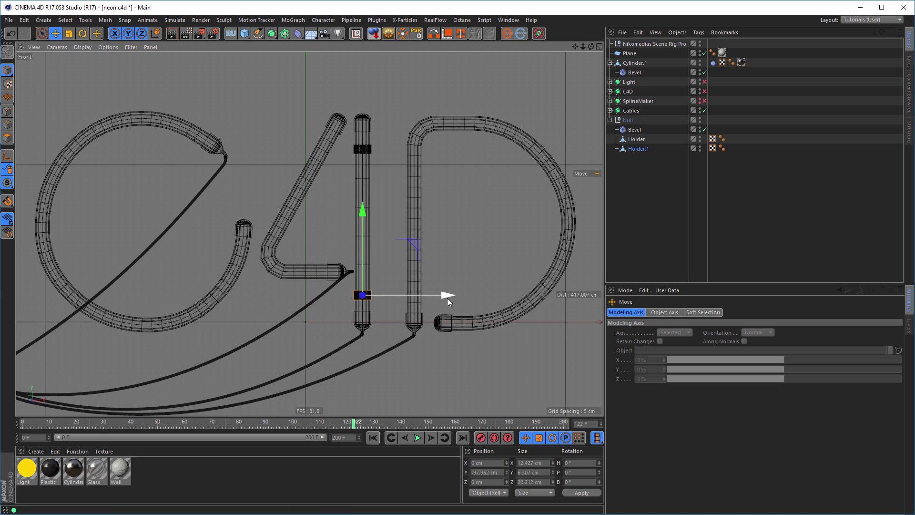
drag(462, 294, 501, 292)
scroll(497, 282, up, 10)
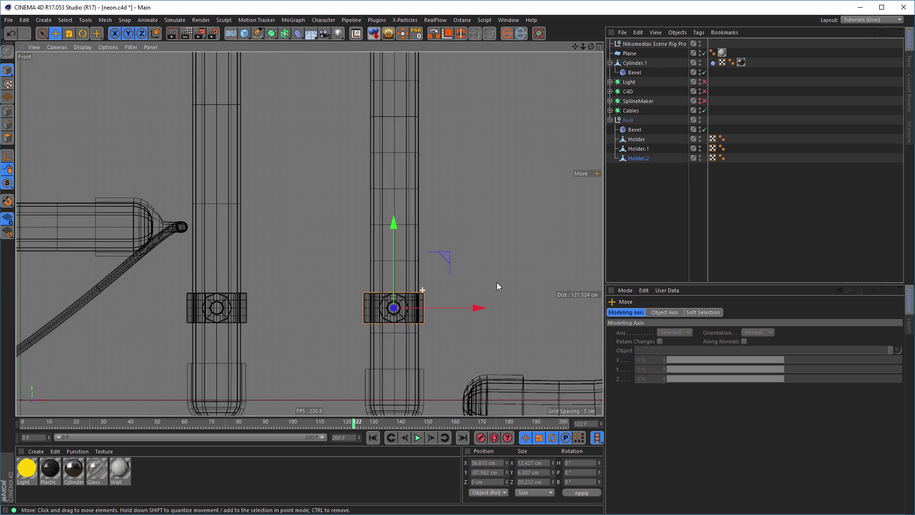
drag(454, 321, 453, 322)
scroll(381, 325, down, 8)
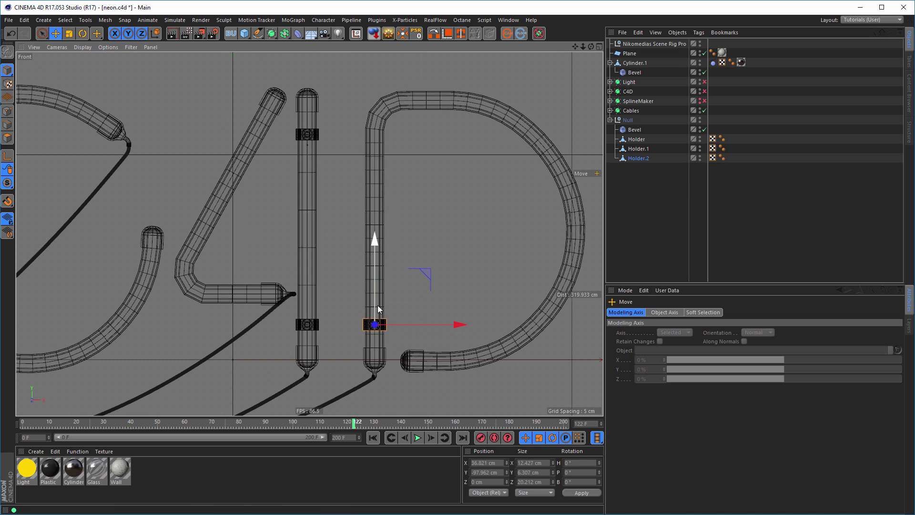
Duplicate the lower Holder on the D up its vertical tube to about Y -5.9 cm
drag(376, 240, 385, 73)
key(ctrl+c)
key(ctrl+v)
alt+middle_drag(398, 125, 313, 252)
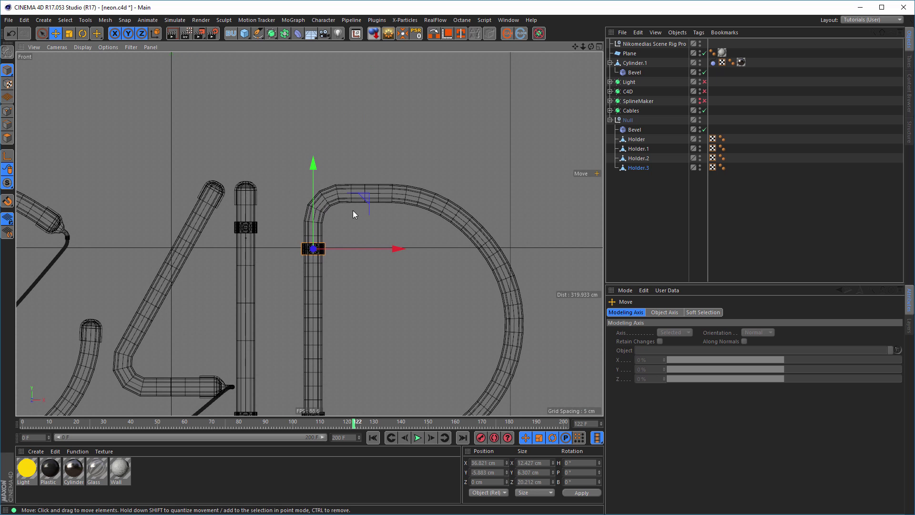
Duplicate the Holder onto the D's top tube at about X 68.3 cm, Y 24.4 cm and rotate it to a 90° bank
drag(364, 193, 423, 141)
alt+right_drag(377, 195, 468, 161)
alt+middle_drag(376, 158, 394, 194)
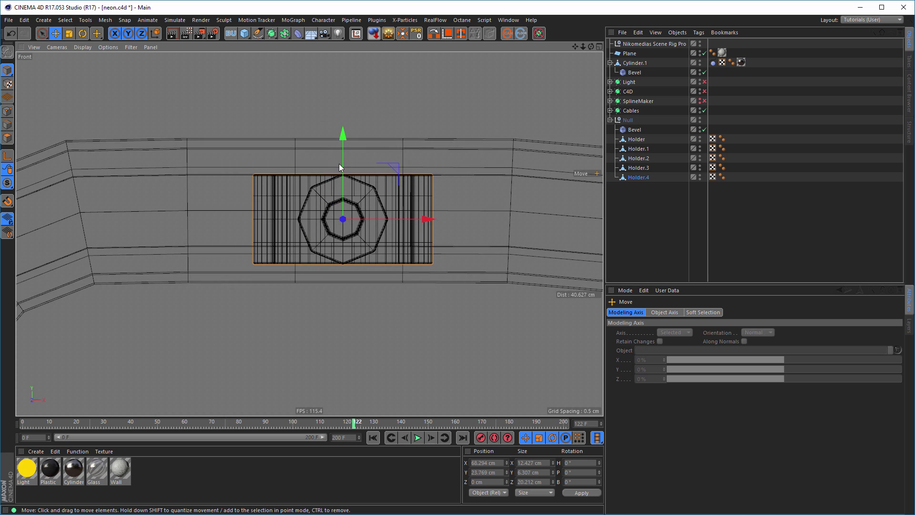
drag(342, 138, 343, 130)
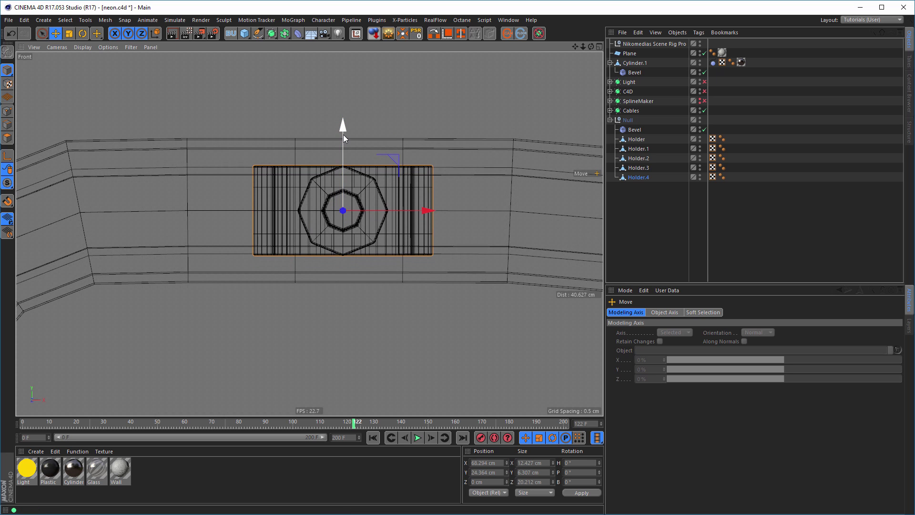
key(r)
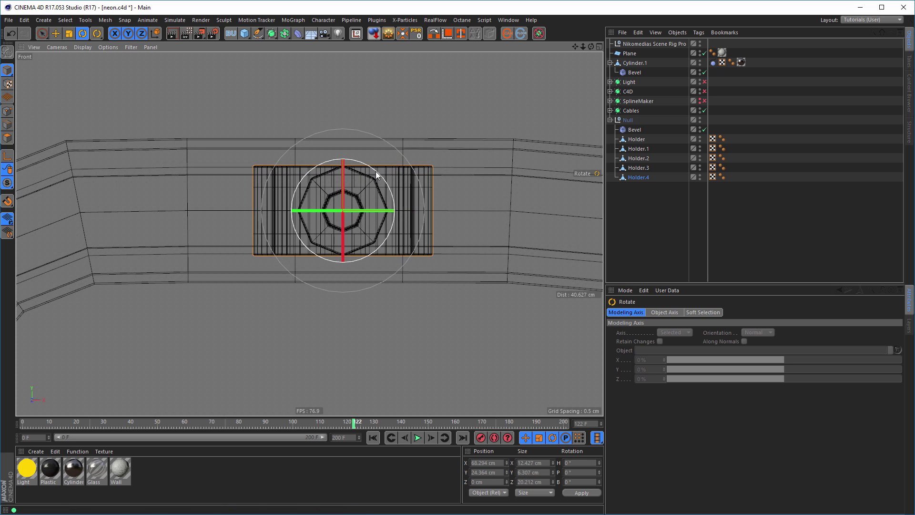
drag(376, 170, 372, 238)
scroll(347, 275, down, 15)
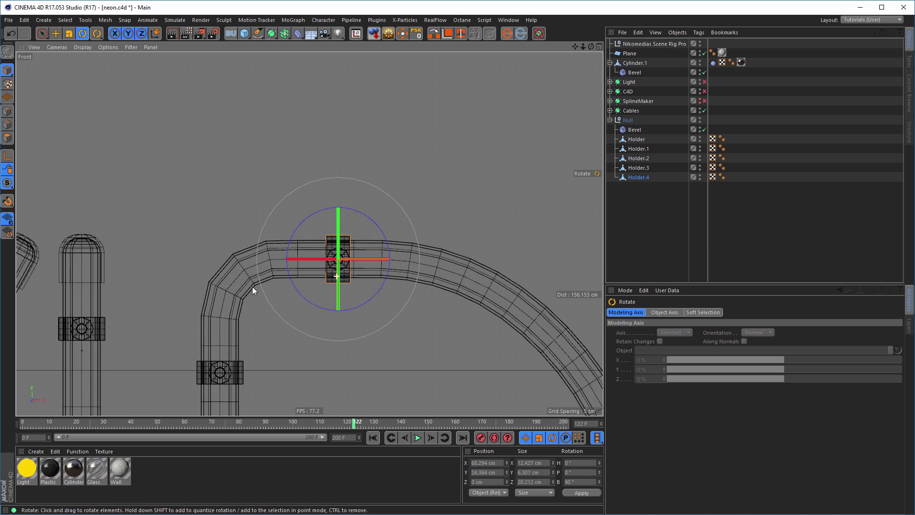
Duplicate the D's top Holder onto the outermost part of the D's curve and centre the copy on the tube at about X 146.6 cm
scroll(351, 211, up, 5)
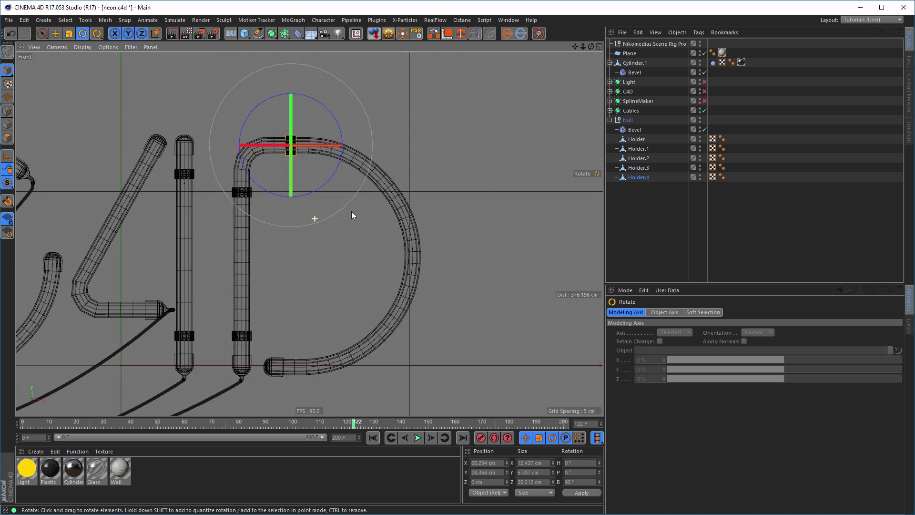
key(e)
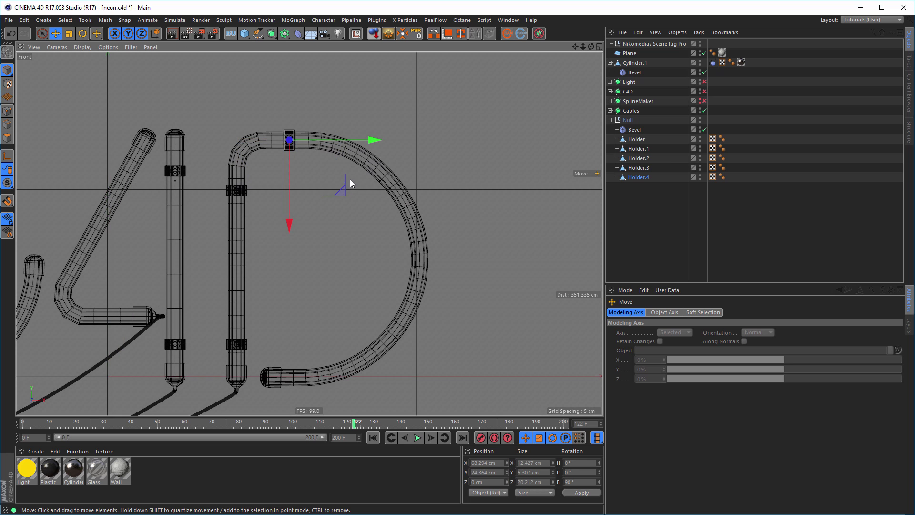
drag(341, 190, 473, 305)
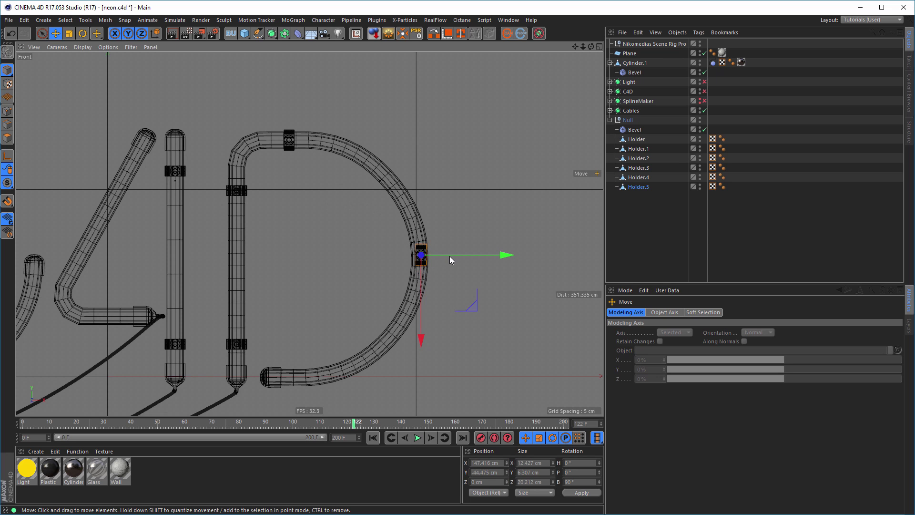
alt+right_drag(429, 259, 444, 218)
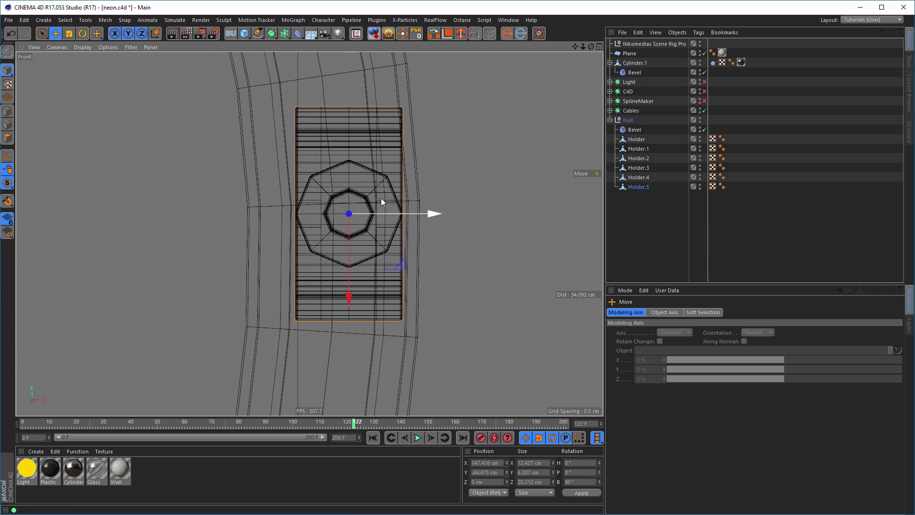
drag(403, 261, 389, 257)
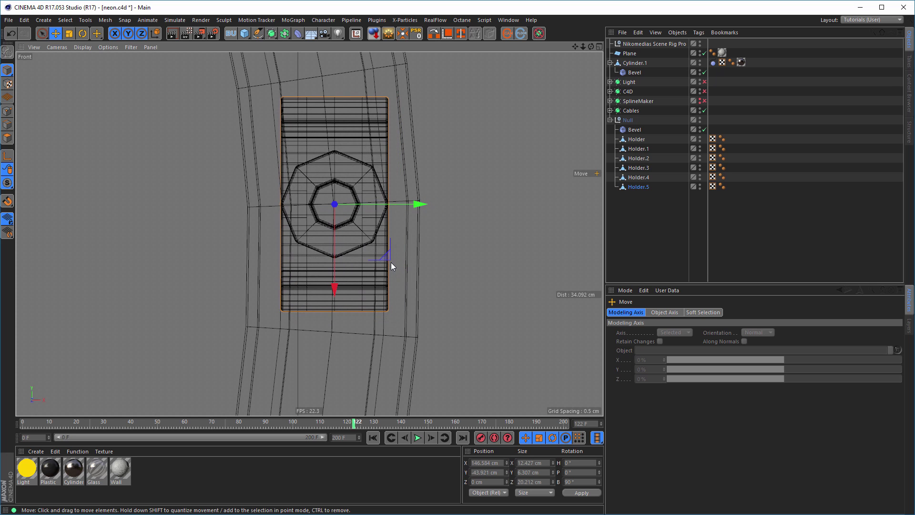
Rotate the Holder on the D's outer curve to a 0° bank and shift it along the tube to about Y -47.2 cm
key(r)
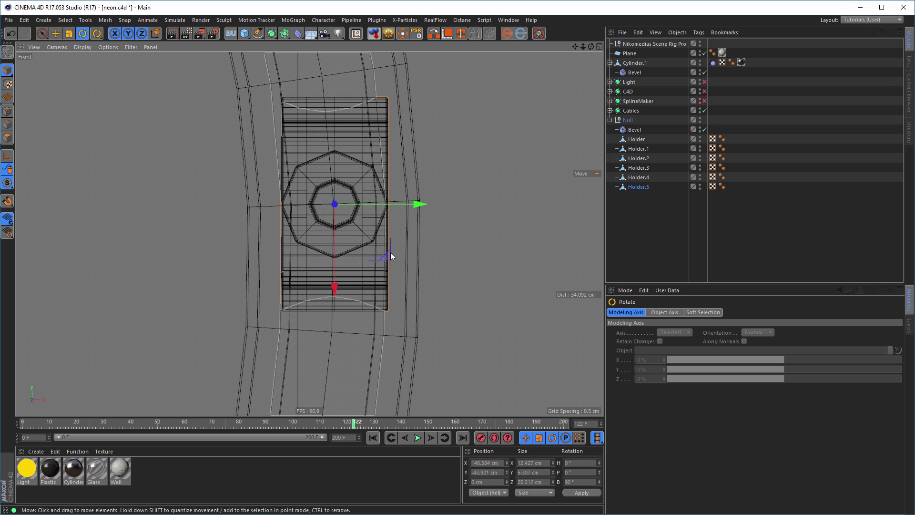
drag(382, 187, 316, 175)
key(e)
scroll(251, 241, down, 10)
scroll(312, 239, up, 2)
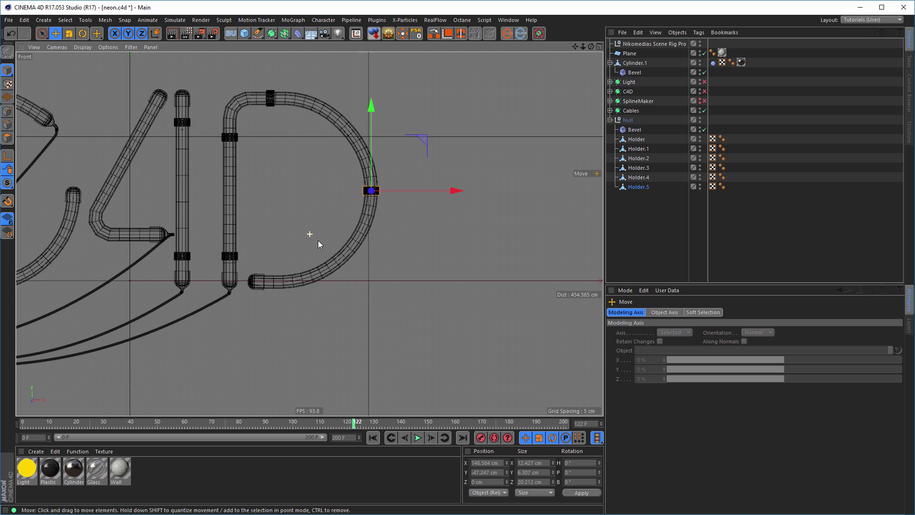
scroll(274, 270, up, 1)
scroll(299, 270, up, 1)
scroll(300, 267, up, 3)
scroll(300, 270, down, 6)
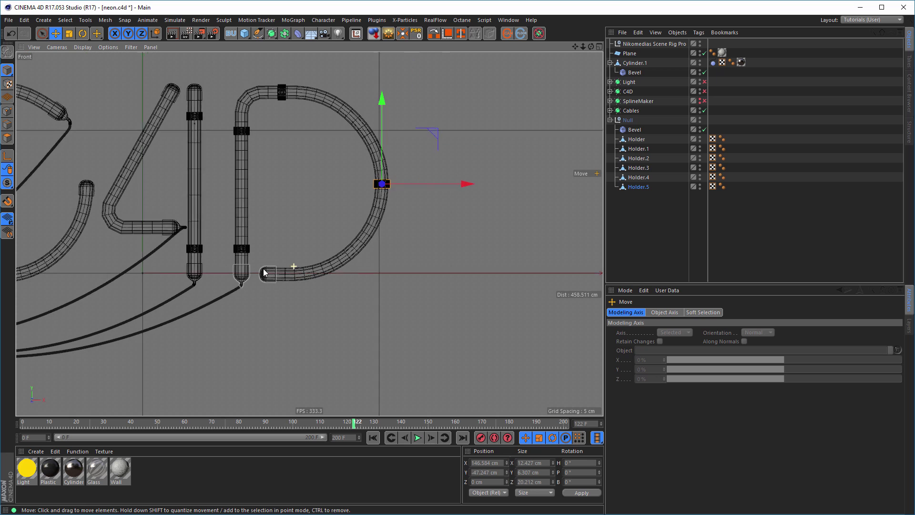
Duplicate the D's top Holder down to the lower end of the D's curve, placing it at about X 74 cm, Y -118 cm
click(282, 97)
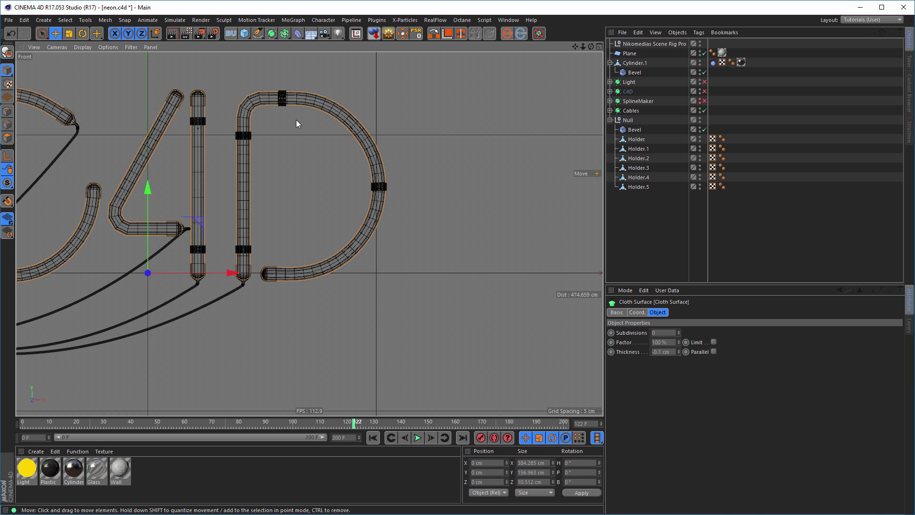
click(283, 98)
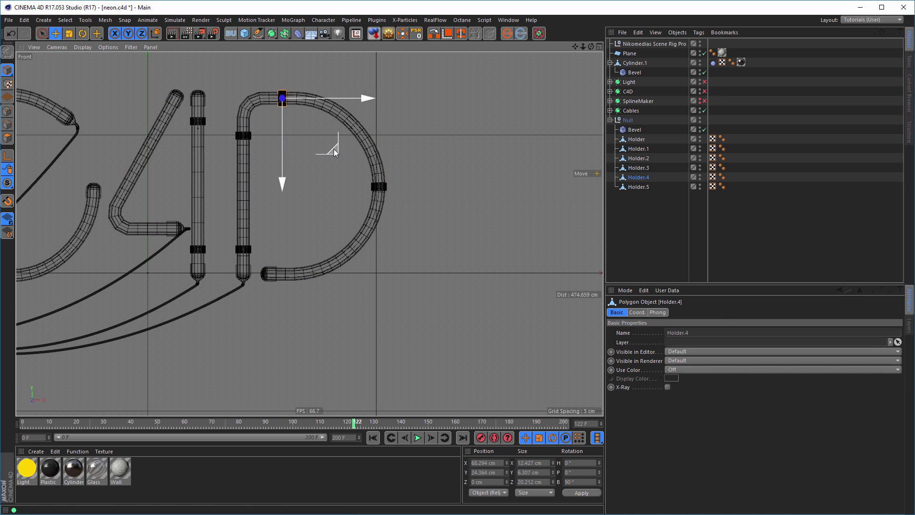
ctrl+drag(333, 150, 344, 330)
scroll(342, 271, up, 10)
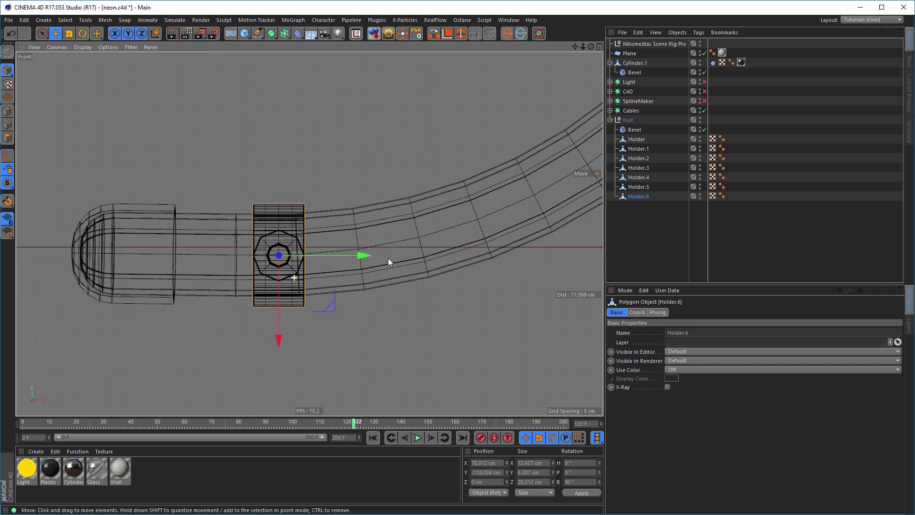
drag(356, 236, 327, 236)
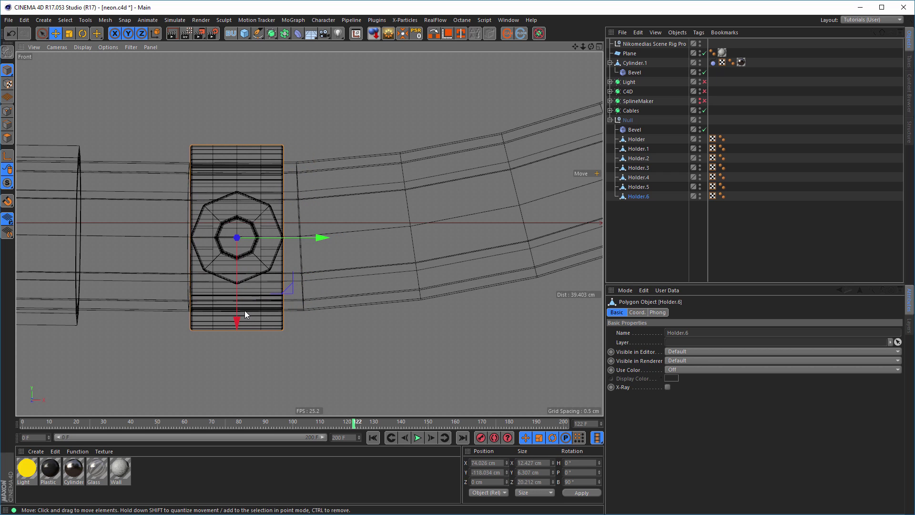
drag(237, 319, 237, 322)
scroll(230, 309, down, 15)
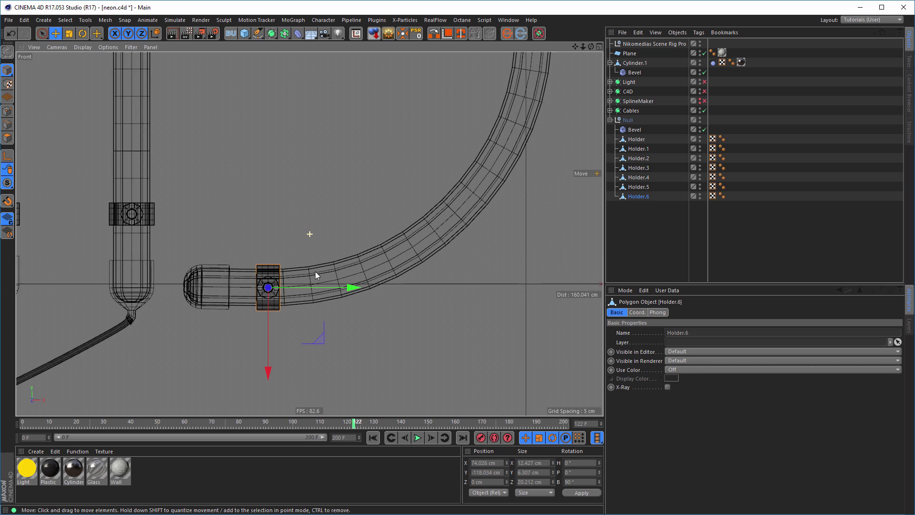
Duplicate the upper Holder of the 4's vertical tube onto the 4's diagonal tube at about X -28.1 cm, Y 6.5 cm
scroll(328, 204, up, 10)
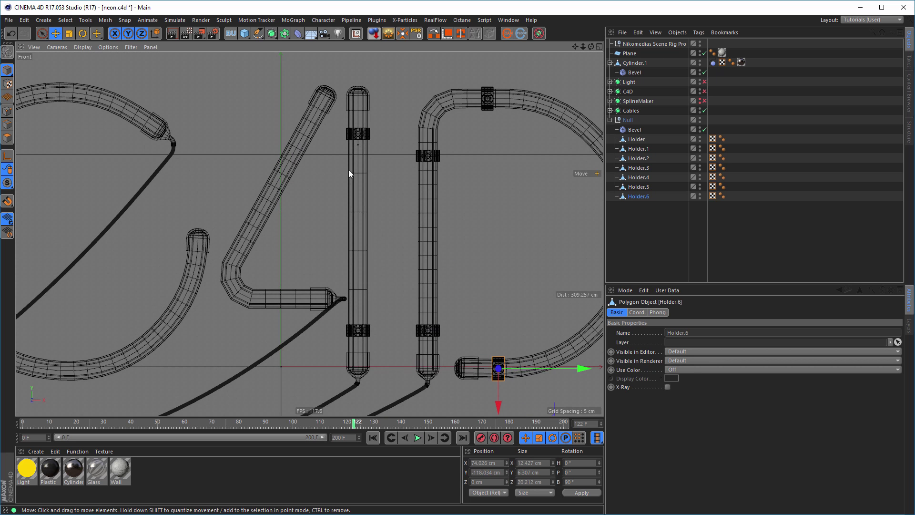
middle_drag(327, 181, 326, 205)
click(373, 211)
click(376, 208)
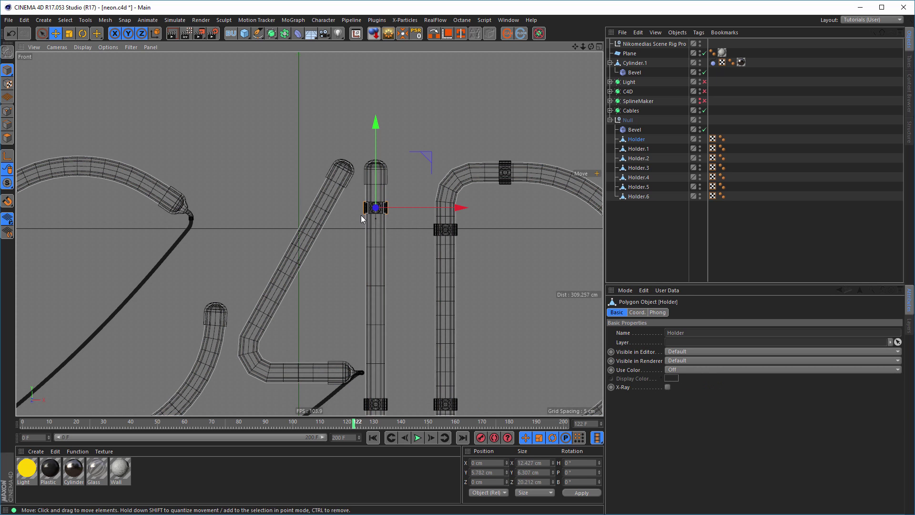
ctrl+drag(427, 155, 372, 155)
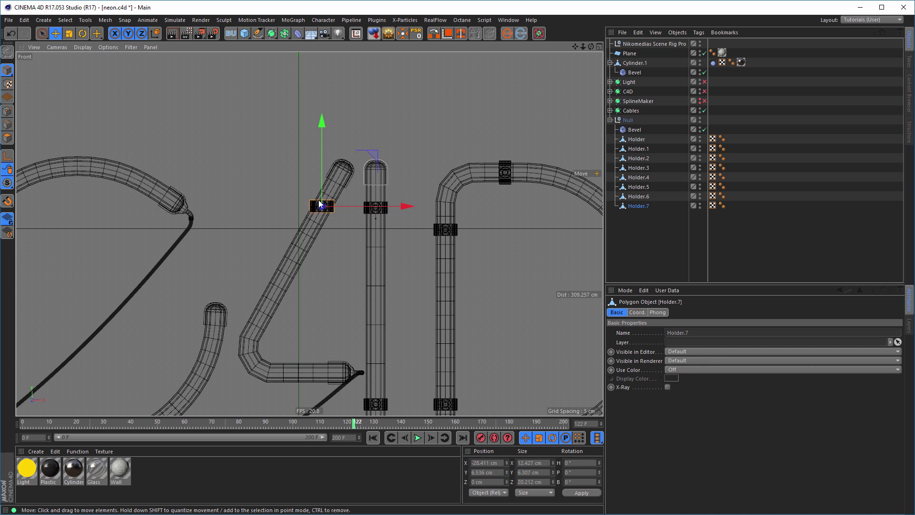
alt+right_drag(326, 201, 452, 190)
drag(381, 244, 390, 248)
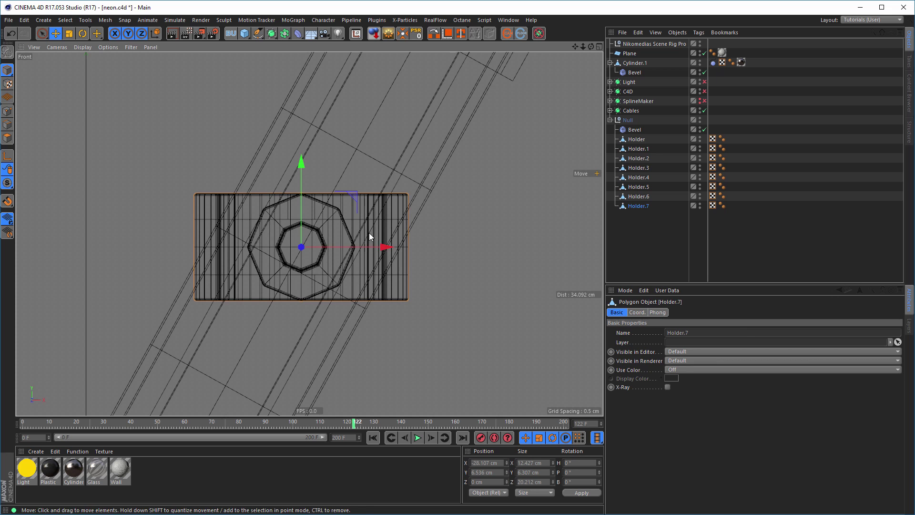
Rotate the Holder on the 4's diagonal tube to a bank of about 28.9° so it sits square across the tube
key(r)
drag(344, 222, 350, 244)
scroll(351, 273, down, 10)
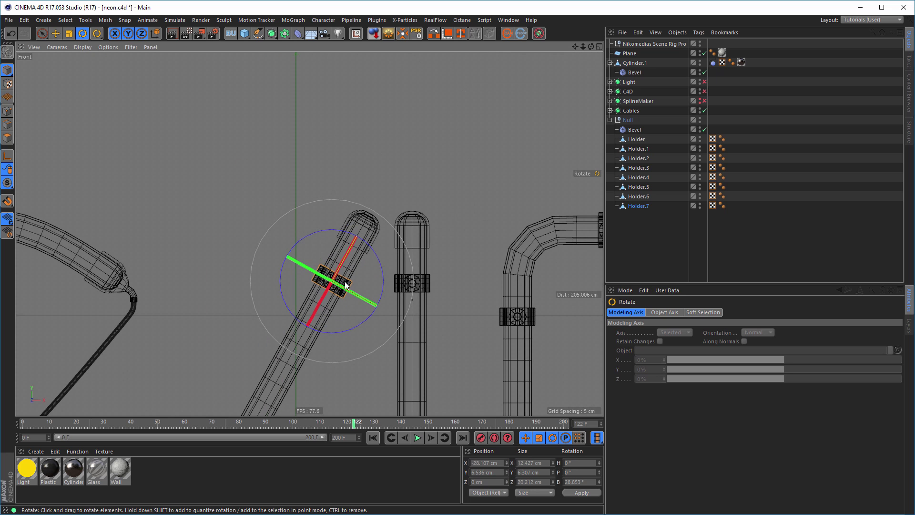
Duplicate the lower Holder of the 4's vertical tube onto the 4's horizontal tube at about X -37.6 cm, Y -81.2 cm
alt+middle_drag(353, 244, 366, 151)
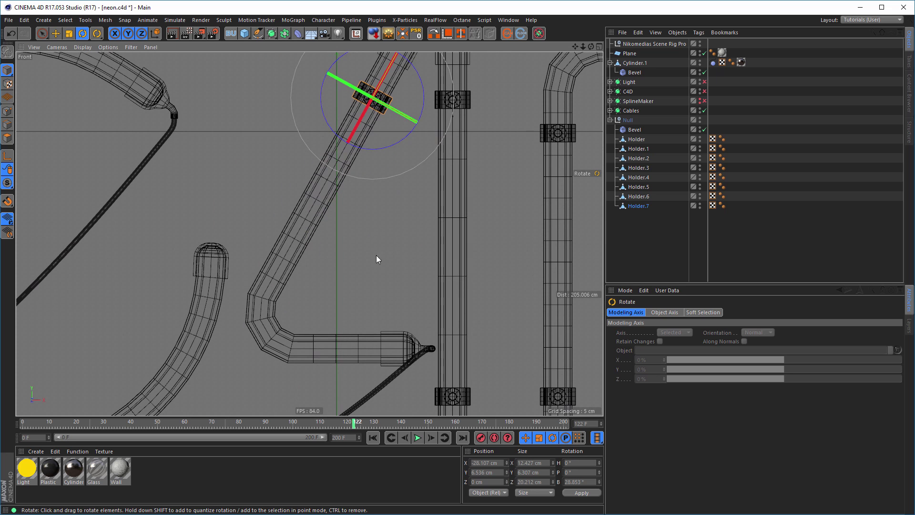
click(453, 395)
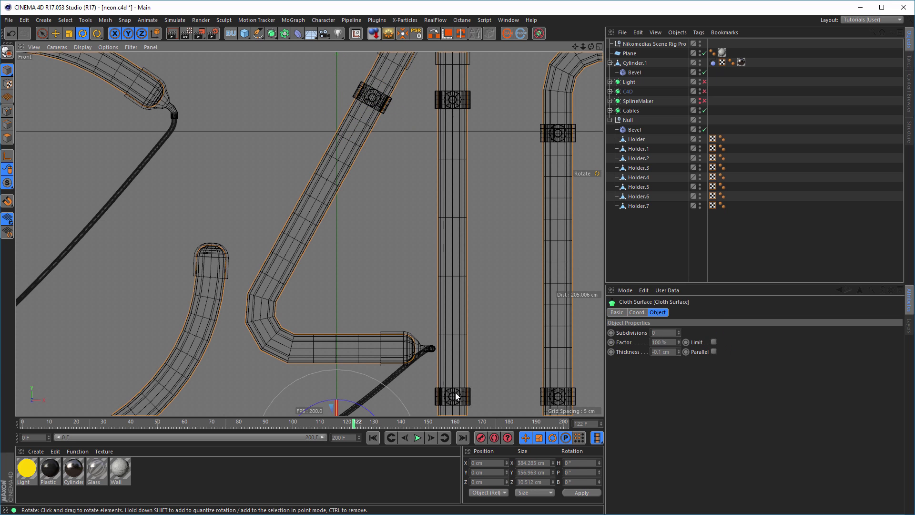
scroll(456, 393, up, 2)
click(453, 393)
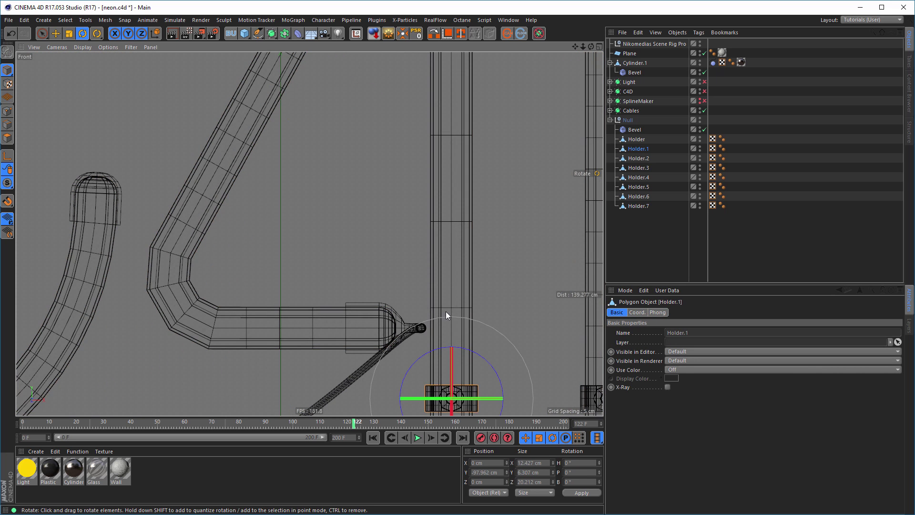
middle_drag(446, 315, 446, 241)
key(e)
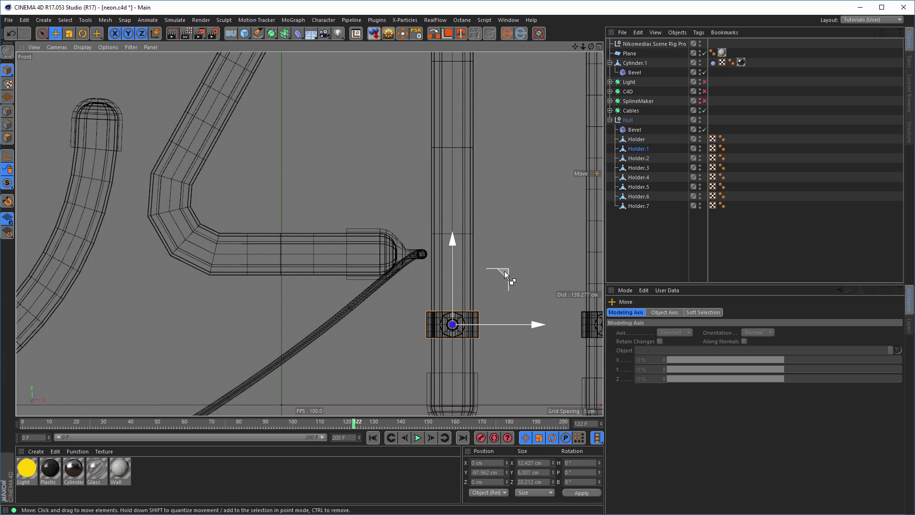
drag(504, 271, 351, 200)
scroll(316, 259, up, 6)
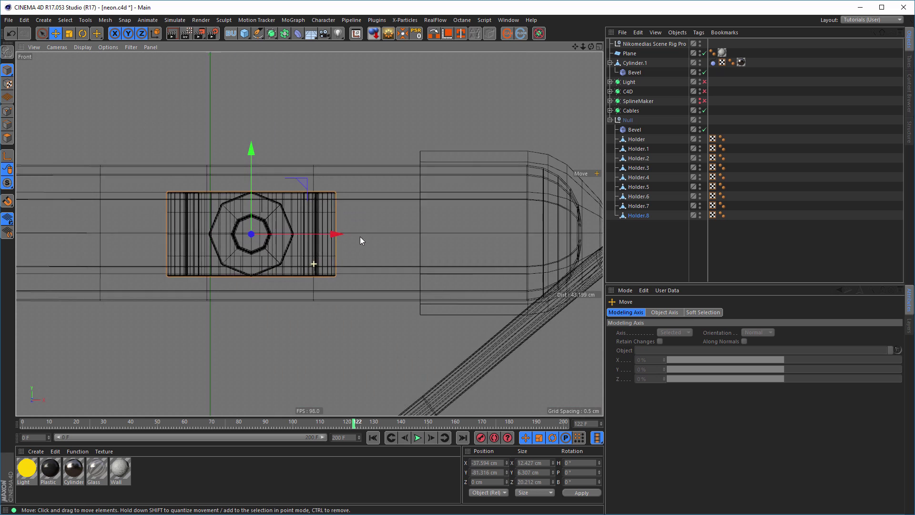
middle_drag(359, 236, 431, 294)
drag(327, 193, 327, 193)
Rotate the Holder on the 4's horizontal tube to a 90° bank
key(r)
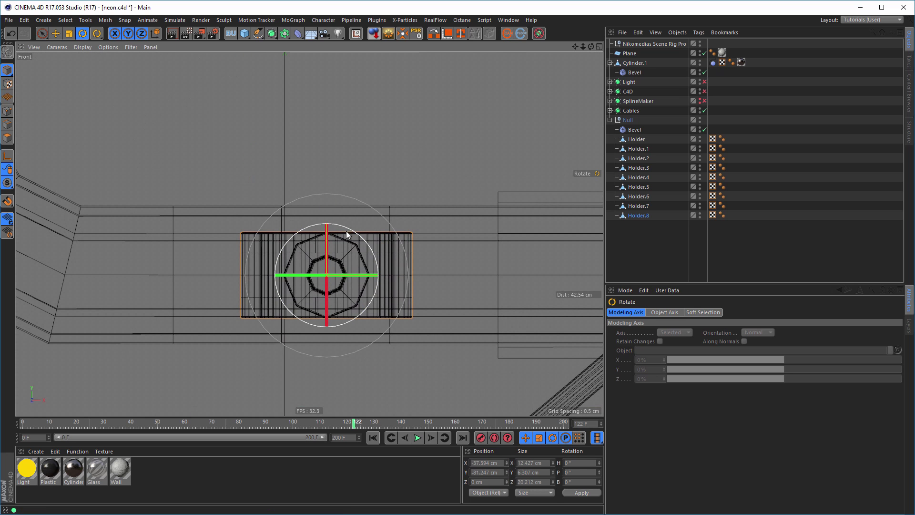
drag(352, 232, 370, 305)
scroll(328, 325, down, 5)
alt+middle_drag(258, 326, 364, 275)
scroll(395, 277, down, 7)
scroll(379, 264, up, 1)
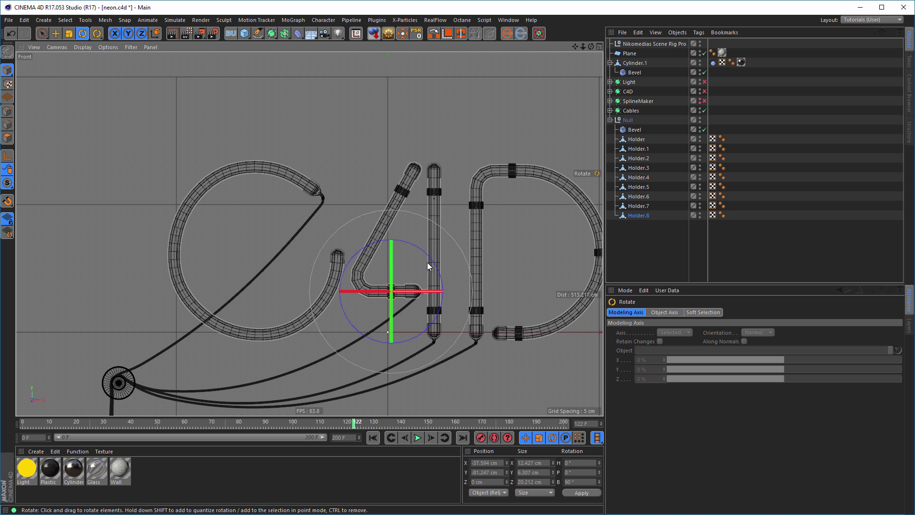
Duplicate the 4's horizontal-tube Holder onto the bottom of the C at about X -151.9 cm, Y -119.2 cm
key(e)
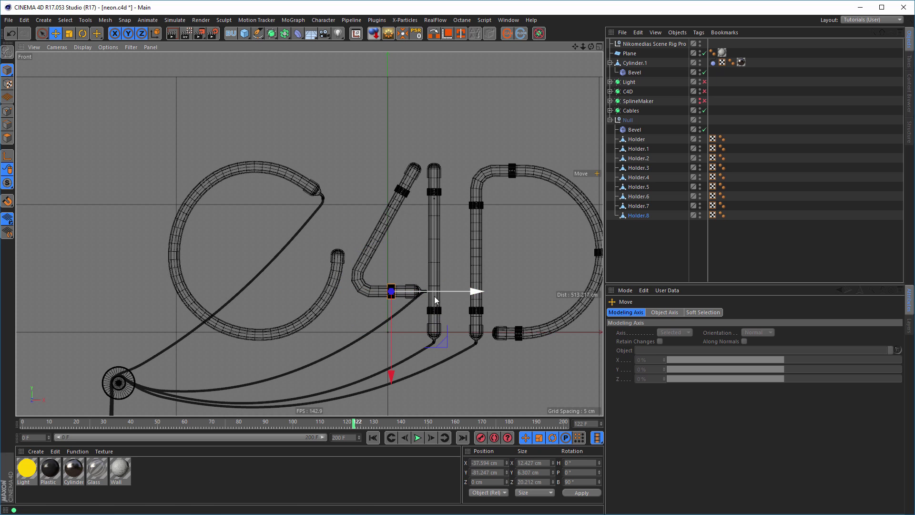
drag(443, 343, 302, 379)
alt+right_drag(256, 327, 397, 324)
alt+middle_drag(375, 305, 391, 223)
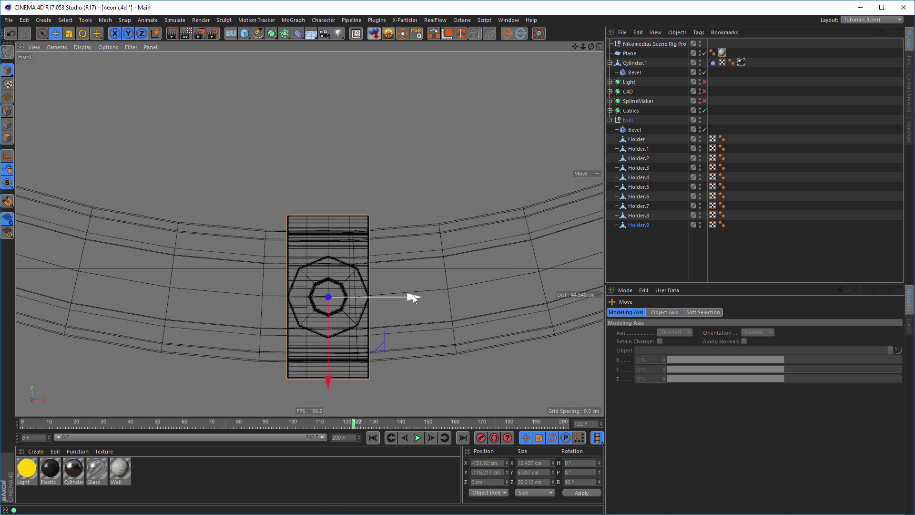
alt+right_drag(349, 293, 248, 300)
alt+right_drag(362, 279, 305, 285)
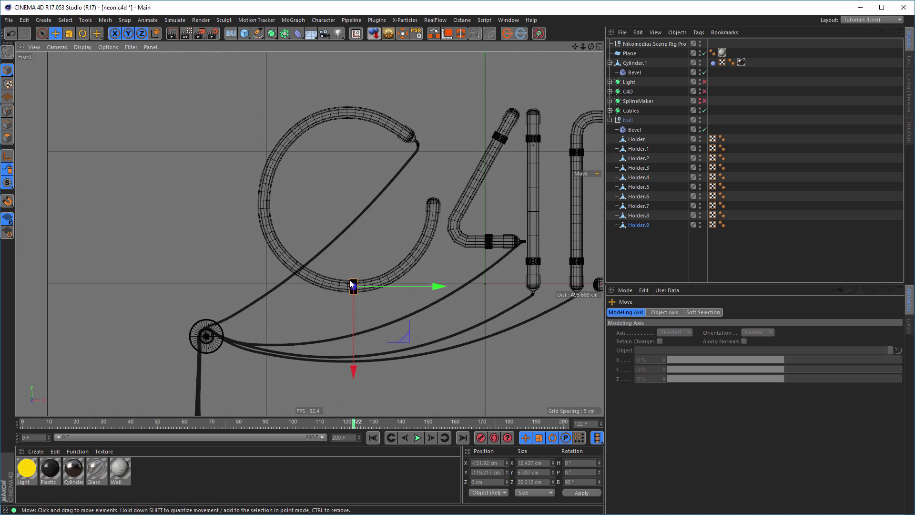
Duplicate the C's bottom Holder up to the top of the C and centre it on the tube at about X -160.8 cm, Y 27.8 cm
alt+middle_drag(350, 280, 346, 300)
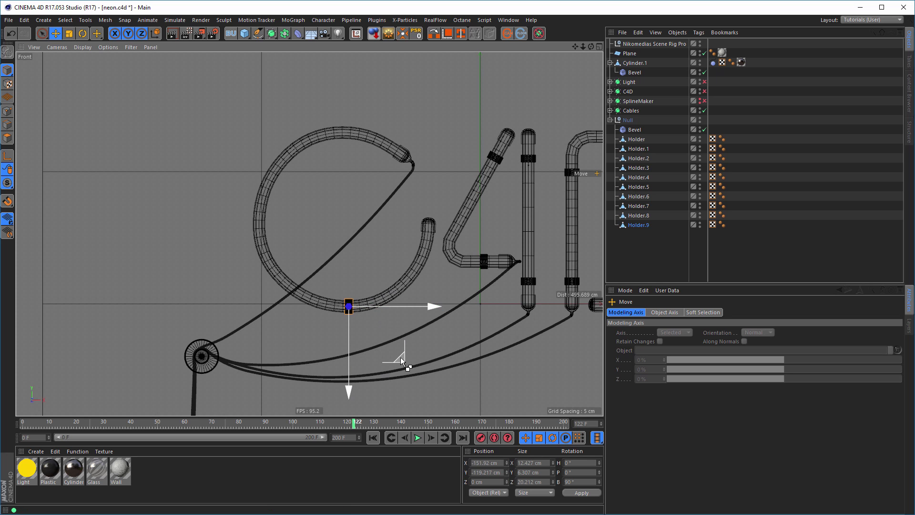
drag(401, 356, 390, 184)
alt+right_drag(342, 126, 522, 148)
drag(300, 308, 303, 310)
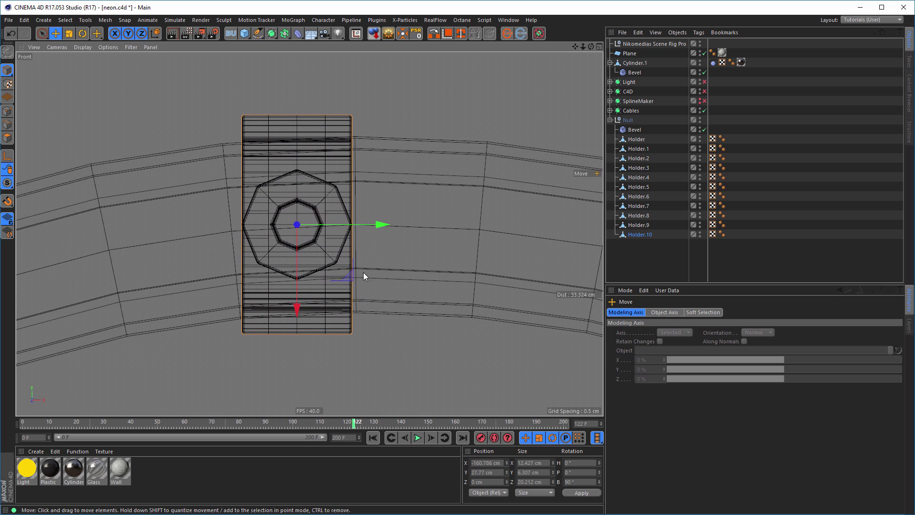
Shift the Holder at the top of the C to about X -158.0 cm, Y 27.7 cm, centred on the tube
drag(386, 228, 429, 234)
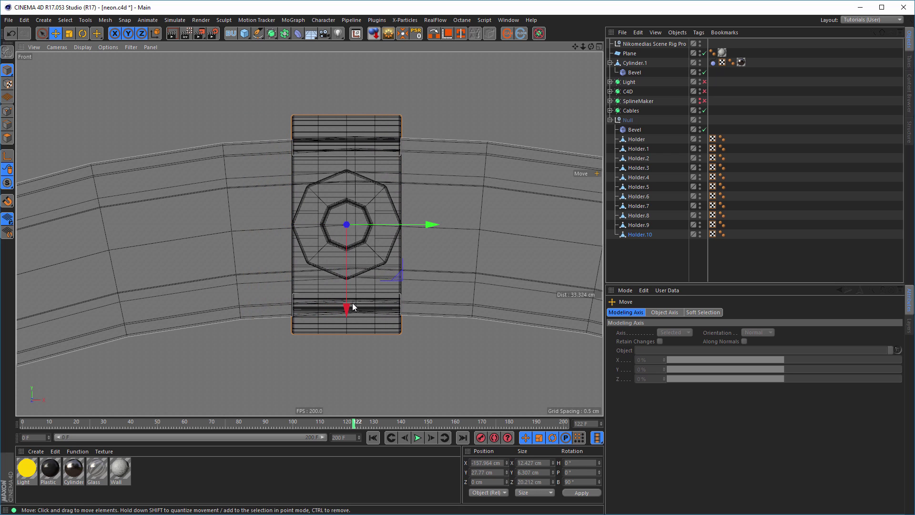
drag(349, 305, 350, 305)
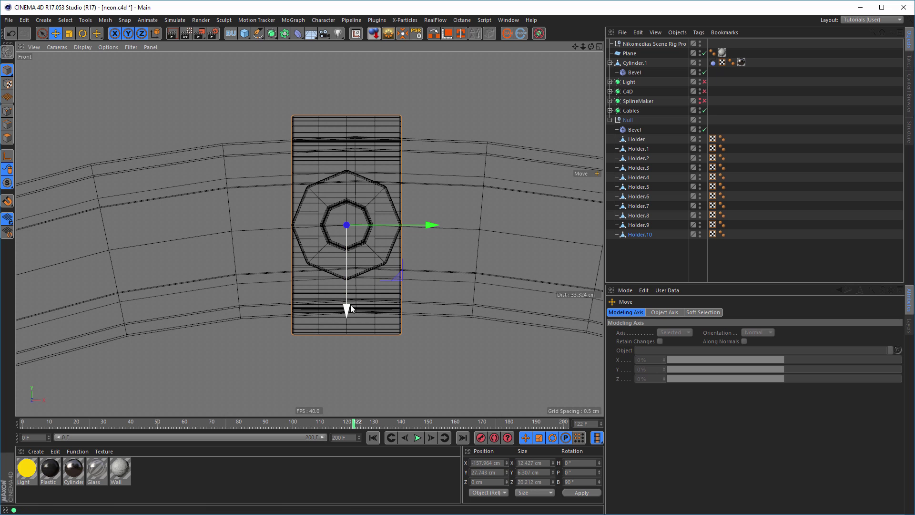
Duplicate the lower Holder of the D's vertical tube onto the C's outer side at about X -227.9 cm, Y -50.5 cm
alt+right_drag(350, 304, 279, 285)
alt+middle_drag(279, 285, 332, 147)
alt+right_drag(315, 246, 322, 283)
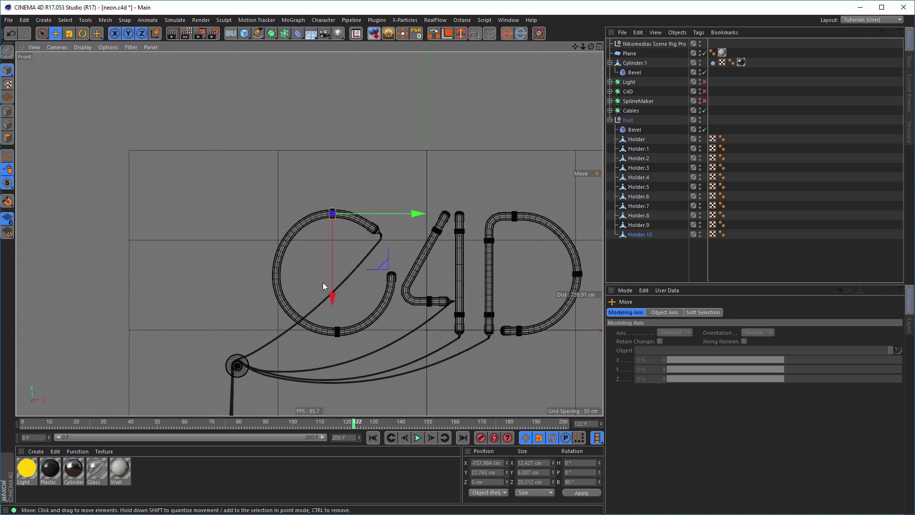
click(489, 286)
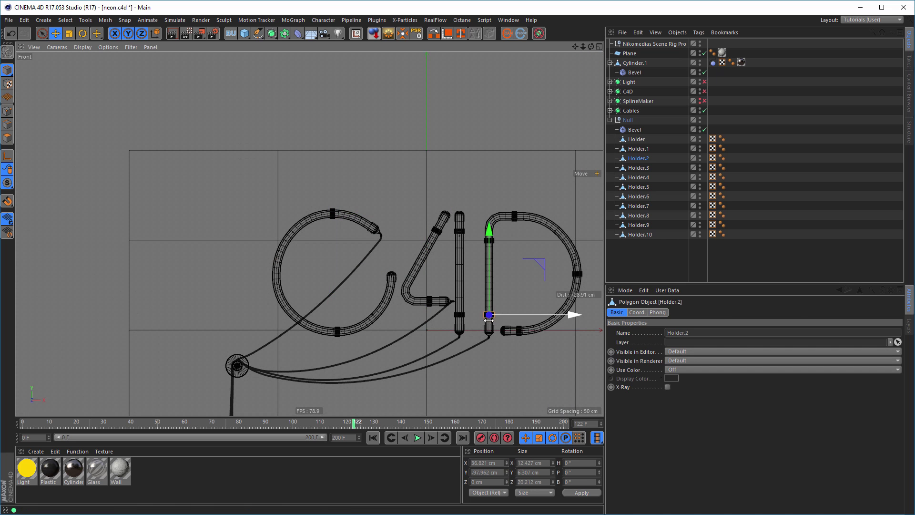
ctrl+drag(475, 269, 276, 279)
alt+right_drag(270, 274, 433, 264)
drag(474, 304, 487, 306)
drag(400, 222, 398, 242)
scroll(232, 278, down, 5)
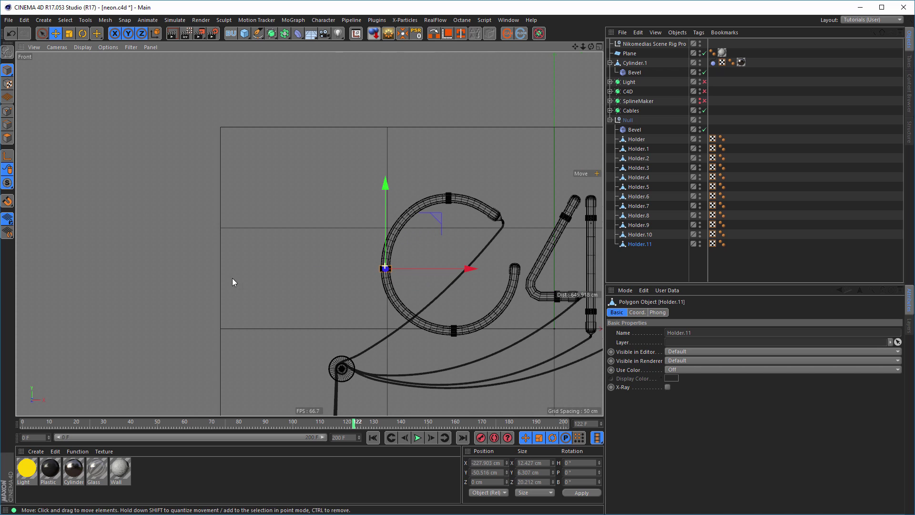
Inspect the placement of the Holder clips on the C, 4 and D tubes in the perspective view
middle_click(411, 294)
middle_click(222, 181)
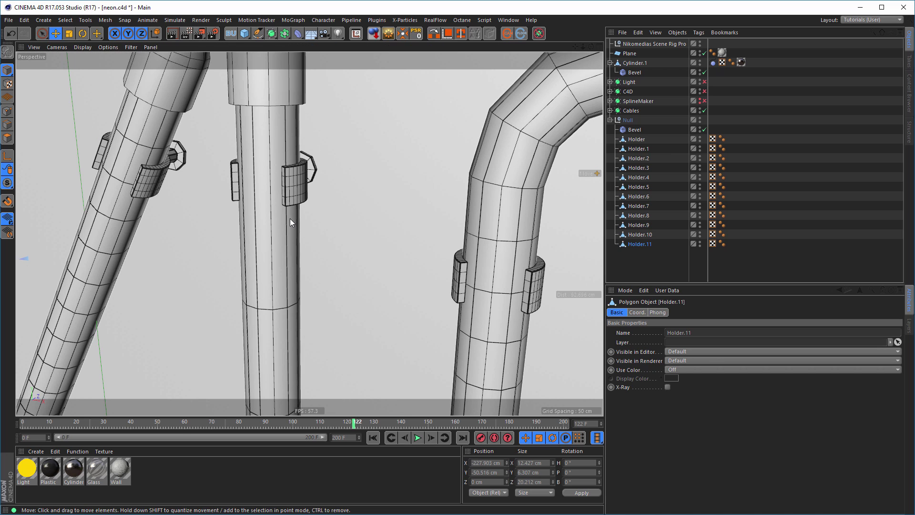
scroll(290, 219, down, 6)
alt+middle_drag(254, 268, 287, 236)
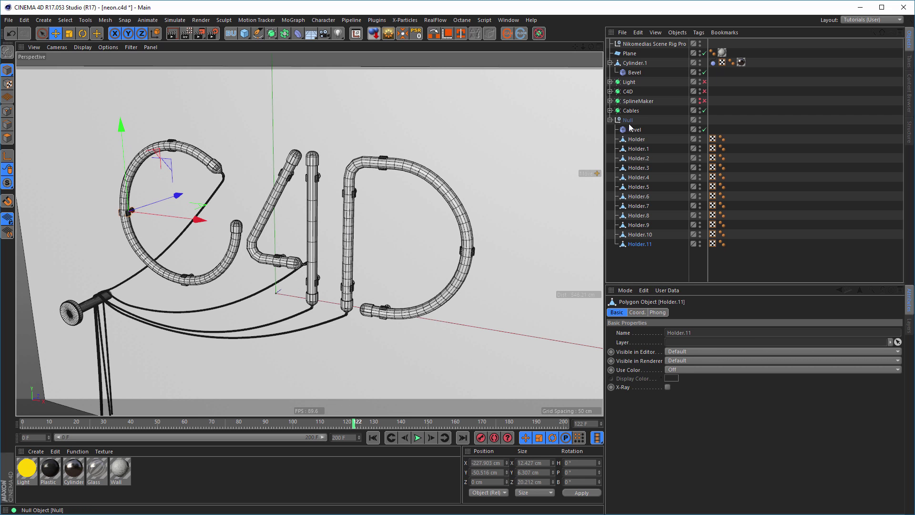
scroll(447, 349, up, 8)
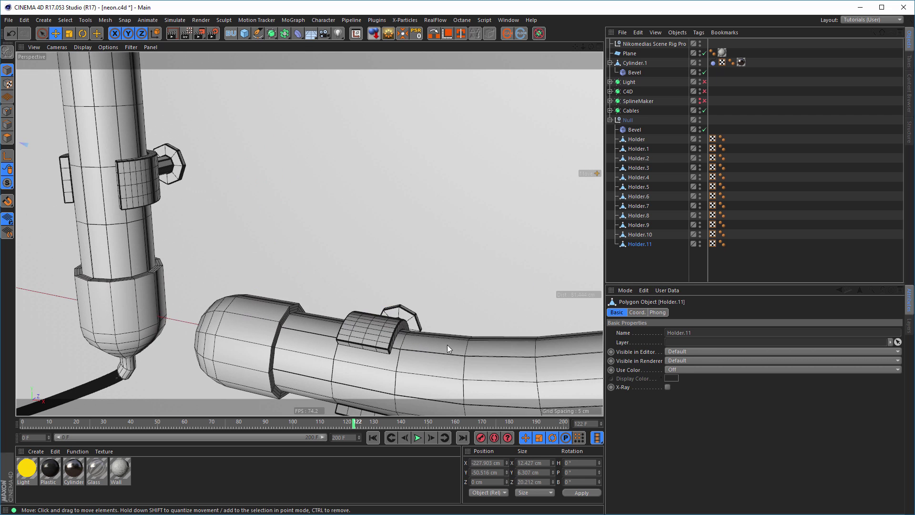
scroll(393, 348, up, 5)
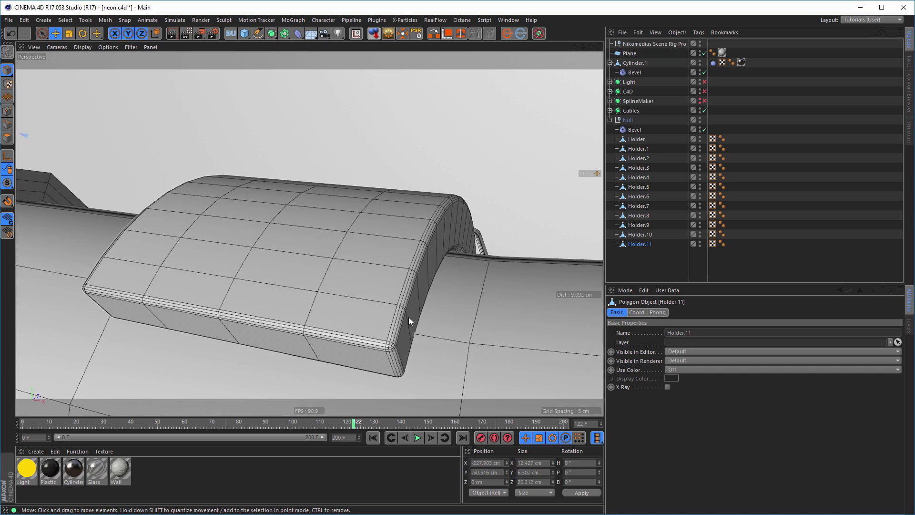
scroll(218, 353, down, 10)
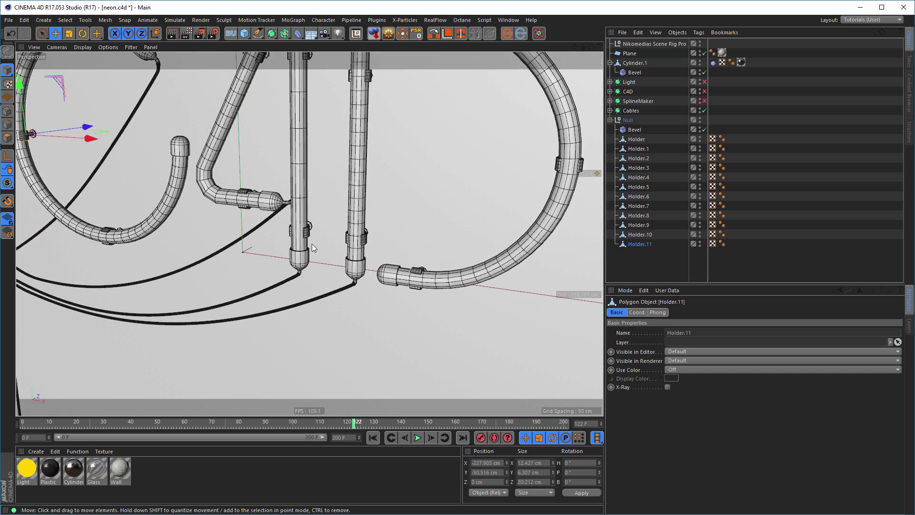
scroll(311, 244, down, 8)
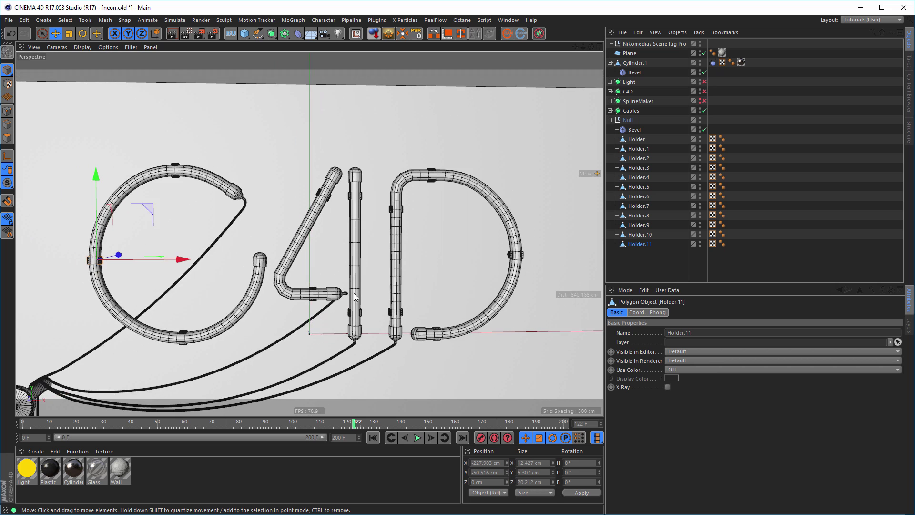
alt+middle_drag(354, 293, 380, 253)
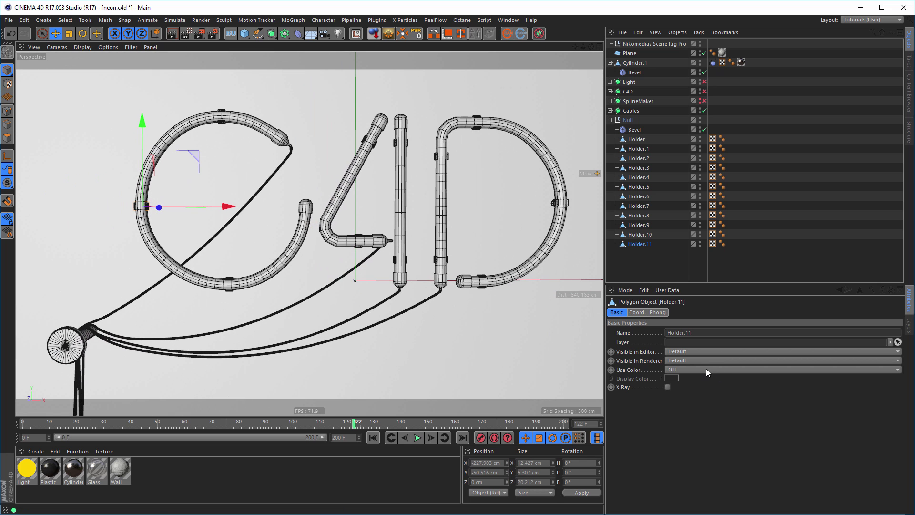
click(610, 121)
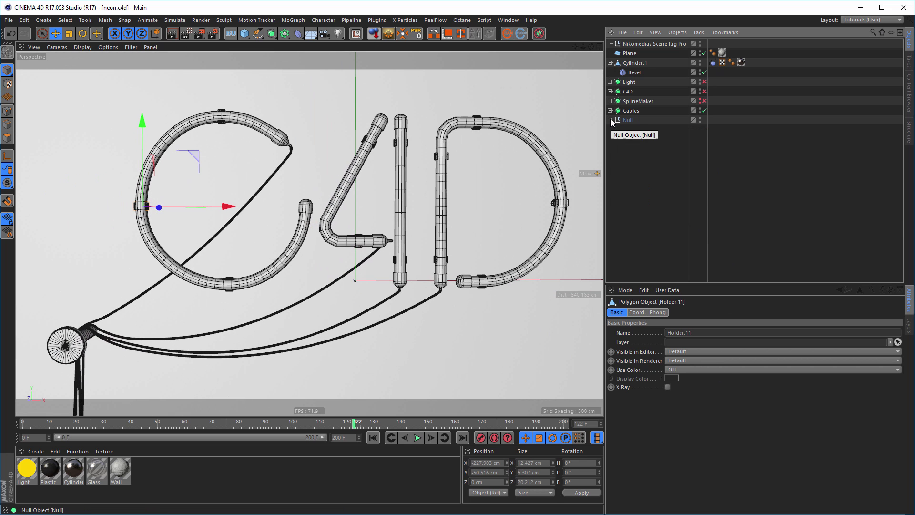
click(611, 120)
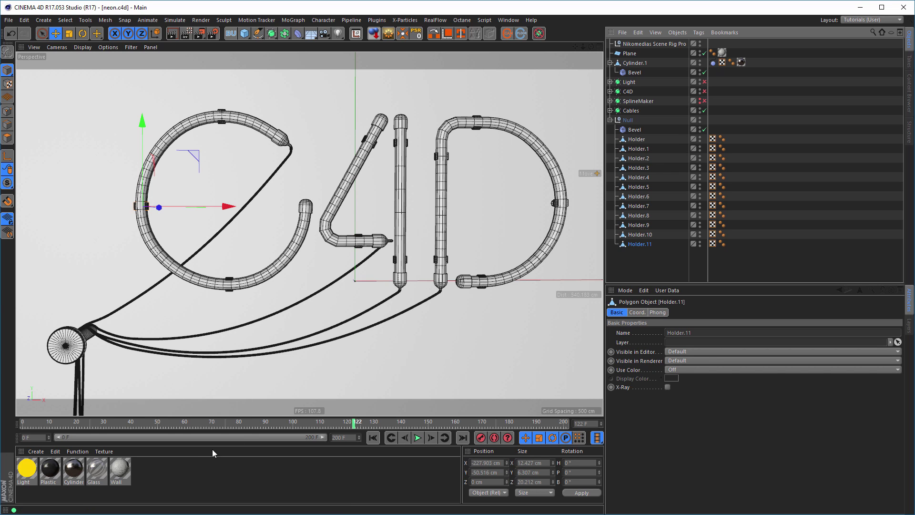
Create a new material with only the Reflectance channel enabled, using a GGX layer
double_click(148, 473)
double_click(32, 469)
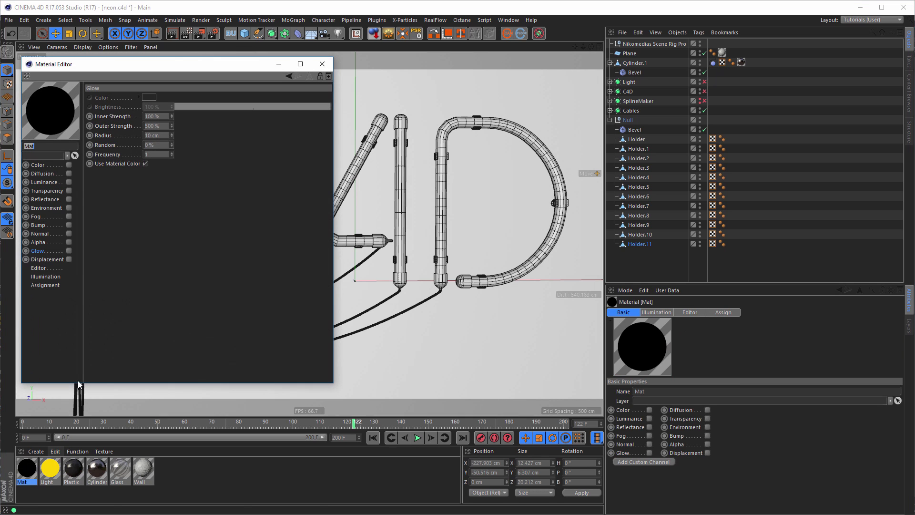
click(69, 199)
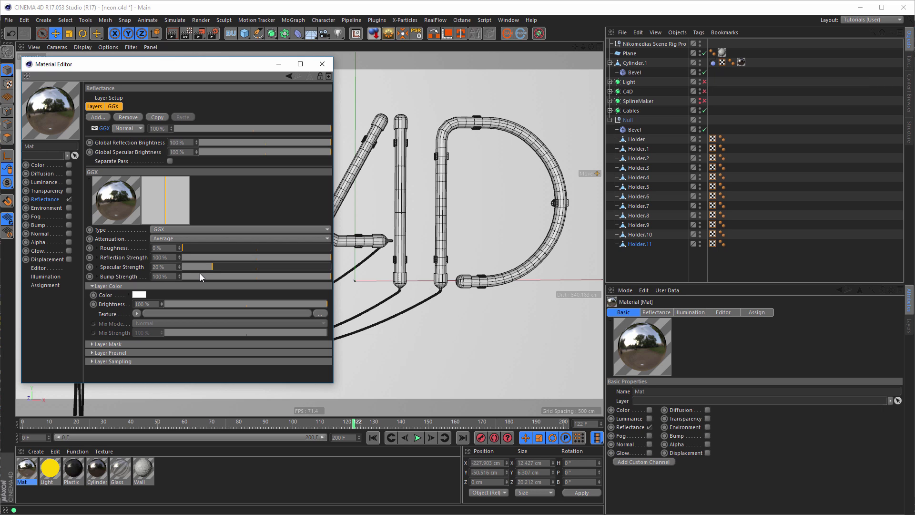
Set the GGX layer's specular strength and bump strength to 0% and its roughness to 10%
drag(204, 266, 180, 278)
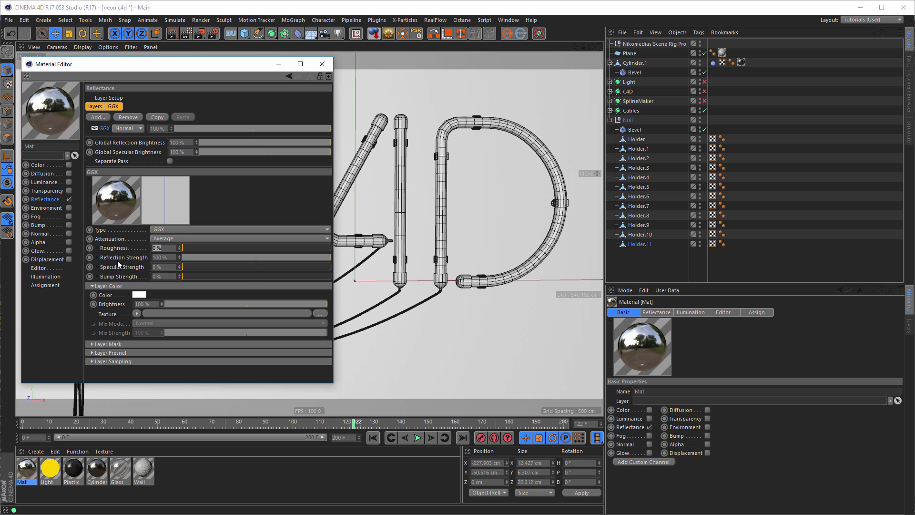
text(15)
key(BackSpace)
key(Return)
text(10)
key(Return)
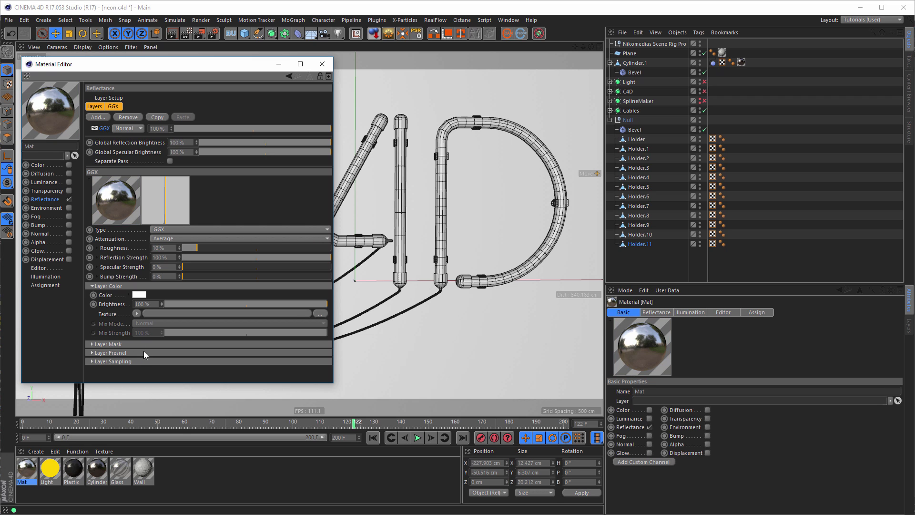
Set the GGX layer's Fresnel to Conductor with the Chromium preset and close the material
click(144, 353)
click(154, 361)
click(160, 388)
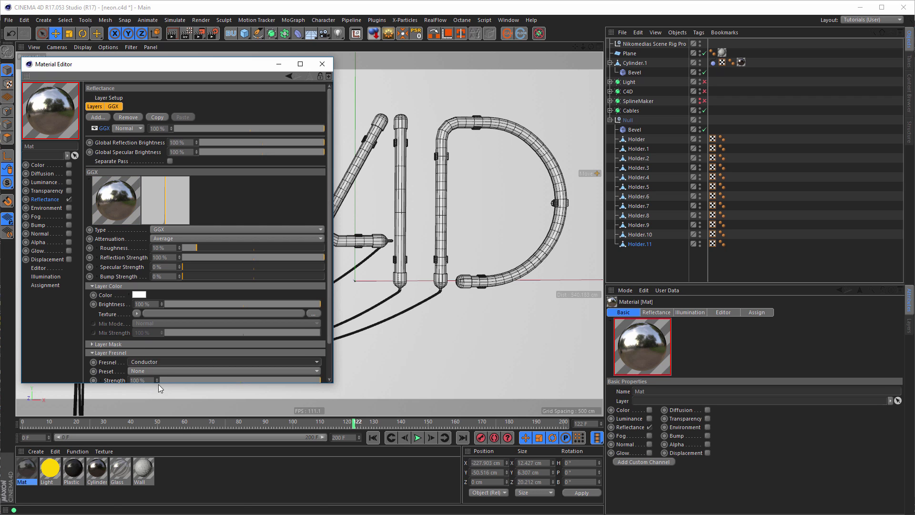
click(168, 370)
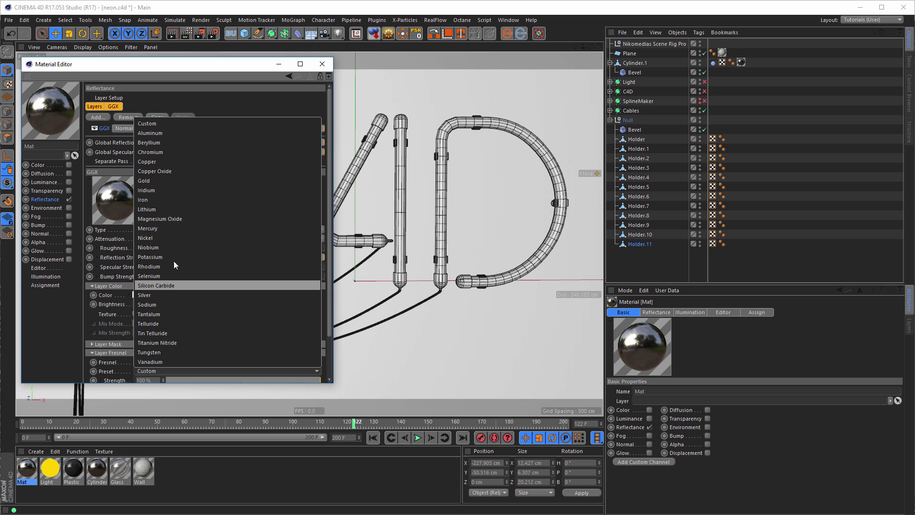
click(174, 153)
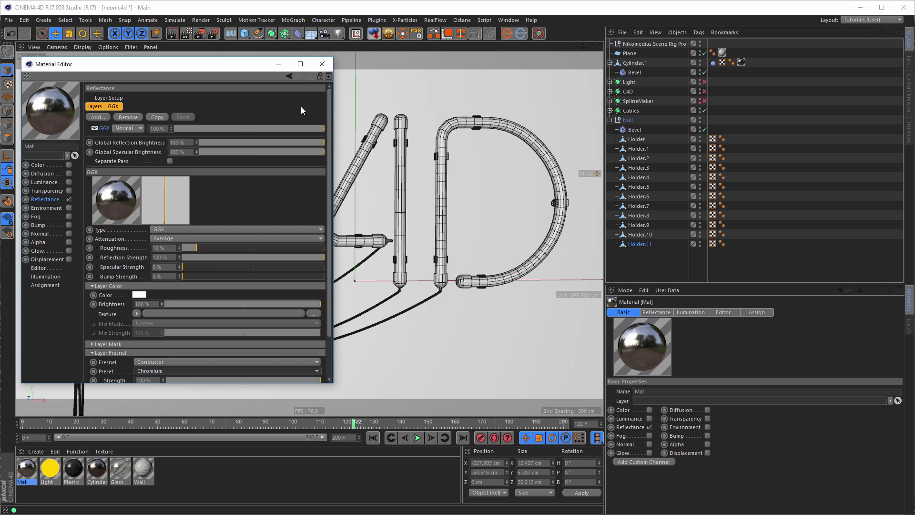
click(322, 63)
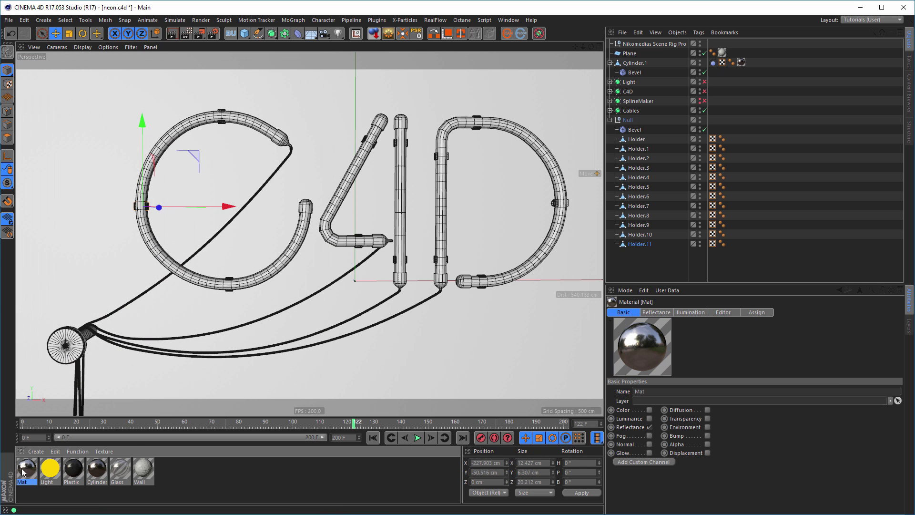
Rename the new chromium material as Holder
double_click(23, 472)
text(H)
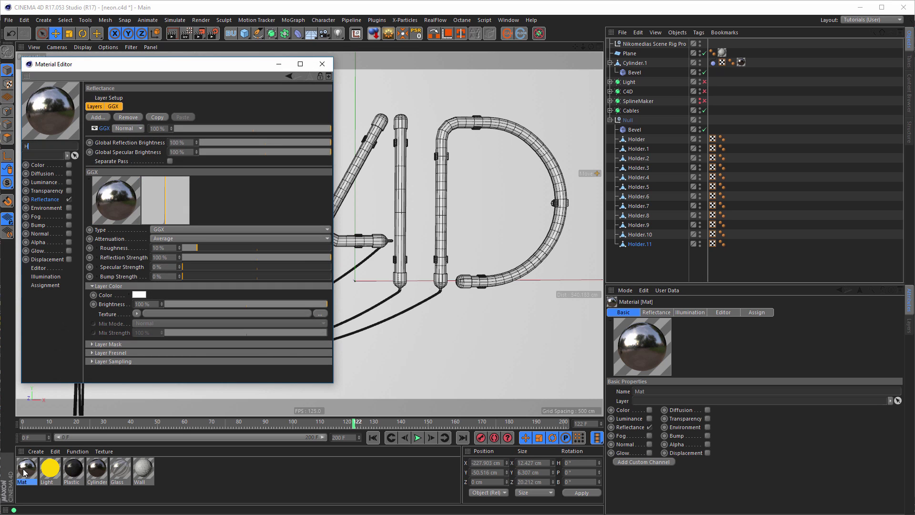
text(older)
key(Return)
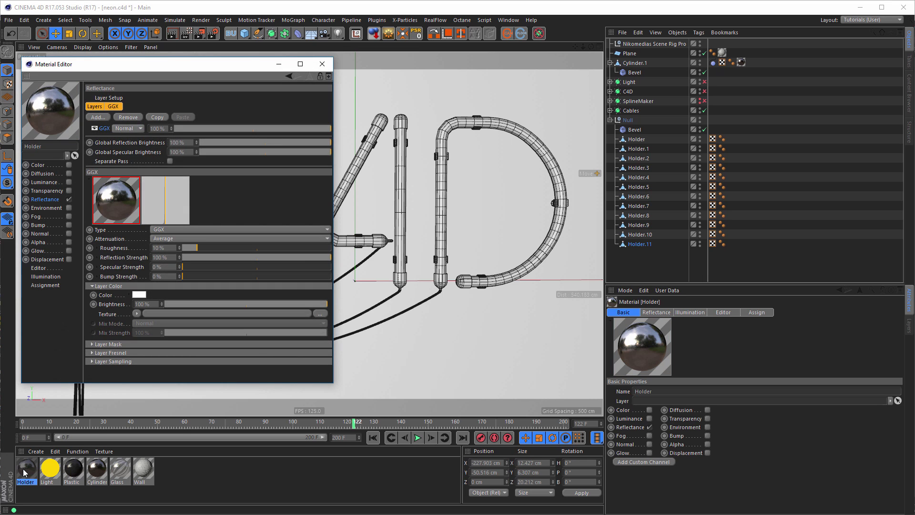
click(322, 64)
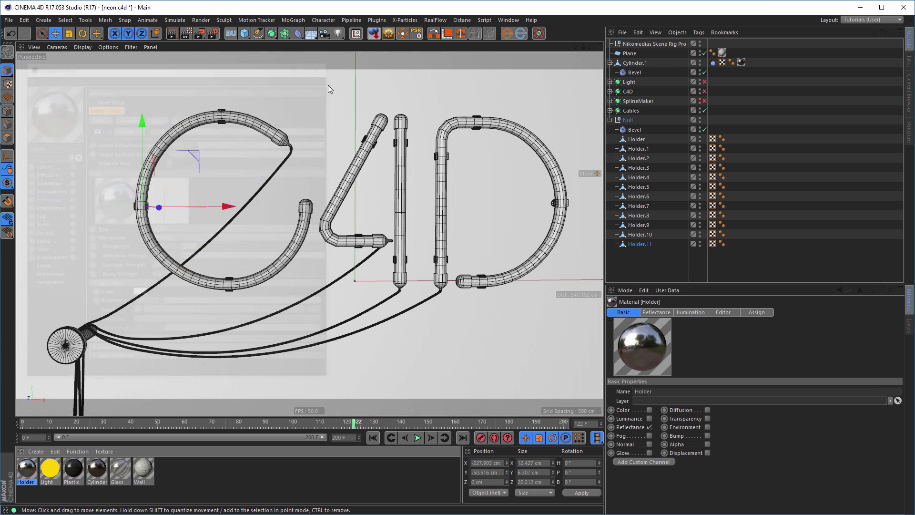
Apply the Holder material to the Null containing all the clips, rename that Null as Holder and collapse it
drag(27, 469, 630, 123)
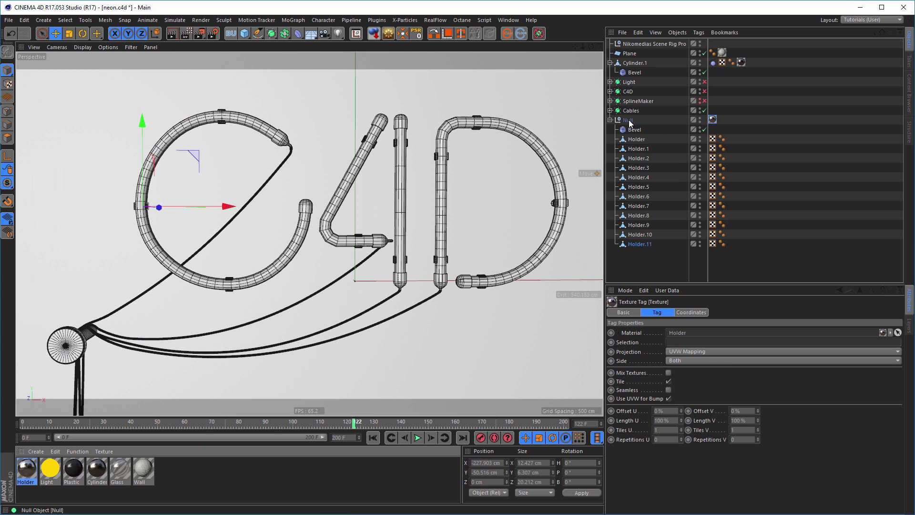
click(629, 120)
text(Holder)
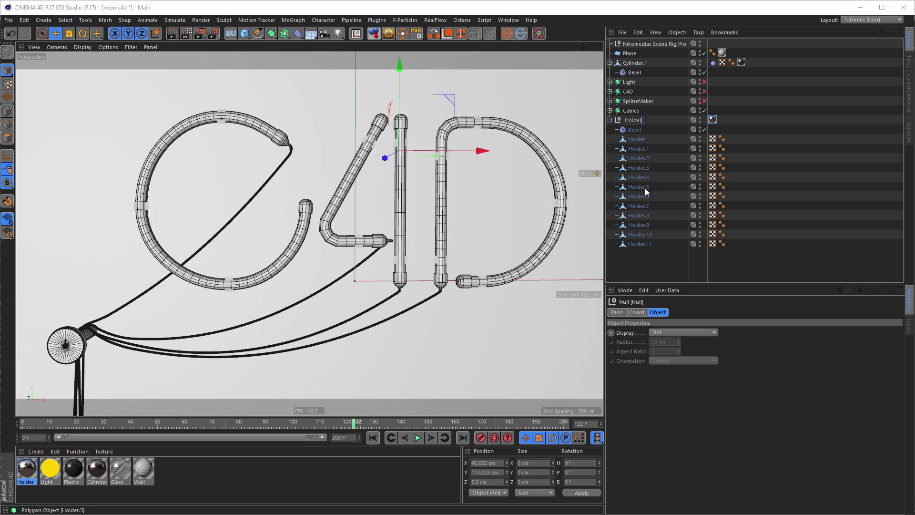
key(Return)
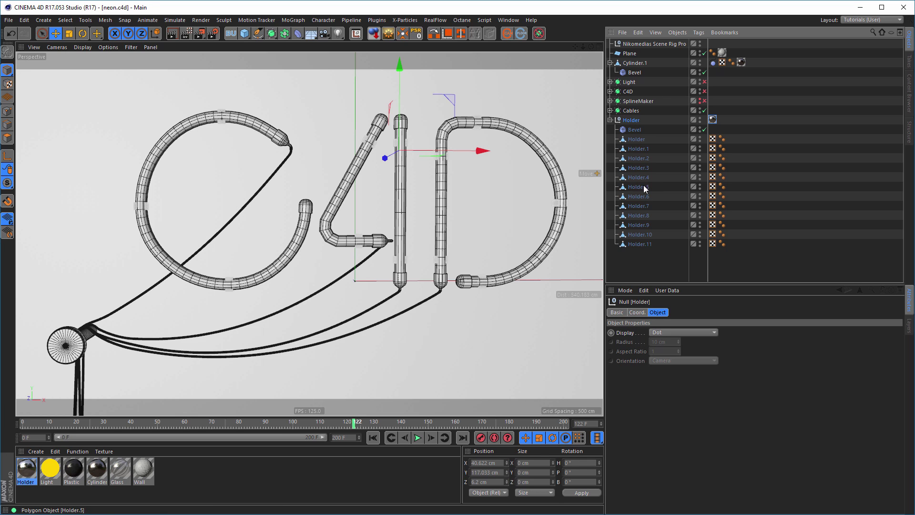
click(610, 121)
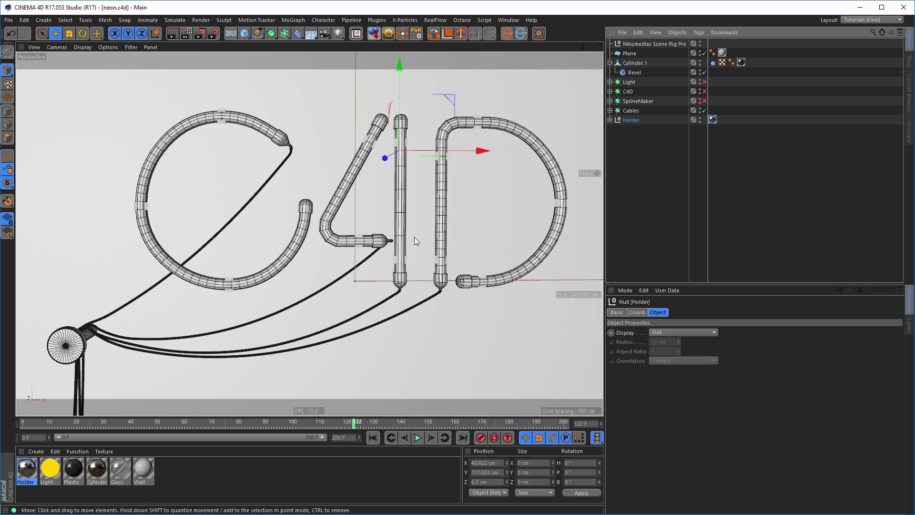
Activate the camera of the Nikomedias Scene Rig Pro and start an interactive render region over the sign
click(654, 43)
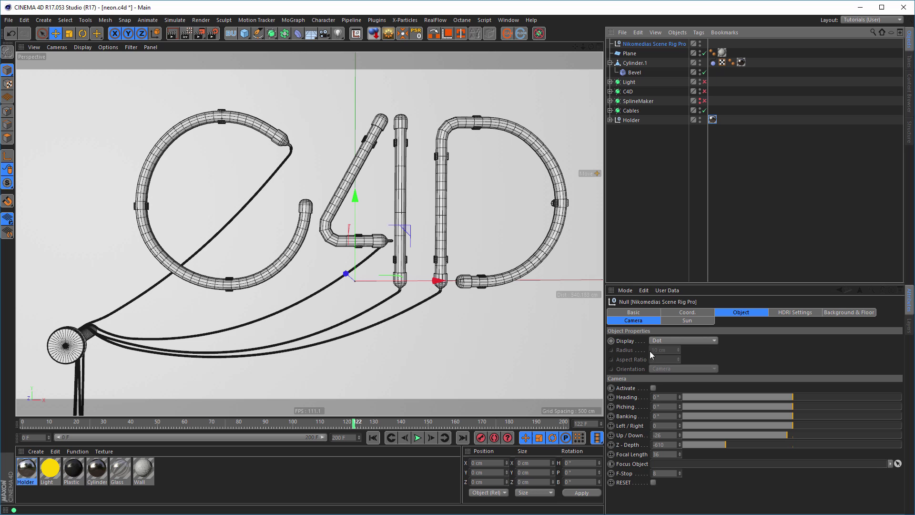
click(653, 387)
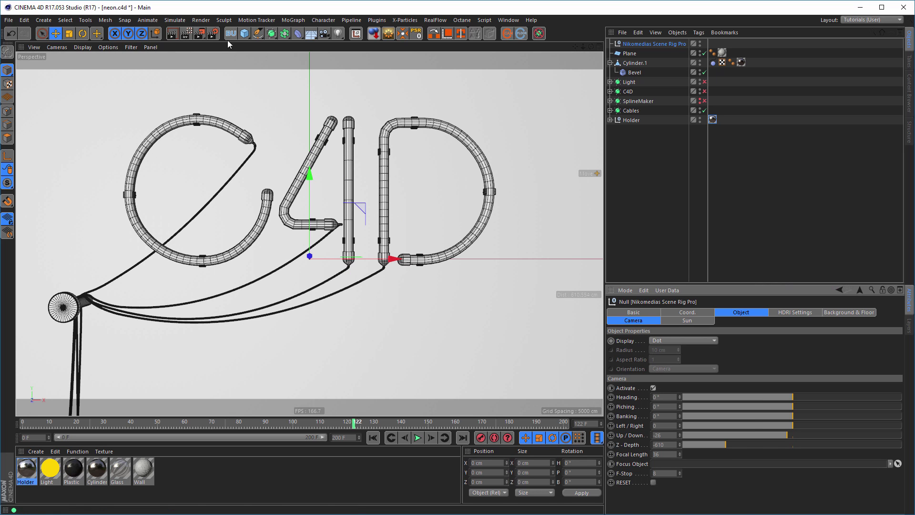
click(187, 34)
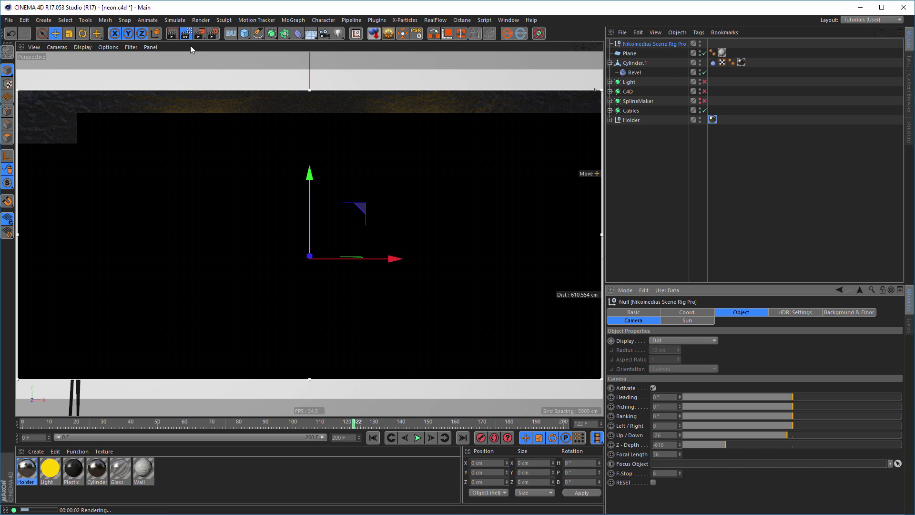
Set the HDRI light intensity of the Nikomedias Scene Rig Pro to 100%
click(700, 81)
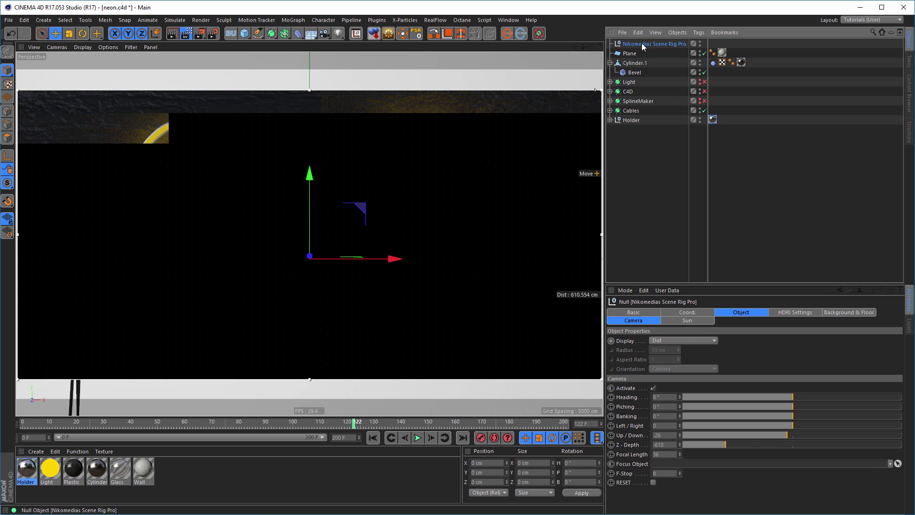
click(793, 312)
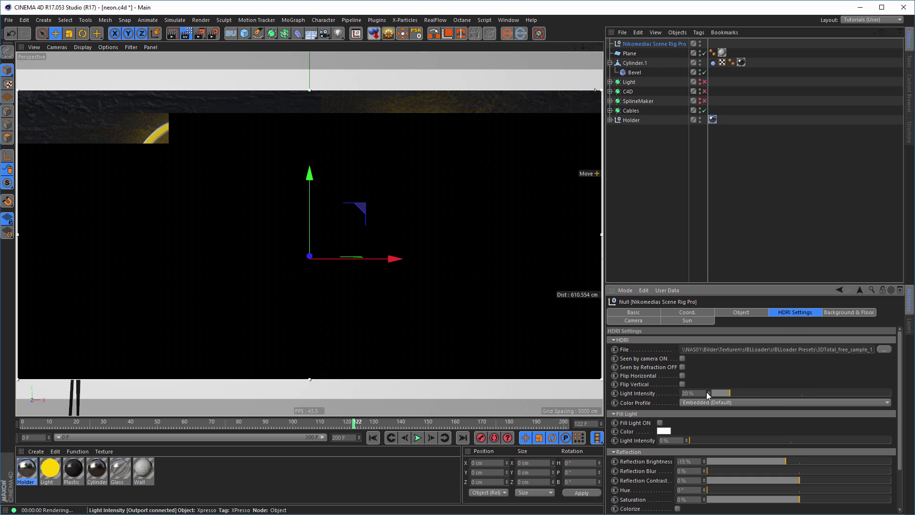
drag(704, 393, 658, 416)
key(Return)
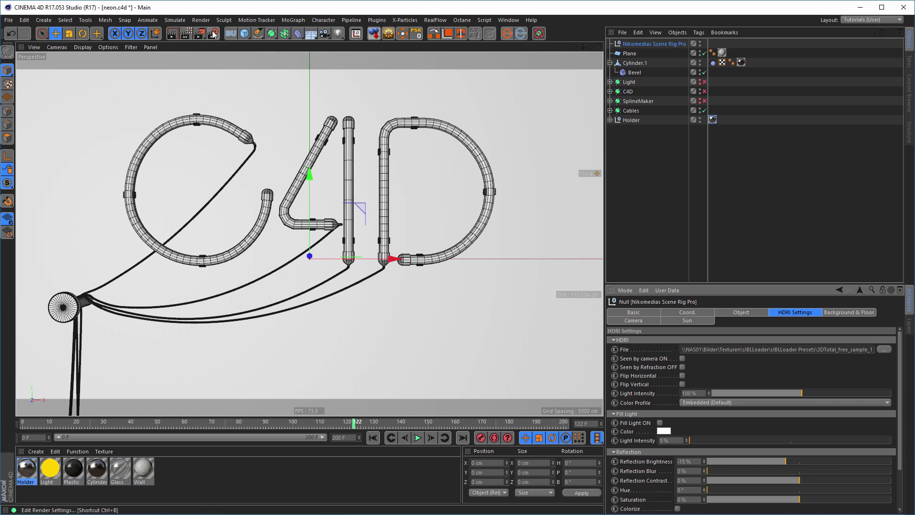
Make the Low GI preset the active render setting
click(212, 34)
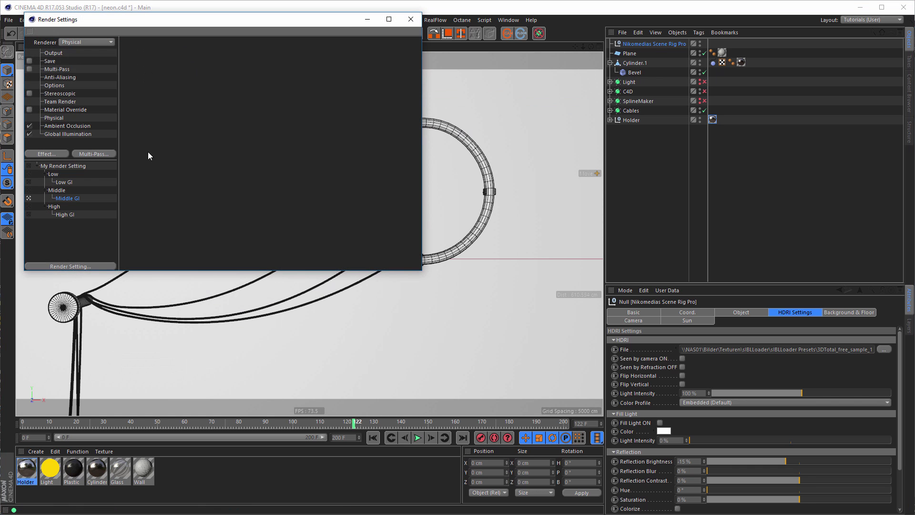
click(29, 182)
click(411, 20)
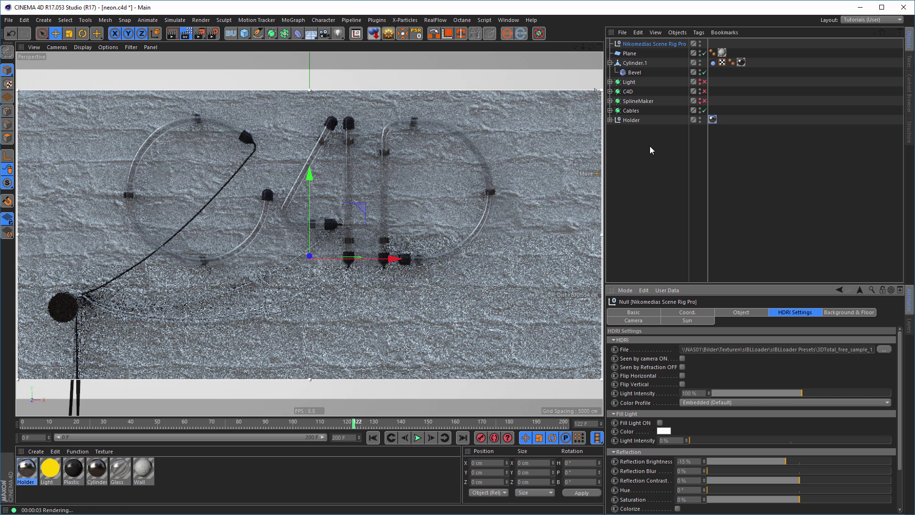
Delete both polygon selection tags from the last cable Sweep.1 and copy the first cable's Plastic texture tag to the other three cables
click(610, 110)
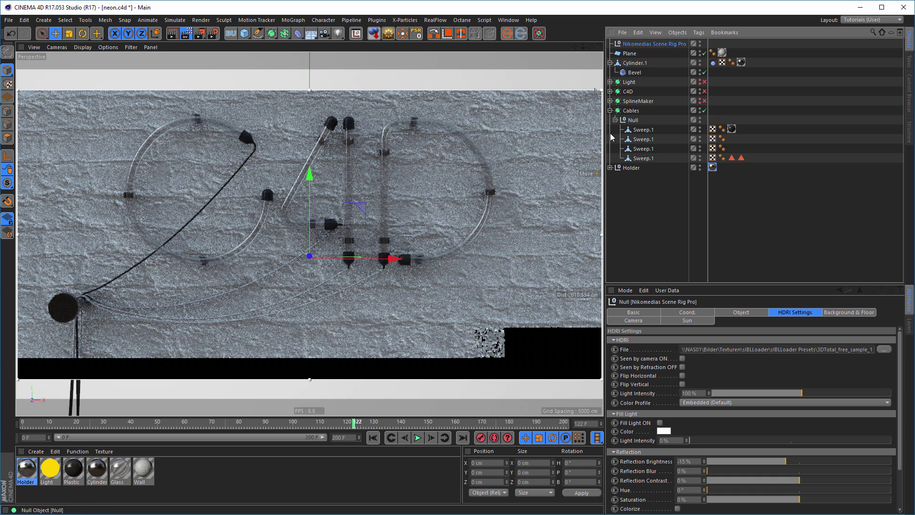
click(732, 129)
drag(731, 157, 773, 167)
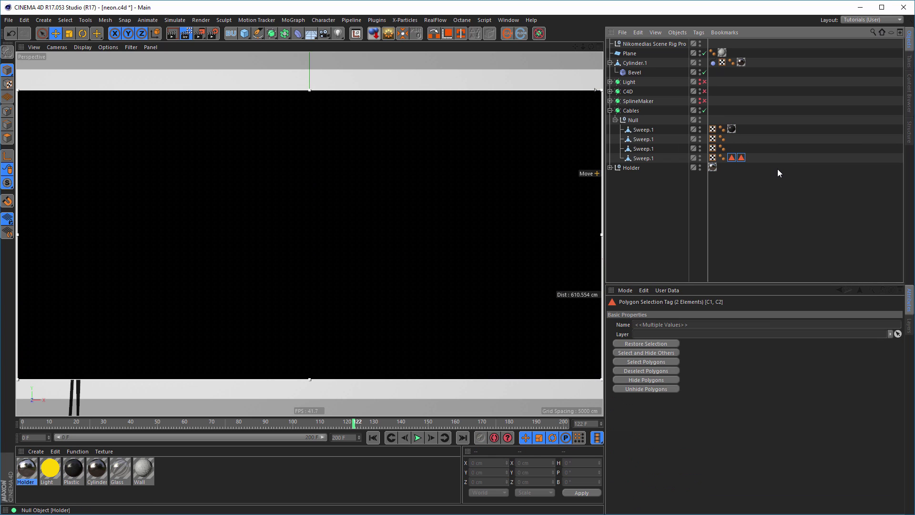
key(Delete)
click(732, 131)
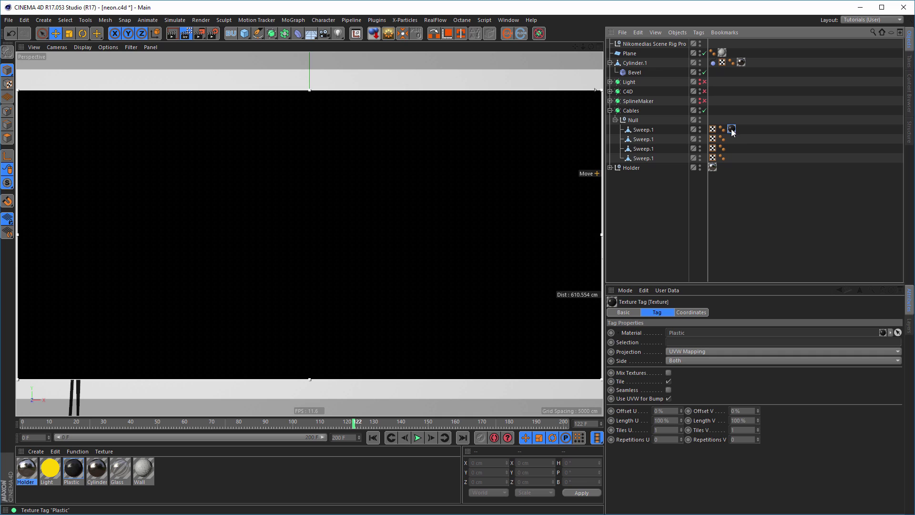
mouse_move(733, 131)
ctrl+mouse_down()
mouse_move(734, 156)
mouse_move(732, 148)
ctrl+mouse_up()
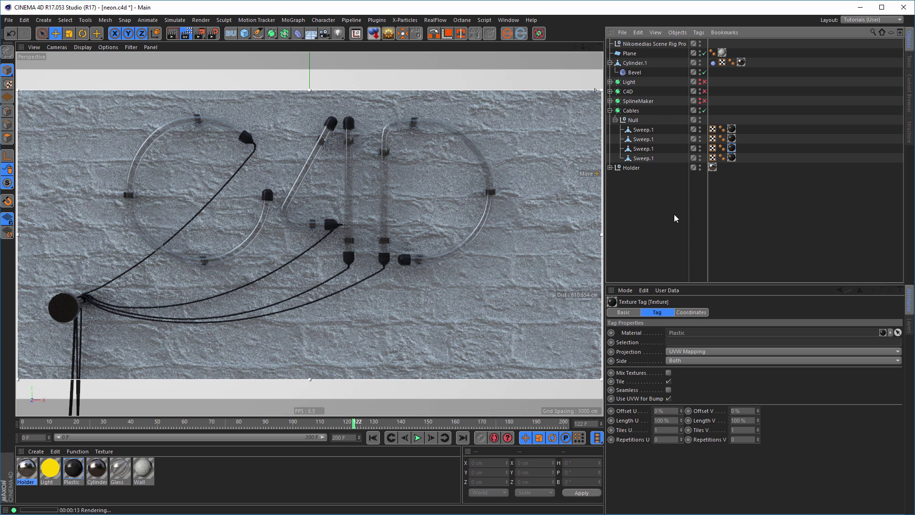
Activate the sun of the Nikomedias Scene Rig Pro and render the view to check its shadows on the wall
click(644, 44)
click(696, 320)
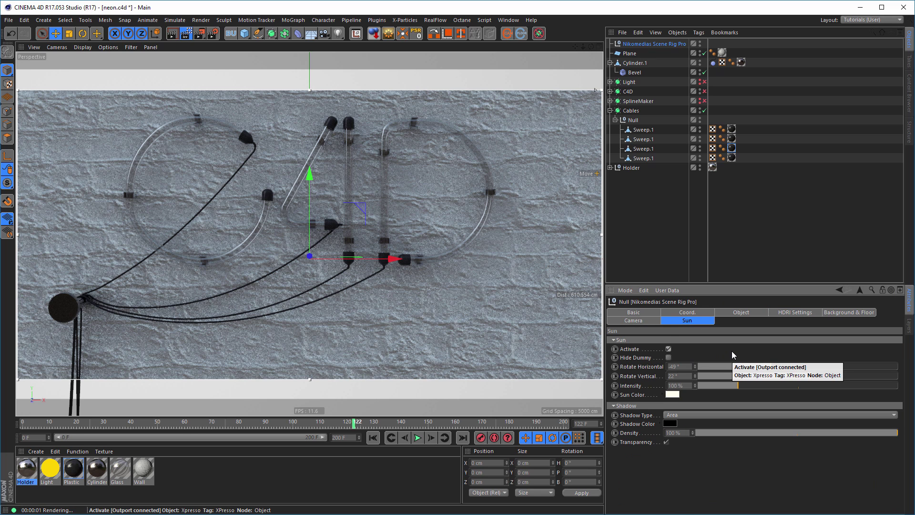
key(ctrl+r)
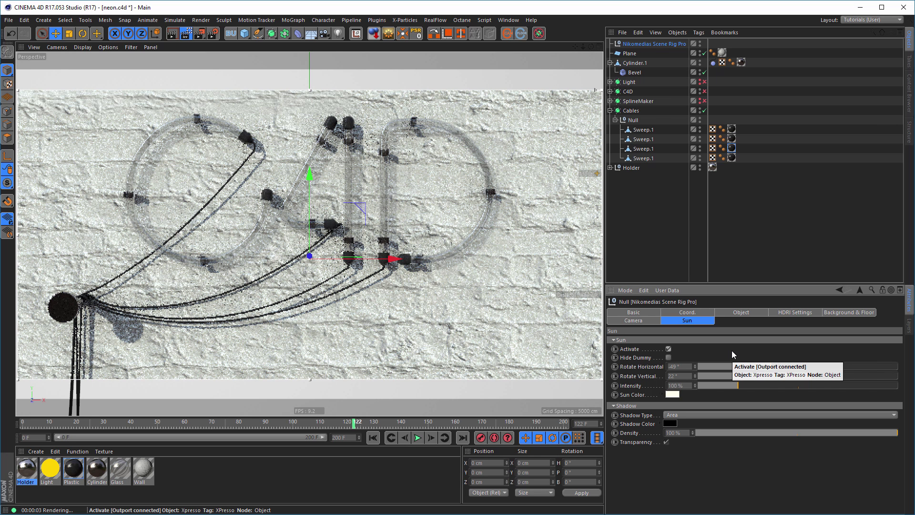
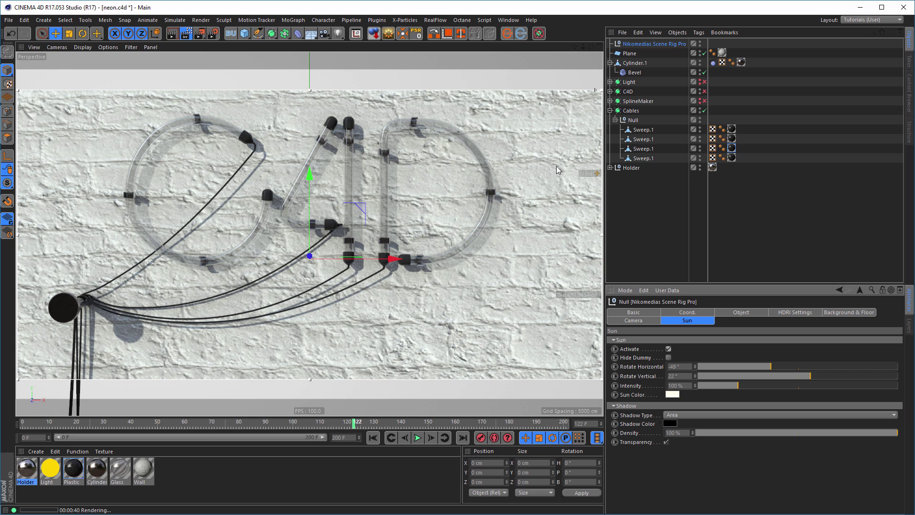
key(ctrl+s)
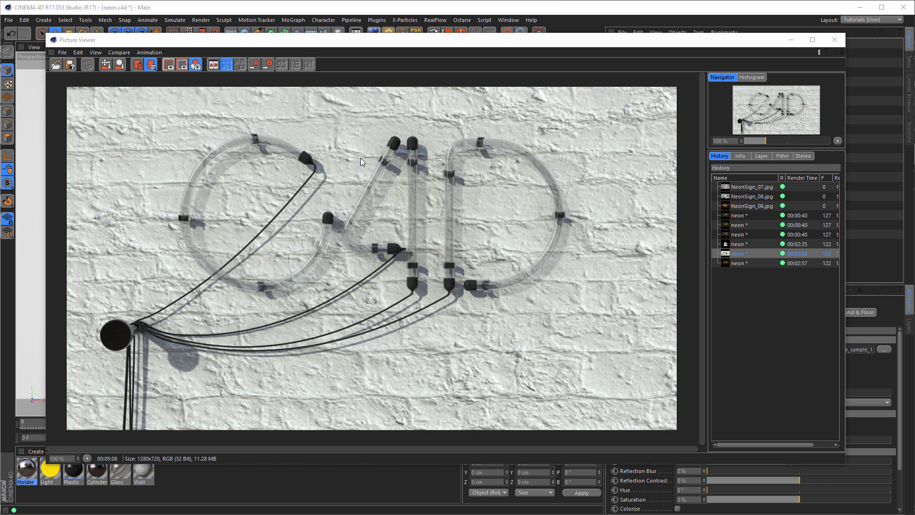
Compare the daylight and night renders in the Picture Viewer with their edited versions in Photoshop
click(739, 263)
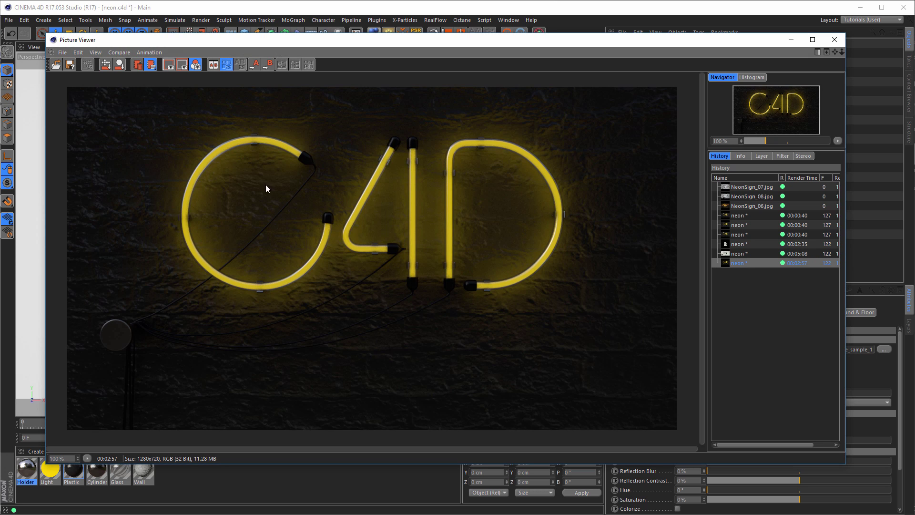
click(733, 254)
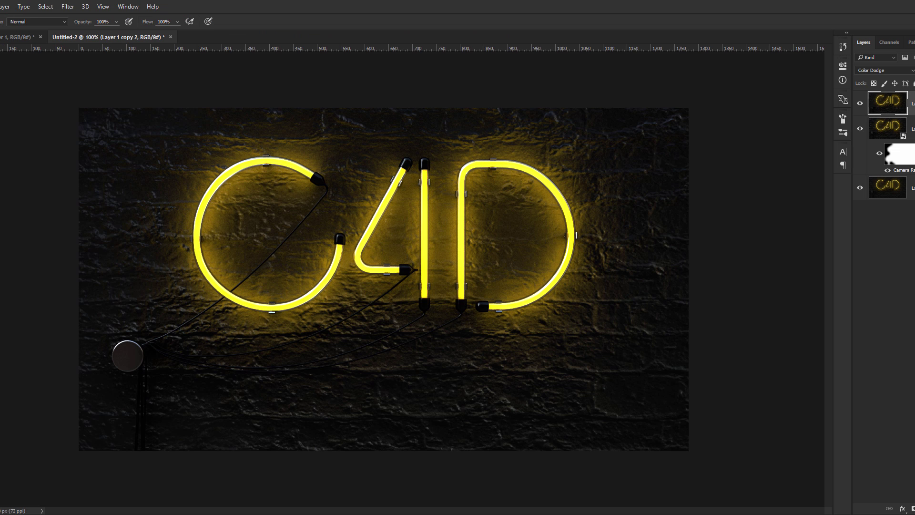
click(18, 38)
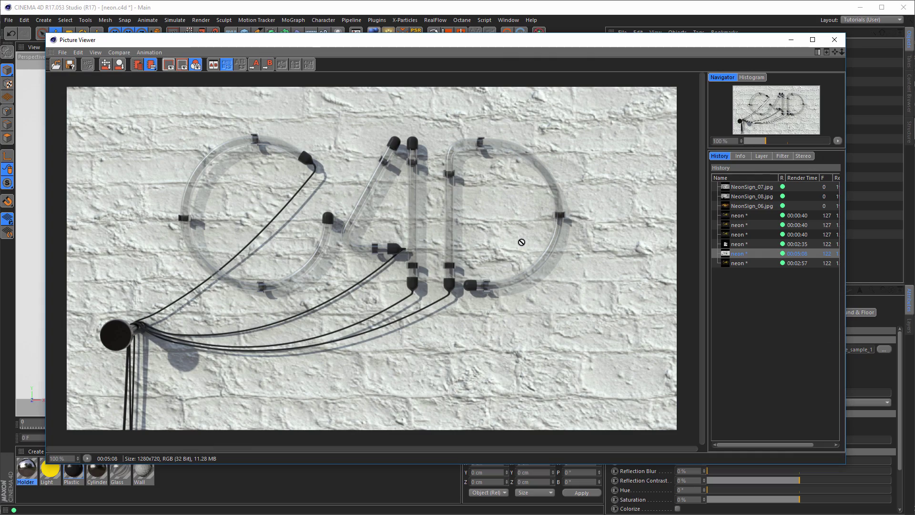
key(alt+Tab)
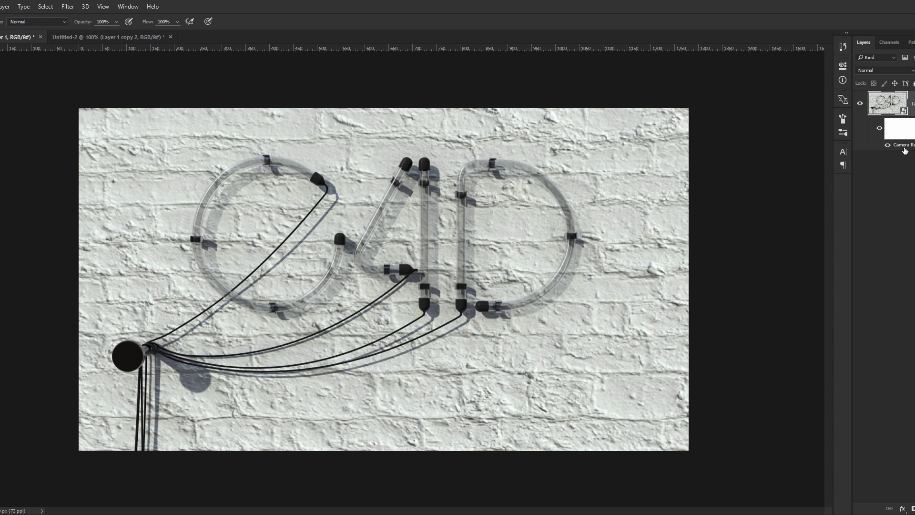
click(100, 37)
key(alt+Tab)
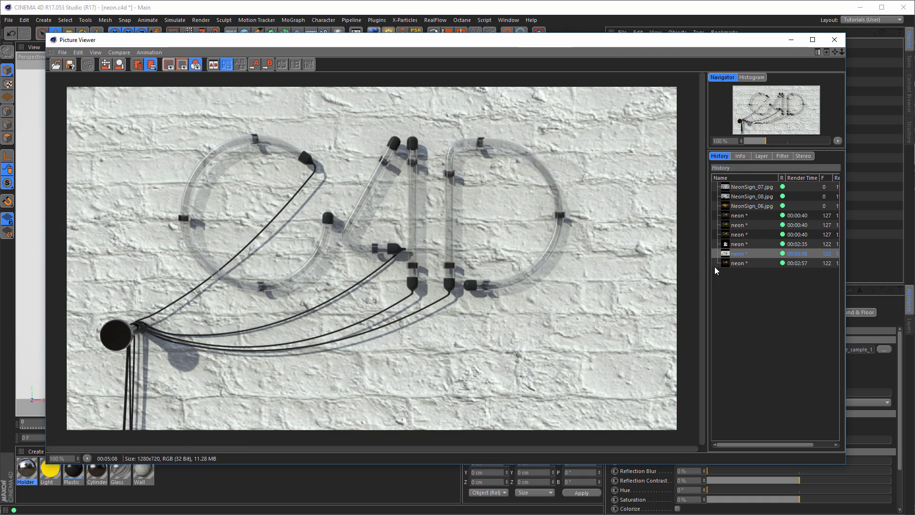
click(733, 263)
key(alt+Tab)
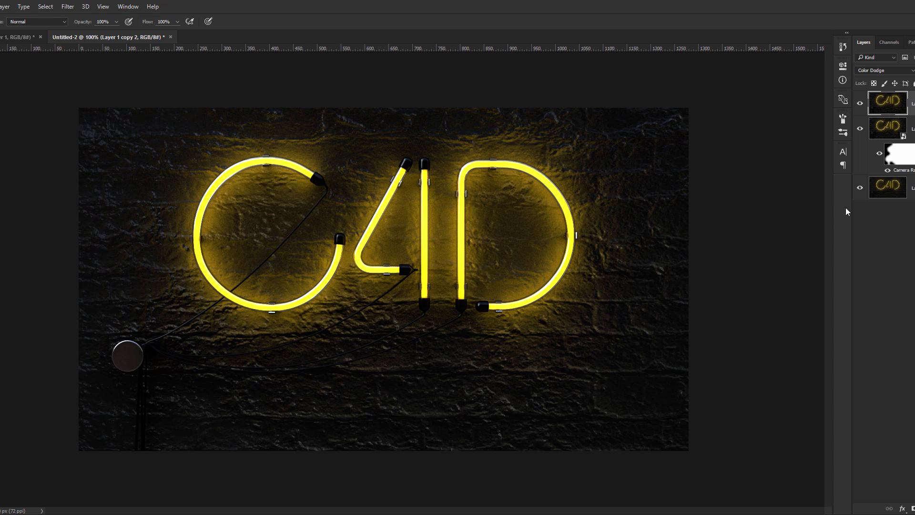
Examine the Camera Raw filter settings on Layer 1 copy at 100% zoom and close them without changes
click(905, 174)
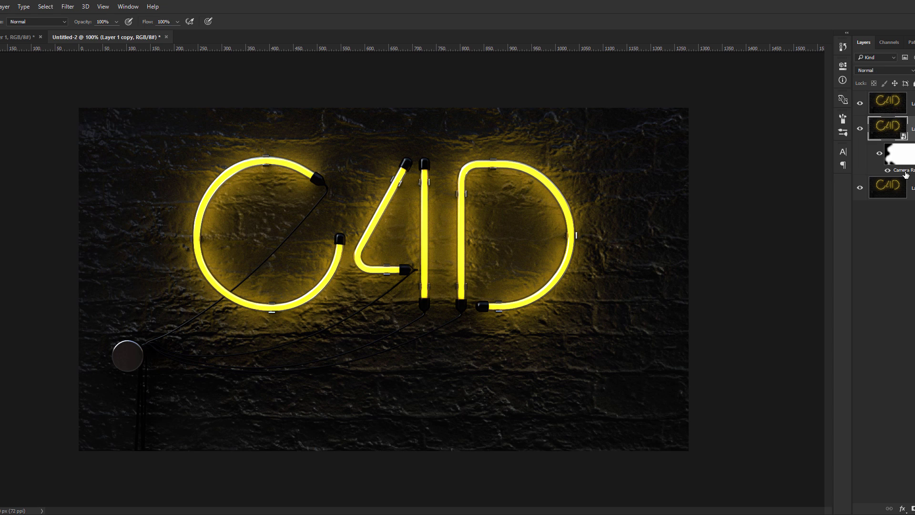
double_click(906, 172)
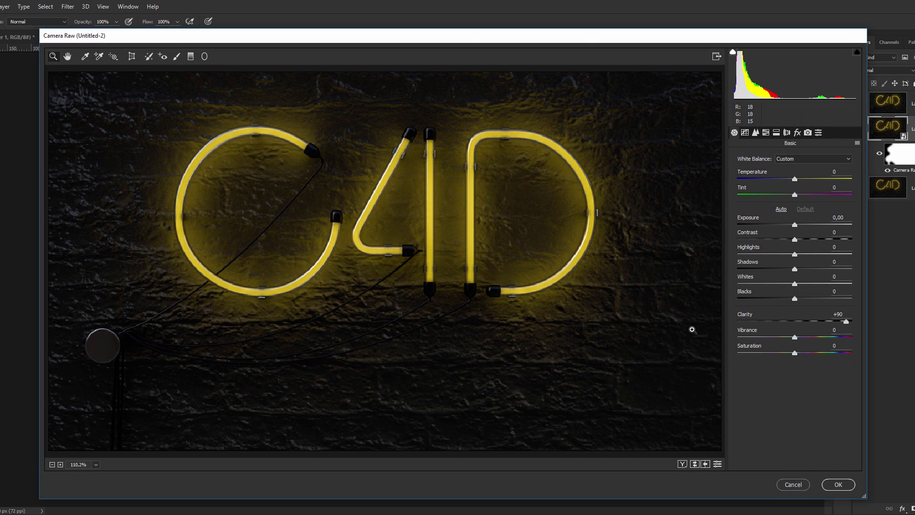
right_click(576, 292)
click(606, 279)
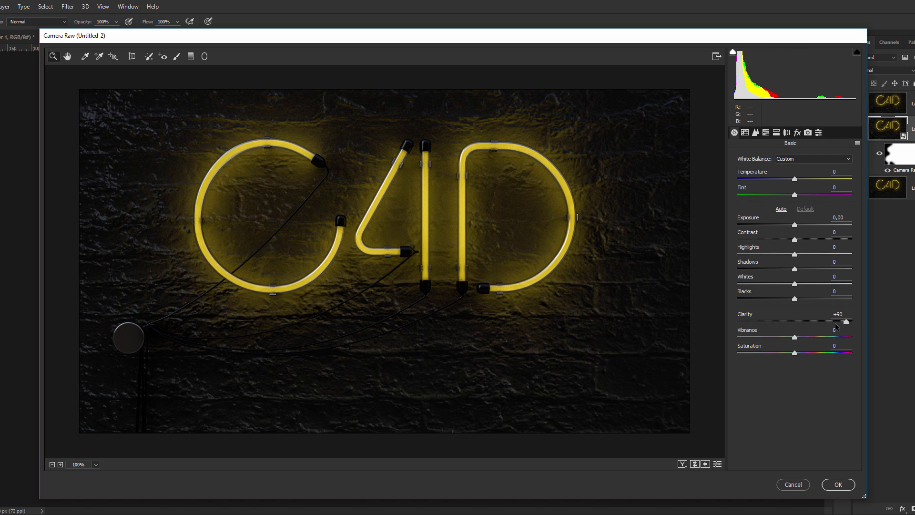
click(800, 484)
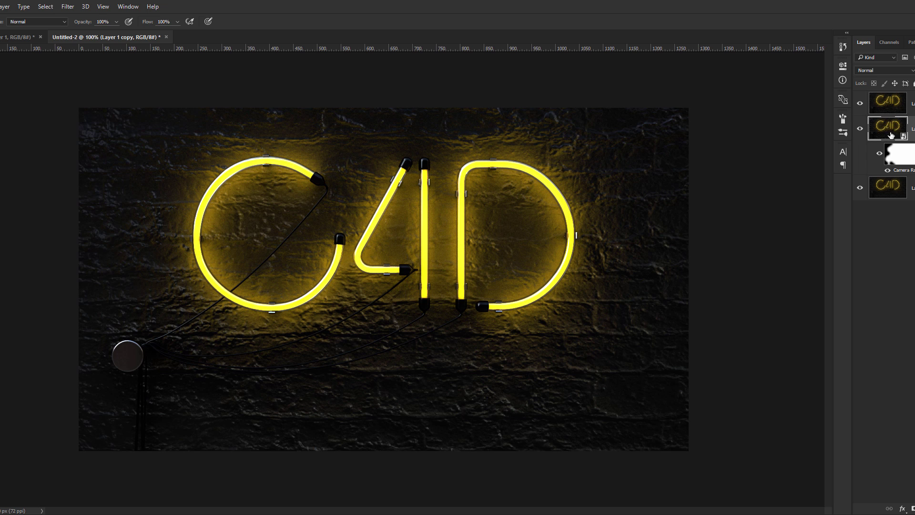
Turn the smart filter of Layer 1 copy and its mask off and on to compare their effect on the image
click(880, 154)
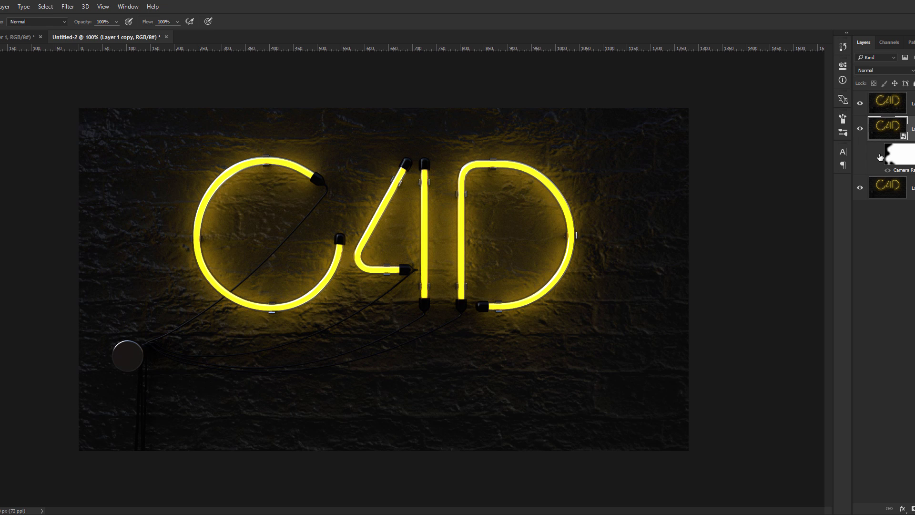
click(879, 155)
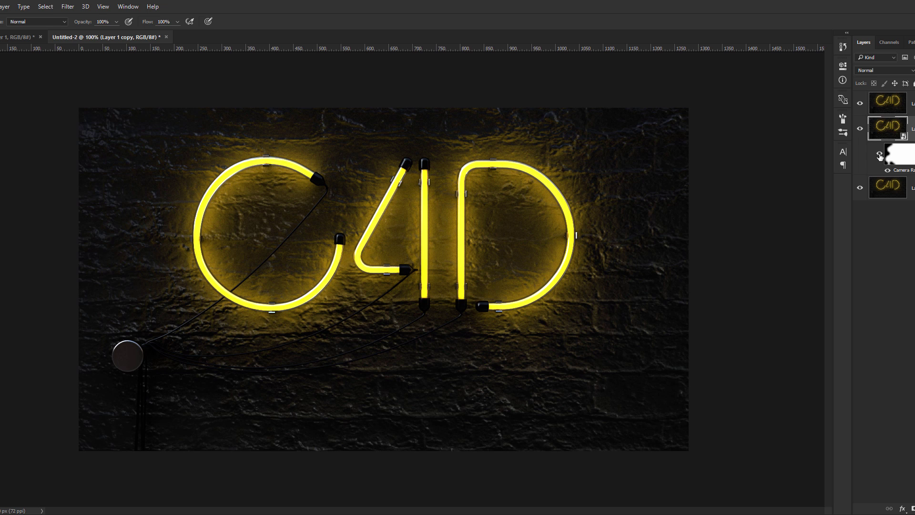
shift+click(896, 153)
shift+click(898, 152)
Toggle the visibility of the Color Dodge layer Layer 1 copy 2 repeatedly to compare the neon glow with and without it
click(887, 100)
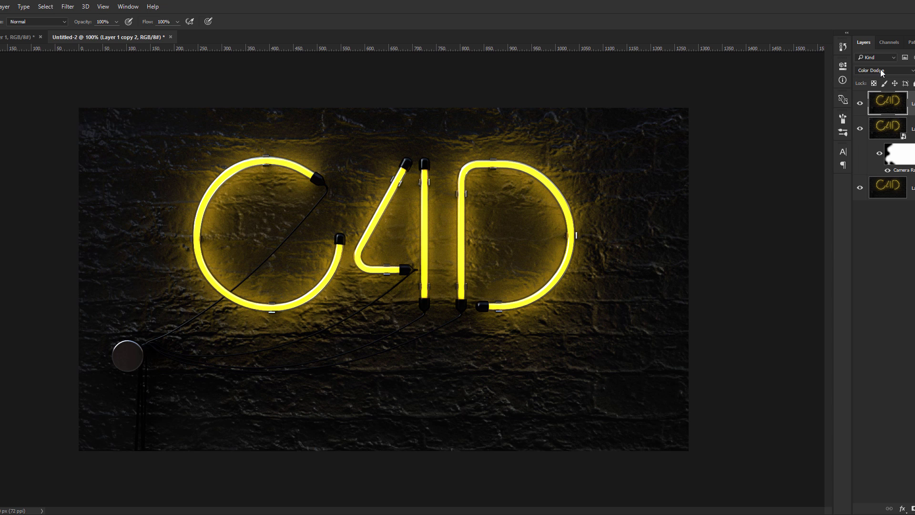
click(859, 104)
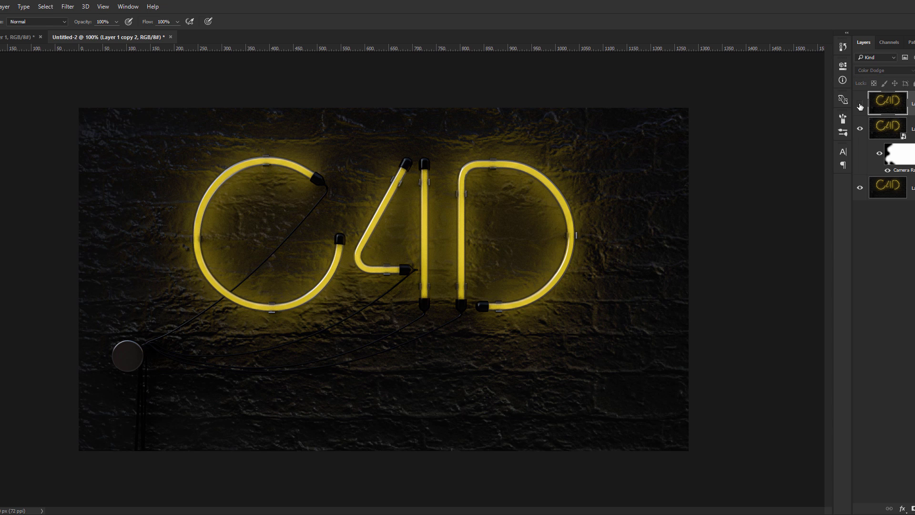
click(859, 105)
click(860, 105)
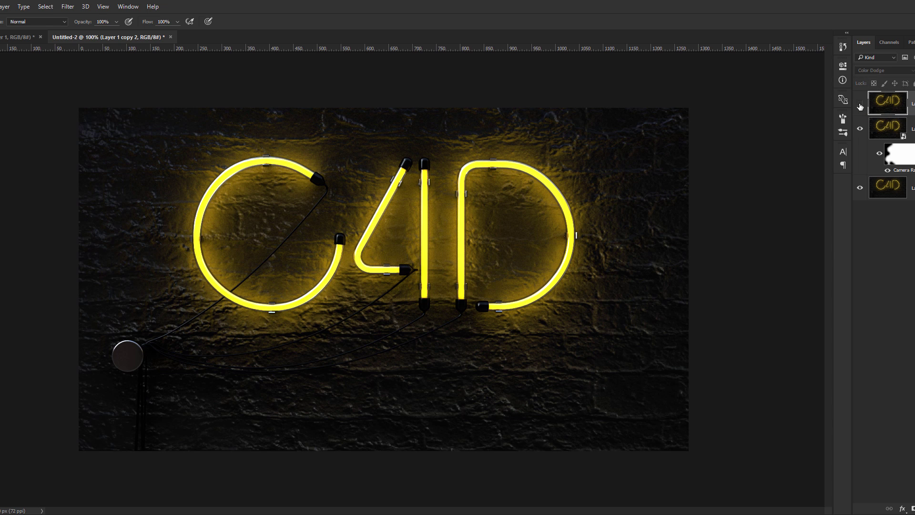
click(860, 105)
click(860, 106)
click(860, 105)
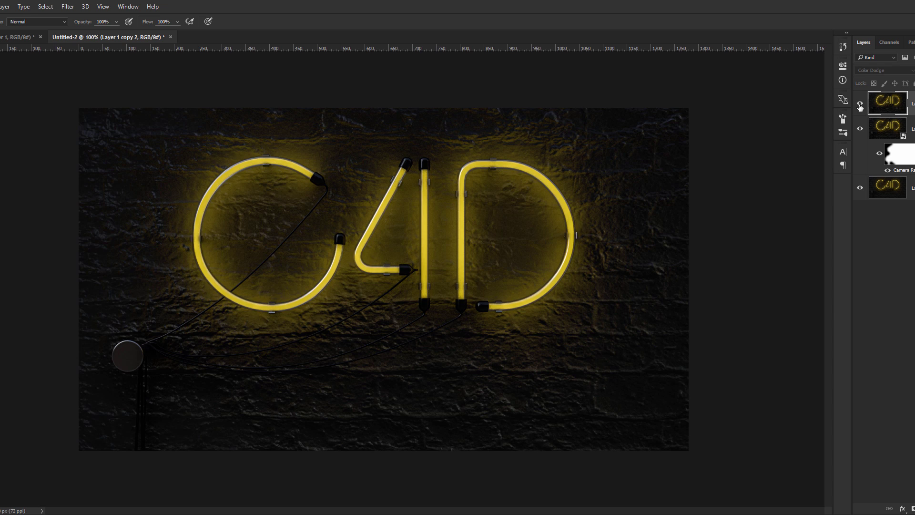
click(860, 105)
click(860, 105)
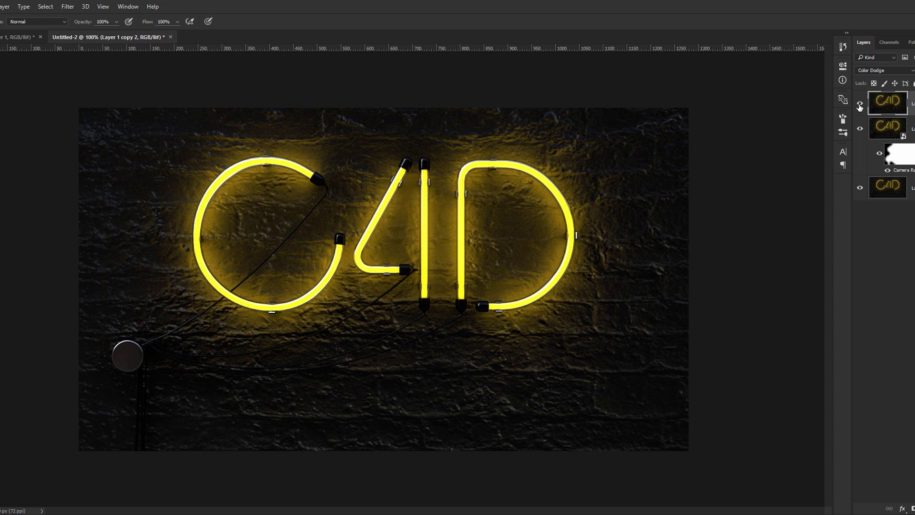
click(860, 105)
click(860, 106)
click(860, 106)
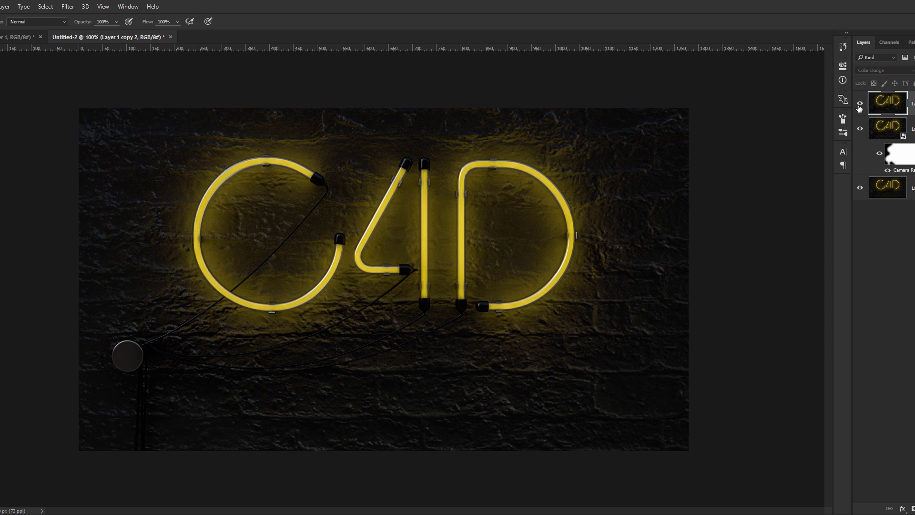
click(860, 105)
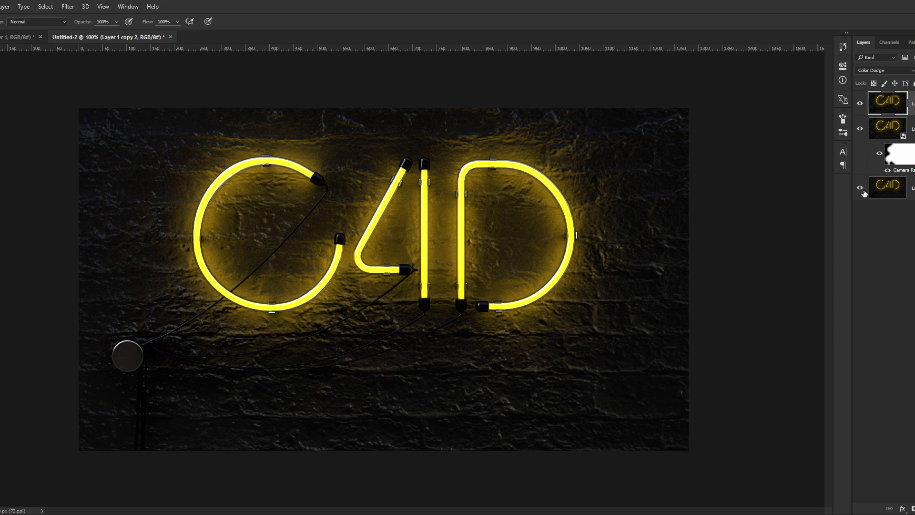